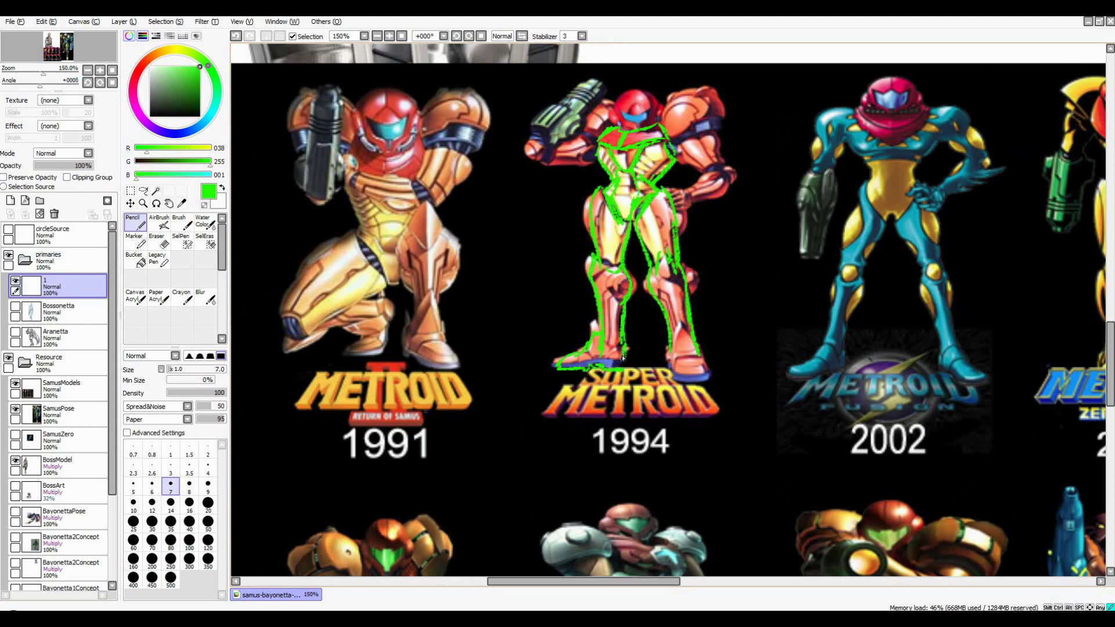
# Finish the green pose outline over the 1994 Super Metroid figure with its head, shoulders, arm on the hip and a lowered cannon arm
pyautogui.scroll(2, 690, 346)
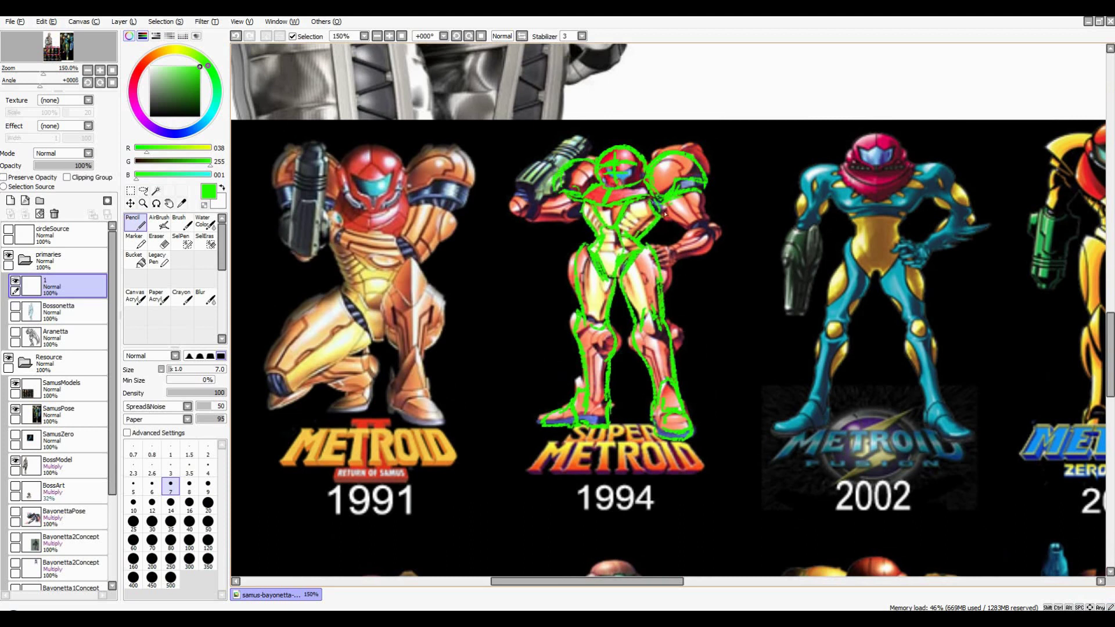
pyautogui.moveTo(675, 253); pyautogui.dragTo(662, 254)
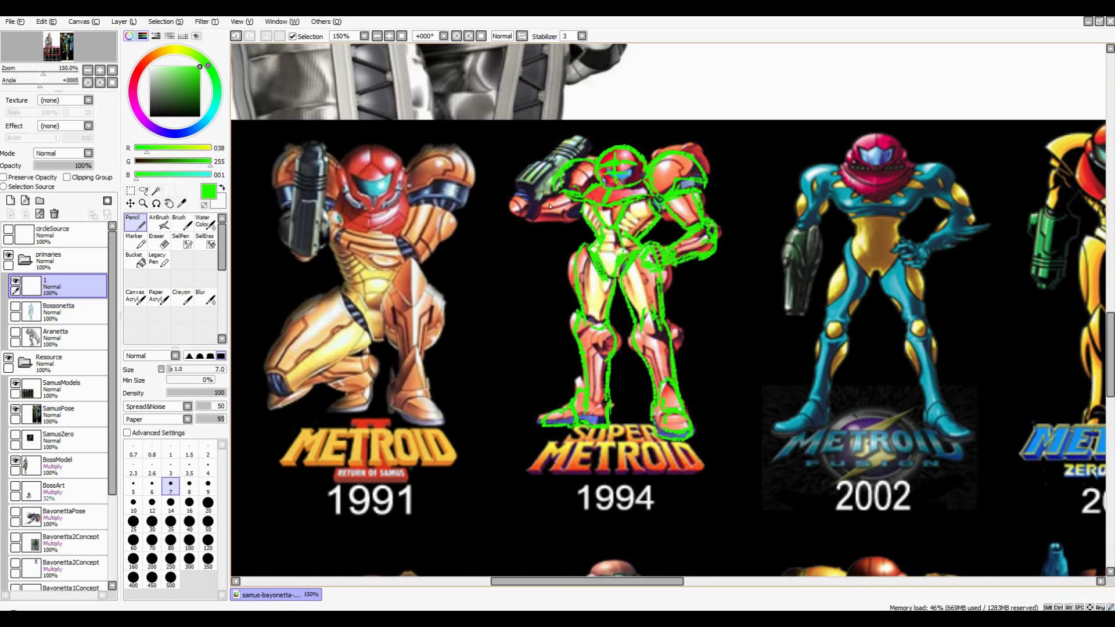
pyautogui.moveTo(551, 206); pyautogui.dragTo(511, 313)
pyautogui.moveTo(522, 250); pyautogui.dragTo(555, 300)
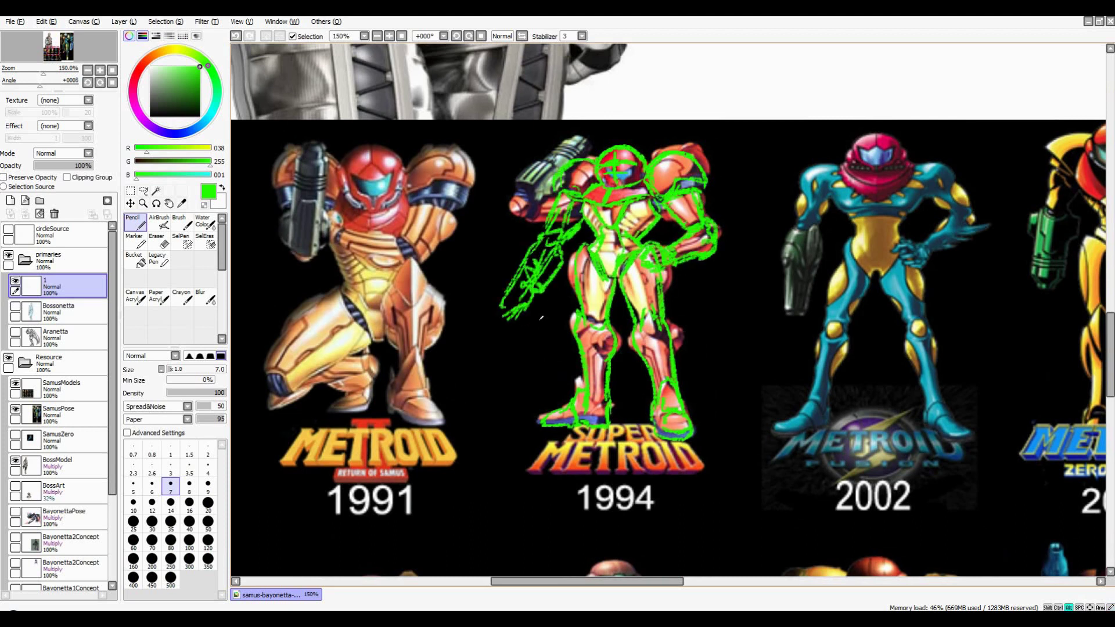
# Enlarge the green pose outline with a free transform so it fills most of the canvas height, and apply it
pyautogui.press('-')
pyautogui.press('-')
pyautogui.moveTo(628, 392); pyautogui.dragTo(742, 86)
pyautogui.press('-')
pyautogui.press('-')
pyautogui.hotkey('ctrl', 't')
pyautogui.moveTo(610, 274); pyautogui.dragTo(747, 486)
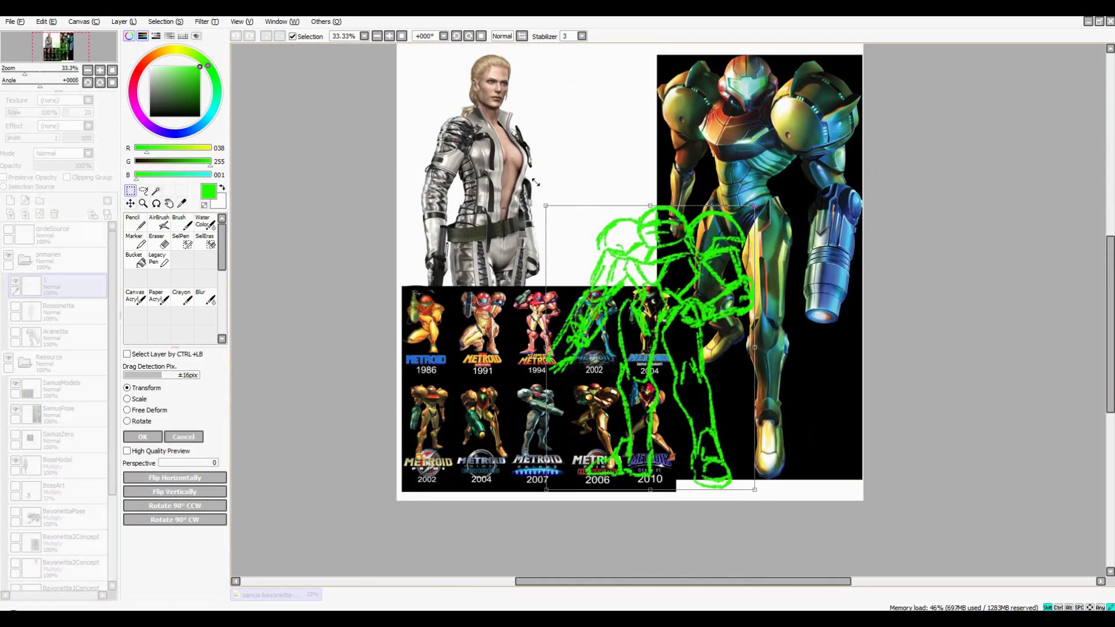
pyautogui.moveTo(580, 207); pyautogui.dragTo(453, 130)
pyautogui.press('Return')
# Fade the green sketch layer to 62% opacity and the Resource folder to 33%, adding a new layer above the sketch
pyautogui.moveTo(93, 166); pyautogui.dragTo(53, 166)
pyautogui.click(10, 200)
pyautogui.click(49, 387)
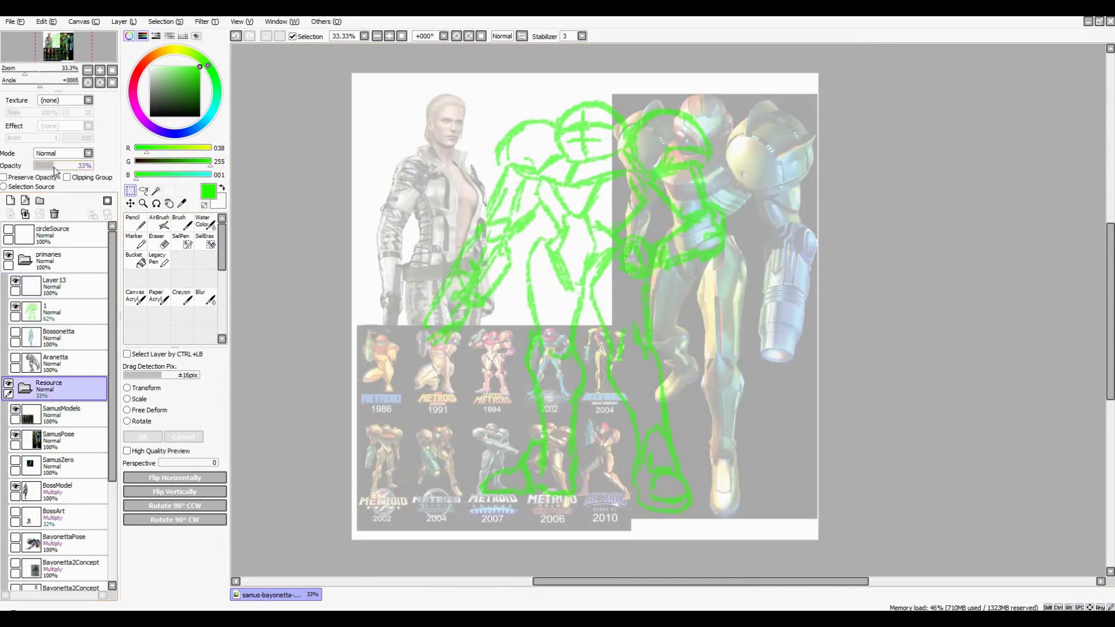
# On the new layer, sketch the head with facial guidelines using a blue Pencil at size 25
pyautogui.click(58, 284)
pyautogui.click(197, 126)
pyautogui.click(135, 222)
pyautogui.press('+')
pyautogui.moveTo(591, 212); pyautogui.dragTo(588, 237)
pyautogui.press(']')
pyautogui.press(']')
pyautogui.press(']')
pyautogui.press(']')
pyautogui.press(']')
pyautogui.press(']')
pyautogui.press(']')
pyautogui.press(']')
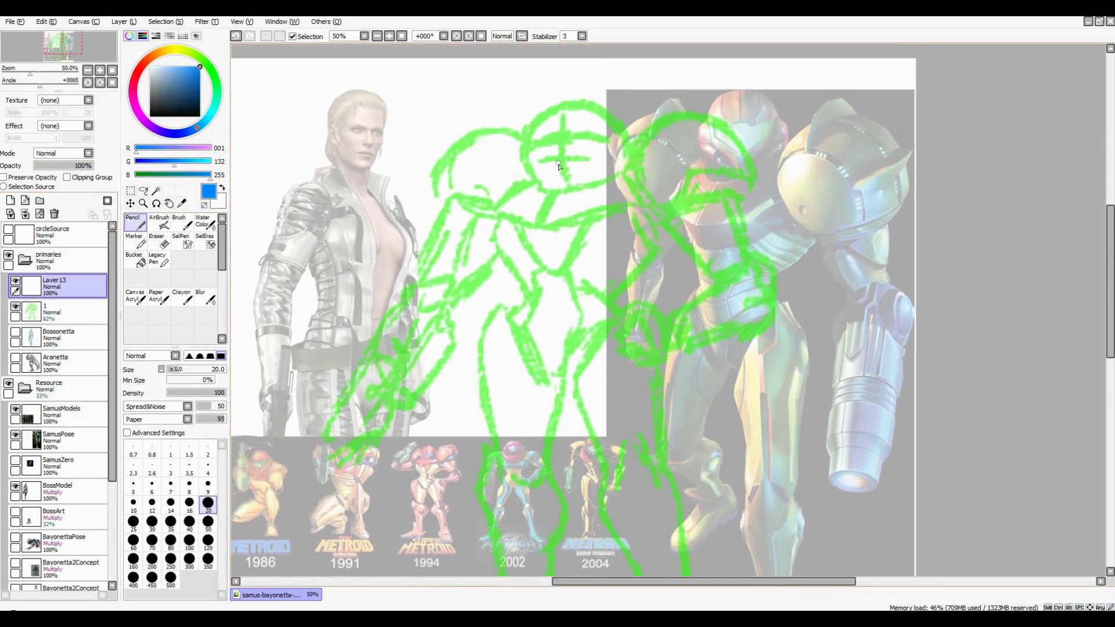
pyautogui.moveTo(546, 145); pyautogui.dragTo(592, 169)
pyautogui.moveTo(543, 119)
pyautogui.mouseDown()
pyautogui.moveTo(595, 95)
pyautogui.moveTo(601, 155)
pyautogui.mouseUp()
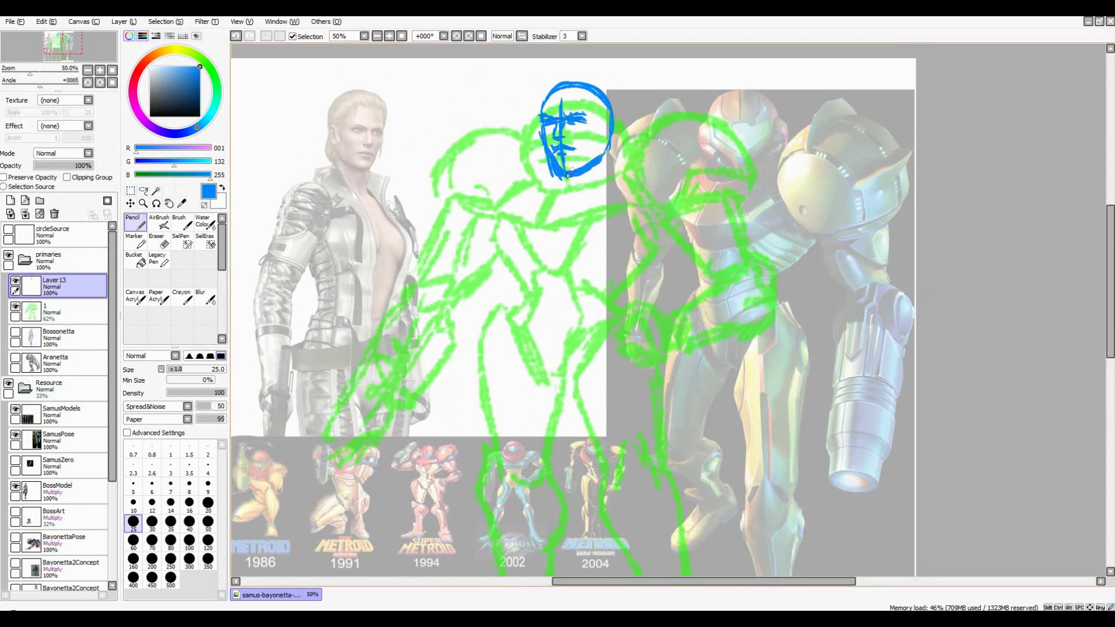
# Sketch the neck, the shoulder line and the upper spine line below the head
pyautogui.moveTo(559, 183)
pyautogui.mouseDown()
pyautogui.moveTo(562, 138)
pyautogui.moveTo(572, 255)
pyautogui.mouseUp()
pyautogui.moveTo(517, 176); pyautogui.dragTo(635, 168)
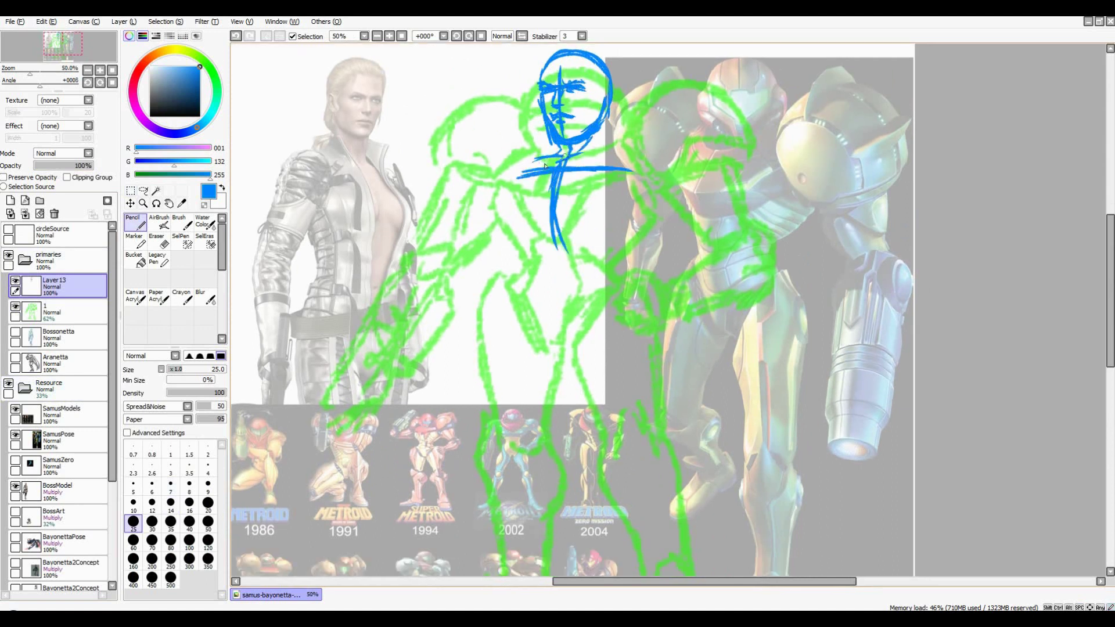
pyautogui.moveTo(561, 160)
pyautogui.mouseDown()
pyautogui.moveTo(642, 175)
pyautogui.moveTo(632, 147)
pyautogui.mouseUp()
pyautogui.hotkey('ctrl', 'z')
pyautogui.moveTo(526, 162)
pyautogui.mouseDown()
pyautogui.moveTo(554, 150)
pyautogui.moveTo(570, 166)
pyautogui.mouseUp()
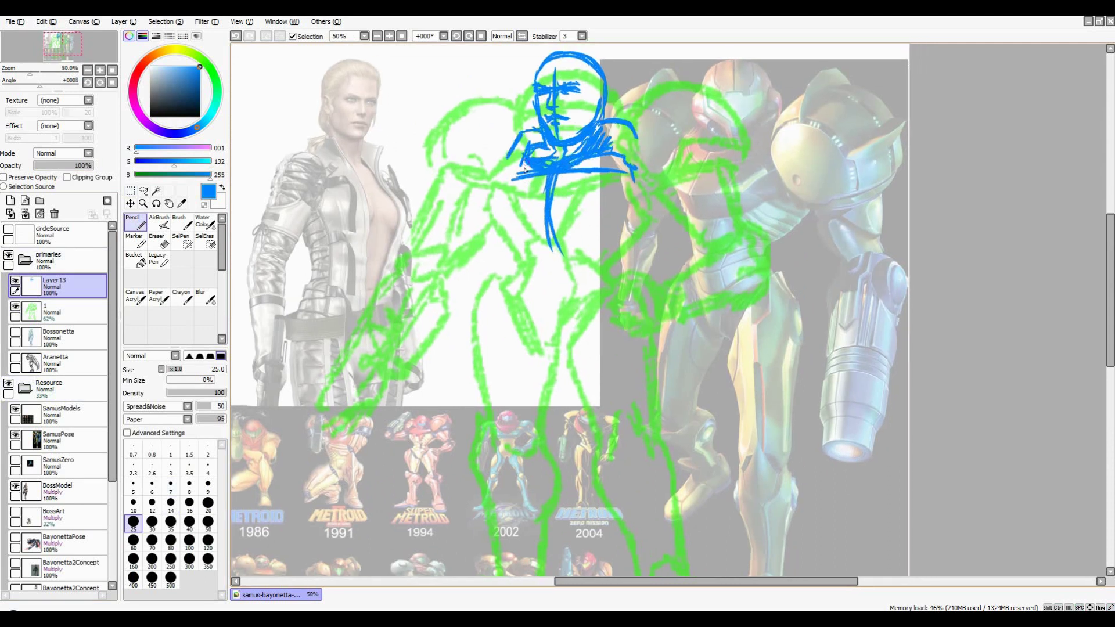
# Sketch the torso over the green guide with the chest, tapering waist, centre line and V-shaped pelvis
pyautogui.moveTo(523, 202)
pyautogui.mouseDown()
pyautogui.moveTo(651, 185)
pyautogui.moveTo(497, 191)
pyautogui.moveTo(552, 256)
pyautogui.mouseUp()
pyautogui.moveTo(631, 224); pyautogui.dragTo(575, 259)
pyautogui.moveTo(578, 161)
pyautogui.mouseDown()
pyautogui.moveTo(601, 179)
pyautogui.moveTo(606, 128)
pyautogui.mouseUp()
pyautogui.moveTo(569, 204); pyautogui.dragTo(560, 316)
pyautogui.moveTo(543, 186); pyautogui.dragTo(523, 258)
pyautogui.moveTo(668, 154); pyautogui.dragTo(621, 250)
pyautogui.moveTo(621, 250); pyautogui.dragTo(618, 237)
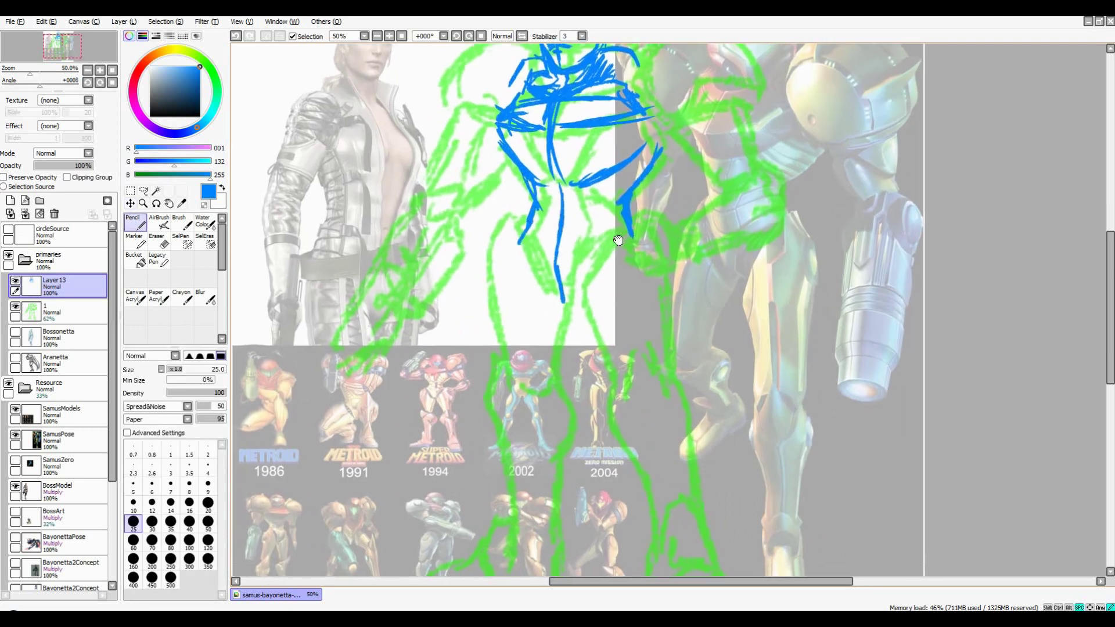
pyautogui.moveTo(523, 244); pyautogui.dragTo(569, 315)
pyautogui.moveTo(574, 316)
pyautogui.mouseDown()
pyautogui.moveTo(620, 247)
pyautogui.moveTo(600, 309)
pyautogui.mouseUp()
# Sketch both rounded shoulders and the bent arm with its hand resting on the hip
pyautogui.moveTo(616, 125); pyautogui.dragTo(654, 118)
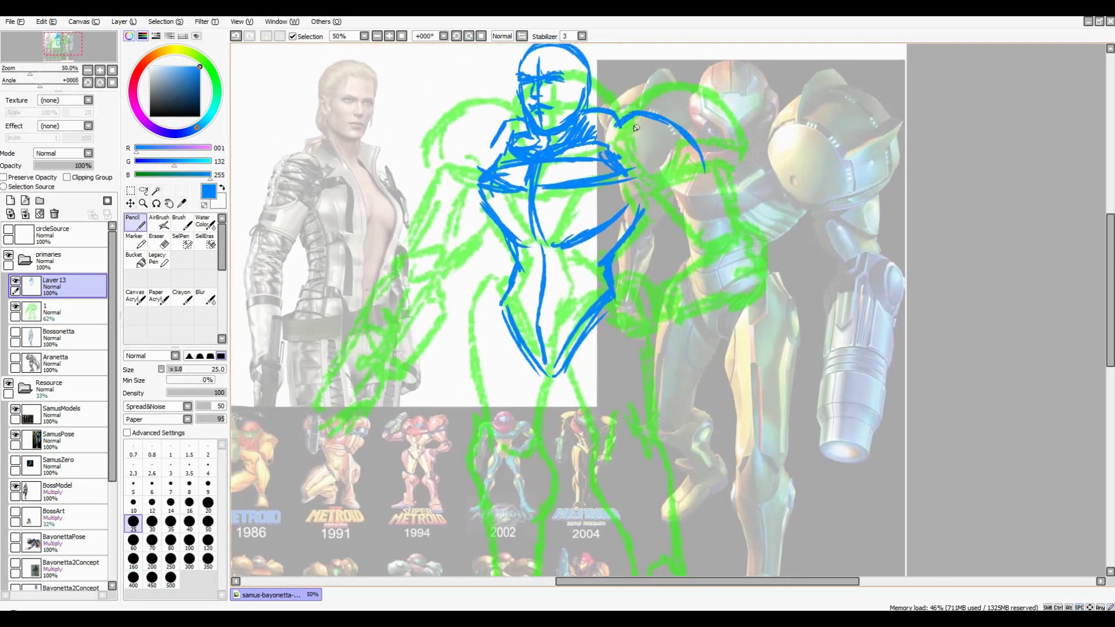
pyautogui.moveTo(502, 119)
pyautogui.mouseDown()
pyautogui.moveTo(456, 142)
pyautogui.moveTo(435, 171)
pyautogui.moveTo(444, 169)
pyautogui.mouseUp()
pyautogui.moveTo(638, 194); pyautogui.dragTo(641, 125)
pyautogui.moveTo(710, 170); pyautogui.dragTo(650, 232)
pyautogui.moveTo(711, 204); pyautogui.dragTo(671, 242)
pyautogui.moveTo(695, 229)
pyautogui.mouseDown()
pyautogui.moveTo(637, 285)
pyautogui.moveTo(641, 319)
pyautogui.mouseUp()
pyautogui.moveTo(734, 229); pyautogui.dragTo(692, 281)
pyautogui.moveTo(631, 228)
pyautogui.mouseDown()
pyautogui.moveTo(659, 238)
pyautogui.moveTo(645, 282)
pyautogui.mouseUp()
pyautogui.moveTo(686, 230); pyautogui.dragTo(662, 270)
pyautogui.moveTo(668, 244); pyautogui.dragTo(685, 296)
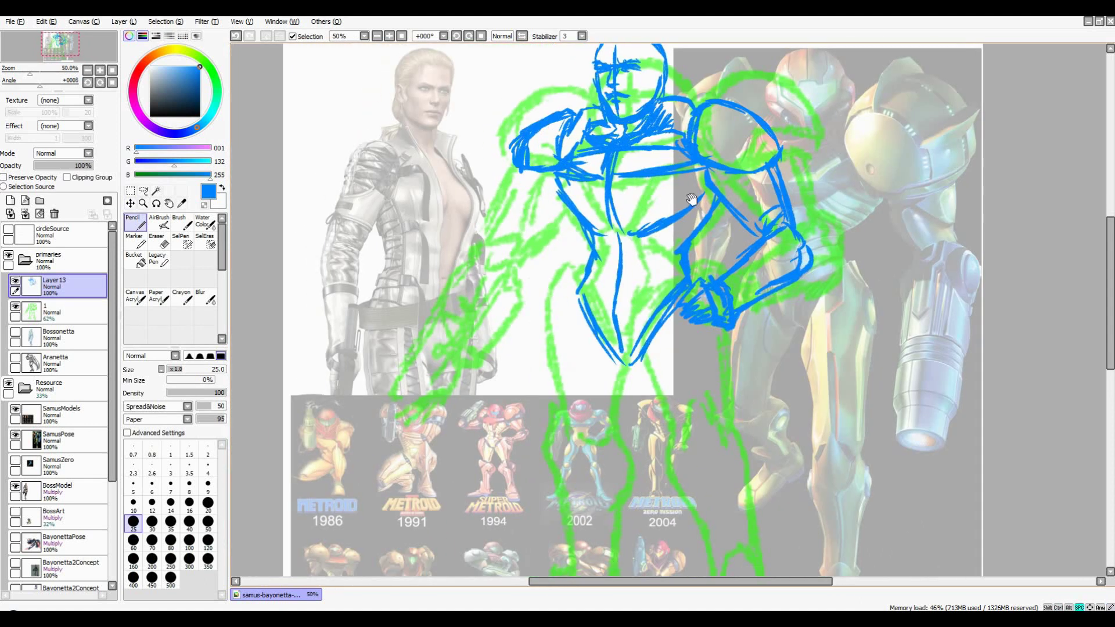
pyautogui.moveTo(715, 195); pyautogui.dragTo(671, 279)
pyautogui.moveTo(679, 261); pyautogui.dragTo(697, 301)
# Lasso the sketch lines around the waist, delete them and clear the selection
pyautogui.moveTo(581, 278); pyautogui.dragTo(576, 268)
pyautogui.press('l')
pyautogui.moveTo(528, 211)
pyautogui.mouseDown()
pyautogui.moveTo(516, 268)
pyautogui.moveTo(547, 220)
pyautogui.moveTo(578, 267)
pyautogui.mouseUp()
pyautogui.press('Delete')
pyautogui.hotkey('ctrl', 'd')
pyautogui.press('n')
# Redraw the waist and abdomen contours and reinforce the sides of the torso
pyautogui.moveTo(575, 256)
pyautogui.mouseDown()
pyautogui.moveTo(689, 241)
pyautogui.moveTo(683, 323)
pyautogui.moveTo(561, 322)
pyautogui.mouseUp()
pyautogui.moveTo(656, 255)
pyautogui.mouseDown()
pyautogui.moveTo(578, 284)
pyautogui.moveTo(581, 314)
pyautogui.mouseUp()
pyautogui.moveTo(616, 303); pyautogui.dragTo(581, 290)
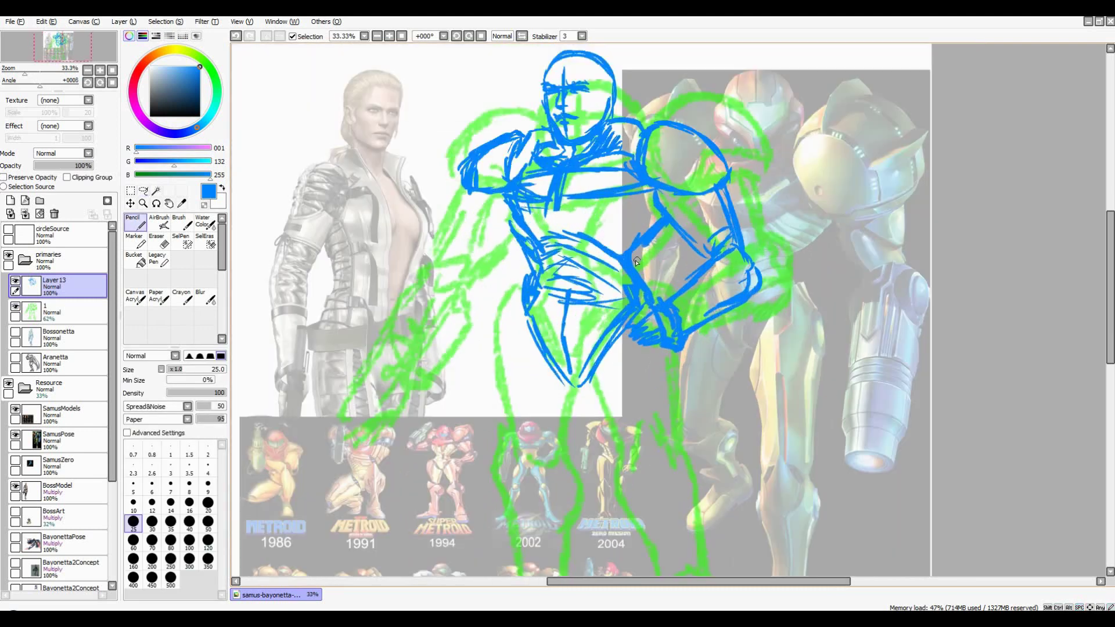
pyautogui.moveTo(583, 185)
pyautogui.mouseDown()
pyautogui.moveTo(572, 254)
pyautogui.moveTo(594, 263)
pyautogui.mouseUp()
pyautogui.moveTo(671, 250)
pyautogui.mouseDown()
pyautogui.moveTo(643, 199)
pyautogui.moveTo(619, 250)
pyautogui.mouseUp()
pyautogui.moveTo(637, 253); pyautogui.dragTo(614, 322)
pyautogui.moveTo(553, 202)
pyautogui.mouseDown()
pyautogui.moveTo(530, 241)
pyautogui.moveTo(540, 279)
pyautogui.mouseUp()
pyautogui.moveTo(575, 207); pyautogui.dragTo(581, 232)
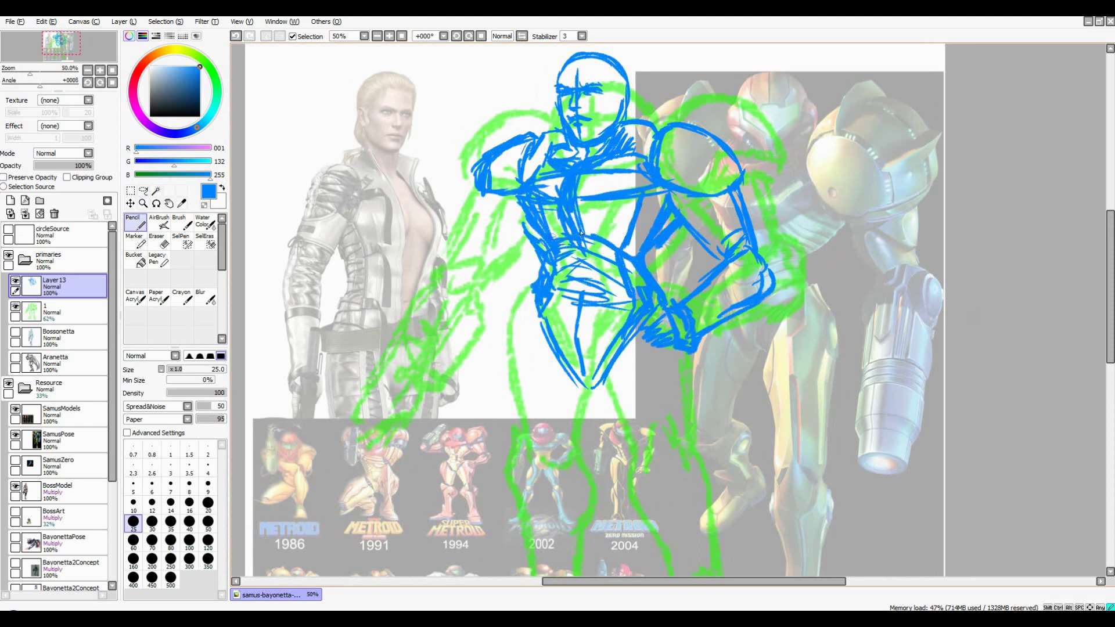
# Sketch the collar around the neck and a helmet with a brow line around the head
pyautogui.moveTo(567, 161); pyautogui.dragTo(584, 149)
pyautogui.moveTo(628, 160)
pyautogui.mouseDown()
pyautogui.moveTo(650, 145)
pyautogui.moveTo(653, 118)
pyautogui.mouseUp()
pyautogui.moveTo(567, 125); pyautogui.dragTo(555, 154)
pyautogui.moveTo(549, 116); pyautogui.dragTo(538, 134)
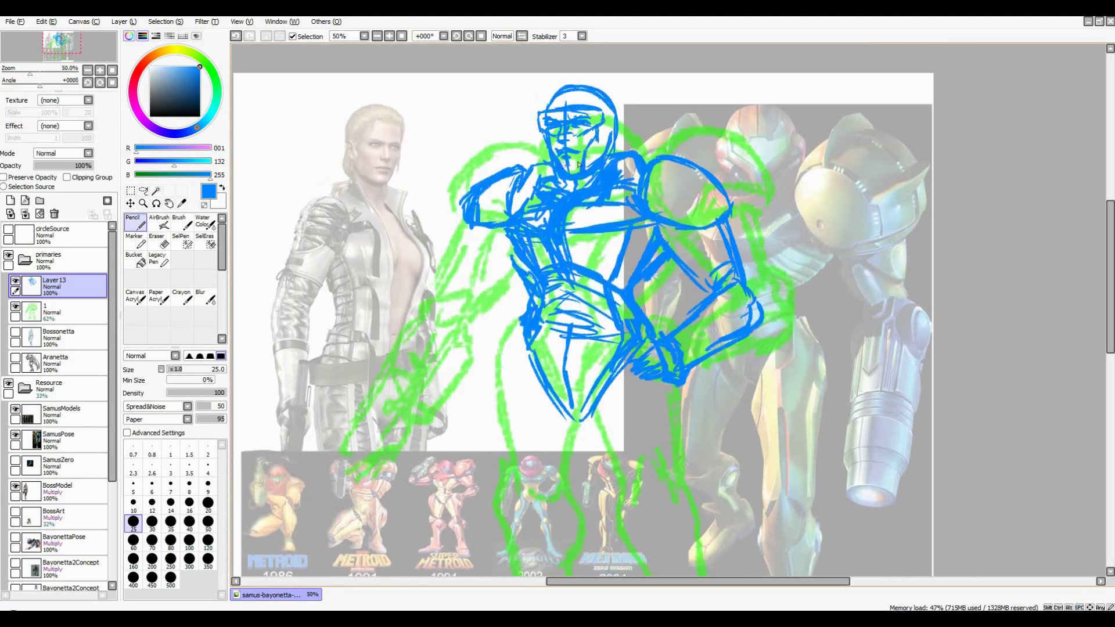
pyautogui.scroll(1, 558, 146)
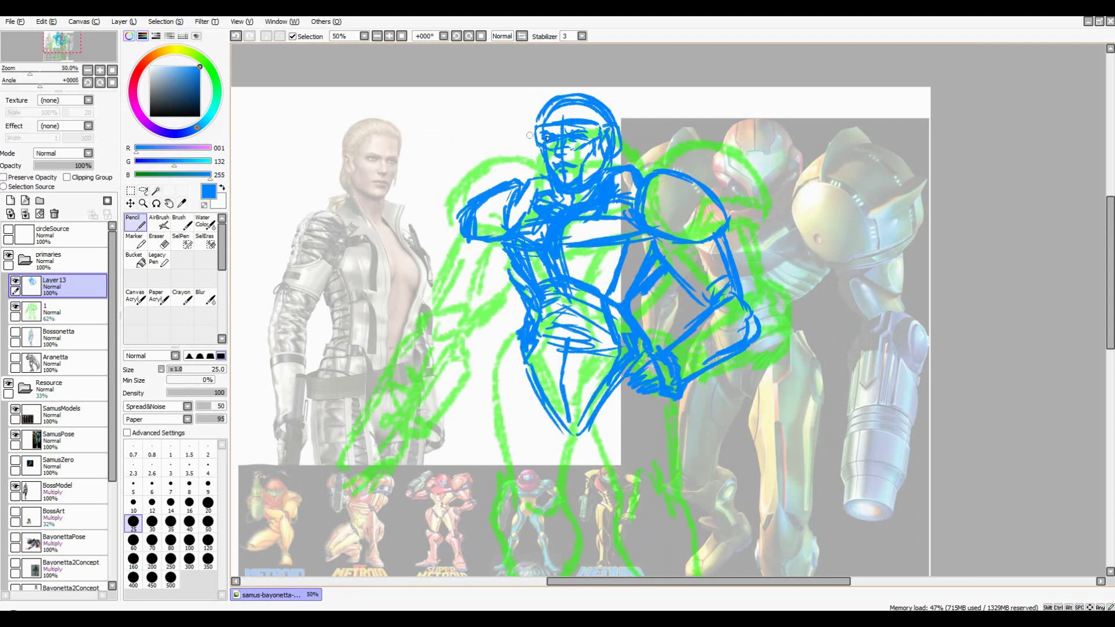
pyautogui.scroll(-2, 548, 112)
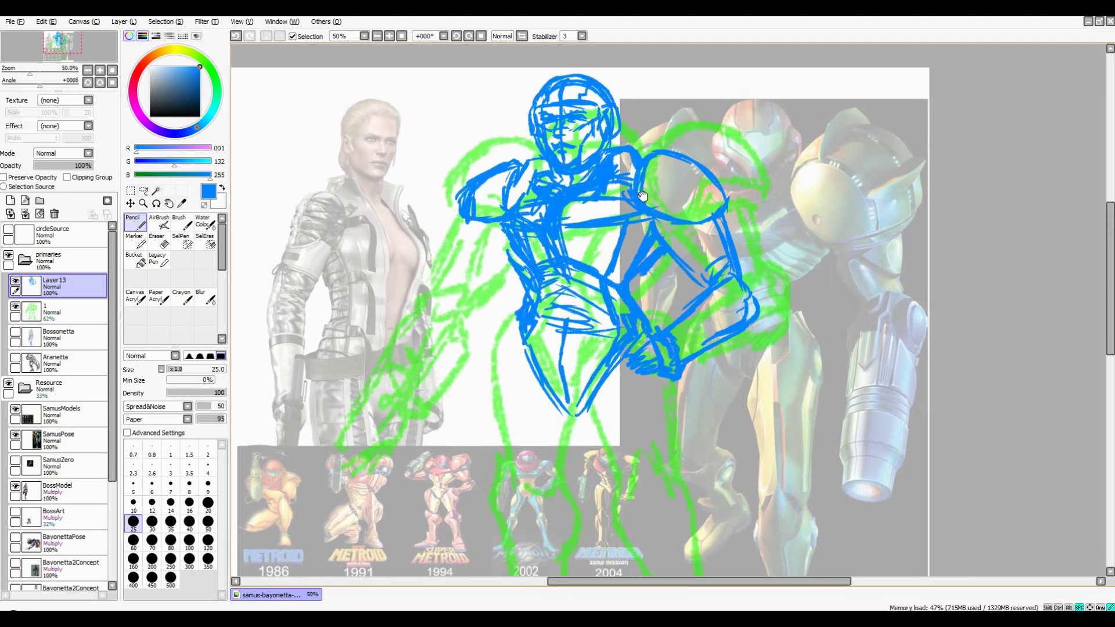
# Add armour edges, raised ridges and zigzag detail to both shoulder pads
pyautogui.moveTo(730, 158); pyautogui.dragTo(703, 206)
pyautogui.moveTo(513, 204); pyautogui.dragTo(526, 142)
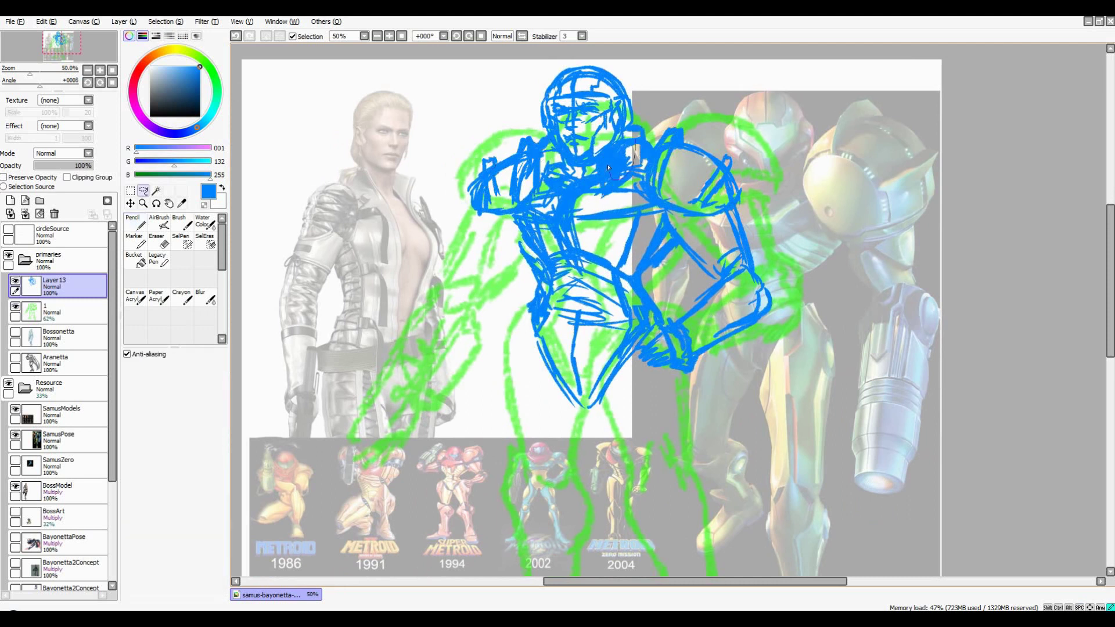
pyautogui.scroll(-2, 668, 145)
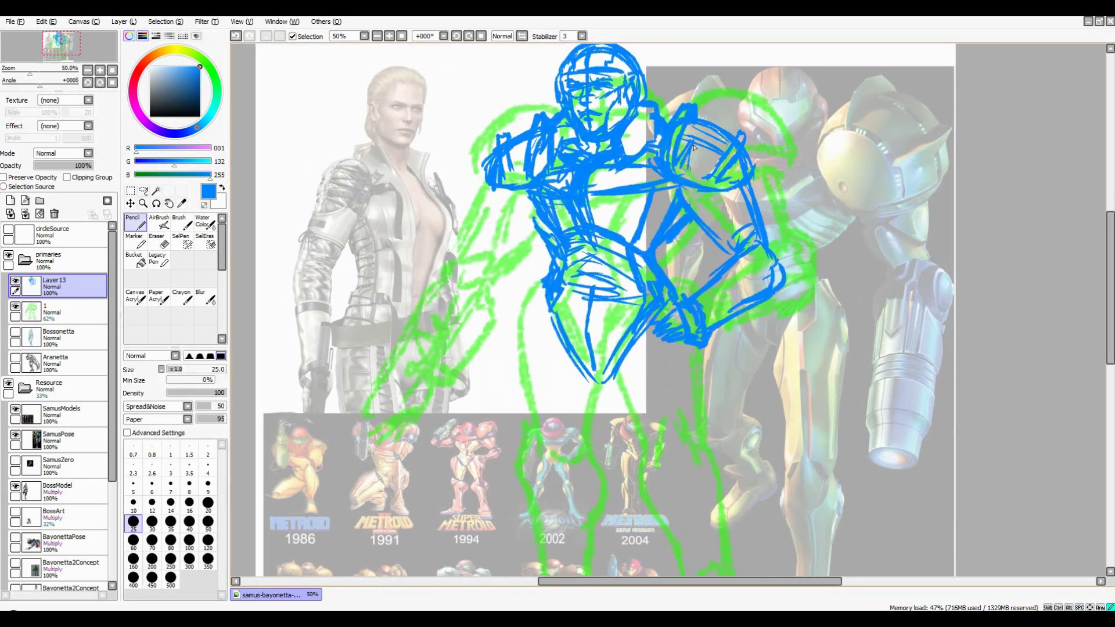
pyautogui.scroll(-2, 723, 185)
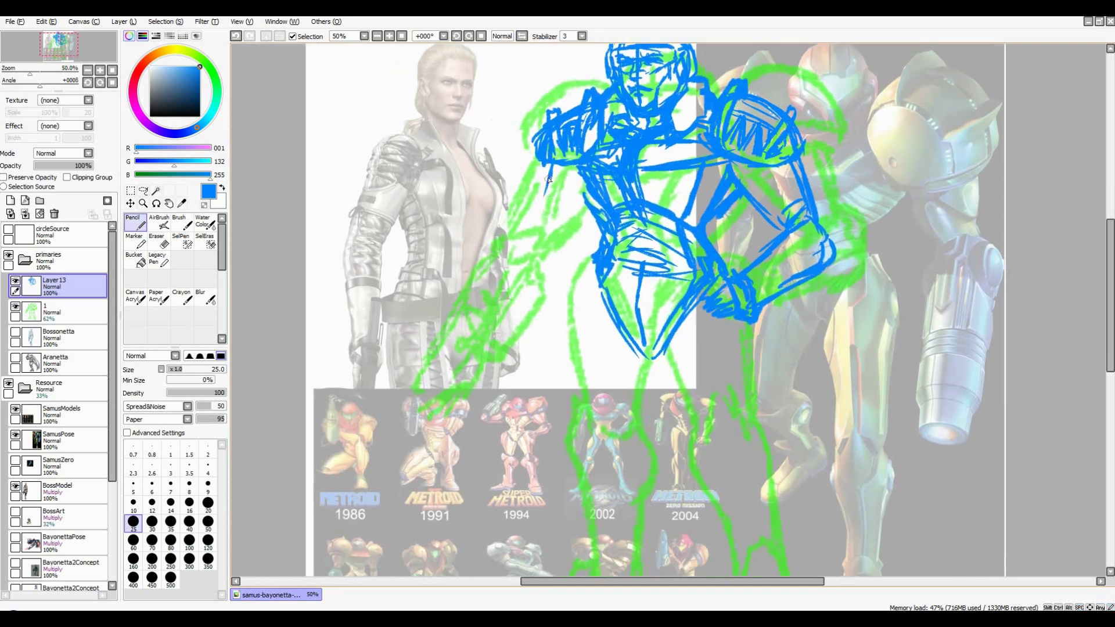
# Sketch the lowered arm from the shoulder pad through the elbow to the forearm
pyautogui.moveTo(592, 210); pyautogui.dragTo(543, 254)
pyautogui.scroll(-2, 557, 232)
pyautogui.moveTo(540, 216); pyautogui.dragTo(518, 302)
pyautogui.scroll(-1, 546, 276)
pyautogui.scroll(1, 547, 276)
pyautogui.moveTo(555, 240); pyautogui.dragTo(479, 348)
pyautogui.scroll(-1, 483, 346)
pyautogui.scroll(1, 529, 235)
pyautogui.moveTo(529, 235)
pyautogui.mouseDown()
pyautogui.moveTo(532, 270)
pyautogui.moveTo(540, 212)
pyautogui.mouseUp()
pyautogui.scroll(-1, 531, 256)
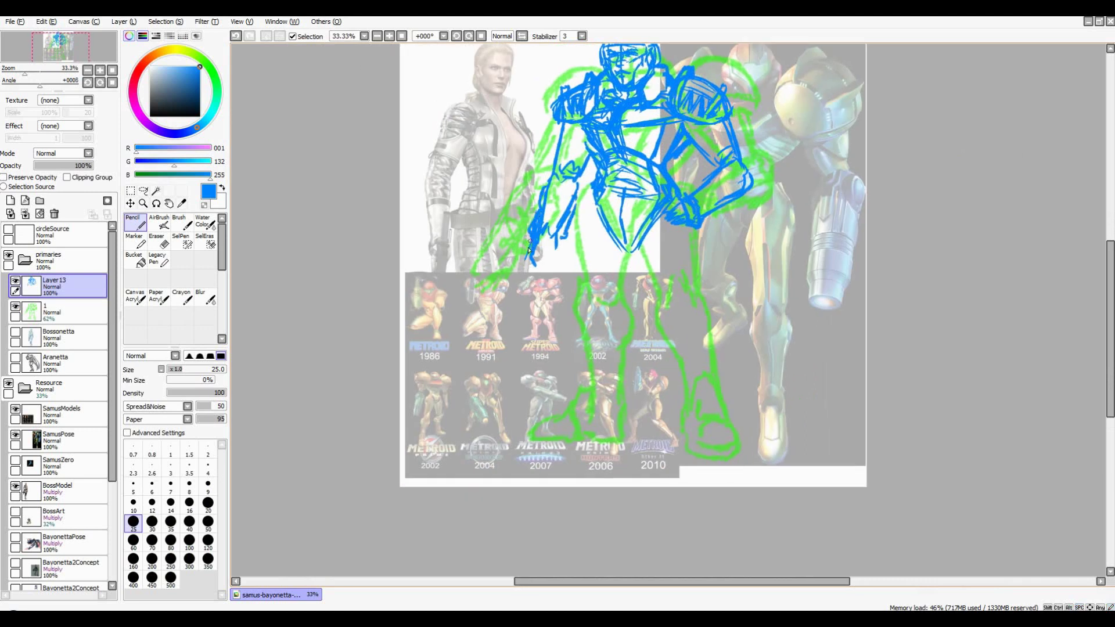
# Sketch the arm cannon on the lowered forearm with a round elbow joint, bands, side attachment and muzzle
pyautogui.scroll(-1, 552, 267)
pyautogui.scroll(1, 544, 299)
pyautogui.moveTo(558, 259)
pyautogui.mouseDown()
pyautogui.moveTo(543, 299)
pyautogui.moveTo(539, 256)
pyautogui.mouseUp()
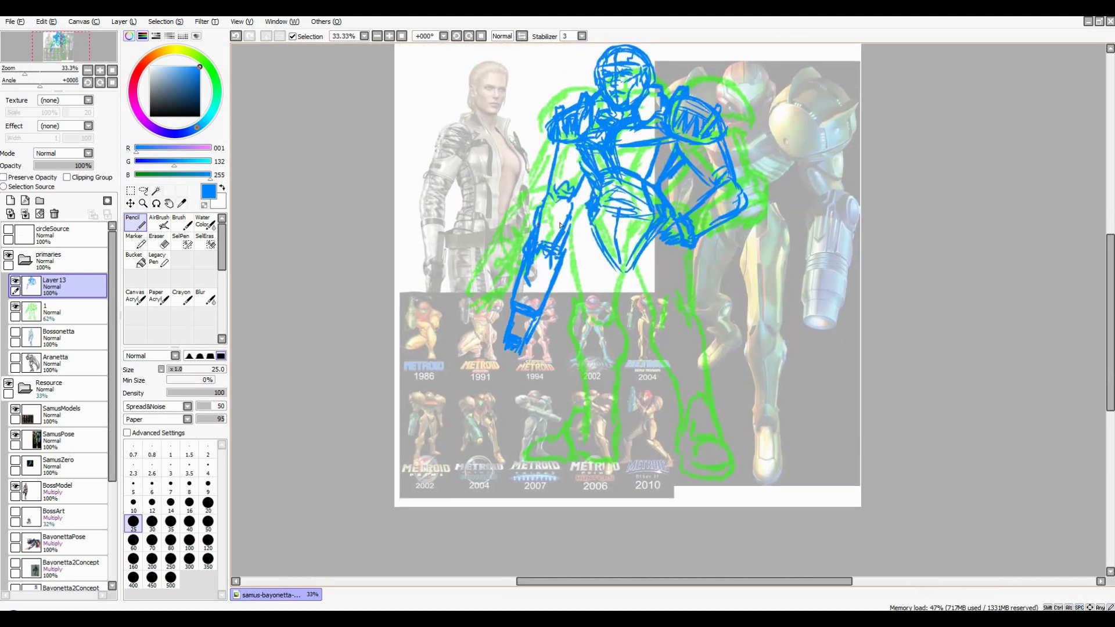
pyautogui.moveTo(554, 205); pyautogui.dragTo(555, 224)
pyautogui.scroll(-1, 555, 224)
pyautogui.scroll(1, 527, 243)
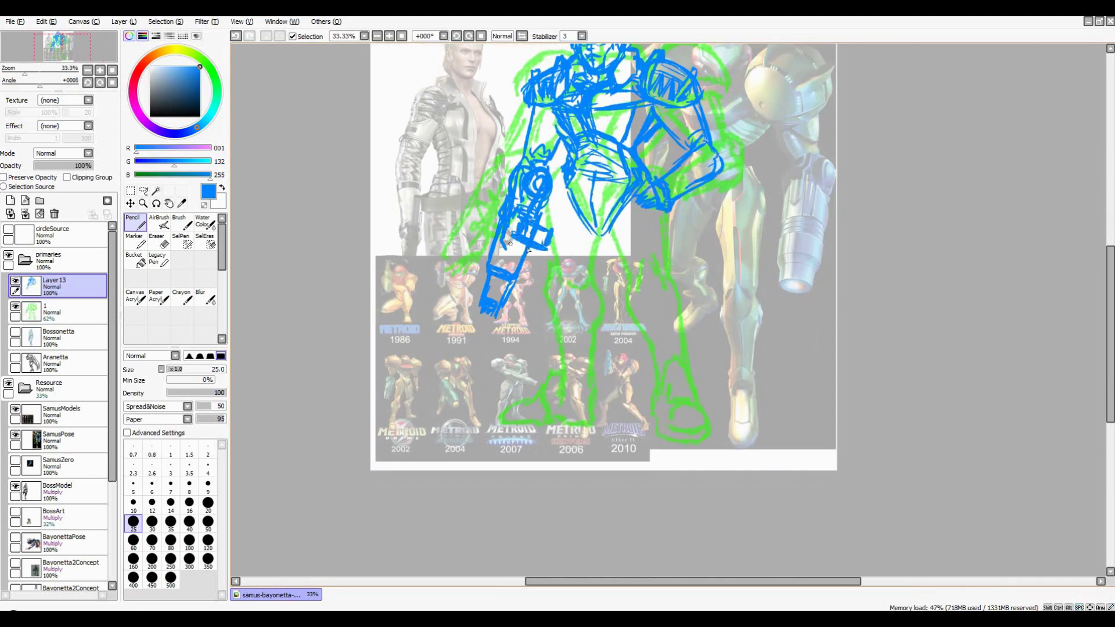
pyautogui.scroll(-1, 522, 228)
pyautogui.scroll(1, 521, 228)
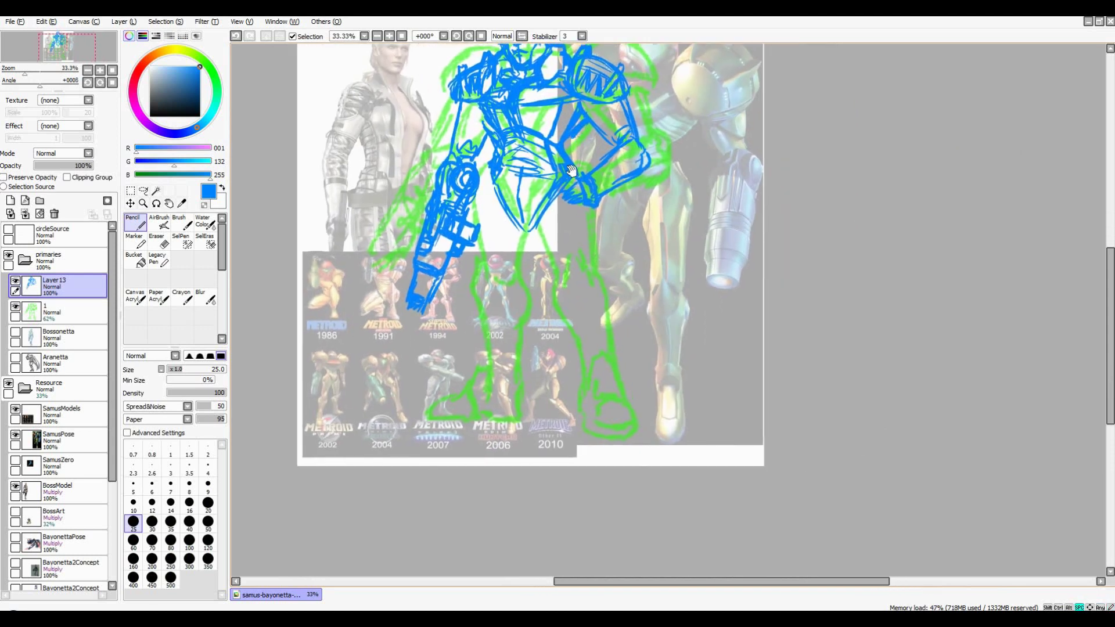
# Sketch both thighs, plus the knee guard and shin of the leg below the hand on the hip
pyautogui.moveTo(540, 256); pyautogui.dragTo(562, 297)
pyautogui.moveTo(590, 208); pyautogui.dragTo(620, 464)
pyautogui.scroll(-1, 540, 251)
pyautogui.scroll(1, 539, 253)
pyautogui.scroll(-1, 598, 299)
pyautogui.scroll(1, 599, 299)
pyautogui.scroll(-1, 608, 332)
pyautogui.scroll(1, 608, 332)
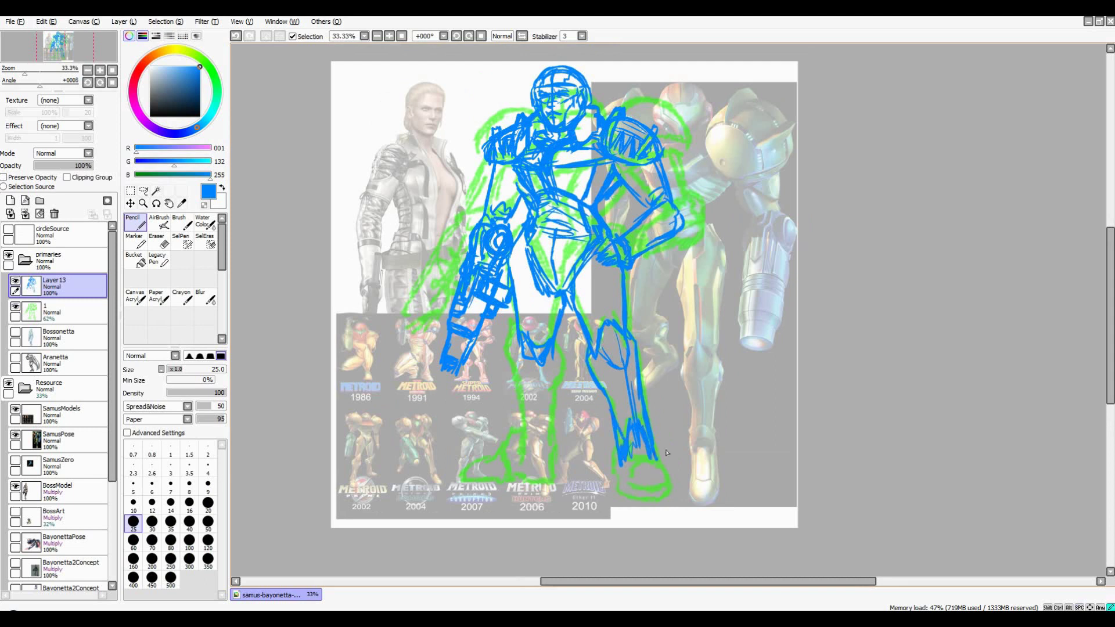
# Refine the thighs and sketch the lower leg and foot on the cannon side along the green guide
pyautogui.moveTo(590, 268); pyautogui.dragTo(609, 323)
pyautogui.moveTo(512, 229); pyautogui.dragTo(527, 276)
pyautogui.scroll(-1, 516, 329)
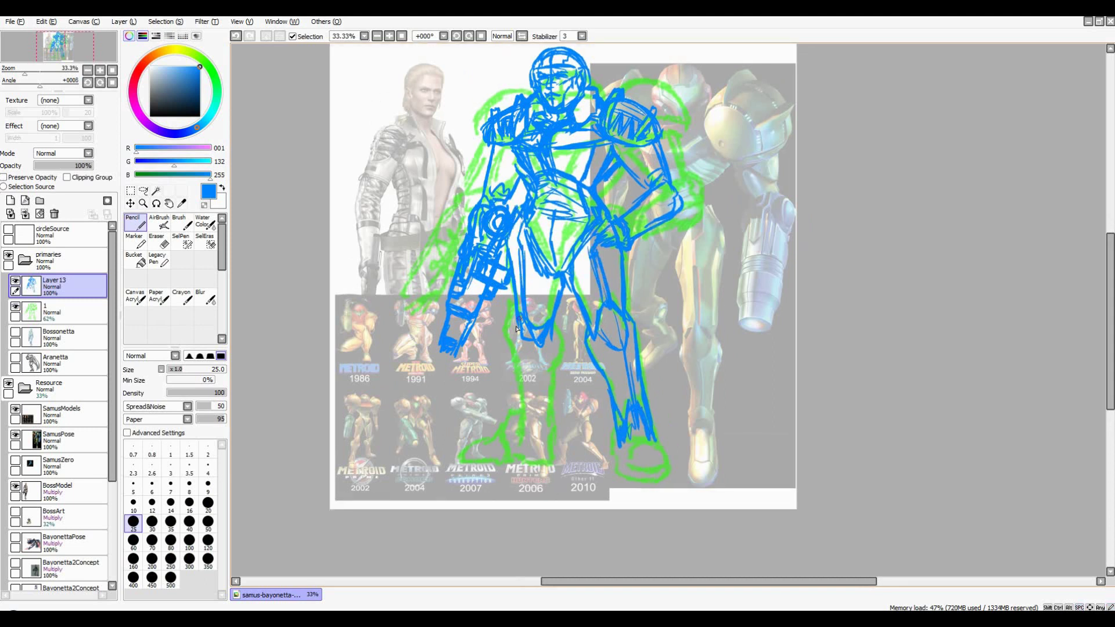
pyautogui.hscroll(-1, 523, 401)
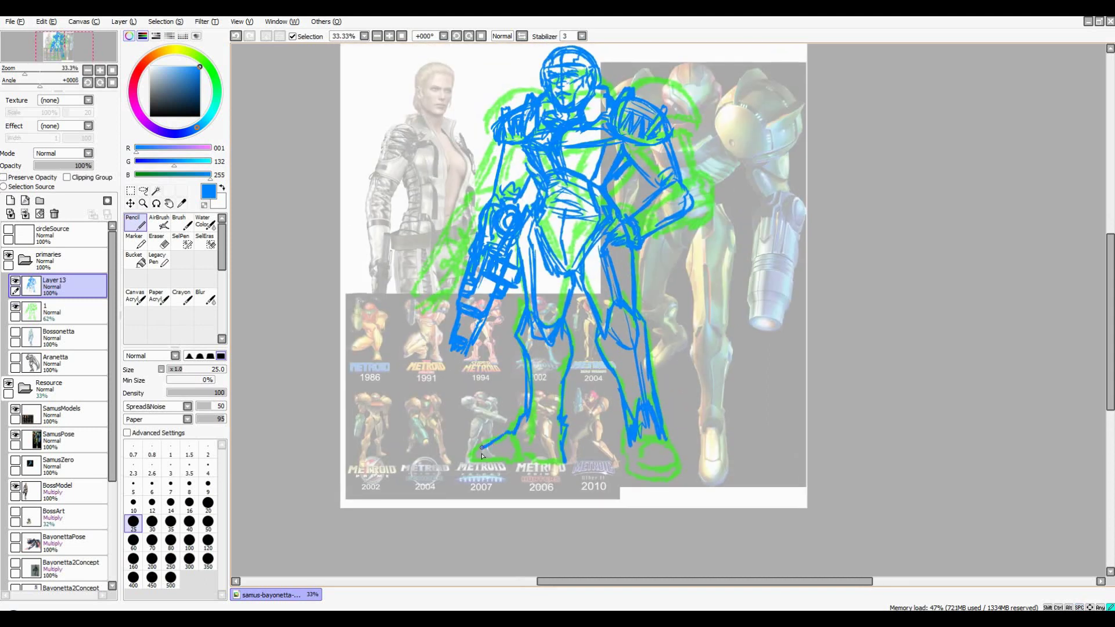
pyautogui.hotkey('ctrl', '+')
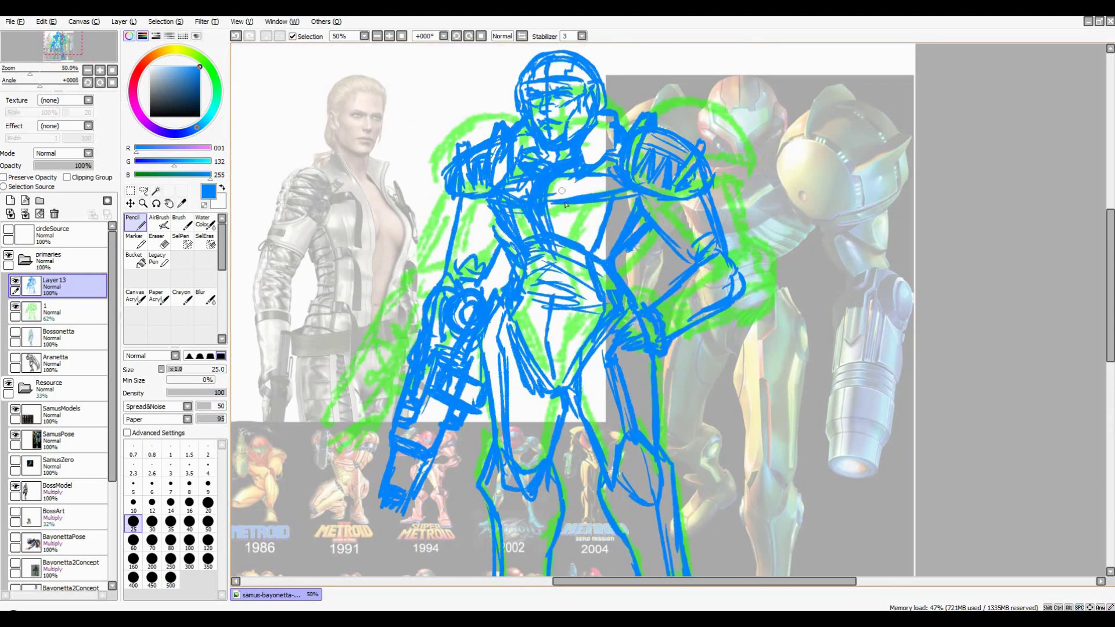
# Sketch the chest plate edges and a draped cloth around the waist and hips
pyautogui.moveTo(511, 250)
pyautogui.mouseDown()
pyautogui.moveTo(586, 244)
pyautogui.moveTo(605, 270)
pyautogui.moveTo(558, 302)
pyautogui.moveTo(599, 337)
pyautogui.moveTo(610, 290)
pyautogui.moveTo(559, 250)
pyautogui.mouseUp()
pyautogui.hotkey('ctrl', '-')
pyautogui.hotkey('ctrl', '+')
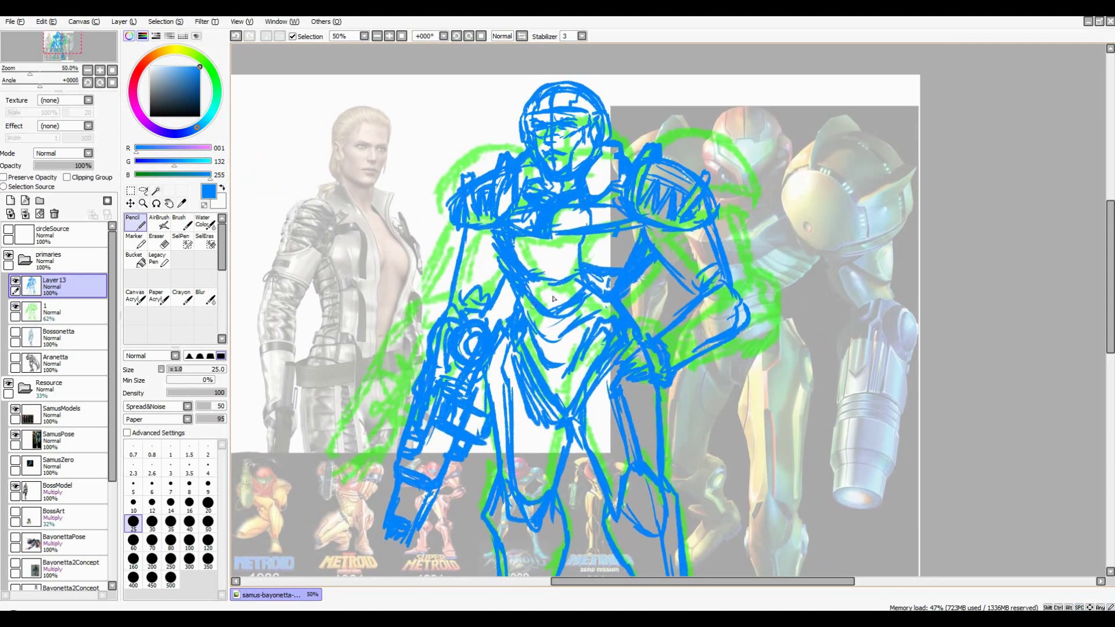
pyautogui.moveTo(553, 299); pyautogui.dragTo(581, 378)
pyautogui.moveTo(561, 188)
pyautogui.mouseDown()
pyautogui.moveTo(582, 207)
pyautogui.moveTo(612, 178)
pyautogui.mouseUp()
pyautogui.hotkey('ctrl', 't')
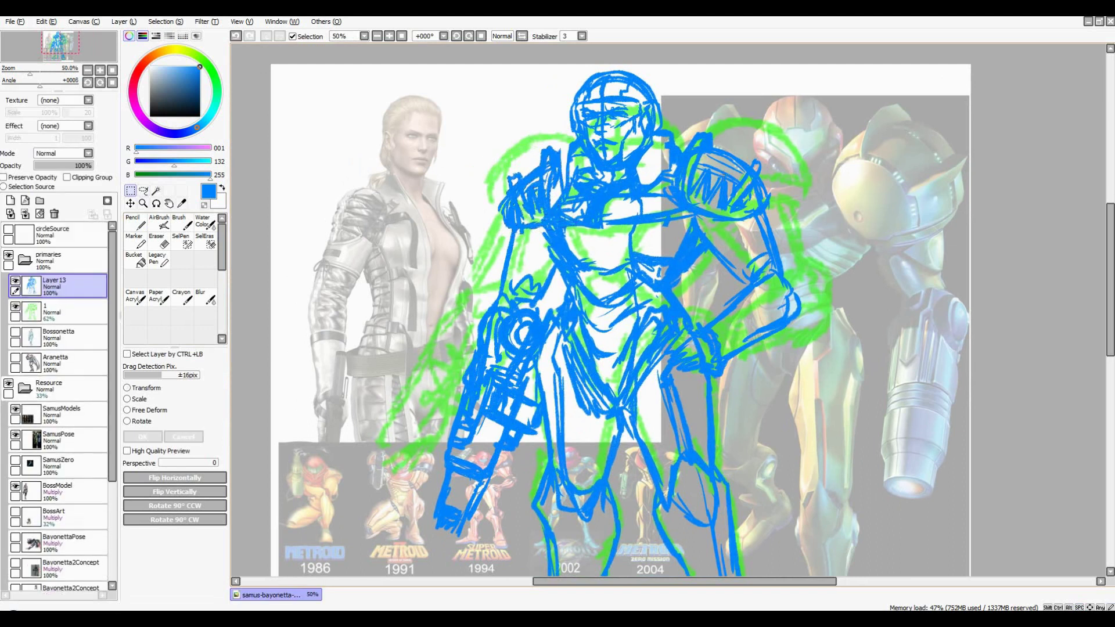
pyautogui.press('Return')
# Add armour detail to the lowered upper arm and cuff bands to the forearm of the bent arm
pyautogui.hotkey('ctrl', '-')
pyautogui.moveTo(617, 259); pyautogui.dragTo(515, 213)
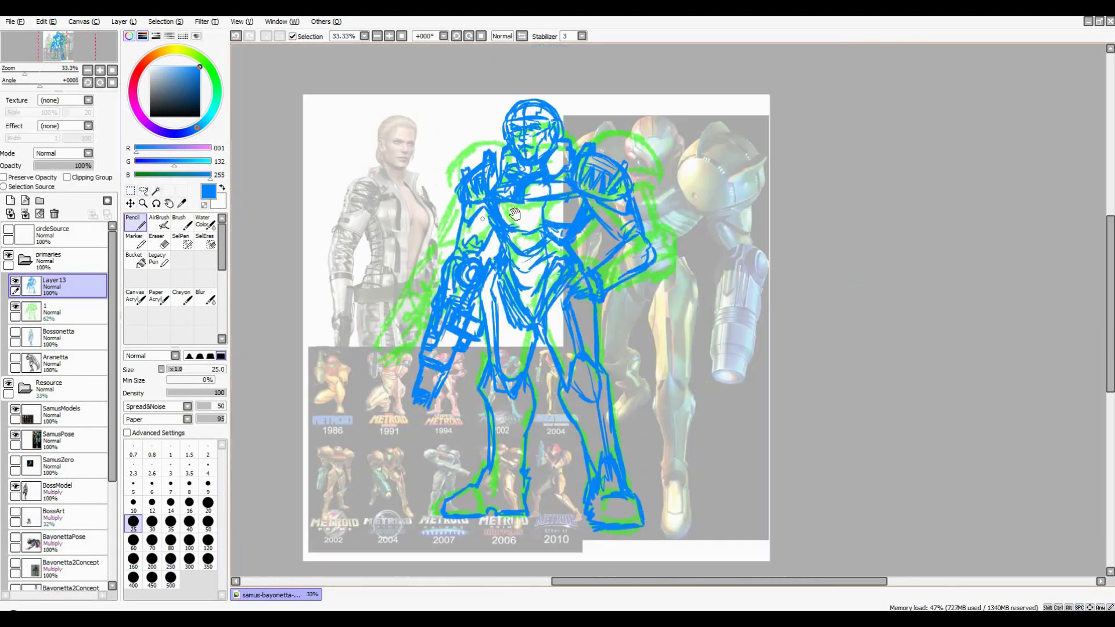
pyautogui.hotkey('ctrl', '+')
pyautogui.moveTo(690, 244); pyautogui.dragTo(717, 249)
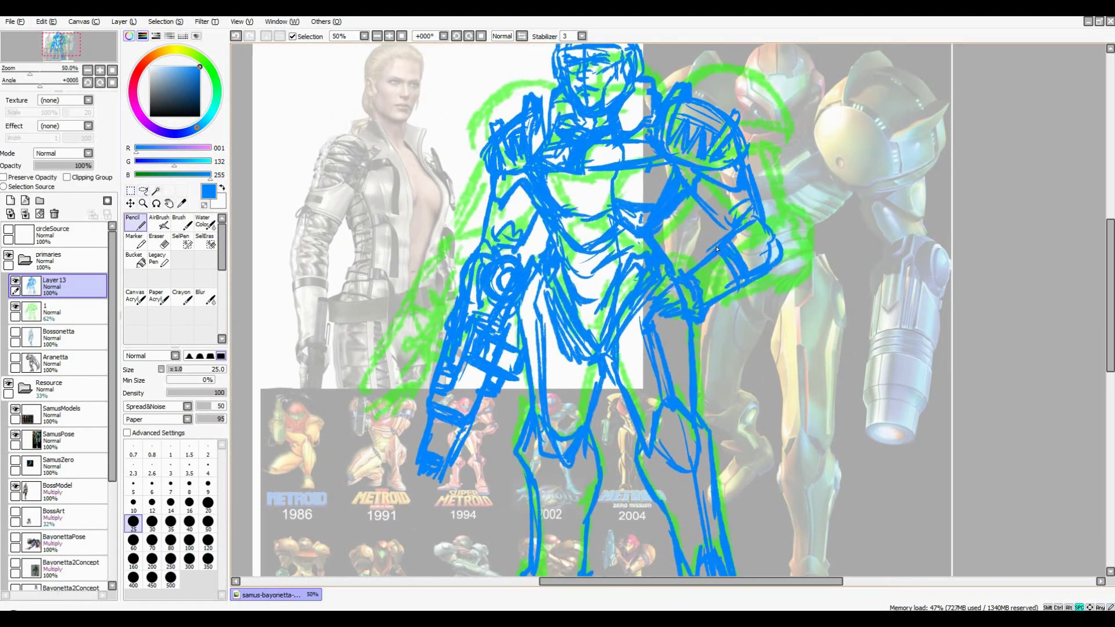
pyautogui.hotkey('ctrl', '-')
pyautogui.hotkey('ctrl', '+')
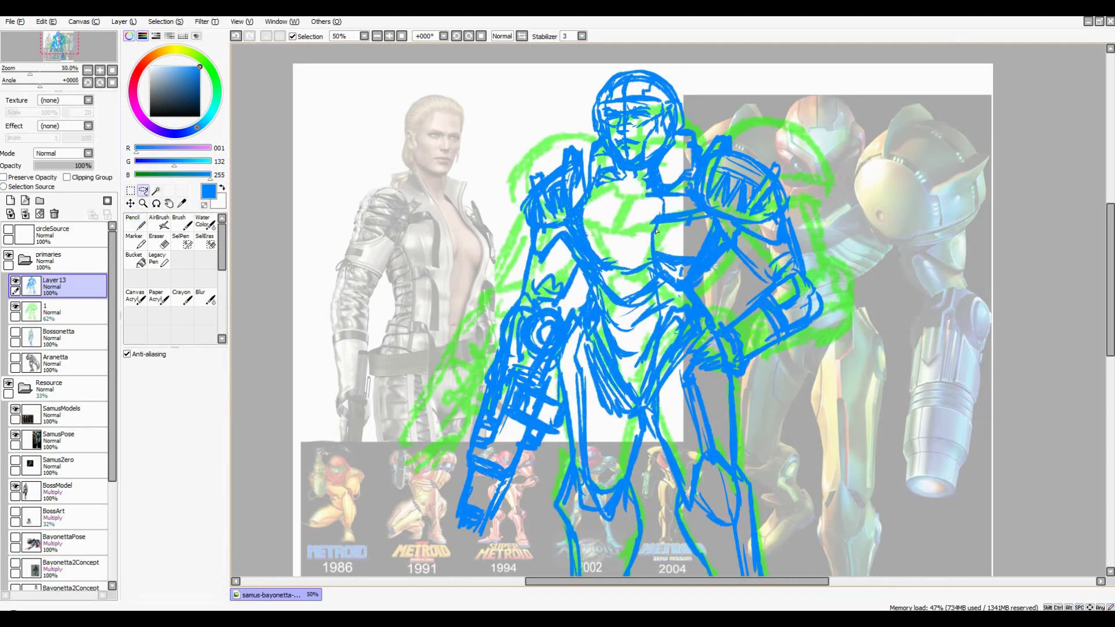
# Redraw the upper edge of the chest plate as a rounded contour below the collar
pyautogui.moveTo(619, 199); pyautogui.dragTo(591, 199)
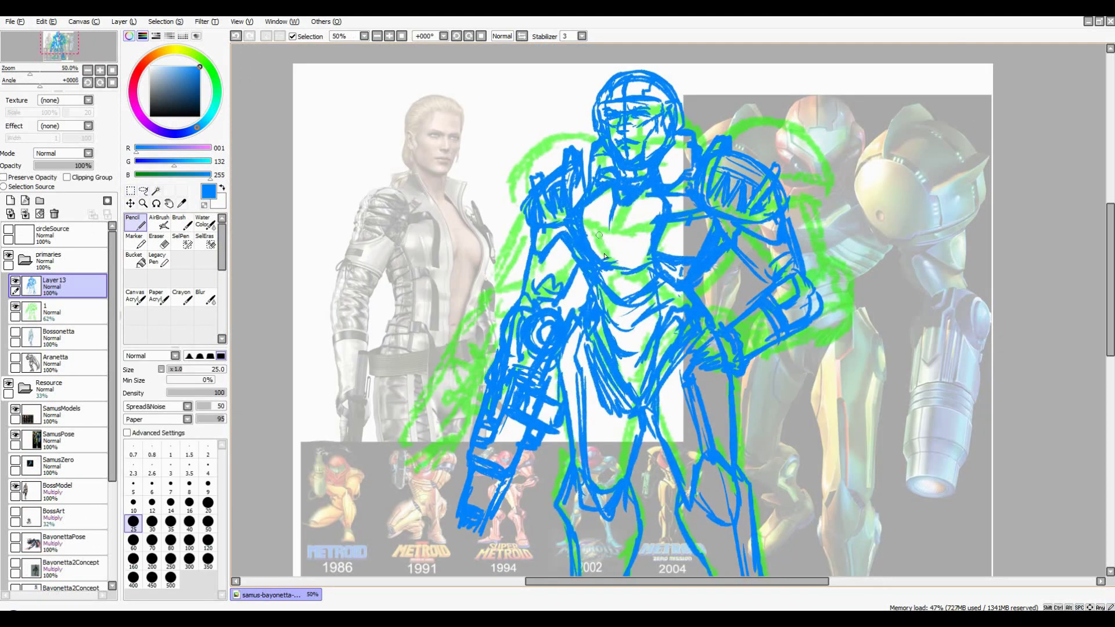
pyautogui.scroll(-2, 623, 278)
pyautogui.scroll(2, 601, 430)
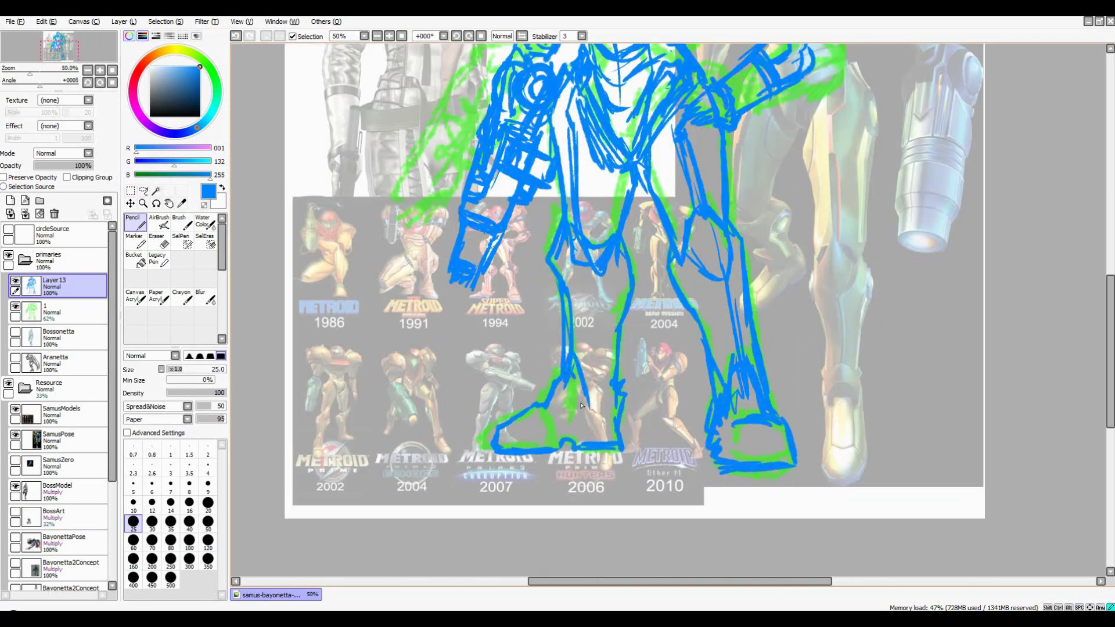
# Hide the SamusPose reference, place SamusModels and BossModel on either side of the figure, and return to Layer13
pyautogui.hotkey('ctrl', '-')
pyautogui.click(8, 384)
pyautogui.click(8, 383)
pyautogui.click(15, 436)
pyautogui.click(70, 486)
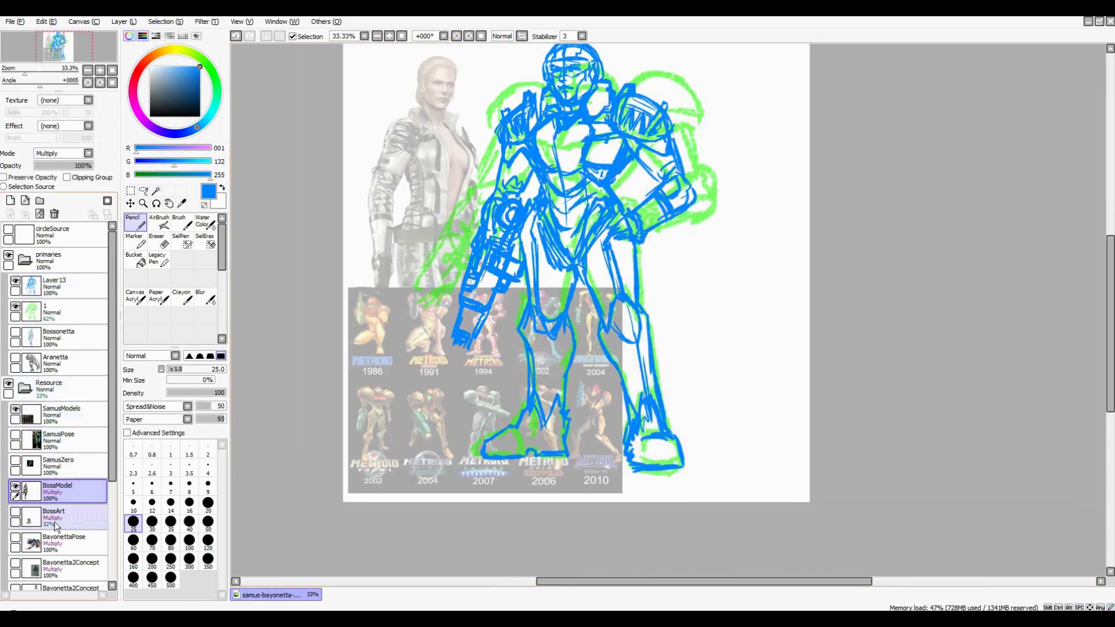
pyautogui.scroll(-1, 96, 444)
pyautogui.click(70, 280)
pyautogui.scroll(1, 521, 330)
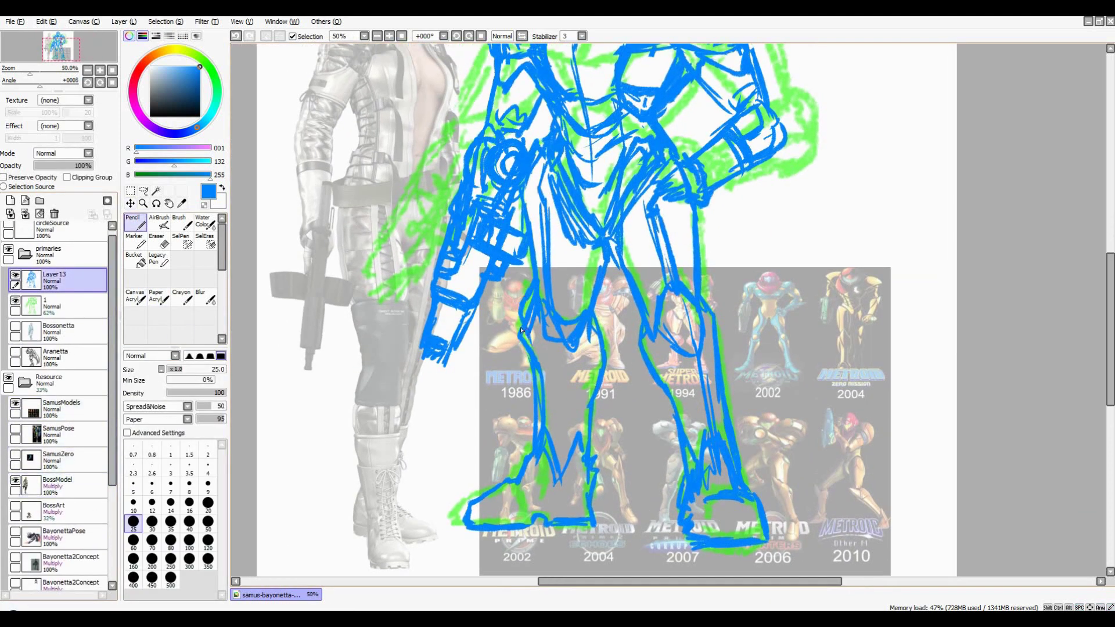
# Sketch angular knee guards, laced strips on the thighs and plate edges on the lower legs in blue
pyautogui.moveTo(644, 312); pyautogui.dragTo(713, 346)
pyautogui.scroll(-1, 652, 309)
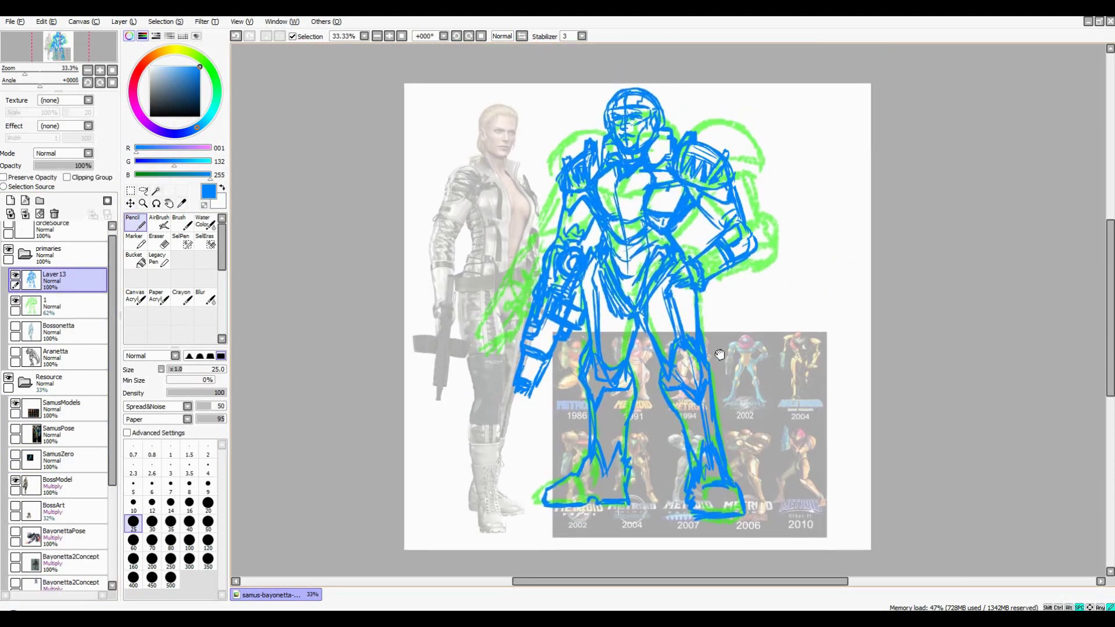
pyautogui.scroll(1, 544, 382)
pyautogui.scroll(-1, 748, 414)
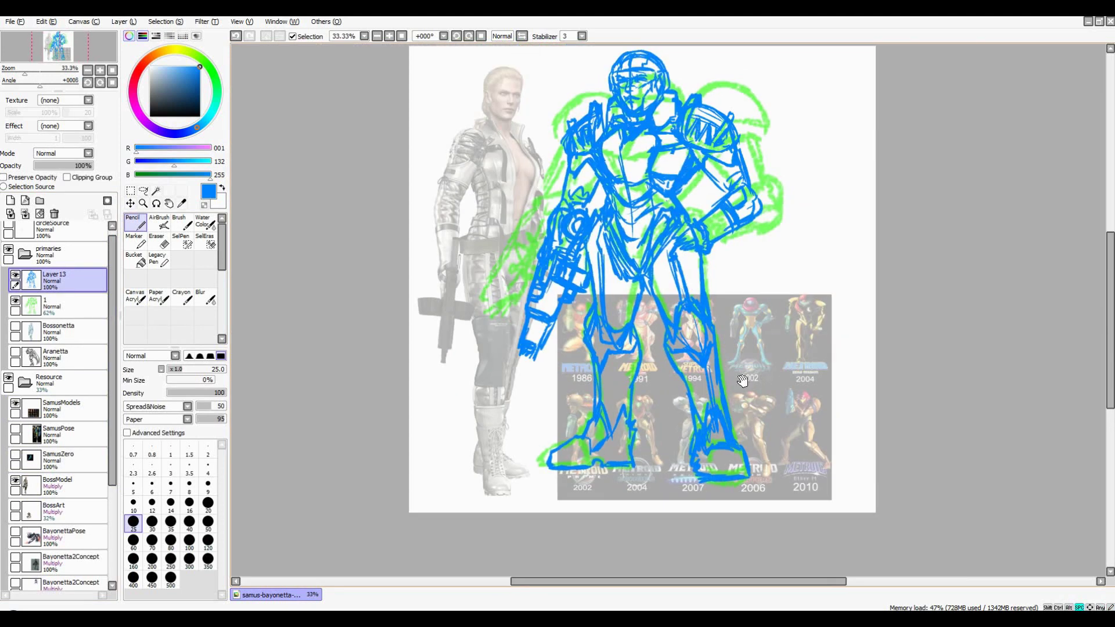
pyautogui.scroll(1, 537, 312)
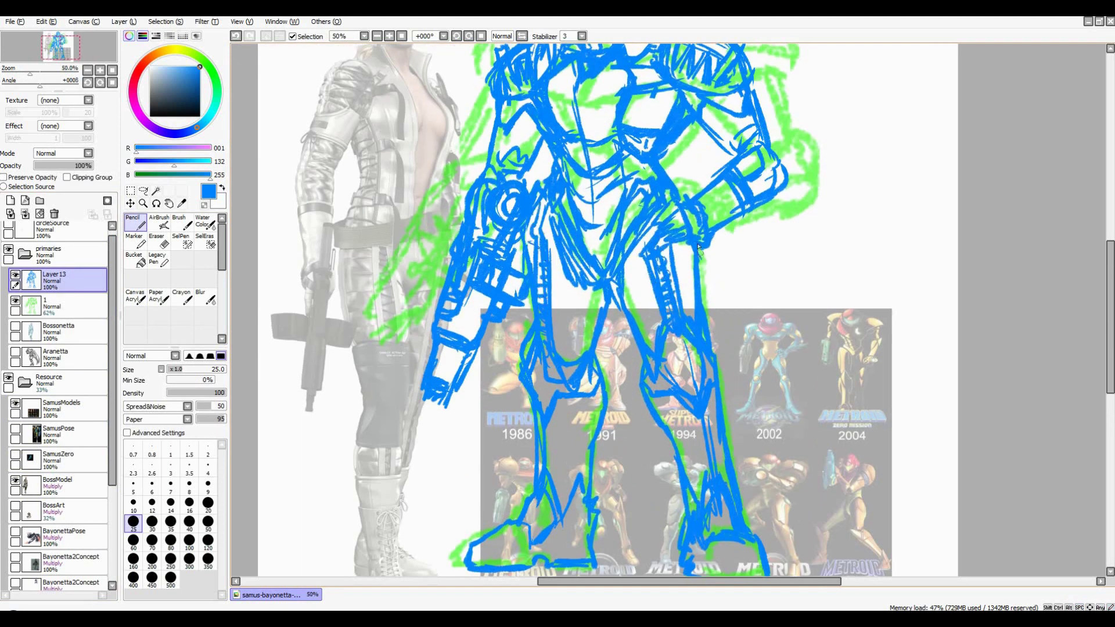
pyautogui.scroll(-1, 673, 314)
# Replace the striped shoulder pads with plain shoulder contours running from the collar to both upper arms
pyautogui.scroll(1, 585, 251)
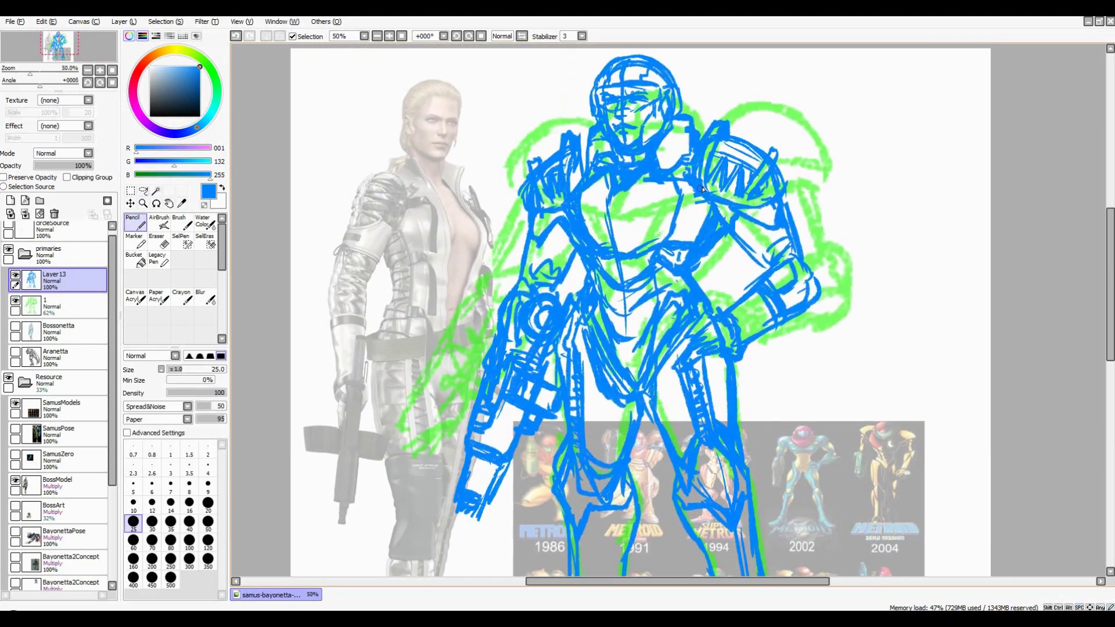
pyautogui.scroll(-1, 748, 244)
pyautogui.scroll(1, 748, 244)
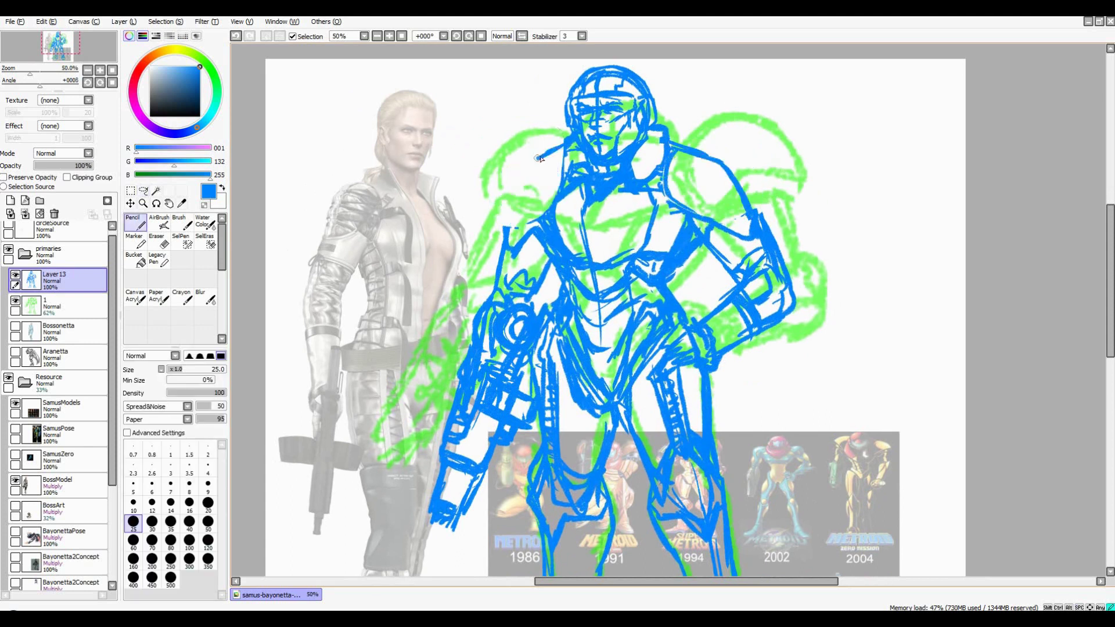
pyautogui.scroll(-1, 724, 186)
pyautogui.scroll(1, 724, 186)
pyautogui.scroll(-1, 697, 174)
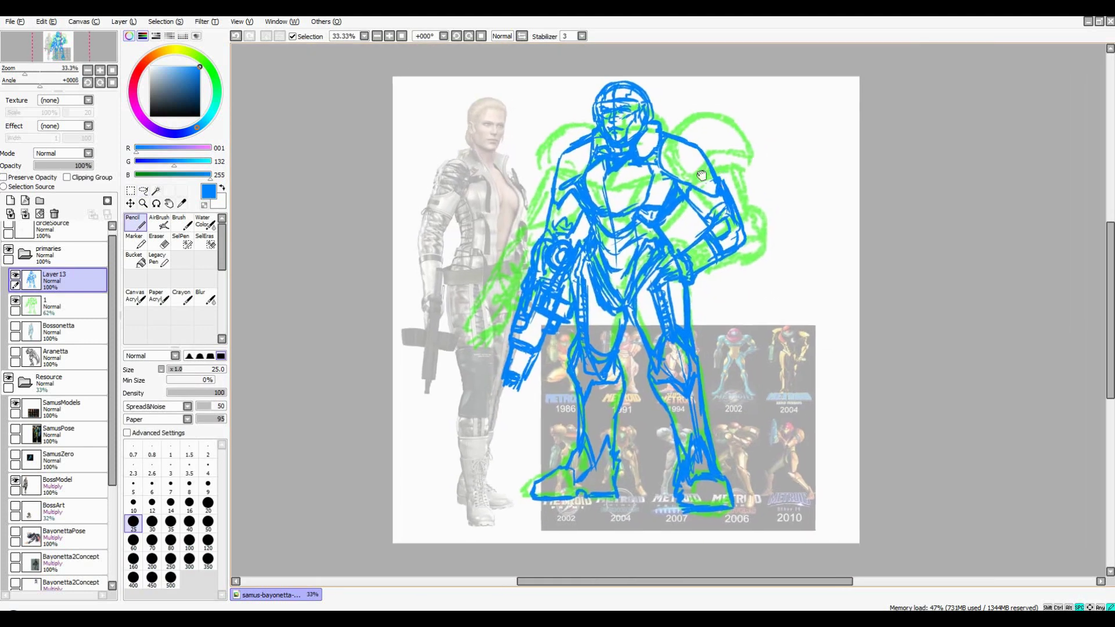
# Try large round shoulder pads on a new layer above Layer13 and hide the Resource folder
pyautogui.hotkey('ctrl', 'shift', 'n')
pyautogui.scroll(1, 651, 168)
pyautogui.moveTo(683, 127)
pyautogui.mouseDown()
pyautogui.moveTo(651, 144)
pyautogui.moveTo(748, 218)
pyautogui.mouseUp()
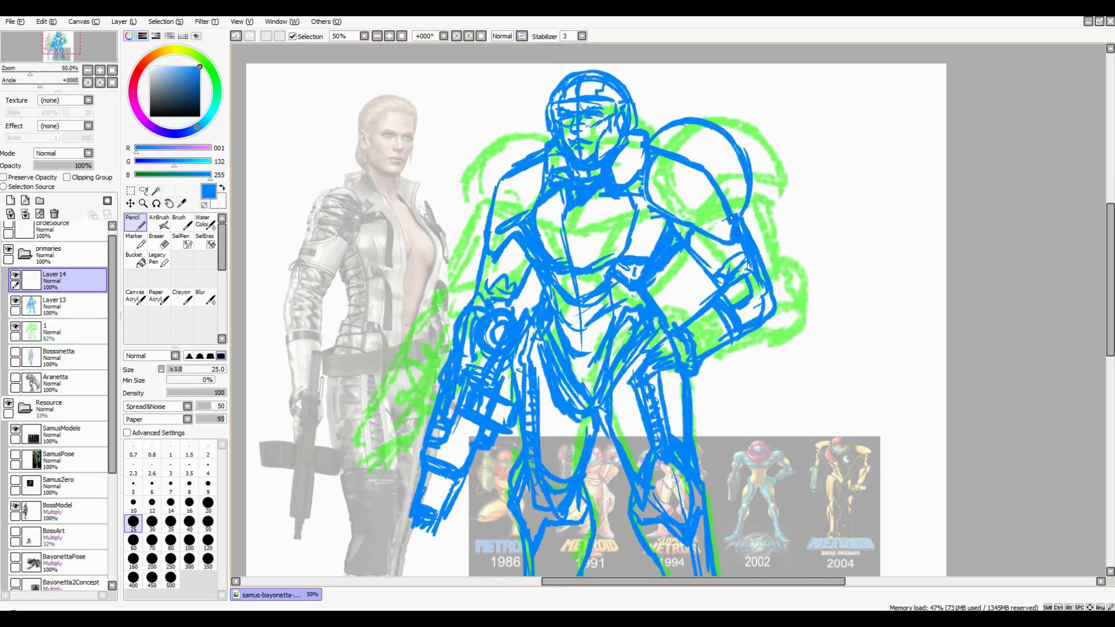
pyautogui.moveTo(633, 151); pyautogui.dragTo(743, 224)
pyautogui.moveTo(549, 129); pyautogui.dragTo(475, 177)
pyautogui.scroll(-1, 499, 144)
pyautogui.click(8, 402)
pyautogui.scroll(1, 523, 134)
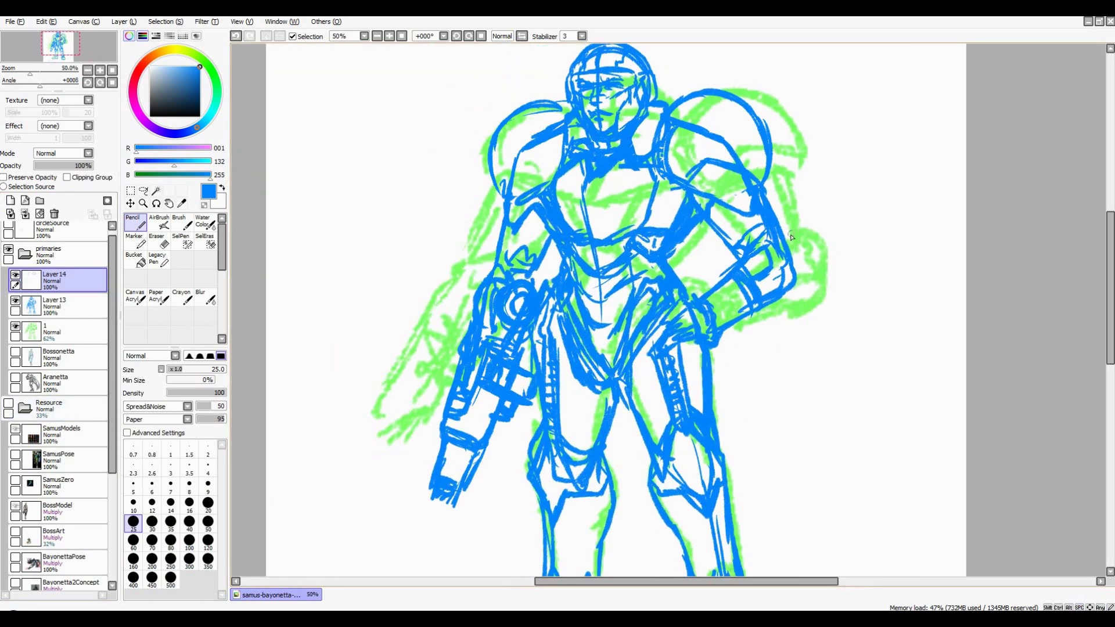
# Clean up the shoulders on Layer13 and redraw compact curved shoulder plates close to the body
pyautogui.click(58, 306)
pyautogui.click(144, 190)
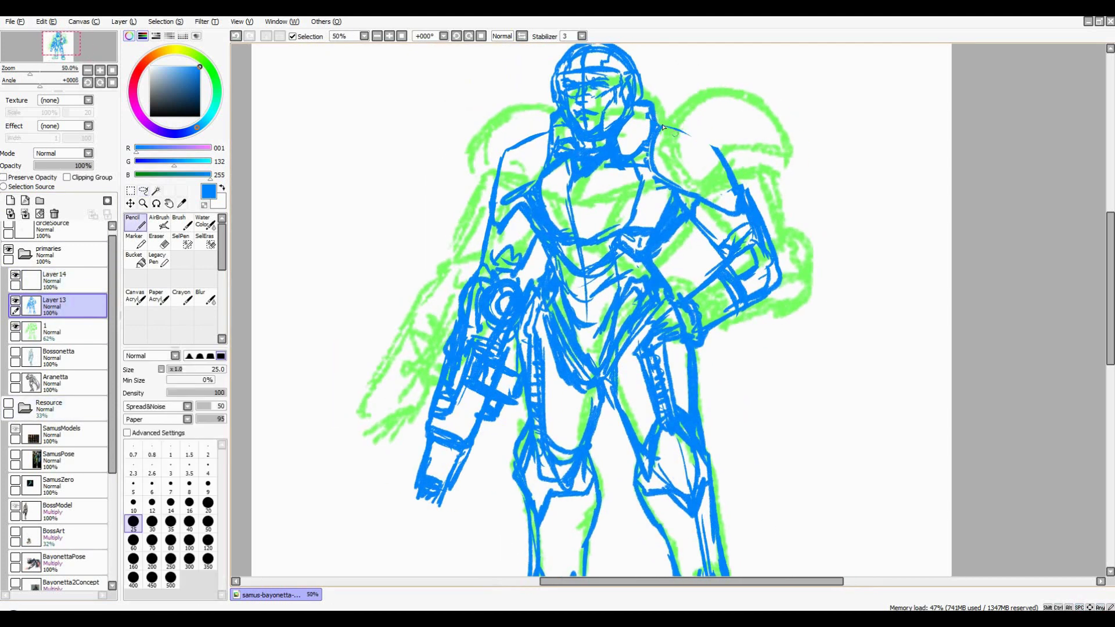
pyautogui.press('n')
pyautogui.moveTo(503, 164); pyautogui.dragTo(498, 176)
pyautogui.scroll(-1, 637, 177)
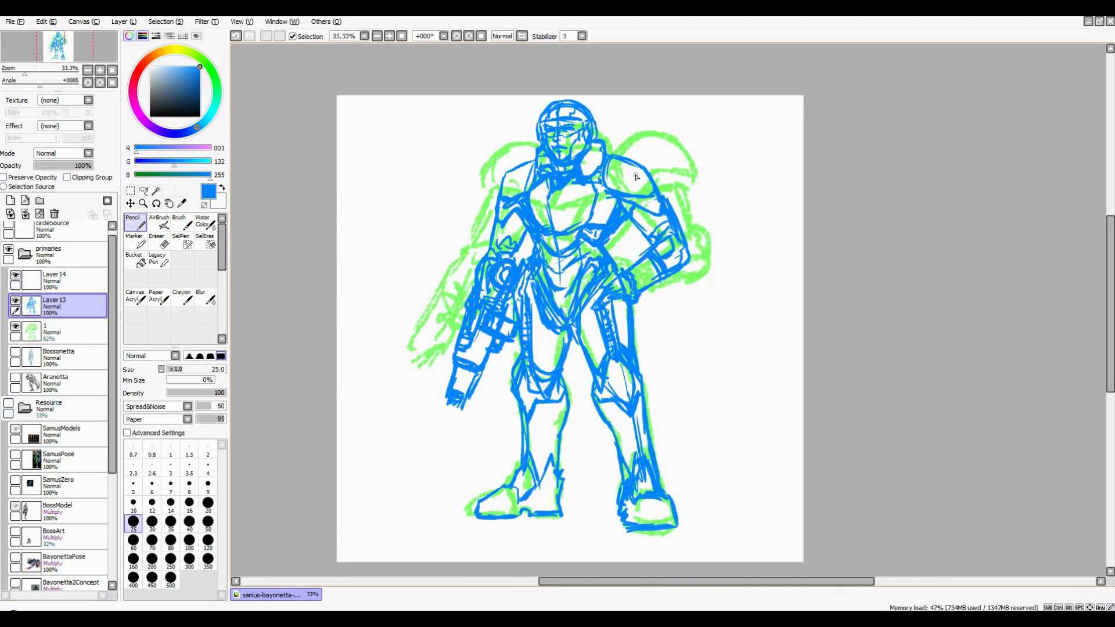
# Handwrite the note "Uno momento" in the empty canvas area beside the figure's head
pyautogui.moveTo(636, 176); pyautogui.dragTo(660, 165)
pyautogui.moveTo(374, 120); pyautogui.dragTo(405, 146)
pyautogui.moveTo(408, 139); pyautogui.dragTo(417, 125)
pyautogui.moveTo(382, 194); pyautogui.dragTo(418, 169)
pyautogui.moveTo(421, 174); pyautogui.dragTo(465, 154)
pyautogui.moveTo(470, 125); pyautogui.dragTo(492, 145)
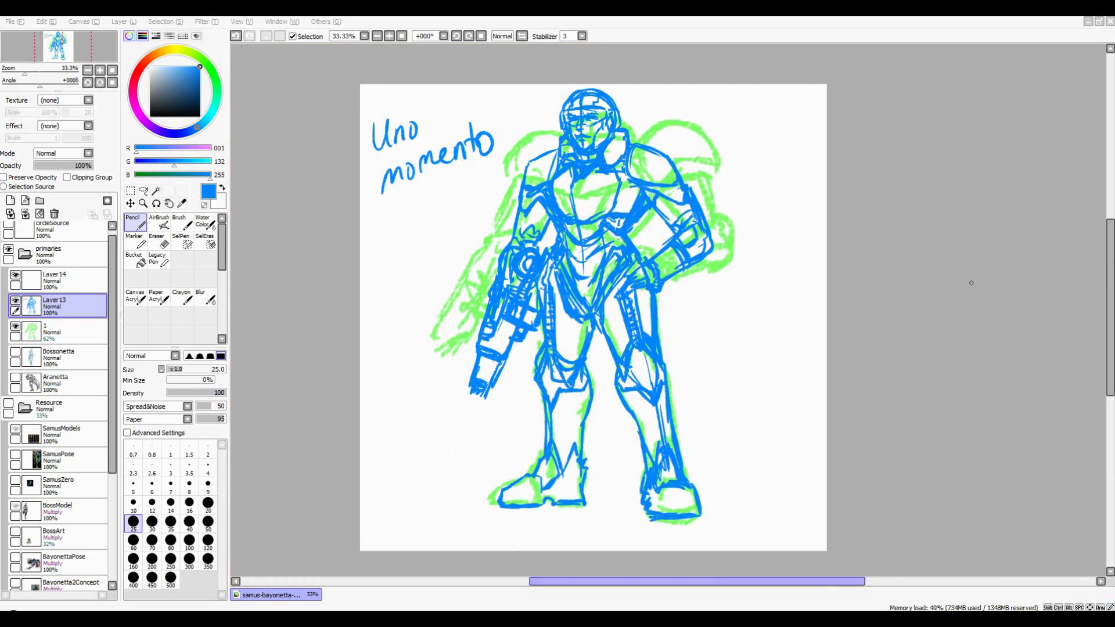
# Show the Resource folder, paste the military helmet photo into it, place it beside the head and reselect Layer13
pyautogui.click(58, 406)
pyautogui.click(8, 403)
pyautogui.hotkey('ctrl', 'v')
pyautogui.moveTo(418, 143); pyautogui.dragTo(737, 173)
pyautogui.scroll(3, 737, 172)
pyautogui.click(56, 303)
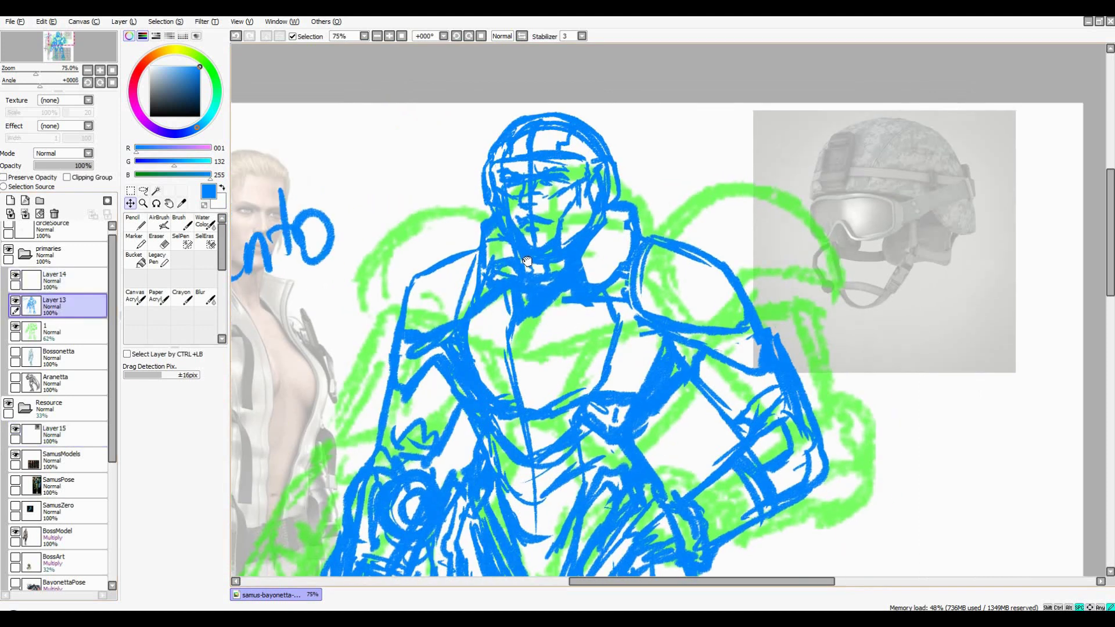
# Remove the old visor, band and side lines inside the helmet, keeping its outer contour and the face
pyautogui.click(143, 191)
pyautogui.hotkey('ctrl', 'z')
pyautogui.hotkey('ctrl', 'z')
pyautogui.hotkey('ctrl', 'z')
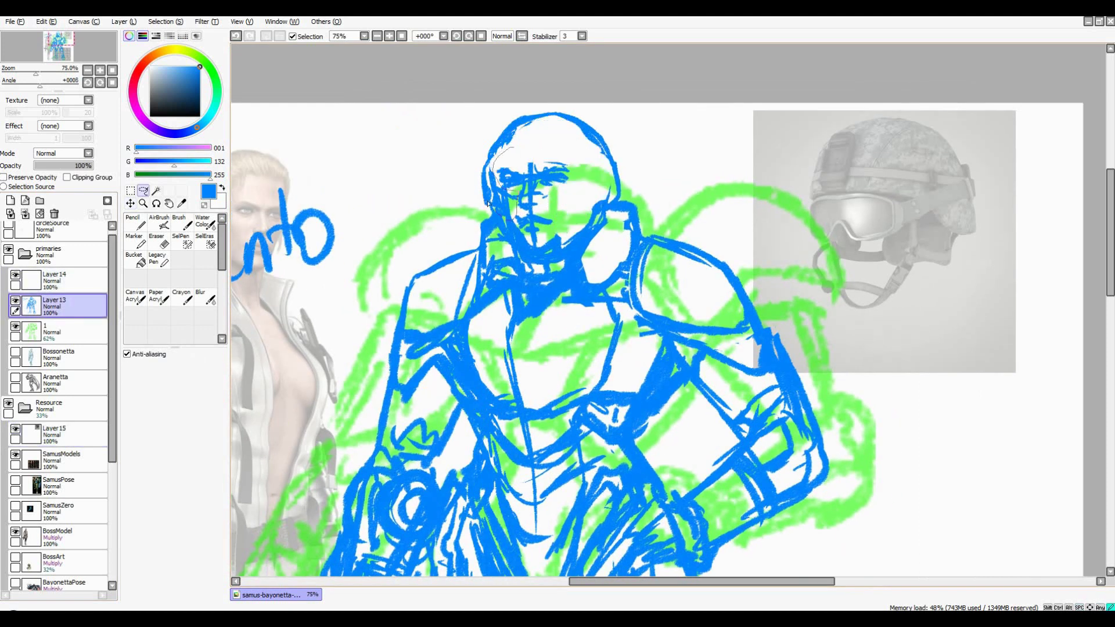
# Draw goggles, a front mount, side bands and chin straps on the helmet on Layer14, following the helmet photo
pyautogui.press('n')
pyautogui.moveTo(492, 169); pyautogui.dragTo(585, 164)
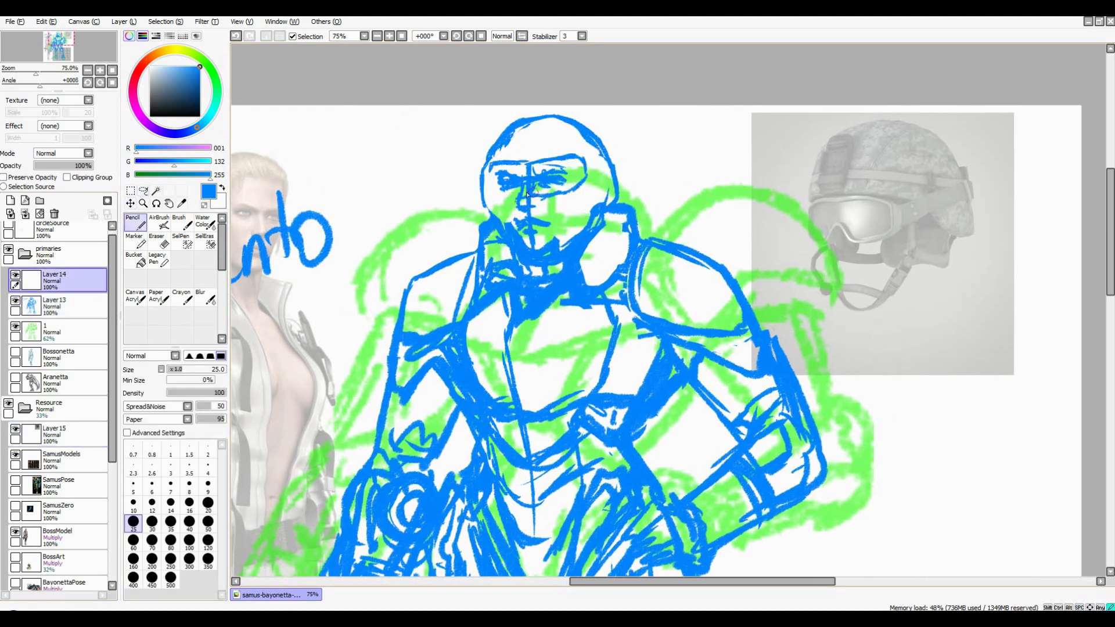
pyautogui.moveTo(525, 127)
pyautogui.mouseDown()
pyautogui.moveTo(546, 158)
pyautogui.moveTo(598, 123)
pyautogui.moveTo(499, 155)
pyautogui.mouseUp()
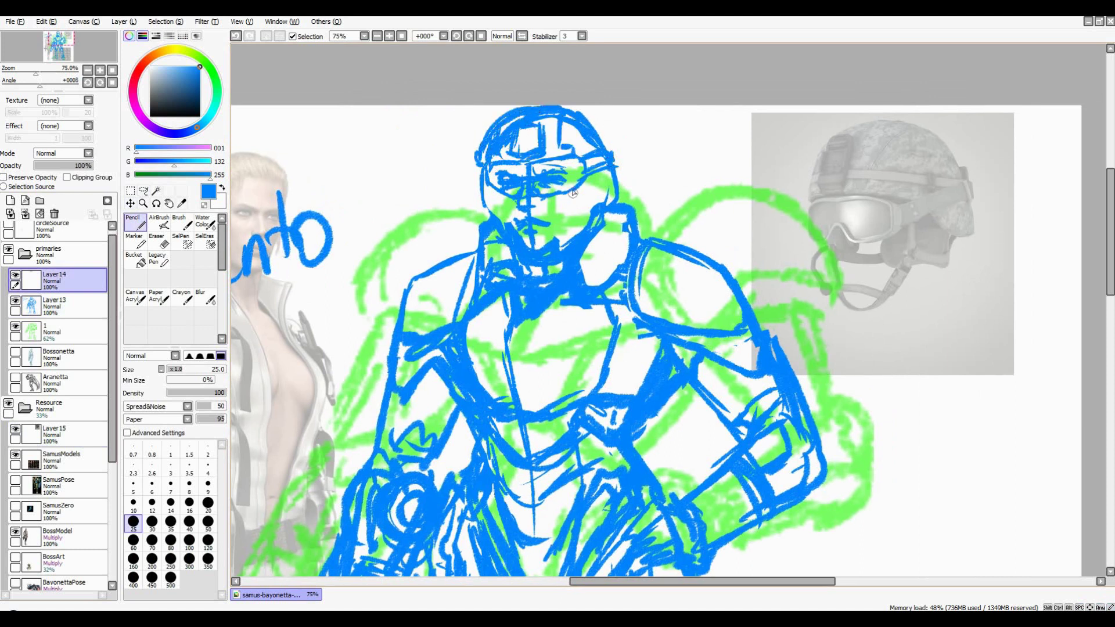
pyautogui.moveTo(613, 170); pyautogui.dragTo(605, 208)
pyautogui.moveTo(478, 170); pyautogui.dragTo(495, 218)
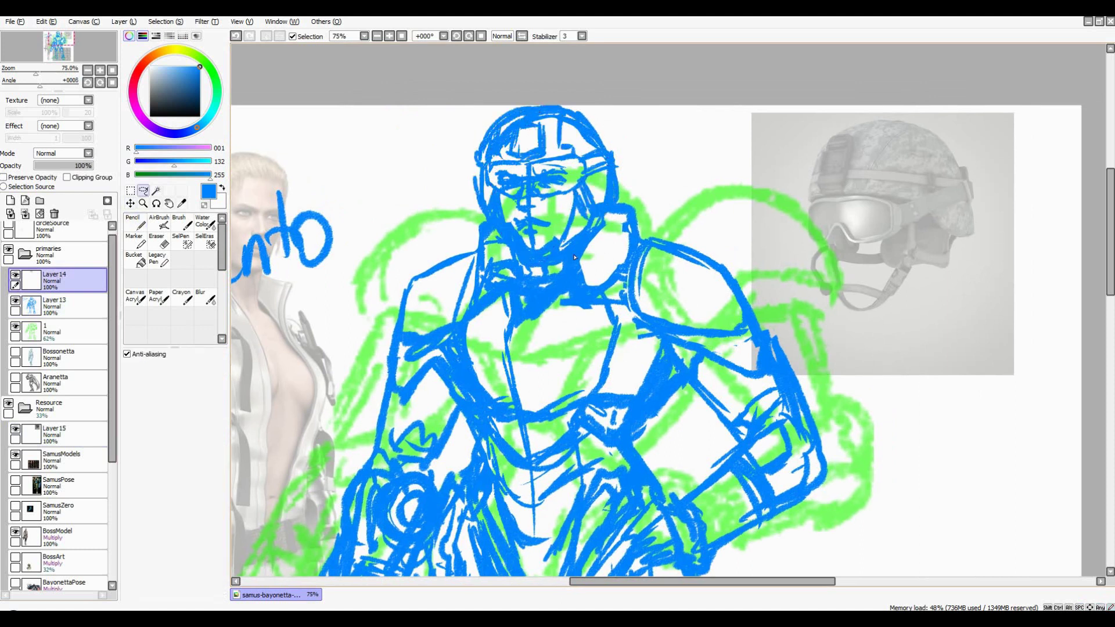
pyautogui.scroll(-3, 654, 103)
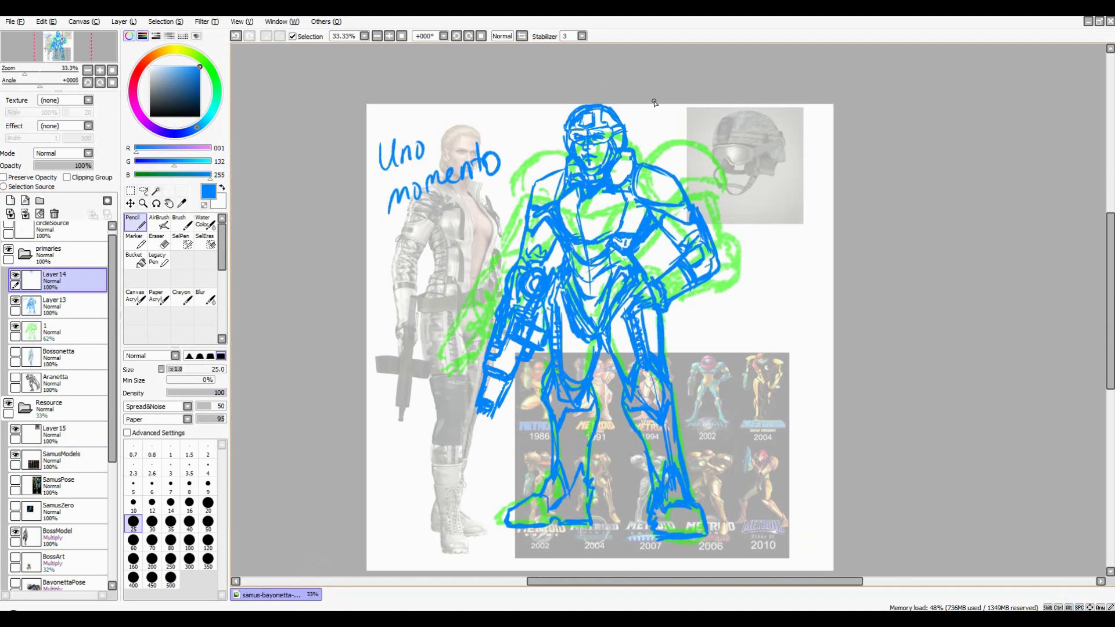
# Merge Layer14 into Layer13 and delete the green pose guide layer
pyautogui.click(54, 214)
pyautogui.click(64, 306)
pyautogui.click(54, 213)
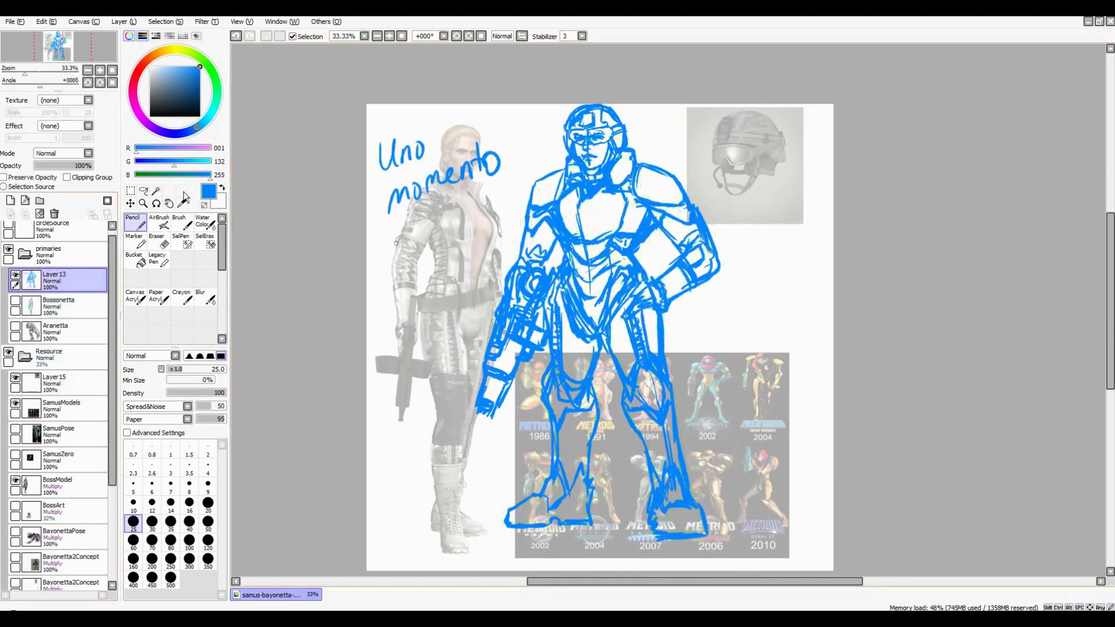
pyautogui.scroll(3, 575, 215)
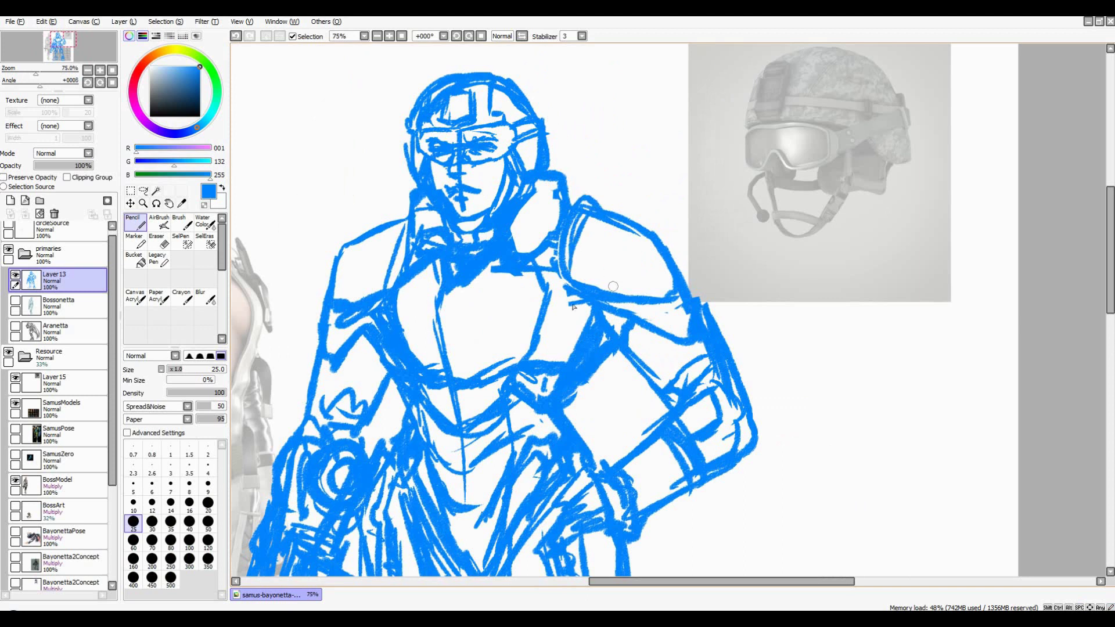
pyautogui.moveTo(666, 283); pyautogui.dragTo(615, 290)
pyautogui.hotkey('ctrl', 'z')
pyautogui.moveTo(657, 242); pyautogui.dragTo(624, 277)
pyautogui.hotkey('ctrl', 'z')
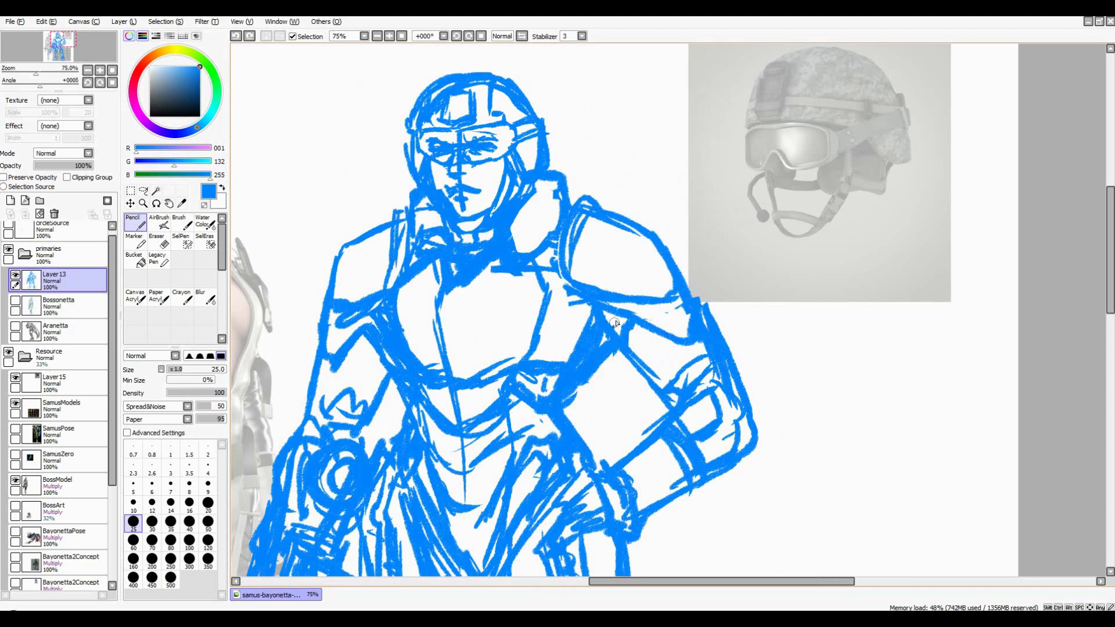
# Add plate edge lines across the shins below the knees and hide the Resource folder
pyautogui.scroll(-1, 676, 333)
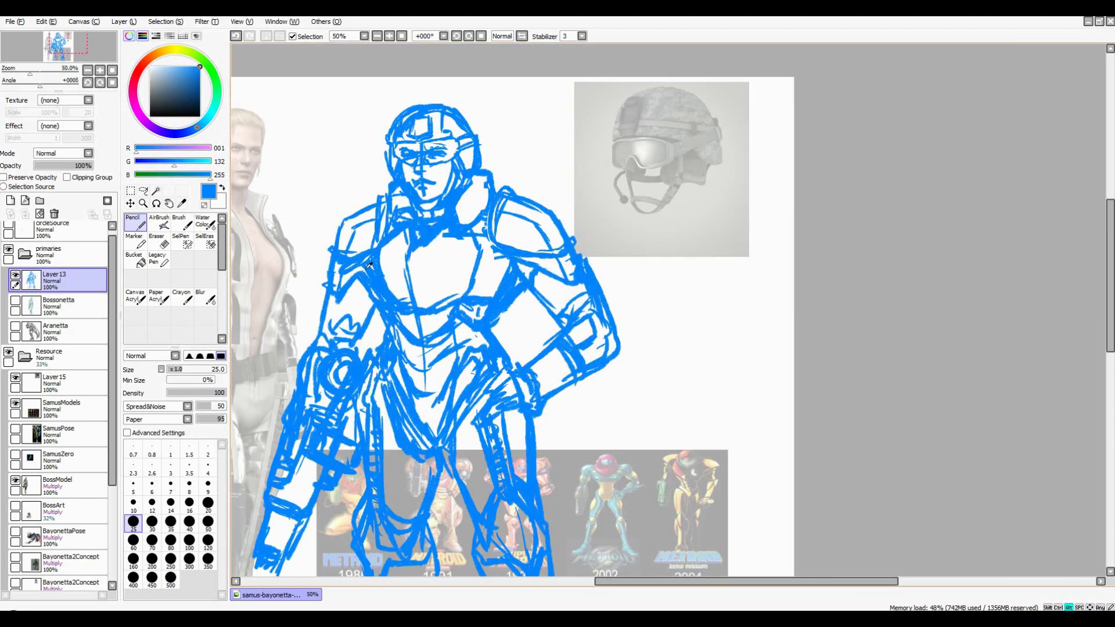
pyautogui.scroll(-2, 658, 173)
pyautogui.click(9, 352)
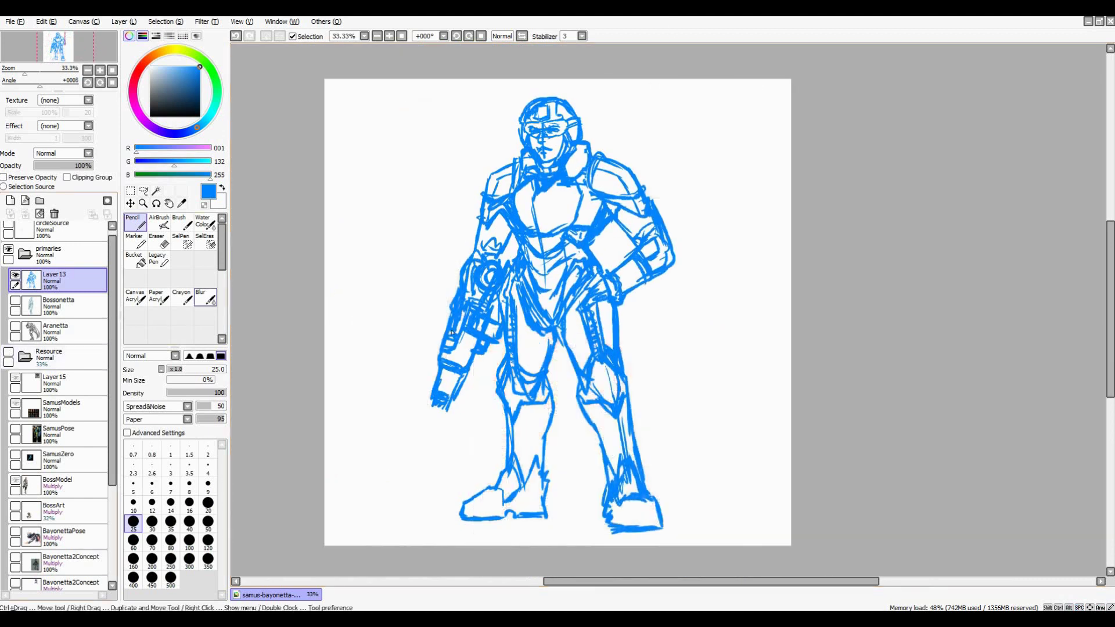
pyautogui.click(9, 352)
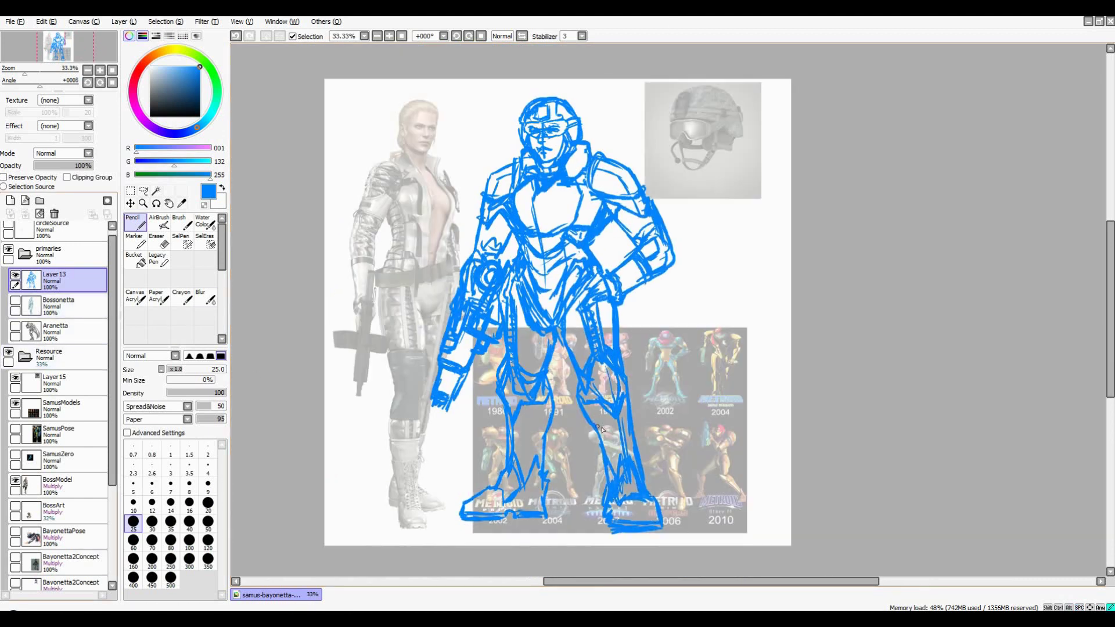
pyautogui.click(9, 352)
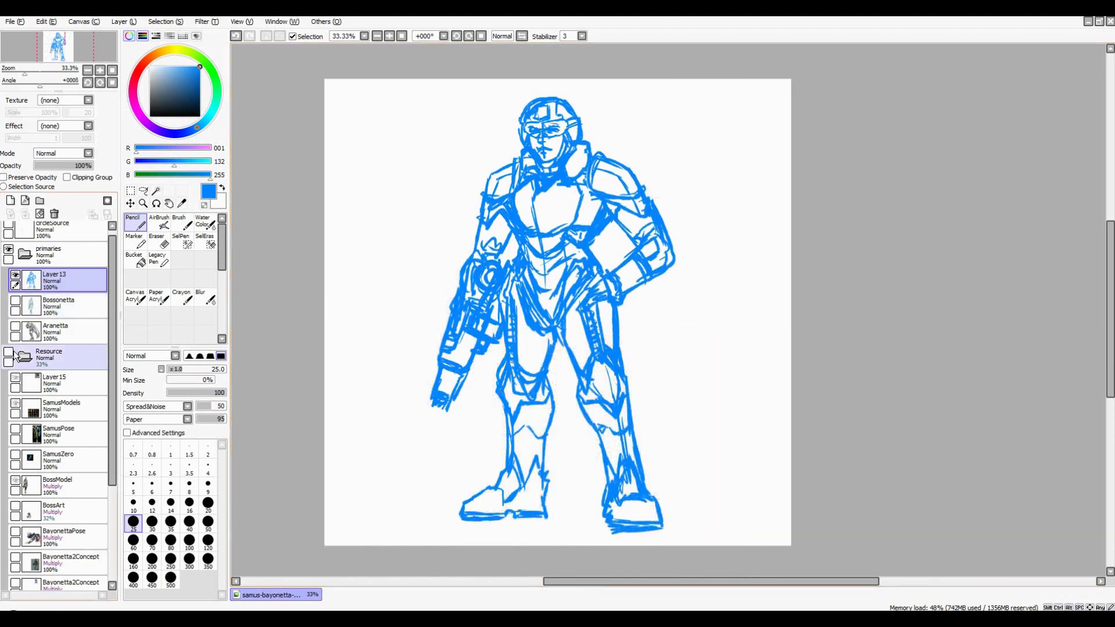
# Lower the opacity of Layer13 to 27% and create a new layer above it for the refined lines
pyautogui.click(9, 201)
pyautogui.click(64, 302)
pyautogui.moveTo(87, 166); pyautogui.dragTo(50, 166)
pyautogui.scroll(5, 692, 242)
pyautogui.click(64, 275)
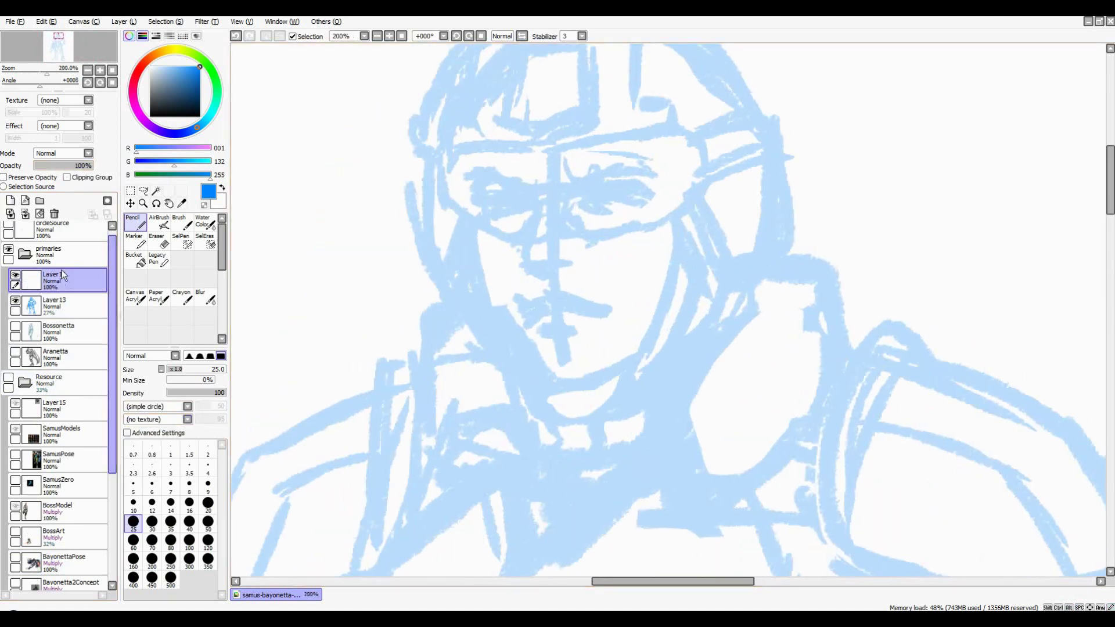
# Show the SamusZero reference, place it and BossModel on either side of the sketched head, and hide Layer15 and SamusModels
pyautogui.scroll(-3, 598, 187)
pyautogui.click(9, 377)
pyautogui.click(15, 480)
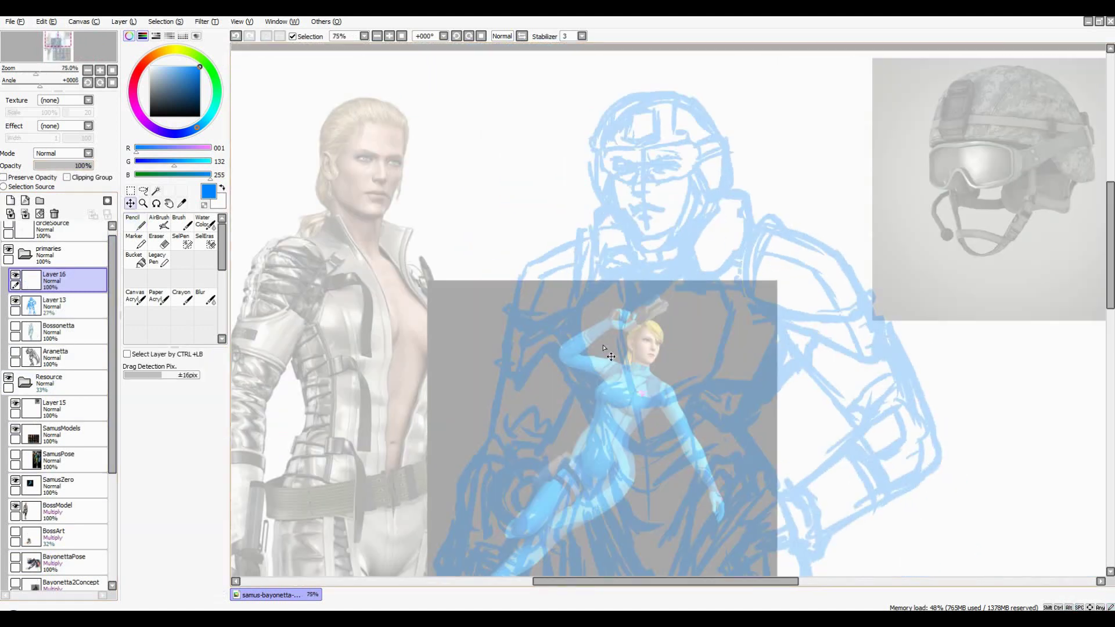
pyautogui.moveTo(605, 348); pyautogui.dragTo(440, 196)
pyautogui.click(64, 407)
pyautogui.click(15, 403)
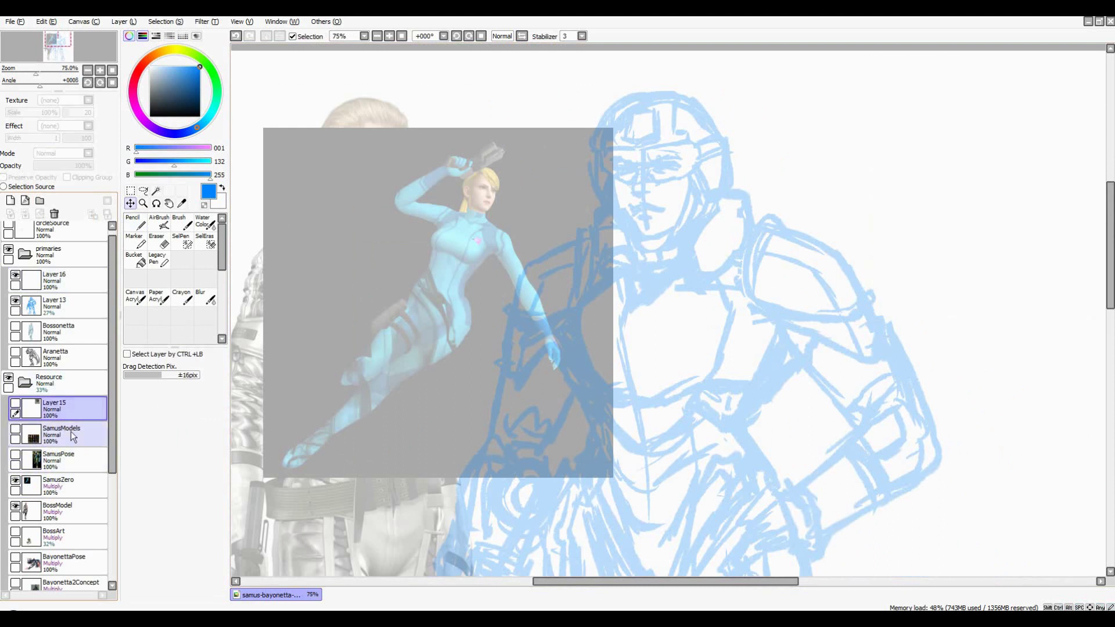
# Draw the outlines of both eyes on Layer16 with the Pencil at size 7, over the faded sketch
pyautogui.click(58, 279)
pyautogui.press('n')
pyautogui.scroll(4, 587, 267)
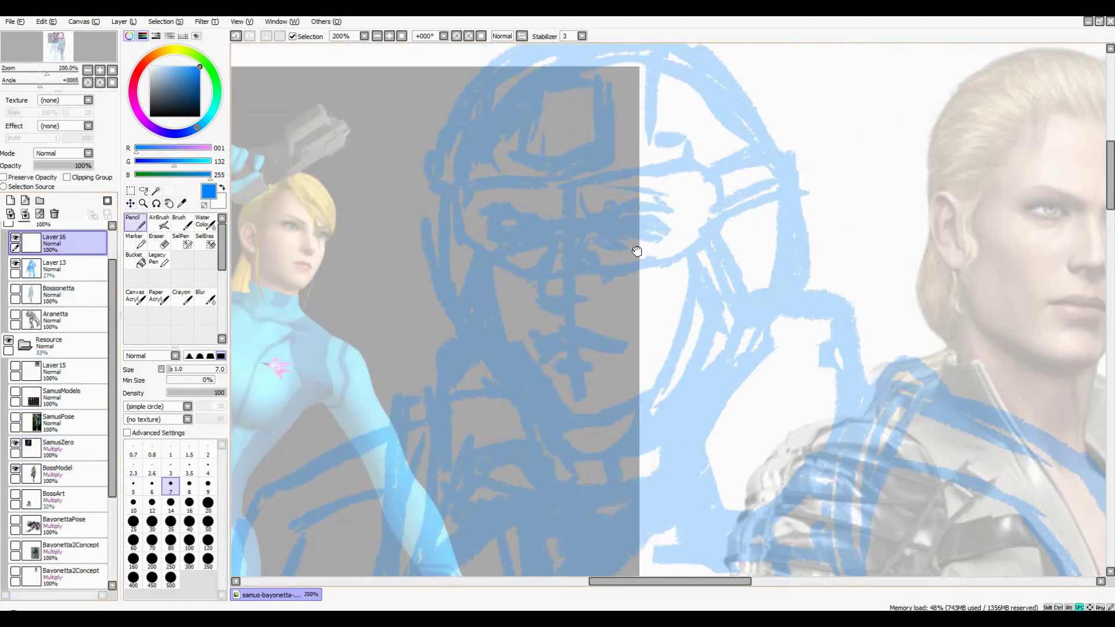
pyautogui.moveTo(358, 178); pyautogui.dragTo(383, 174)
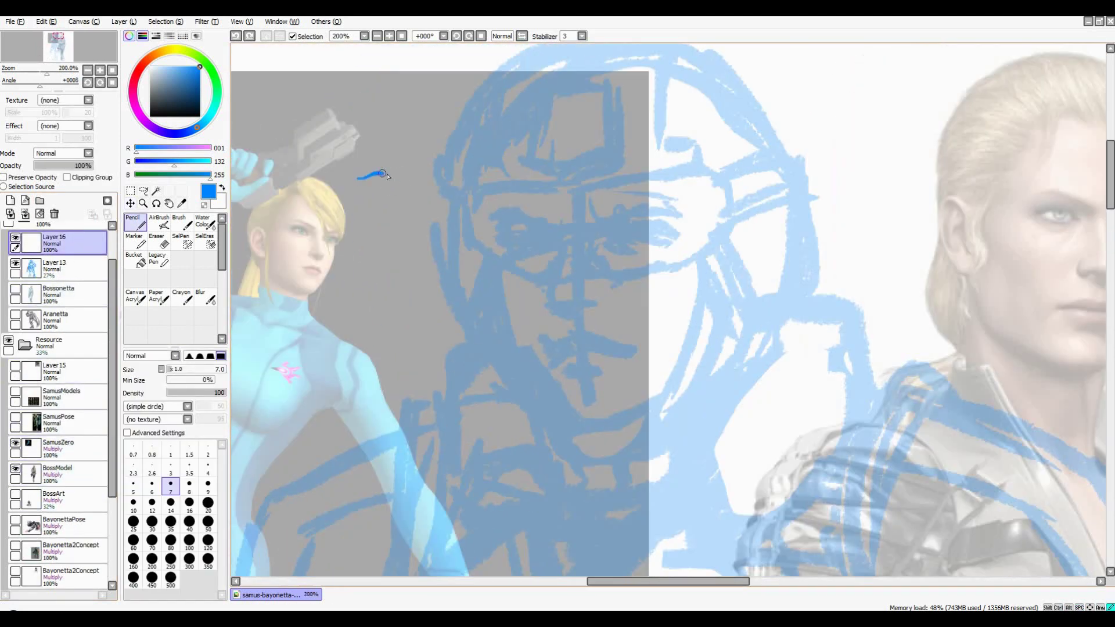
pyautogui.scroll(1, 584, 231)
pyautogui.moveTo(638, 230); pyautogui.dragTo(627, 236)
pyautogui.scroll(-1, 627, 236)
pyautogui.scroll(2, 625, 243)
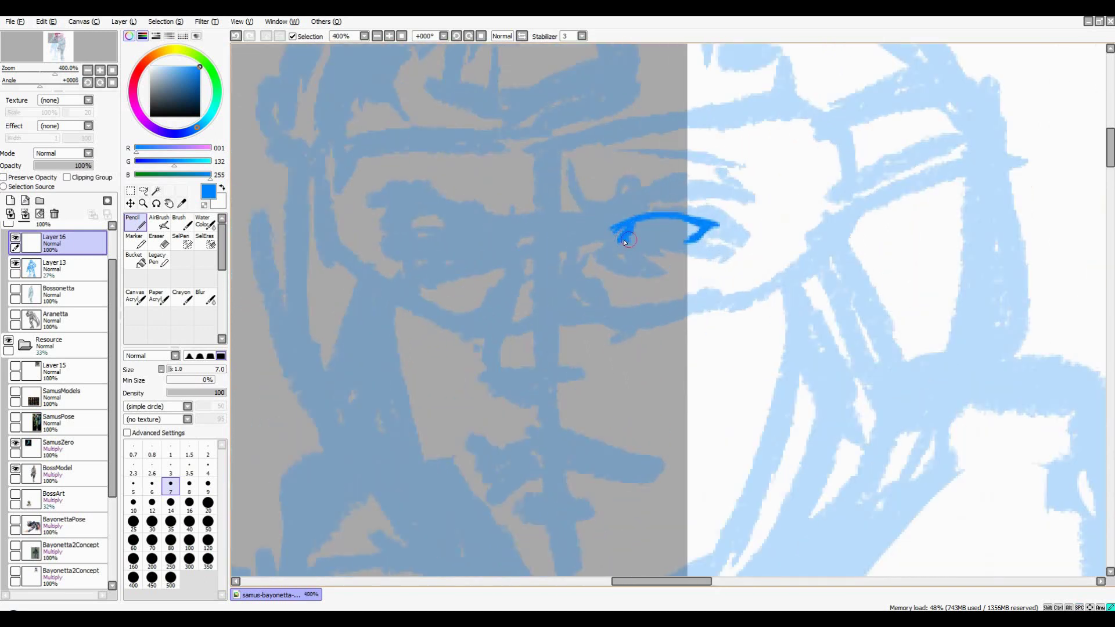
pyautogui.scroll(-2, 420, 243)
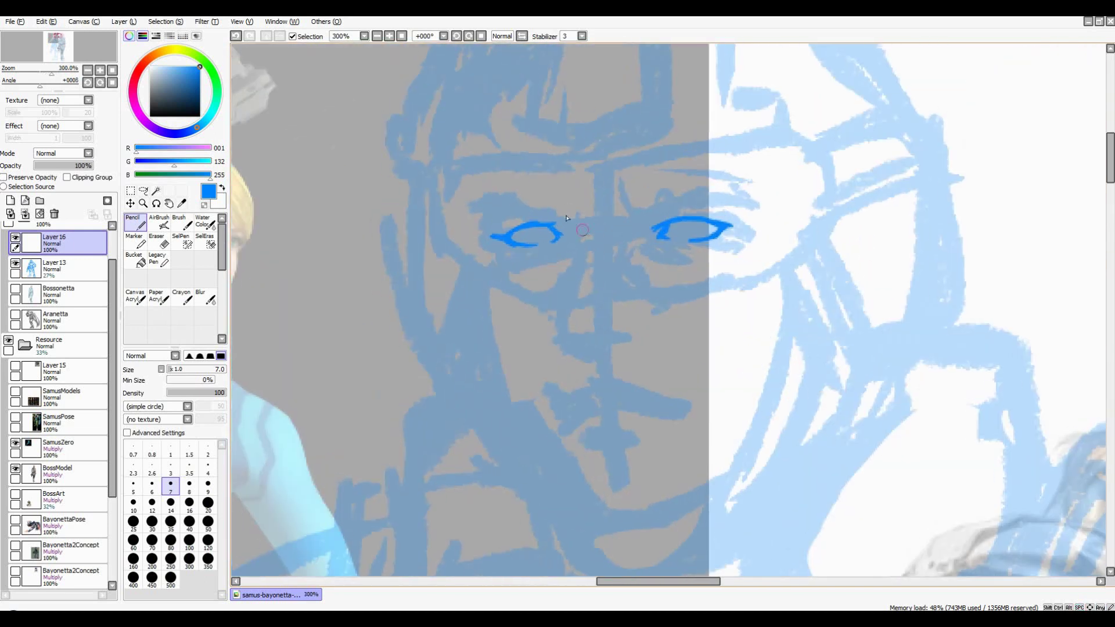
# Refine the eyes and draw the eyebrows and the contour of the nose on Layer16
pyautogui.moveTo(496, 241)
pyautogui.mouseDown()
pyautogui.moveTo(543, 235)
pyautogui.moveTo(526, 225)
pyautogui.mouseUp()
pyautogui.moveTo(605, 219)
pyautogui.mouseDown()
pyautogui.moveTo(669, 209)
pyautogui.moveTo(598, 229)
pyautogui.moveTo(650, 201)
pyautogui.mouseUp()
pyautogui.scroll(1, 523, 249)
pyautogui.moveTo(432, 219); pyautogui.dragTo(507, 224)
pyautogui.scroll(-2, 563, 214)
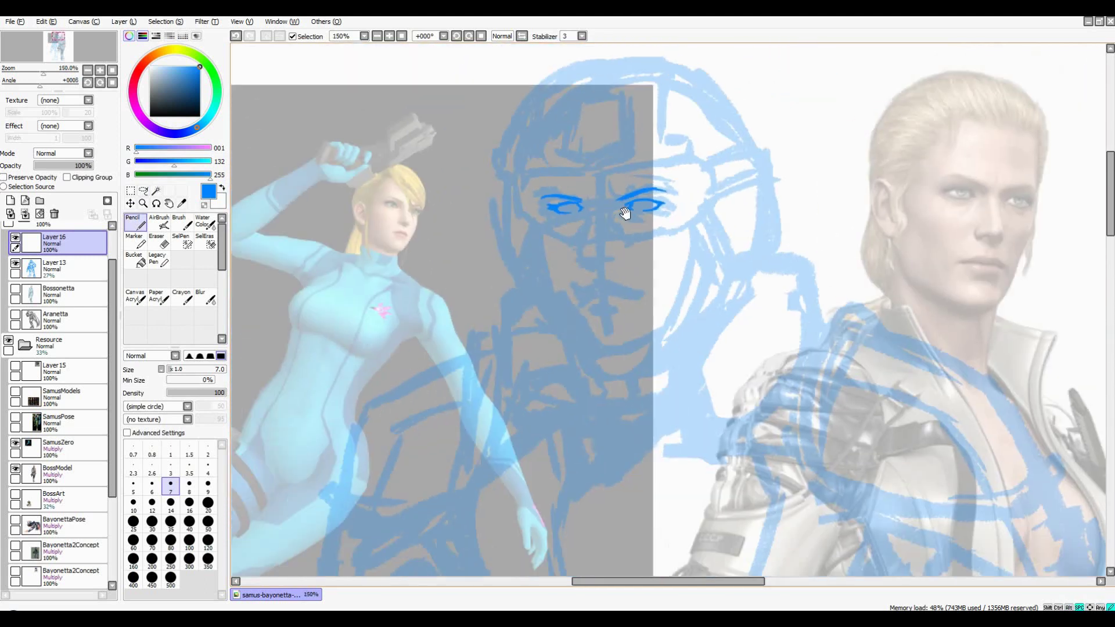
pyautogui.scroll(1, 575, 186)
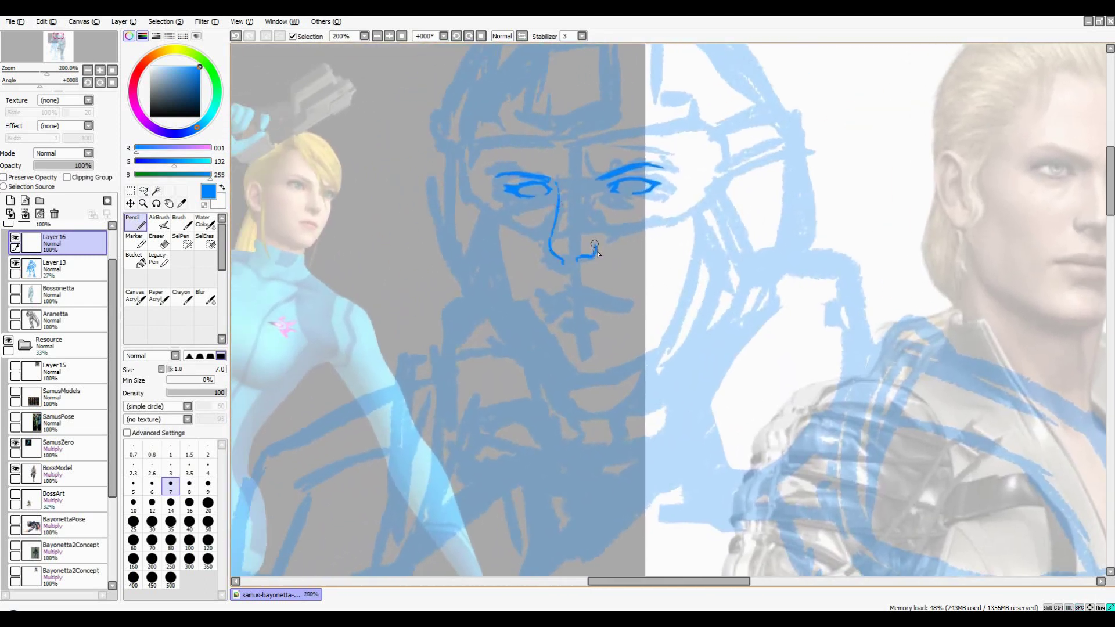
# Refine the nose on Layer16, then select the figure's right eye with the Lasso and transform it
pyautogui.scroll(1, 552, 259)
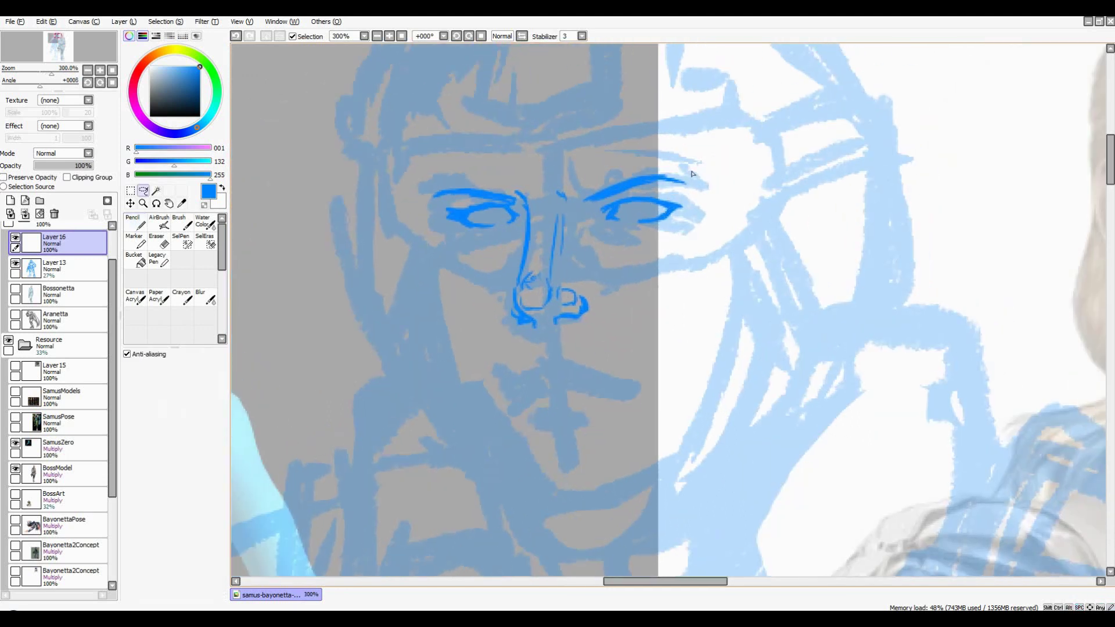
pyautogui.press('m')
pyautogui.moveTo(432, 181); pyautogui.dragTo(521, 228)
pyautogui.hotkey('ctrl', 't')
pyautogui.press('Return')
pyautogui.scroll(-2, 501, 195)
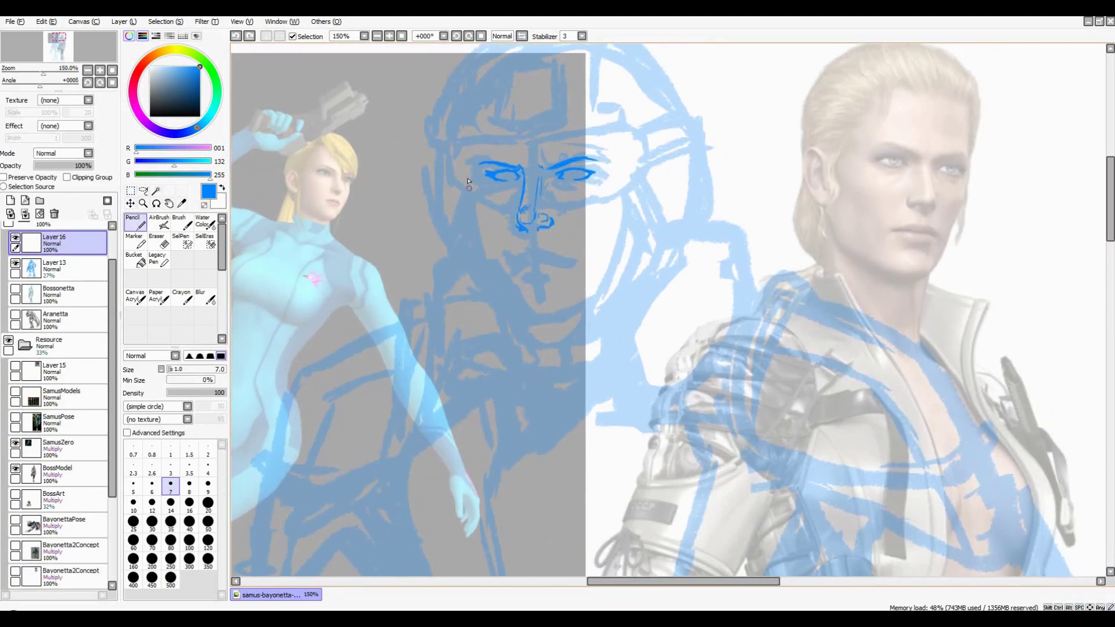
# Draw the cheek and jaw contours, the chin and the lips on Layer16 over the faded sketch
pyautogui.hotkey('ctrl', 'z')
pyautogui.moveTo(492, 252); pyautogui.dragTo(554, 297)
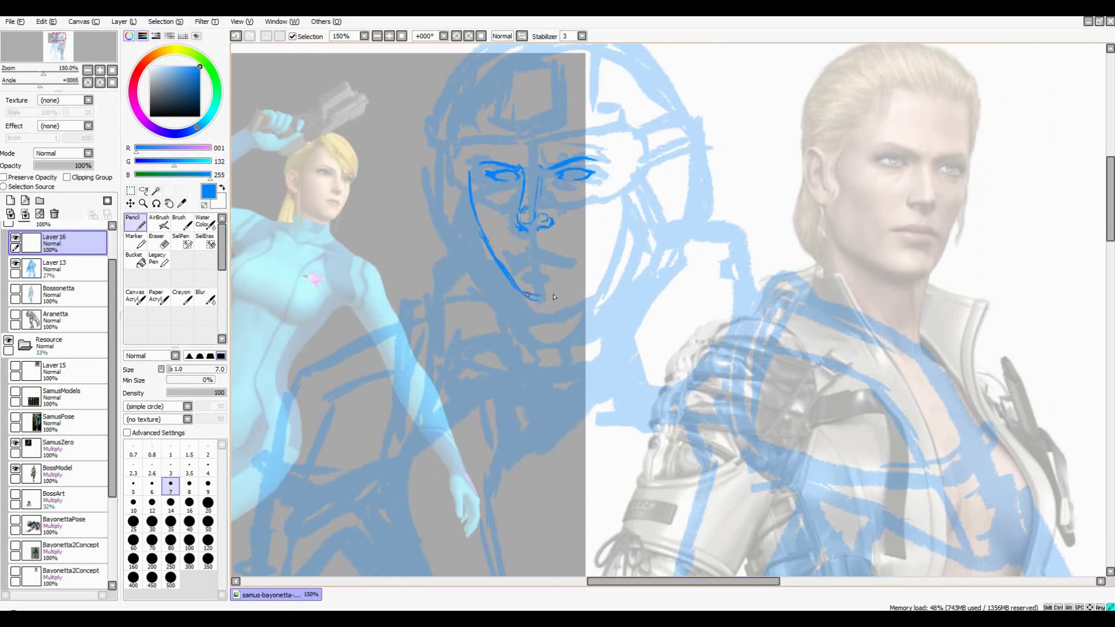
pyautogui.moveTo(615, 232); pyautogui.dragTo(622, 192)
pyautogui.scroll(-1, 645, 208)
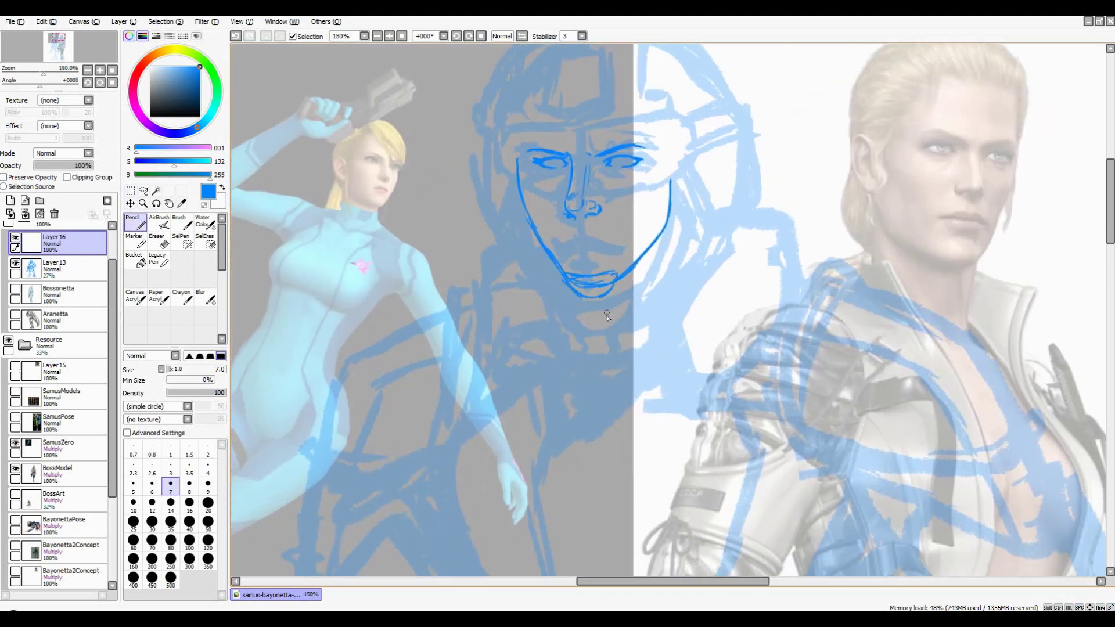
pyautogui.scroll(2, 607, 316)
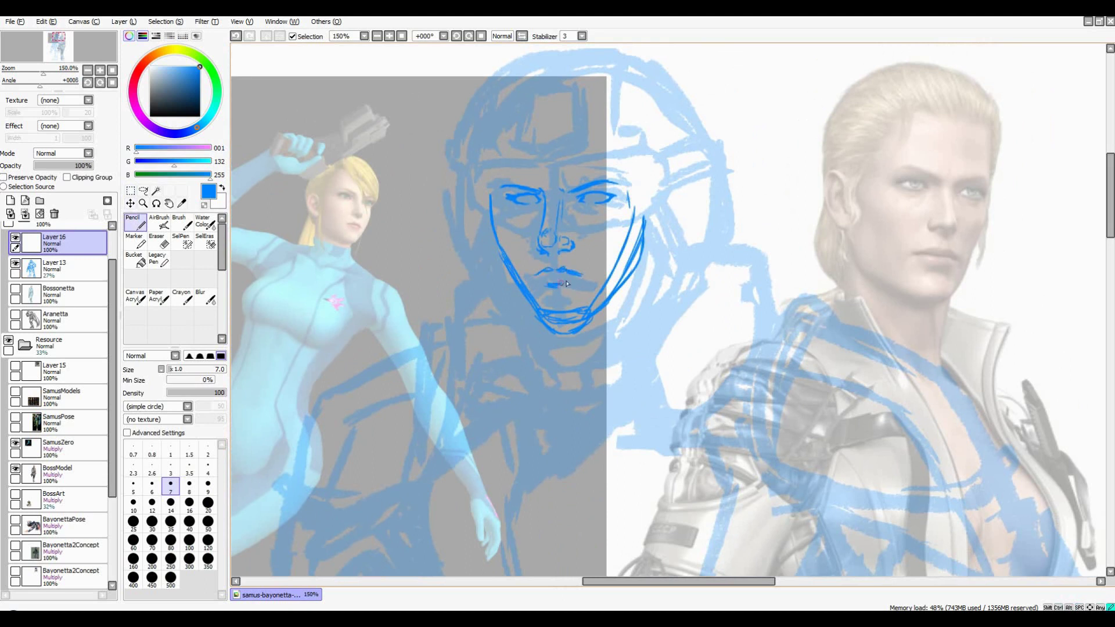
pyautogui.scroll(1, 581, 221)
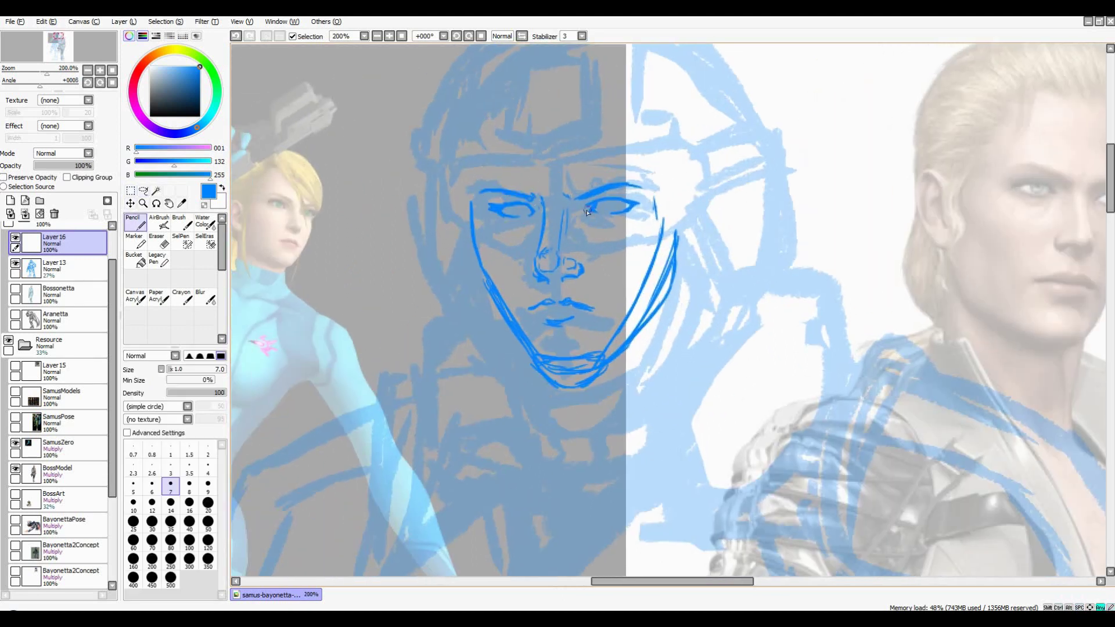
pyautogui.scroll(-2, 523, 229)
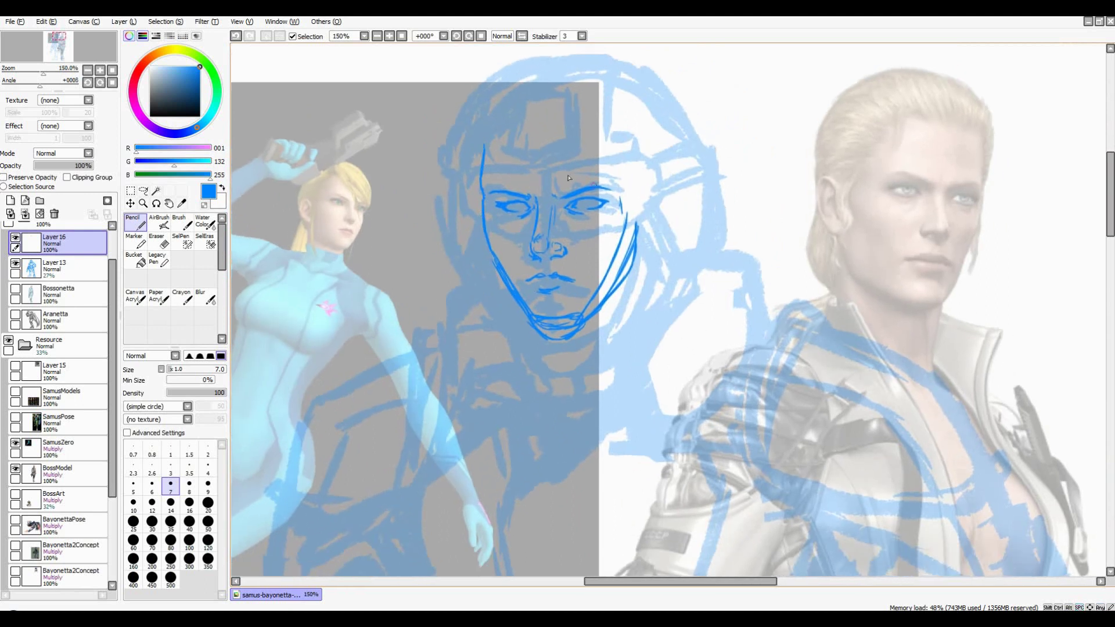
# Lasso and adjust the figure's left eye and eyebrow, and draw the irises in both eyes
pyautogui.press('l')
pyautogui.moveTo(598, 172)
pyautogui.mouseDown()
pyautogui.moveTo(613, 205)
pyautogui.moveTo(523, 261)
pyautogui.moveTo(499, 192)
pyautogui.moveTo(598, 172)
pyautogui.mouseUp()
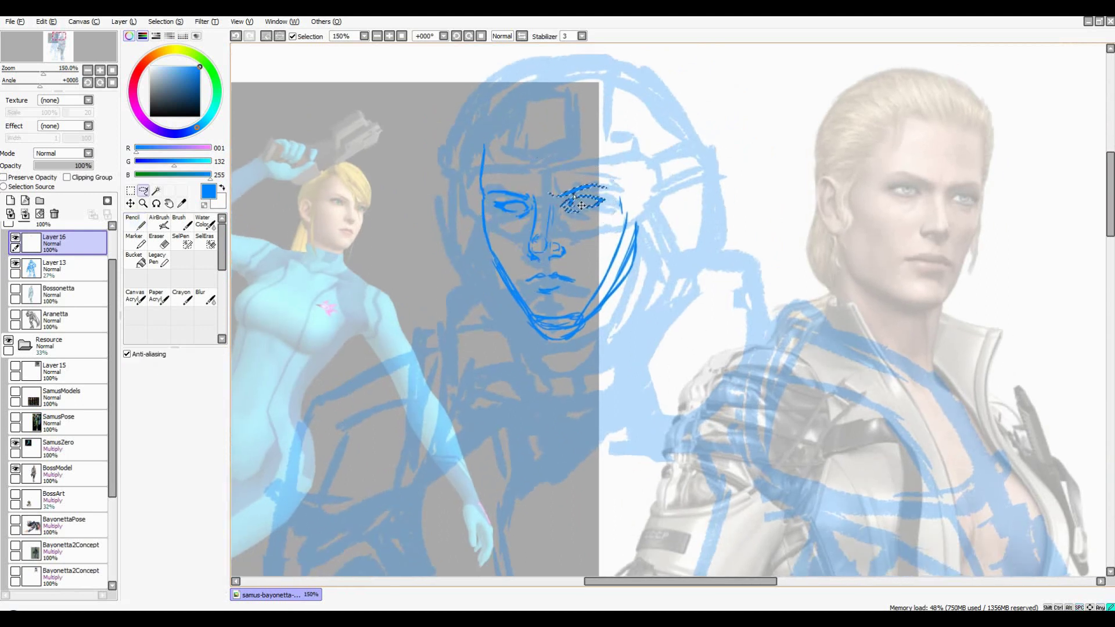
pyautogui.press('n')
pyautogui.scroll(1, 506, 203)
pyautogui.scroll(-3, 490, 202)
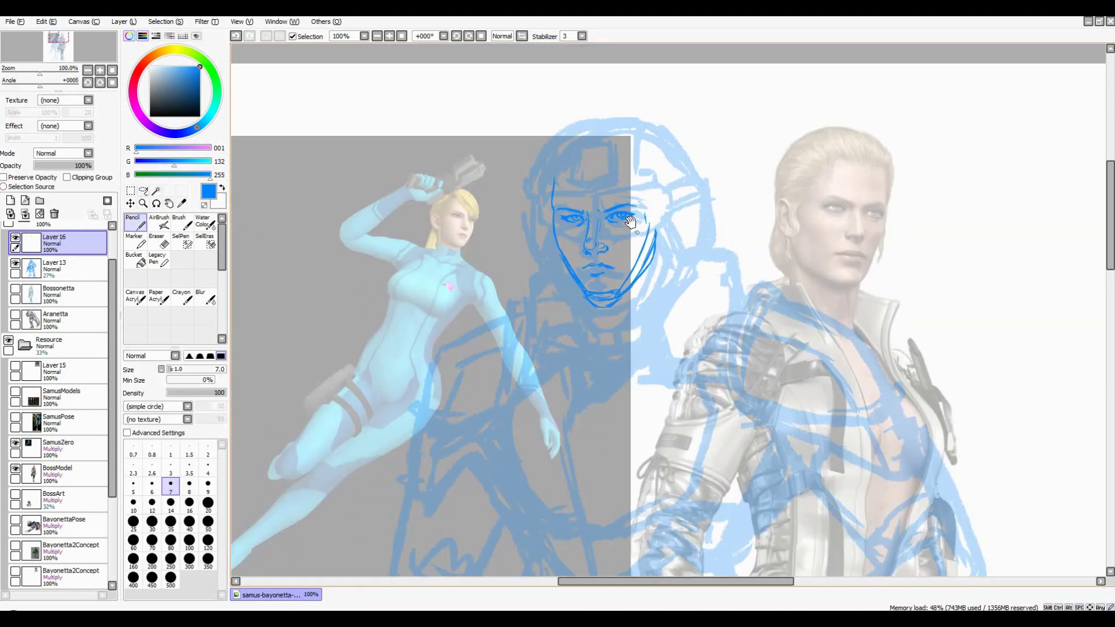
pyautogui.scroll(4, 523, 232)
pyautogui.scroll(-2, 600, 249)
pyautogui.scroll(3, 600, 249)
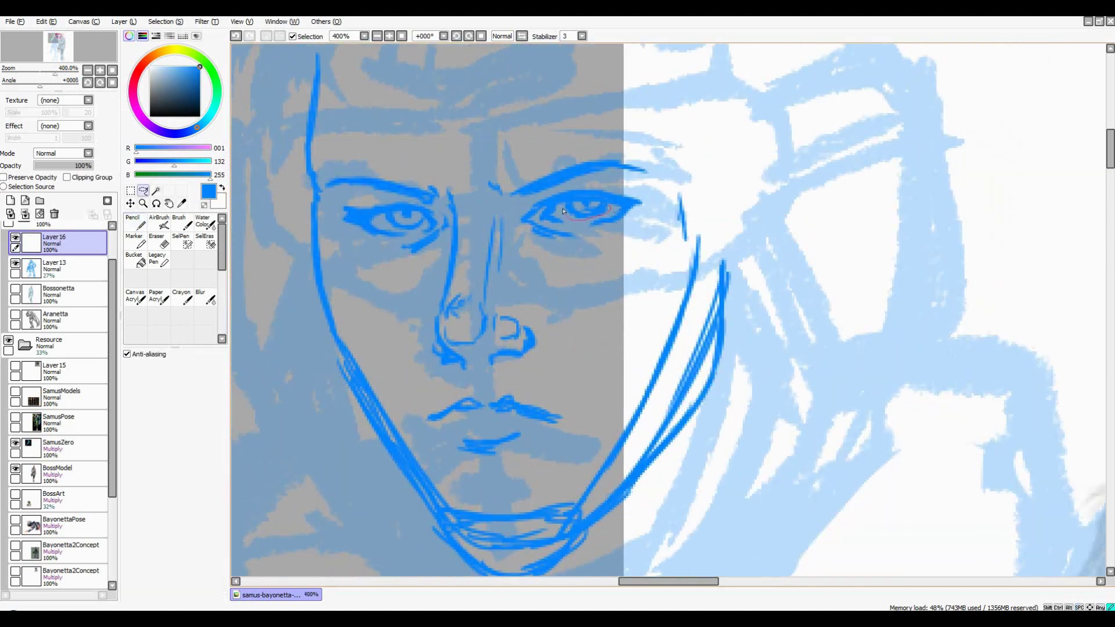
# Select the figure's left eye again with the Lasso and transform it to fit the face, returning to the Pencil
pyautogui.scroll(-1, 569, 207)
pyautogui.press('m')
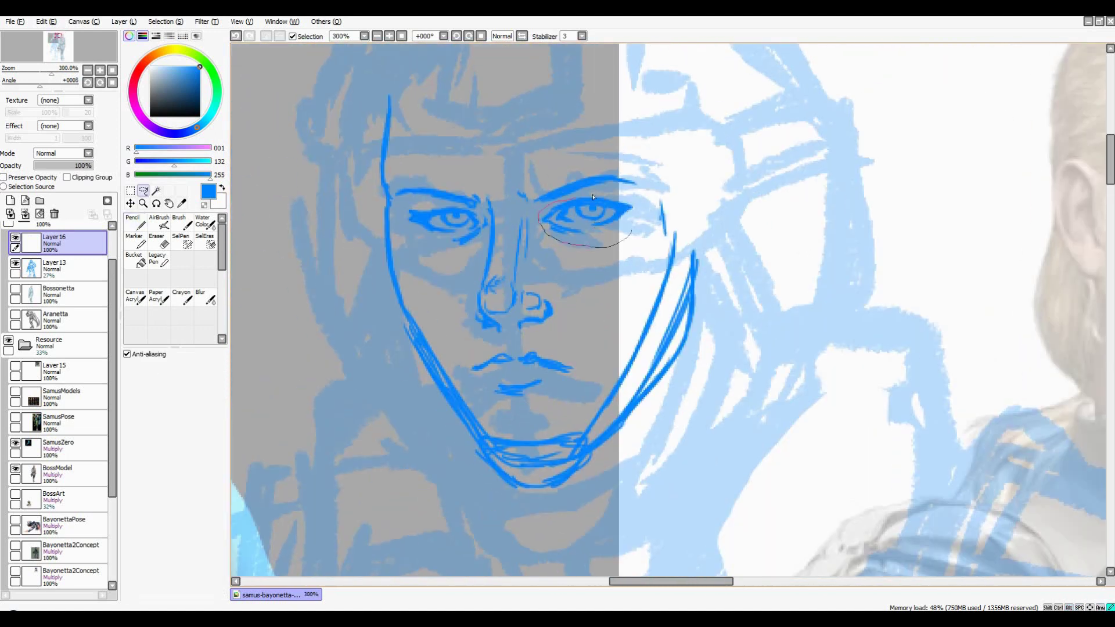
pyautogui.moveTo(534, 195); pyautogui.dragTo(630, 238)
pyautogui.hotkey('ctrl', 't')
pyautogui.press('Return')
pyautogui.press('n')
pyautogui.scroll(-1, 547, 232)
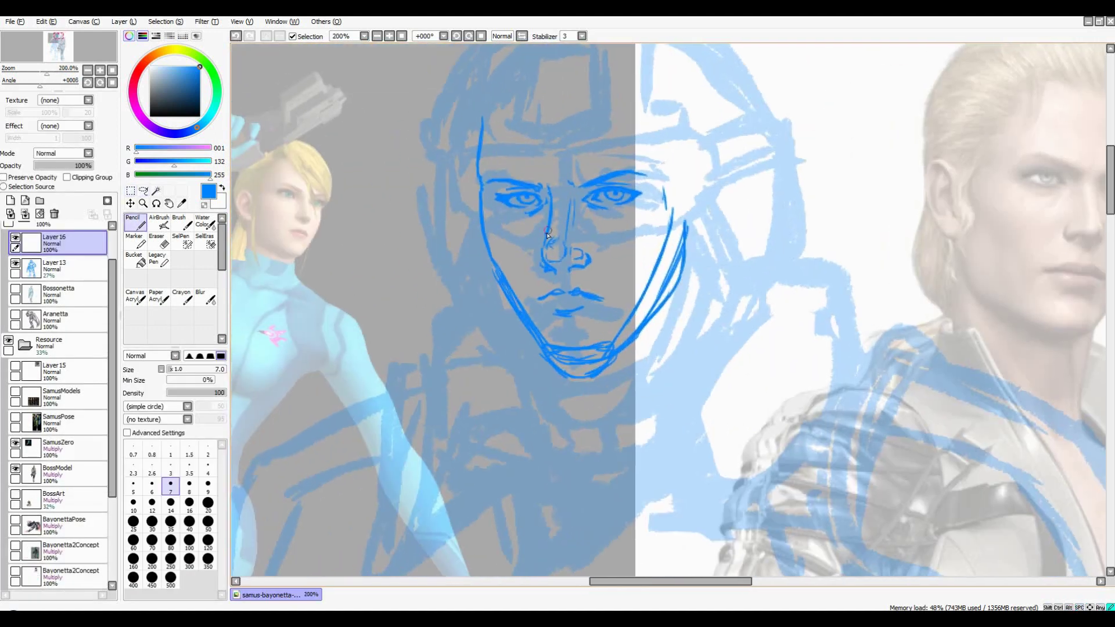
# Draw the lower frame of the goggles across the nose, and move the SamusPose layer above the displayed Layer15 helmet reference
pyautogui.scroll(-1, 543, 227)
pyautogui.scroll(1, 573, 229)
pyautogui.moveTo(533, 232); pyautogui.dragTo(617, 195)
pyautogui.scroll(-1, 444, 217)
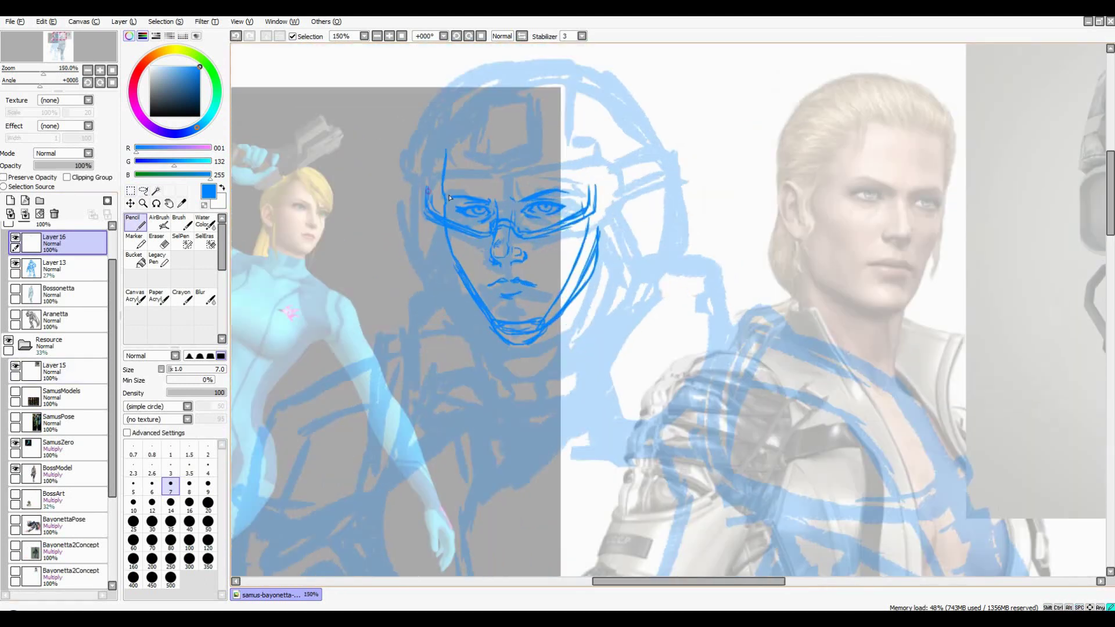
pyautogui.moveTo(58, 418); pyautogui.dragTo(58, 367)
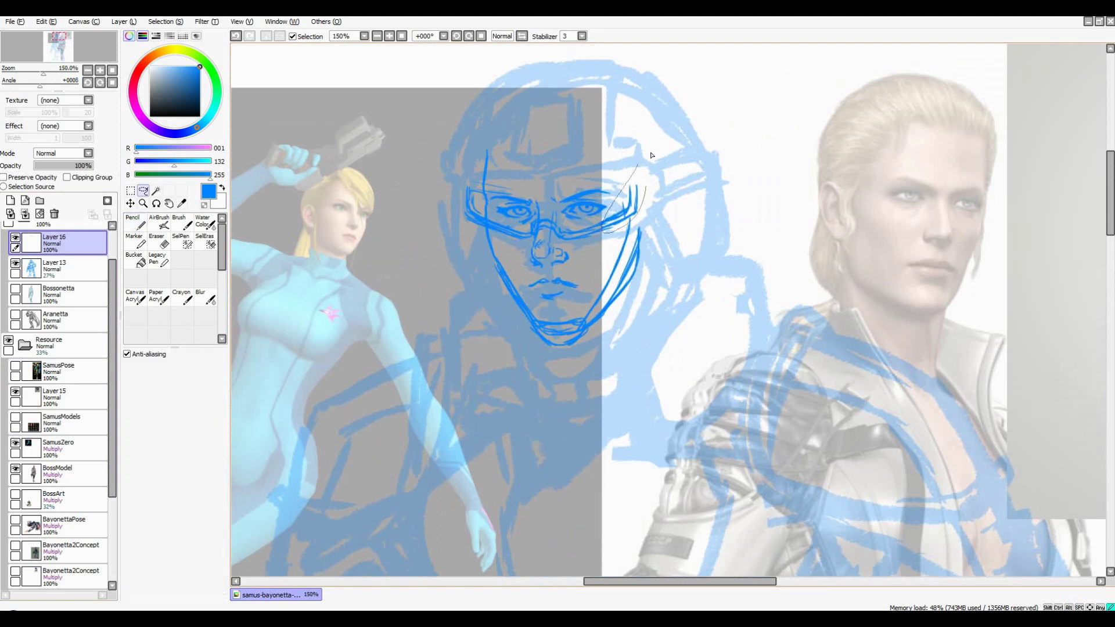
# Undo the last goggle strokes and redraw the side and upper edges of the goggles around both eyes
pyautogui.hotkey('ctrl', 'z')
pyautogui.hotkey('ctrl', 'z')
pyautogui.moveTo(483, 220); pyautogui.dragTo(511, 185)
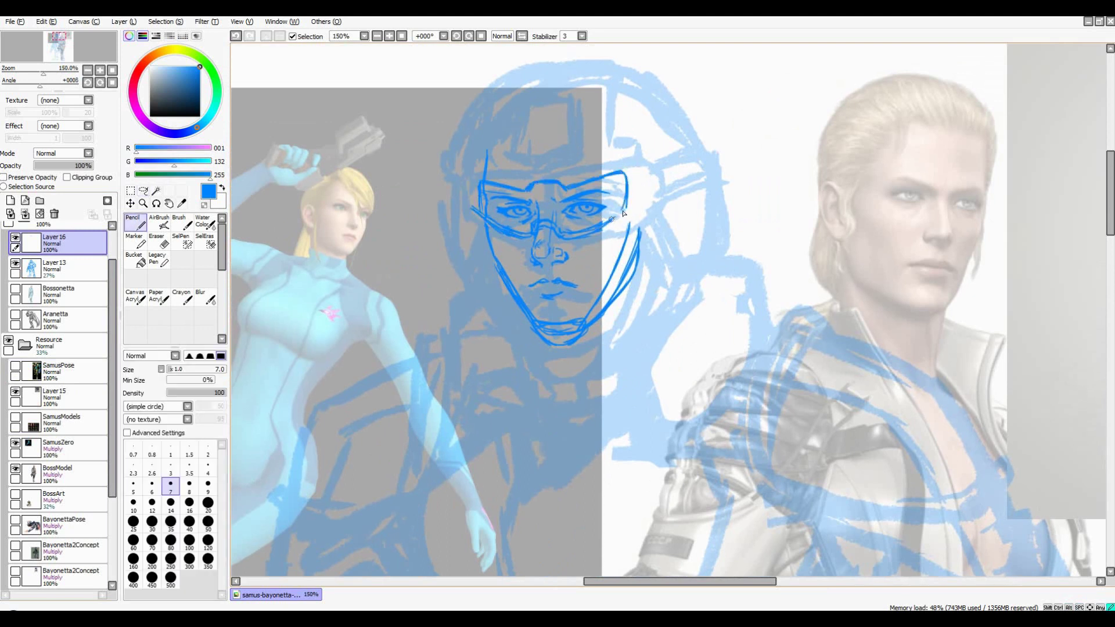
pyautogui.scroll(-1, 623, 213)
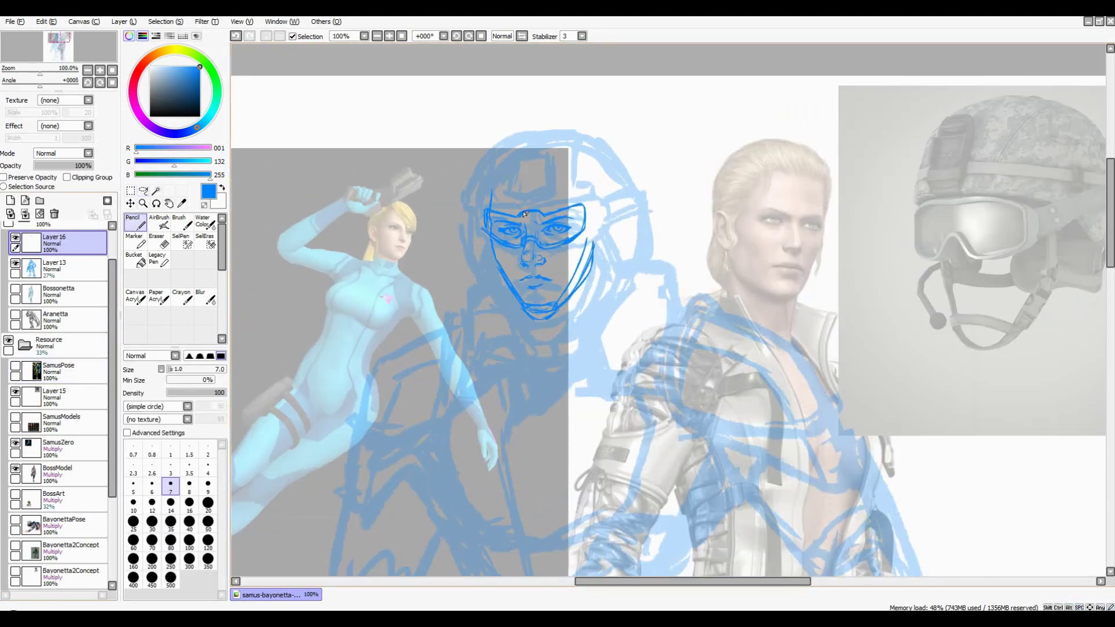
# Handwrite the note "This seems overly complex" across the helmet reference and circle the helmet with the Lasso
pyautogui.scroll(2, 730, 172)
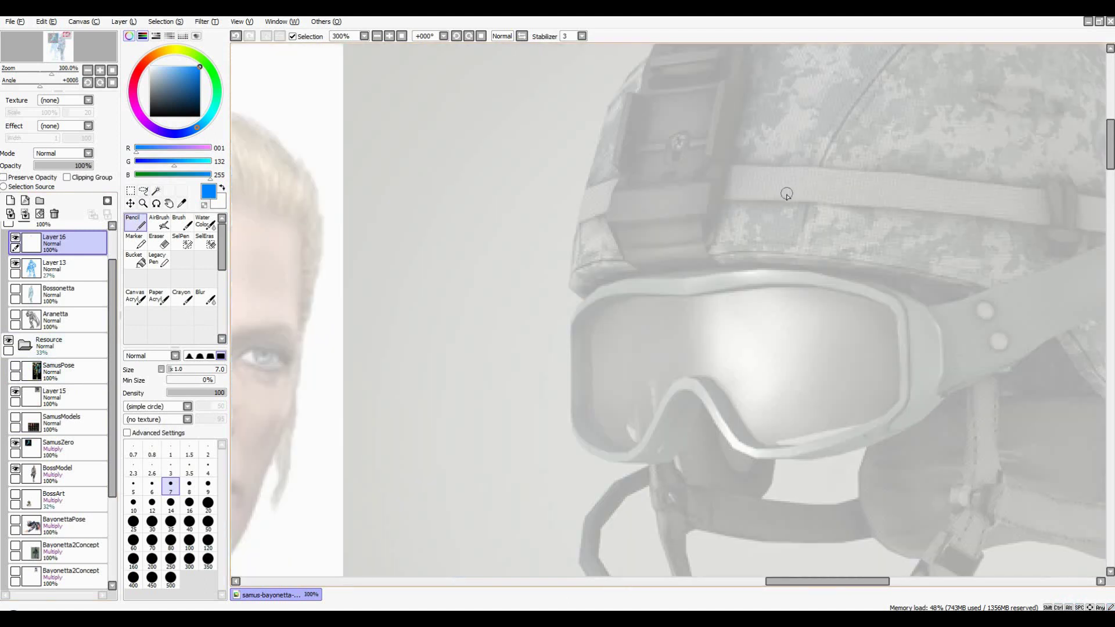
pyautogui.moveTo(704, 164)
pyautogui.mouseDown()
pyautogui.moveTo(749, 200)
pyautogui.moveTo(749, 250)
pyautogui.moveTo(920, 214)
pyautogui.mouseUp()
pyautogui.moveTo(929, 139); pyautogui.dragTo(918, 137)
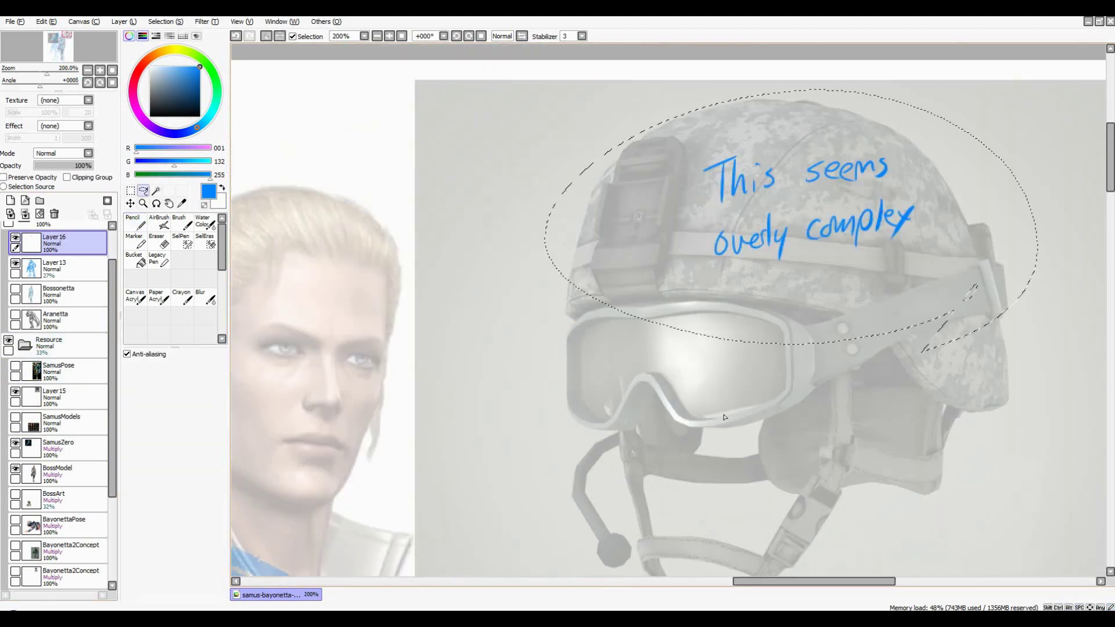
# Draw the rectangular mount plate on the helmet's forehead and the panel lines beside it on Layer16
pyautogui.moveTo(232, 174); pyautogui.dragTo(562, 175)
pyautogui.moveTo(498, 173)
pyautogui.mouseDown()
pyautogui.moveTo(508, 147)
pyautogui.moveTo(561, 108)
pyautogui.mouseUp()
pyautogui.scroll(-1, 544, 140)
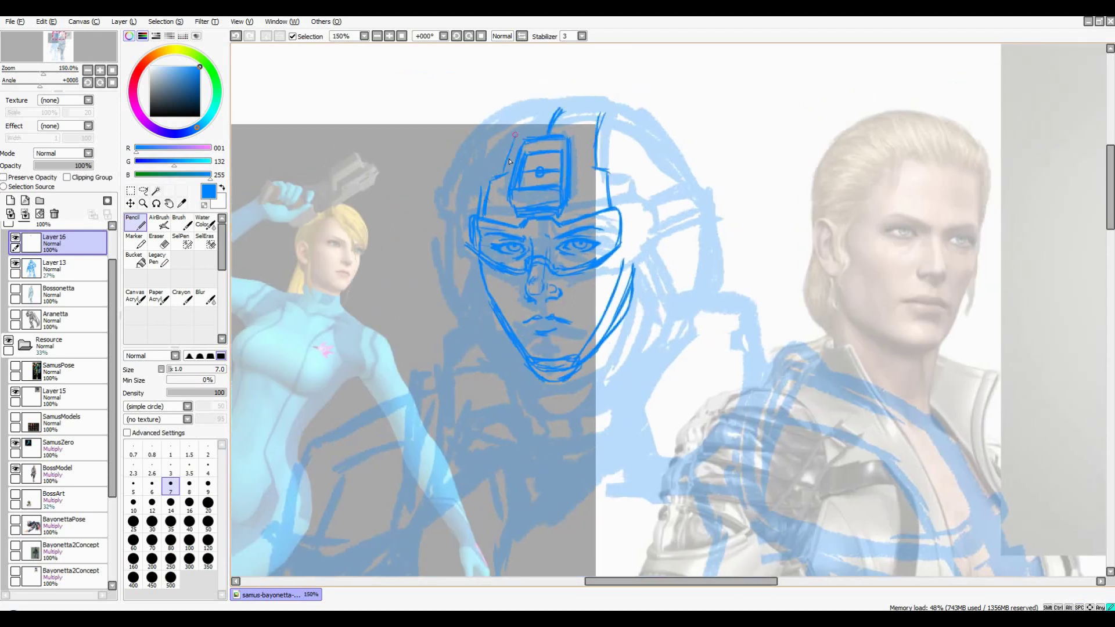
# Draw the rounded outline of the helmet shell around the mount plate down to the goggles
pyautogui.moveTo(510, 162); pyautogui.dragTo(586, 105)
pyautogui.moveTo(547, 117)
pyautogui.mouseDown()
pyautogui.moveTo(631, 125)
pyautogui.moveTo(662, 197)
pyautogui.mouseUp()
pyautogui.moveTo(639, 174); pyautogui.dragTo(660, 150)
pyautogui.moveTo(491, 183); pyautogui.dragTo(558, 87)
pyautogui.moveTo(522, 128)
pyautogui.mouseDown()
pyautogui.moveTo(662, 81)
pyautogui.moveTo(697, 175)
pyautogui.moveTo(519, 164)
pyautogui.mouseUp()
# Add the helmet's band, earpieces and chin strap on Layer16, and hide the Resource folder
pyautogui.scroll(-1, 685, 175)
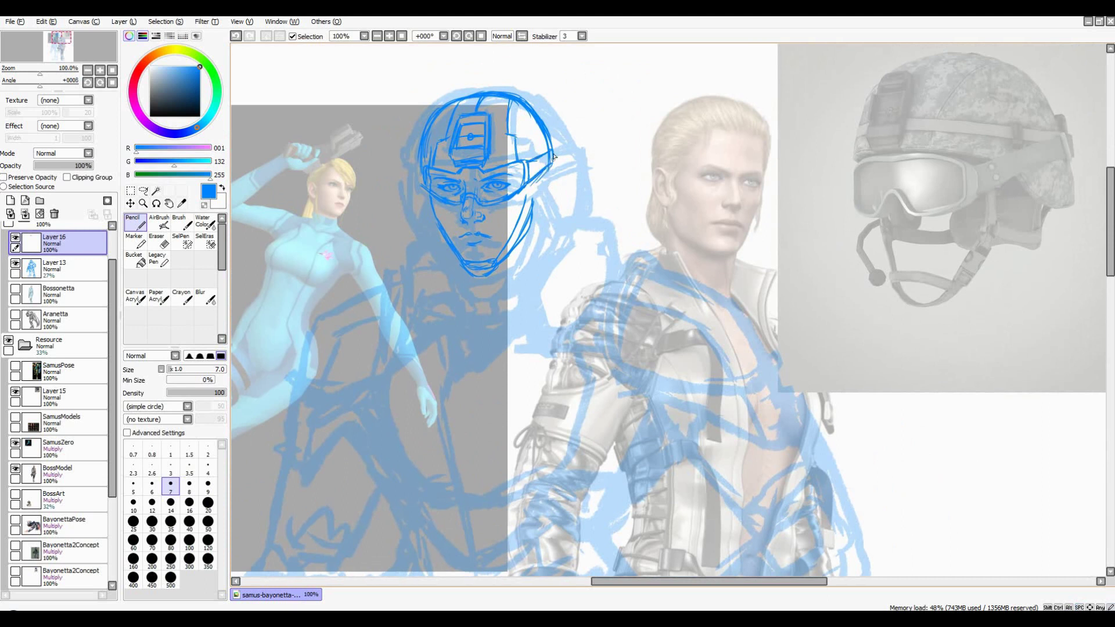
pyautogui.scroll(-1, 523, 116)
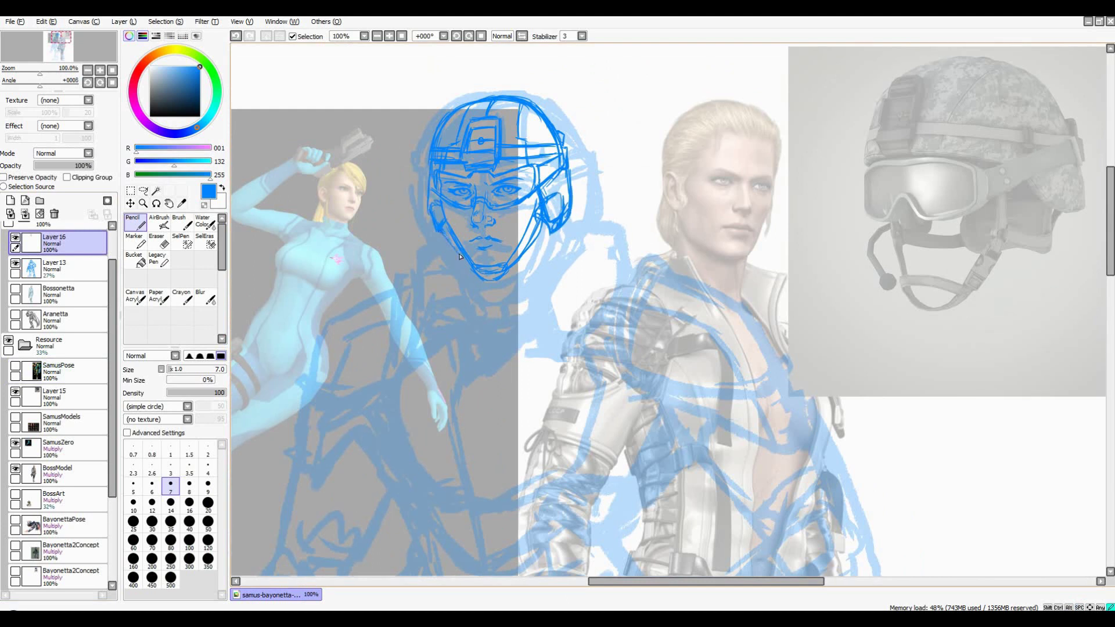
pyautogui.moveTo(460, 256)
pyautogui.mouseDown()
pyautogui.moveTo(548, 207)
pyautogui.moveTo(515, 244)
pyautogui.moveTo(497, 194)
pyautogui.mouseUp()
pyautogui.click(9, 340)
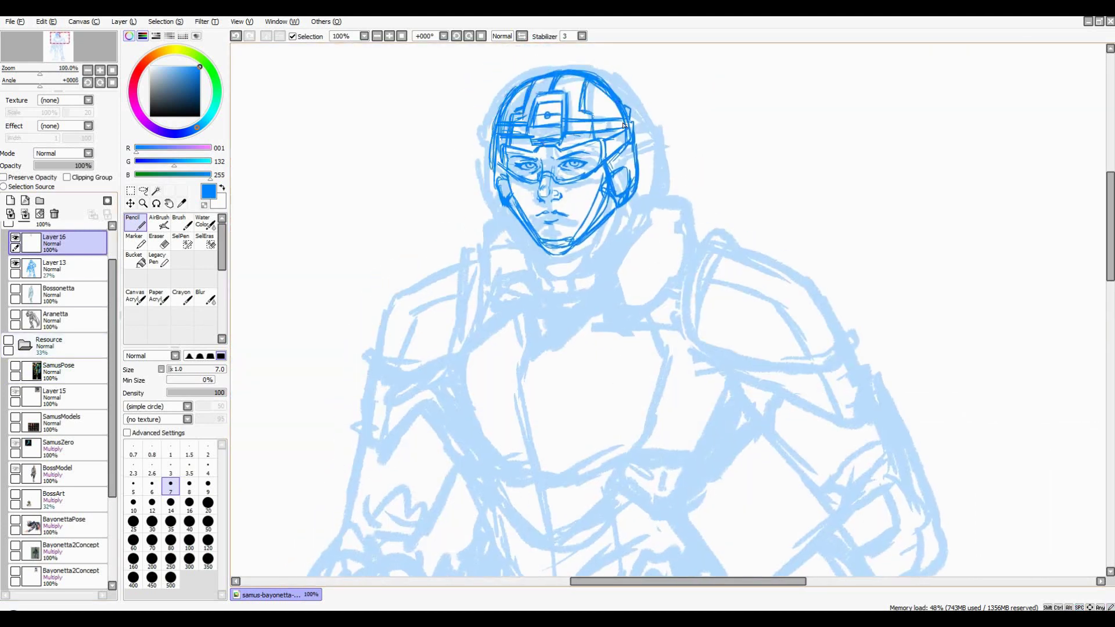
pyautogui.hotkey('ctrl', '-')
# Show the Resource folder, replace the SamusZero reference with SamusPose, move SamusPose beside the sketched figure, and reselect Layer16
pyautogui.click(8, 340)
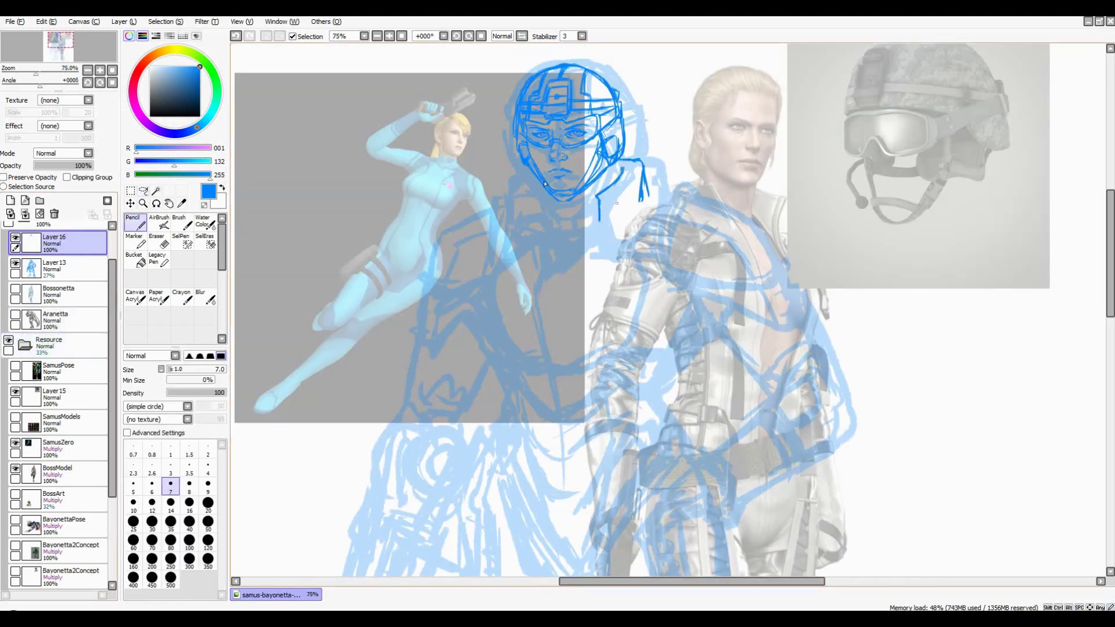
pyautogui.click(15, 443)
pyautogui.click(59, 372)
pyautogui.click(16, 366)
pyautogui.click(130, 204)
pyautogui.moveTo(871, 291); pyautogui.dragTo(302, 279)
pyautogui.click(65, 247)
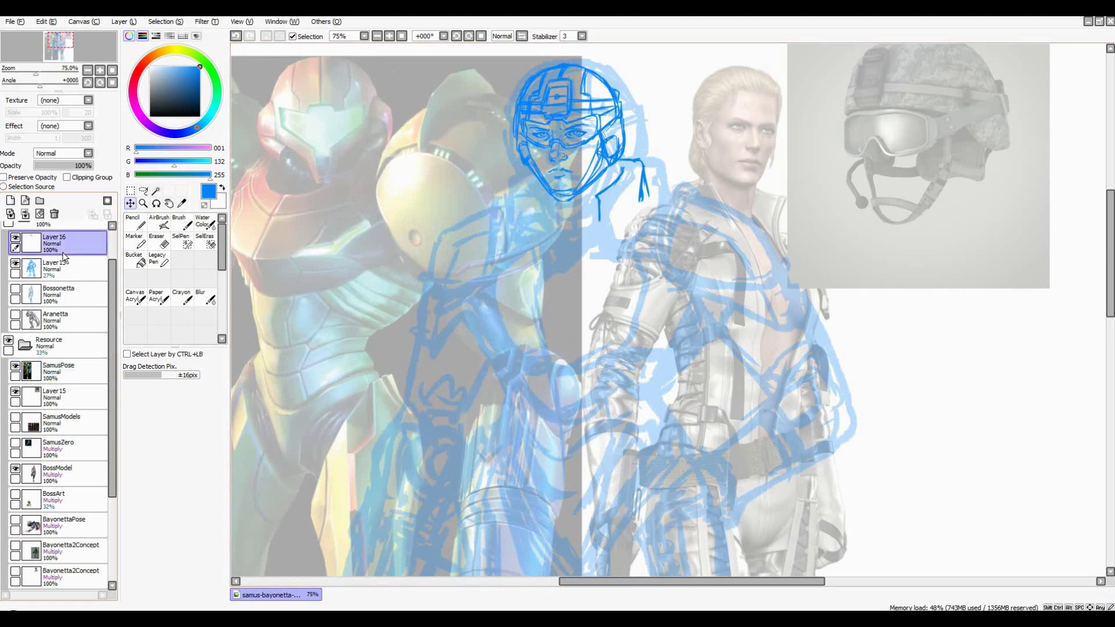
# Draw the high collar, neck folds and shoulder straps on Layer16 with the Pencil
pyautogui.click(135, 224)
pyautogui.moveTo(583, 224); pyautogui.dragTo(641, 232)
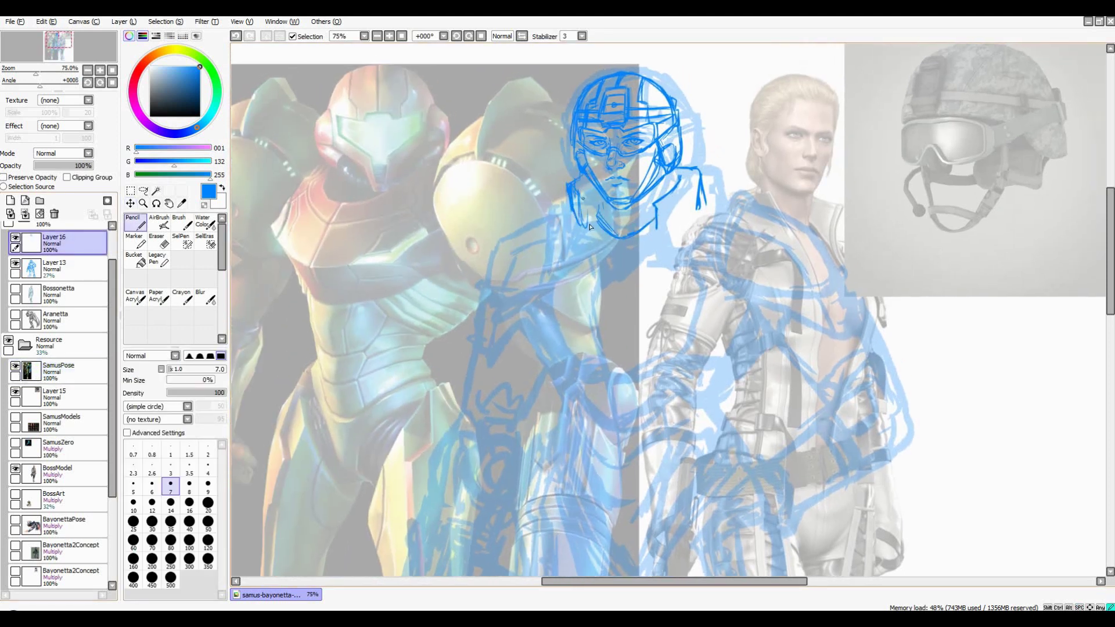
pyautogui.moveTo(581, 224); pyautogui.dragTo(540, 186)
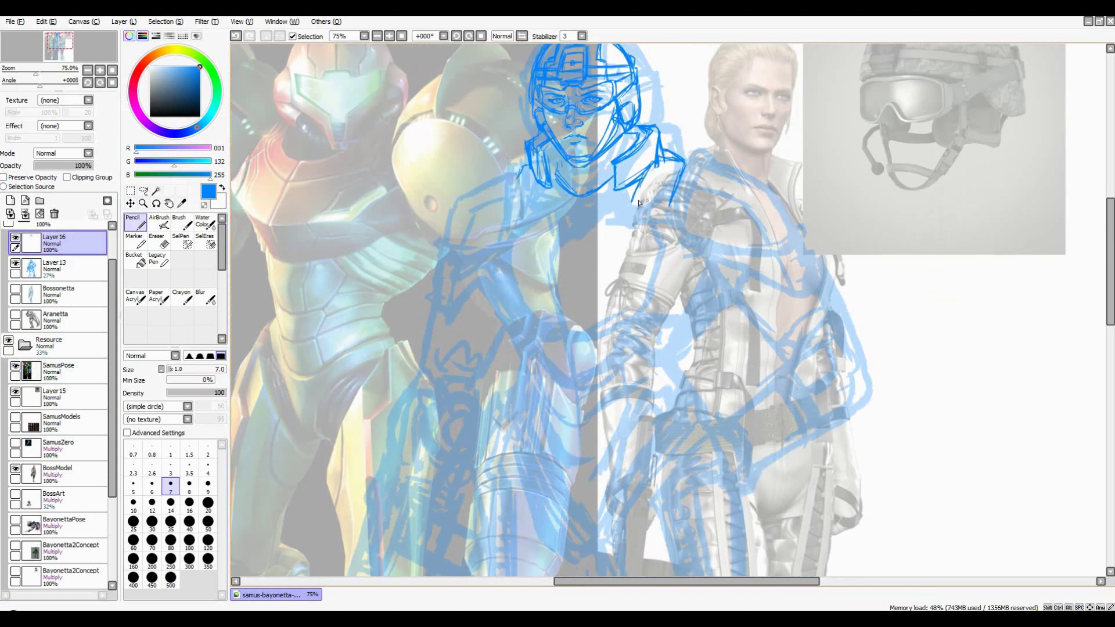
pyautogui.moveTo(522, 209)
pyautogui.mouseDown()
pyautogui.moveTo(605, 186)
pyautogui.moveTo(639, 219)
pyautogui.moveTo(610, 215)
pyautogui.mouseUp()
pyautogui.scroll(-2, 574, 158)
pyautogui.scroll(2, 574, 158)
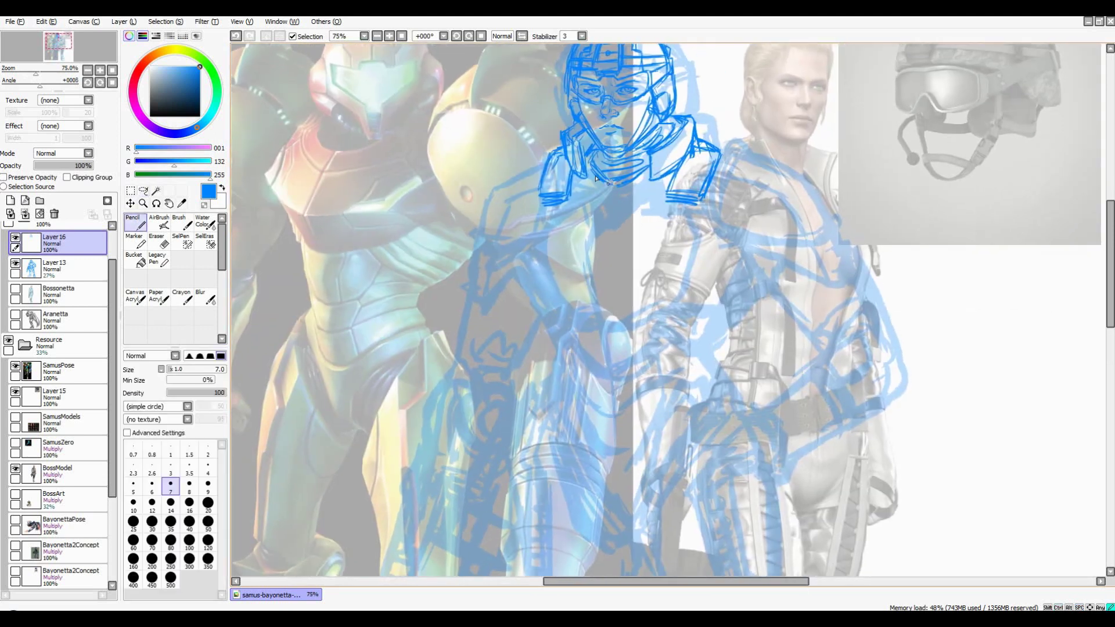
# Hide the Resource folder and draw the breastplate, pointed abdominal plates, side pouch and the bent arm's shoulder guard on Layer16
pyautogui.scroll(-2, 610, 215)
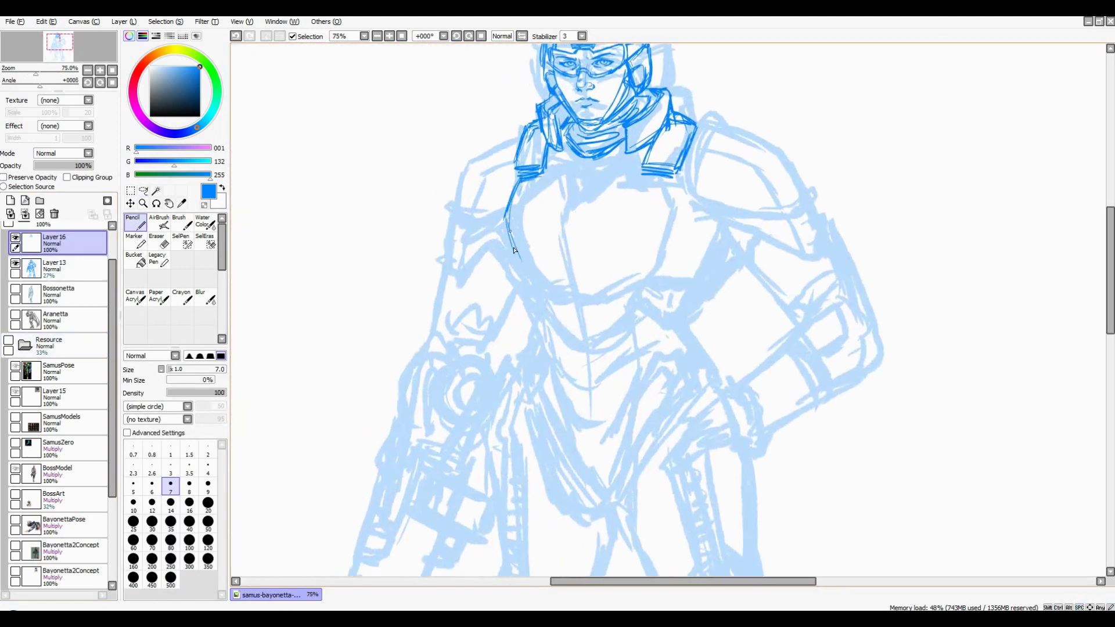
pyautogui.scroll(2, 694, 173)
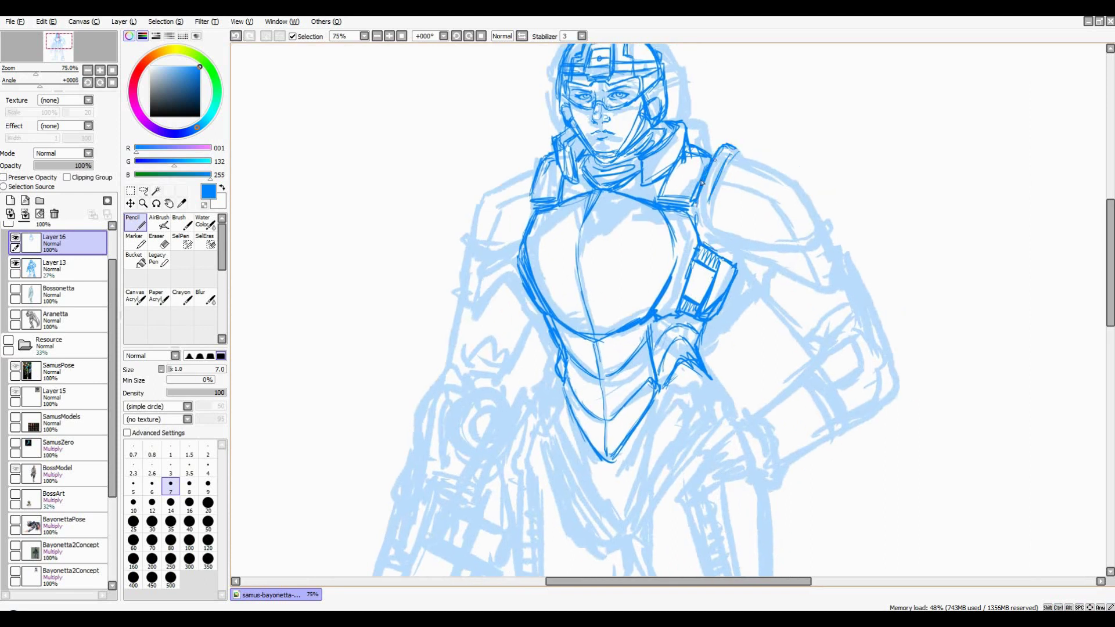
pyautogui.moveTo(700, 226); pyautogui.dragTo(814, 253)
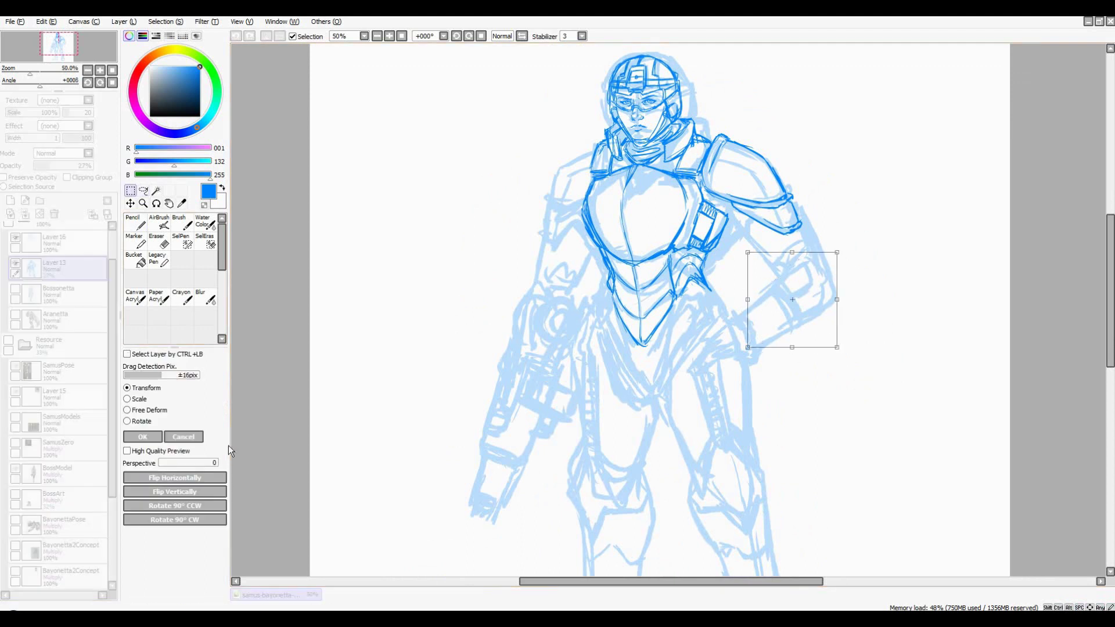
# Transform the bent forearm on Layer13 closer to the body, and draw the other arm's shoulder guard and upper arm on Layer16
pyautogui.moveTo(825, 273)
pyautogui.mouseDown()
pyautogui.moveTo(801, 266)
pyautogui.moveTo(813, 256)
pyautogui.moveTo(811, 273)
pyautogui.mouseUp()
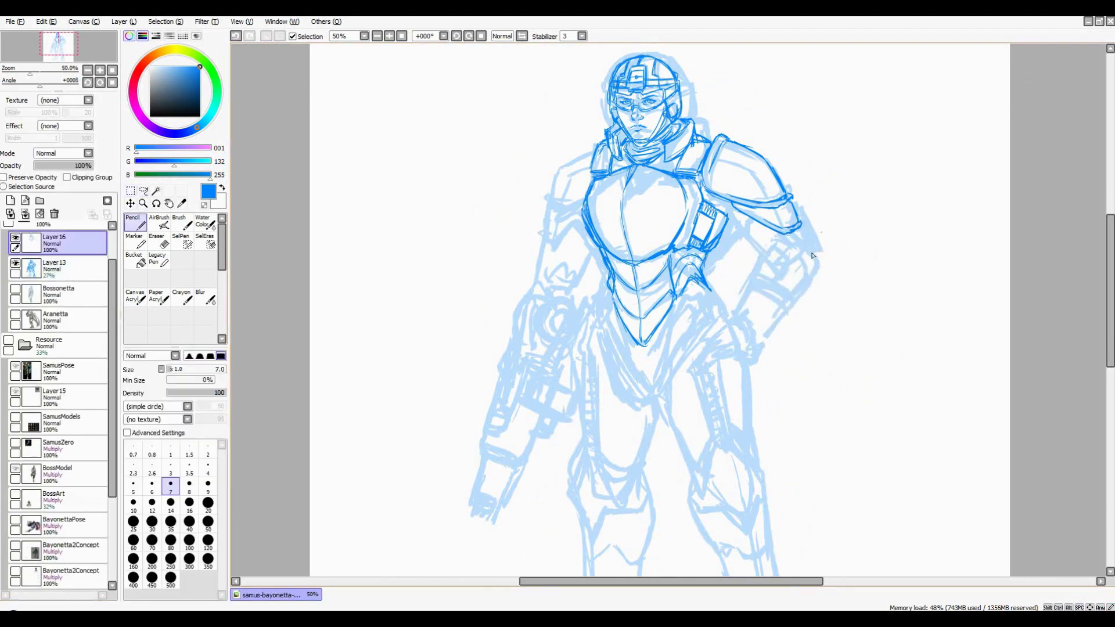
pyautogui.scroll(2, 812, 256)
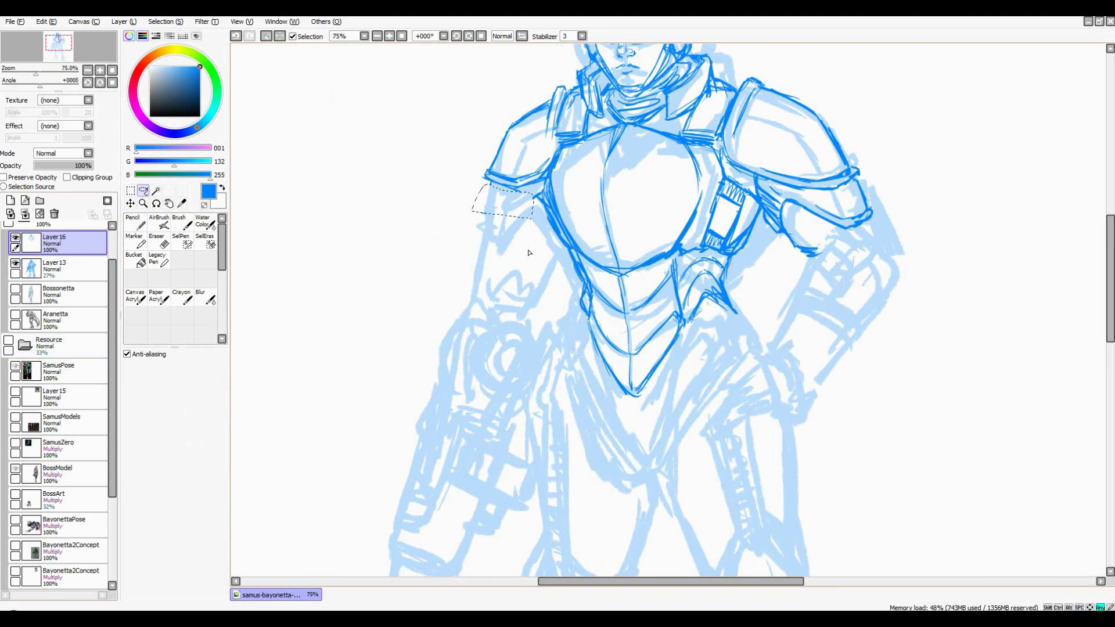
pyautogui.moveTo(487, 180); pyautogui.dragTo(497, 234)
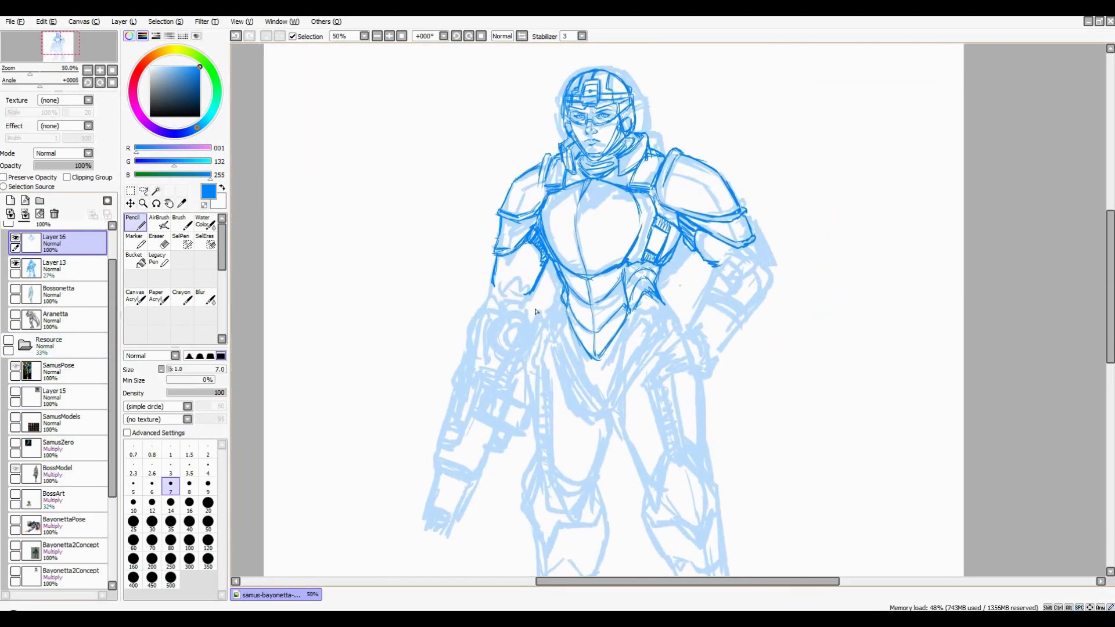
# Draw the bent arm's elbow and forearm outlines on Layer16 and show the Resource folder's references
pyautogui.click(8, 343)
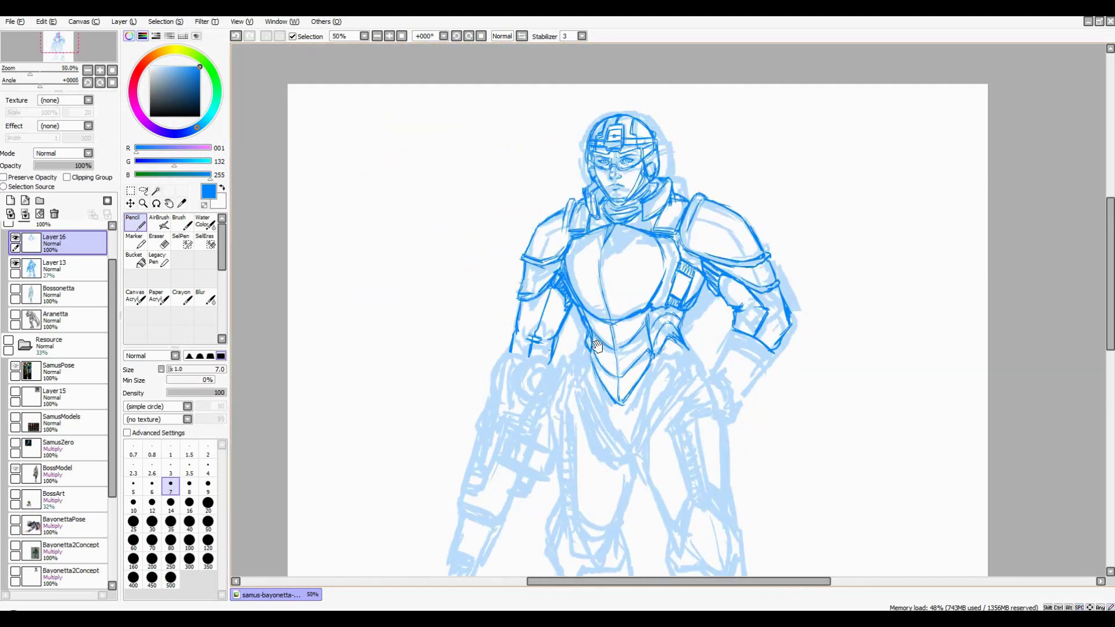
pyautogui.click(9, 343)
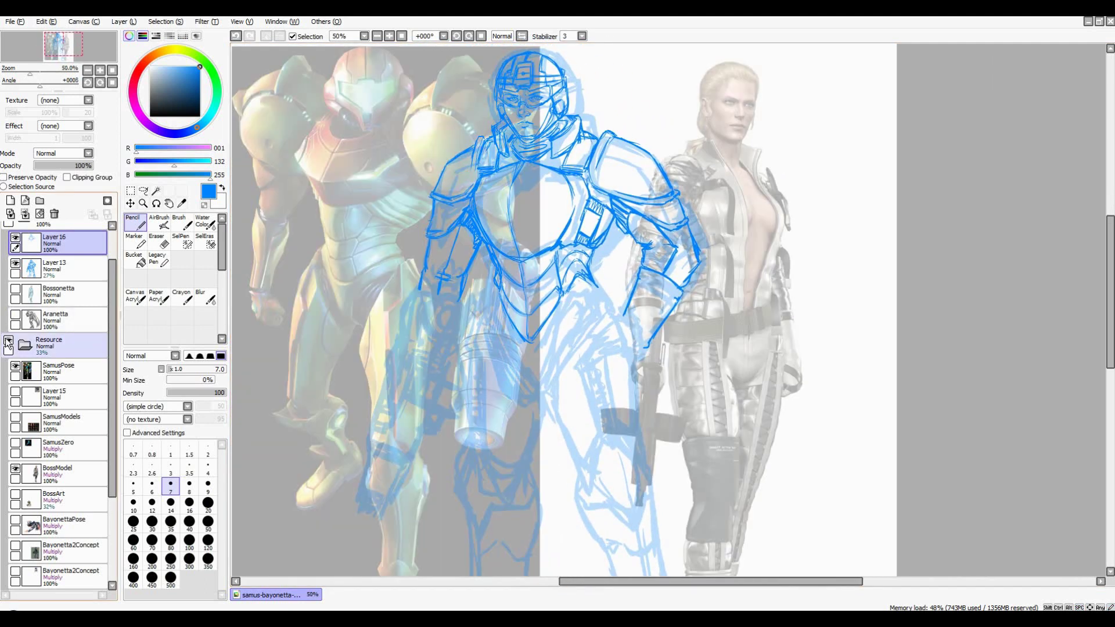
# Hide the Resource folder, add a new layer above Layer16, and draw the waist belt on it with the Pencil at size 14
pyautogui.click(8, 343)
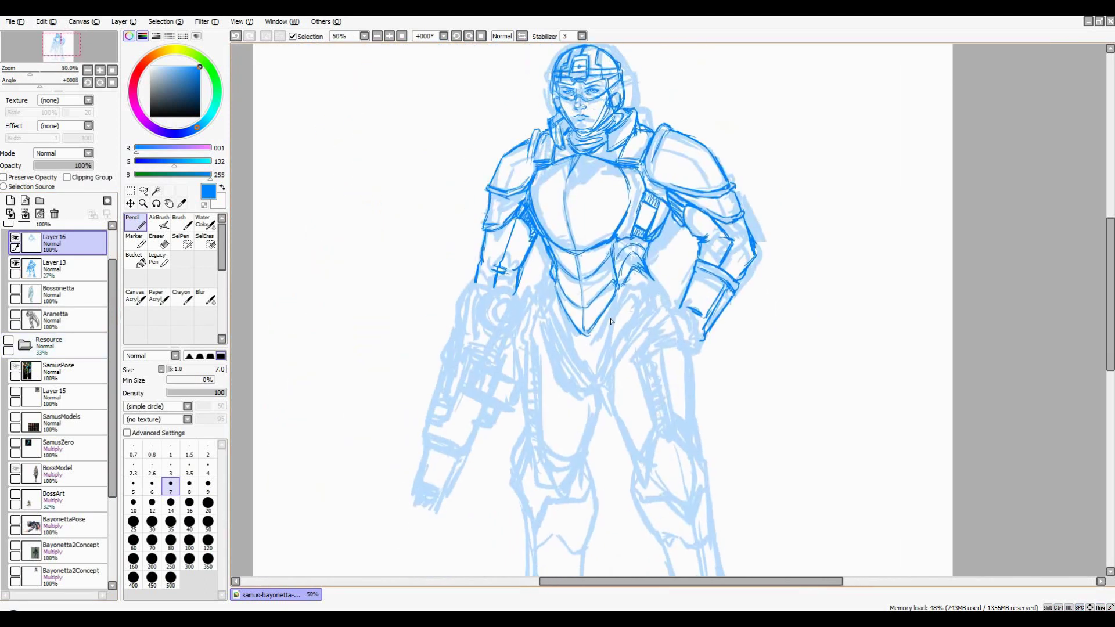
pyautogui.click(8, 343)
pyautogui.click(8, 342)
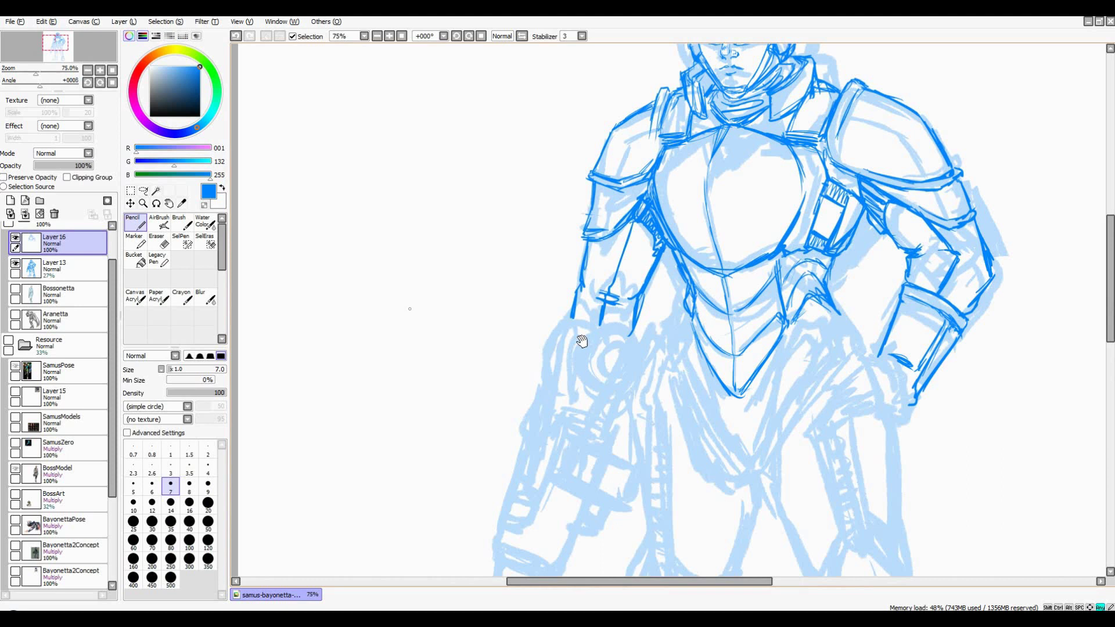
pyautogui.moveTo(582, 342); pyautogui.dragTo(483, 342)
pyautogui.click(10, 201)
pyautogui.click(208, 503)
pyautogui.moveTo(733, 304); pyautogui.dragTo(653, 335)
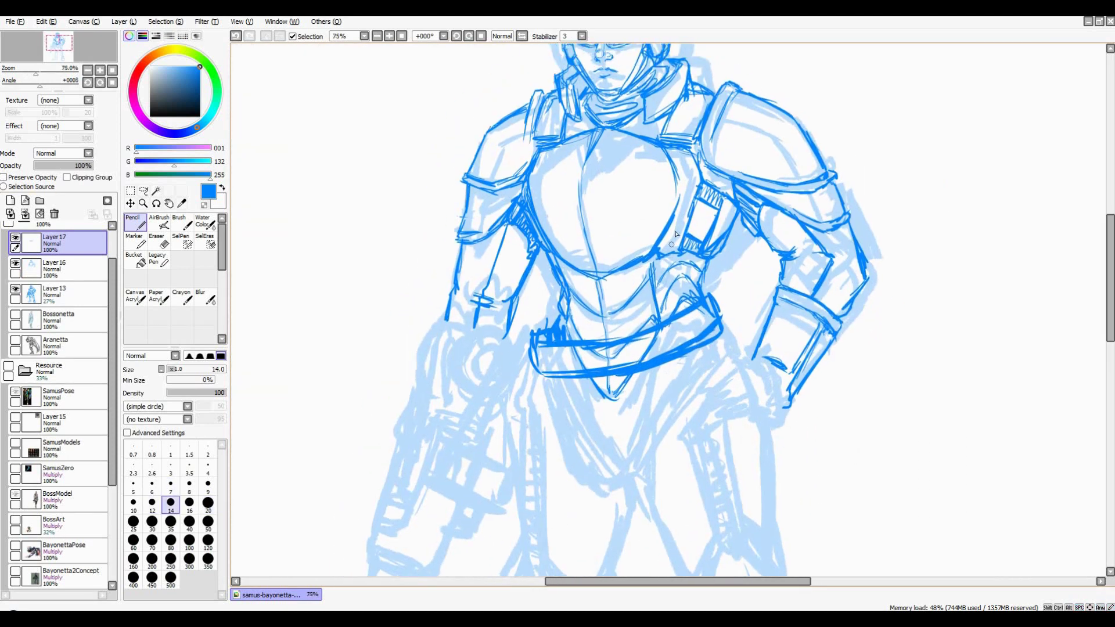
pyautogui.moveTo(648, 323); pyautogui.dragTo(710, 355)
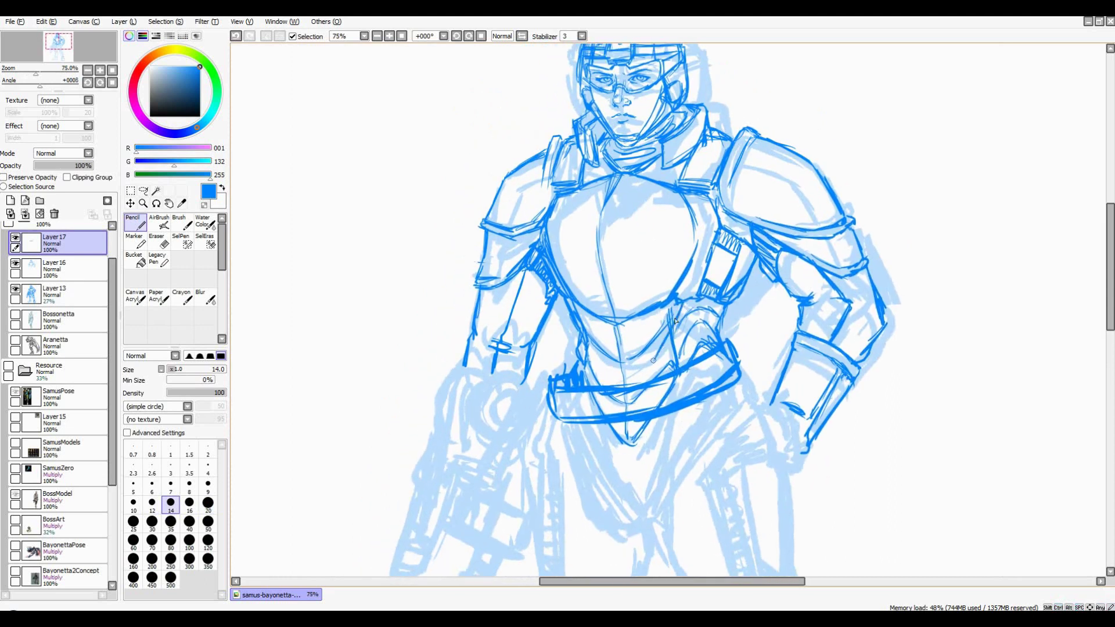
# Draw the diagonal strap from the side pouch to the belt, and add the buckle, holes and segment lines on Layer17
pyautogui.scroll(-1, 710, 356)
pyautogui.scroll(4, 710, 355)
pyautogui.scroll(-3, 641, 374)
pyautogui.scroll(2, 640, 373)
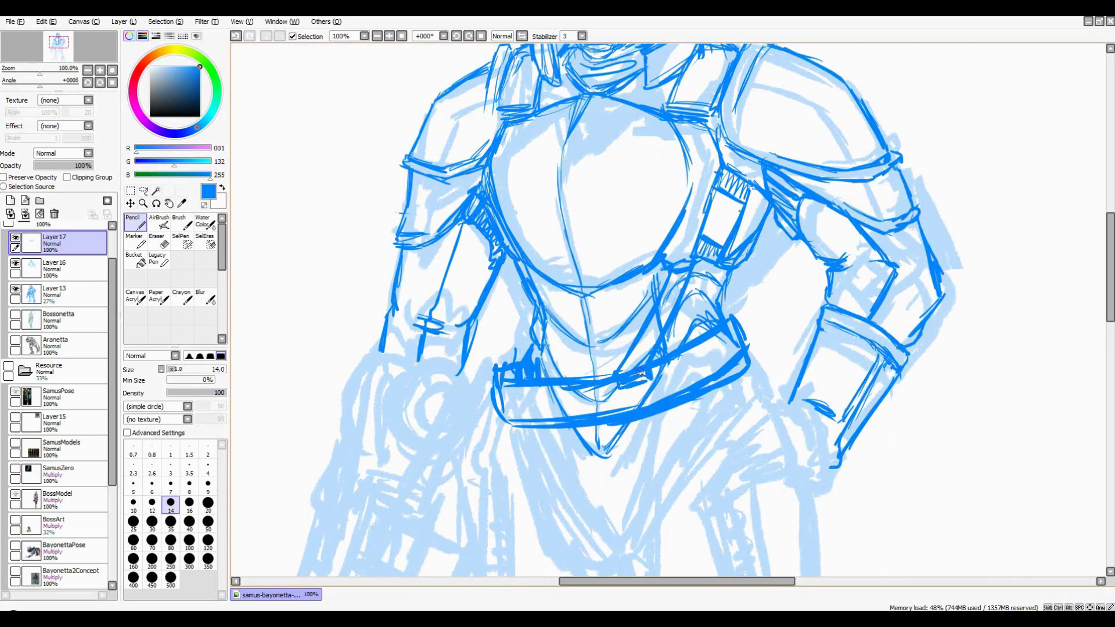
pyautogui.scroll(-2, 626, 365)
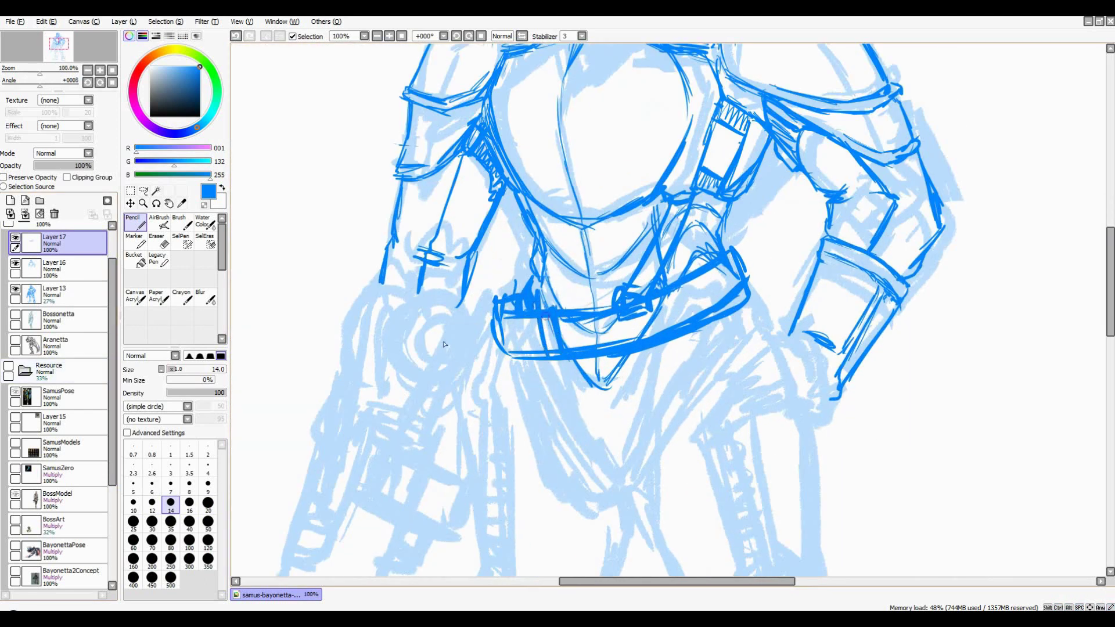
pyautogui.click(9, 367)
pyautogui.click(8, 367)
pyautogui.moveTo(580, 320); pyautogui.dragTo(549, 311)
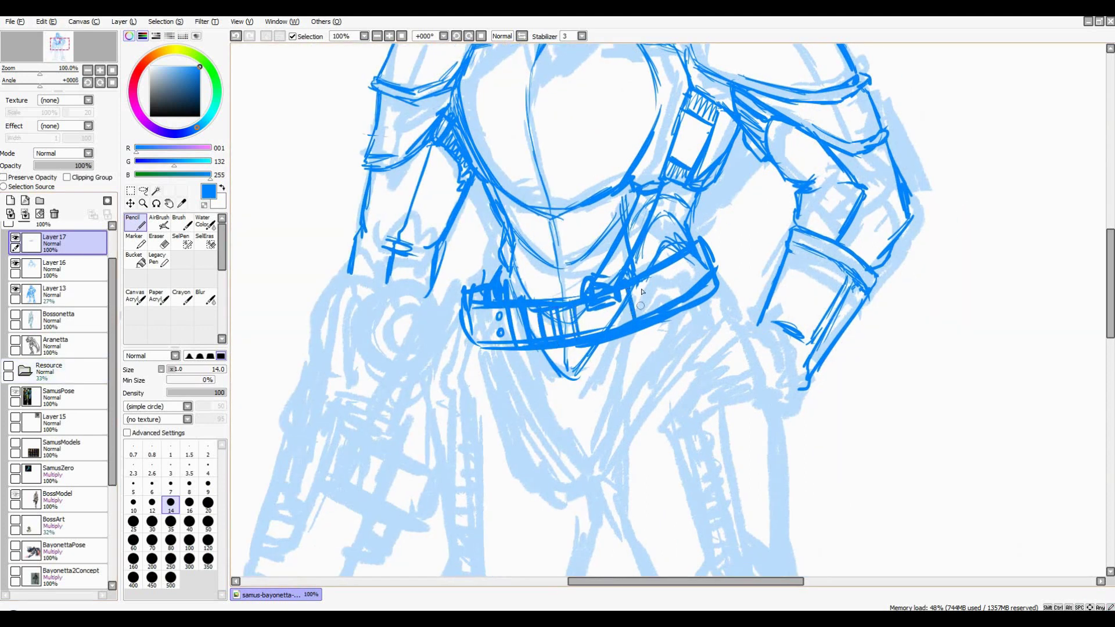
# Merge Layer17 and Layer16 down into Layer13
pyautogui.scroll(-4, 642, 293)
pyautogui.scroll(1, 500, 277)
pyautogui.hotkey('ctrl', 'e')
pyautogui.scroll(2, 501, 277)
pyautogui.hotkey('ctrl', 'e')
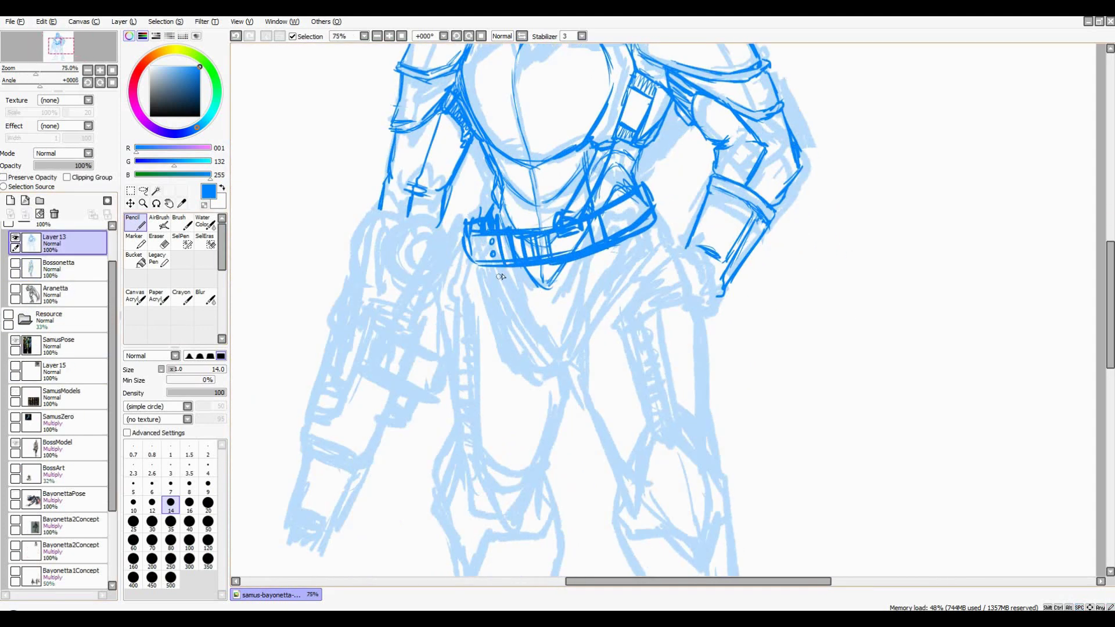
# Check the Resource references, then draw the pelvis armour, an inner-thigh line and the fist on the hip on Layer13
pyautogui.scroll(-3, 567, 343)
pyautogui.scroll(3, 567, 343)
pyautogui.click(8, 314)
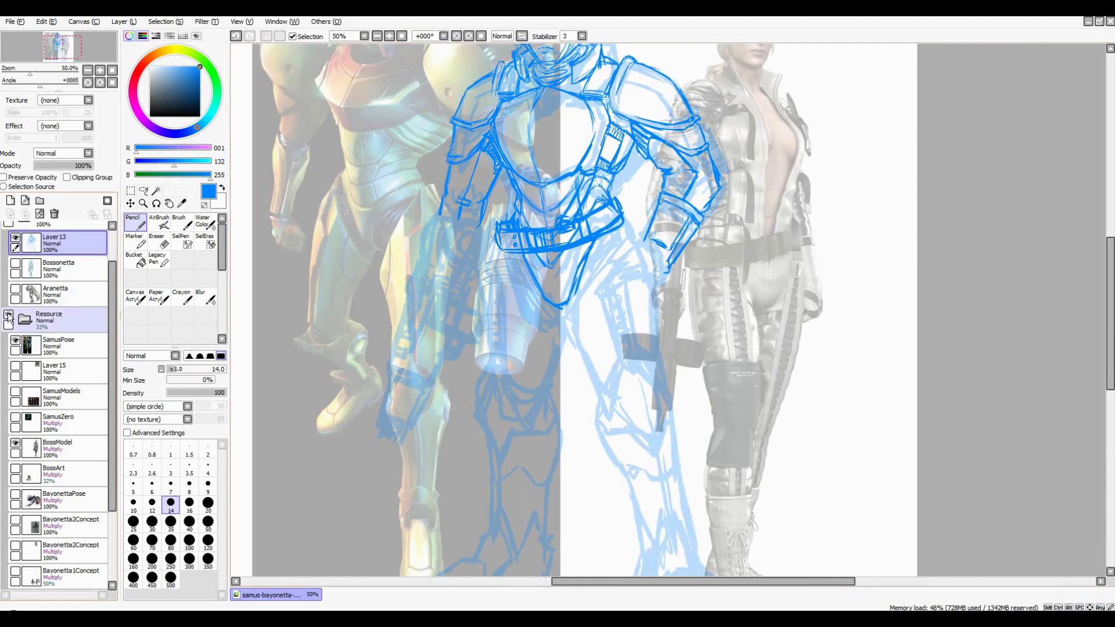
pyautogui.click(8, 314)
pyautogui.moveTo(640, 349); pyautogui.dragTo(626, 303)
pyautogui.scroll(1, 622, 266)
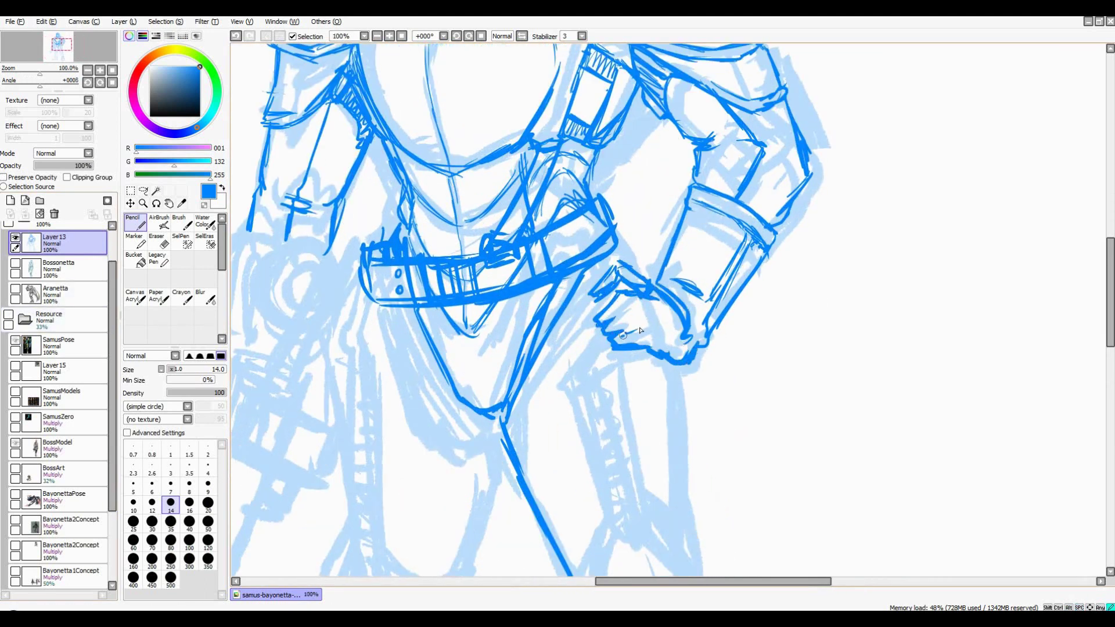
pyautogui.scroll(-5, 650, 337)
pyautogui.scroll(1, 747, 348)
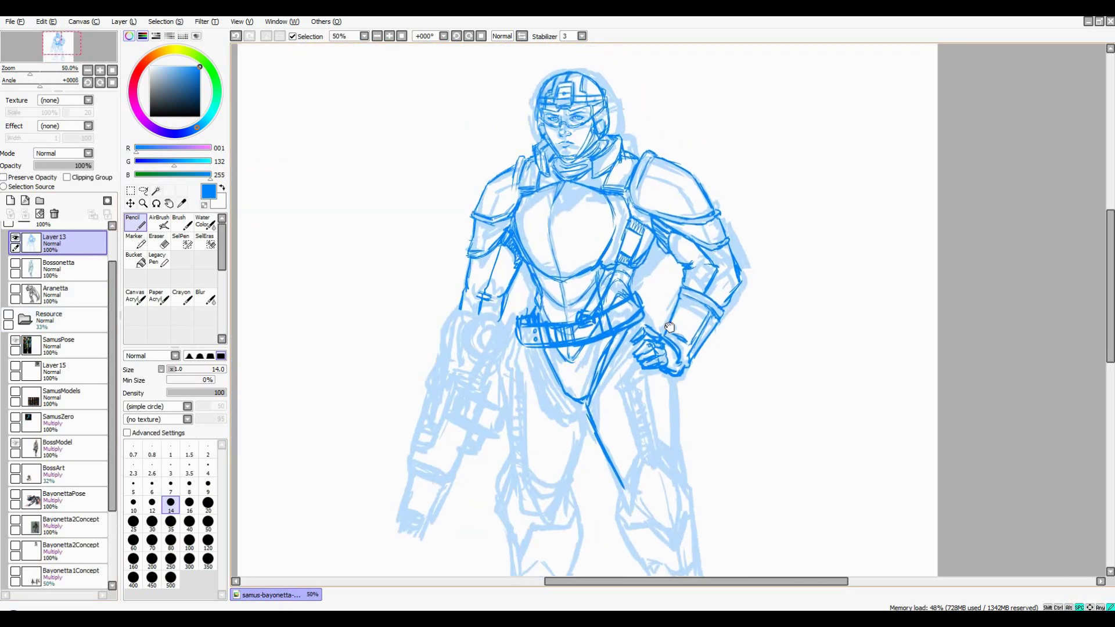
# Remove the straight arm's lower outlines and redraw them down to a cuff edge with the Pencil
pyautogui.scroll(2, 646, 239)
pyautogui.press('a')
pyautogui.hotkey('ctrl', 'd')
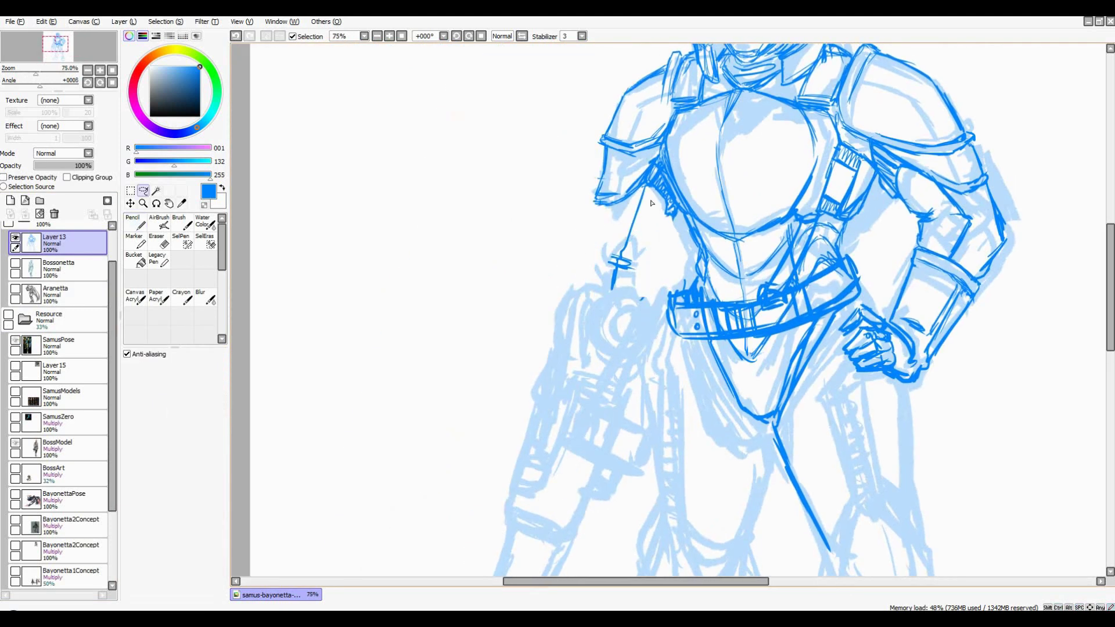
pyautogui.press('n')
pyautogui.scroll(-2, 678, 235)
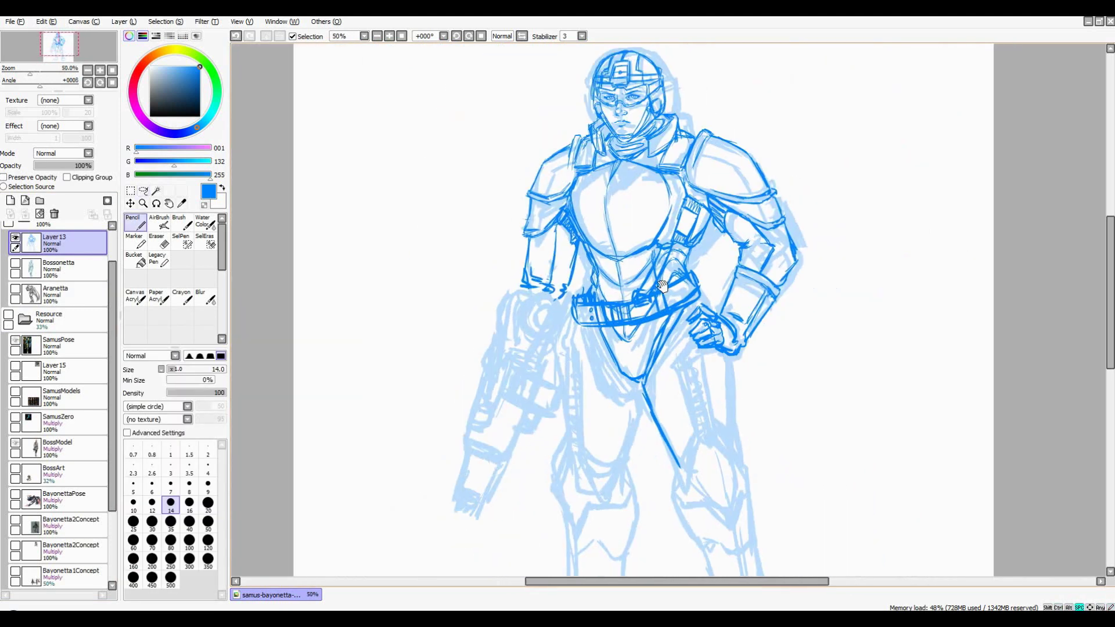
pyautogui.scroll(1, 697, 215)
pyautogui.scroll(-1, 723, 196)
# Outline the outer and inner edges of both thighs below the belt on Layer13
pyautogui.moveTo(722, 196); pyautogui.dragTo(688, 103)
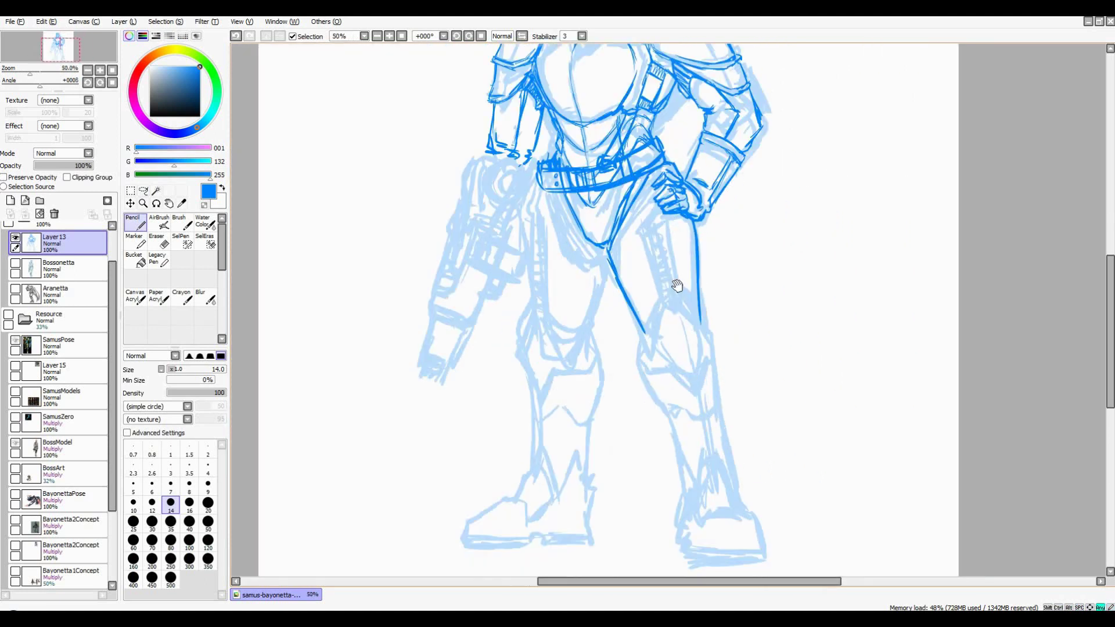
pyautogui.moveTo(531, 175); pyautogui.dragTo(540, 277)
pyautogui.scroll(-2, 610, 314)
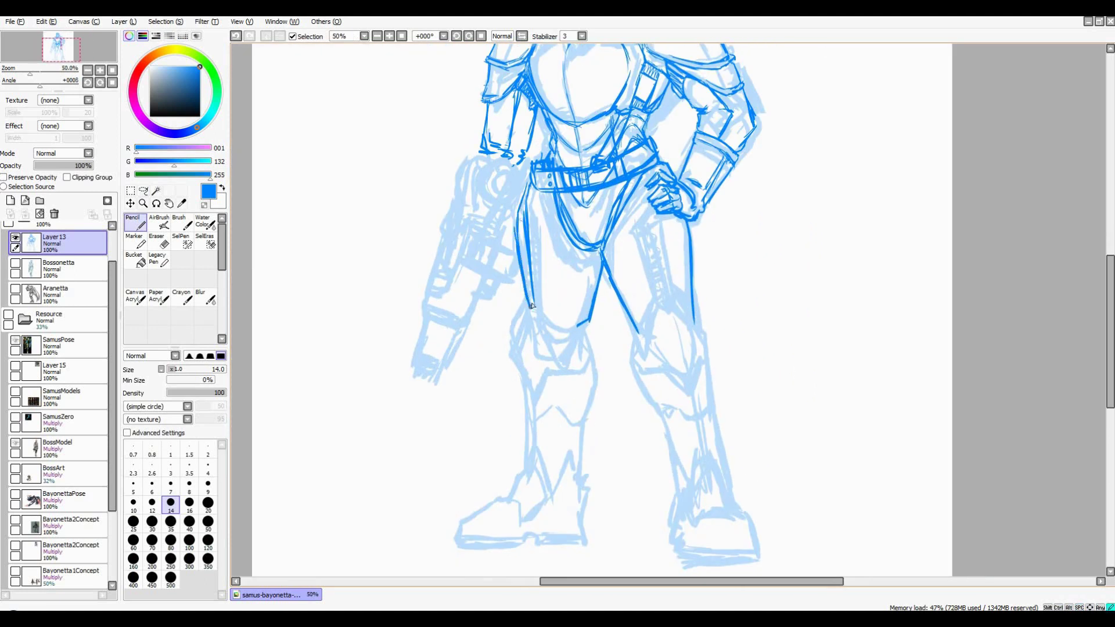
pyautogui.scroll(2, 637, 162)
pyautogui.scroll(1, 637, 162)
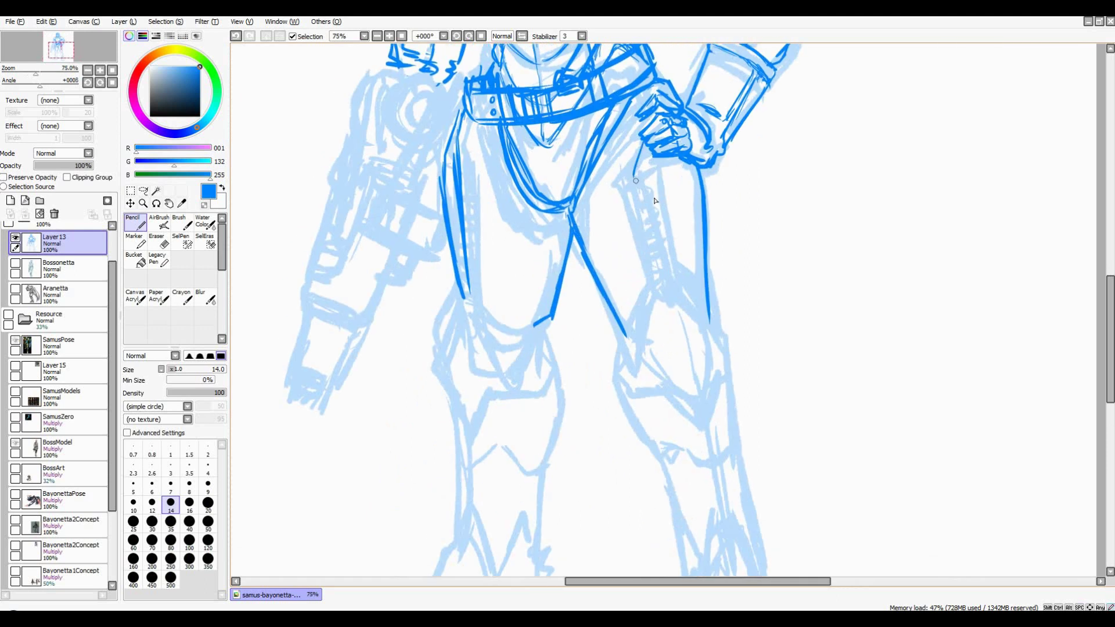
# Draw narrow side strips down both thighs and fill the bent-arm side's strip with short rungs
pyautogui.moveTo(644, 177); pyautogui.dragTo(668, 302)
pyautogui.moveTo(653, 185); pyautogui.dragTo(678, 308)
pyautogui.moveTo(455, 139); pyautogui.dragTo(472, 302)
pyautogui.moveTo(474, 306); pyautogui.dragTo(468, 169)
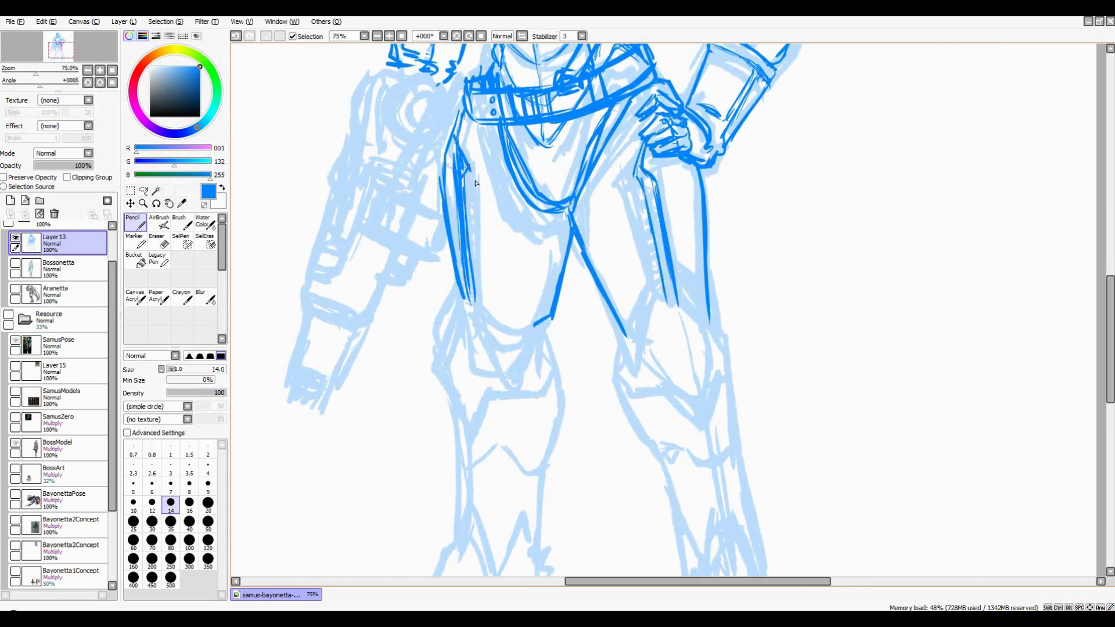
pyautogui.moveTo(685, 251); pyautogui.dragTo(747, 280)
pyautogui.moveTo(526, 174); pyautogui.dragTo(535, 322)
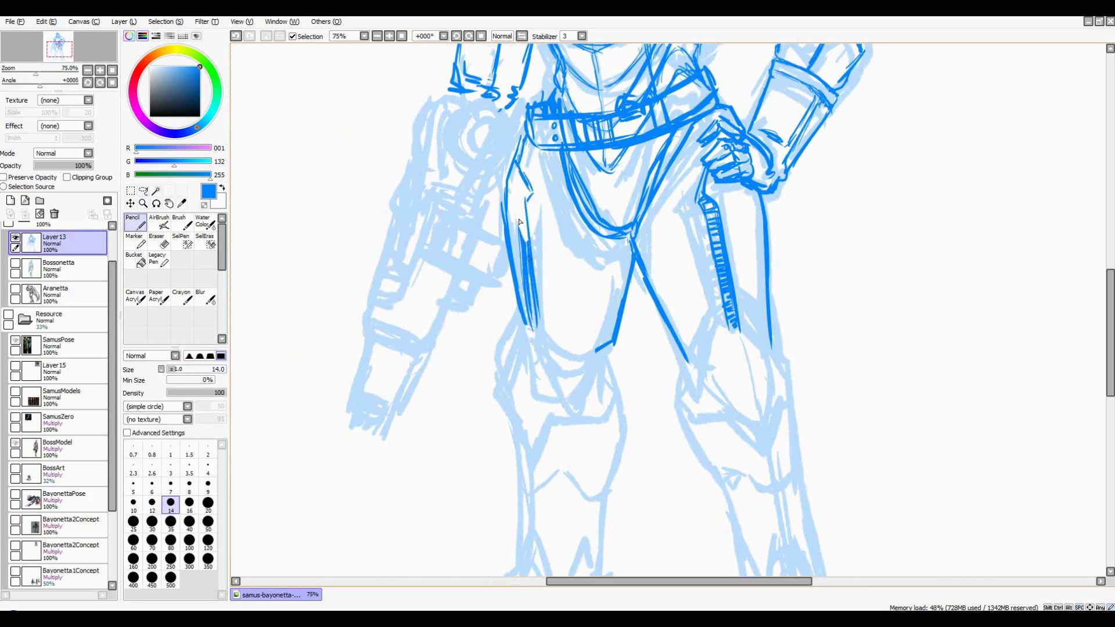
# Draw segmented panels along the inner edges of both thighs below the pelvis armour
pyautogui.scroll(-3, 521, 212)
pyautogui.scroll(1, 521, 212)
pyautogui.scroll(-2, 521, 212)
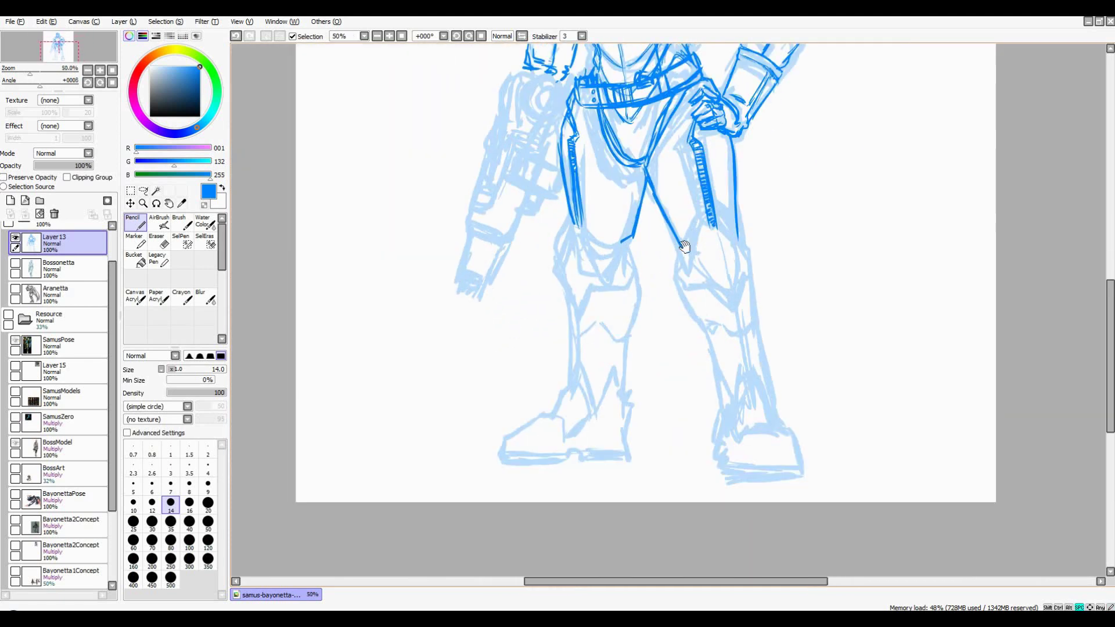
pyautogui.scroll(4, 521, 212)
pyautogui.moveTo(619, 256)
pyautogui.mouseDown()
pyautogui.moveTo(654, 239)
pyautogui.moveTo(639, 279)
pyautogui.mouseUp()
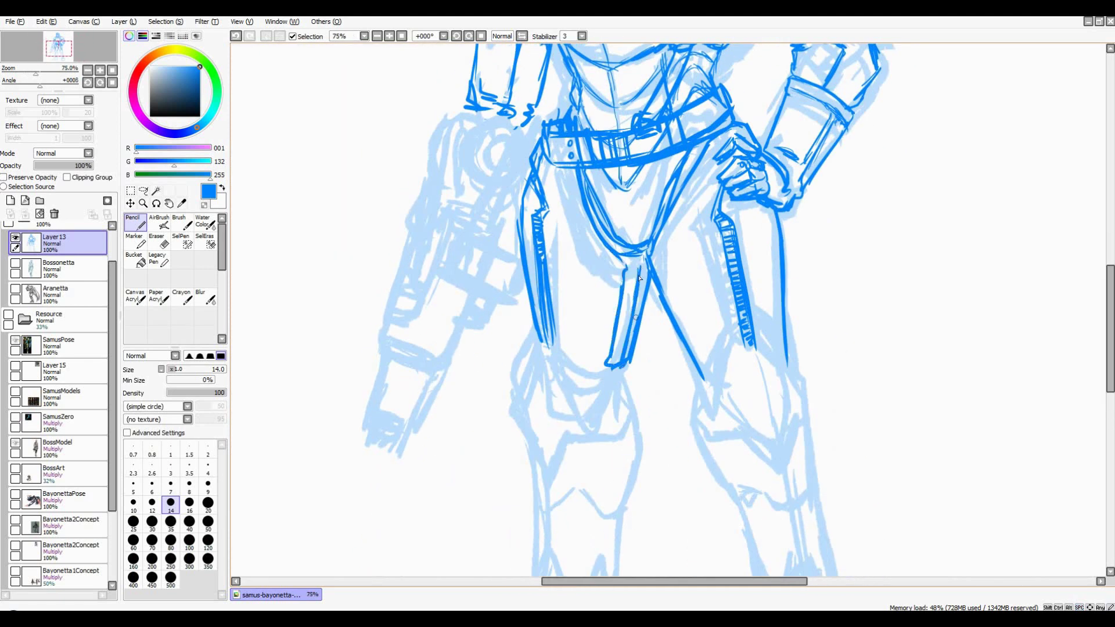
pyautogui.moveTo(610, 362); pyautogui.dragTo(627, 308)
pyautogui.scroll(-1, 628, 308)
pyautogui.moveTo(619, 270); pyautogui.dragTo(650, 342)
pyautogui.moveTo(613, 300); pyautogui.dragTo(620, 322)
pyautogui.press('l')
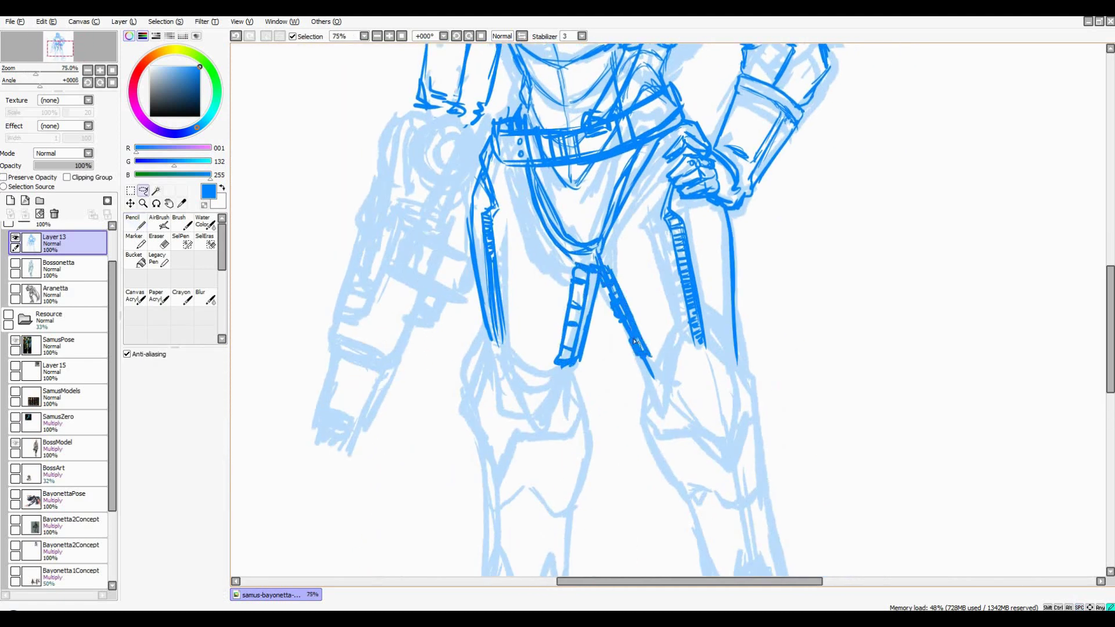
# Outline the pointed knee guard on the leg below the bent arm with the AirBrush at size 14
pyautogui.scroll(-1, 671, 273)
pyautogui.press('v')
pyautogui.scroll(-1, 671, 273)
pyautogui.scroll(1, 650, 302)
pyautogui.scroll(-1, 633, 325)
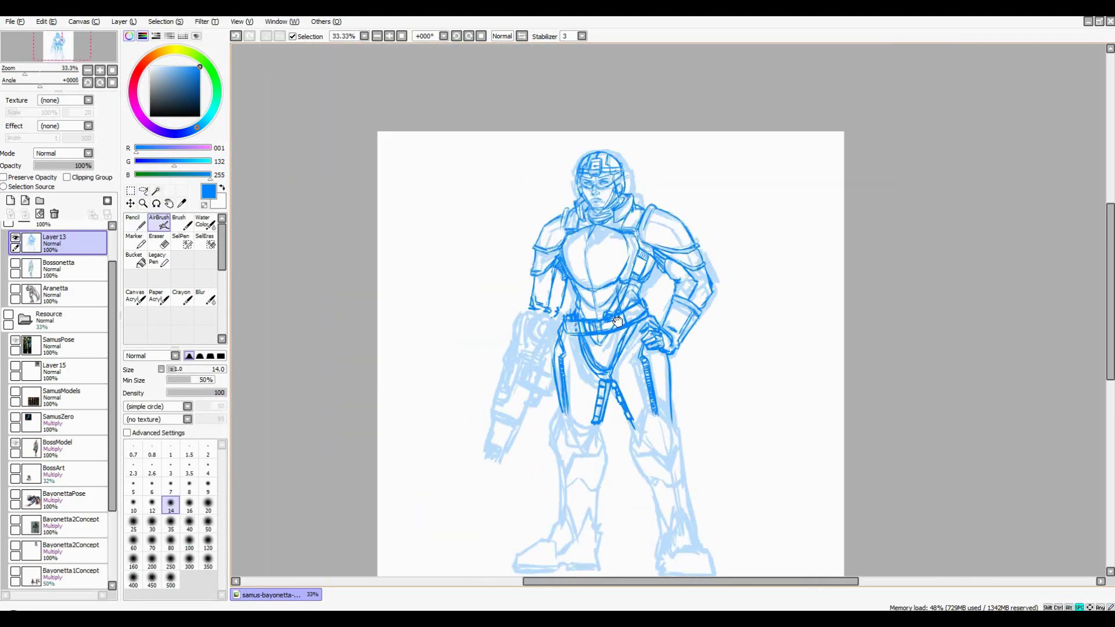
pyautogui.scroll(1, 627, 331)
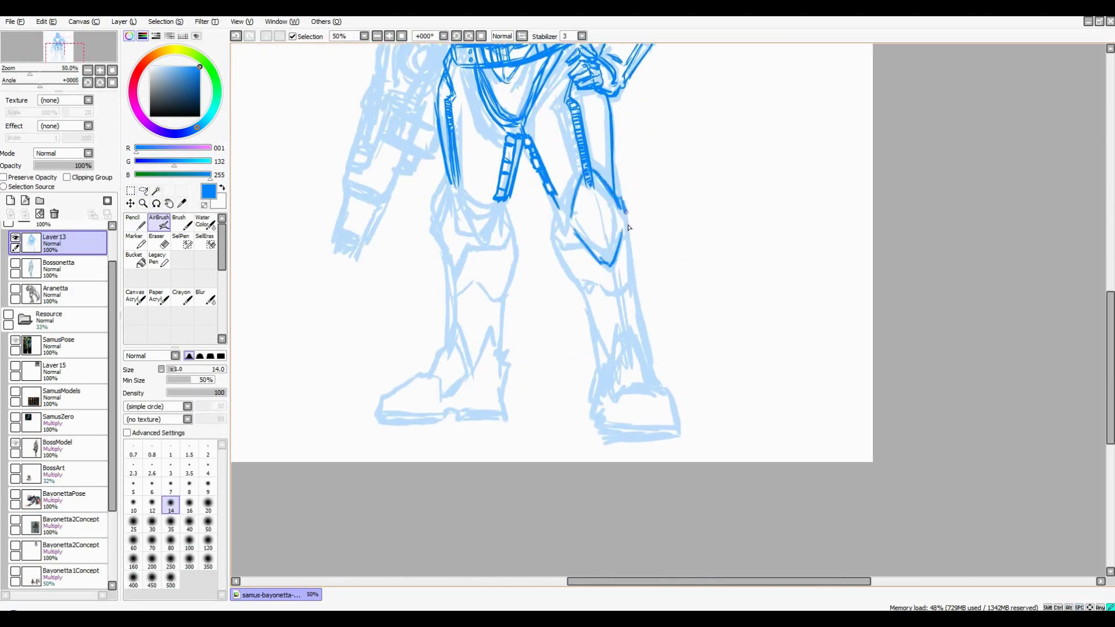
pyautogui.moveTo(555, 236); pyautogui.dragTo(572, 247)
pyautogui.hotkey('ctrl', 'z')
pyautogui.moveTo(555, 209); pyautogui.dragTo(586, 253)
pyautogui.moveTo(627, 230); pyautogui.dragTo(619, 250)
pyautogui.scroll(1, 592, 240)
# Draw the lower thigh edge and the pointed knee guard on the other leg, finishing with the Pencil
pyautogui.moveTo(453, 180)
pyautogui.mouseDown()
pyautogui.moveTo(451, 266)
pyautogui.moveTo(453, 185)
pyautogui.moveTo(501, 196)
pyautogui.mouseUp()
pyautogui.press('n')
pyautogui.moveTo(535, 238); pyautogui.dragTo(469, 250)
pyautogui.moveTo(415, 212); pyautogui.dragTo(470, 247)
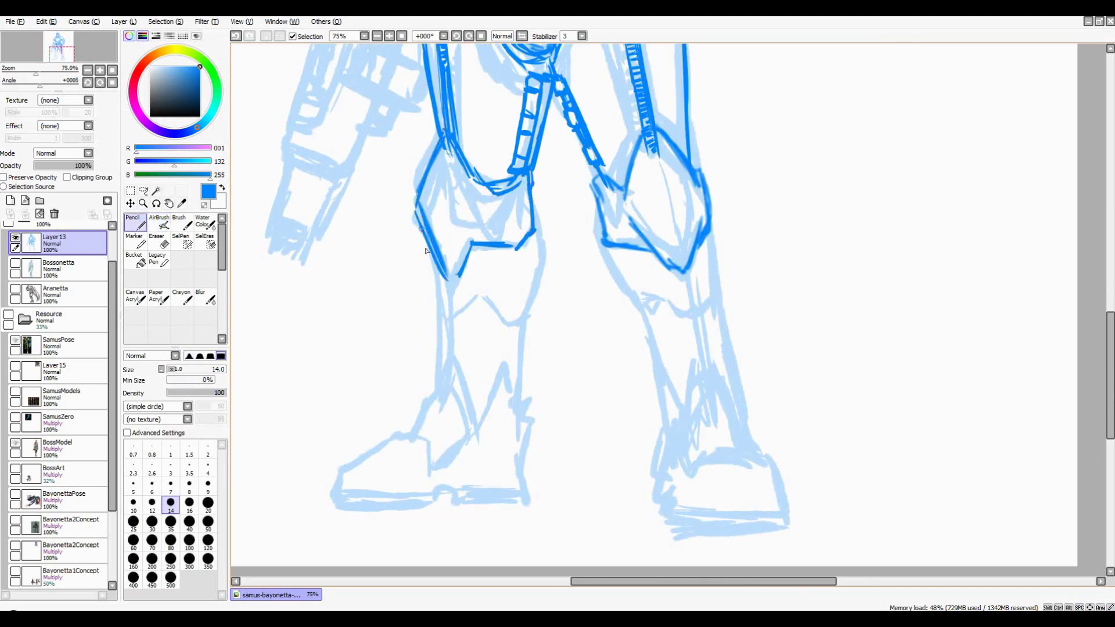
pyautogui.scroll(-1, 638, 283)
pyautogui.scroll(-1, 674, 241)
# Check the Resource references, then add the side plates and inner facet lines to both knee guards
pyautogui.click(8, 315)
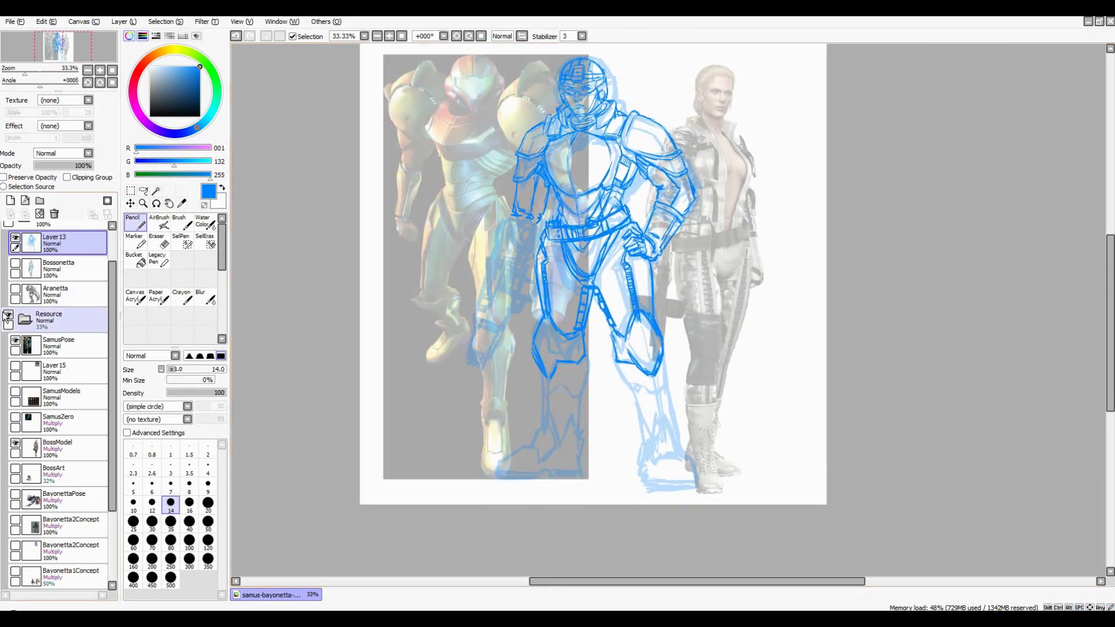
pyautogui.click(9, 315)
pyautogui.scroll(2, 609, 325)
pyautogui.moveTo(488, 152)
pyautogui.mouseDown()
pyautogui.moveTo(481, 227)
pyautogui.moveTo(509, 292)
pyautogui.mouseUp()
pyautogui.moveTo(718, 149); pyautogui.dragTo(734, 272)
pyautogui.moveTo(737, 193); pyautogui.dragTo(741, 294)
pyautogui.moveTo(700, 153)
pyautogui.mouseDown()
pyautogui.moveTo(666, 200)
pyautogui.moveTo(700, 262)
pyautogui.mouseUp()
pyautogui.moveTo(758, 209); pyautogui.dragTo(752, 278)
pyautogui.moveTo(527, 187); pyautogui.dragTo(555, 206)
pyautogui.scroll(-1, 598, 173)
pyautogui.scroll(1, 598, 172)
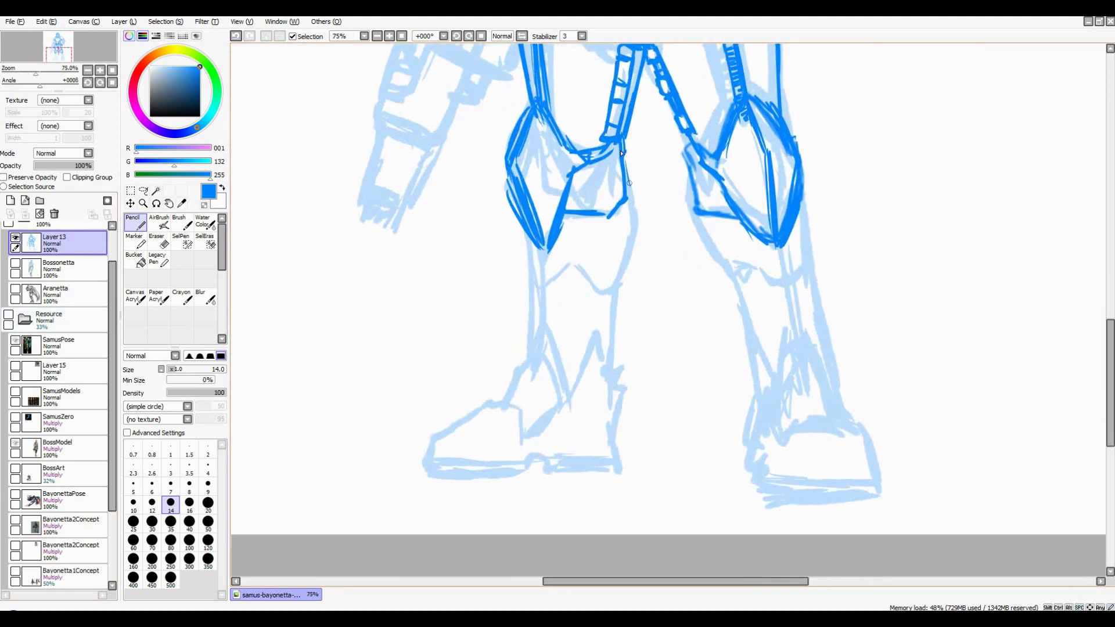
# Outline both calves and draw the zigzag shin-plate edges below the knee guards
pyautogui.moveTo(621, 153); pyautogui.dragTo(610, 302)
pyautogui.moveTo(610, 302); pyautogui.dragTo(578, 256)
pyautogui.moveTo(526, 230); pyautogui.dragTo(538, 354)
pyautogui.moveTo(543, 290); pyautogui.dragTo(531, 368)
pyautogui.moveTo(549, 297); pyautogui.dragTo(577, 254)
pyautogui.moveTo(694, 203); pyautogui.dragTo(739, 297)
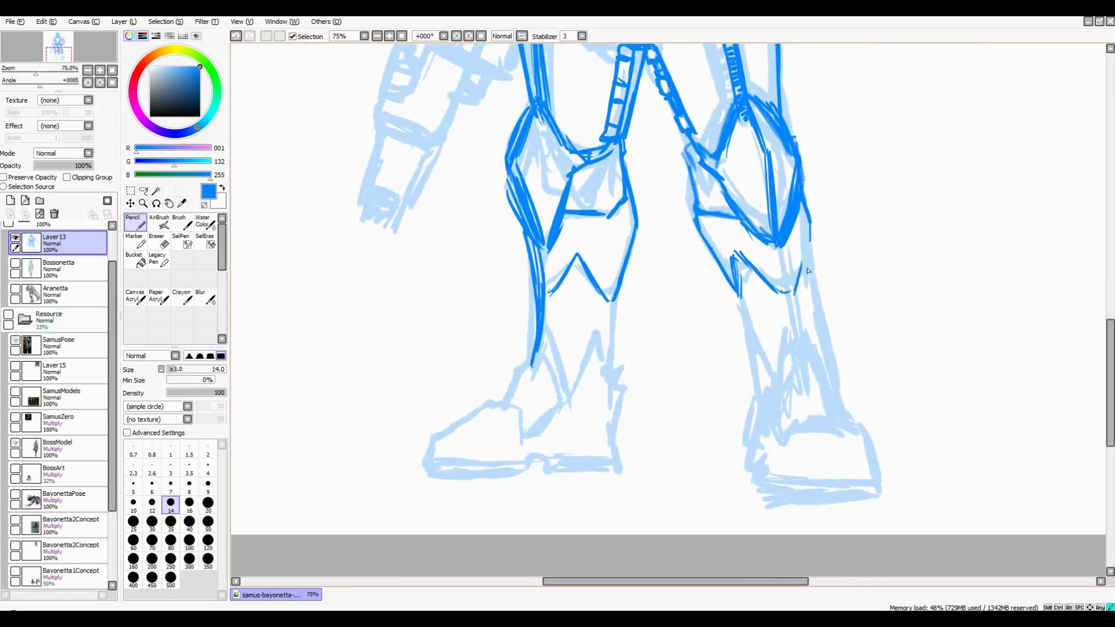
pyautogui.moveTo(802, 177); pyautogui.dragTo(840, 407)
pyautogui.moveTo(733, 290); pyautogui.dragTo(758, 421)
pyautogui.scroll(-1, 639, 291)
pyautogui.scroll(1, 639, 291)
# Draw the pointed ankle plates and outline the boot and sole on the cannon-side leg
pyautogui.moveTo(668, 439); pyautogui.dragTo(697, 384)
pyautogui.moveTo(707, 392); pyautogui.dragTo(726, 438)
pyautogui.moveTo(392, 424)
pyautogui.mouseDown()
pyautogui.moveTo(429, 382)
pyautogui.moveTo(445, 441)
pyautogui.mouseUp()
pyautogui.scroll(-1, 444, 441)
pyautogui.scroll(1, 444, 442)
pyautogui.moveTo(511, 372); pyautogui.dragTo(526, 414)
pyautogui.moveTo(433, 409)
pyautogui.mouseDown()
pyautogui.moveTo(528, 447)
pyautogui.moveTo(619, 445)
pyautogui.mouseUp()
pyautogui.moveTo(613, 275); pyautogui.dragTo(615, 444)
pyautogui.moveTo(453, 437); pyautogui.dragTo(633, 431)
pyautogui.moveTo(485, 375); pyautogui.dragTo(526, 377)
pyautogui.moveTo(526, 409); pyautogui.dragTo(550, 380)
pyautogui.moveTo(538, 331); pyautogui.dragTo(547, 340)
pyautogui.scroll(1, 610, 276)
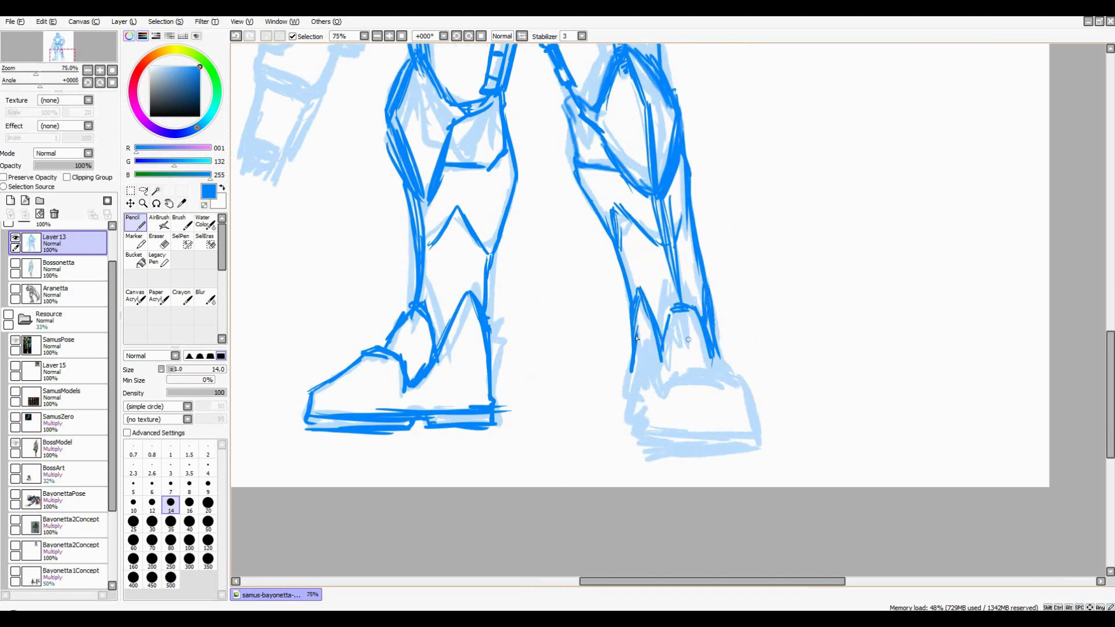
# Outline the boot's toe cap and sole on the leg below the bent arm
pyautogui.moveTo(681, 448); pyautogui.dragTo(756, 446)
pyautogui.moveTo(639, 427); pyautogui.dragTo(638, 437)
pyautogui.moveTo(668, 388); pyautogui.dragTo(732, 365)
pyautogui.moveTo(733, 368); pyautogui.dragTo(757, 433)
pyautogui.moveTo(678, 378); pyautogui.dragTo(671, 391)
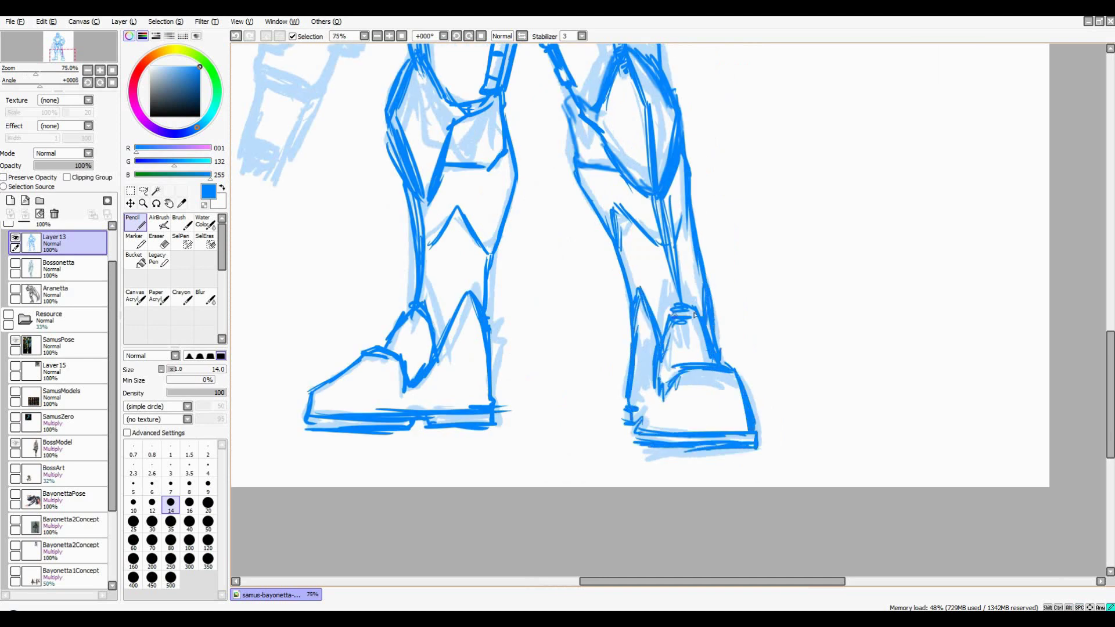
# Select both lower legs from the knees to the boots and transform them on Layer13
pyautogui.scroll(-2, 694, 315)
pyautogui.scroll(-1, 684, 316)
pyautogui.scroll(1, 697, 316)
pyautogui.press('l')
pyautogui.moveTo(709, 318)
pyautogui.mouseDown()
pyautogui.moveTo(615, 515)
pyautogui.moveTo(460, 398)
pyautogui.moveTo(523, 314)
pyautogui.mouseUp()
pyautogui.hotkey('ctrl', 't')
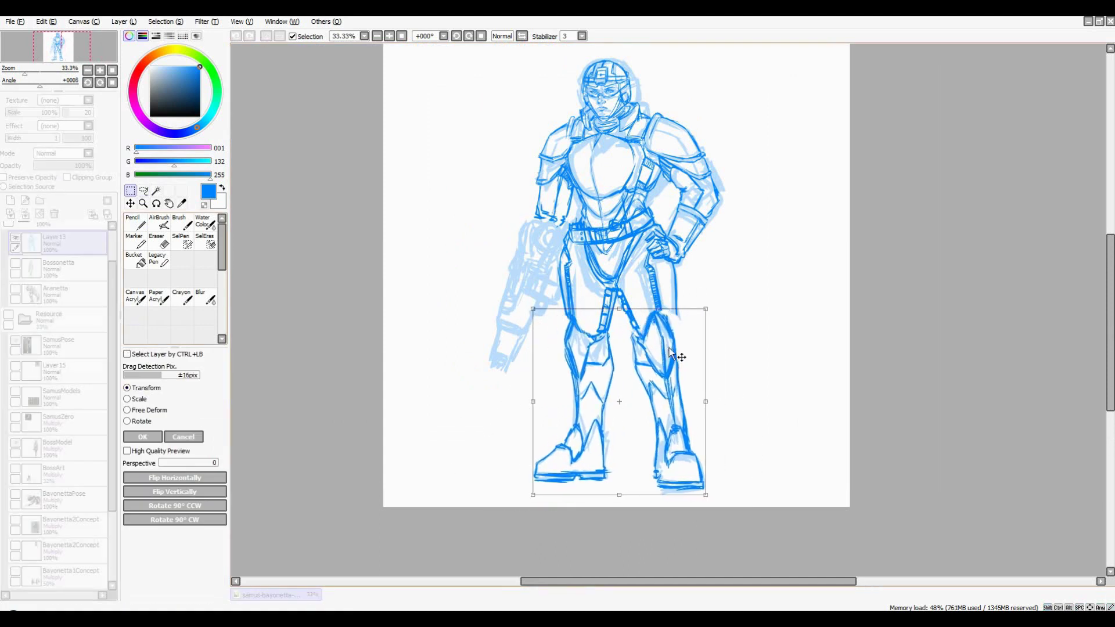
pyautogui.press('Return')
pyautogui.hotkey('ctrl', 'd')
pyautogui.press('n')
pyautogui.scroll(-1, 727, 324)
pyautogui.scroll(2, 695, 232)
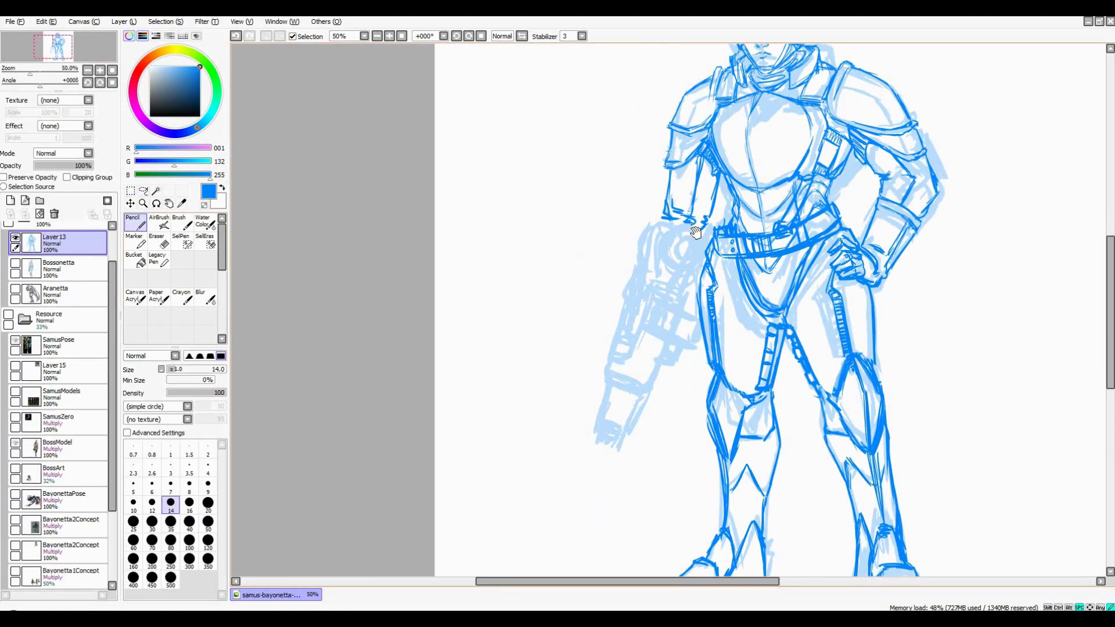
pyautogui.moveTo(695, 233); pyautogui.dragTo(610, 290)
pyautogui.scroll(1, 610, 290)
pyautogui.scroll(-2, 610, 290)
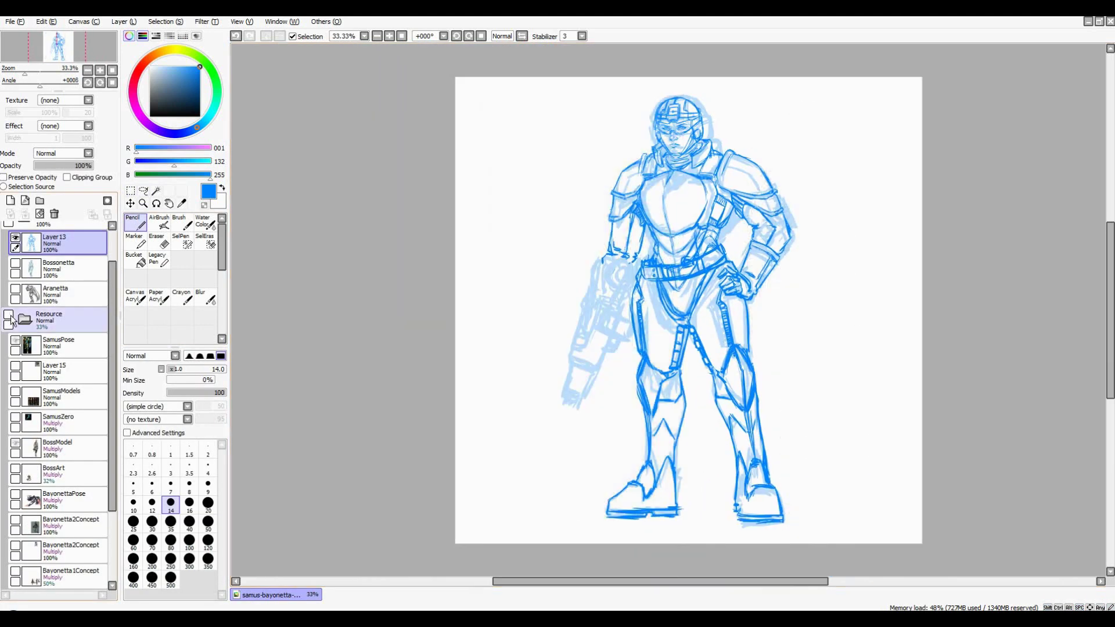
pyautogui.scroll(1, 616, 225)
pyautogui.moveTo(604, 258); pyautogui.dragTo(572, 348)
pyautogui.scroll(-1, 572, 347)
pyautogui.scroll(1, 572, 347)
pyautogui.hotkey('ctrl', 'z')
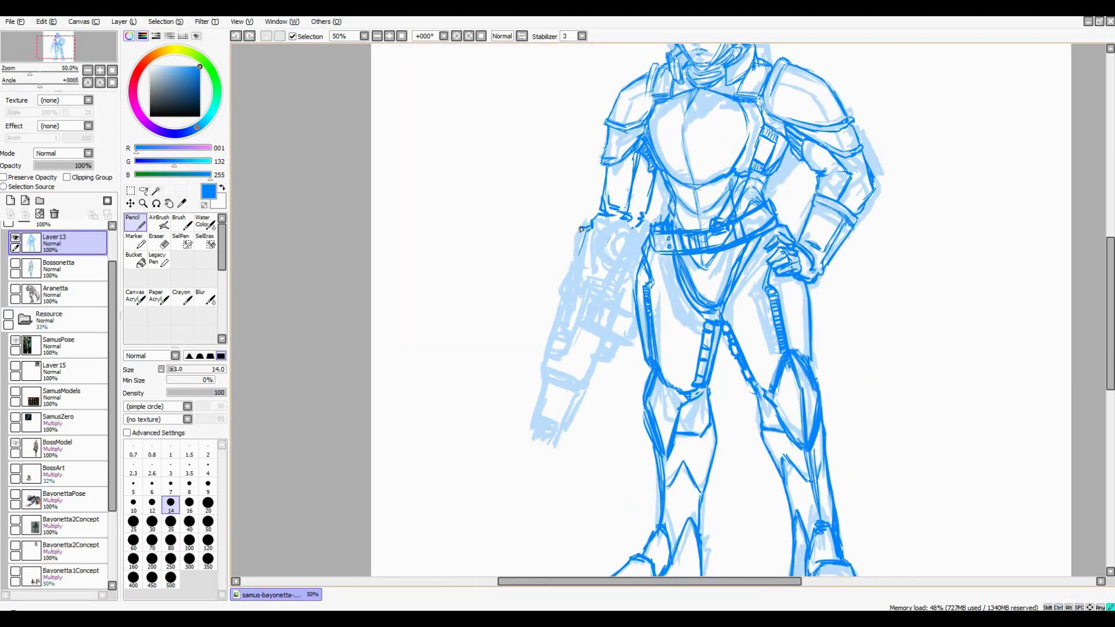
# Outline the arm cannon's outer casing, barrel and tapered muzzle over the light rough on Layer13
pyautogui.moveTo(584, 228)
pyautogui.mouseDown()
pyautogui.moveTo(560, 308)
pyautogui.moveTo(591, 254)
pyautogui.moveTo(575, 319)
pyautogui.mouseUp()
pyautogui.scroll(-1, 573, 321)
pyautogui.scroll(1, 561, 326)
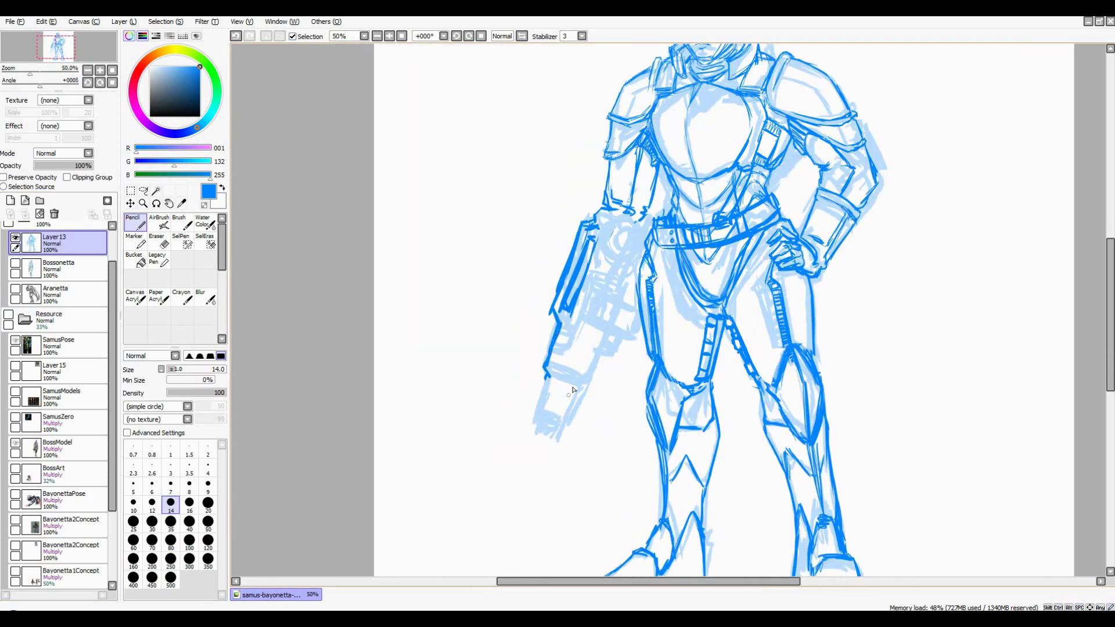
pyautogui.scroll(-1, 573, 390)
pyautogui.scroll(1, 566, 401)
pyautogui.moveTo(551, 372); pyautogui.dragTo(541, 413)
pyautogui.moveTo(593, 374); pyautogui.dragTo(610, 319)
# Draw the boxy attachment beside the cannon's barrel and fill in mechanical details up to the forearm
pyautogui.scroll(-1, 584, 323)
pyautogui.scroll(1, 585, 323)
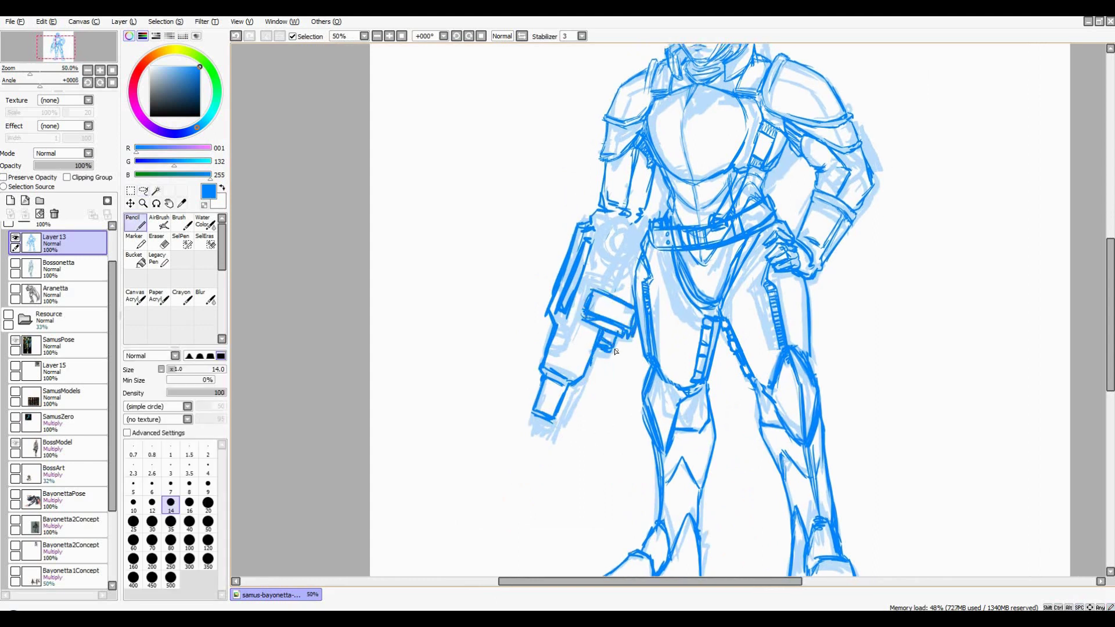
pyautogui.scroll(-1, 633, 351)
pyautogui.scroll(1, 592, 320)
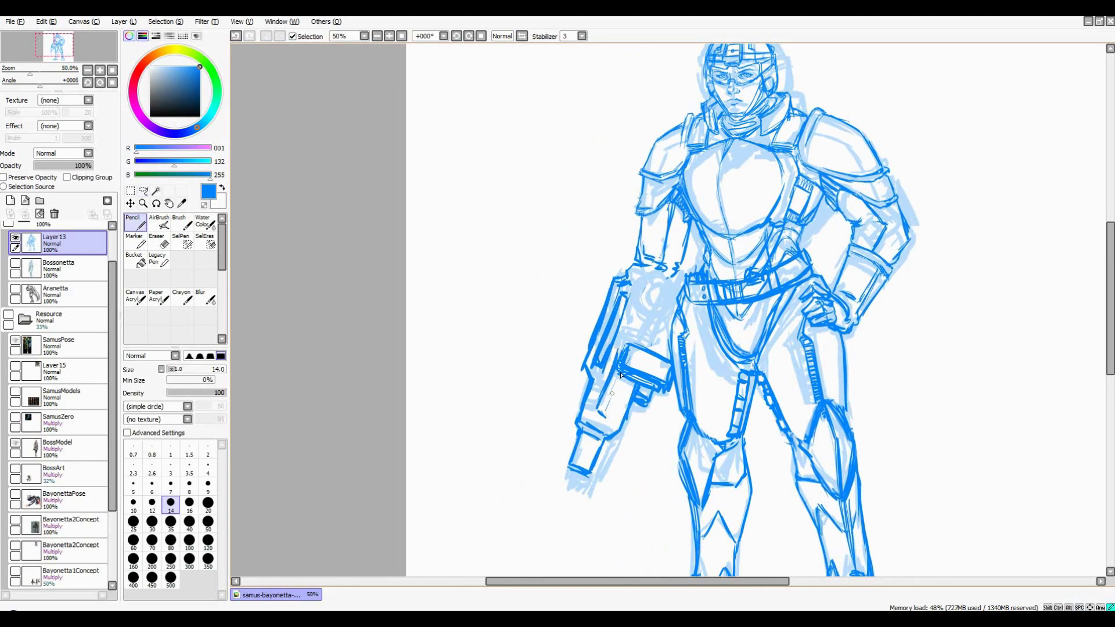
pyautogui.scroll(-1, 616, 348)
pyautogui.scroll(1, 634, 264)
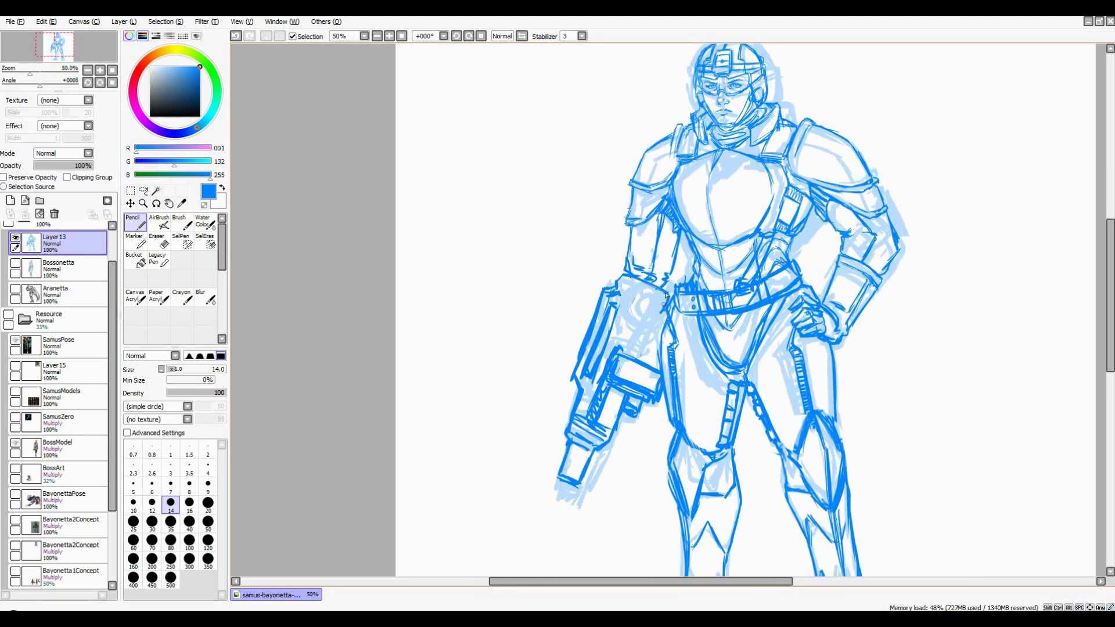
pyautogui.scroll(-1, 647, 361)
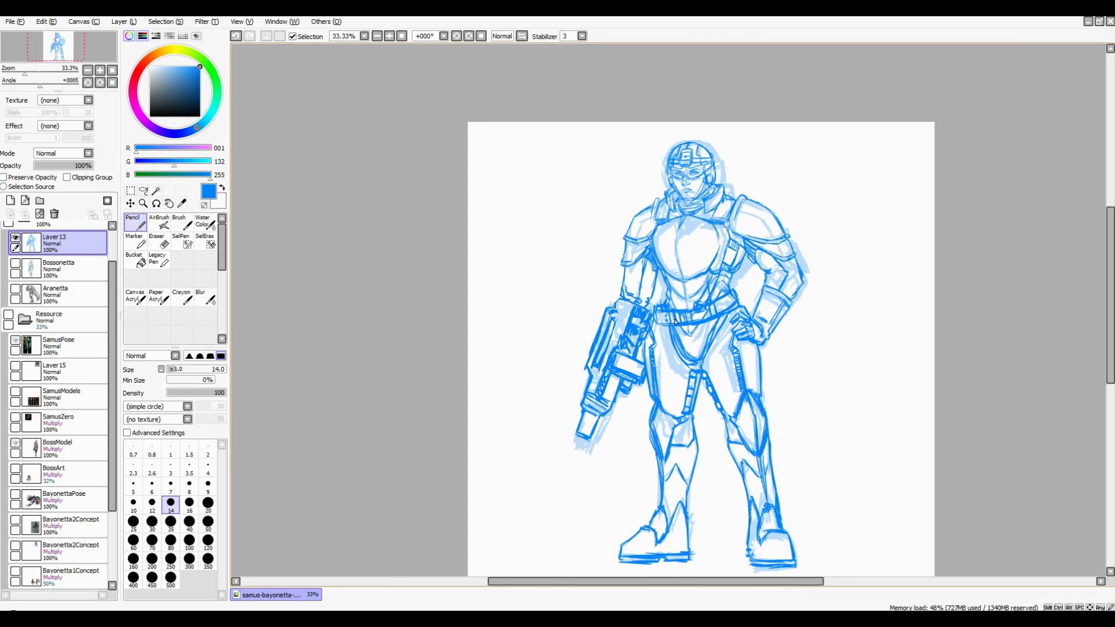
pyautogui.scroll(1, 675, 322)
pyautogui.scroll(-1, 680, 316)
pyautogui.moveTo(759, 298); pyautogui.dragTo(697, 290)
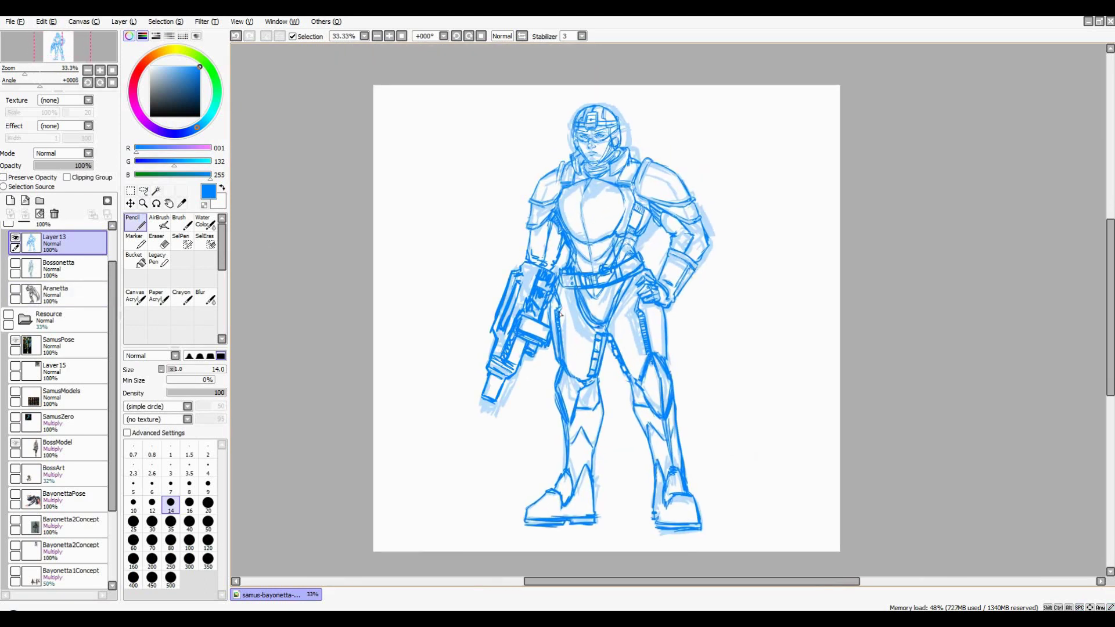
pyautogui.scroll(1, 700, 286)
pyautogui.scroll(-1, 700, 286)
pyautogui.scroll(-1, 701, 286)
pyautogui.scroll(1, 701, 286)
pyautogui.moveTo(472, 155); pyautogui.dragTo(463, 179)
pyautogui.moveTo(477, 156); pyautogui.dragTo(479, 169)
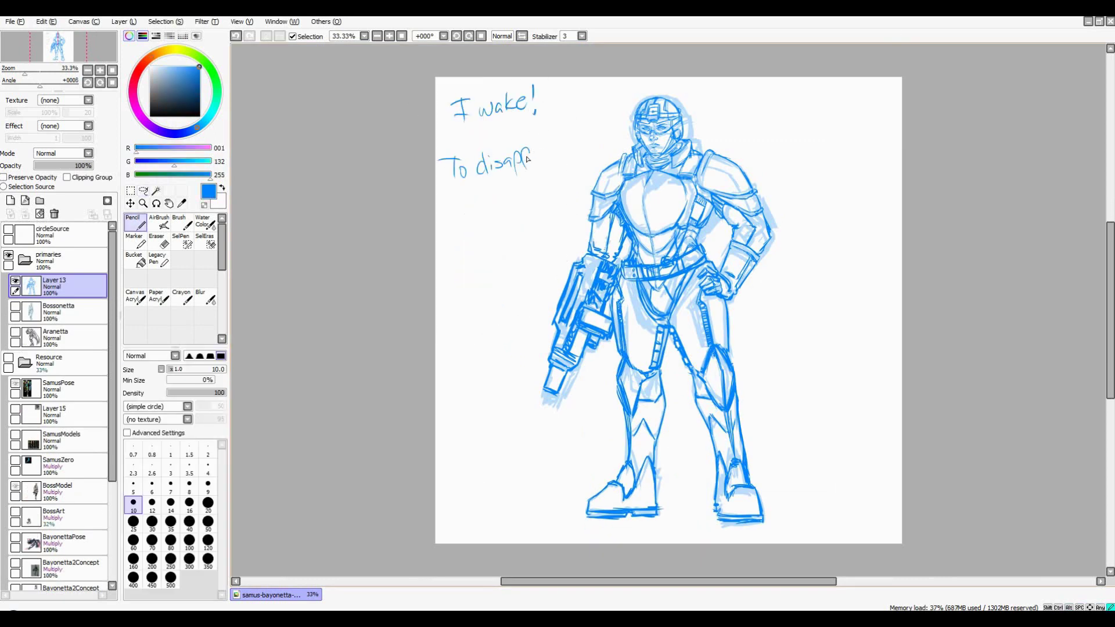
pyautogui.moveTo(620, 58); pyautogui.dragTo(493, 249)
pyautogui.press('Delete')
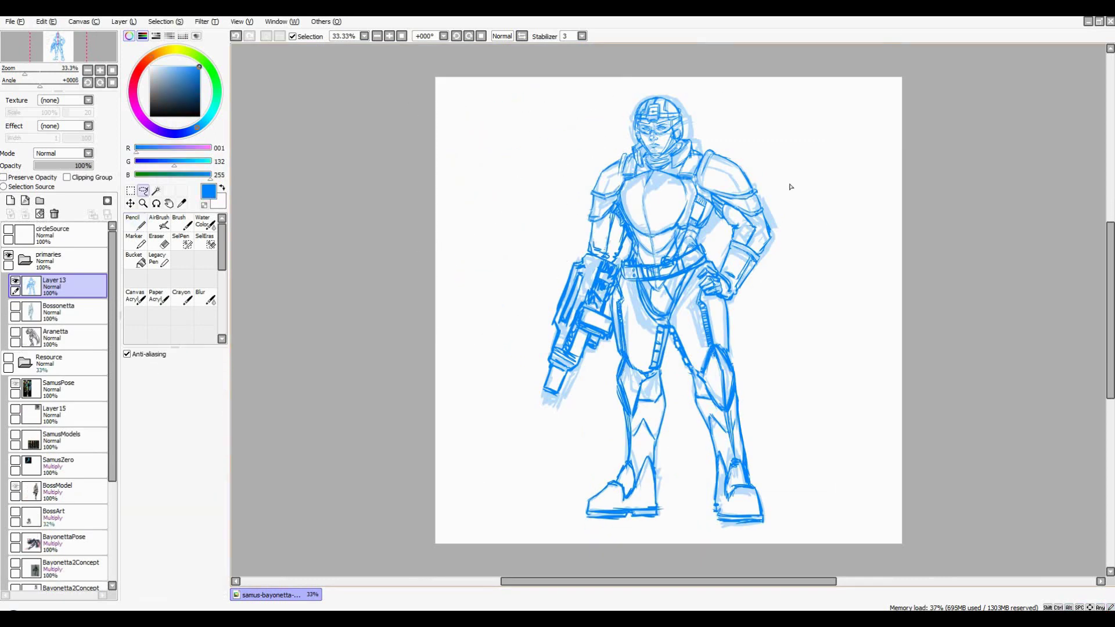
# Transform the figure on Layer13 so the upper body leans toward the bent arm, and mirror the canvas view
pyautogui.hotkey('ctrl', 't')
pyautogui.click(174, 478)
pyautogui.press('Return')
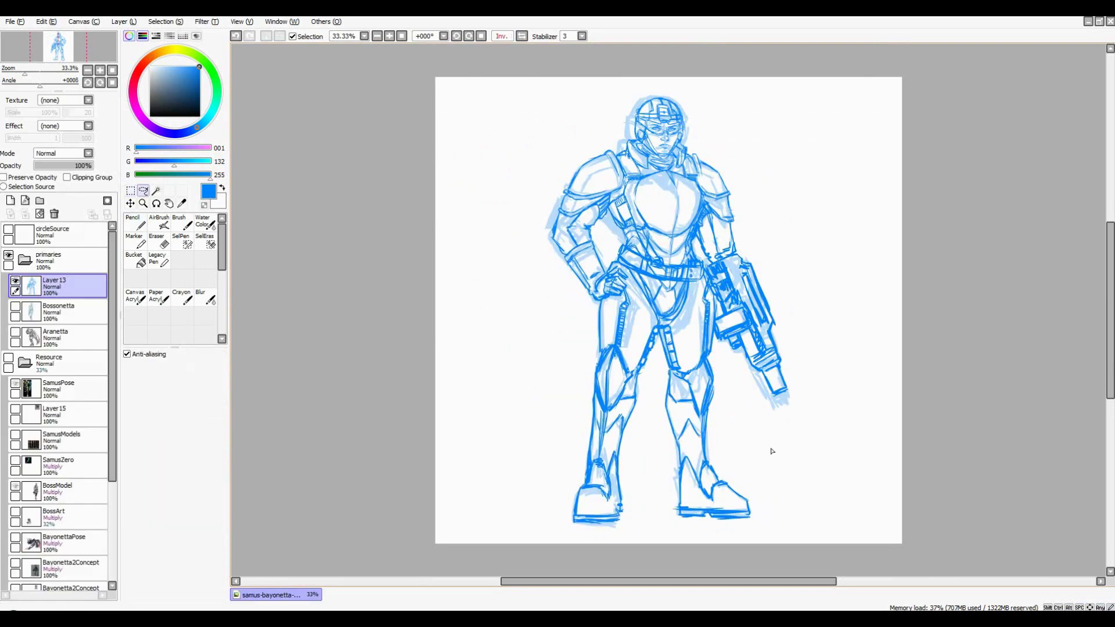
# Select both legs from the hips to the boots and free-deform them slightly shorter
pyautogui.moveTo(772, 451); pyautogui.dragTo(629, 294)
pyautogui.moveTo(752, 399); pyautogui.dragTo(773, 451)
pyautogui.hotkey('ctrl', 't')
pyautogui.moveTo(759, 528); pyautogui.dragTo(755, 530)
pyautogui.moveTo(576, 349); pyautogui.dragTo(591, 314)
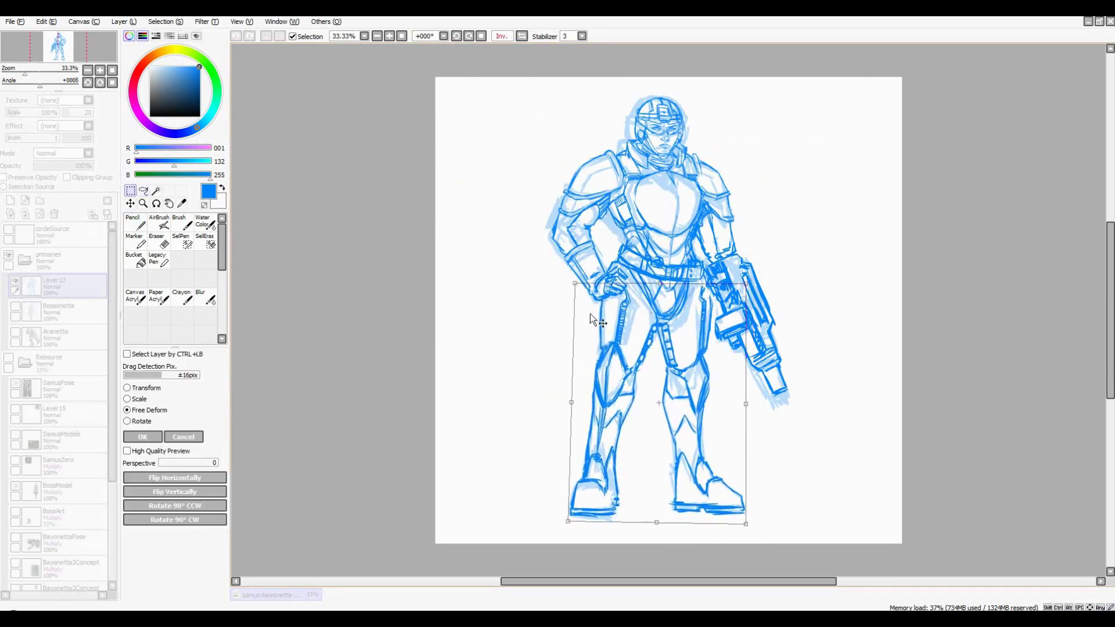
pyautogui.press('Escape')
pyautogui.hotkey('ctrl', 'z')
pyautogui.hotkey('ctrl', 'z')
# Select the chest and shoulder area of the figure and transform it
pyautogui.press('h')
pyautogui.moveTo(732, 158); pyautogui.dragTo(720, 224)
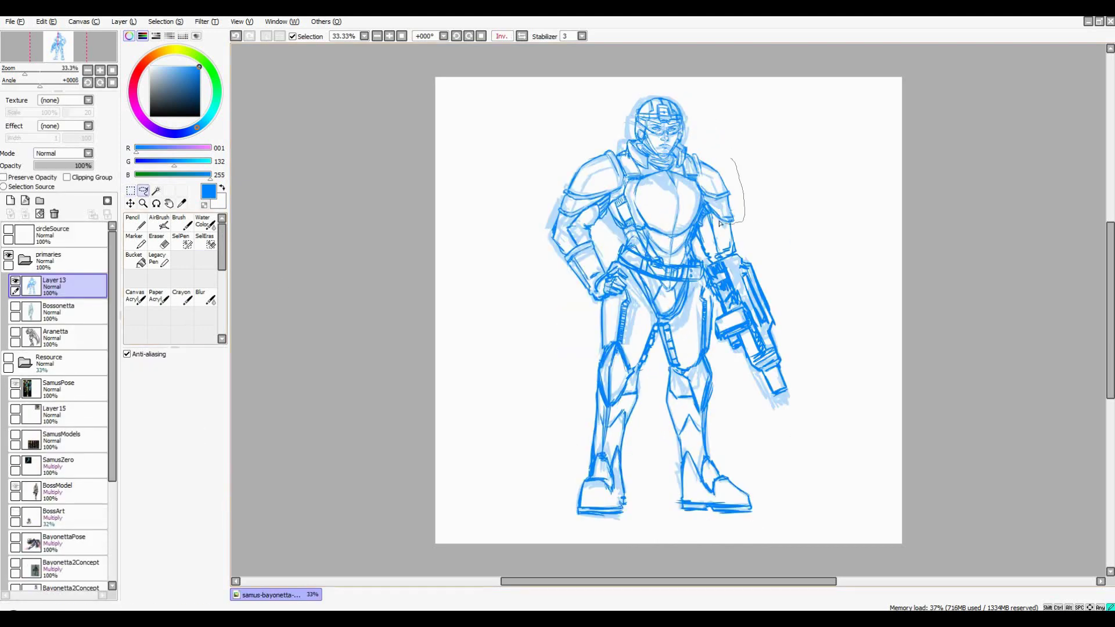
pyautogui.moveTo(625, 244); pyautogui.dragTo(729, 162)
pyautogui.hotkey('ctrl', 't')
pyautogui.press('h')
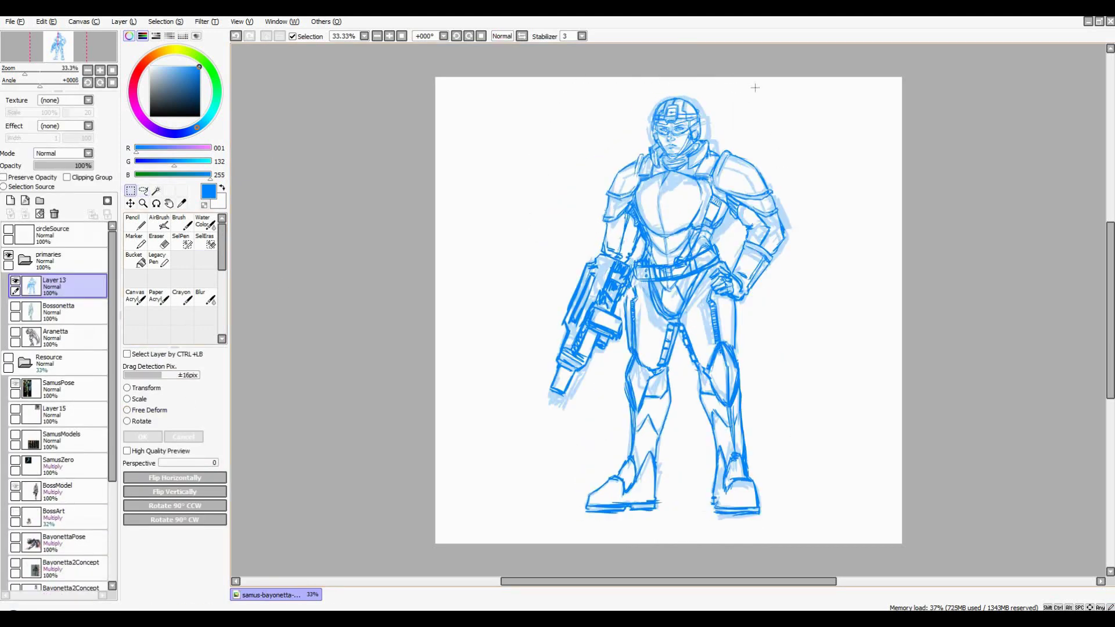
# Sketch large rounded shoulder pads over both shoulders on a new layer above Layer13 with a size 25 pencil
pyautogui.press('h')
pyautogui.scroll(1, 771, 230)
pyautogui.click(10, 200)
pyautogui.click(134, 223)
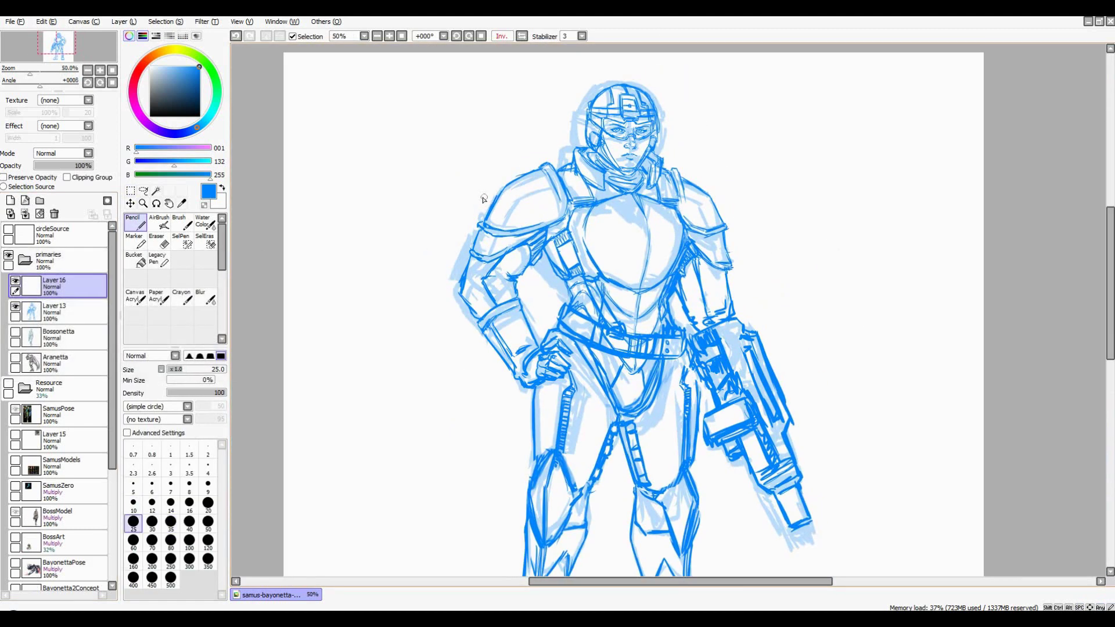
pyautogui.moveTo(483, 200)
pyautogui.mouseDown()
pyautogui.moveTo(522, 155)
pyautogui.moveTo(543, 166)
pyautogui.mouseUp()
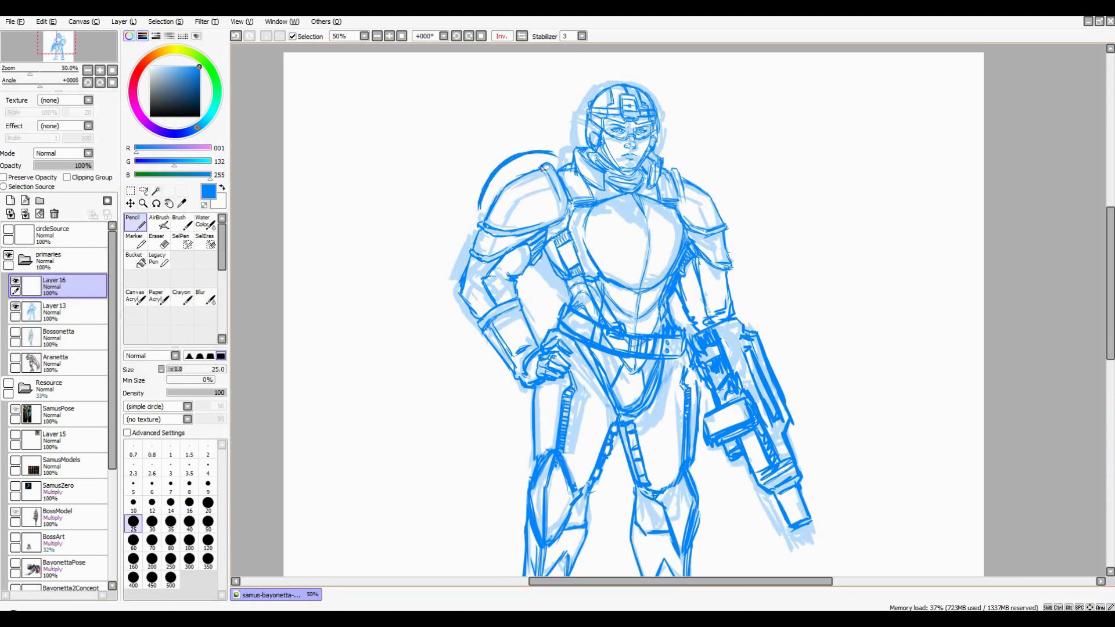
pyautogui.moveTo(715, 163); pyautogui.dragTo(735, 223)
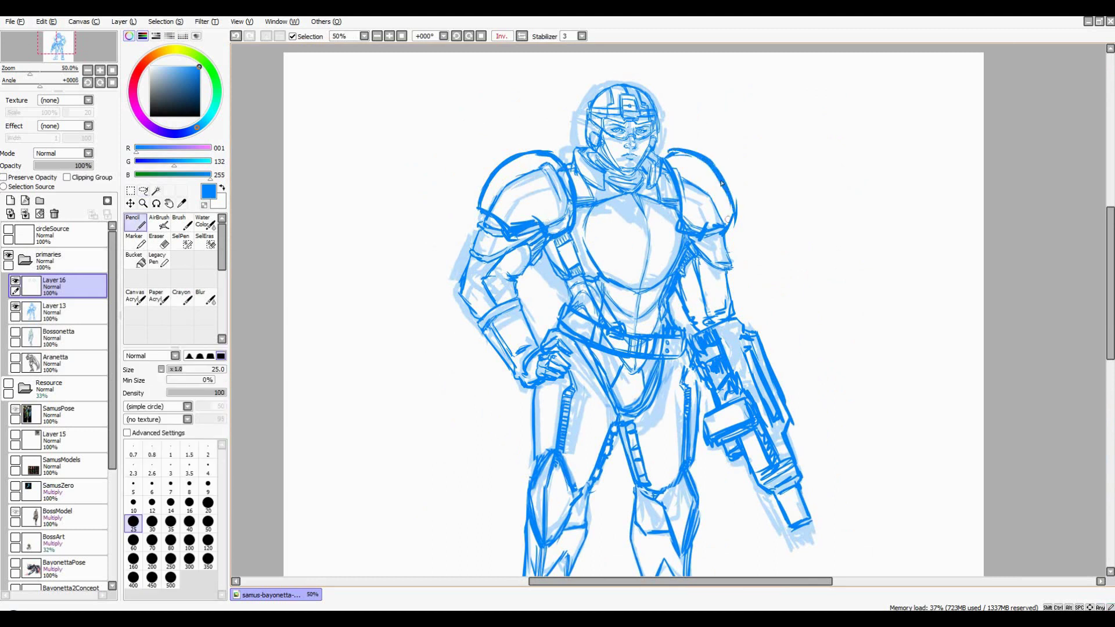
# Rough in the underlying shoulders, upper arms, ribs and pelvis over the armour on Layer16
pyautogui.scroll(-1, 676, 122)
pyautogui.scroll(1, 584, 145)
pyautogui.moveTo(584, 145)
pyautogui.mouseDown()
pyautogui.moveTo(617, 230)
pyautogui.moveTo(662, 215)
pyautogui.moveTo(544, 305)
pyautogui.moveTo(571, 156)
pyautogui.moveTo(482, 244)
pyautogui.mouseUp()
pyautogui.moveTo(627, 157); pyautogui.dragTo(668, 273)
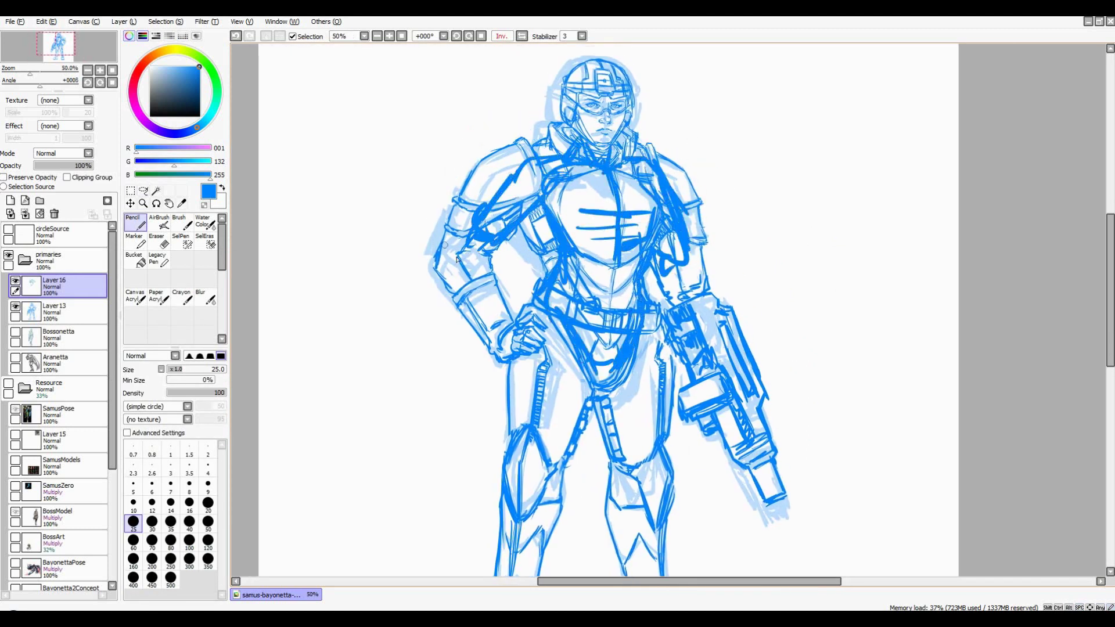
# Select the bent arm's upper section and its forearm separately on Layer13 and reposition each
pyautogui.press('l')
pyautogui.moveTo(426, 219); pyautogui.dragTo(503, 136)
pyautogui.moveTo(500, 336)
pyautogui.mouseDown()
pyautogui.moveTo(503, 348)
pyautogui.moveTo(535, 342)
pyautogui.mouseUp()
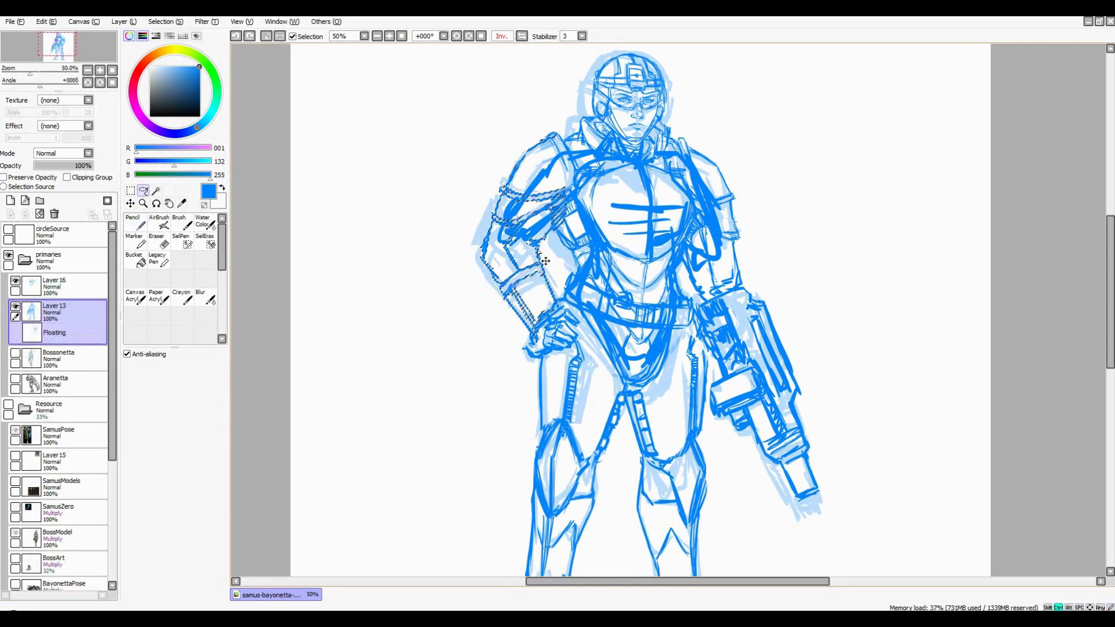
pyautogui.hotkey('ctrl', 't')
pyautogui.moveTo(535, 221); pyautogui.dragTo(546, 209)
pyautogui.press('Return')
pyautogui.hotkey('ctrl', 't')
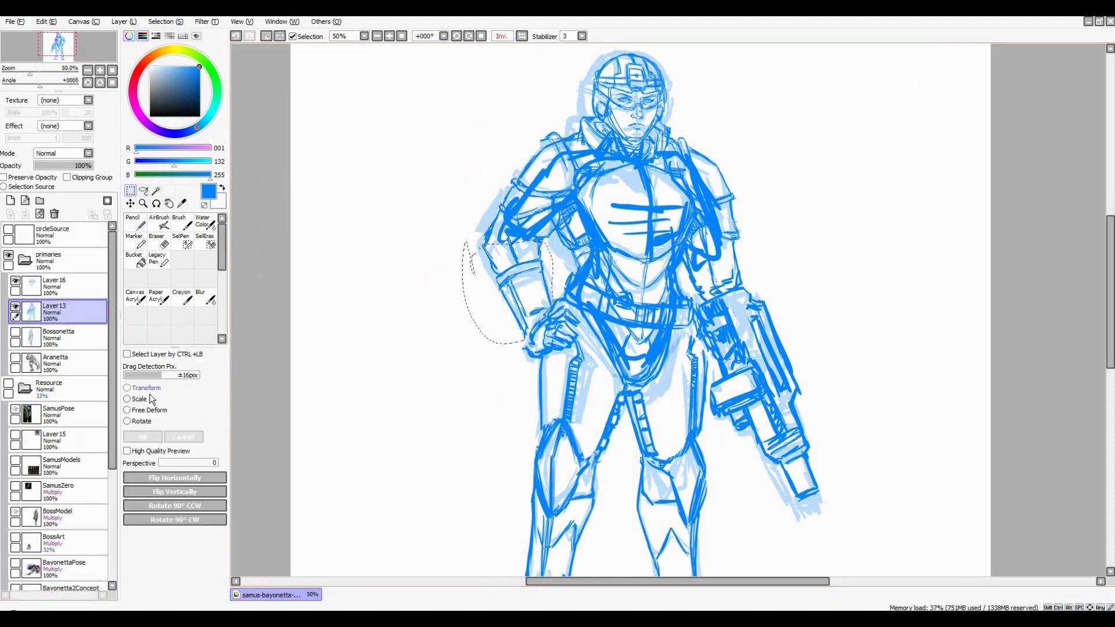
pyautogui.moveTo(523, 279); pyautogui.dragTo(511, 291)
pyautogui.press('Return')
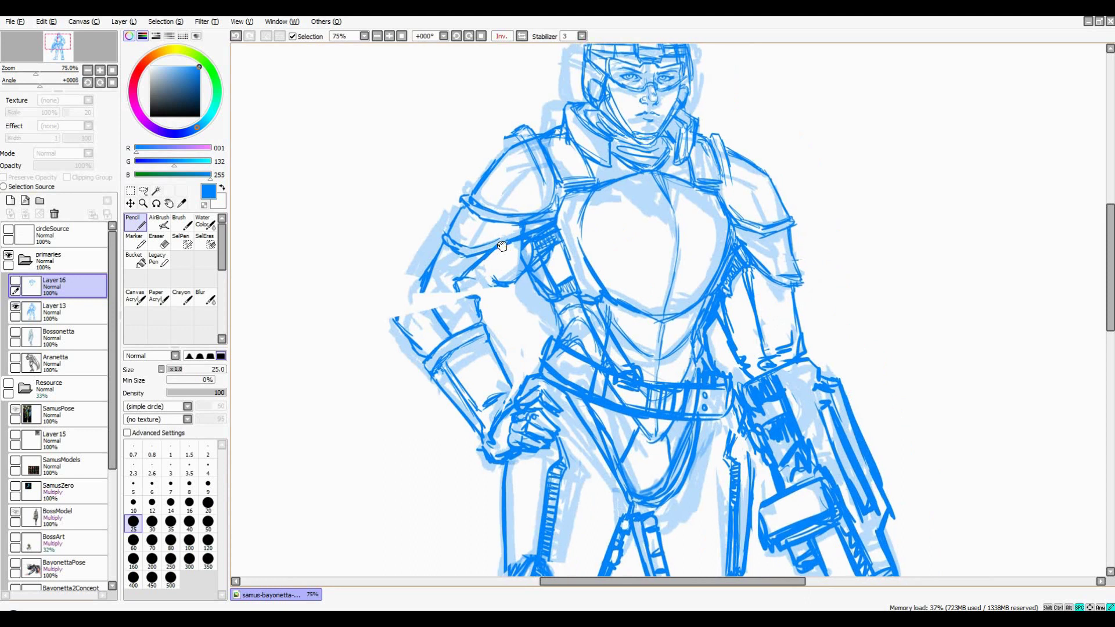
# Sketch the bent arm's outer contour on a new layer and move the forearm on Layer13 closer to the elbow
pyautogui.moveTo(432, 255); pyautogui.dragTo(502, 139)
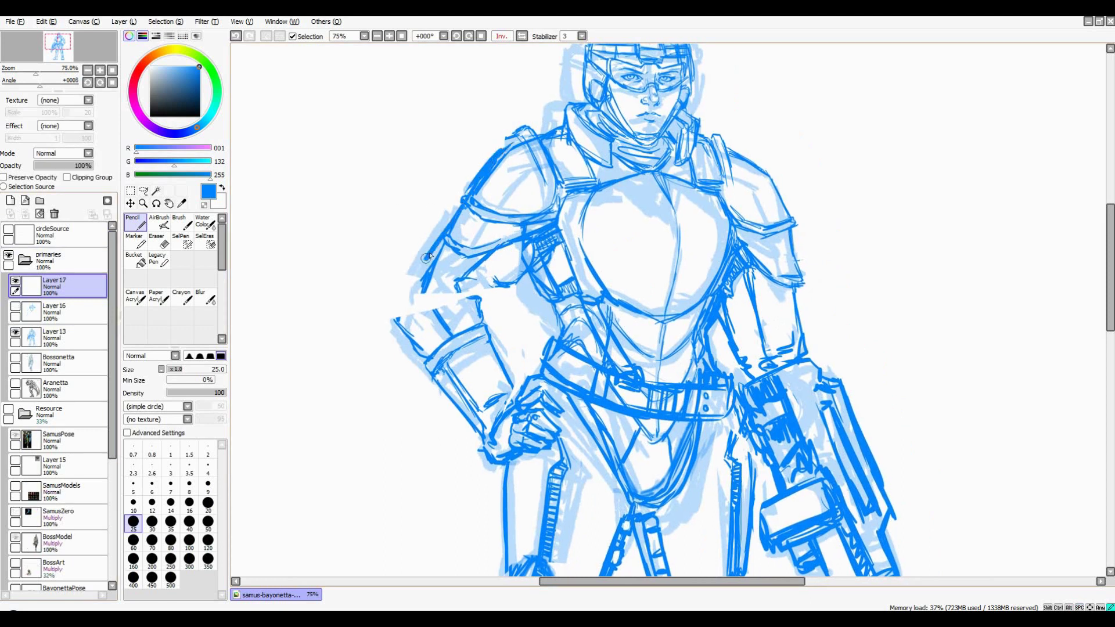
pyautogui.moveTo(406, 383); pyautogui.dragTo(448, 259)
pyautogui.scroll(-2, 588, 259)
pyautogui.moveTo(589, 260); pyautogui.dragTo(601, 260)
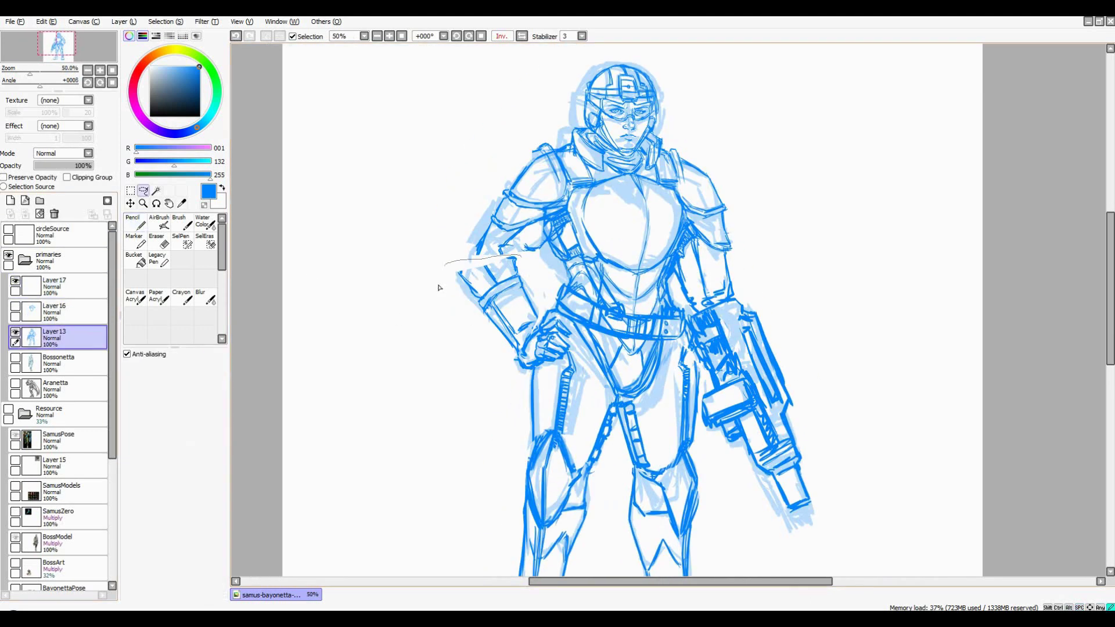
pyautogui.hotkey('ctrl', 'd')
# Redraw the bent elbow on Layer13, joining the upper arm to the forearm with the size 25 pencil
pyautogui.press('n')
pyautogui.scroll(1, 599, 234)
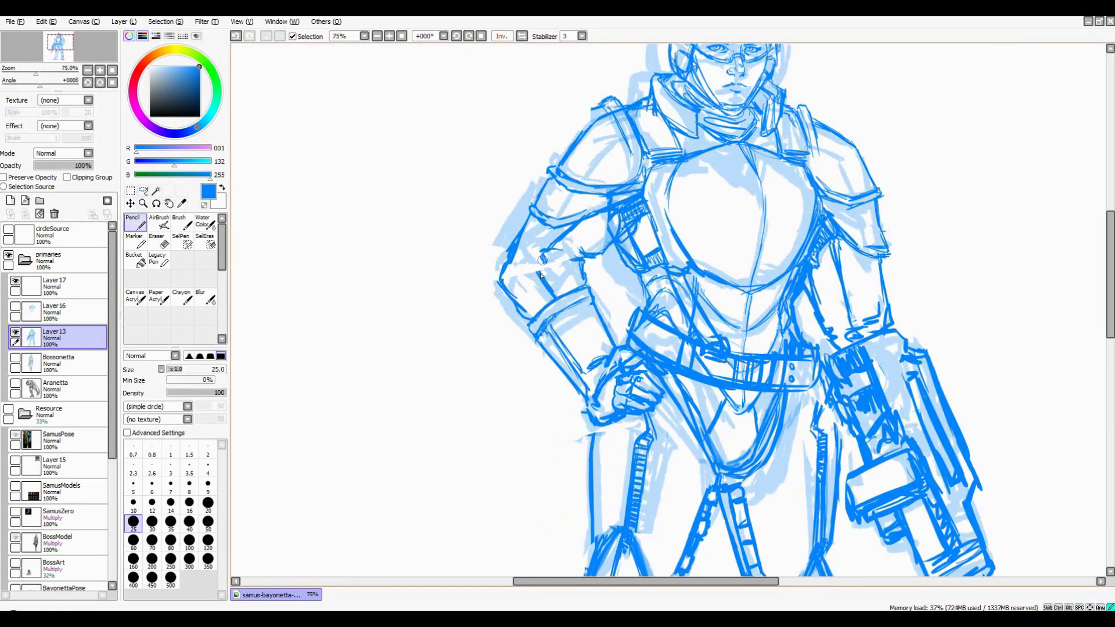
pyautogui.scroll(-2, 599, 234)
pyautogui.scroll(1, 598, 234)
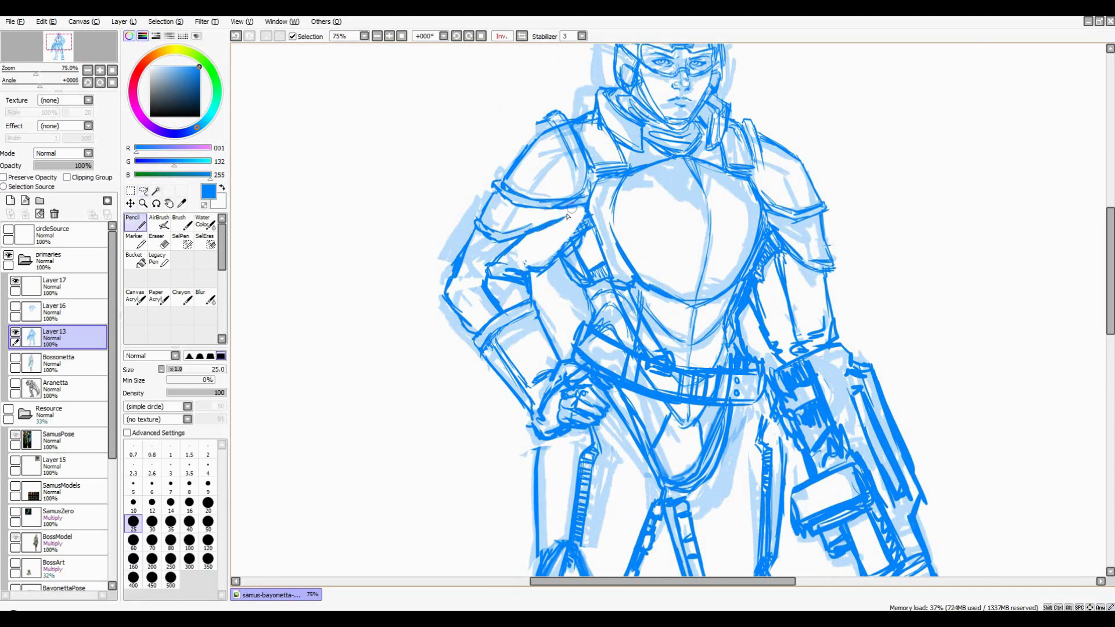
pyautogui.scroll(-1, 632, 215)
pyautogui.scroll(2, 632, 215)
pyautogui.moveTo(645, 268)
pyautogui.mouseDown()
pyautogui.moveTo(661, 298)
pyautogui.moveTo(684, 247)
pyautogui.moveTo(691, 288)
pyautogui.mouseUp()
# Erase the upper-arm lines of the cannon arm and redraw its contour below the shoulder pad
pyautogui.scroll(-2, 661, 299)
pyautogui.scroll(1, 724, 247)
pyautogui.press('l')
pyautogui.press('Delete')
pyautogui.hotkey('ctrl', 'd')
pyautogui.press('n')
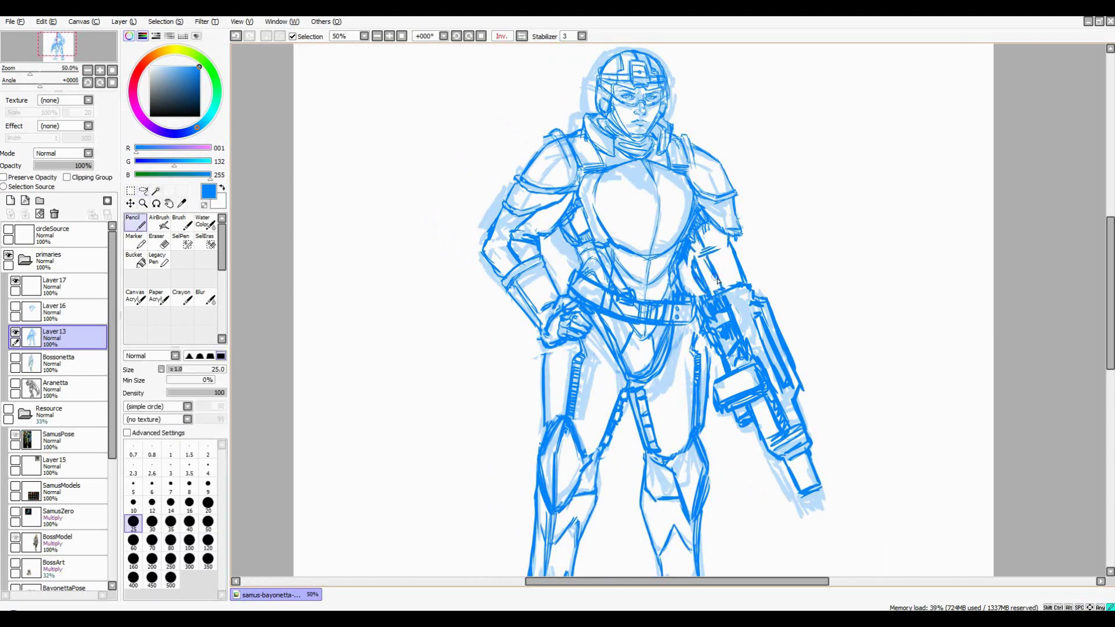
pyautogui.hotkey('ctrl', 'z')
# Delete both old shoulder pads from Layer13 and outline the bare shoulders and upper arms
pyautogui.press('l')
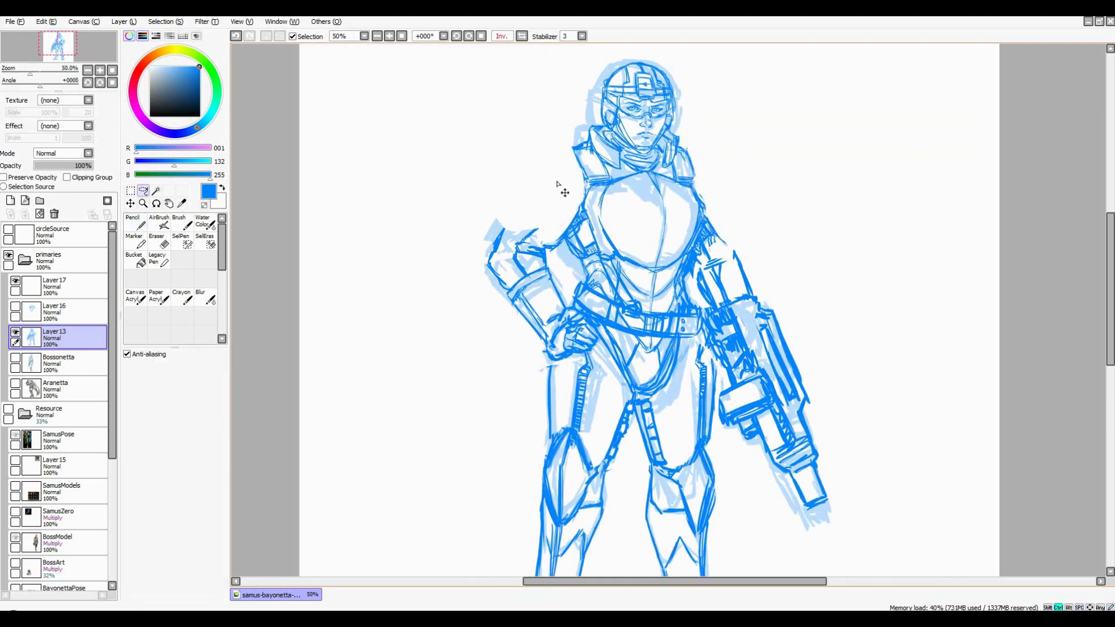
pyautogui.press('n')
pyautogui.moveTo(578, 151); pyautogui.dragTo(542, 164)
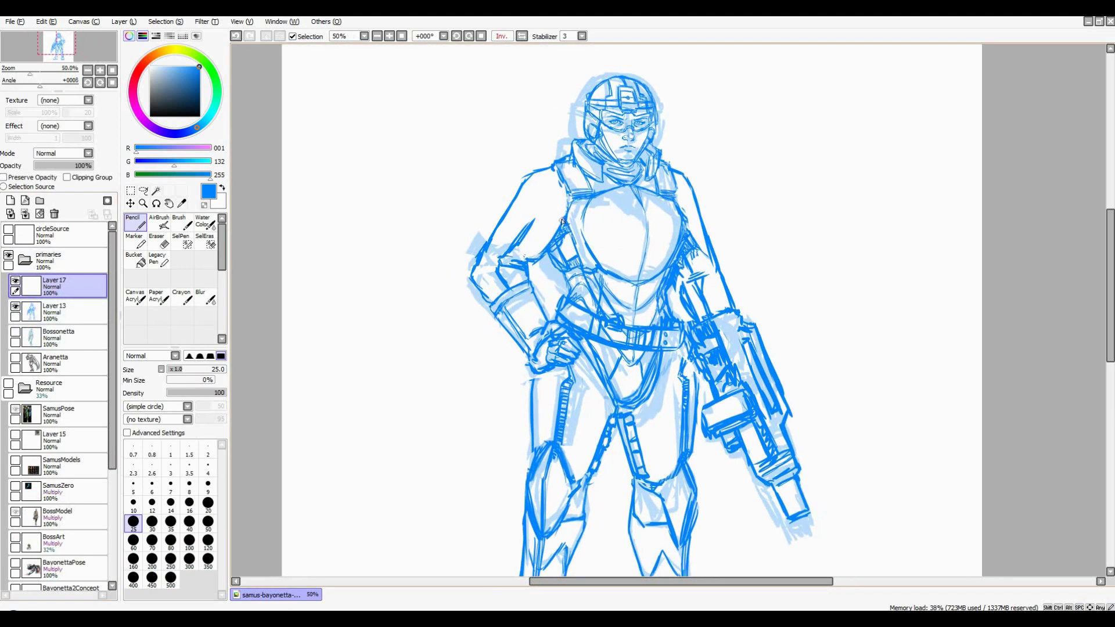
pyautogui.click(8, 383)
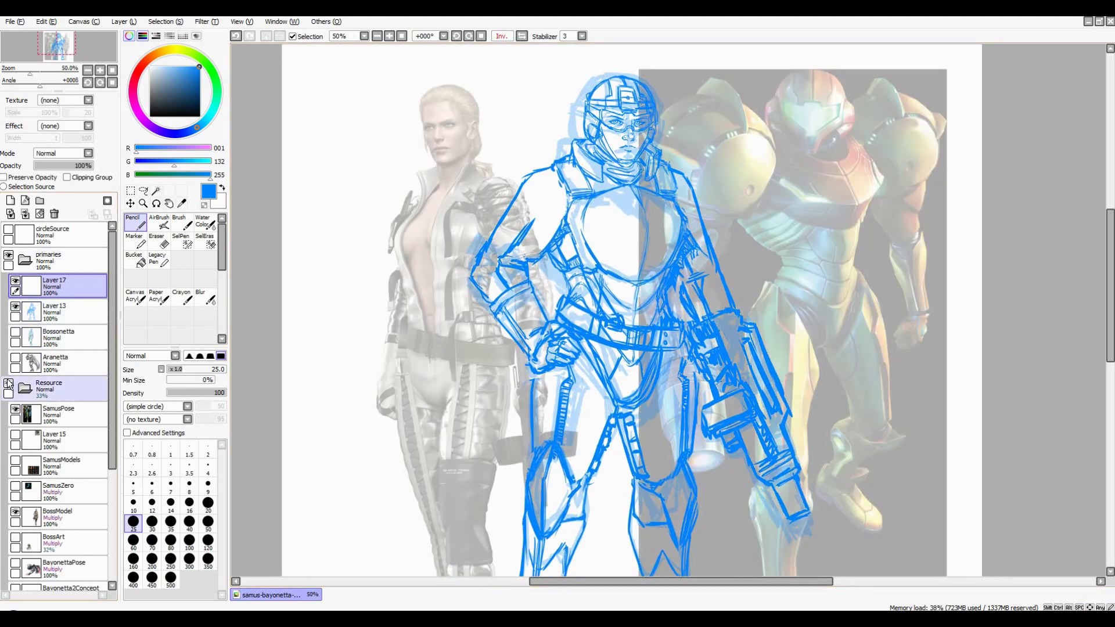
pyautogui.click(8, 383)
pyautogui.moveTo(554, 185)
pyautogui.mouseDown()
pyautogui.moveTo(508, 216)
pyautogui.moveTo(575, 150)
pyautogui.moveTo(577, 229)
pyautogui.moveTo(530, 224)
pyautogui.mouseUp()
pyautogui.hotkey('ctrl', 'z')
pyautogui.hotkey('ctrl', 'z')
pyautogui.hotkey('ctrl', 'z')
pyautogui.hotkey('ctrl', 'z')
# Rough in a round shoulder joint and layered, peaked shoulder pads on Layer17, following the Samus reference
pyautogui.moveTo(578, 166); pyautogui.dragTo(512, 192)
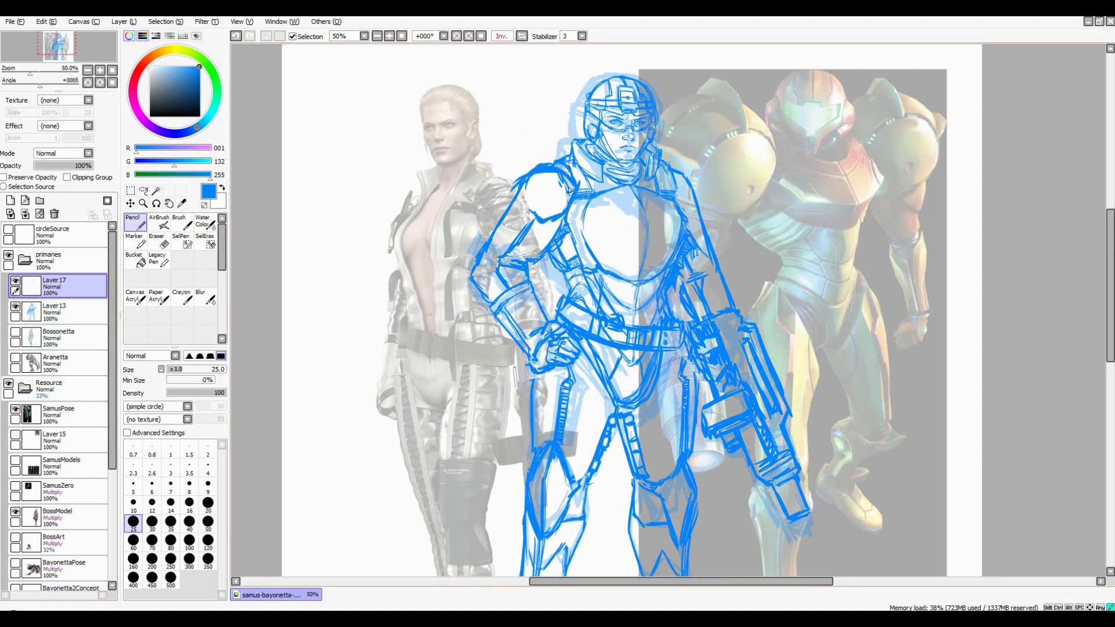
pyautogui.moveTo(520, 154)
pyautogui.mouseDown()
pyautogui.moveTo(492, 203)
pyautogui.moveTo(581, 186)
pyautogui.mouseUp()
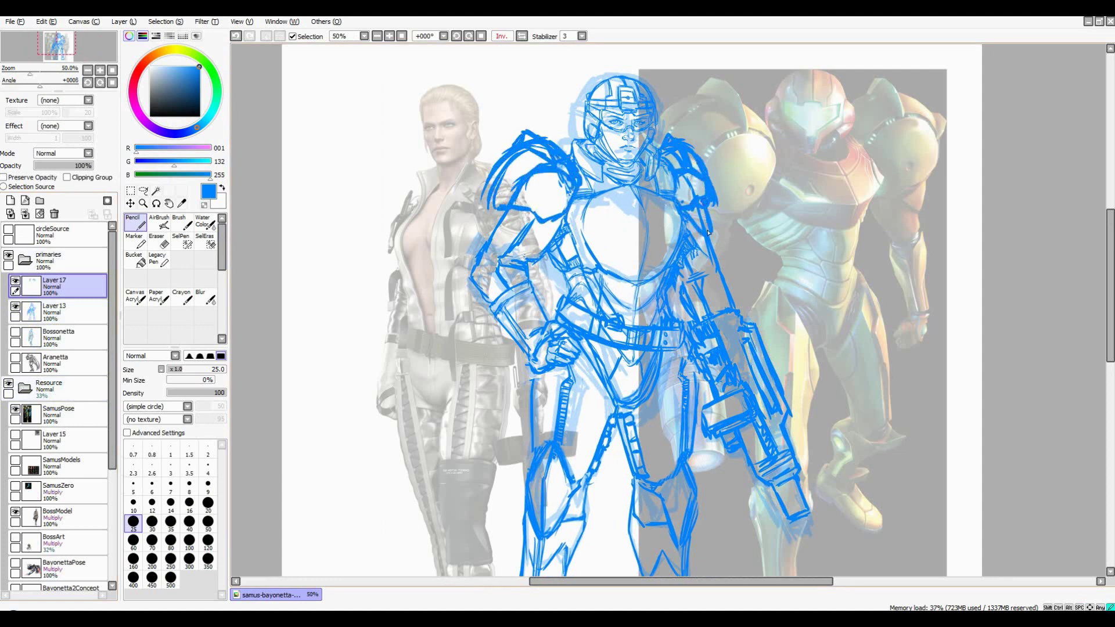
pyautogui.moveTo(493, 210); pyautogui.dragTo(497, 247)
pyautogui.moveTo(537, 214)
pyautogui.mouseDown()
pyautogui.moveTo(507, 237)
pyautogui.moveTo(504, 157)
pyautogui.mouseUp()
pyautogui.moveTo(505, 154); pyautogui.dragTo(542, 191)
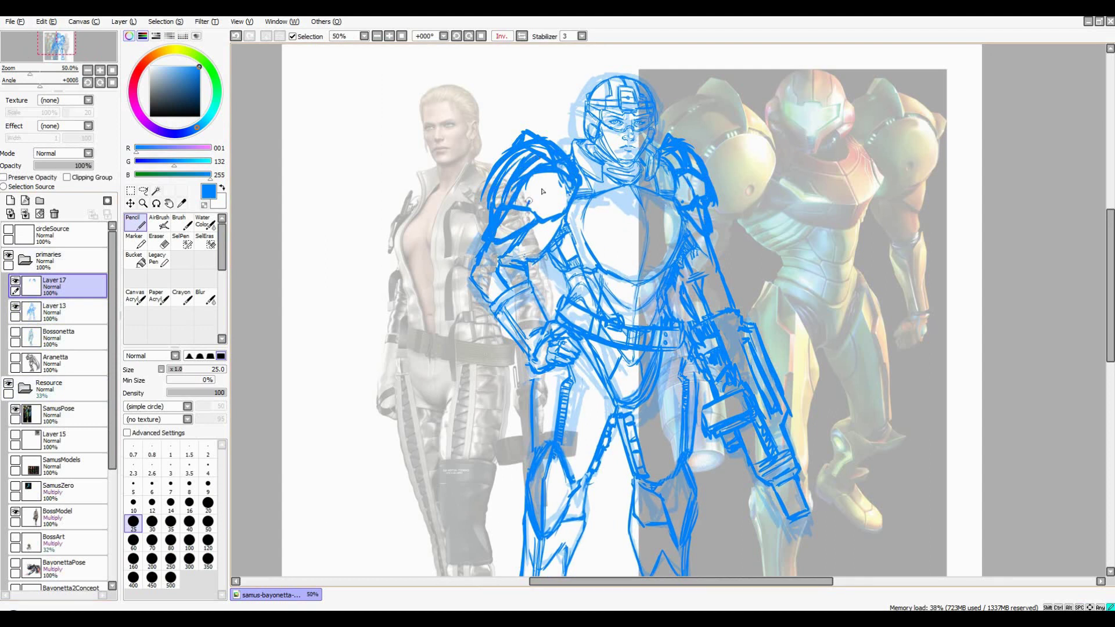
# Fade the rough shoulder-pad layer to 18% opacity and prepare a new layer beneath it with a size 16 pencil
pyautogui.moveTo(88, 166); pyautogui.dragTo(44, 166)
pyautogui.click(10, 200)
pyautogui.scroll(2, 499, 164)
pyautogui.click(189, 503)
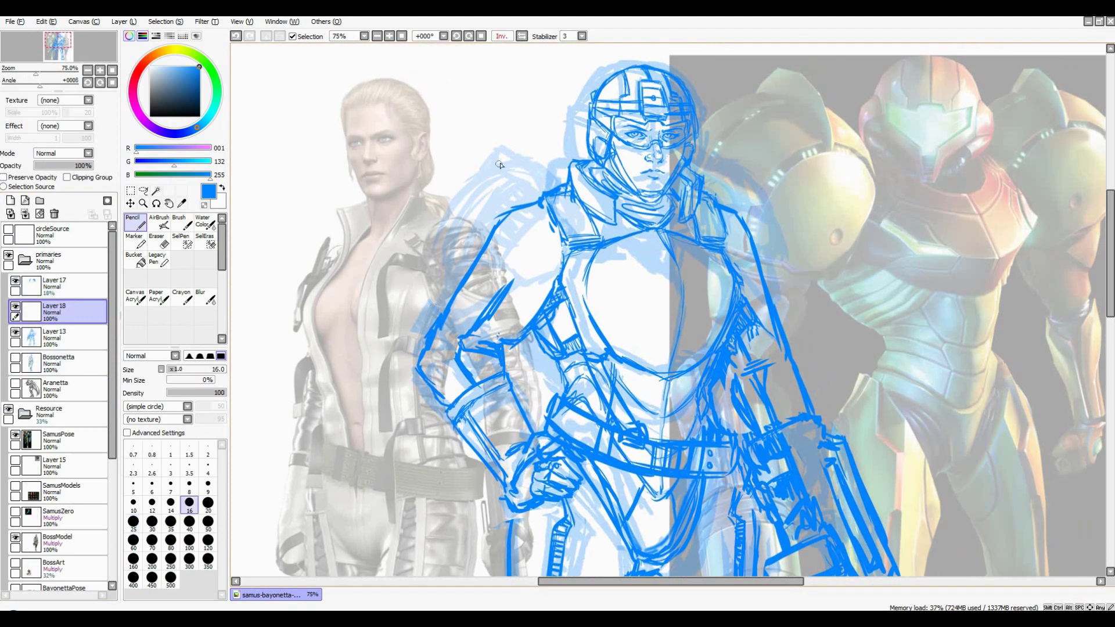
# Draw clean outlines of the peaked shoulder pads on both shoulders, including their inner ridges and lower edges
pyautogui.moveTo(510, 150); pyautogui.dragTo(561, 226)
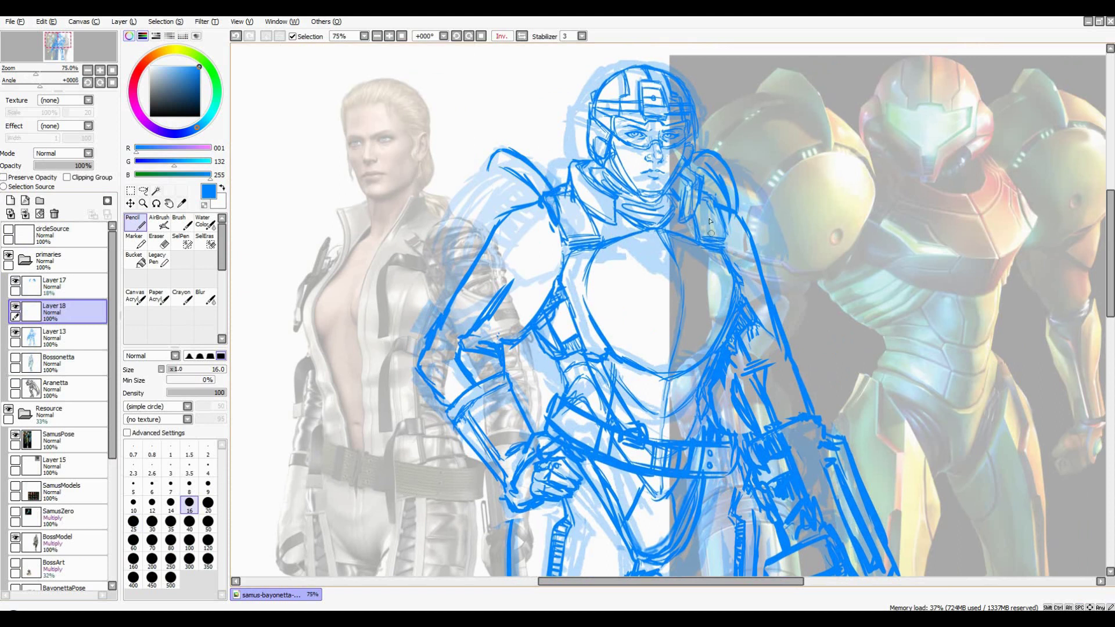
pyautogui.moveTo(488, 172); pyautogui.dragTo(446, 287)
pyautogui.moveTo(733, 171); pyautogui.dragTo(773, 268)
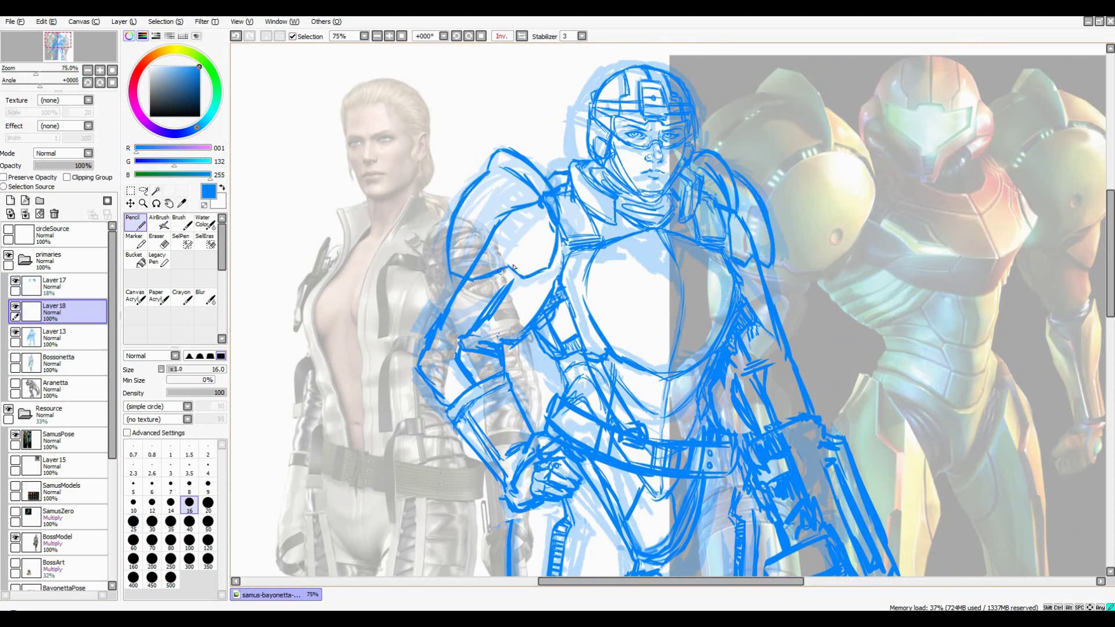
pyautogui.moveTo(513, 267); pyautogui.dragTo(545, 268)
# Free-deform the shoulder pad above the hand-on-hip arm, lowering its upper corners to flatten the peak
pyautogui.press('m')
pyautogui.moveTo(489, 134); pyautogui.dragTo(606, 273)
pyautogui.hotkey('ctrl', 't')
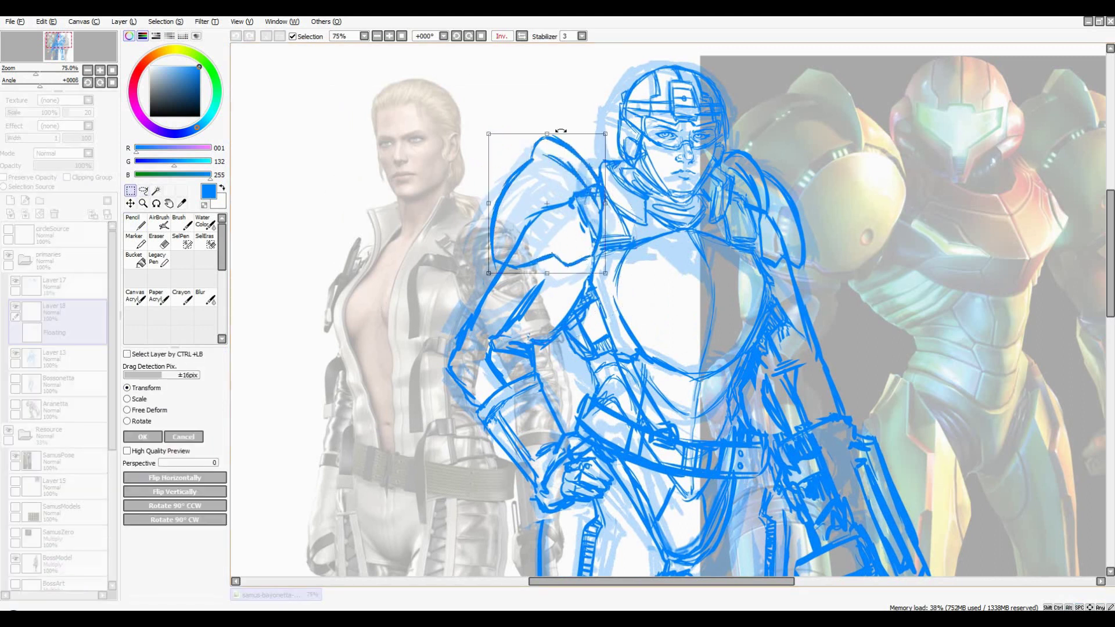
pyautogui.moveTo(606, 134); pyautogui.dragTo(619, 150)
pyautogui.moveTo(606, 273); pyautogui.dragTo(601, 273)
pyautogui.moveTo(489, 134); pyautogui.dragTo(490, 148)
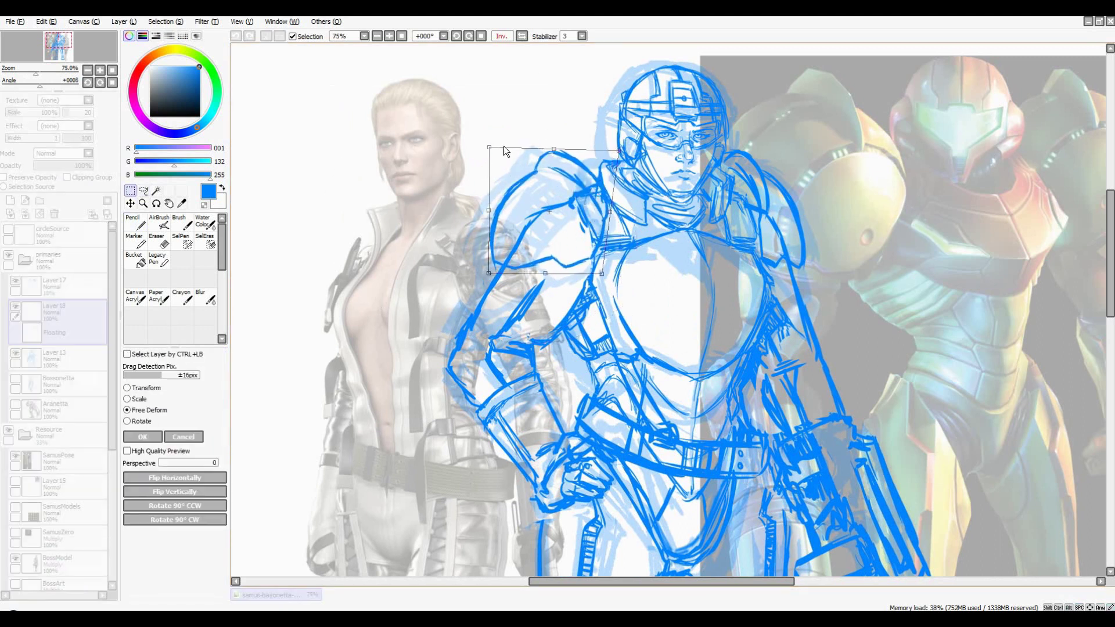
pyautogui.press('Return')
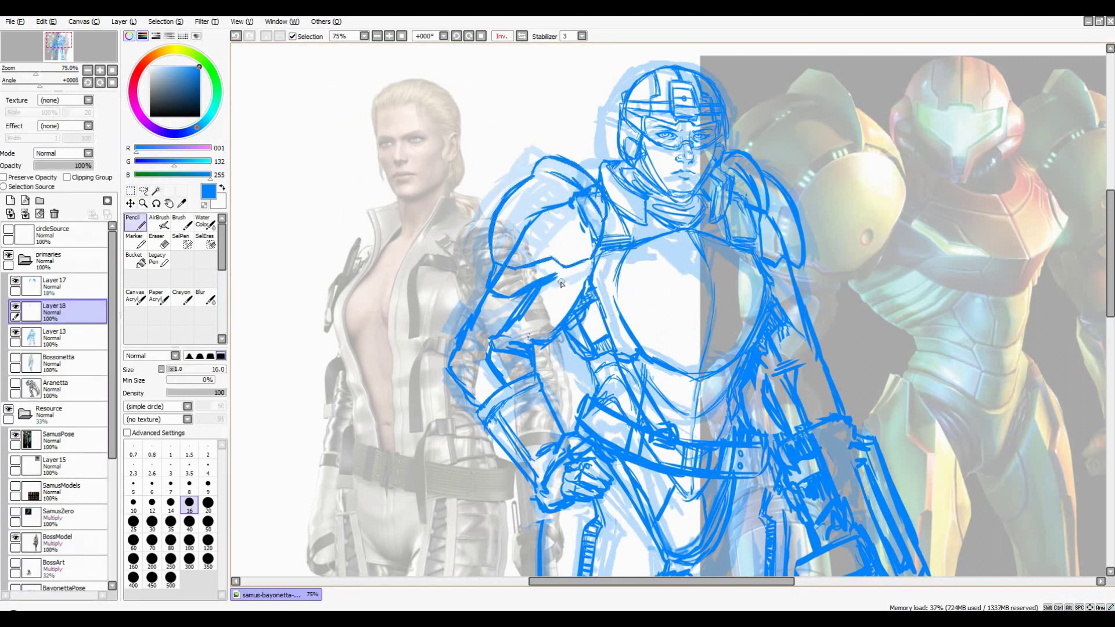
# Add a small round bolt to each shoulder pad and triangular details along the curved outer ridges
pyautogui.scroll(-2, 802, 291)
pyautogui.scroll(2, 803, 290)
pyautogui.moveTo(600, 254); pyautogui.dragTo(600, 255)
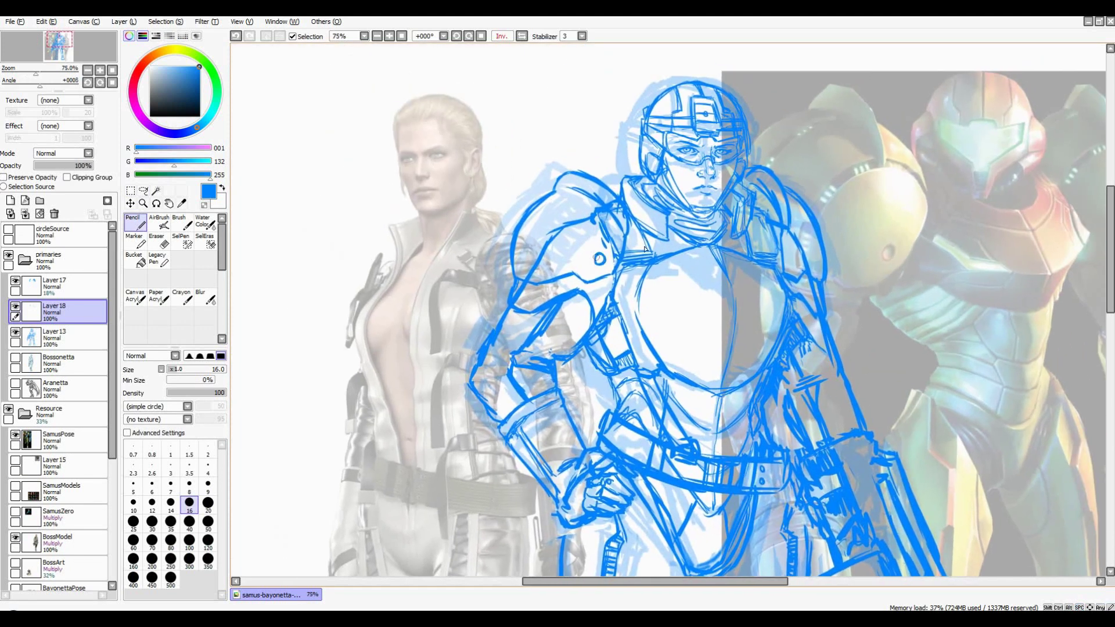
pyautogui.moveTo(791, 259); pyautogui.dragTo(792, 259)
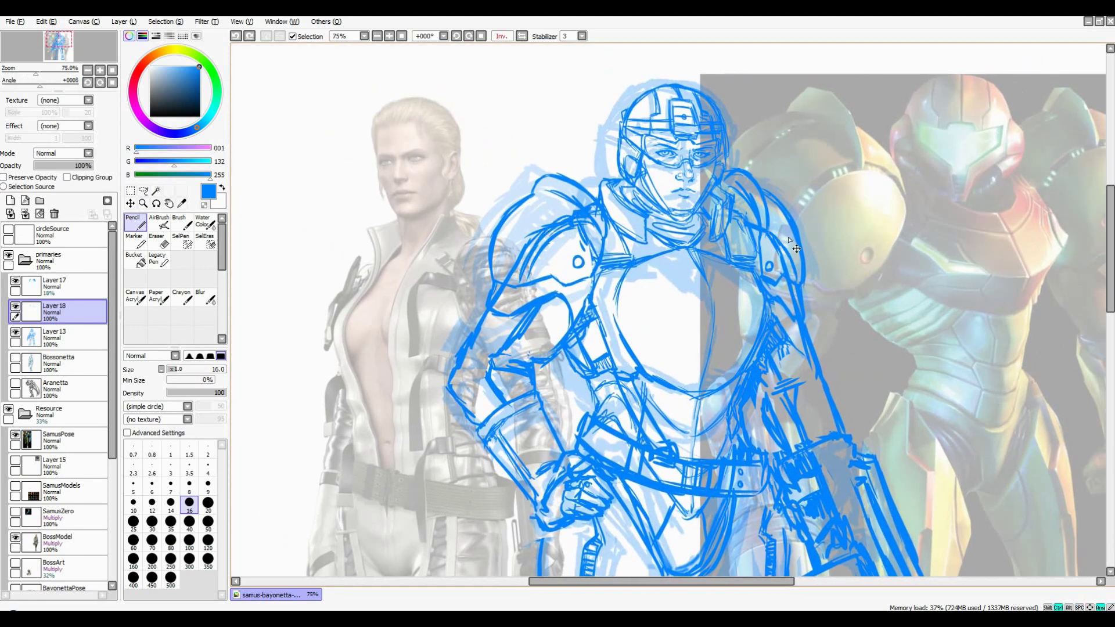
pyautogui.moveTo(541, 250); pyautogui.dragTo(528, 259)
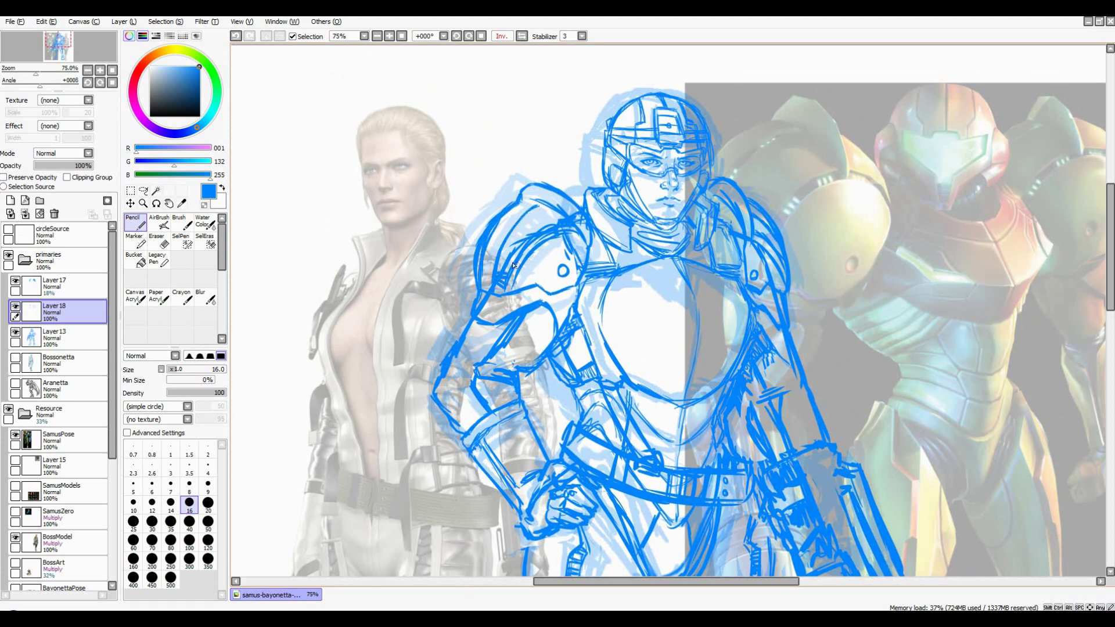
pyautogui.moveTo(768, 233); pyautogui.dragTo(795, 226)
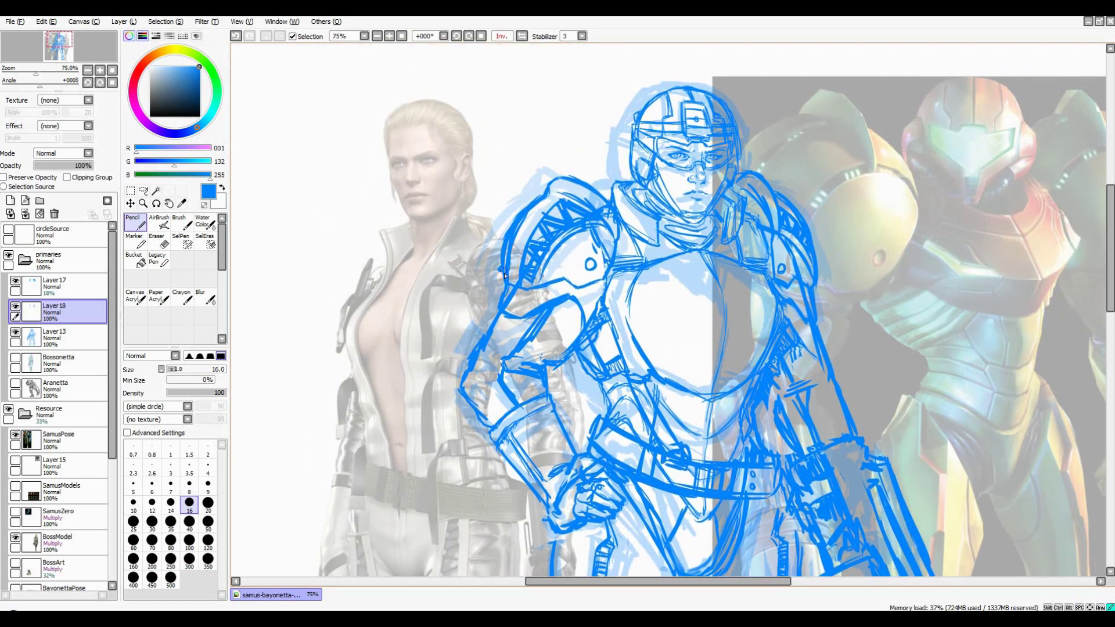
# Hide the Resource references and consolidate the shoulder-pad layers Layer17 and Layer18 into Layer13
pyautogui.scroll(-2, 726, 221)
pyautogui.scroll(1, 695, 198)
pyautogui.moveTo(695, 198); pyautogui.dragTo(693, 190)
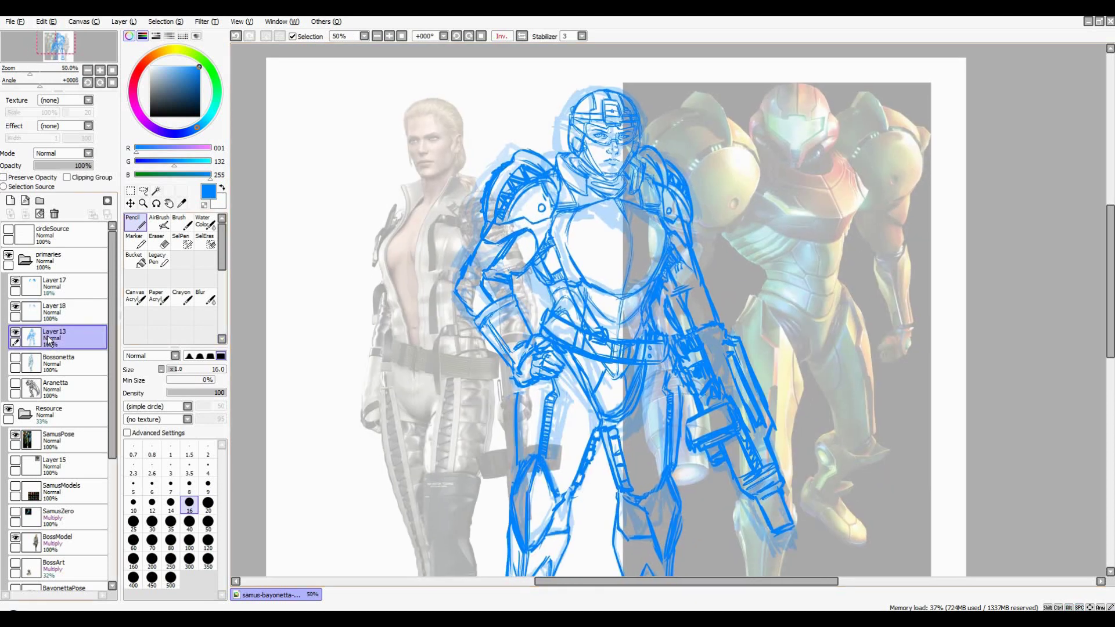
pyautogui.hotkey('ctrl', 'Down')
pyautogui.press('l')
pyautogui.scroll(-2, 755, 203)
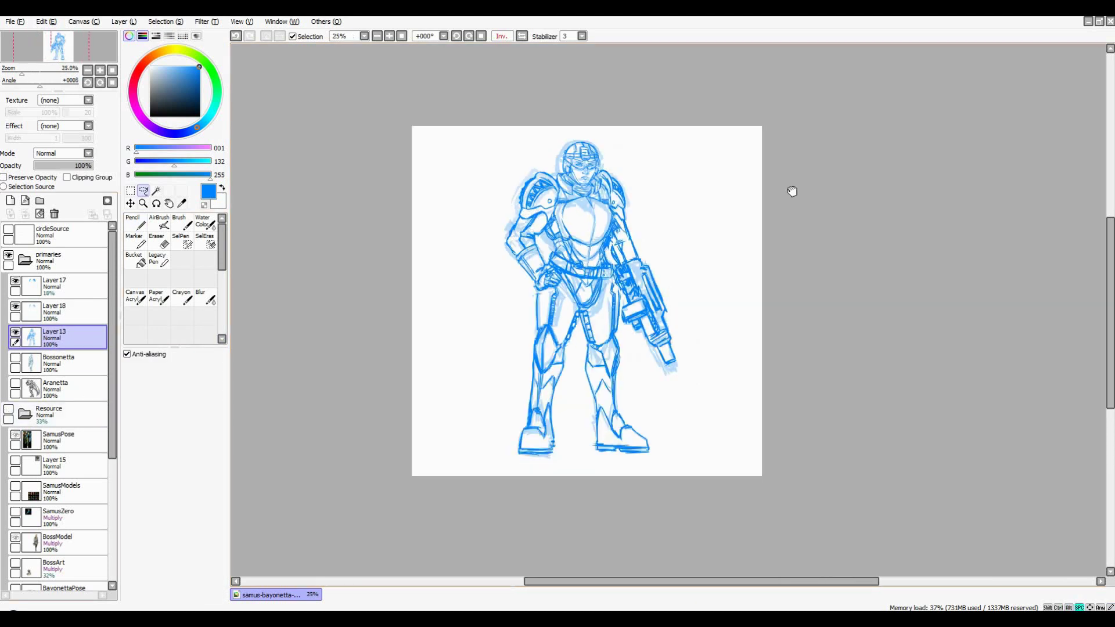
pyautogui.scroll(1, 791, 192)
pyautogui.press('n')
pyautogui.hotkey('ctrl', 'Up')
pyautogui.hotkey('ctrl', 'Up')
pyautogui.press('Delete')
pyautogui.press('Delete')
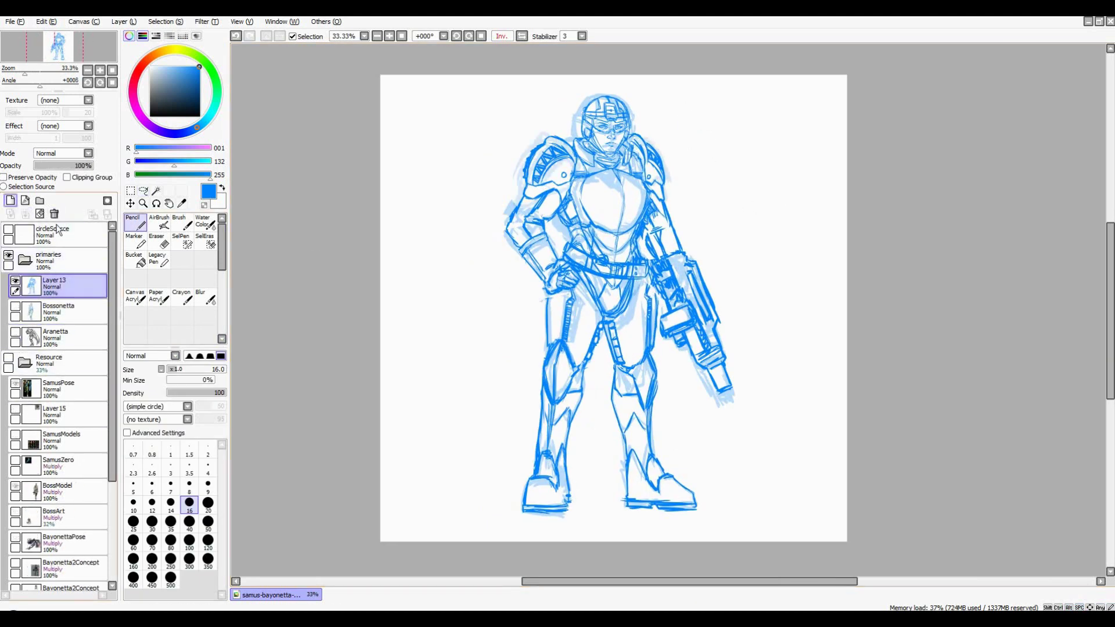
# Handwrite the note "Lookin' foot-ball'y" beside the figure and remove it
pyautogui.moveTo(698, 152); pyautogui.dragTo(690, 187)
pyautogui.moveTo(704, 176); pyautogui.dragTo(721, 178)
pyautogui.moveTo(726, 166); pyautogui.dragTo(725, 186)
pyautogui.moveTo(736, 176); pyautogui.dragTo(744, 174)
pyautogui.moveTo(750, 149); pyautogui.dragTo(758, 167)
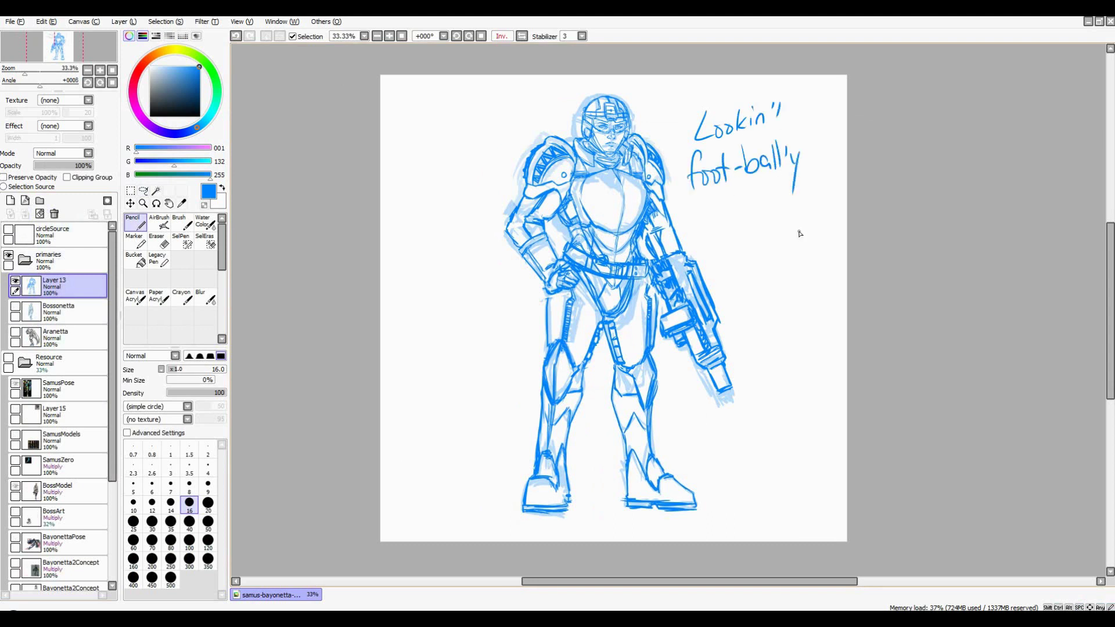
pyautogui.moveTo(800, 233); pyautogui.dragTo(848, 81)
pyautogui.press('Delete')
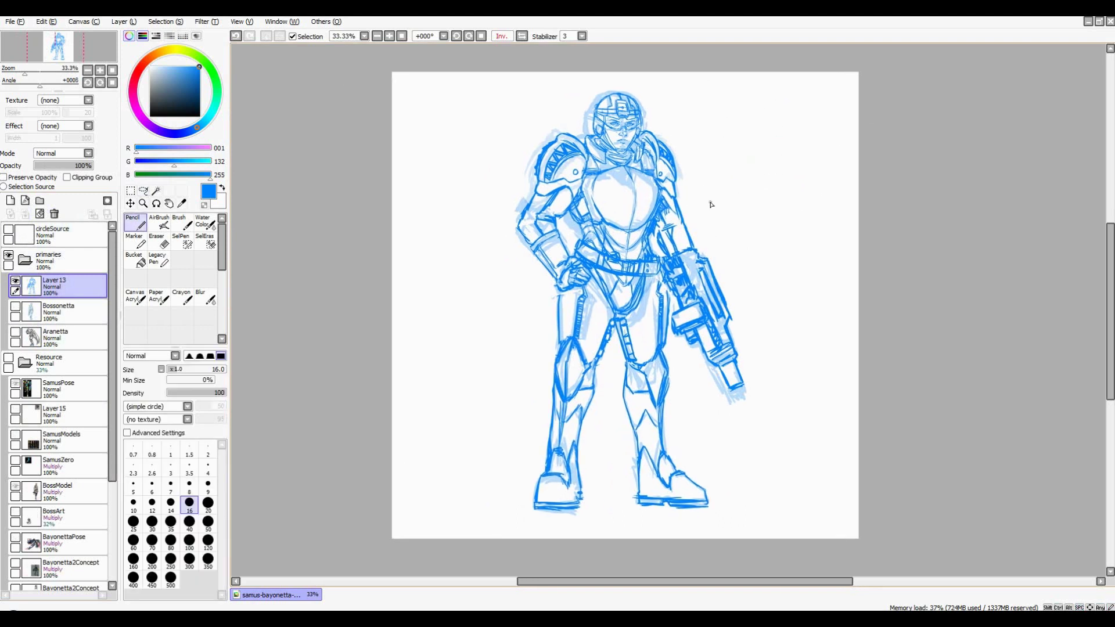
# Clear the sketchy lines between neck and shoulder pads and redraw the straps on both sides of the chest
pyautogui.scroll(3, 711, 204)
pyautogui.press('l')
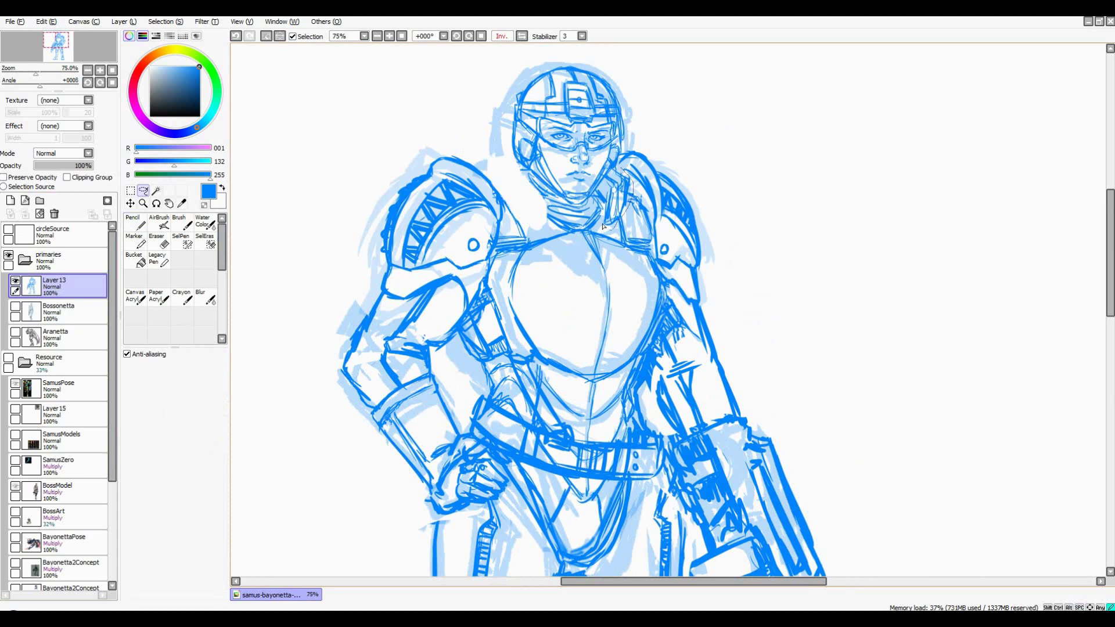
pyautogui.hotkey('ctrl', 'd')
pyautogui.press('n')
pyautogui.moveTo(499, 241); pyautogui.dragTo(530, 228)
pyautogui.moveTo(604, 189); pyautogui.dragTo(616, 242)
pyautogui.moveTo(628, 199); pyautogui.dragTo(633, 218)
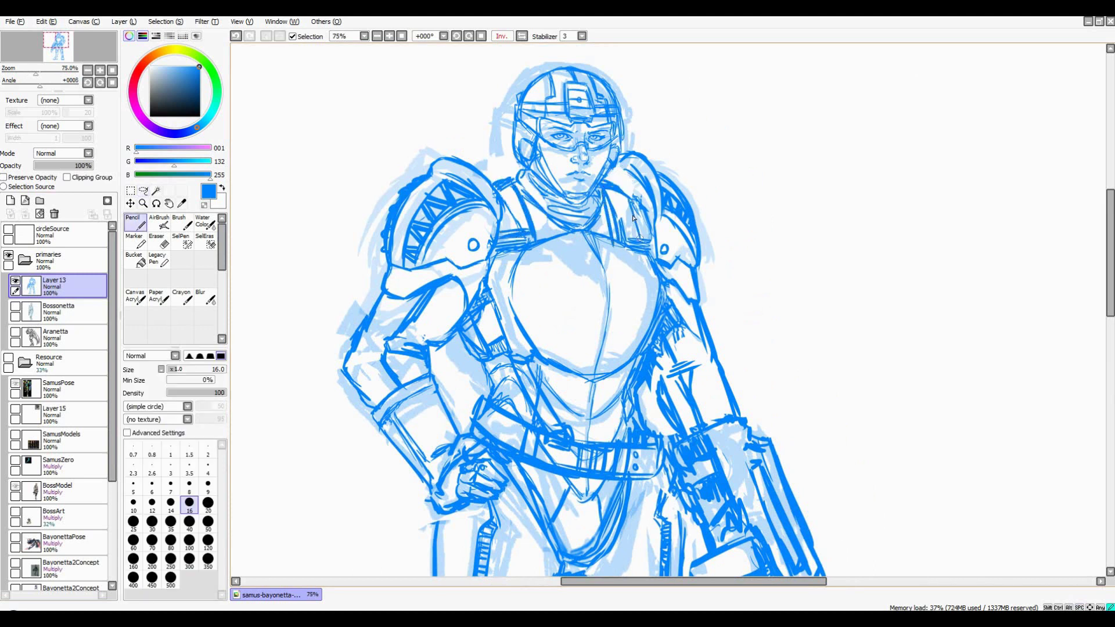
# Show the Resource references and replace the scarf and straps around the neck with a simple open collar
pyautogui.scroll(-3, 641, 227)
pyautogui.press('l')
pyautogui.click(8, 358)
pyautogui.scroll(3, 568, 208)
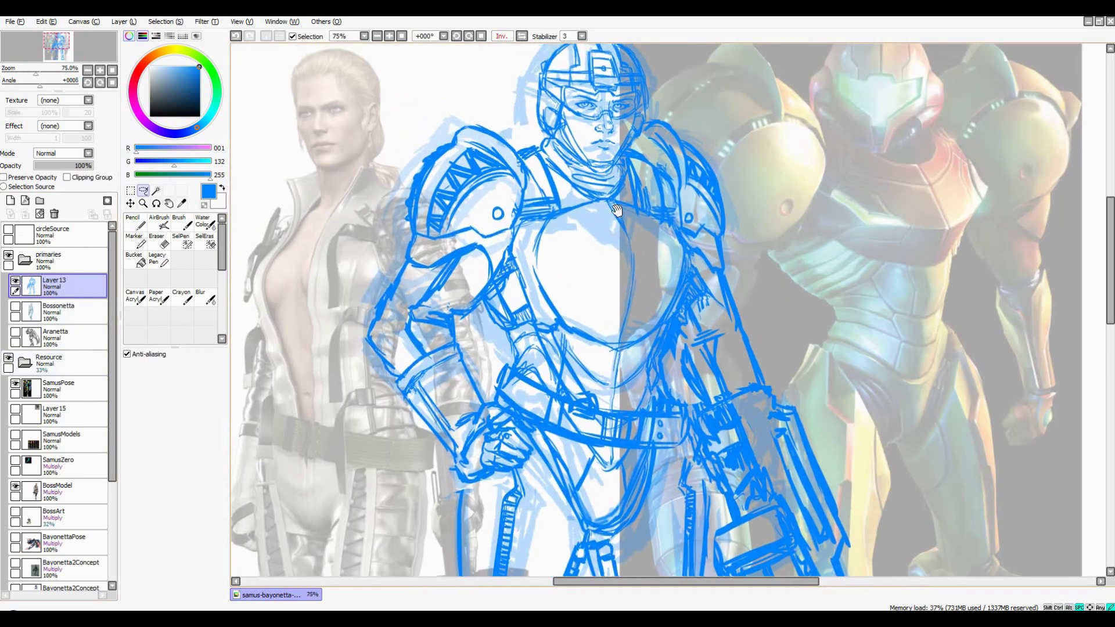
pyautogui.press('n')
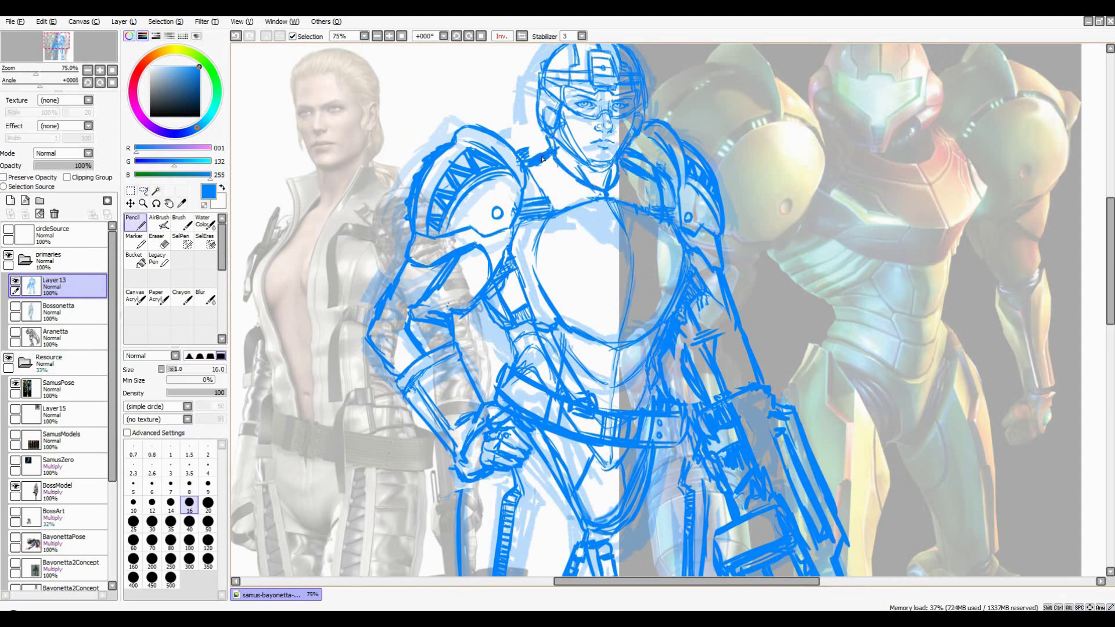
pyautogui.scroll(-3, 641, 200)
pyautogui.scroll(3, 671, 200)
# Erase the triangular ridge details from both shoulder pads, leaving plain rounded shells with their bolts
pyautogui.press('l')
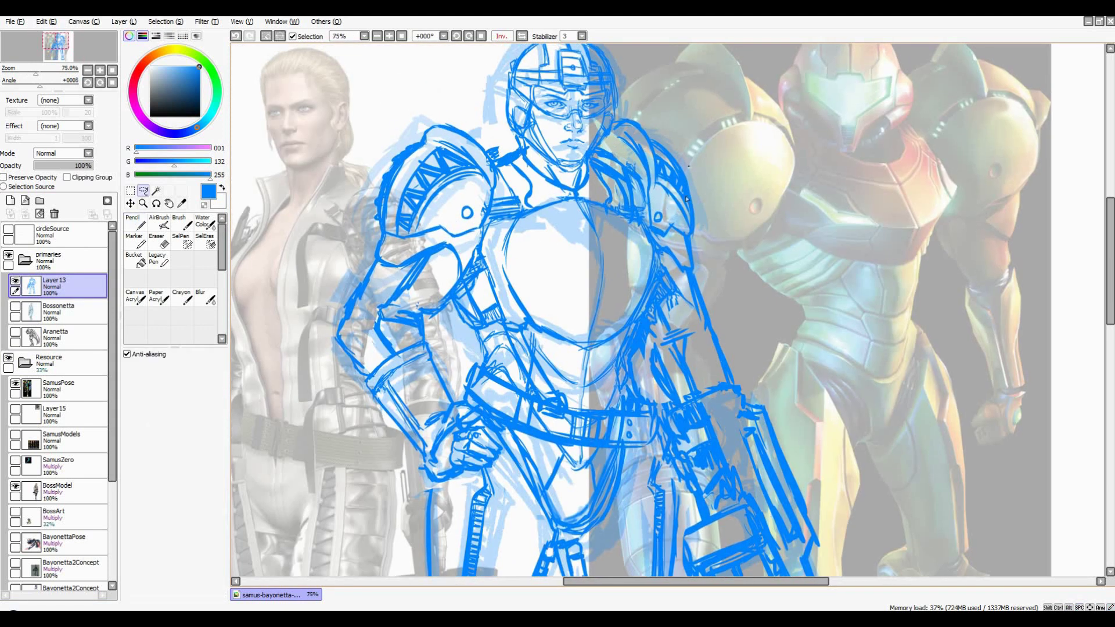
pyautogui.scroll(2, 523, 157)
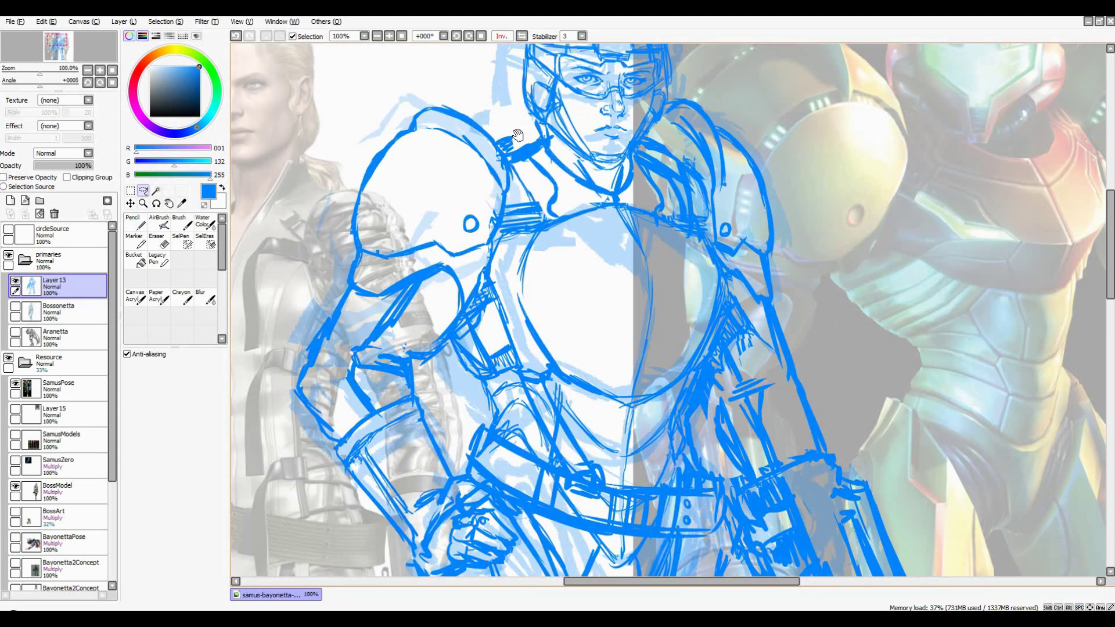
pyautogui.scroll(-4, 580, 163)
pyautogui.press('n')
pyautogui.scroll(1, 619, 161)
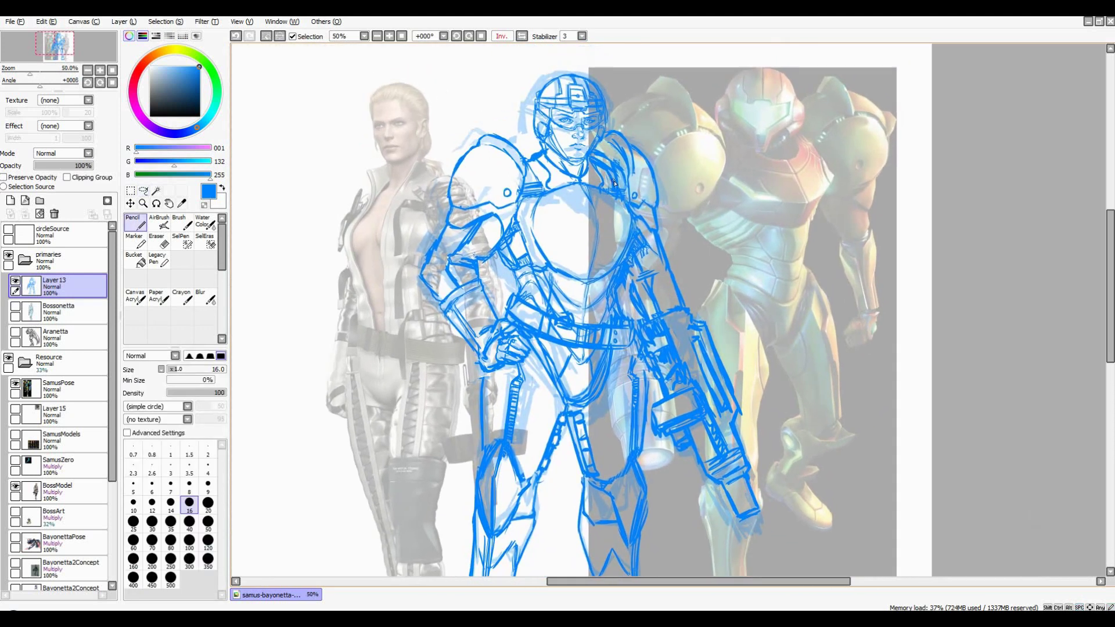
# Try short panel lines on the chest plate and undo them
pyautogui.scroll(-2, 604, 174)
pyautogui.scroll(2, 600, 165)
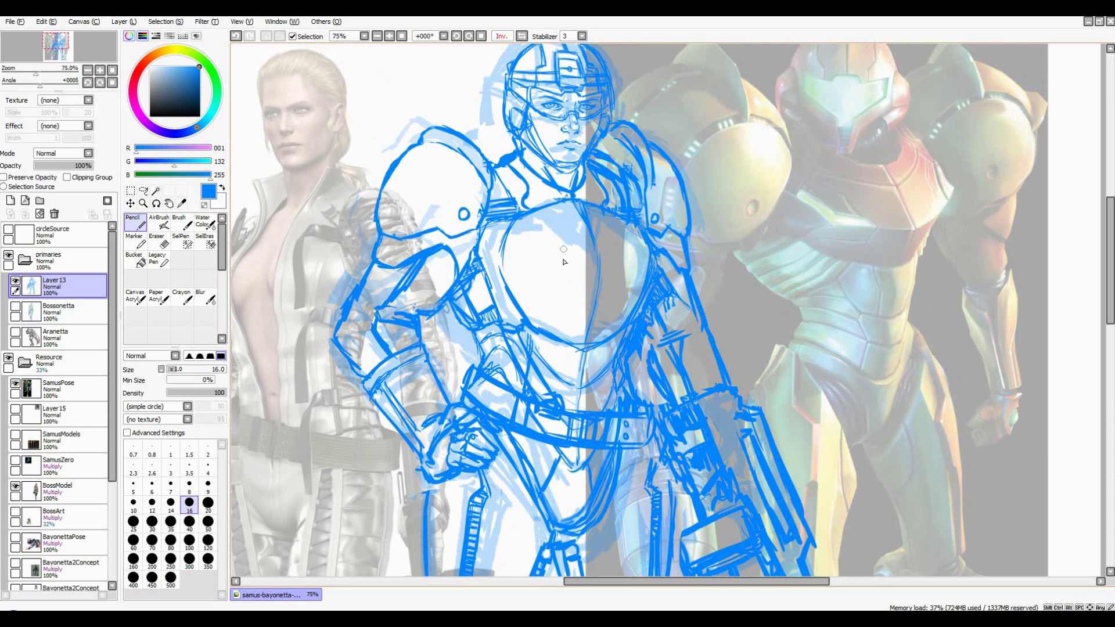
pyautogui.scroll(-2, 625, 272)
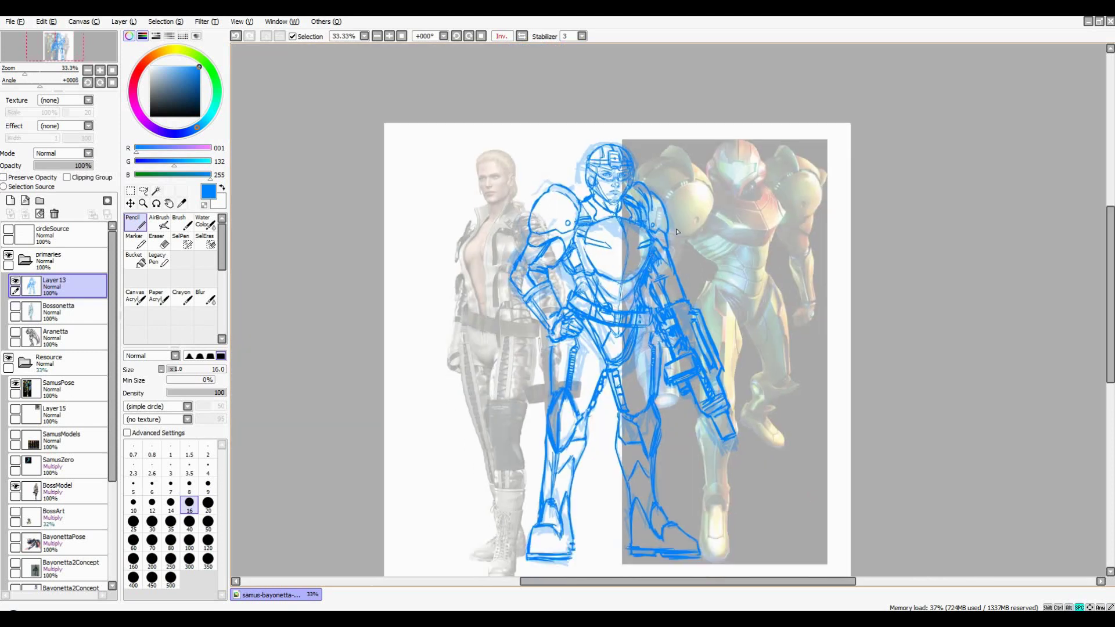
pyautogui.scroll(2, 613, 297)
pyautogui.hotkey('ctrl', 'z')
pyautogui.hotkey('ctrl', 'z')
pyautogui.hotkey('ctrl', 'z')
pyautogui.hotkey('ctrl', 'z')
pyautogui.hotkey('ctrl', 'z')
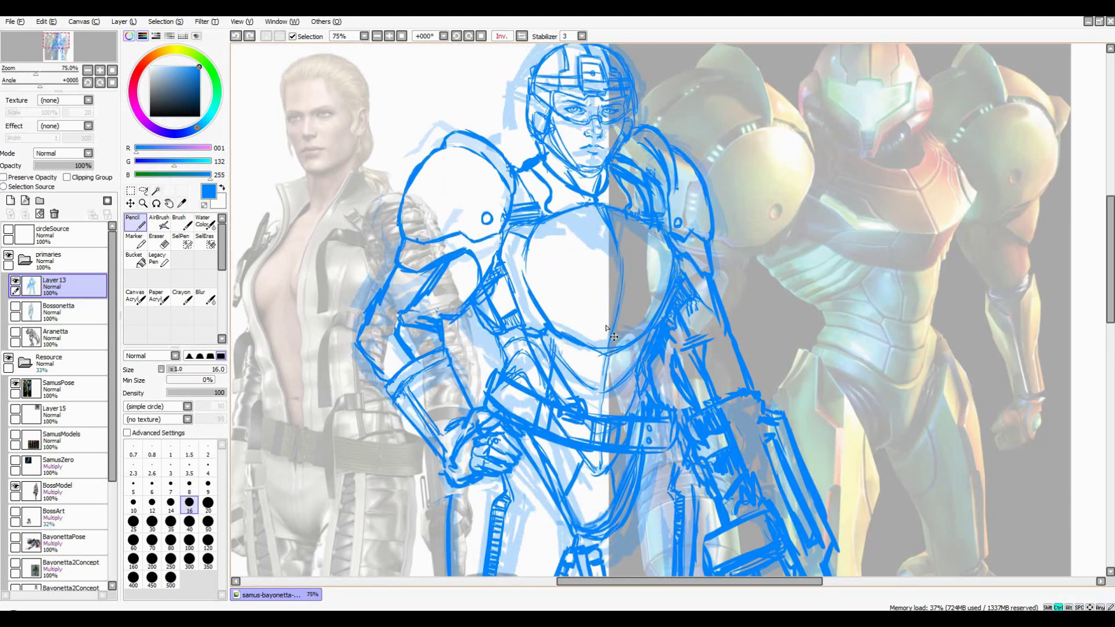
# Redraw the chest plate with an angular upper edge, a band beneath the collar and faceted V-shaped panel lines
pyautogui.moveTo(545, 218); pyautogui.dragTo(613, 203)
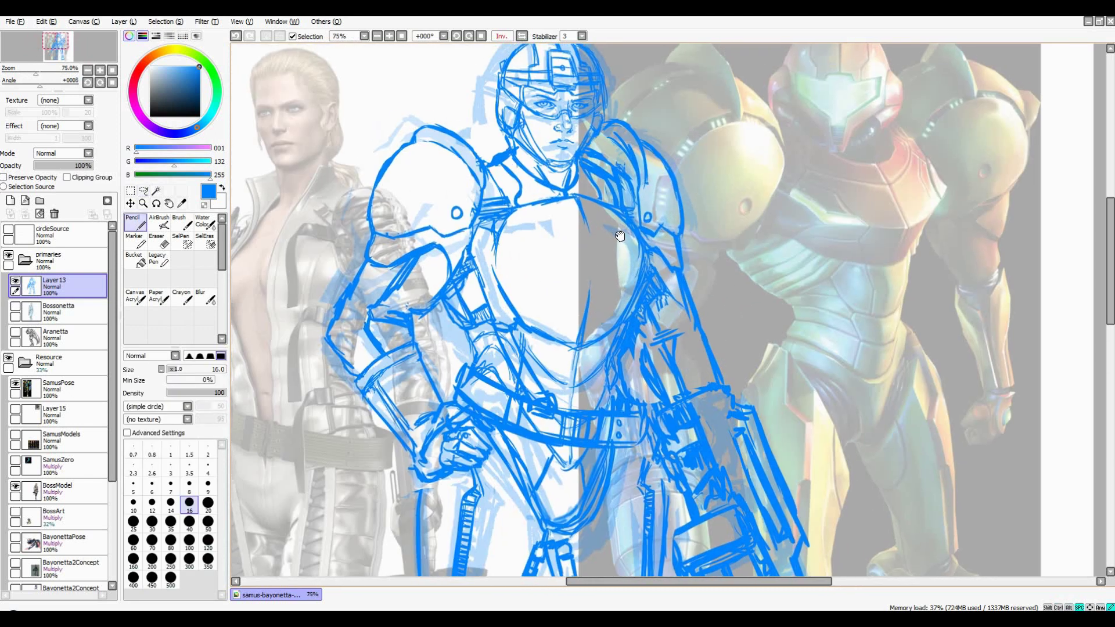
pyautogui.moveTo(608, 353)
pyautogui.mouseDown()
pyautogui.moveTo(570, 228)
pyautogui.moveTo(613, 209)
pyautogui.mouseUp()
pyautogui.hotkey('ctrl', 'z')
pyautogui.scroll(-2, 548, 221)
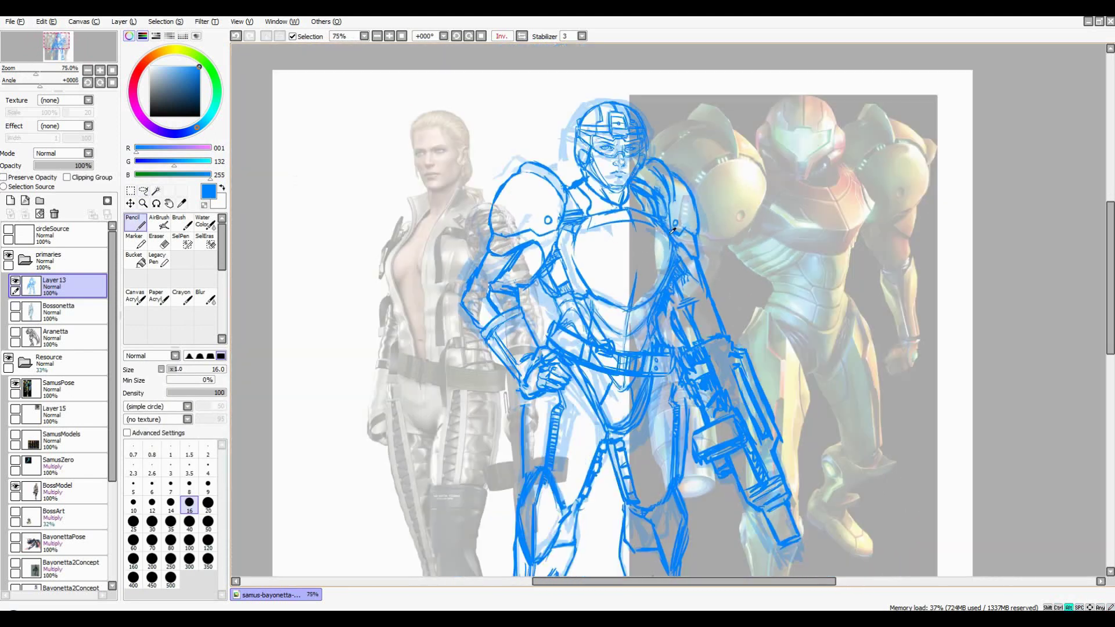
pyautogui.scroll(2, 547, 210)
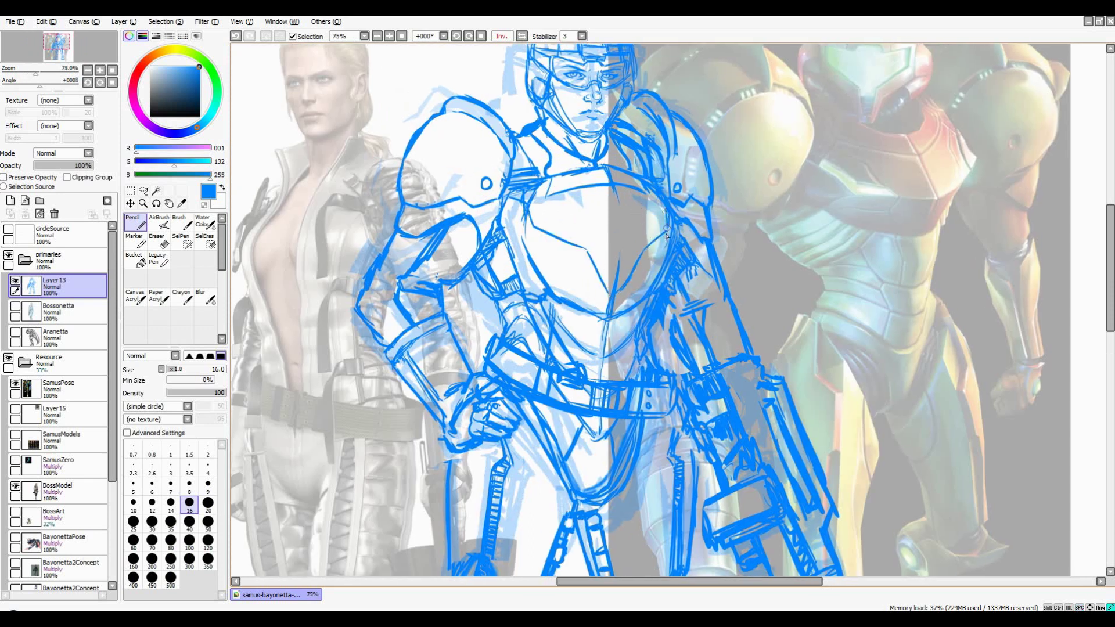
pyautogui.scroll(-2, 667, 235)
pyautogui.scroll(2, 611, 257)
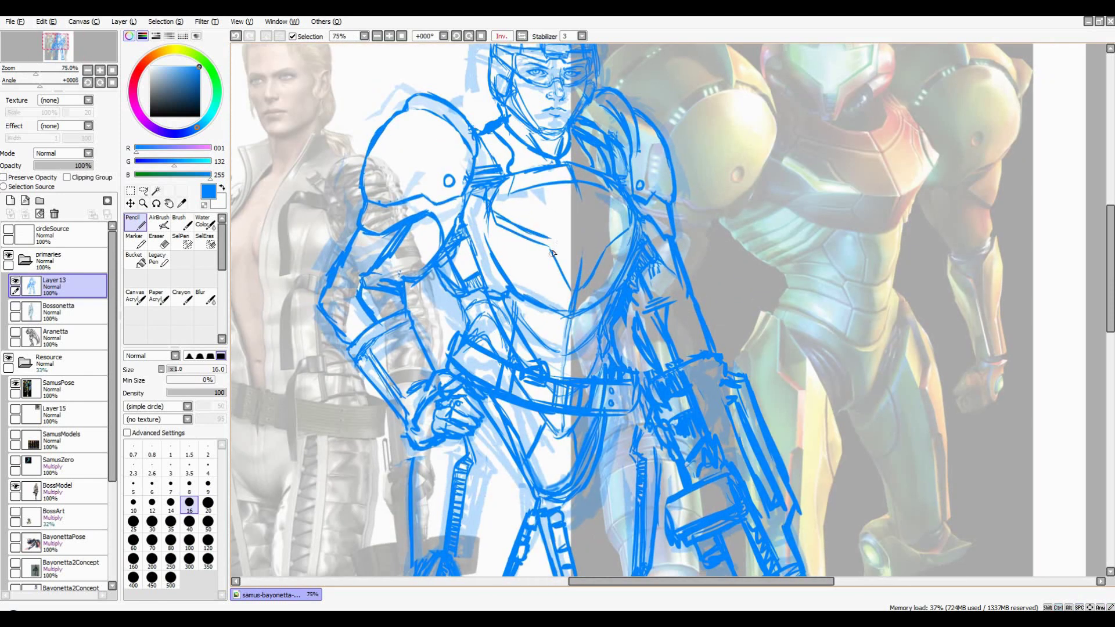
# Erase the upper outlines of both shoulder pads and handwrite the note "God her pauldrons are HUGE" beside the figure
pyautogui.scroll(-3, 581, 239)
pyautogui.scroll(2, 628, 213)
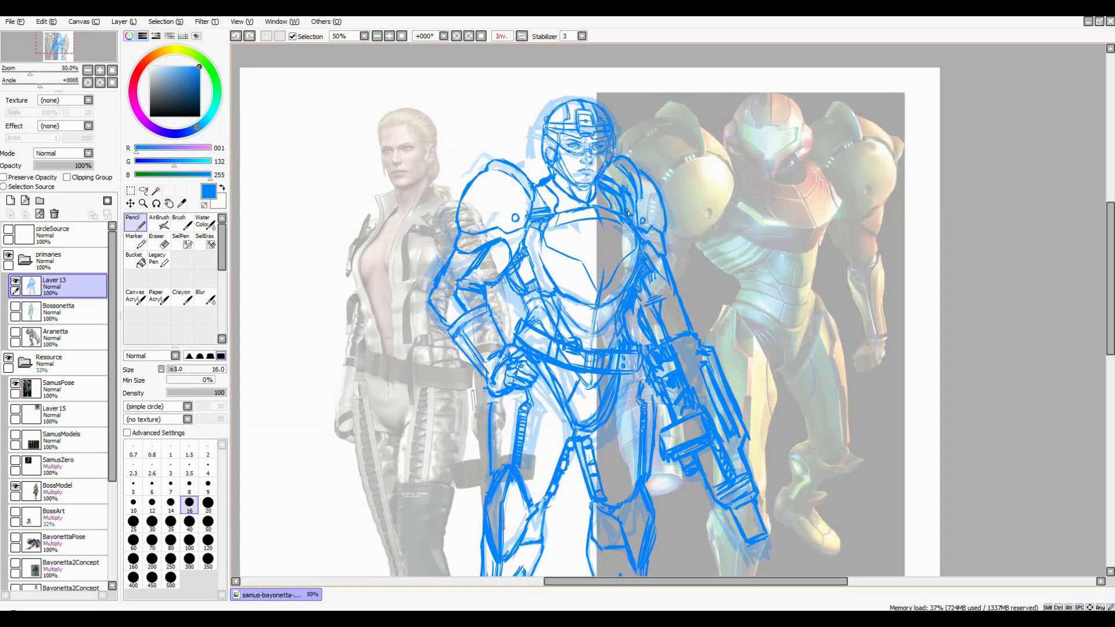
pyautogui.scroll(1, 627, 213)
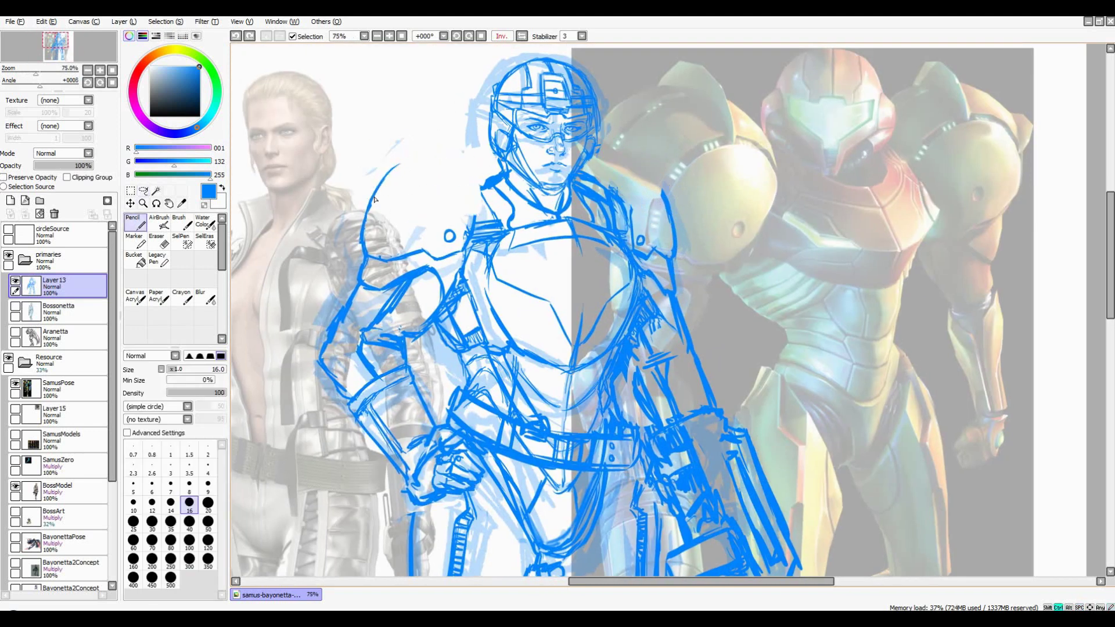
pyautogui.scroll(-2, 607, 221)
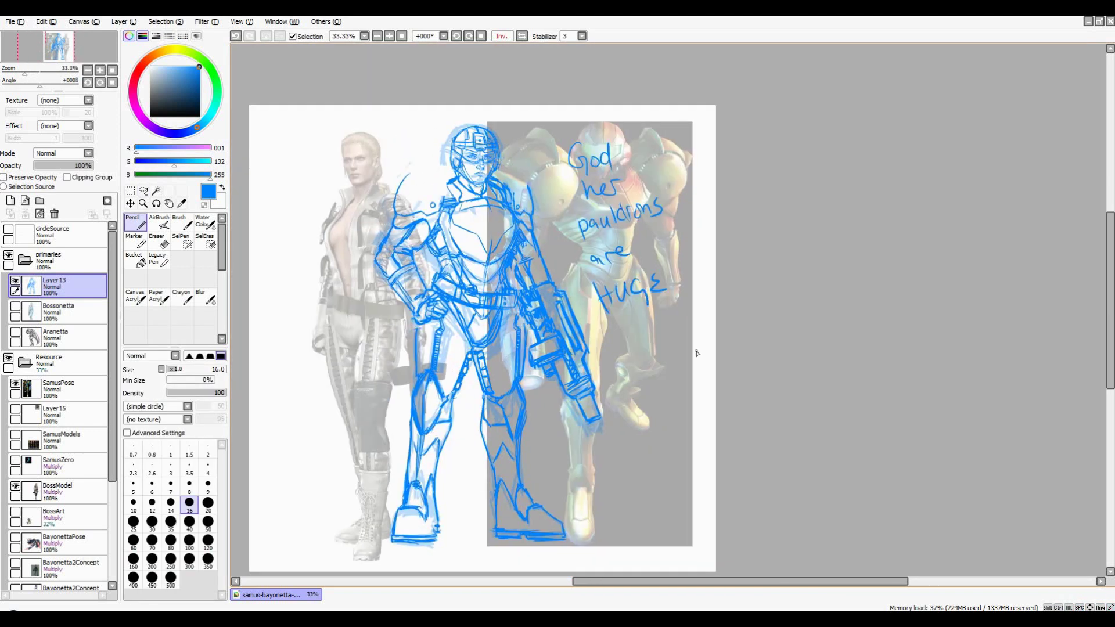
# Remove the handwritten note and redraw both shoulder pads as large round domes with new lower edges, following the Samus reference
pyautogui.scroll(2, 386, 160)
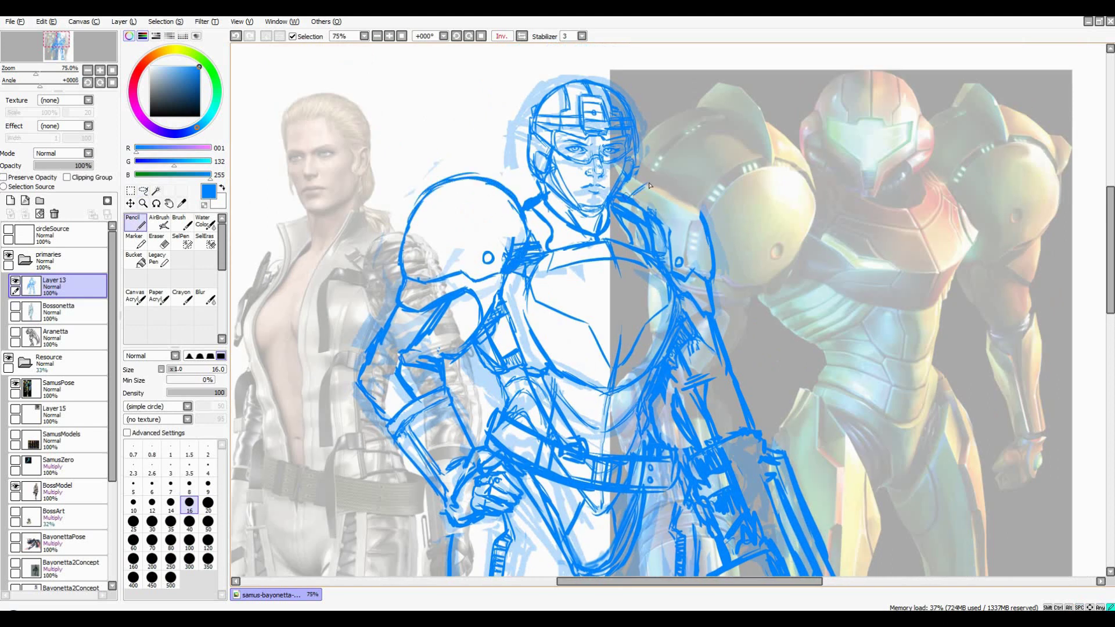
pyautogui.scroll(-2, 649, 185)
pyautogui.scroll(2, 592, 180)
pyautogui.moveTo(557, 177)
pyautogui.mouseDown()
pyautogui.moveTo(613, 185)
pyautogui.moveTo(645, 274)
pyautogui.mouseUp()
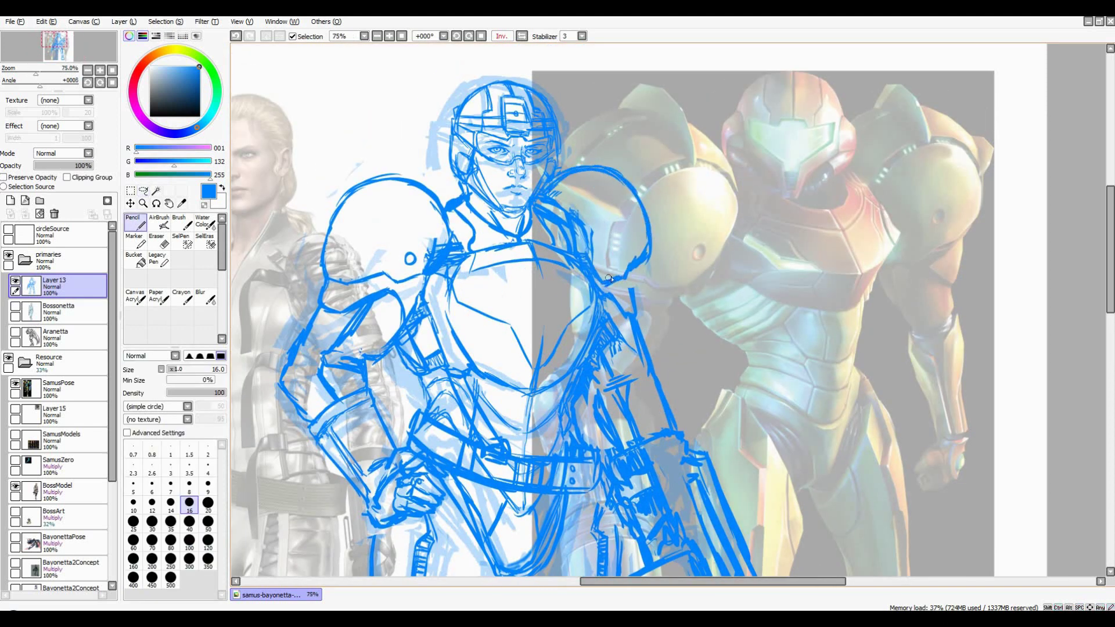
pyautogui.moveTo(419, 176); pyautogui.dragTo(557, 165)
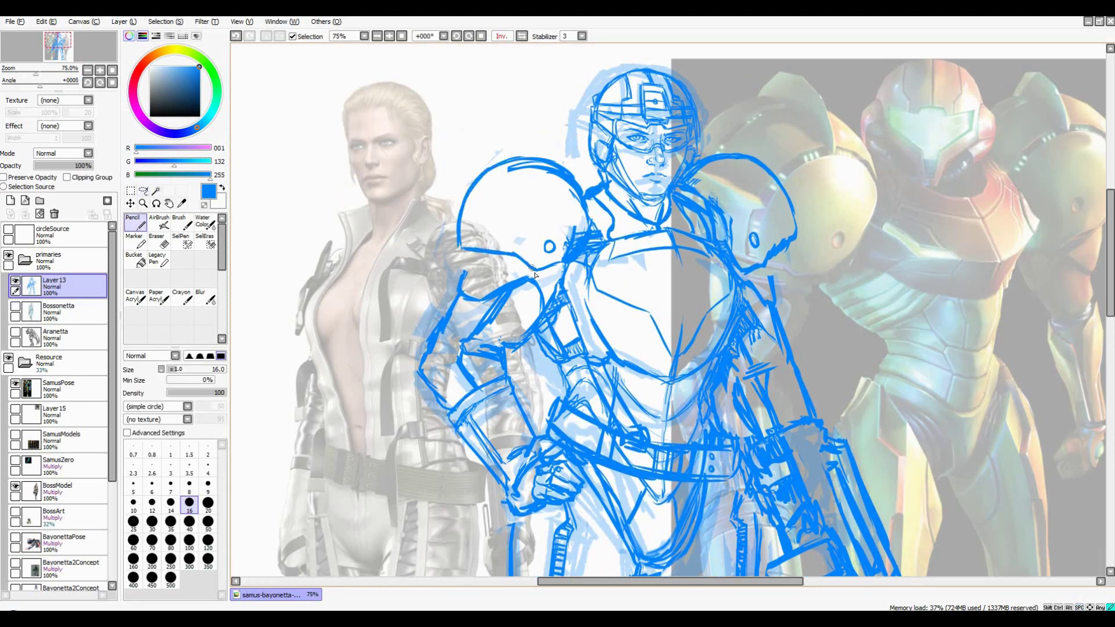
pyautogui.scroll(-2, 741, 263)
pyautogui.scroll(2, 478, 158)
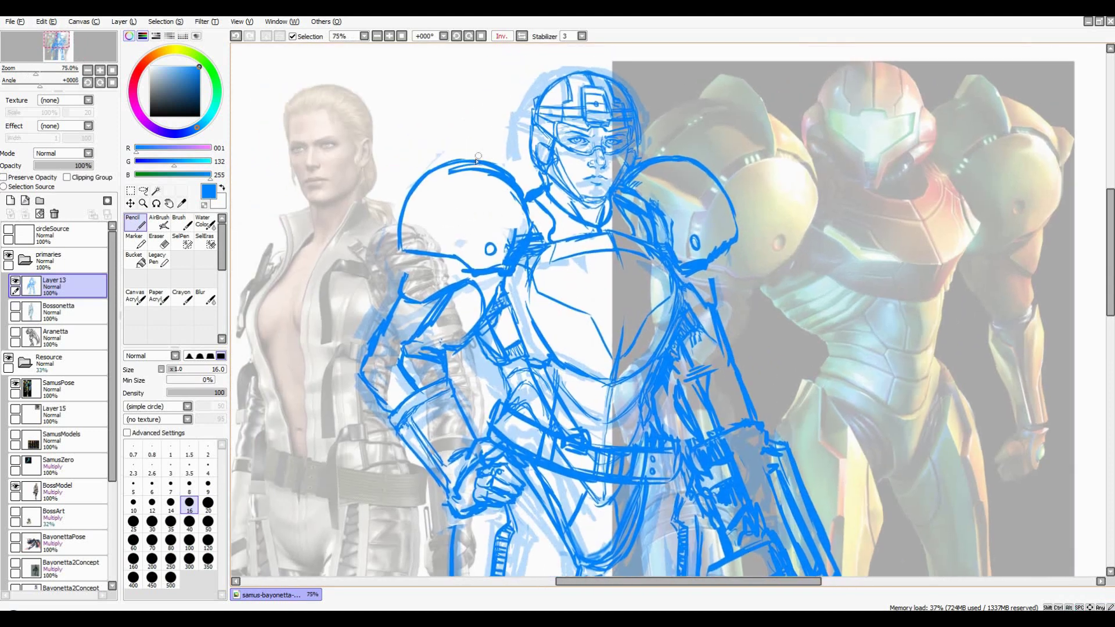
pyautogui.scroll(1, 688, 200)
pyautogui.scroll(-1, 460, 208)
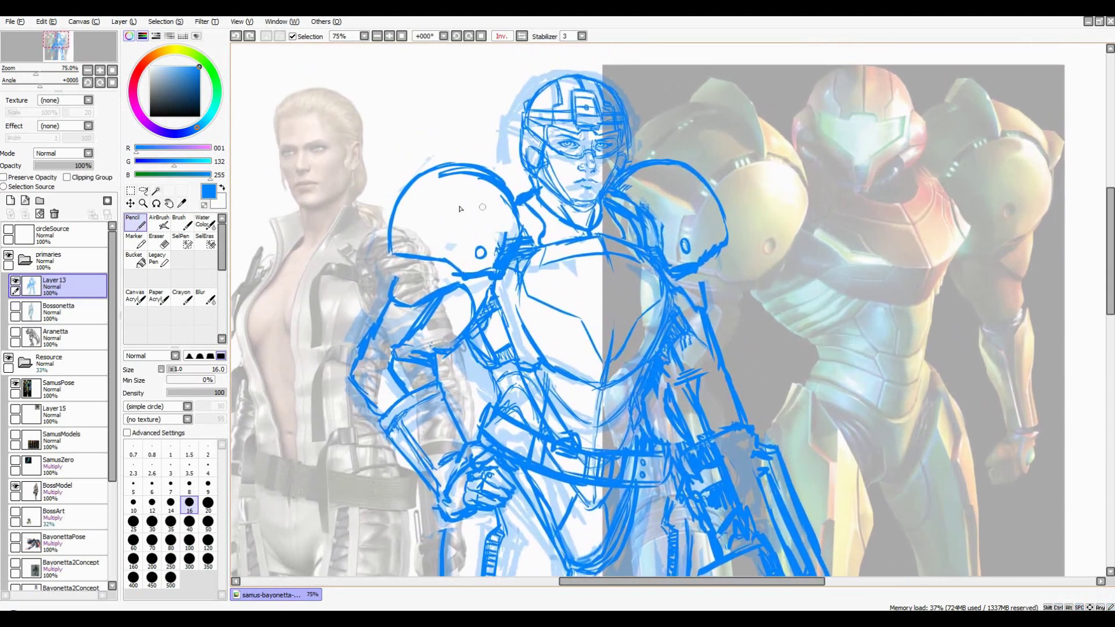
# Erase the shoulder pad on the gun-arm side and redraw it as a tighter round dome with a small oval detail
pyautogui.press('a')
pyautogui.press('Delete')
pyautogui.hotkey('ctrl', 'd')
pyautogui.press('n')
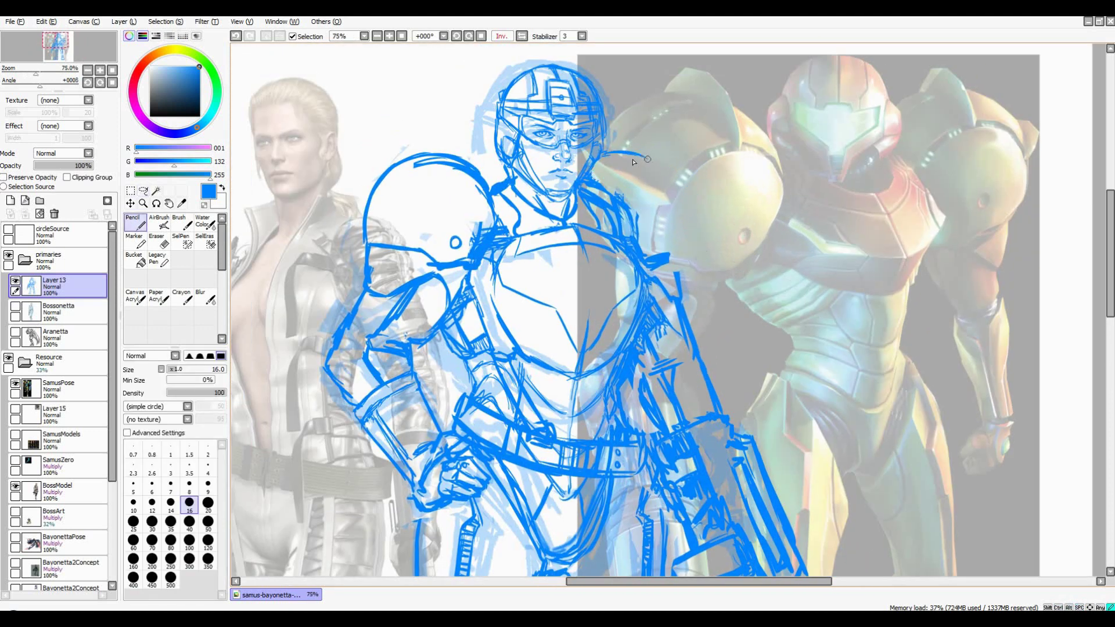
pyautogui.scroll(-1, 669, 258)
pyautogui.scroll(1, 639, 221)
pyautogui.hotkey('ctrl', 'z')
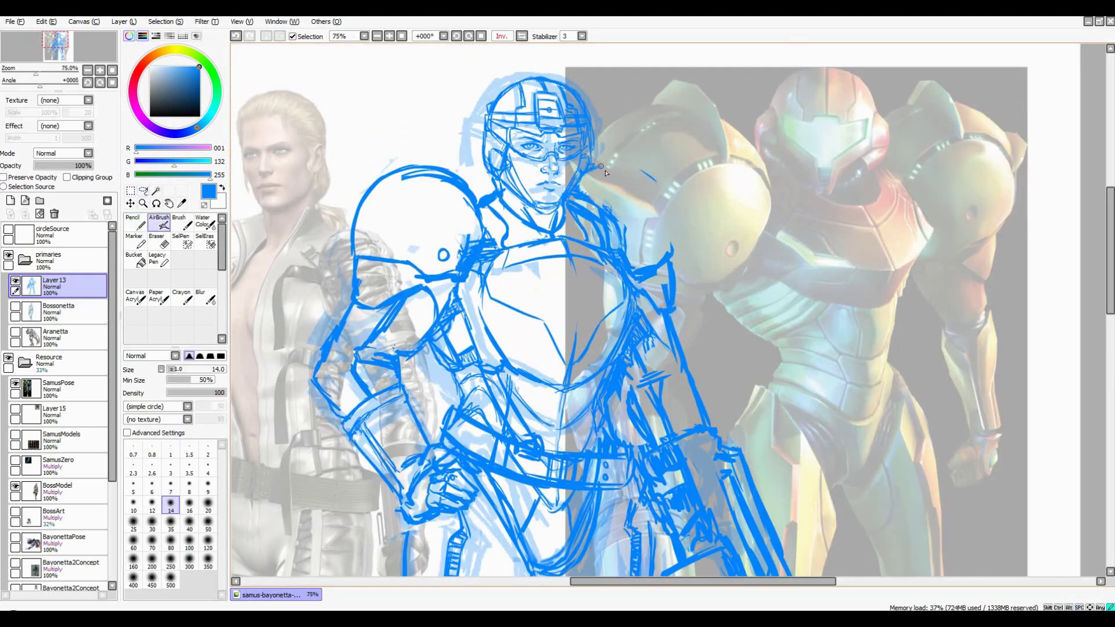
pyautogui.moveTo(657, 180)
pyautogui.mouseDown()
pyautogui.moveTo(609, 171)
pyautogui.moveTo(668, 230)
pyautogui.mouseUp()
pyautogui.moveTo(616, 177)
pyautogui.mouseDown()
pyautogui.moveTo(631, 244)
pyautogui.moveTo(636, 230)
pyautogui.mouseUp()
pyautogui.hscroll(-2, 605, 197)
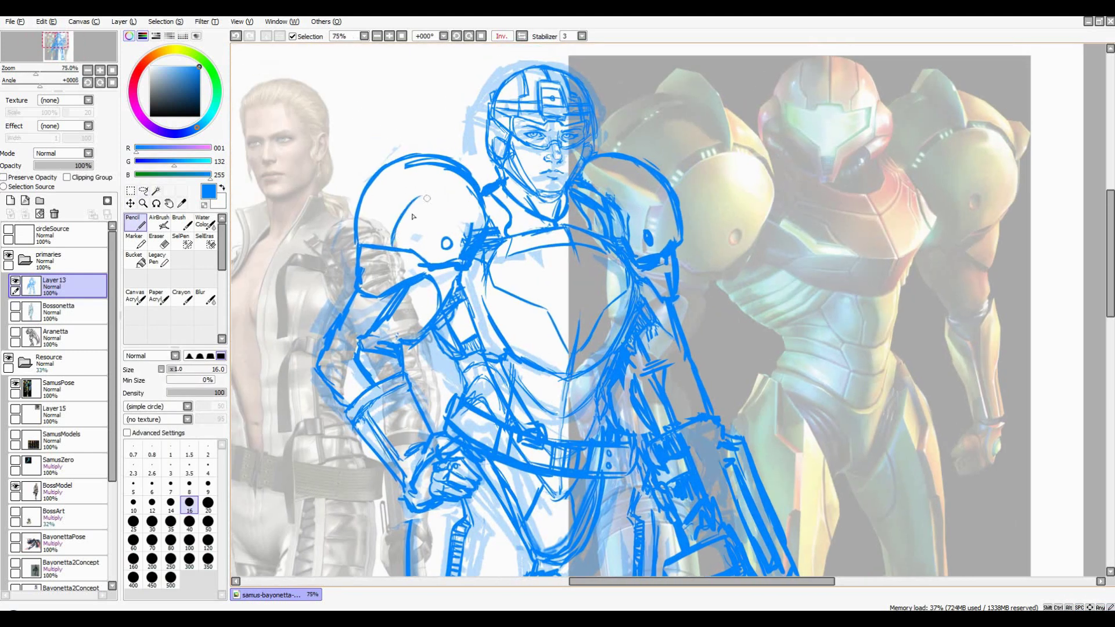
# Add curved inner contour arcs to both round shoulder pads and strengthen their outer rims
pyautogui.scroll(-2, 609, 190)
pyautogui.scroll(4, 616, 203)
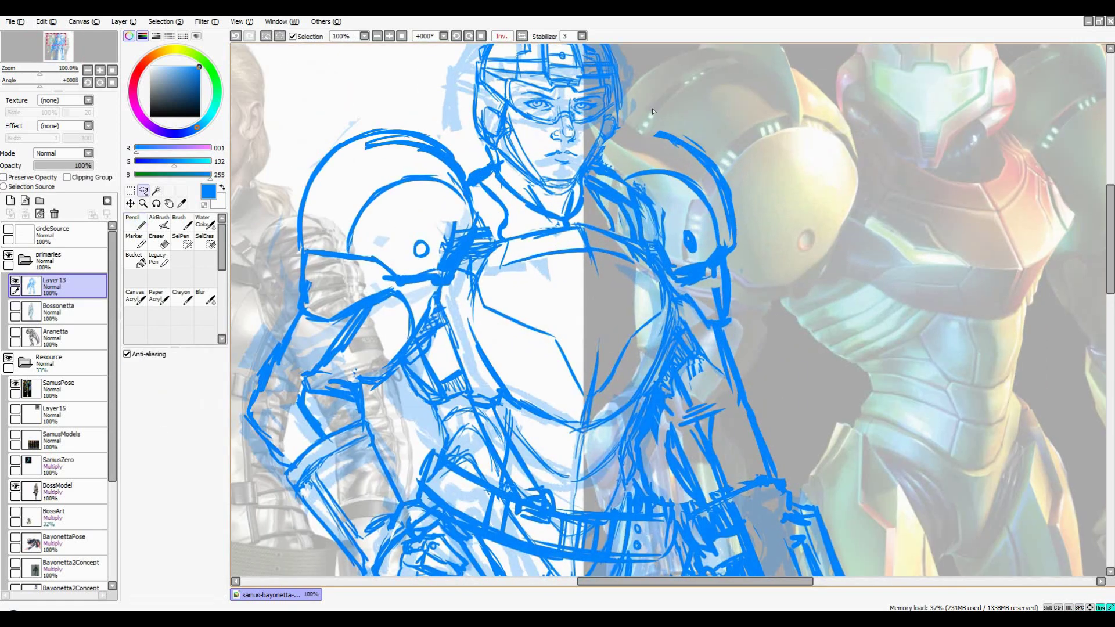
pyautogui.scroll(-5, 622, 216)
pyautogui.scroll(1, 633, 186)
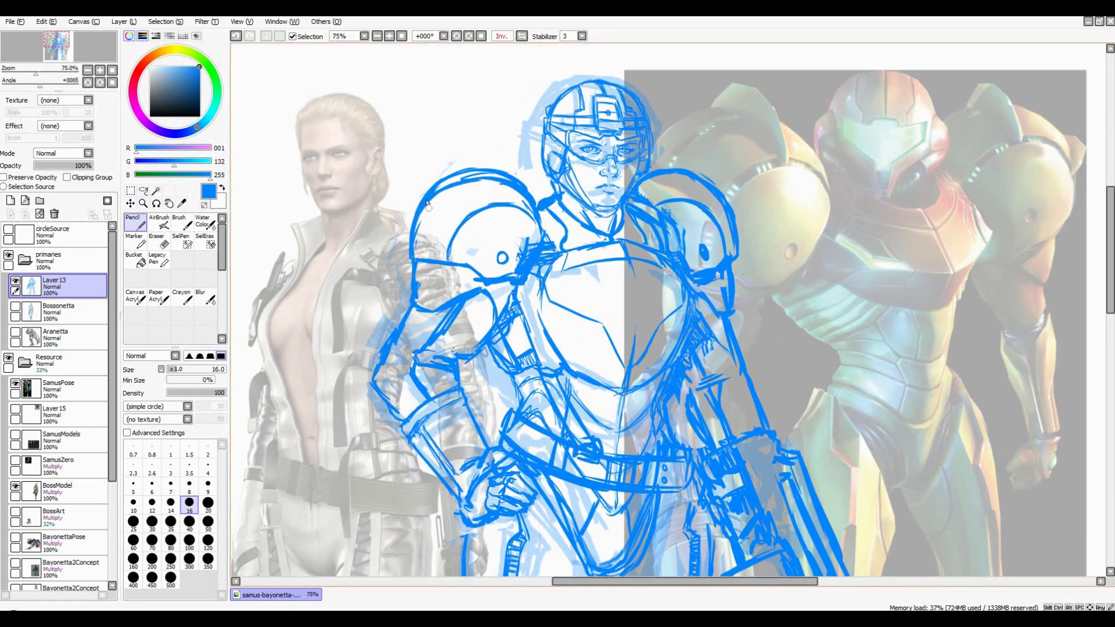
pyautogui.scroll(-2, 647, 163)
pyautogui.scroll(2, 646, 163)
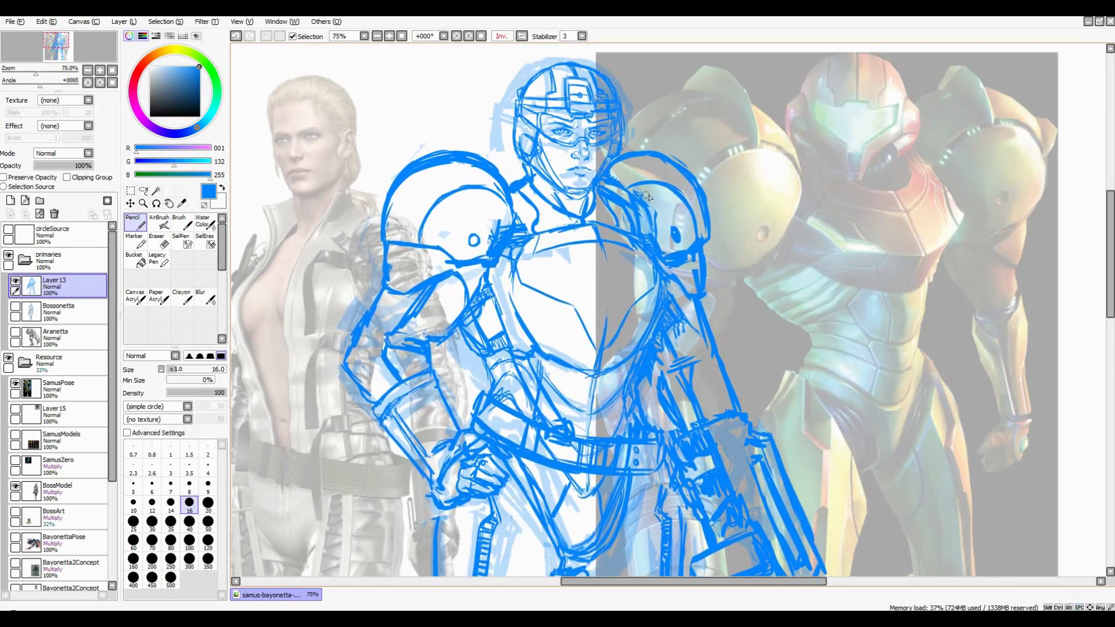
# Draw ribbed, hatched bands at the elbow joints of both the bent arm and the gun arm
pyautogui.scroll(-1, 583, 225)
pyautogui.scroll(-1, 583, 225)
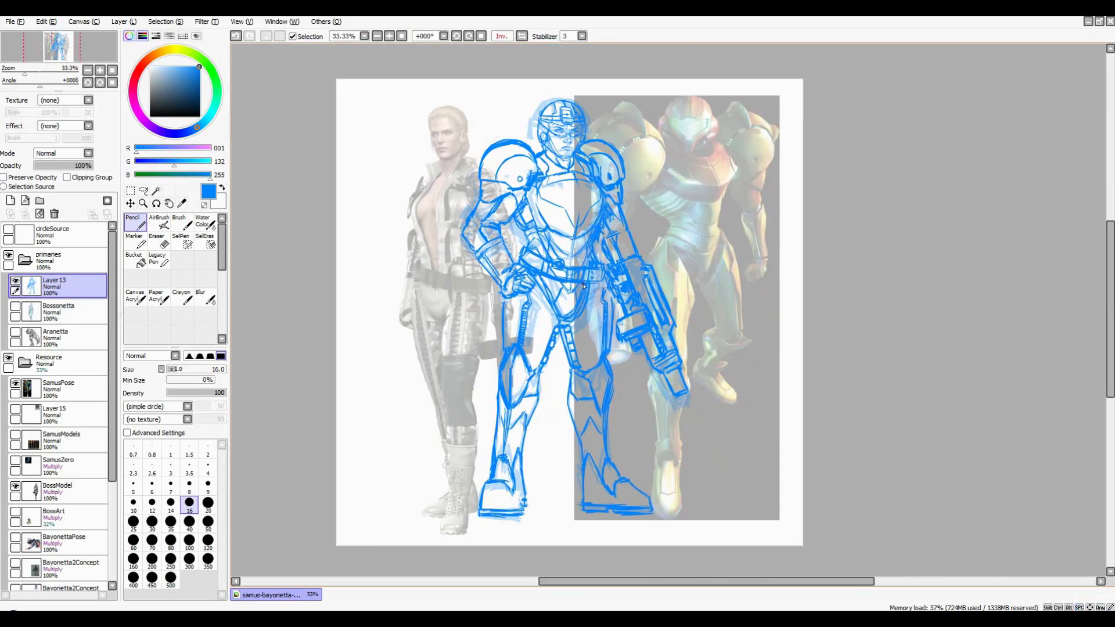
pyautogui.scroll(1, 584, 286)
pyautogui.scroll(-1, 707, 247)
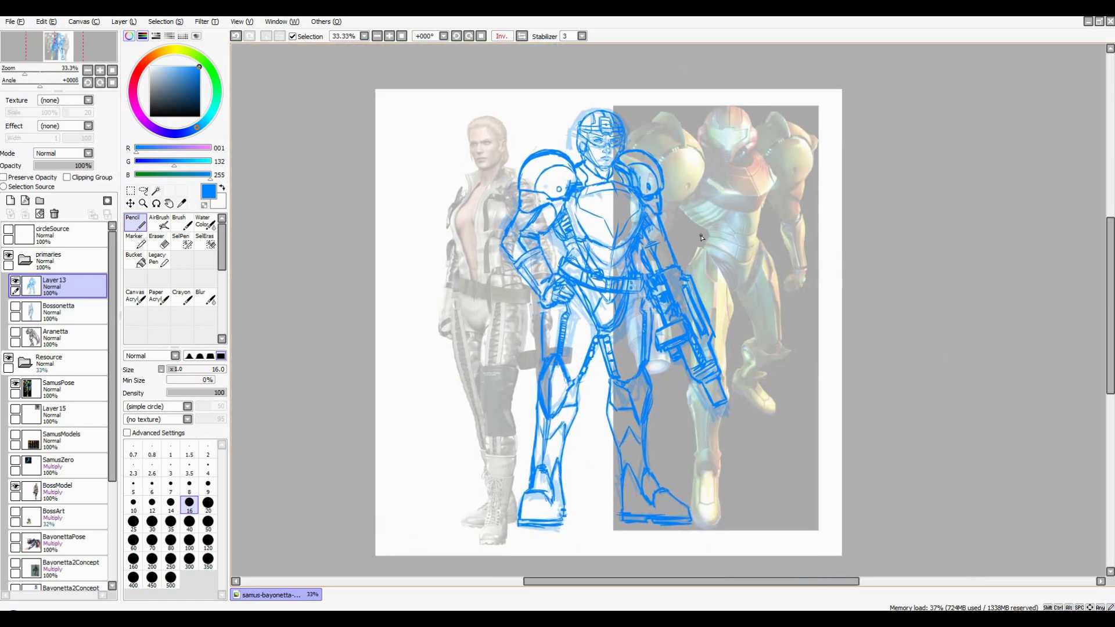
pyautogui.scroll(1, 701, 237)
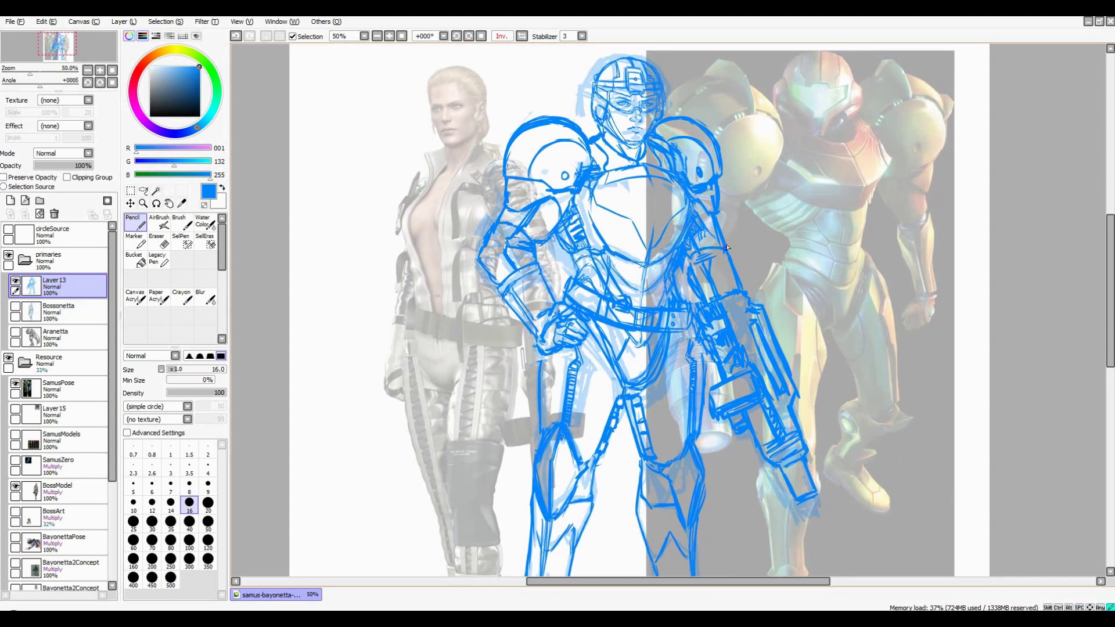
pyautogui.scroll(1, 538, 262)
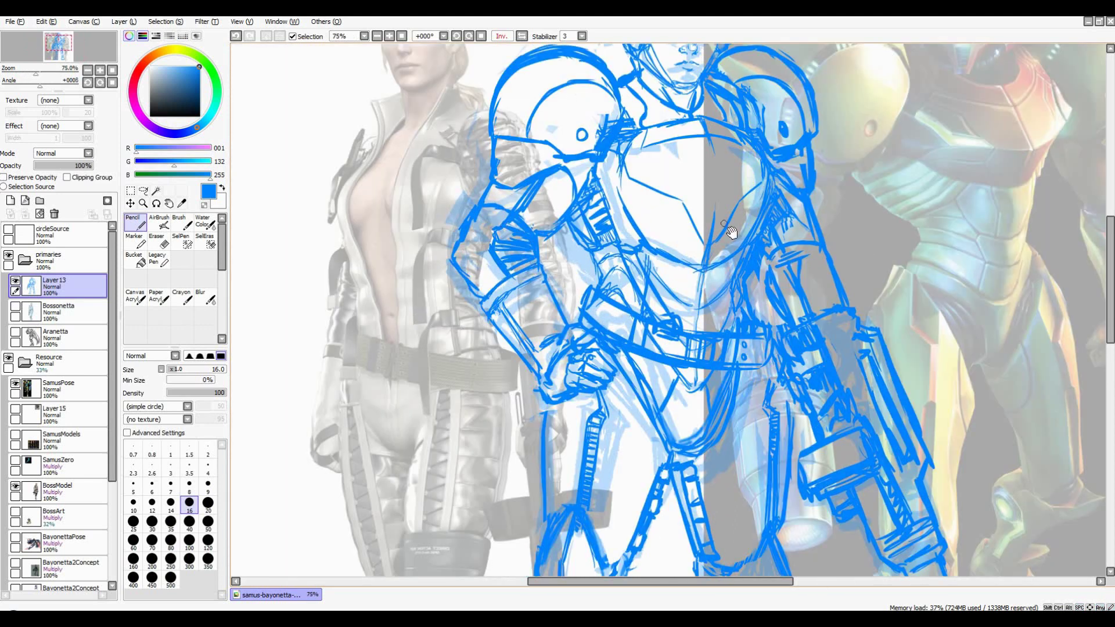
pyautogui.moveTo(731, 233); pyautogui.dragTo(581, 244)
pyautogui.scroll(-3, 656, 232)
pyautogui.scroll(3, 678, 259)
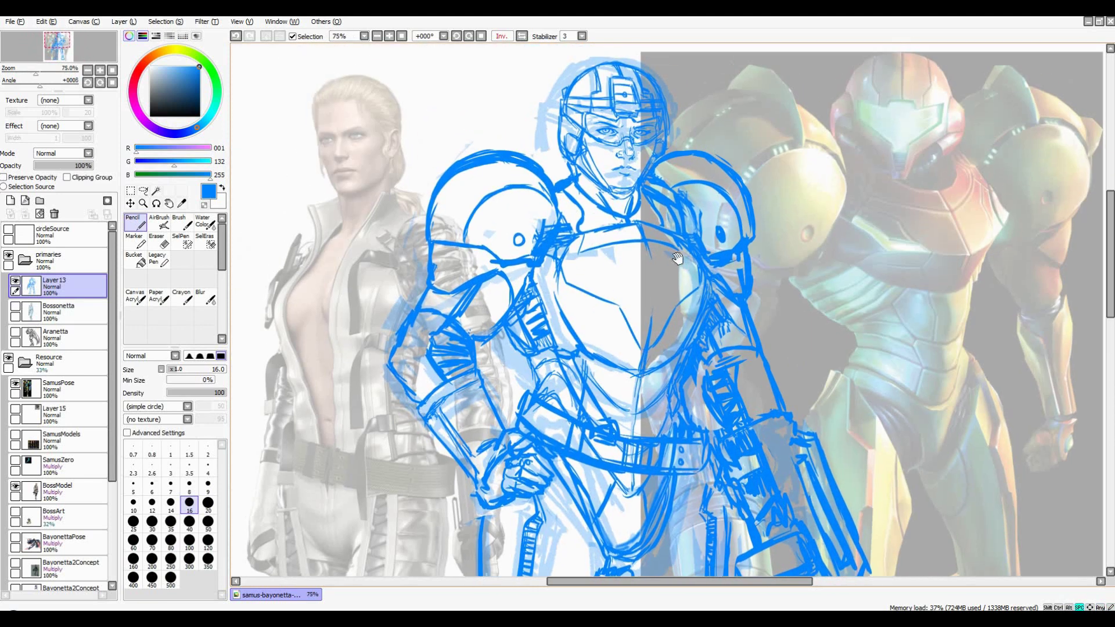
pyautogui.scroll(-2, 579, 203)
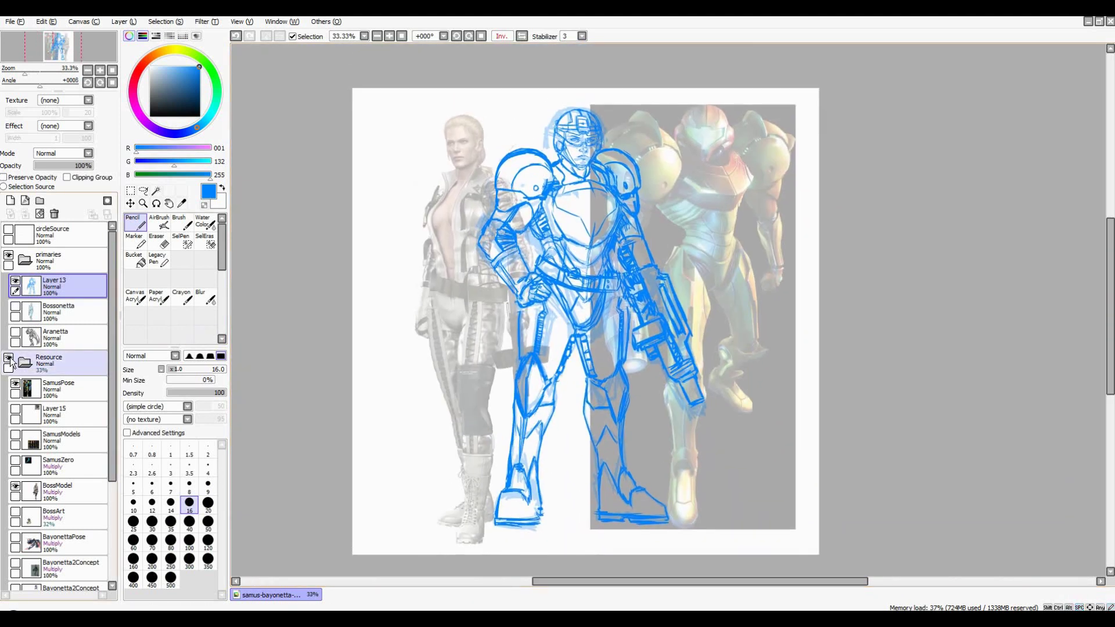
# Hide the Resource reference folder and touch up the lower edges of both shoulder pads
pyautogui.click(8, 358)
pyautogui.scroll(1, 556, 209)
pyautogui.scroll(1, 556, 209)
pyautogui.press('l')
pyautogui.press('n')
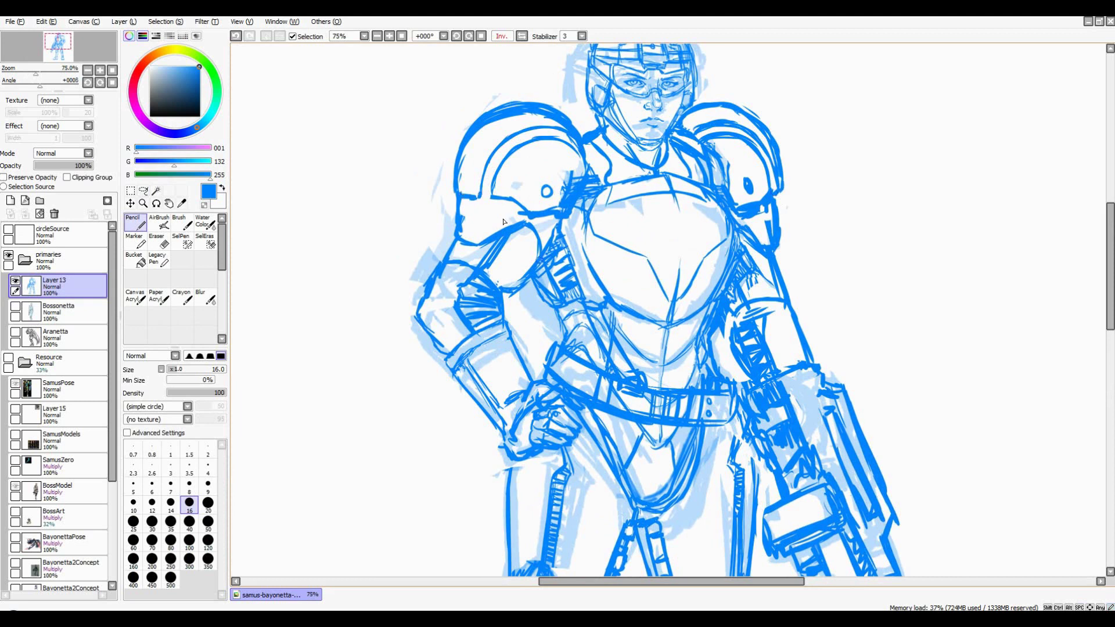
pyautogui.scroll(-1, 533, 137)
pyautogui.scroll(1, 654, 179)
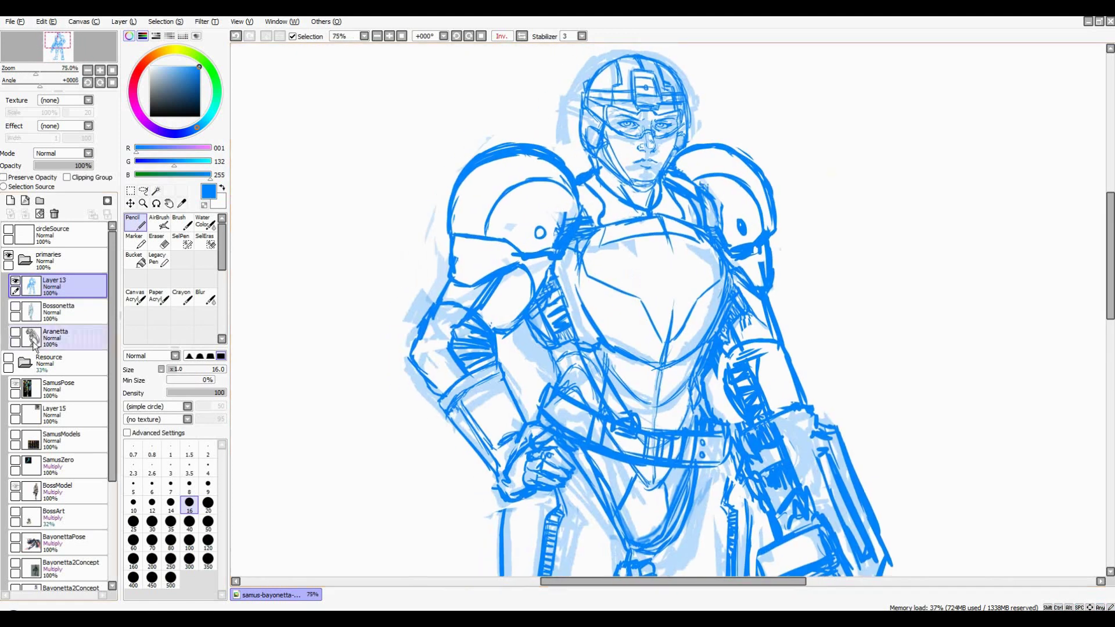
# Check the sketch briefly against the references, then select and erase both large round shoulder pads
pyautogui.click(8, 358)
pyautogui.moveTo(626, 189); pyautogui.dragTo(581, 213)
pyautogui.click(8, 357)
pyautogui.press('l')
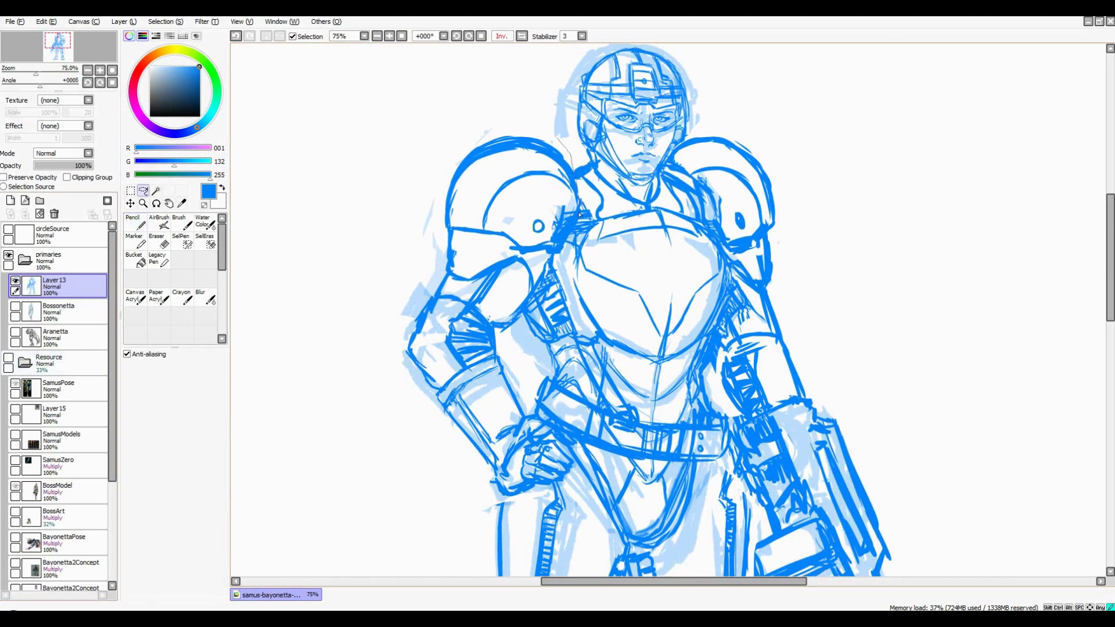
pyautogui.press('Delete')
pyautogui.press('n')
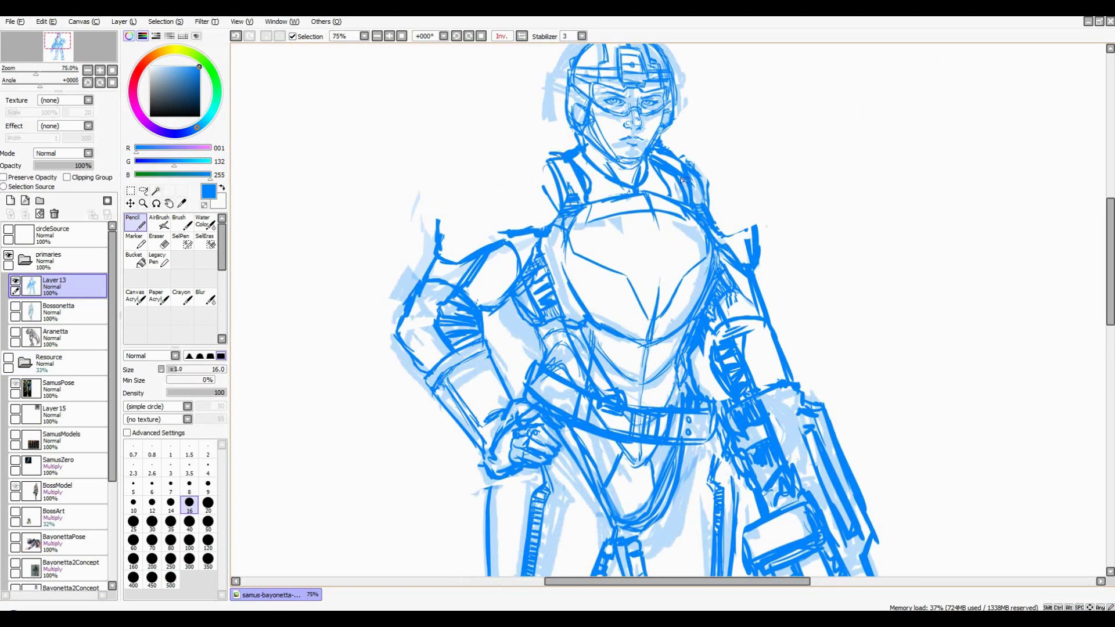
# Sketch slimmer shoulder and upper-arm outlines beside the chest straps and clear the leftover pad lines on both arms
pyautogui.scroll(-2, 561, 160)
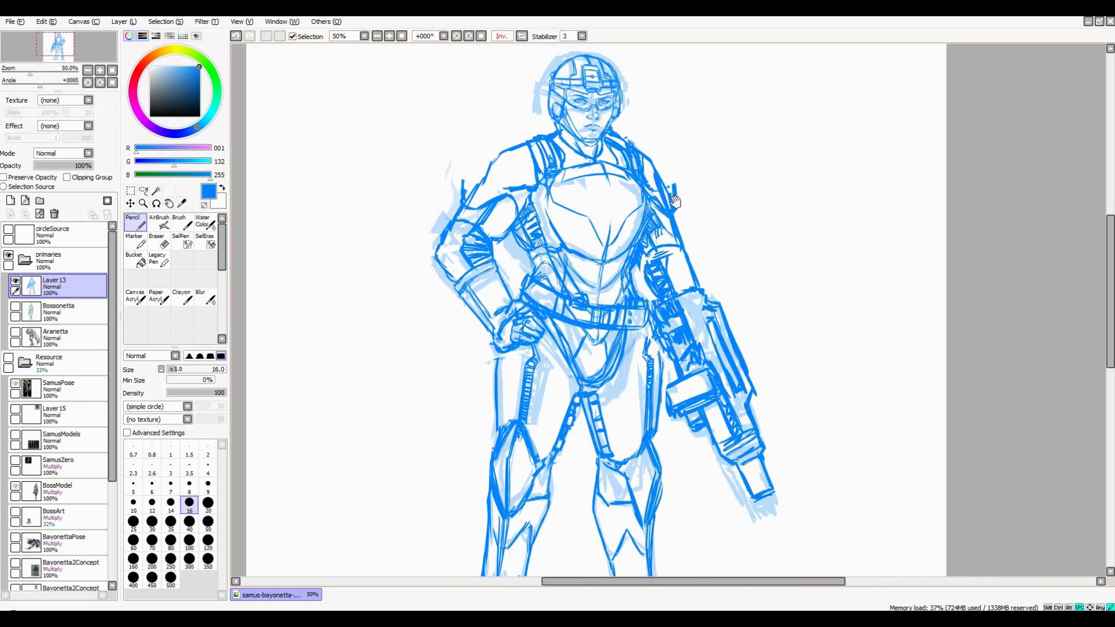
pyautogui.scroll(2, 675, 199)
pyautogui.press('l')
pyautogui.press('n')
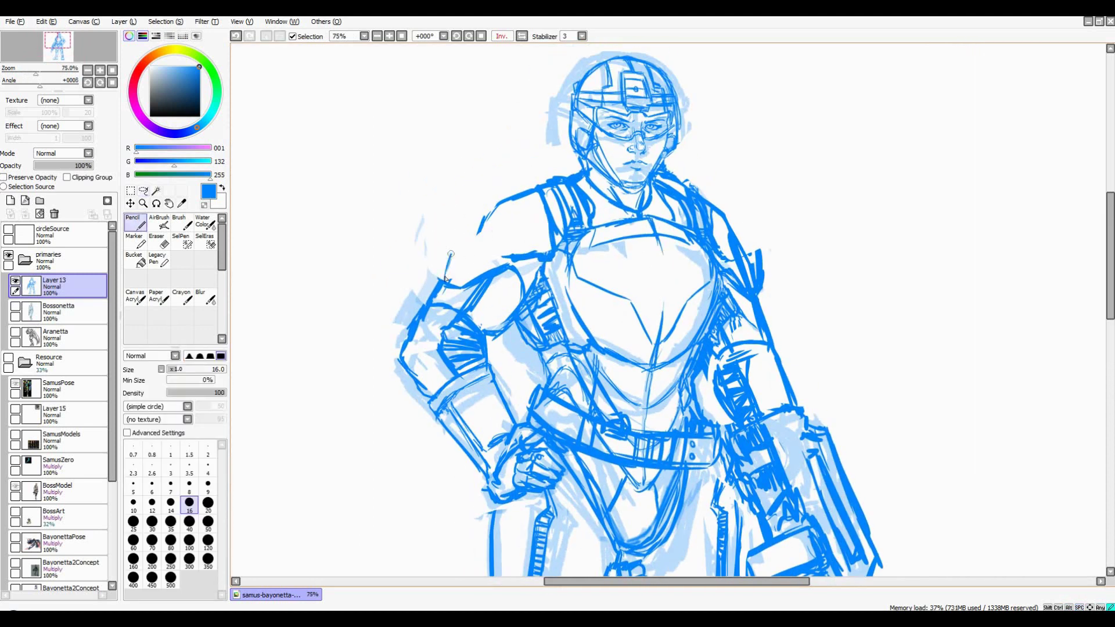
pyautogui.press('l')
pyautogui.moveTo(755, 228); pyautogui.dragTo(750, 290)
pyautogui.press('n')
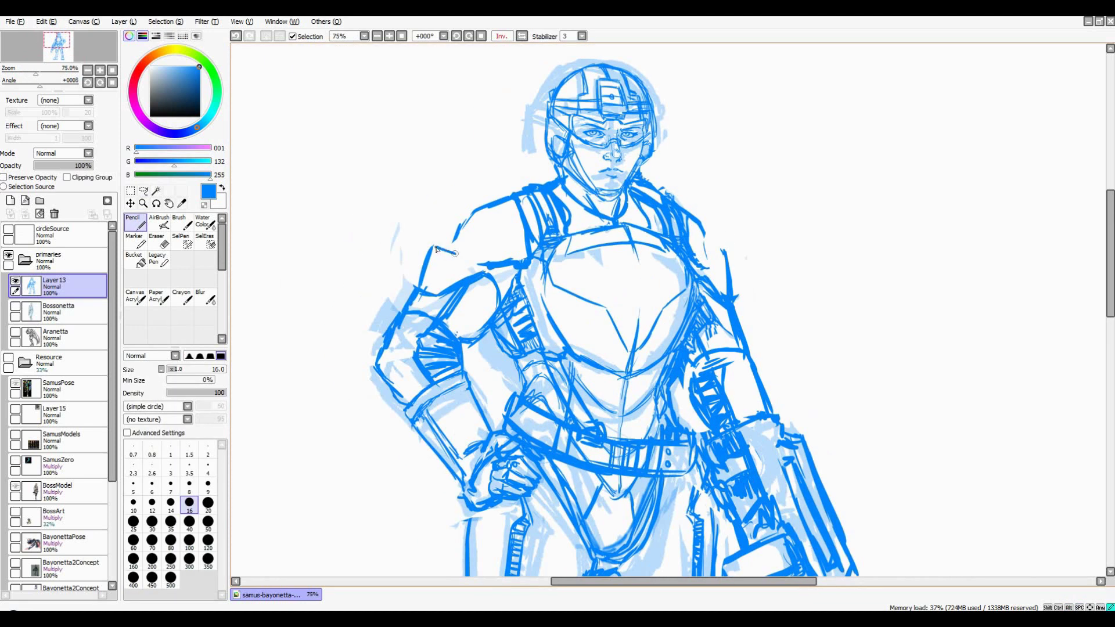
# Round off both shoulders into smaller caps that follow the upper arms, cleaning up their outlines
pyautogui.scroll(-2, 733, 253)
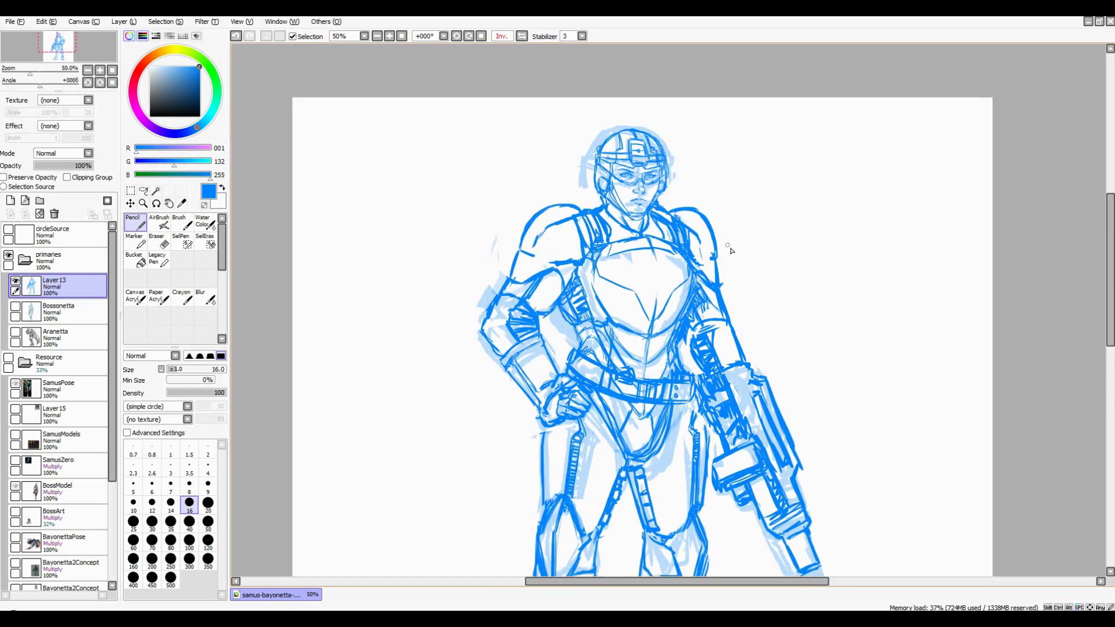
pyautogui.scroll(2, 678, 186)
pyautogui.press('l')
pyautogui.moveTo(678, 186); pyautogui.dragTo(666, 232)
pyautogui.moveTo(465, 223); pyautogui.dragTo(499, 219)
pyautogui.press('n')
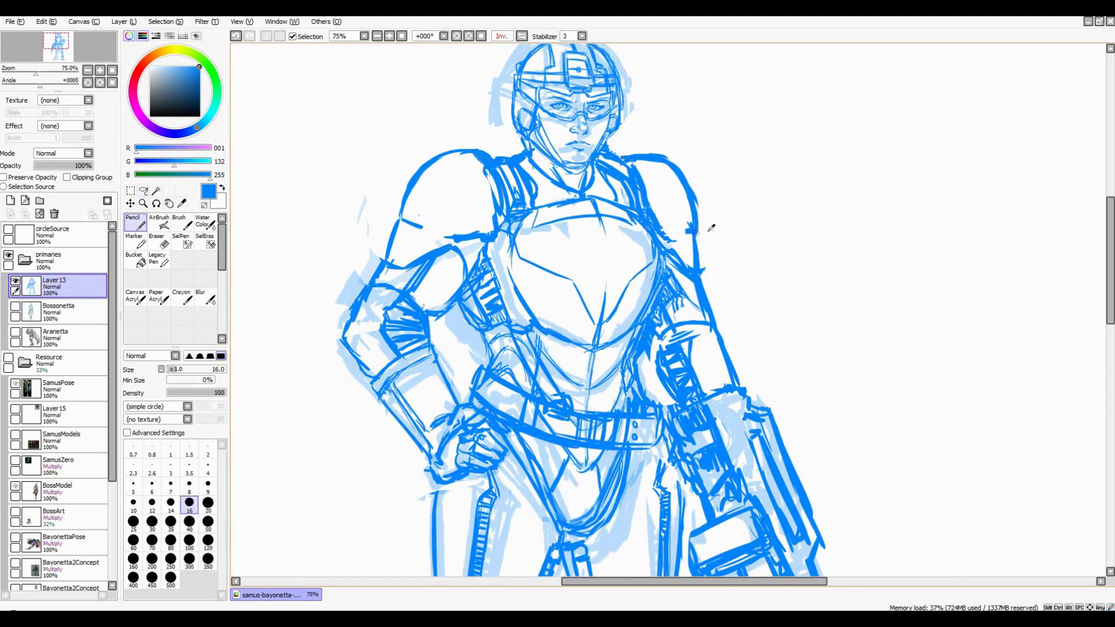
# Add lower rims and curved inner panel lines to both smaller shoulder caps, with a raised outer layer
pyautogui.scroll(-1, 711, 228)
pyautogui.scroll(1, 708, 242)
pyautogui.scroll(-1, 754, 258)
pyautogui.scroll(1, 477, 263)
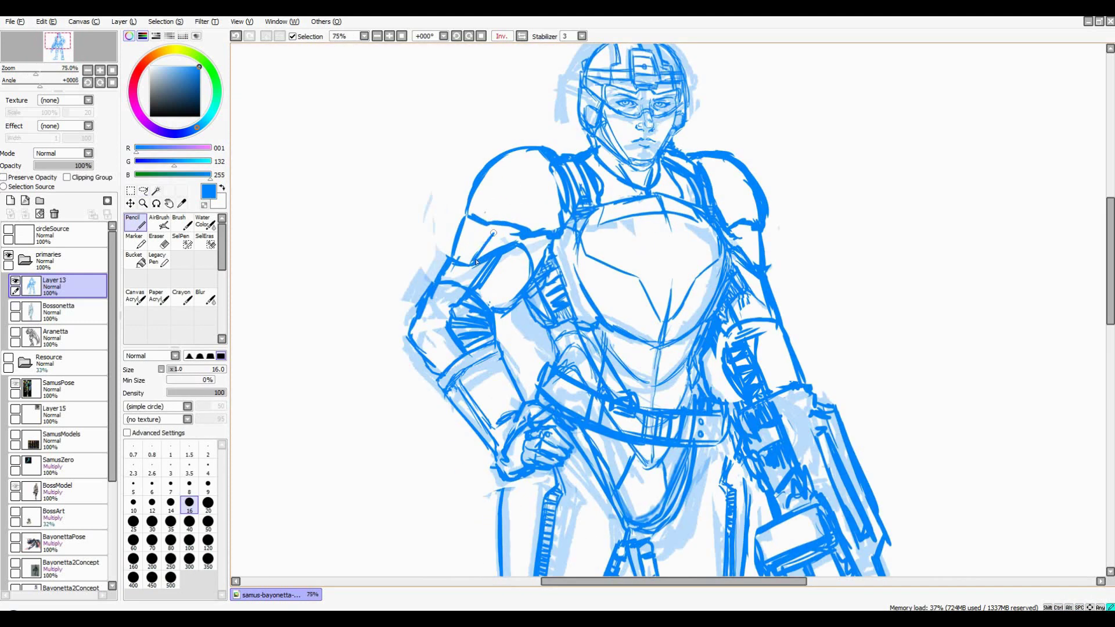
pyautogui.scroll(-2, 717, 178)
pyautogui.scroll(1, 687, 186)
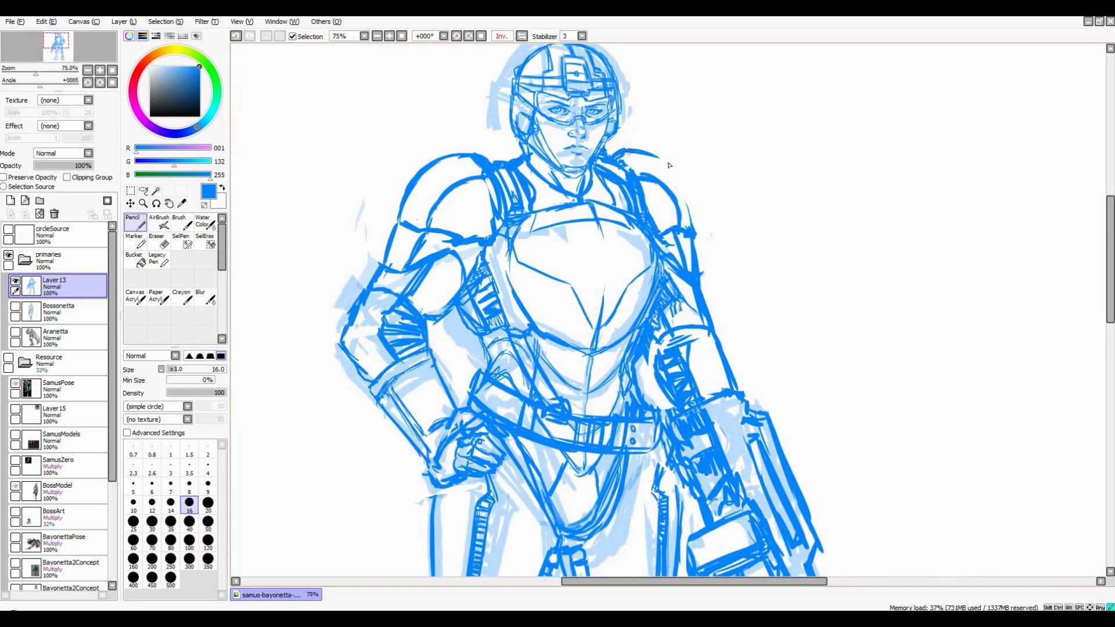
pyautogui.scroll(-1, 686, 186)
pyautogui.scroll(2, 686, 186)
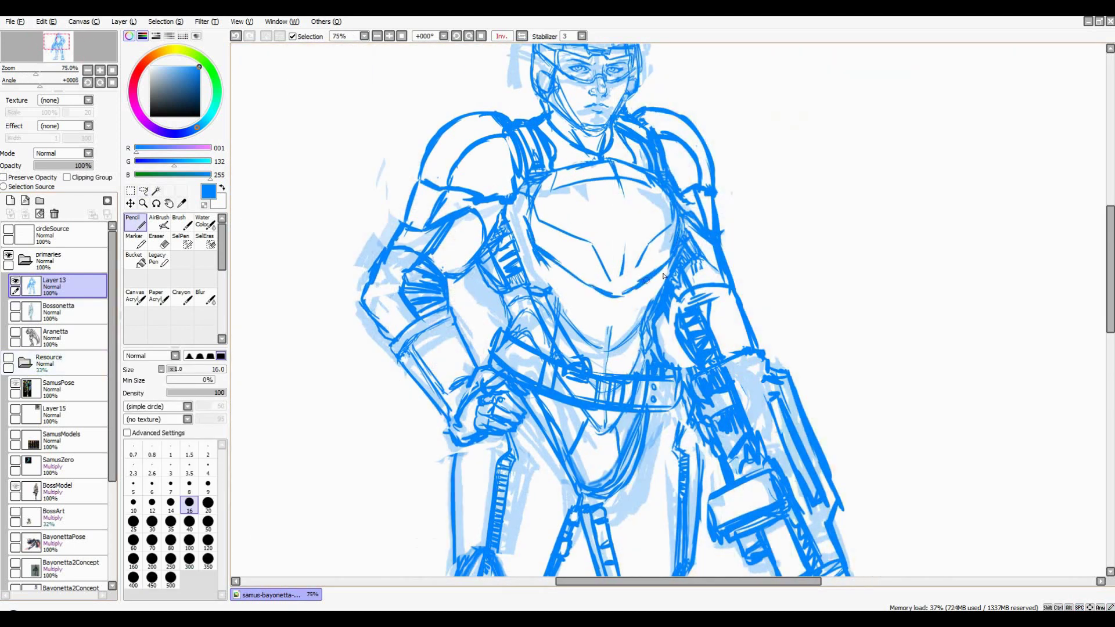
# Show the Resource references and draw ribbed bands along the side of the torso beneath the bent arm
pyautogui.click(8, 360)
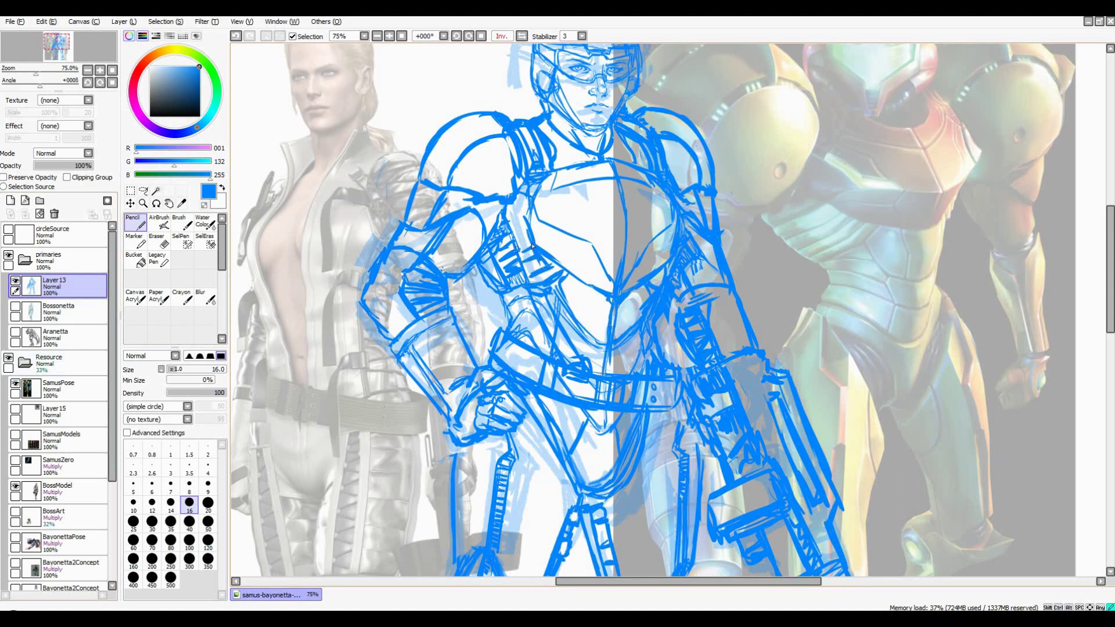
pyautogui.scroll(-2, 661, 284)
pyautogui.scroll(2, 673, 329)
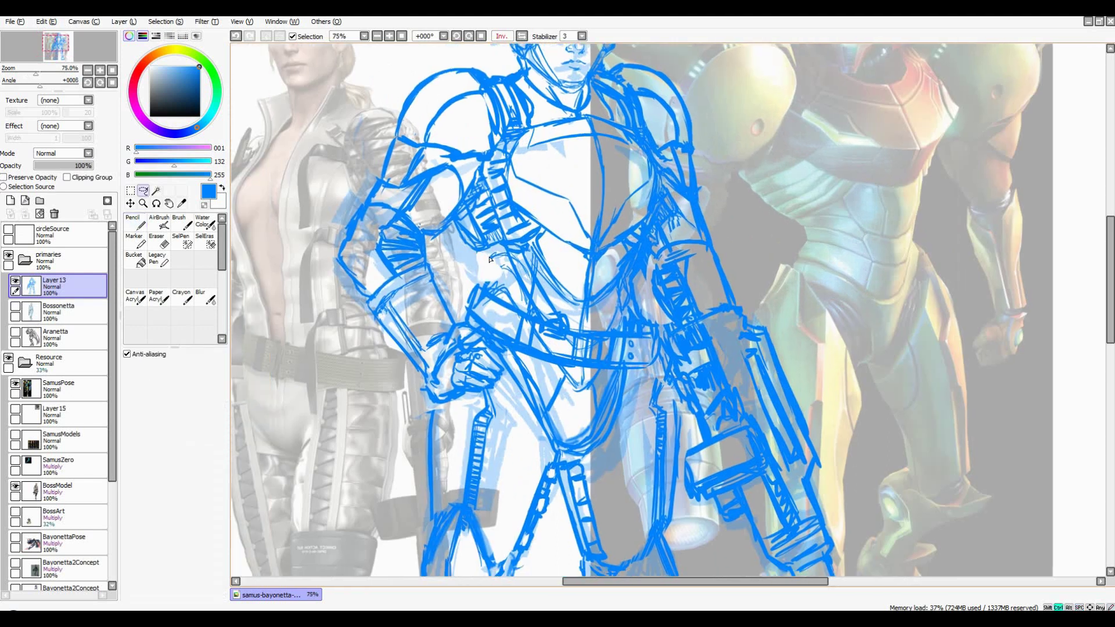
pyautogui.scroll(-2, 673, 329)
pyautogui.scroll(1, 666, 284)
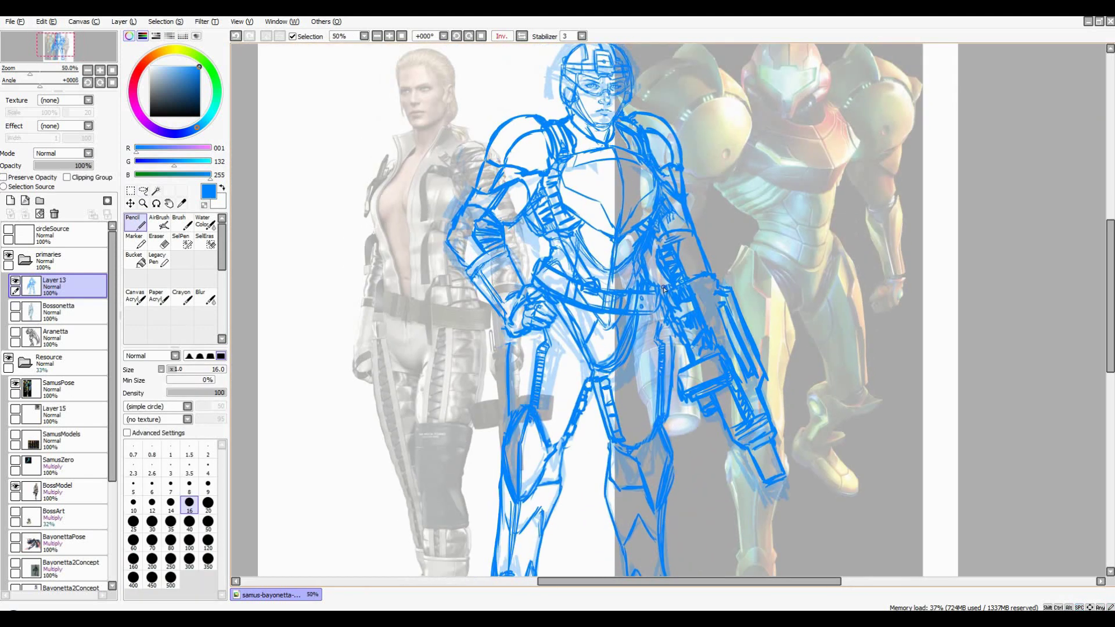
# Mirror the canvas view and free-deform the lower leg and boot on the gun-arm side
pyautogui.press('h')
pyautogui.scroll(-1, 663, 289)
pyautogui.scroll(1, 535, 418)
pyautogui.moveTo(388, 345); pyautogui.dragTo(520, 519)
pyautogui.hotkey('ctrl', 't')
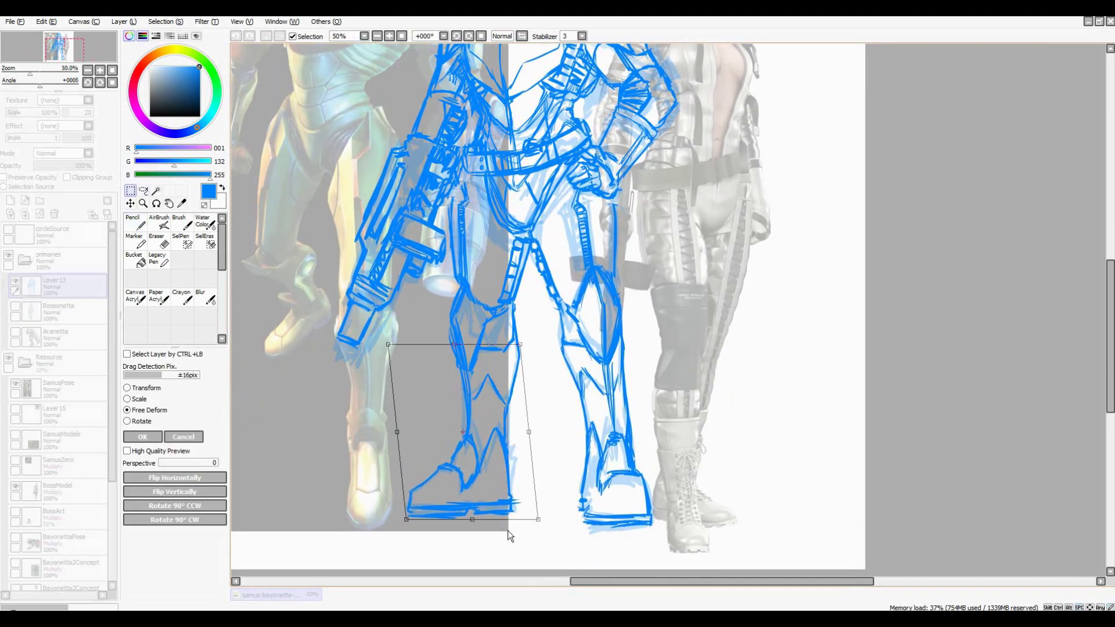
pyautogui.press('Return')
# Select the other lower leg and boot and adjust their shape with a free-deform transform
pyautogui.scroll(-1, 508, 531)
pyautogui.moveTo(581, 372)
pyautogui.mouseDown()
pyautogui.moveTo(599, 499)
pyautogui.moveTo(630, 473)
pyautogui.mouseUp()
pyautogui.hotkey('ctrl', 't')
pyautogui.press('Return')
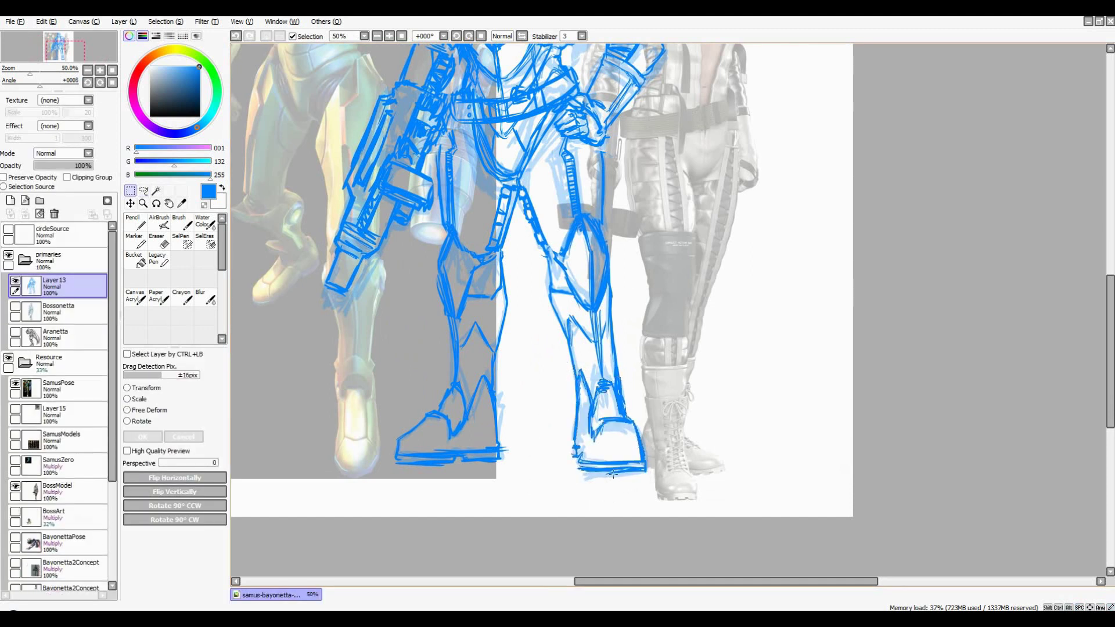
pyautogui.press('Return')
# Hide the references, select the whole gun arm with its shoulder and shift it outward from the torso
pyautogui.scroll(-1, 613, 475)
pyautogui.scroll(1, 584, 145)
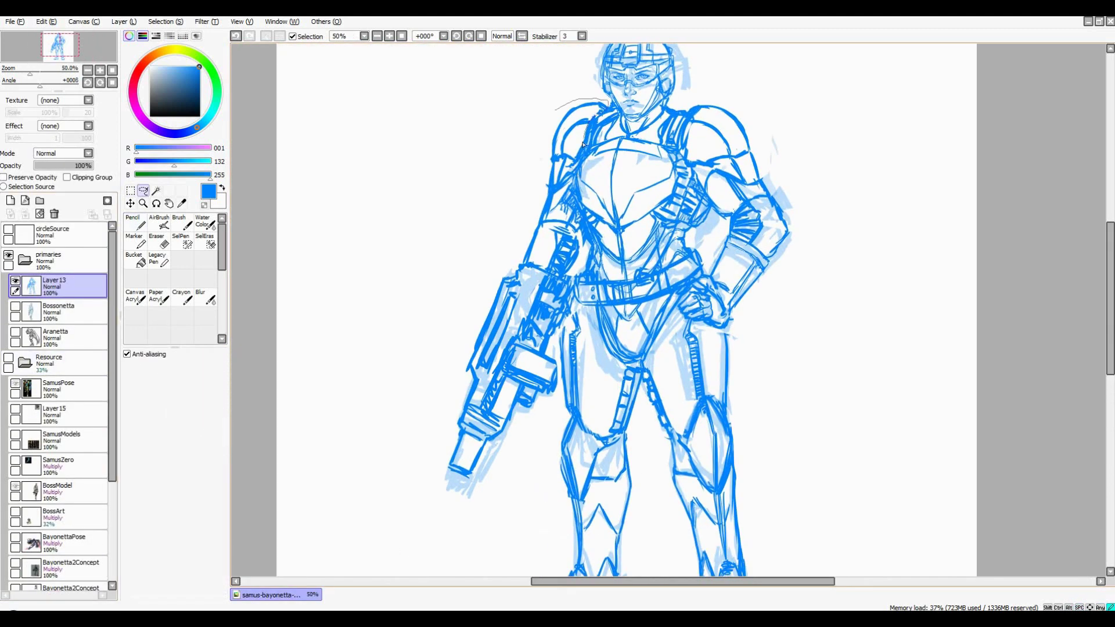
pyautogui.hotkey('ctrl', 't')
pyautogui.moveTo(523, 151); pyautogui.dragTo(505, 174)
pyautogui.press('Return')
pyautogui.hotkey('ctrl', 'd')
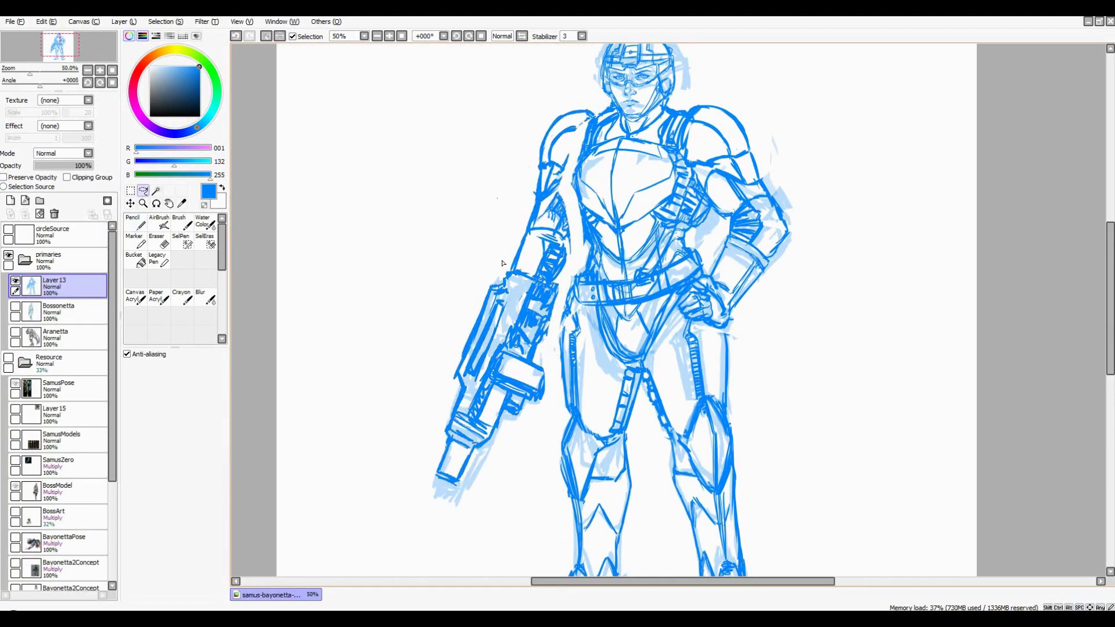
# Shorten the gun arm by moving the forearm and gun up toward the shoulder
pyautogui.hotkey('ctrl', 'z')
pyautogui.scroll(-1, 511, 232)
pyautogui.scroll(1, 534, 128)
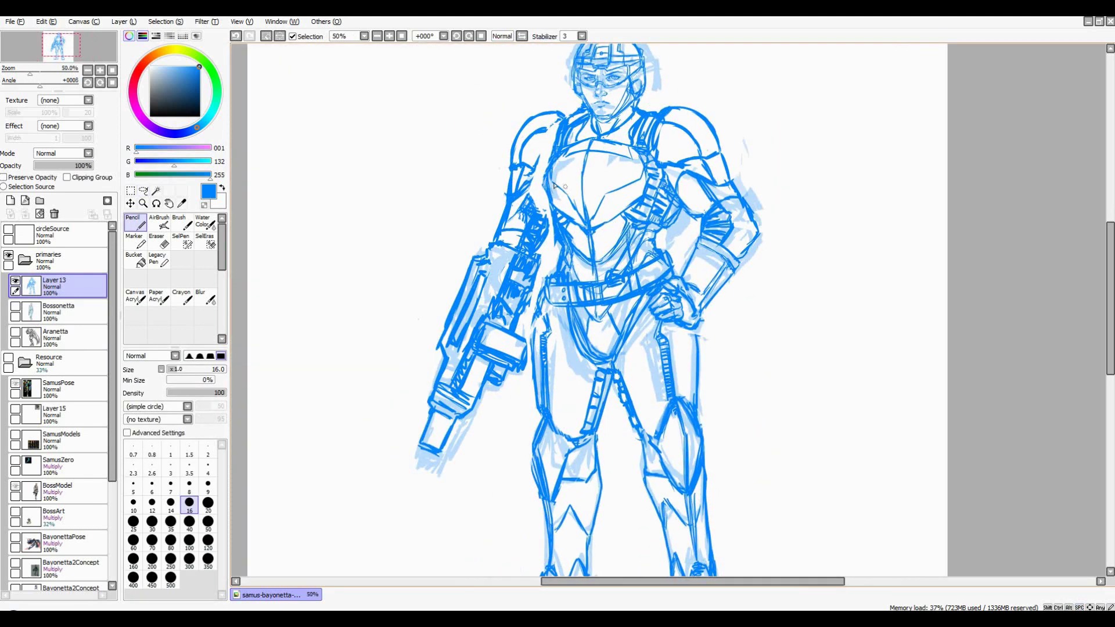
pyautogui.moveTo(563, 108); pyautogui.dragTo(530, 113)
pyautogui.hotkey('ctrl', 't')
pyautogui.press('Escape')
# Redraw the gun arm's shoulder top and inner upper-arm lines to reconnect them, comparing the figure with the references
pyautogui.scroll(1, 529, 113)
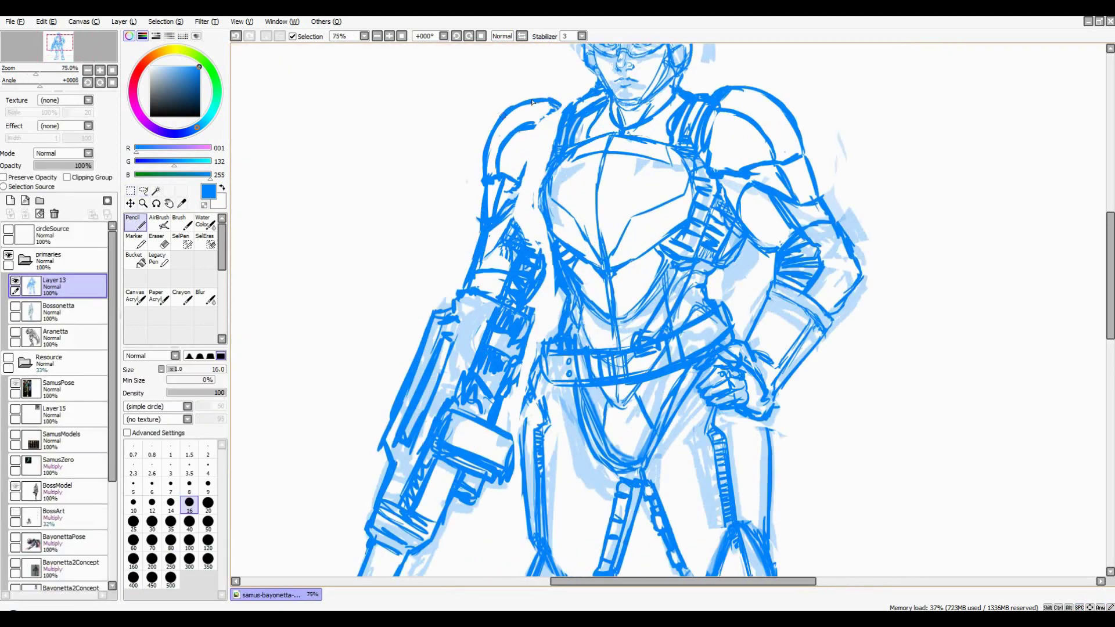
pyautogui.moveTo(543, 255); pyautogui.dragTo(511, 296)
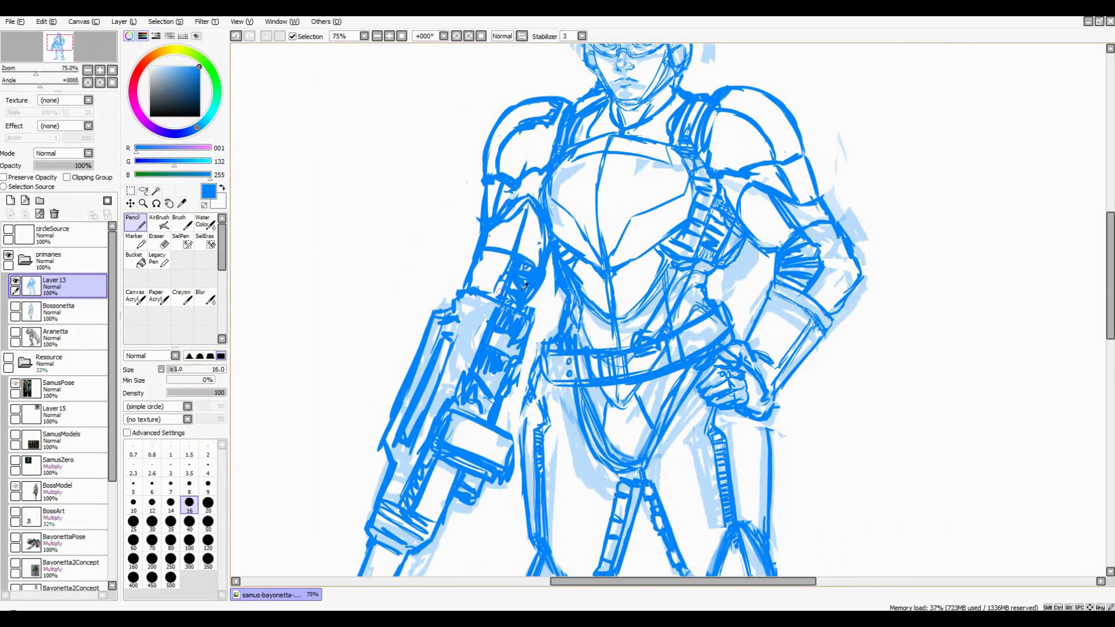
pyautogui.scroll(-3, 536, 258)
pyautogui.scroll(1, 536, 257)
pyautogui.click(8, 359)
pyautogui.click(8, 359)
pyautogui.scroll(1, 649, 232)
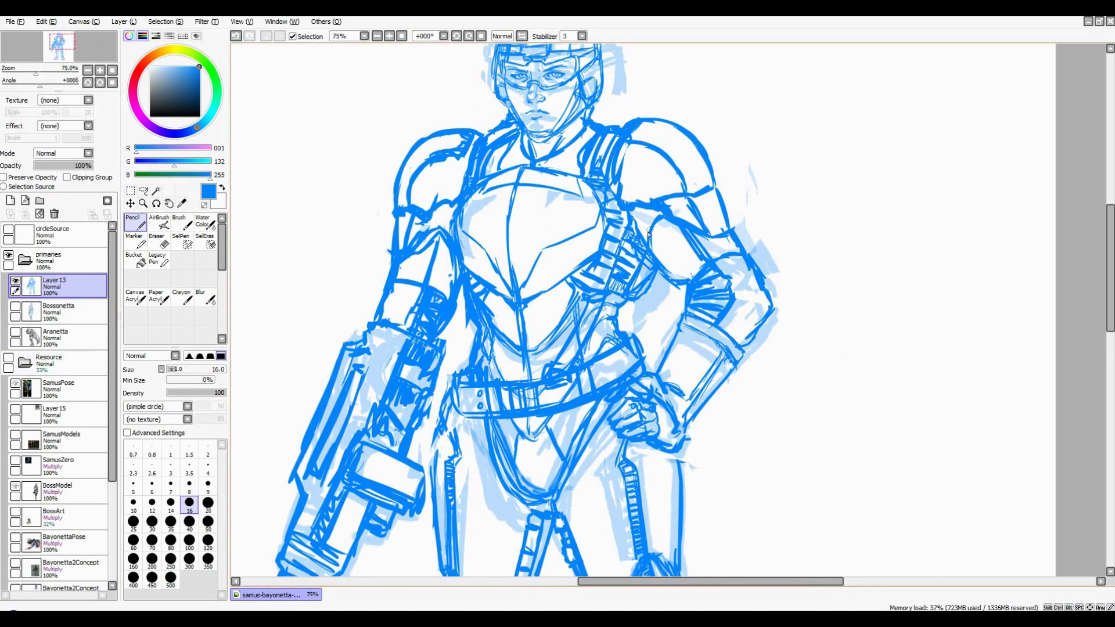
pyautogui.scroll(-2, 665, 179)
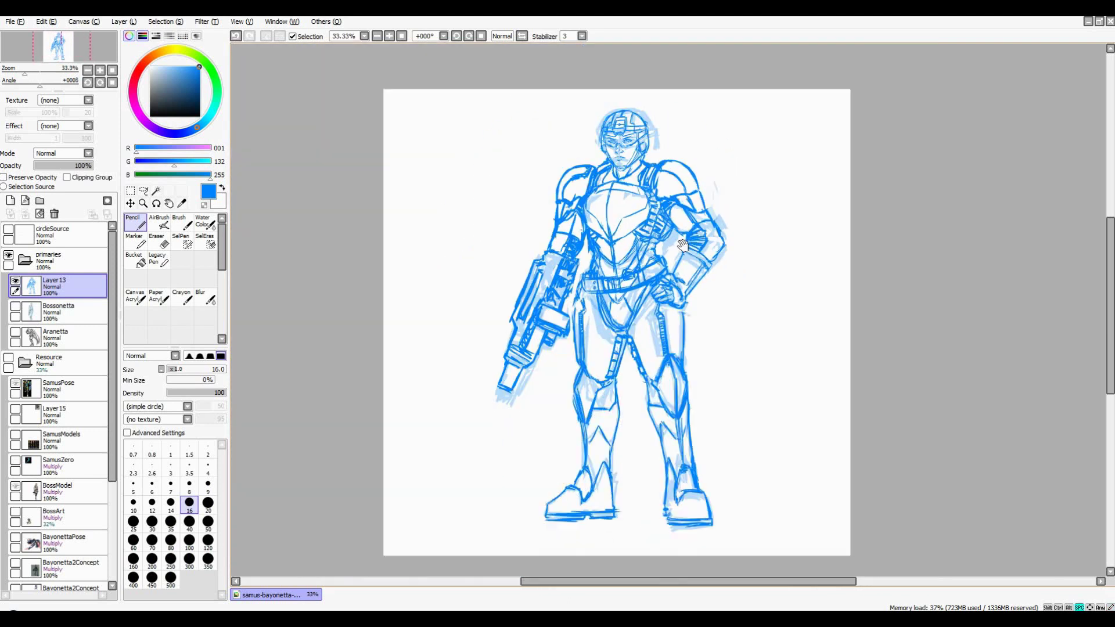
pyautogui.press('a')
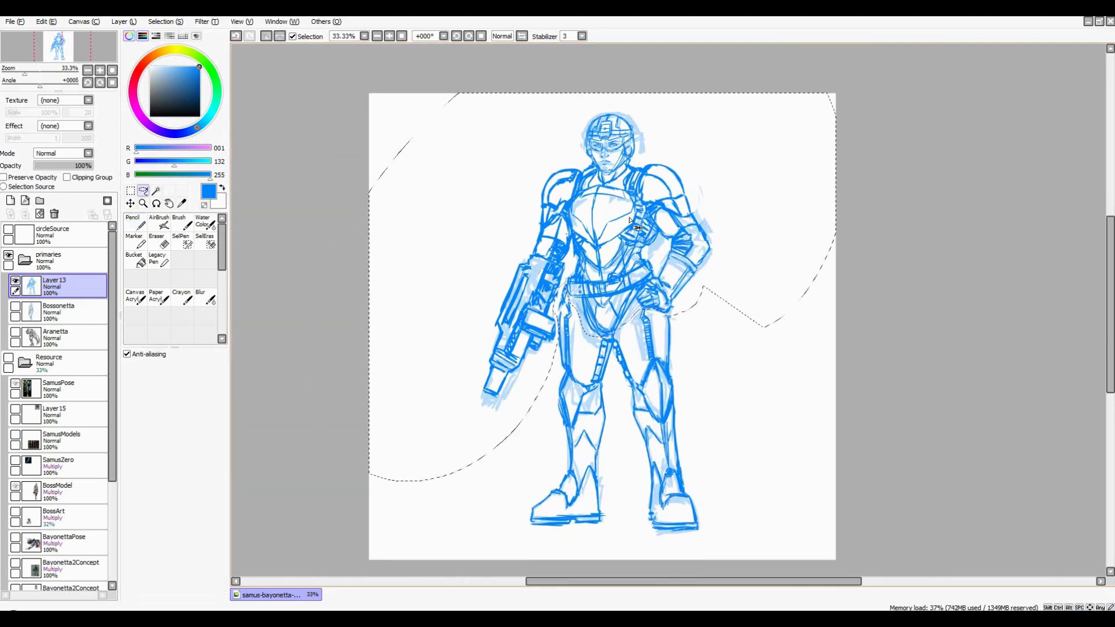
pyautogui.hotkey('ctrl', 'd')
pyautogui.scroll(-1, 708, 228)
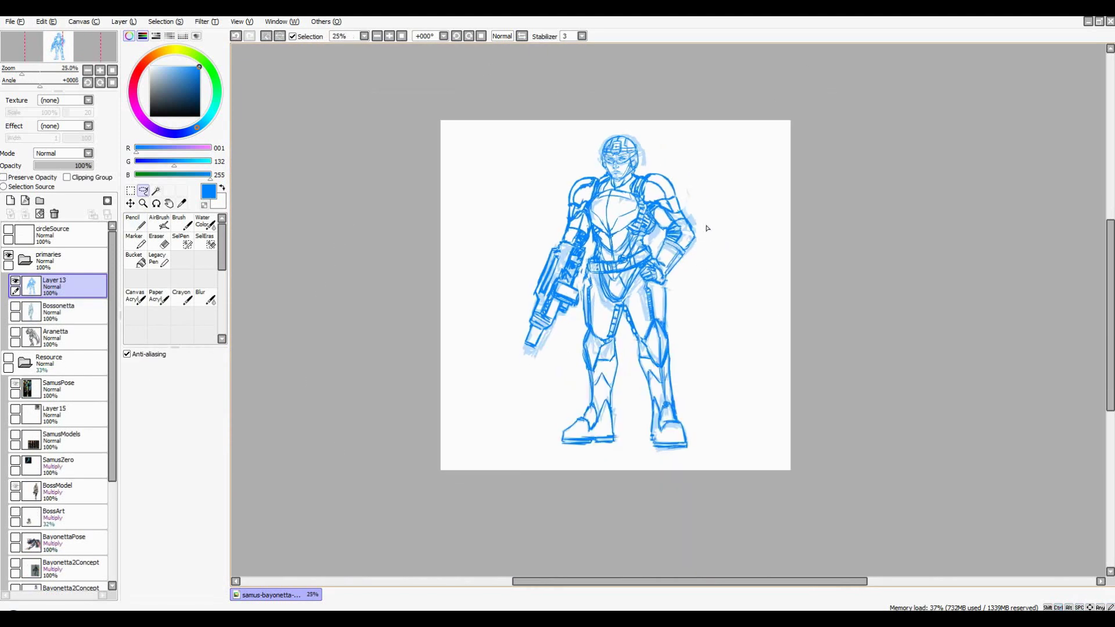
# Select the head and helmet and adjust their shape with a free-deform transform
pyautogui.scroll(4, 707, 228)
pyautogui.hotkey('ctrl', 't')
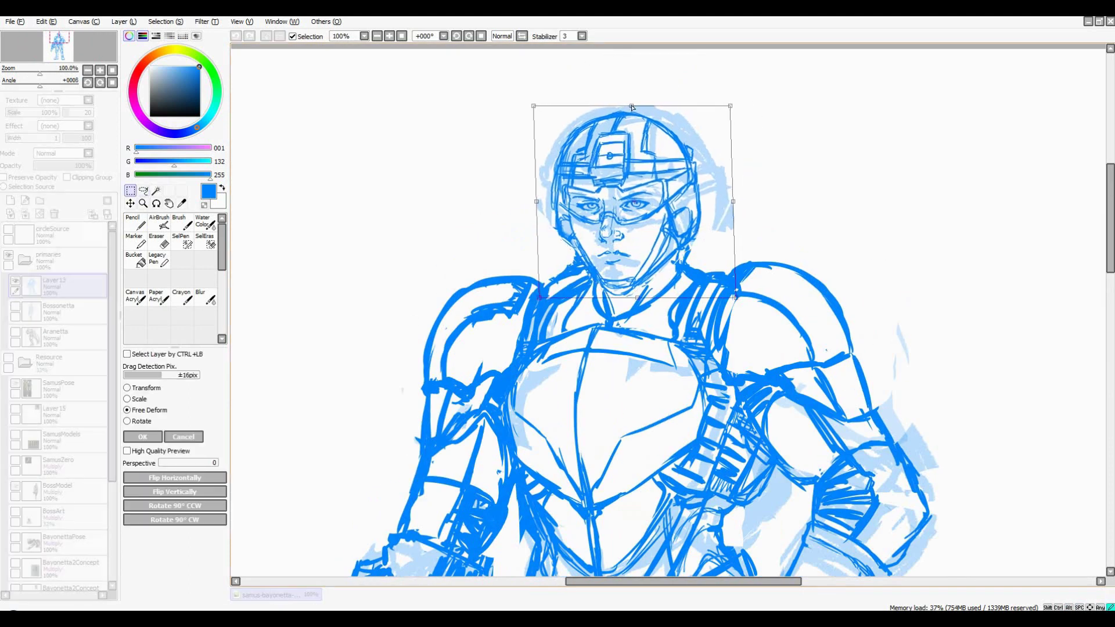
pyautogui.scroll(-1, 722, 144)
pyautogui.press('Return')
pyautogui.scroll(1, 747, 167)
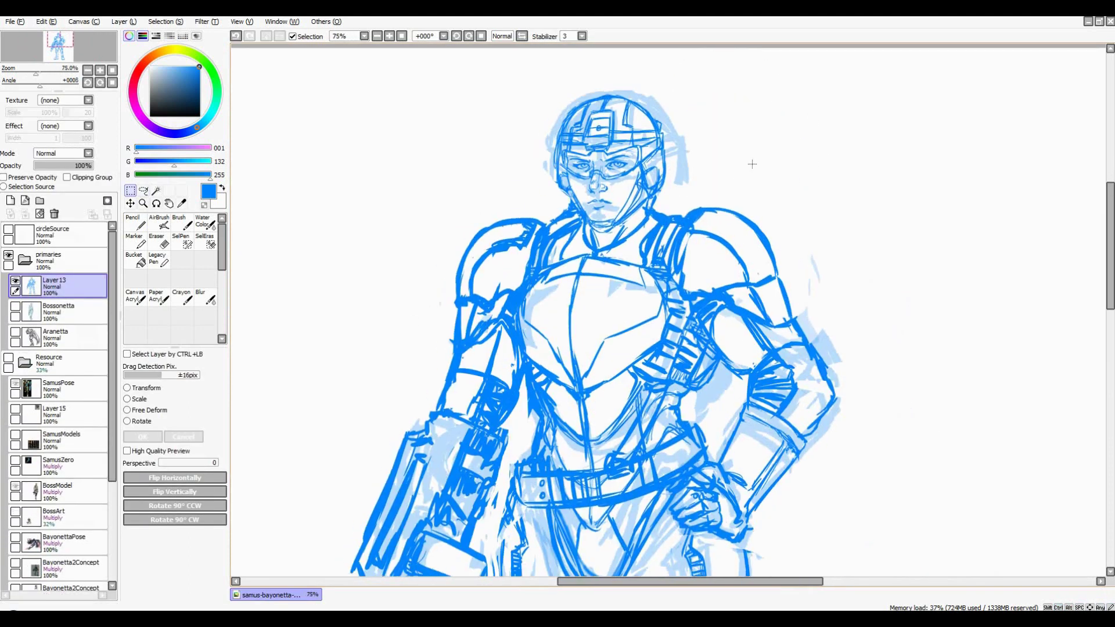
# Redraw the neck and shoulder slopes, adding pointed collar flaps beside the jaw and a small hump above the shoulder strap
pyautogui.press('n')
pyautogui.scroll(-1, 598, 192)
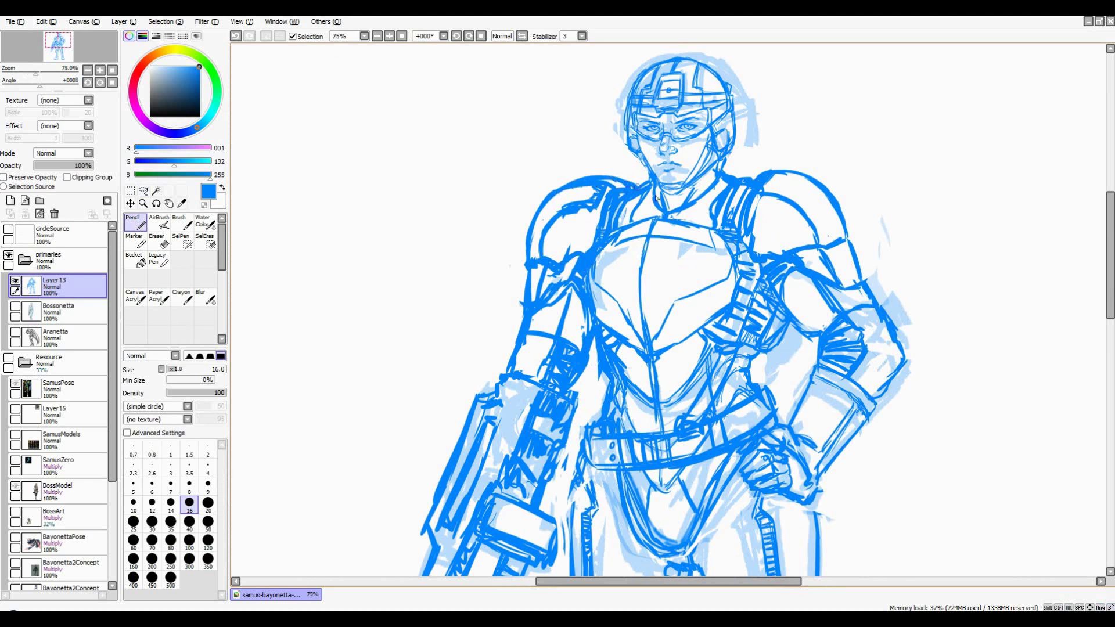
pyautogui.scroll(-2, 656, 199)
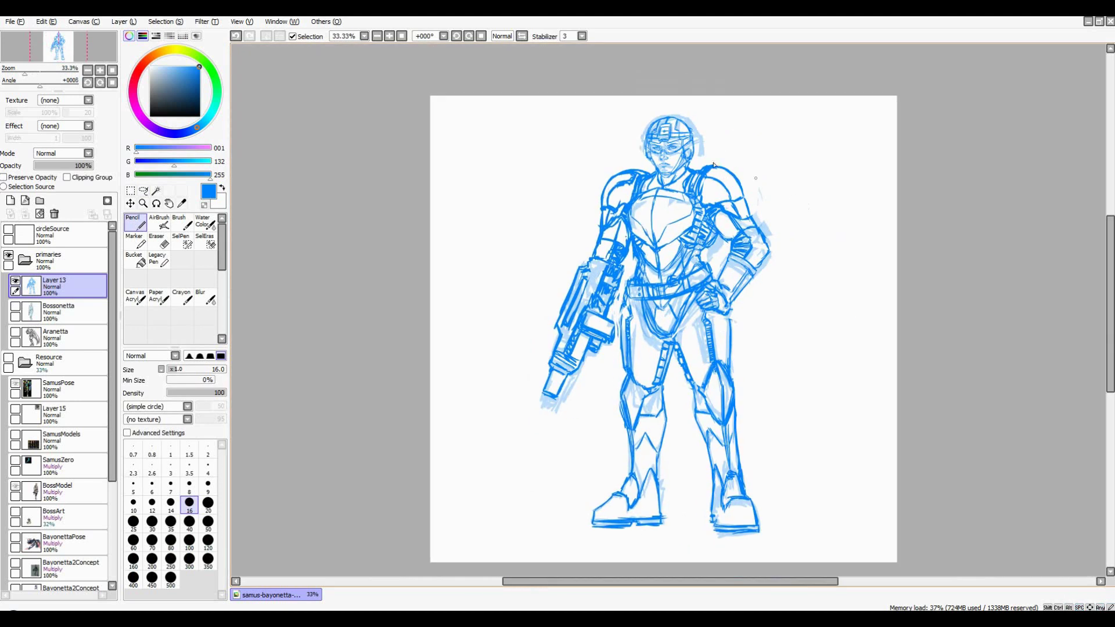
pyautogui.scroll(3, 714, 166)
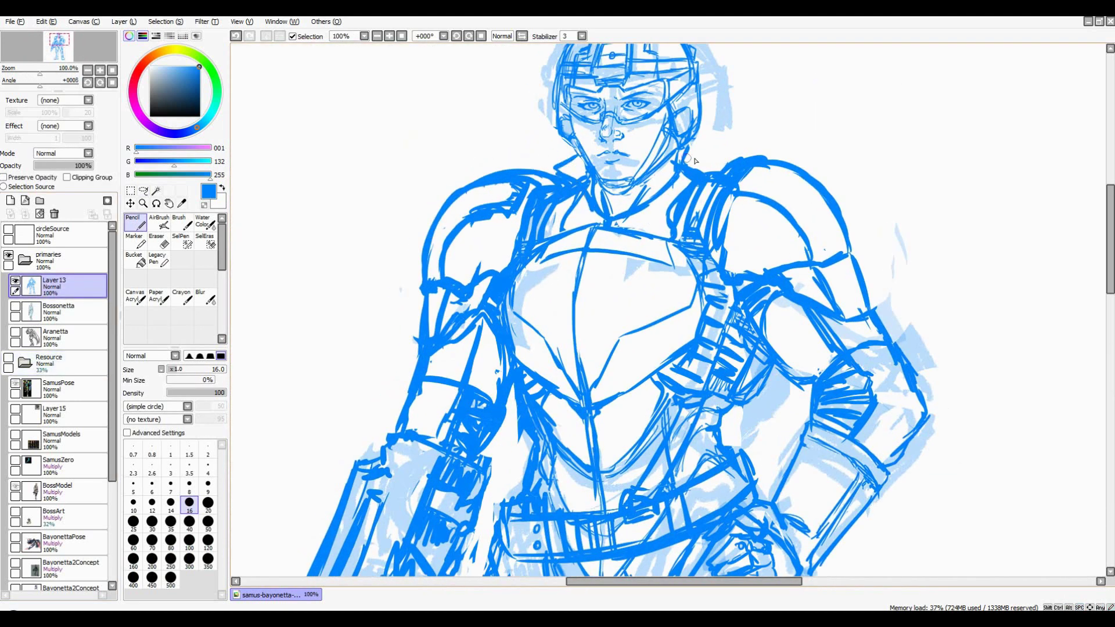
pyautogui.scroll(-3, 667, 188)
pyautogui.scroll(3, 619, 200)
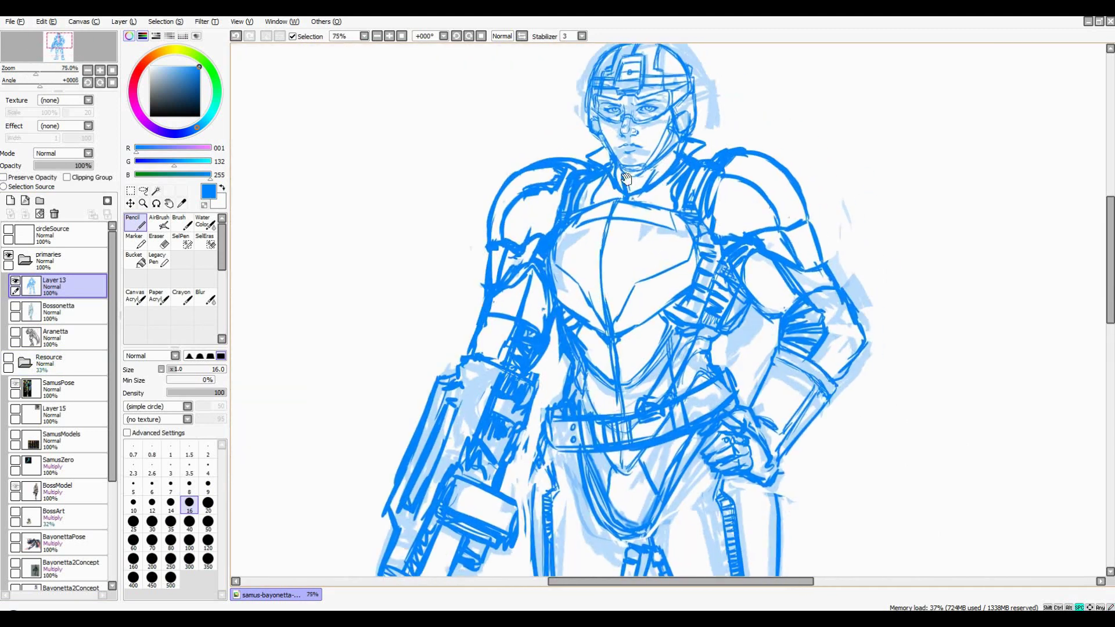
pyautogui.moveTo(619, 199); pyautogui.dragTo(626, 198)
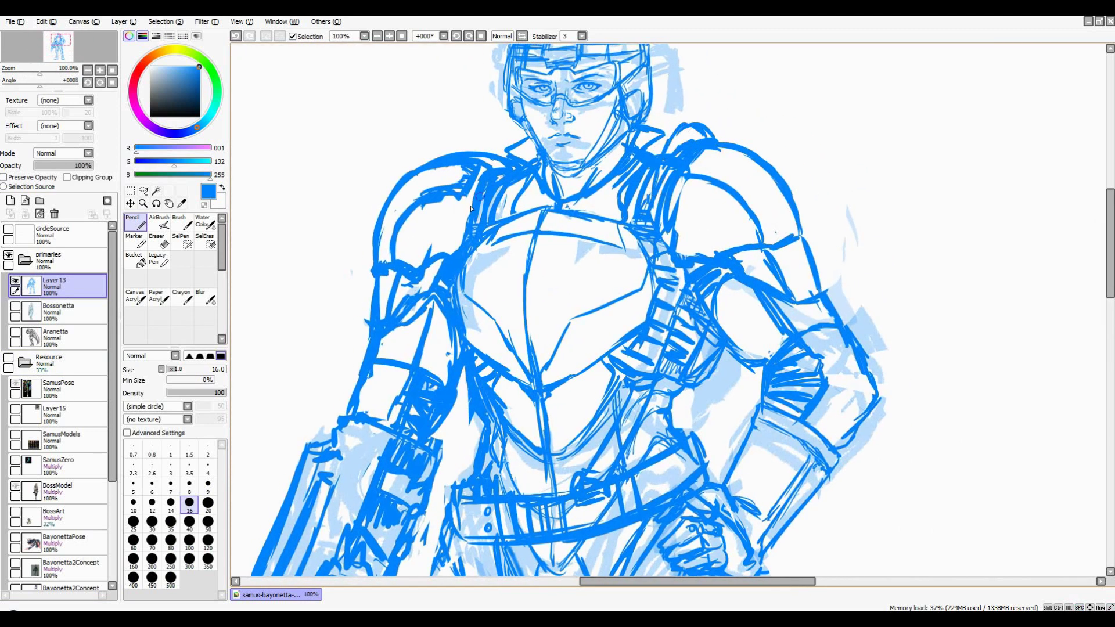
# Mirror the canvas view and check the whole figure's proportions
pyautogui.scroll(-2, 717, 222)
pyautogui.scroll(-1, 718, 222)
pyautogui.press('h')
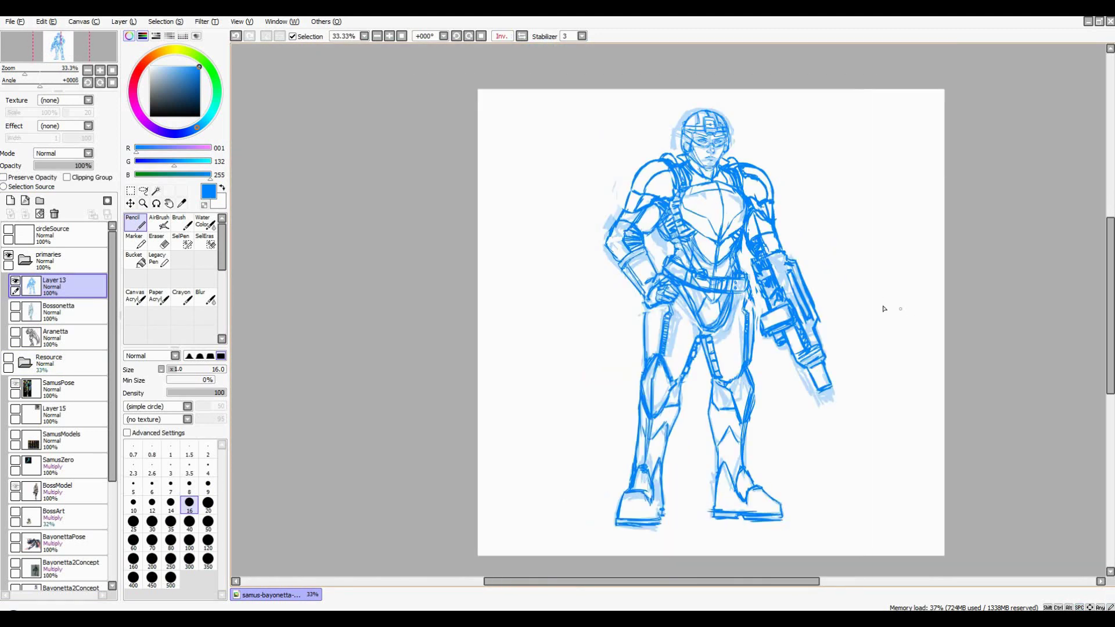
pyautogui.press('h')
pyautogui.press('h')
pyautogui.scroll(1, 742, 296)
pyautogui.scroll(-1, 743, 296)
pyautogui.hotkey('ctrl', 'j')
pyautogui.press('v')
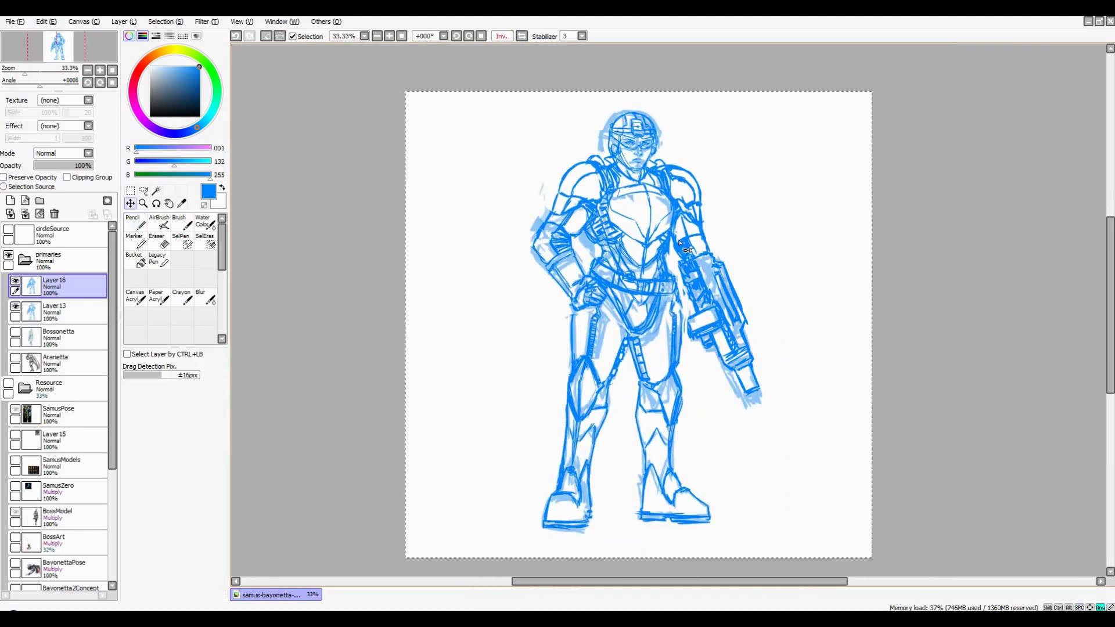
pyautogui.hotkey('ctrl', 'h')
pyautogui.moveTo(644, 256); pyautogui.dragTo(619, 256)
pyautogui.hotkey('ctrl', 'z')
pyautogui.hotkey('ctrl', 'z')
pyautogui.hotkey('ctrl', 'z')
pyautogui.press('m')
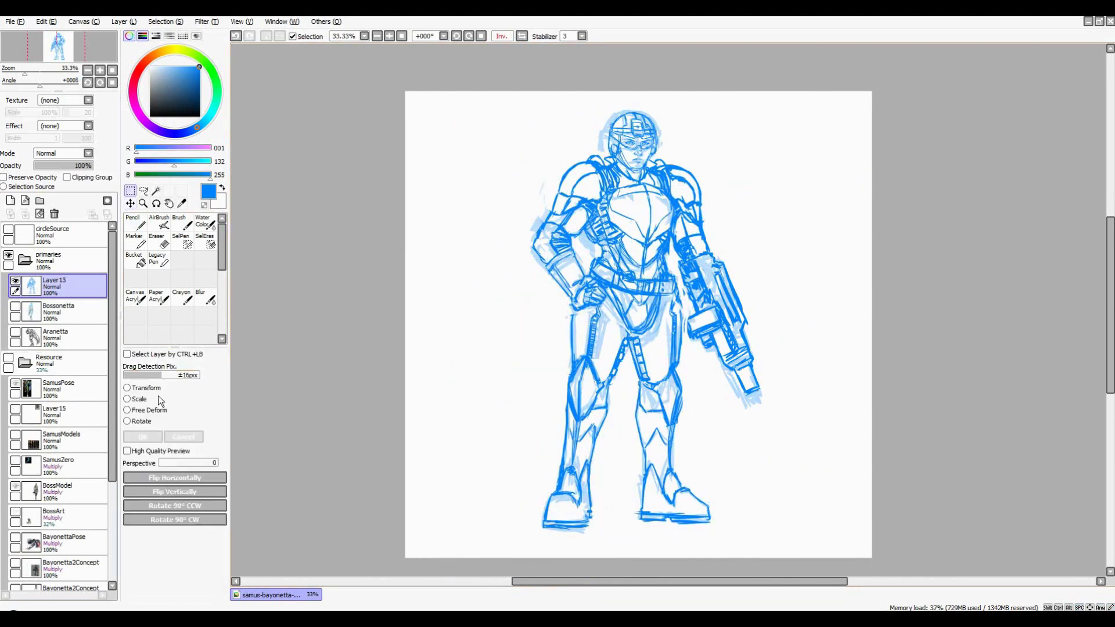
# Touch up the collar and shoulder-strap lines between the neck and the gun arm's shoulder
pyautogui.scroll(1, 749, 139)
pyautogui.press('l')
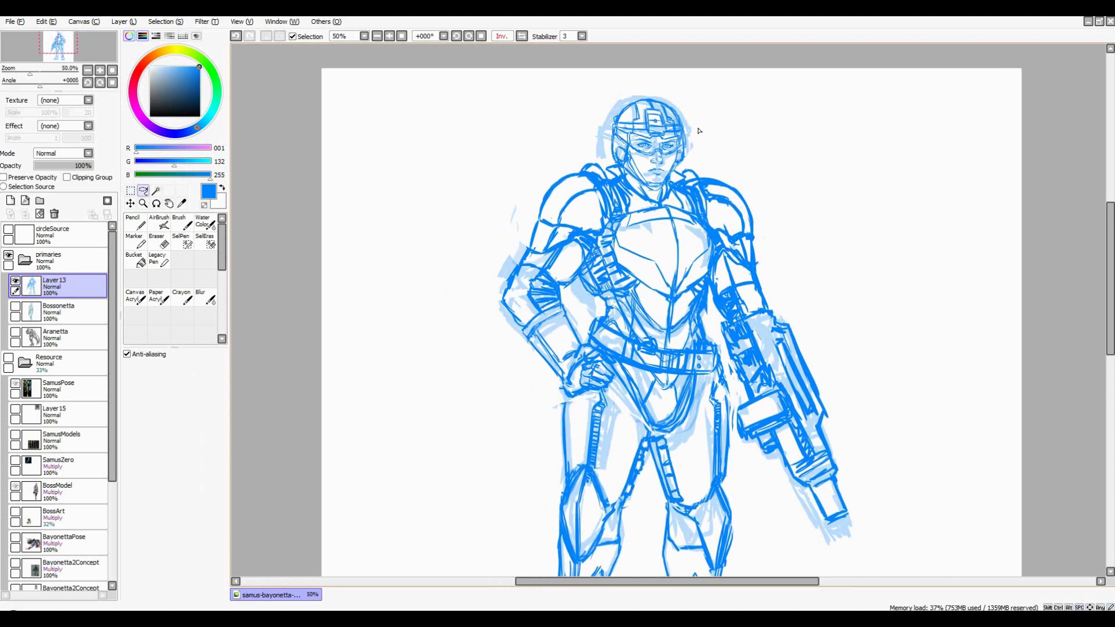
pyautogui.press('n')
pyautogui.scroll(-2, 685, 142)
pyautogui.scroll(3, 688, 144)
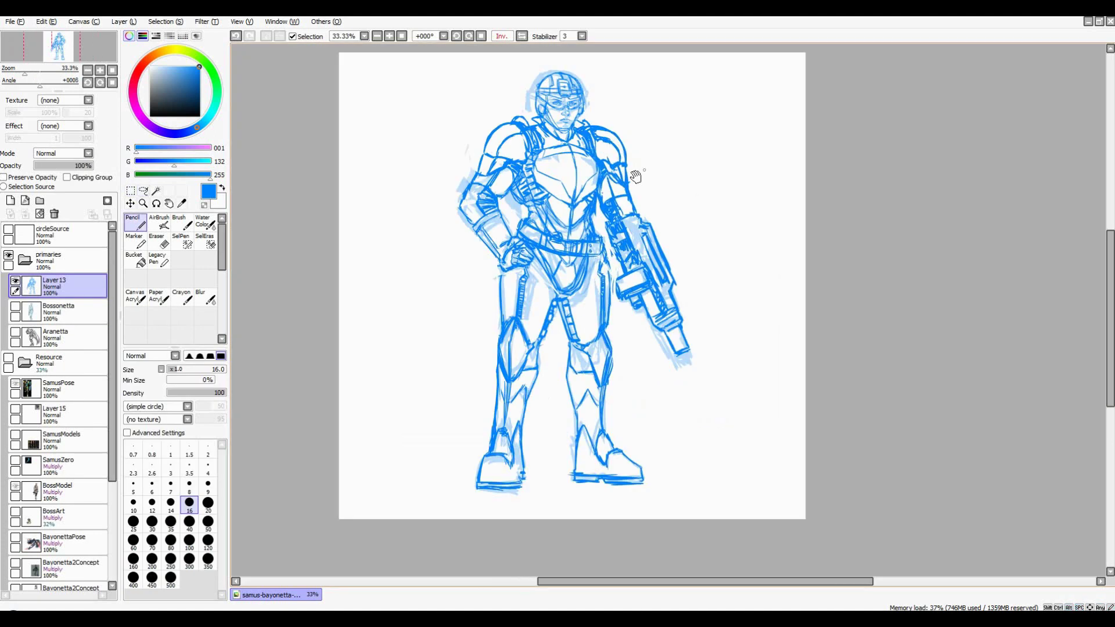
# Erase the segmented strips on both inner thighs and replace them with plain contour lines meeting at the crotch
pyautogui.scroll(-1, 691, 146)
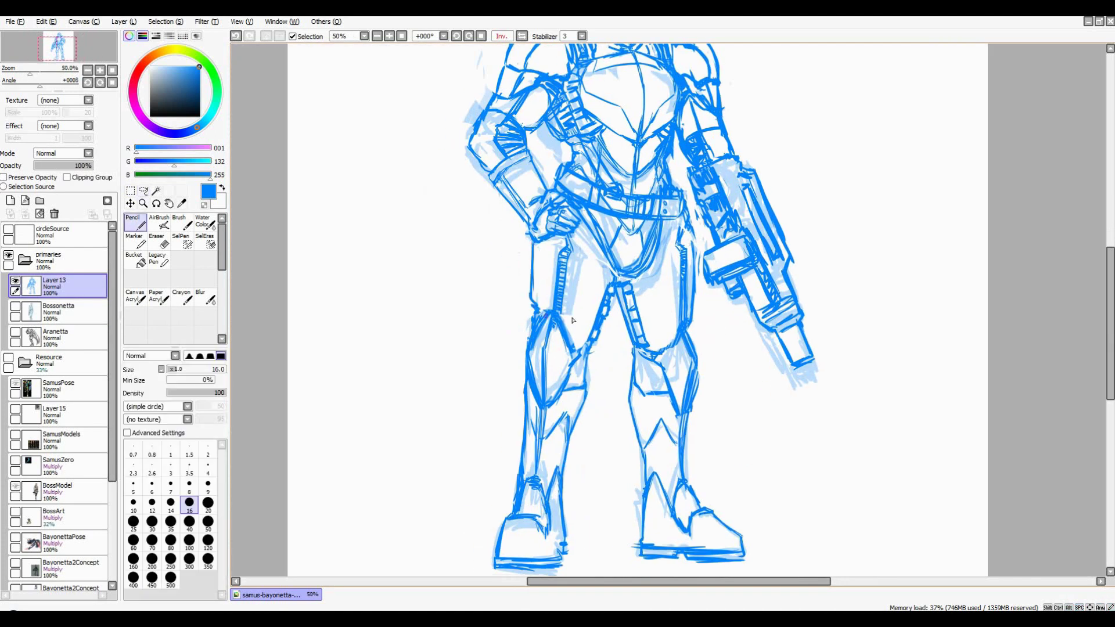
pyautogui.scroll(1, 607, 260)
pyautogui.scroll(1, 667, 314)
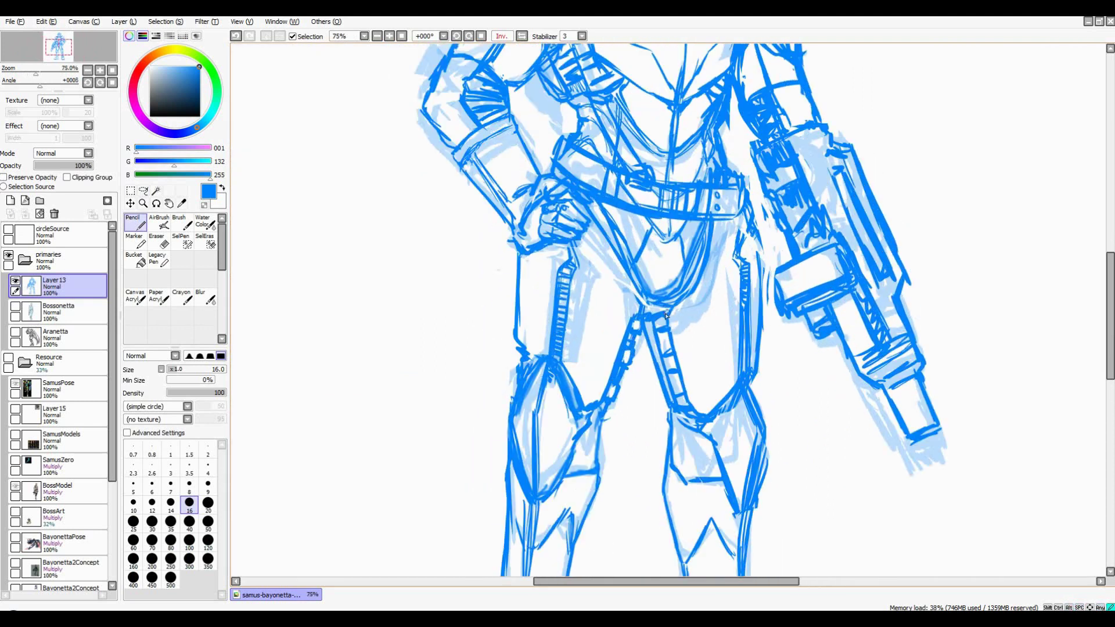
pyautogui.scroll(-3, 763, 321)
pyautogui.scroll(3, 727, 296)
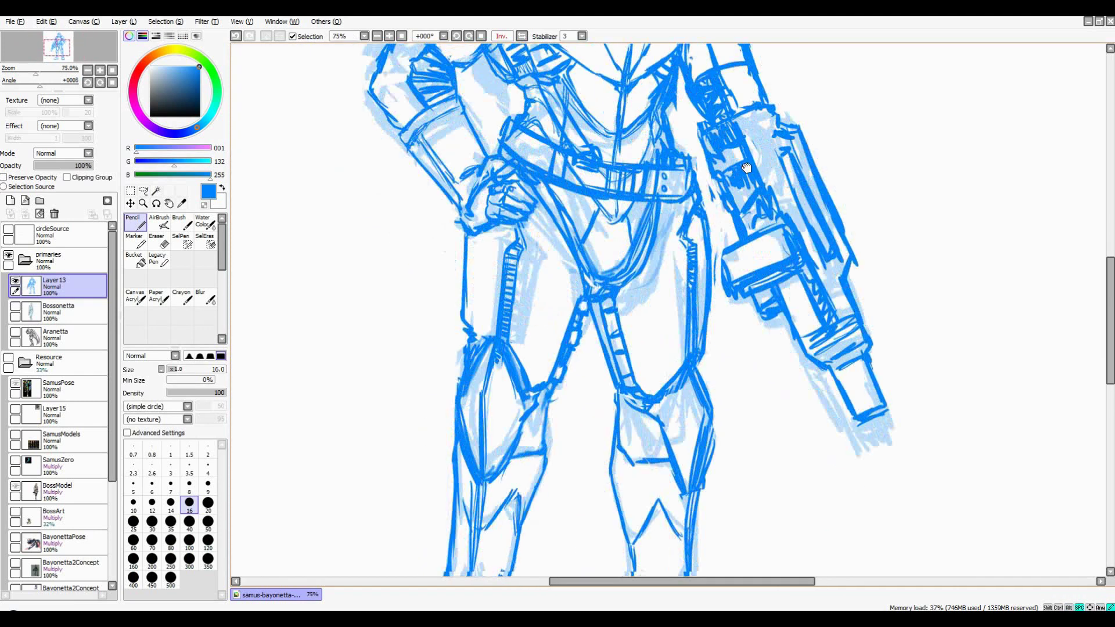
pyautogui.scroll(-1, 686, 269)
pyautogui.press('a')
pyautogui.scroll(-3, 607, 250)
pyautogui.scroll(3, 697, 262)
pyautogui.moveTo(713, 177); pyautogui.dragTo(718, 302)
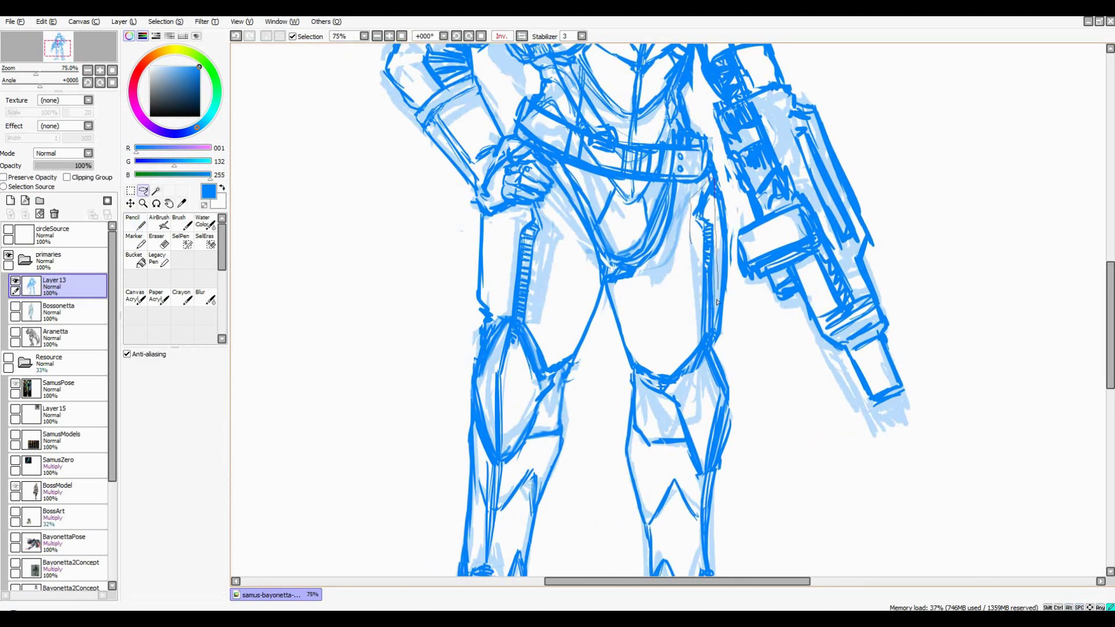
# Replace the ribbed outer-thigh strips with plain, long vertical panel lines on both thighs
pyautogui.press('n')
pyautogui.scroll(-2, 561, 330)
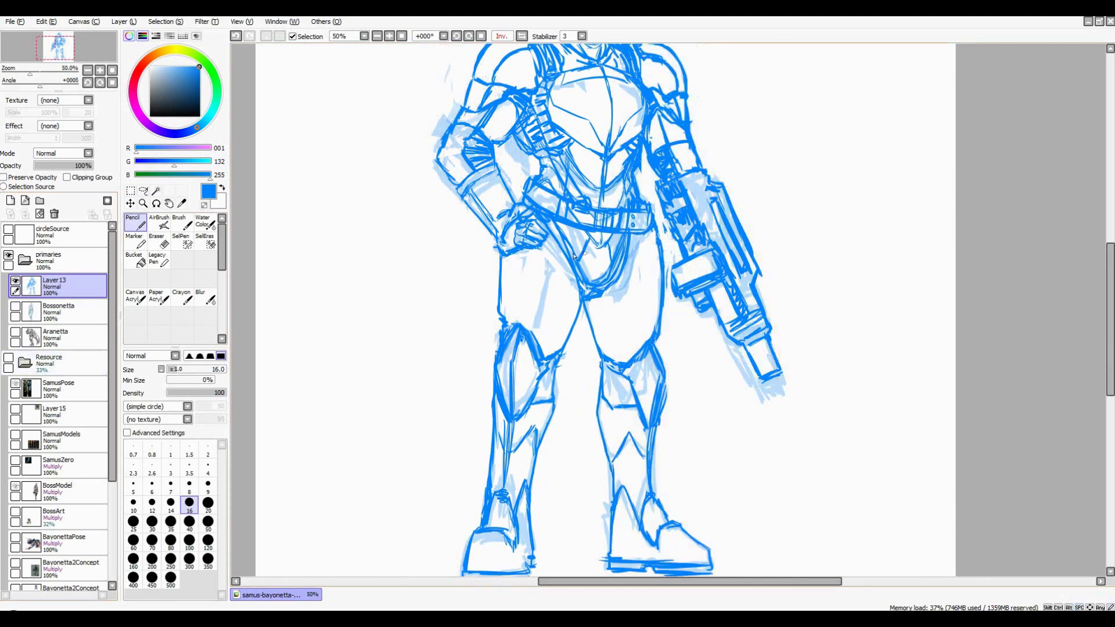
pyautogui.scroll(1, 585, 249)
pyautogui.scroll(-2, 671, 244)
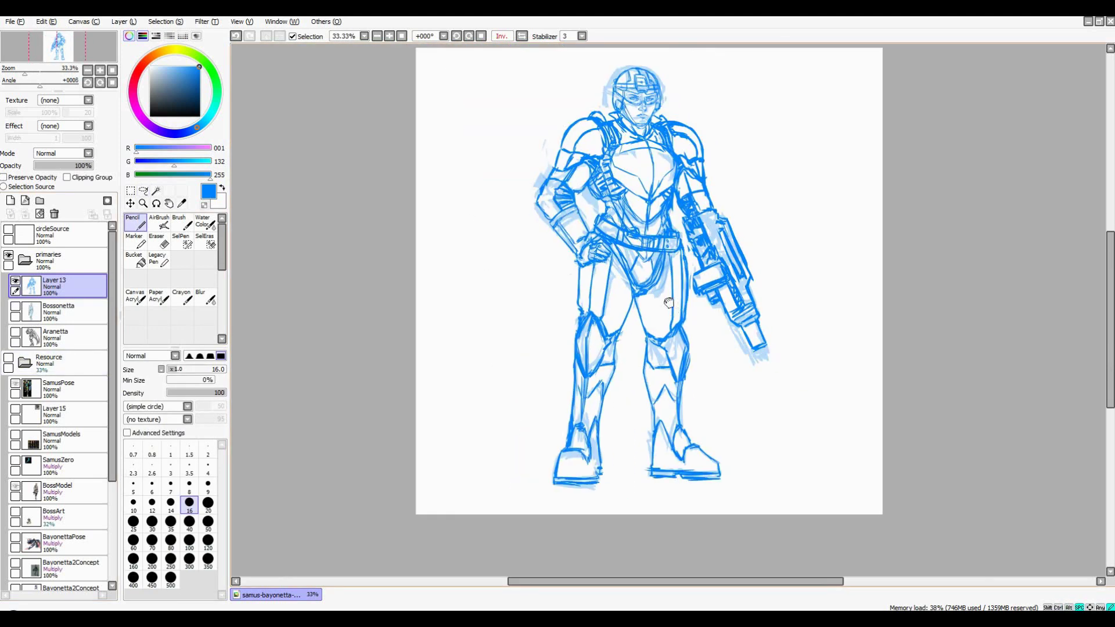
pyautogui.scroll(3, 351, 331)
pyautogui.scroll(-2, 517, 244)
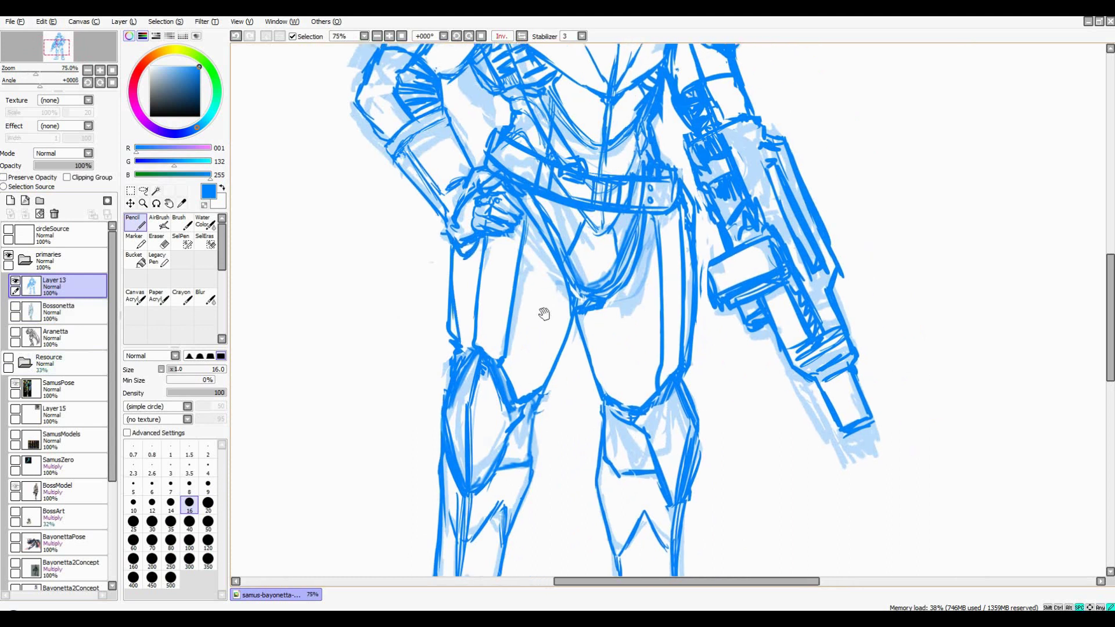
# Draw rounded inner panels on both thighs and rework the outer thigh panel below the hand on the hip
pyautogui.scroll(1, 521, 270)
pyautogui.scroll(-1, 549, 338)
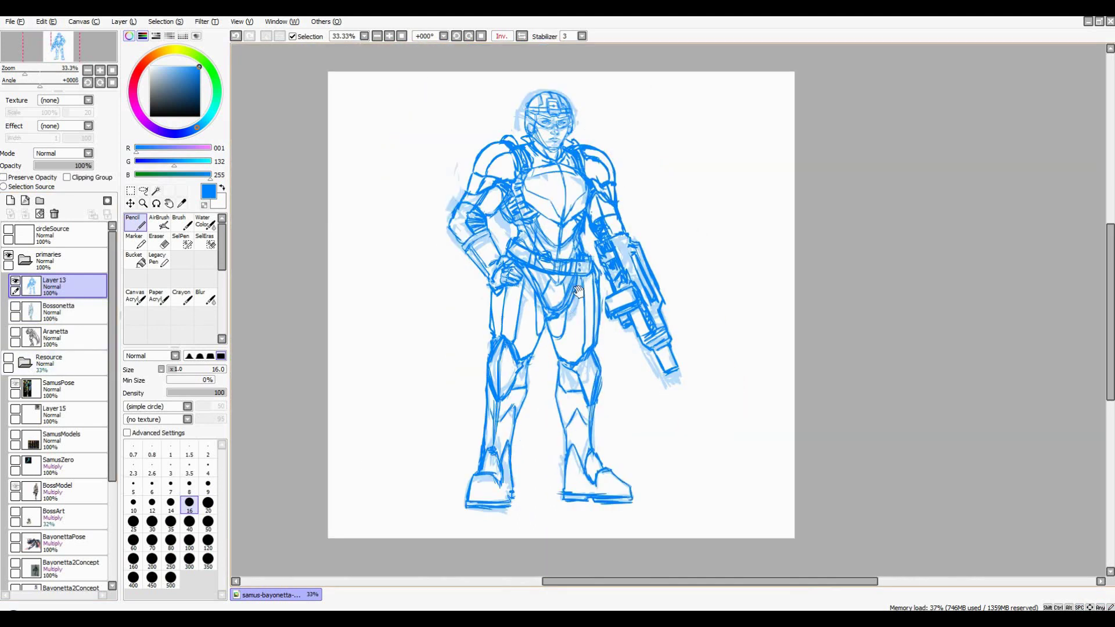
pyautogui.scroll(3, 522, 297)
pyautogui.scroll(-1, 499, 264)
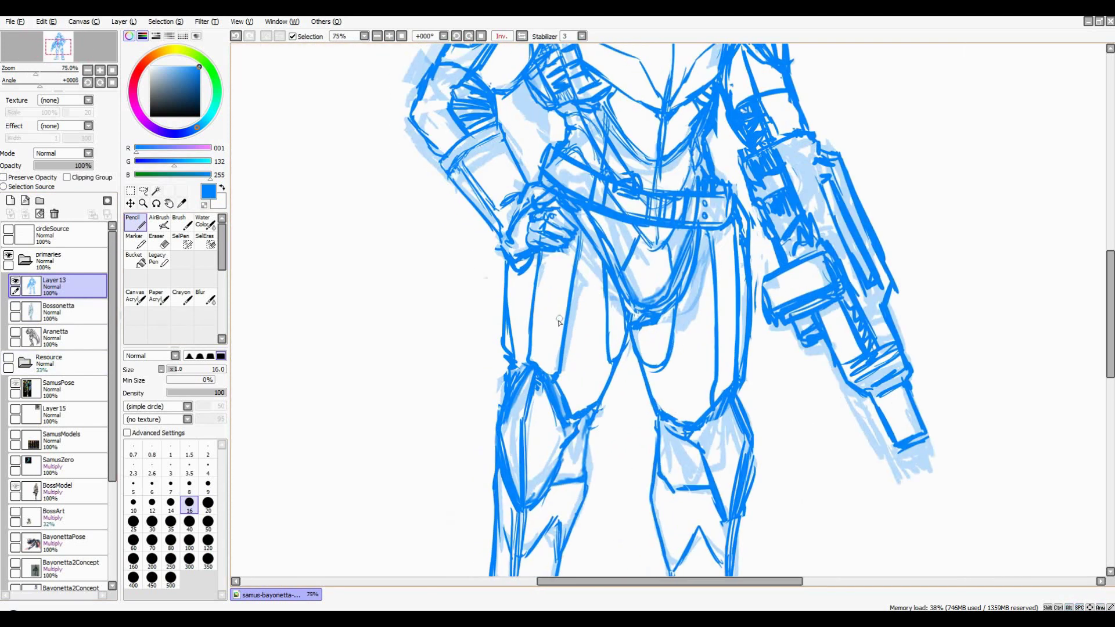
pyautogui.scroll(1, 575, 243)
pyautogui.scroll(-1, 549, 323)
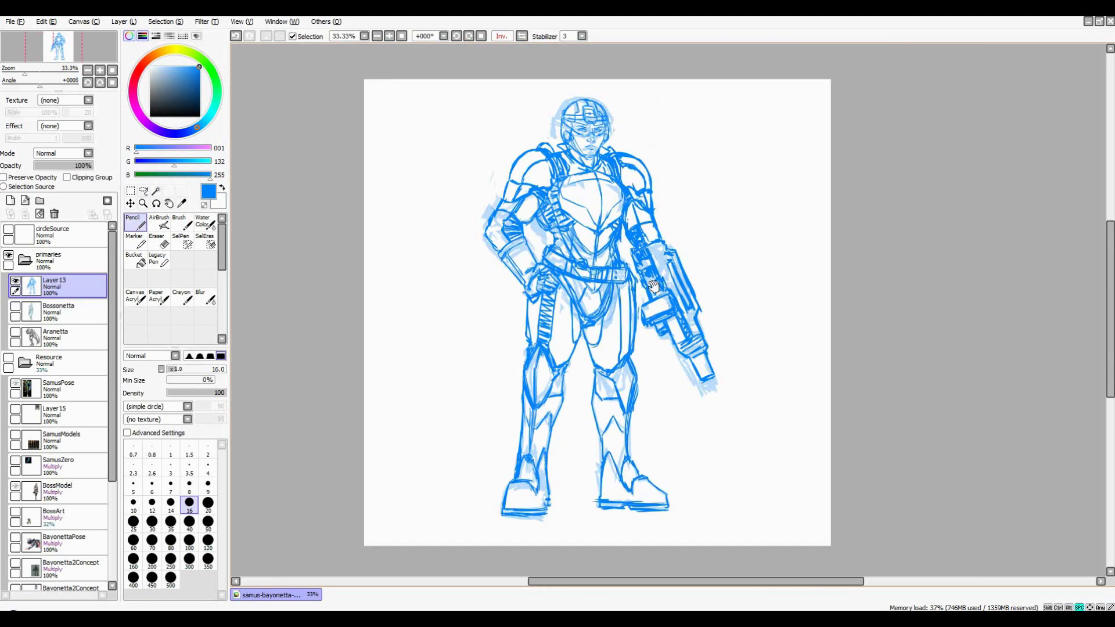
pyautogui.scroll(1, 523, 262)
pyautogui.scroll(-1, 515, 209)
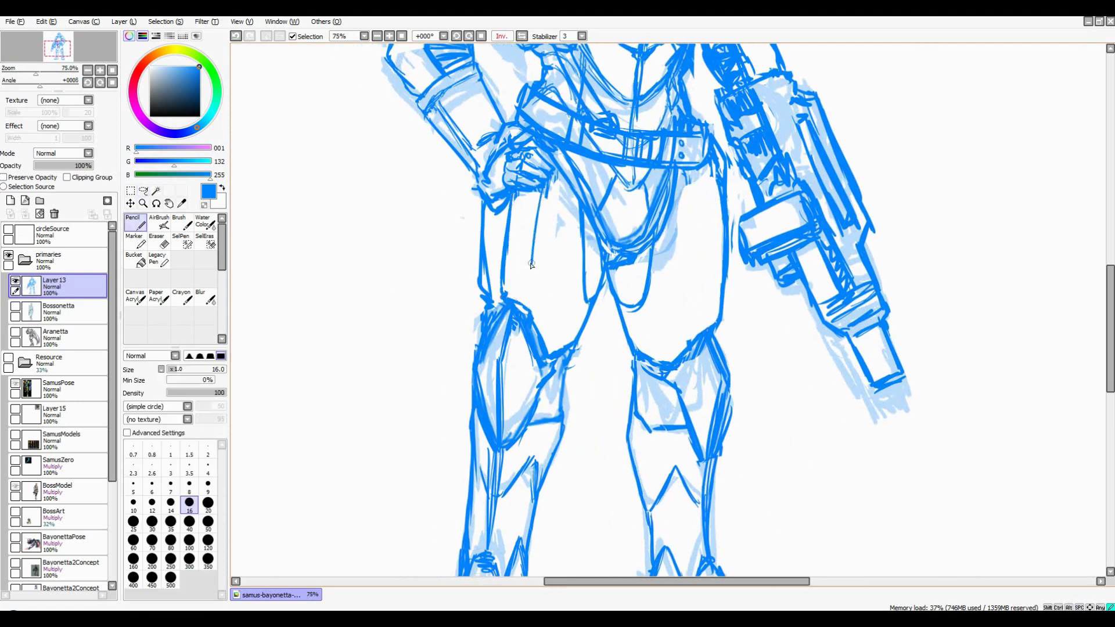
# Erase the old angular knee armour on both legs, comparing the figure with the reference images
pyautogui.scroll(-1, 703, 349)
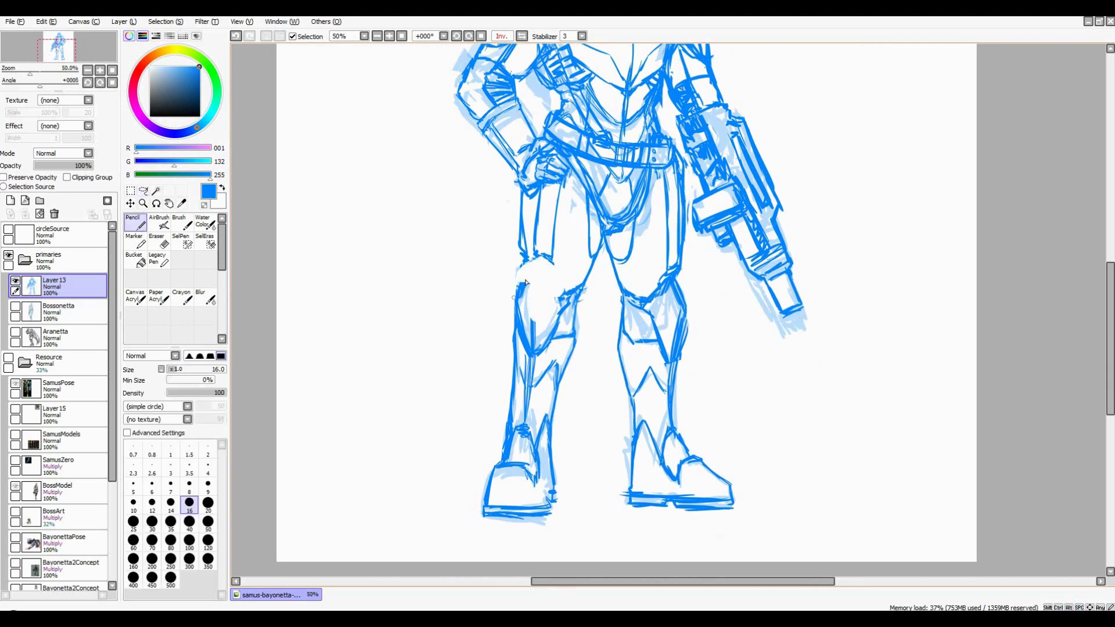
pyautogui.scroll(-1, 522, 264)
pyautogui.scroll(1, 558, 259)
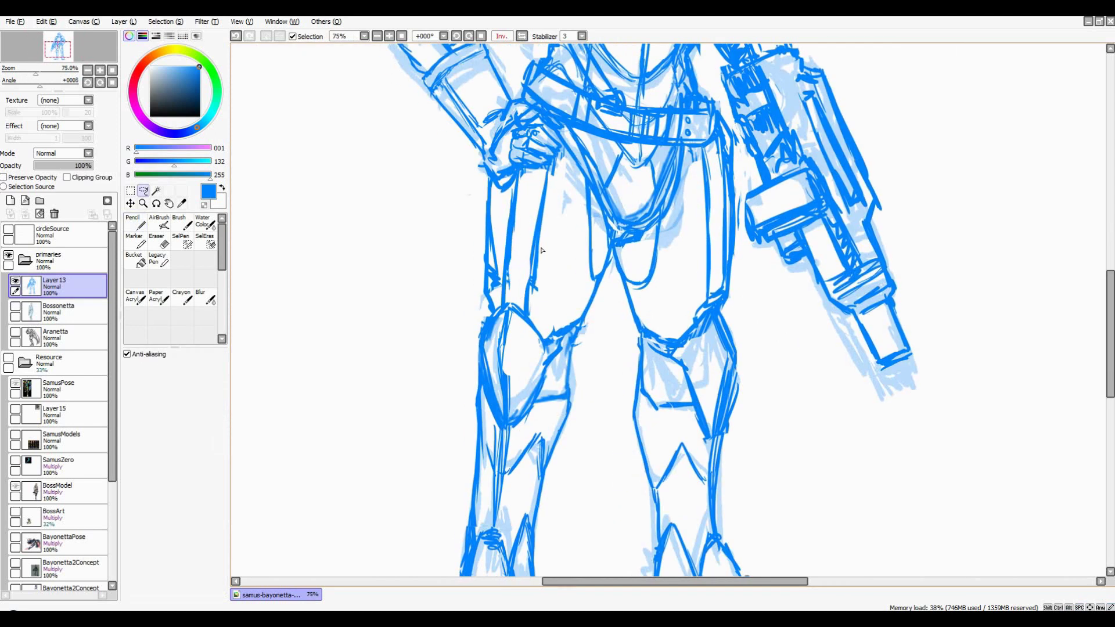
pyautogui.scroll(-1, 596, 254)
pyautogui.scroll(-1, 595, 254)
pyautogui.click(9, 360)
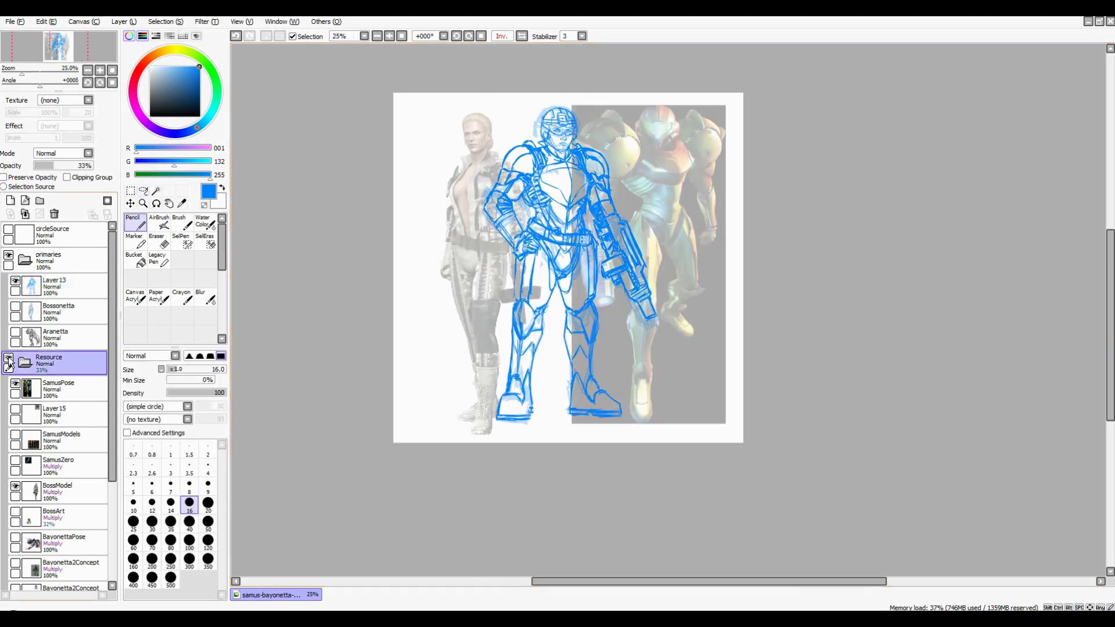
pyautogui.click(9, 357)
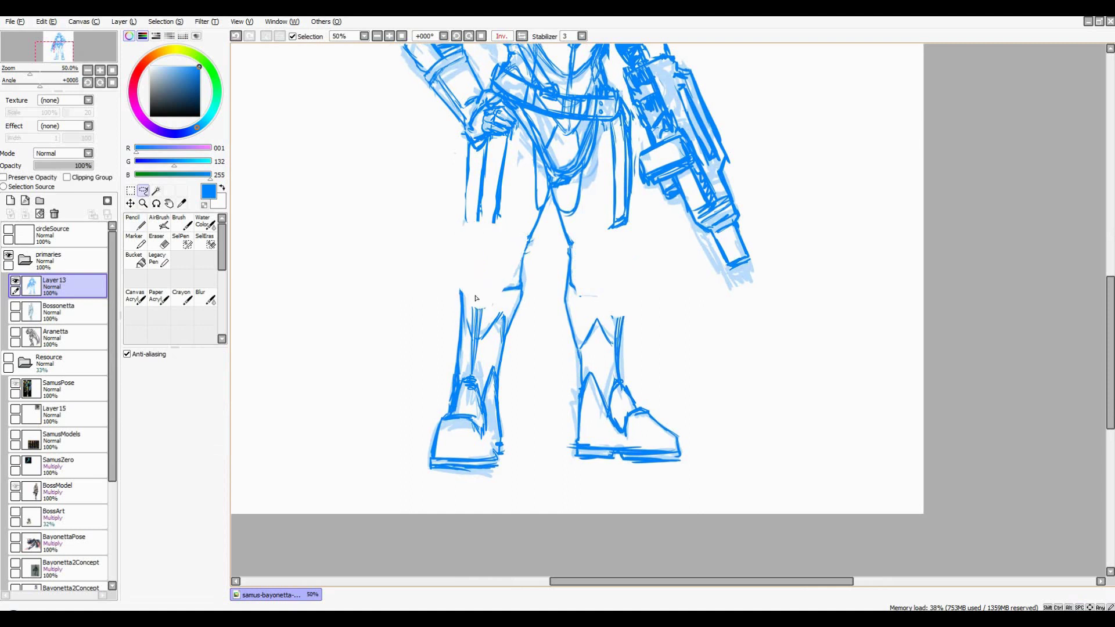
# Draw large oval knee pads on both legs with bands wrapping toward the inner knee, checking them against the references
pyautogui.press('n')
pyautogui.moveTo(466, 222)
pyautogui.mouseDown()
pyautogui.moveTo(508, 247)
pyautogui.moveTo(460, 274)
pyautogui.mouseUp()
pyautogui.moveTo(547, 261)
pyautogui.mouseDown()
pyautogui.moveTo(569, 243)
pyautogui.moveTo(589, 274)
pyautogui.moveTo(573, 318)
pyautogui.moveTo(566, 250)
pyautogui.moveTo(557, 292)
pyautogui.mouseUp()
pyautogui.click(9, 357)
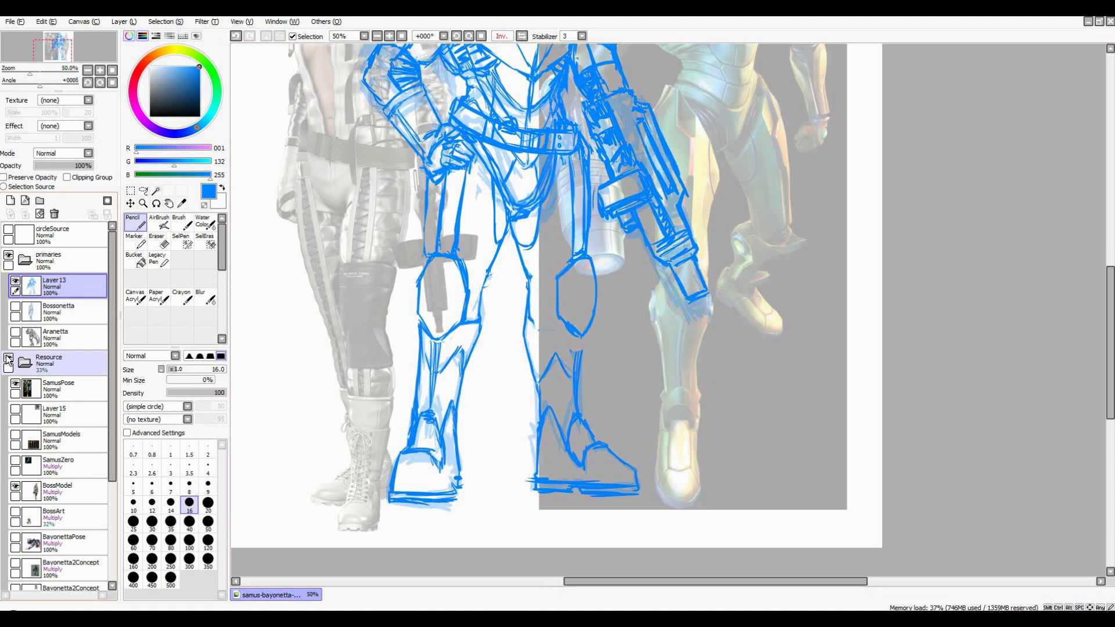
pyautogui.click(9, 358)
pyautogui.moveTo(475, 279); pyautogui.dragTo(485, 257)
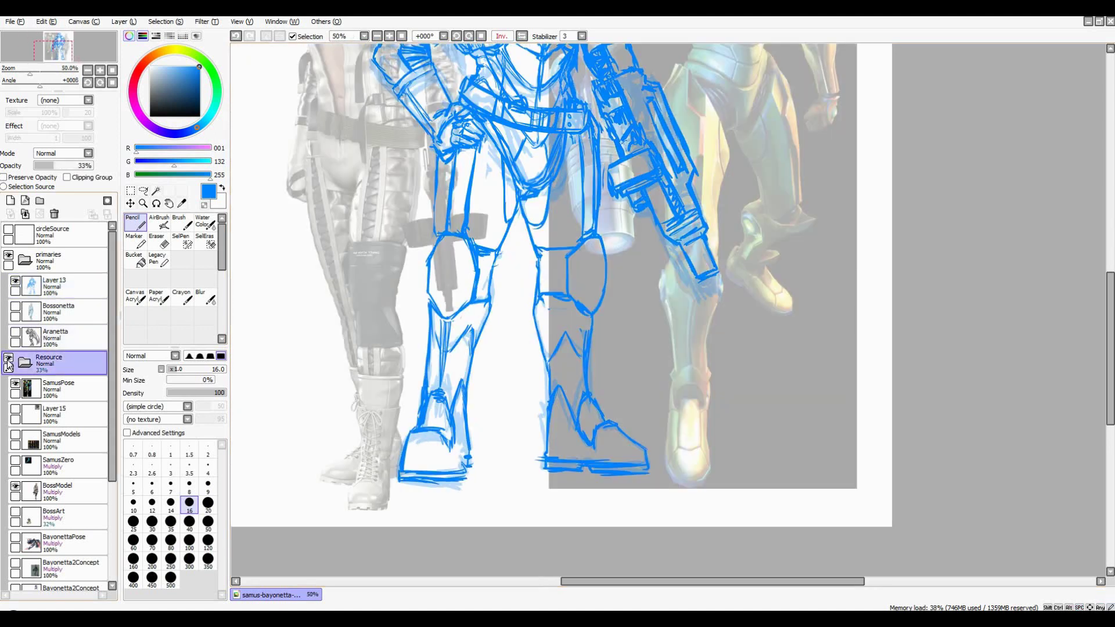
# Clean up the upper shins and draw straight vertical strips from the knee pads down to the ankles
pyautogui.press('l')
pyautogui.press('n')
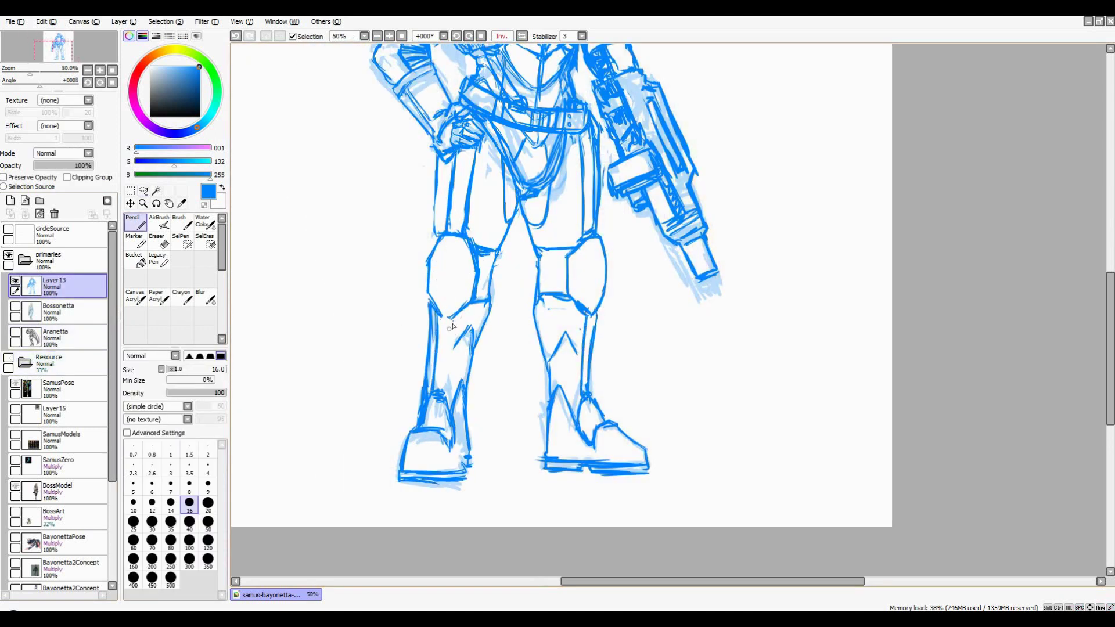
pyautogui.scroll(-3, 451, 327)
pyautogui.scroll(4, 486, 291)
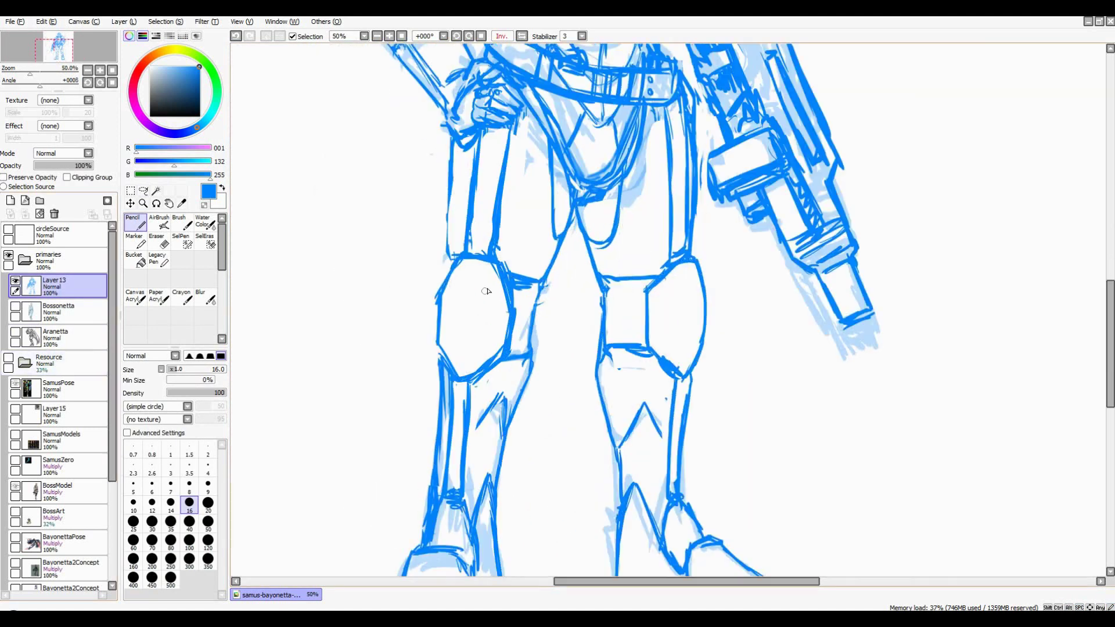
pyautogui.scroll(-2, 486, 292)
# Reshape both oval knee pads into pointed plates with an angled facet cut across the upper inner edge
pyautogui.scroll(3, 486, 292)
pyautogui.press('l')
pyautogui.moveTo(615, 288); pyautogui.dragTo(635, 304)
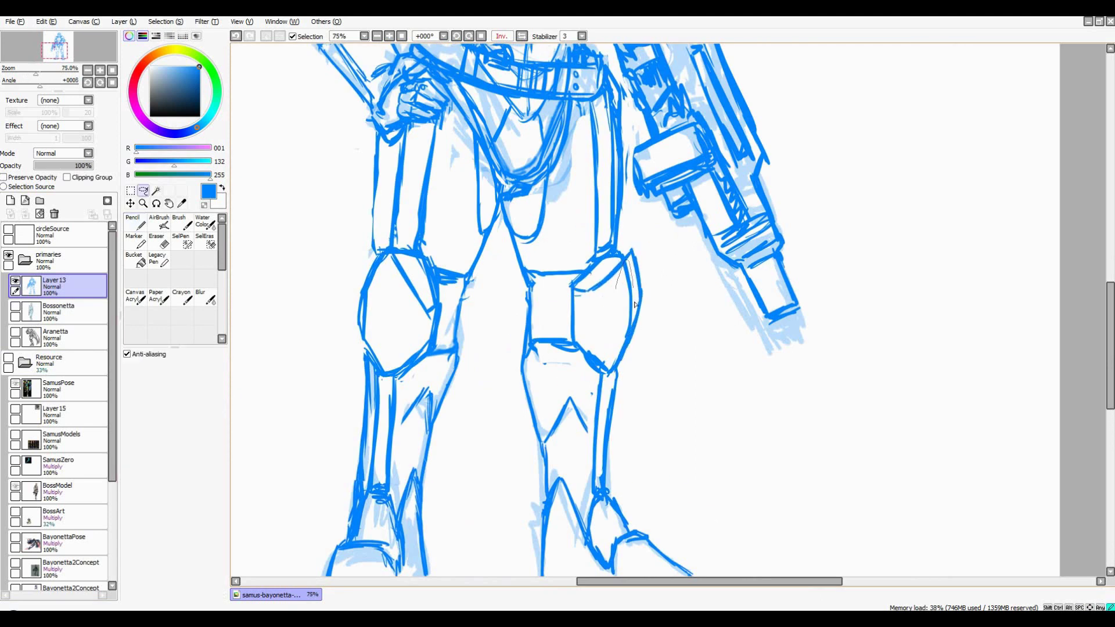
pyautogui.scroll(-1, 635, 304)
pyautogui.press('n')
pyautogui.scroll(-2, 576, 318)
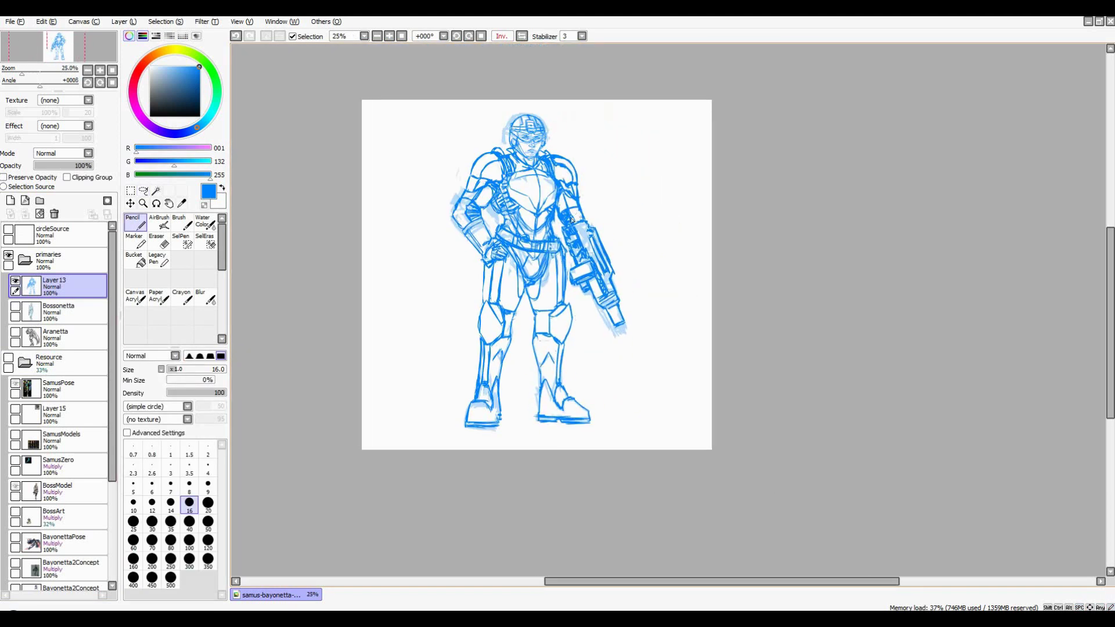
# Remove the chevron detail from both shins, checking the legs against the reference images
pyautogui.scroll(1, 572, 219)
pyautogui.click(9, 359)
pyautogui.click(8, 359)
pyautogui.scroll(1, 618, 301)
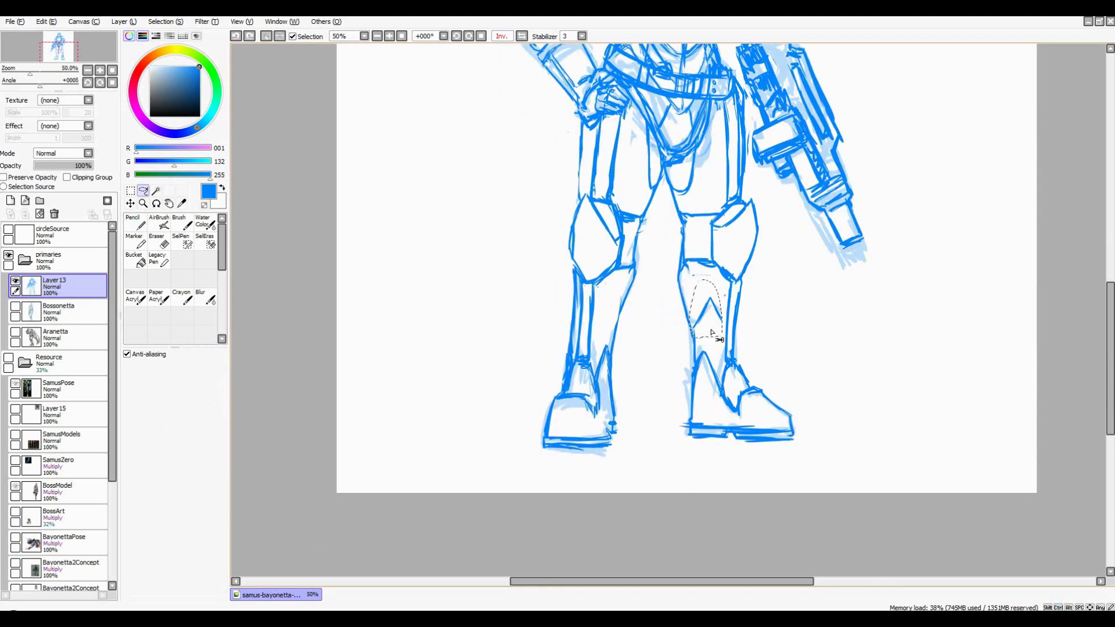
pyautogui.scroll(-2, 683, 267)
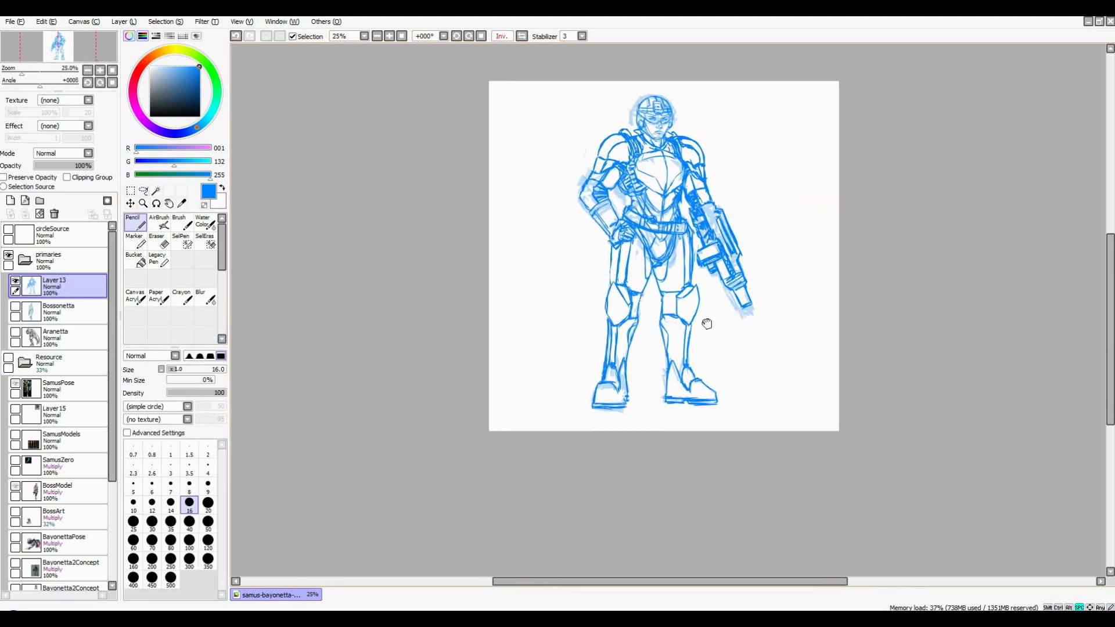
# Redraw the curved upper edge of the boot on the hip-hand side and add a vertical ridge line to that leg's knee pad
pyautogui.scroll(3, 487, 366)
pyautogui.press('l')
pyautogui.press('n')
pyautogui.moveTo(491, 388); pyautogui.dragTo(550, 418)
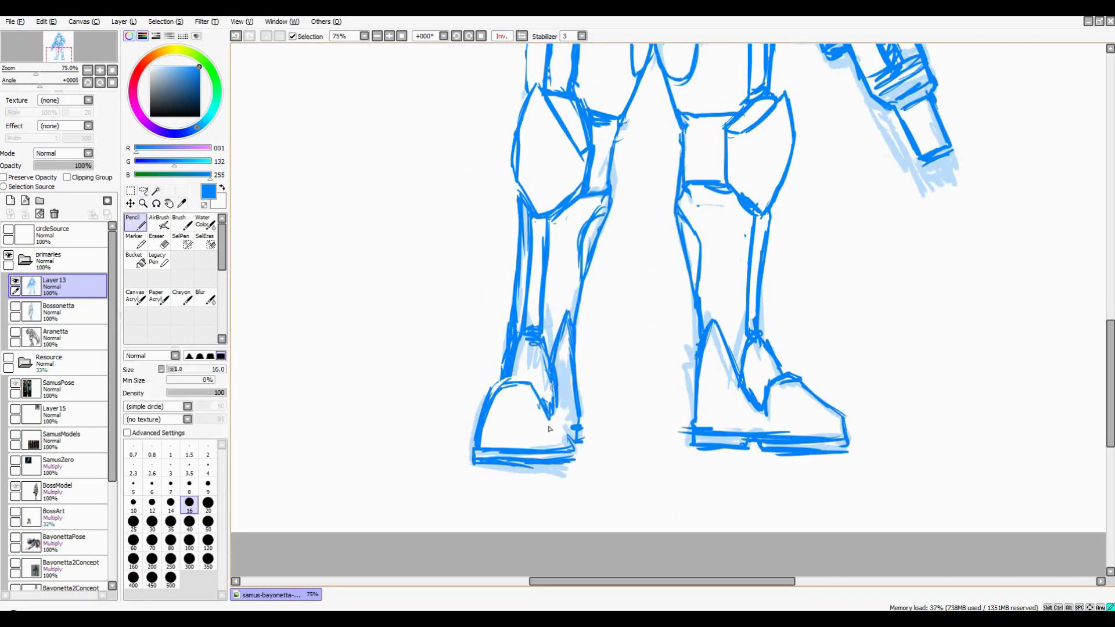
pyautogui.scroll(-3, 504, 386)
pyautogui.scroll(3, 487, 359)
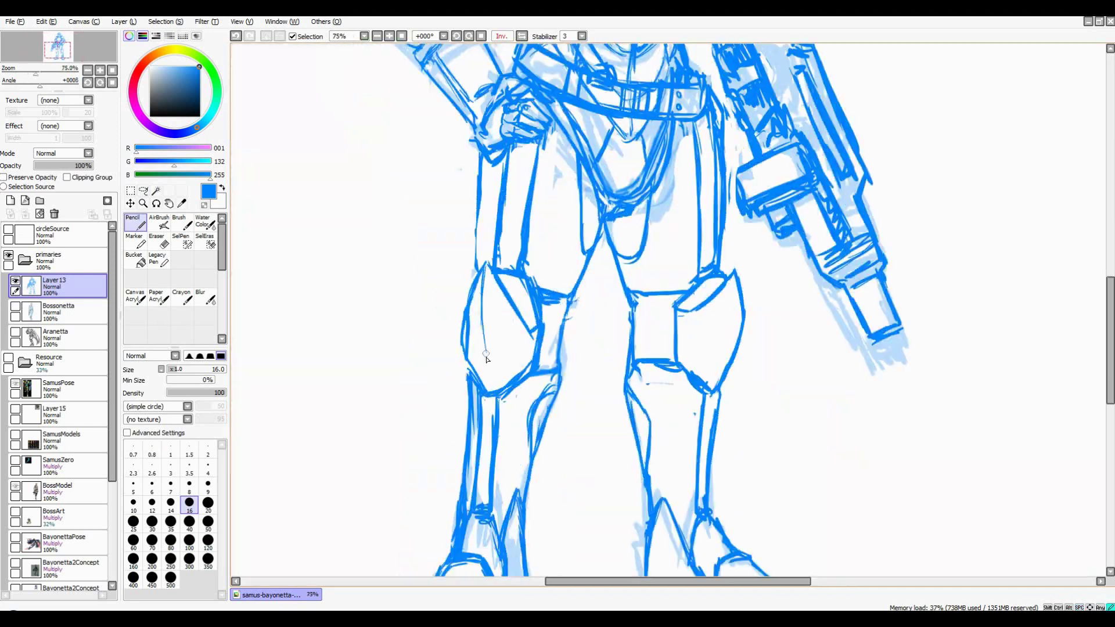
pyautogui.scroll(-3, 727, 365)
# Draw curved bands divided into small segments along the inner part of both shoulder pads
pyautogui.scroll(4, 533, 243)
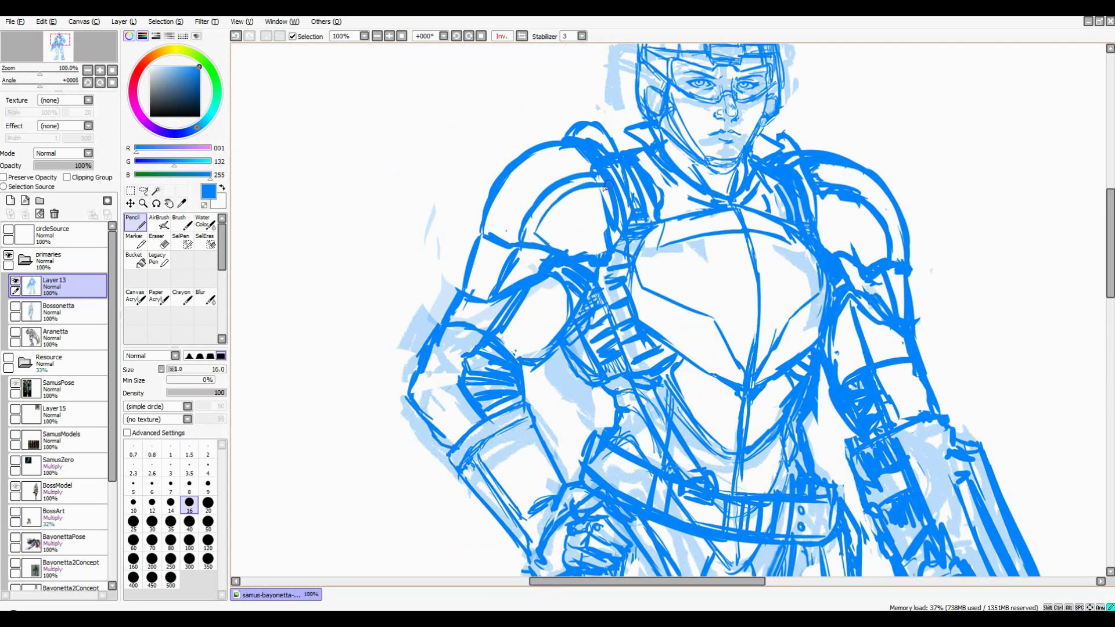
pyautogui.moveTo(526, 265); pyautogui.dragTo(474, 288)
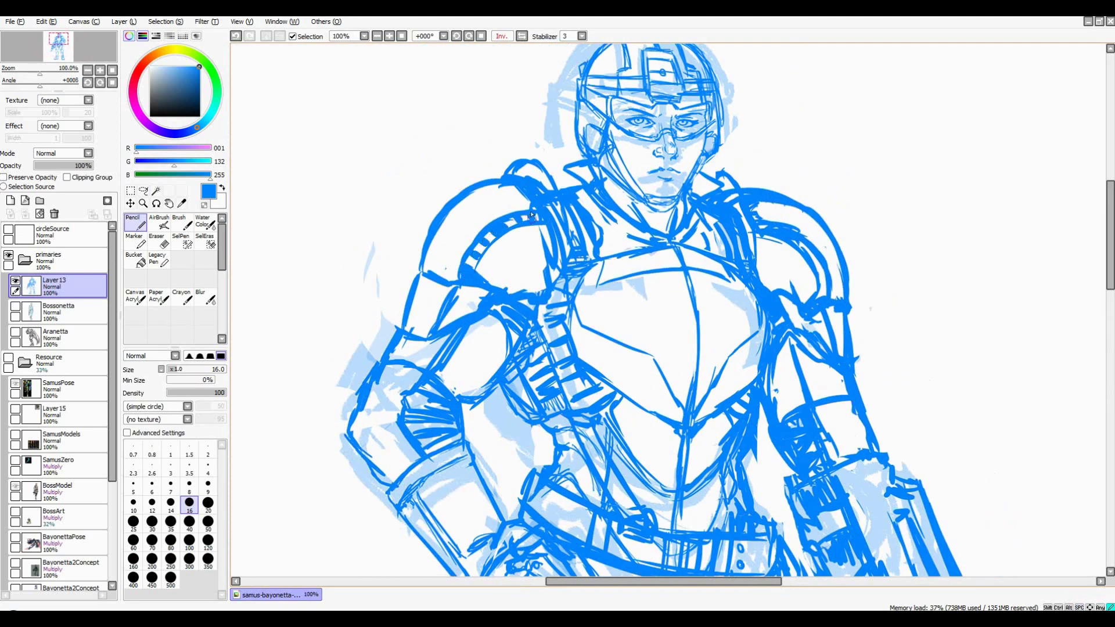
pyautogui.scroll(-2, 532, 215)
pyautogui.scroll(2, 748, 266)
pyautogui.scroll(-2, 761, 286)
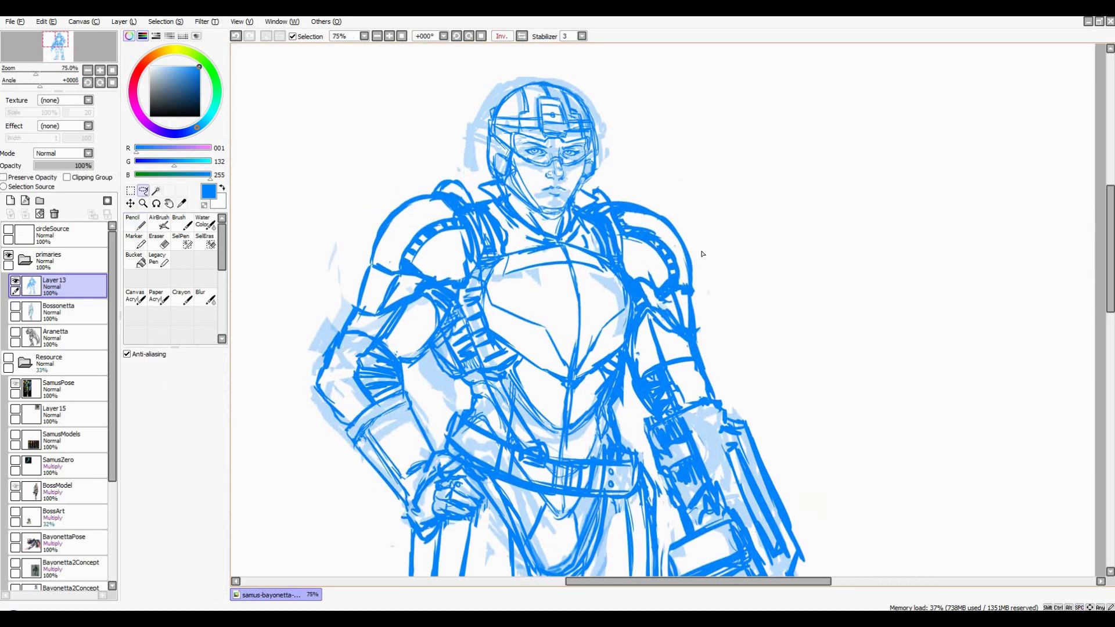
pyautogui.scroll(1, 702, 252)
pyautogui.scroll(1, 604, 221)
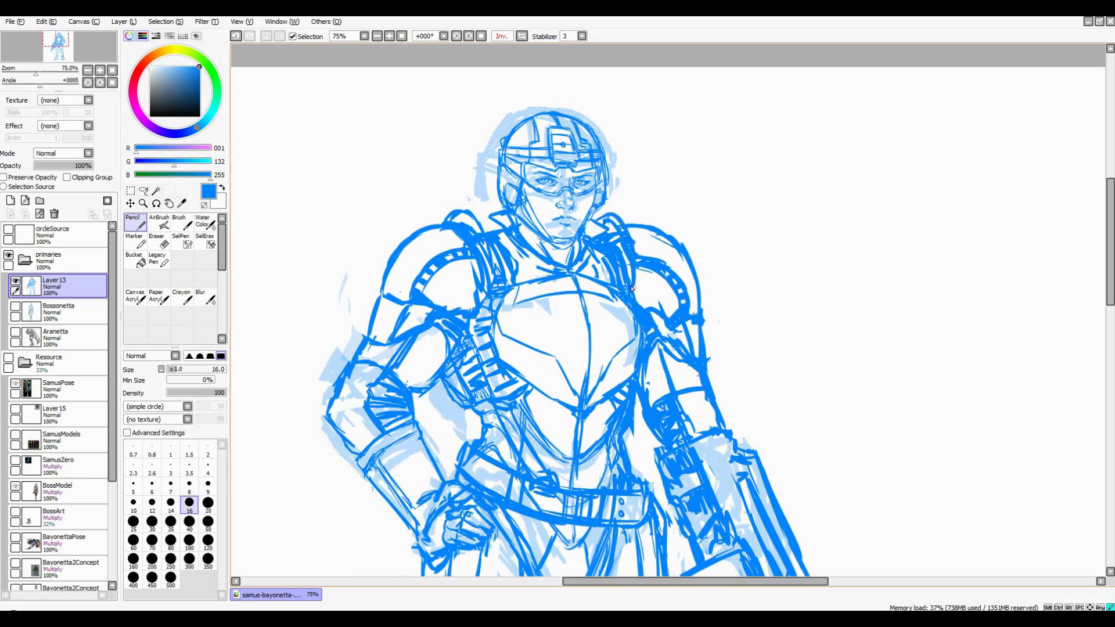
# Mirror the canvas view and redraw the gun-arm shoulder pad with a rounded outline and a segmented inner band
pyautogui.scroll(-3, 632, 288)
pyautogui.press('h')
pyautogui.press('h')
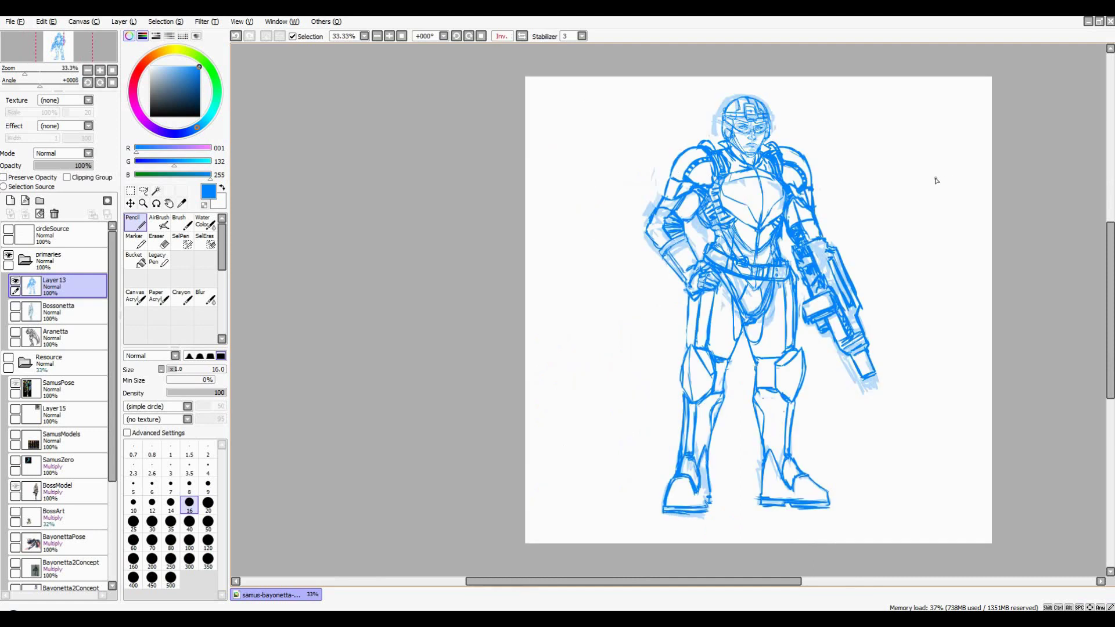
pyautogui.press('h')
pyautogui.scroll(3, 935, 179)
pyautogui.press('l')
pyautogui.moveTo(619, 191); pyautogui.dragTo(612, 246)
pyautogui.press('n')
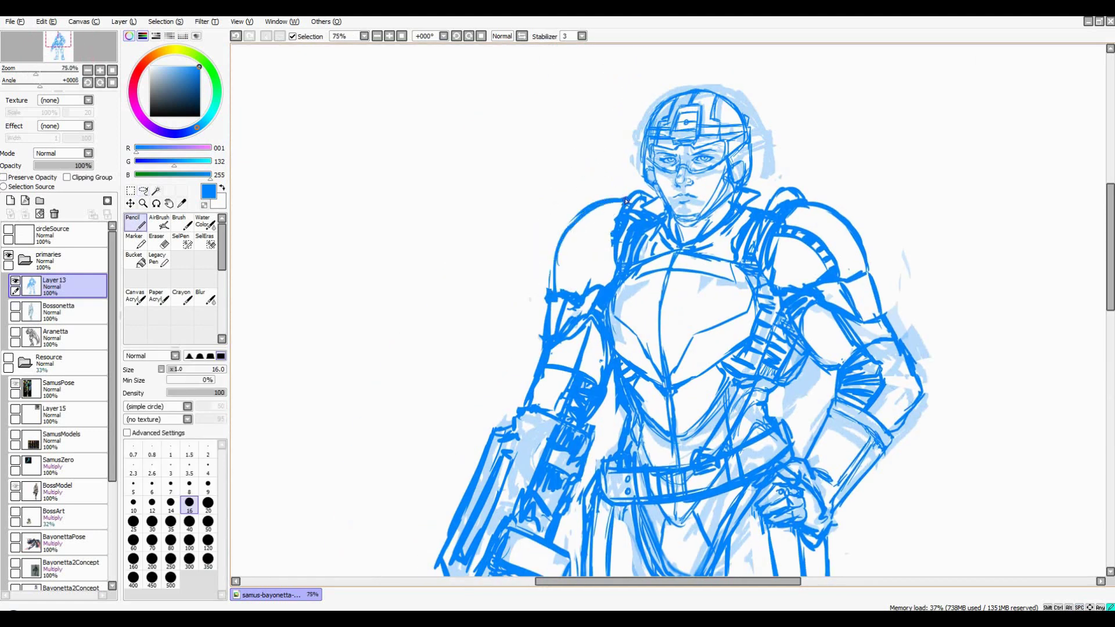
pyautogui.press('space')
pyautogui.moveTo(562, 296); pyautogui.dragTo(546, 268)
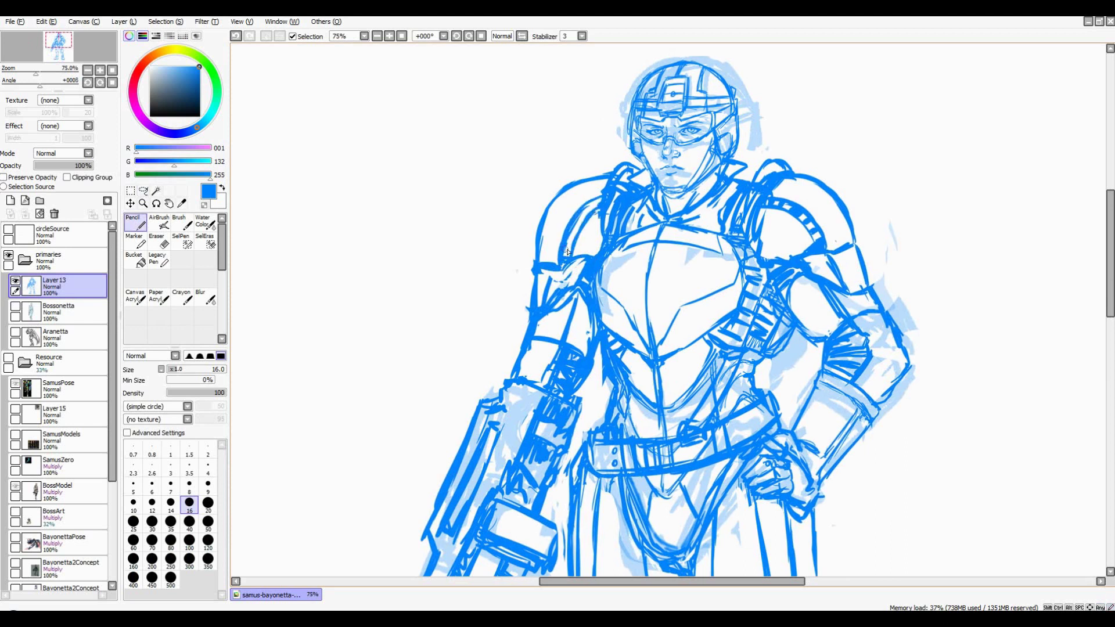
pyautogui.scroll(-2, 584, 215)
pyautogui.scroll(2, 583, 215)
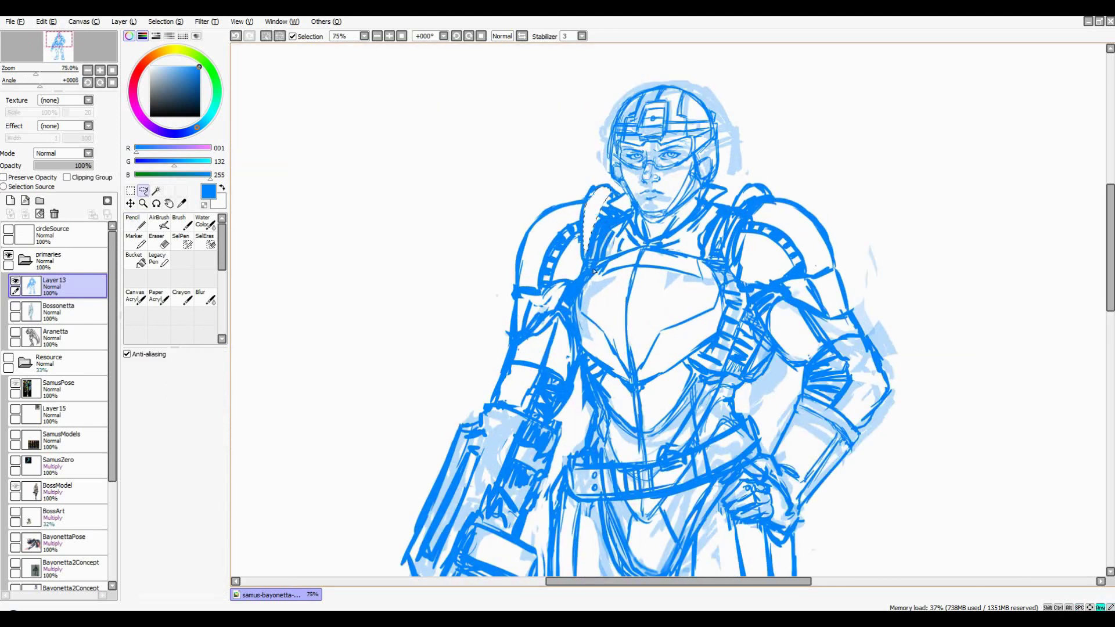
# Select the gun-arm shoulder pad and pull its outer side slightly inward with Free Deform
pyautogui.press('space')
pyautogui.moveTo(783, 205); pyautogui.dragTo(646, 210)
pyautogui.press('m')
pyautogui.scroll(-1, 646, 211)
pyautogui.scroll(1, 348, 265)
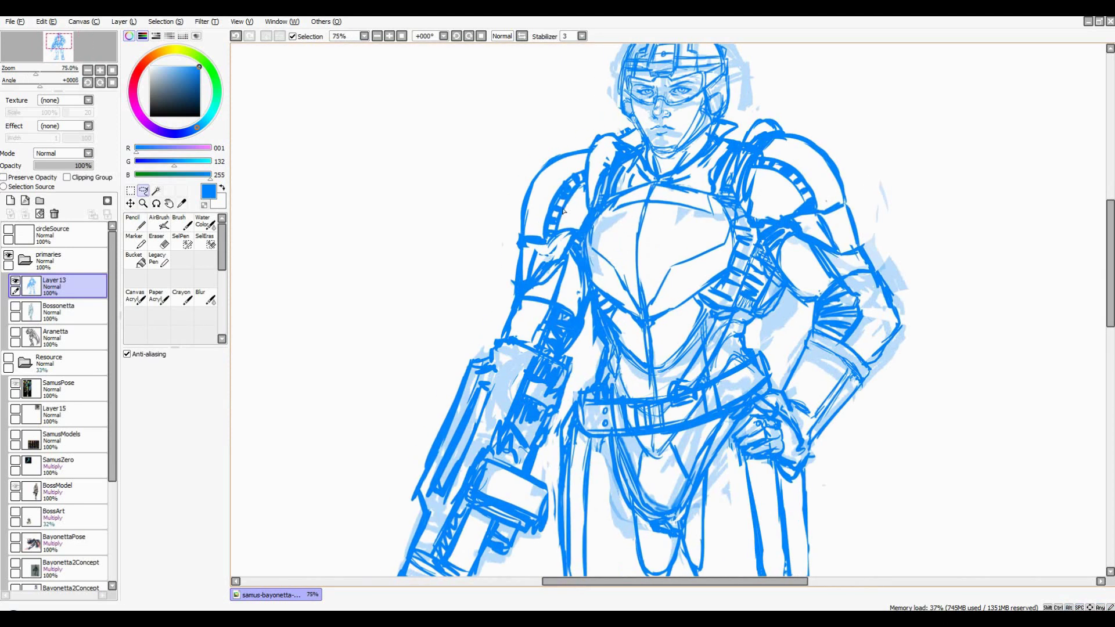
pyautogui.click(143, 409)
pyautogui.moveTo(547, 222); pyautogui.dragTo(509, 198)
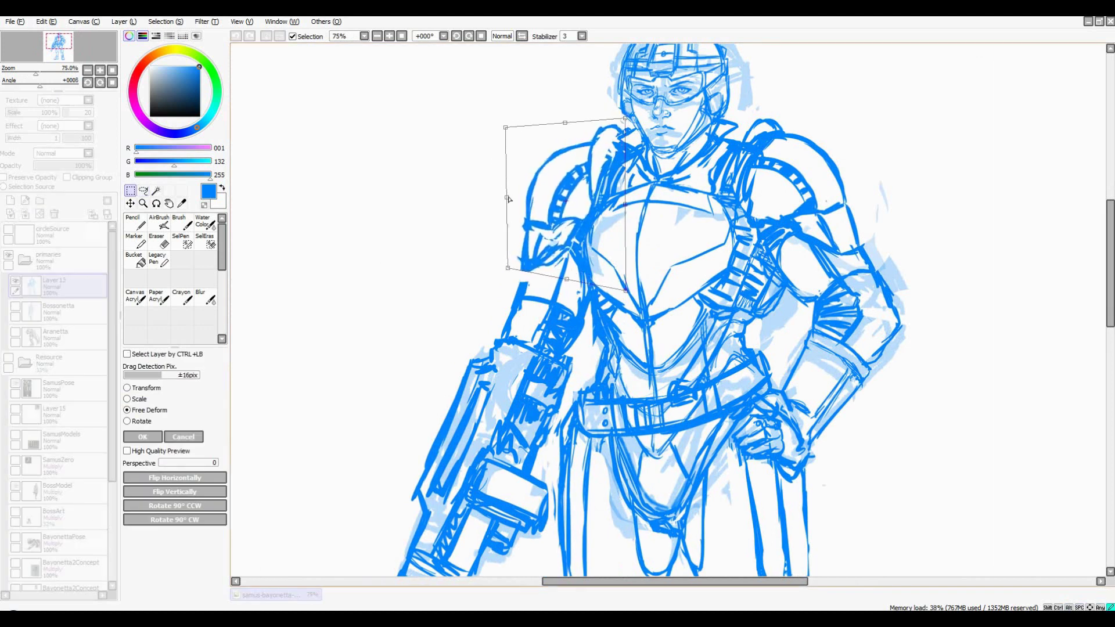
pyautogui.moveTo(625, 290); pyautogui.dragTo(626, 287)
pyautogui.press('Return')
pyautogui.scroll(-2, 511, 266)
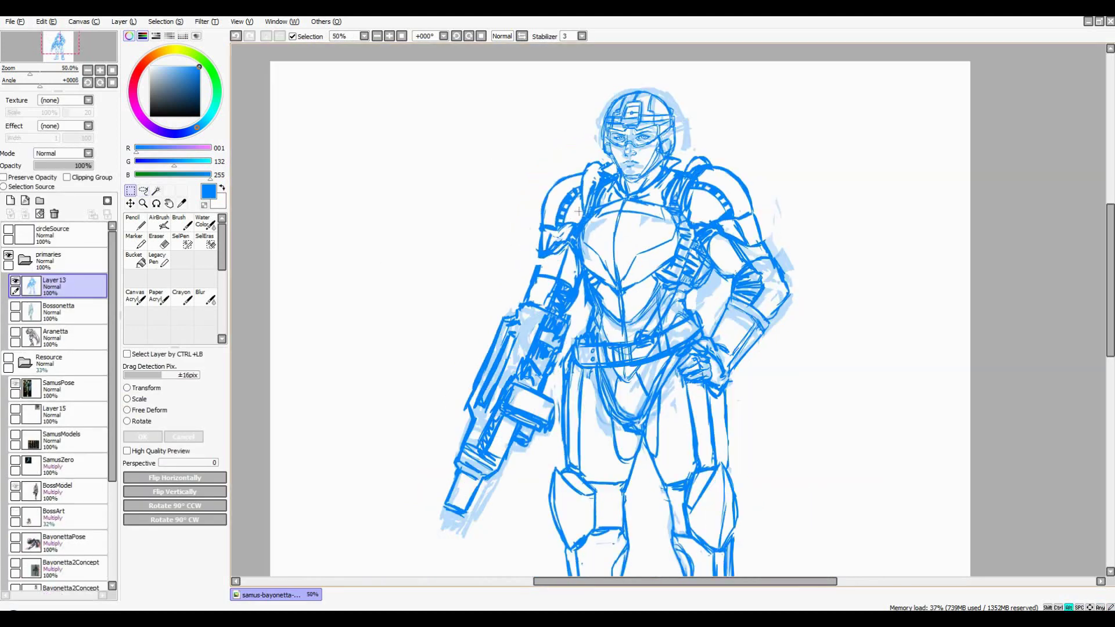
# Check the whole figure, then select the mouth lines and adjust their placement on the face
pyautogui.press('n')
pyautogui.hscroll(-3, 622, 304)
pyautogui.hscroll(5, 601, 198)
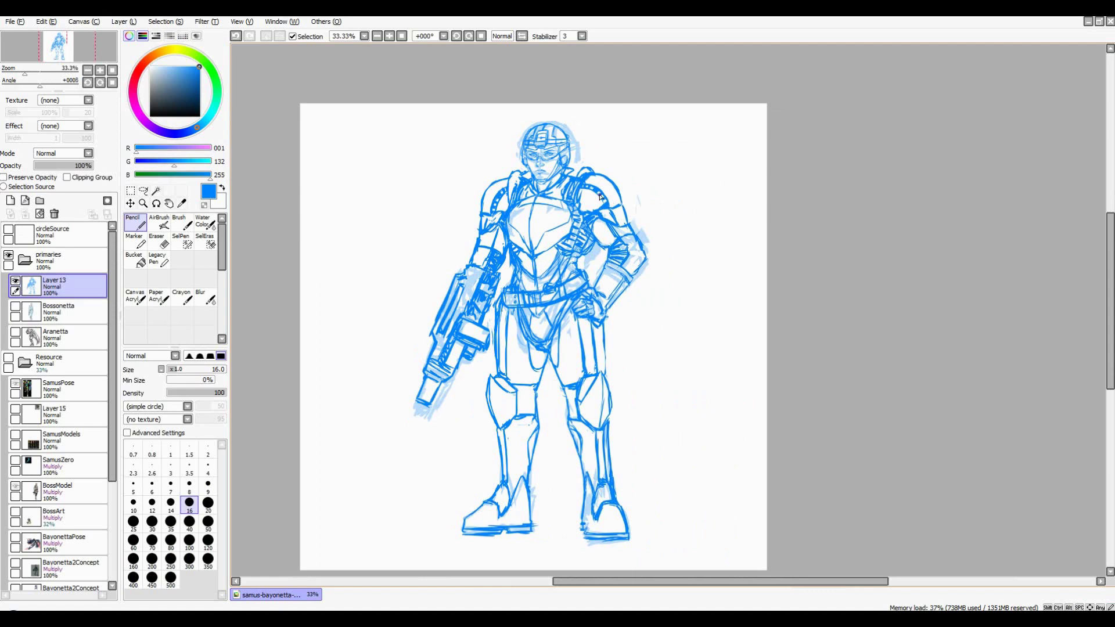
pyautogui.scroll(5, 600, 197)
pyautogui.scroll(-1, 600, 198)
pyautogui.scroll(2, 600, 197)
pyautogui.press('a')
pyautogui.moveTo(539, 256); pyautogui.dragTo(568, 252)
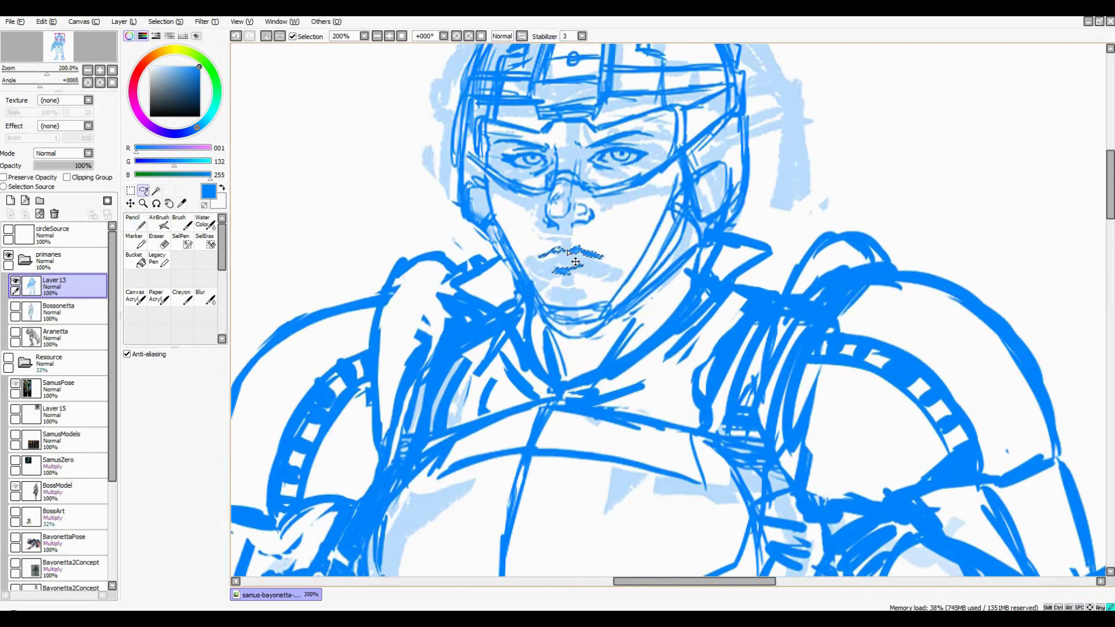
pyautogui.hotkey('ctrl', 'd')
# Select the head and helmet and adjust their proportions with Free Deform
pyautogui.scroll(-3, 575, 262)
pyautogui.scroll(2, 615, 268)
pyautogui.hotkey('ctrl', 't')
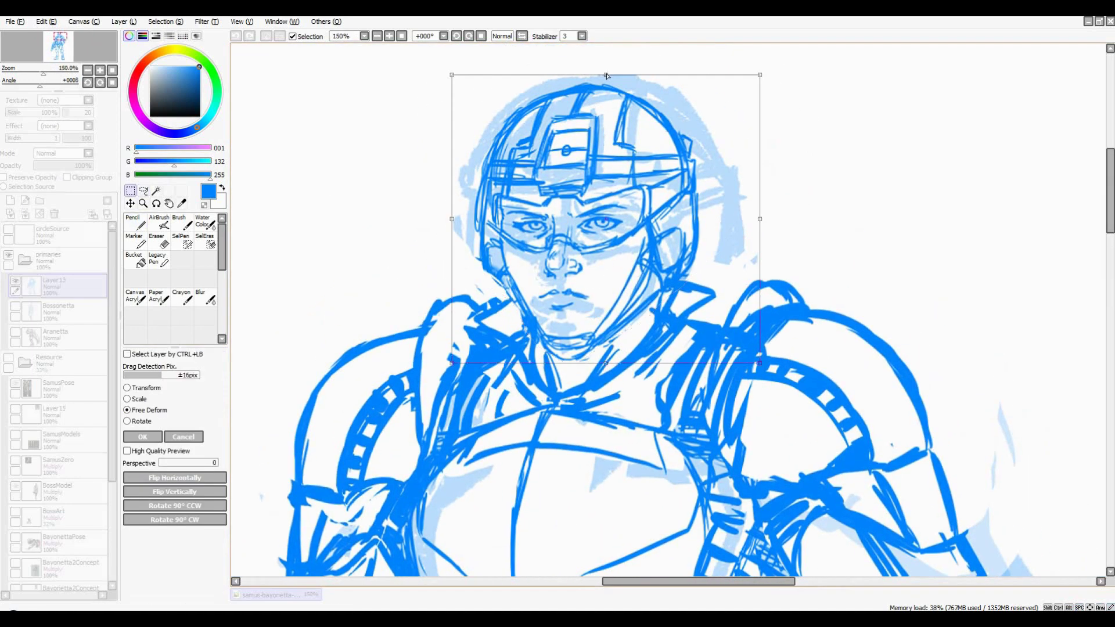
pyautogui.press('Return')
# Select the eye and eyebrow on the gun-arm side and reshape them with Free Deform
pyautogui.scroll(1, 583, 173)
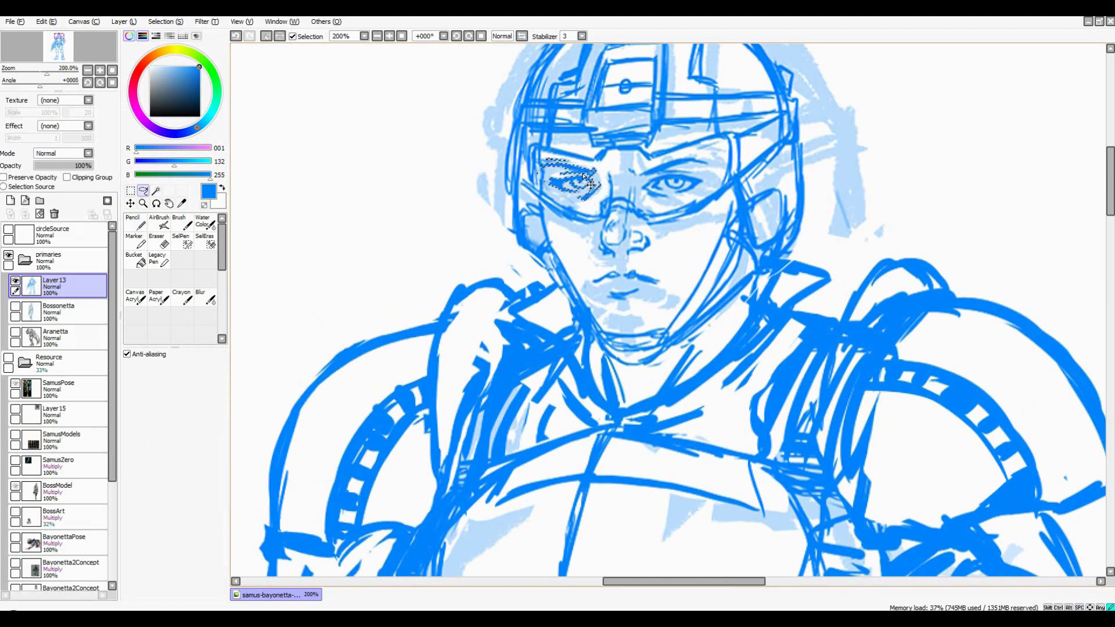
pyautogui.hotkey('ctrl', 't')
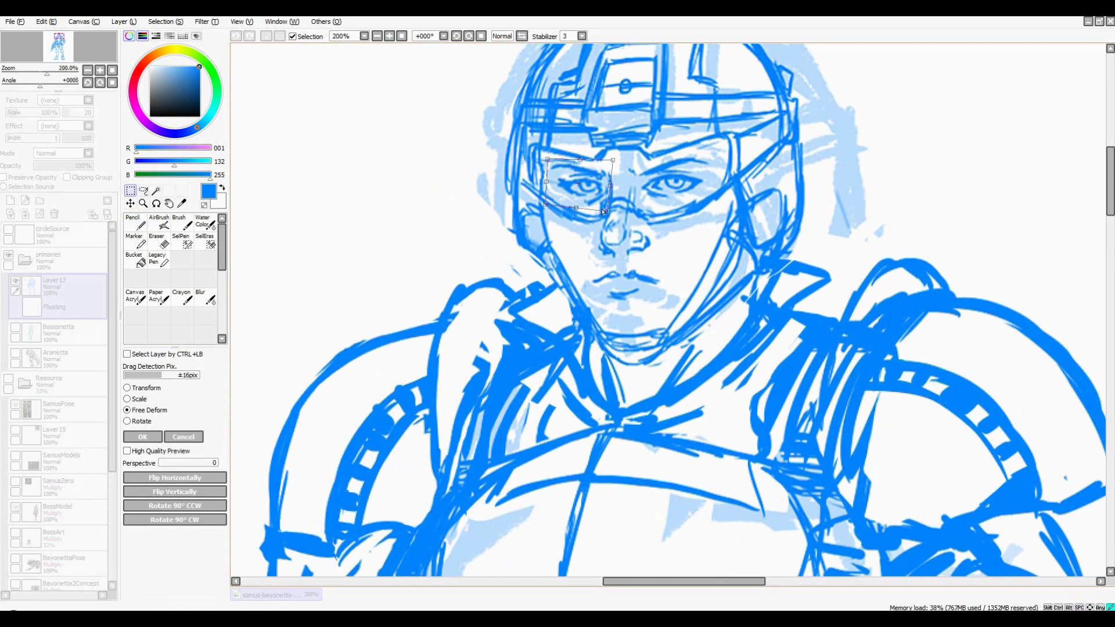
pyautogui.press('Return')
pyautogui.scroll(-2, 604, 212)
pyautogui.scroll(2, 622, 199)
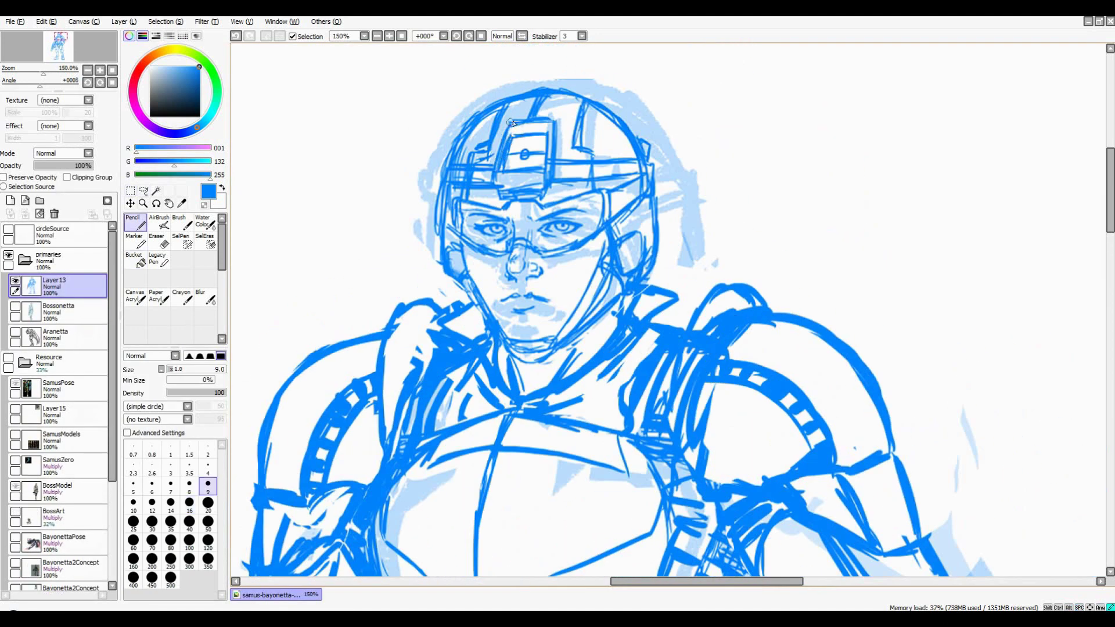
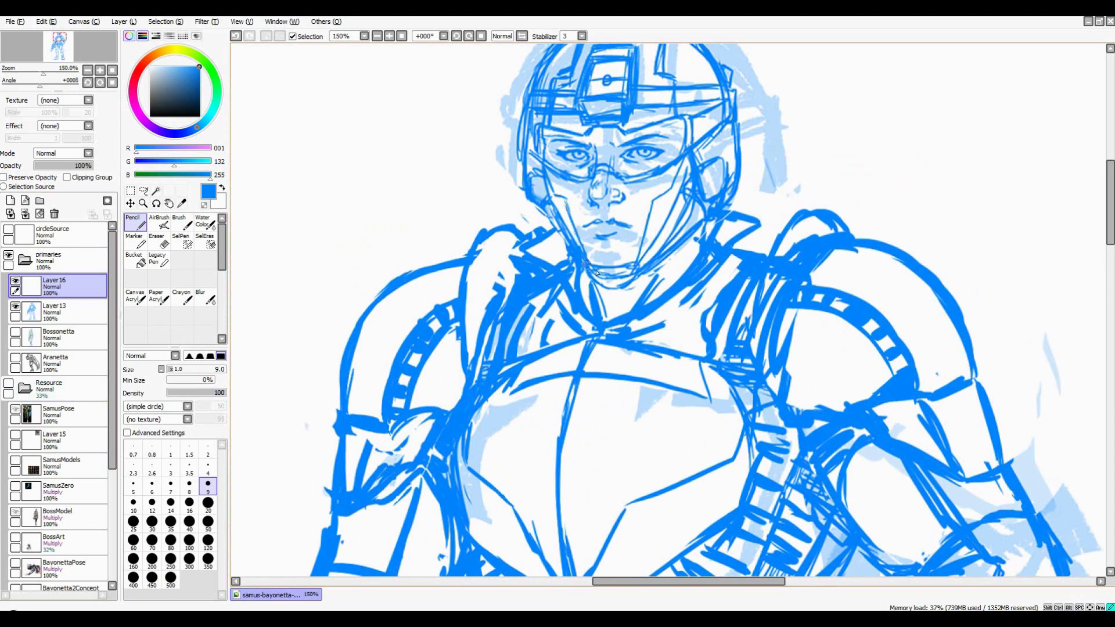
# Sketch angular cheek guards and a chin plate on the helmet, undoing stray strokes, and merge them into Layer13
pyautogui.hotkey('ctrl', 'z')
pyautogui.scroll(-2, 662, 251)
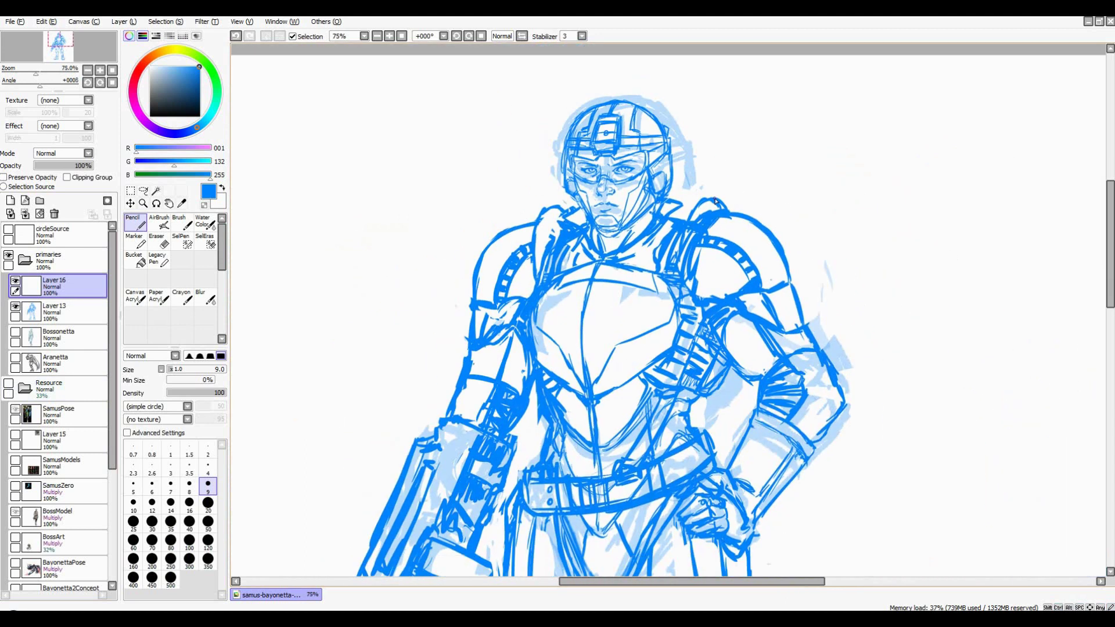
pyautogui.scroll(3, 663, 251)
pyautogui.hotkey('ctrl', 'z')
pyautogui.hotkey('ctrl', 'z')
pyautogui.hotkey('ctrl', 'd')
pyautogui.press('n')
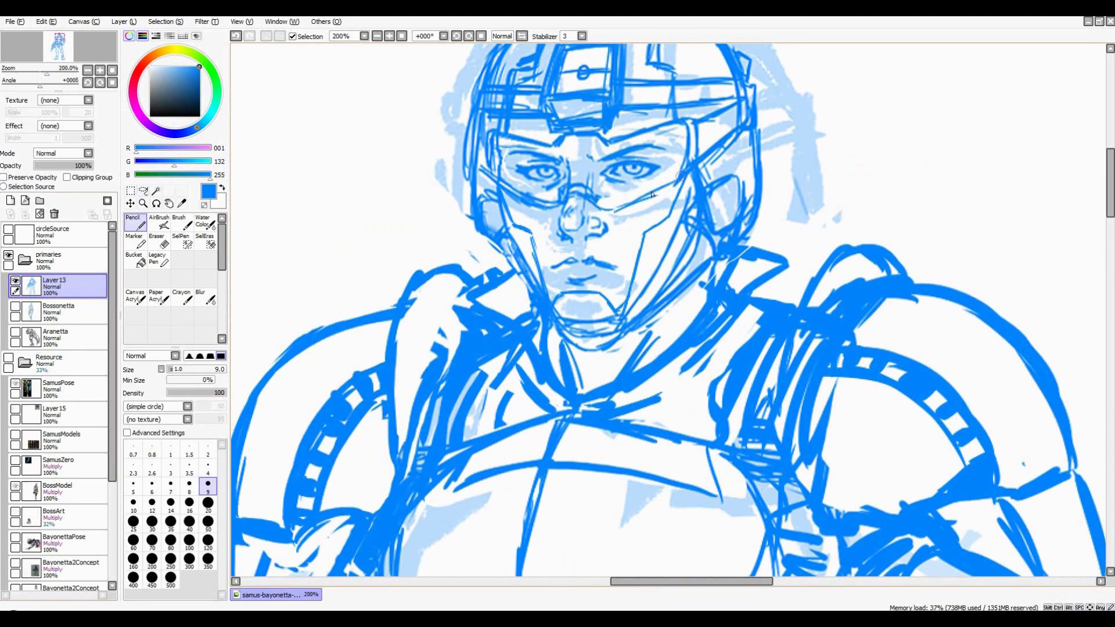
# Redraw the visor's lower edge as a double line below the eyes, comparing the helmet with the reference images
pyautogui.moveTo(485, 178); pyautogui.dragTo(549, 212)
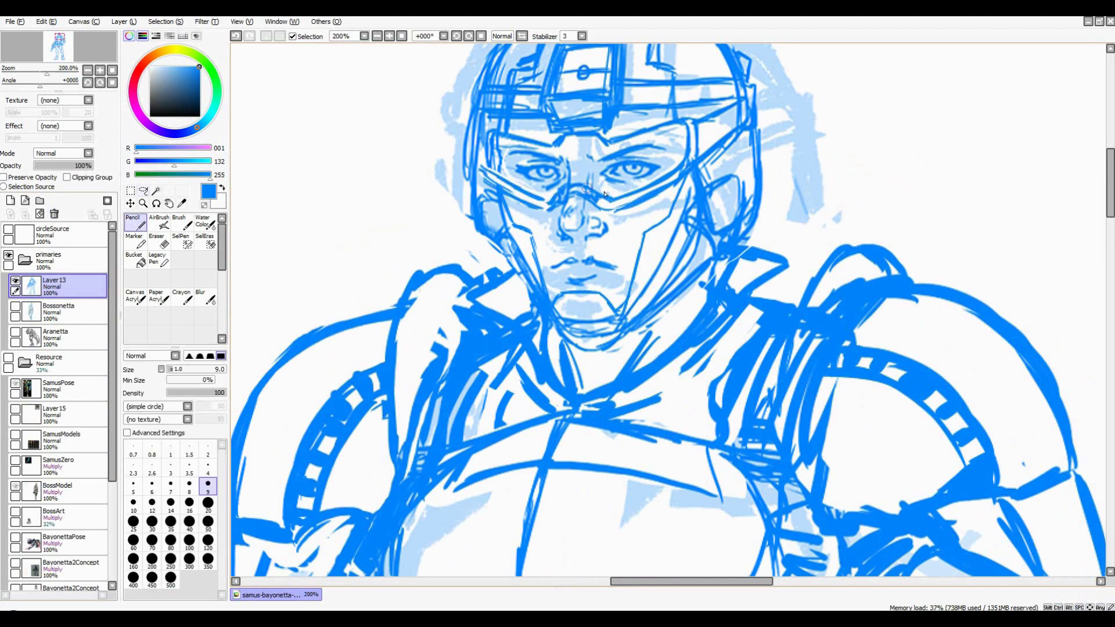
pyautogui.scroll(-2, 461, 209)
pyautogui.scroll(2, 461, 209)
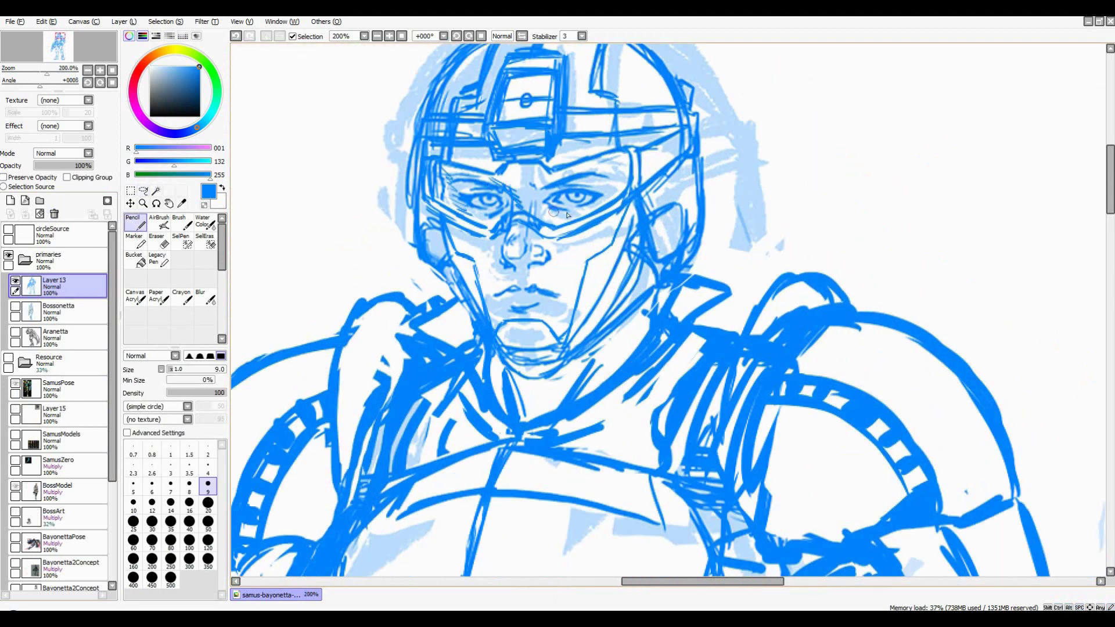
pyautogui.scroll(-2, 568, 215)
pyautogui.scroll(2, 572, 192)
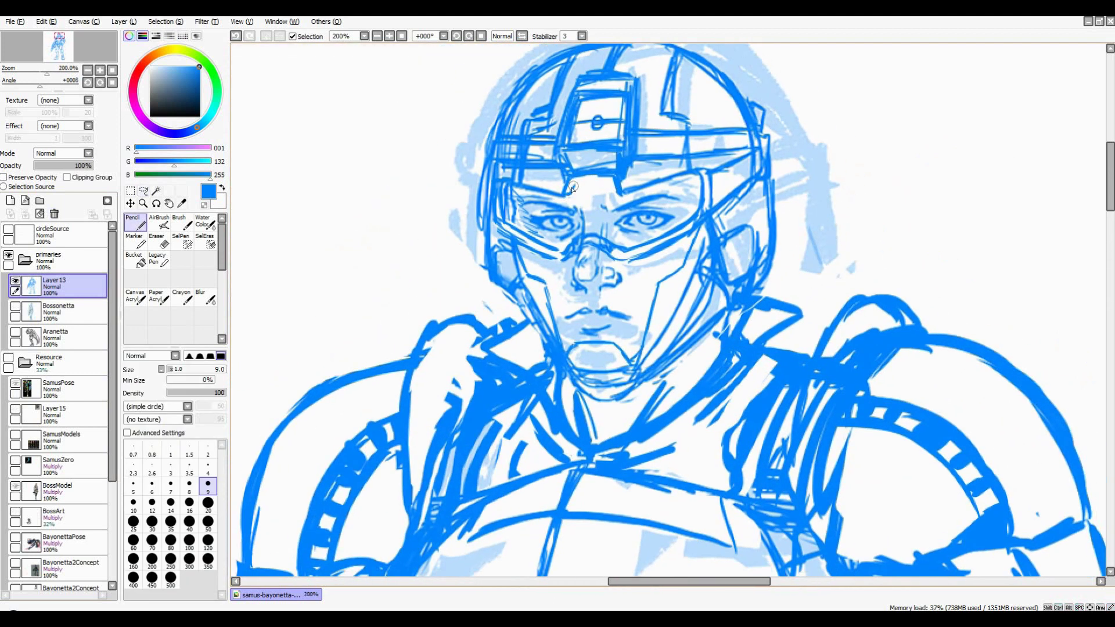
pyautogui.scroll(-3, 572, 187)
pyautogui.click(8, 357)
pyautogui.click(9, 358)
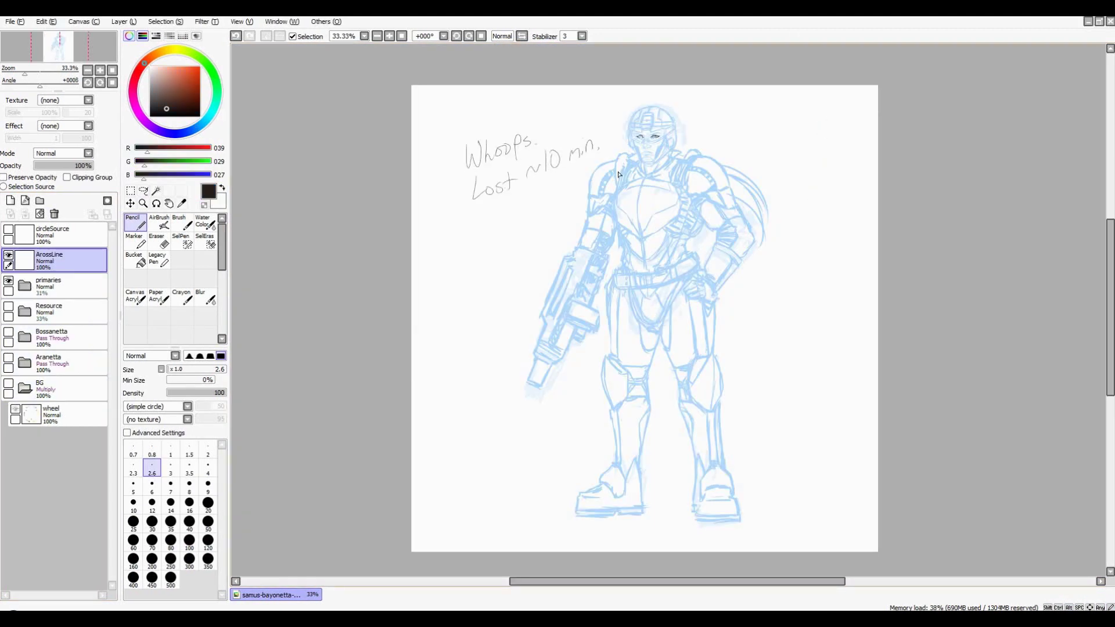
# Ink both eyes with irises and pupils and the angled eyebrows in near-black on the ArossLine layer with a 2.6 Pencil
pyautogui.scroll(3, 618, 174)
pyautogui.press('l')
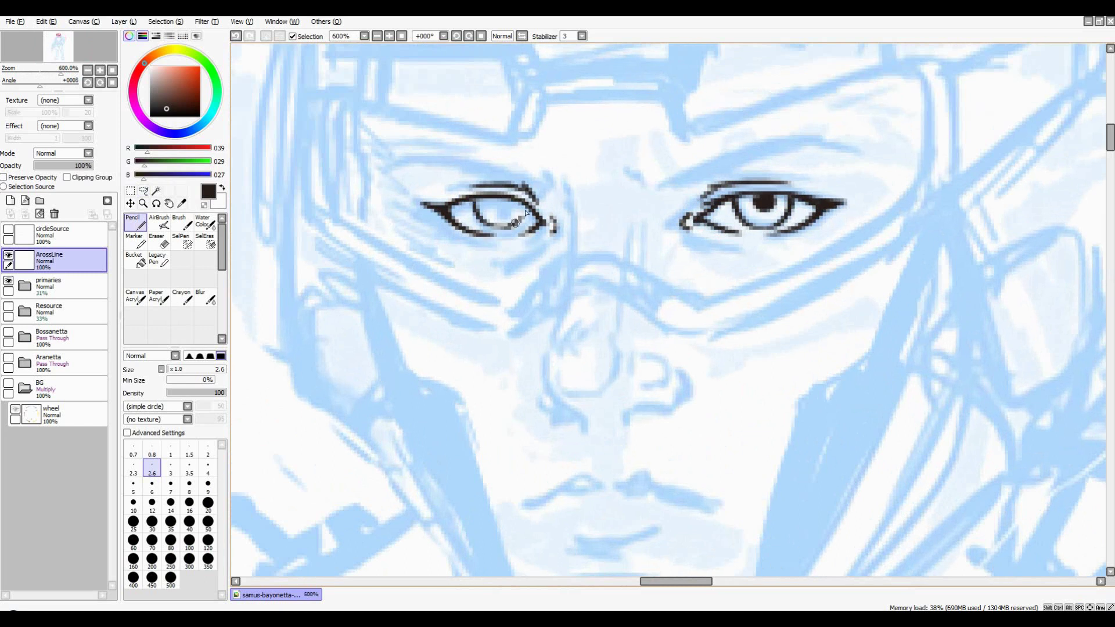
pyautogui.moveTo(503, 200); pyautogui.dragTo(463, 244)
pyautogui.moveTo(592, 210); pyautogui.dragTo(606, 223)
pyautogui.moveTo(614, 228); pyautogui.dragTo(642, 230)
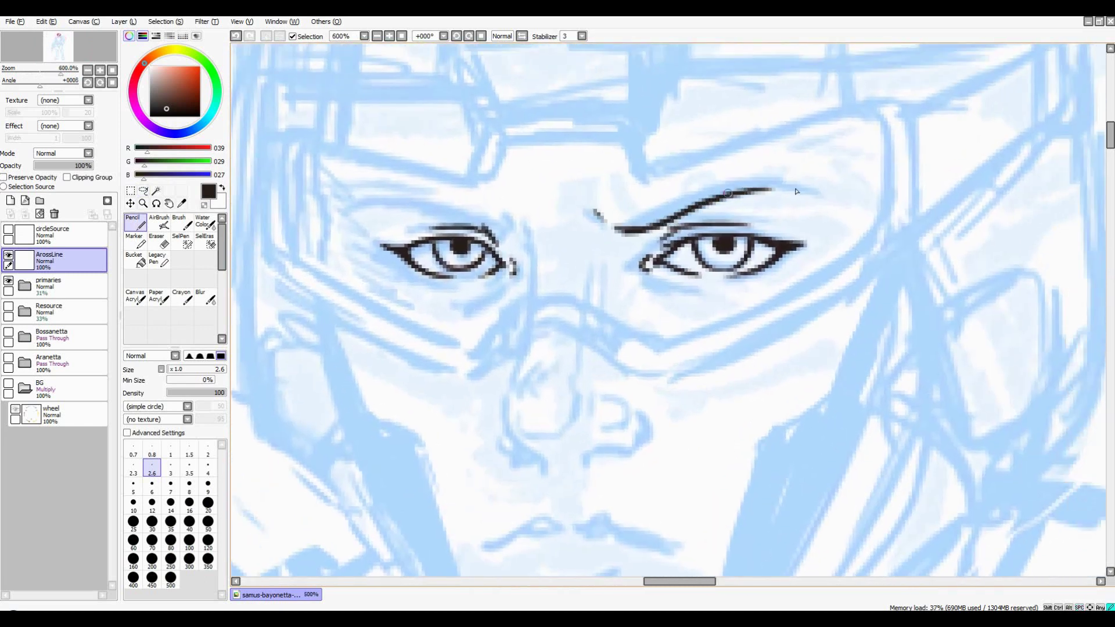
pyautogui.moveTo(745, 187); pyautogui.dragTo(693, 149)
pyautogui.moveTo(301, 168); pyautogui.dragTo(475, 191)
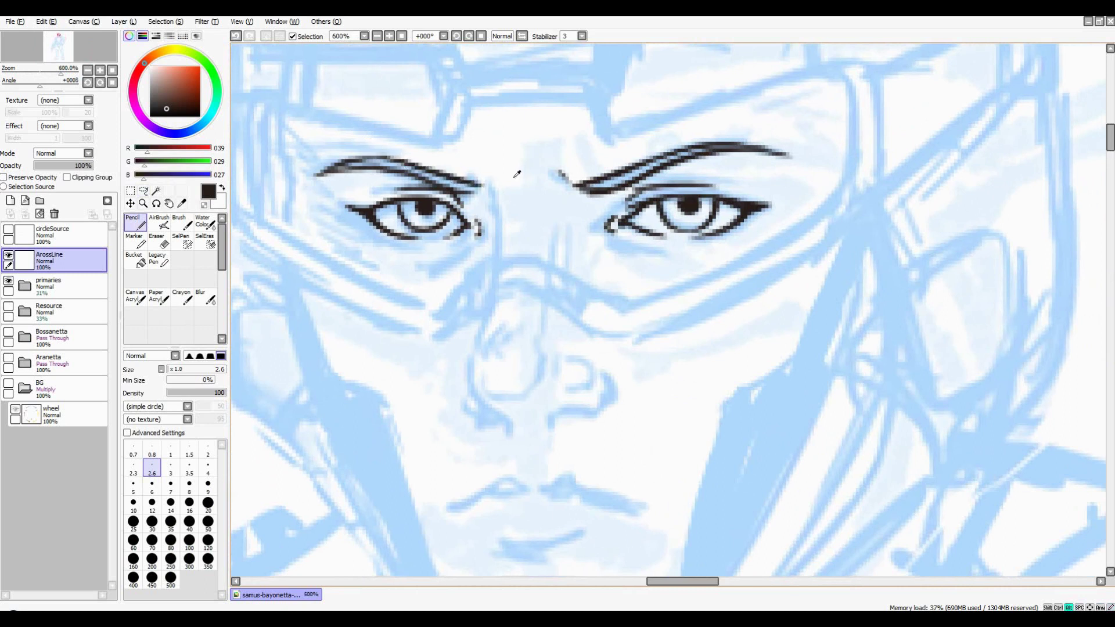
# Ink the shadowed nose bridge line, both nostrils and the nose tip over the sketch with the 2.6 Pencil
pyautogui.scroll(-2, 517, 174)
pyautogui.press('l')
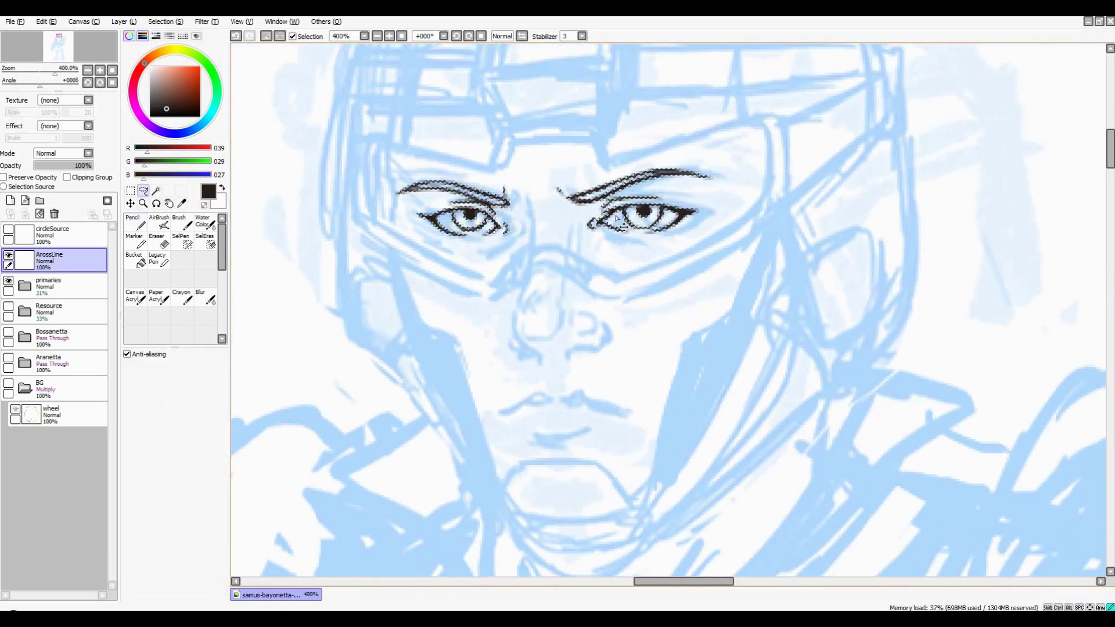
pyautogui.hotkey('ctrl', 'd')
pyautogui.press('n')
pyautogui.scroll(-1, 522, 186)
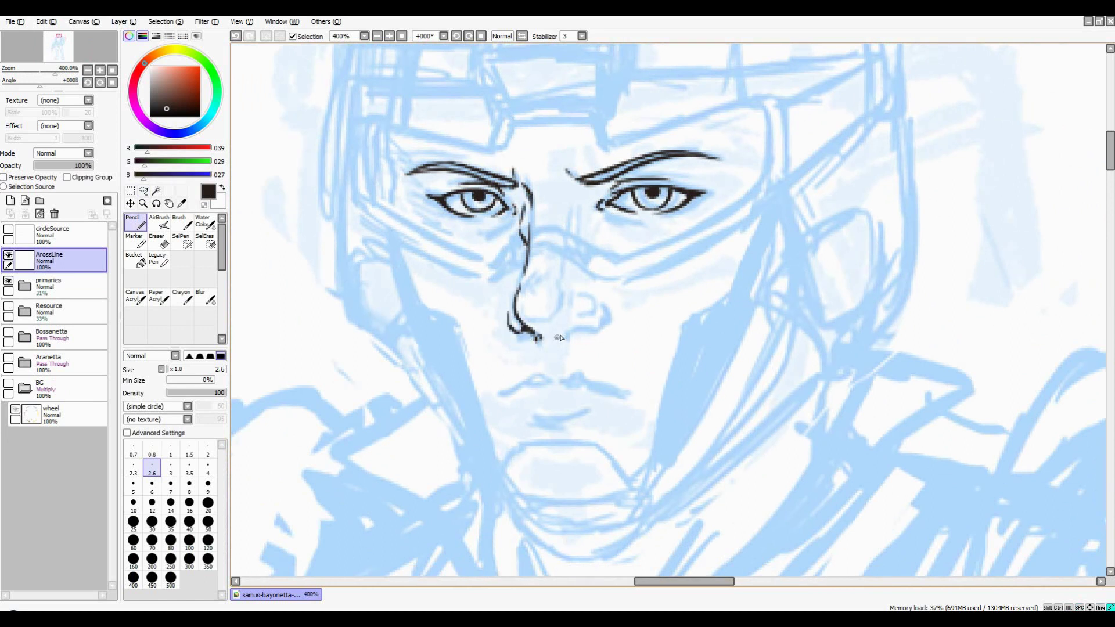
pyautogui.moveTo(559, 337)
pyautogui.mouseDown()
pyautogui.moveTo(616, 331)
pyautogui.moveTo(591, 326)
pyautogui.mouseUp()
pyautogui.scroll(-1, 567, 331)
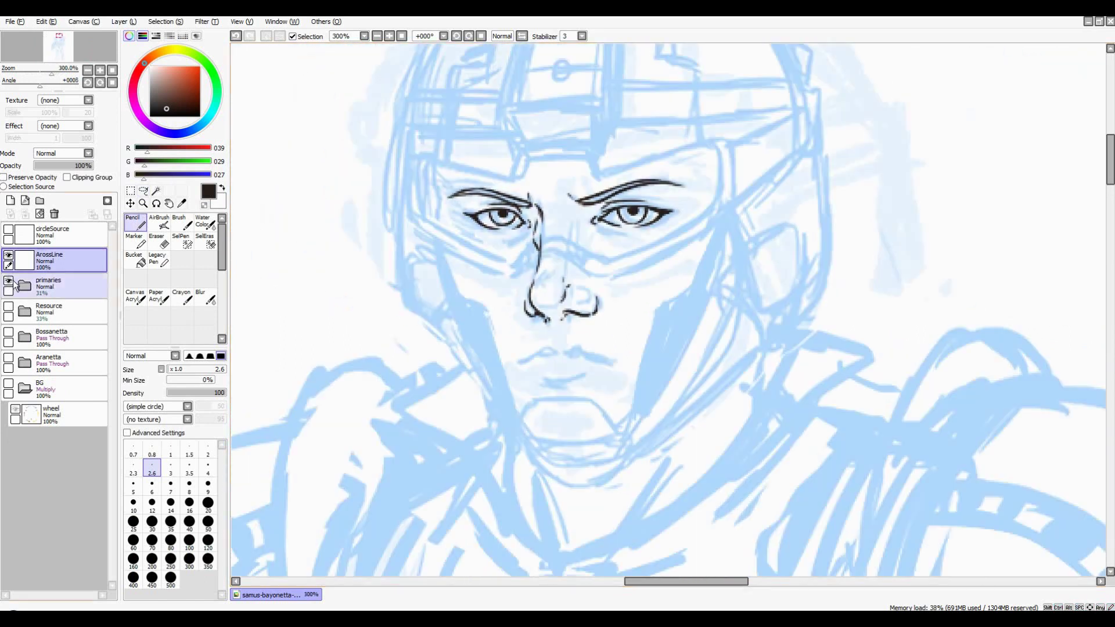
pyautogui.scroll(3, 799, 206)
pyautogui.scroll(-2, 799, 206)
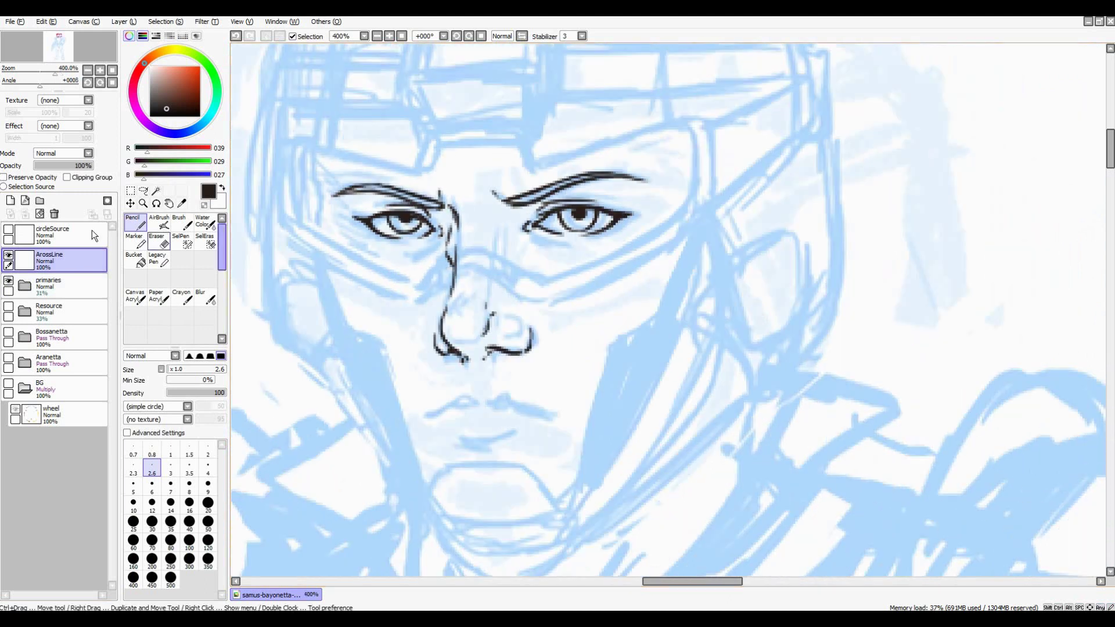
# Hide the primaries sketch folder and examine the inked eyes, eyebrows and nose on their own
pyautogui.click(8, 281)
pyautogui.press('l')
pyautogui.scroll(2, 431, 234)
pyautogui.press('n')
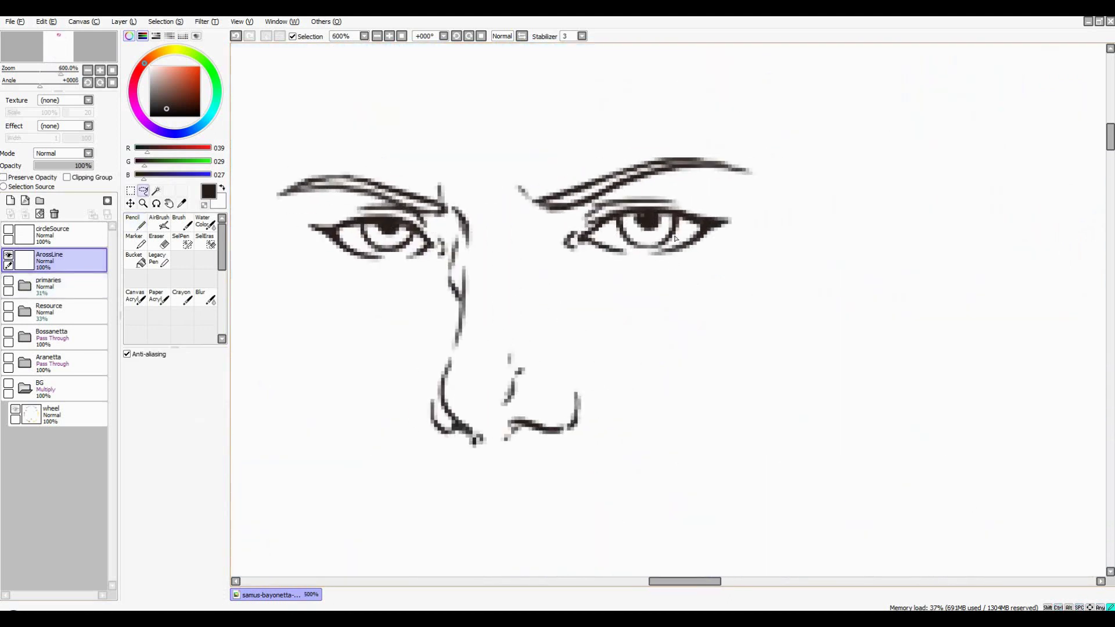
pyautogui.moveTo(622, 219); pyautogui.dragTo(627, 231)
pyautogui.scroll(2, 629, 232)
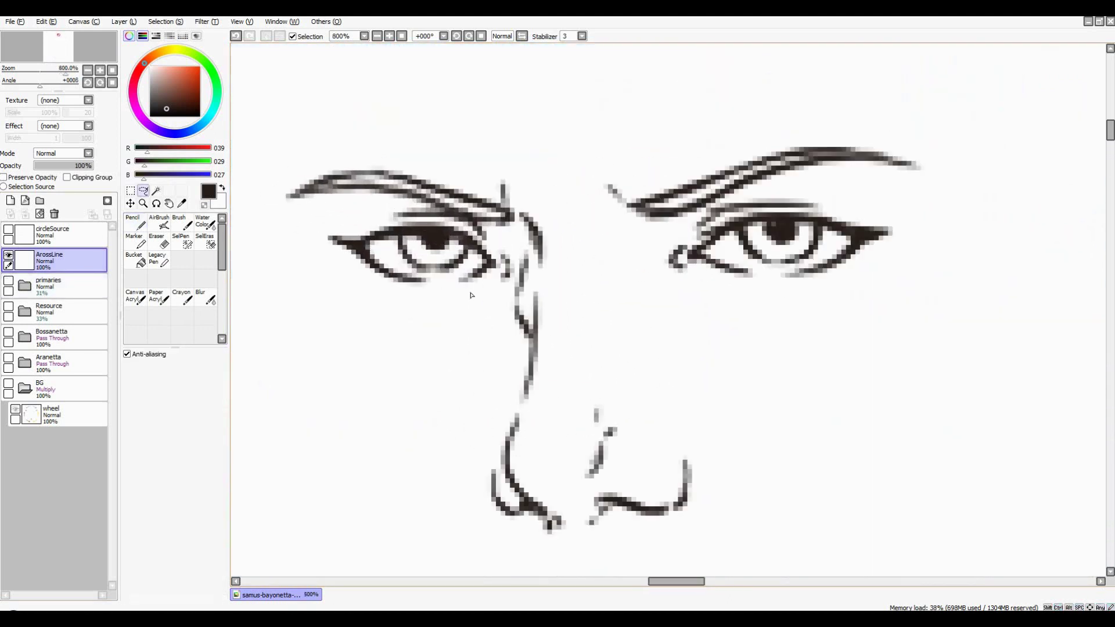
pyautogui.scroll(-4, 630, 235)
pyautogui.scroll(2, 631, 237)
pyautogui.scroll(-2, 631, 237)
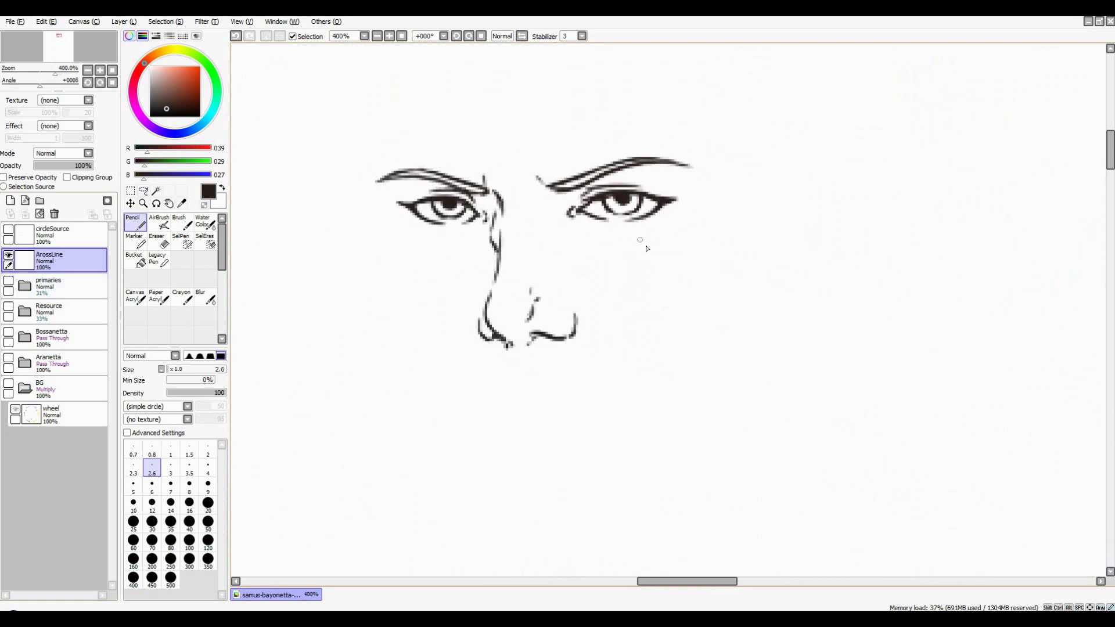
# Handwrite "Pixels are more forgiving @ high res. This is too low" beside the face with a 3.5 Pencil, and delete the note
pyautogui.click(189, 467)
pyautogui.moveTo(726, 273)
pyautogui.mouseDown()
pyautogui.moveTo(834, 232)
pyautogui.moveTo(866, 337)
pyautogui.mouseUp()
pyautogui.moveTo(874, 288); pyautogui.dragTo(948, 273)
pyautogui.moveTo(996, 244); pyautogui.dragTo(1008, 262)
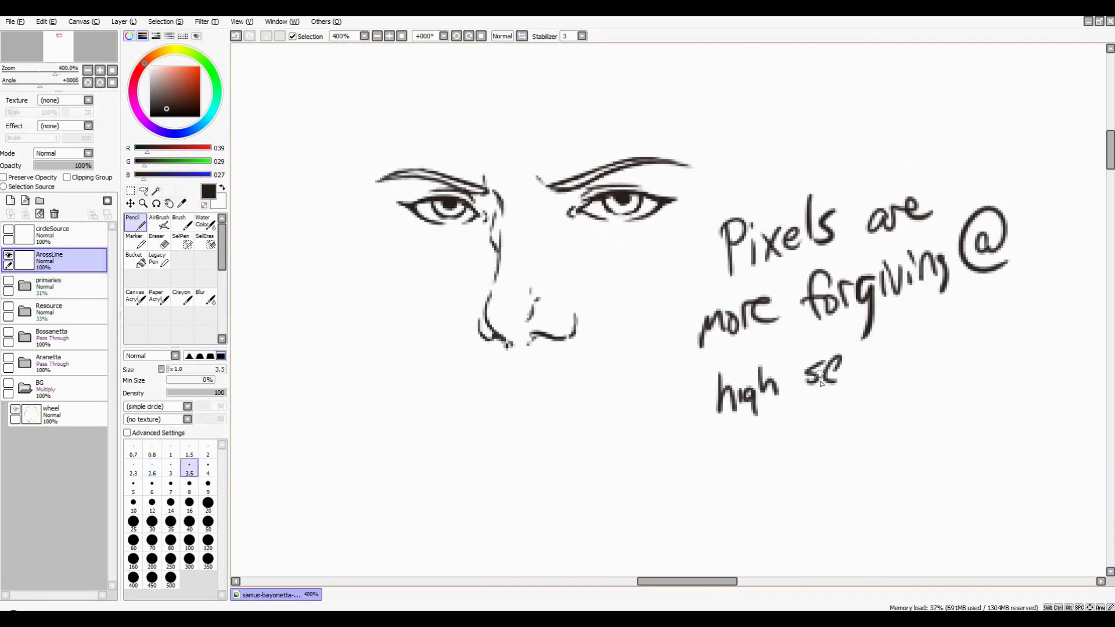
pyautogui.moveTo(941, 355); pyautogui.dragTo(1103, 343)
pyautogui.moveTo(709, 264)
pyautogui.mouseDown()
pyautogui.moveTo(1021, 450)
pyautogui.moveTo(726, 210)
pyautogui.mouseUp()
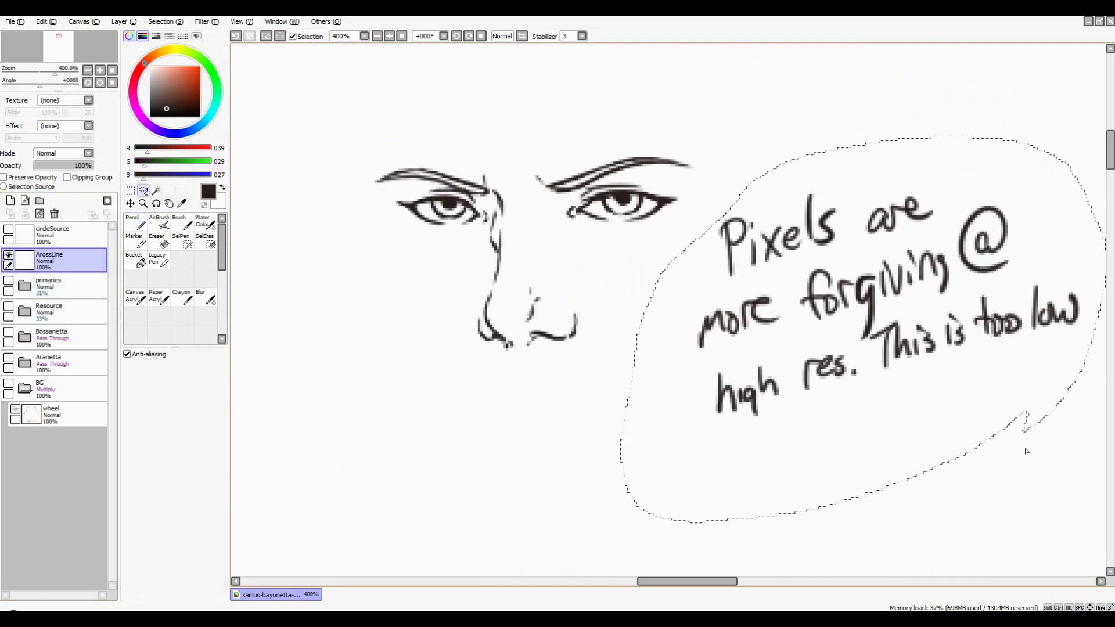
pyautogui.press('Delete')
pyautogui.hotkey('ctrl', 'd')
# Show the primaries sketch folder again and ink the opposite side of the nose bridge beside the inner eye corner
pyautogui.scroll(1, 601, 186)
pyautogui.scroll(1, 451, 214)
pyautogui.scroll(-1, 642, 214)
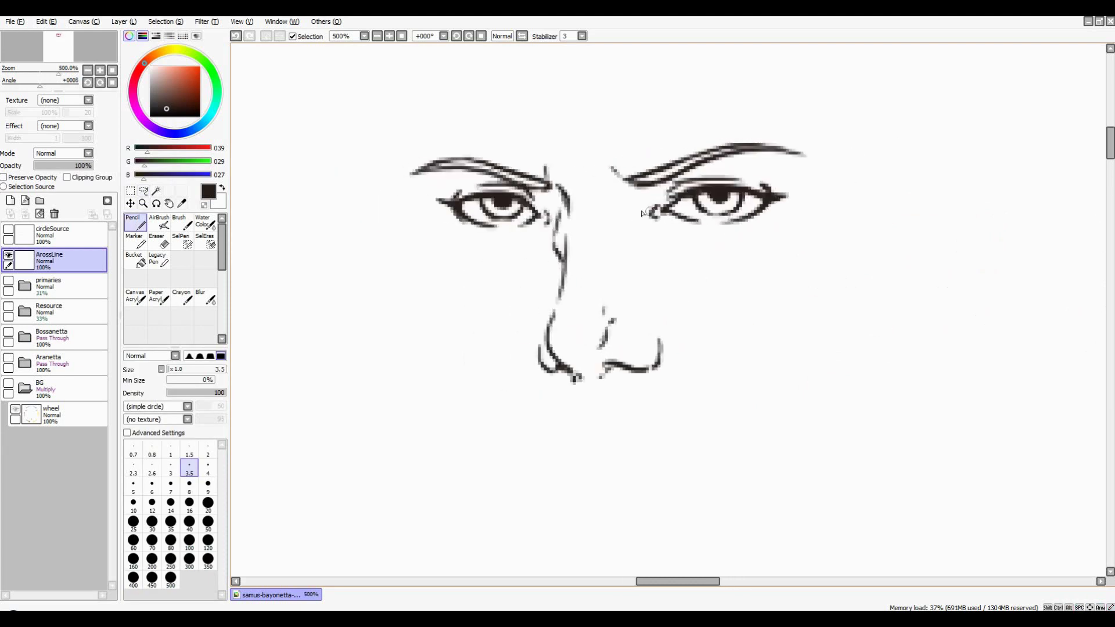
pyautogui.click(9, 281)
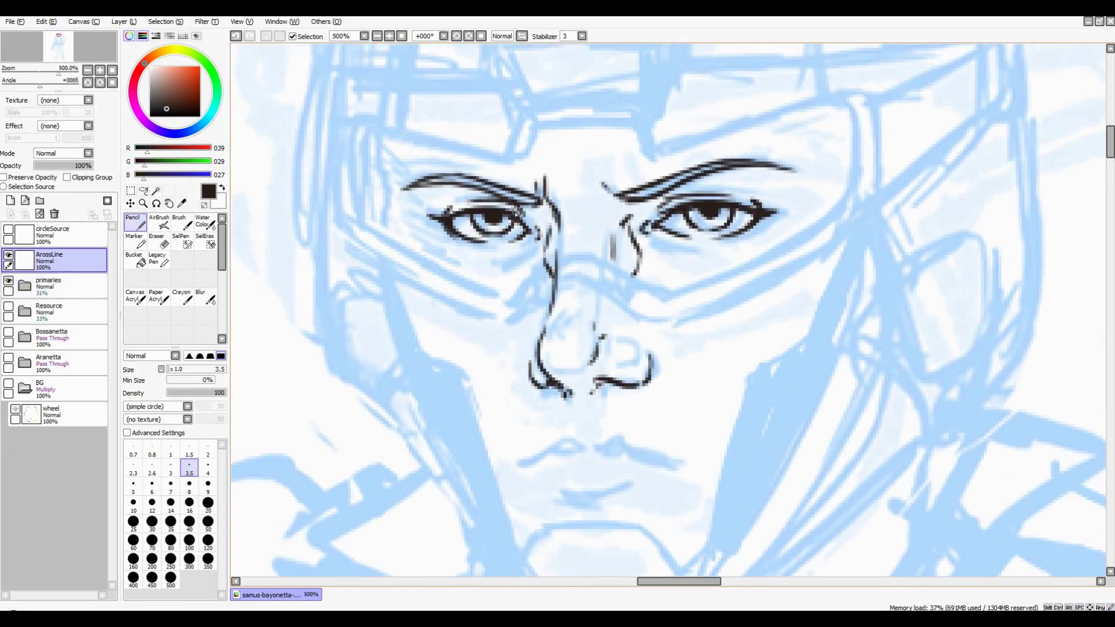
# Ink the philtrum, the line between the lips, the mouth corners and the lower lip with the 3.5 Pencil
pyautogui.scroll(-1, 637, 265)
pyautogui.scroll(1, 638, 265)
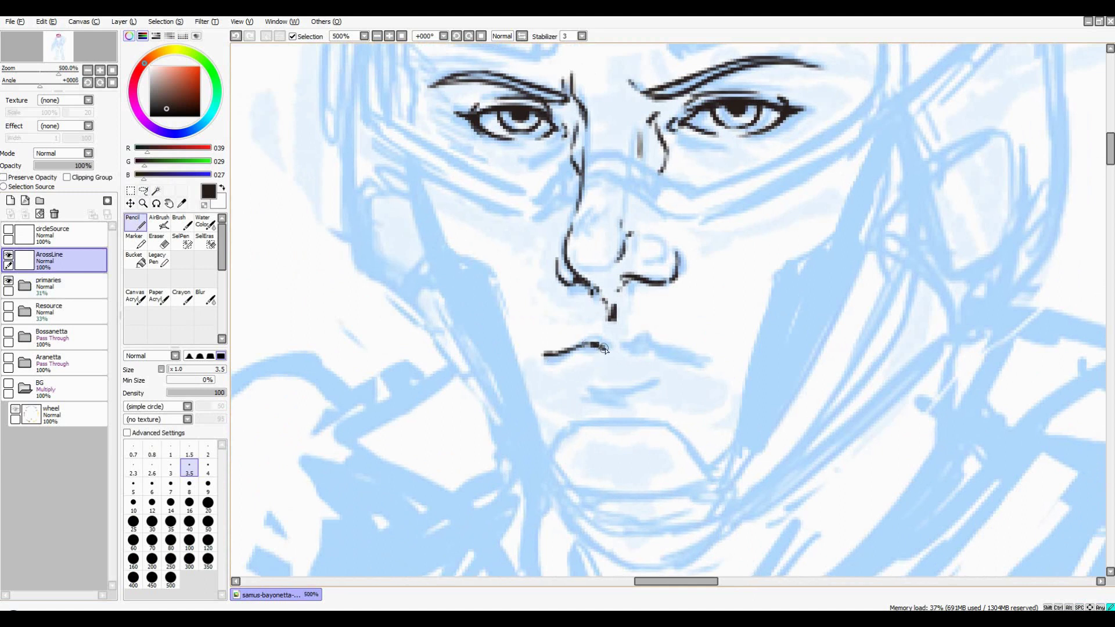
pyautogui.moveTo(556, 375); pyautogui.dragTo(521, 432)
pyautogui.scroll(-1, 605, 365)
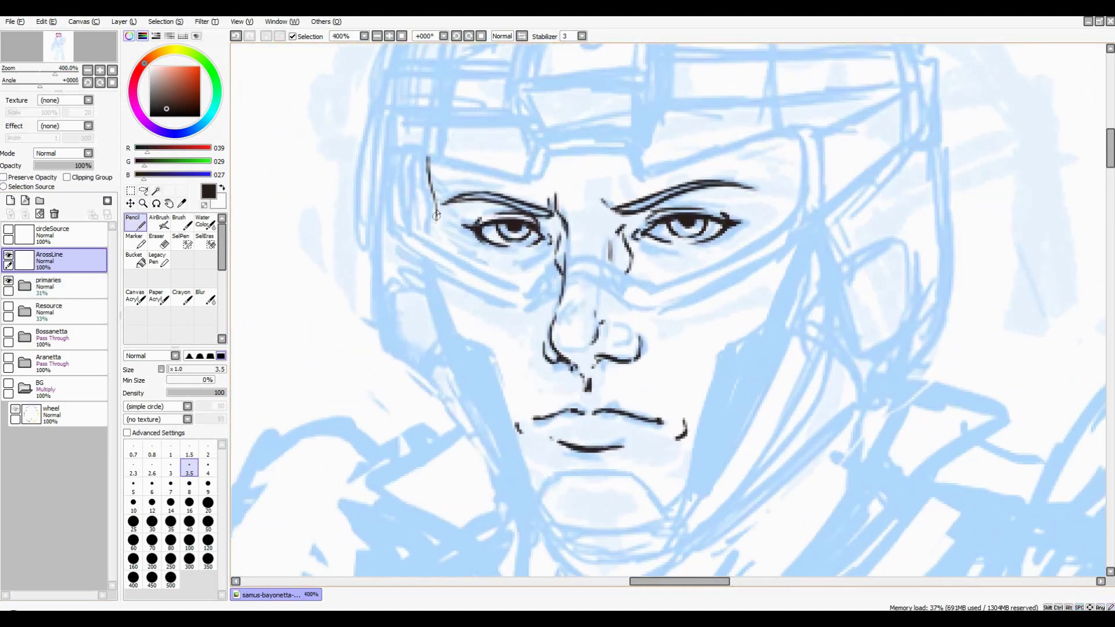
# Ink the left face contour and the curved helmet strap lines along both sides of the jaw over the blue sketch
pyautogui.moveTo(436, 215); pyautogui.dragTo(436, 261)
pyautogui.scroll(-1, 436, 262)
pyautogui.moveTo(447, 375)
pyautogui.mouseDown()
pyautogui.moveTo(445, 201)
pyautogui.moveTo(524, 363)
pyautogui.mouseUp()
pyautogui.hotkey('ctrl', 'z')
pyautogui.scroll(-1, 524, 363)
pyautogui.moveTo(581, 291); pyautogui.dragTo(668, 337)
pyautogui.moveTo(754, 220)
pyautogui.mouseDown()
pyautogui.moveTo(697, 351)
pyautogui.moveTo(680, 235)
pyautogui.mouseUp()
pyautogui.moveTo(785, 201); pyautogui.dragTo(689, 369)
pyautogui.scroll(1, 709, 365)
pyautogui.moveTo(720, 169); pyautogui.dragTo(745, 311)
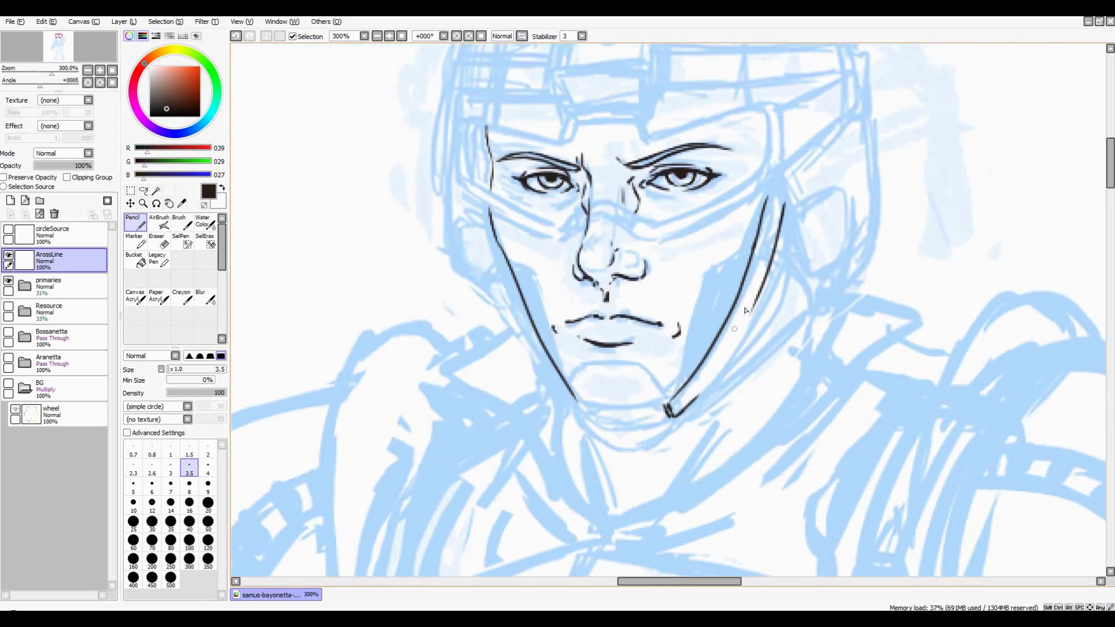
# Ink the second line of the left jaw strap and the chin cup with its clasps joining both straps
pyautogui.scroll(-1, 745, 311)
pyautogui.scroll(1, 523, 232)
pyautogui.moveTo(478, 200); pyautogui.dragTo(500, 267)
pyautogui.scroll(-1, 538, 356)
pyautogui.scroll(1, 538, 355)
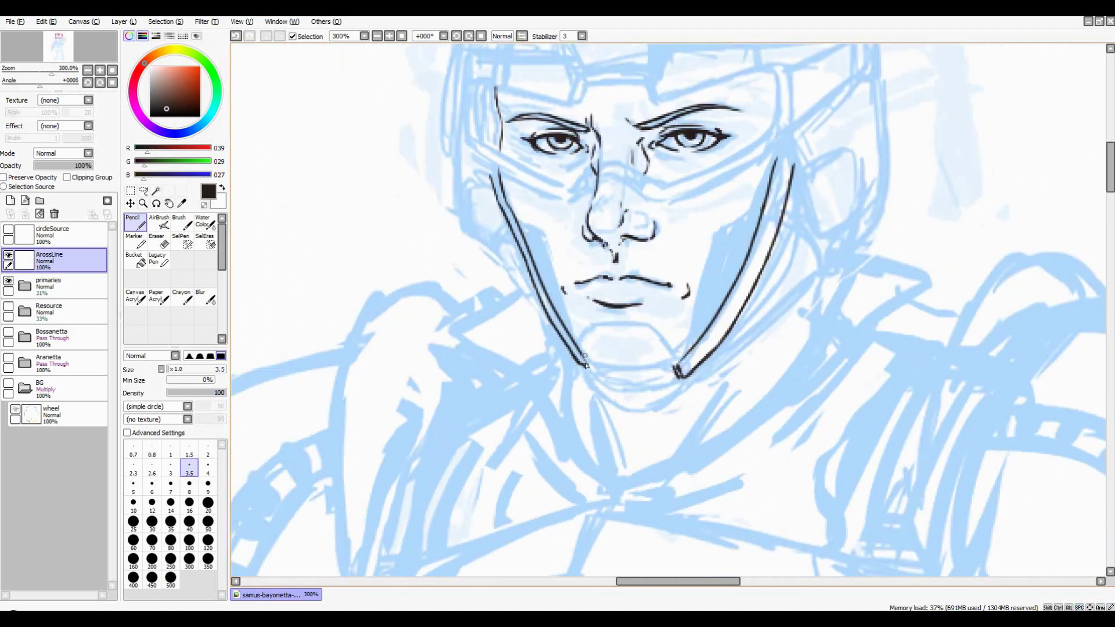
pyautogui.scroll(1, 565, 334)
pyautogui.moveTo(548, 341); pyautogui.dragTo(527, 334)
pyautogui.moveTo(526, 323)
pyautogui.mouseDown()
pyautogui.moveTo(602, 329)
pyautogui.moveTo(574, 372)
pyautogui.moveTo(612, 359)
pyautogui.moveTo(573, 314)
pyautogui.mouseUp()
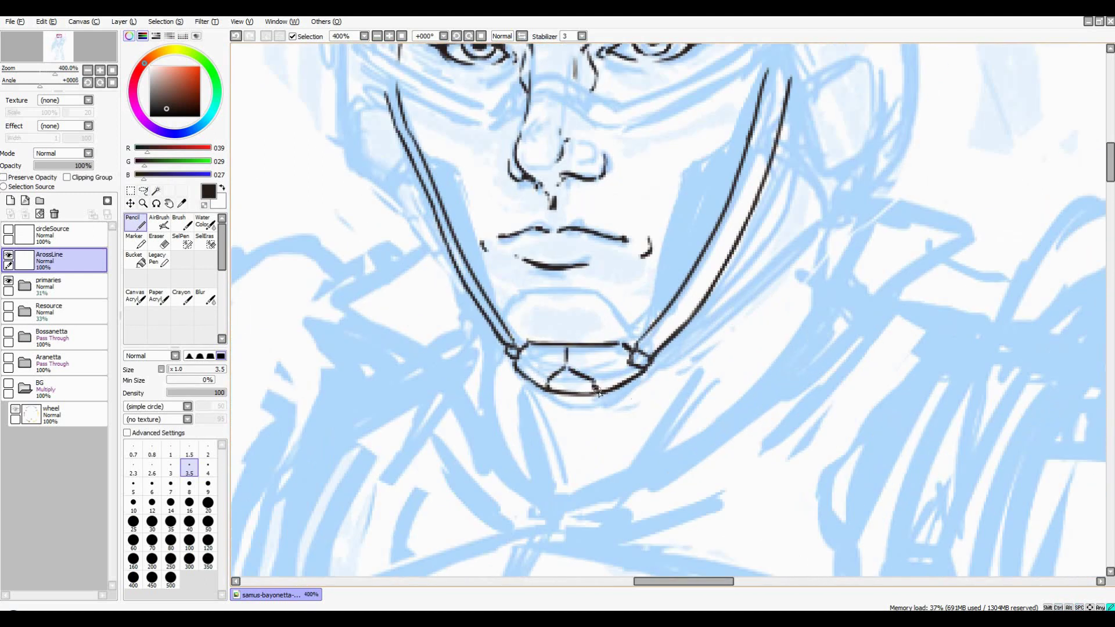
# Ink the angular inner edges of both cheek guards and the connecting line above the chin cup
pyautogui.scroll(-2, 599, 393)
pyautogui.scroll(2, 521, 267)
pyautogui.scroll(2, 456, 254)
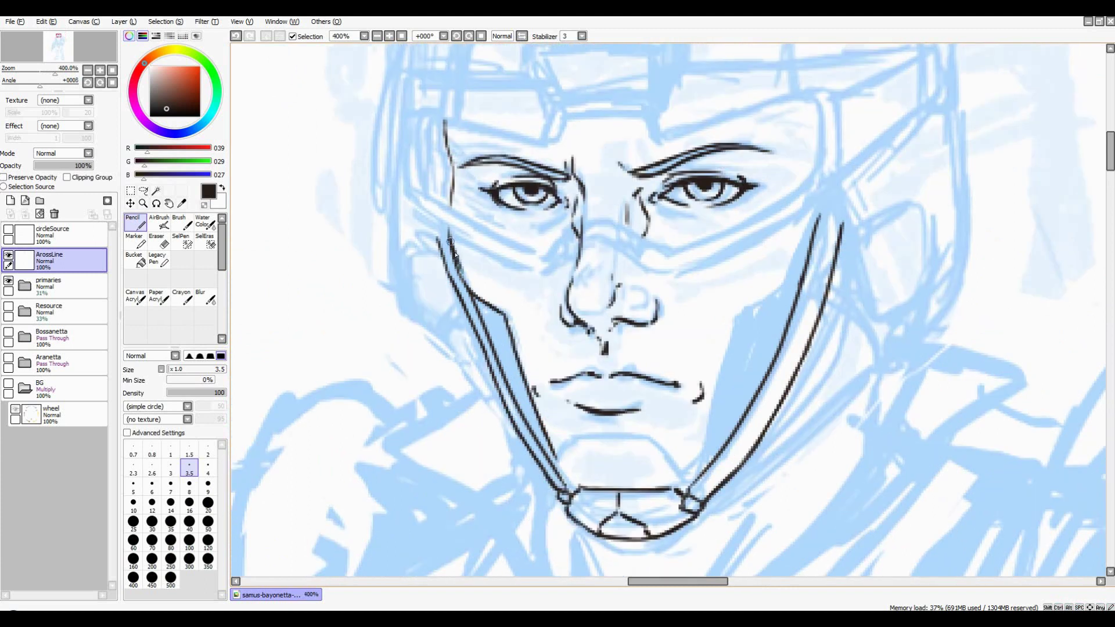
pyautogui.moveTo(706, 432); pyautogui.dragTo(694, 466)
pyautogui.scroll(-4, 639, 407)
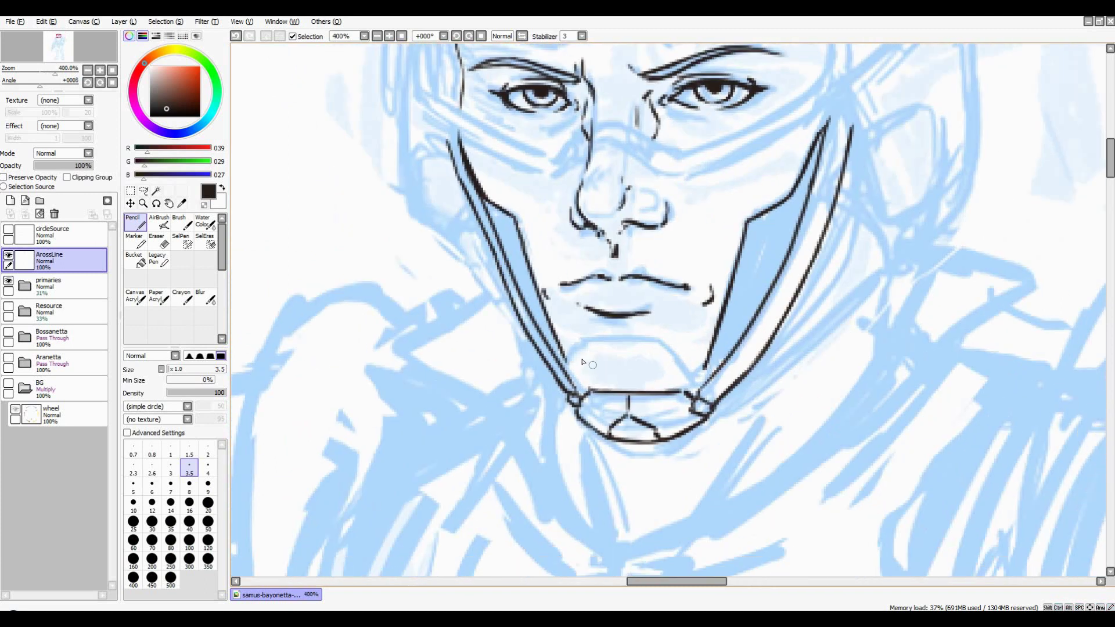
pyautogui.scroll(-3, 619, 350)
pyautogui.scroll(1, 721, 396)
# Lasso the straps, cheek guards and chin cup, and shift them slightly upward with Free Transform
pyautogui.press('l')
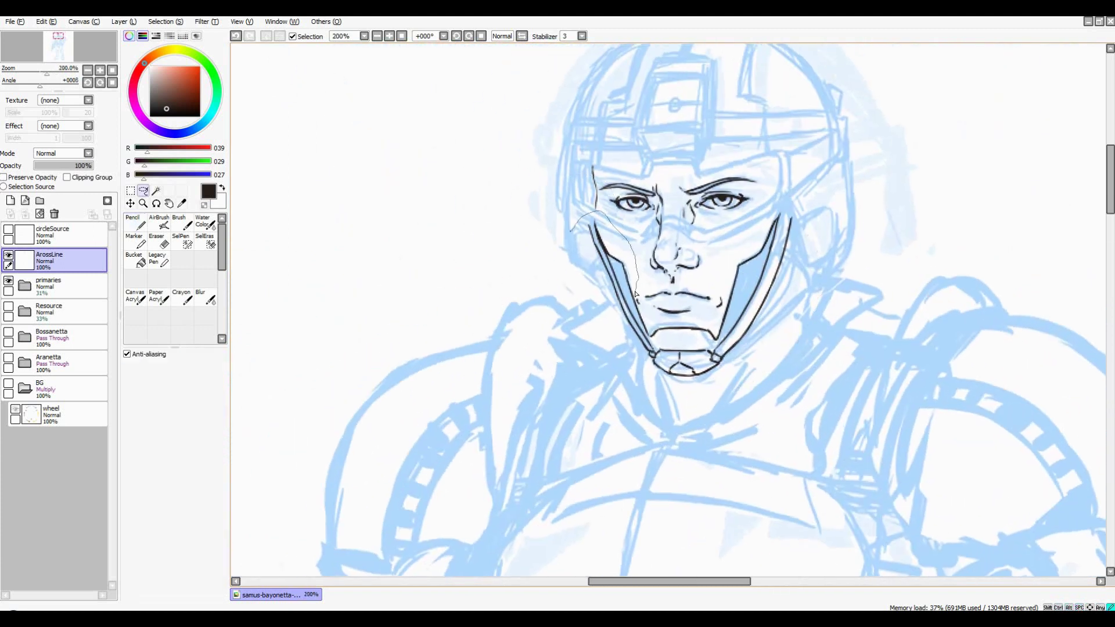
pyautogui.scroll(2, 814, 443)
pyautogui.moveTo(828, 226)
pyautogui.mouseDown()
pyautogui.moveTo(814, 443)
pyautogui.moveTo(581, 464)
pyautogui.moveTo(610, 398)
pyautogui.mouseUp()
pyautogui.scroll(-1, 609, 398)
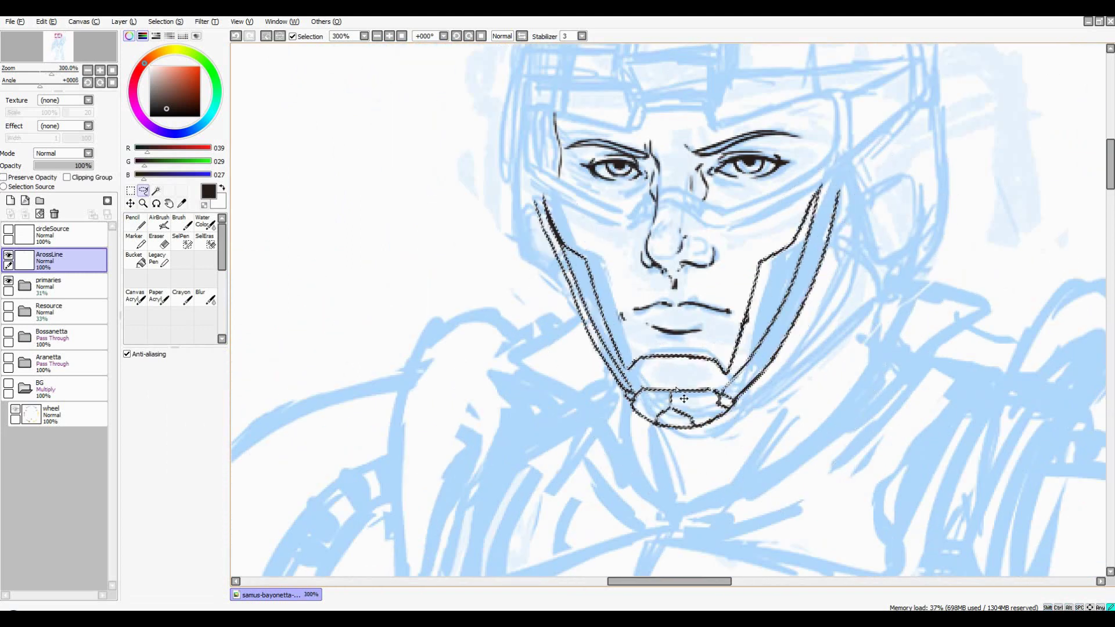
pyautogui.hotkey('ctrl', 't')
pyautogui.press('Return')
pyautogui.scroll(-1, 693, 374)
pyautogui.scroll(2, 557, 277)
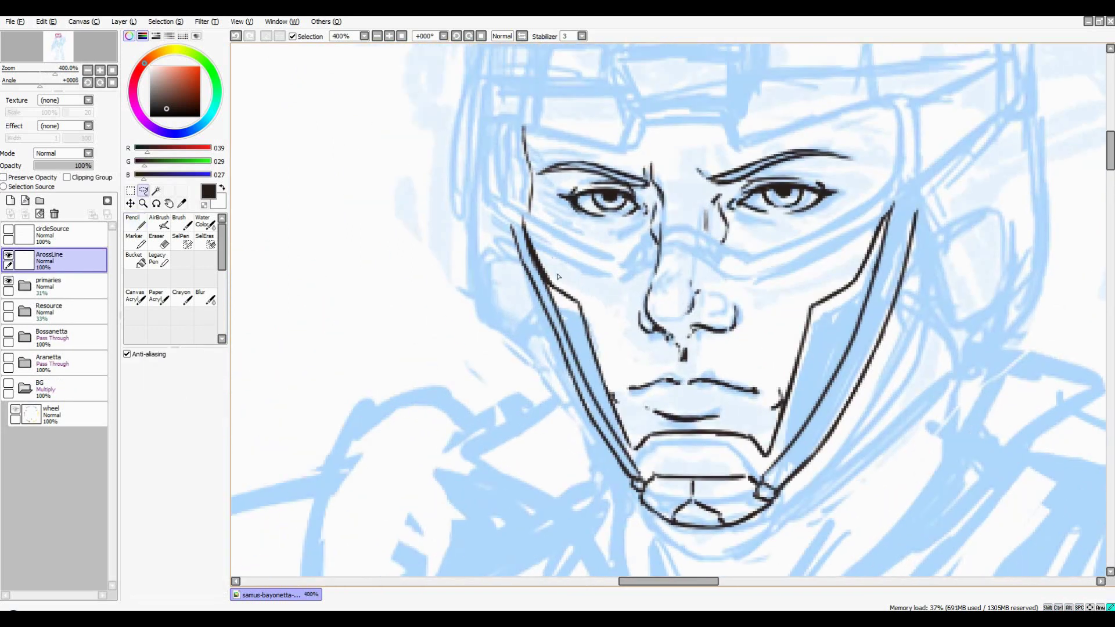
# Close the upper ends of both cheek straps beside the eyes
pyautogui.press('n')
pyautogui.moveTo(529, 248); pyautogui.dragTo(590, 254)
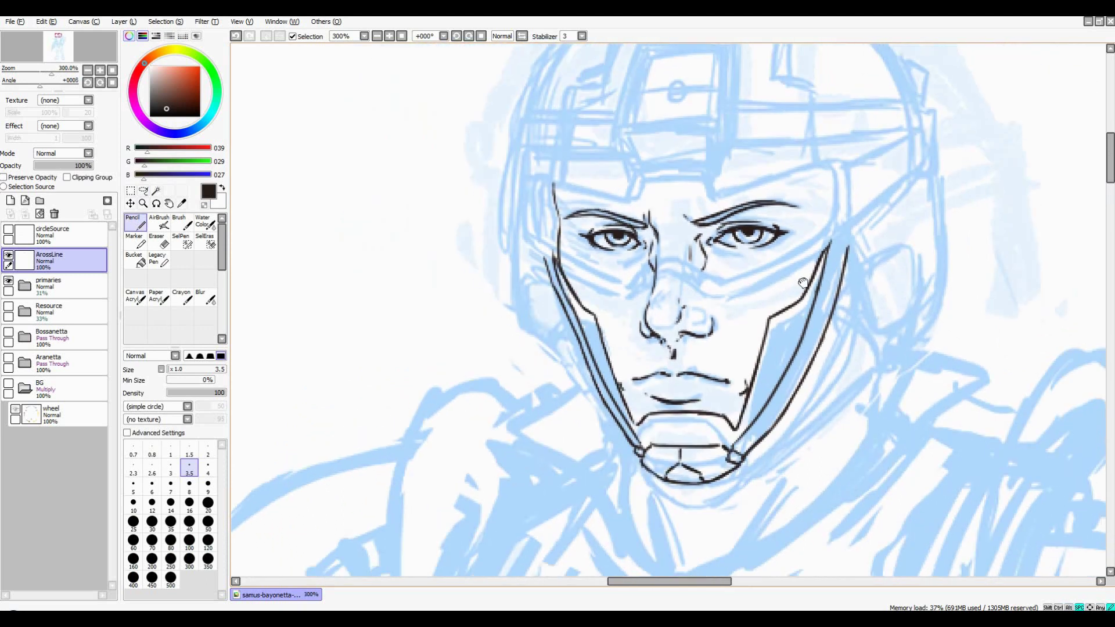
pyautogui.scroll(-2, 590, 255)
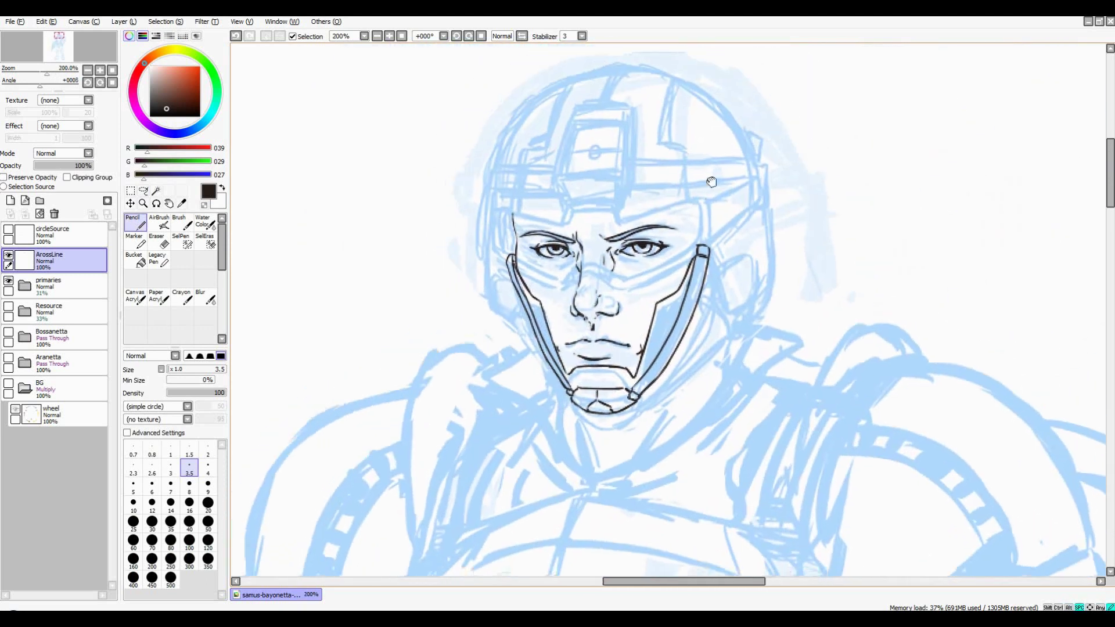
# Ink the visor's notched upper edge, its outer sides and the lower edges sloping in toward the nose
pyautogui.scroll(2, 712, 182)
pyautogui.moveTo(557, 185); pyautogui.dragTo(668, 141)
pyautogui.hotkey('ctrl', 'z')
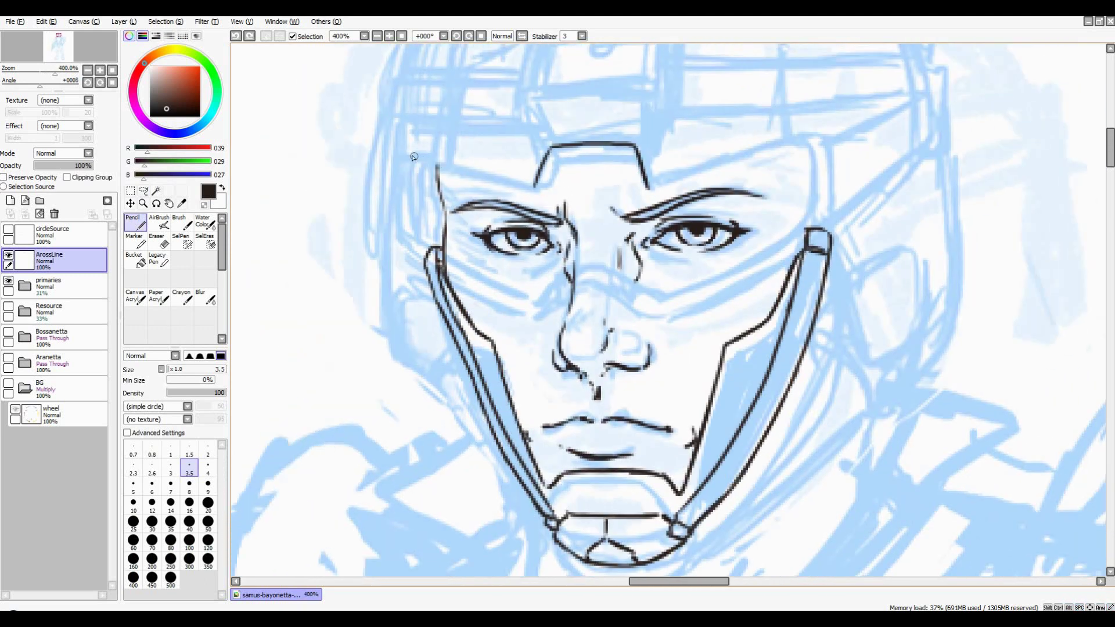
pyautogui.moveTo(651, 183); pyautogui.dragTo(816, 192)
pyautogui.scroll(-1, 816, 192)
pyautogui.scroll(1, 639, 262)
pyautogui.moveTo(755, 232); pyautogui.dragTo(590, 328)
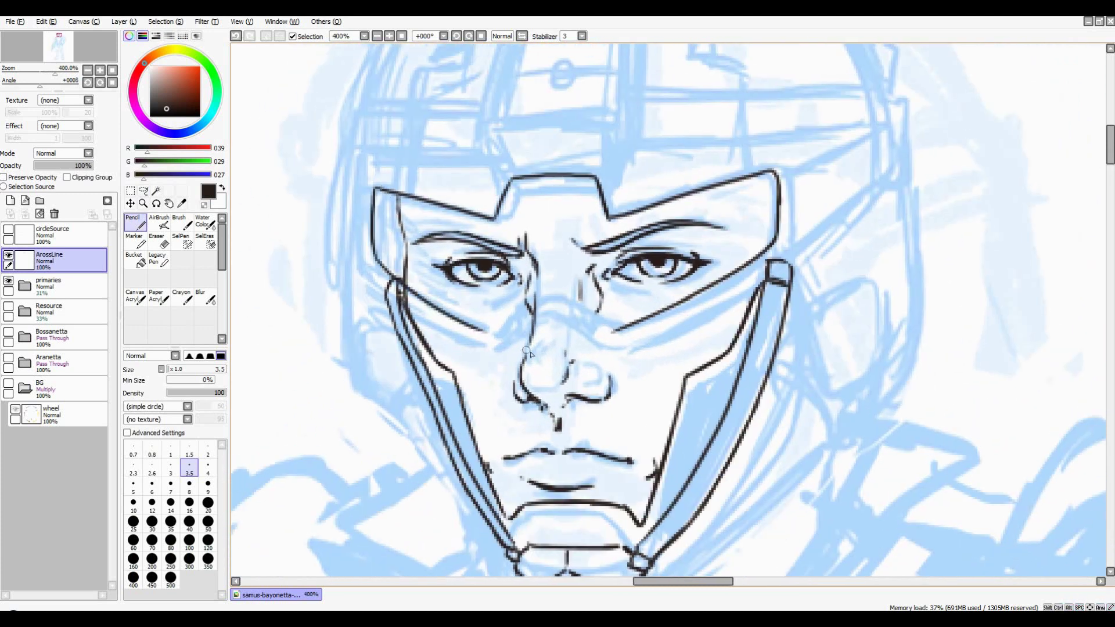
# Join the visor's lower edges with a curve across the bridge of the nose
pyautogui.moveTo(529, 353); pyautogui.dragTo(542, 301)
pyautogui.moveTo(555, 250); pyautogui.dragTo(626, 277)
pyautogui.scroll(-1, 626, 278)
pyautogui.scroll(1, 523, 267)
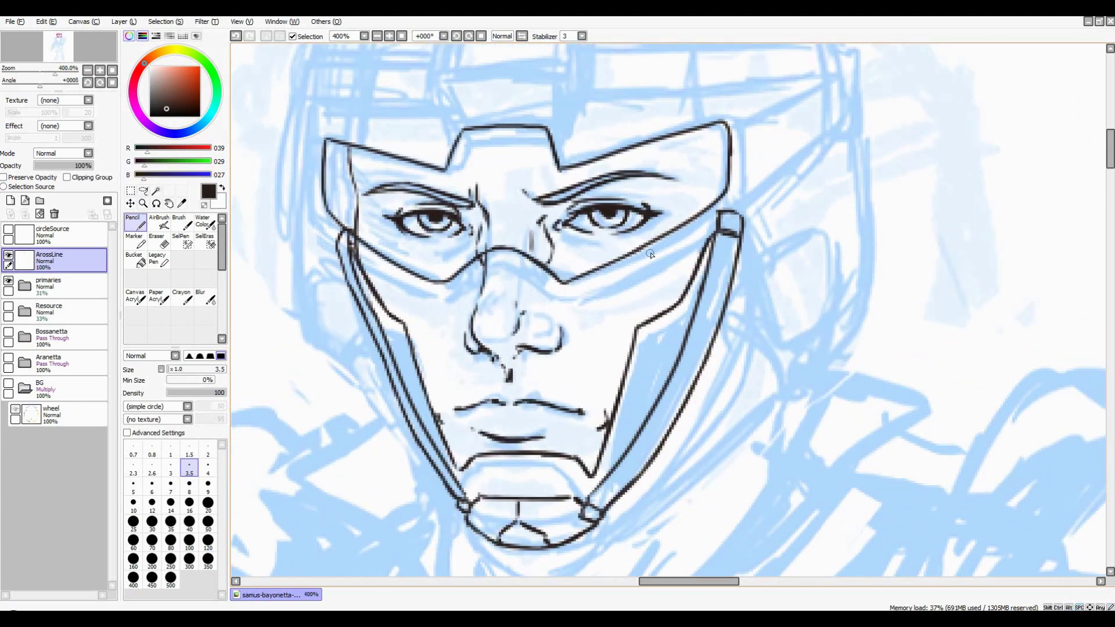
pyautogui.scroll(-1, 494, 262)
pyautogui.scroll(1, 453, 255)
# Add a new layer and ink a second outline below and beside the visor to give its rim thickness
pyautogui.hotkey('ctrl', 'shift', 'n')
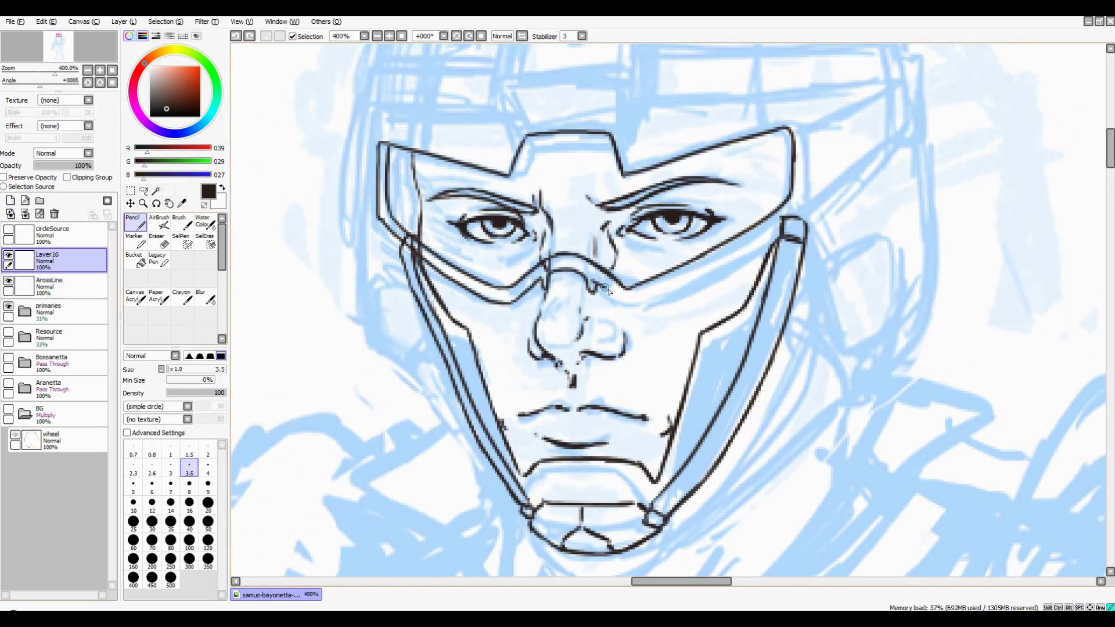
pyautogui.moveTo(643, 301); pyautogui.dragTo(787, 224)
pyautogui.scroll(-1, 787, 224)
pyautogui.scroll(1, 505, 333)
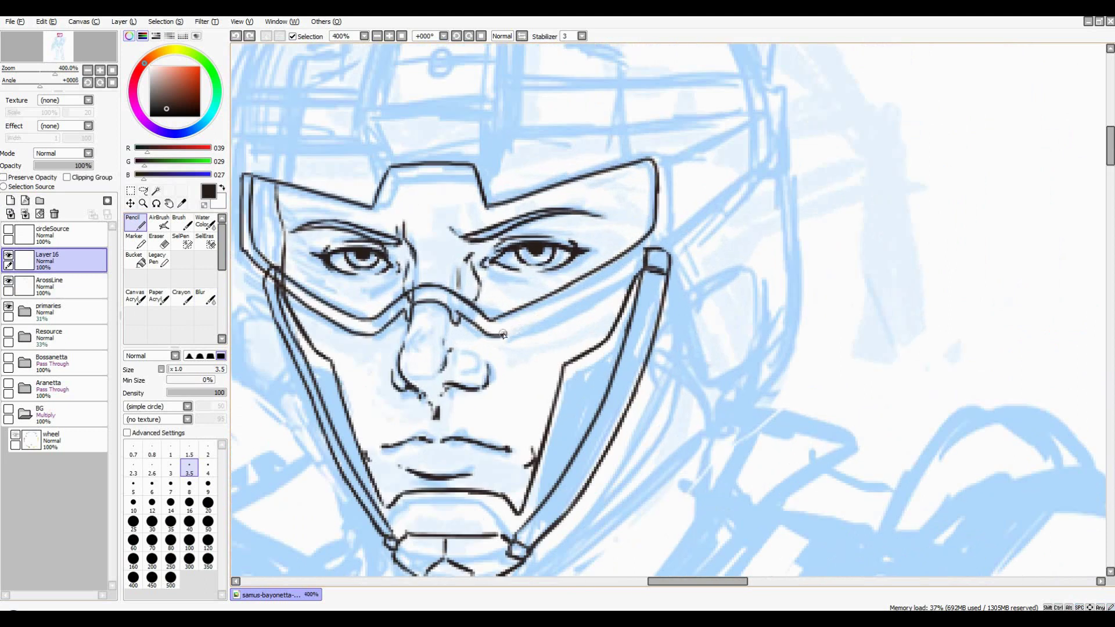
pyautogui.moveTo(505, 337); pyautogui.dragTo(680, 232)
pyautogui.moveTo(656, 158); pyautogui.dragTo(663, 192)
# Lasso and clear the overlapping lines at the visor rim, and merge Layer16 into the ArossLine layer
pyautogui.press('a')
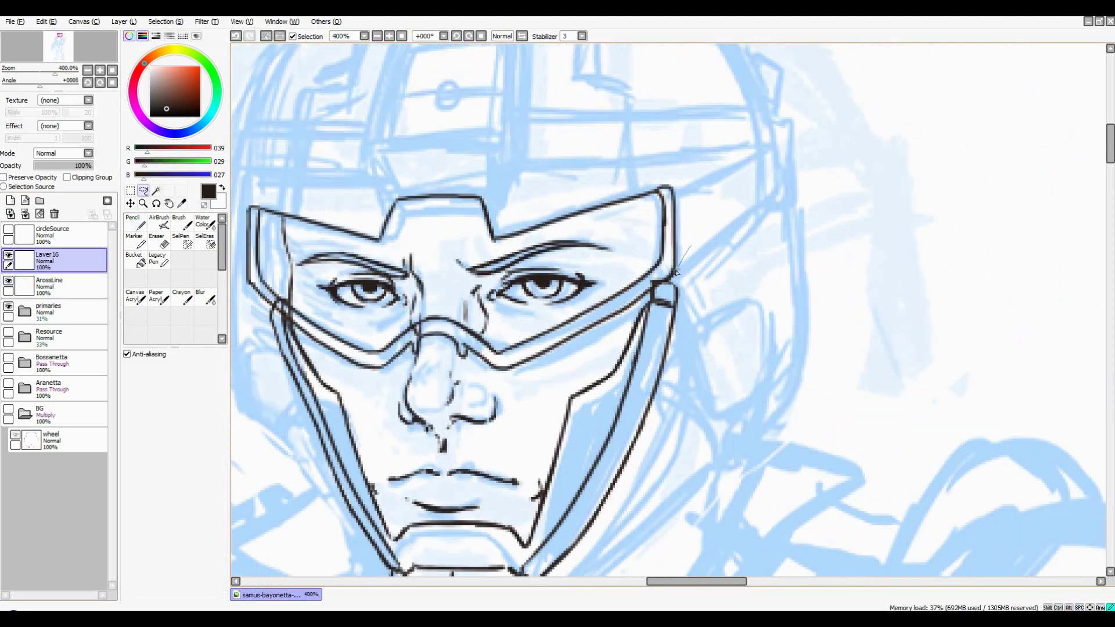
pyautogui.scroll(-1, 598, 270)
pyautogui.scroll(1, 524, 274)
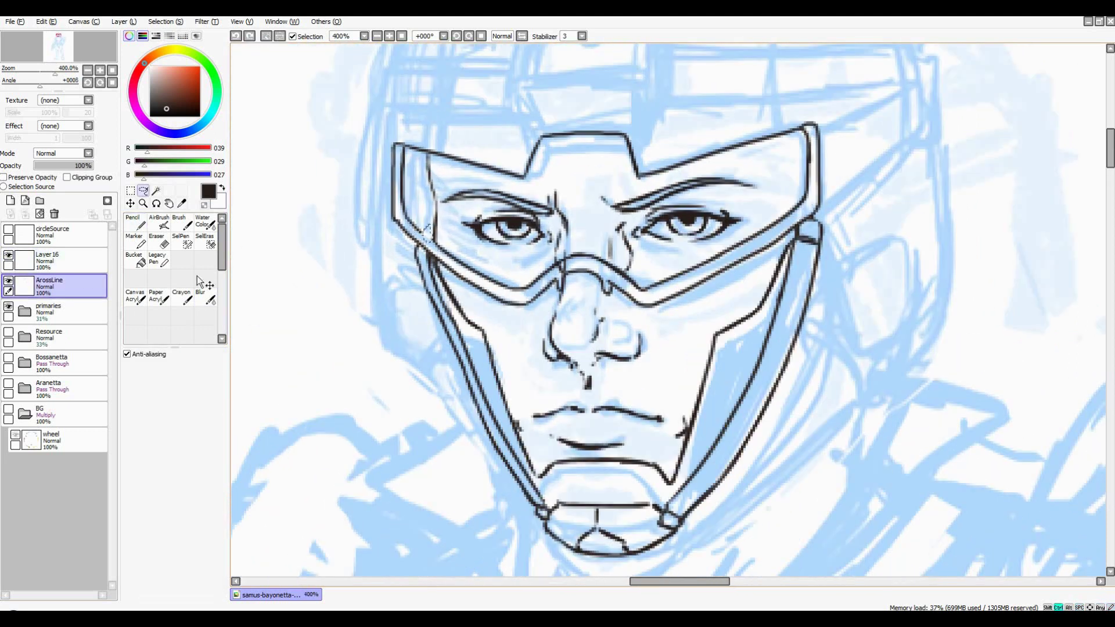
pyautogui.hotkey('ctrl', 'd')
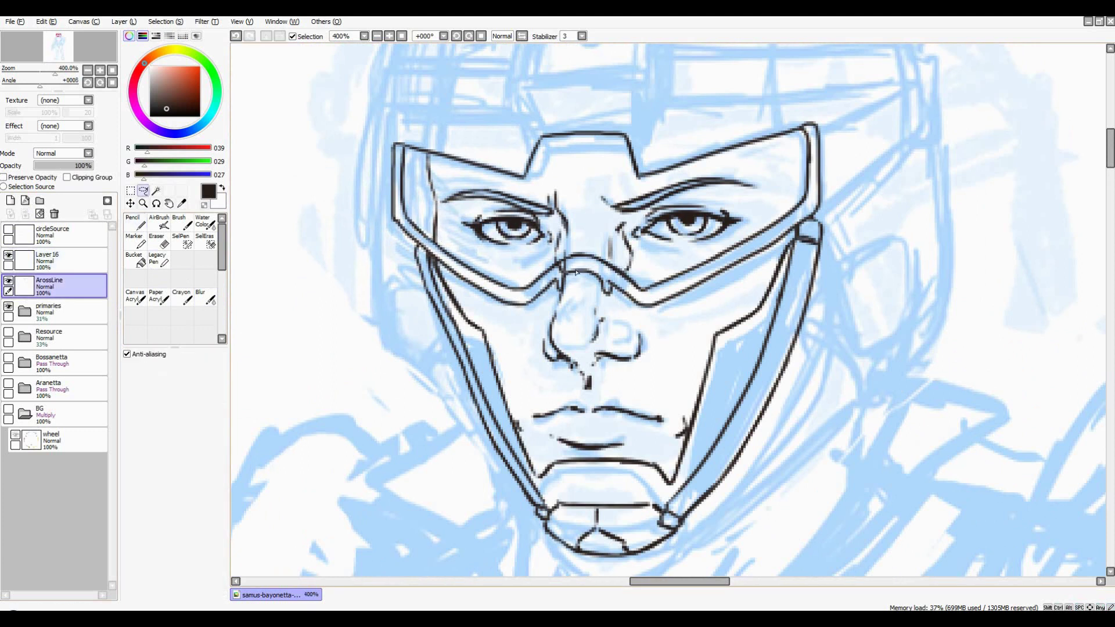
pyautogui.scroll(1, 576, 272)
pyautogui.press('Delete')
# Ink the inner edge of the visor notch and, with the Pencil at size 2, the lower block of the forehead module
pyautogui.press('n')
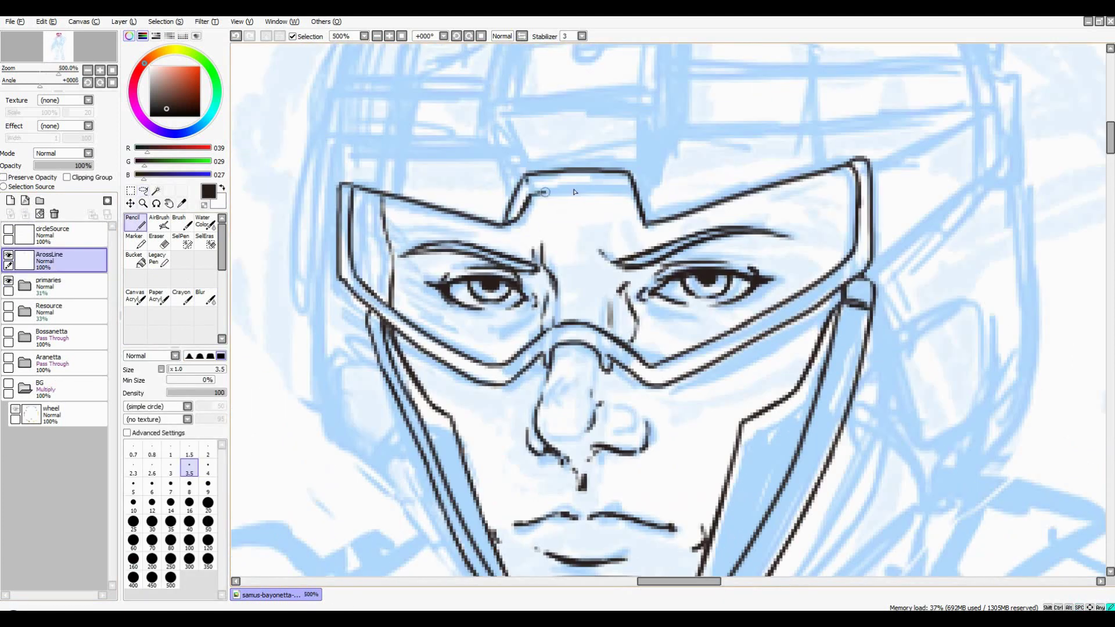
pyautogui.scroll(-2, 575, 192)
pyautogui.scroll(2, 450, 246)
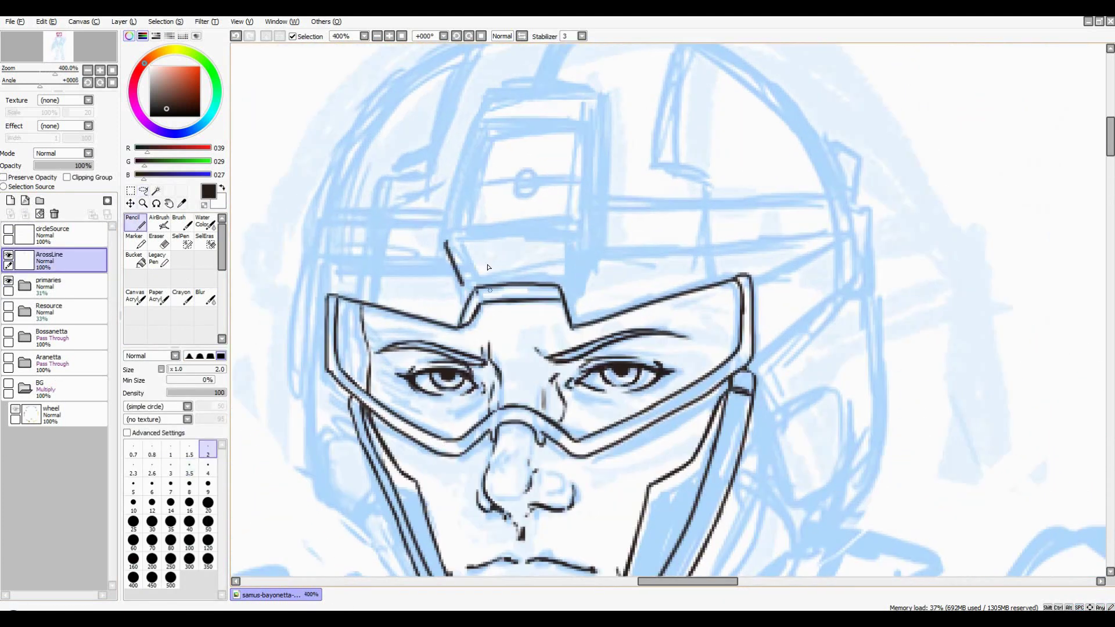
pyautogui.scroll(1, 586, 265)
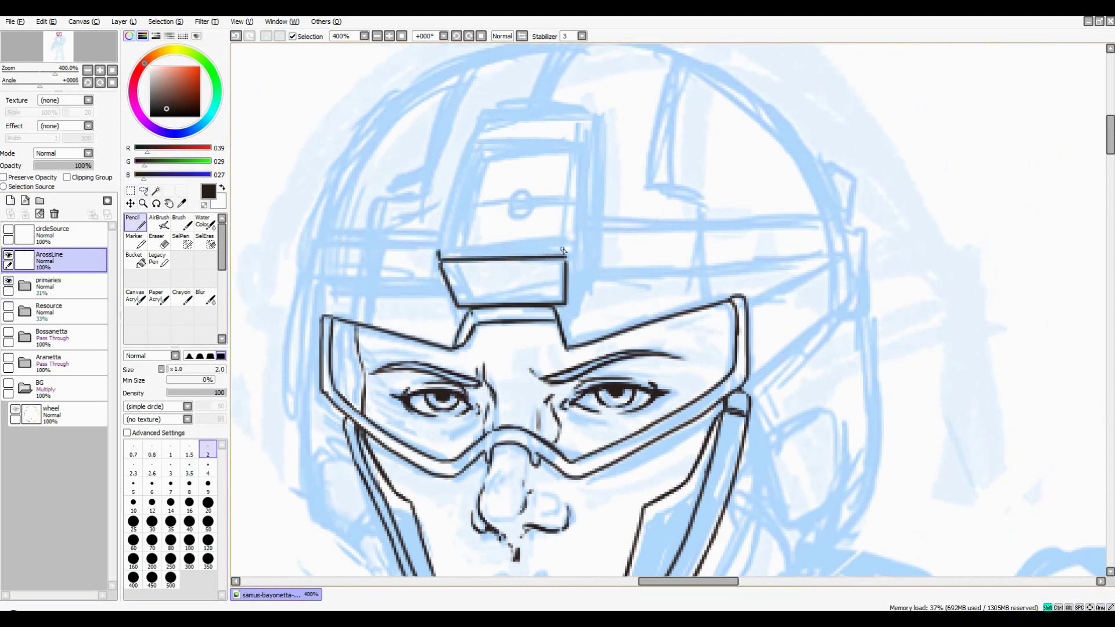
pyautogui.moveTo(563, 250); pyautogui.dragTo(437, 248)
pyautogui.scroll(1, 466, 167)
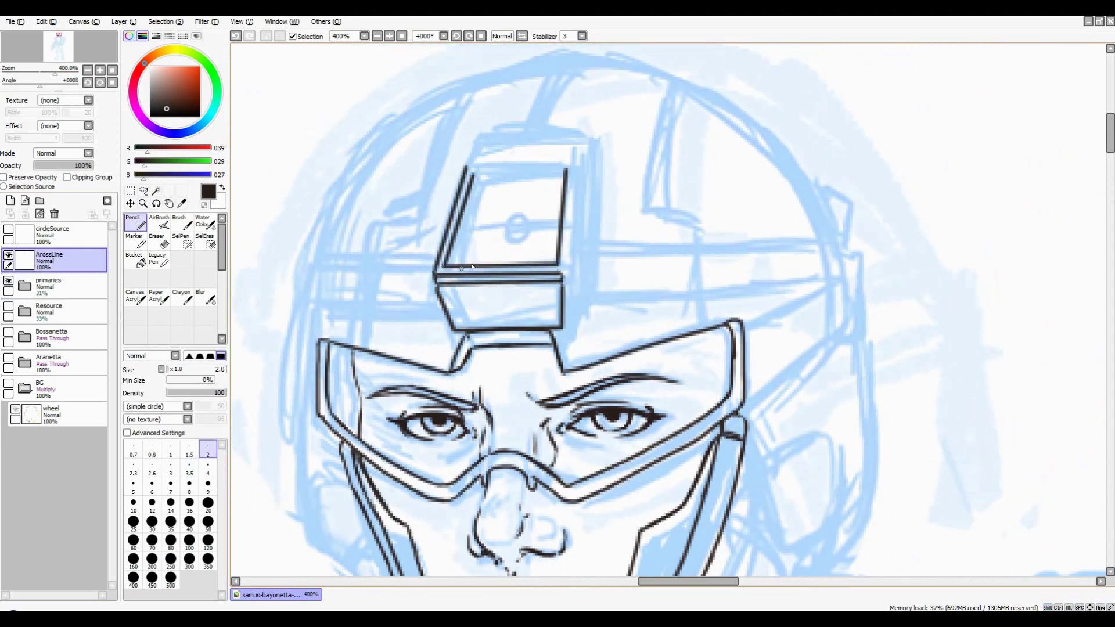
# Ink the forehead module's double-lined frame, horizontal divider, small central circle and top face
pyautogui.scroll(1, 472, 267)
pyautogui.scroll(1, 560, 184)
pyautogui.moveTo(620, 189); pyautogui.dragTo(617, 334)
pyautogui.scroll(-1, 617, 334)
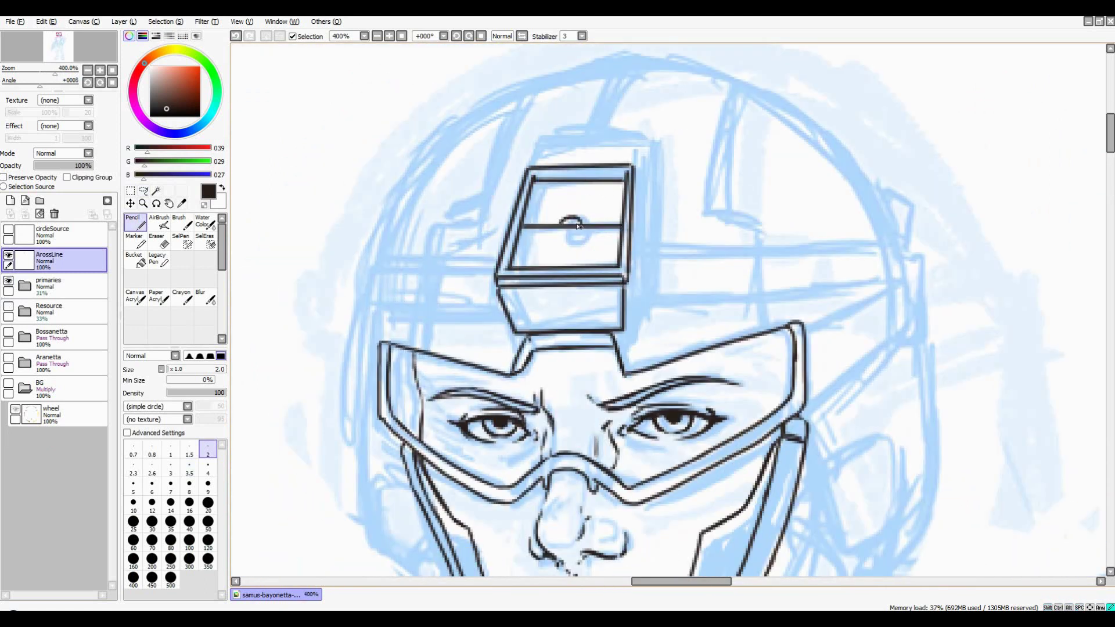
pyautogui.moveTo(578, 226); pyautogui.dragTo(571, 227)
pyautogui.scroll(-1, 571, 227)
pyautogui.scroll(1, 544, 213)
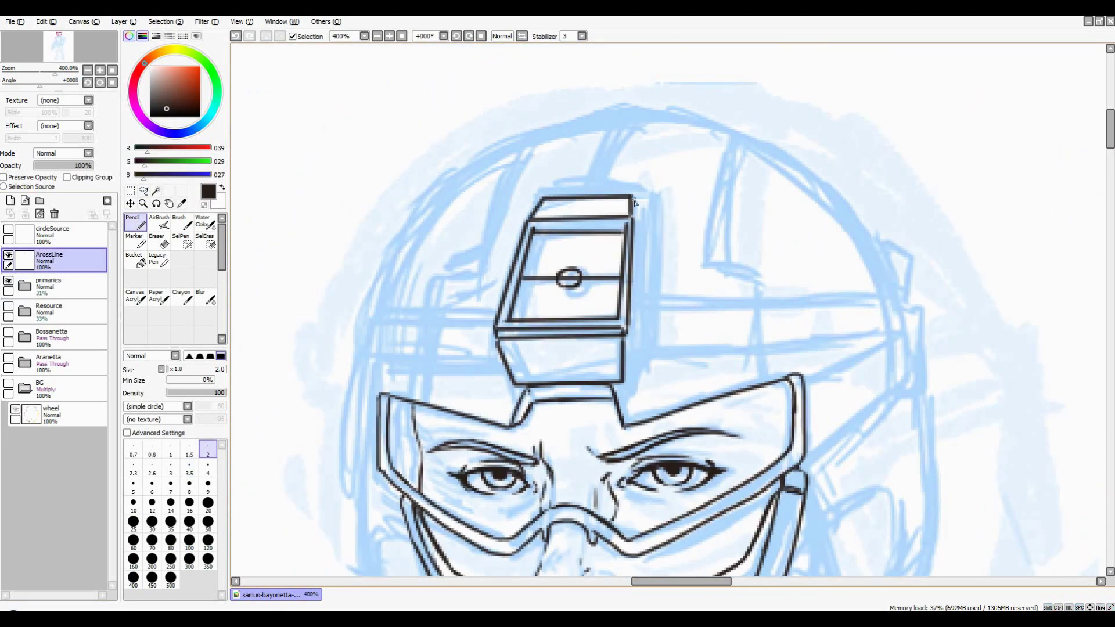
# Ink the right side face of the forehead module and add a new layer above ArossLine
pyautogui.moveTo(634, 201); pyautogui.dragTo(649, 233)
pyautogui.scroll(-1, 649, 232)
pyautogui.hotkey('ctrl', 'shift', 'n')
pyautogui.scroll(1, 638, 151)
pyautogui.moveTo(638, 151); pyautogui.dragTo(616, 313)
pyautogui.scroll(-1, 616, 313)
pyautogui.scroll(1, 513, 234)
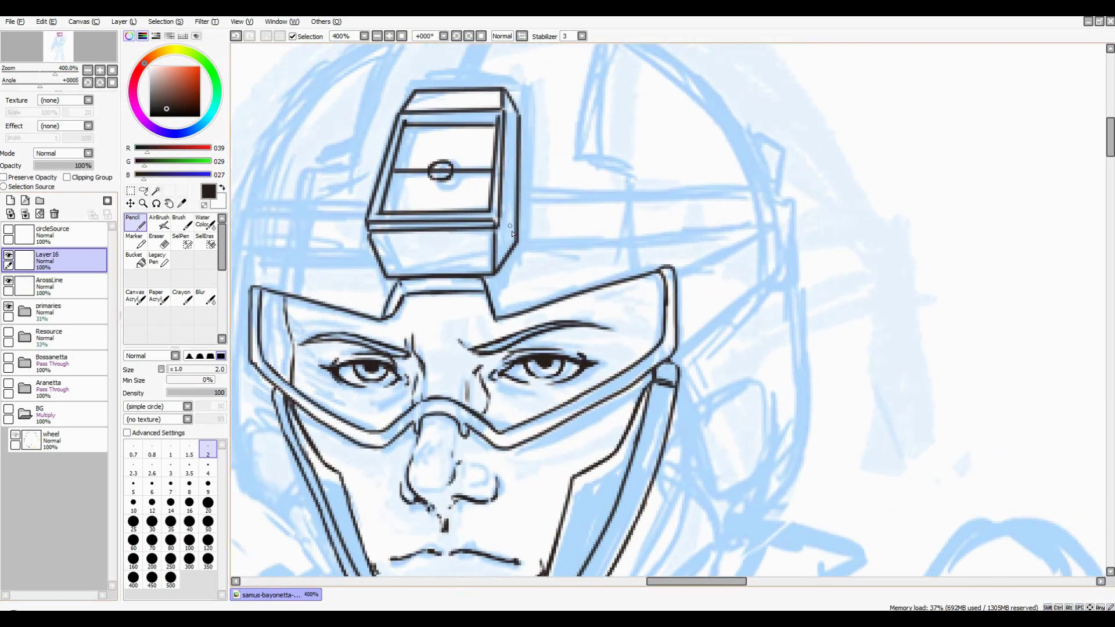
# Try long strokes for the headband's lower edge, undo them, and set the Pencil size to 2.6
pyautogui.moveTo(511, 244); pyautogui.dragTo(836, 238)
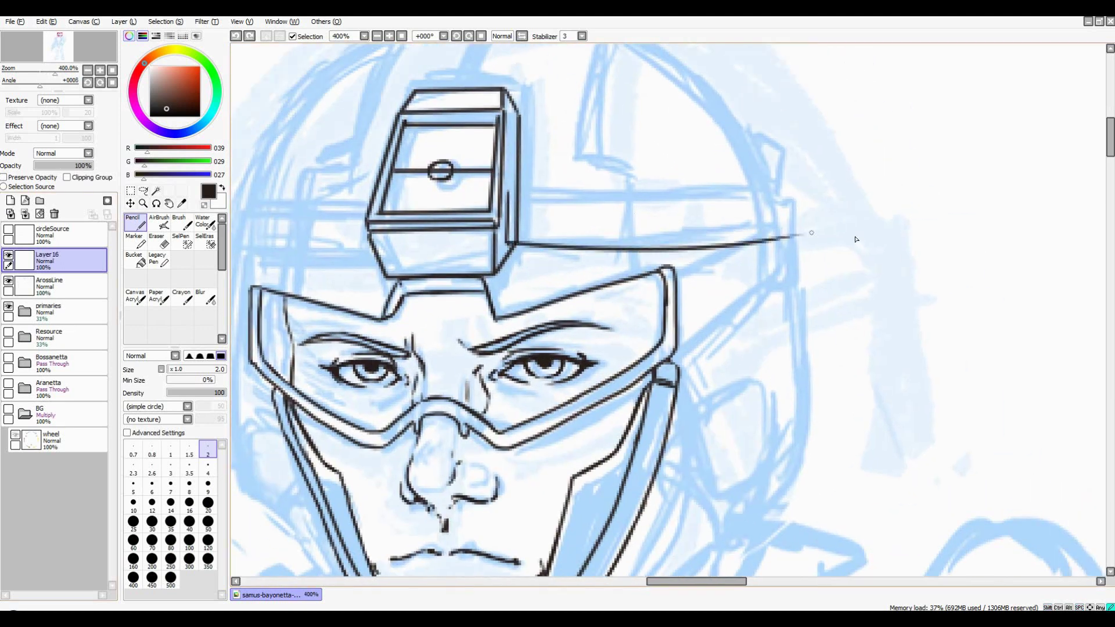
pyautogui.hotkey('ctrl', 'z')
pyautogui.press(']')
pyautogui.press(']')
pyautogui.hotkey('ctrl', 'z')
pyautogui.moveTo(511, 244); pyautogui.dragTo(900, 196)
pyautogui.hotkey('ctrl', 'z')
pyautogui.scroll(-1, 584, 245)
pyautogui.scroll(1, 584, 245)
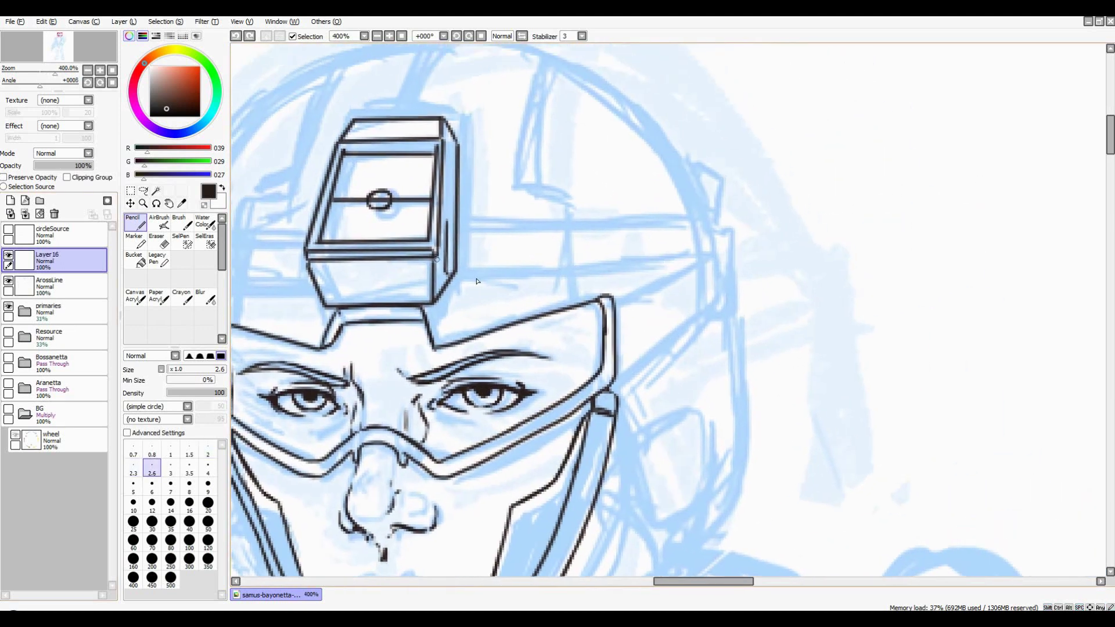
# Form the headband's edge lines on the right of the forehead module, using a new layer and Free Transform
pyautogui.moveTo(448, 259)
pyautogui.mouseDown()
pyautogui.moveTo(555, 298)
pyautogui.moveTo(478, 303)
pyautogui.moveTo(450, 260)
pyautogui.mouseUp()
pyautogui.press('l')
pyautogui.hotkey('ctrl', 'shift', 'n')
pyautogui.hotkey('ctrl', 't')
pyautogui.moveTo(538, 248)
pyautogui.mouseDown()
pyautogui.moveTo(748, 192)
pyautogui.moveTo(817, 223)
pyautogui.mouseUp()
pyautogui.press('Return')
# Trim the excess ends of the right headband lines, merge them into Layer16 and clear the selection
pyautogui.moveTo(712, 192); pyautogui.dragTo(720, 273)
pyautogui.press('Delete')
pyautogui.hotkey('ctrl', 'e')
pyautogui.press('Delete')
pyautogui.hotkey('ctrl', 'd')
pyautogui.press('n')
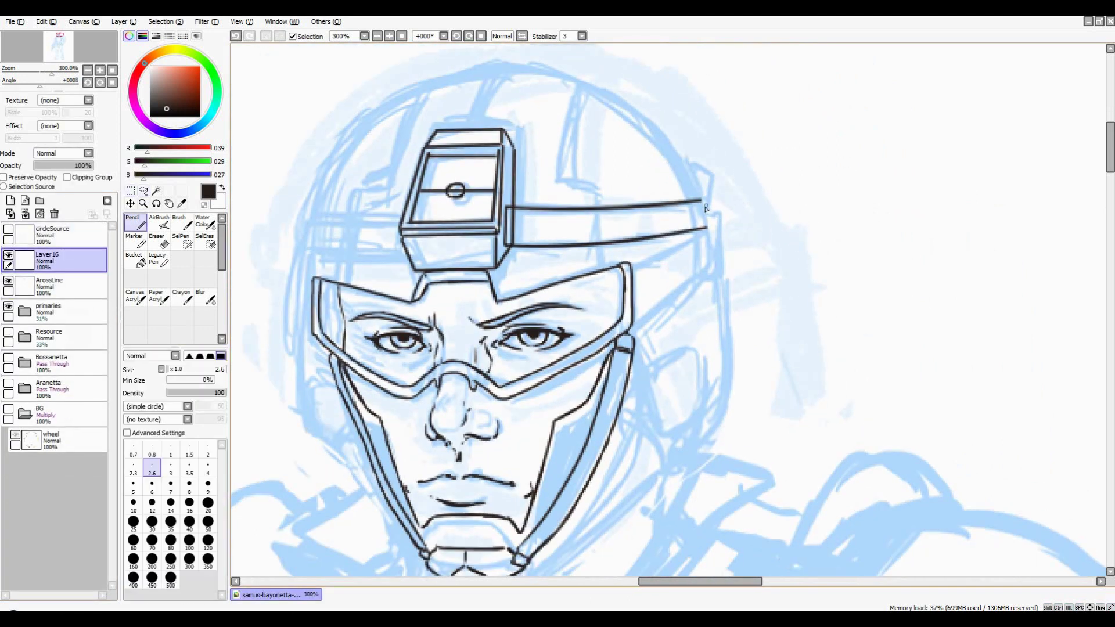
# Close the right outer end of the headband with a short line
pyautogui.scroll(-2, 643, 219)
pyautogui.scroll(2, 643, 219)
pyautogui.moveTo(712, 212); pyautogui.dragTo(717, 249)
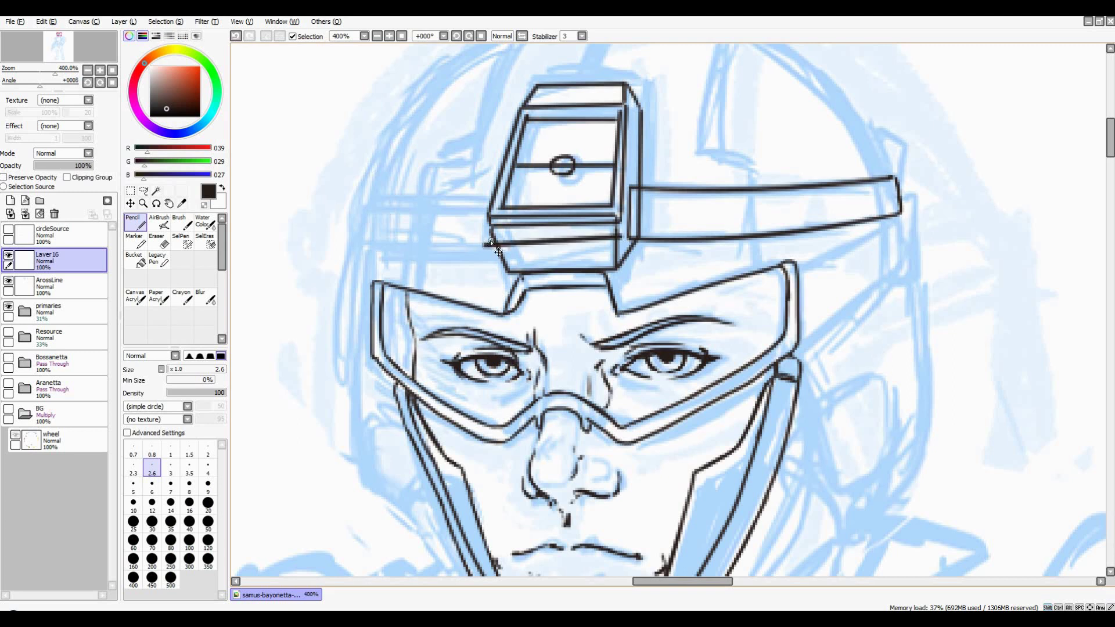
# Lasso and delete the headband line overlapping the left side of the forehead module
pyautogui.press('l')
pyautogui.moveTo(530, 210); pyautogui.dragTo(496, 255)
pyautogui.press('Delete')
# Ink the left half of the headband with its outer end, and erase the excess strokes there
pyautogui.press('n')
pyautogui.moveTo(344, 236); pyautogui.dragTo(493, 244)
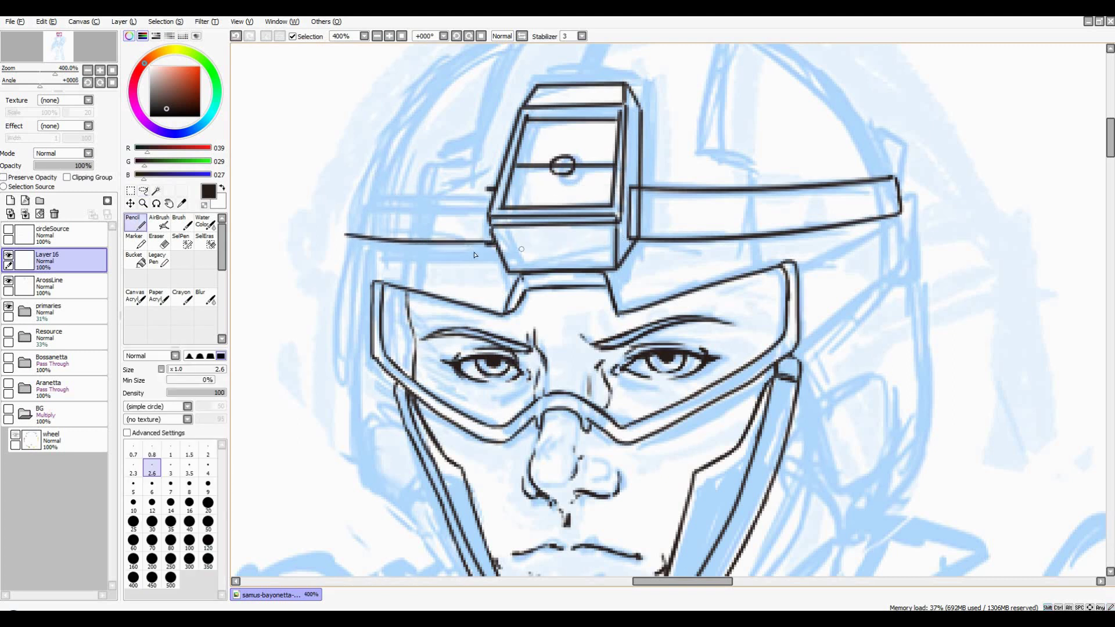
pyautogui.scroll(-1, 504, 199)
pyautogui.press('e')
pyautogui.moveTo(400, 125); pyautogui.dragTo(406, 198)
pyautogui.press('n')
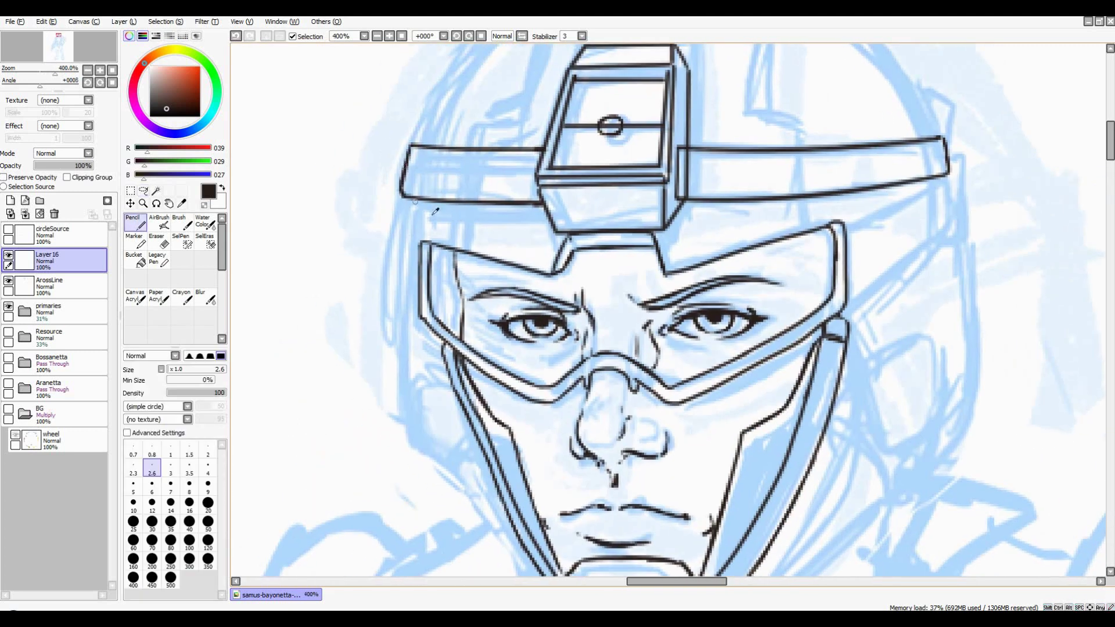
# Erase the overlapping linework at the forehead module on the ArossLine layer
pyautogui.click(76, 283)
pyautogui.press('e')
pyautogui.moveTo(585, 198); pyautogui.dragTo(585, 240)
pyautogui.scroll(-1, 523, 262)
# Ink thin inner lines along the lower and upper edges of the headband on the ArossLine layer
pyautogui.press('n')
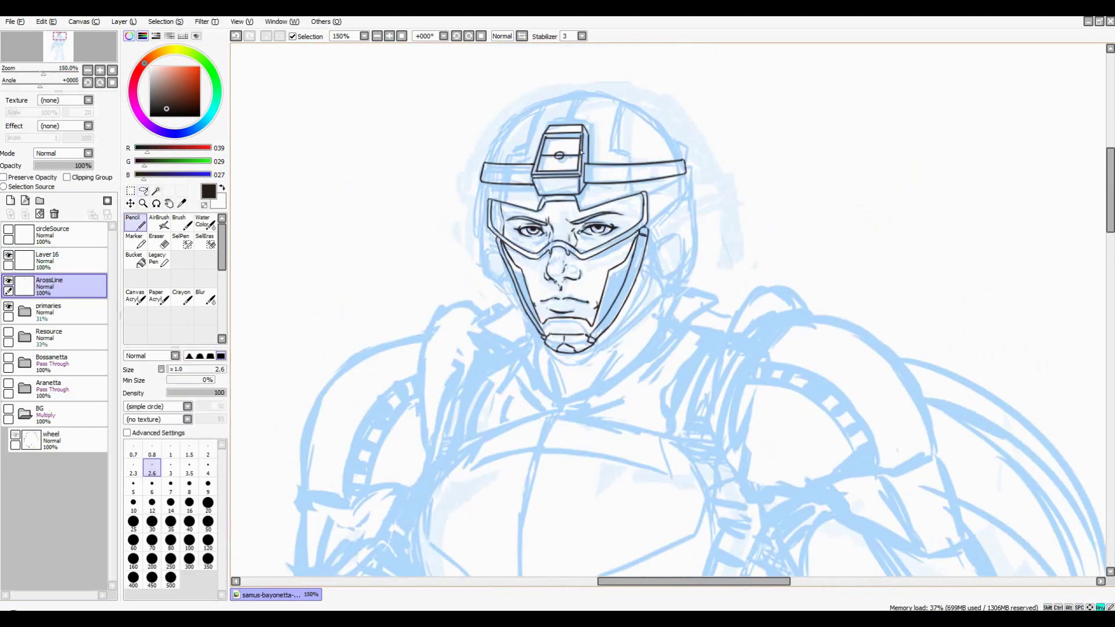
pyautogui.scroll(1, 372, 214)
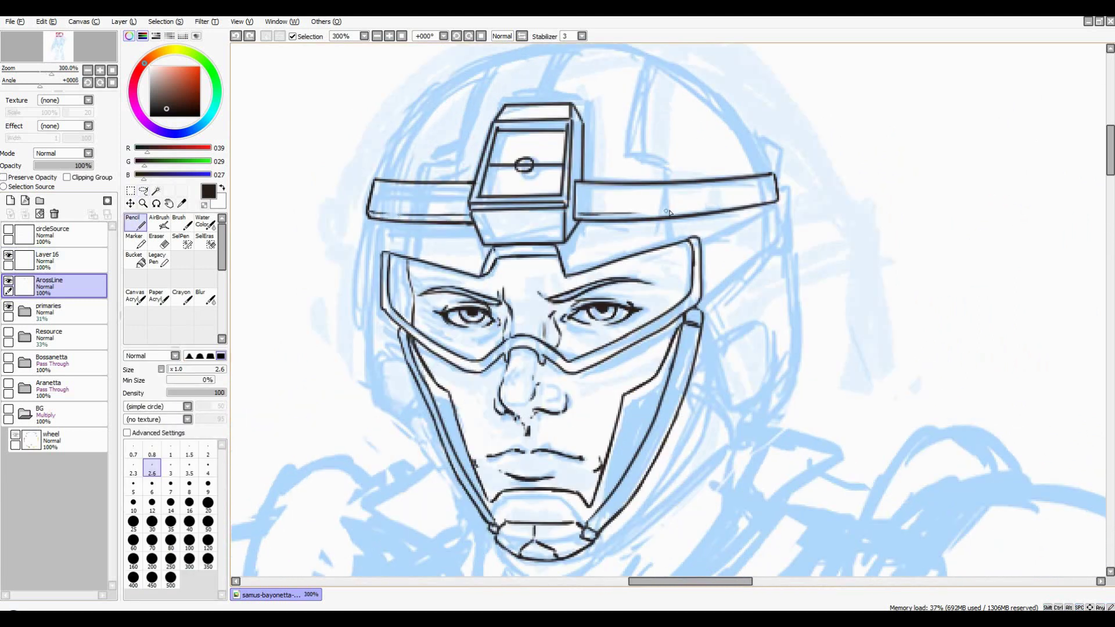
pyautogui.scroll(1, 668, 213)
pyautogui.hscroll(-2, 755, 194)
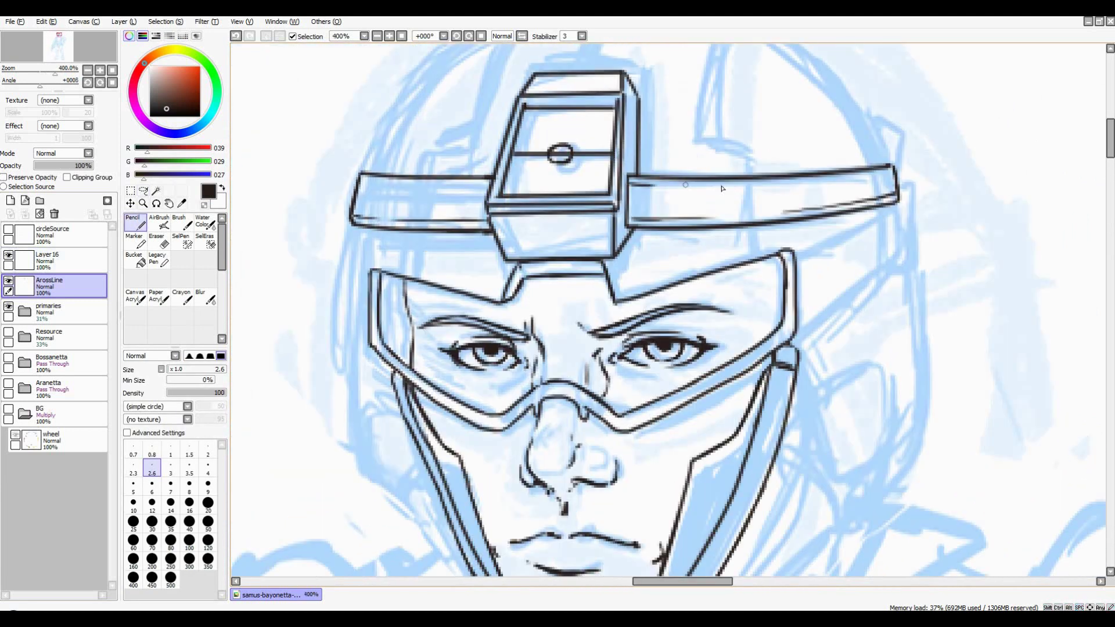
pyautogui.scroll(-2, 685, 151)
pyautogui.scroll(2, 666, 197)
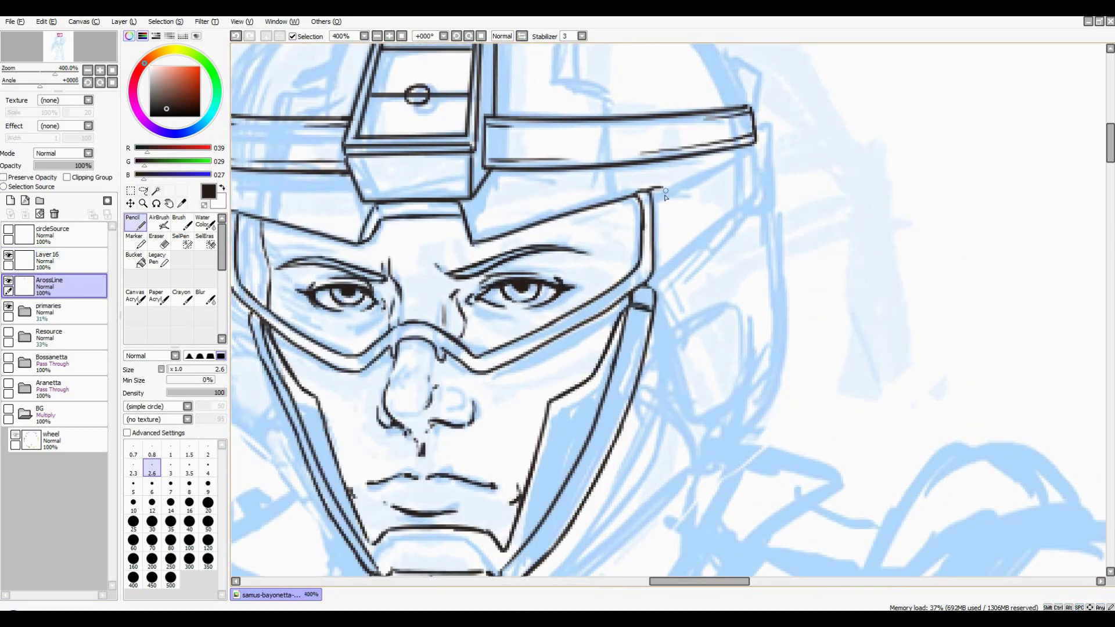
# Ink the side pieces joining both headband ends to the visor on the ArossLine layer
pyautogui.moveTo(668, 247); pyautogui.dragTo(669, 280)
pyautogui.scroll(1, 664, 221)
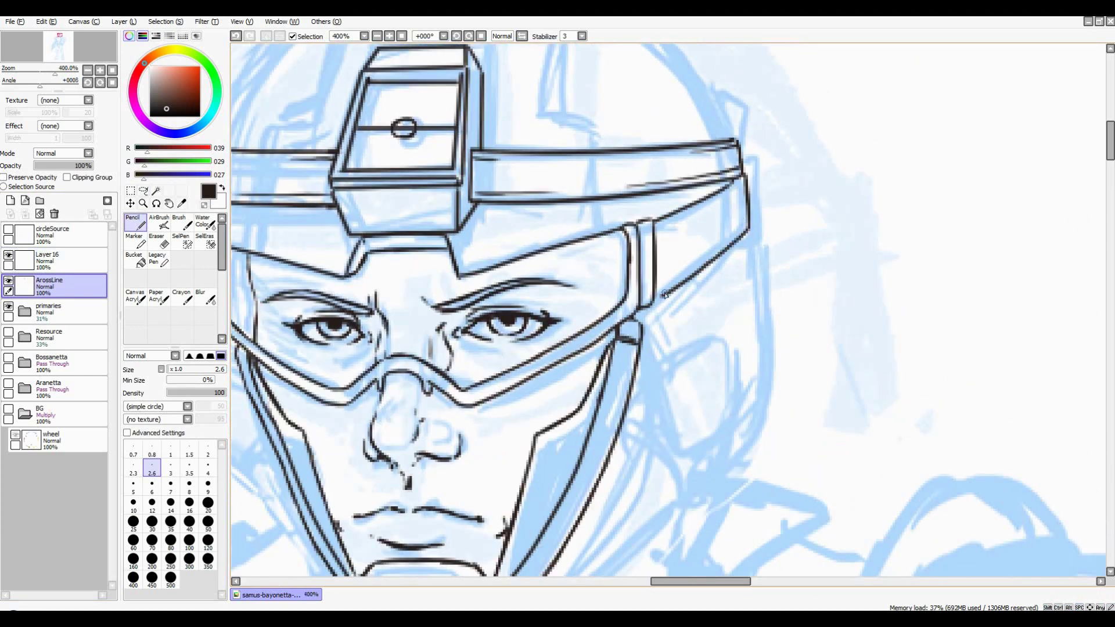
pyautogui.scroll(-2, 665, 295)
pyautogui.scroll(2, 416, 245)
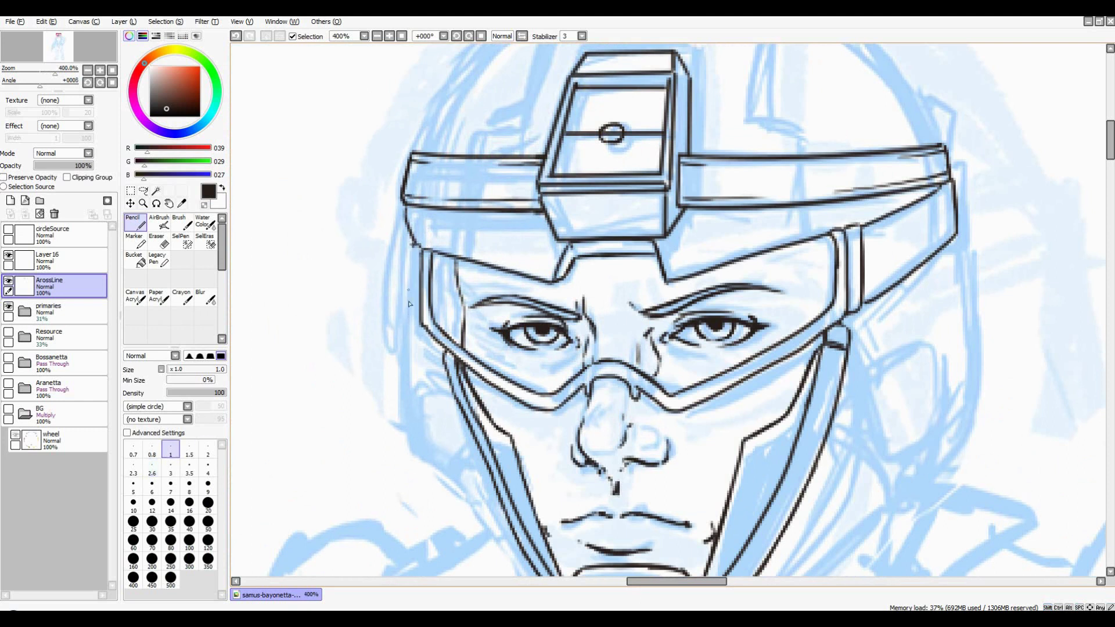
pyautogui.scroll(-2, 399, 256)
pyautogui.scroll(-2, 464, 256)
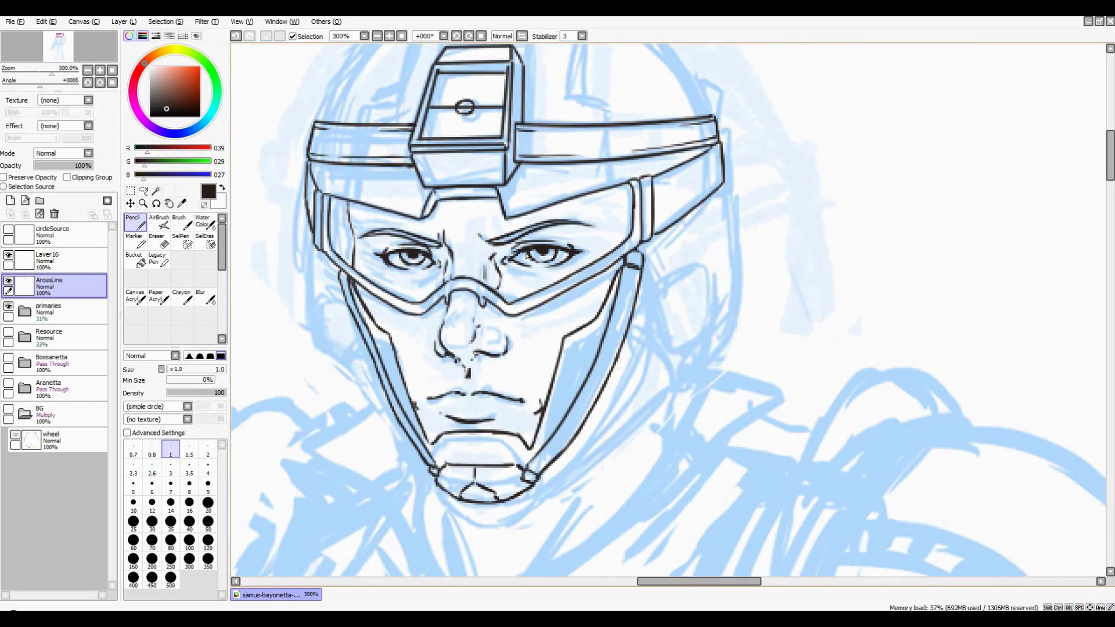
# Ink the helmet's side outlines from the headband down past both cheeks with a size 2.3 brush on the ArossLine layer
pyautogui.press(']')
pyautogui.press(']')
pyautogui.press(']')
pyautogui.moveTo(539, 254); pyautogui.dragTo(852, 289)
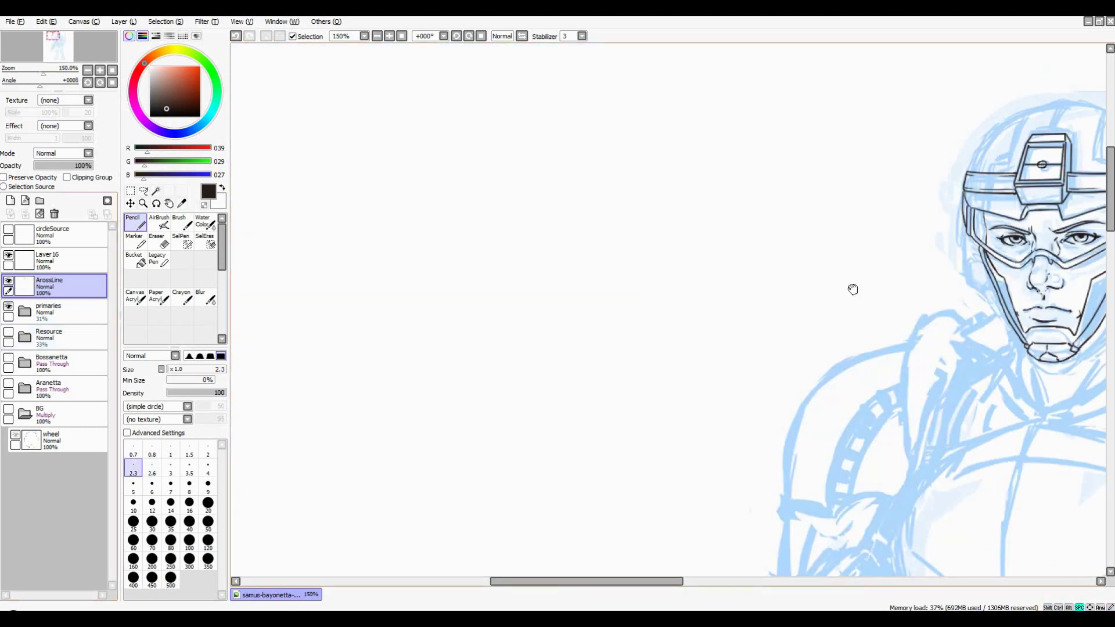
pyautogui.scroll(1, 747, 258)
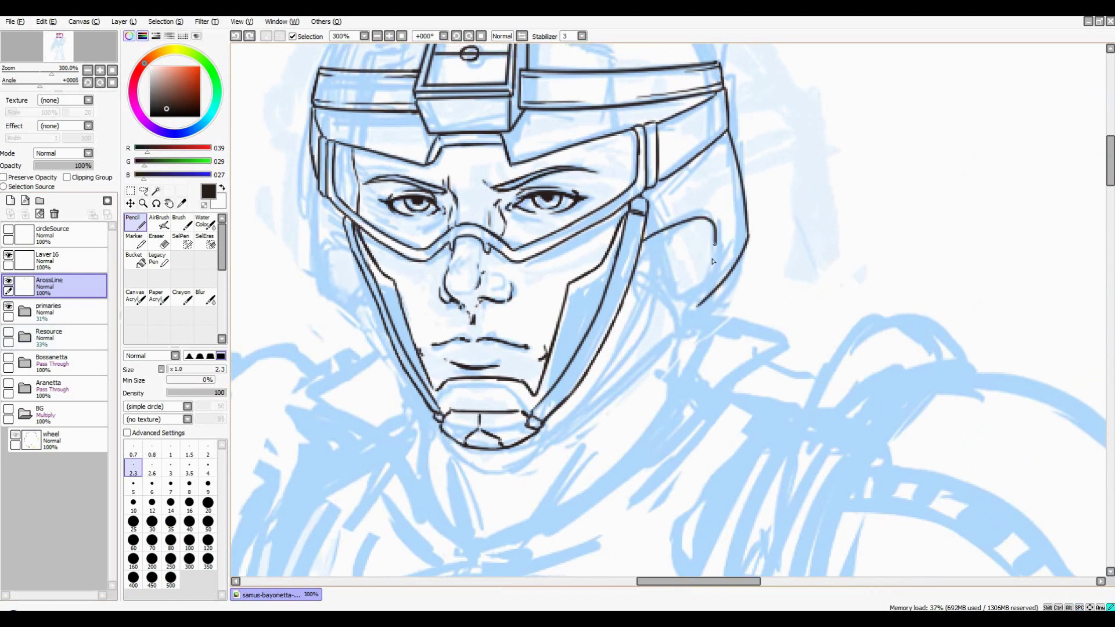
pyautogui.moveTo(314, 181); pyautogui.dragTo(386, 164)
pyautogui.moveTo(381, 237); pyautogui.dragTo(389, 258)
pyautogui.moveTo(389, 258); pyautogui.dragTo(404, 265)
pyautogui.moveTo(398, 157); pyautogui.dragTo(404, 265)
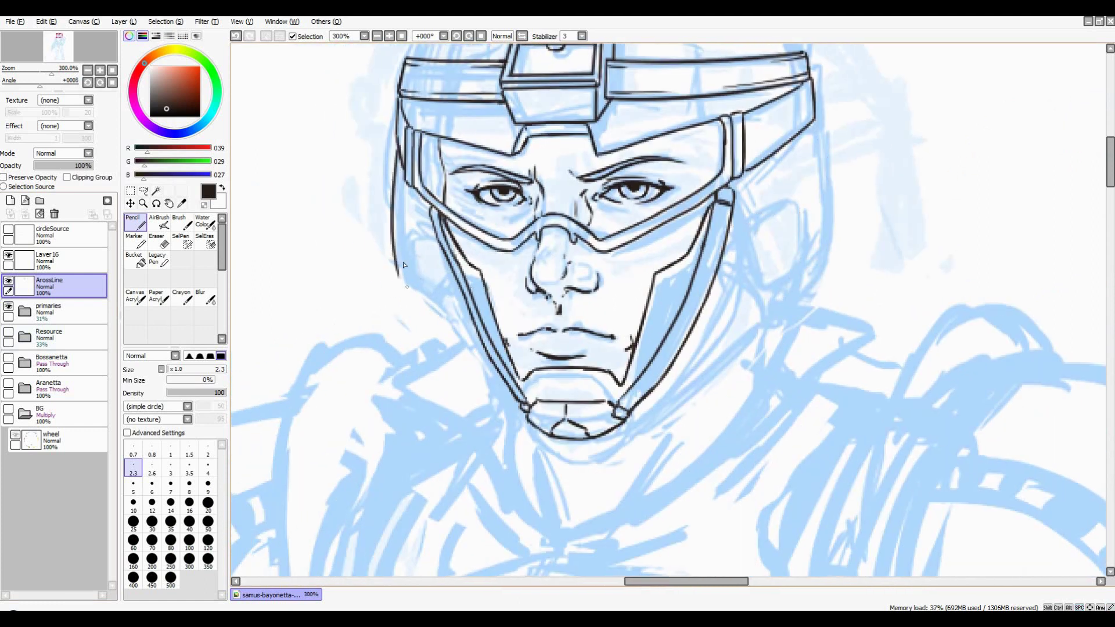
pyautogui.moveTo(714, 313); pyautogui.dragTo(696, 326)
pyautogui.moveTo(797, 131); pyautogui.dragTo(804, 253)
pyautogui.moveTo(752, 312); pyautogui.dragTo(735, 286)
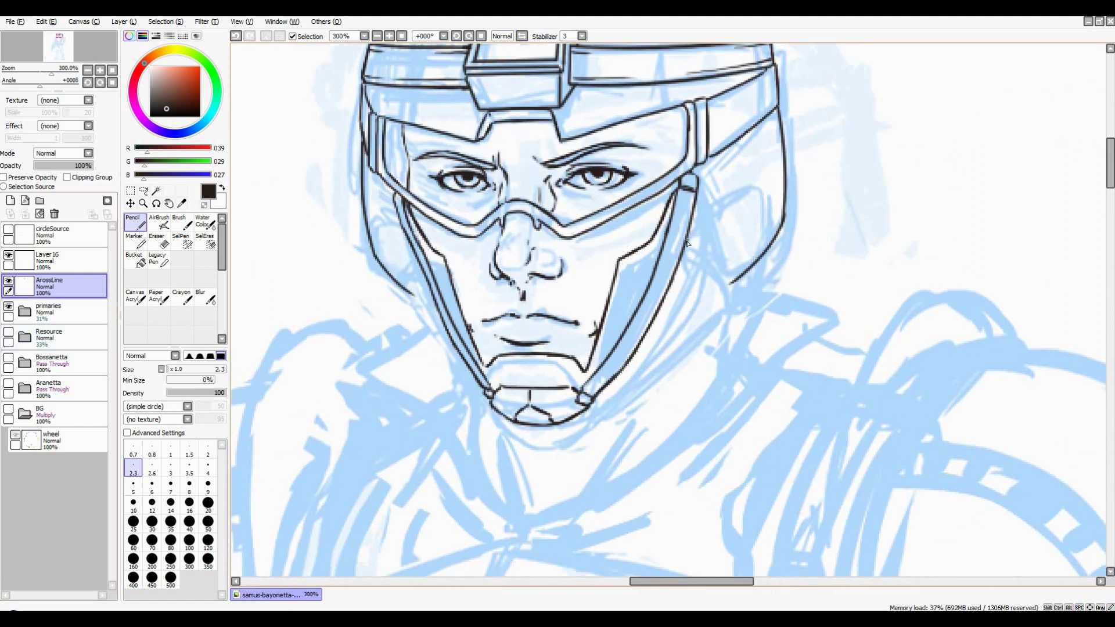
# Ink the curved ear guard on the right side of the helmet with a size 2.3 brush on Layer16
pyautogui.moveTo(692, 228); pyautogui.dragTo(750, 251)
pyautogui.moveTo(730, 284); pyautogui.dragTo(747, 261)
pyautogui.click(46, 260)
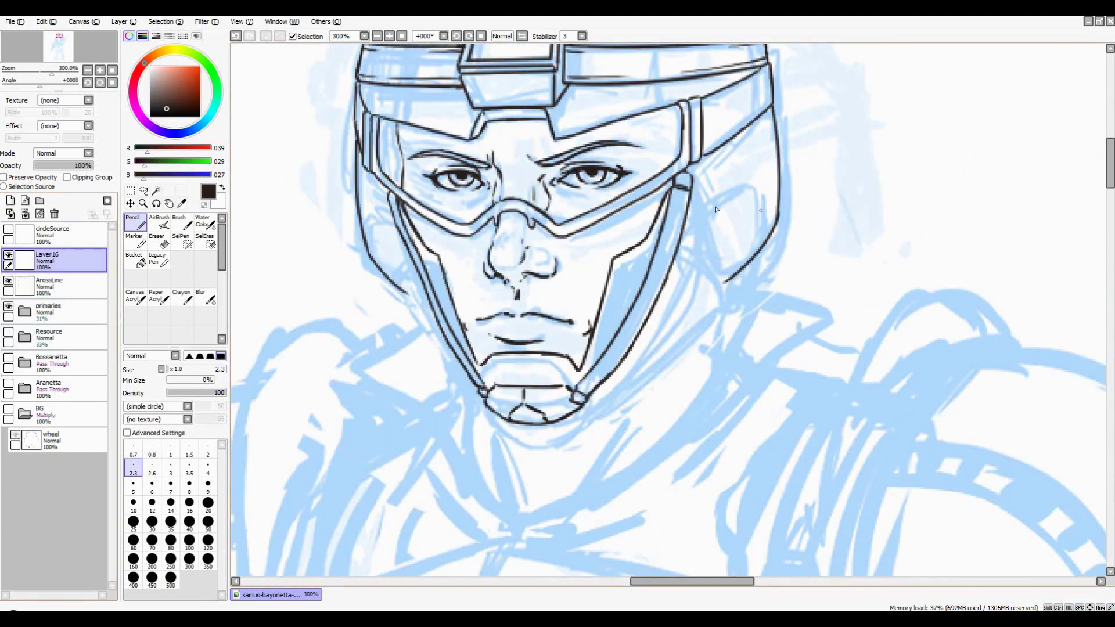
pyautogui.press('-')
pyautogui.press('-')
pyautogui.click(9, 335)
pyautogui.click(8, 335)
pyautogui.press('+')
pyautogui.press('+')
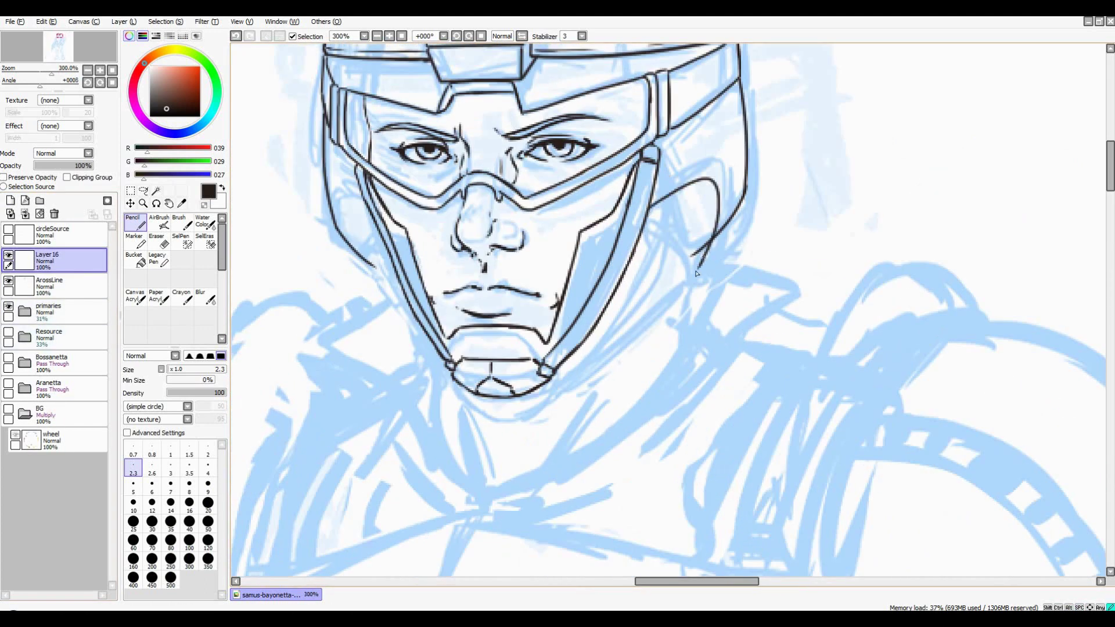
pyautogui.moveTo(697, 273); pyautogui.dragTo(705, 278)
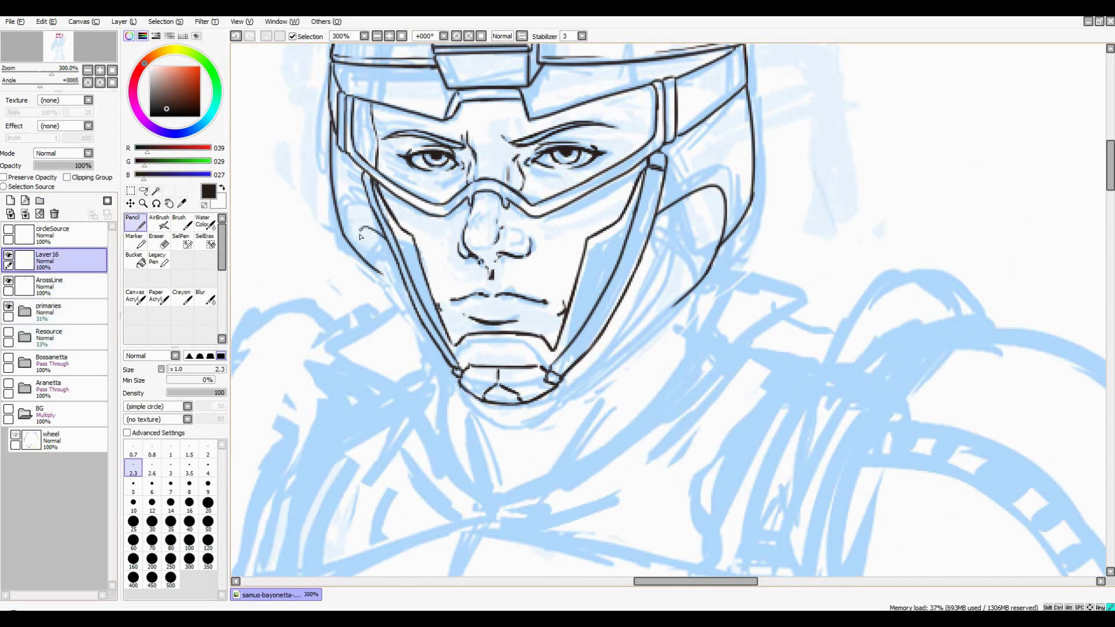
# Ink the matching ear guard on the left side of the helmet and clear the overlapping lines there
pyautogui.keyDown('ctrl'); pyautogui.click(376, 283); pyautogui.keyUp('ctrl')
pyautogui.moveTo(360, 254); pyautogui.dragTo(398, 289)
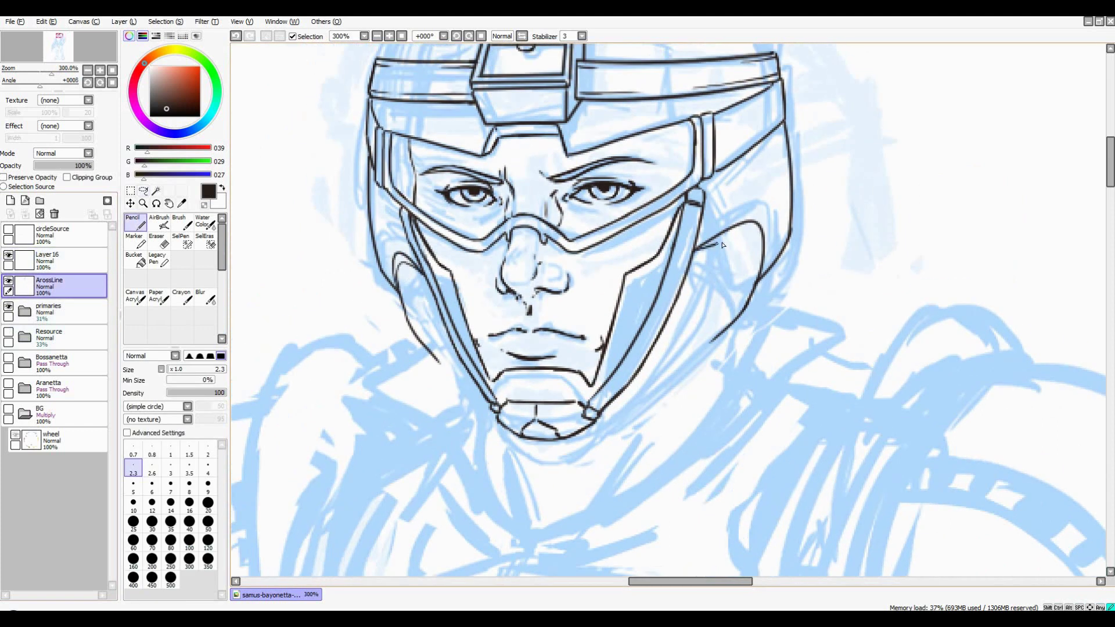
pyautogui.press('l')
pyautogui.keyDown('ctrl'); pyautogui.click(401, 278); pyautogui.keyUp('ctrl')
pyautogui.moveTo(391, 250); pyautogui.dragTo(400, 281)
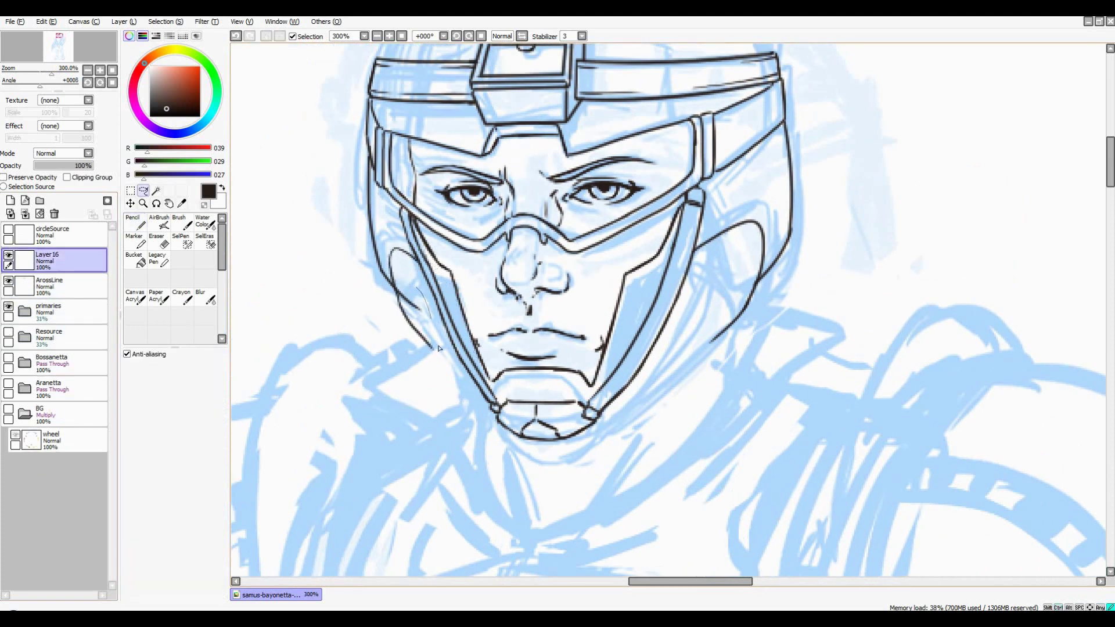
# Ink the small curved tips that close the lower ends of both ear guards on Layer16
pyautogui.press('n')
pyautogui.scroll(1, 439, 348)
pyautogui.scroll(-1, 681, 330)
pyautogui.moveTo(680, 329); pyautogui.dragTo(722, 272)
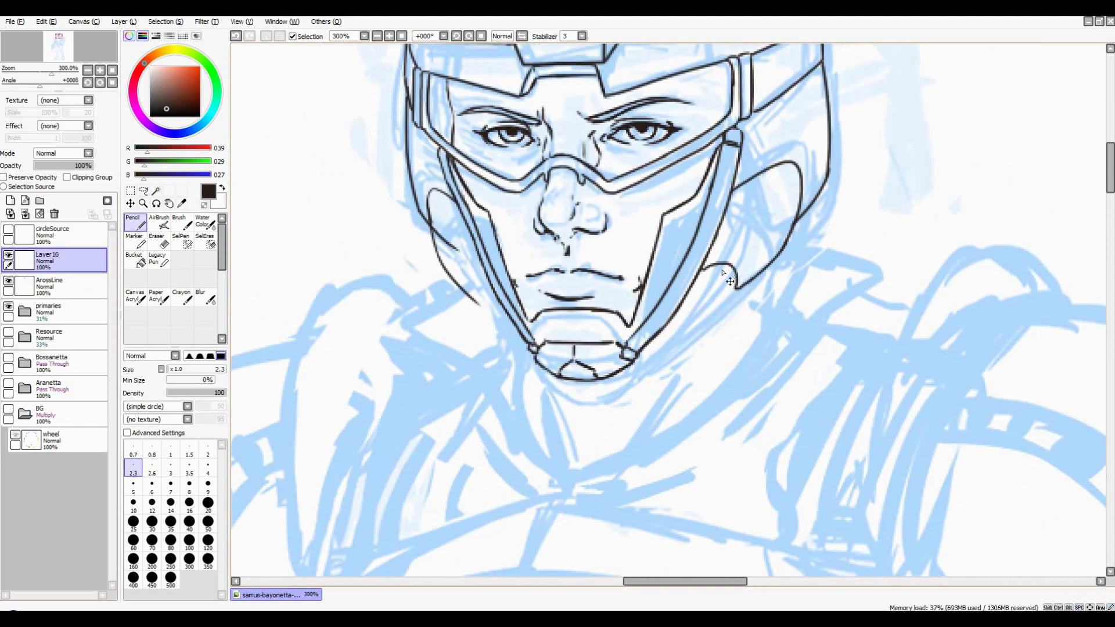
pyautogui.scroll(1, 729, 297)
pyautogui.scroll(-2, 743, 285)
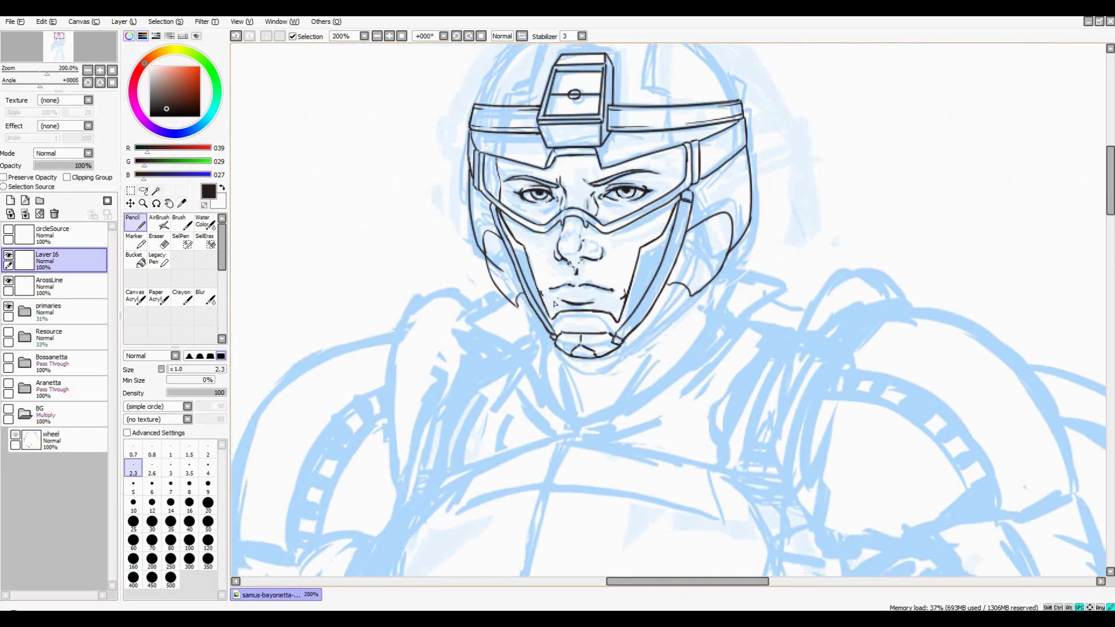
pyautogui.scroll(1, 761, 274)
pyautogui.scroll(1, 776, 266)
pyautogui.scroll(-2, 788, 270)
pyautogui.scroll(2, 680, 279)
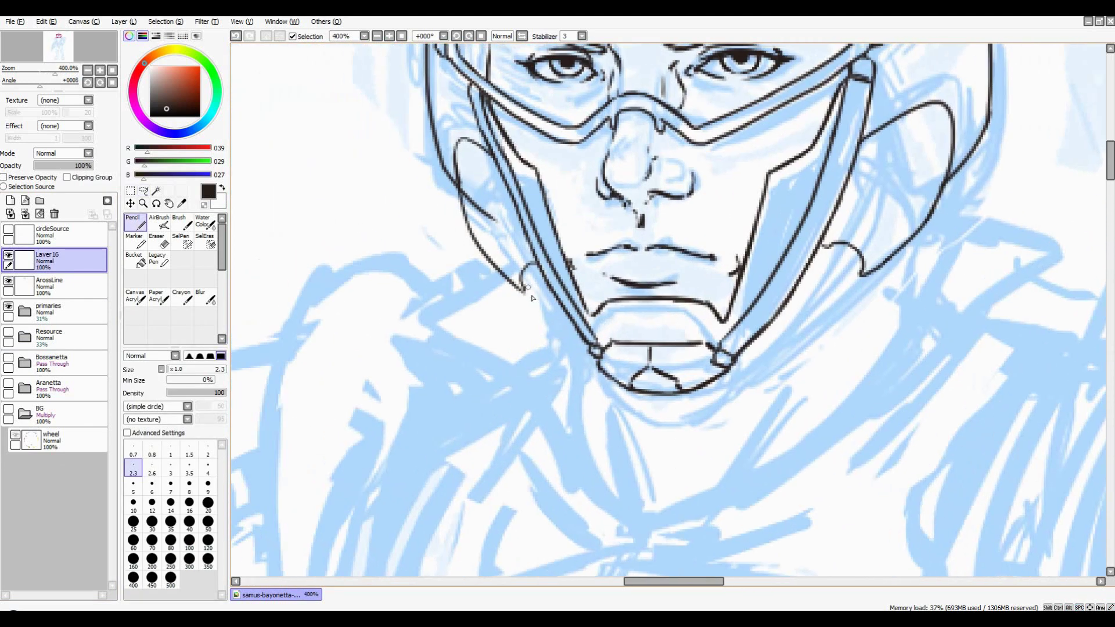
# Lasso and clear the helmet outline overlapping the ear guards on the ArossLine layer
pyautogui.scroll(-3, 795, 330)
pyautogui.scroll(2, 726, 314)
pyautogui.keyDown('ctrl'); pyautogui.click(672, 298); pyautogui.keyUp('ctrl')
pyautogui.scroll(-2, 672, 297)
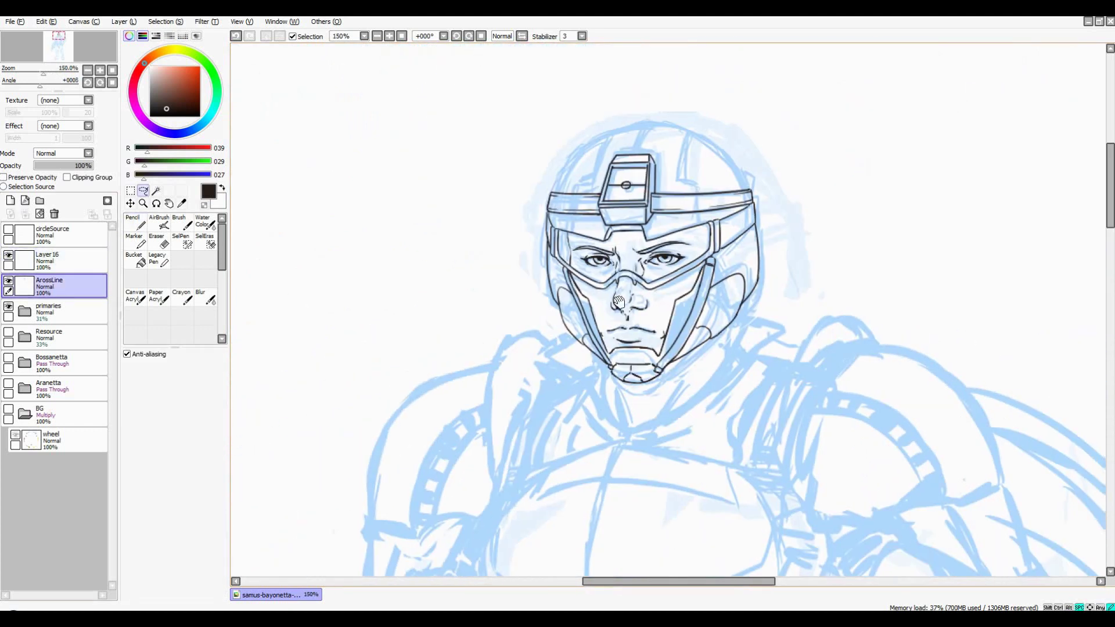
# Ink the helmet's full dome outline with a size 3.5 brush on Layer16, merging the copied and pasted part back into the layer
pyautogui.scroll(1, 672, 298)
pyautogui.scroll(1, 672, 297)
pyautogui.click(190, 468)
pyautogui.moveTo(361, 259)
pyautogui.mouseDown()
pyautogui.moveTo(448, 174)
pyautogui.moveTo(582, 121)
pyautogui.mouseUp()
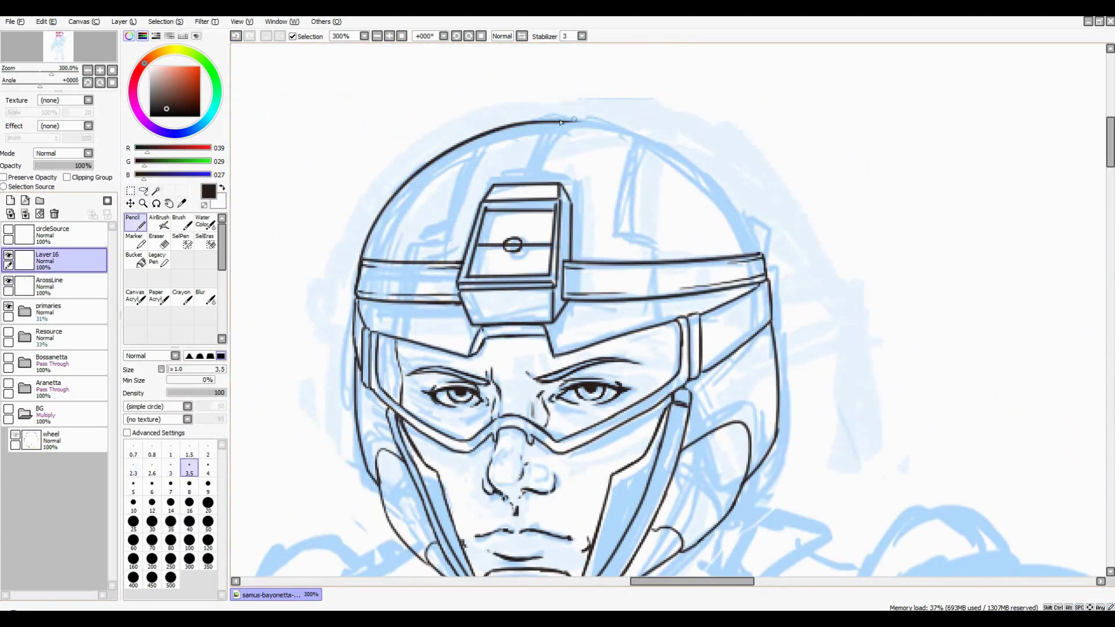
pyautogui.hotkey('ctrl', 'c')
pyautogui.hotkey('ctrl', 'v')
pyautogui.click(130, 203)
pyautogui.scroll(-1, 723, 187)
pyautogui.scroll(1, 723, 187)
pyautogui.hotkey('ctrl', 'e')
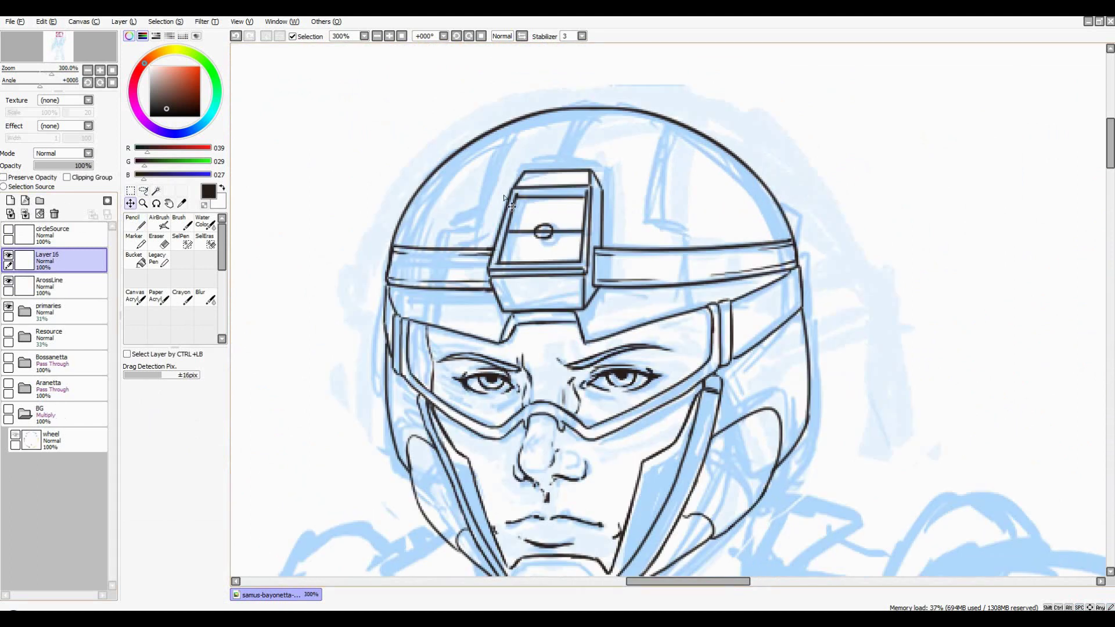
# Ink the stepped panel lines on both sides of the helmet dome, continuing them below the headband on Layer16
pyautogui.press('a')
pyautogui.moveTo(801, 215); pyautogui.dragTo(754, 245)
pyautogui.press('n')
pyautogui.moveTo(430, 234); pyautogui.dragTo(367, 281)
pyautogui.moveTo(567, 142)
pyautogui.mouseDown()
pyautogui.moveTo(540, 232)
pyautogui.moveTo(630, 229)
pyautogui.mouseUp()
pyautogui.scroll(1, 630, 229)
pyautogui.moveTo(516, 126)
pyautogui.mouseDown()
pyautogui.moveTo(457, 251)
pyautogui.moveTo(520, 259)
pyautogui.mouseUp()
pyautogui.scroll(-1, 477, 358)
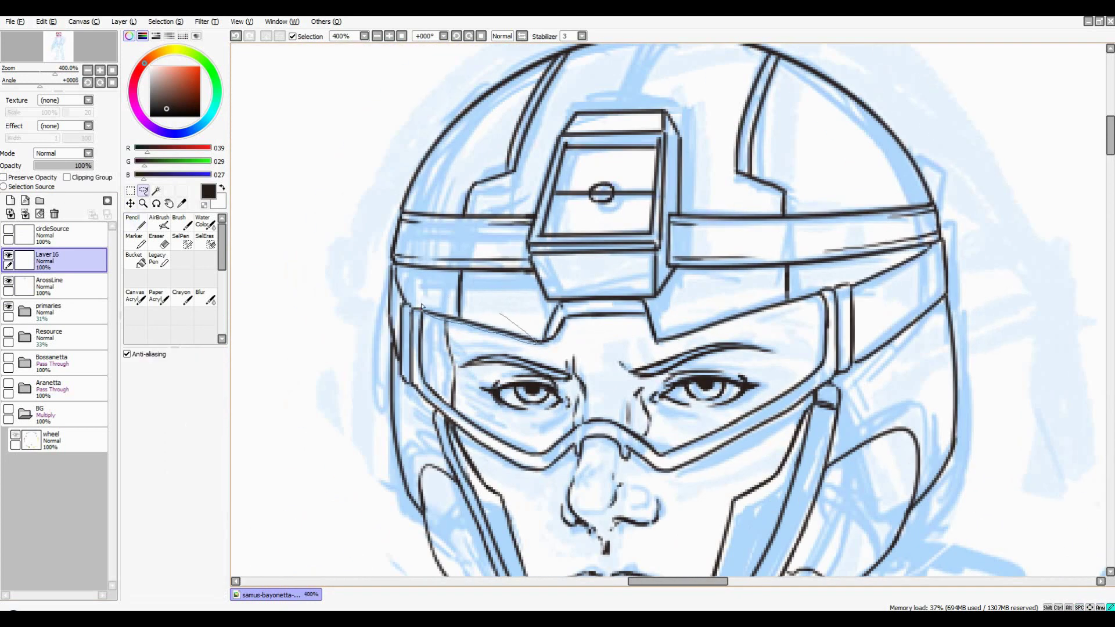
pyautogui.click(52, 284)
pyautogui.click(133, 467)
pyautogui.scroll(-3, 635, 252)
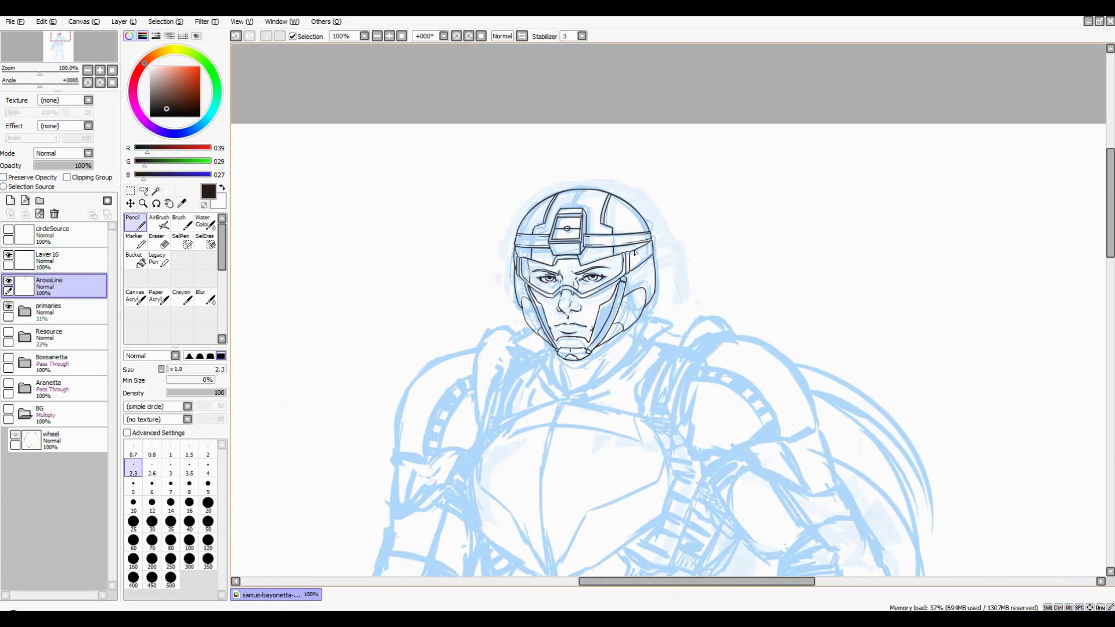
# Merge Layer16 into ArossLine and ink the outer edge of the pointed collar with a size 4 brush
pyautogui.scroll(3, 635, 252)
pyautogui.press(']')
pyautogui.press(']')
pyautogui.press(']')
pyautogui.press(']')
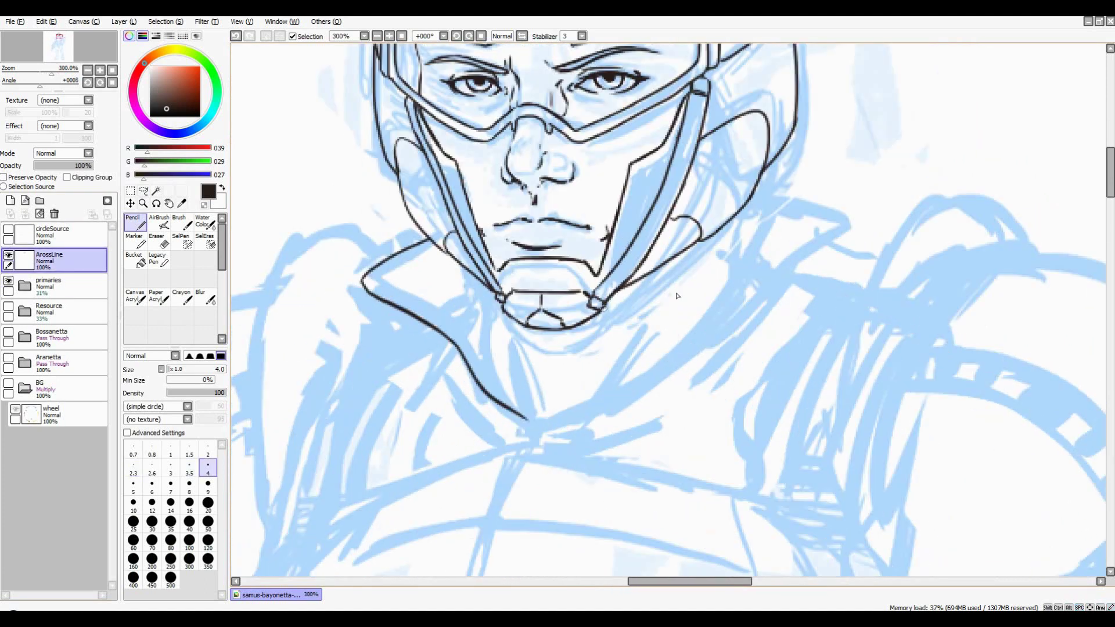
pyautogui.moveTo(716, 212); pyautogui.dragTo(735, 222)
pyautogui.moveTo(801, 249); pyautogui.dragTo(813, 213)
pyautogui.moveTo(812, 214); pyautogui.dragTo(693, 325)
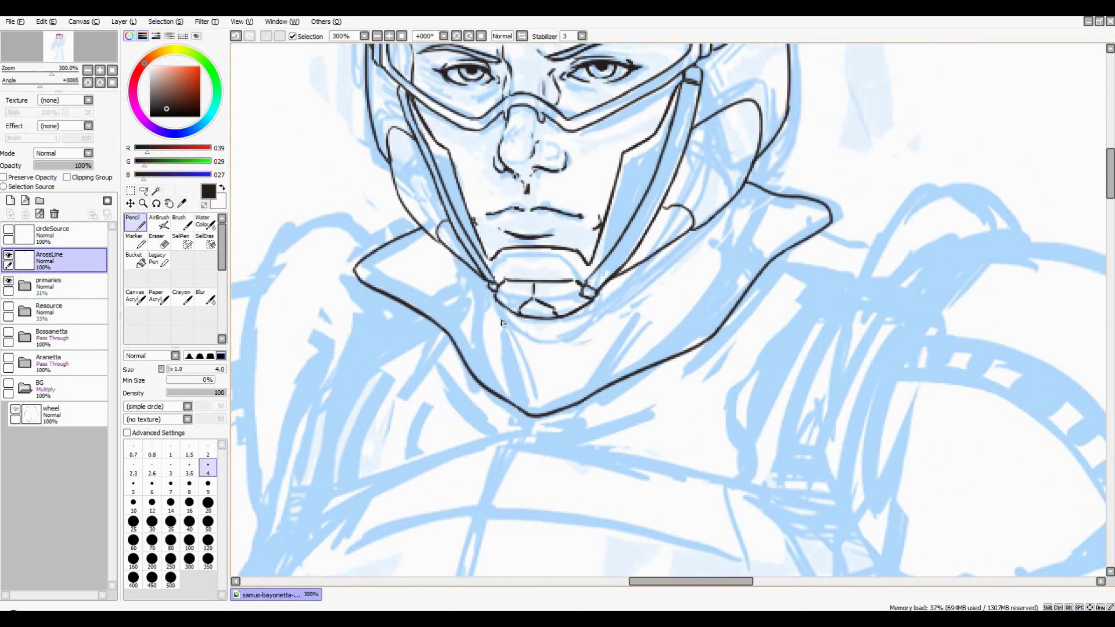
# Ink the collar's inner edges and the neck lines below the chin on the ArossLine layer
pyautogui.moveTo(532, 405); pyautogui.dragTo(505, 321)
pyautogui.moveTo(478, 286); pyautogui.dragTo(495, 305)
pyautogui.moveTo(550, 434)
pyautogui.mouseDown()
pyautogui.moveTo(748, 300)
pyautogui.moveTo(718, 282)
pyautogui.mouseUp()
pyautogui.moveTo(700, 223); pyautogui.dragTo(684, 320)
pyautogui.scroll(-3, 711, 277)
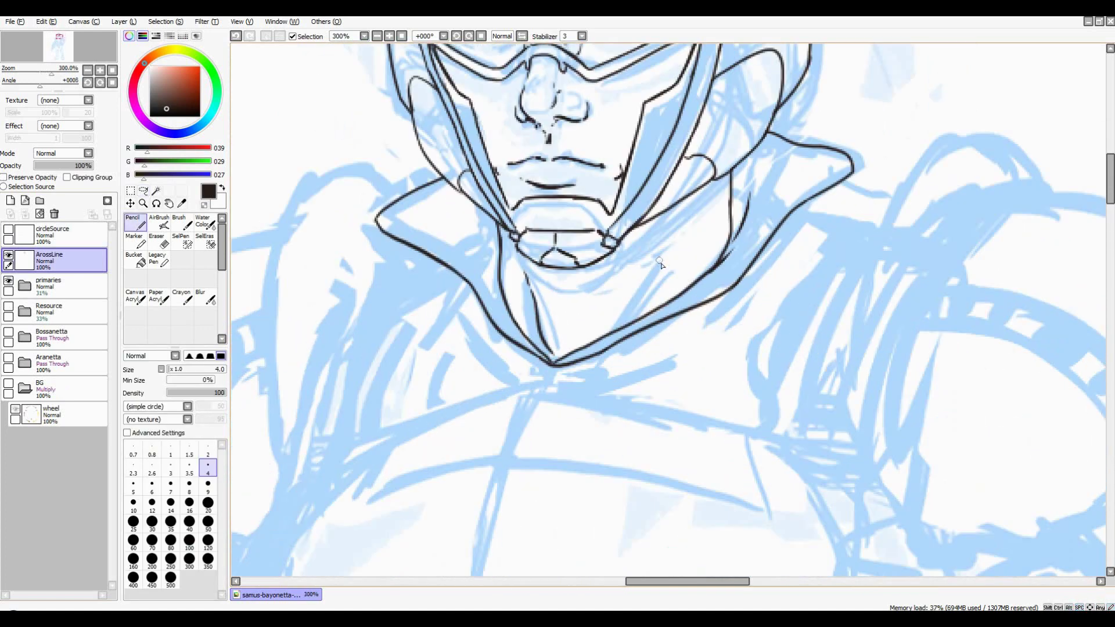
pyautogui.scroll(1, 626, 279)
pyautogui.moveTo(625, 279); pyautogui.dragTo(691, 269)
# Check the Resource reference images, hide them again, and ink the lower collar line around the neck
pyautogui.scroll(-1, 637, 236)
pyautogui.click(8, 306)
pyautogui.click(9, 306)
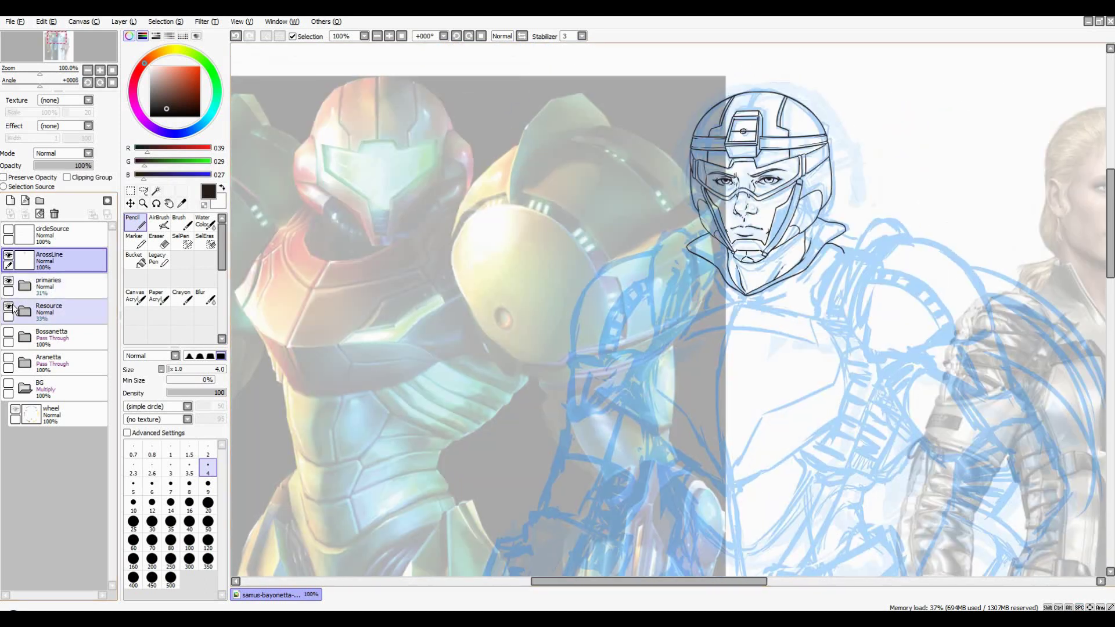
pyautogui.scroll(2, 819, 253)
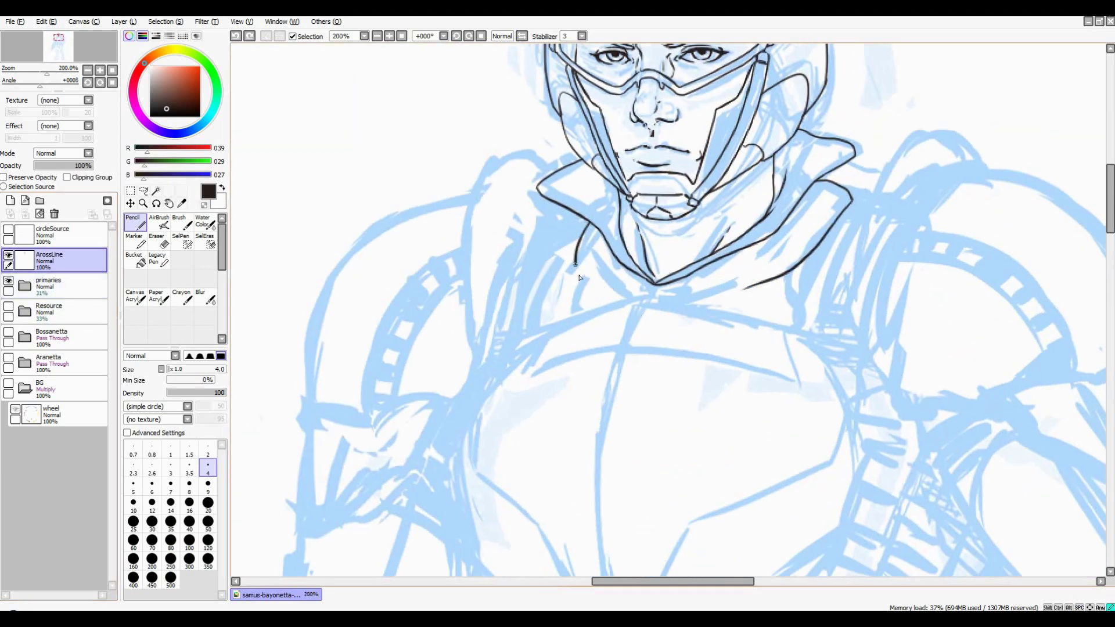
pyautogui.moveTo(701, 329)
pyautogui.mouseDown()
pyautogui.moveTo(742, 249)
pyautogui.moveTo(552, 286)
pyautogui.moveTo(639, 193)
pyautogui.mouseUp()
# Ink the outer and inner curves of the left shoulder piece beside the collar with a size 4 brush
pyautogui.moveTo(523, 273); pyautogui.dragTo(497, 436)
pyautogui.scroll(-2, 500, 291)
pyautogui.moveTo(487, 308); pyautogui.dragTo(459, 427)
pyautogui.moveTo(496, 279); pyautogui.dragTo(471, 427)
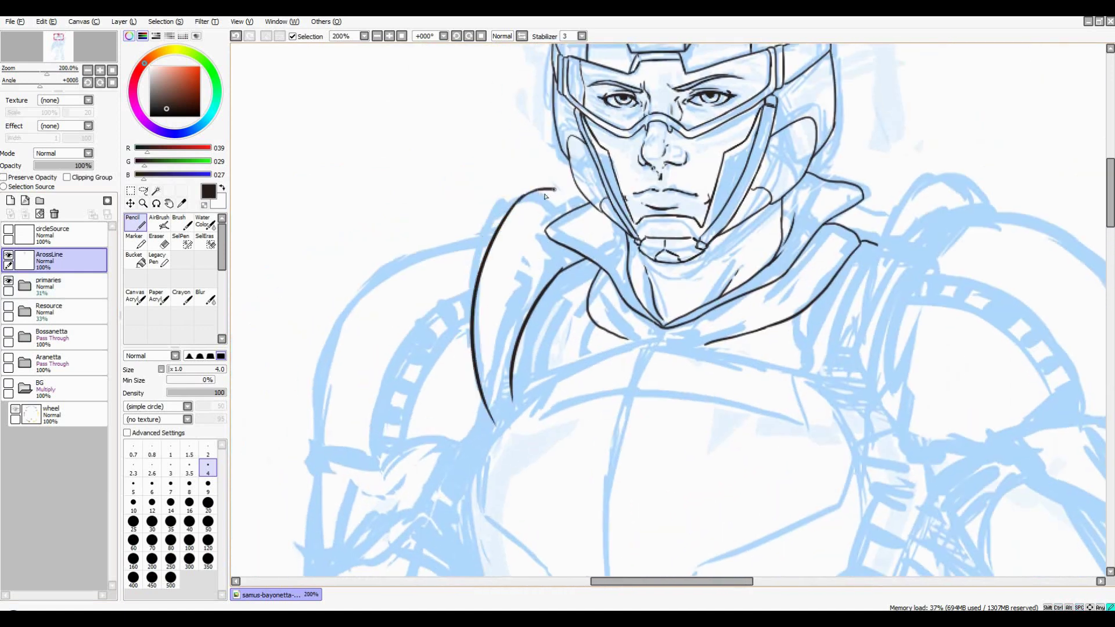
pyautogui.moveTo(697, 355); pyautogui.dragTo(673, 268)
pyautogui.scroll(3, 674, 268)
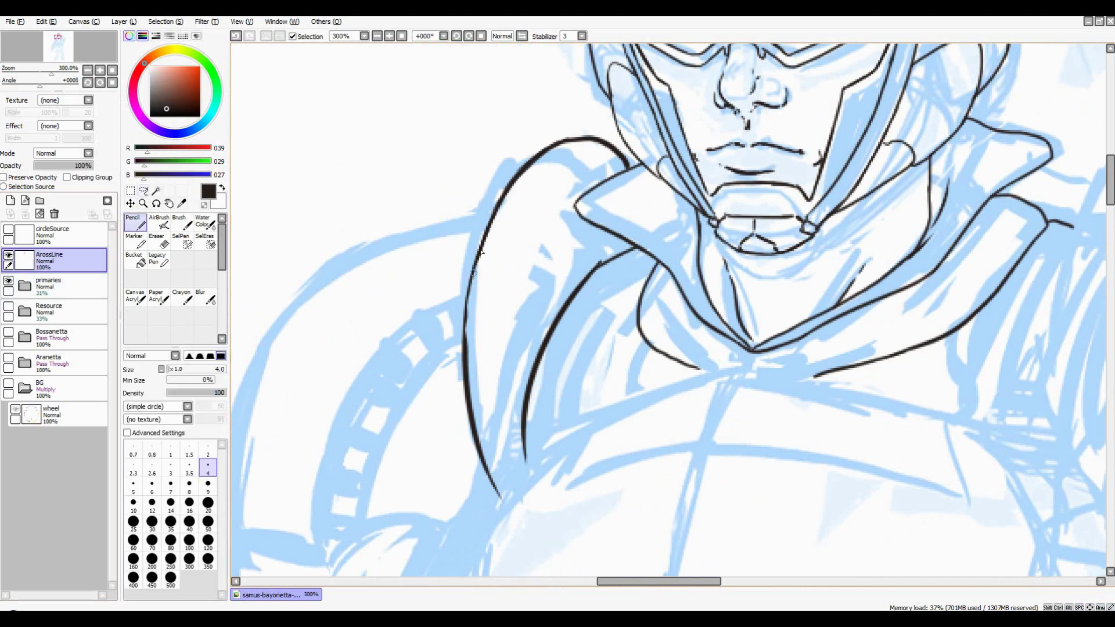
# Ink the right shoulder piece on a new layer with a size 6 brush and trim the collar line overlapping it on ArossLine
pyautogui.scroll(-3, 617, 286)
pyautogui.press(']')
pyautogui.press(']')
pyautogui.hotkey('ctrl', 'shift', 'n')
pyautogui.moveTo(641, 306); pyautogui.dragTo(596, 329)
pyautogui.moveTo(589, 338); pyautogui.dragTo(677, 152)
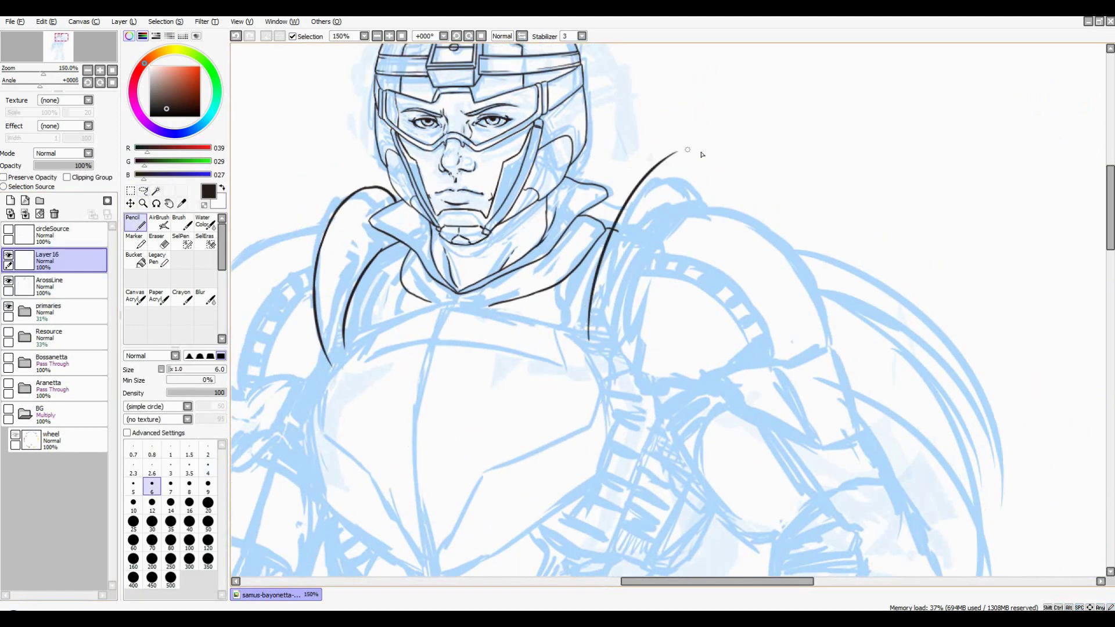
pyautogui.scroll(1, 605, 336)
pyautogui.moveTo(673, 210)
pyautogui.mouseDown()
pyautogui.moveTo(615, 361)
pyautogui.moveTo(711, 416)
pyautogui.mouseUp()
pyautogui.press('l')
pyautogui.click(58, 284)
pyautogui.scroll(2, 326, 257)
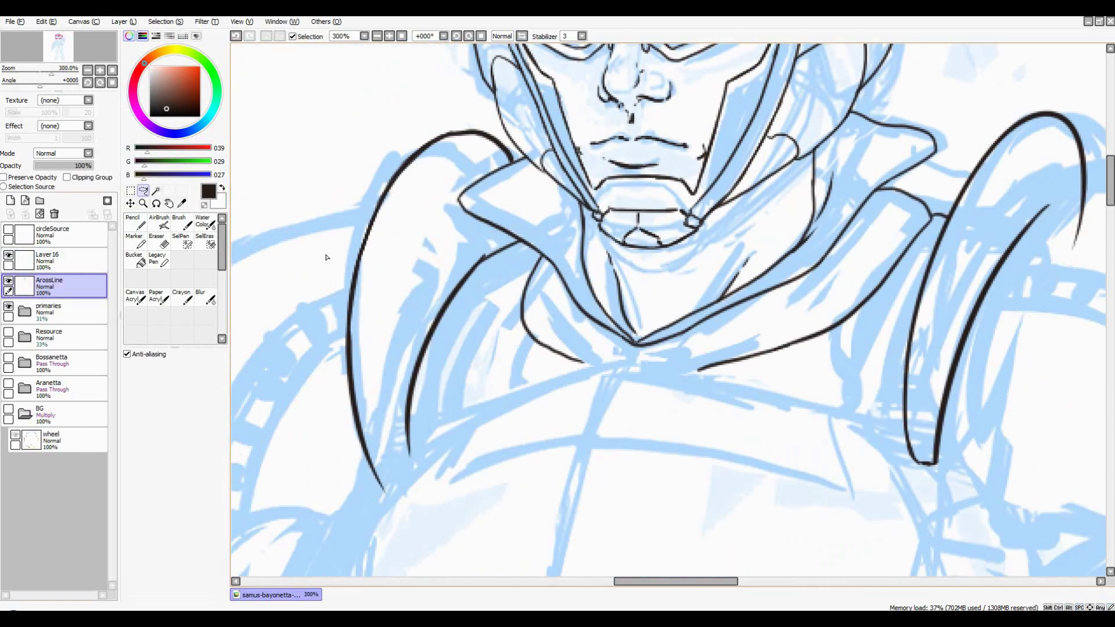
# Ink a second inner curve along the left shoulder piece with a size 6 brush on the ArossLine layer
pyautogui.press('n')
pyautogui.scroll(-3, 505, 251)
pyautogui.scroll(-4, 552, 229)
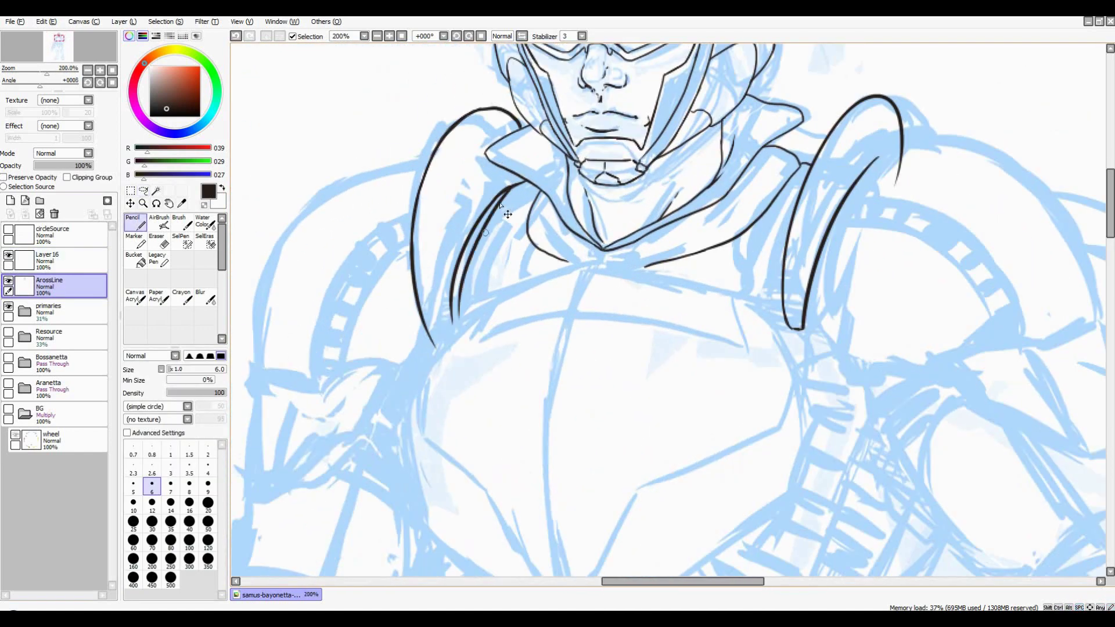
pyautogui.scroll(4, 236, 310)
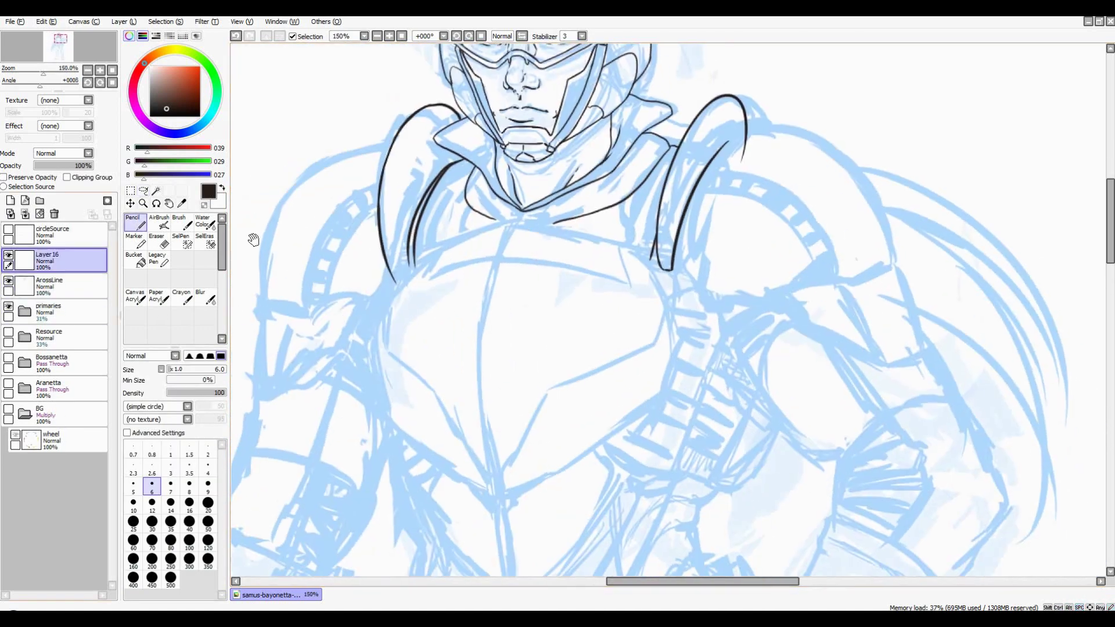
# Ink the breastplate's arched upper edge and its vertical centre line with a size 6 brush on Layer16
pyautogui.scroll(-3, 504, 212)
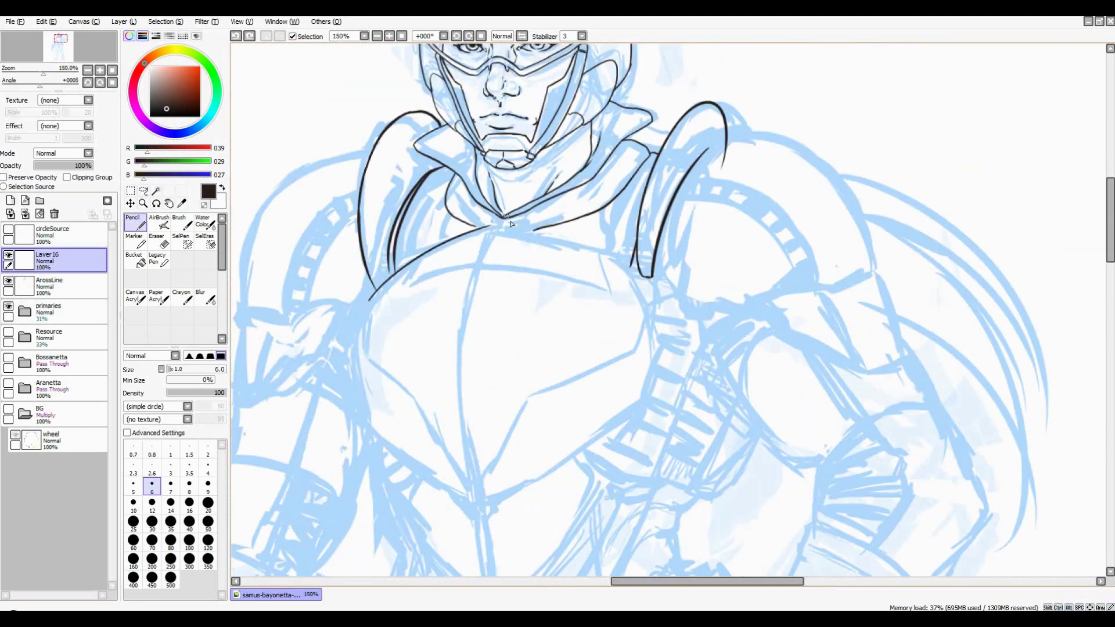
pyautogui.scroll(2, 504, 212)
pyautogui.moveTo(532, 122)
pyautogui.mouseDown()
pyautogui.moveTo(497, 269)
pyautogui.moveTo(517, 430)
pyautogui.mouseUp()
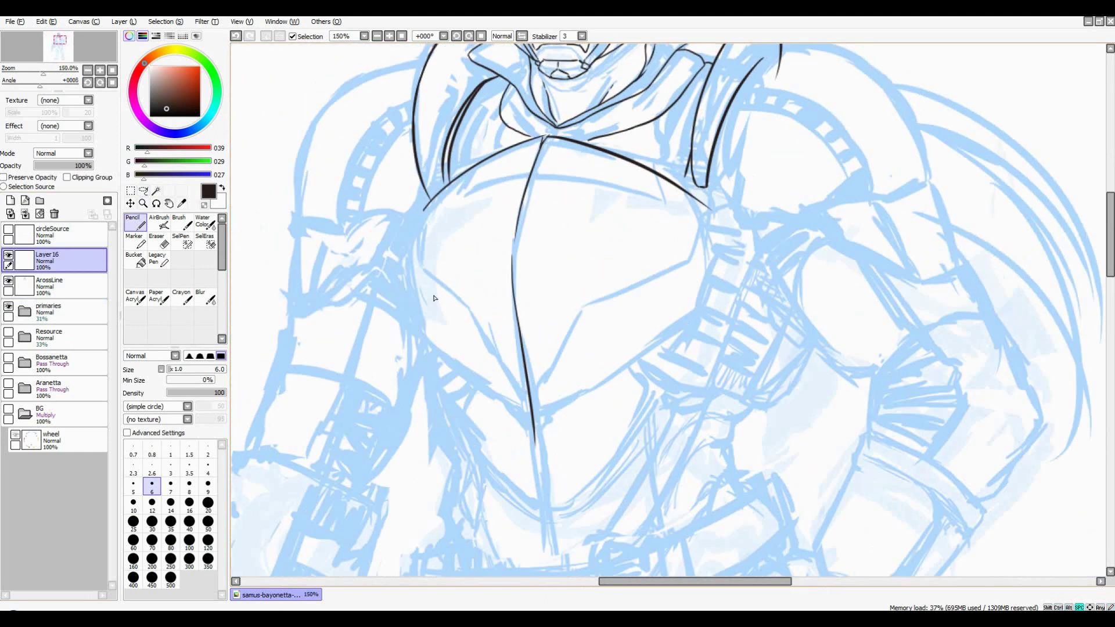
# Ink the breastplate's side corners and its lower edges converging to a point with a size 6 brush on Layer16
pyautogui.scroll(1, 517, 430)
pyautogui.moveTo(812, 168); pyautogui.dragTo(796, 244)
pyautogui.scroll(-2, 806, 211)
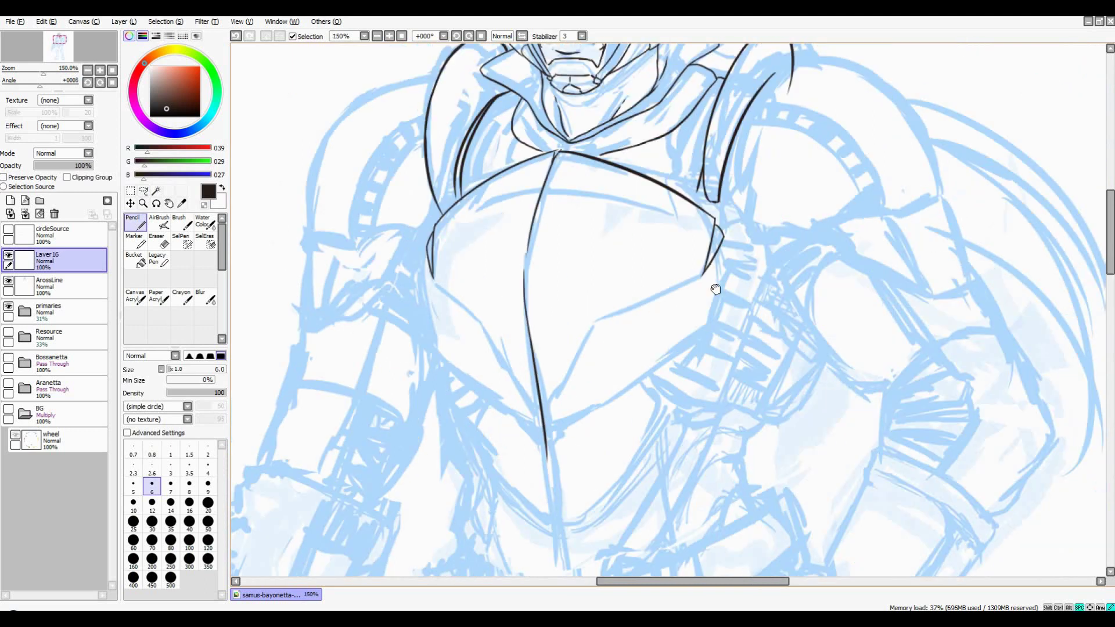
pyautogui.scroll(1, 661, 245)
pyautogui.scroll(1, 669, 258)
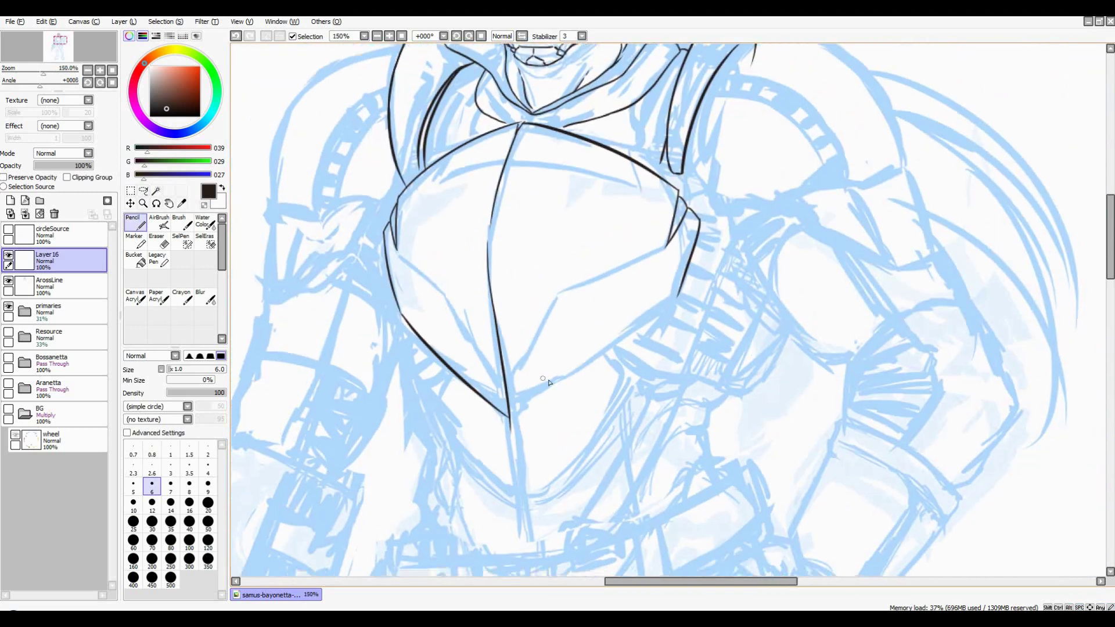
pyautogui.moveTo(354, 293); pyautogui.dragTo(497, 430)
pyautogui.scroll(-3, 720, 279)
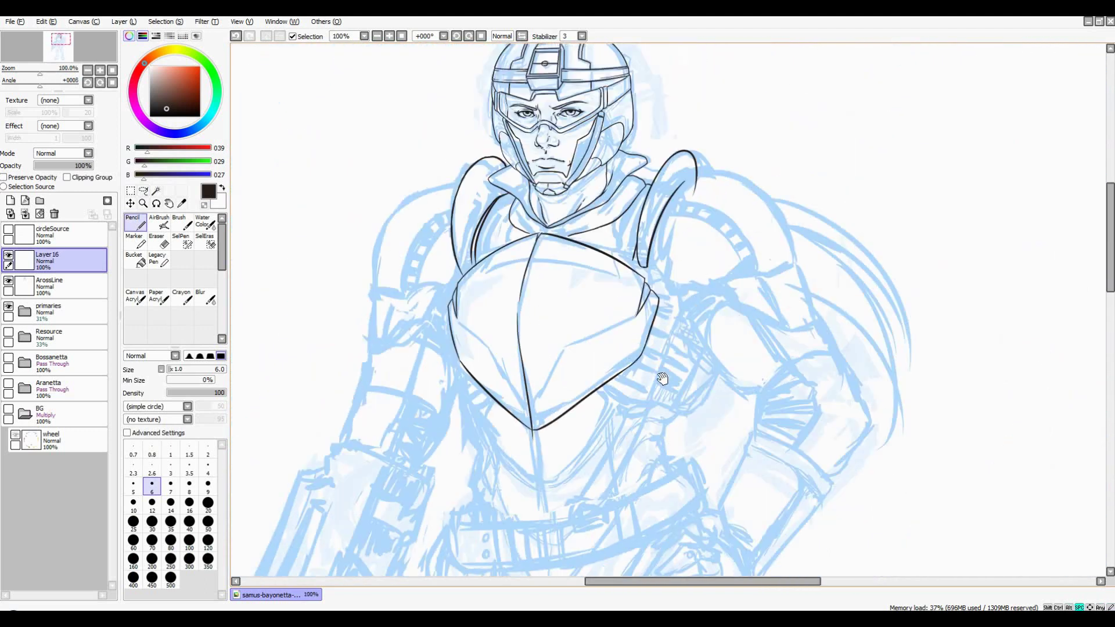
pyautogui.scroll(3, 720, 280)
pyautogui.scroll(-3, 301, 289)
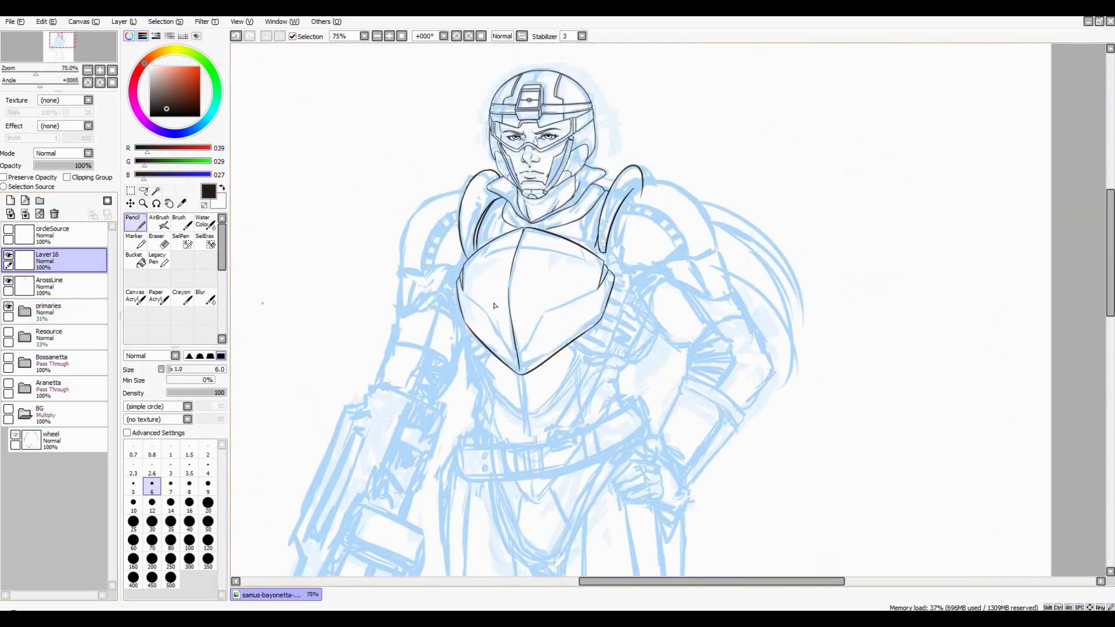
# Ink the angled inner panel lines on both halves of the breastplate, meeting at the centre line near its tip
pyautogui.scroll(3, 460, 273)
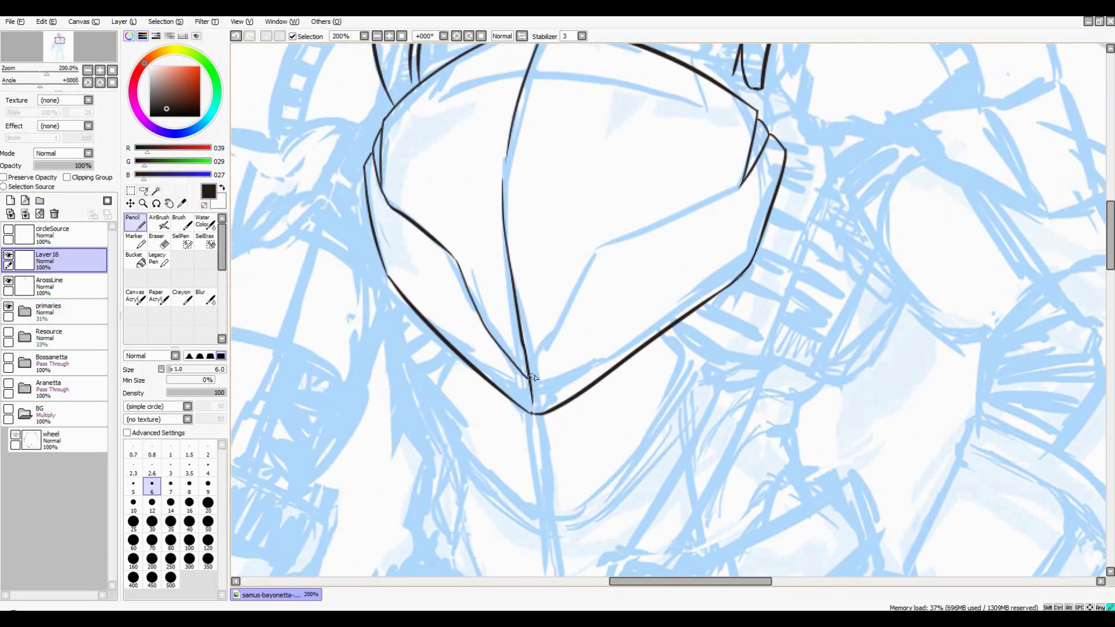
pyautogui.hotkey('ctrl', 'y')
pyautogui.scroll(-3, 739, 184)
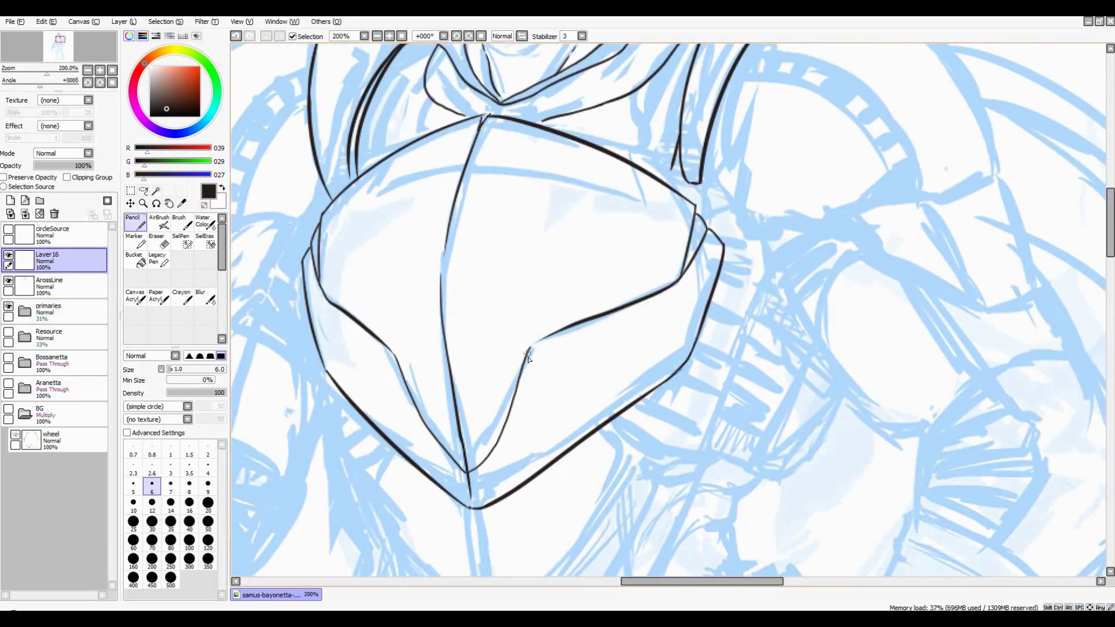
# Ink the pointed abdominal plate beneath the breastplate, including its side edges and small corner facets, with the size 6 brush
pyautogui.scroll(3, 560, 242)
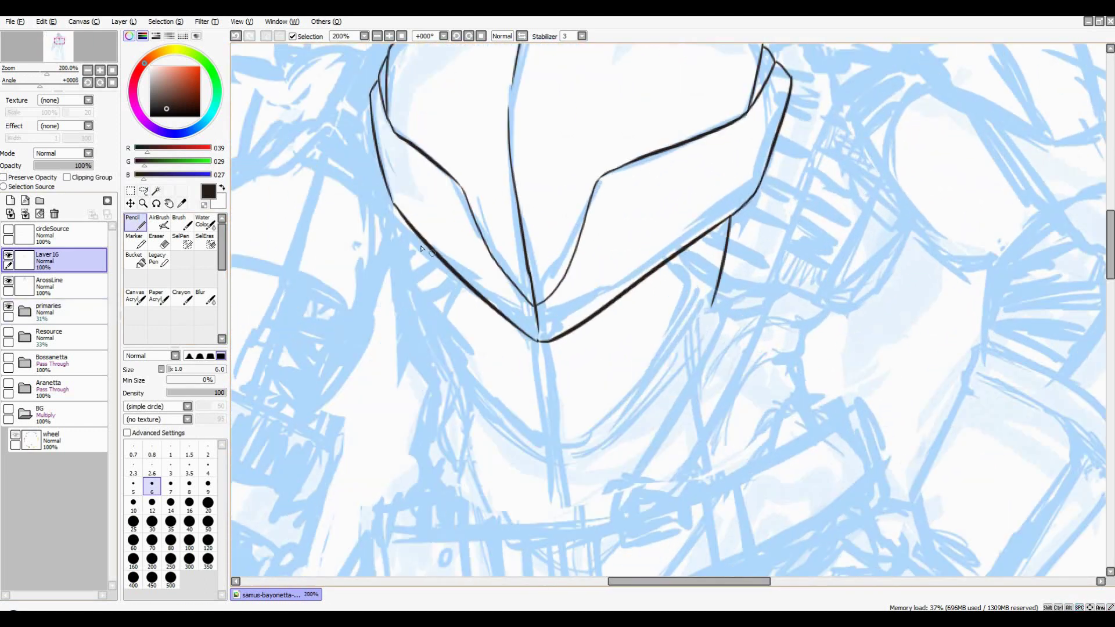
pyautogui.scroll(-1, 433, 256)
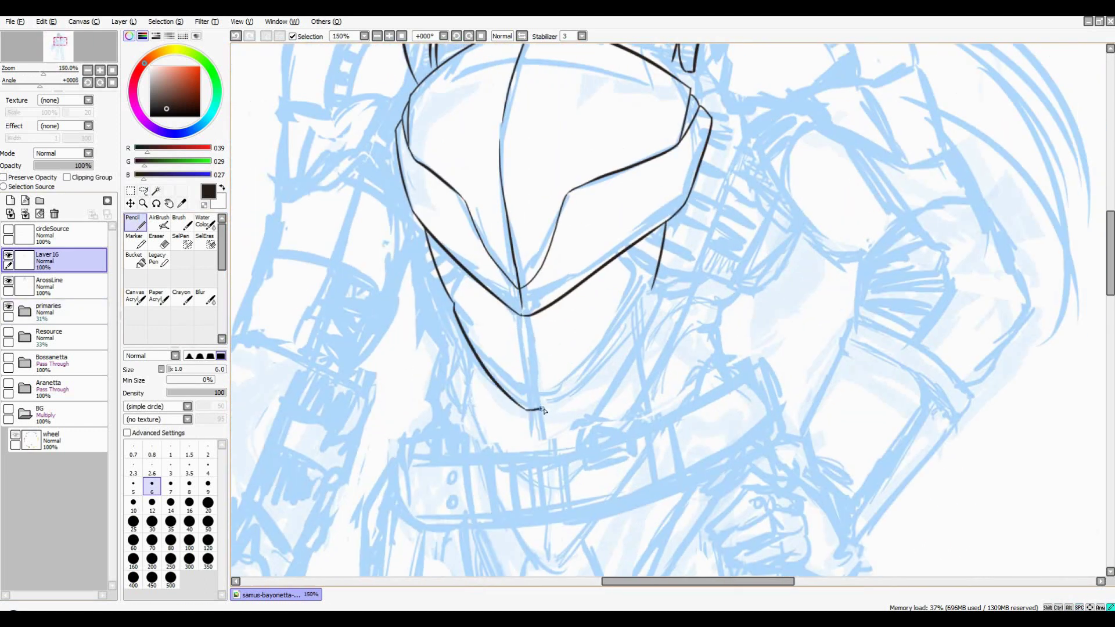
pyautogui.scroll(-2, 649, 294)
pyautogui.scroll(3, 639, 302)
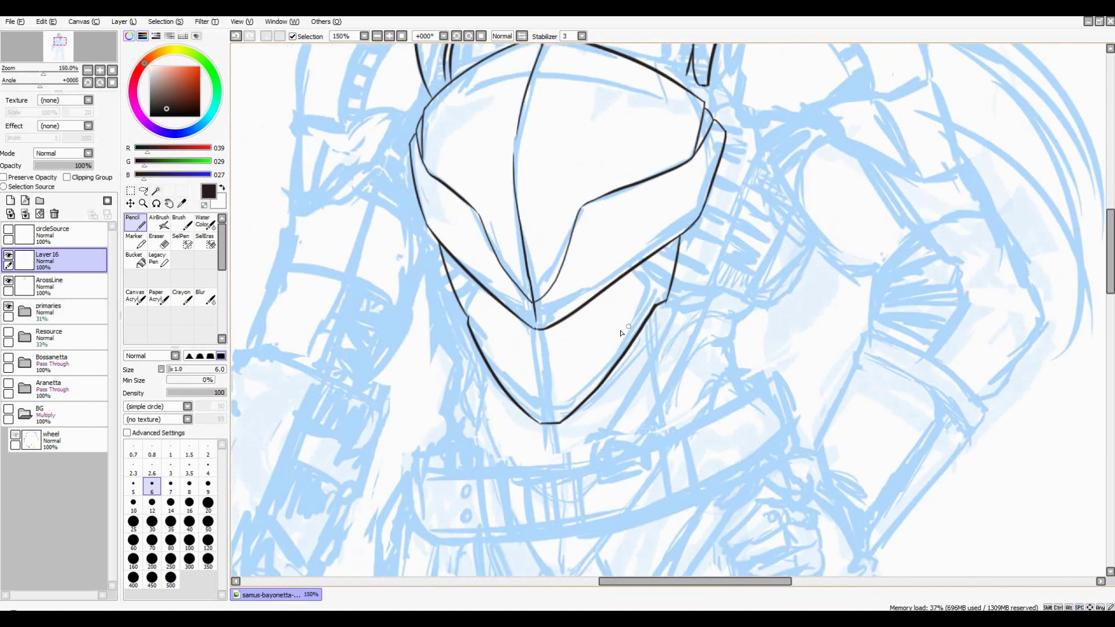
pyautogui.scroll(-1, 427, 268)
pyautogui.scroll(1, 465, 279)
pyautogui.scroll(-3, 636, 306)
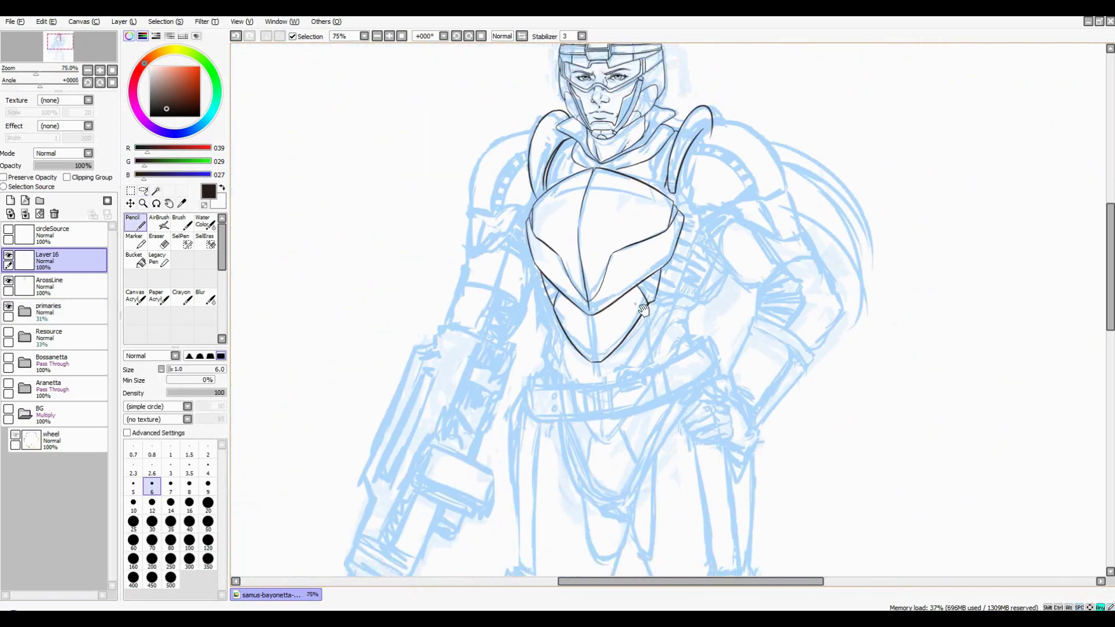
pyautogui.scroll(2, 636, 306)
pyautogui.scroll(-1, 639, 302)
pyautogui.scroll(-2, 610, 261)
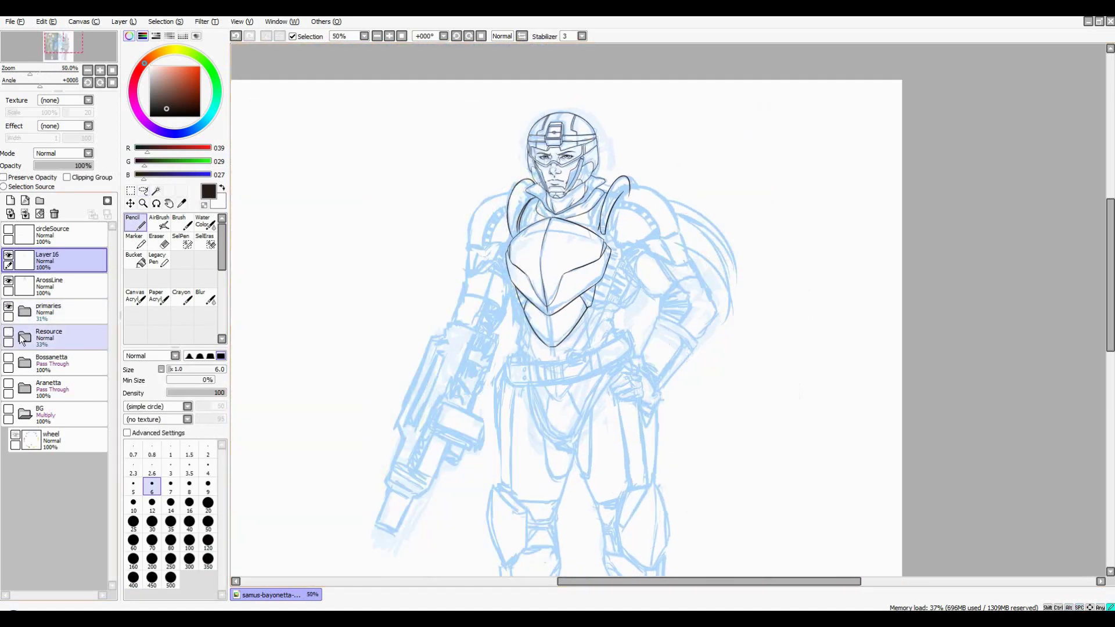
# Ink the long curve running down beside the breastplate beneath the right shoulder piece
pyautogui.scroll(3, 573, 200)
pyautogui.scroll(3, 572, 199)
pyautogui.scroll(-2, 587, 230)
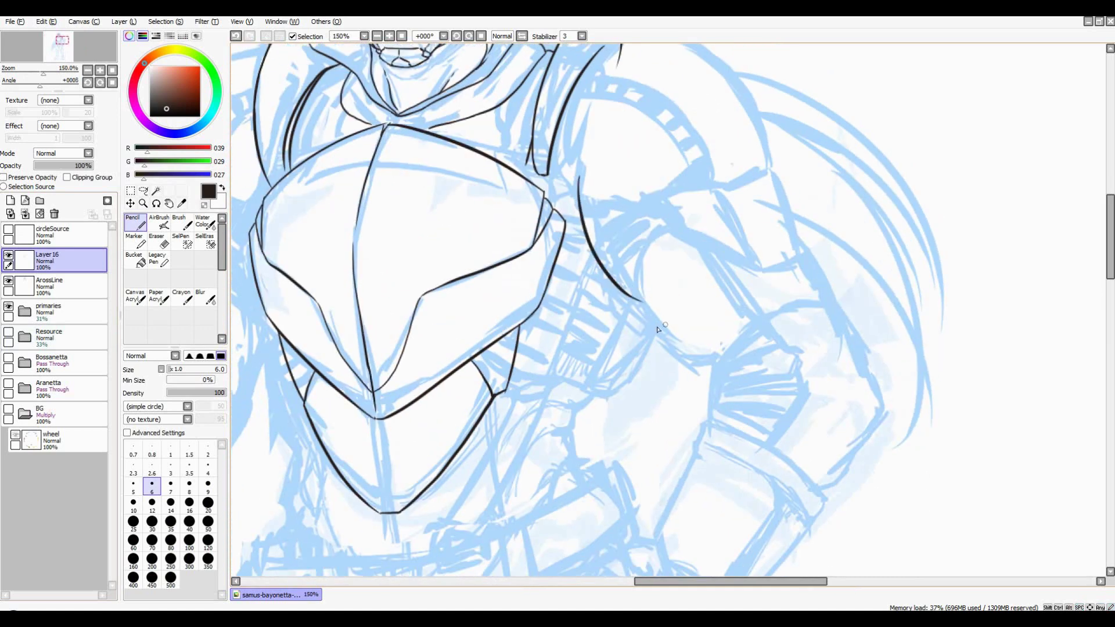
pyautogui.scroll(-2, 658, 329)
pyautogui.scroll(2, 606, 243)
pyautogui.scroll(-2, 578, 256)
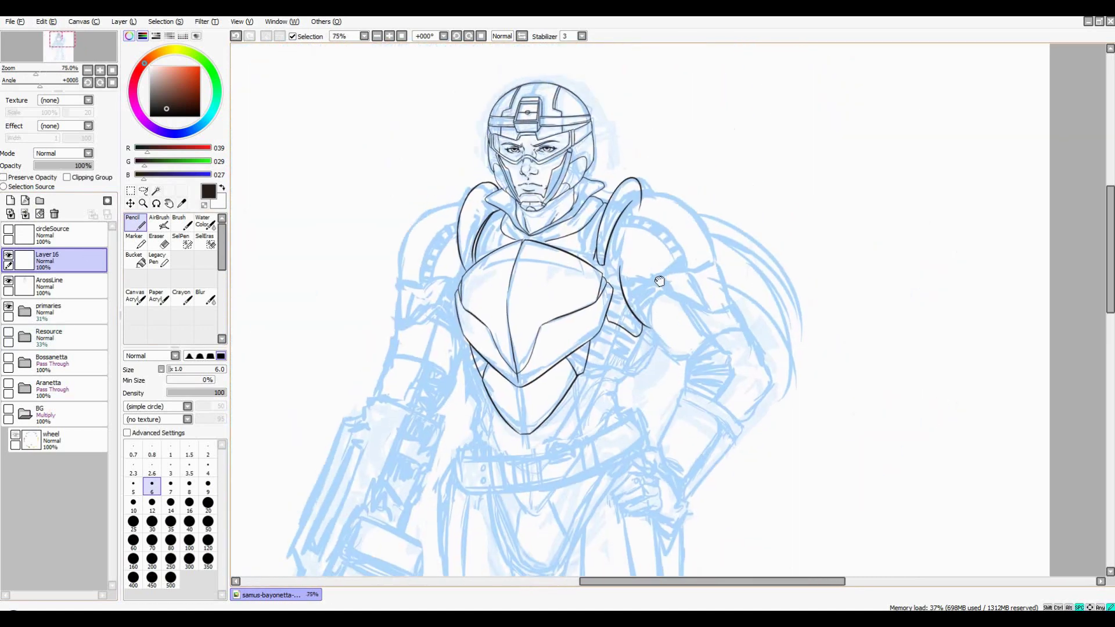
# Ink the stacked rib bands on the right side of the torso and close off their outer ends
pyautogui.scroll(3, 639, 349)
pyautogui.moveTo(559, 357); pyautogui.dragTo(612, 388)
pyautogui.scroll(2, 580, 320)
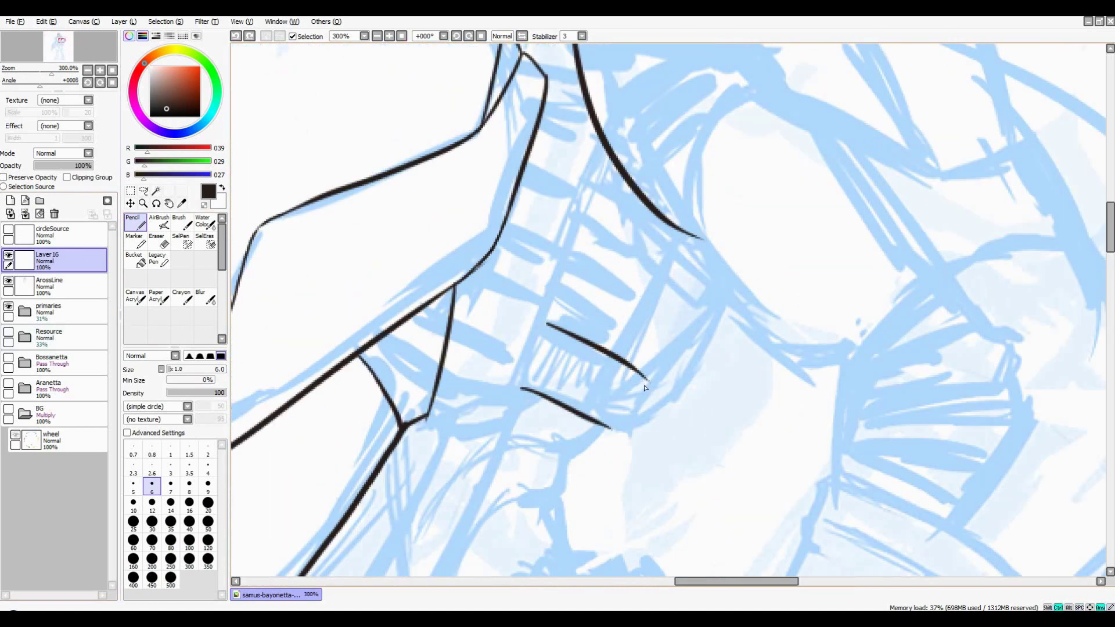
pyautogui.moveTo(598, 447); pyautogui.dragTo(520, 324)
pyautogui.scroll(-2, 523, 325)
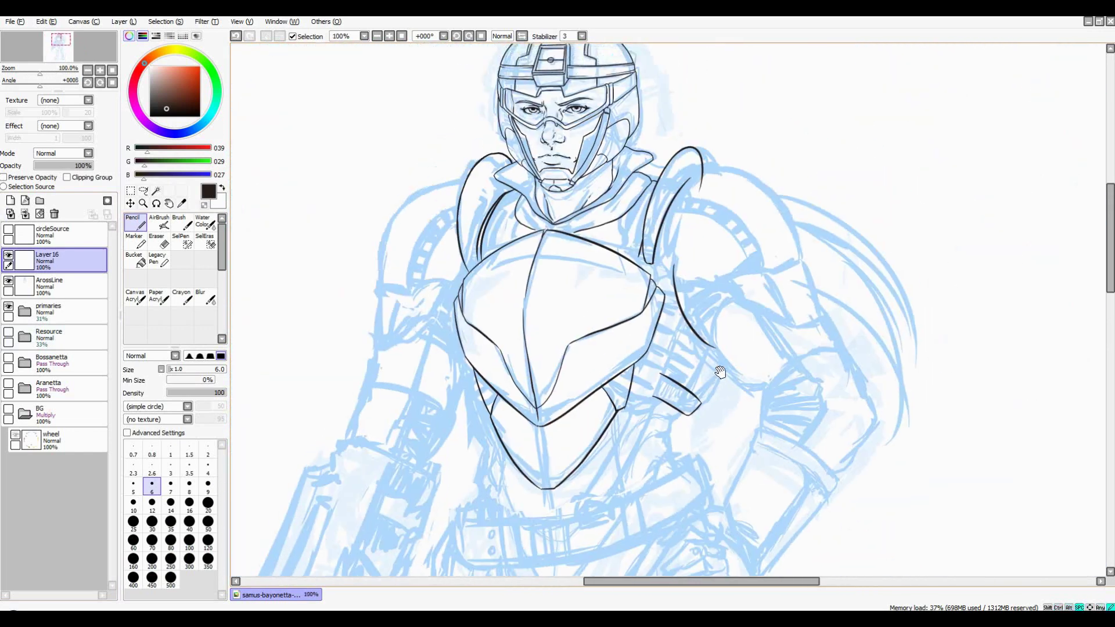
pyautogui.scroll(2, 536, 279)
pyautogui.scroll(-4, 651, 322)
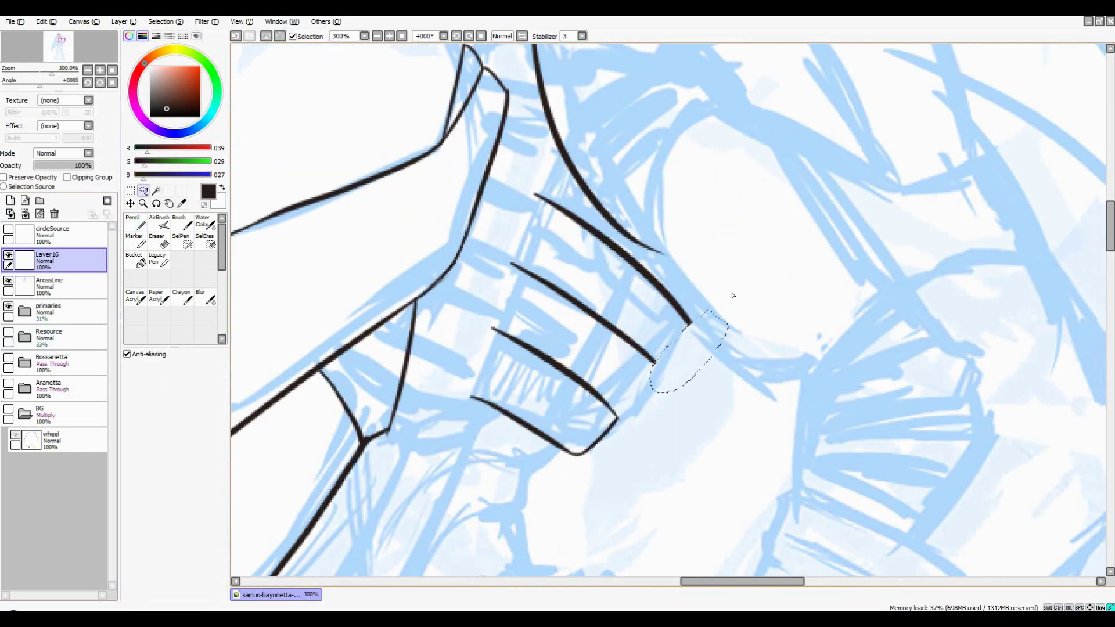
pyautogui.scroll(4, 669, 305)
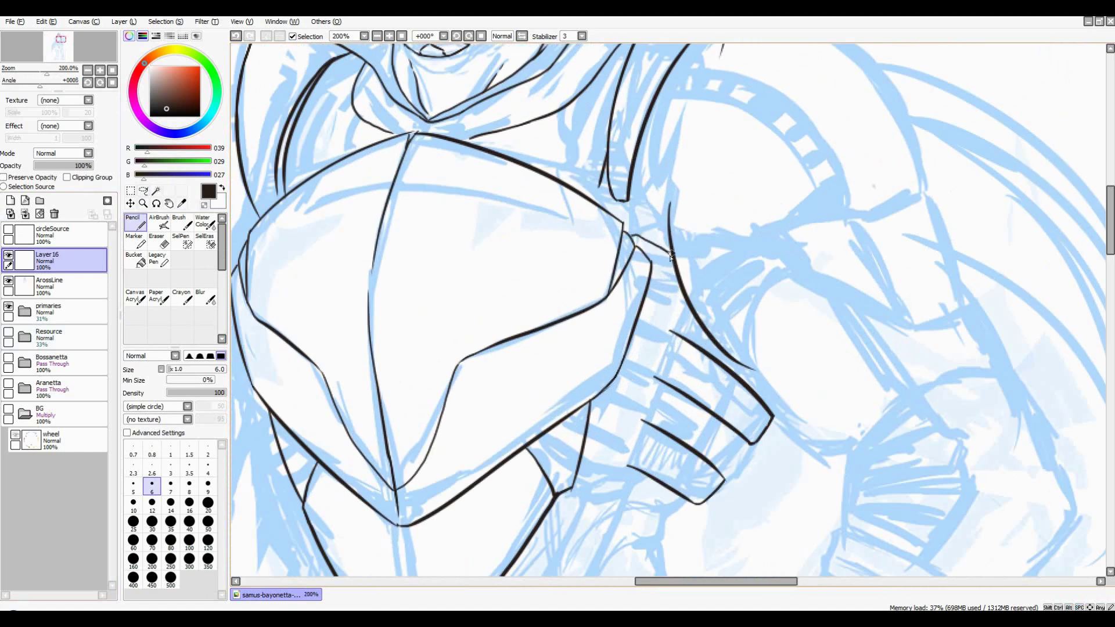
# Ink the segments joining the right rib bands to the breastplate and the strap line along its upper right edge
pyautogui.scroll(-3, 604, 368)
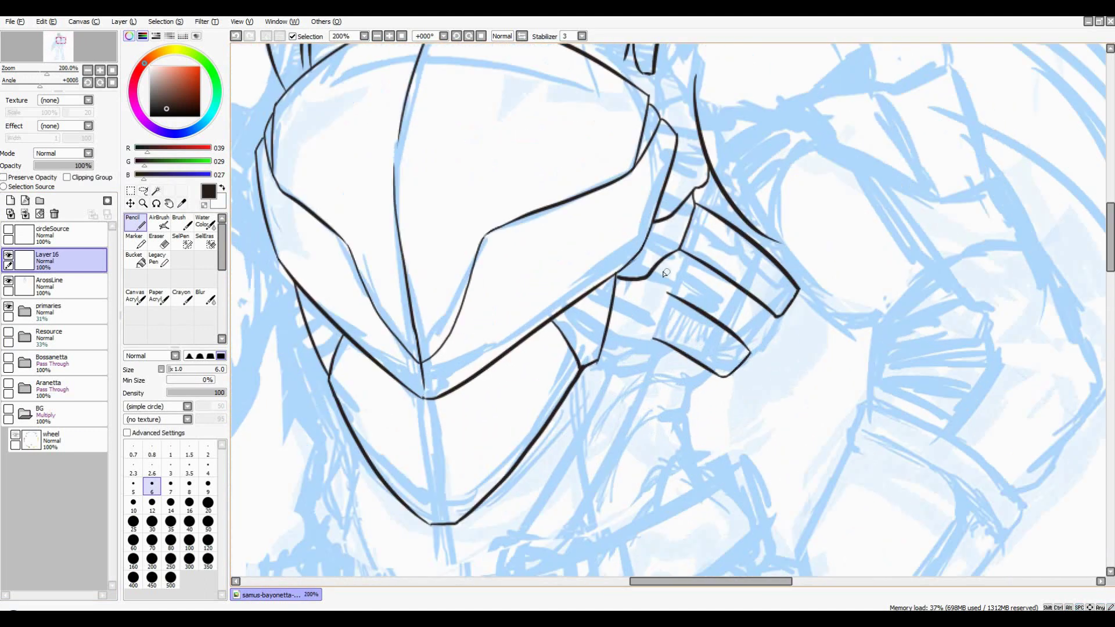
pyautogui.moveTo(659, 253); pyautogui.dragTo(663, 278)
pyautogui.scroll(-4, 611, 352)
pyautogui.scroll(4, 572, 308)
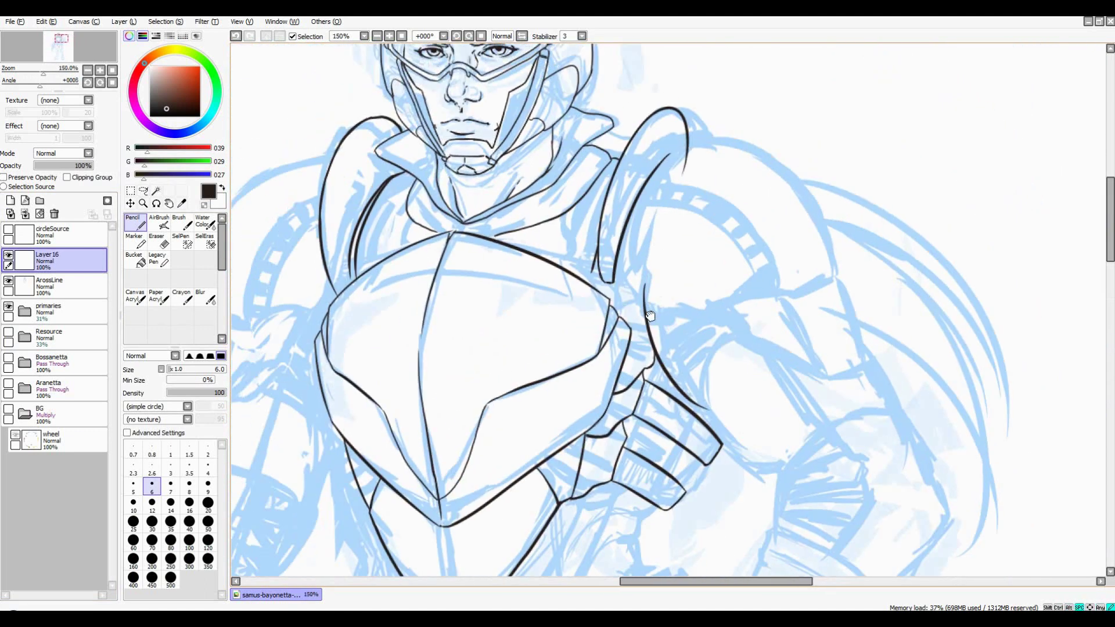
pyautogui.scroll(-4, 588, 325)
pyautogui.scroll(4, 616, 317)
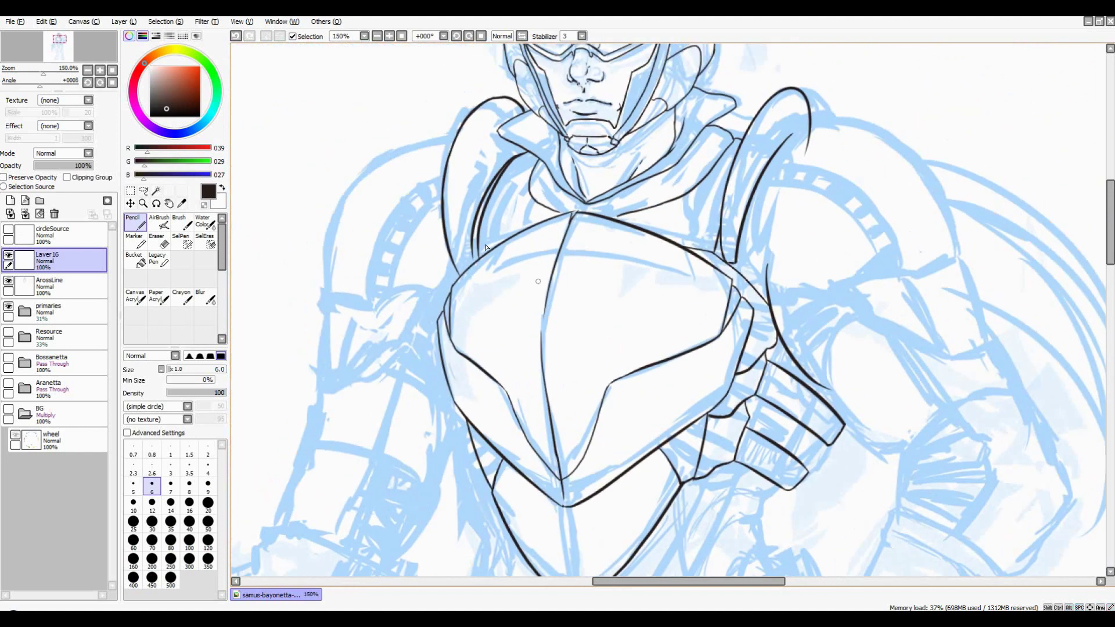
# Ink the small side plate edges on the left of the torso, just under the breastplate
pyautogui.scroll(-4, 639, 323)
pyautogui.scroll(3, 668, 305)
pyautogui.scroll(3, 686, 297)
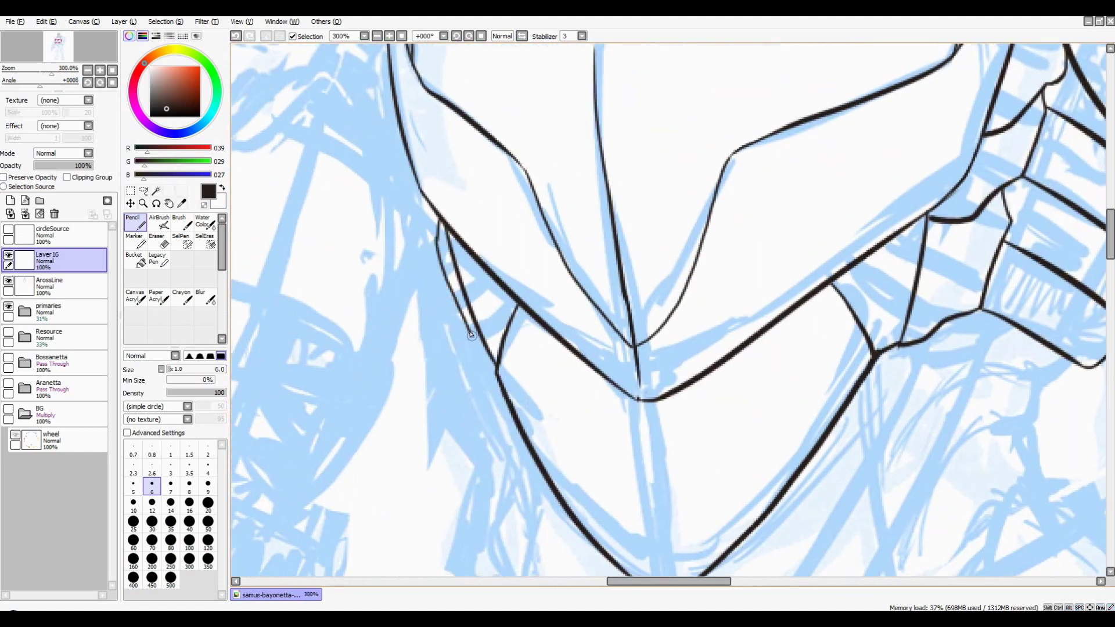
pyautogui.scroll(-1, 507, 314)
pyautogui.scroll(2, 511, 313)
pyautogui.scroll(-4, 610, 279)
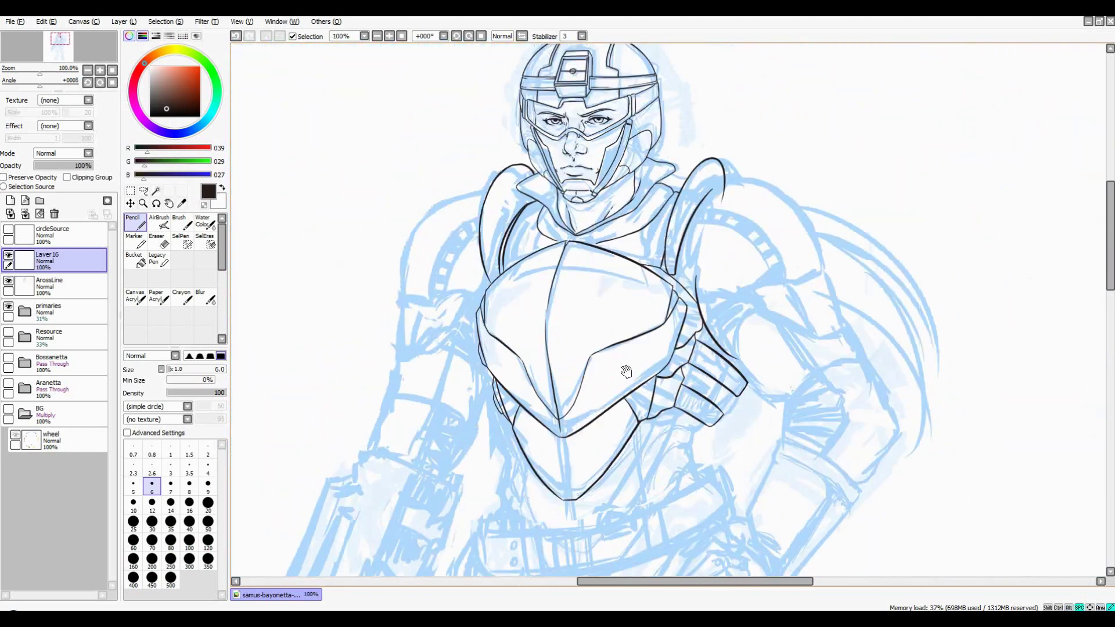
# Ink the right waist contour below the rib bands and the outer edge wrapping around the bands
pyautogui.scroll(5, 755, 226)
pyautogui.scroll(-4, 738, 262)
pyautogui.scroll(4, 751, 317)
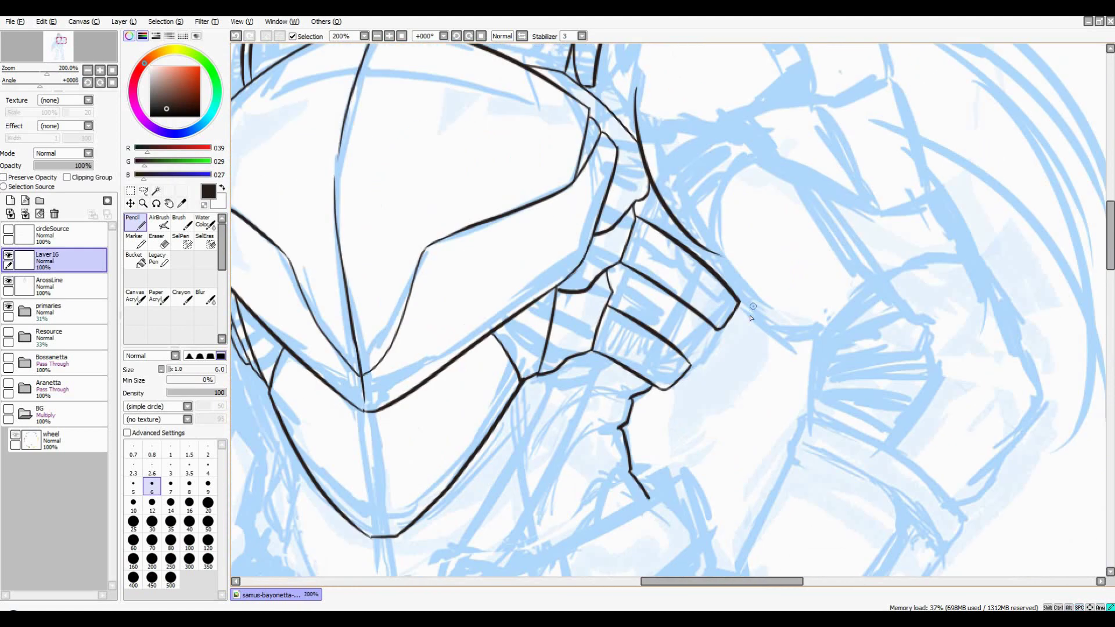
pyautogui.moveTo(750, 300); pyautogui.dragTo(634, 406)
pyautogui.moveTo(668, 309); pyautogui.dragTo(667, 352)
pyautogui.scroll(-4, 723, 322)
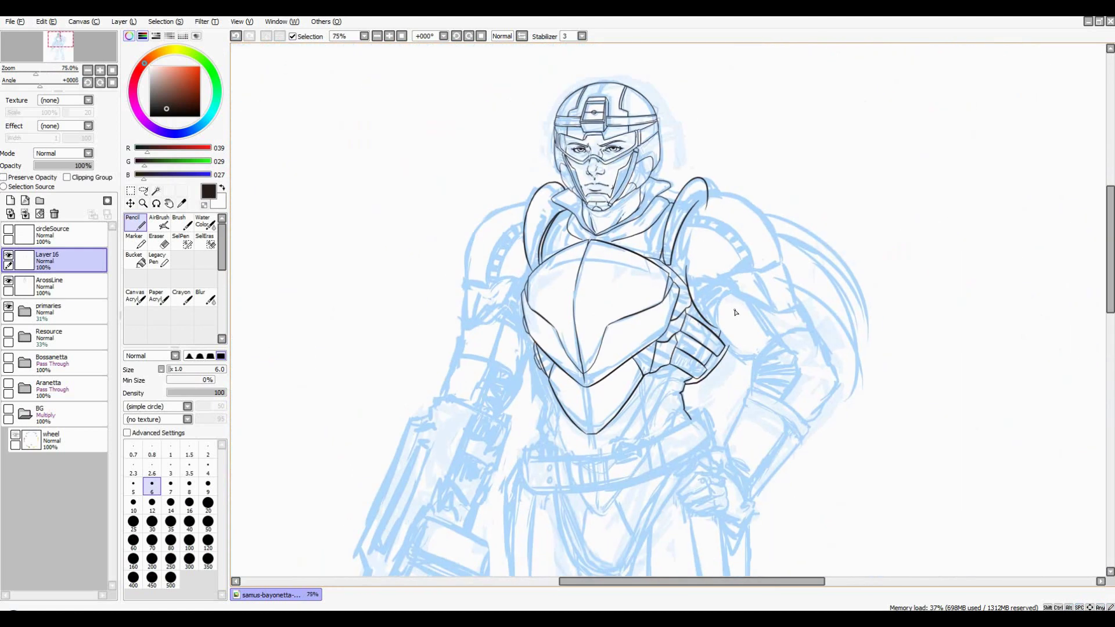
# Ink the curved abdominal lines running from the right waist down towards the belt
pyautogui.scroll(3, 680, 206)
pyautogui.scroll(2, 678, 206)
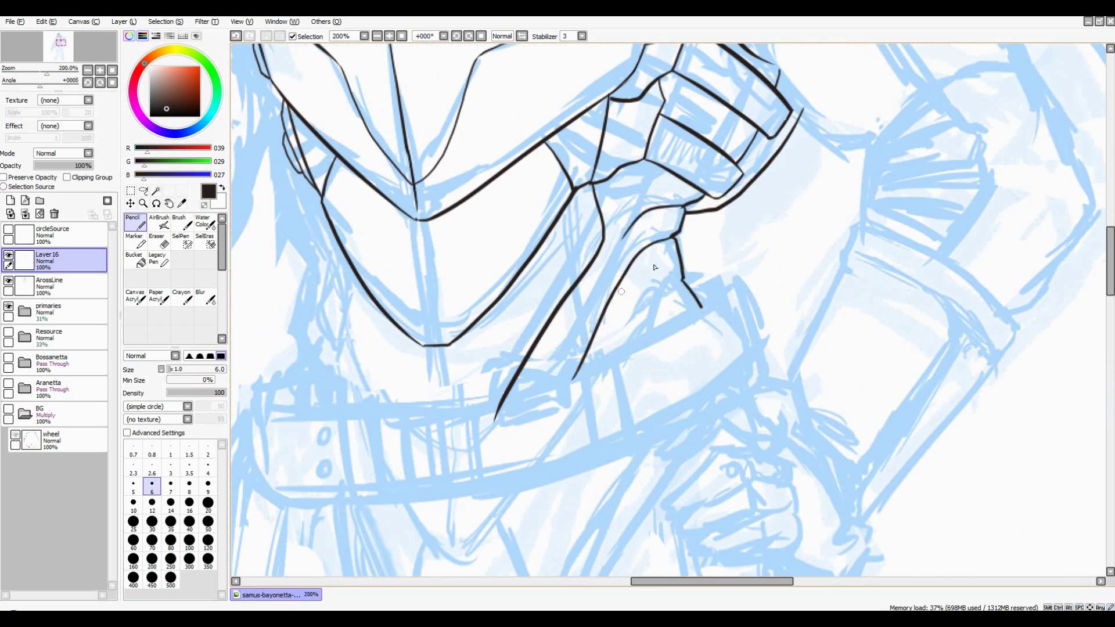
pyautogui.moveTo(745, 225); pyautogui.dragTo(646, 370)
pyautogui.moveTo(752, 270); pyautogui.dragTo(718, 360)
# Ink the left abdominal line and the left waist contour down to the belt
pyautogui.moveTo(456, 327); pyautogui.dragTo(507, 410)
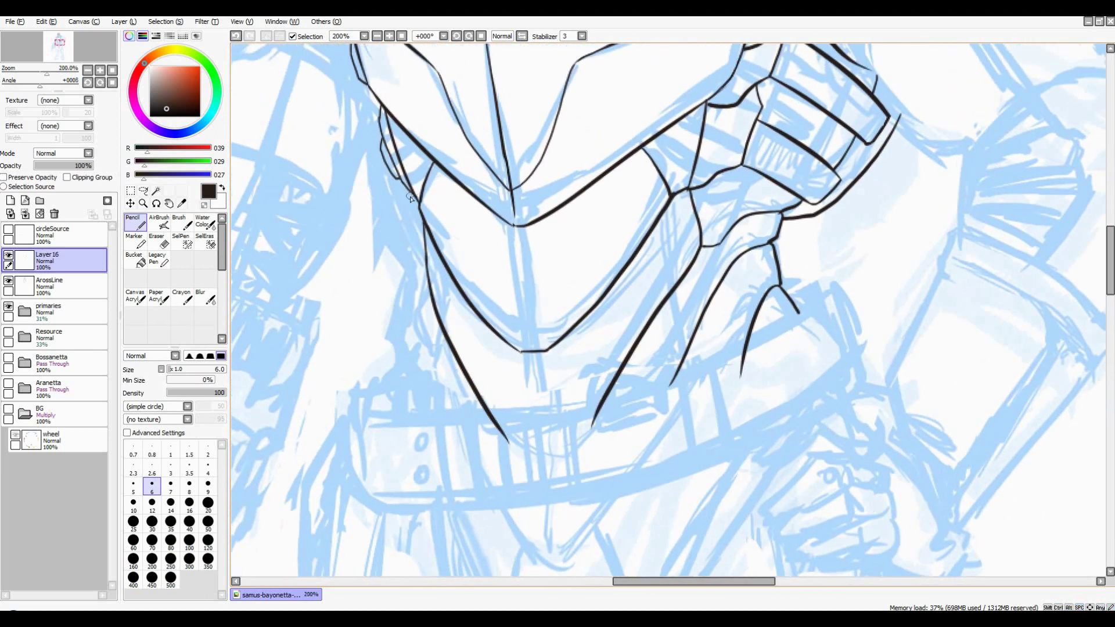
pyautogui.scroll(-1, 411, 224)
pyautogui.moveTo(419, 251); pyautogui.dragTo(438, 171)
pyautogui.hotkey('ctrl', '-')
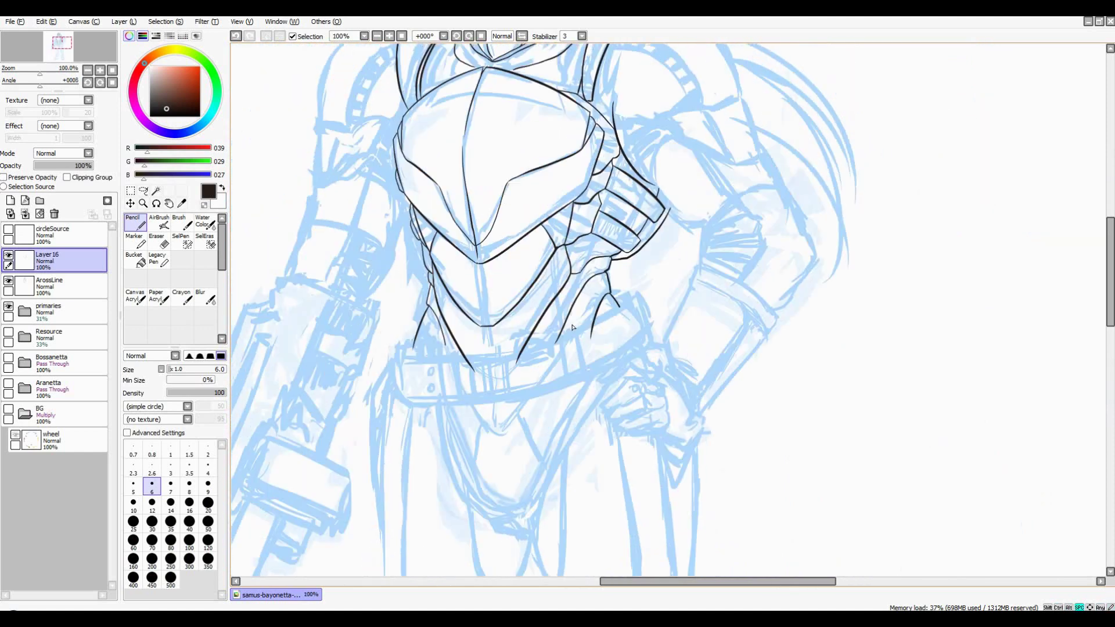
pyautogui.hotkey('ctrl', '+')
pyautogui.moveTo(440, 266); pyautogui.dragTo(404, 351)
pyautogui.hotkey('ctrl', '-')
pyautogui.hotkey('ctrl', '-')
pyautogui.hotkey('ctrl', '-')
pyautogui.hotkey('ctrl', '-')
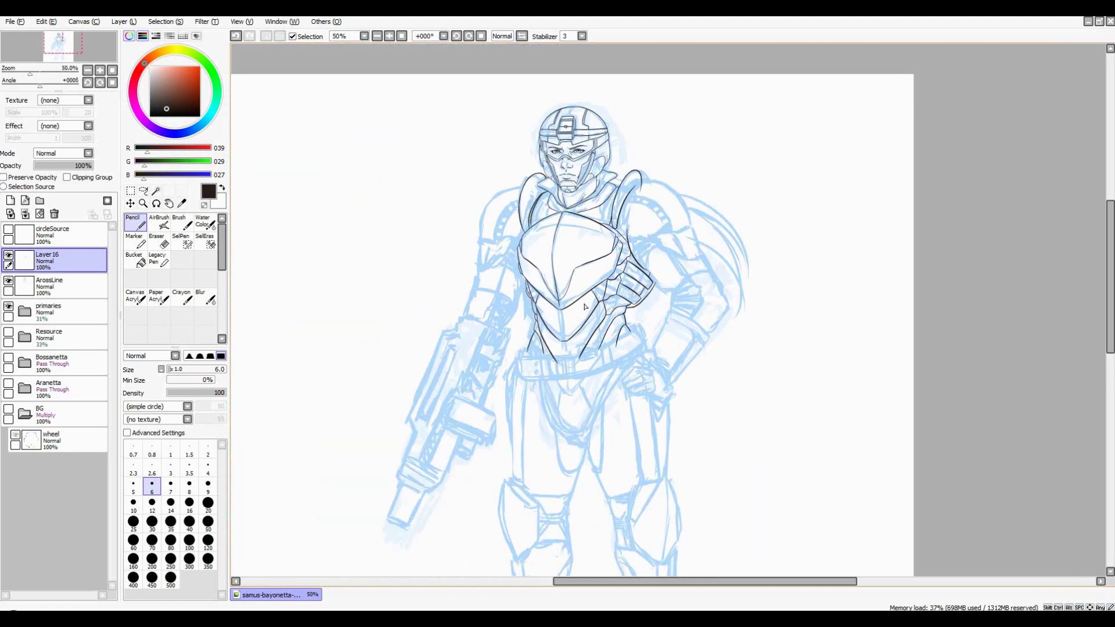
# Ink the rounded top outline of the large right shoulder pad, extending it inward over the collar-side shoulder piece
pyautogui.hotkey('ctrl', '+')
pyautogui.hotkey('ctrl', '+')
pyautogui.hotkey('ctrl', '+')
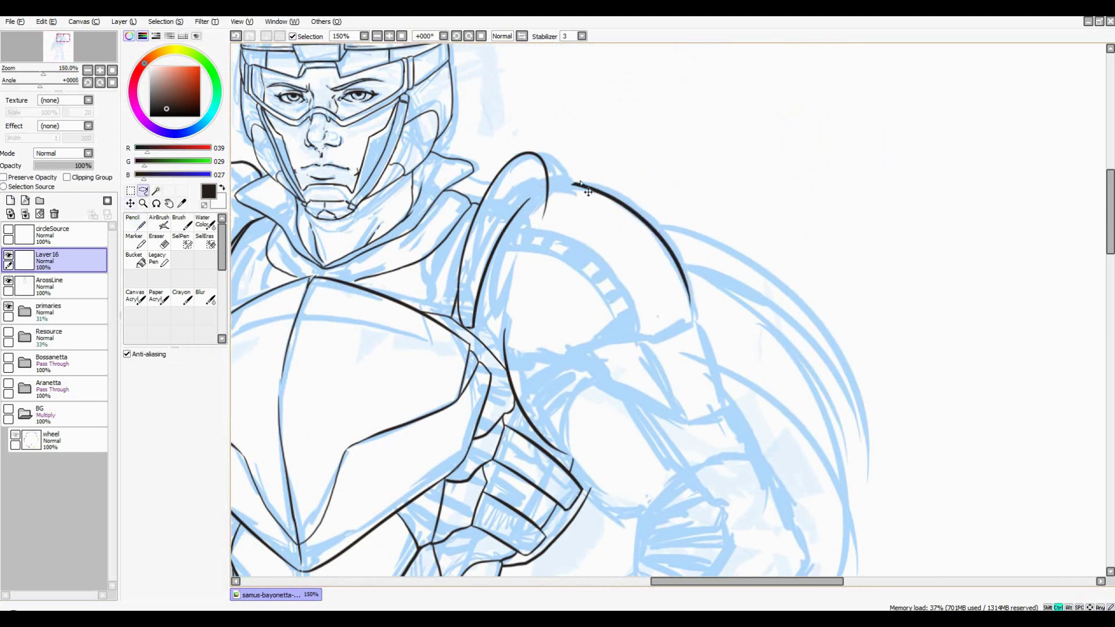
pyautogui.hotkey('ctrl', '+')
pyautogui.hotkey('ctrl', '+')
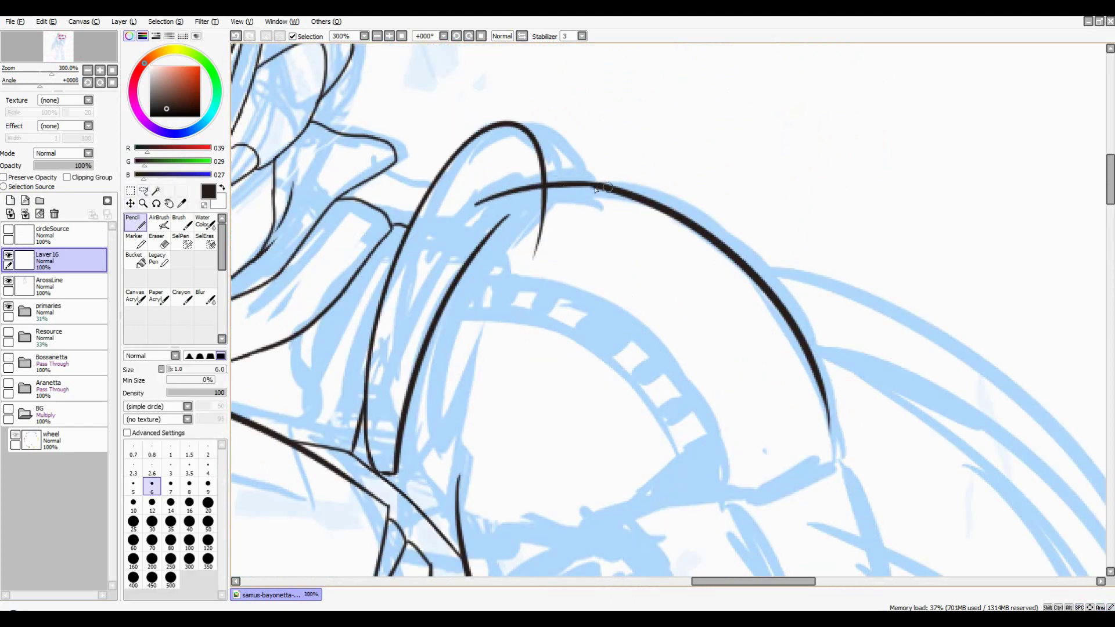
pyautogui.hotkey('ctrl', '-')
# Ink the right shoulder pad's curved lower edge and its inner edge alongside the collar-side piece
pyautogui.moveTo(598, 189); pyautogui.dragTo(677, 240)
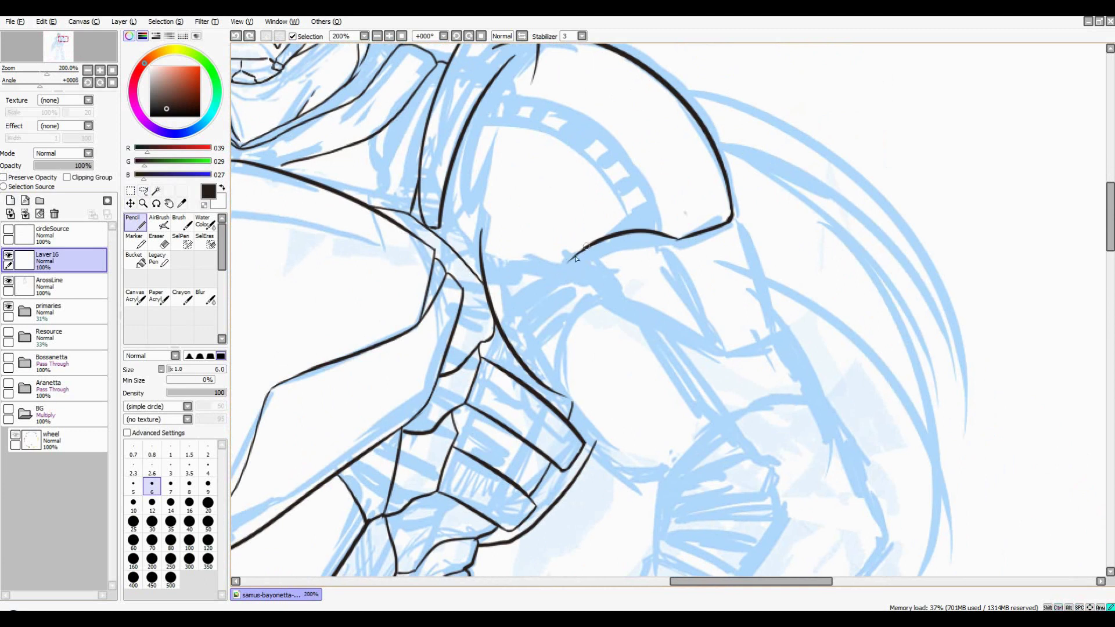
pyautogui.moveTo(575, 257); pyautogui.dragTo(559, 103)
pyautogui.moveTo(515, 251); pyautogui.dragTo(501, 211)
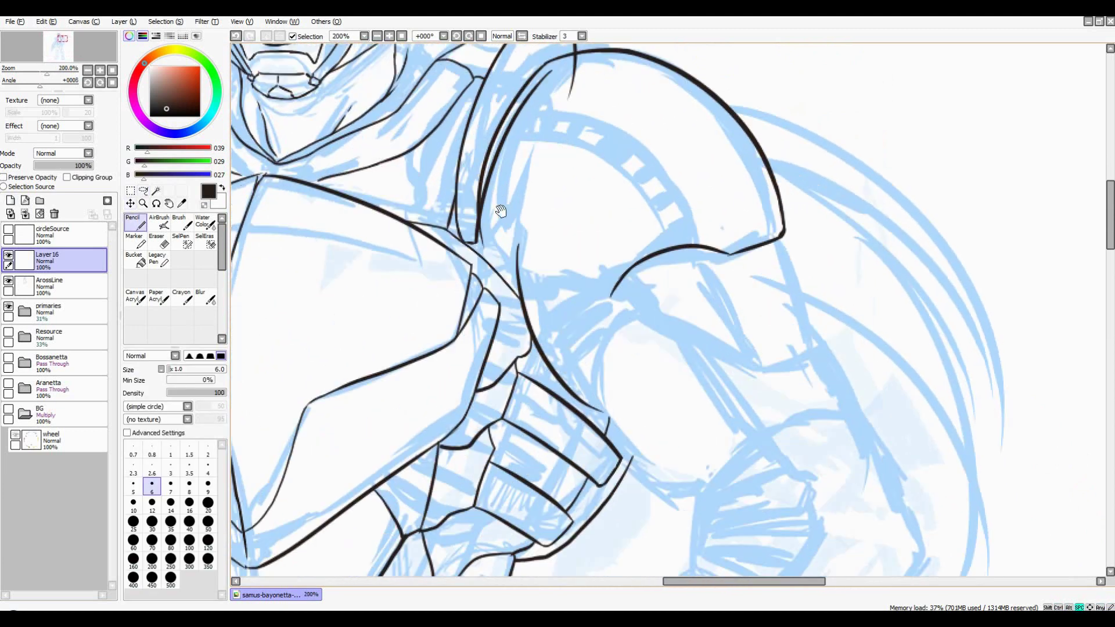
pyautogui.moveTo(576, 295); pyautogui.dragTo(603, 296)
# Trim the part of the collar-side shoulder piece that overlaps the right shoulder pad on the ArossLine layer
pyautogui.hotkey('ctrl', '-')
pyautogui.press('a')
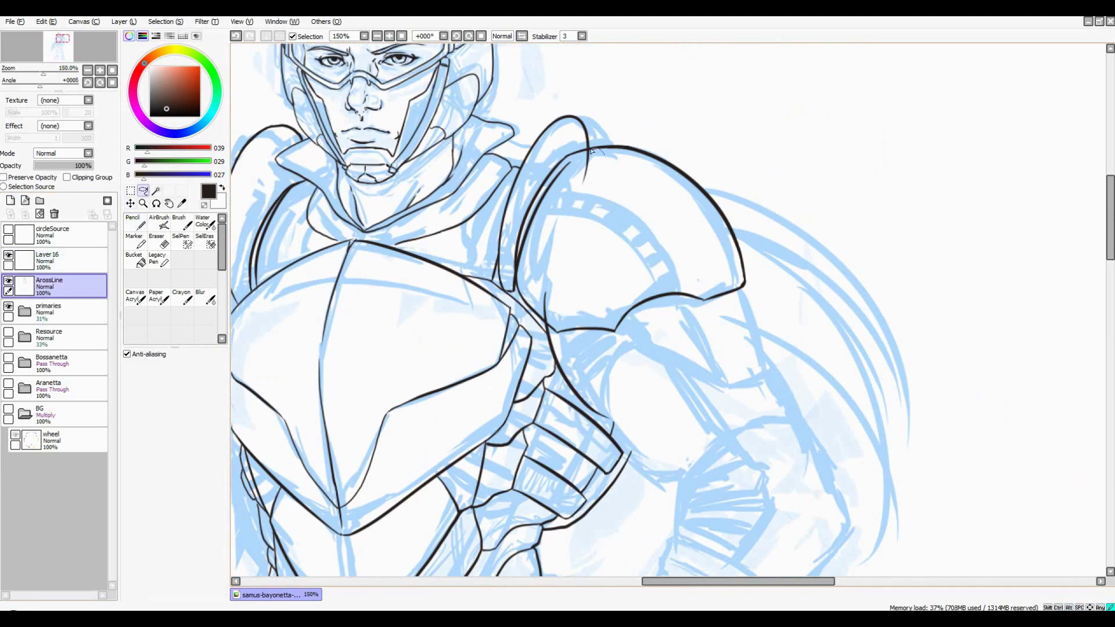
pyautogui.press('n')
pyautogui.scroll(-2, 548, 333)
pyautogui.scroll(4, 734, 157)
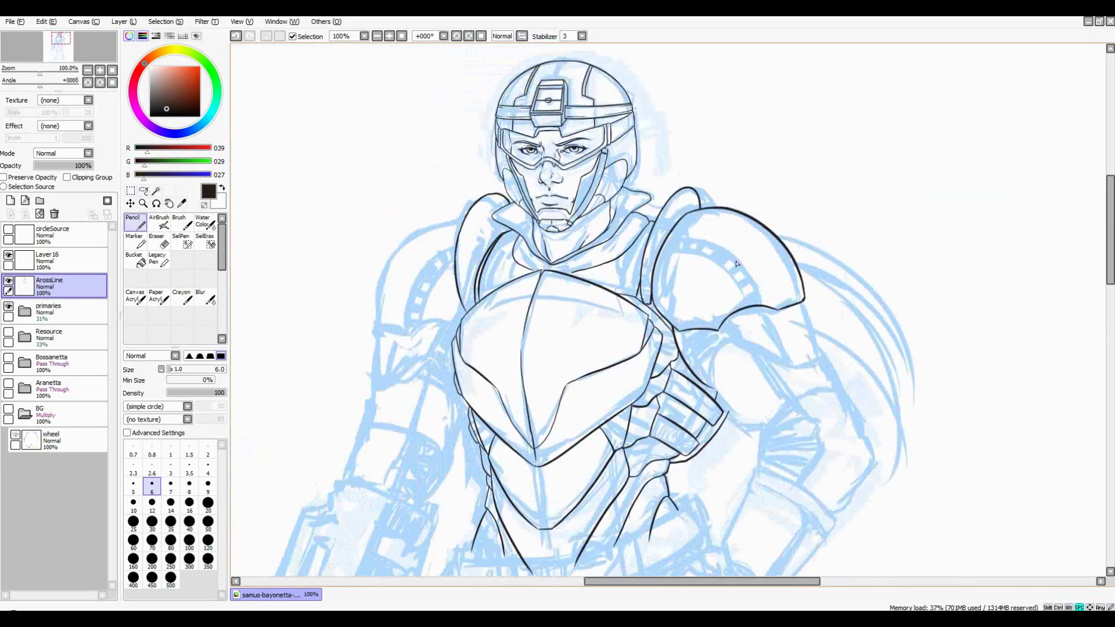
# Clean up the top edge of the left collar-side shoulder piece where it meets the collar
pyautogui.hotkey('ctrl', 'z')
pyautogui.moveTo(368, 234)
pyautogui.mouseDown()
pyautogui.moveTo(527, 191)
pyautogui.moveTo(531, 222)
pyautogui.mouseUp()
pyautogui.press('m')
pyautogui.moveTo(448, 110); pyautogui.dragTo(561, 195)
pyautogui.scroll(2, 537, 140)
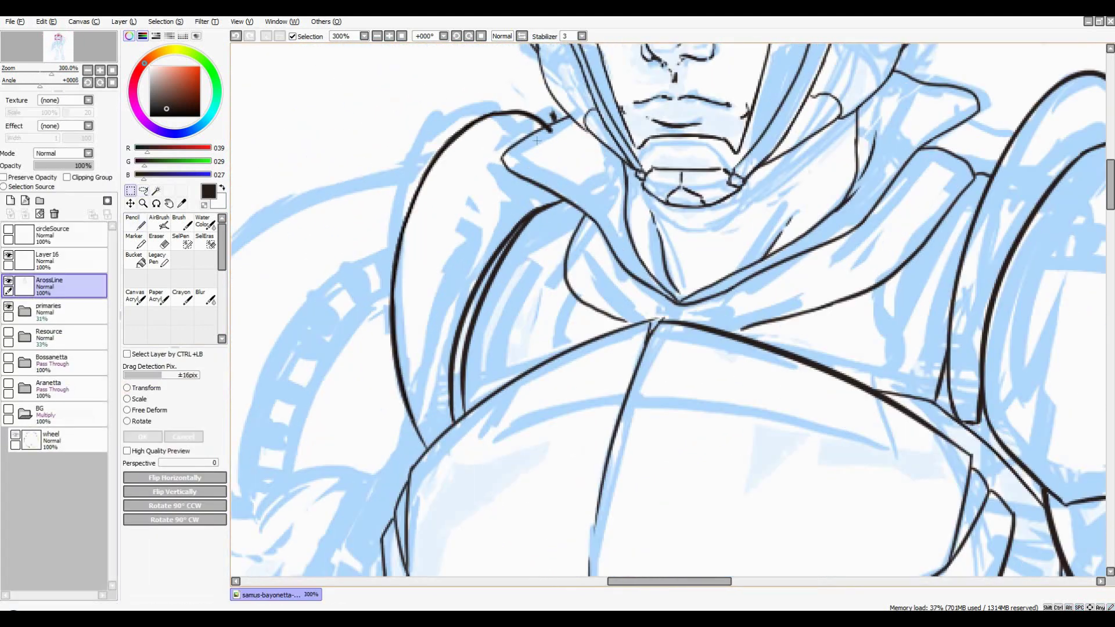
pyautogui.press('n')
pyautogui.scroll(-4, 523, 162)
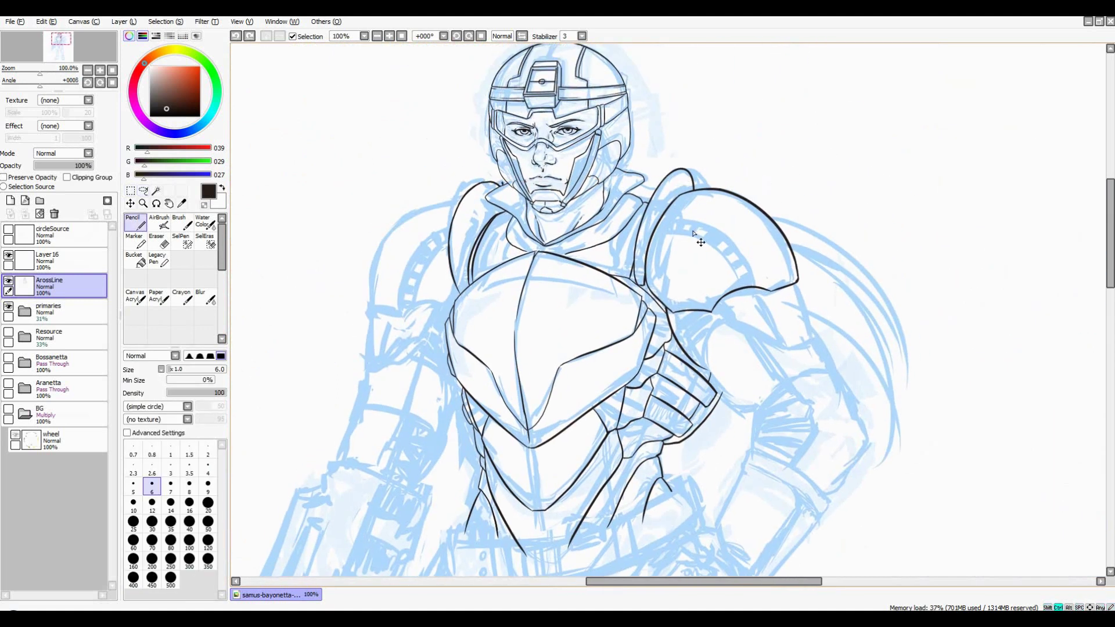
# Paste a copy of the right shoulder pad outline, flip it horizontally and fit it over the left shoulder on its own layer
pyautogui.moveTo(513, 172); pyautogui.dragTo(407, 177)
pyautogui.scroll(1, 465, 204)
pyautogui.scroll(-1, 702, 212)
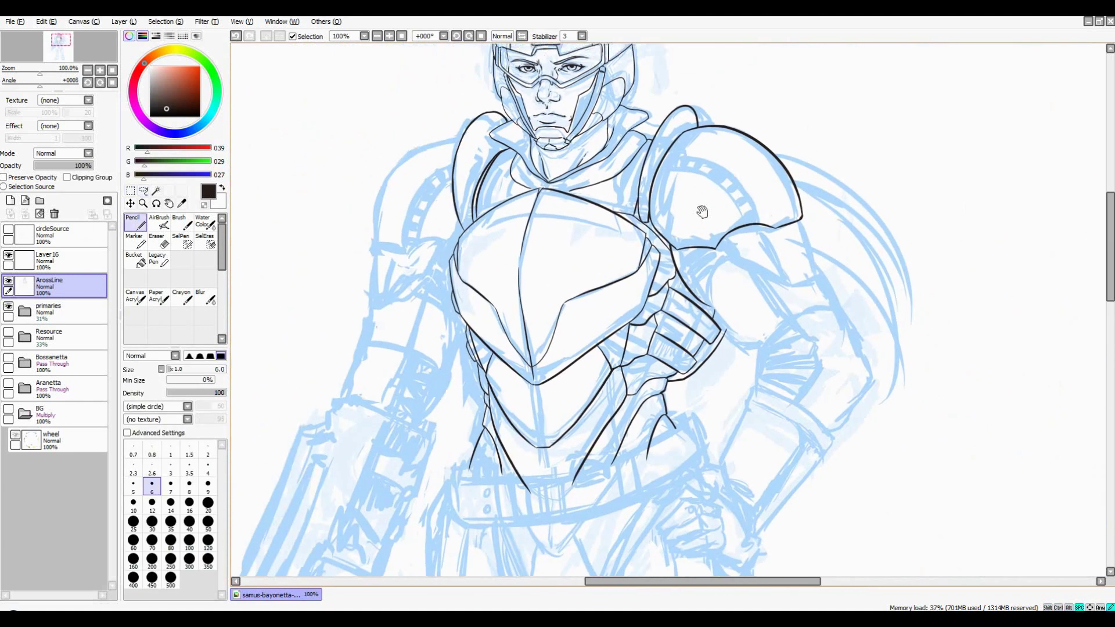
pyautogui.moveTo(702, 212); pyautogui.dragTo(627, 267)
pyautogui.click(16, 259)
pyautogui.press('l')
pyautogui.hotkey('ctrl', 'v')
pyautogui.hotkey('ctrl', 't')
pyautogui.click(174, 478)
pyautogui.moveTo(476, 175); pyautogui.dragTo(407, 224)
pyautogui.press('Return')
pyautogui.press('n')
pyautogui.scroll(-1, 407, 232)
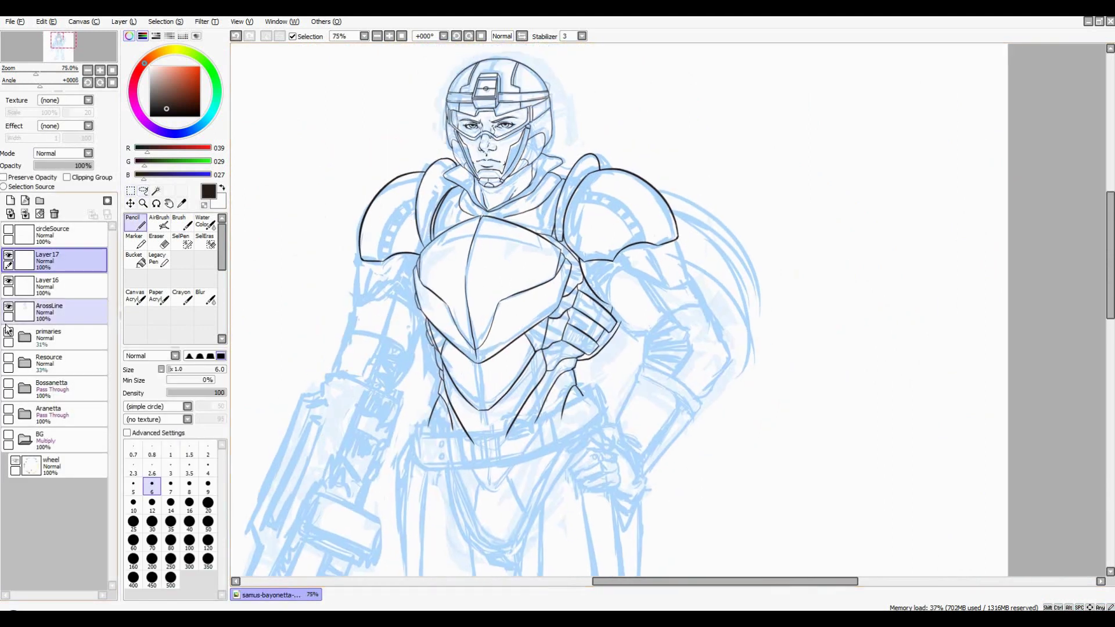
# Ink the lower and outer edges of the upper-arm plate below the right shoulder pad
pyautogui.click(9, 333)
pyautogui.click(14, 335)
pyautogui.scroll(2, 465, 183)
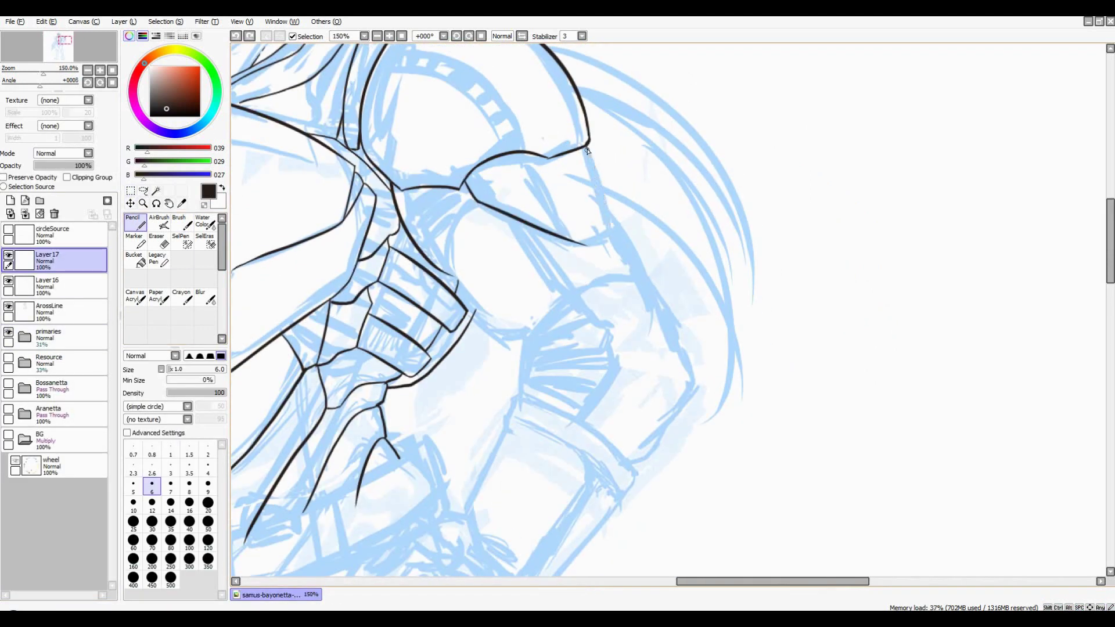
pyautogui.scroll(-2, 588, 151)
pyautogui.scroll(2, 468, 237)
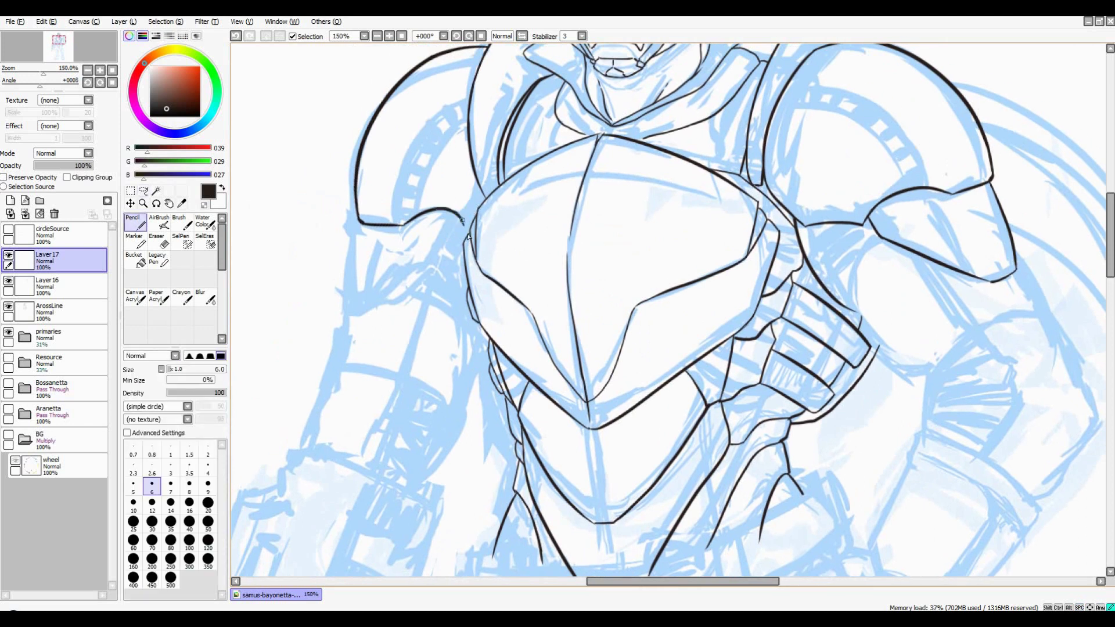
# Ink the upper-arm plate below the left shoulder pad, with its slanted lower edge and outer side
pyautogui.scroll(1, 468, 237)
pyautogui.scroll(-1, 473, 254)
pyautogui.scroll(1, 379, 279)
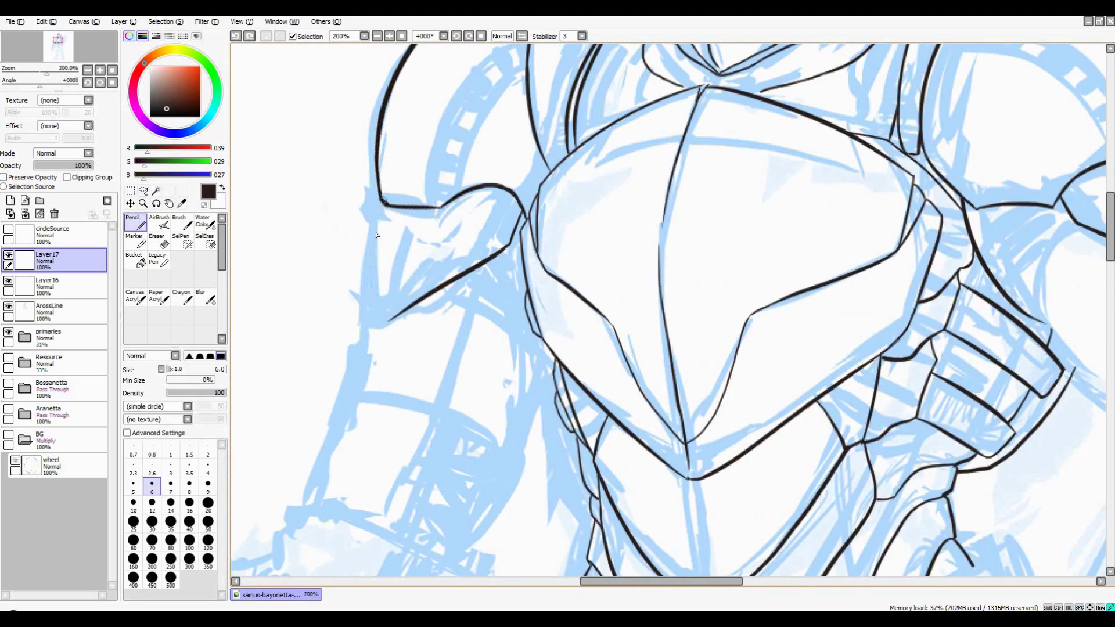
pyautogui.scroll(-3, 414, 319)
# Ink the right arm's inner and outer contours from the upper-arm plate past the bent elbow, plus the upper arm's dividing line
pyautogui.scroll(2, 695, 294)
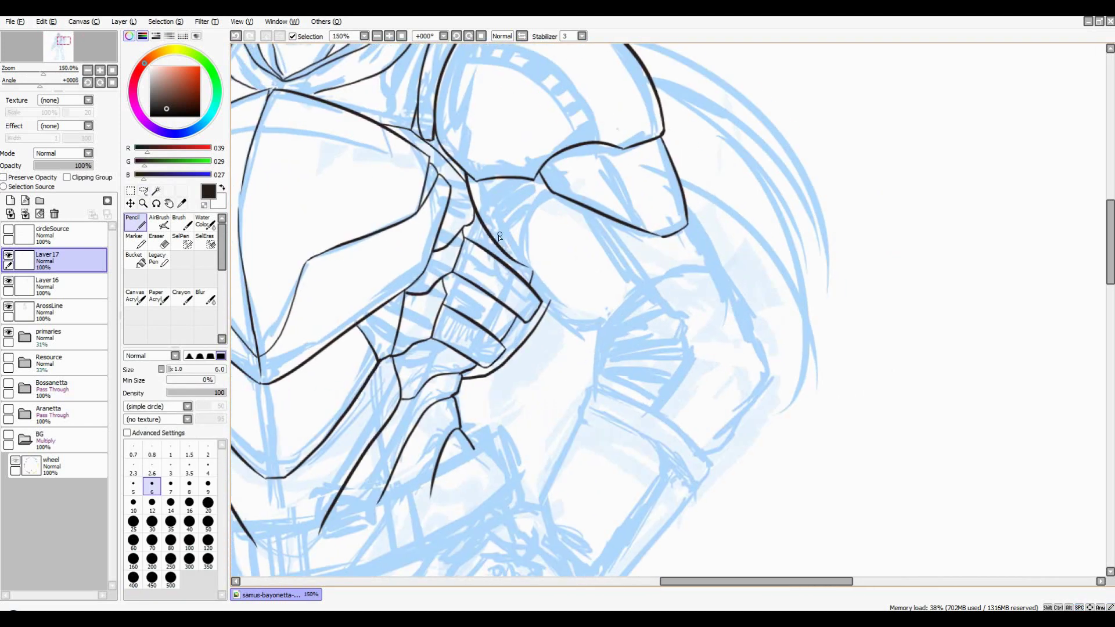
pyautogui.scroll(1, 593, 342)
pyautogui.moveTo(627, 270)
pyautogui.mouseDown()
pyautogui.moveTo(584, 302)
pyautogui.moveTo(645, 210)
pyautogui.moveTo(650, 160)
pyautogui.moveTo(674, 191)
pyautogui.mouseUp()
pyautogui.scroll(-1, 581, 324)
pyautogui.scroll(-1, 579, 249)
pyautogui.scroll(1, 579, 248)
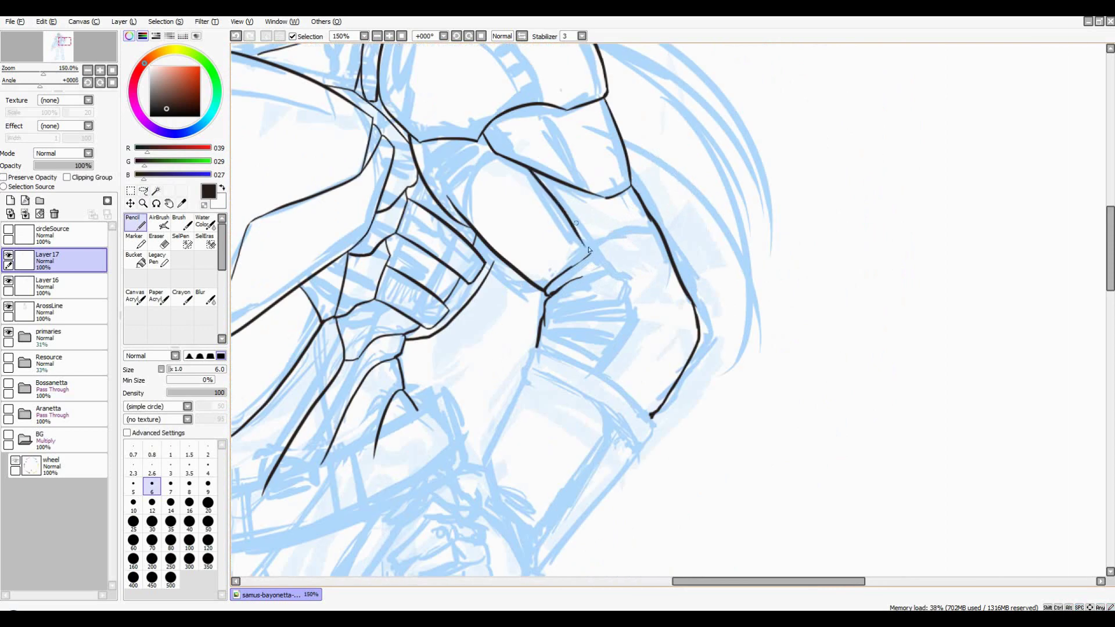
# Ink the curved band above the right elbow, the bumpy outline of the inner elbow and the rounded inner upper-arm edge
pyautogui.scroll(-1, 629, 305)
pyautogui.scroll(1, 622, 305)
pyautogui.scroll(-1, 610, 306)
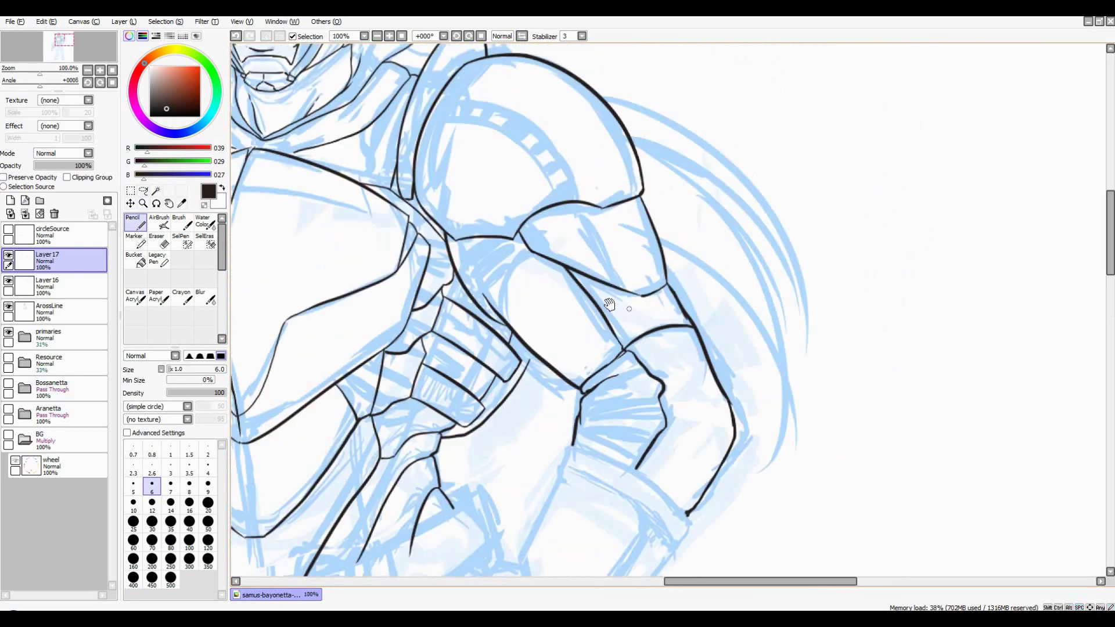
pyautogui.scroll(-1, 645, 279)
# Ink the left arm's outer and inner contours down to the gun, its lengthwise dividing line and the band across it
pyautogui.scroll(1, 581, 302)
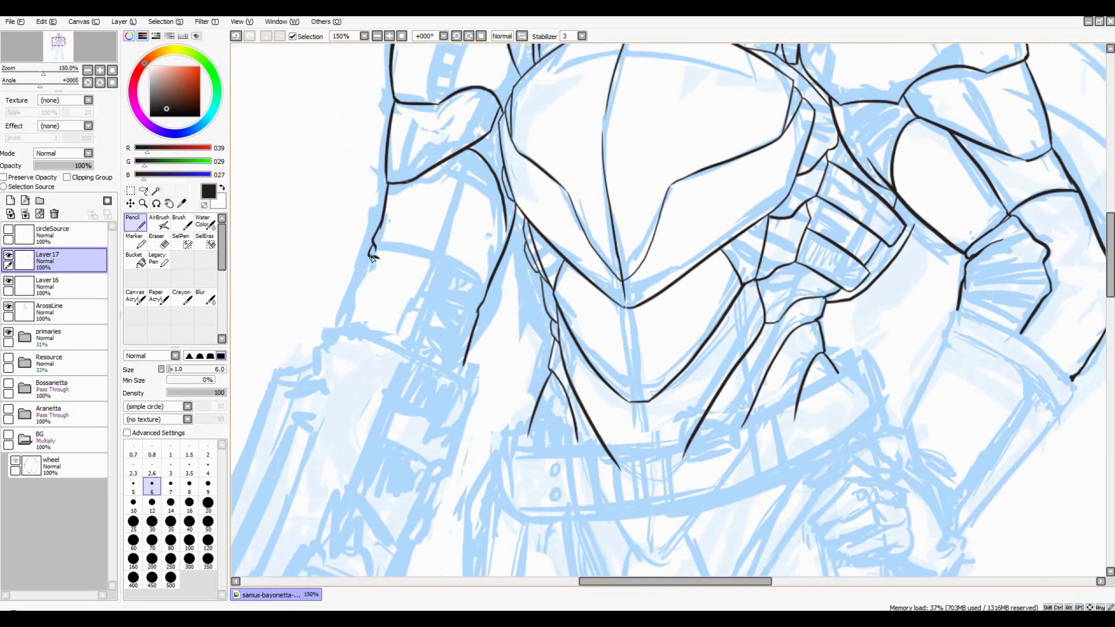
pyautogui.scroll(-1, 372, 249)
pyautogui.scroll(1, 399, 308)
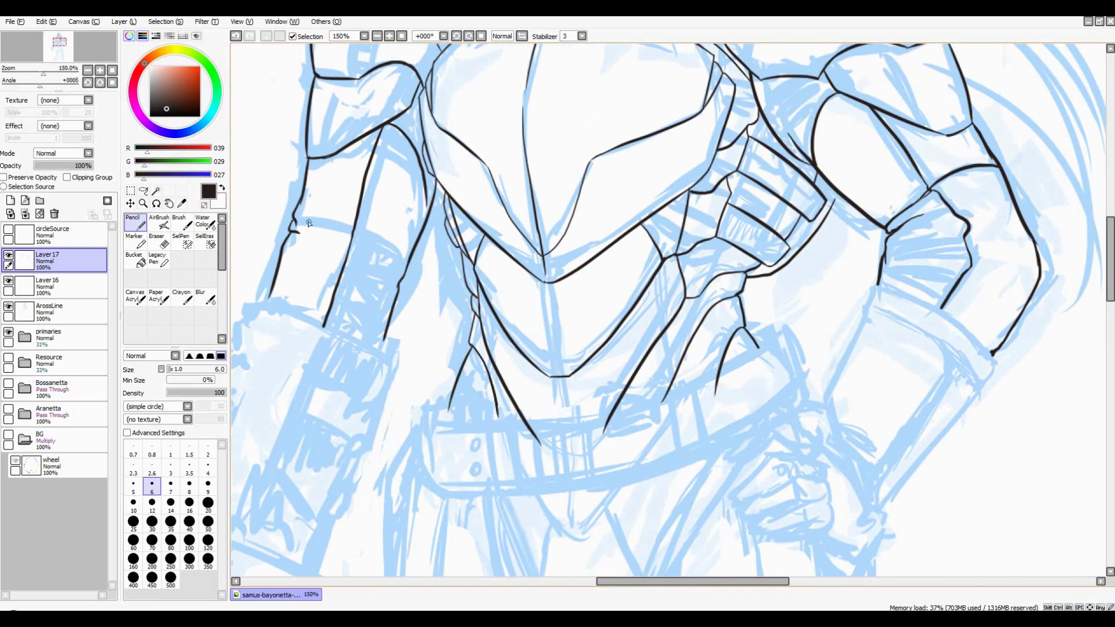
pyautogui.scroll(-1, 325, 226)
pyautogui.scroll(1, 349, 233)
pyautogui.moveTo(561, 311); pyautogui.dragTo(474, 270)
# On the ArossLine layer, trim the right armpit line where it overlaps the rib piece beside the breastplate
pyautogui.scroll(1, 474, 271)
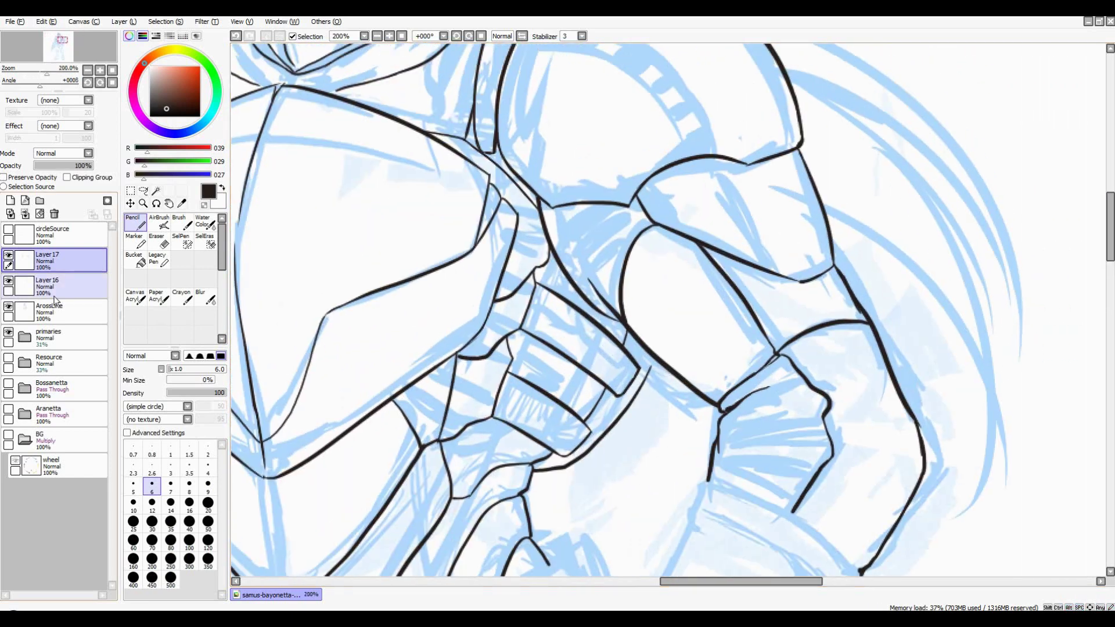
pyautogui.keyDown('ctrl'); pyautogui.click(536, 208); pyautogui.keyUp('ctrl')
pyautogui.scroll(-3, 569, 263)
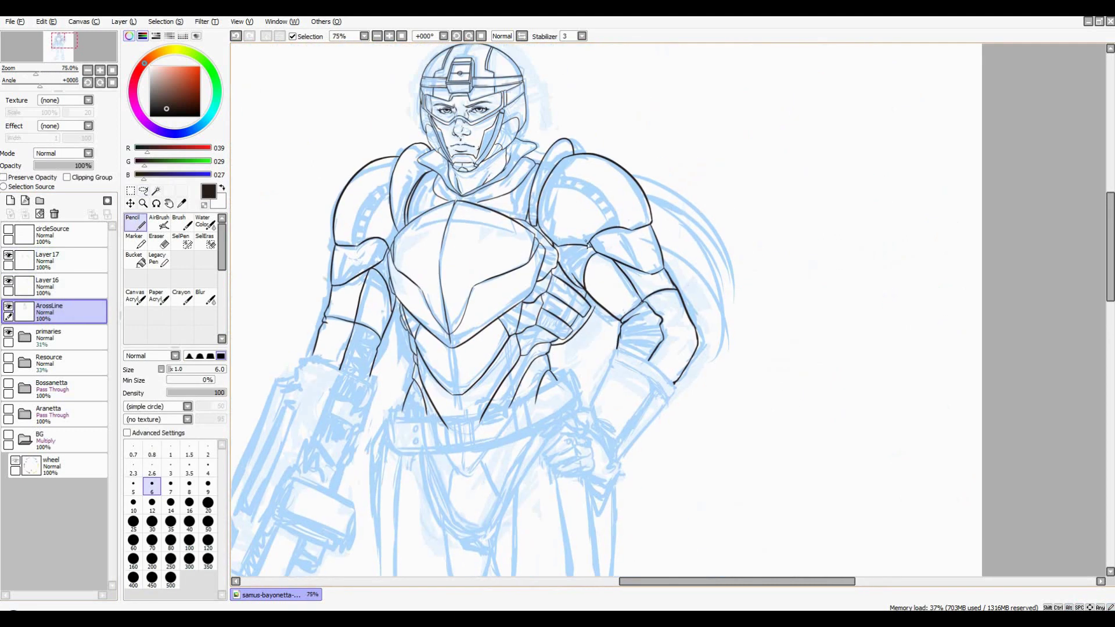
# Try to ink curved fold lines fanning out from the upper-arm plate across the right armpit on the ArossLine layer
pyautogui.scroll(5, 652, 182)
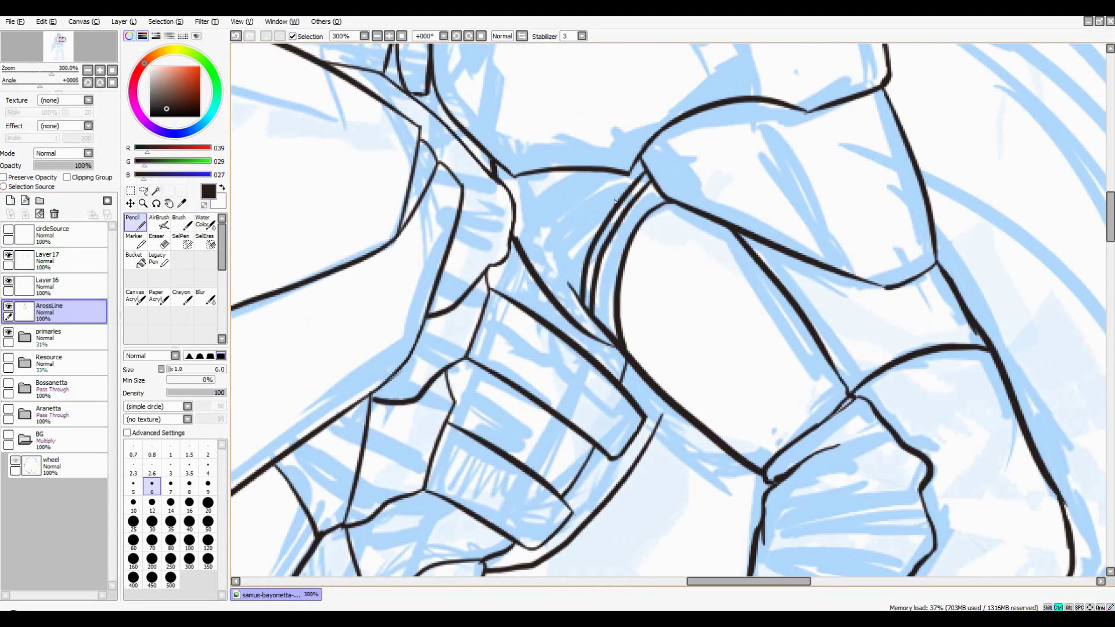
pyautogui.keyDown('ctrl'); pyautogui.moveTo(634, 172); pyautogui.dragTo(648, 180); pyautogui.keyUp('ctrl')
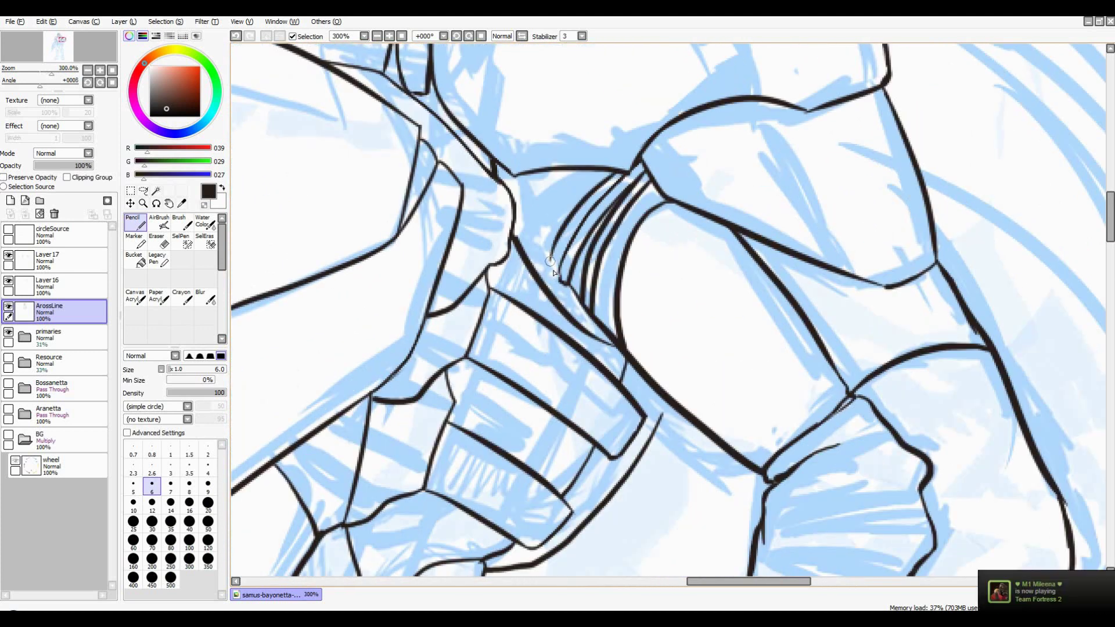
pyautogui.moveTo(992, 473); pyautogui.dragTo(1005, 552)
pyautogui.moveTo(988, 514); pyautogui.dragTo(1021, 511)
pyautogui.moveTo(916, 398); pyautogui.dragTo(919, 445)
pyautogui.moveTo(932, 396); pyautogui.dragTo(930, 441)
pyautogui.moveTo(918, 419); pyautogui.dragTo(1038, 433)
pyautogui.hotkey('ctrl', 'z')
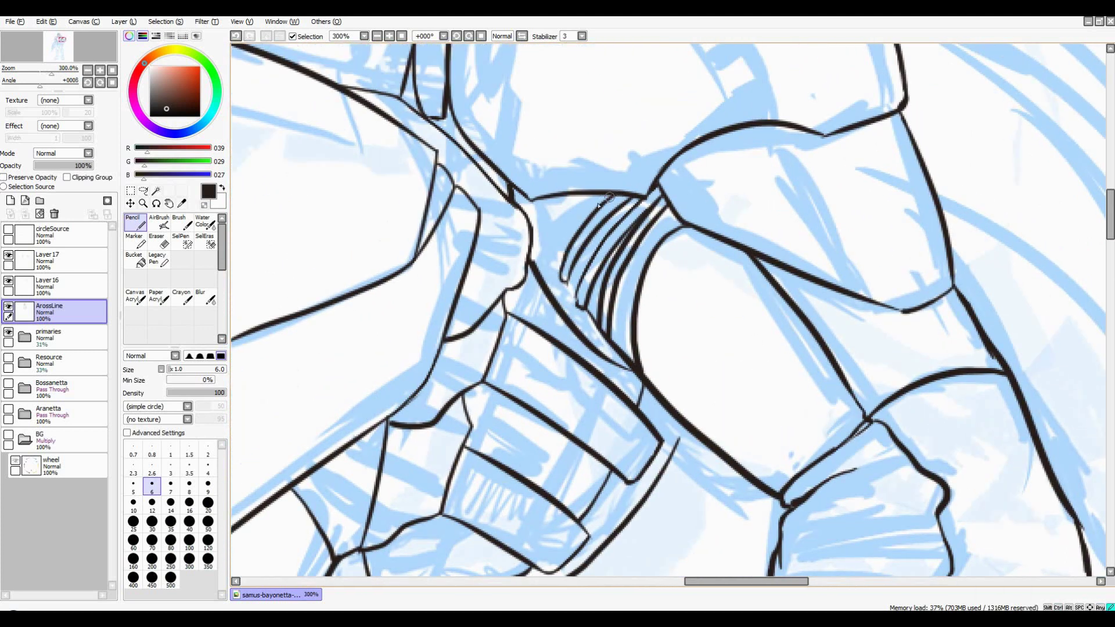
pyautogui.scroll(-3, 618, 304)
pyautogui.scroll(3, 617, 304)
# Merge Layer17 and Layer16 down into the ArossLine layer
pyautogui.click(143, 191)
pyautogui.click(64, 284)
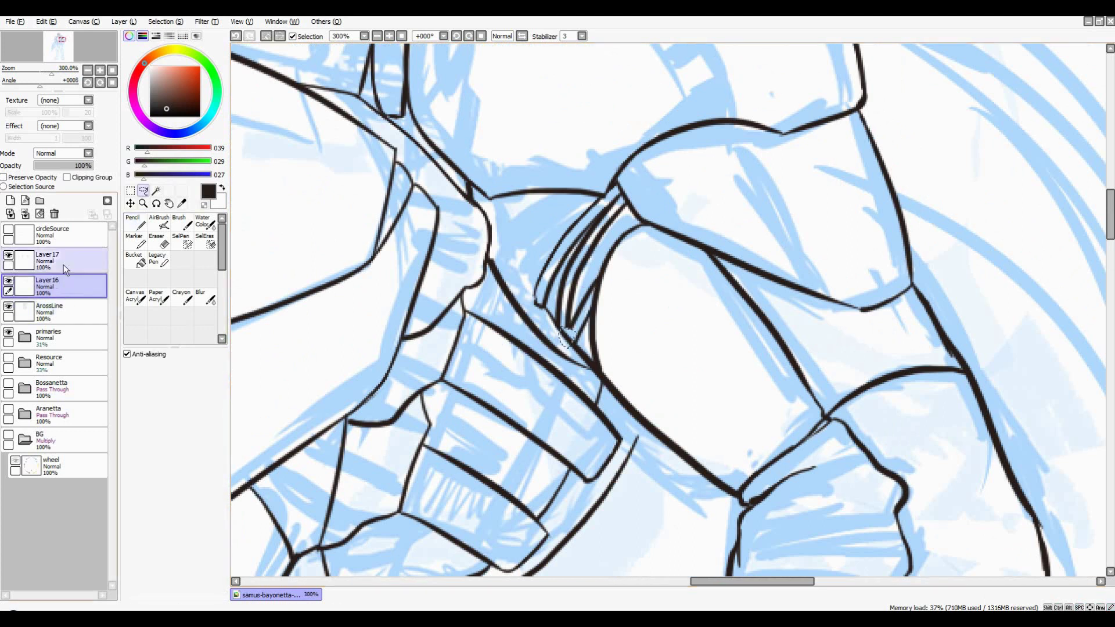
pyautogui.hotkey('ctrl', 'e')
pyautogui.hotkey('ctrl', 'e')
pyautogui.press('n')
# Remove the fold lines from the right armpit on the ArossLine layer
pyautogui.scroll(-2, 564, 229)
pyautogui.scroll(1, 564, 229)
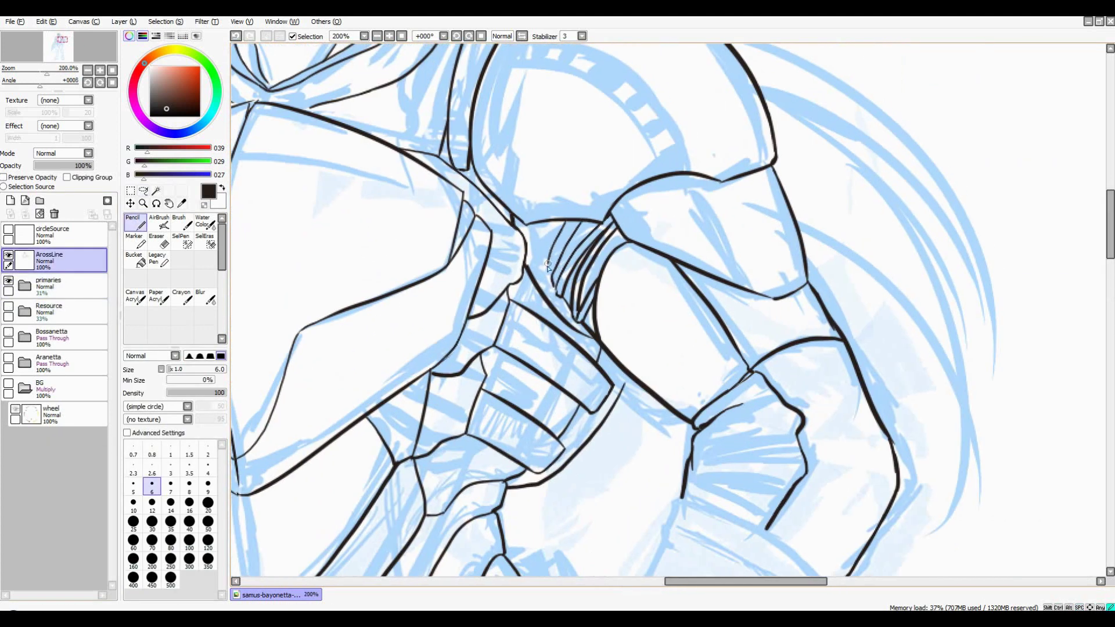
pyautogui.scroll(-4, 527, 234)
pyautogui.scroll(3, 636, 247)
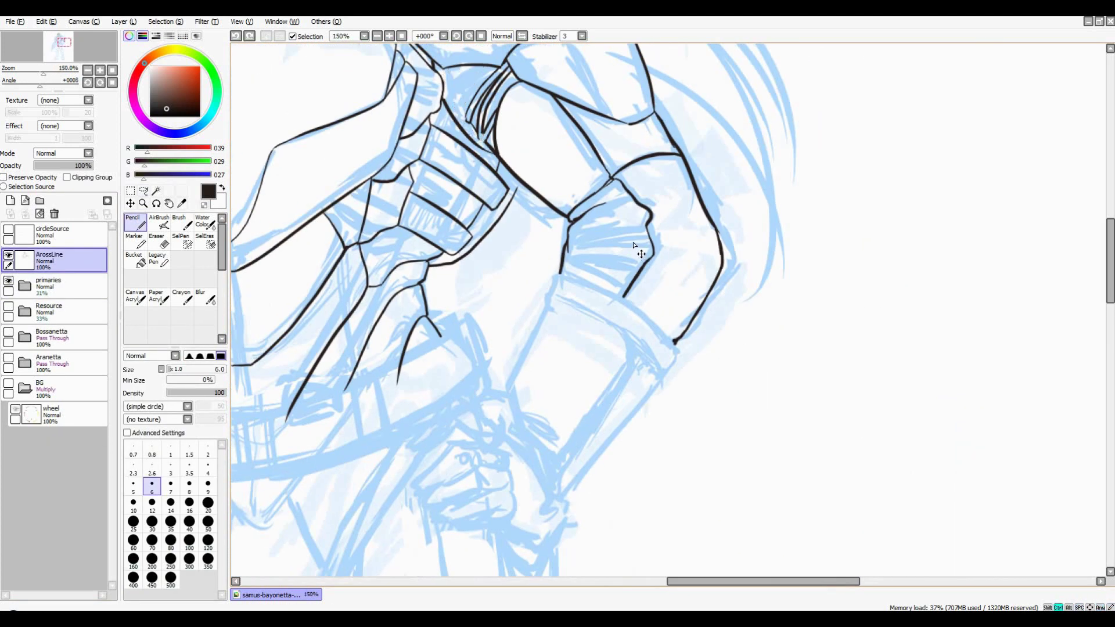
pyautogui.scroll(1, 635, 246)
pyautogui.press('l')
pyautogui.scroll(2, 563, 202)
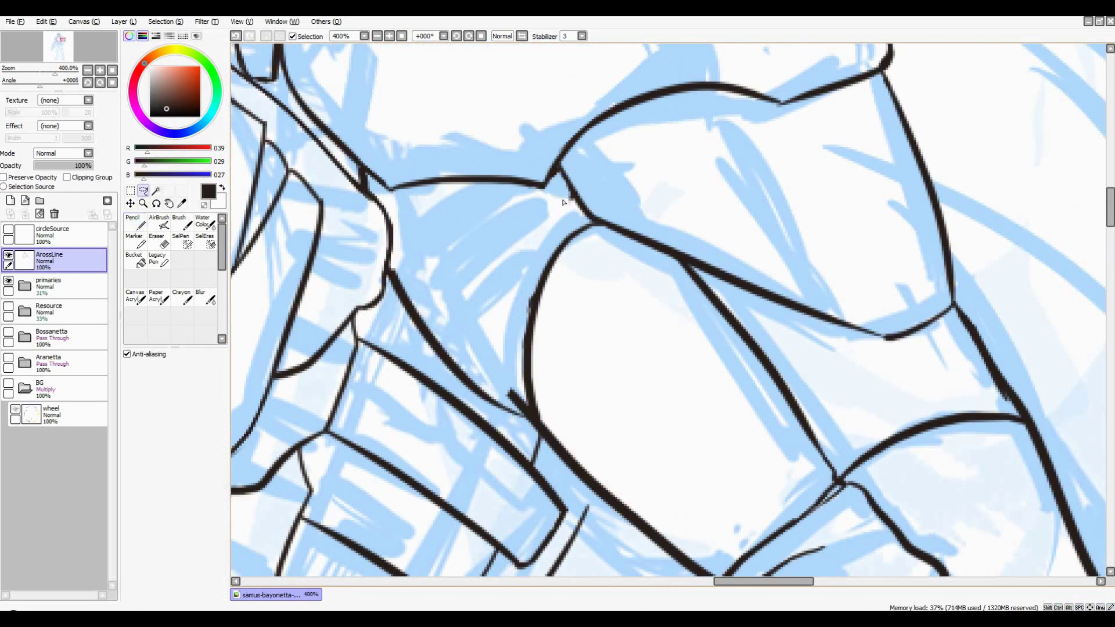
# Ink curved folds across the right armpit, starting beside the ribs and converging toward the inner upper arm
pyautogui.scroll(-2, 523, 305)
pyautogui.press('n')
pyautogui.scroll(1, 405, 230)
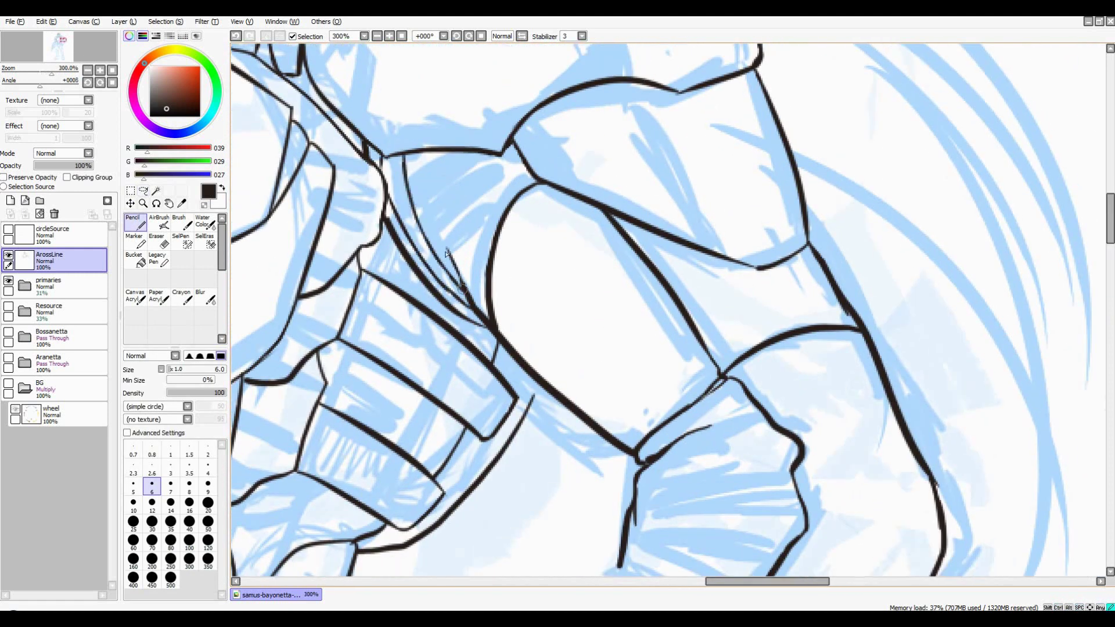
pyautogui.scroll(-3, 475, 273)
# Ink the stacked pleats across the right inner elbow and add a new layer above ArossLine
pyautogui.scroll(2, 524, 242)
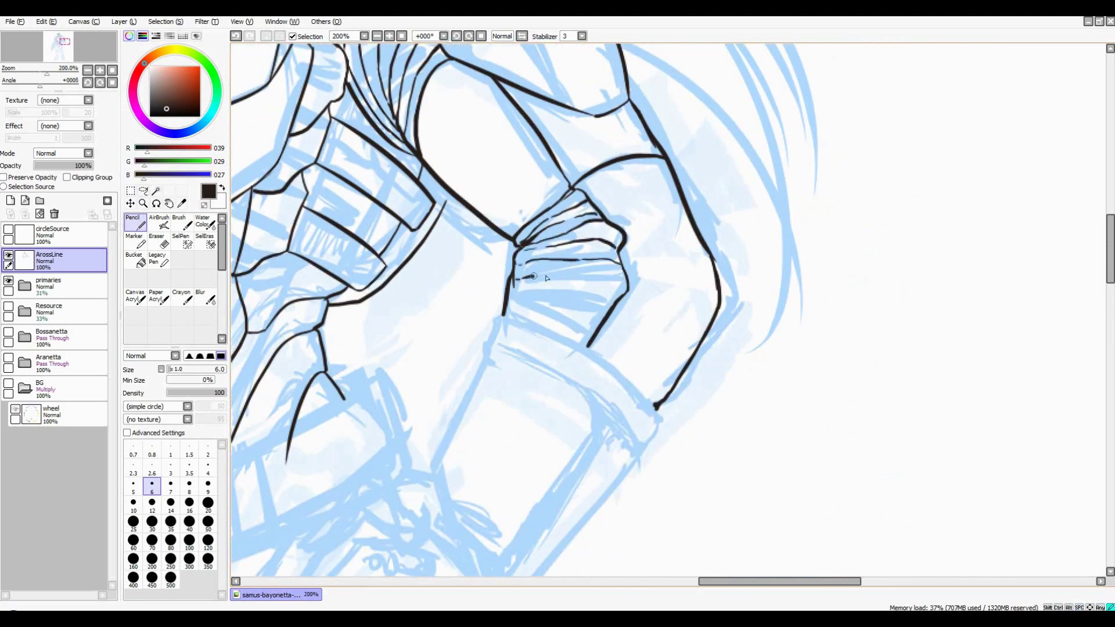
pyautogui.scroll(-3, 588, 347)
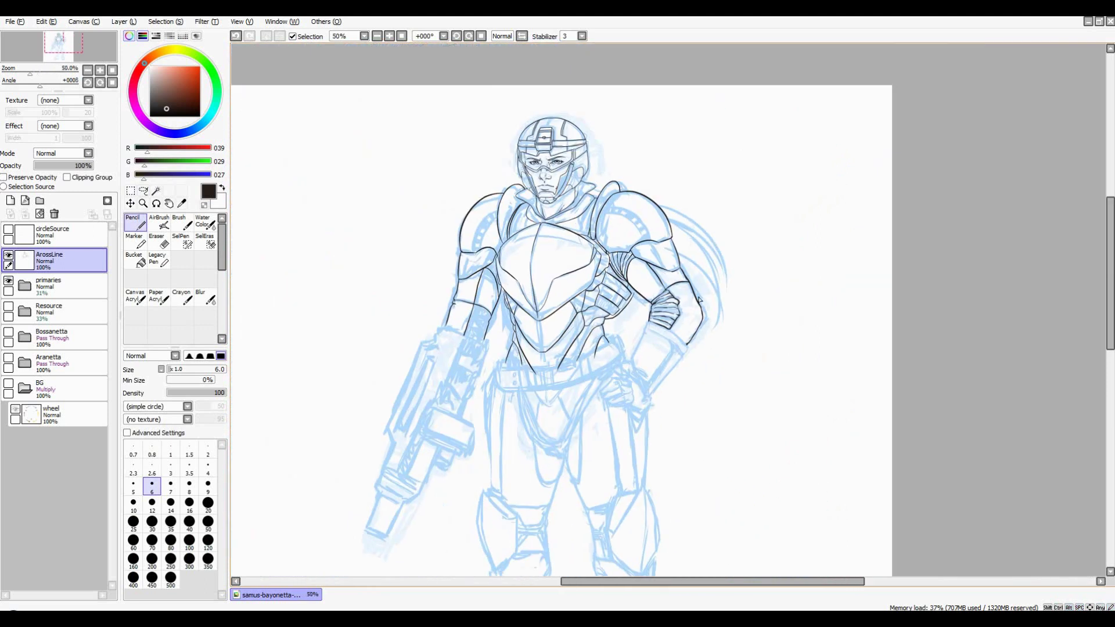
pyautogui.scroll(3, 518, 171)
pyautogui.scroll(-2, 541, 189)
pyautogui.hotkey('ctrl', 'shift', 'n')
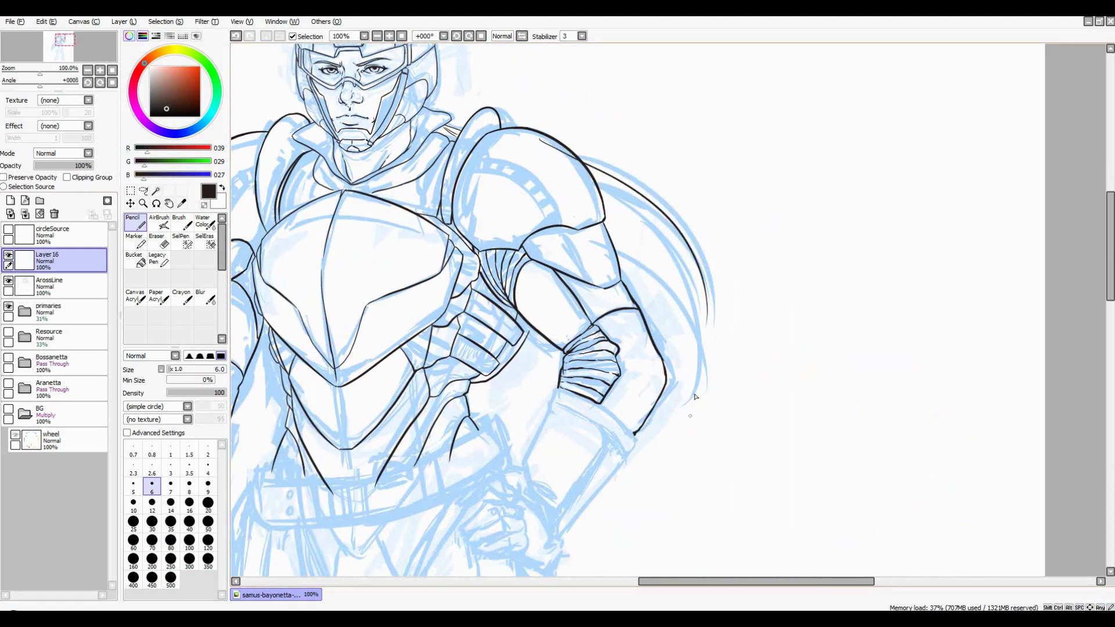
# Try to ink the long curved hair strands sweeping out behind the right shoulder pad
pyautogui.scroll(1, 696, 320)
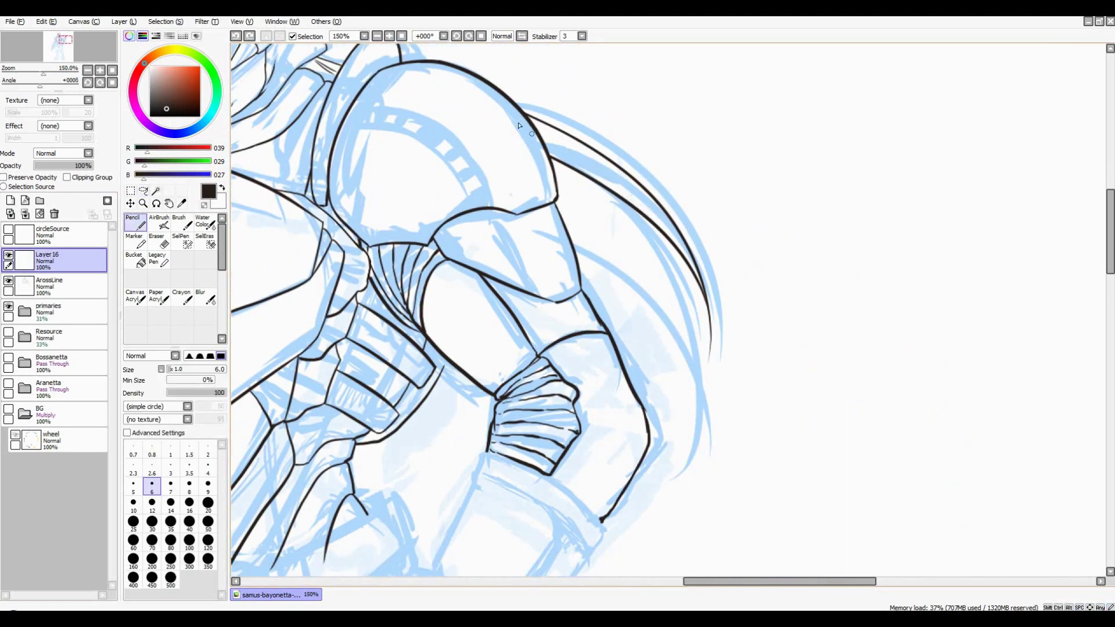
pyautogui.scroll(-2, 706, 291)
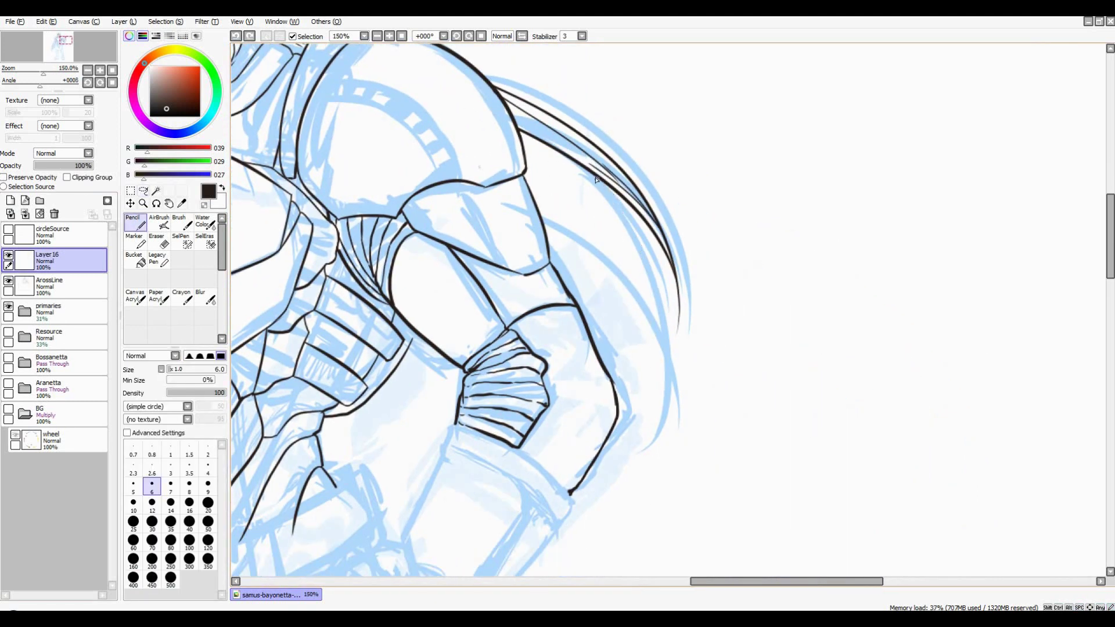
pyautogui.scroll(2, 663, 305)
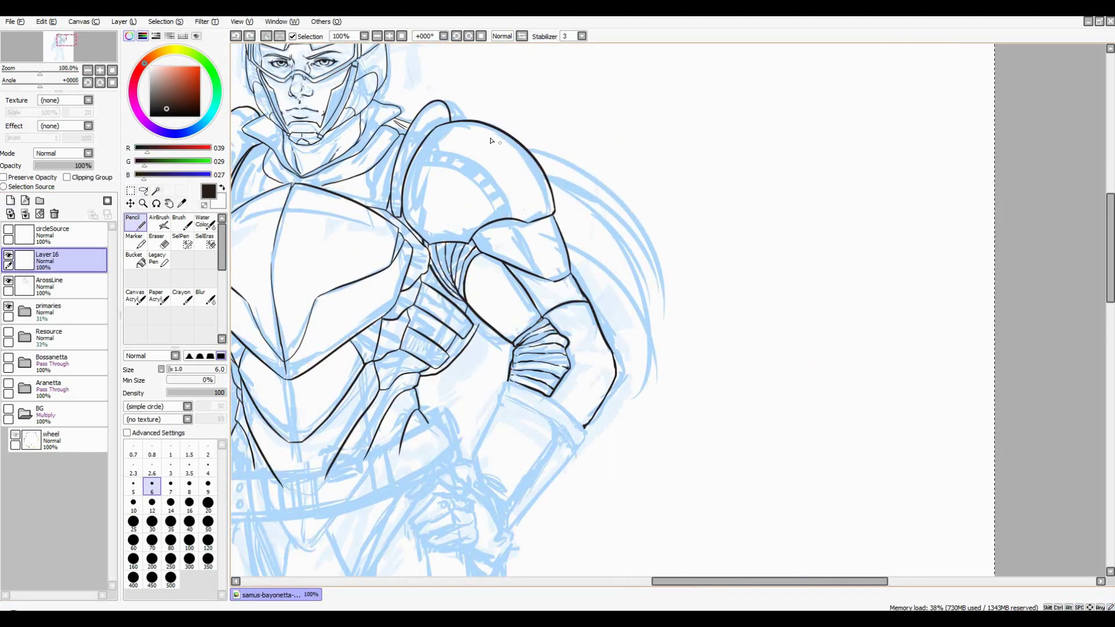
# Ink the outer hair lock sweeping from behind the right shoulder pad down to a pointed tip
pyautogui.moveTo(553, 231); pyautogui.dragTo(553, 269)
pyautogui.moveTo(436, 107); pyautogui.dragTo(544, 243)
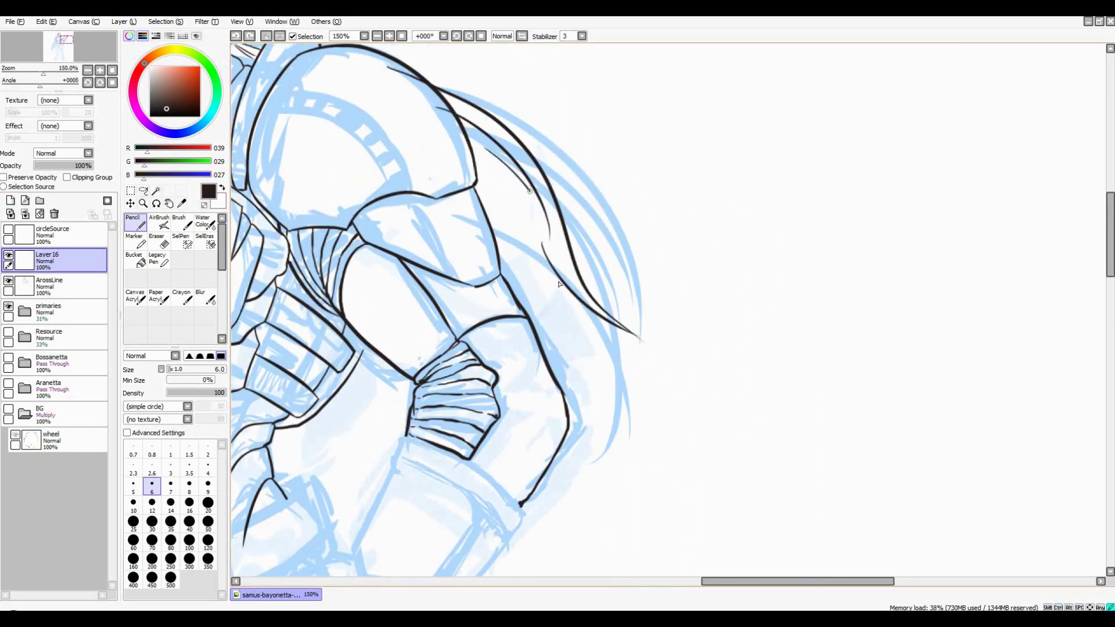
pyautogui.hotkey('ctrl', 'z')
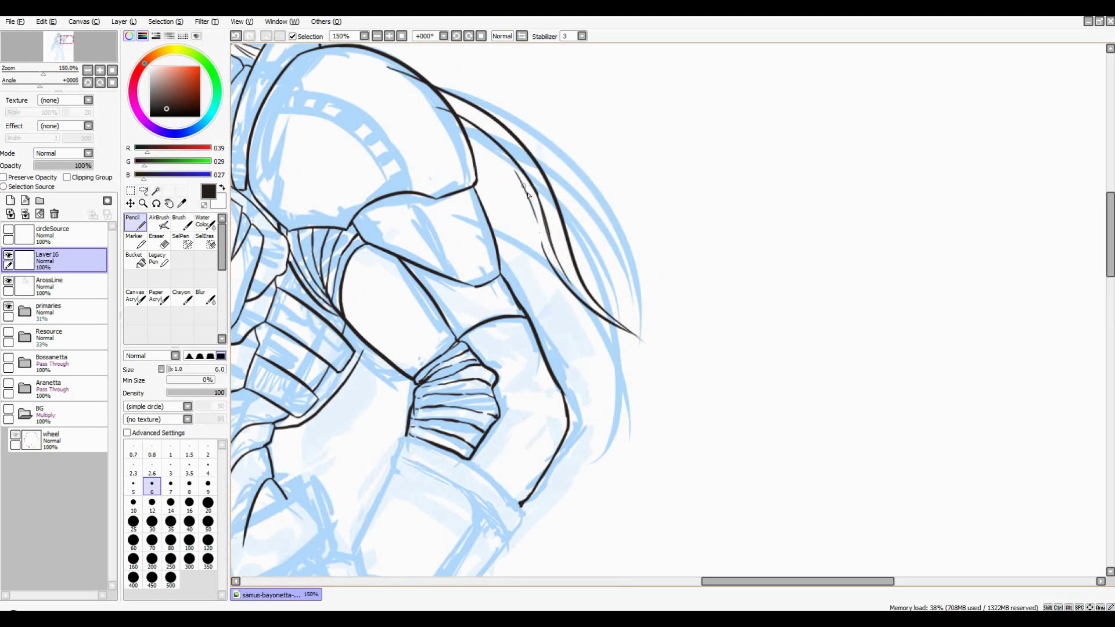
# Ink inner hair strands inside the lock and a second lock running down along the right arm to the elbow
pyautogui.moveTo(528, 195); pyautogui.dragTo(497, 177)
pyautogui.moveTo(515, 242); pyautogui.dragTo(553, 202)
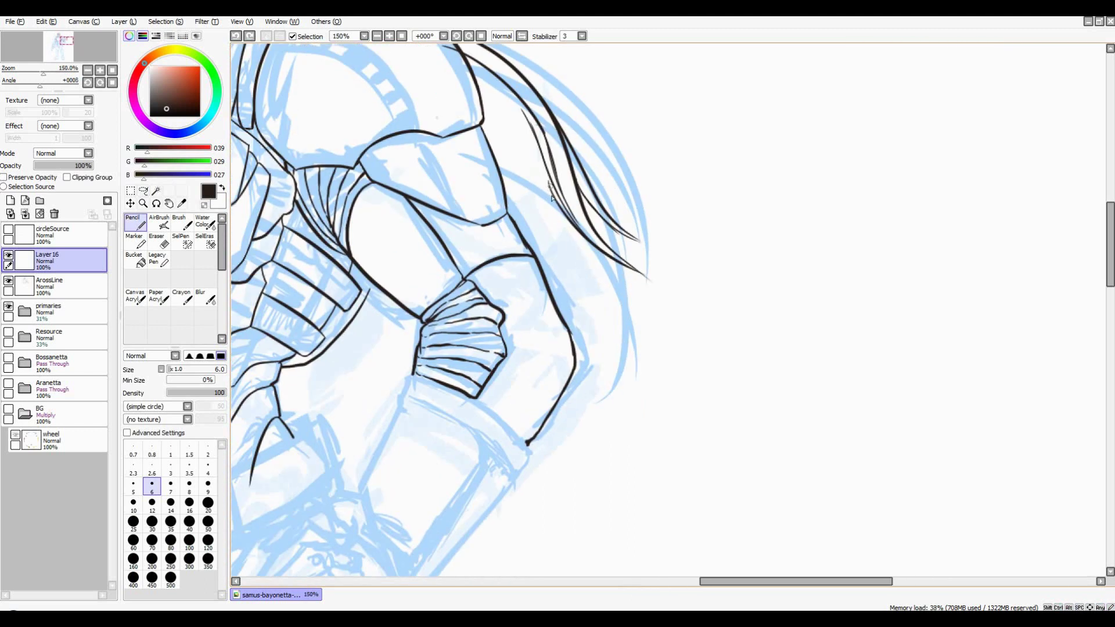
pyautogui.scroll(3, 470, 171)
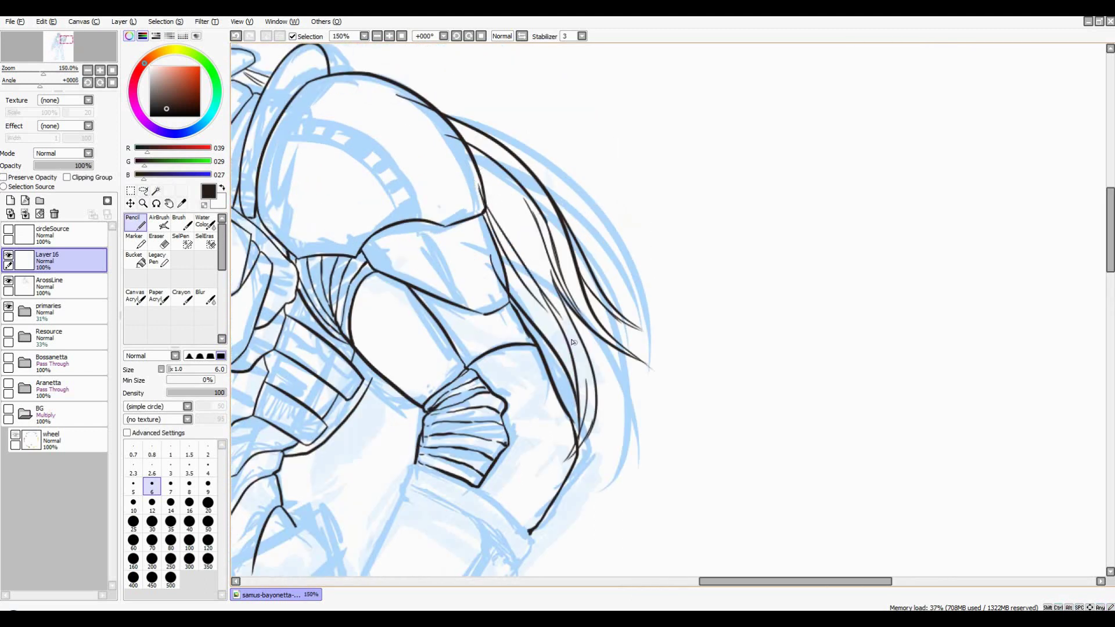
# Trim the hair lines that overlap the right shoulder pad and hide the primaries sketch folder
pyautogui.press('l')
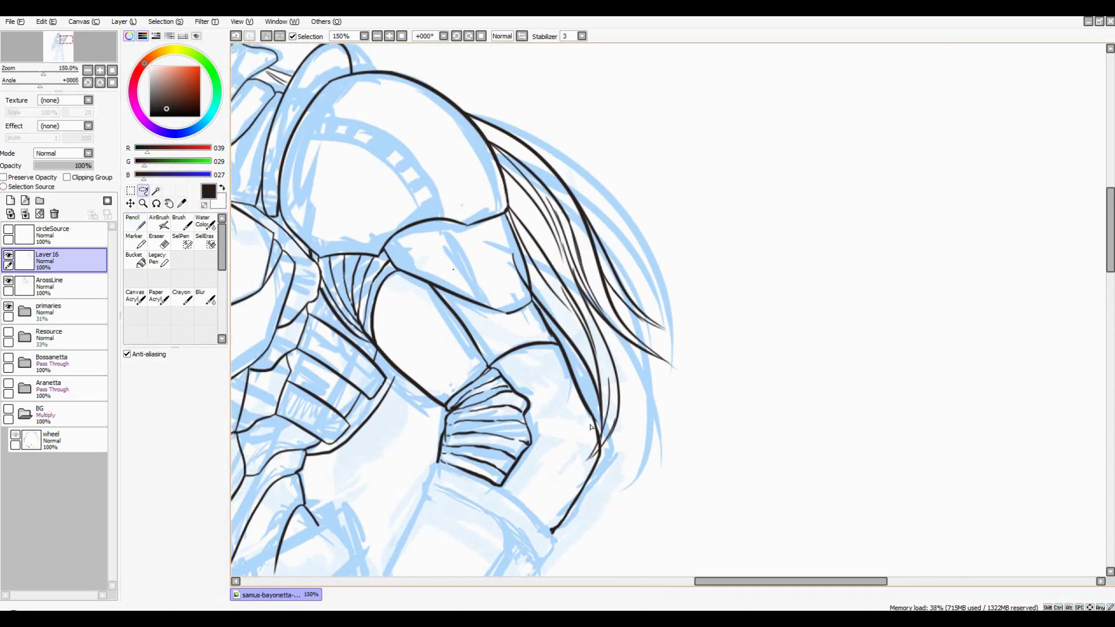
pyautogui.hotkey('ctrl', 'd')
pyautogui.scroll(-3, 504, 387)
pyautogui.press('n')
pyautogui.click(55, 214)
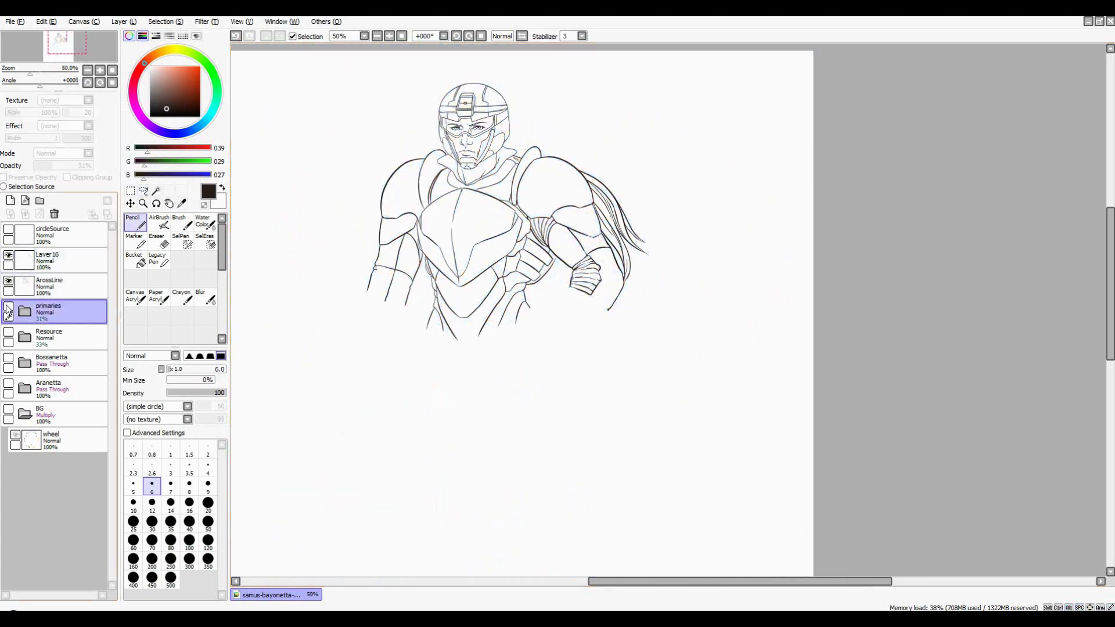
# Ink a curved line across the right shoulder pad on Layer16 and reshape it with Free Deform to follow the pad
pyautogui.scroll(2, 599, 235)
pyautogui.scroll(1, 599, 235)
pyautogui.hotkey('ctrl', 'z')
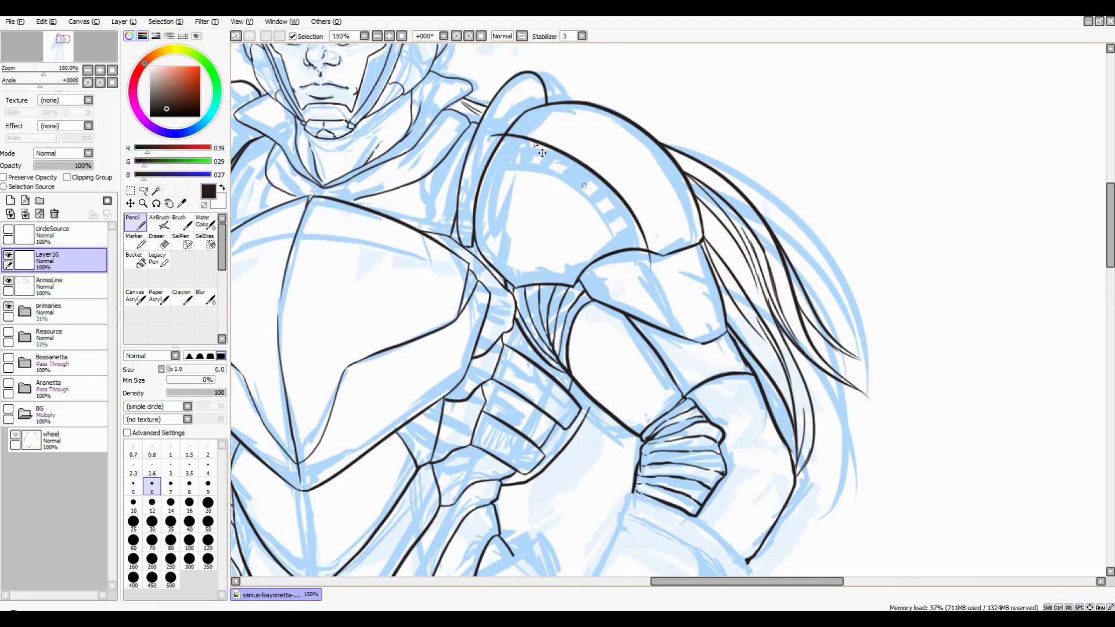
pyautogui.hotkey('ctrl', 'z')
pyautogui.moveTo(504, 144); pyautogui.dragTo(510, 191)
pyautogui.hotkey('ctrl', 't')
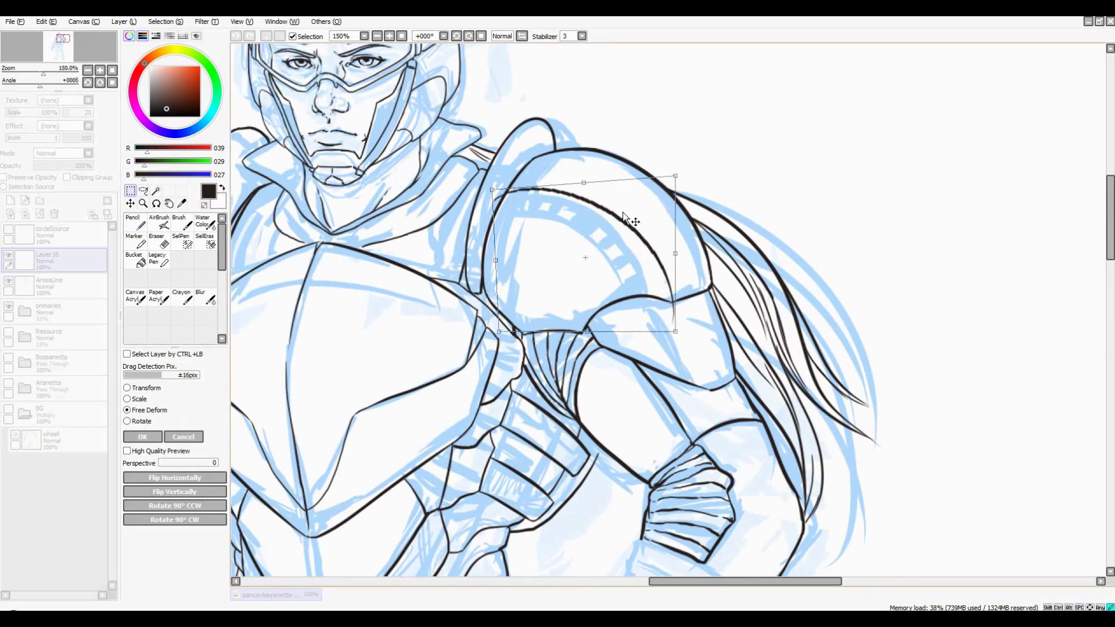
pyautogui.moveTo(673, 323)
pyautogui.mouseDown()
pyautogui.moveTo(684, 320)
pyautogui.moveTo(671, 263)
pyautogui.moveTo(668, 301)
pyautogui.moveTo(633, 230)
pyautogui.mouseUp()
pyautogui.press('Return')
pyautogui.press('n')
# Ink the matching outer curved band line on the left shoulder pad and switch to the ArossLine layer for lasso clean-up
pyautogui.scroll(-3, 647, 273)
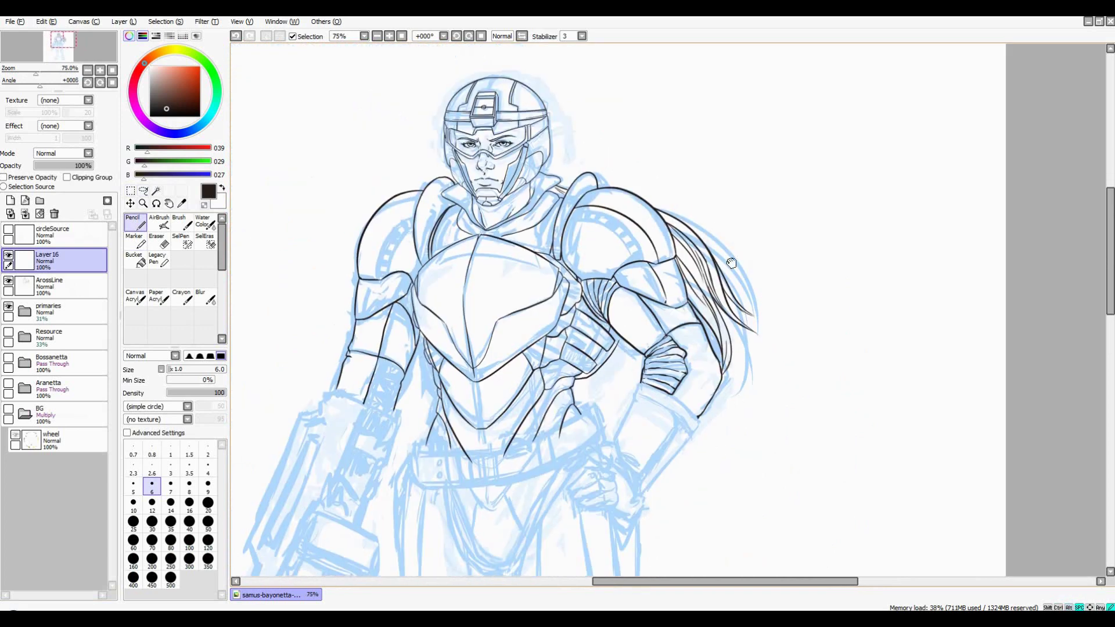
pyautogui.scroll(3, 479, 235)
pyautogui.scroll(-2, 470, 273)
pyautogui.scroll(2, 407, 197)
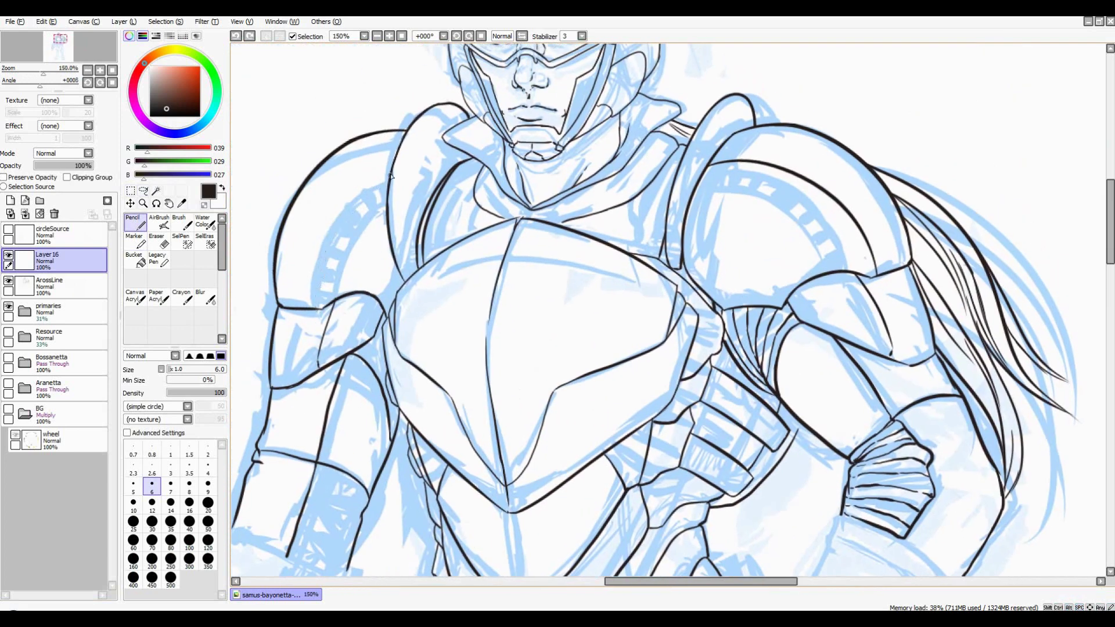
pyautogui.scroll(1, 496, 198)
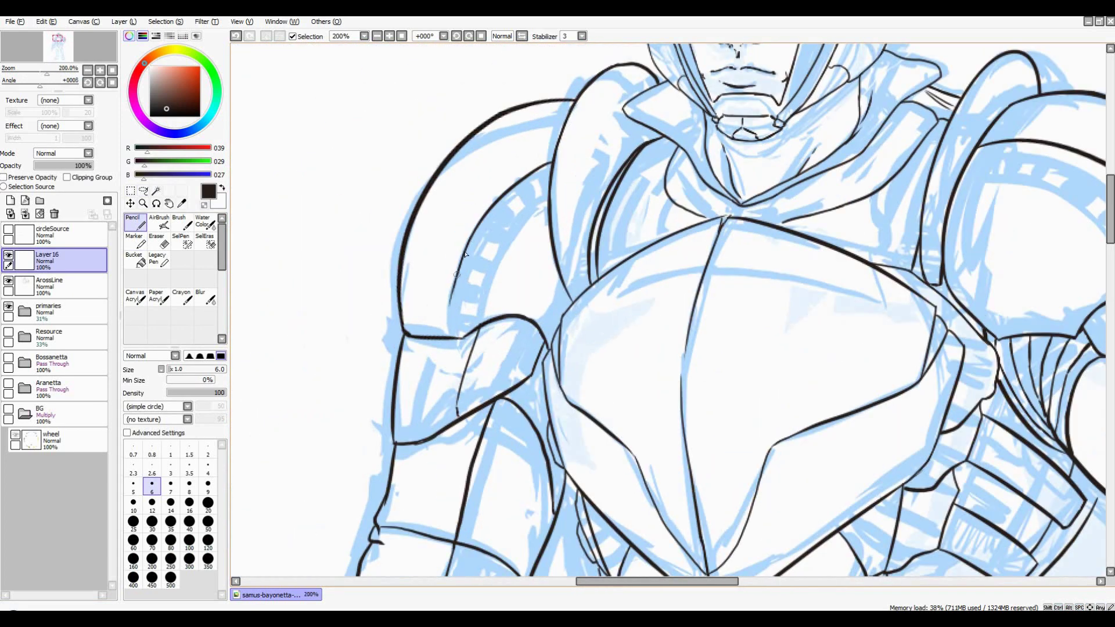
pyautogui.scroll(-3, 465, 254)
pyautogui.scroll(2, 356, 229)
pyautogui.keyDown('ctrl'); pyautogui.click(510, 164); pyautogui.keyUp('ctrl')
pyautogui.press('a')
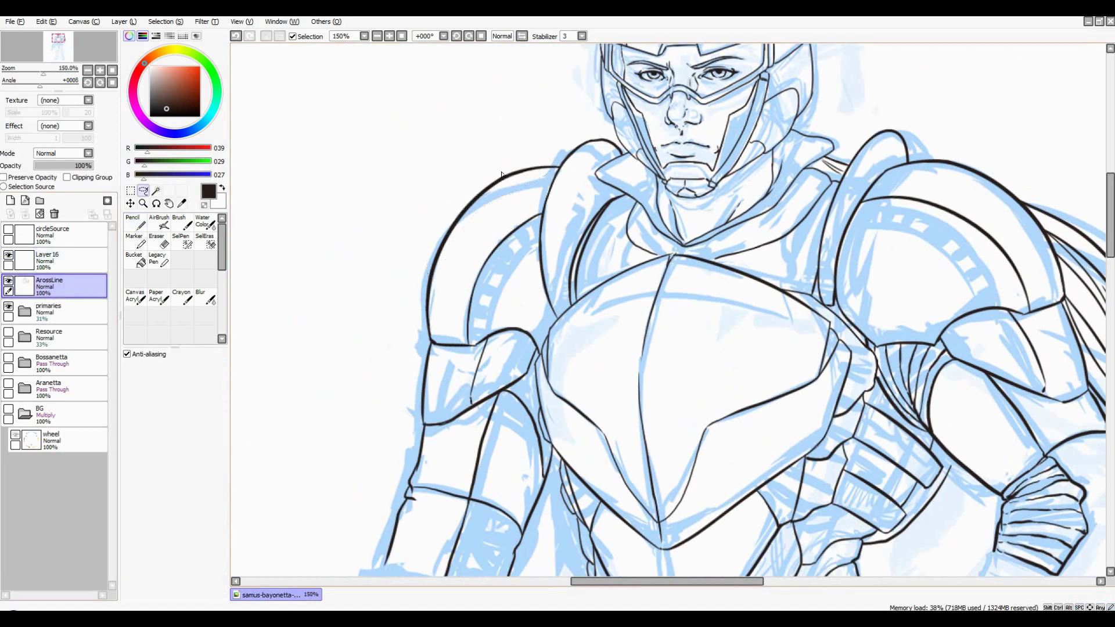
# Ink the inner band line on the left shoulder pad, parallel to its outer band line
pyautogui.press('n')
pyautogui.scroll(-2, 499, 171)
pyautogui.scroll(2, 493, 169)
pyautogui.scroll(-1, 491, 167)
pyautogui.scroll(2, 486, 164)
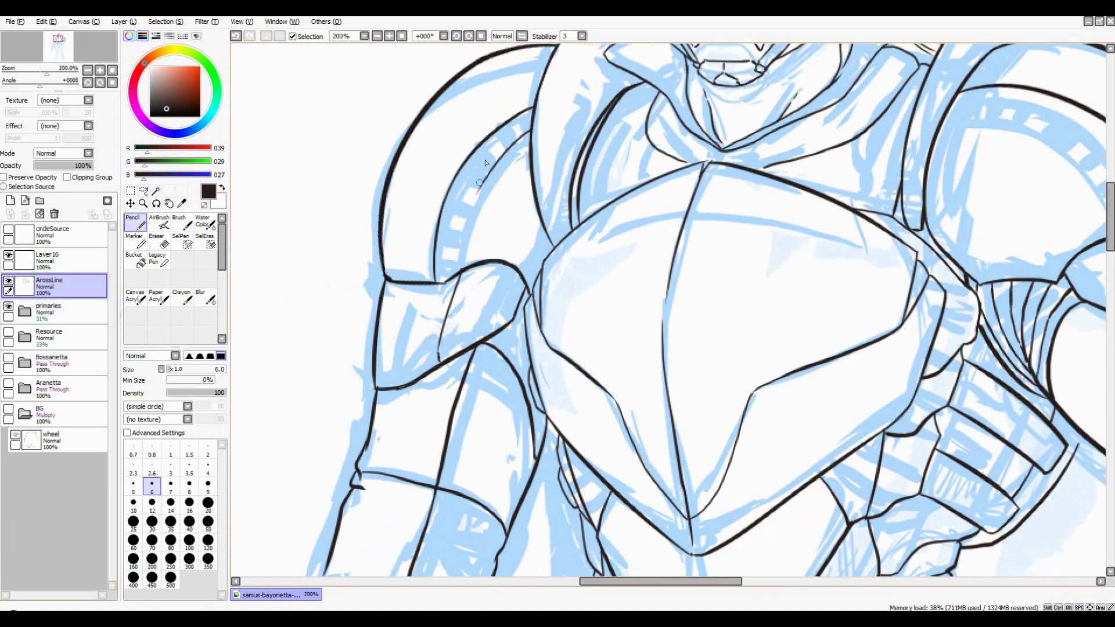
# Ink the right shoulder pad's inner band line on a new layer, trim its overlap, and merge both line layers into ArossLine
pyautogui.moveTo(912, 273); pyautogui.dragTo(458, 256)
pyautogui.moveTo(667, 217); pyautogui.dragTo(690, 281)
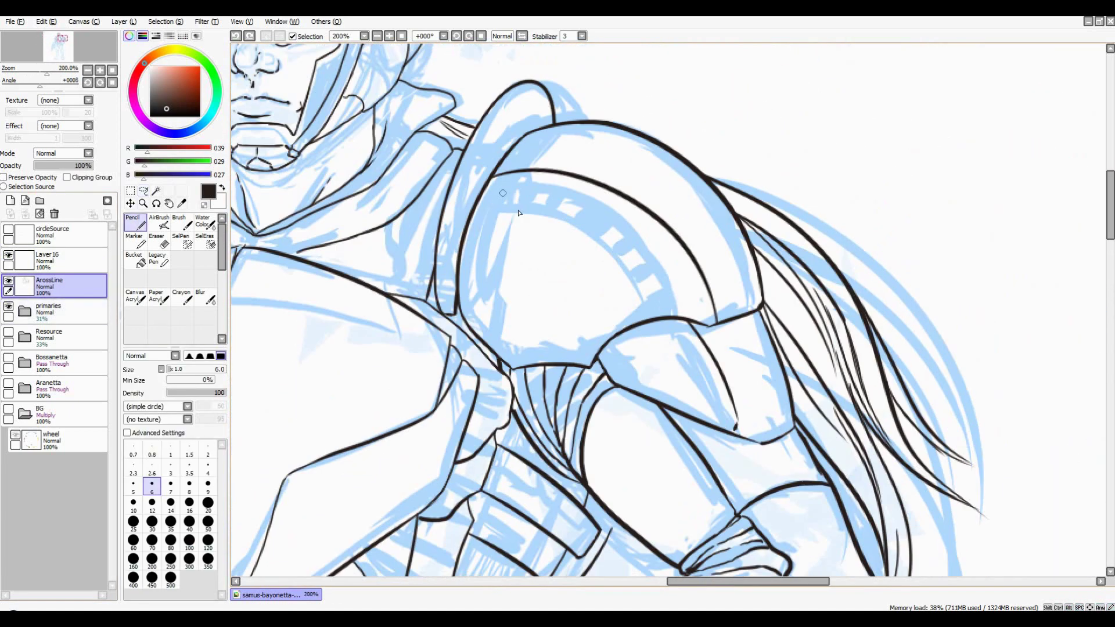
pyautogui.hotkey('ctrl', 'shift', 'n')
pyautogui.press('v')
pyautogui.hotkey('ctrl', 'd')
pyautogui.hotkey('ctrl', 'e')
pyautogui.hotkey('ctrl', 'e')
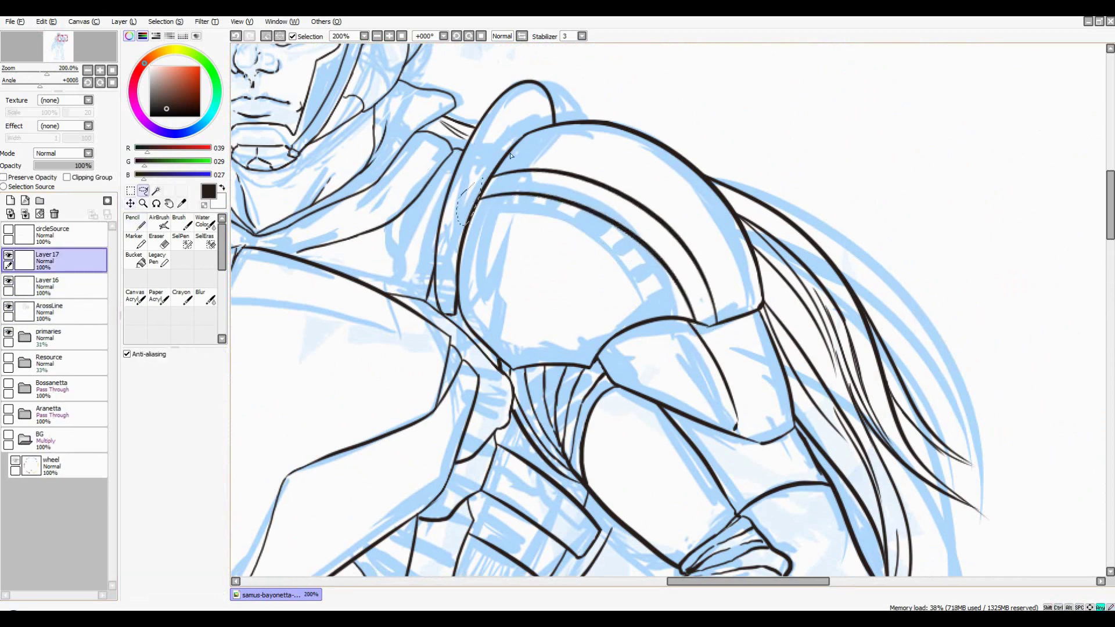
pyautogui.scroll(-2, 638, 230)
pyautogui.scroll(2, 638, 230)
# Ink six small square windows in two groups of three along the band on the right shoulder pad
pyautogui.press('n')
pyautogui.scroll(-2, 638, 230)
pyautogui.scroll(4, 711, 253)
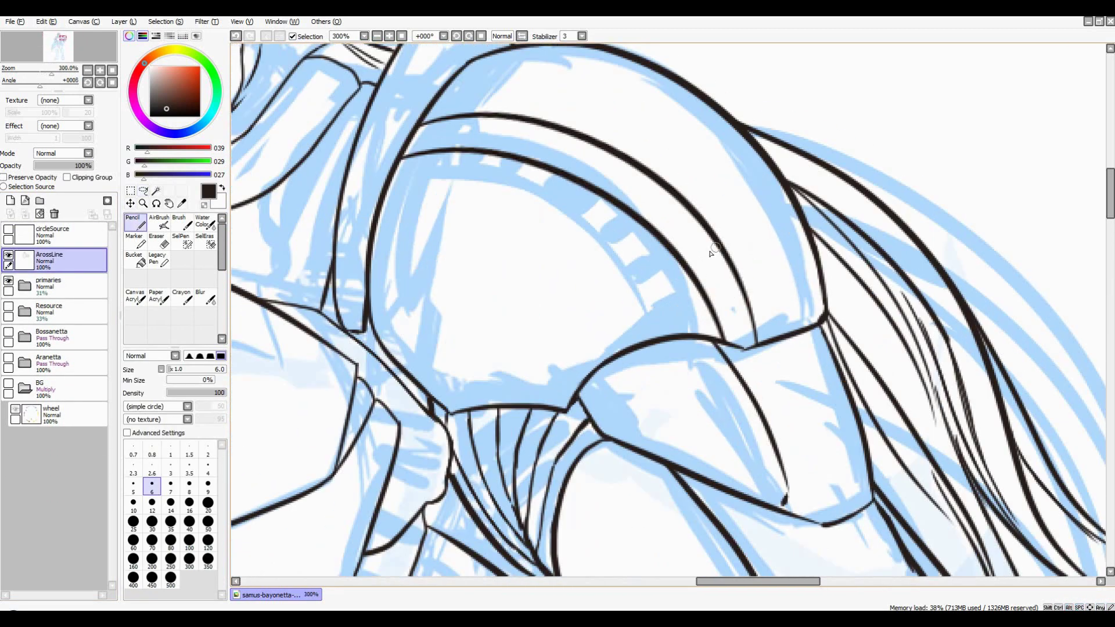
pyautogui.hotkey('ctrl', 'z')
pyautogui.moveTo(722, 306); pyautogui.dragTo(729, 281)
pyautogui.scroll(1, 730, 282)
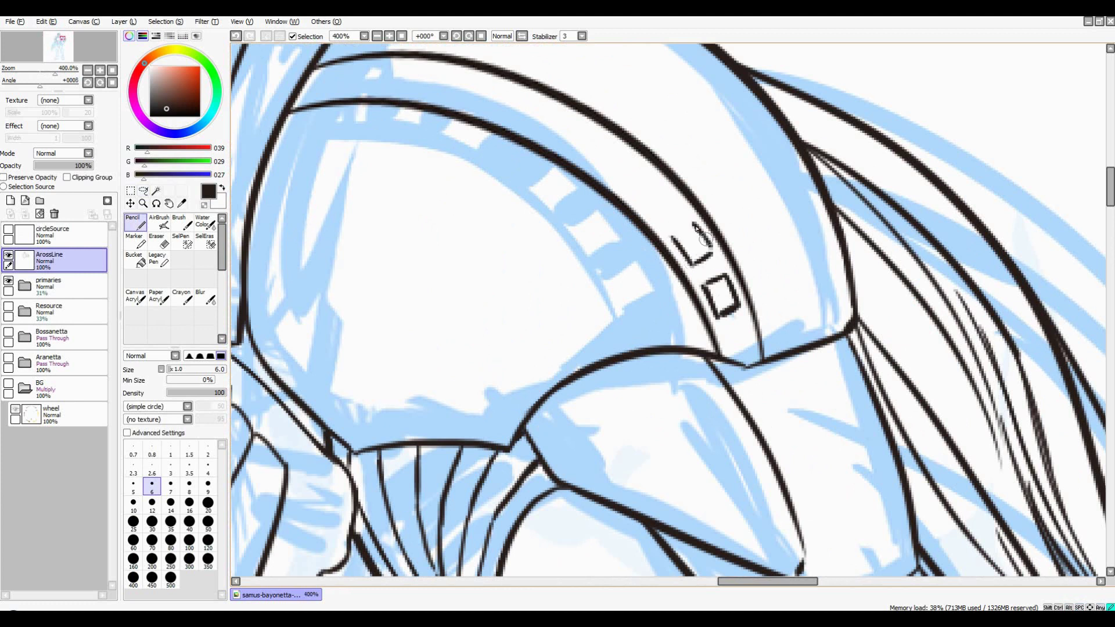
pyautogui.scroll(-1, 637, 185)
pyautogui.scroll(1, 610, 209)
pyautogui.moveTo(602, 221)
pyautogui.mouseDown()
pyautogui.moveTo(614, 205)
pyautogui.moveTo(573, 207)
pyautogui.mouseUp()
pyautogui.scroll(1, 560, 180)
pyautogui.moveTo(570, 175)
pyautogui.mouseDown()
pyautogui.moveTo(559, 197)
pyautogui.moveTo(571, 177)
pyautogui.mouseUp()
pyautogui.moveTo(571, 177); pyautogui.dragTo(598, 205)
pyautogui.scroll(-2, 599, 205)
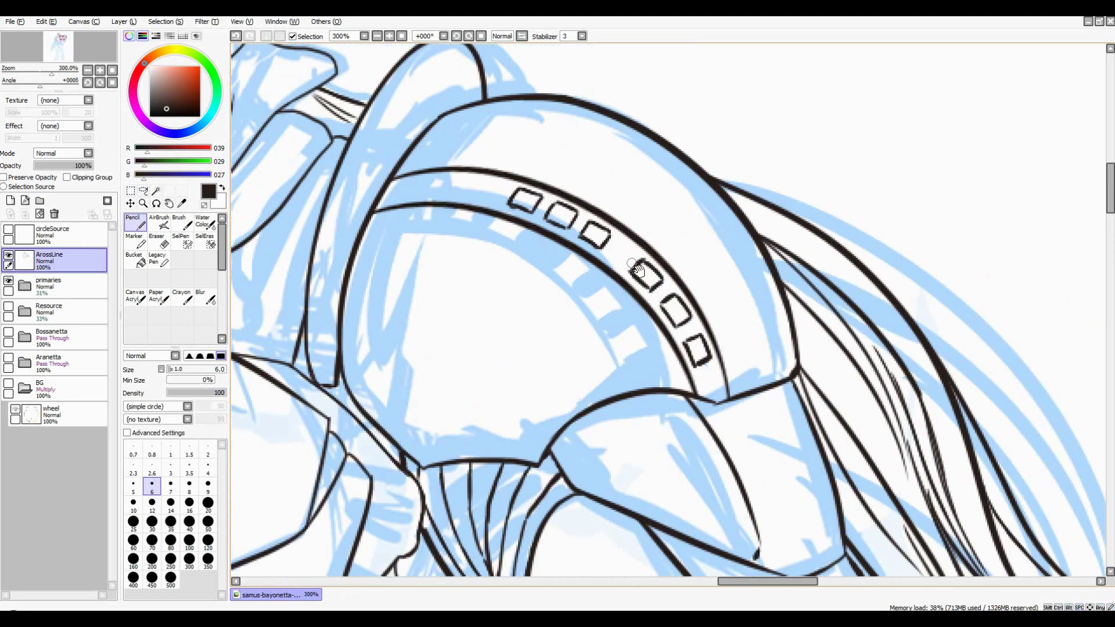
# Tidy the six band windows with the Lasso and ink three more at the upper end of the right pad's band
pyautogui.scroll(1, 616, 262)
pyautogui.press('a')
pyautogui.moveTo(637, 299)
pyautogui.mouseDown()
pyautogui.moveTo(662, 337)
pyautogui.moveTo(774, 399)
pyautogui.mouseUp()
pyautogui.moveTo(651, 256)
pyautogui.mouseDown()
pyautogui.moveTo(535, 261)
pyautogui.moveTo(613, 250)
pyautogui.moveTo(585, 267)
pyautogui.mouseUp()
pyautogui.scroll(2, 613, 249)
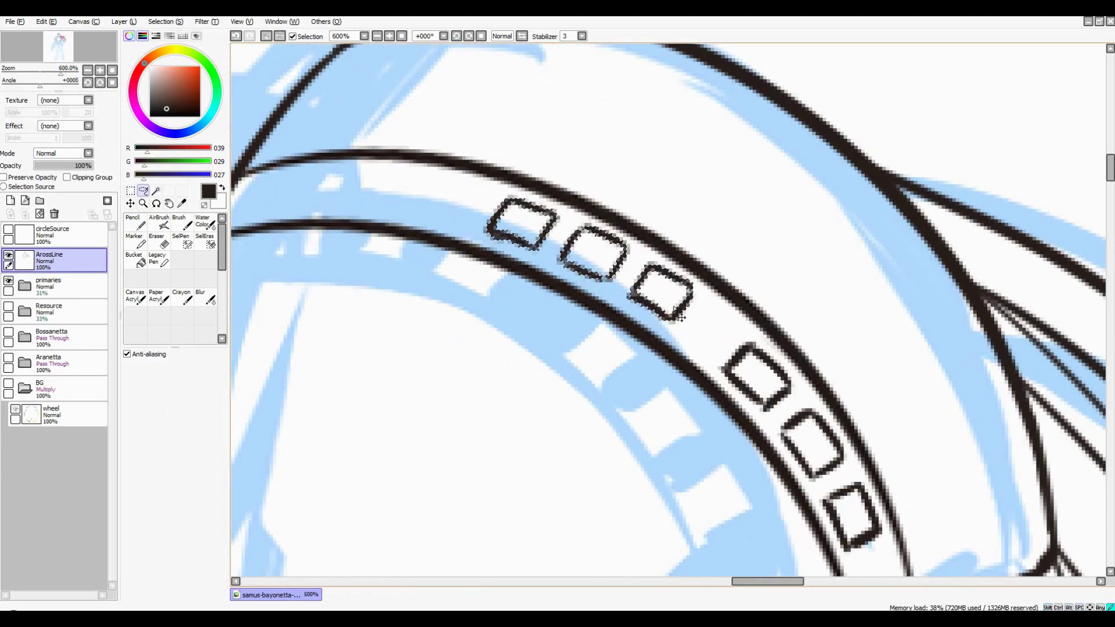
pyautogui.hotkey('ctrl', 'd')
pyautogui.press('n')
pyautogui.scroll(-4, 585, 267)
pyautogui.scroll(3, 650, 223)
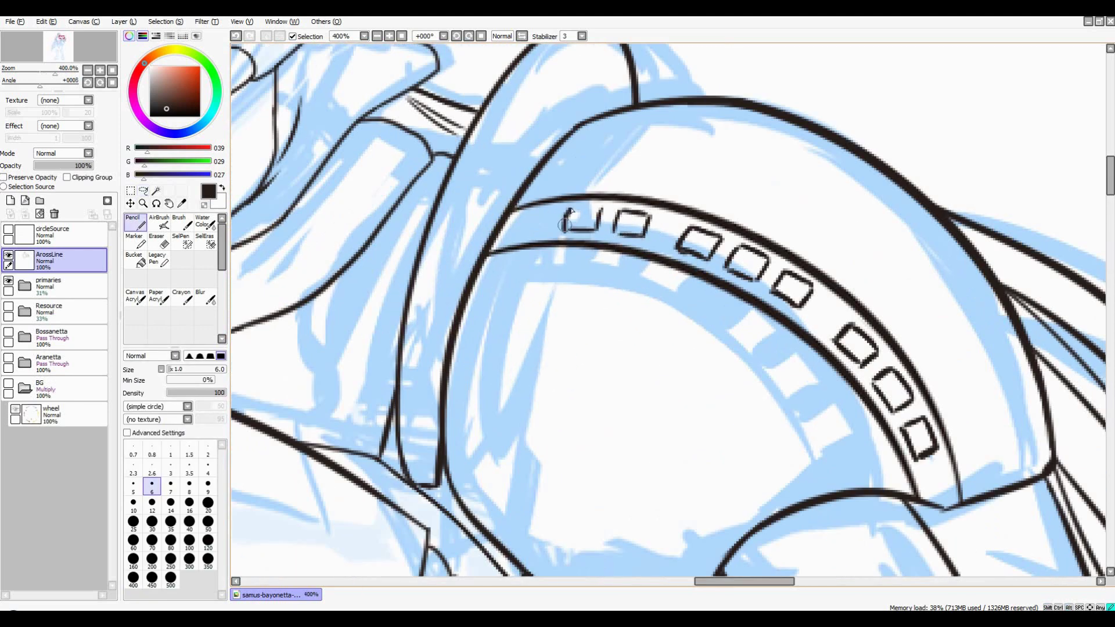
# Fill the right shoulder pad's band solid dark around the nine small windows, keeping the windows open
pyautogui.moveTo(518, 226); pyautogui.dragTo(923, 447)
pyautogui.scroll(-4, 923, 448)
pyautogui.scroll(3, 687, 345)
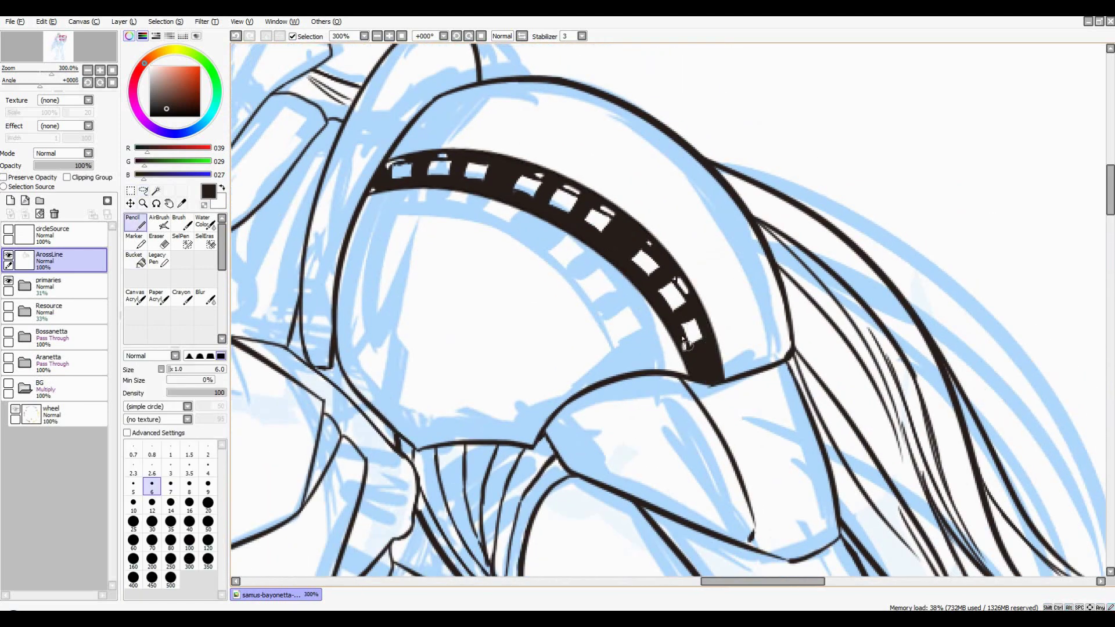
pyautogui.scroll(-5, 474, 175)
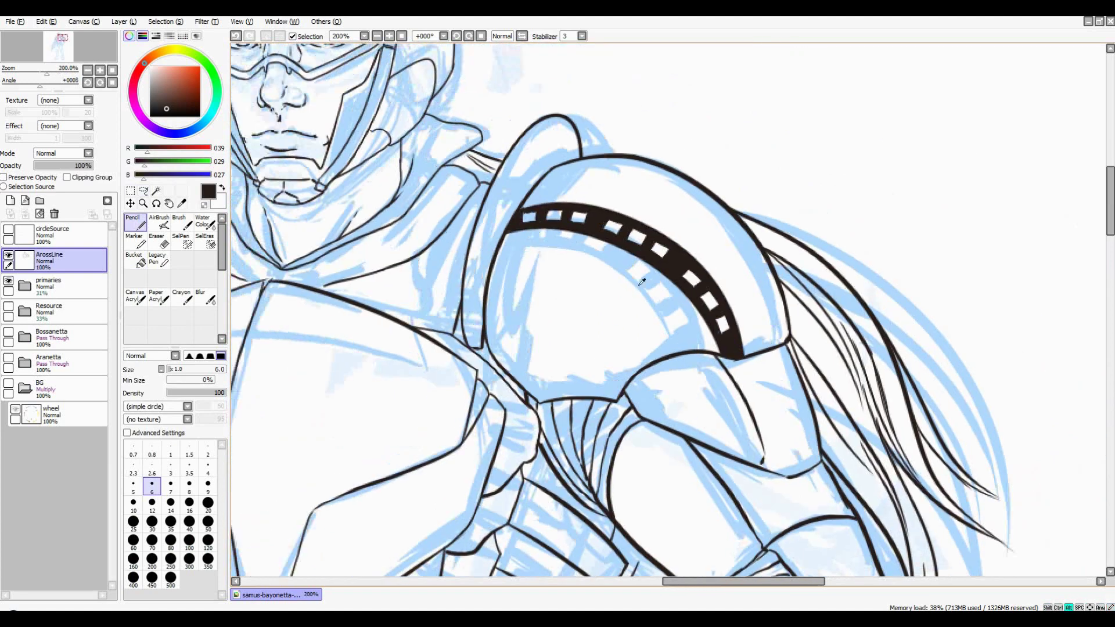
pyautogui.scroll(5, 817, 235)
pyautogui.press('l')
pyautogui.scroll(-5, 817, 235)
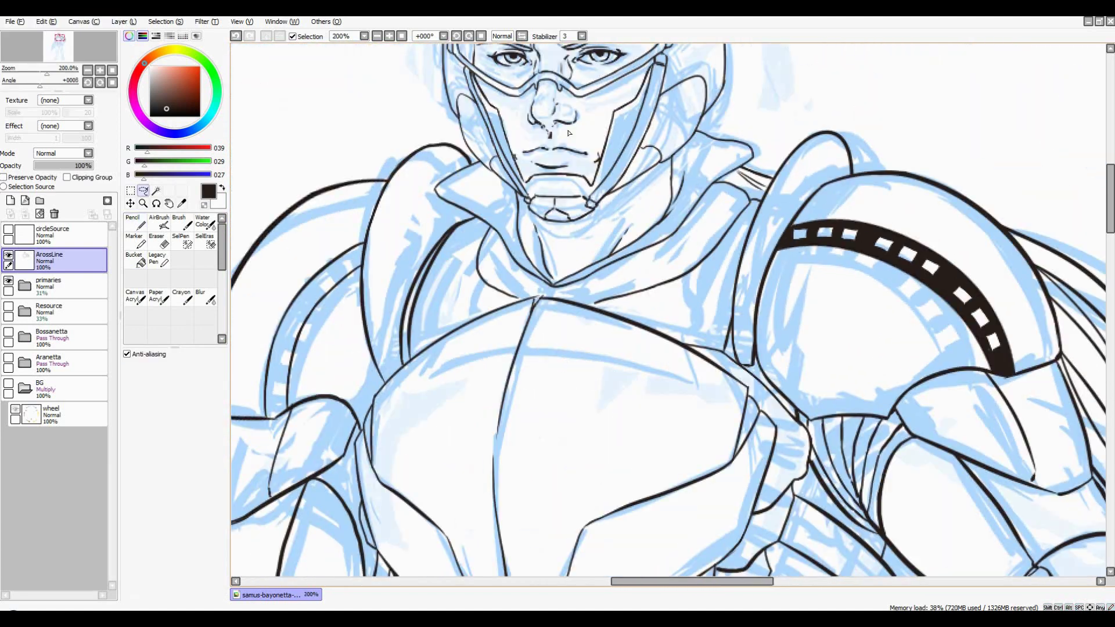
# Ink eight small square windows along the left shoulder pad's band and fill the band solid dark around them
pyautogui.scroll(5, 818, 235)
pyautogui.press('n')
pyautogui.scroll(-1, 453, 286)
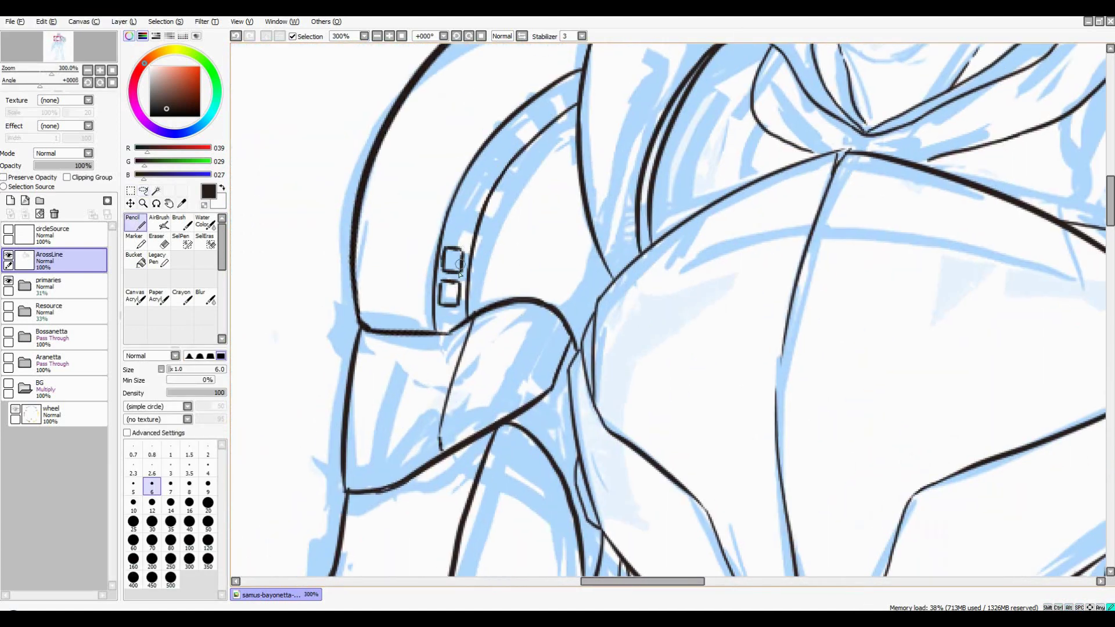
pyautogui.scroll(1, 464, 239)
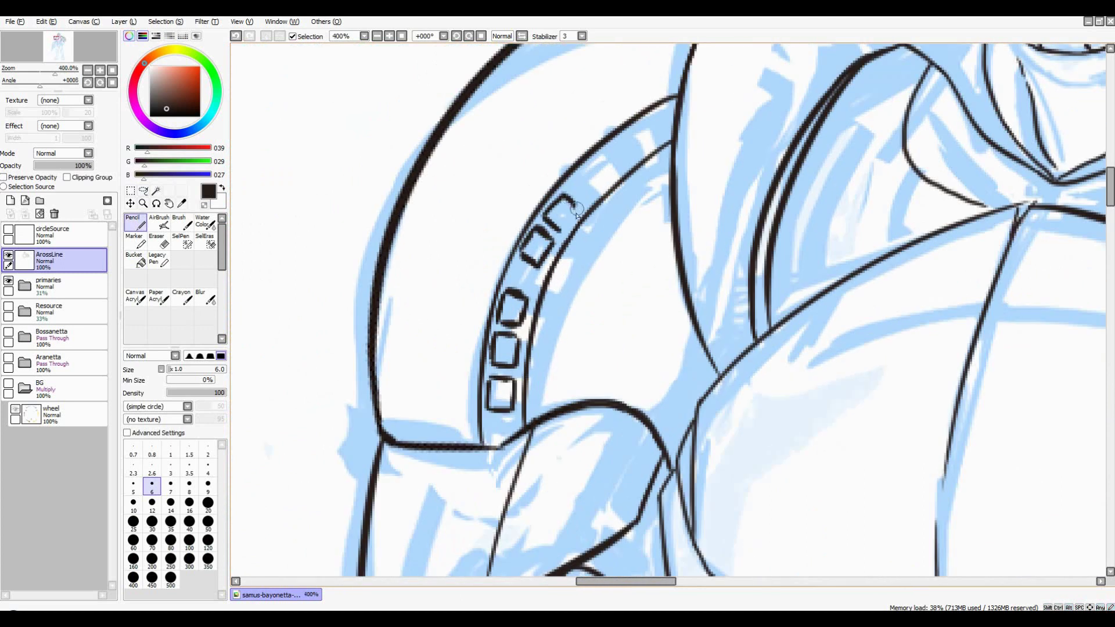
pyautogui.moveTo(615, 145); pyautogui.dragTo(641, 149)
pyautogui.moveTo(656, 129); pyautogui.dragTo(650, 143)
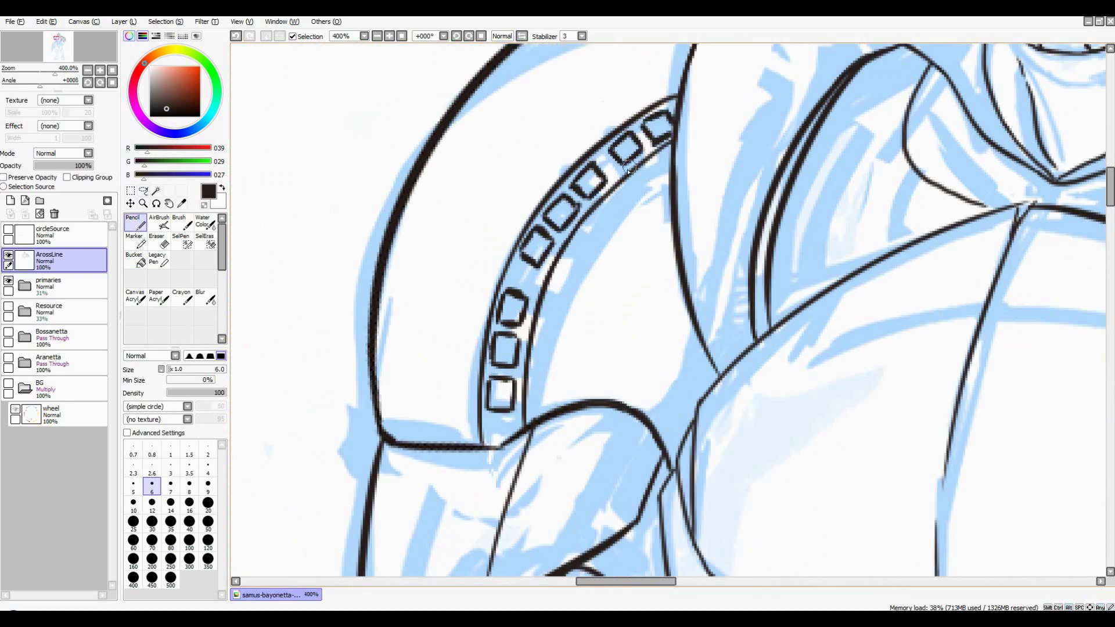
pyautogui.moveTo(494, 430)
pyautogui.mouseDown()
pyautogui.moveTo(616, 159)
pyautogui.moveTo(665, 105)
pyautogui.mouseUp()
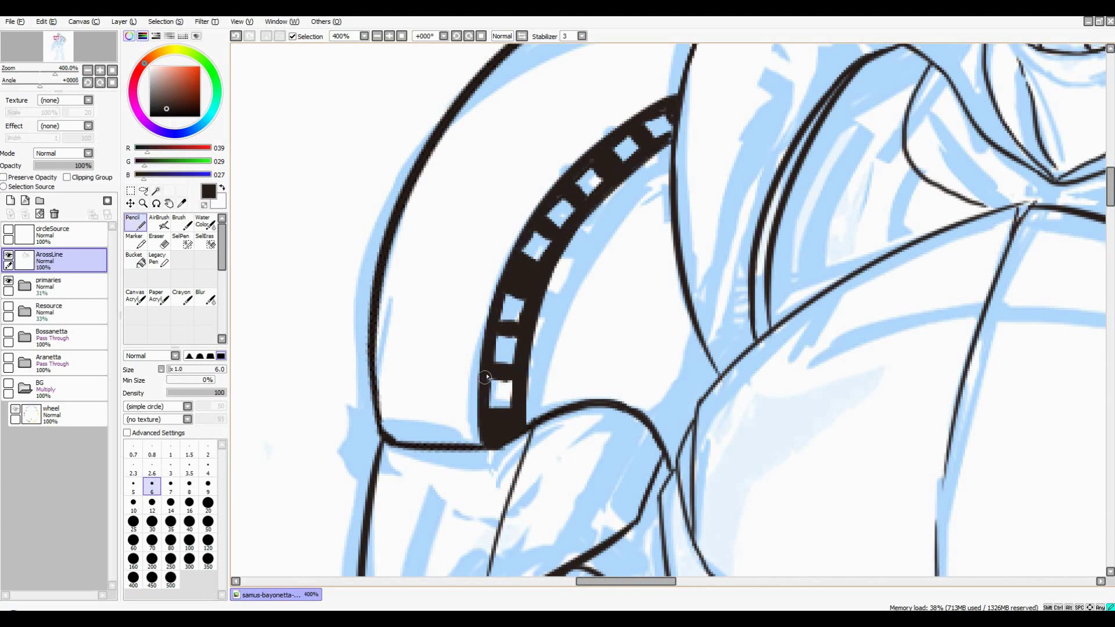
pyautogui.scroll(-5, 650, 371)
# Ink the right forearm gauntlet's upper cuff and both side edges down to the wrist
pyautogui.scroll(4, 563, 306)
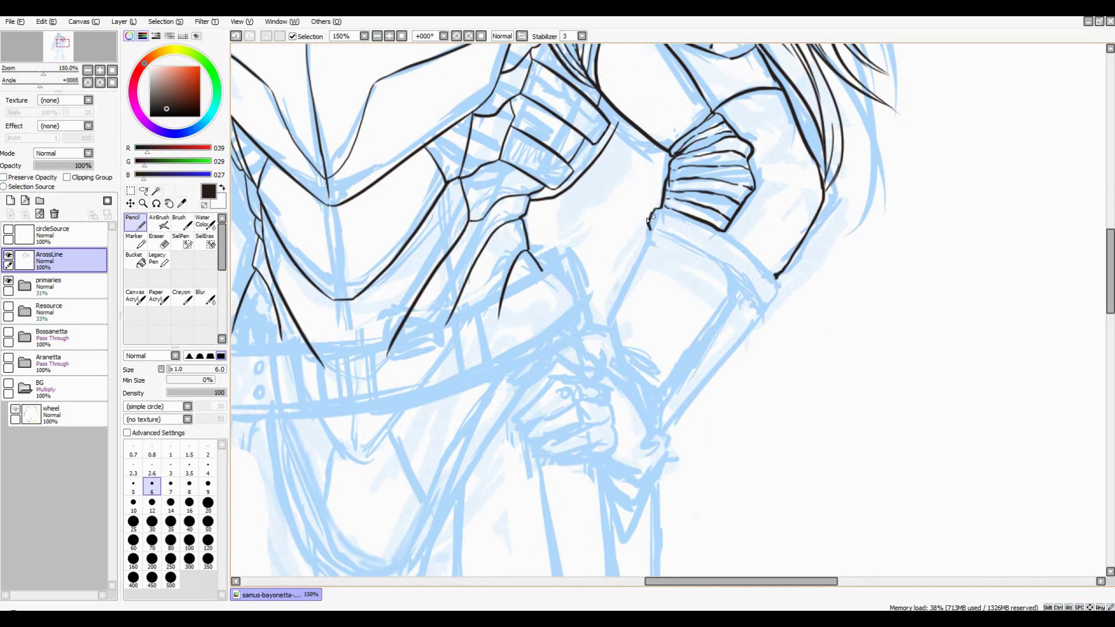
pyautogui.scroll(1, 719, 233)
pyautogui.moveTo(825, 256); pyautogui.dragTo(715, 409)
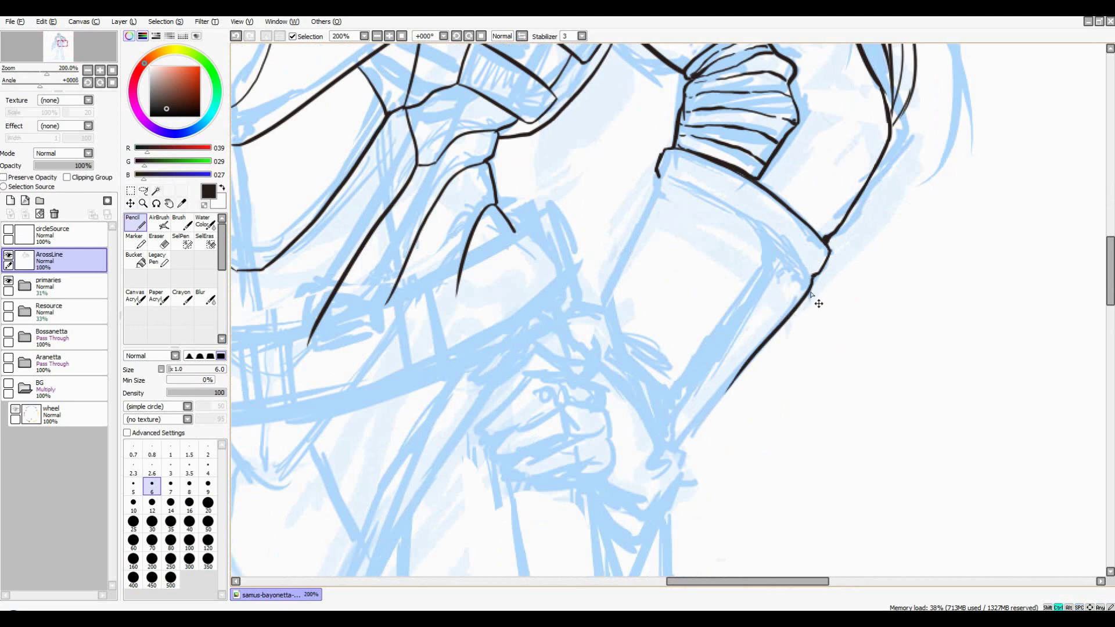
pyautogui.scroll(-1, 714, 412)
pyautogui.moveTo(663, 255); pyautogui.dragTo(657, 247)
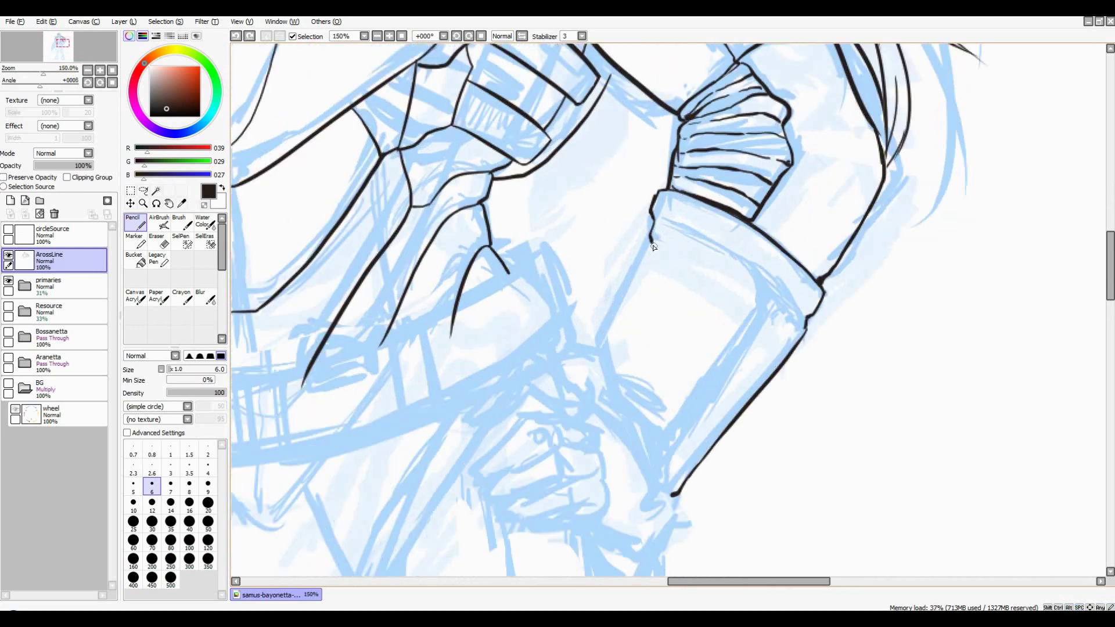
pyautogui.scroll(-4, 652, 305)
# Ink the right hand's uppermost finger, the back of the hand into the wrist, and the rounded lower hand outline
pyautogui.scroll(5, 652, 304)
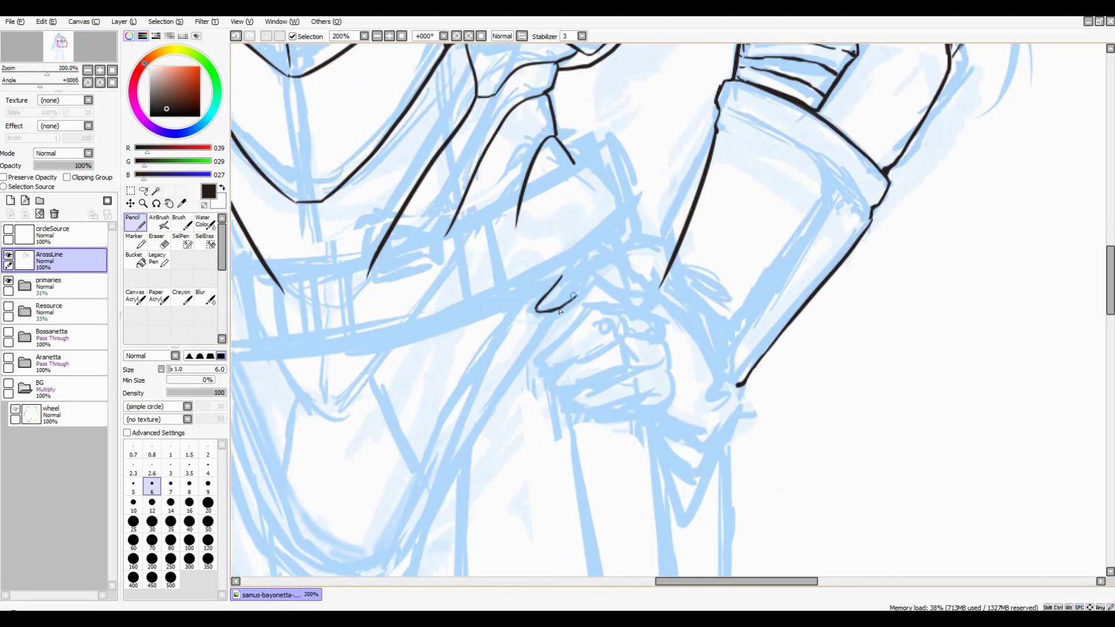
pyautogui.scroll(-3, 617, 297)
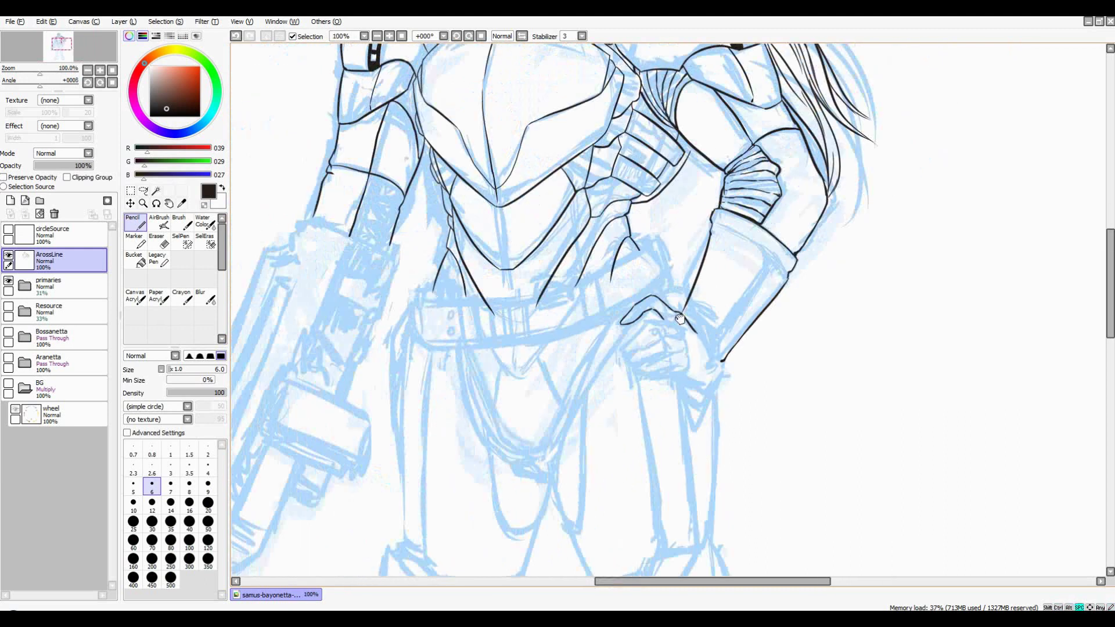
pyautogui.scroll(3, 633, 337)
pyautogui.moveTo(649, 322); pyautogui.dragTo(625, 376)
pyautogui.moveTo(559, 347); pyautogui.dragTo(616, 376)
pyautogui.scroll(-1, 615, 376)
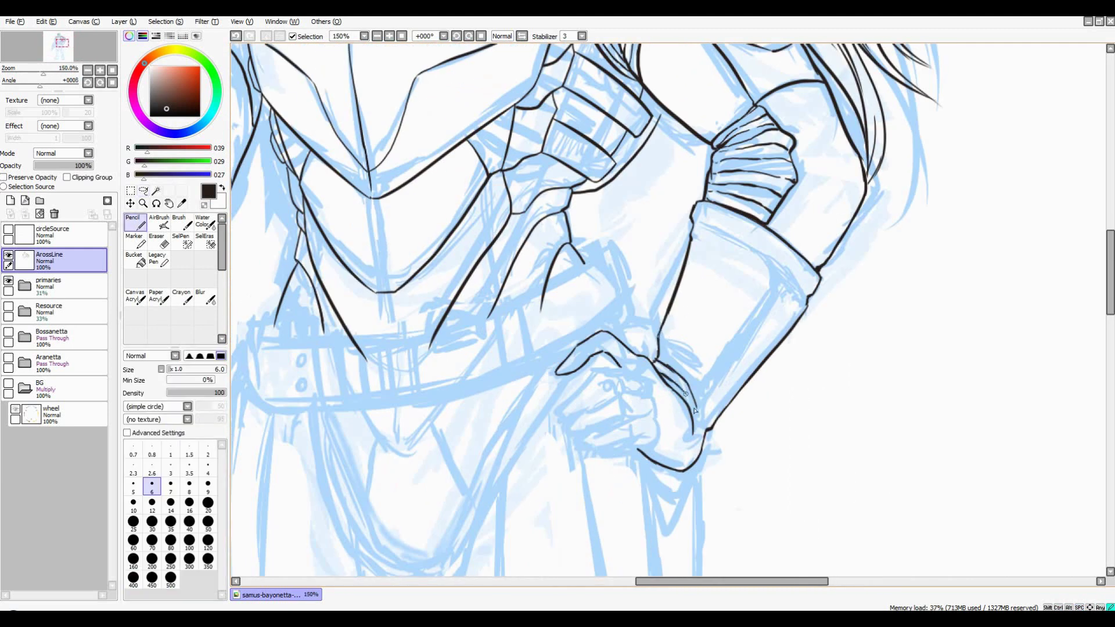
# Ink the gauntlet's wrist opening and the inner panel lines running down the right forearm
pyautogui.scroll(1, 695, 411)
pyautogui.moveTo(697, 273); pyautogui.dragTo(703, 305)
pyautogui.scroll(-1, 703, 305)
pyautogui.scroll(1, 719, 267)
pyautogui.moveTo(720, 269); pyautogui.dragTo(625, 428)
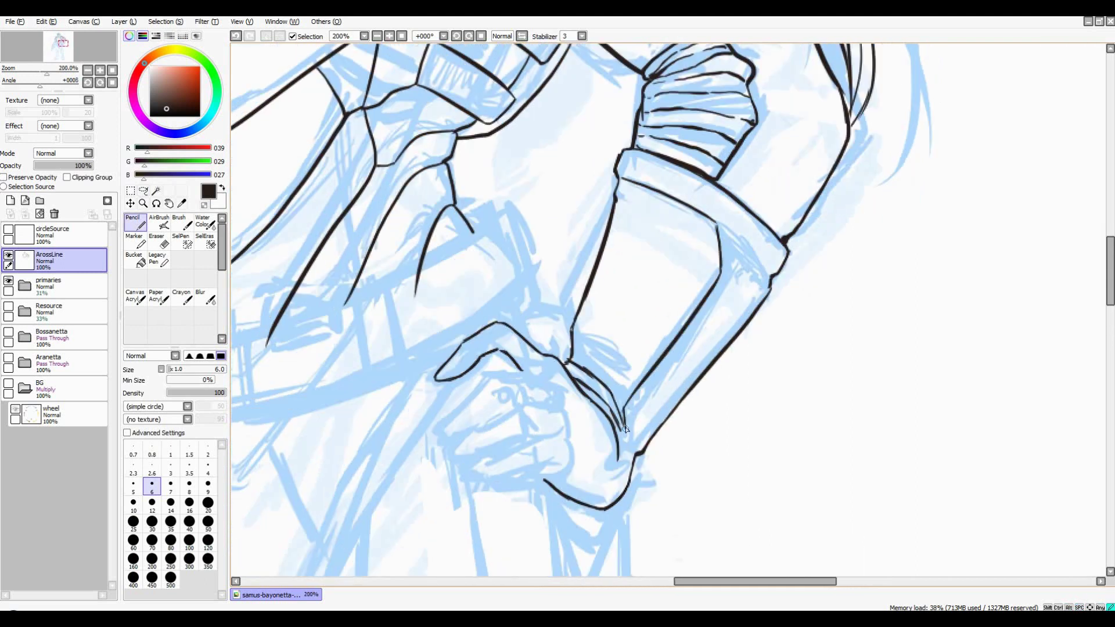
pyautogui.scroll(1, 731, 282)
pyautogui.scroll(-3, 731, 281)
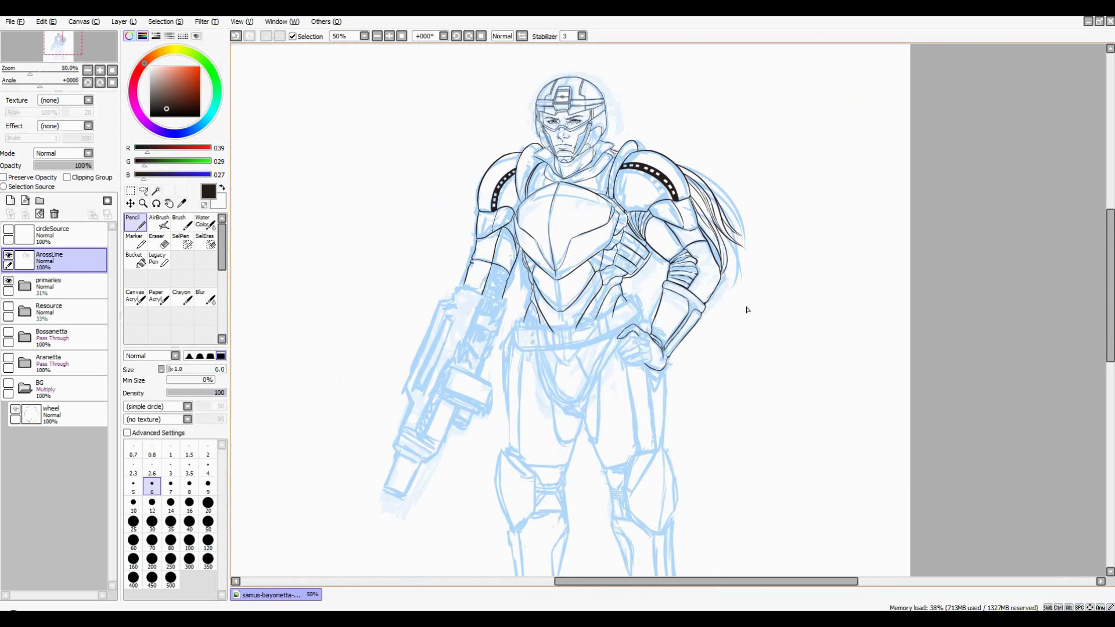
# Ink the remaining curled fingers of the right hand resting on the hip
pyautogui.scroll(2, 622, 280)
pyautogui.scroll(1, 619, 304)
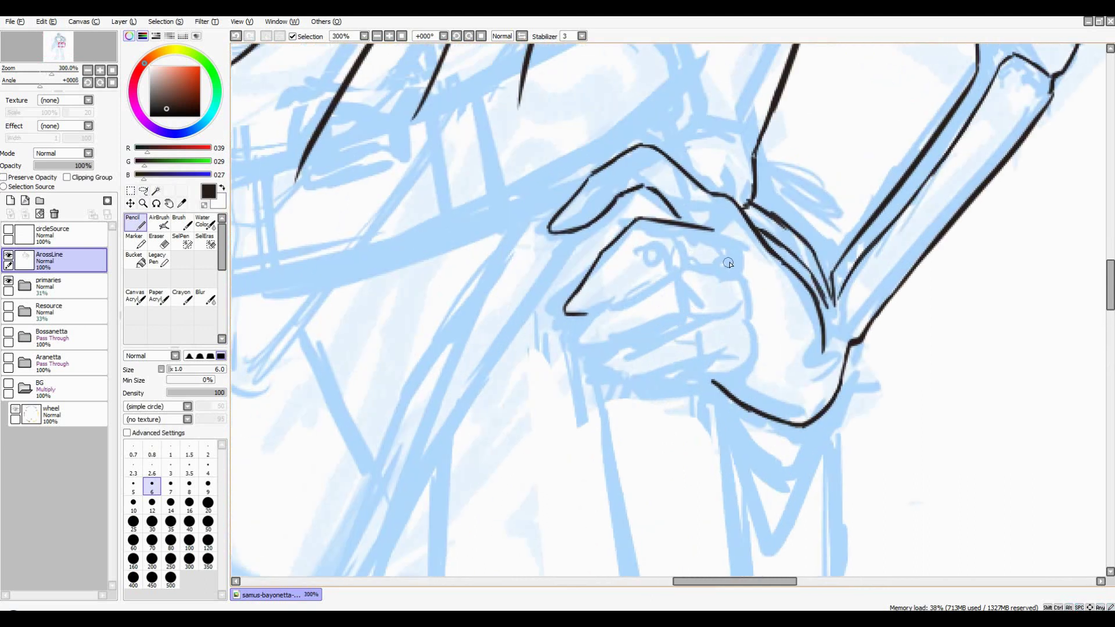
pyautogui.moveTo(728, 270)
pyautogui.mouseDown()
pyautogui.moveTo(654, 272)
pyautogui.moveTo(592, 313)
pyautogui.mouseUp()
pyautogui.moveTo(735, 306)
pyautogui.mouseDown()
pyautogui.moveTo(672, 321)
pyautogui.moveTo(606, 376)
pyautogui.mouseUp()
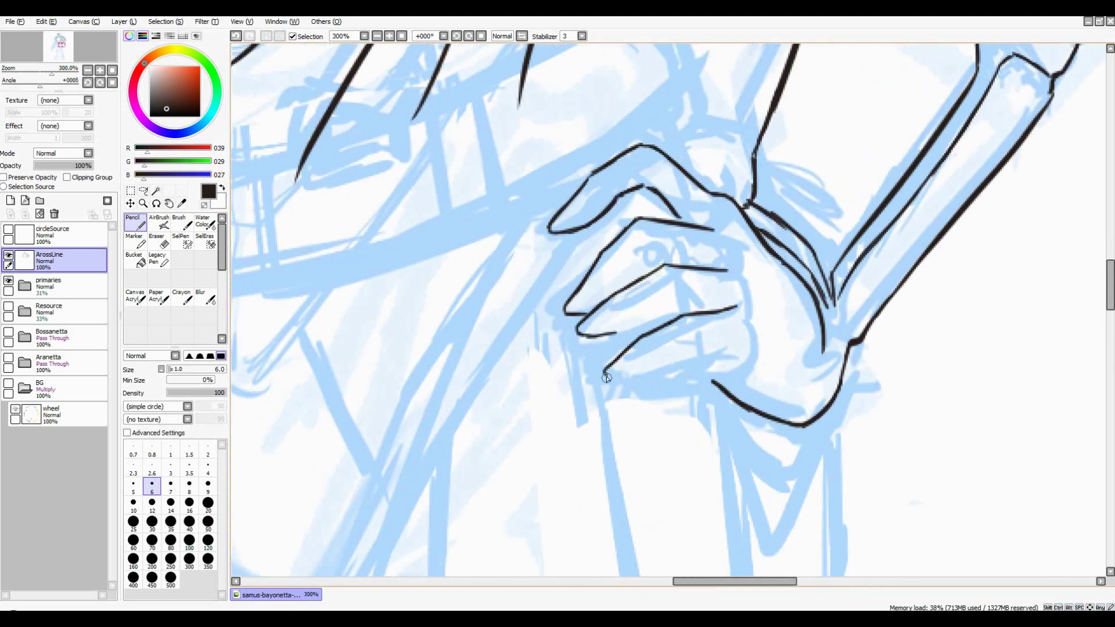
pyautogui.moveTo(700, 362); pyautogui.dragTo(691, 390)
pyautogui.moveTo(592, 370); pyautogui.dragTo(668, 338)
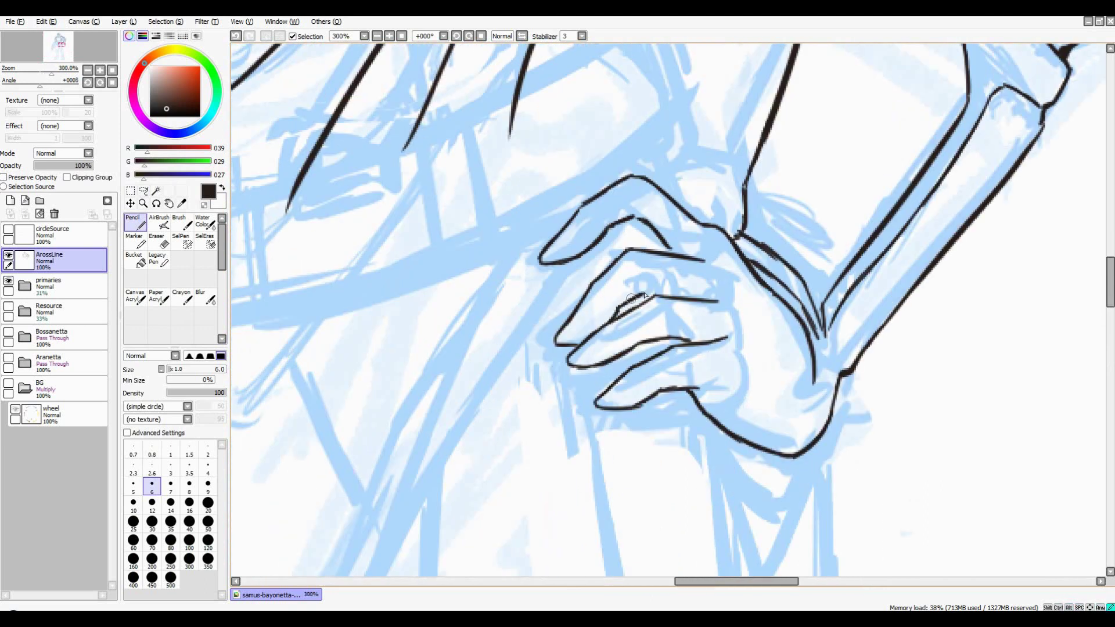
pyautogui.scroll(-4, 644, 296)
# Ink the rounded knuckles and finger joint lines of the right hand
pyautogui.scroll(3, 631, 297)
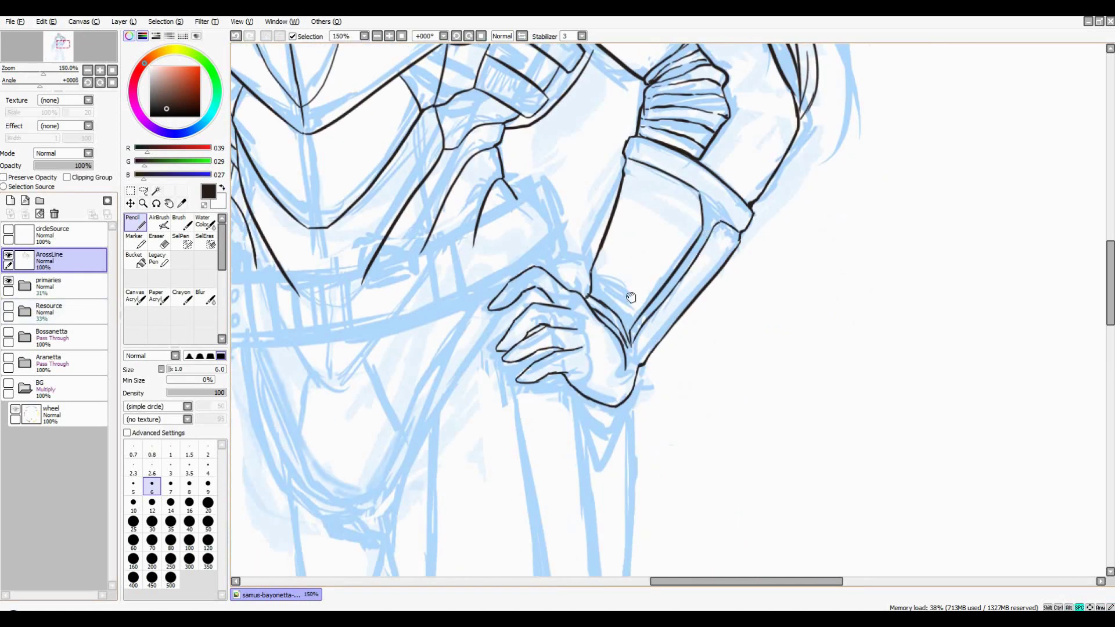
pyautogui.scroll(2, 632, 297)
pyautogui.scroll(-2, 540, 185)
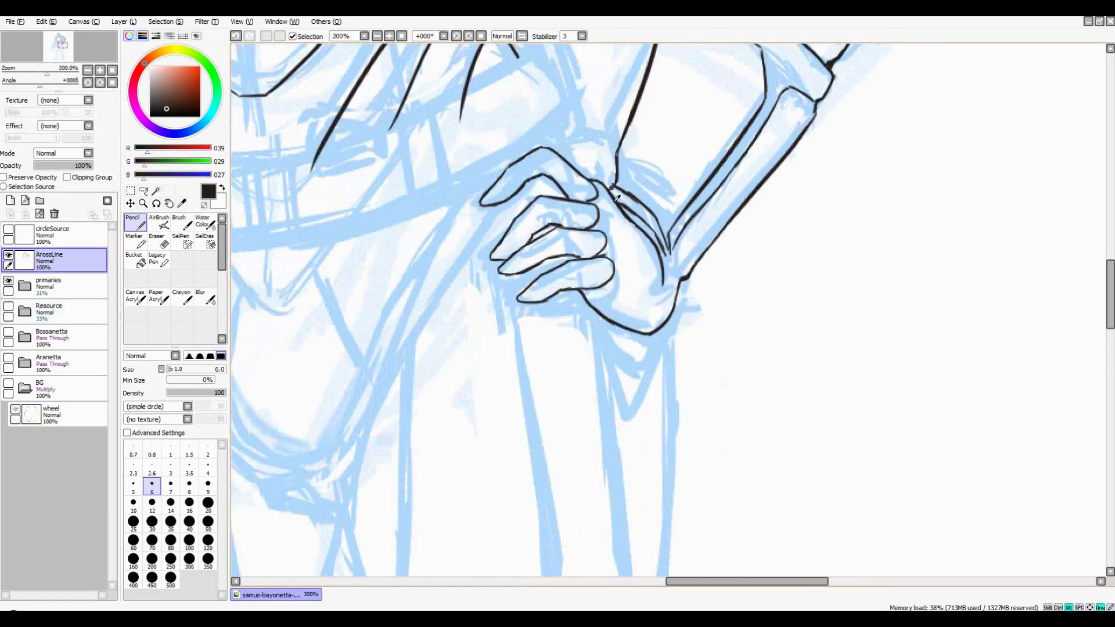
pyautogui.scroll(2, 523, 181)
pyautogui.scroll(-3, 572, 293)
pyautogui.scroll(2, 581, 290)
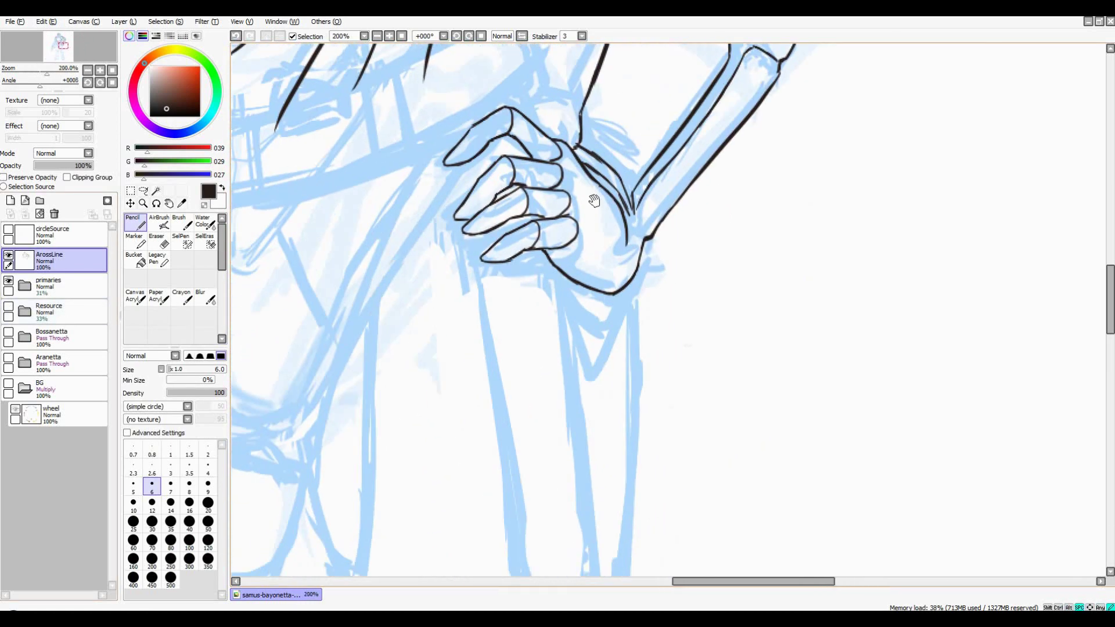
# Add a new layer above the body line art and ink the V-shaped lower tip of the abdomen plate
pyautogui.scroll(-3, 600, 286)
pyautogui.scroll(1, 600, 285)
pyautogui.hotkey('ctrl', 'shift', 'n')
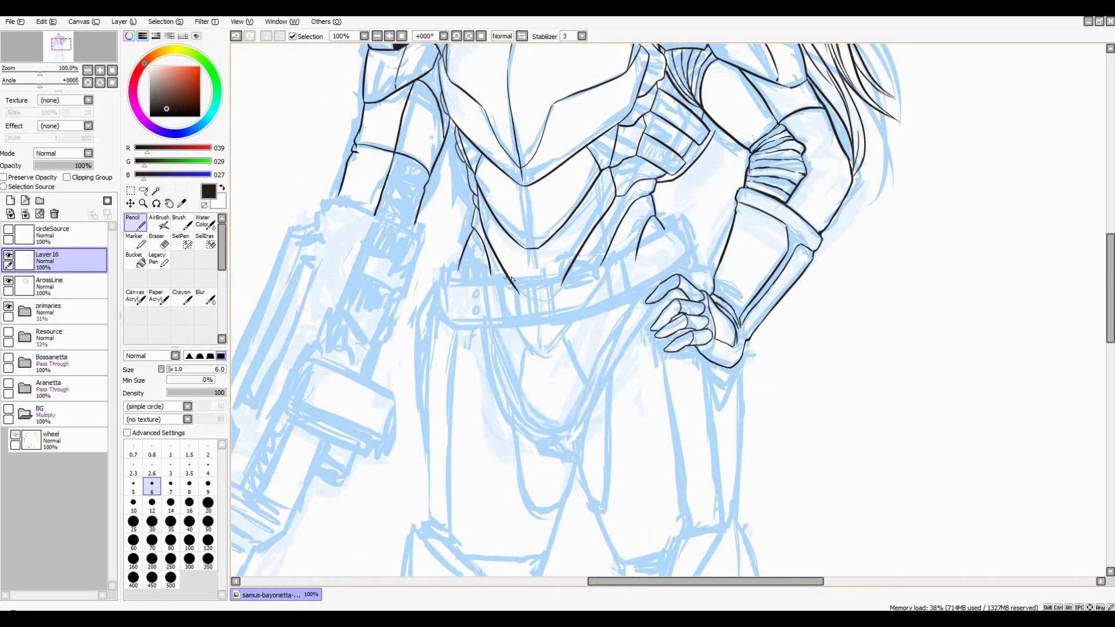
pyautogui.scroll(2, 552, 296)
pyautogui.moveTo(463, 290)
pyautogui.mouseDown()
pyautogui.moveTo(510, 331)
pyautogui.moveTo(546, 266)
pyautogui.mouseUp()
pyautogui.scroll(-3, 494, 290)
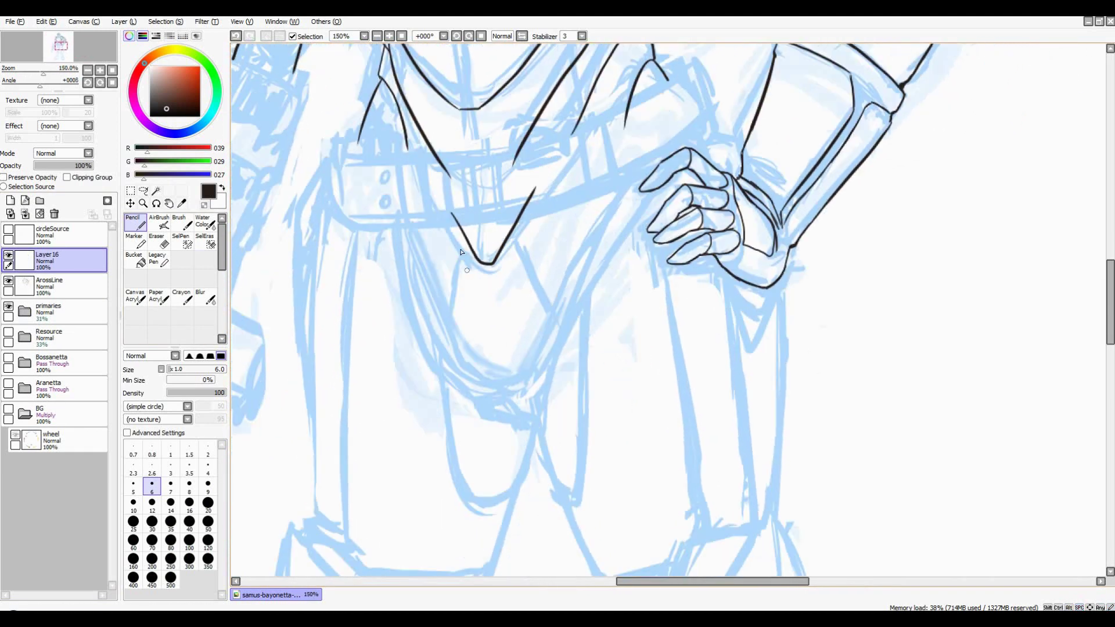
# Ink the pelvic plate's outline below the V-shaped tip and check the line art without the blue sketch
pyautogui.moveTo(529, 378); pyautogui.dragTo(588, 256)
pyautogui.hotkey('ctrl', 'z')
pyautogui.moveTo(638, 178); pyautogui.dragTo(518, 385)
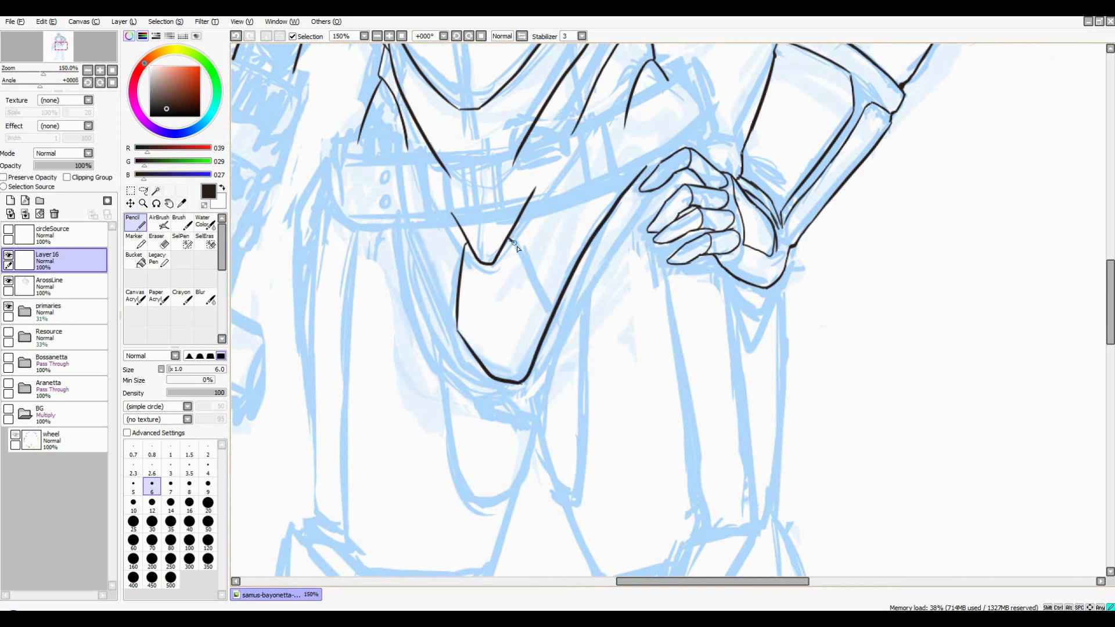
pyautogui.moveTo(513, 247); pyautogui.dragTo(546, 319)
pyautogui.scroll(-1, 496, 341)
pyautogui.scroll(-2, 495, 342)
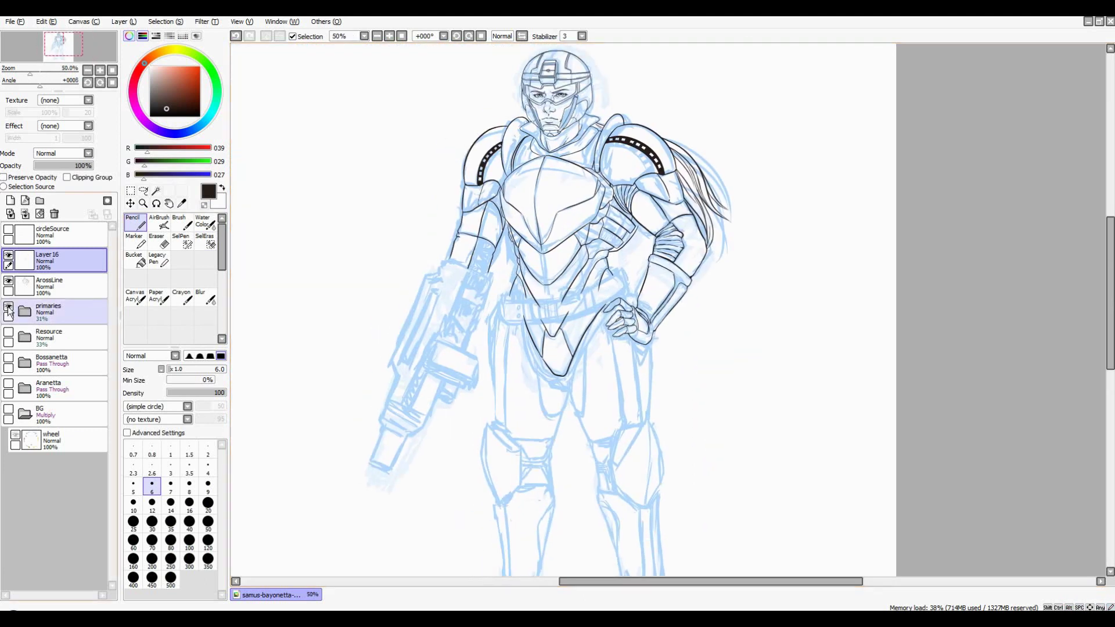
pyautogui.click(8, 307)
pyautogui.click(8, 307)
pyautogui.scroll(2, 487, 316)
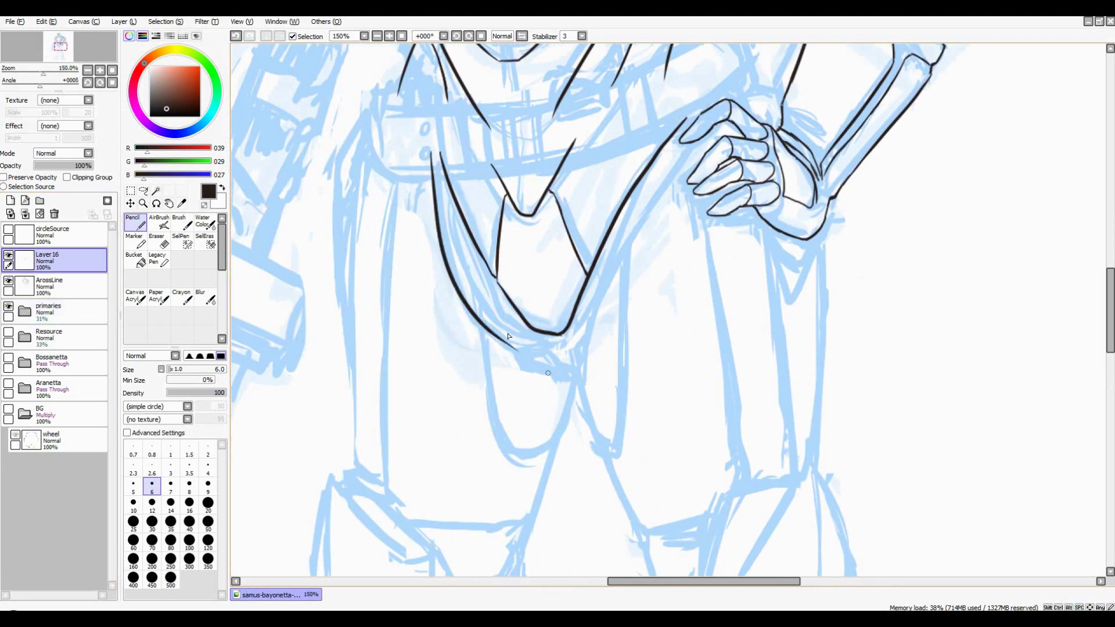
# Ink the outer edge of the draped hip sash and the two rounded flaps hanging beneath it
pyautogui.moveTo(473, 294)
pyautogui.mouseDown()
pyautogui.moveTo(501, 399)
pyautogui.moveTo(548, 347)
pyautogui.moveTo(475, 377)
pyautogui.mouseUp()
pyautogui.moveTo(494, 302); pyautogui.dragTo(529, 389)
pyautogui.moveTo(583, 95); pyautogui.dragTo(595, 161)
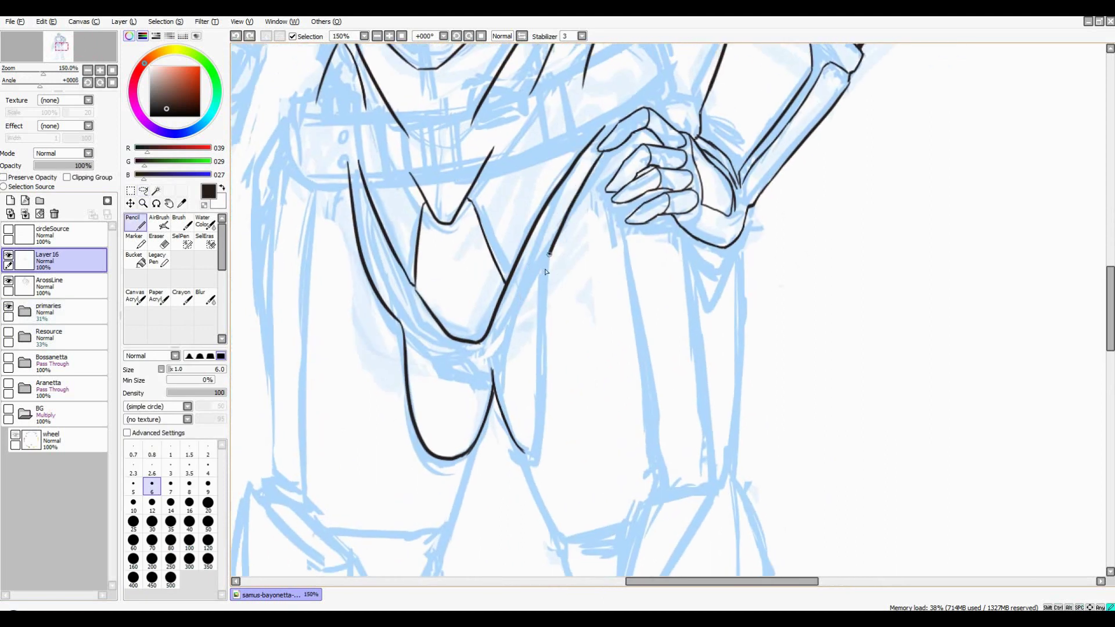
pyautogui.moveTo(523, 453); pyautogui.dragTo(534, 367)
pyautogui.moveTo(506, 265); pyautogui.dragTo(529, 309)
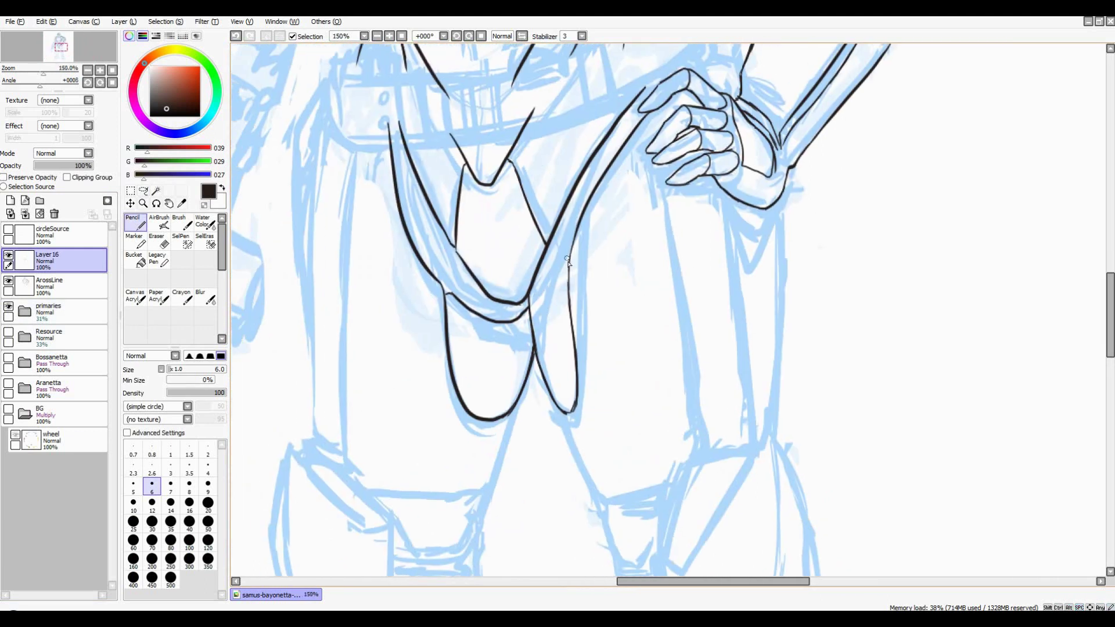
pyautogui.scroll(1, 532, 308)
pyautogui.hotkey('ctrl', 'd')
pyautogui.press('n')
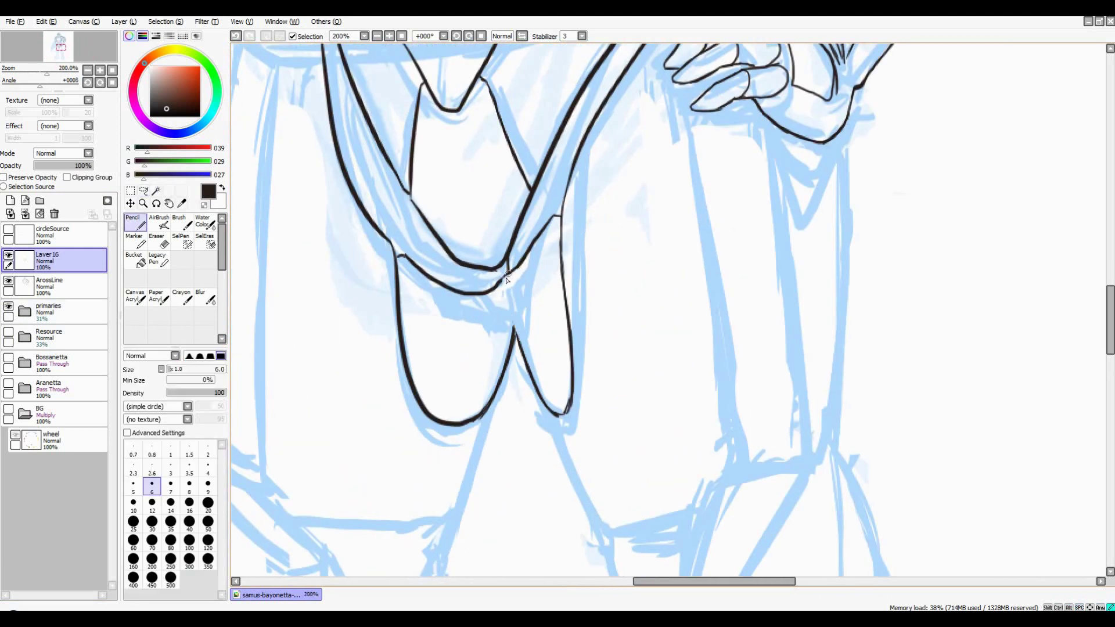
pyautogui.scroll(-5, 504, 289)
pyautogui.scroll(4, 687, 201)
pyautogui.scroll(-2, 687, 201)
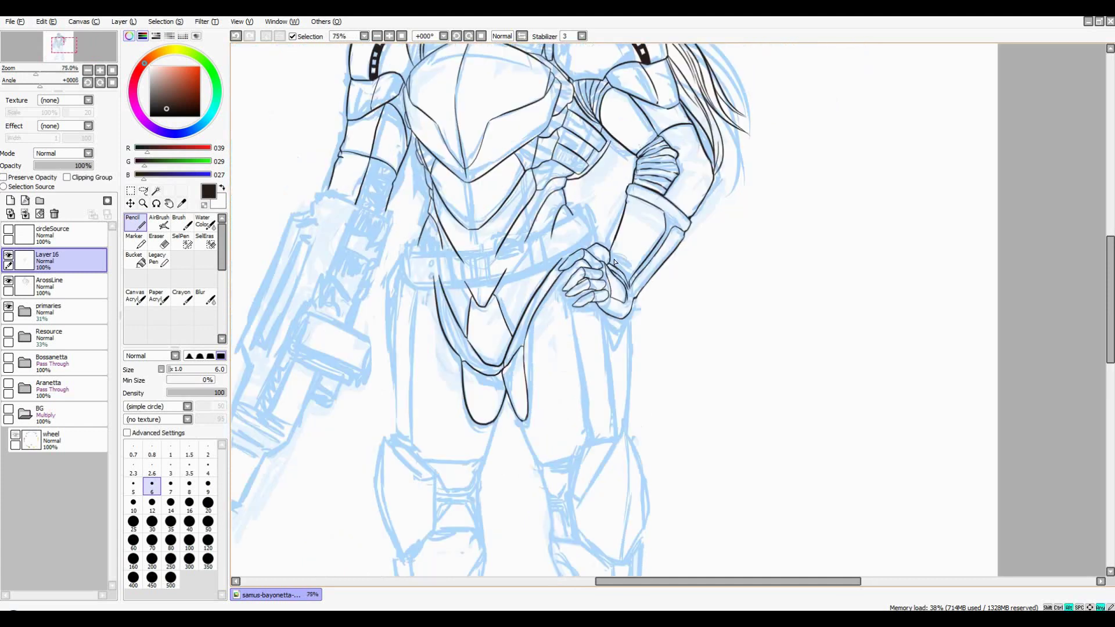
# Ink the pointed piece beneath the resting hand and the long panel lines down that side's thigh
pyautogui.scroll(1, 687, 201)
pyautogui.scroll(1, 687, 201)
pyautogui.moveTo(685, 199)
pyautogui.mouseDown()
pyautogui.moveTo(659, 273)
pyautogui.moveTo(671, 199)
pyautogui.mouseUp()
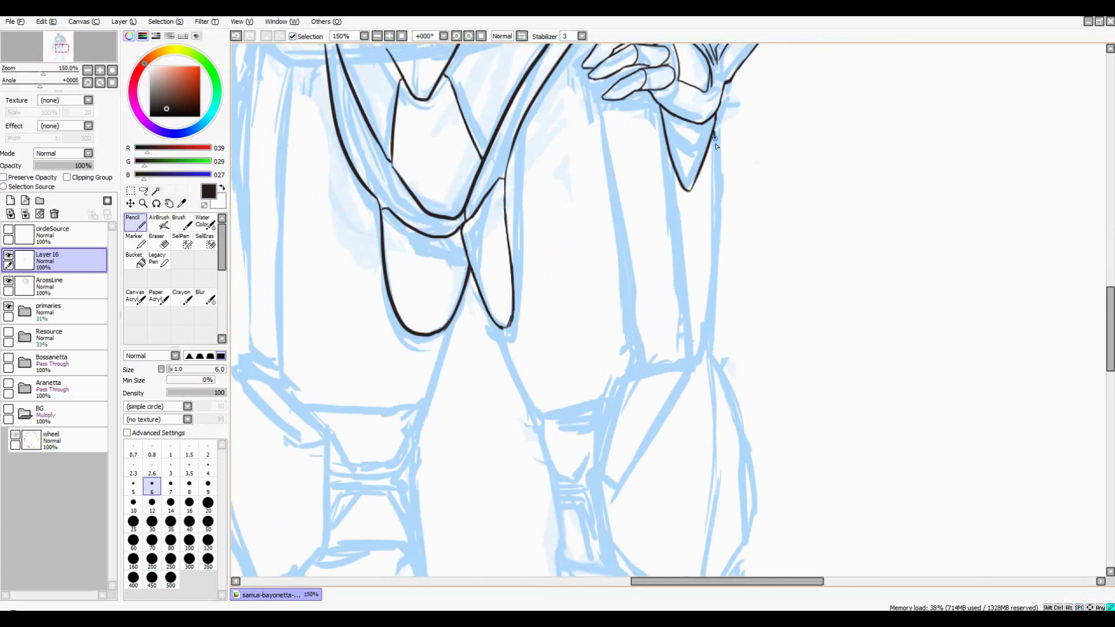
pyautogui.moveTo(720, 128); pyautogui.dragTo(701, 365)
pyautogui.moveTo(701, 364)
pyautogui.mouseDown()
pyautogui.moveTo(692, 331)
pyautogui.moveTo(682, 357)
pyautogui.mouseUp()
pyautogui.moveTo(581, 97)
pyautogui.mouseDown()
pyautogui.moveTo(610, 390)
pyautogui.moveTo(560, 575)
pyautogui.moveTo(535, 537)
pyautogui.moveTo(535, 575)
pyautogui.moveTo(504, 360)
pyautogui.mouseUp()
pyautogui.moveTo(521, 161); pyautogui.dragTo(552, 393)
pyautogui.scroll(-4, 556, 428)
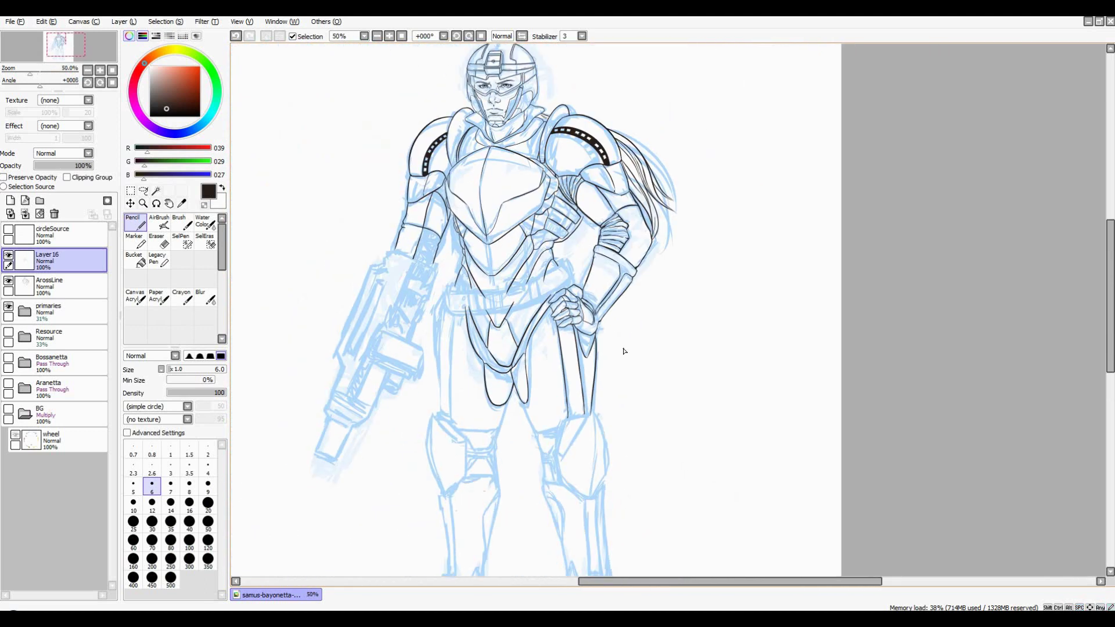
# Ink the flowing fold lines along both sides of the draped hip sash
pyautogui.scroll(4, 619, 354)
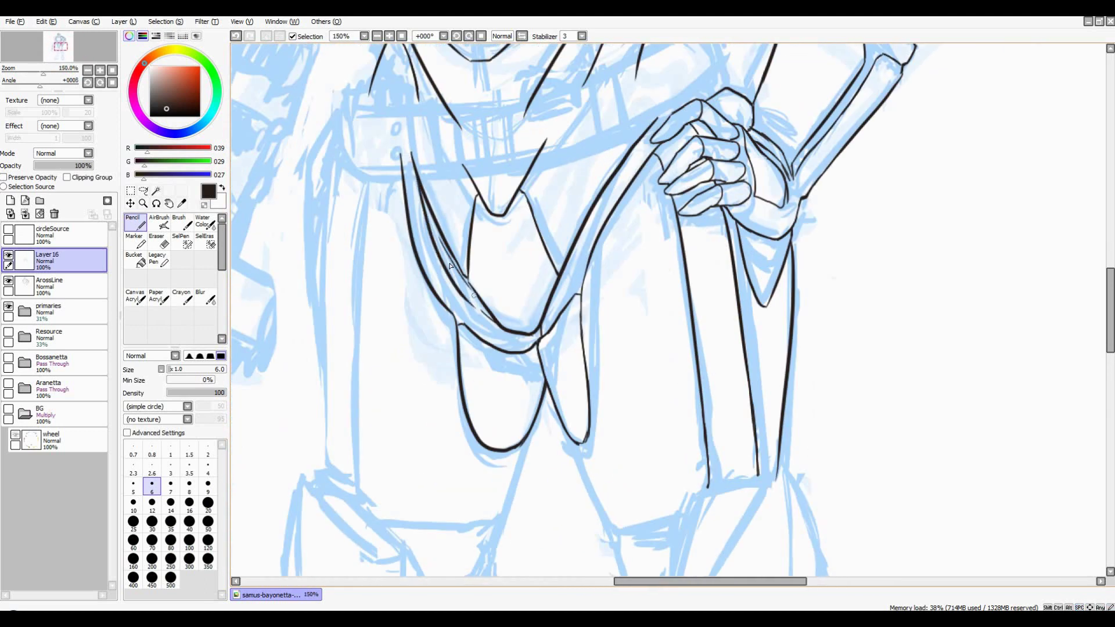
pyautogui.moveTo(414, 169); pyautogui.dragTo(487, 331)
pyautogui.scroll(2, 503, 341)
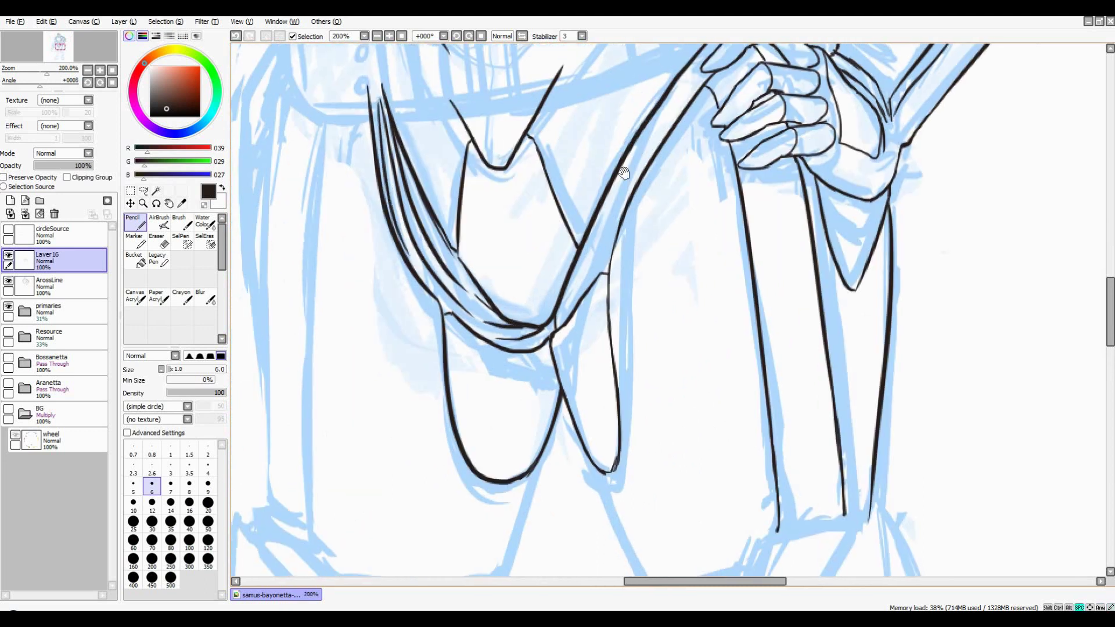
pyautogui.moveTo(668, 93); pyautogui.dragTo(572, 308)
pyautogui.scroll(-2, 592, 234)
pyautogui.scroll(-4, 592, 234)
pyautogui.scroll(3, 399, 123)
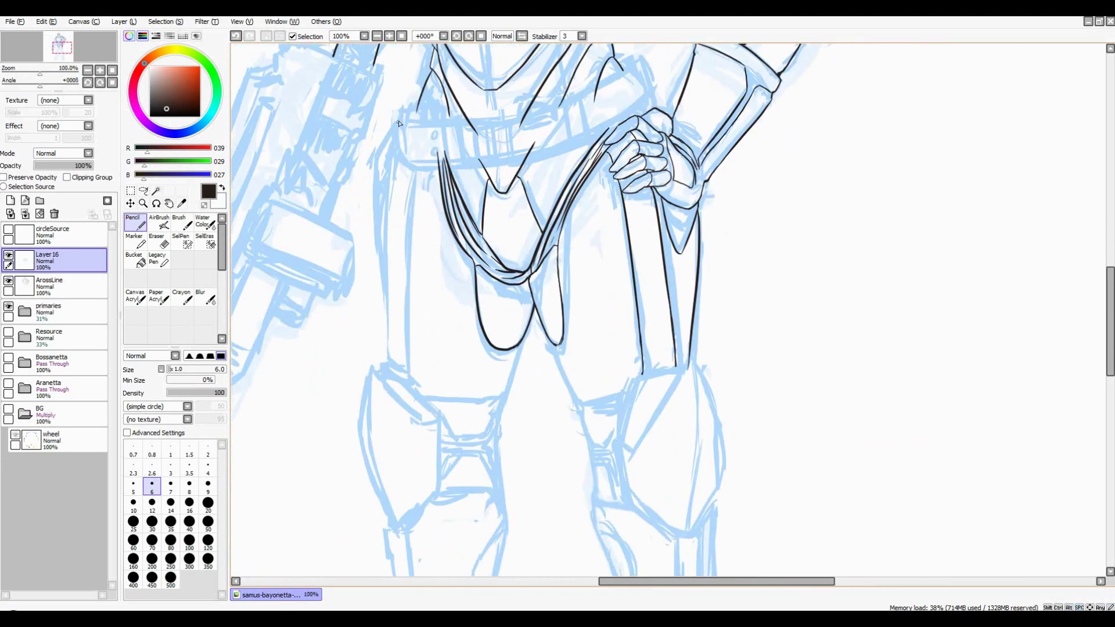
# Ink the outer hip contour and long panel lines of the thigh on the gun-arm side
pyautogui.scroll(1, 391, 138)
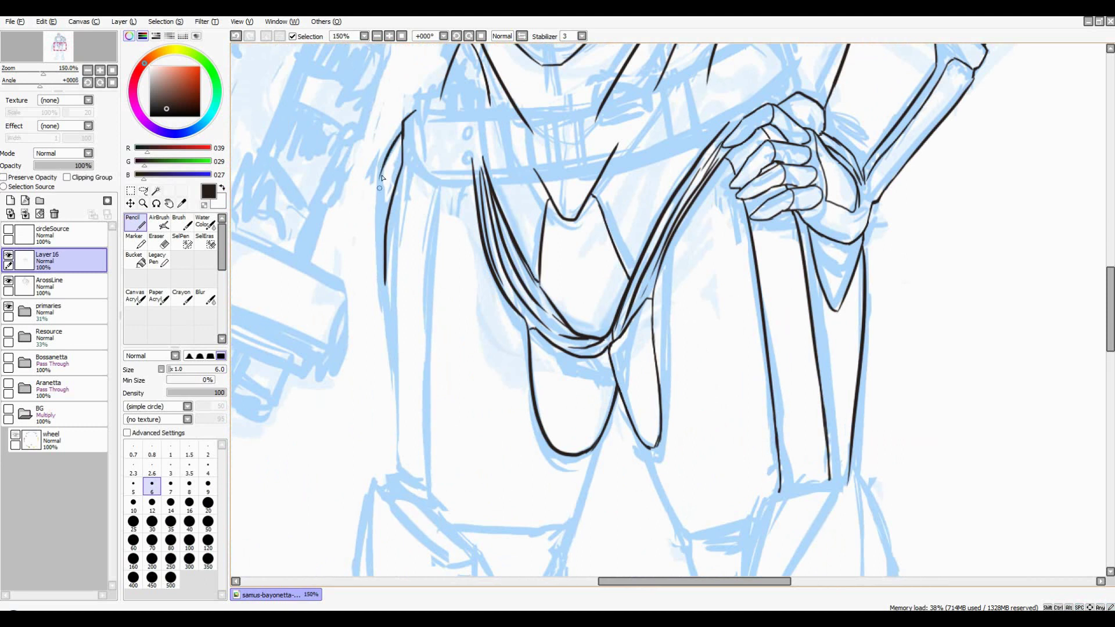
pyautogui.scroll(-1, 380, 184)
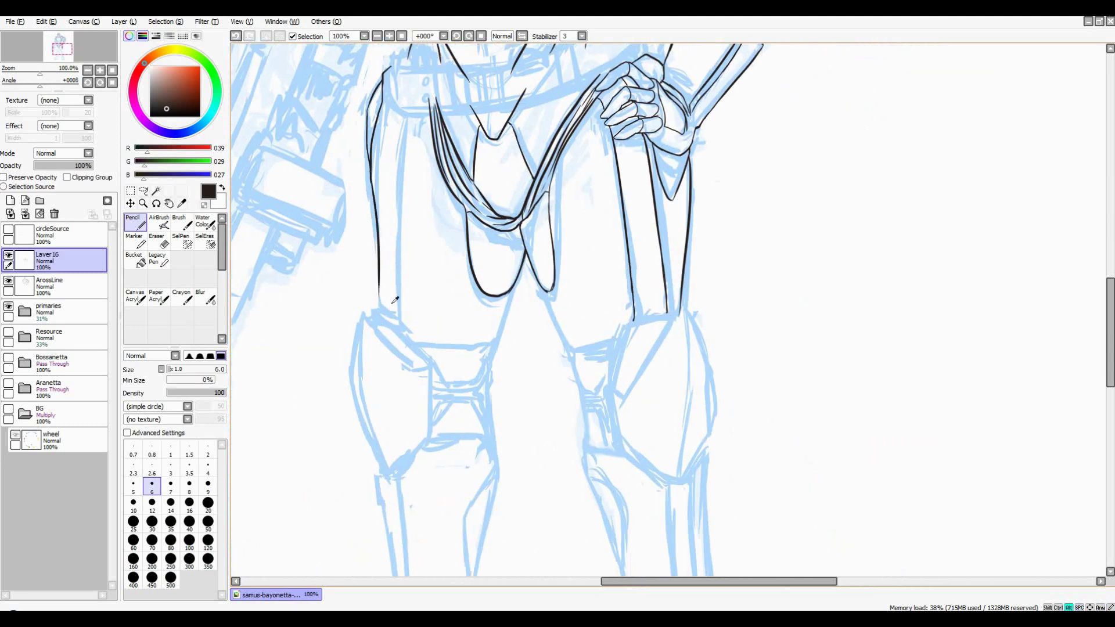
pyautogui.scroll(-1, 395, 300)
pyautogui.scroll(1, 410, 190)
pyautogui.scroll(1, 388, 329)
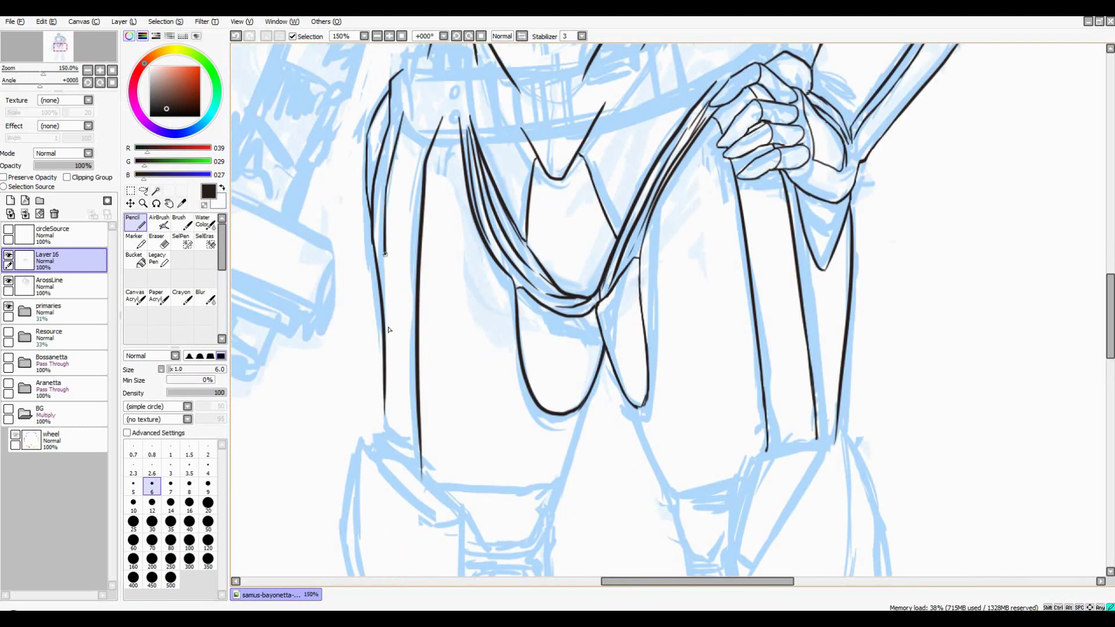
pyautogui.scroll(-3, 386, 302)
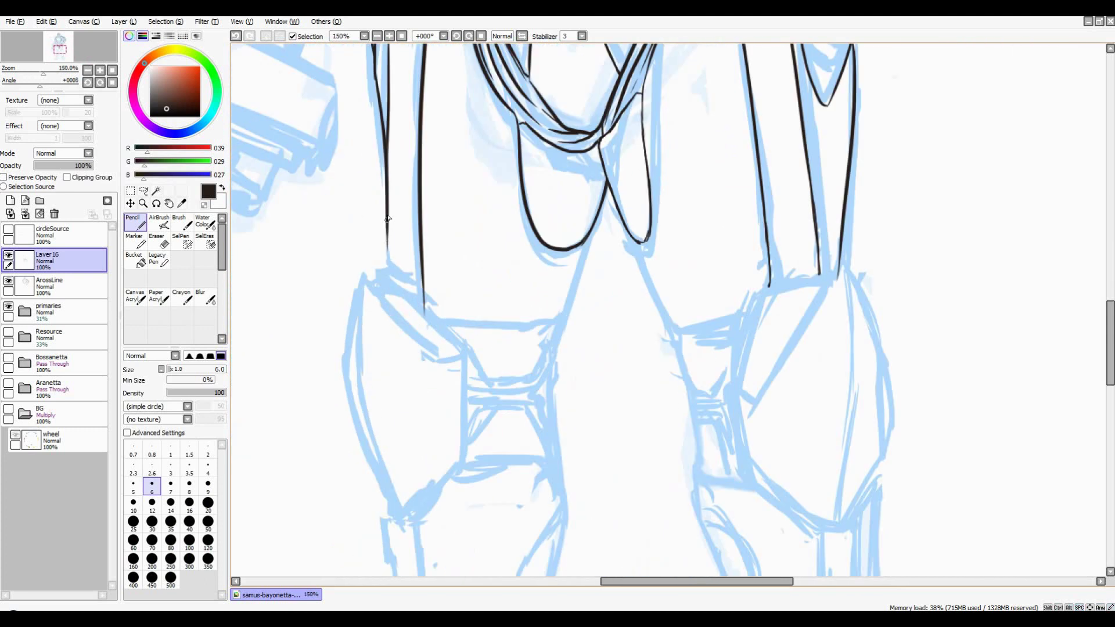
pyautogui.scroll(-1, 410, 298)
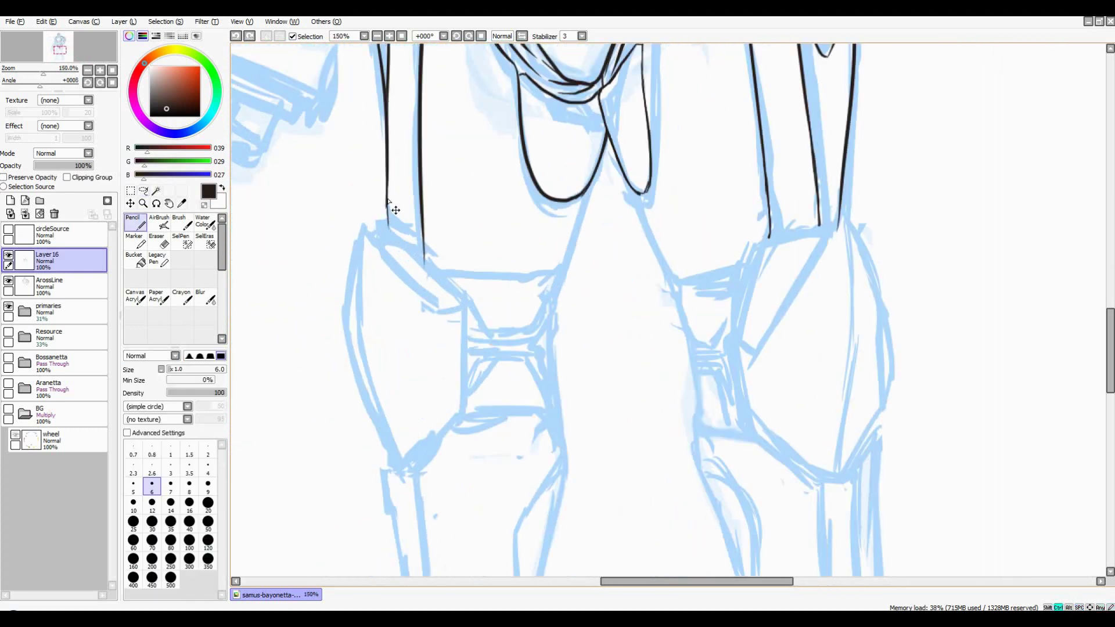
# Ink the inner thigh contours and the lower edges of both thighs above the knee armour
pyautogui.moveTo(434, 276); pyautogui.dragTo(523, 264)
pyautogui.hscroll(1, 523, 265)
pyautogui.moveTo(573, 171)
pyautogui.mouseDown()
pyautogui.moveTo(541, 257)
pyautogui.moveTo(559, 266)
pyautogui.mouseUp()
pyautogui.scroll(1, 541, 256)
pyautogui.scroll(-2, 559, 266)
pyautogui.scroll(2, 546, 258)
pyautogui.moveTo(482, 228); pyautogui.dragTo(526, 320)
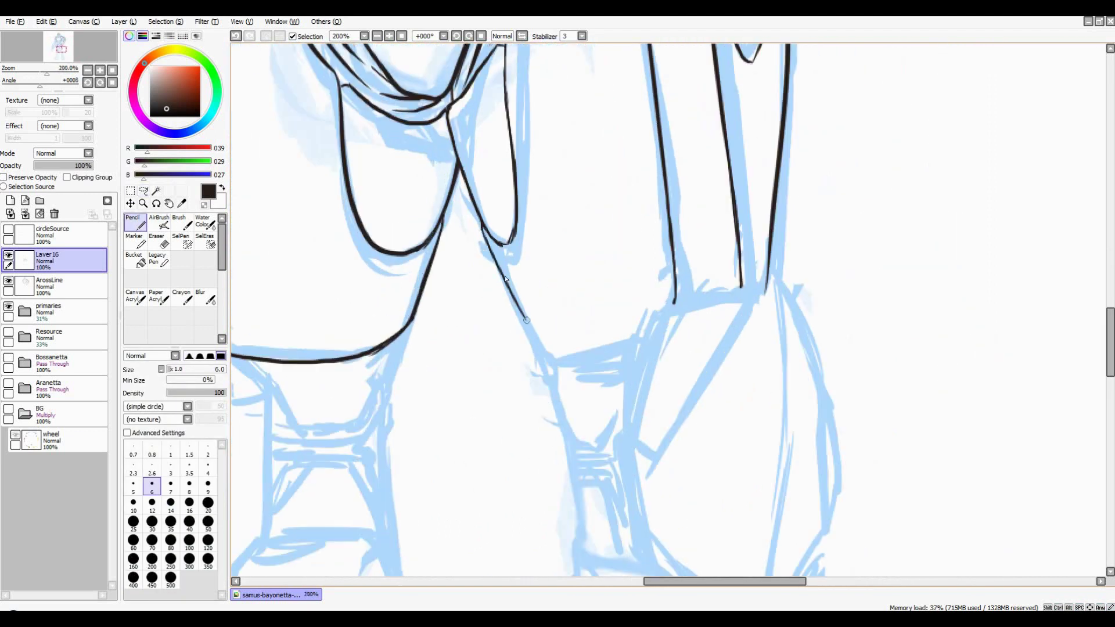
pyautogui.scroll(-4, 534, 333)
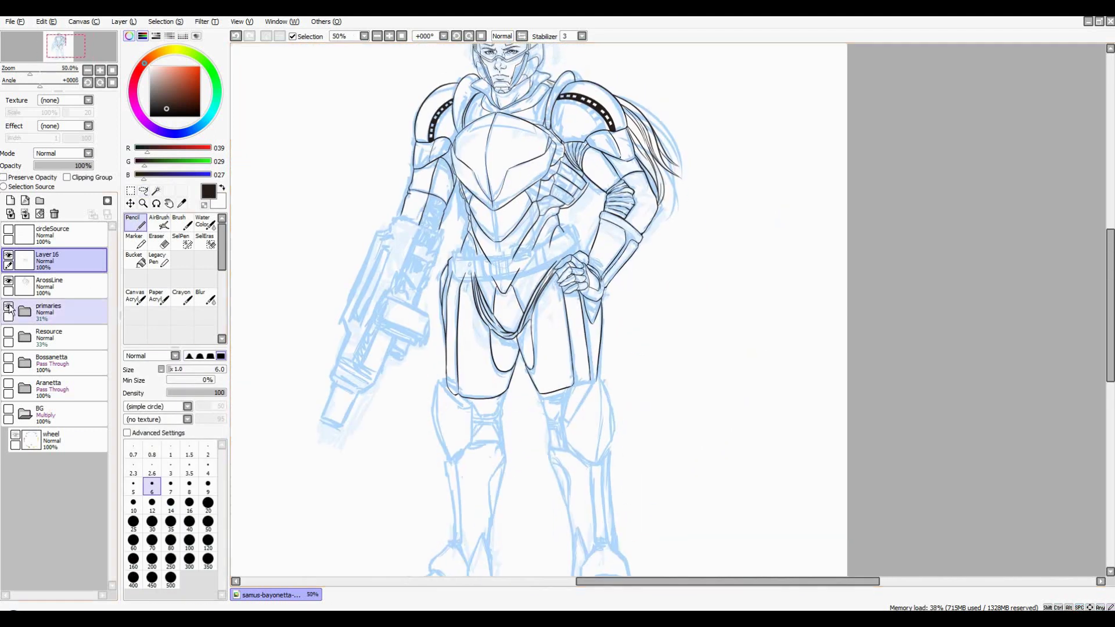
# Ink the belt's long curved lower edge across the hips and its end edges
pyautogui.scroll(2, 488, 325)
pyautogui.click(143, 191)
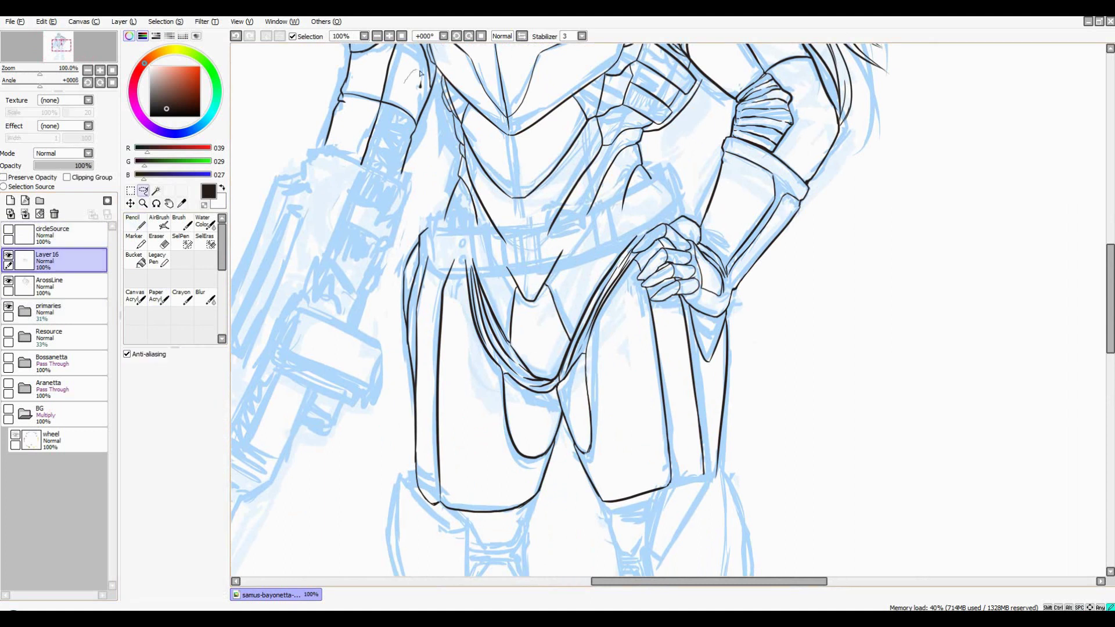
pyautogui.click(134, 222)
pyautogui.scroll(1, 433, 262)
pyautogui.scroll(-1, 433, 262)
pyautogui.scroll(1, 433, 261)
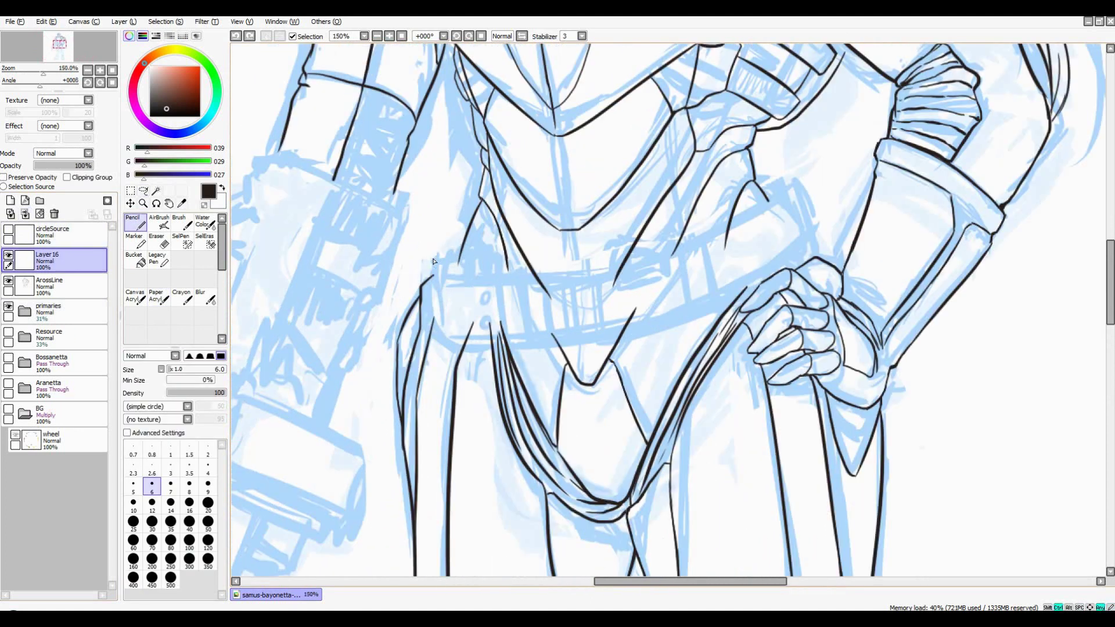
pyautogui.moveTo(438, 310); pyautogui.dragTo(865, 260)
pyautogui.scroll(-1, 691, 227)
pyautogui.scroll(2, 691, 226)
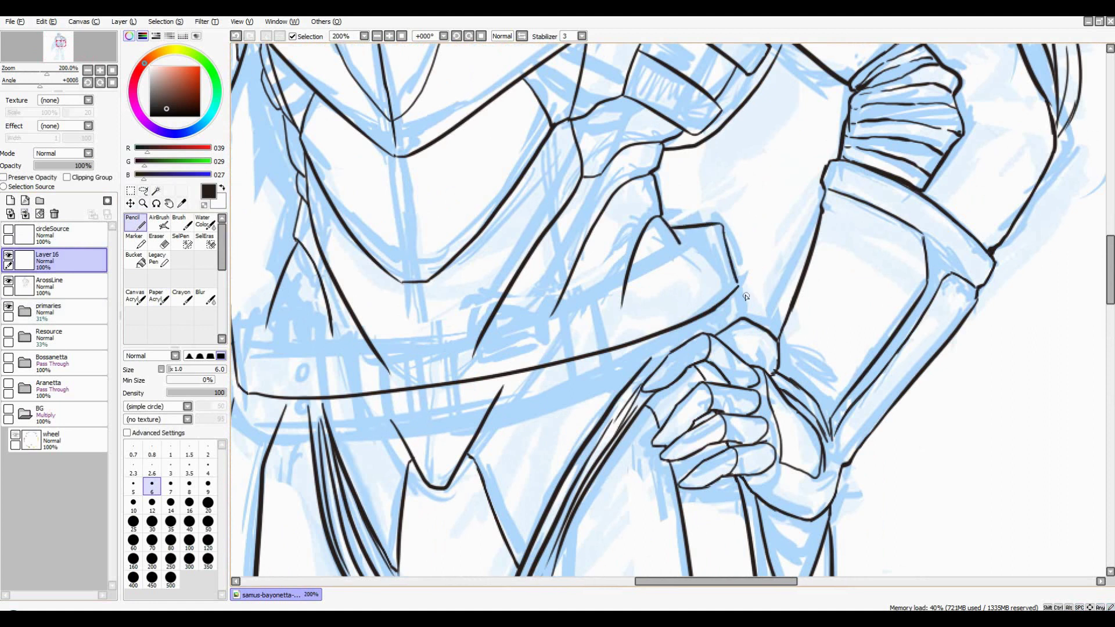
pyautogui.scroll(-2, 746, 296)
pyautogui.press('l')
pyautogui.scroll(2, 755, 299)
pyautogui.press('n')
pyautogui.scroll(-2, 766, 301)
pyautogui.scroll(1, 781, 303)
# Copy the belt's lower curve onto a new layer and position the copy as the belt's upper edge
pyautogui.press('l')
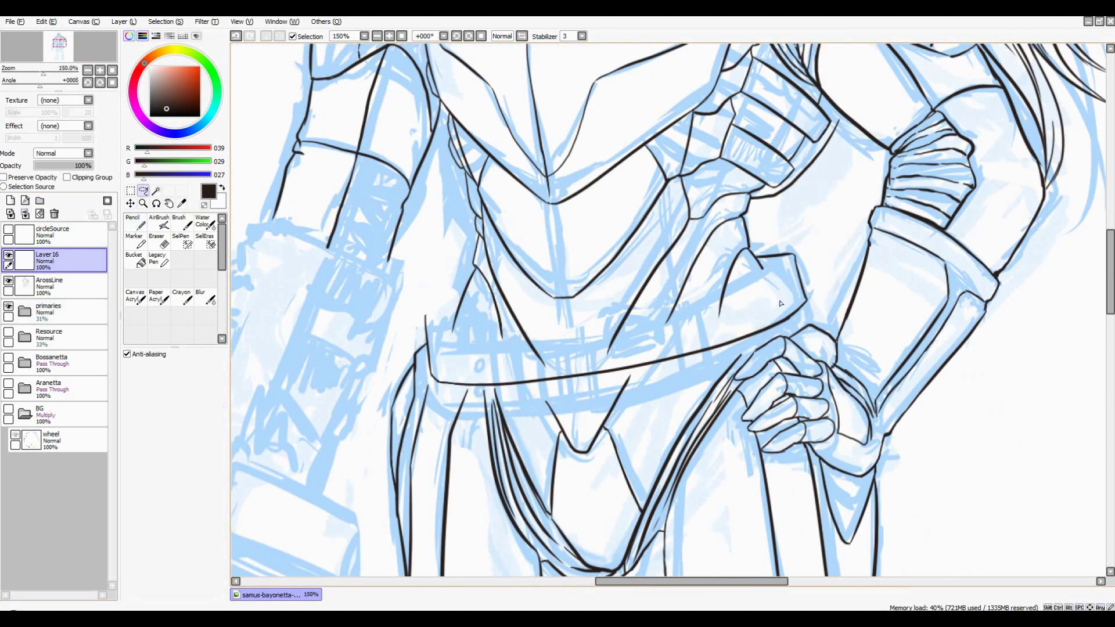
pyautogui.moveTo(781, 303)
pyautogui.mouseDown()
pyautogui.moveTo(662, 374)
pyautogui.moveTo(665, 319)
pyautogui.mouseUp()
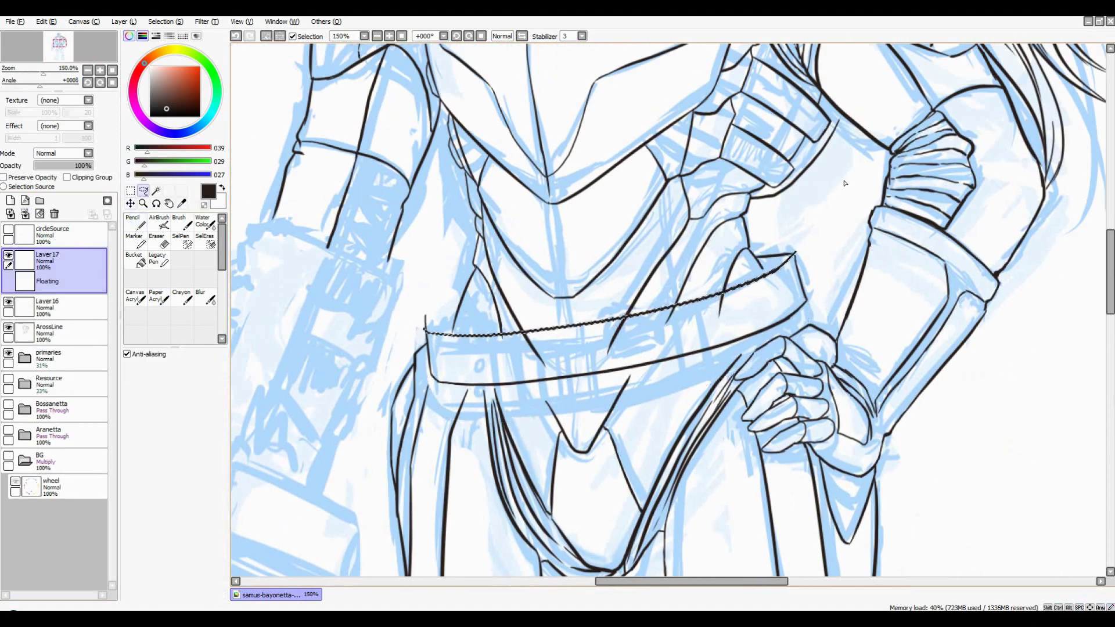
pyautogui.hotkey('ctrl', 'd')
pyautogui.press('n')
pyautogui.scroll(1, 845, 183)
pyautogui.scroll(1, 306, 335)
pyautogui.press('l')
pyautogui.press('n')
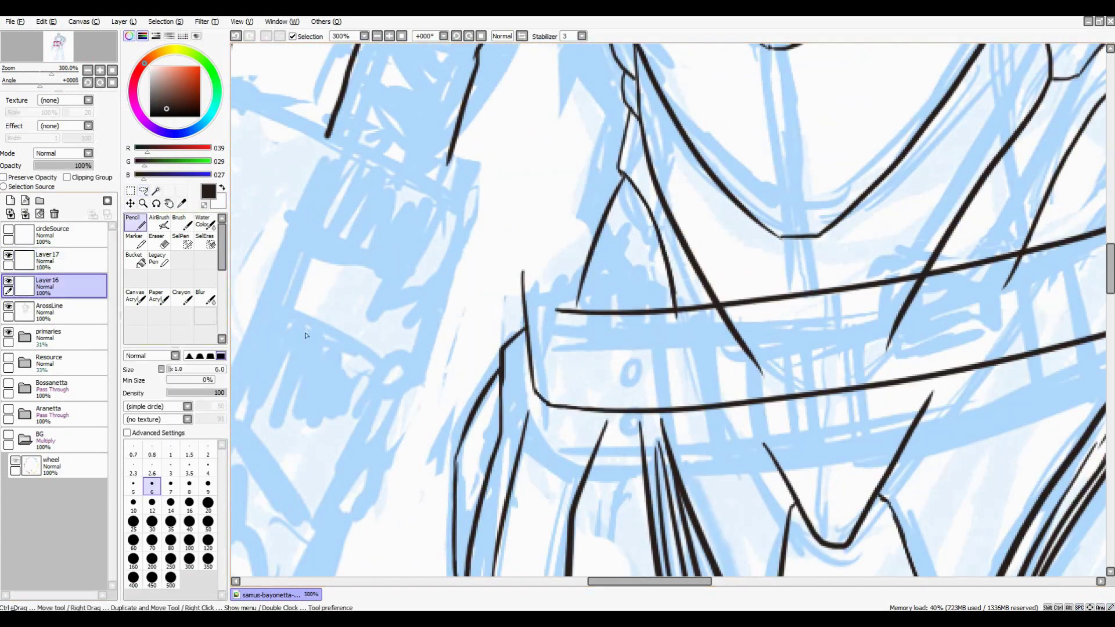
# Join the belt's upper corner on the gun-arm side and merge the copied edge into the layer below
pyautogui.scroll(-4, 602, 312)
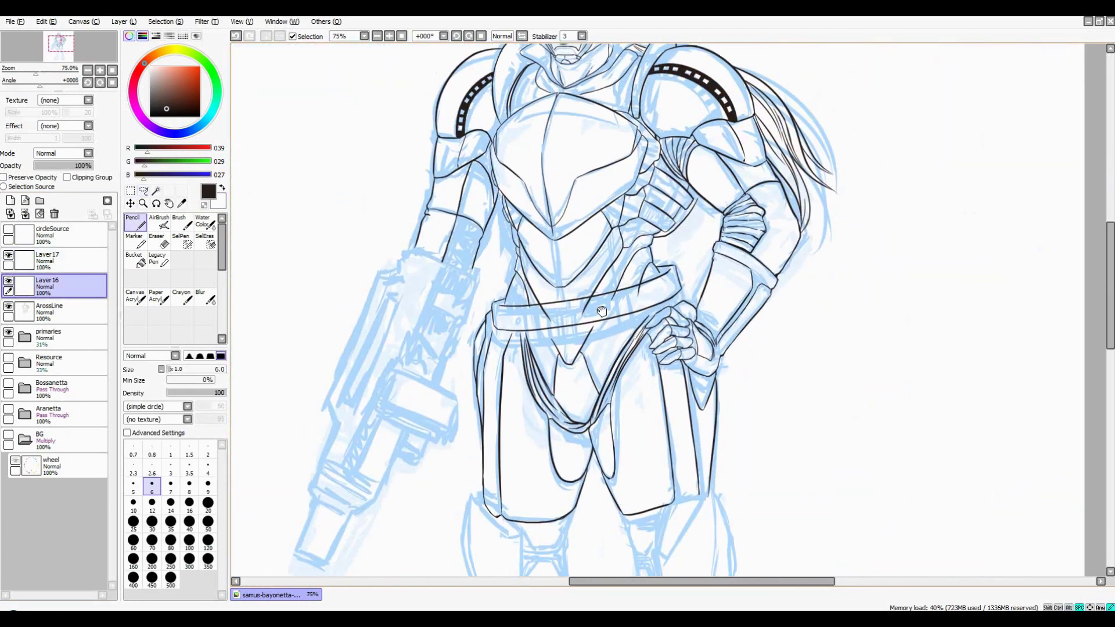
pyautogui.scroll(-1, 602, 312)
pyautogui.scroll(2, 601, 312)
pyautogui.hotkey('ctrl', 'e')
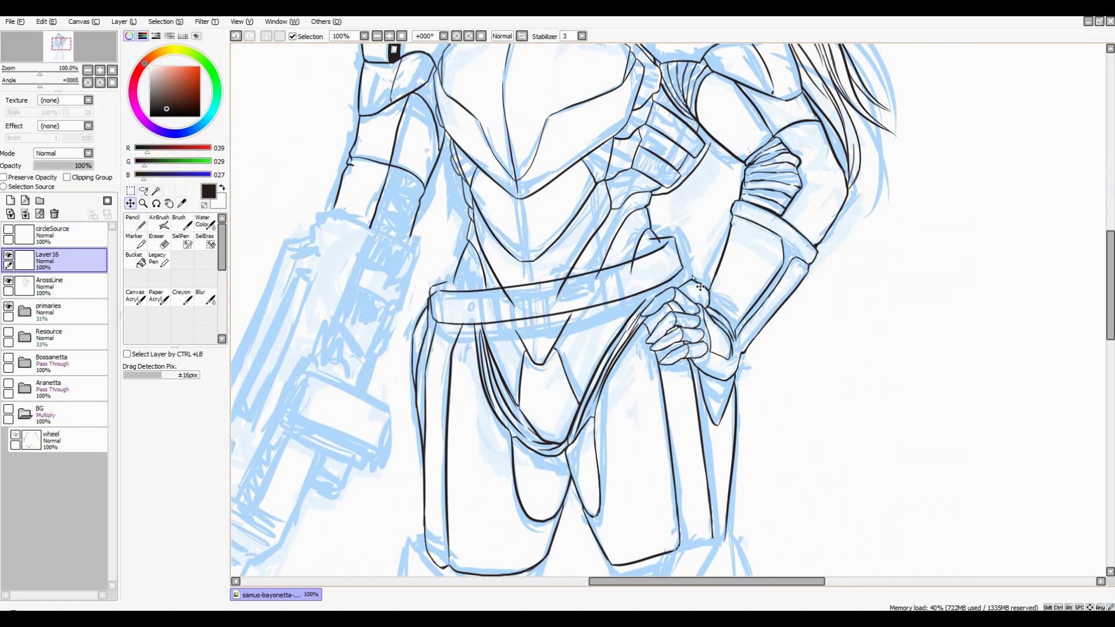
pyautogui.hotkey('ctrl', 't')
pyautogui.scroll(1, 700, 286)
pyautogui.press('Return')
# On the ArossLine layer, remove the torso lines that cross the inside of the belt
pyautogui.keyDown('ctrl'); pyautogui.click(644, 283); pyautogui.keyUp('ctrl')
pyautogui.press('l')
pyautogui.moveTo(648, 283); pyautogui.dragTo(603, 294)
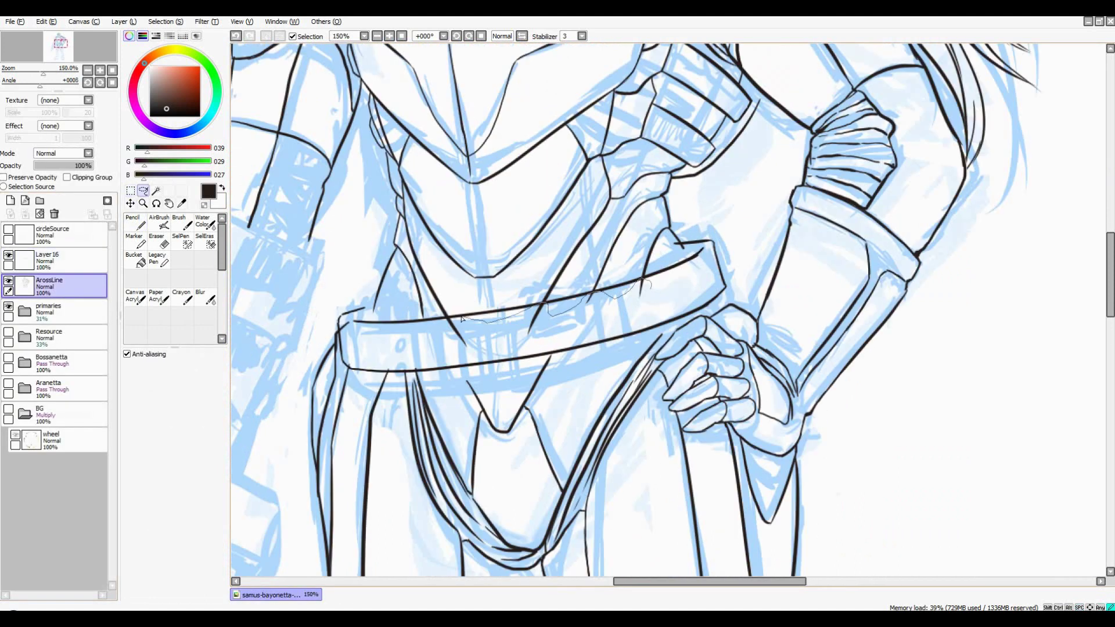
pyautogui.hotkey('ctrl', 'd')
pyautogui.scroll(-1, 550, 342)
pyautogui.scroll(1, 551, 342)
pyautogui.moveTo(435, 233); pyautogui.dragTo(465, 246)
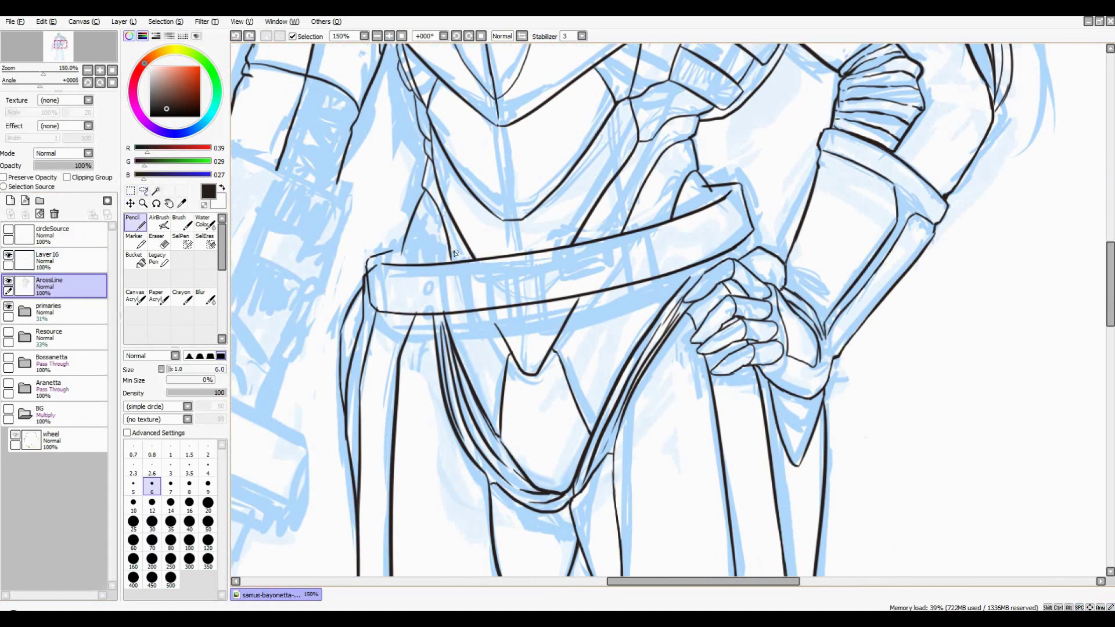
# Extend the V-shaped plate's slanted edge on the gun-arm side up to the belt's lower edge
pyautogui.press('n')
pyautogui.scroll(1, 465, 247)
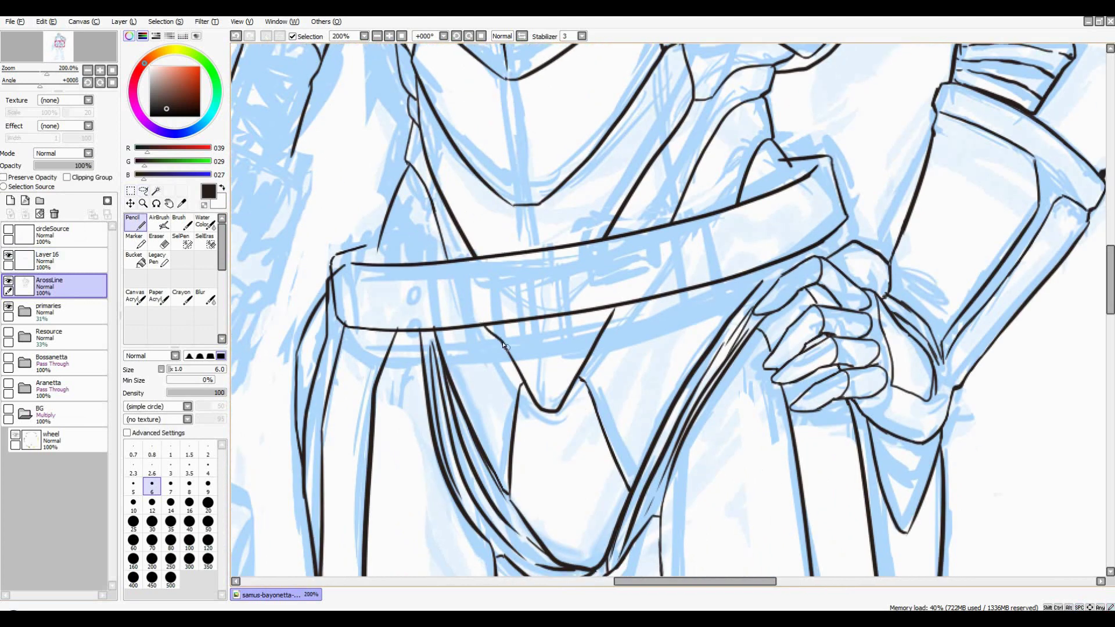
pyautogui.scroll(-2, 503, 344)
pyautogui.scroll(2, 439, 297)
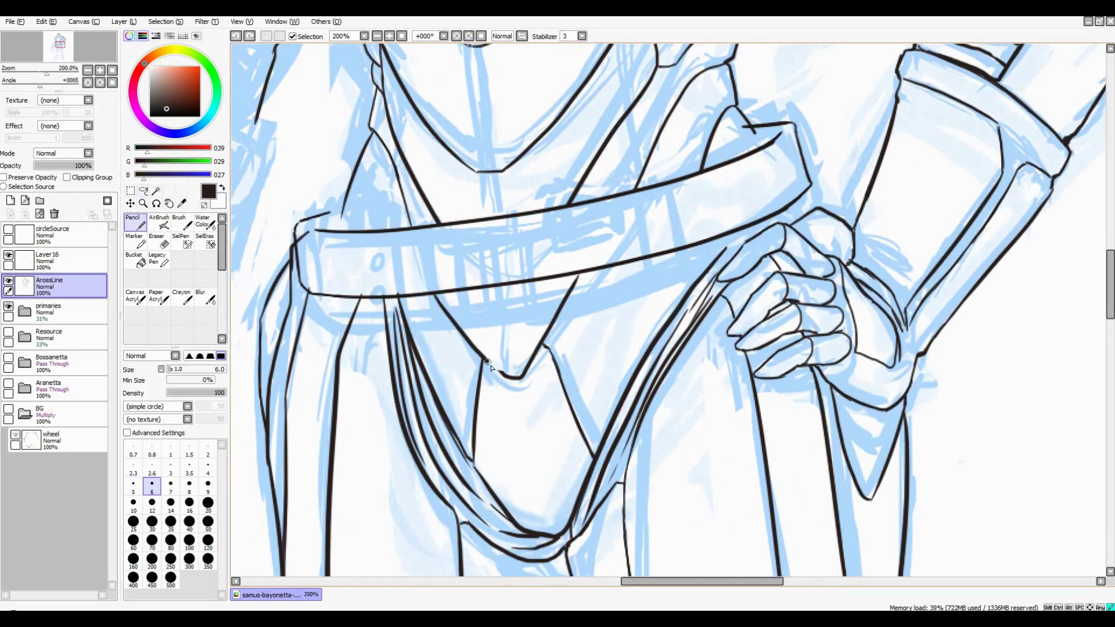
# Ink a small rounded curve below the belt's lower edge, inside the V-shaped plate
pyautogui.press('l')
pyautogui.moveTo(395, 148); pyautogui.dragTo(542, 235)
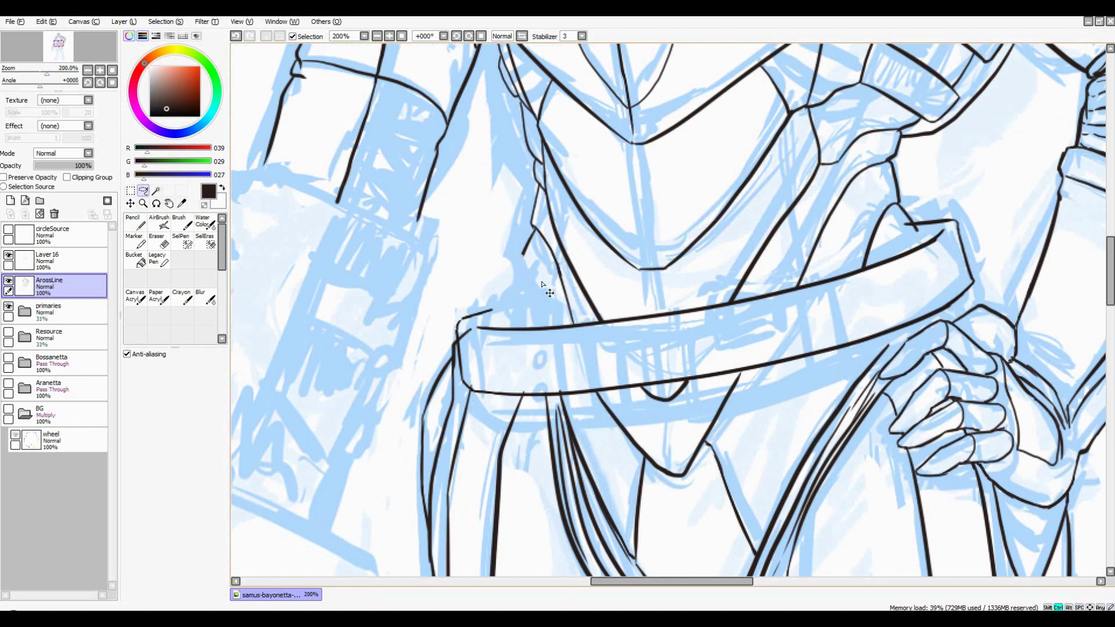
pyautogui.moveTo(541, 285); pyautogui.dragTo(538, 281)
pyautogui.press('n')
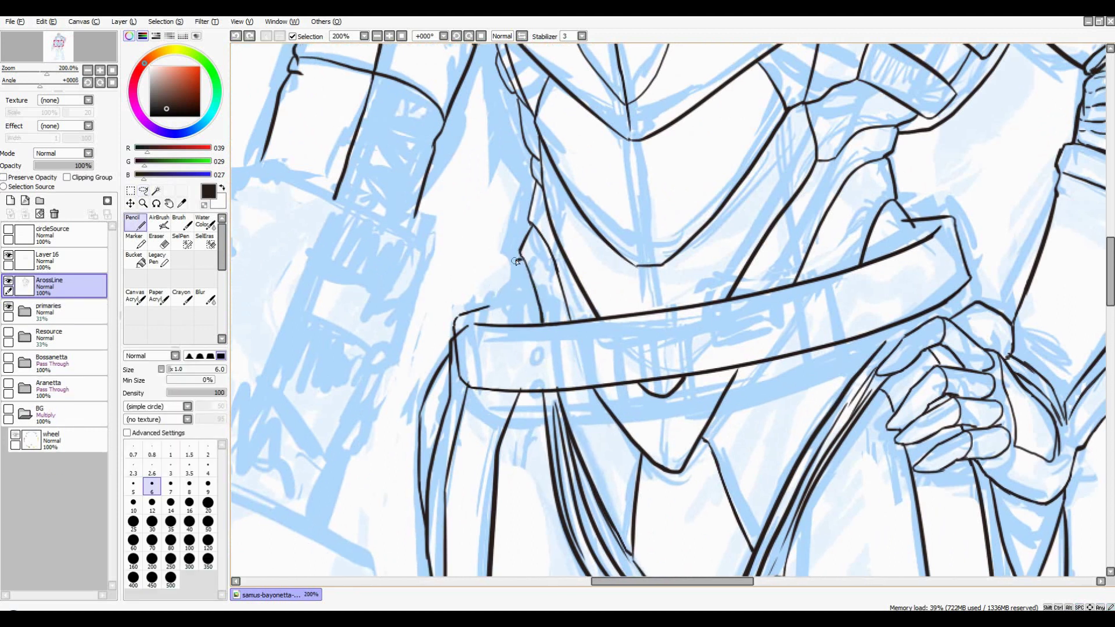
# Ink the angled hip lines between the waist and the belt's upper edge on the gun-arm side
pyautogui.scroll(-2, 517, 261)
pyautogui.scroll(3, 517, 262)
pyautogui.click(58, 261)
pyautogui.press('l')
pyautogui.scroll(-1, 406, 290)
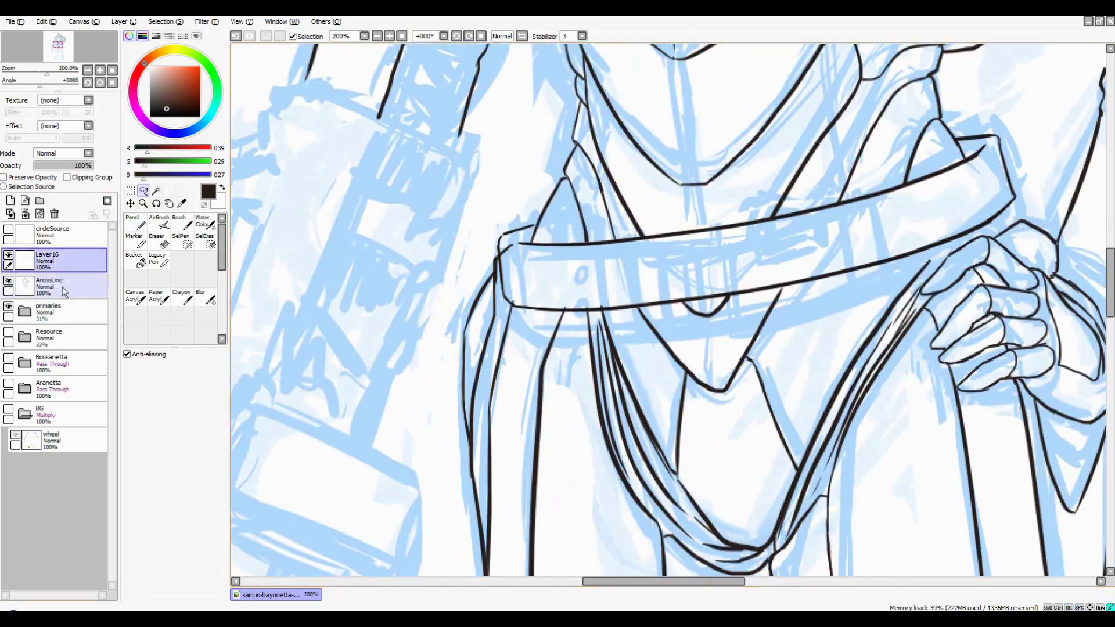
pyautogui.click(64, 290)
pyautogui.scroll(-4, 859, 220)
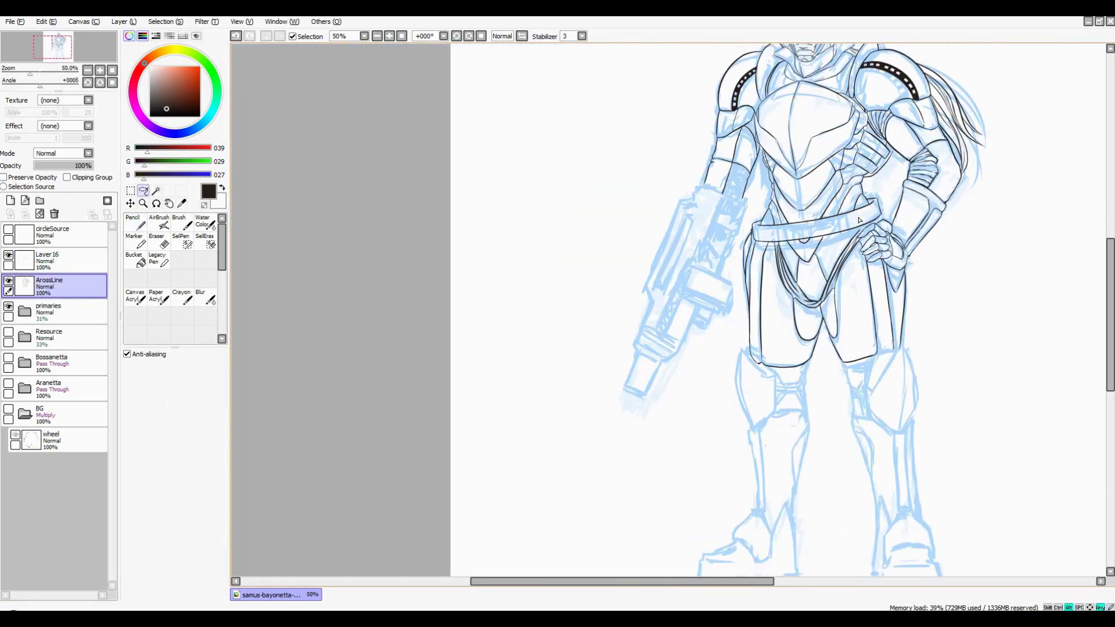
pyautogui.scroll(4, 860, 220)
pyautogui.press('n')
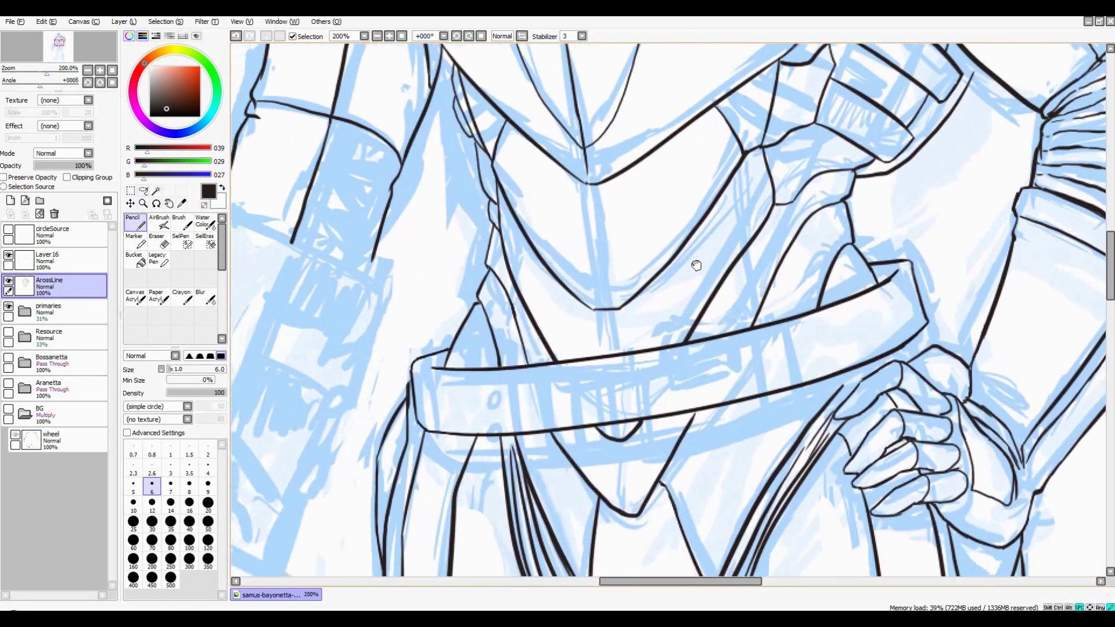
# On Layer16, ink the outer edge and ends of the belt loop nearest the hand, plus the small loop at the belt's far end
pyautogui.scroll(1, 696, 265)
pyautogui.scroll(-2, 531, 335)
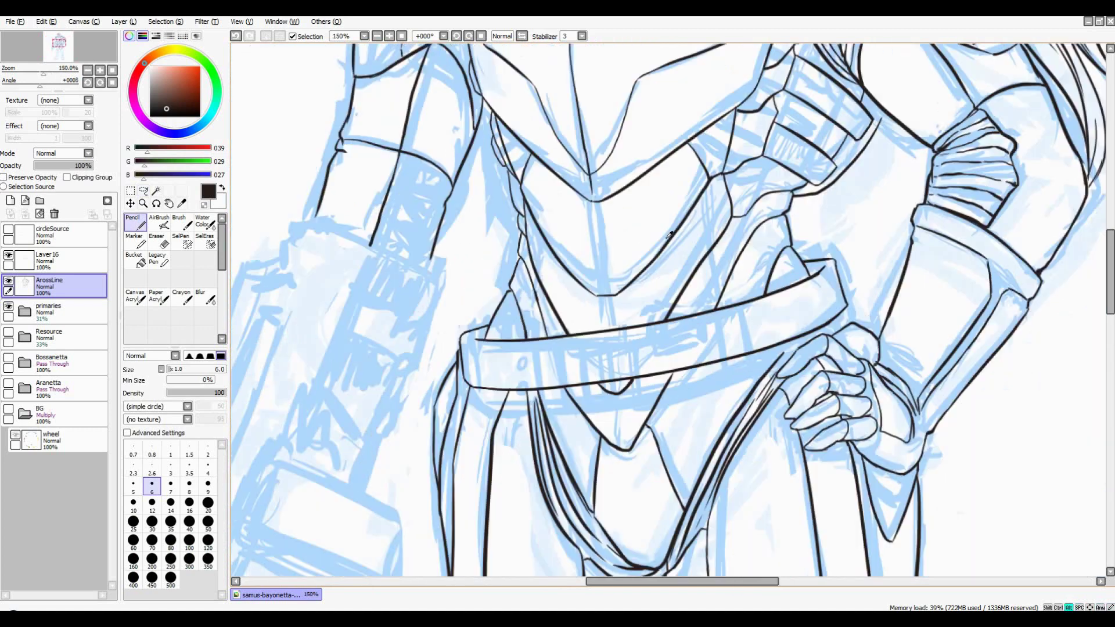
pyautogui.moveTo(530, 335); pyautogui.dragTo(658, 299)
pyautogui.scroll(2, 670, 321)
pyautogui.scroll(-4, 673, 291)
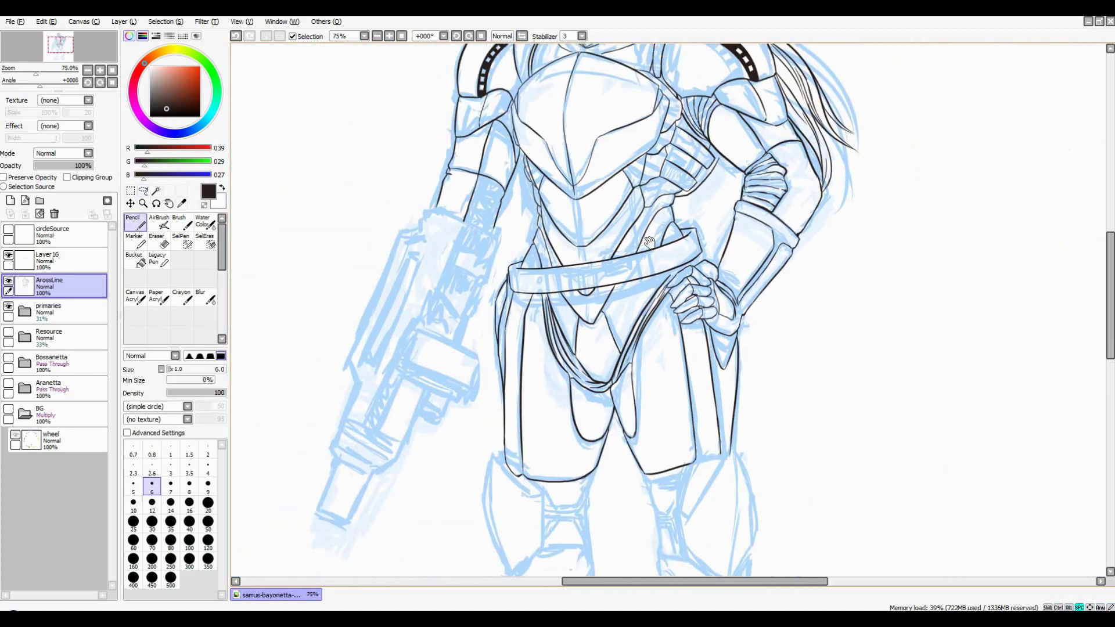
pyautogui.scroll(3, 675, 244)
pyautogui.moveTo(723, 211)
pyautogui.mouseDown()
pyautogui.moveTo(715, 201)
pyautogui.moveTo(689, 226)
pyautogui.moveTo(651, 212)
pyautogui.moveTo(706, 312)
pyautogui.mouseUp()
pyautogui.scroll(1, 651, 212)
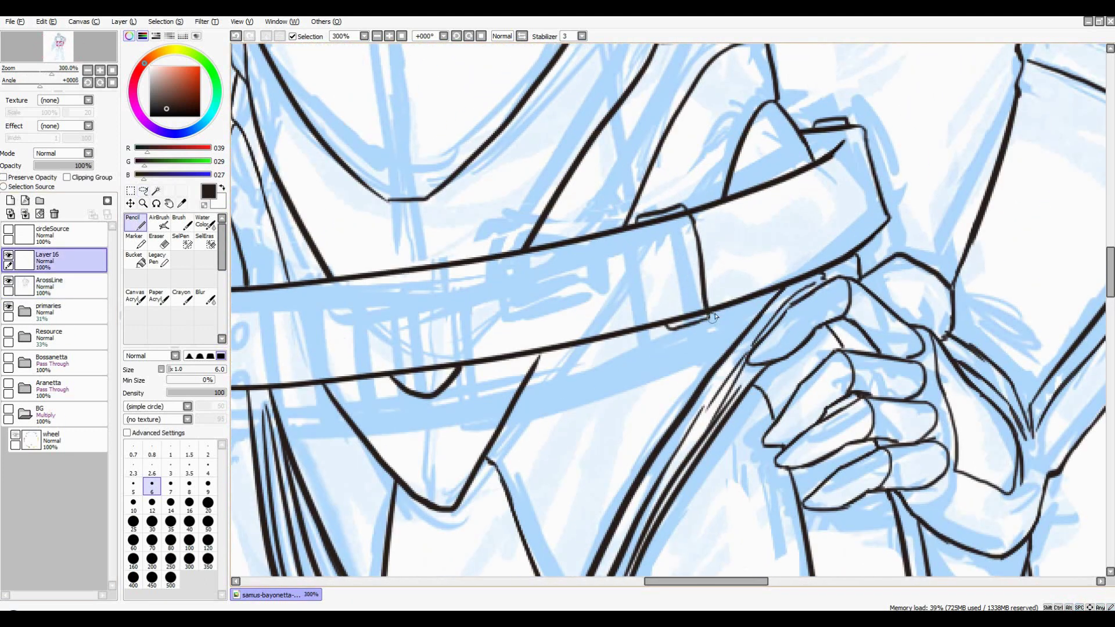
# Ink the remaining edge of the hand-side belt loop and remove the ArossLine belt edges crossing inside it
pyautogui.hotkey('ctrl', 'z')
pyautogui.moveTo(652, 223); pyautogui.dragTo(668, 325)
pyautogui.hotkey('ctrl', 'Down')
pyautogui.press('l')
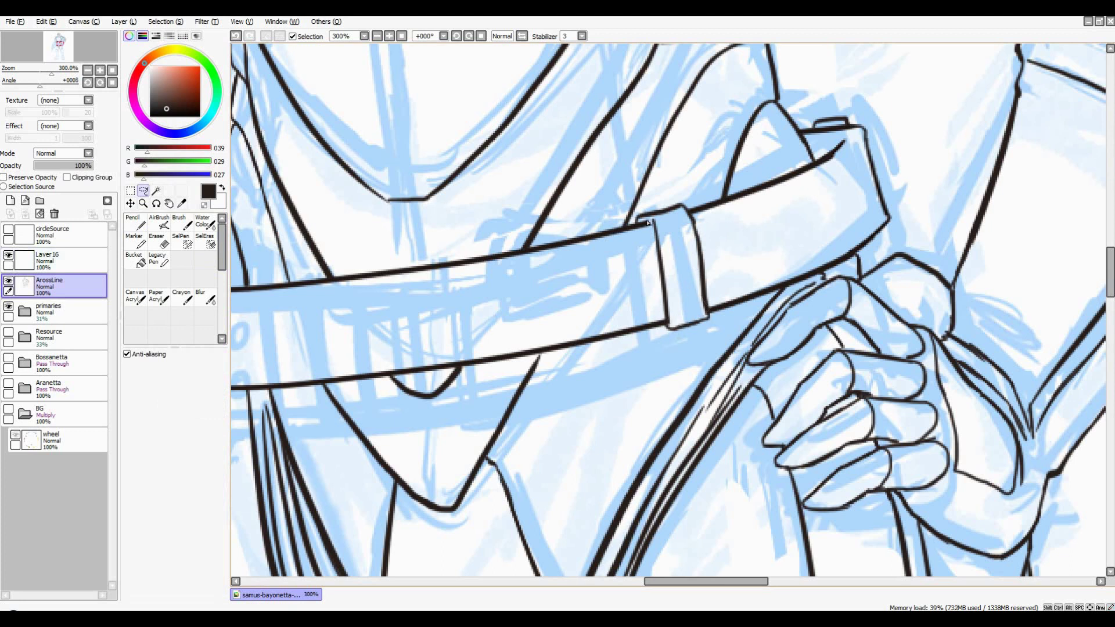
pyautogui.scroll(-3, 649, 222)
pyautogui.scroll(3, 497, 244)
# Ink a second belt loop on the gun-arm side on Layer16
pyautogui.hotkey('ctrl', 'Up')
pyautogui.press('n')
pyautogui.moveTo(566, 212)
pyautogui.mouseDown()
pyautogui.moveTo(591, 324)
pyautogui.moveTo(619, 305)
pyautogui.moveTo(605, 230)
pyautogui.moveTo(620, 319)
pyautogui.mouseUp()
pyautogui.hotkey('ctrl', 'z')
pyautogui.hotkey('ctrl', 'z')
pyautogui.moveTo(608, 216); pyautogui.dragTo(620, 317)
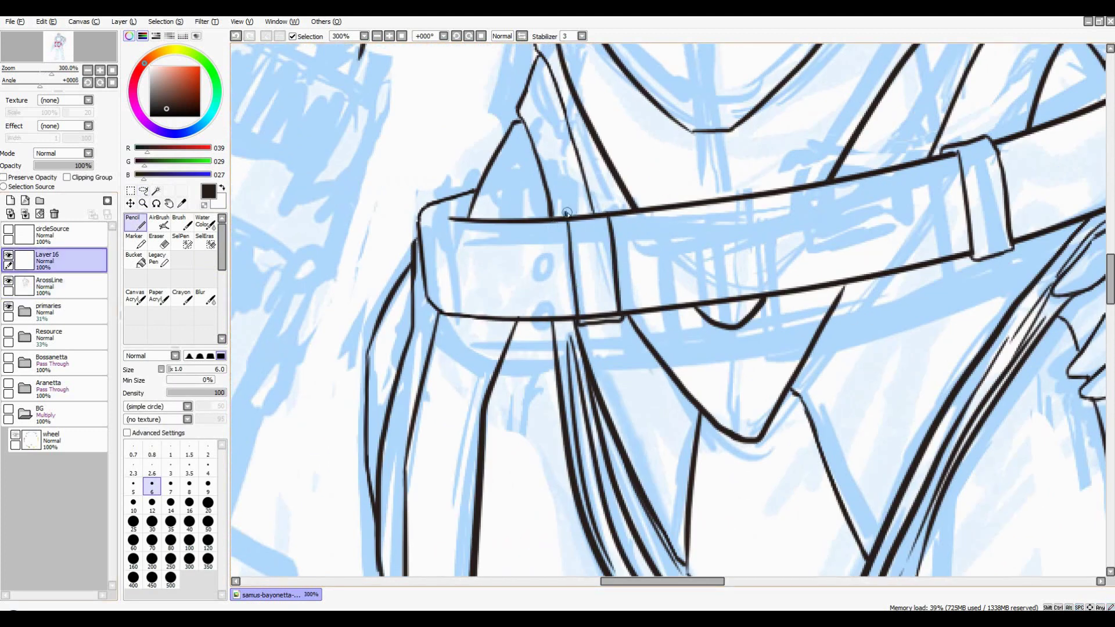
# Remove the belt edges inside the gun-arm-side loop and ink two oval holes beside it on the ArossLine layer
pyautogui.hotkey('ctrl', 'Down')
pyautogui.moveTo(567, 213)
pyautogui.mouseDown()
pyautogui.moveTo(610, 208)
pyautogui.moveTo(561, 220)
pyautogui.moveTo(572, 261)
pyautogui.moveTo(564, 271)
pyautogui.mouseUp()
pyautogui.press('l')
pyautogui.press('n')
pyautogui.scroll(-3, 588, 326)
pyautogui.scroll(3, 569, 244)
pyautogui.scroll(-3, 569, 267)
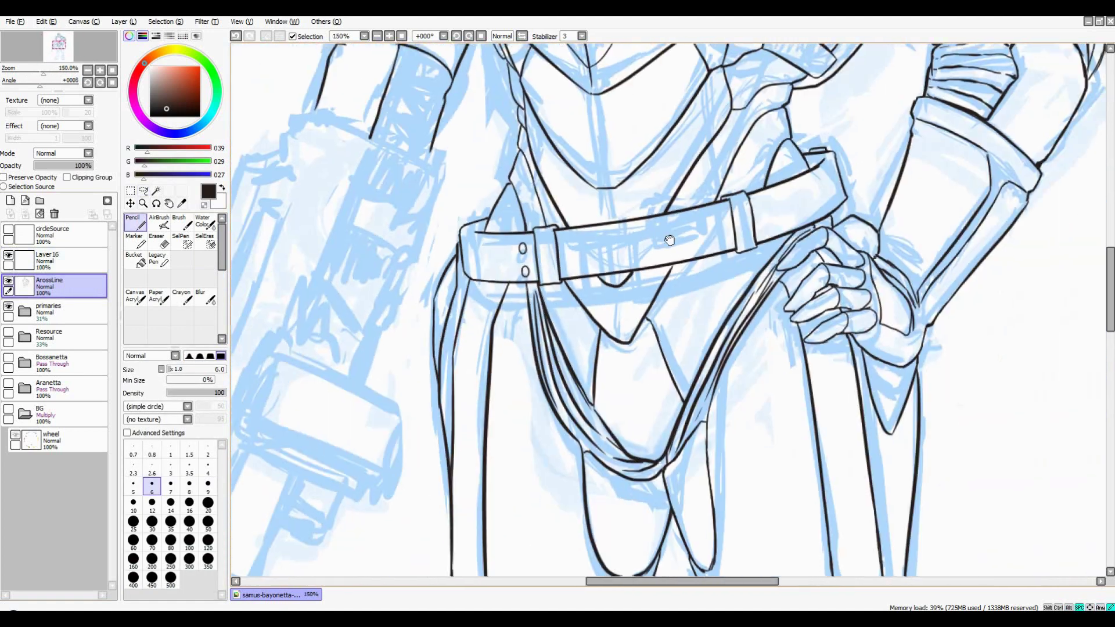
# Ink the vertical dividing lines across the belt front between the two loops
pyautogui.scroll(3, 580, 244)
pyautogui.scroll(-3, 749, 179)
pyautogui.scroll(3, 750, 179)
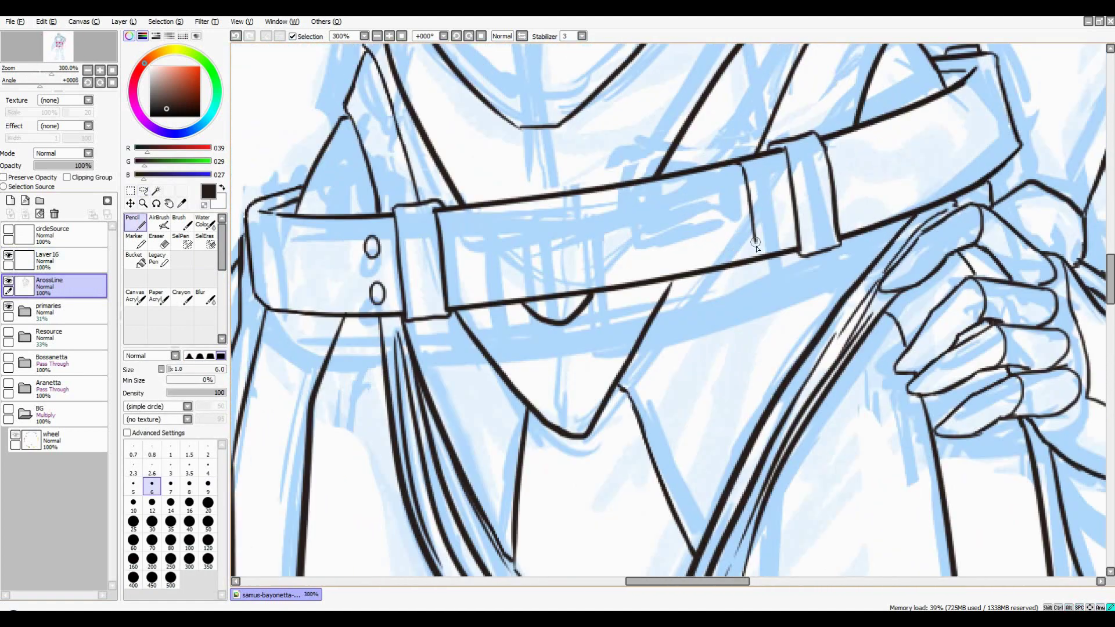
pyautogui.scroll(-3, 639, 233)
pyautogui.scroll(3, 639, 232)
pyautogui.moveTo(632, 213); pyautogui.dragTo(643, 297)
pyautogui.moveTo(686, 267); pyautogui.dragTo(690, 297)
pyautogui.hotkey('ctrl', 'z')
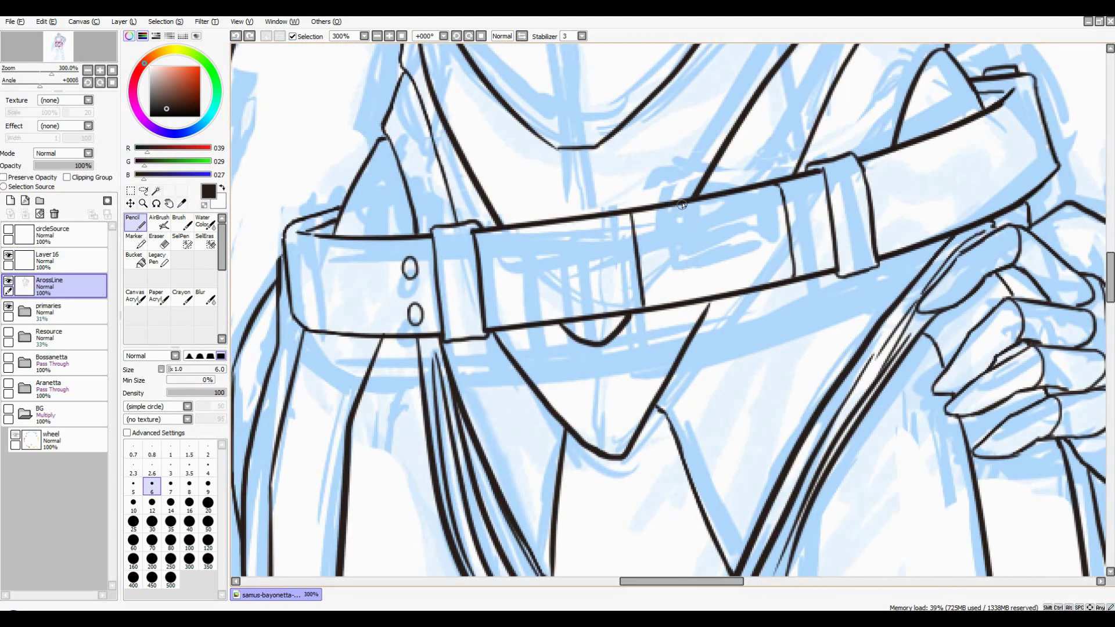
pyautogui.moveTo(683, 205); pyautogui.dragTo(696, 287)
pyautogui.moveTo(575, 222); pyautogui.dragTo(590, 317)
# Cut a gap in the middle of the belt front's central dividing line
pyautogui.press('l')
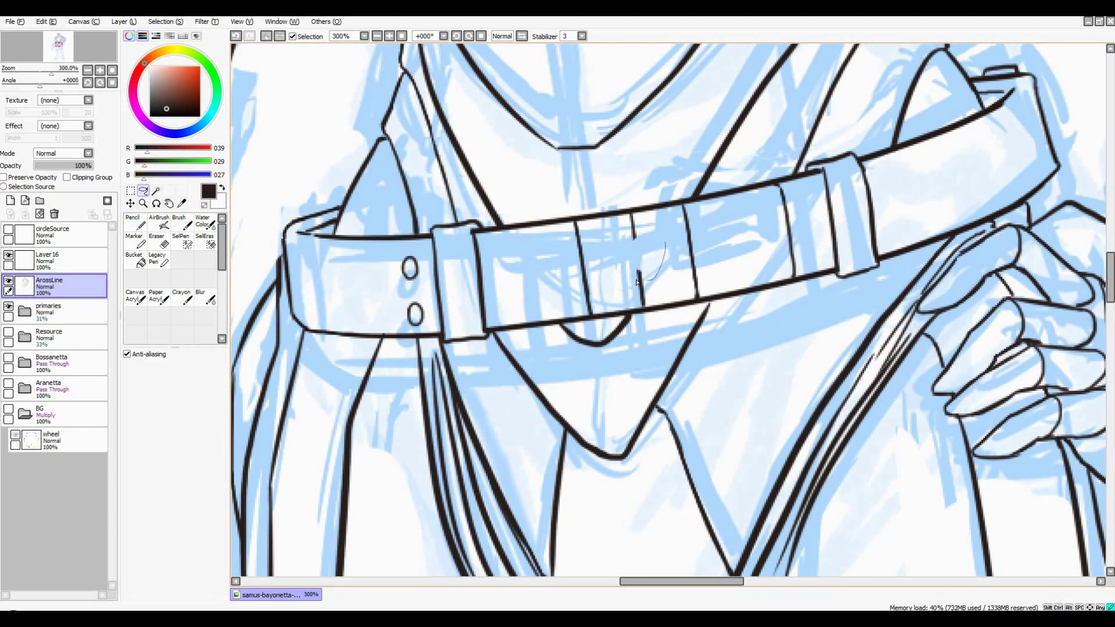
pyautogui.hotkey('ctrl', 'd')
pyautogui.press('n')
pyautogui.scroll(-6, 681, 273)
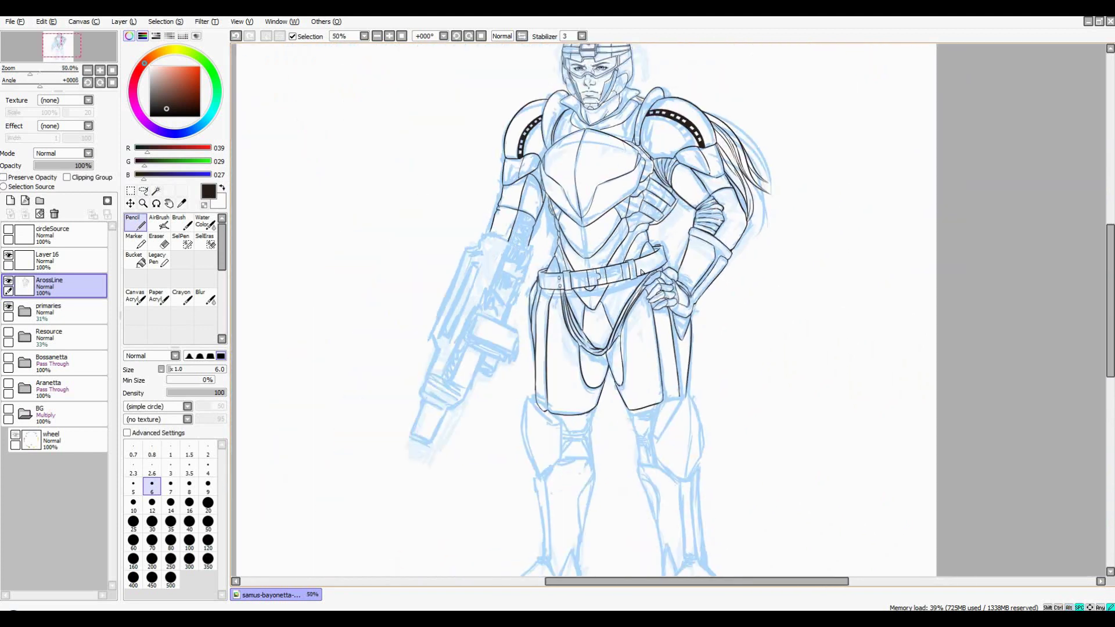
# On Layer16, ink the outline and outer ridge of the knee guard on the gun-arm side
pyautogui.scroll(3, 613, 228)
pyautogui.press('pageup')
pyautogui.scroll(1, 581, 186)
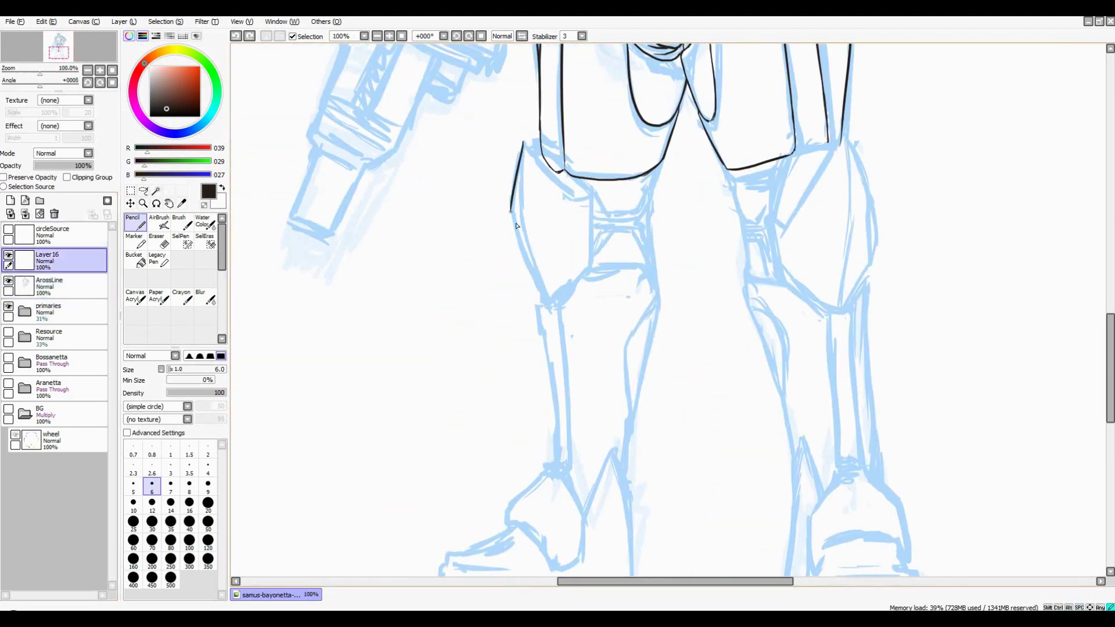
pyautogui.scroll(1, 522, 181)
pyautogui.moveTo(523, 141)
pyautogui.mouseDown()
pyautogui.moveTo(558, 355)
pyautogui.moveTo(494, 187)
pyautogui.mouseUp()
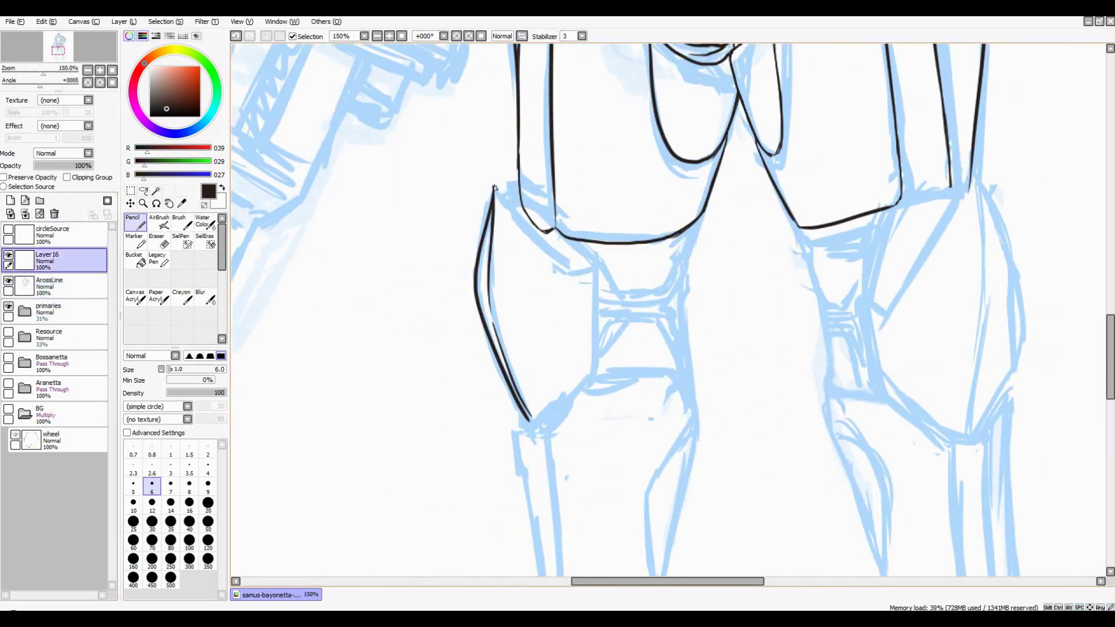
pyautogui.scroll(-2, 569, 266)
pyautogui.moveTo(562, 191); pyautogui.dragTo(593, 231)
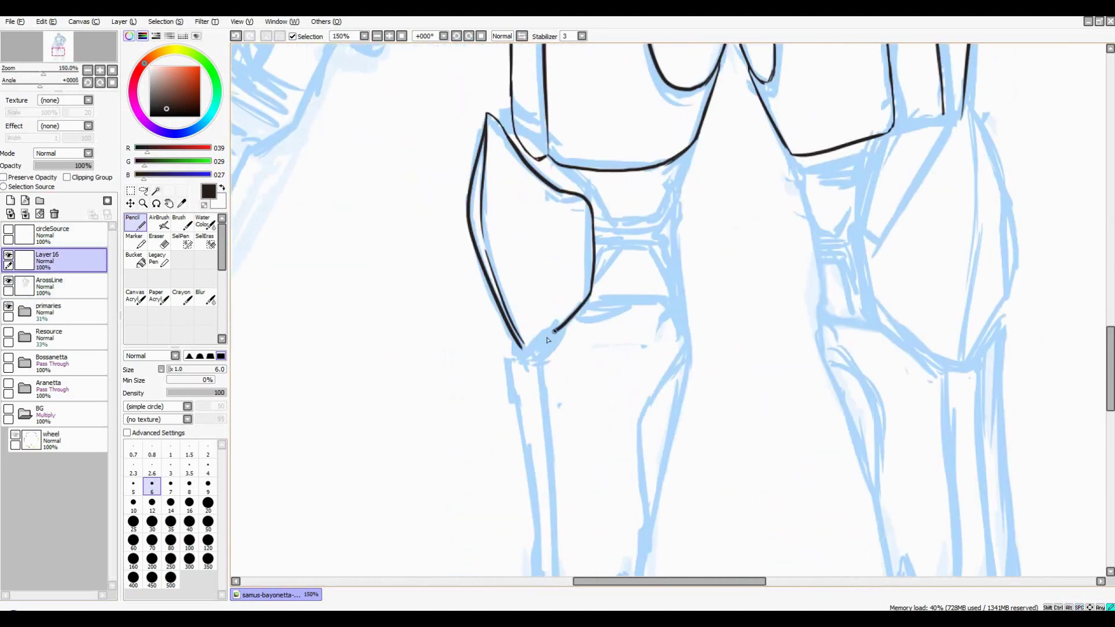
pyautogui.moveTo(548, 340); pyautogui.dragTo(523, 348)
# Ink the knee joint beneath the gun-arm-side thigh and the upper edge of the shin armour
pyautogui.scroll(-2, 598, 281)
pyautogui.scroll(2, 367, 202)
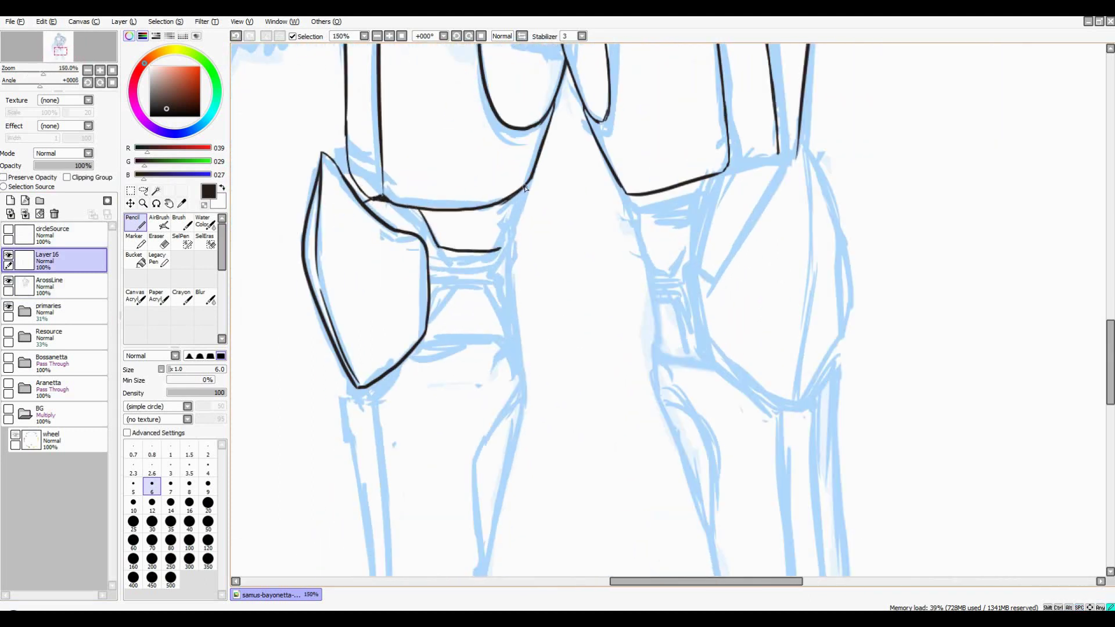
pyautogui.moveTo(526, 192); pyautogui.dragTo(501, 249)
pyautogui.scroll(-2, 500, 250)
pyautogui.scroll(2, 442, 256)
pyautogui.moveTo(409, 255)
pyautogui.mouseDown()
pyautogui.moveTo(445, 251)
pyautogui.moveTo(517, 288)
pyautogui.moveTo(518, 322)
pyautogui.mouseUp()
pyautogui.scroll(1, 511, 173)
pyautogui.scroll(-3, 518, 323)
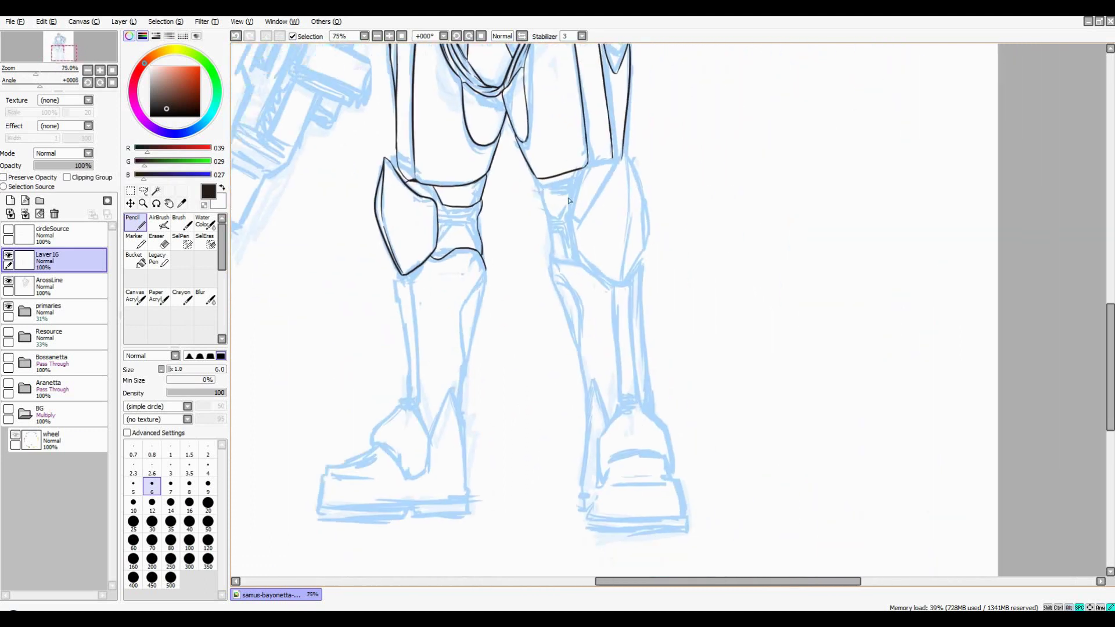
# Ink the small angled facet on the upper inner part of the gun-arm-side knee guard
pyautogui.scroll(1, 535, 236)
pyautogui.moveTo(321, 204)
pyautogui.mouseDown()
pyautogui.moveTo(341, 246)
pyautogui.moveTo(366, 251)
pyautogui.mouseUp()
pyautogui.scroll(-1, 536, 240)
pyautogui.scroll(1, 561, 234)
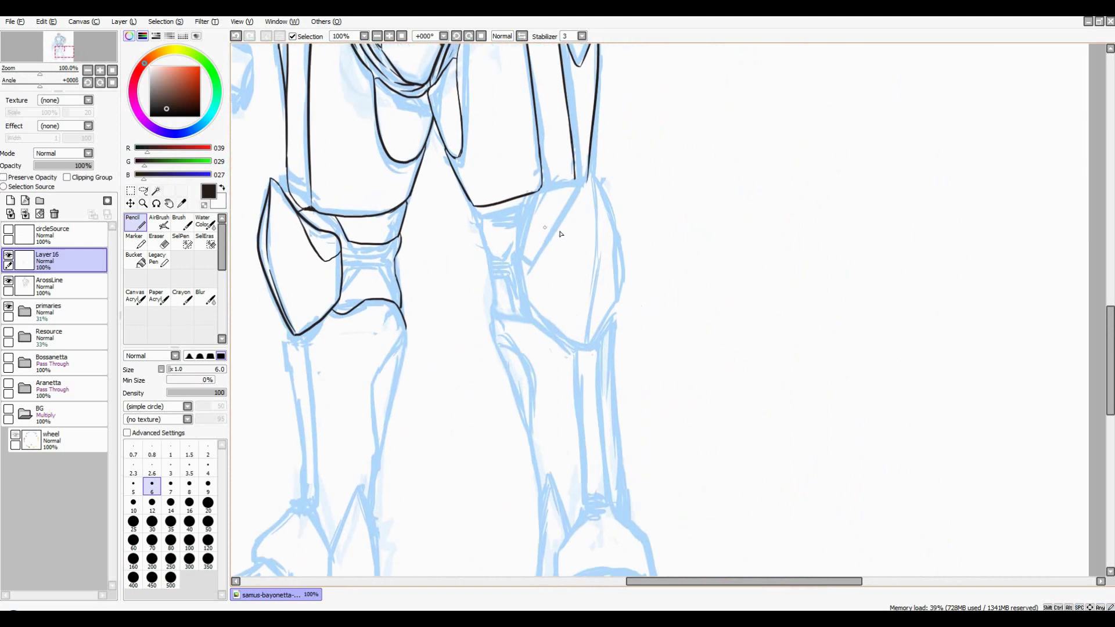
# Ink the outer edge and the angled upper facet of the knee guard on the hand-on-hip side
pyautogui.moveTo(578, 176); pyautogui.dragTo(591, 168)
pyautogui.moveTo(622, 287); pyautogui.dragTo(608, 266)
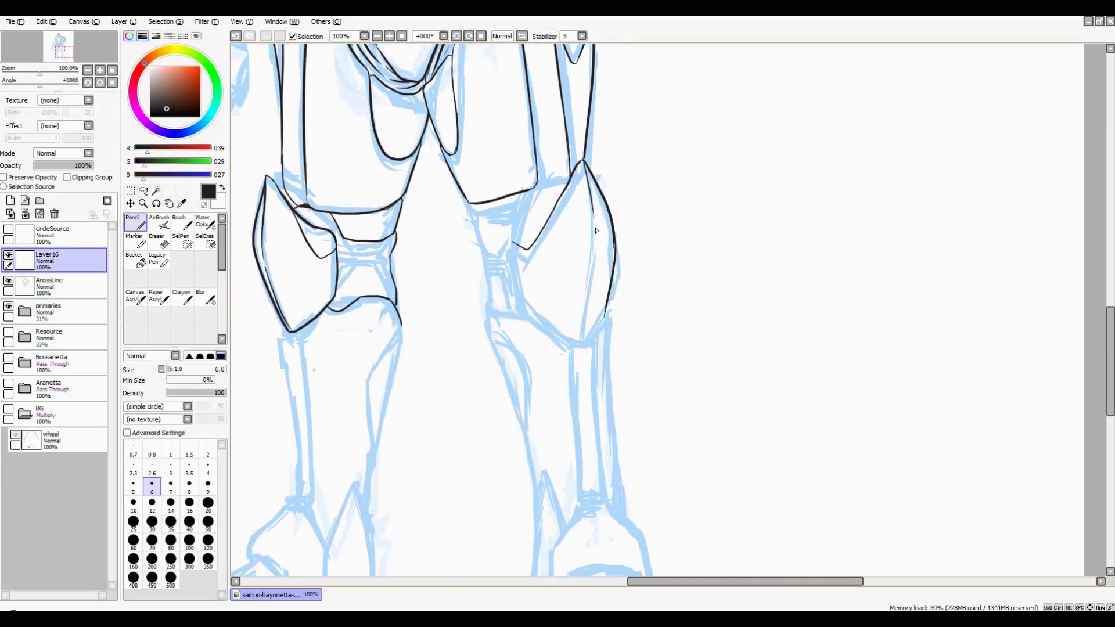
pyautogui.scroll(2, 596, 231)
pyautogui.scroll(-3, 595, 231)
pyautogui.scroll(3, 697, 261)
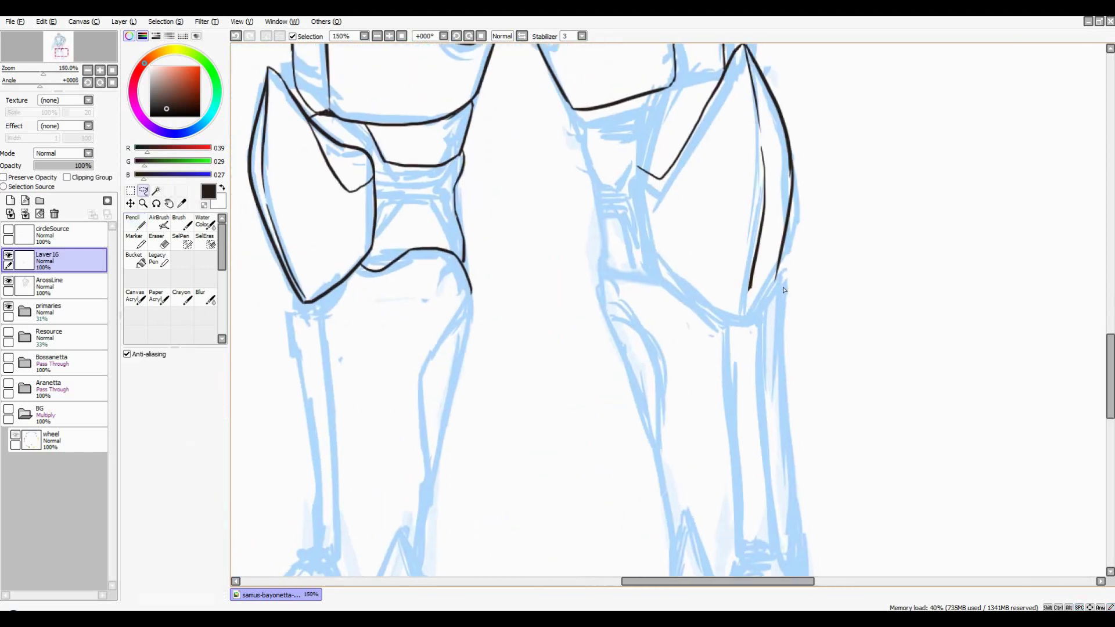
# Ink the ridge, lower edge and inner edge that close the hand-side knee guard
pyautogui.moveTo(761, 148); pyautogui.dragTo(749, 289)
pyautogui.moveTo(683, 277); pyautogui.dragTo(745, 310)
pyautogui.moveTo(647, 249)
pyautogui.mouseDown()
pyautogui.moveTo(634, 187)
pyautogui.moveTo(627, 226)
pyautogui.mouseUp()
pyautogui.moveTo(714, 150); pyautogui.dragTo(687, 187)
pyautogui.scroll(-2, 639, 217)
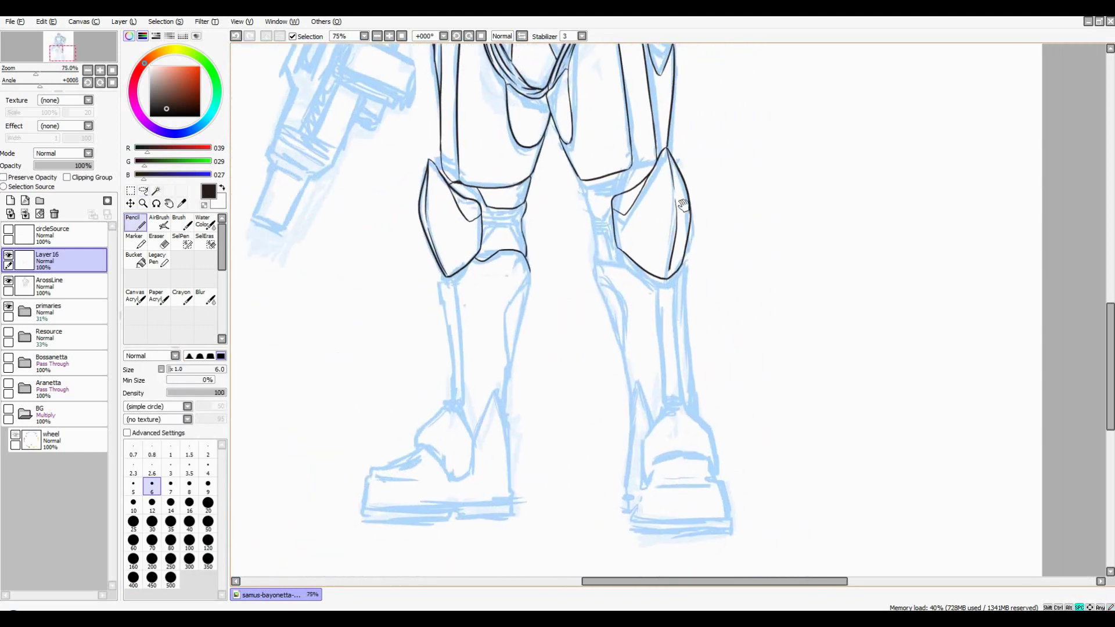
pyautogui.scroll(2, 661, 154)
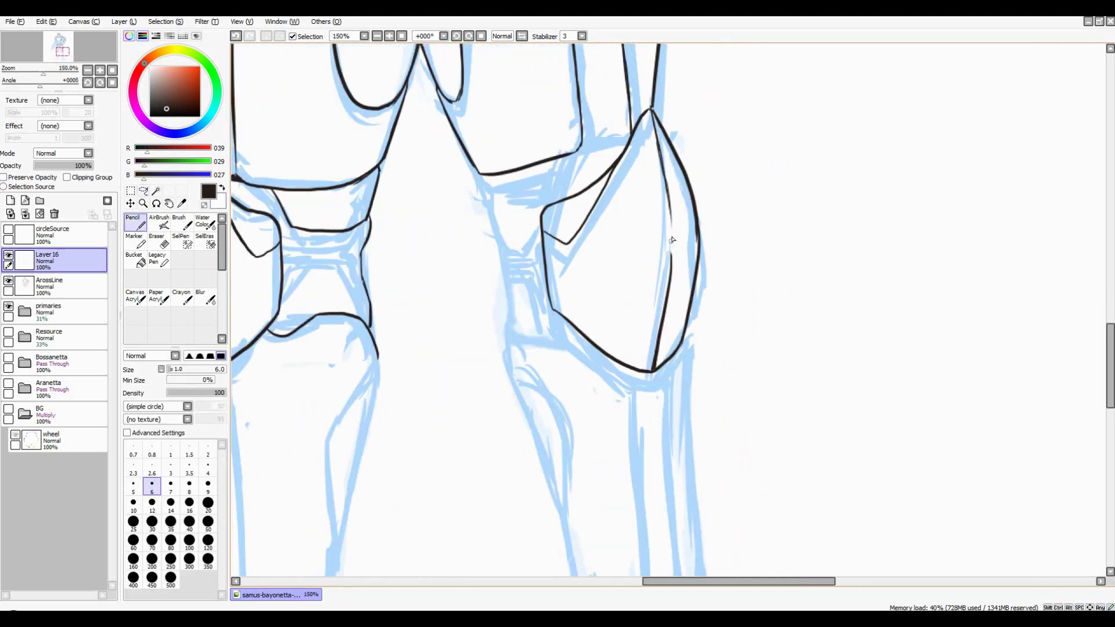
pyautogui.scroll(-3, 672, 240)
pyautogui.scroll(3, 648, 205)
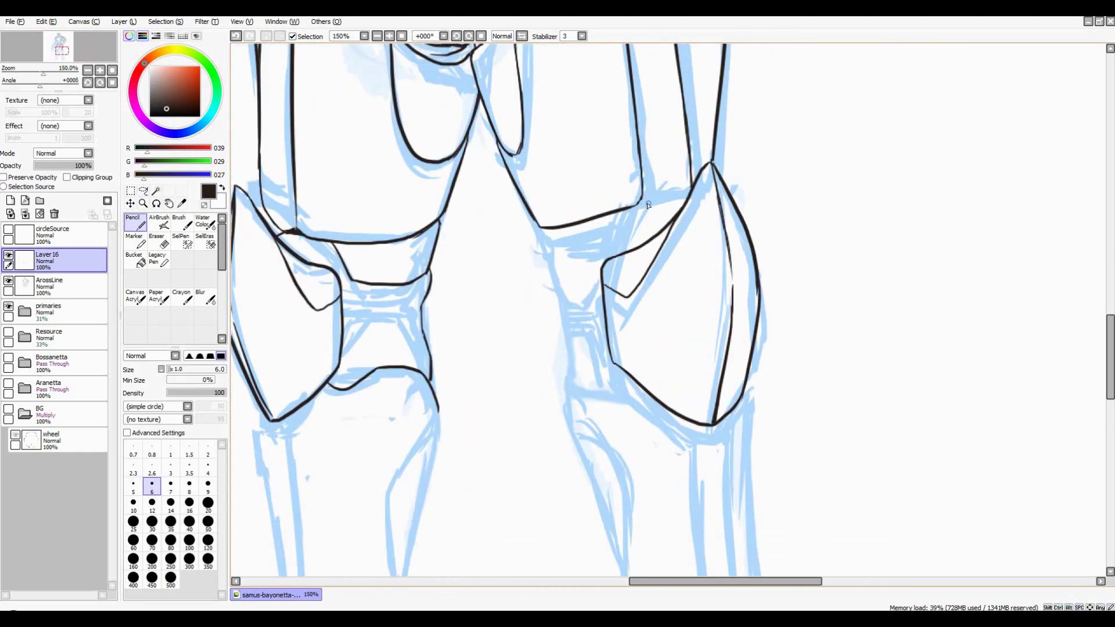
# Extend the hand-side thigh hem to the knee guard and ink the knee joint below it
pyautogui.moveTo(649, 204); pyautogui.dragTo(693, 199)
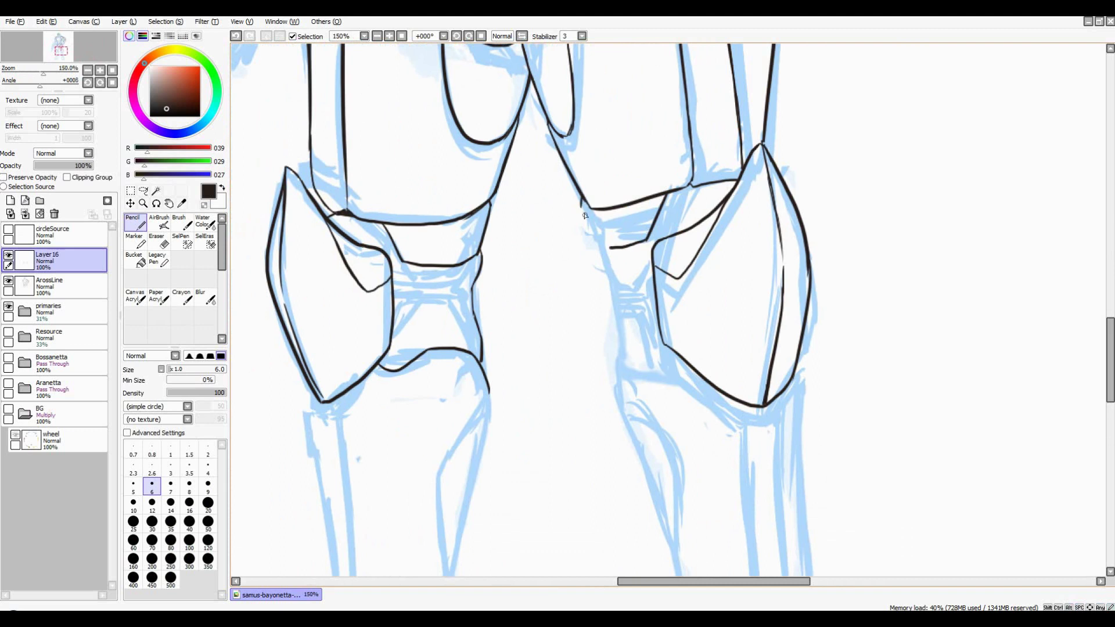
pyautogui.moveTo(614, 250); pyautogui.dragTo(583, 179)
pyautogui.moveTo(581, 192); pyautogui.dragTo(587, 248)
pyautogui.scroll(-3, 586, 244)
pyautogui.scroll(3, 621, 169)
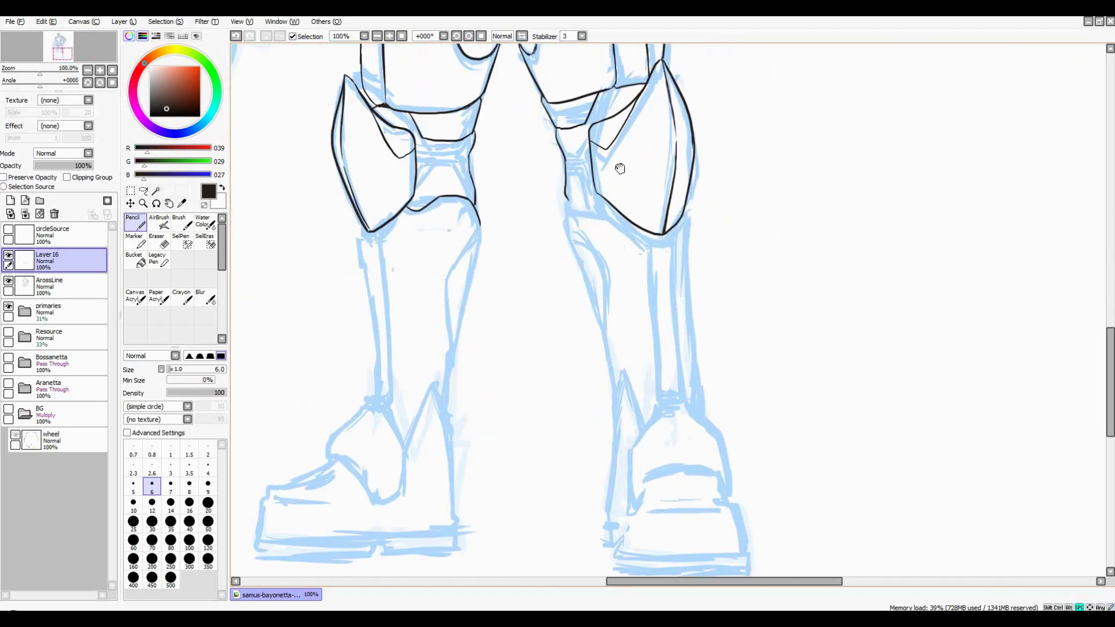
pyautogui.moveTo(558, 195); pyautogui.dragTo(563, 158)
# Ink the hand-side shin armour's top edge, both side outlines and curved inner calf panel
pyautogui.scroll(-3, 616, 171)
pyautogui.scroll(3, 527, 110)
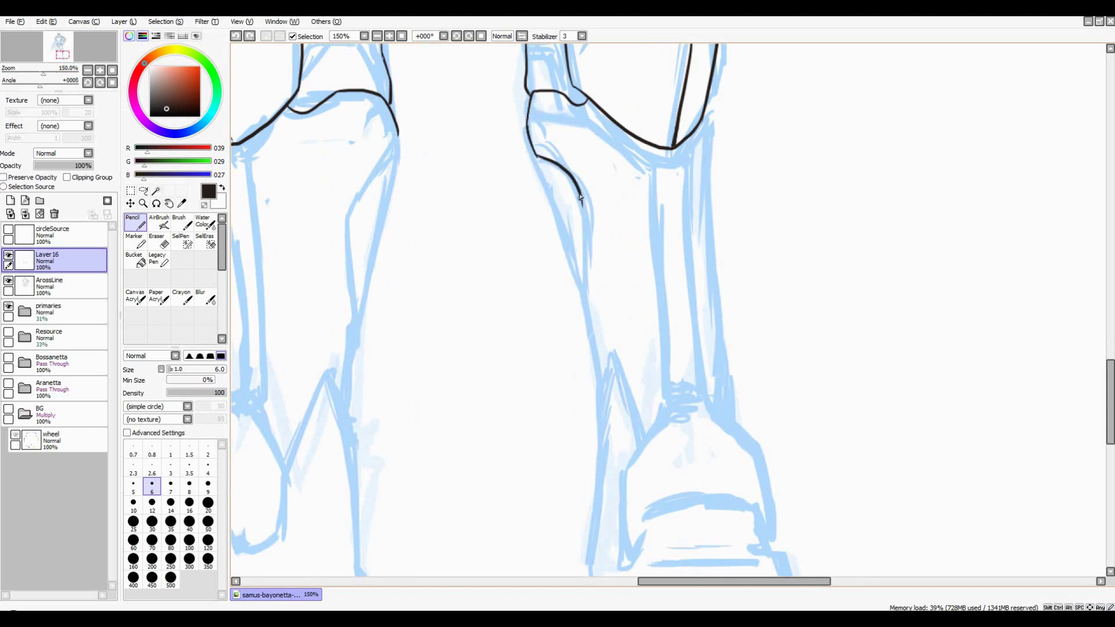
pyautogui.scroll(-2, 580, 198)
pyautogui.moveTo(558, 361); pyautogui.dragTo(614, 208)
pyautogui.scroll(2, 615, 215)
pyautogui.moveTo(619, 98); pyautogui.dragTo(630, 375)
pyautogui.moveTo(617, 241); pyautogui.dragTo(604, 289)
# Ink a second line just beneath the lower edges of both knee guards
pyautogui.scroll(-3, 651, 152)
pyautogui.scroll(4, 651, 152)
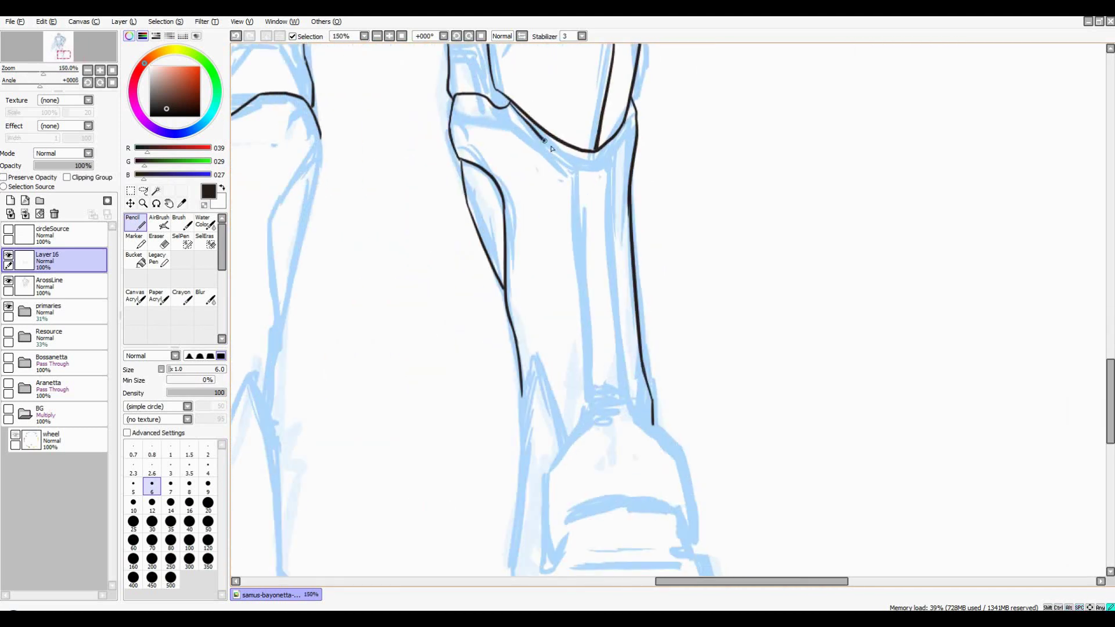
pyautogui.scroll(-4, 633, 140)
pyautogui.scroll(4, 474, 180)
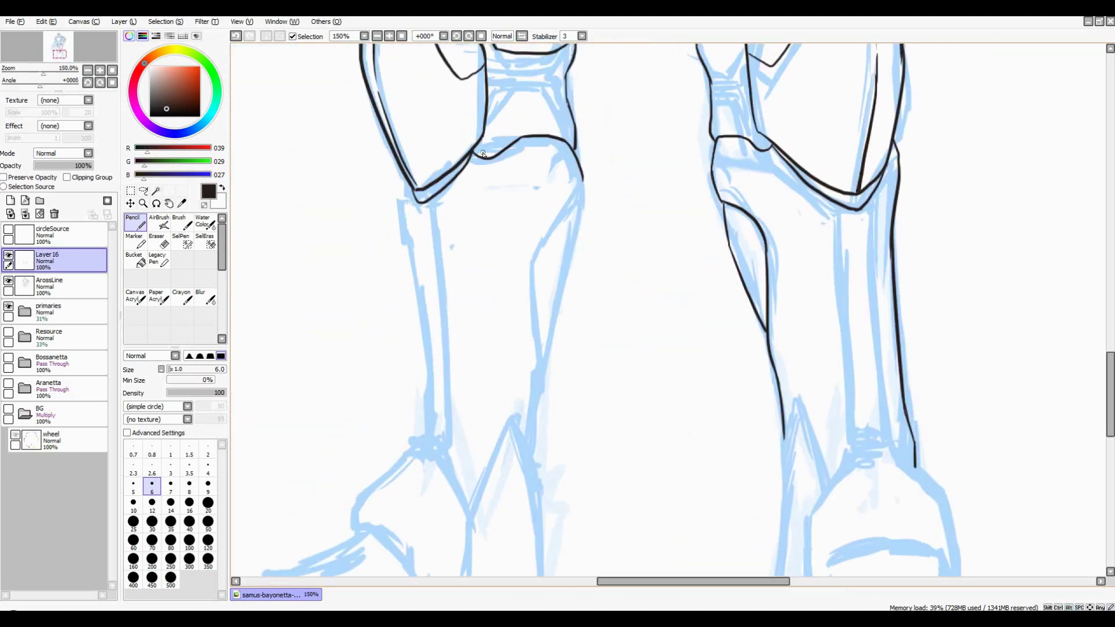
# Ink the gun-arm-side shin armour's outer and inner outlines and its curved calf panel
pyautogui.moveTo(430, 201)
pyautogui.mouseDown()
pyautogui.moveTo(377, 142)
pyautogui.moveTo(400, 377)
pyautogui.mouseUp()
pyautogui.scroll(-1, 461, 261)
pyautogui.scroll(1, 460, 261)
pyautogui.moveTo(535, 154)
pyautogui.mouseDown()
pyautogui.moveTo(536, 179)
pyautogui.moveTo(487, 253)
pyautogui.moveTo(492, 437)
pyautogui.mouseUp()
pyautogui.moveTo(506, 186); pyautogui.dragTo(491, 194)
pyautogui.moveTo(522, 194); pyautogui.dragTo(522, 239)
pyautogui.scroll(-4, 518, 259)
pyautogui.scroll(4, 558, 297)
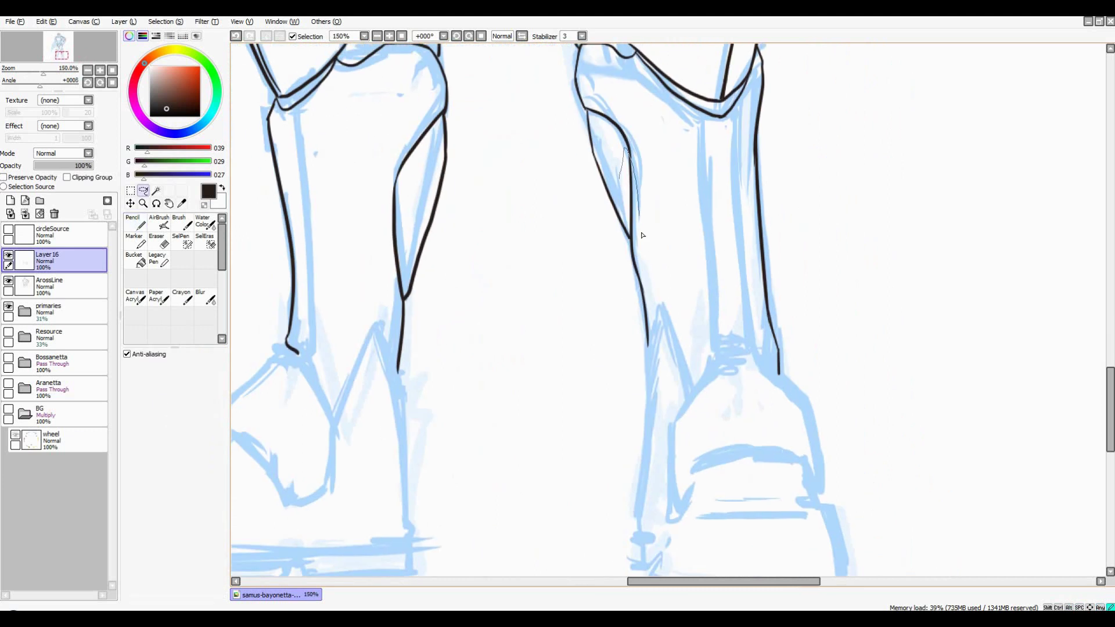
# Adjust the hand-side calf panel line and add a second line along that shin's outer edge
pyautogui.moveTo(639, 293)
pyautogui.mouseDown()
pyautogui.moveTo(607, 151)
pyautogui.moveTo(590, 128)
pyautogui.moveTo(648, 304)
pyautogui.mouseUp()
pyautogui.moveTo(761, 144); pyautogui.dragTo(677, 161)
pyautogui.scroll(-4, 684, 221)
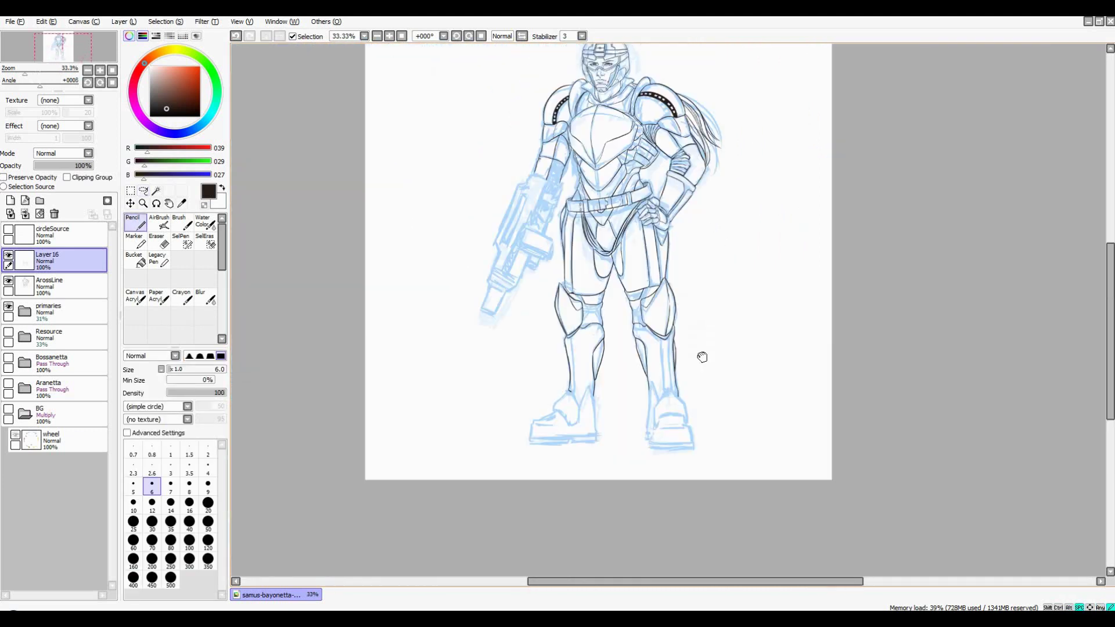
# Ink the pointed ankle plate on the hand-side leg, with its long edge running down to the heel
pyautogui.scroll(4, 702, 356)
pyautogui.scroll(-3, 650, 212)
pyautogui.moveTo(713, 142); pyautogui.dragTo(726, 215)
pyautogui.moveTo(721, 179); pyautogui.dragTo(708, 340)
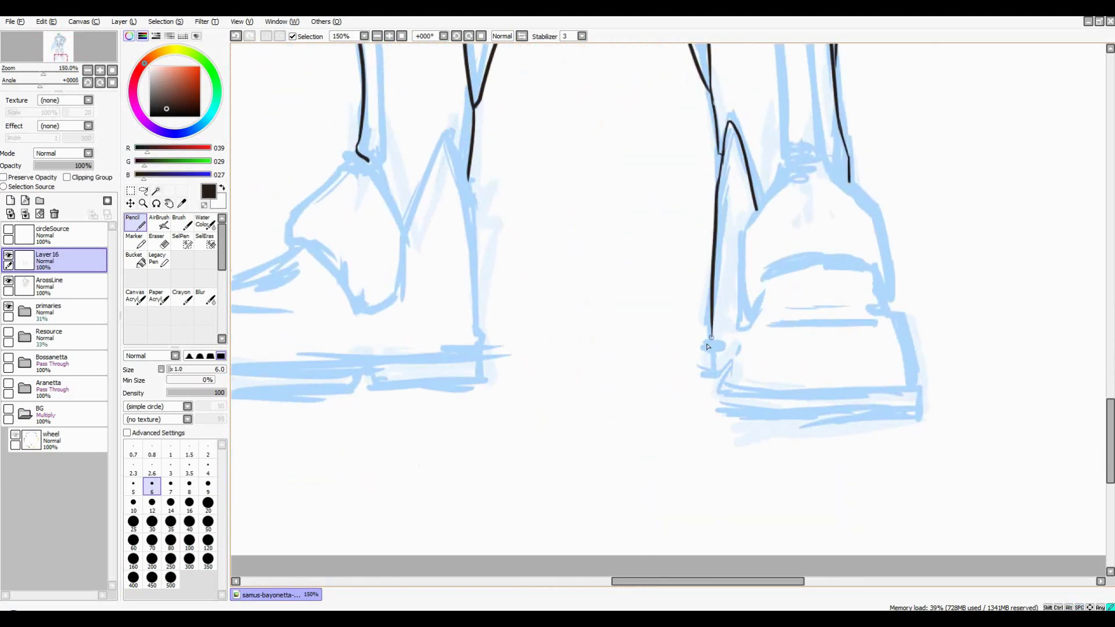
# Ink the matching pointed ankle plate and heel edge on the gun-arm-side leg
pyautogui.scroll(3, 715, 290)
pyautogui.moveTo(587, 255)
pyautogui.mouseDown()
pyautogui.moveTo(629, 152)
pyautogui.moveTo(649, 224)
pyautogui.moveTo(657, 343)
pyautogui.mouseUp()
pyautogui.scroll(-2, 742, 242)
pyautogui.moveTo(742, 242); pyautogui.dragTo(653, 395)
pyautogui.scroll(2, 653, 395)
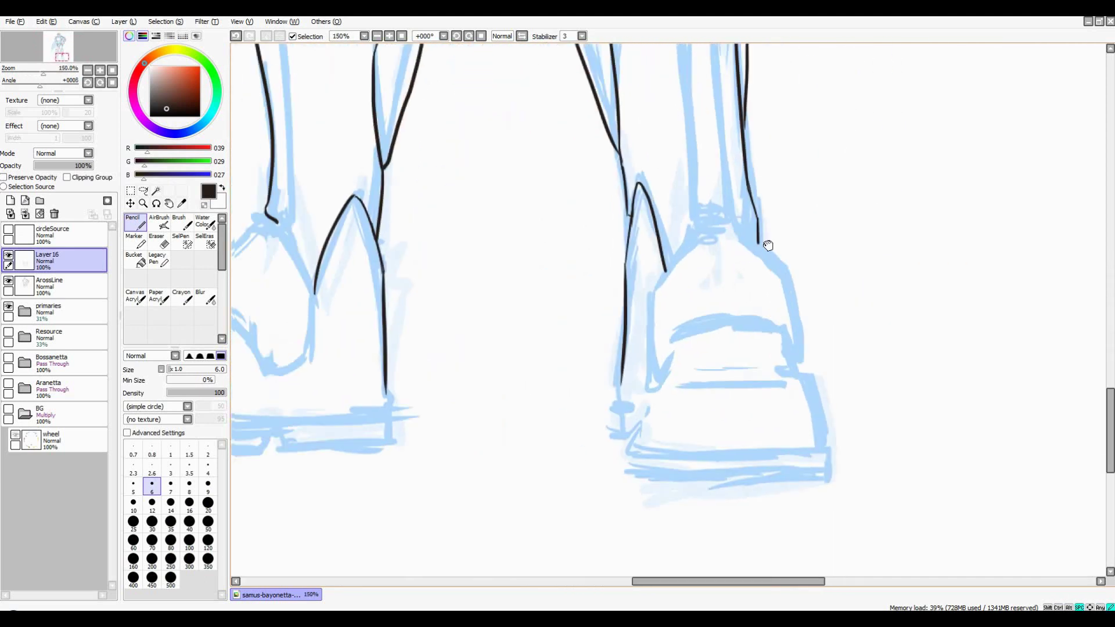
# Extend the hand-side heel edge downward and ink the sole's upper line along the front of the gun-arm-side boot
pyautogui.scroll(1, 772, 224)
pyautogui.scroll(-1, 745, 309)
pyautogui.moveTo(744, 305); pyautogui.dragTo(741, 322)
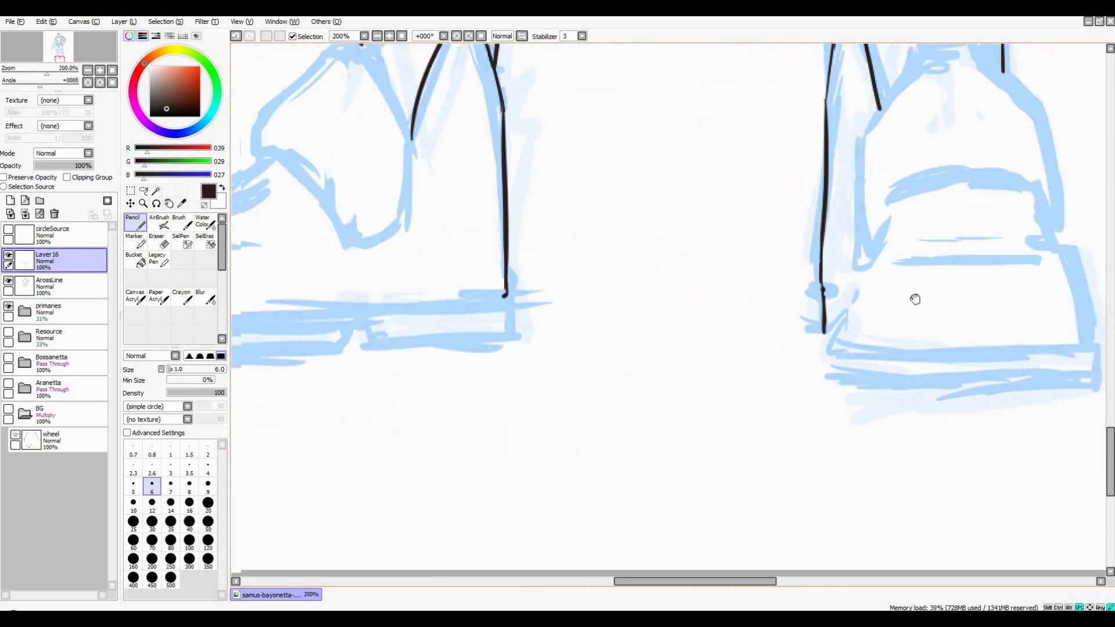
pyautogui.hscroll(-3, 914, 299)
pyautogui.moveTo(311, 298); pyautogui.dragTo(517, 304)
pyautogui.scroll(1, 616, 276)
pyautogui.hotkey('ctrl', 'z')
pyautogui.moveTo(411, 299); pyautogui.dragTo(653, 306)
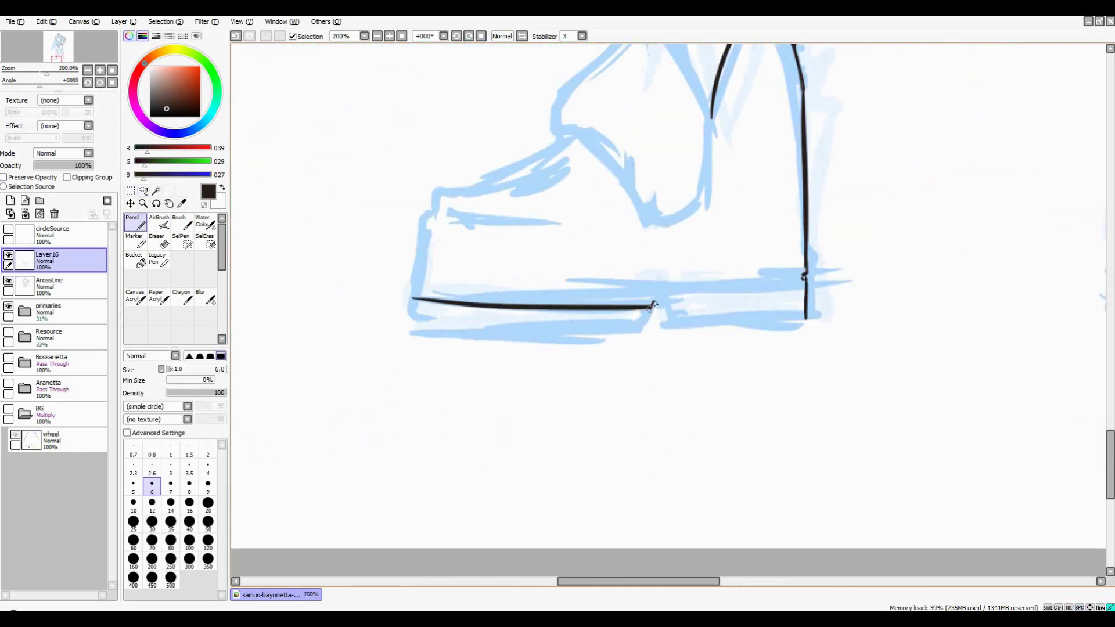
# Ink the gun-arm-side boot's heel sole with its arch notch, sloped upper line and notched tread underneath
pyautogui.scroll(2, 677, 274)
pyautogui.moveTo(672, 373); pyautogui.dragTo(805, 346)
pyautogui.scroll(-1, 805, 345)
pyautogui.scroll(1, 697, 337)
pyautogui.moveTo(591, 325); pyautogui.dragTo(594, 351)
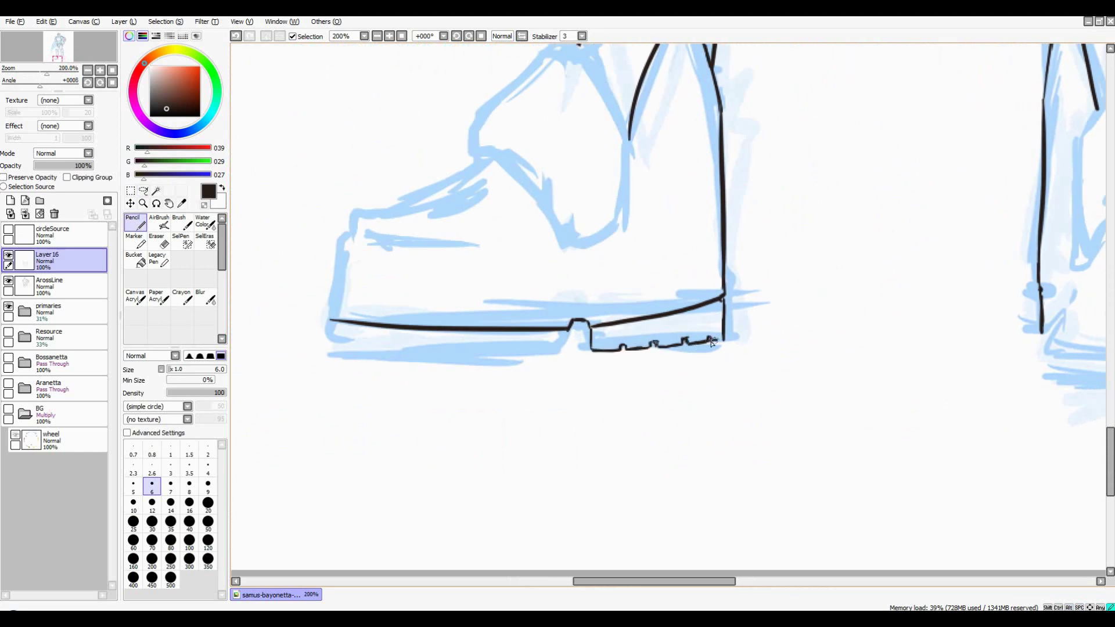
# Ink the notched tread under the front of the gun-arm-side boot and the toe's rising front edge
pyautogui.scroll(1, 712, 343)
pyautogui.hscroll(-3, 523, 291)
pyautogui.moveTo(363, 255); pyautogui.dragTo(370, 304)
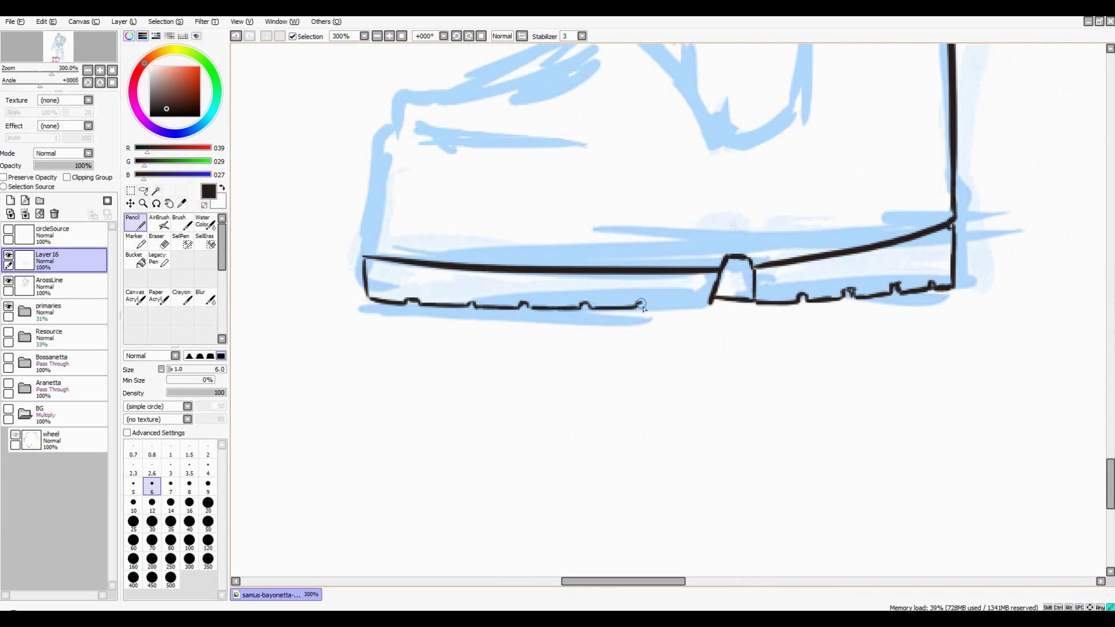
pyautogui.scroll(-2, 688, 307)
pyautogui.scroll(2, 483, 372)
pyautogui.moveTo(478, 402)
pyautogui.mouseDown()
pyautogui.moveTo(475, 255)
pyautogui.moveTo(528, 231)
pyautogui.mouseUp()
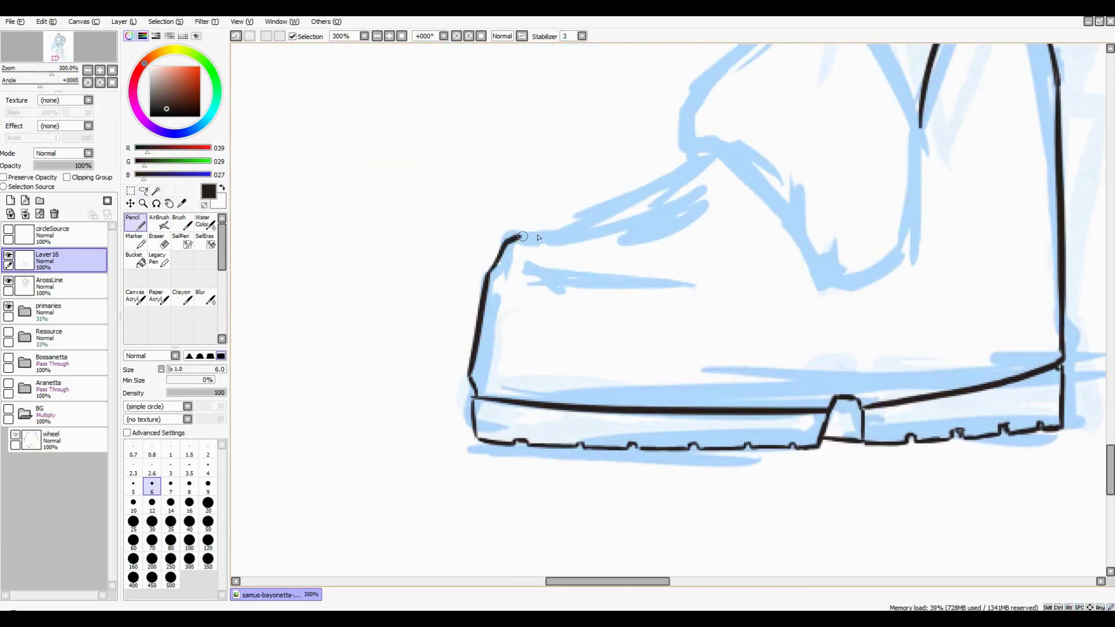
# Ink the gun-arm-side boot's instep line and the front and rear outlines of its ankle guard
pyautogui.scroll(-1, 527, 231)
pyautogui.moveTo(465, 297)
pyautogui.mouseDown()
pyautogui.moveTo(567, 283)
pyautogui.moveTo(553, 272)
pyautogui.moveTo(578, 436)
pyautogui.mouseUp()
pyautogui.scroll(1, 601, 278)
pyautogui.hscroll(2, 601, 278)
pyautogui.scroll(3, 511, 251)
pyautogui.hscroll(3, 512, 251)
pyautogui.scroll(-1, 568, 360)
pyautogui.hscroll(-2, 568, 360)
pyautogui.hotkey('ctrl', 'z')
pyautogui.moveTo(621, 201)
pyautogui.mouseDown()
pyautogui.moveTo(544, 276)
pyautogui.moveTo(549, 332)
pyautogui.mouseUp()
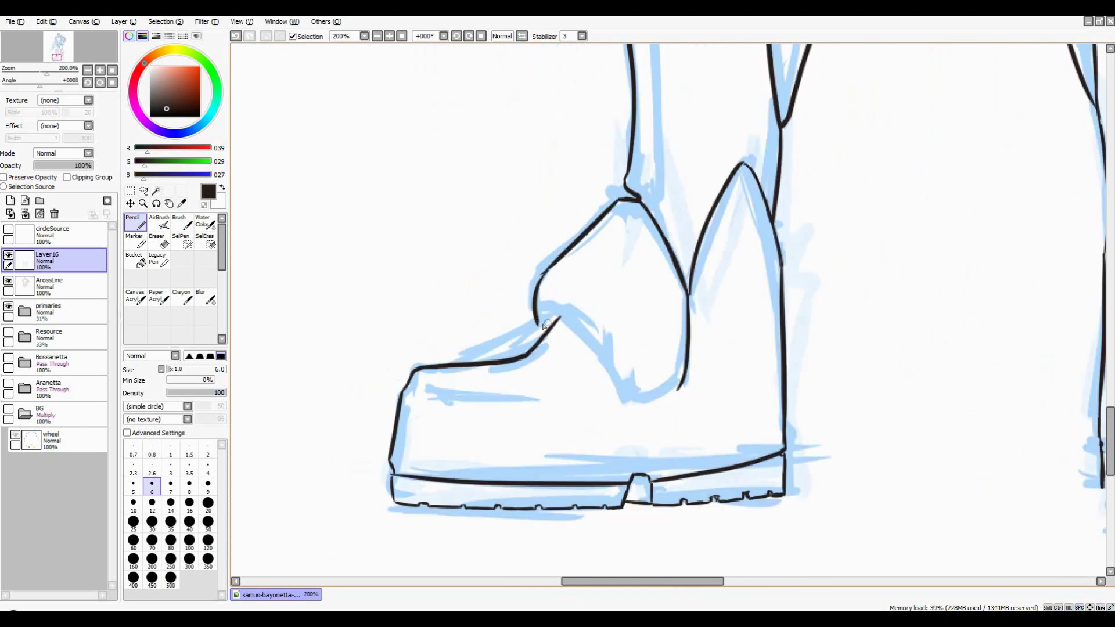
# Close the lower edge of the gun-arm-side ankle guard and begin the toe's crease line
pyautogui.press('a')
pyautogui.press('n')
pyautogui.moveTo(417, 388); pyautogui.dragTo(543, 396)
pyautogui.scroll(-2, 802, 256)
pyautogui.scroll(1, 802, 256)
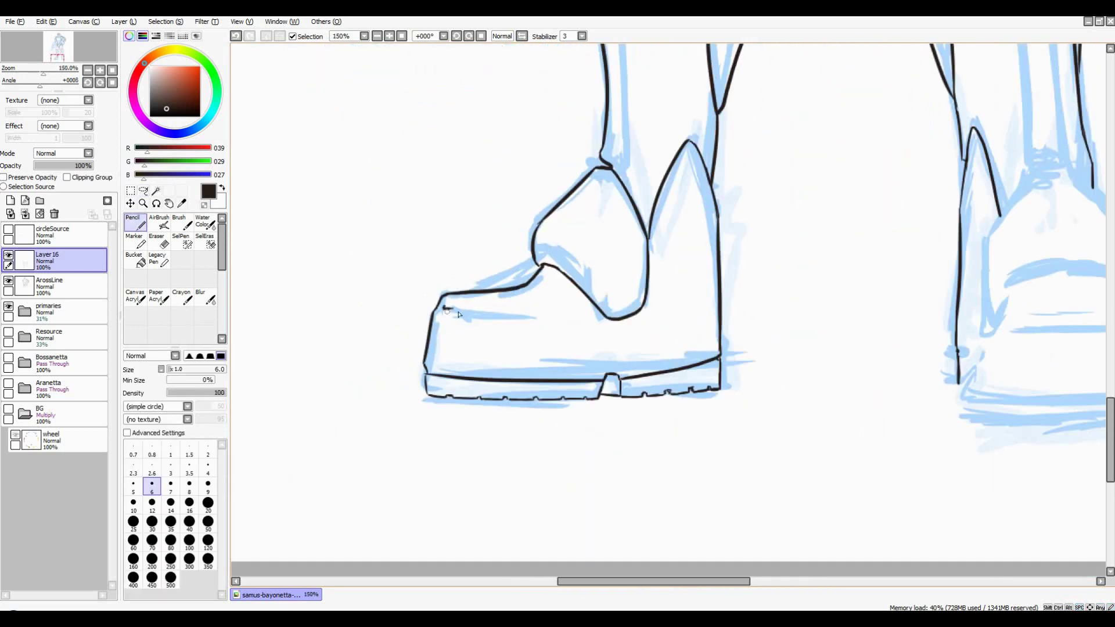
# Complete the toe crease on the gun-arm-side boot and redraw its ankle guard's front edge further inward
pyautogui.scroll(-1, 669, 256)
pyautogui.scroll(1, 668, 256)
pyautogui.hscroll(-2, 837, 232)
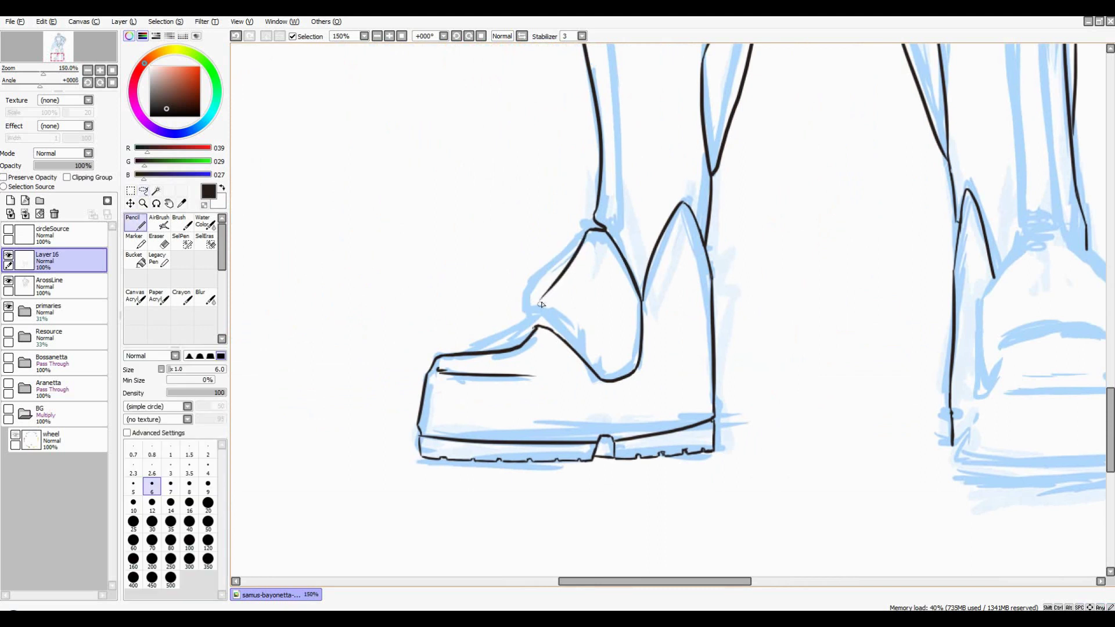
pyautogui.scroll(-1, 727, 237)
pyautogui.scroll(2, 727, 237)
pyautogui.hscroll(2, 727, 237)
pyautogui.scroll(-1, 727, 237)
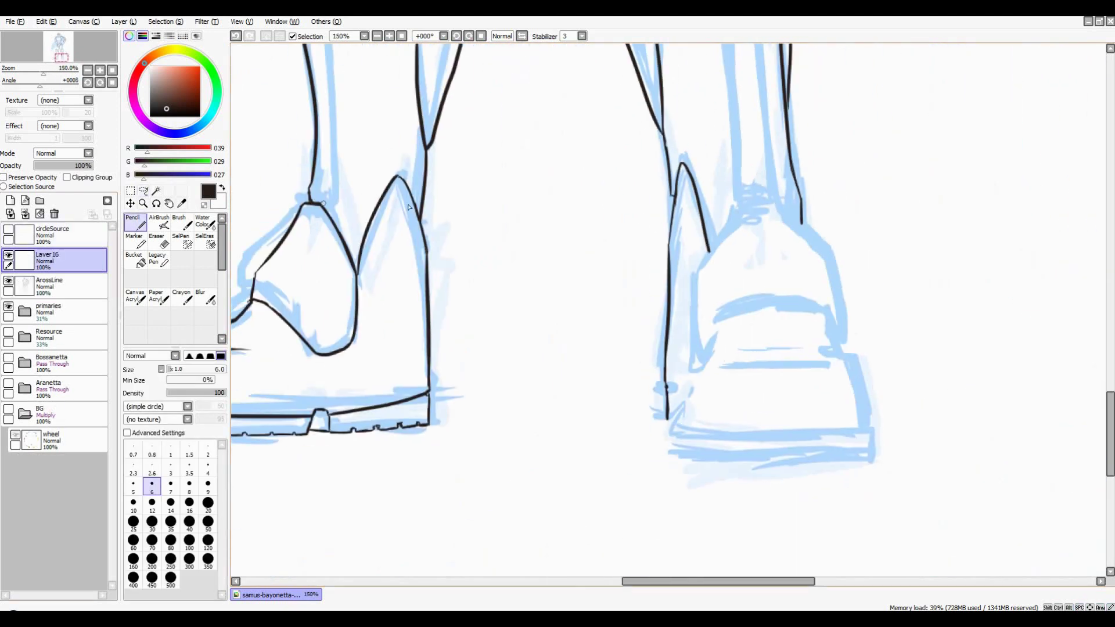
# Ink the hand-side boot's ankle guard using horizontal guides carried across from the other guard, and merge the inked boot layer into ArossLine
pyautogui.moveTo(320, 204); pyautogui.dragTo(781, 205)
pyautogui.hscroll(1, 737, 177)
pyautogui.hscroll(-1, 736, 177)
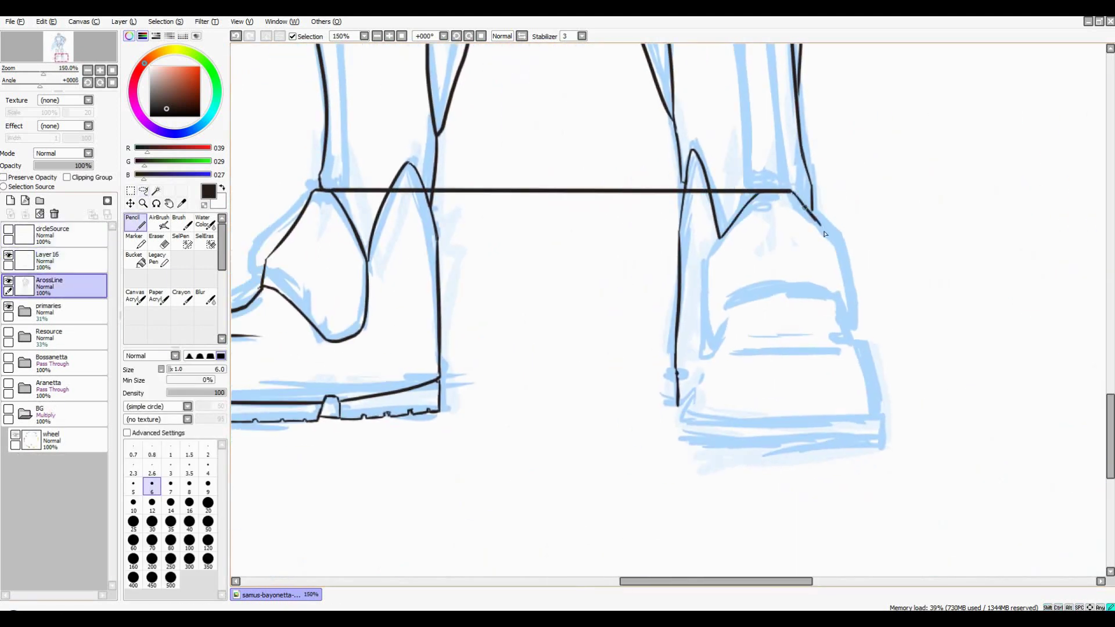
pyautogui.scroll(-1, 789, 180)
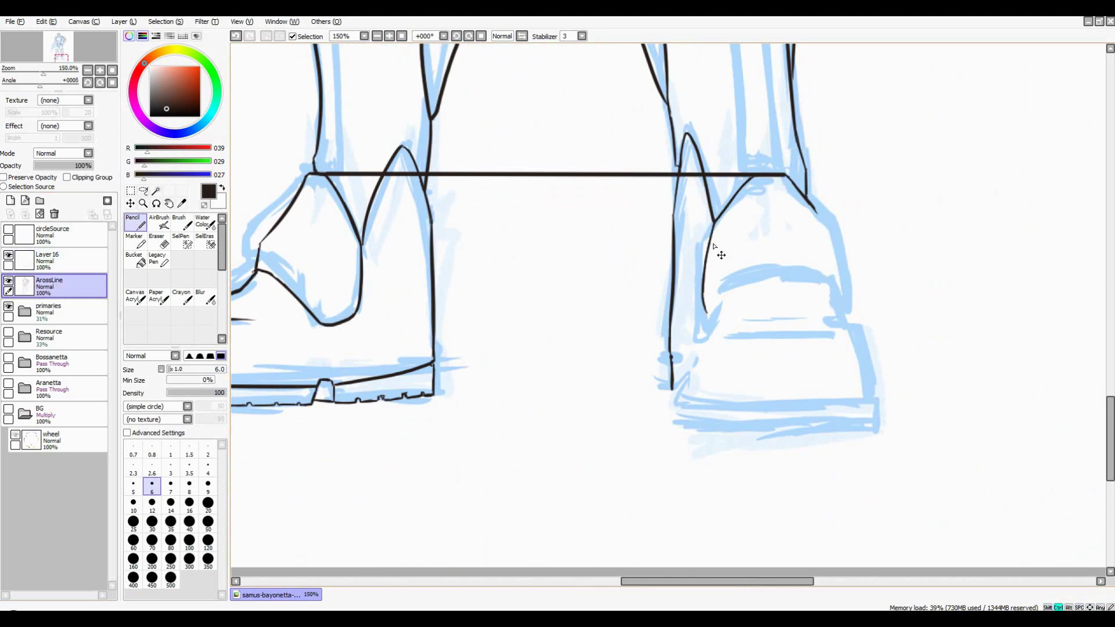
pyautogui.moveTo(721, 328); pyautogui.dragTo(324, 326)
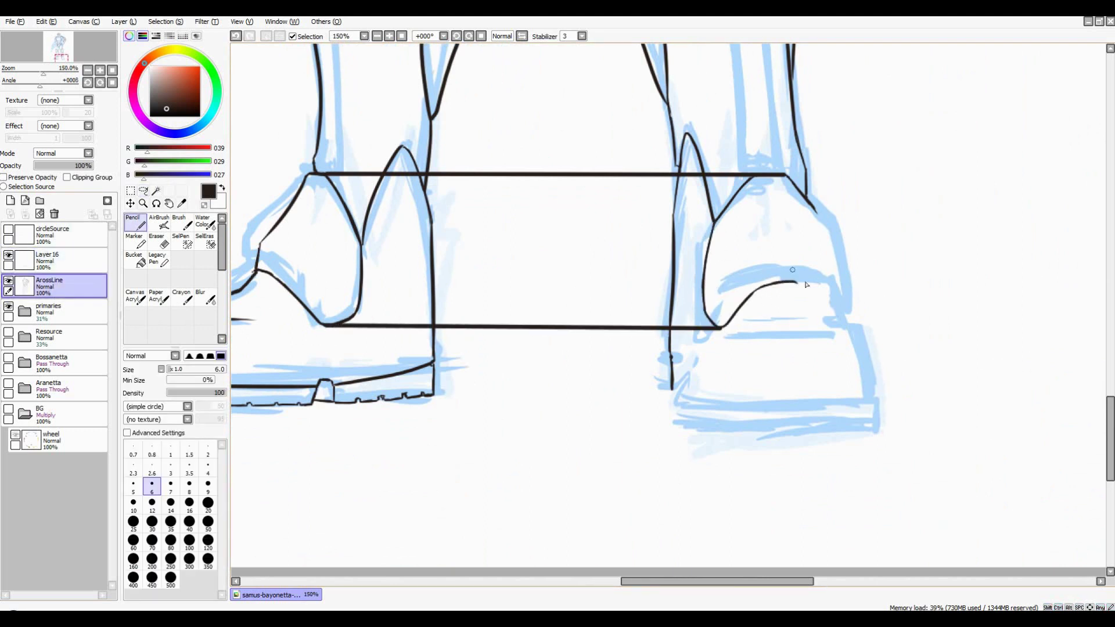
pyautogui.scroll(-3, 839, 299)
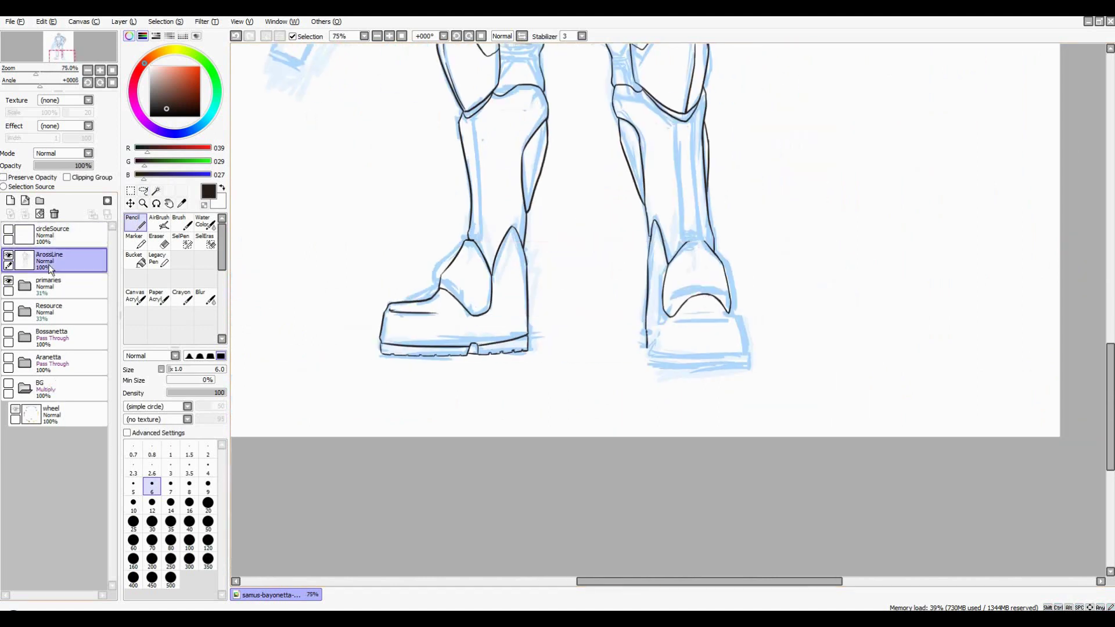
# Ink a short arched crease and side folds on the hand-side ankle guard, plus a fold on the matching guard
pyautogui.hotkey('ctrl', 'z')
pyautogui.hotkey('ctrl', 'z')
pyautogui.hotkey('ctrl', 'z')
pyautogui.scroll(3, 755, 262)
pyautogui.scroll(-1, 684, 228)
pyautogui.moveTo(684, 228); pyautogui.dragTo(683, 175)
pyautogui.hotkey('ctrl', 'y')
pyautogui.hotkey('ctrl', 'z')
pyautogui.scroll(3, 707, 193)
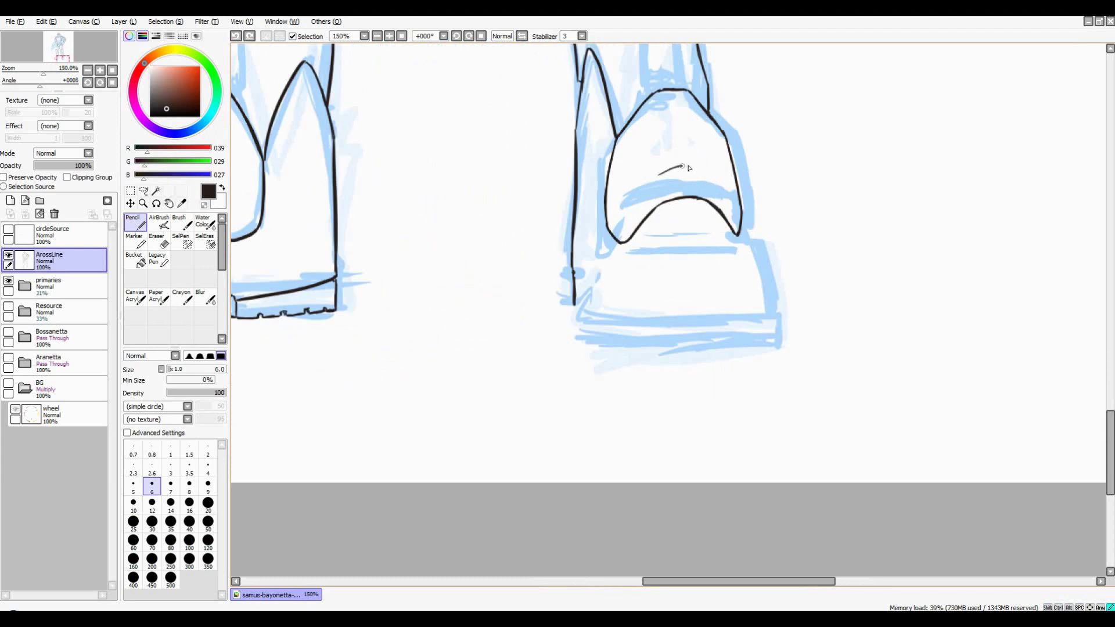
pyautogui.scroll(-1, 707, 193)
pyautogui.moveTo(739, 186); pyautogui.dragTo(727, 204)
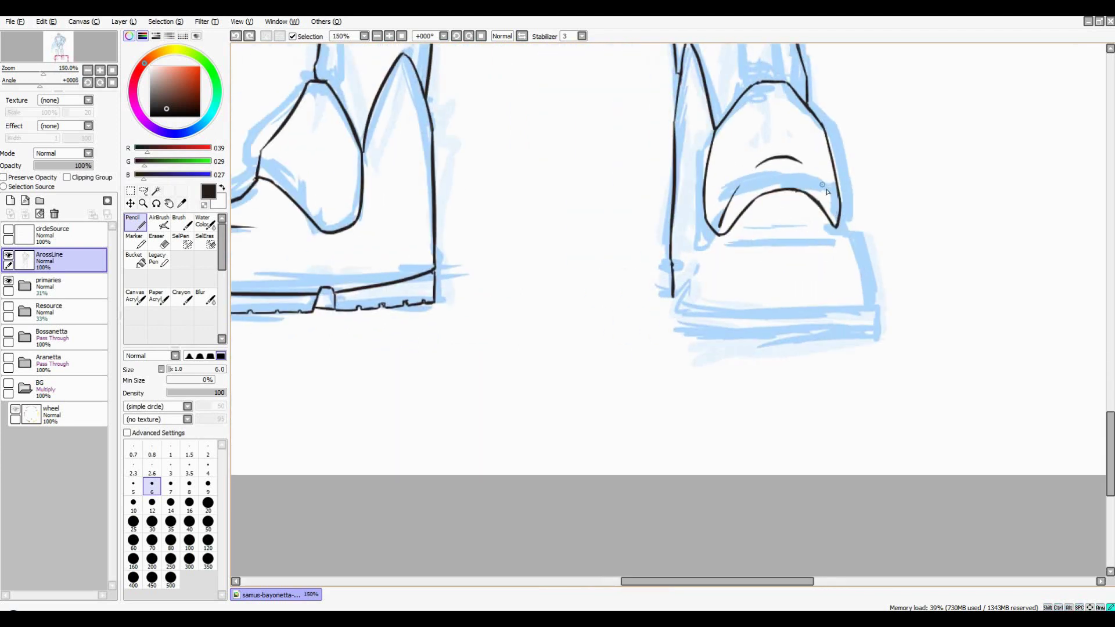
pyautogui.scroll(-2, 828, 192)
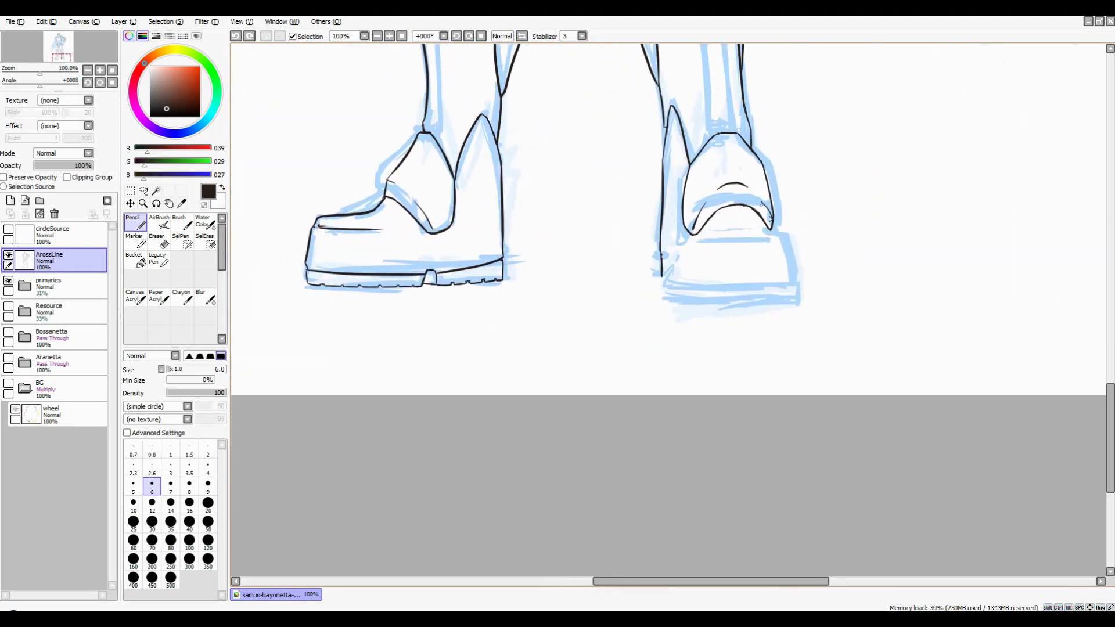
# Ink the top edge and outer side of the hand-side boot's toe cap
pyautogui.scroll(1, 769, 220)
pyautogui.moveTo(689, 233)
pyautogui.mouseDown()
pyautogui.moveTo(782, 229)
pyautogui.moveTo(806, 311)
pyautogui.mouseUp()
pyautogui.scroll(-1, 770, 230)
pyautogui.scroll(1, 770, 230)
pyautogui.scroll(-1, 778, 221)
pyautogui.scroll(1, 778, 221)
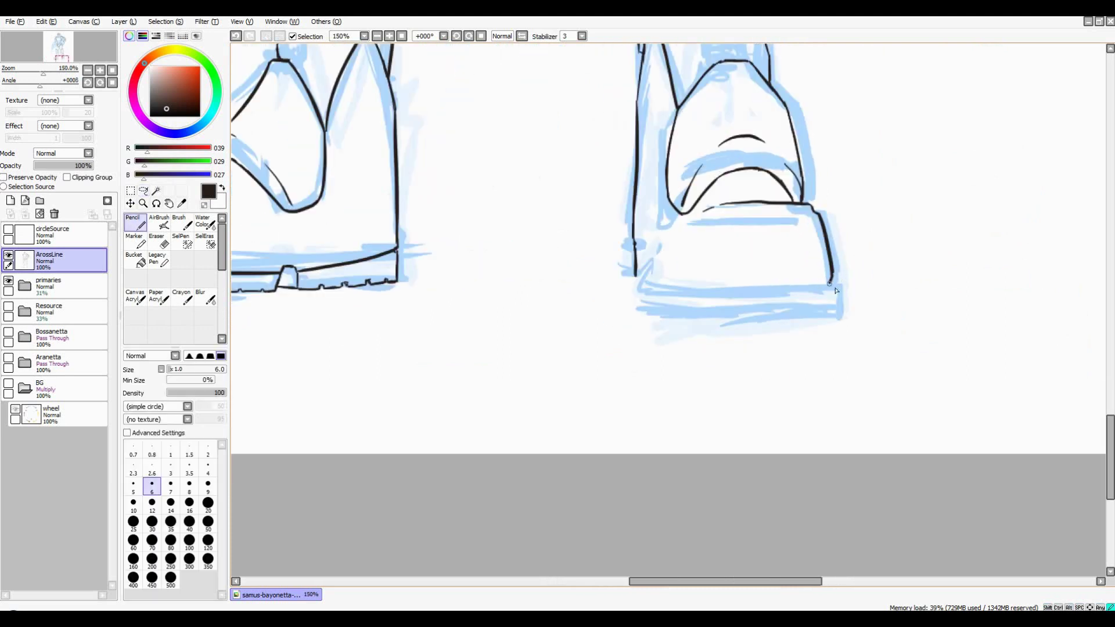
# Add the hand-side toe cap's crease and lower edge, and ink the sole with its notched tread
pyautogui.scroll(-1, 678, 250)
pyautogui.scroll(1, 678, 250)
pyautogui.scroll(-1, 755, 249)
pyautogui.moveTo(678, 249)
pyautogui.mouseDown()
pyautogui.moveTo(649, 250)
pyautogui.moveTo(798, 278)
pyautogui.moveTo(744, 317)
pyautogui.moveTo(922, 316)
pyautogui.mouseUp()
pyautogui.scroll(1, 755, 249)
pyautogui.scroll(-1, 755, 261)
pyautogui.scroll(1, 756, 262)
pyautogui.scroll(1, 922, 317)
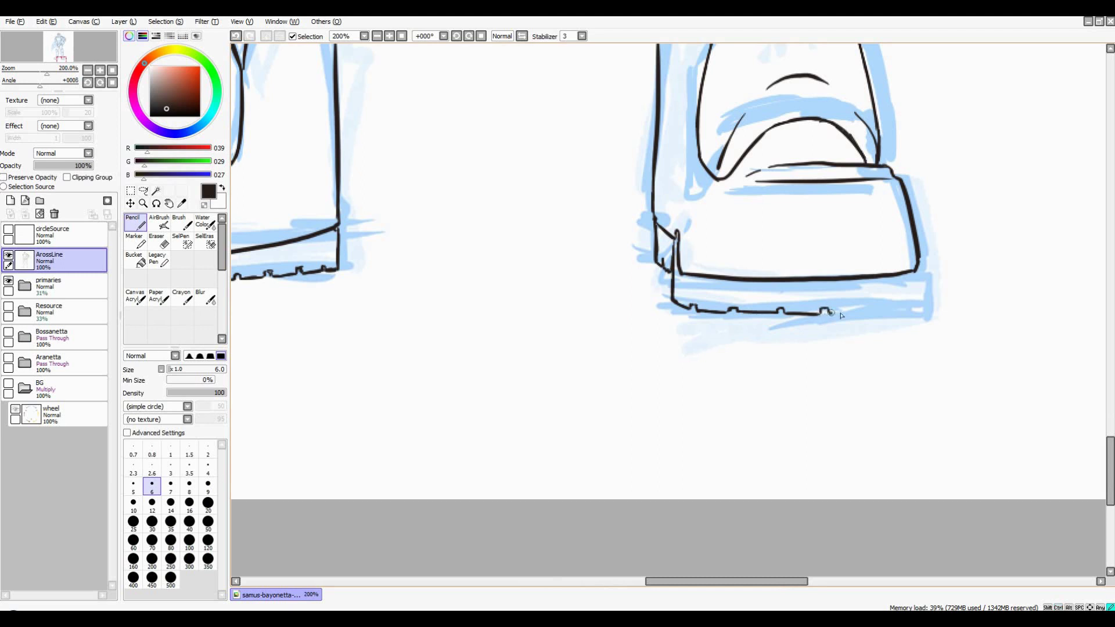
# Hide the primaries sketch group to review the full line art, and show the group again
pyautogui.scroll(-5, 919, 296)
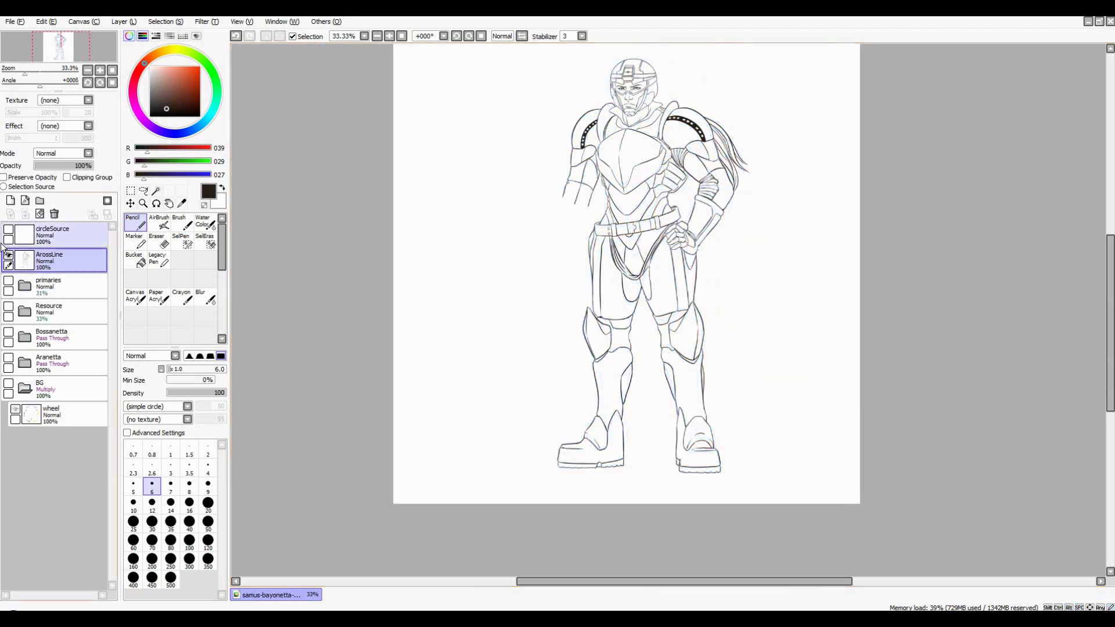
pyautogui.click(8, 281)
pyautogui.scroll(1, 786, 244)
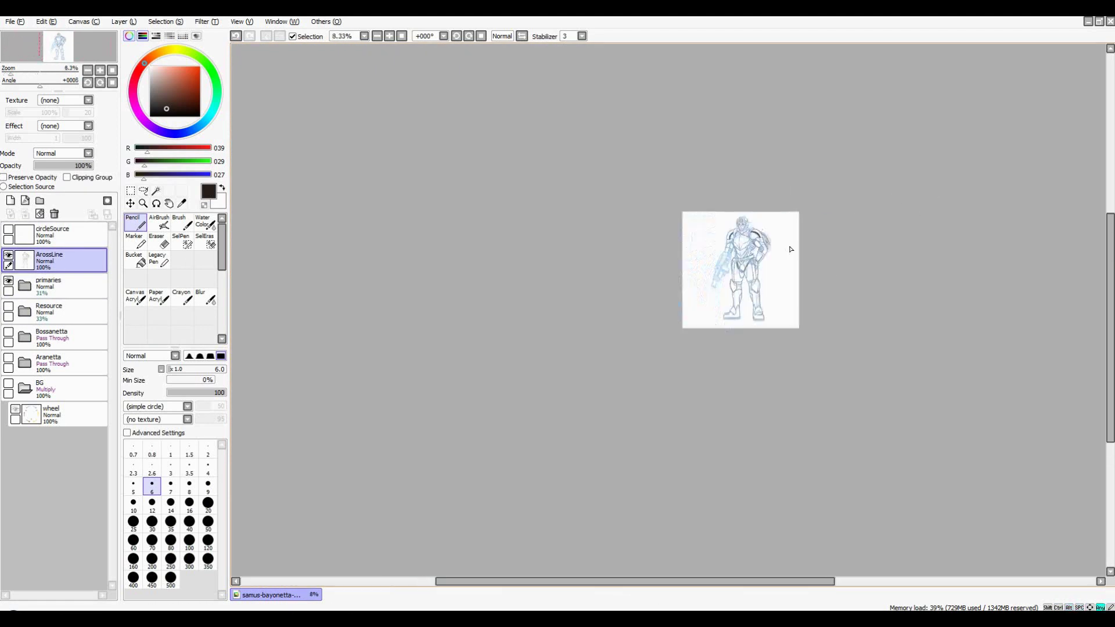
# Paste the rifle reference photo over the gun arm as an 80% Multiply layer and add a new Pencil layer above it
pyautogui.scroll(1, 536, 249)
pyautogui.scroll(-1, 580, 250)
pyautogui.scroll(2, 698, 252)
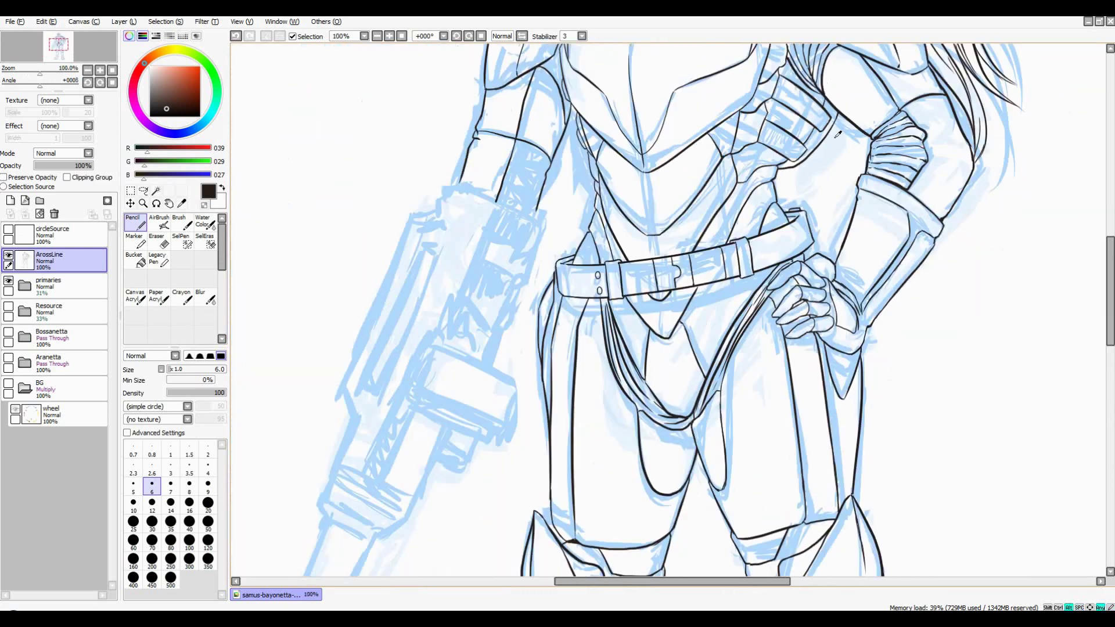
pyautogui.scroll(-2, 783, 254)
pyautogui.scroll(1, 783, 254)
pyautogui.scroll(-2, 581, 291)
pyautogui.hotkey('ctrl', 'v')
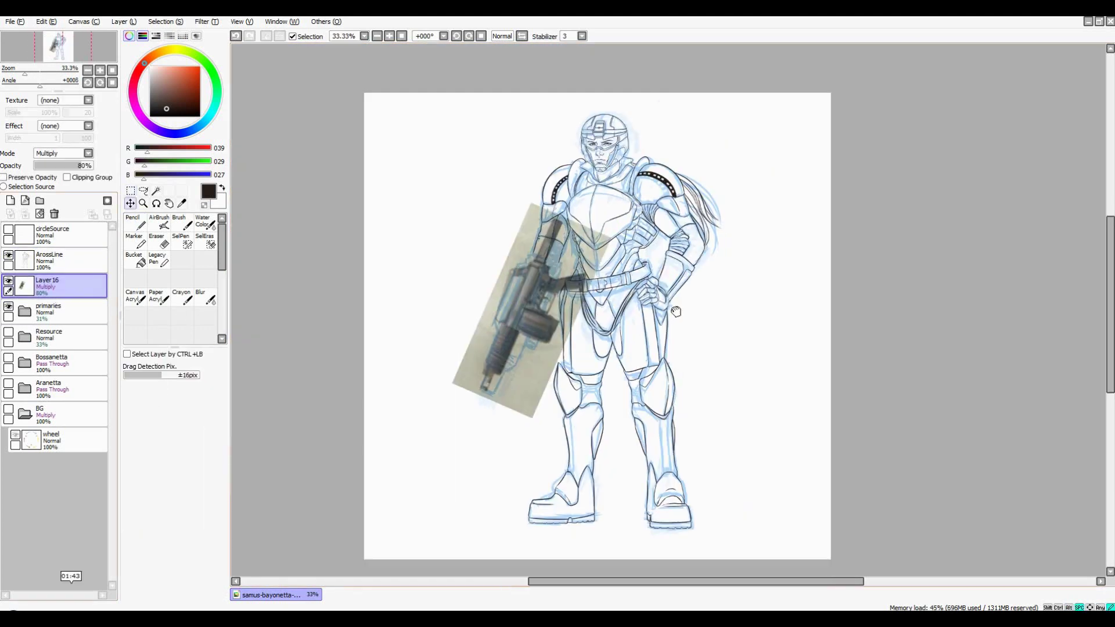
pyautogui.scroll(1, 581, 291)
pyautogui.click(10, 200)
pyautogui.click(135, 222)
# Trace the rifle's carrying handle and the long edges of its receiver from the photo
pyautogui.scroll(2, 581, 291)
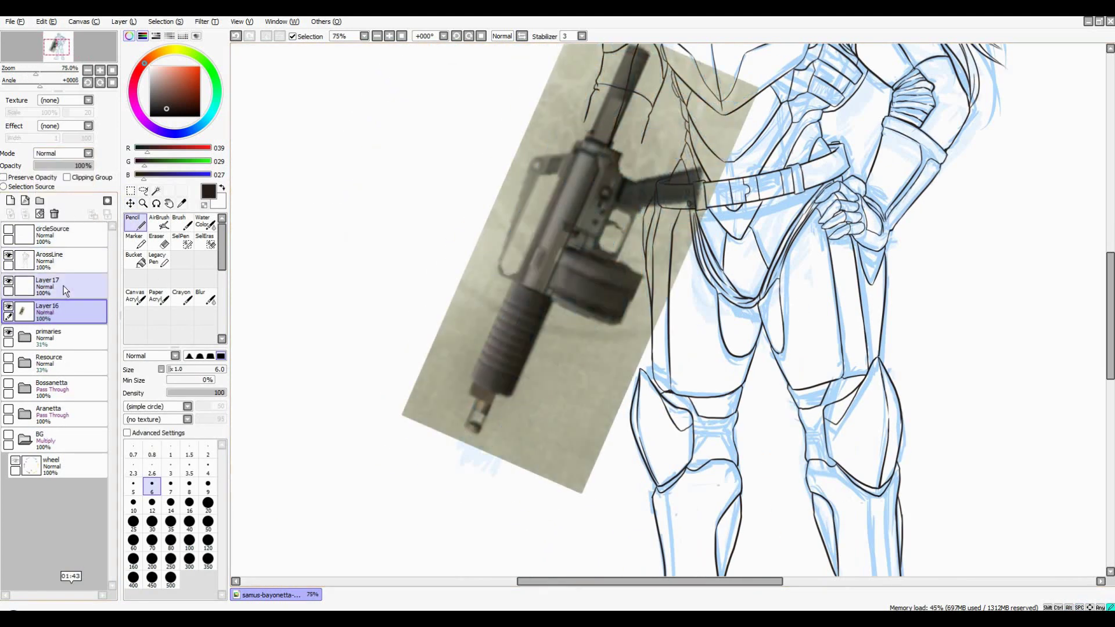
pyautogui.moveTo(574, 143); pyautogui.dragTo(517, 277)
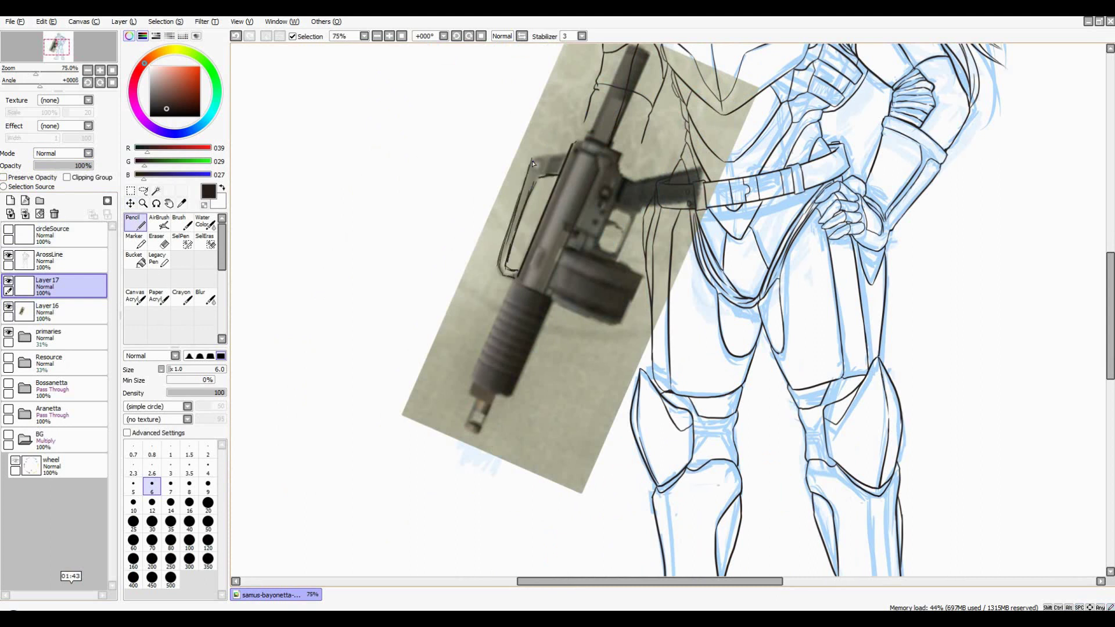
pyautogui.moveTo(533, 164)
pyautogui.mouseDown()
pyautogui.moveTo(629, 136)
pyautogui.moveTo(537, 291)
pyautogui.mouseUp()
pyautogui.scroll(1, 533, 164)
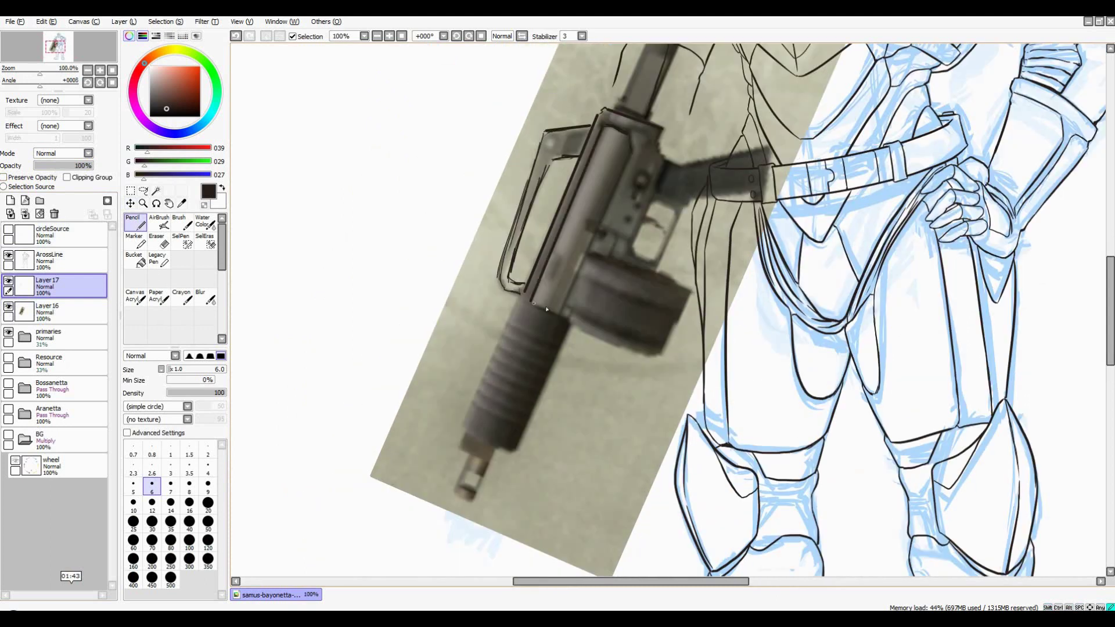
pyautogui.moveTo(659, 162); pyautogui.dragTo(631, 239)
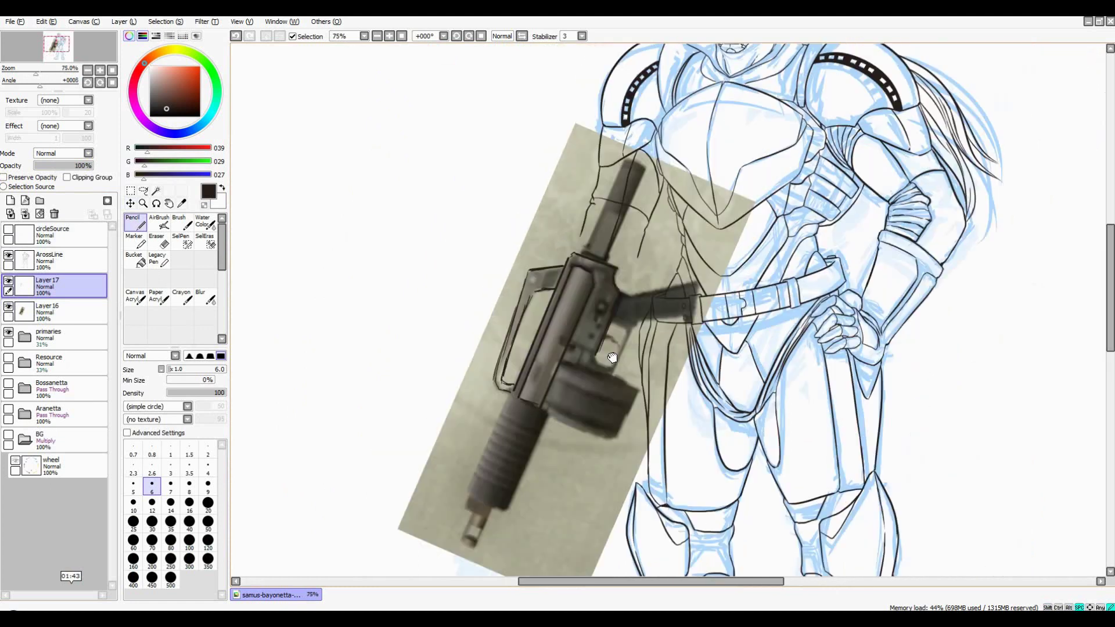
# Trace the rifle's drum magazine, ribbed handguard outline and muzzle from the photo
pyautogui.scroll(-1, 605, 237)
pyautogui.scroll(1, 605, 237)
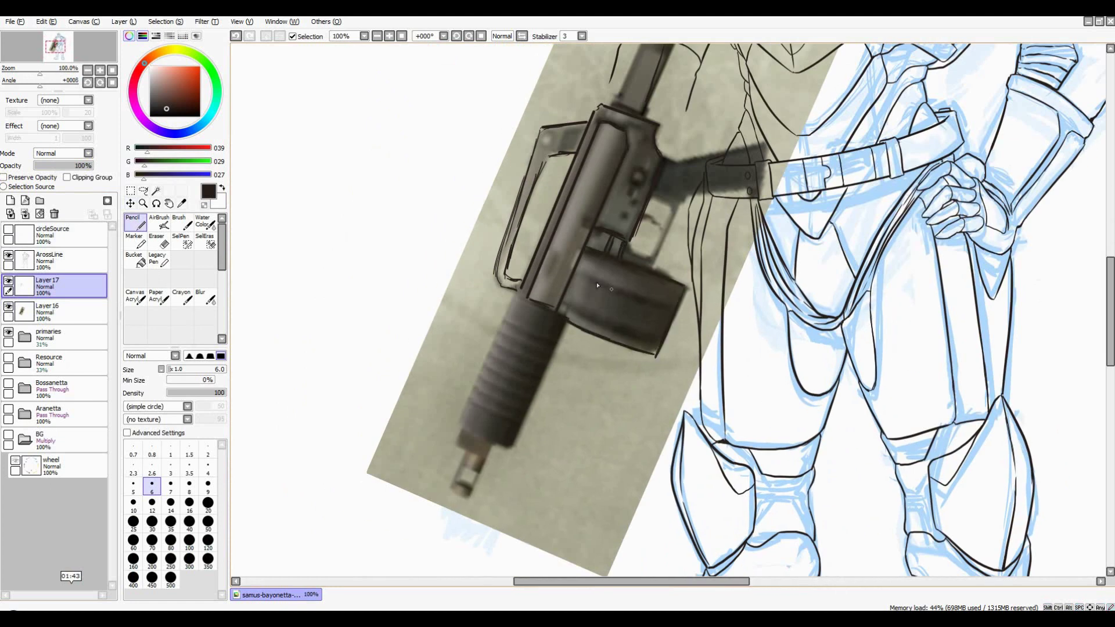
pyautogui.moveTo(593, 318); pyautogui.dragTo(738, 242)
pyautogui.moveTo(660, 219); pyautogui.dragTo(603, 348)
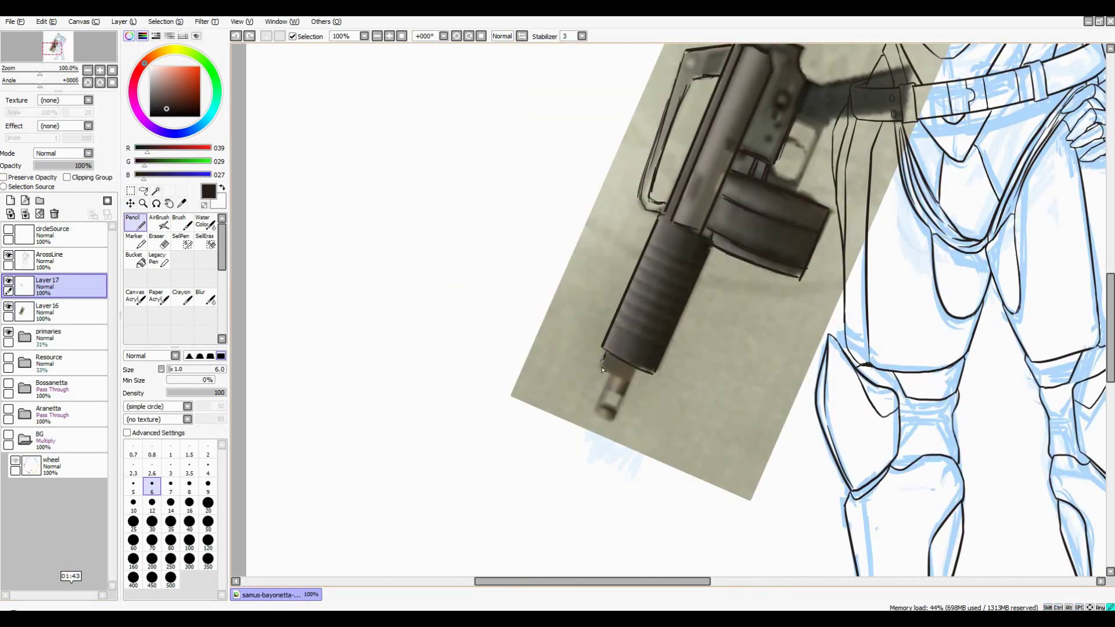
pyautogui.scroll(-2, 602, 406)
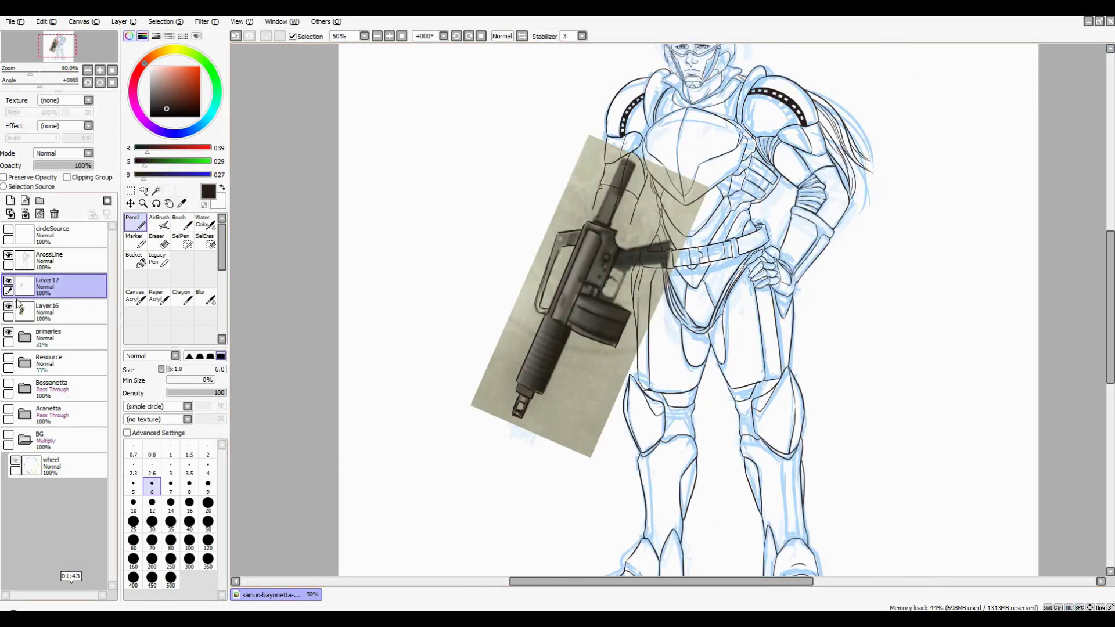
# Hide the rifle photo and transform the traced rifle to line up with the sketched gun arm
pyautogui.click(8, 306)
pyautogui.scroll(2, 352, 356)
pyautogui.hotkey('ctrl', 't')
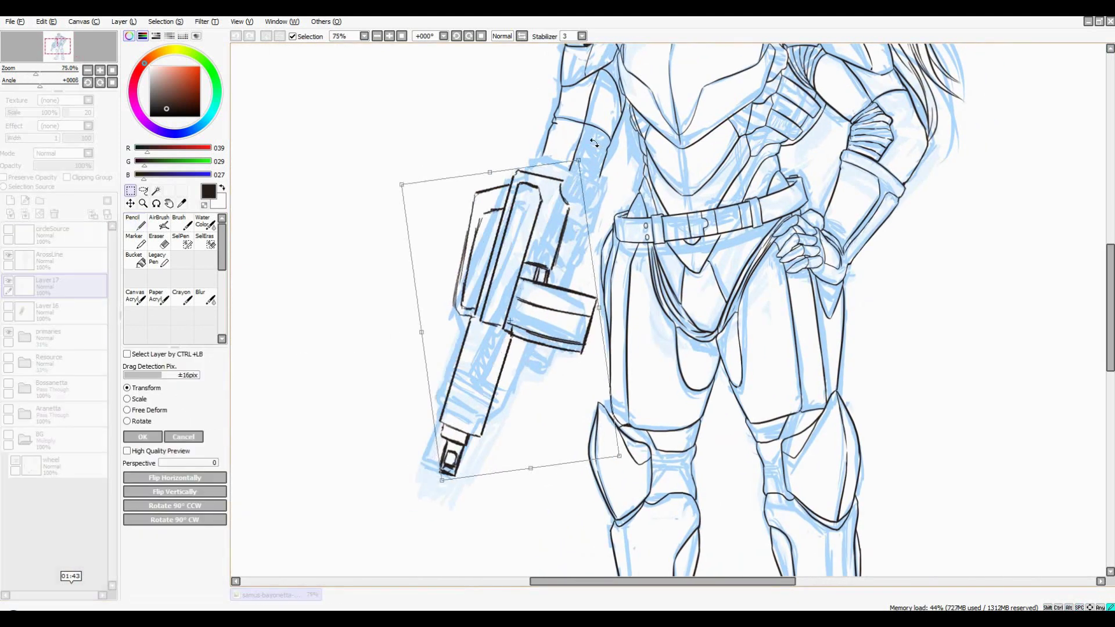
pyautogui.moveTo(592, 149); pyautogui.dragTo(546, 166)
# On a new layer, rough in the gun arm's forearm and gripping hand over the rifle with a size 14 pencil
pyautogui.click(10, 200)
pyautogui.click(170, 503)
pyautogui.moveTo(552, 127); pyautogui.dragTo(527, 242)
pyautogui.moveTo(586, 195); pyautogui.dragTo(572, 235)
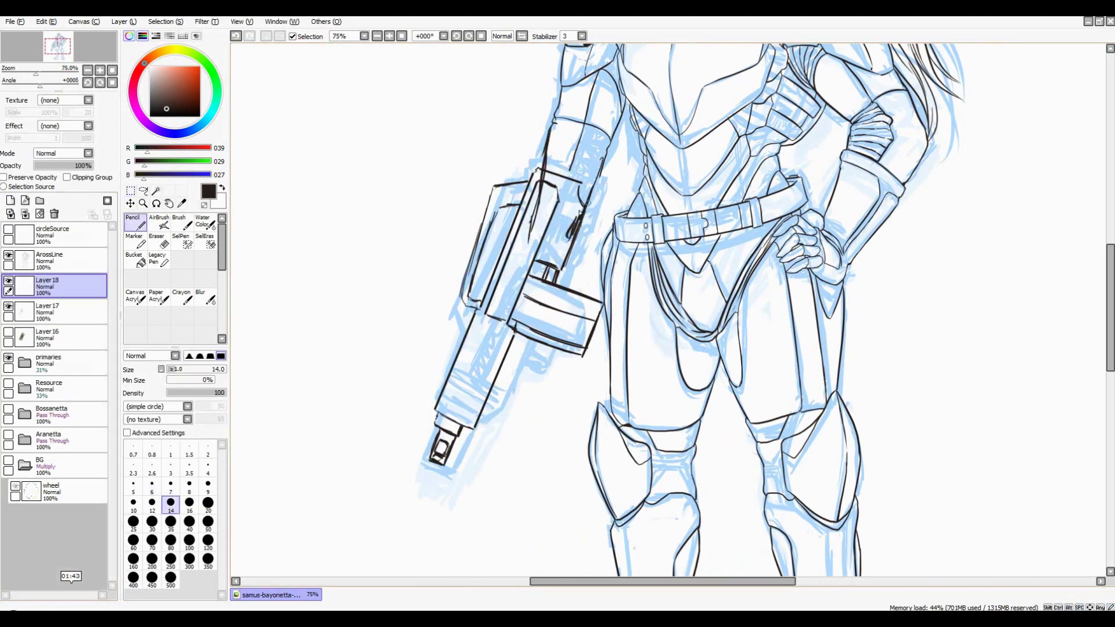
pyautogui.scroll(-1, 521, 261)
# Rotate the traced rifle on Layer17 to horizontal and slim its barrel and body without the magazine
pyautogui.click(46, 312)
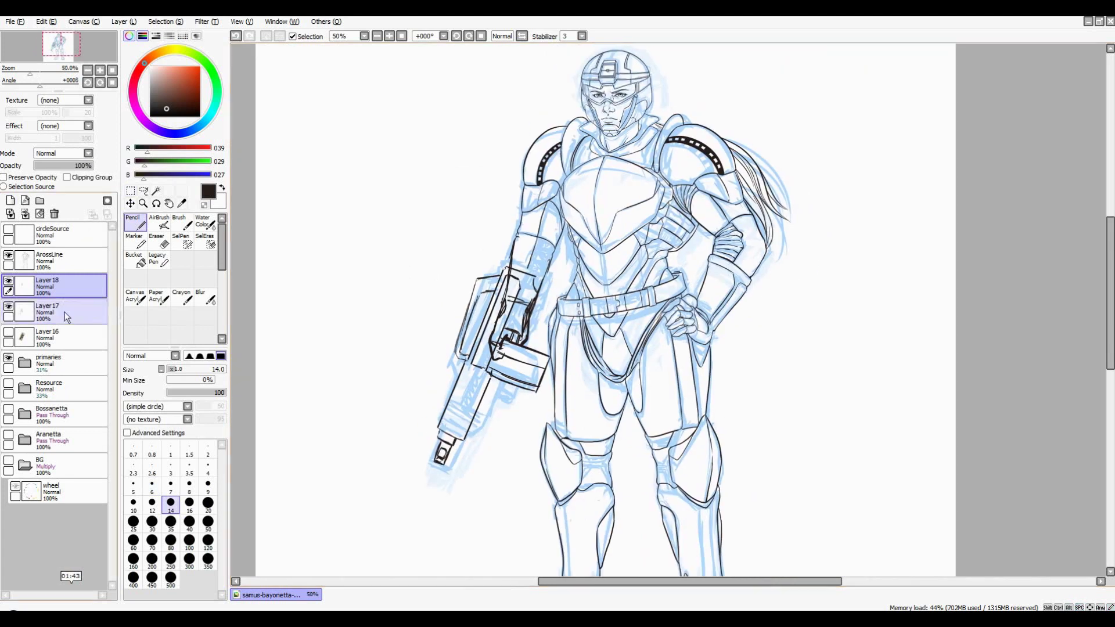
pyautogui.scroll(-1, 561, 260)
pyautogui.hotkey('ctrl', 't')
pyautogui.moveTo(561, 260); pyautogui.dragTo(535, 409)
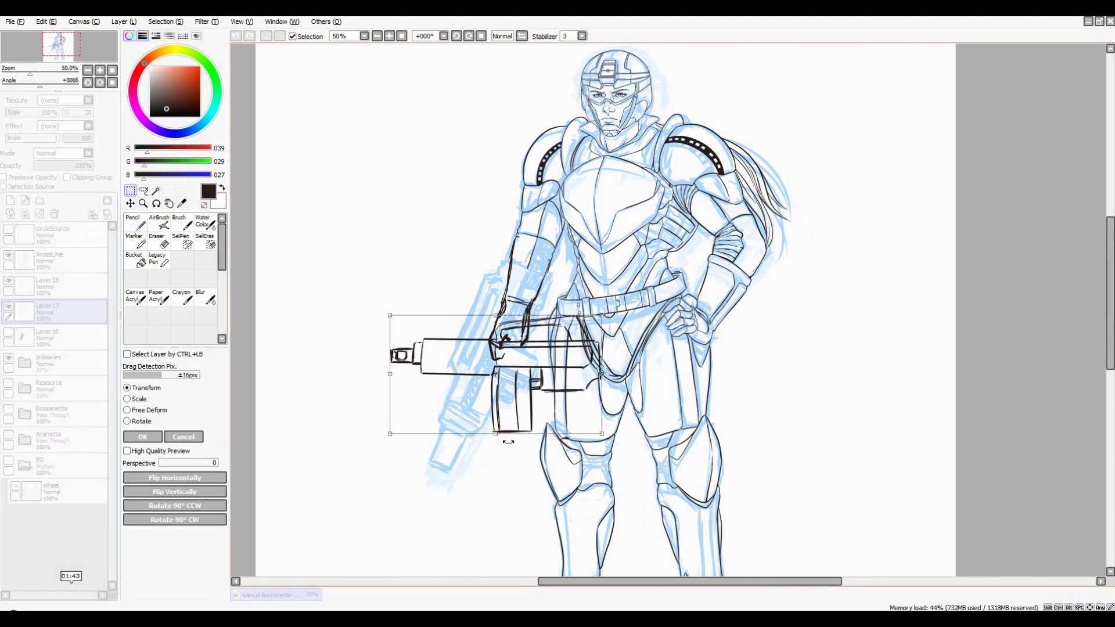
pyautogui.press('Return')
# Rotate the slimmed rifle back to point diagonally down along the gun arm, placed around the roughed-in hand
pyautogui.hotkey('ctrl', 't')
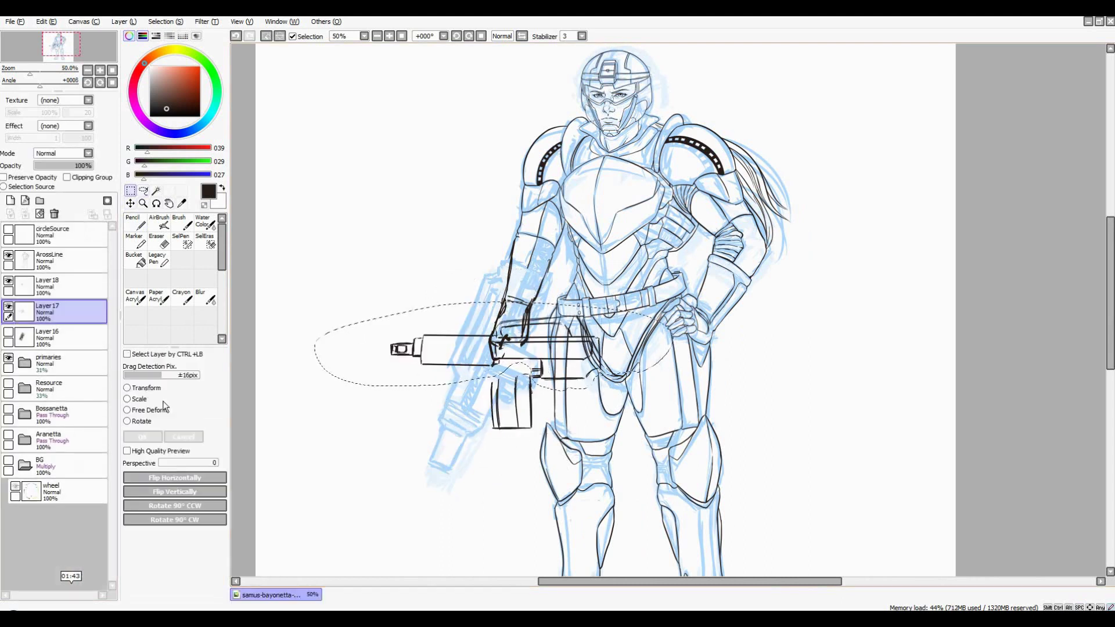
pyautogui.moveTo(517, 392); pyautogui.dragTo(556, 331)
pyautogui.press('Return')
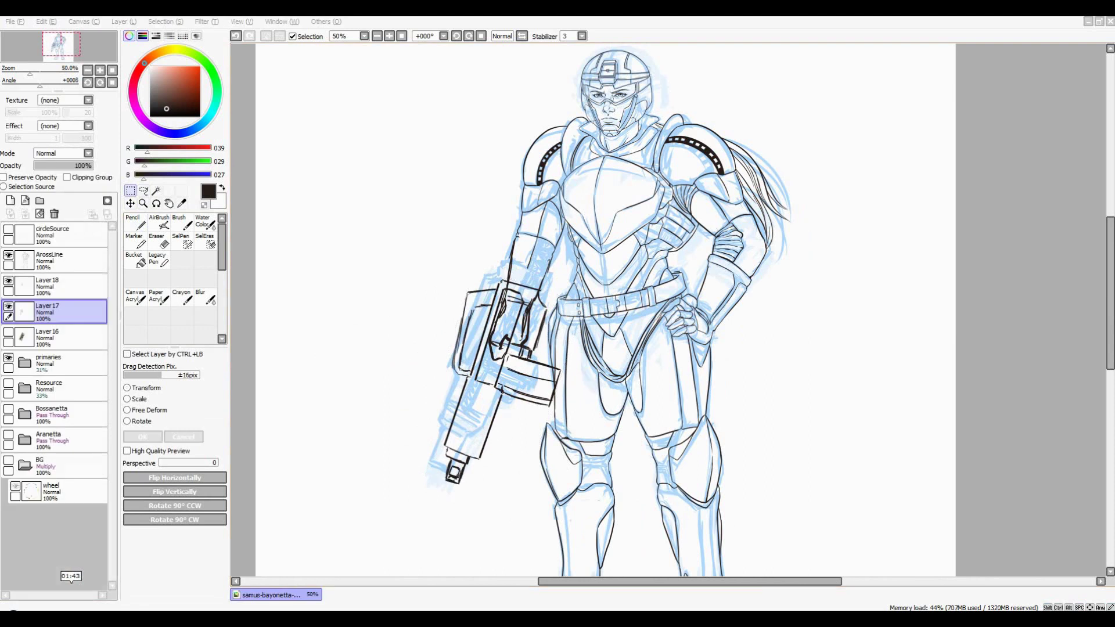
# Show the character references and rough in the gun arm's round elbow joint and shaded magazine on Layer17 with the size 14 pencil
pyautogui.press('n')
pyautogui.scroll(-2, 605, 308)
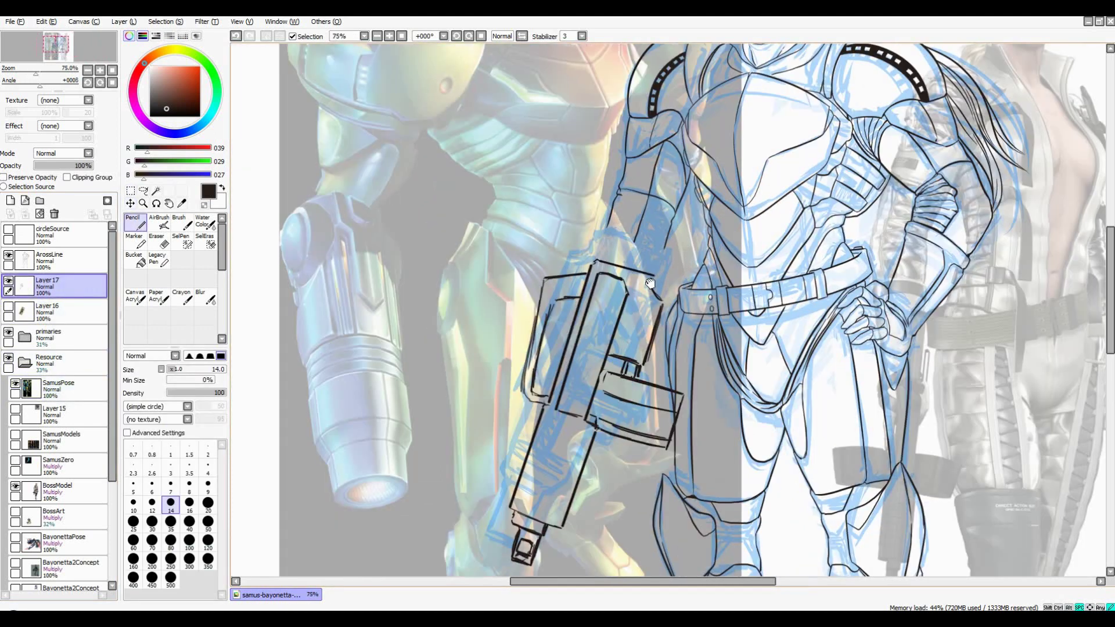
pyautogui.moveTo(650, 283); pyautogui.dragTo(658, 292)
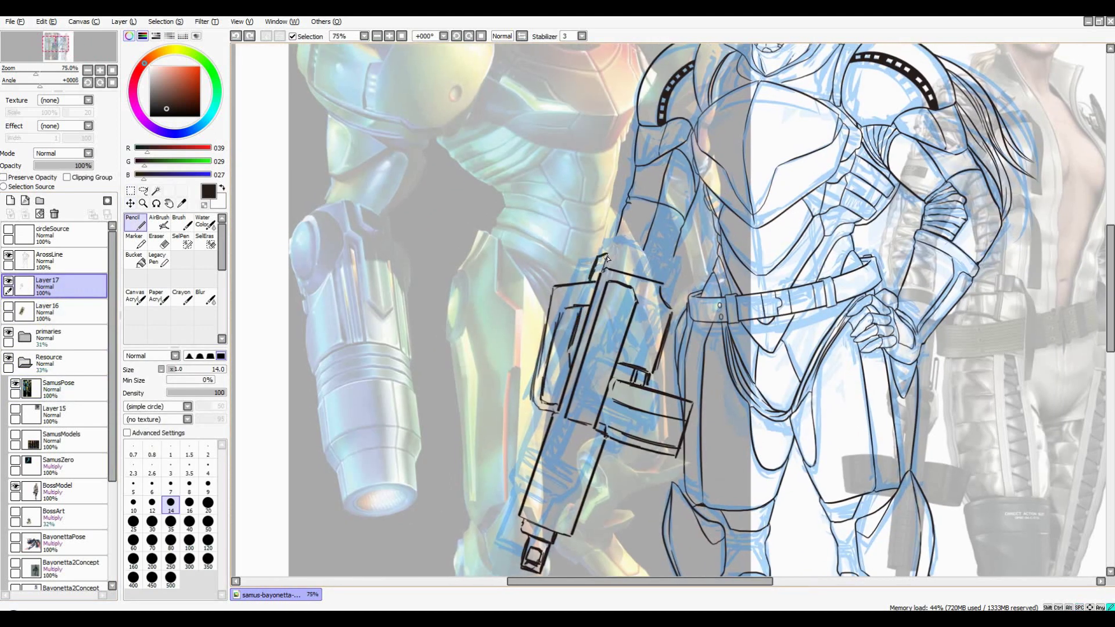
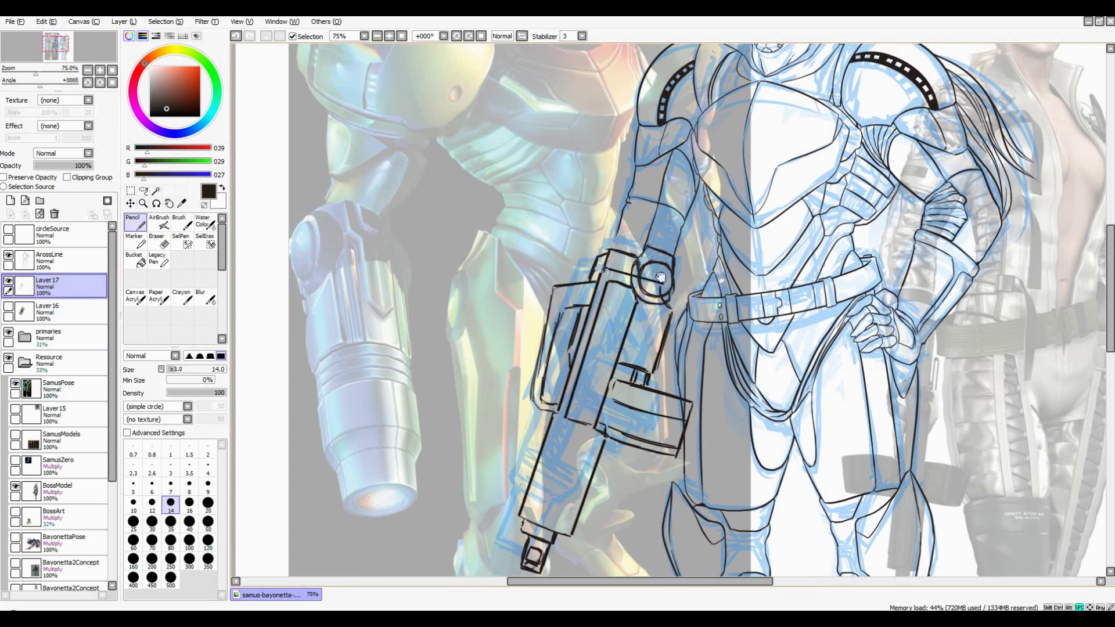
pyautogui.scroll(-2, 660, 277)
pyautogui.scroll(2, 570, 305)
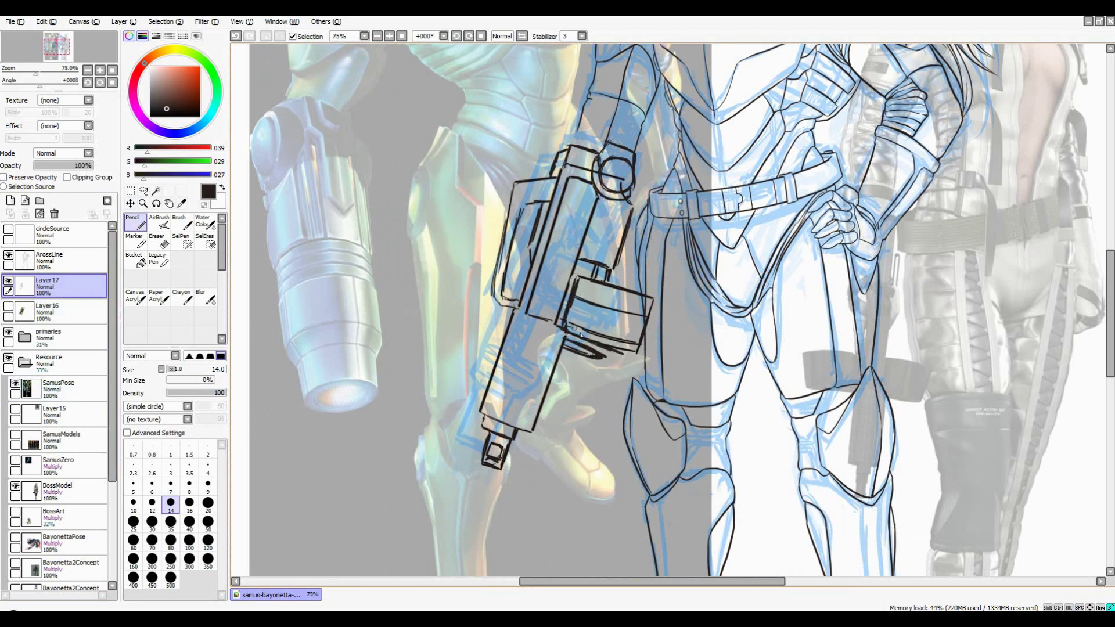
pyautogui.moveTo(581, 336); pyautogui.dragTo(638, 351)
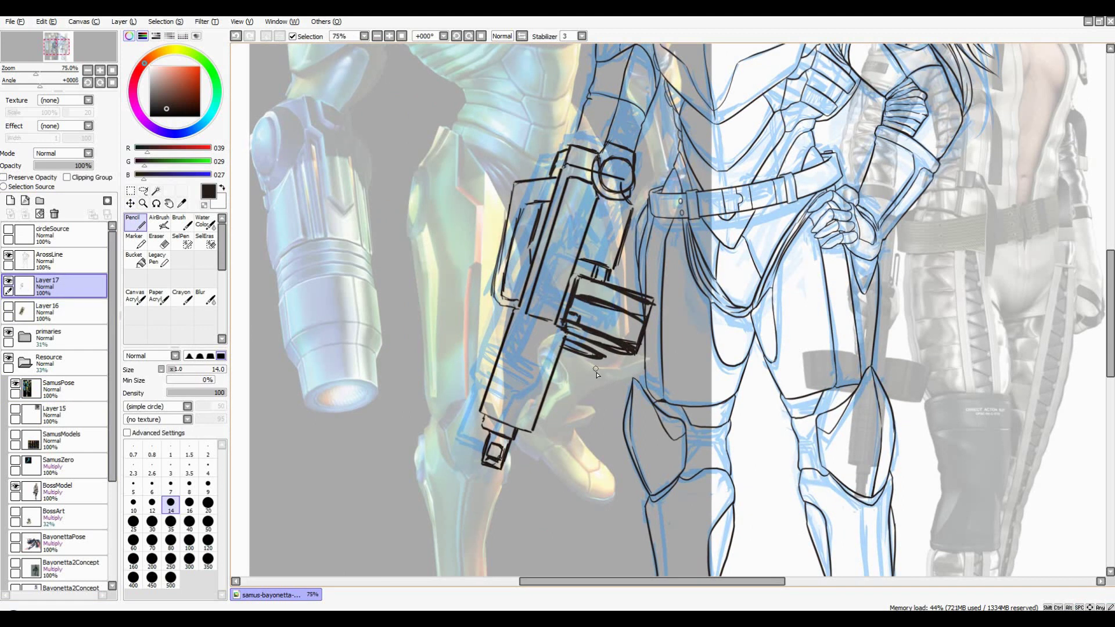
pyautogui.moveTo(572, 347); pyautogui.dragTo(607, 329)
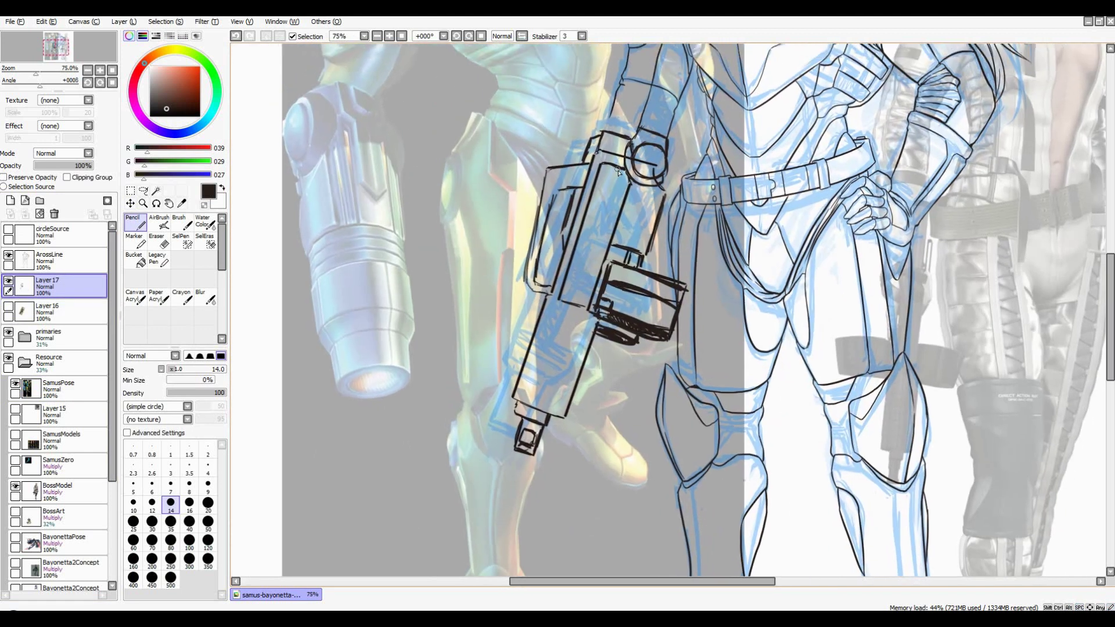
# Rough in the lengthwise grooves along the gun's main body with the pencil at size 8
pyautogui.press('[')
pyautogui.press('[')
pyautogui.press('[')
pyautogui.press('[')
pyautogui.moveTo(617, 179); pyautogui.dragTo(579, 301)
pyautogui.hotkey('ctrl', 'z')
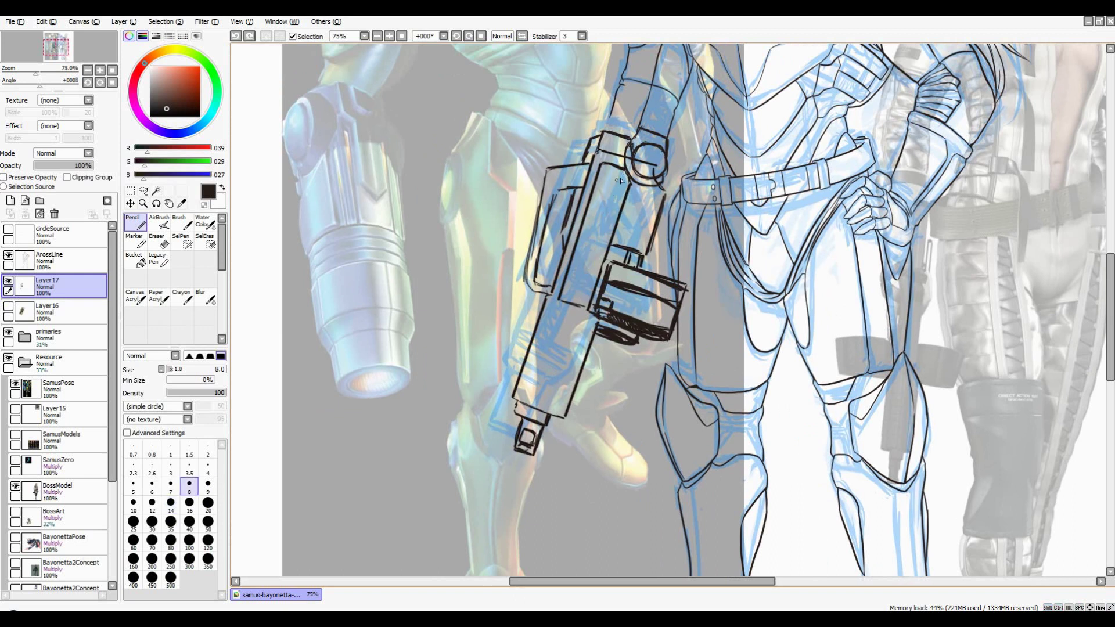
pyautogui.moveTo(620, 174)
pyautogui.mouseDown()
pyautogui.moveTo(575, 309)
pyautogui.moveTo(585, 288)
pyautogui.mouseUp()
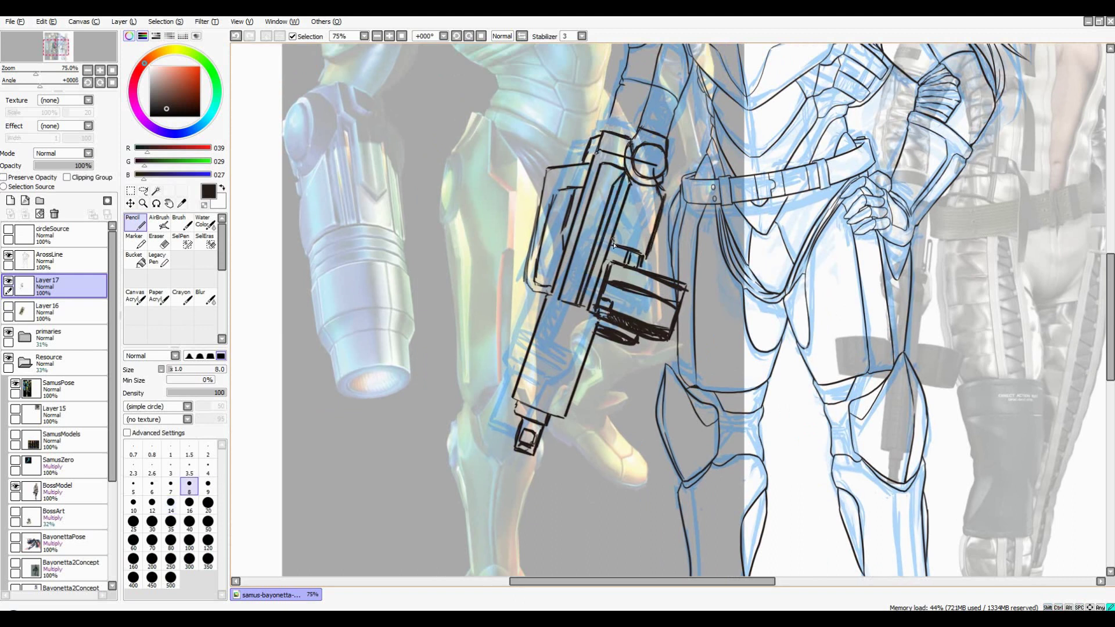
# Rough in the ring bands around the gun barrel and refine the outer side panel
pyautogui.moveTo(585, 358); pyautogui.dragTo(549, 344)
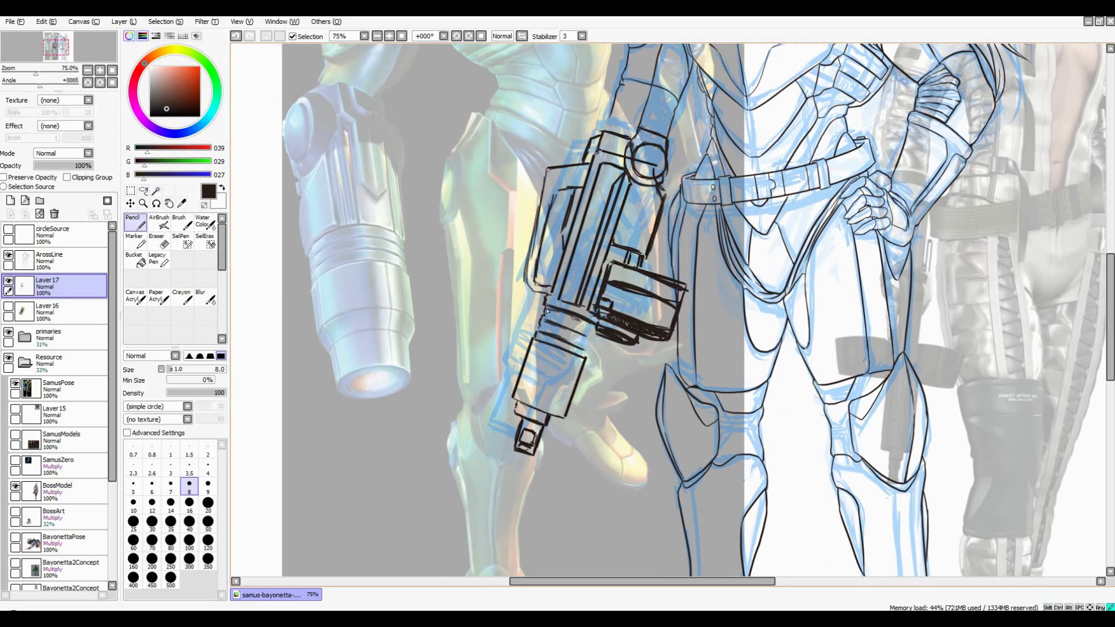
pyautogui.moveTo(590, 342); pyautogui.dragTo(567, 372)
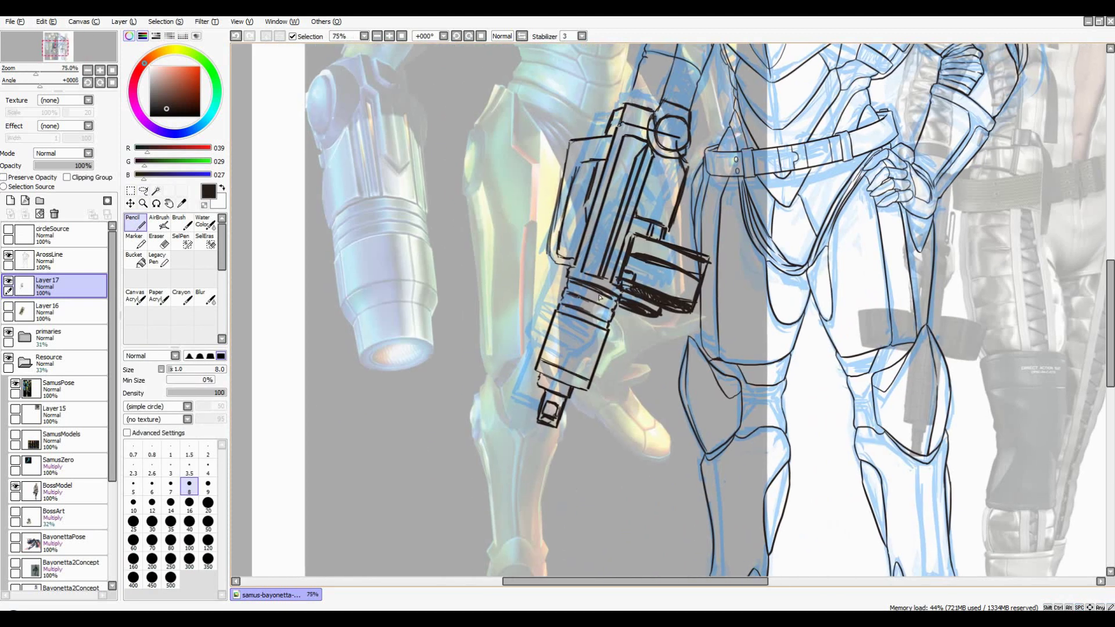
pyautogui.scroll(-5, 557, 374)
pyautogui.scroll(5, 557, 348)
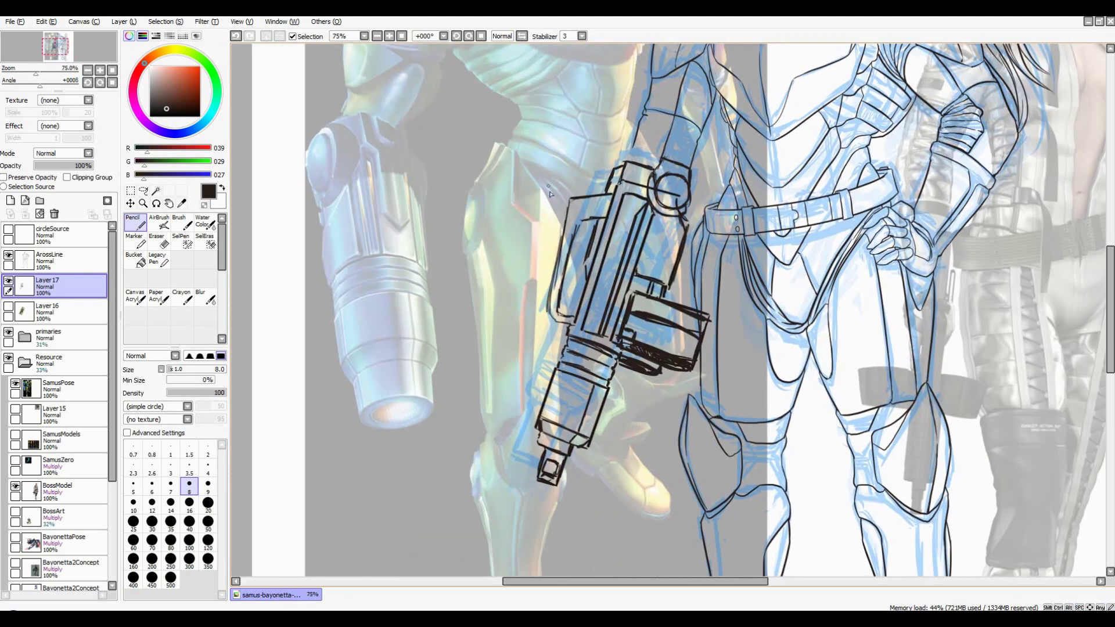
pyautogui.moveTo(581, 266)
pyautogui.mouseDown()
pyautogui.moveTo(579, 208)
pyautogui.moveTo(573, 299)
pyautogui.mouseUp()
pyautogui.scroll(-3, 575, 302)
pyautogui.scroll(1, 575, 302)
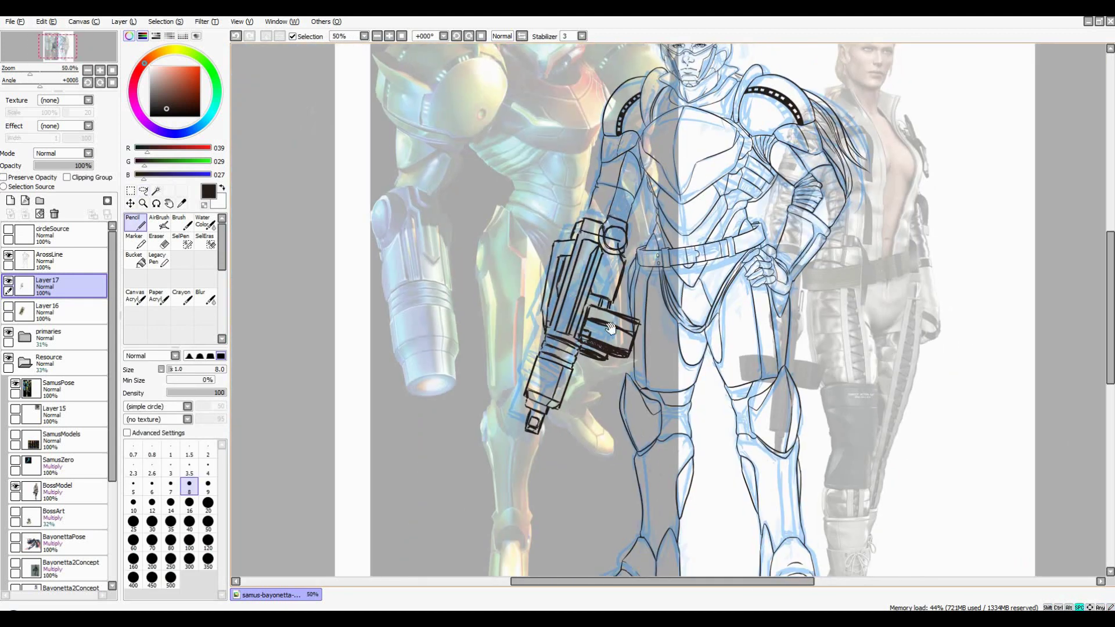
# Hide the primaries and Resource folders, fade the rough gun on Layer17 to 21% opacity, and make ArossLine the active layer
pyautogui.scroll(-2, 575, 302)
pyautogui.click(8, 332)
pyautogui.click(8, 358)
pyautogui.hotkey('ctrl', '+')
pyautogui.moveTo(90, 166); pyautogui.dragTo(46, 166)
pyautogui.click(58, 261)
# Ink the elbow joint's inner circle over the faded rough and merge it into the ArossLine layer
pyautogui.scroll(3, 541, 184)
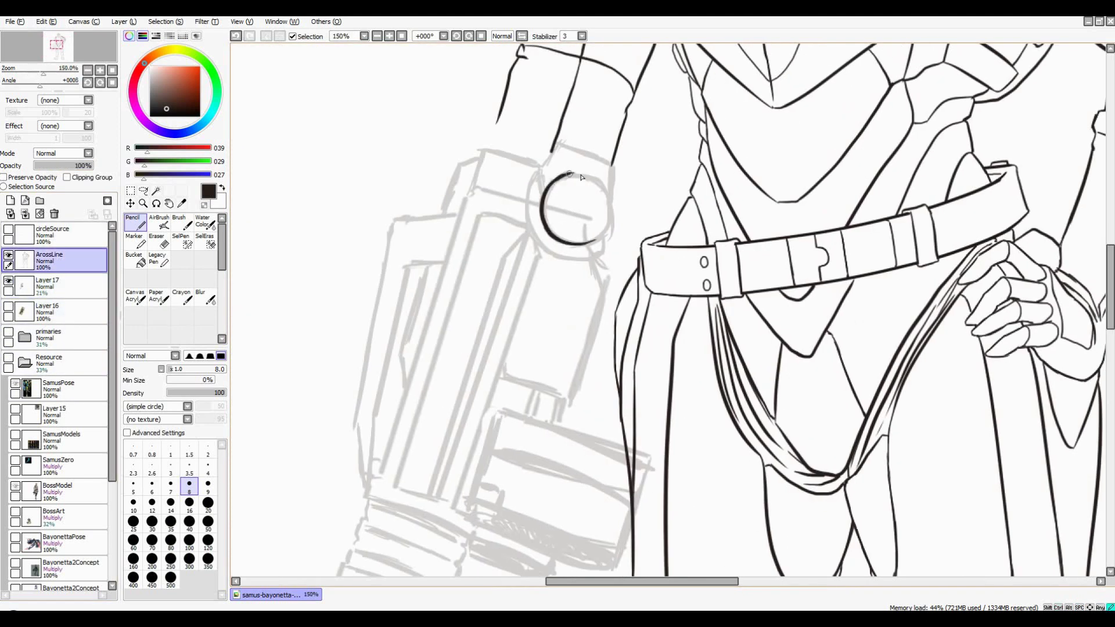
pyautogui.hotkey('ctrl', 'v')
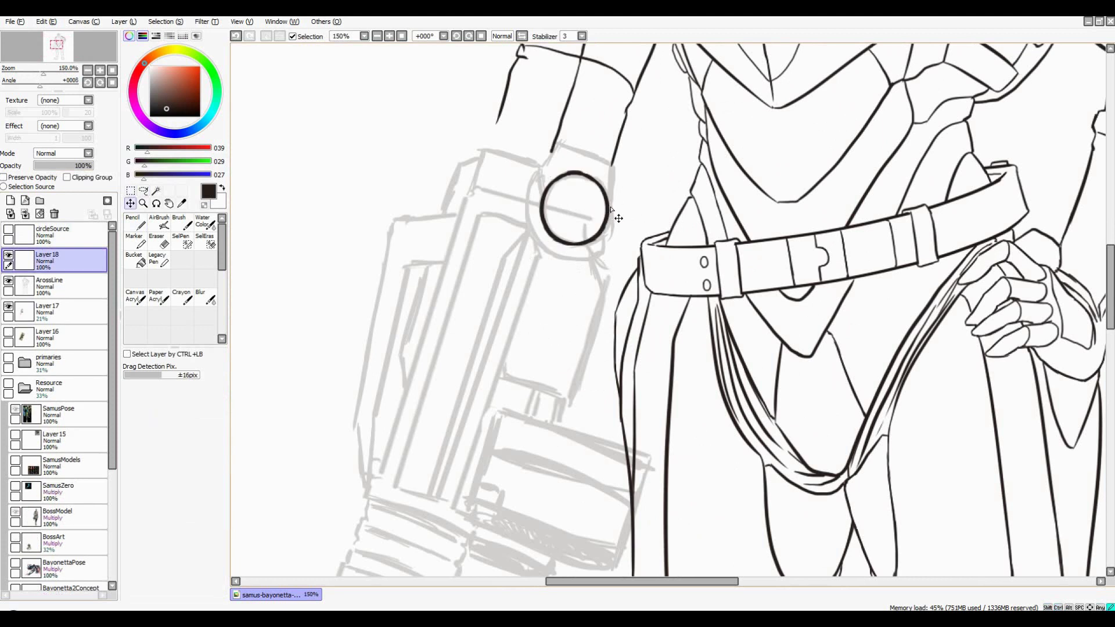
pyautogui.hotkey('ctrl', 'e')
pyautogui.hotkey('ctrl', 'd')
pyautogui.press('n')
pyautogui.hotkey('ctrl', '+')
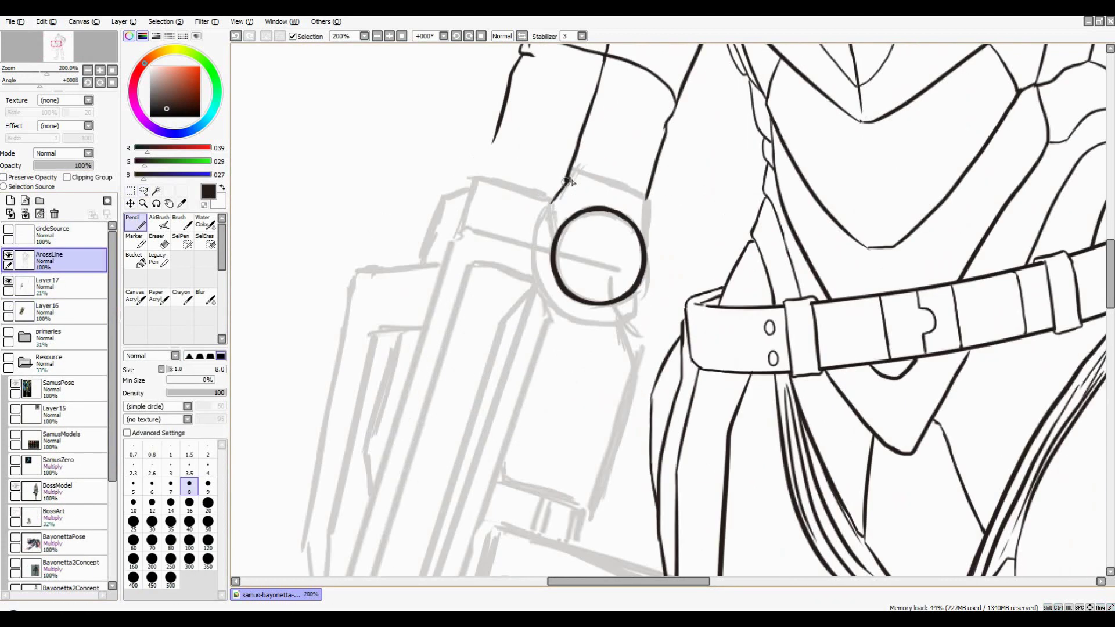
# Ink the forearm sleeve's lower edge and its ribbed folds above the elbow joint with the size 8 pencil
pyautogui.hscroll(2, 570, 208)
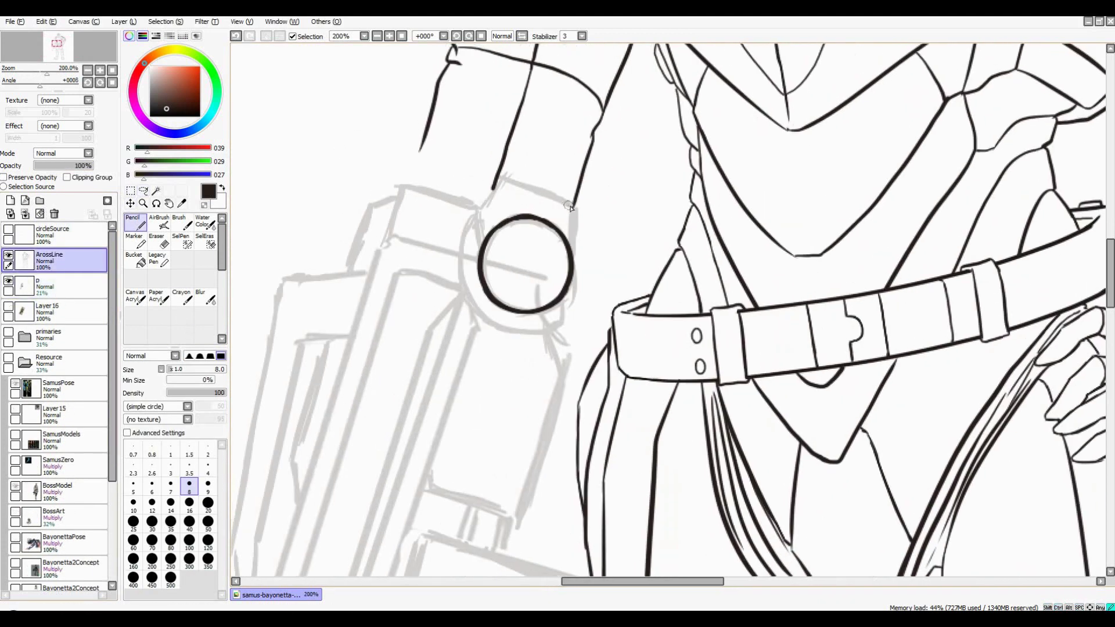
pyautogui.moveTo(493, 187); pyautogui.dragTo(572, 206)
pyautogui.moveTo(572, 206)
pyautogui.mouseDown()
pyautogui.moveTo(604, 221)
pyautogui.moveTo(389, 343)
pyautogui.moveTo(444, 329)
pyautogui.mouseUp()
pyautogui.moveTo(427, 304); pyautogui.dragTo(476, 321)
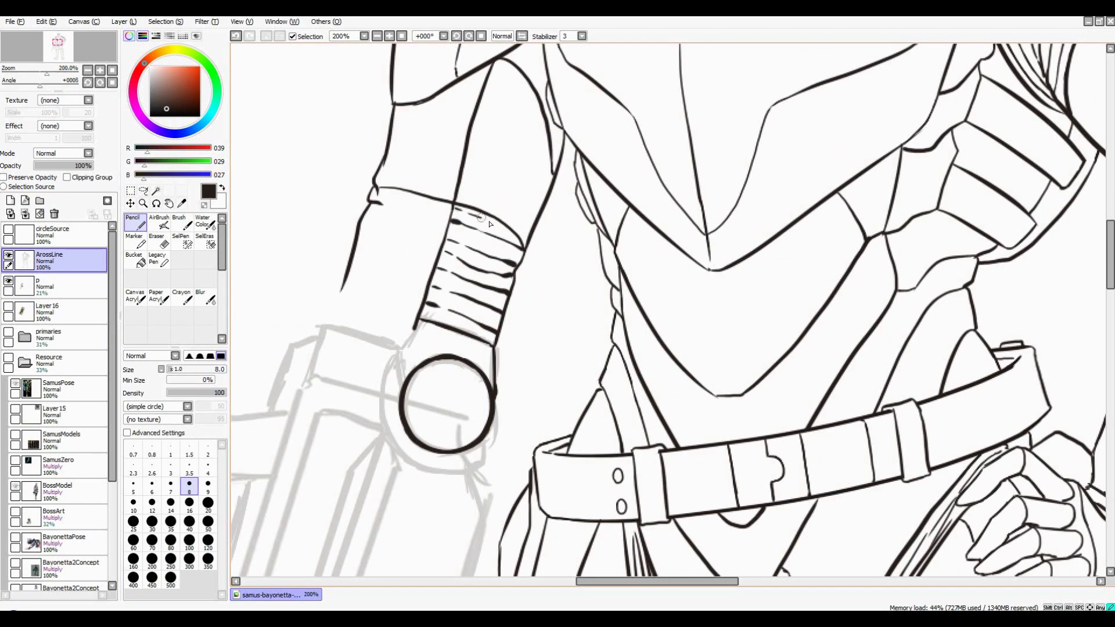
pyautogui.scroll(4, 485, 215)
pyautogui.scroll(-3, 490, 207)
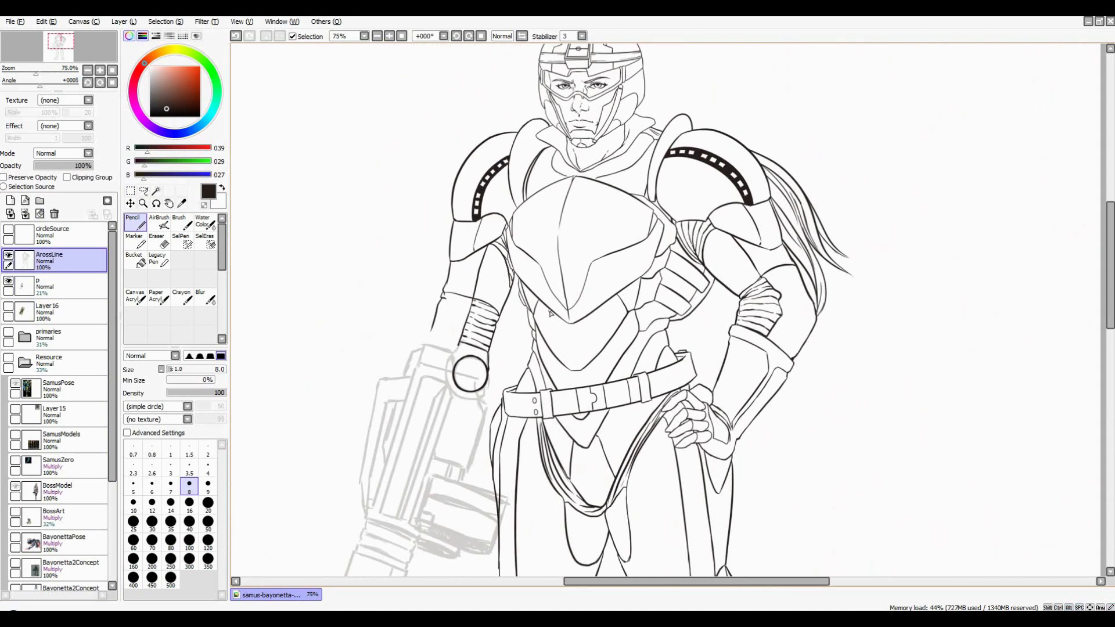
# Ink the outer ring curving around the elbow joint's circle
pyautogui.scroll(3, 581, 273)
pyautogui.moveTo(532, 163)
pyautogui.mouseDown()
pyautogui.moveTo(525, 261)
pyautogui.moveTo(581, 284)
pyautogui.mouseUp()
pyautogui.scroll(-3, 581, 285)
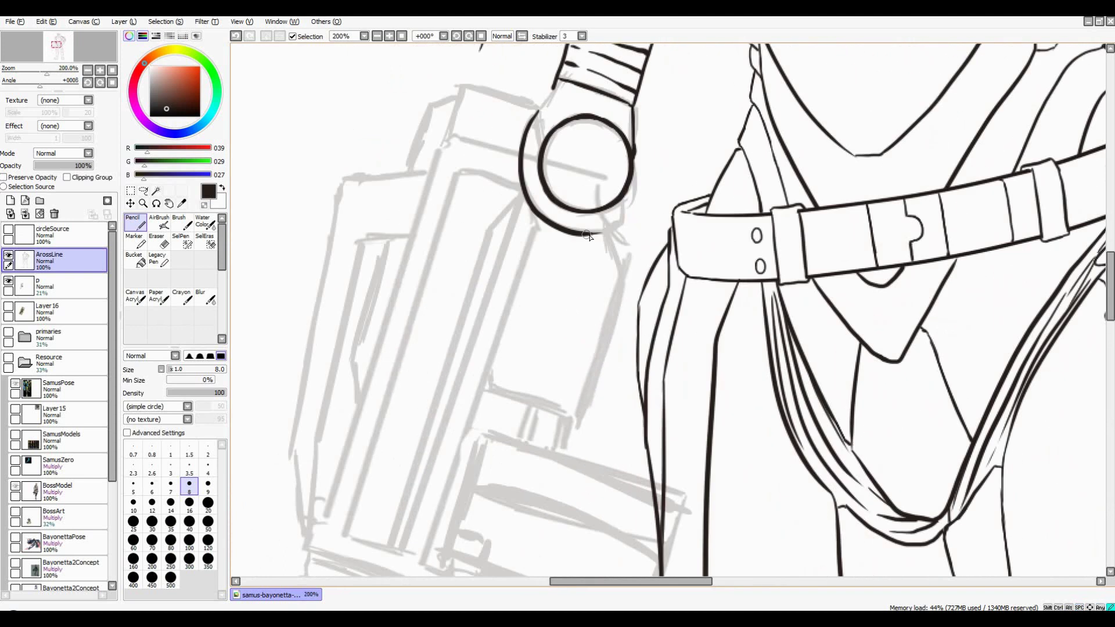
# Ink the angular side plate below the elbow joint with the pencil at size 6
pyautogui.click(133, 488)
pyautogui.click(152, 488)
pyautogui.moveTo(589, 433); pyautogui.dragTo(630, 285)
pyautogui.scroll(3, 630, 285)
pyautogui.scroll(-1, 630, 285)
pyautogui.moveTo(462, 358); pyautogui.dragTo(557, 396)
pyautogui.scroll(-1, 588, 171)
pyautogui.scroll(-1, 621, 167)
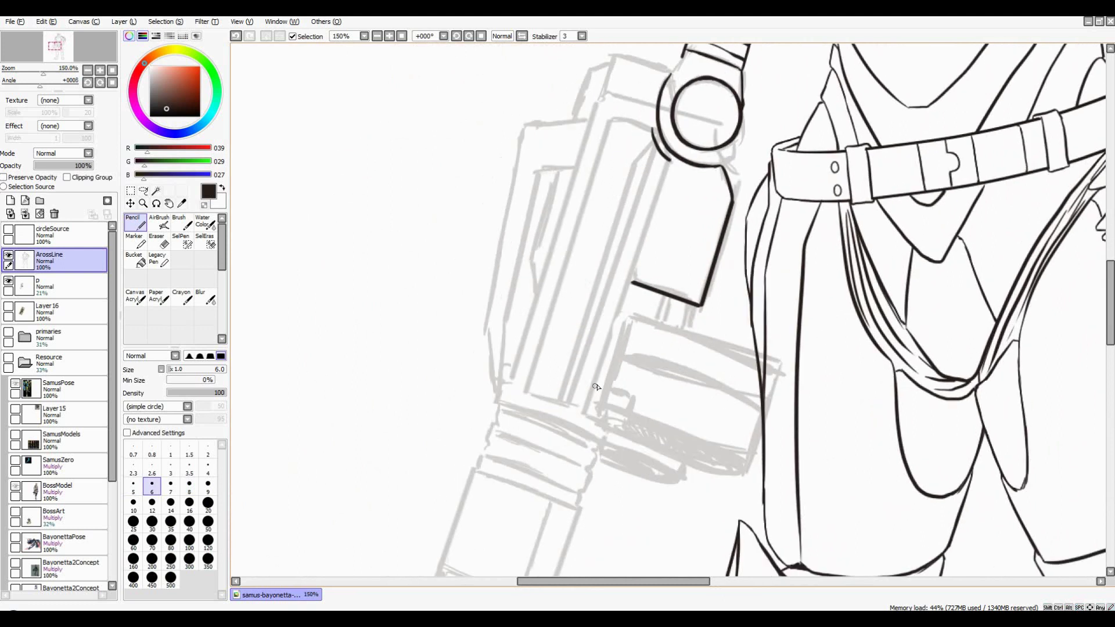
# Ink the outline of the gun's long main body plate
pyautogui.moveTo(671, 162); pyautogui.dragTo(586, 414)
pyautogui.moveTo(611, 119); pyautogui.dragTo(586, 413)
pyautogui.scroll(-2, 682, 145)
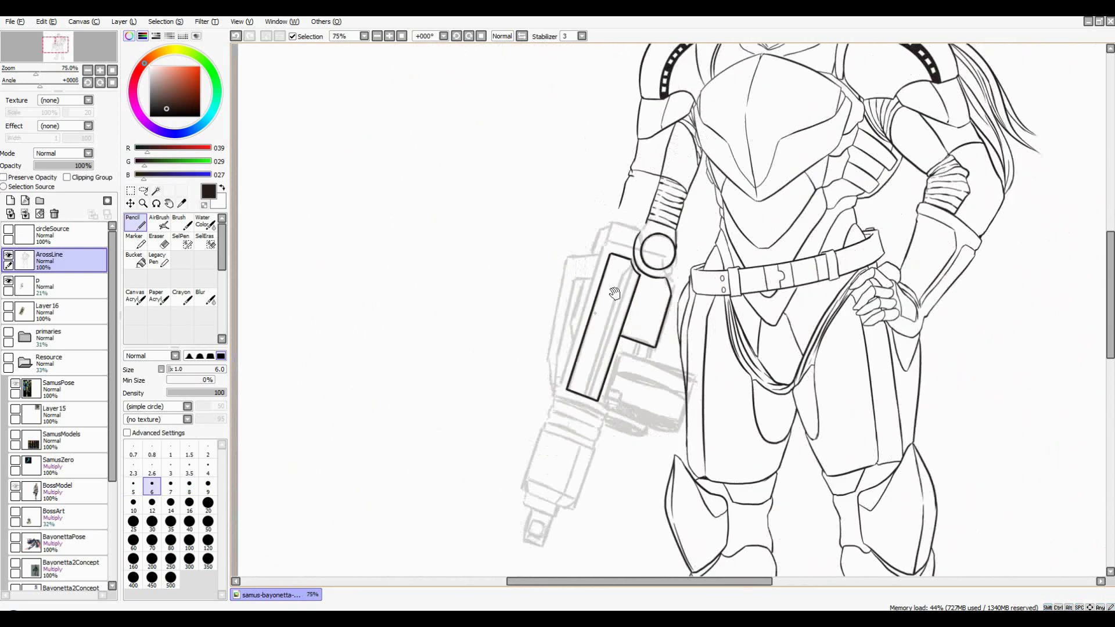
# Ink the parallel grooves with angled upper ends inside the gun's main body plate
pyautogui.scroll(3, 683, 145)
pyautogui.moveTo(686, 144); pyautogui.dragTo(573, 488)
pyautogui.moveTo(665, 162); pyautogui.dragTo(558, 483)
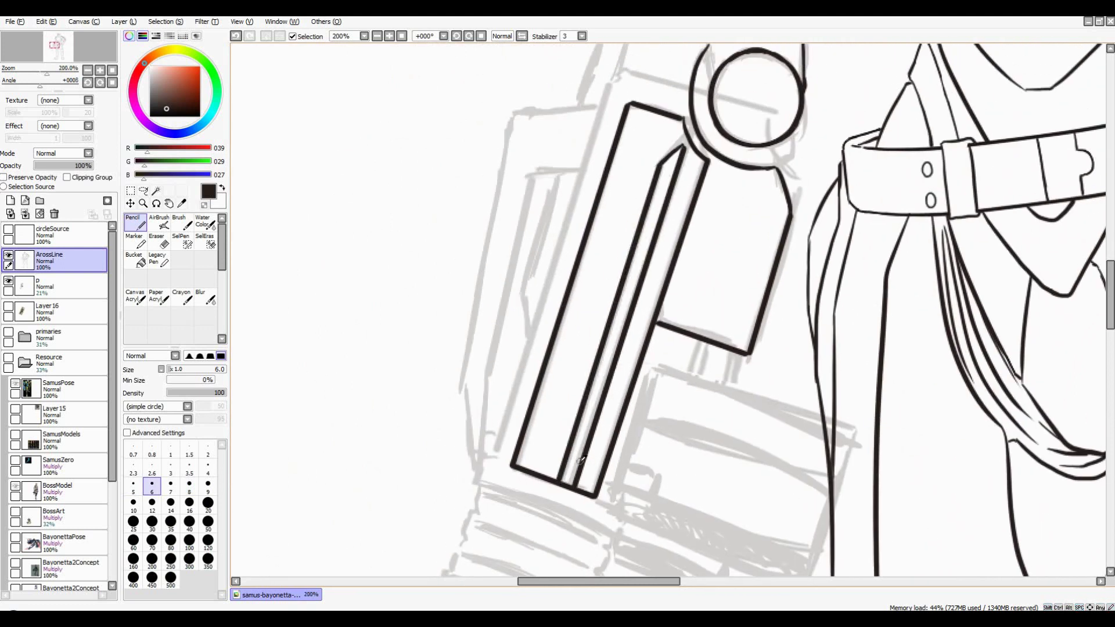
pyautogui.scroll(-1, 668, 313)
pyautogui.moveTo(639, 308); pyautogui.dragTo(595, 439)
pyautogui.scroll(-1, 625, 402)
pyautogui.scroll(3, 618, 292)
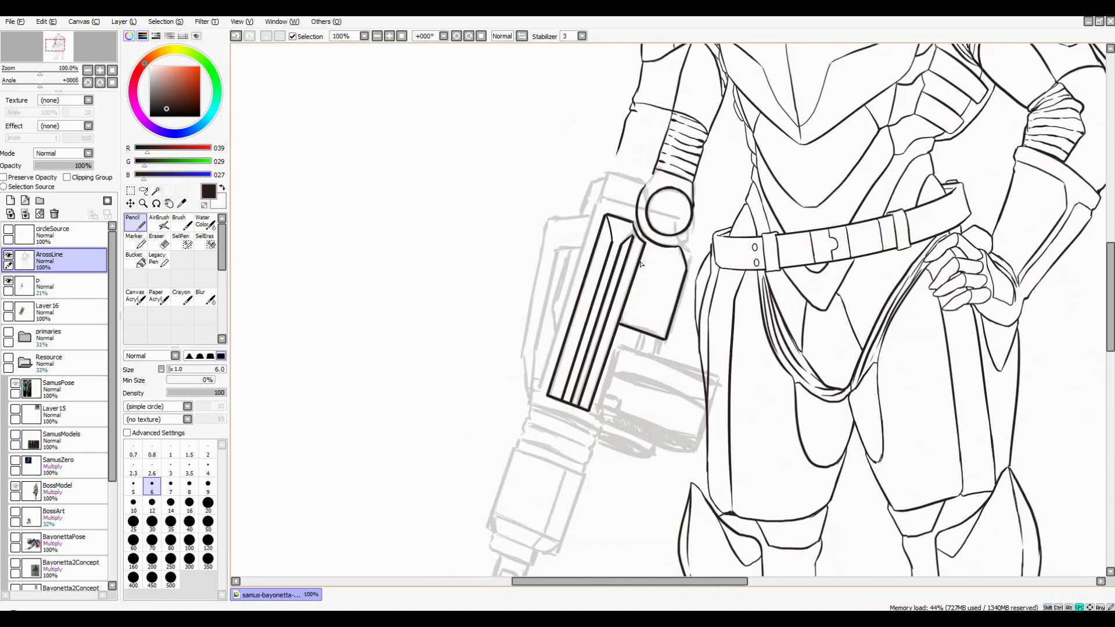
# Close the elbow joint's outer ring and ink the piece connecting it to the ribbed sleeve
pyautogui.scroll(-2, 619, 292)
pyautogui.scroll(1, 619, 292)
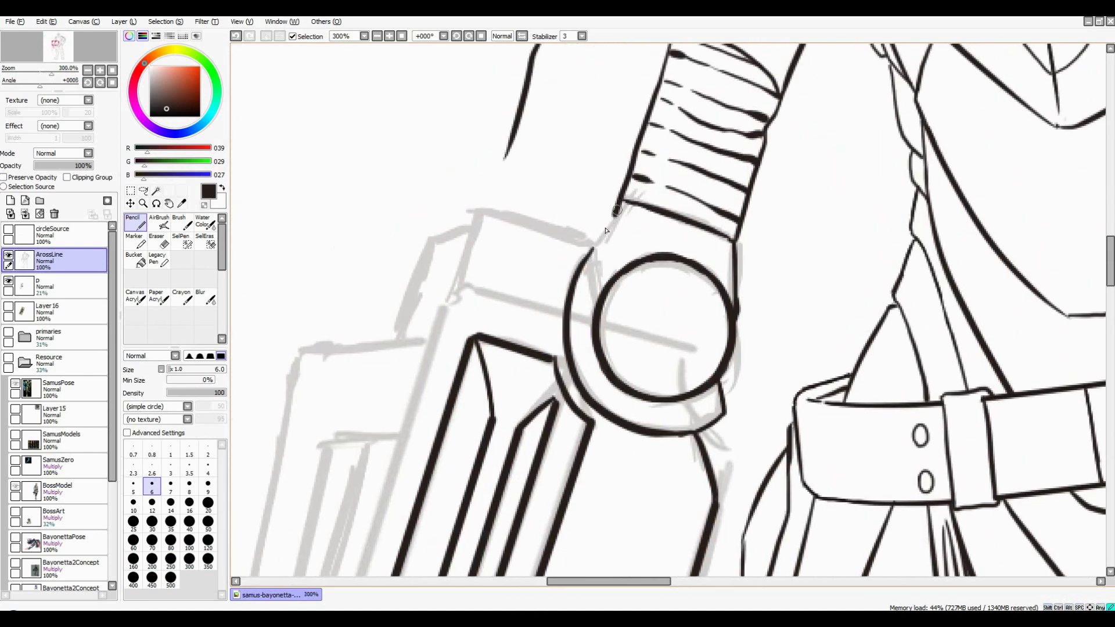
pyautogui.scroll(-1, 620, 292)
pyautogui.scroll(2, 575, 256)
pyautogui.moveTo(551, 216); pyautogui.dragTo(574, 251)
pyautogui.hotkey('ctrl', 'z')
# Ink the narrow rod along the forearm's outer side and the gun's upper housing with the pencil at size 5
pyautogui.scroll(-3, 573, 251)
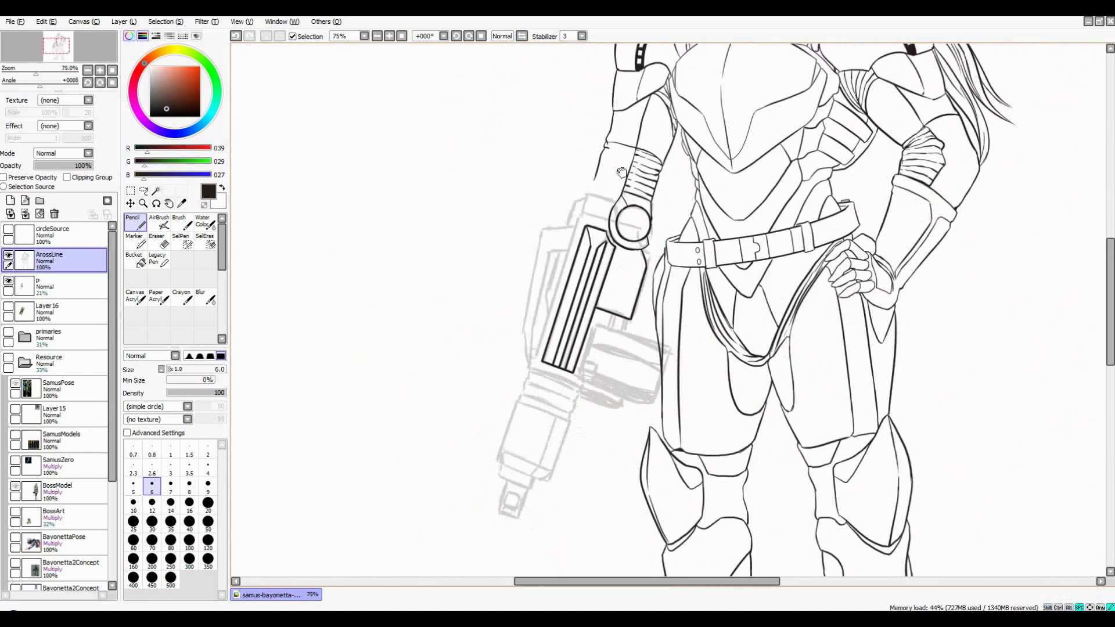
pyautogui.scroll(1, 632, 187)
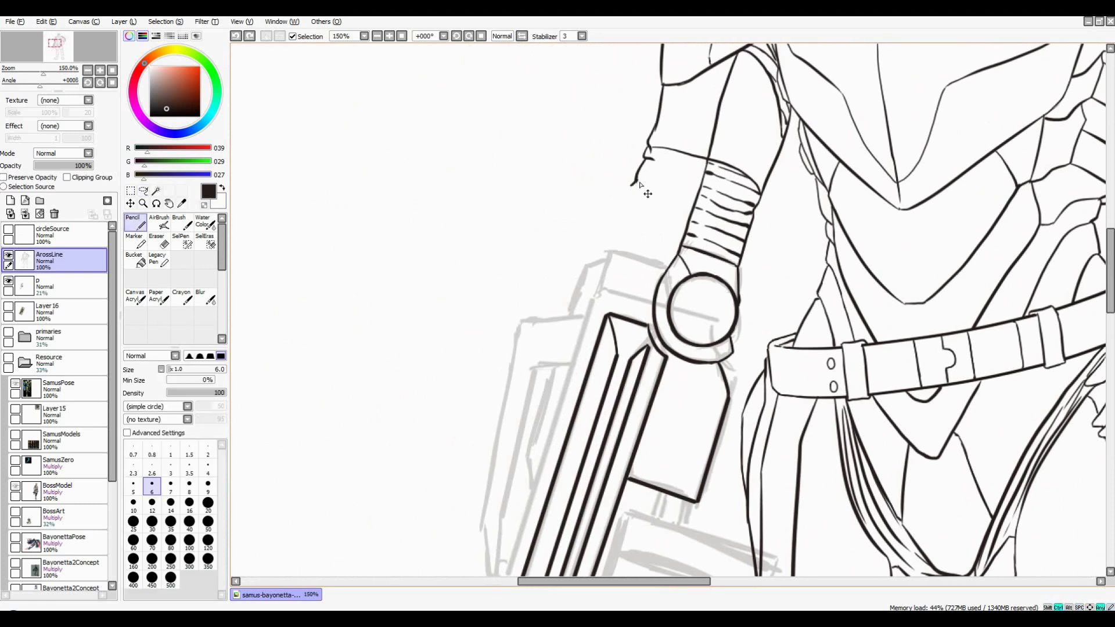
pyautogui.hotkey('ctrl', 'z')
pyautogui.press('[')
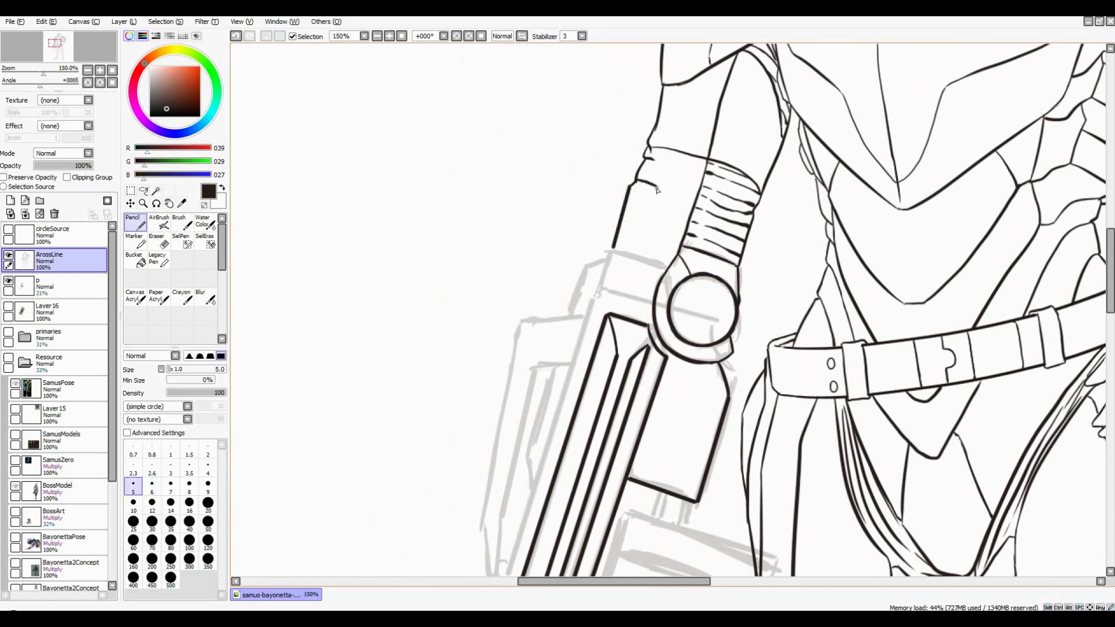
pyautogui.moveTo(657, 190); pyautogui.dragTo(641, 263)
pyautogui.scroll(-2, 641, 263)
pyautogui.scroll(2, 603, 264)
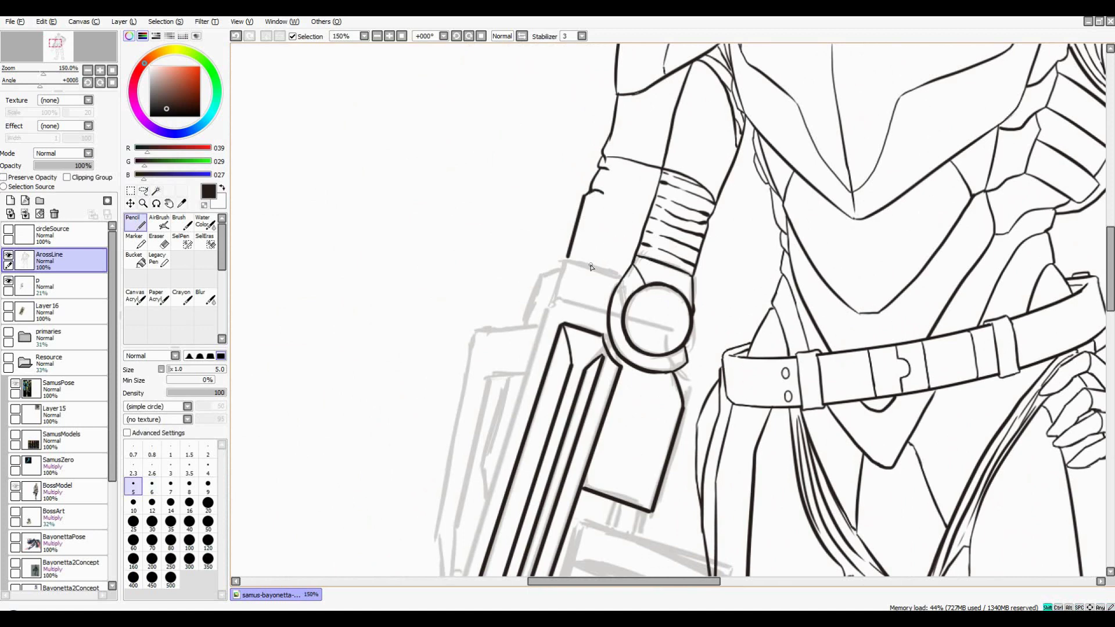
pyautogui.scroll(1, 619, 252)
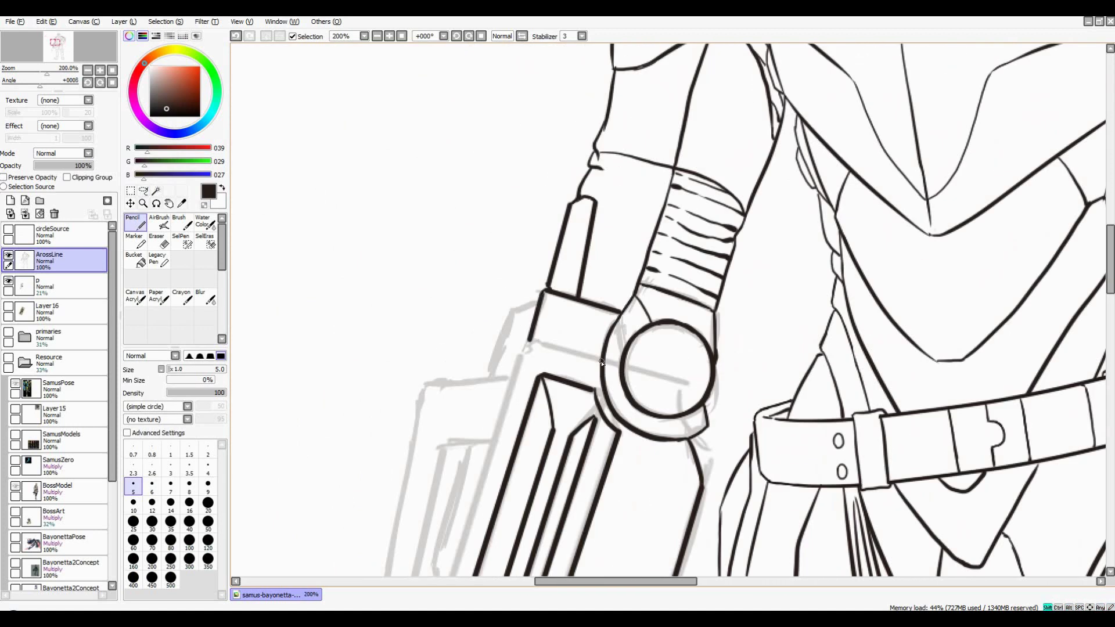
# Ink the small struts beneath the side plate and the outer edge line alongside the gun's main body
pyautogui.scroll(-3, 603, 363)
pyautogui.scroll(2, 639, 290)
pyautogui.moveTo(678, 334); pyautogui.dragTo(677, 206)
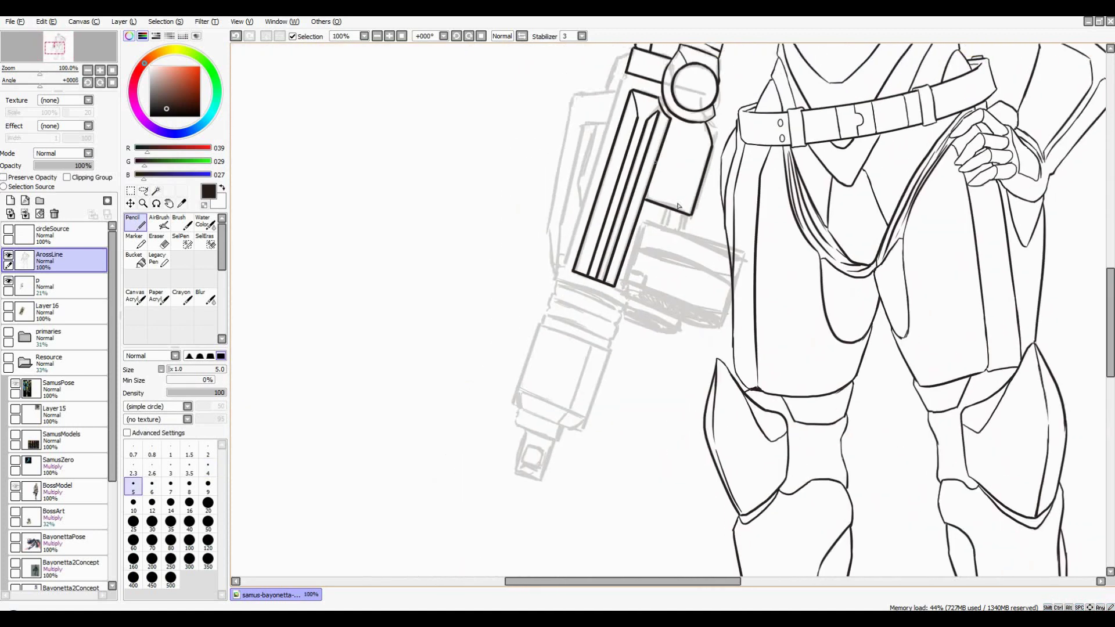
pyautogui.scroll(2, 678, 206)
pyautogui.scroll(-2, 695, 235)
pyautogui.scroll(1, 611, 174)
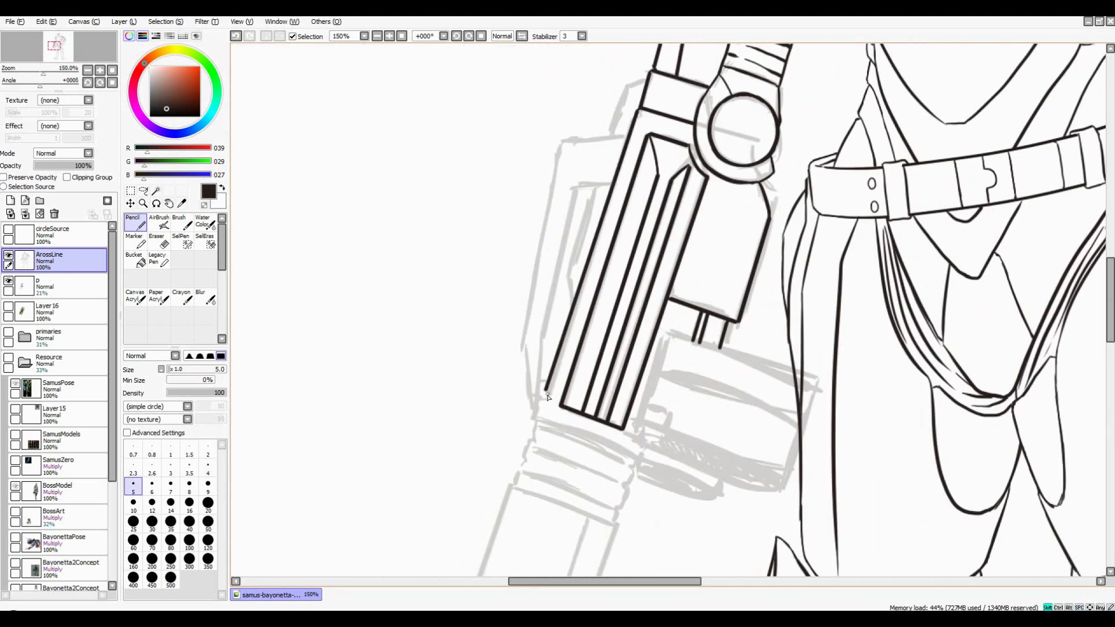
# Ink the gun's tapered outer side panel and the inset shape inside it
pyautogui.moveTo(611, 151)
pyautogui.mouseDown()
pyautogui.moveTo(611, 184)
pyautogui.moveTo(594, 131)
pyautogui.moveTo(572, 390)
pyautogui.moveTo(630, 355)
pyautogui.mouseUp()
pyautogui.scroll(1, 572, 390)
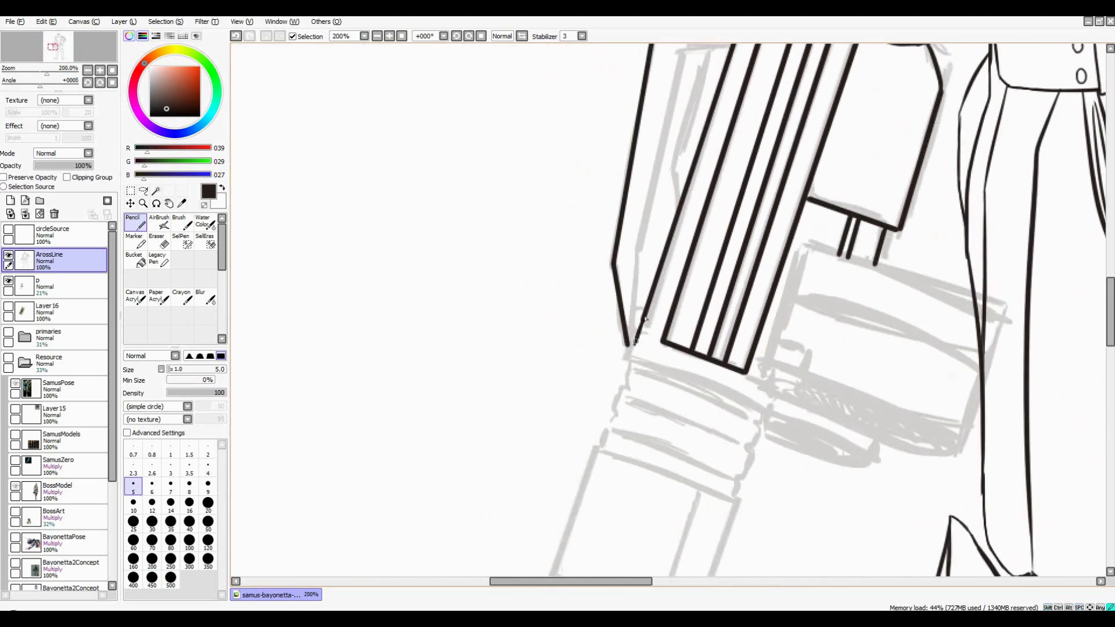
pyautogui.scroll(-3, 645, 318)
pyautogui.scroll(3, 654, 284)
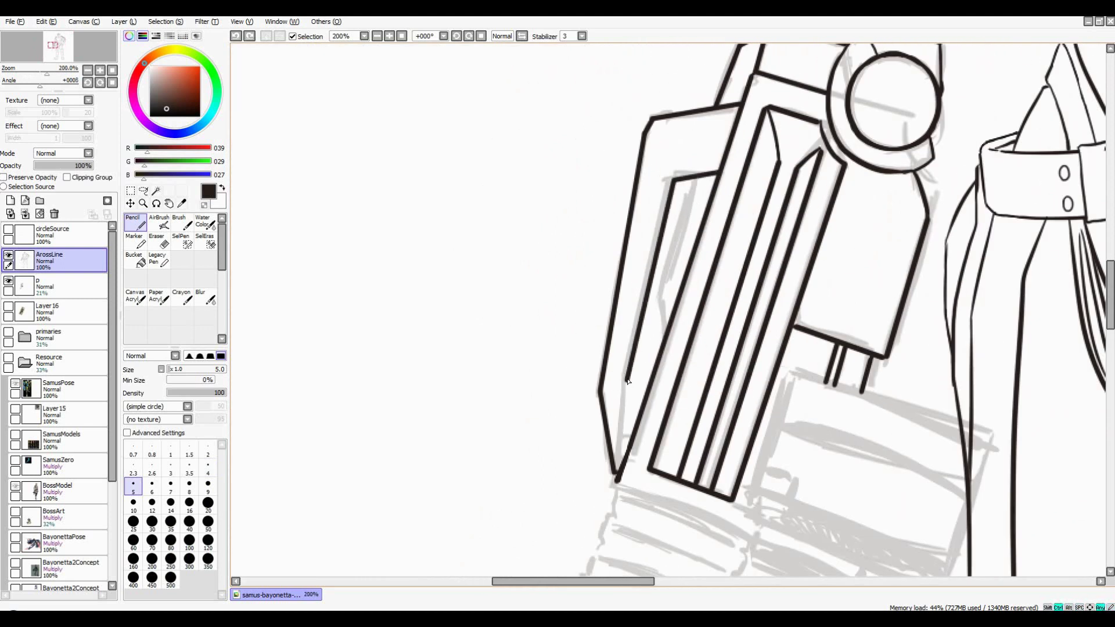
pyautogui.moveTo(627, 381); pyautogui.dragTo(618, 472)
pyautogui.scroll(-3, 635, 229)
# Ink the straight upper edge and inner side of the wide cylinder below the gun's small struts, using the pencil at size 5
pyautogui.scroll(3, 635, 229)
pyautogui.scroll(-4, 743, 217)
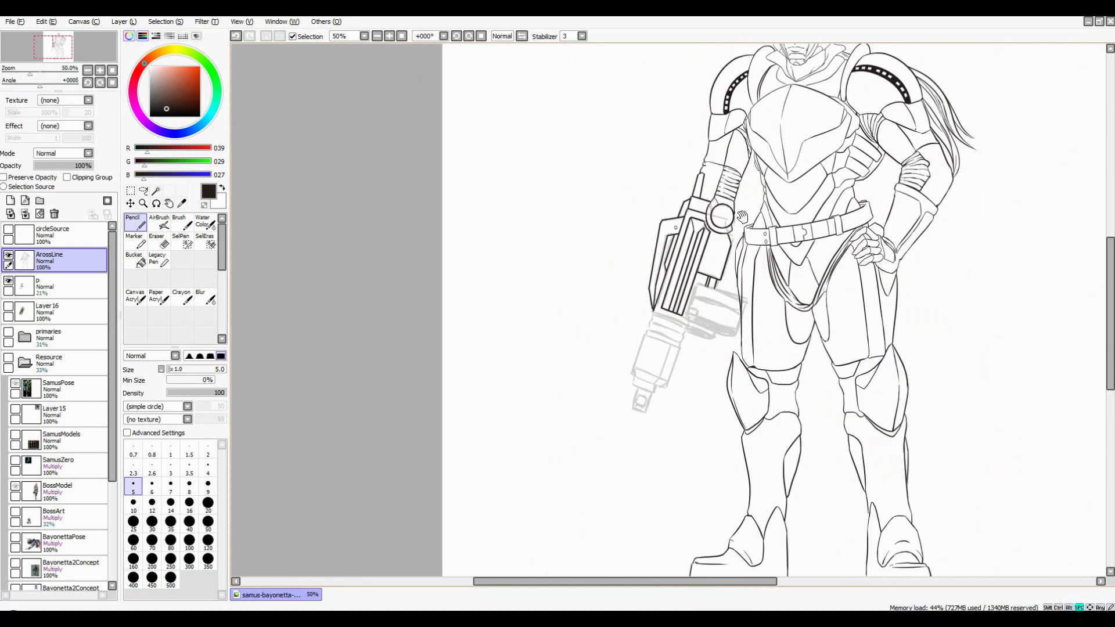
pyautogui.scroll(3, 705, 185)
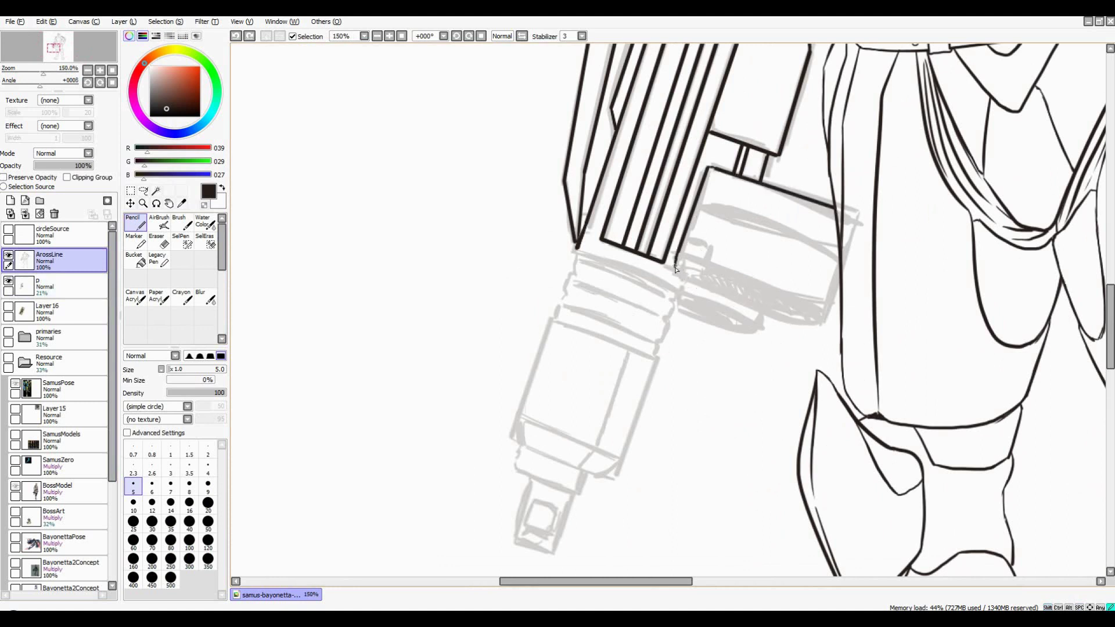
pyautogui.scroll(1, 827, 324)
pyautogui.press('l')
pyautogui.press('n')
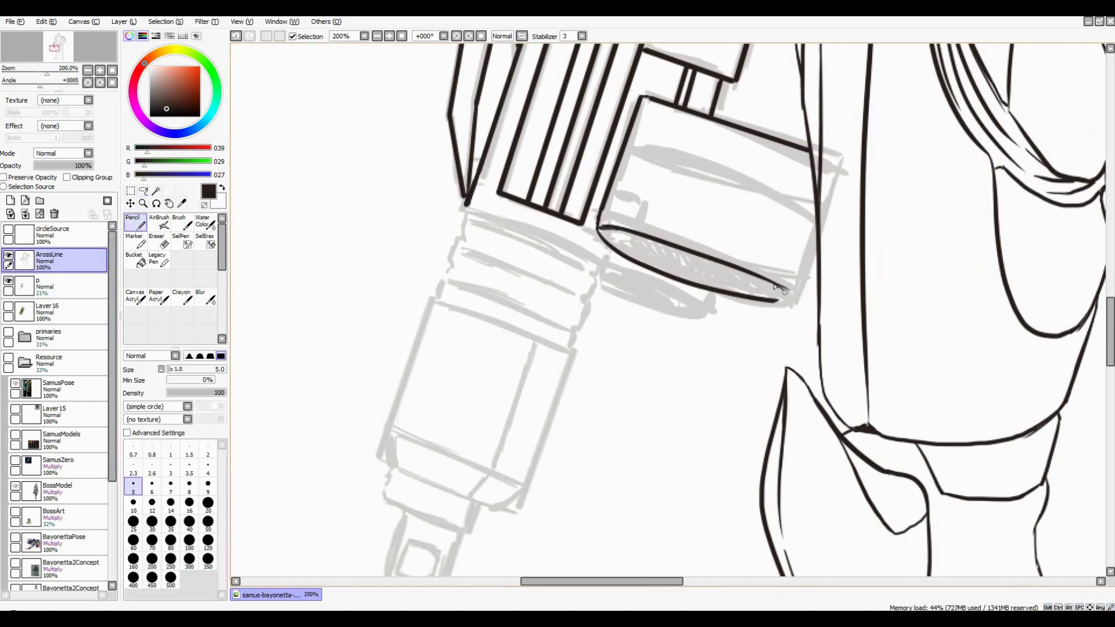
# Undo the freehand curves of the wide cylinder's lower rim
pyautogui.scroll(-2, 779, 290)
pyautogui.scroll(2, 743, 326)
pyautogui.moveTo(733, 277); pyautogui.dragTo(564, 290)
pyautogui.hotkey('ctrl', 'z')
pyautogui.hotkey('ctrl', 'z')
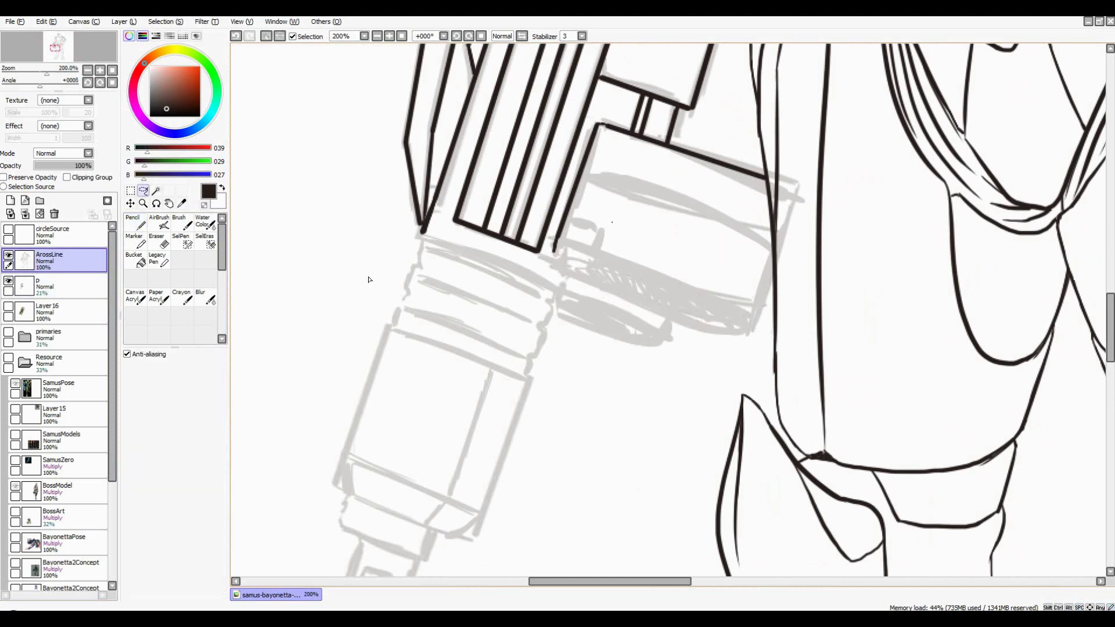
# Paste the copied circle and transform it into a flat, tilted ellipse fitting the wide cylinder's lower rim
pyautogui.hotkey('ctrl', 'v')
pyautogui.hotkey('ctrl', 't')
pyautogui.moveTo(737, 176)
pyautogui.mouseDown()
pyautogui.moveTo(619, 423)
pyautogui.moveTo(734, 319)
pyautogui.moveTo(736, 337)
pyautogui.moveTo(769, 317)
pyautogui.mouseUp()
pyautogui.press('Return')
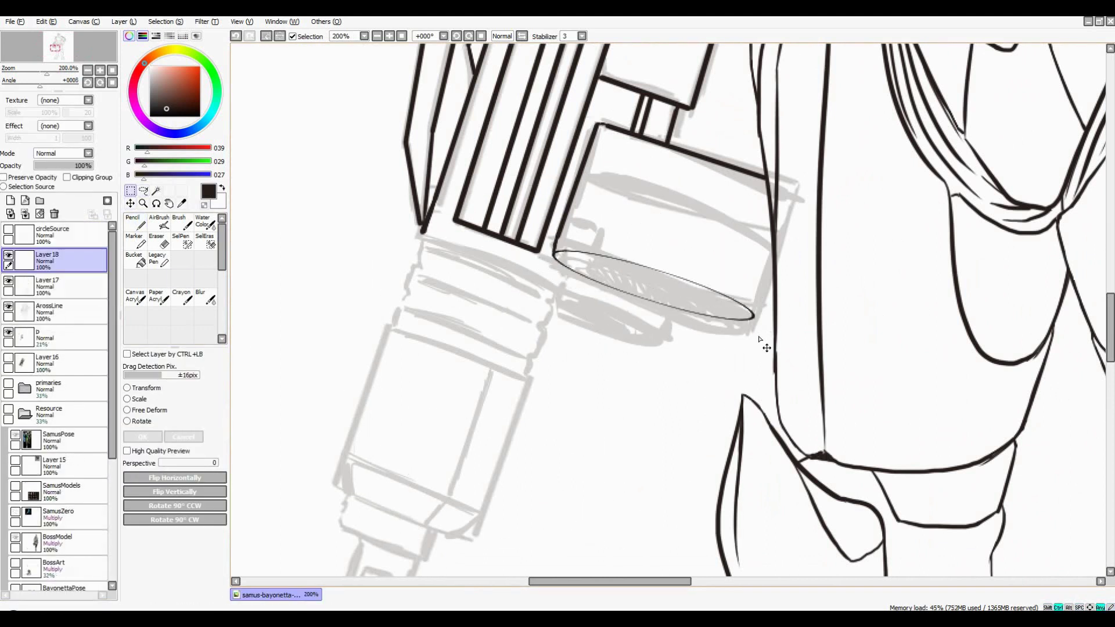
pyautogui.scroll(2, 706, 266)
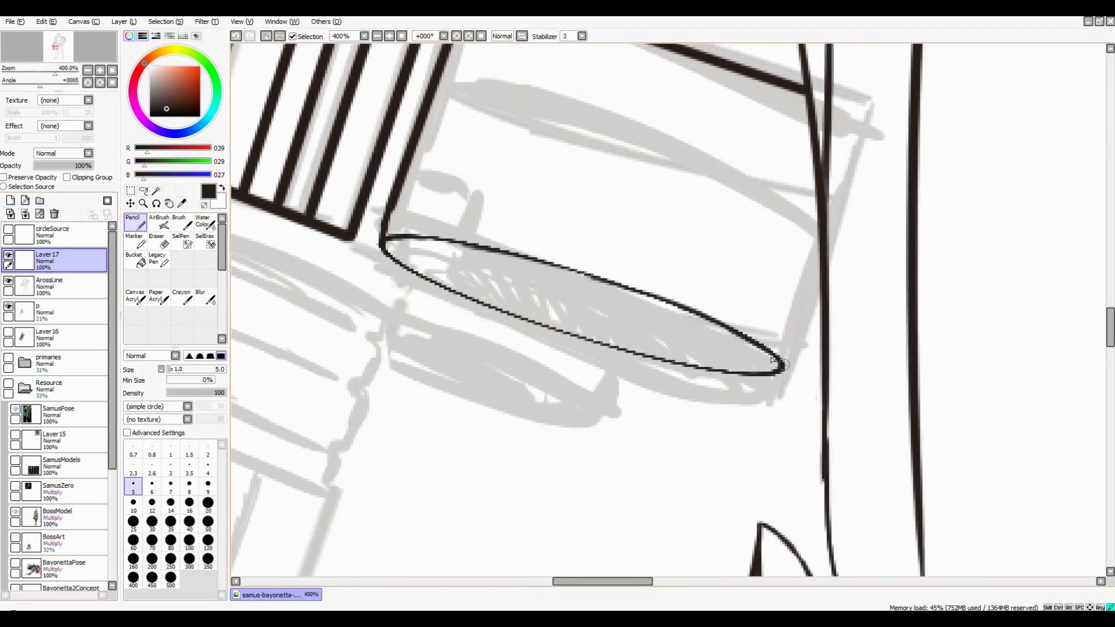
# Paste another circle and transform it into a smaller ellipse inside the wide cylinder's rim
pyautogui.scroll(-2, 577, 386)
pyautogui.hotkey('ctrl', 'v')
pyautogui.hotkey('ctrl', 't')
pyautogui.moveTo(677, 375); pyautogui.dragTo(665, 333)
pyautogui.press('Return')
# Place a scaled copy of the double rim over the smaller neighbouring cylinder and merge the ellipse layers down into ArossLine
pyautogui.moveTo(575, 348); pyautogui.dragTo(499, 371)
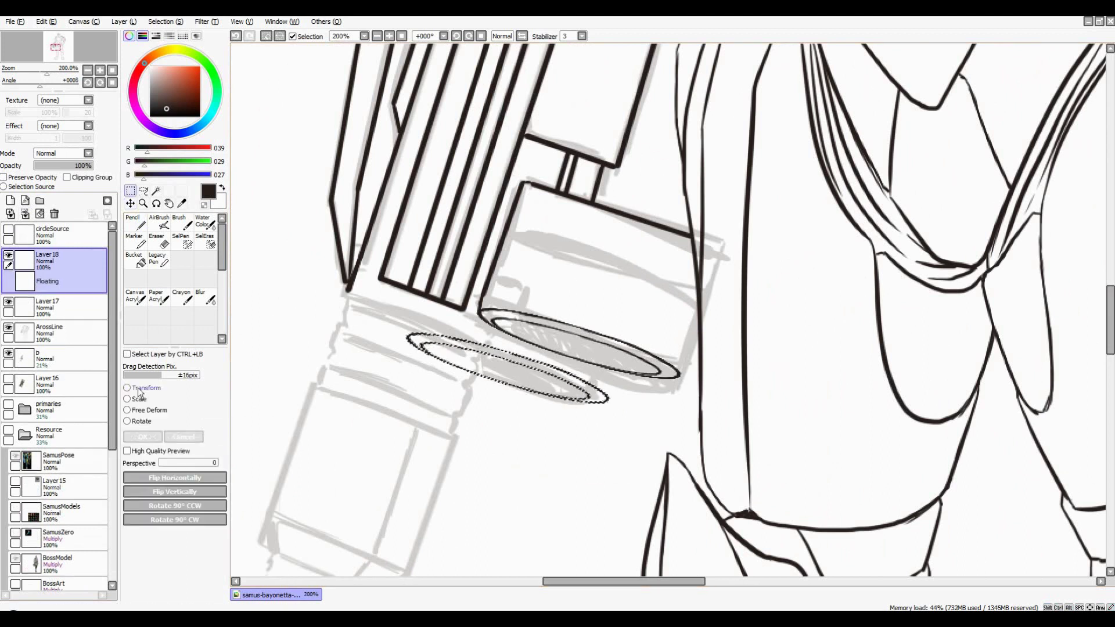
pyautogui.hotkey('ctrl', 't')
pyautogui.press('Return')
pyautogui.hotkey('ctrl', 'e')
pyautogui.hotkey('ctrl', 'e')
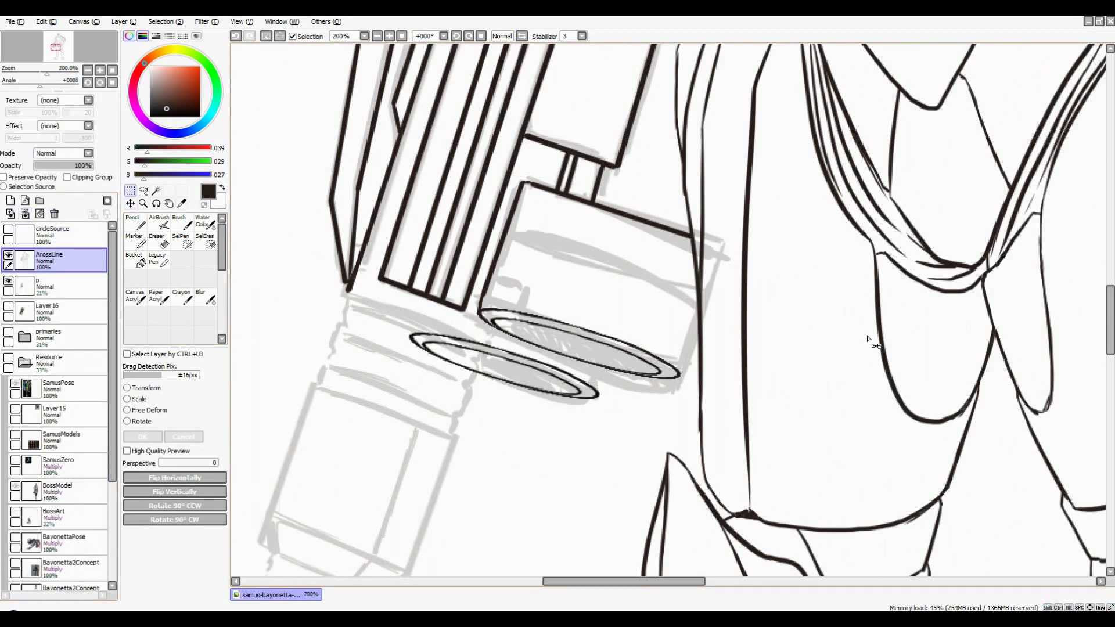
# Ink the outer sides of both cylinders and delete the part of the smaller rim that overlaps the barrel collar
pyautogui.scroll(2, 682, 374)
pyautogui.scroll(-4, 697, 337)
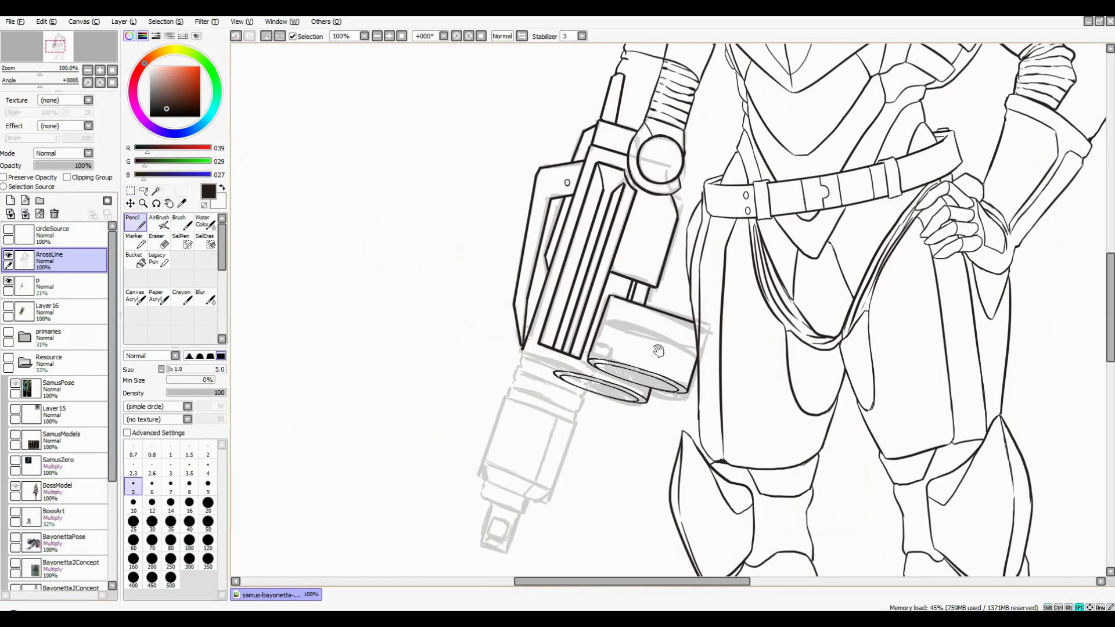
pyautogui.scroll(3, 726, 277)
pyautogui.press('a')
pyautogui.moveTo(716, 328); pyautogui.dragTo(729, 270)
pyautogui.press('Delete')
# Ink the barrel collar's straight upper edge below the ribbed gun body and begin its side next to the cylinders
pyautogui.press('n')
pyautogui.click(518, 204)
pyautogui.keyDown('shift'); pyautogui.click(735, 286); pyautogui.keyUp('shift')
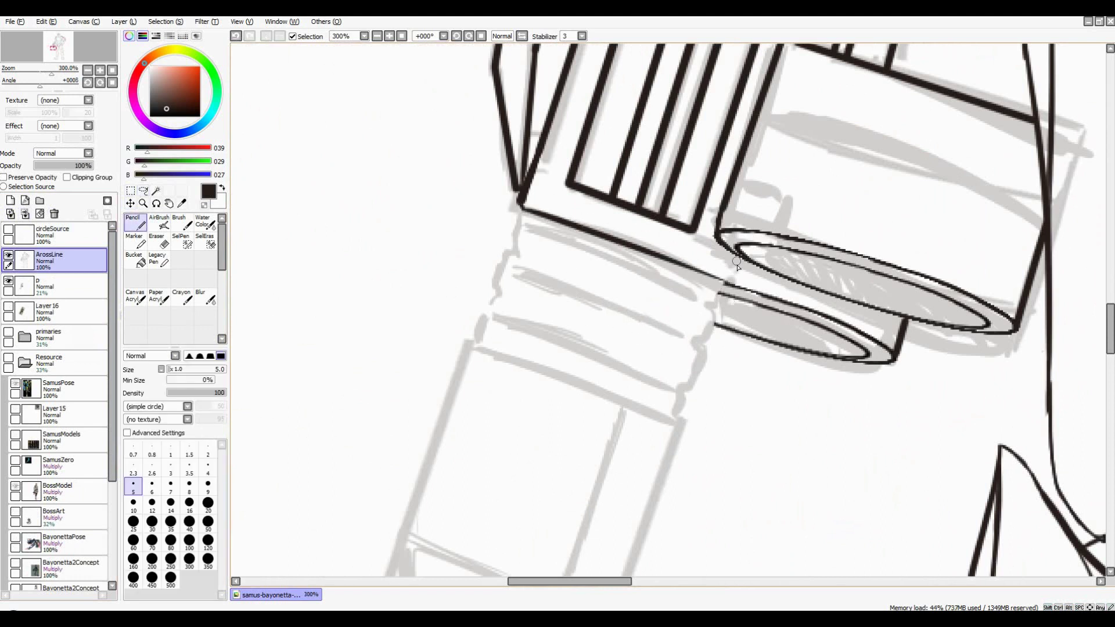
pyautogui.keyDown('shift'); pyautogui.click(746, 257); pyautogui.keyUp('shift')
# Ink the notched side contour of the barrel collar from the cylinder rims down to the barrel block
pyautogui.scroll(-3, 735, 286)
pyautogui.scroll(4, 735, 286)
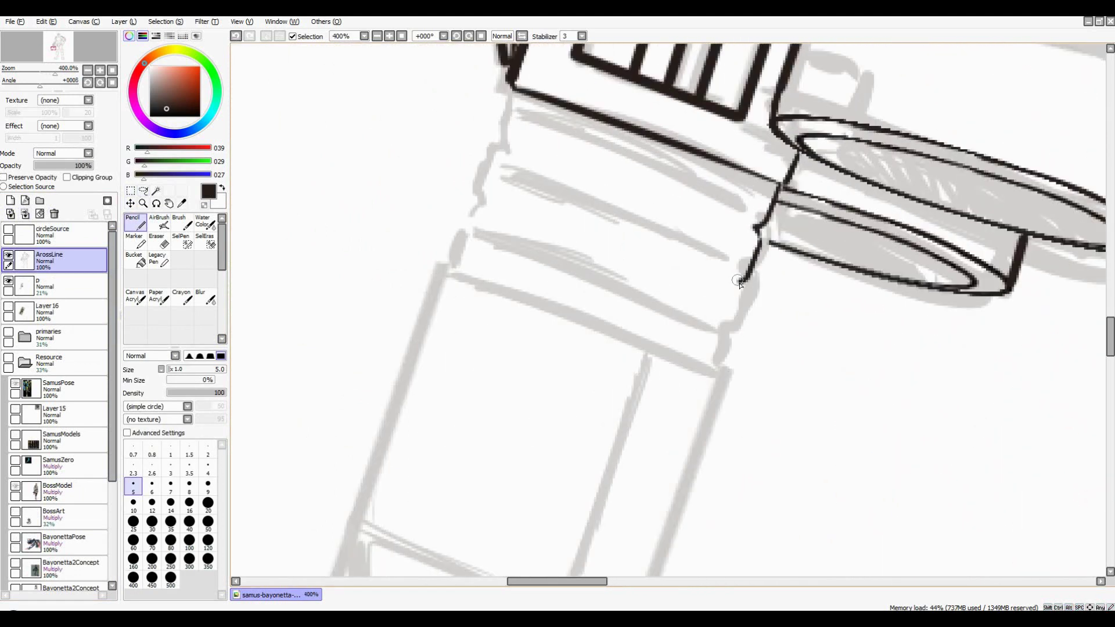
pyautogui.moveTo(724, 337); pyautogui.dragTo(716, 370)
pyautogui.scroll(-2, 720, 353)
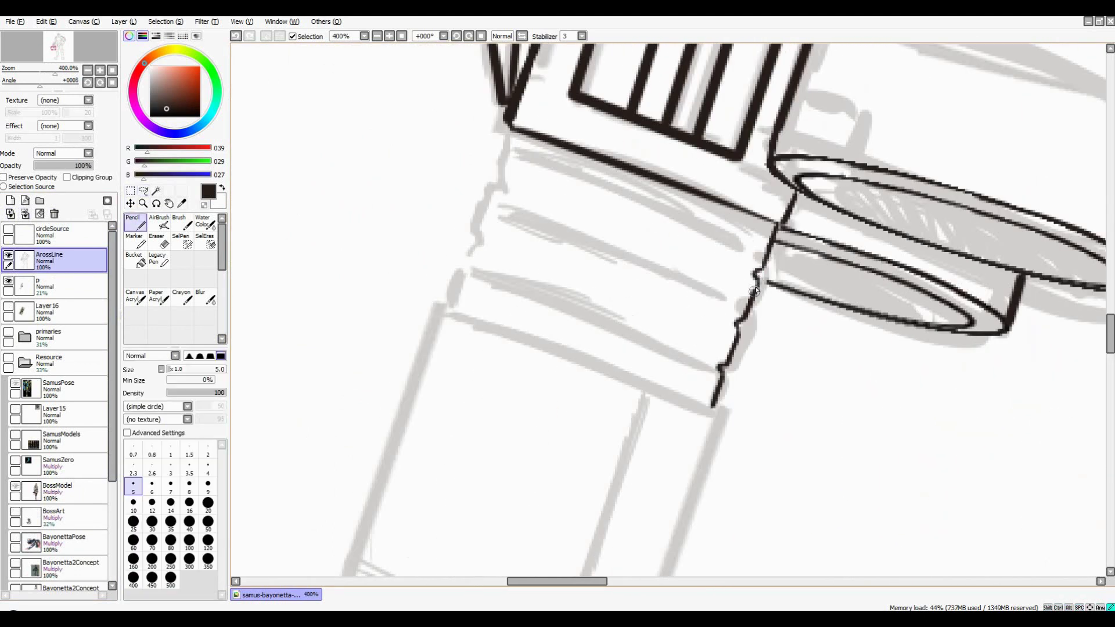
# Copy the jagged side line of the barrel's ribbed collar, mirror it and fit it along the collar's opposite side
pyautogui.scroll(2, 748, 306)
pyautogui.press('a')
pyautogui.moveTo(747, 273); pyautogui.dragTo(726, 433)
pyautogui.hotkey('ctrl', 'c')
pyautogui.hotkey('ctrl', 'v')
pyautogui.hotkey('ctrl', 't')
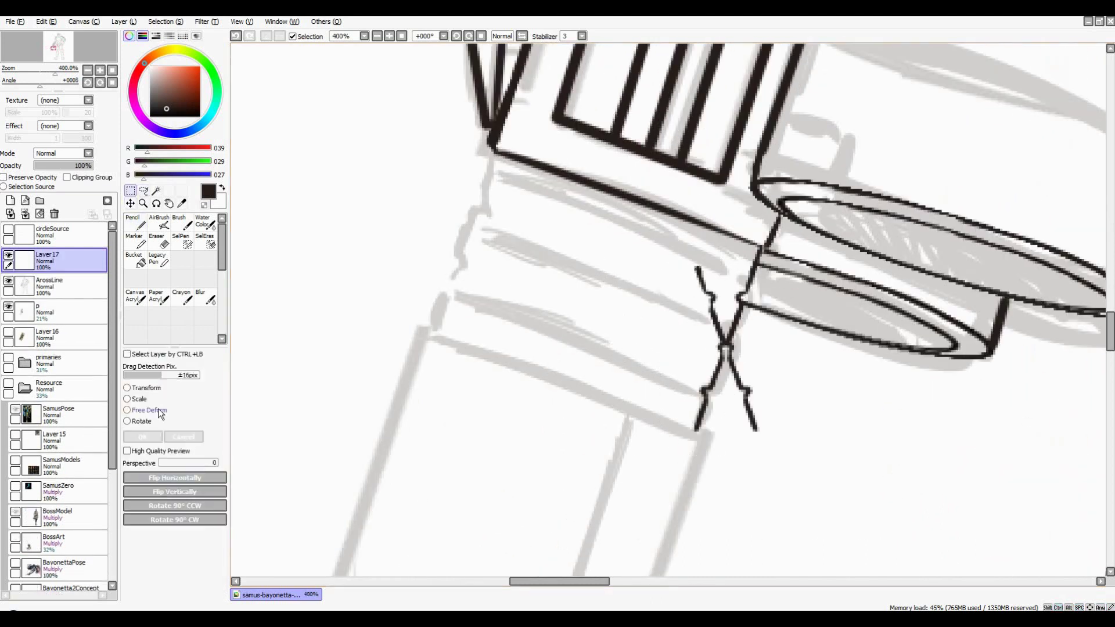
pyautogui.moveTo(726, 343); pyautogui.dragTo(493, 226)
pyautogui.press('Return')
# Try to draw a curved band line freehand across the upper part of the ribbed collar
pyautogui.press('n')
pyautogui.scroll(-1, 482, 256)
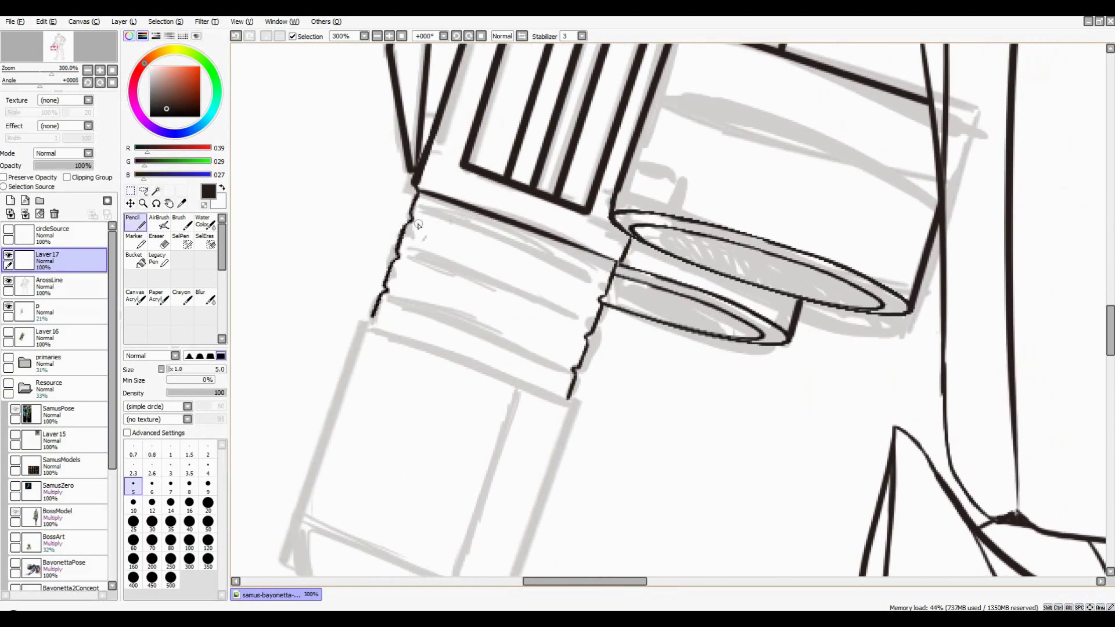
pyautogui.press('n')
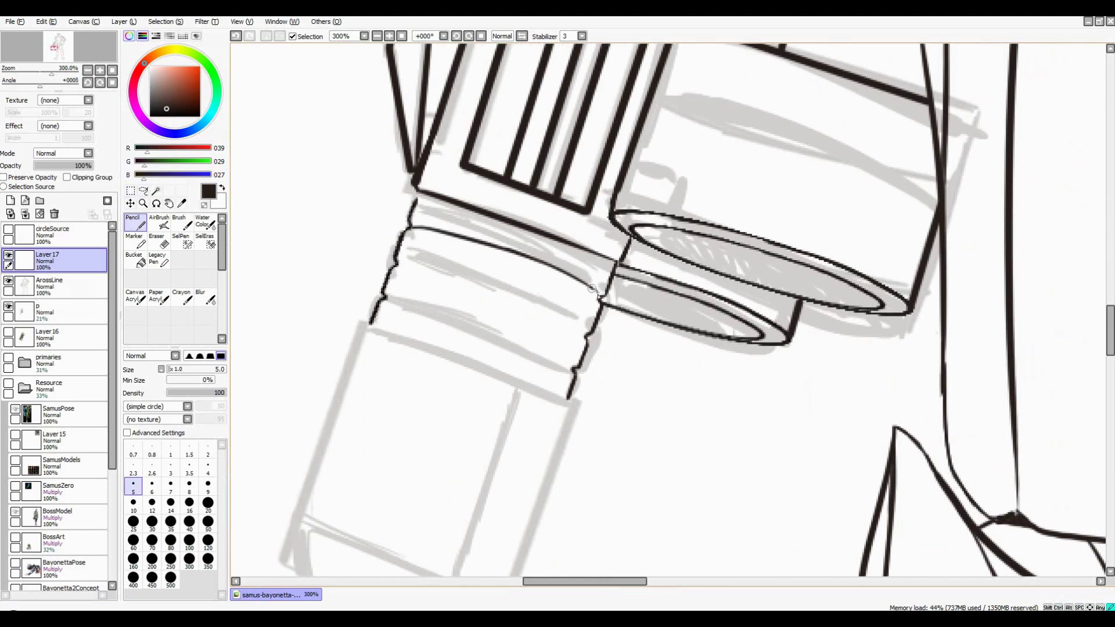
# Reuse the lower arc of the neighbouring cylinder's ellipse as the collar's first band line, fitting it between both sides with Free Deform
pyautogui.scroll(-2, 592, 289)
pyautogui.press('a')
pyautogui.scroll(2, 738, 294)
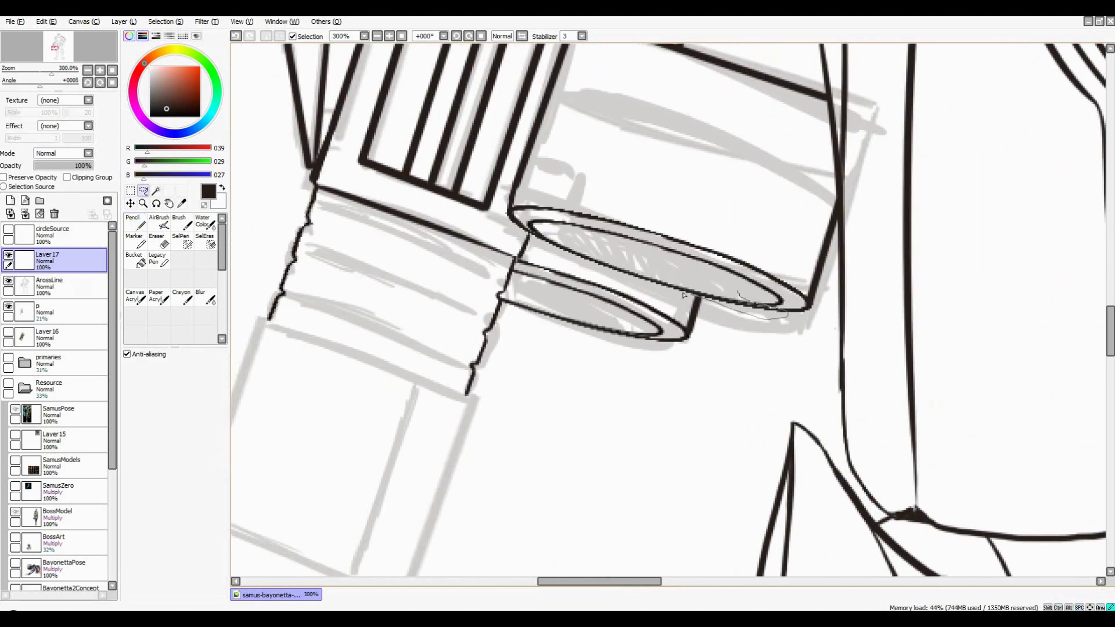
pyautogui.hotkey('ctrl', 't')
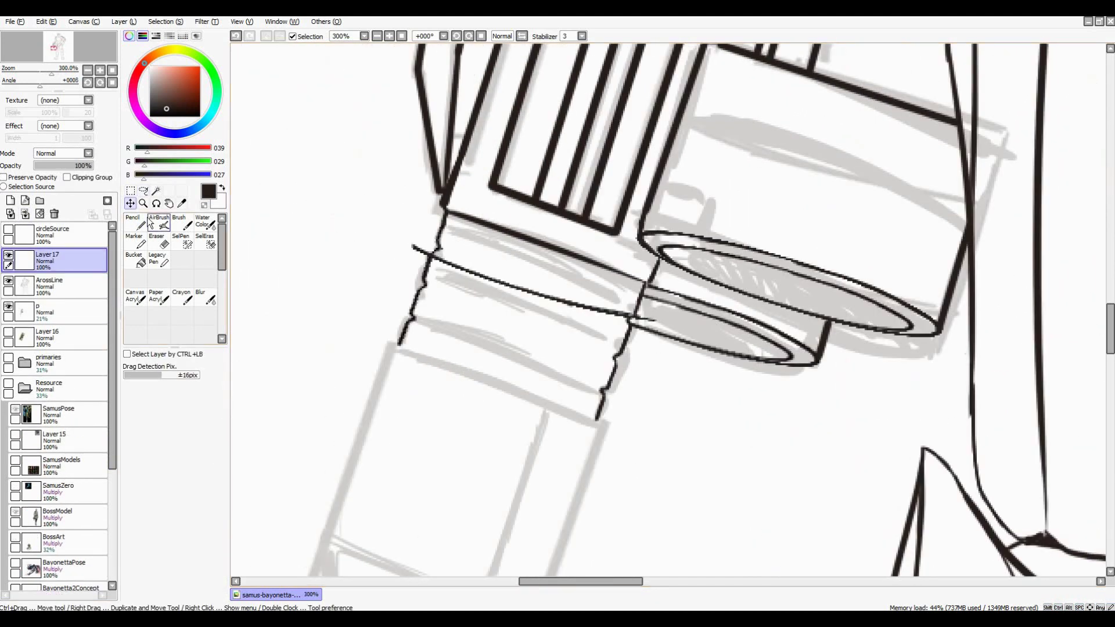
pyautogui.moveTo(714, 298); pyautogui.dragTo(867, 465)
pyautogui.press('Return')
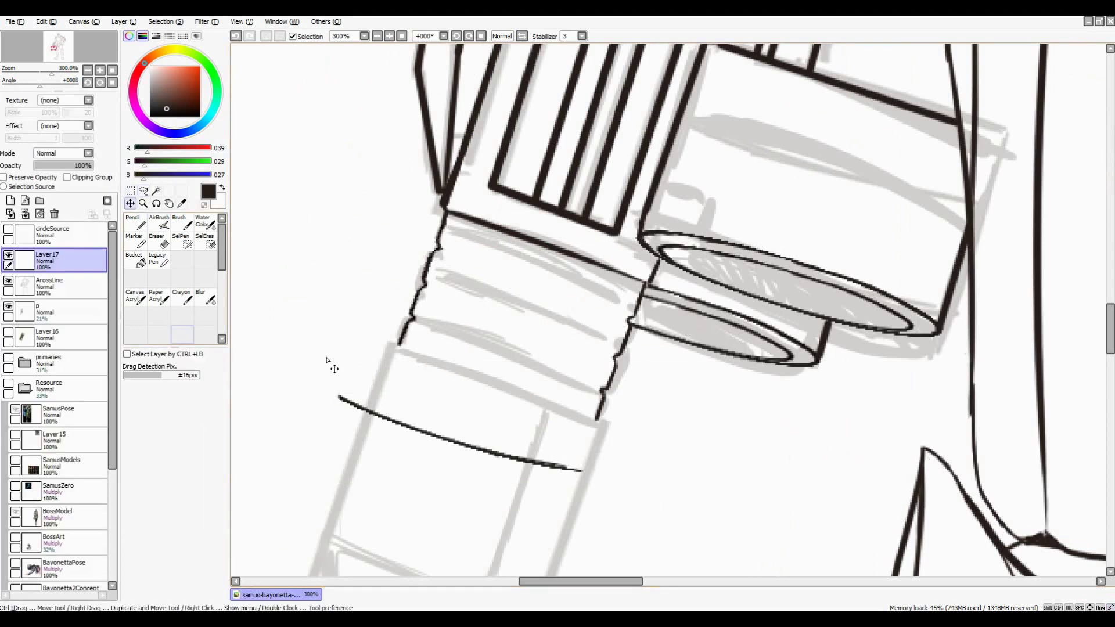
pyautogui.hotkey('ctrl', 'z')
pyautogui.hotkey('ctrl', 't')
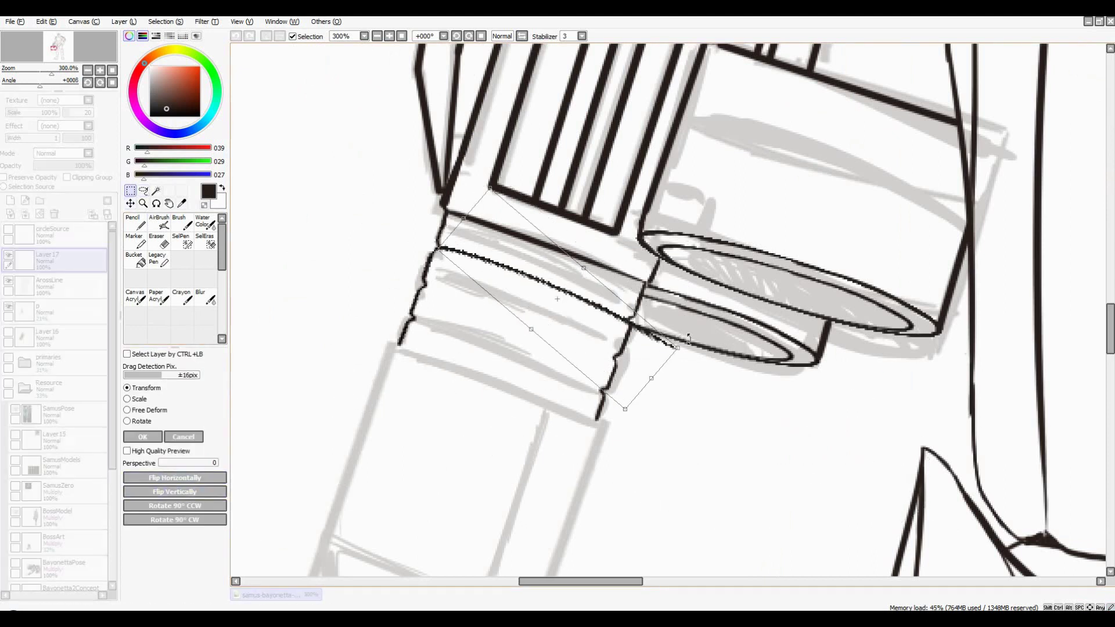
pyautogui.click(127, 410)
pyautogui.moveTo(668, 349)
pyautogui.mouseDown()
pyautogui.moveTo(611, 353)
pyautogui.moveTo(639, 377)
pyautogui.moveTo(618, 348)
pyautogui.mouseUp()
pyautogui.press('Return')
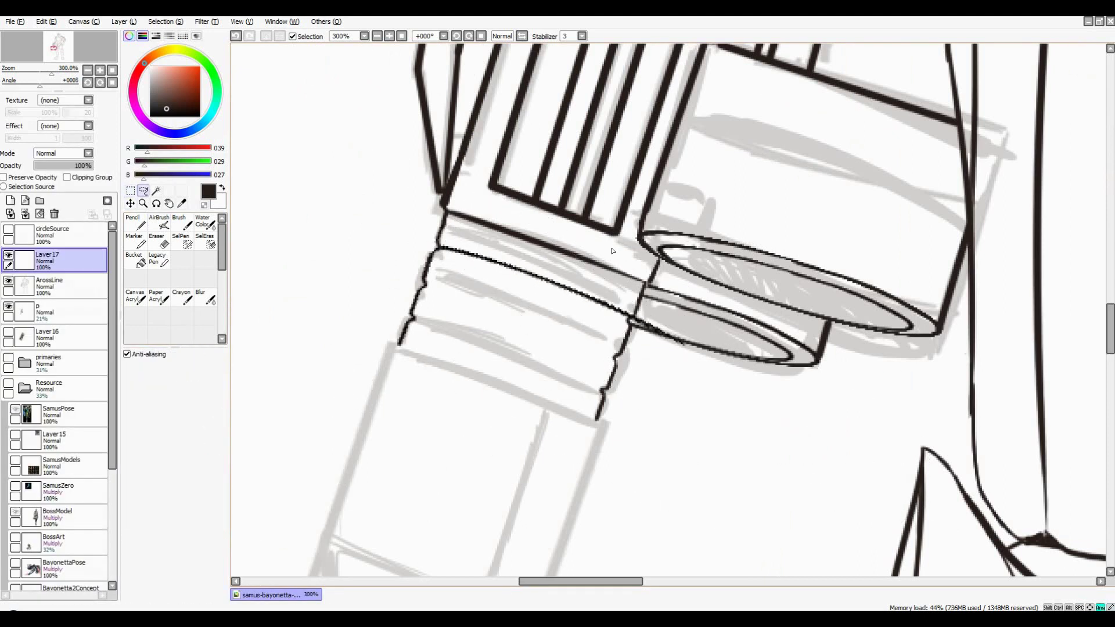
# Paste further copies of the band line down the ribbed collar and merge them into the ArossLine layer
pyautogui.hotkey('ctrl', 'v')
pyautogui.moveTo(623, 309)
pyautogui.mouseDown()
pyautogui.moveTo(548, 341)
pyautogui.moveTo(544, 332)
pyautogui.mouseUp()
pyautogui.hotkey('ctrl', 'v')
pyautogui.hotkey('ctrl', 'v')
pyautogui.scroll(-2, 543, 333)
pyautogui.hotkey('ctrl', 'e')
pyautogui.hotkey('ctrl', 'e')
pyautogui.hotkey('ctrl', 'e')
pyautogui.hotkey('ctrl', 'e')
# Set the Pencil size to 3 and draw the two long sides of the barrel section below the collar
pyautogui.press('n')
pyautogui.scroll(-2, 581, 378)
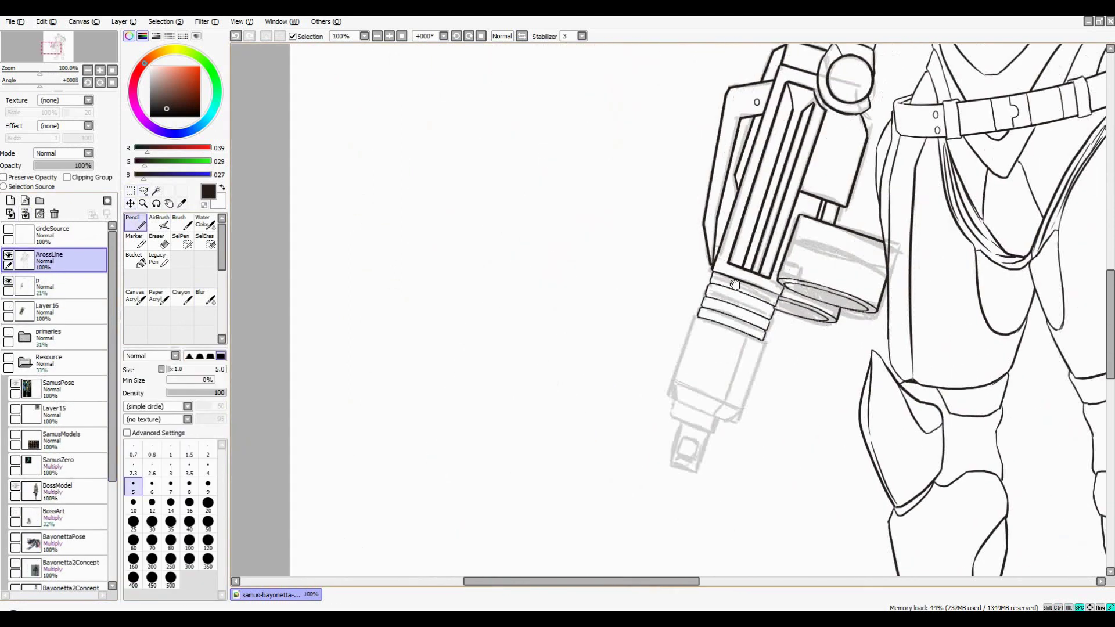
pyautogui.scroll(4, 591, 402)
pyautogui.press('[')
pyautogui.press('[')
pyautogui.press('[')
pyautogui.moveTo(667, 198); pyautogui.dragTo(594, 392)
pyautogui.moveTo(873, 274); pyautogui.dragTo(799, 481)
# Draw the barrel section's inner lengthwise edge and the tapered corners at its lower end
pyautogui.moveTo(825, 253); pyautogui.dragTo(782, 191)
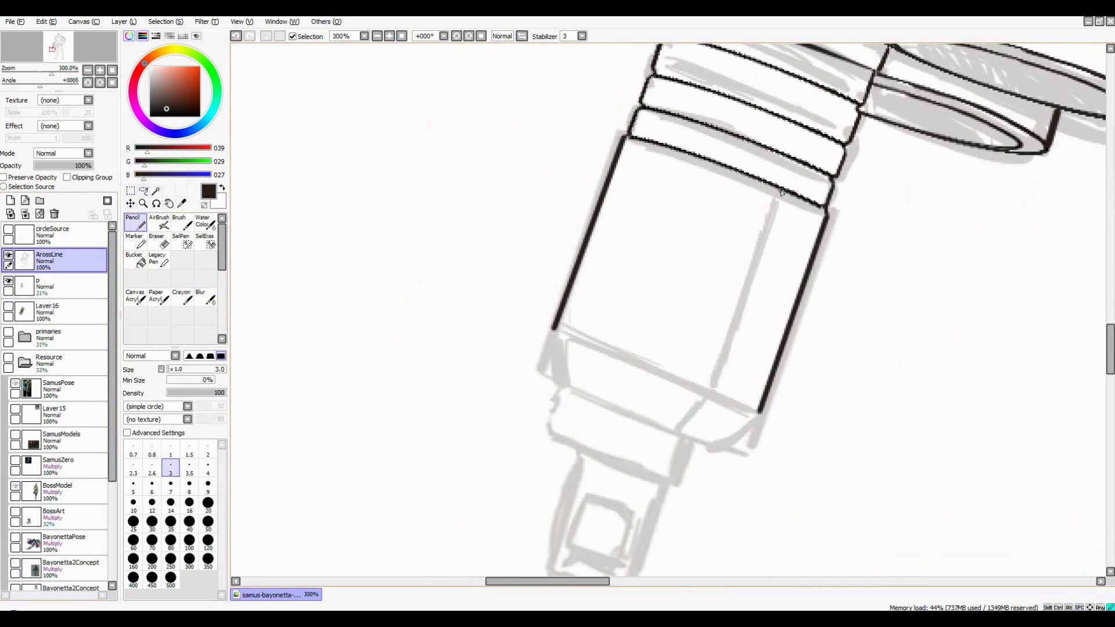
pyautogui.scroll(-2, 639, 291)
pyautogui.moveTo(871, 340); pyautogui.dragTo(822, 379)
# Paste the curved line, flip it vertically, fit it as the tapered end's lower edge and merge it into ArossLine
pyautogui.hotkey('ctrl', 'v')
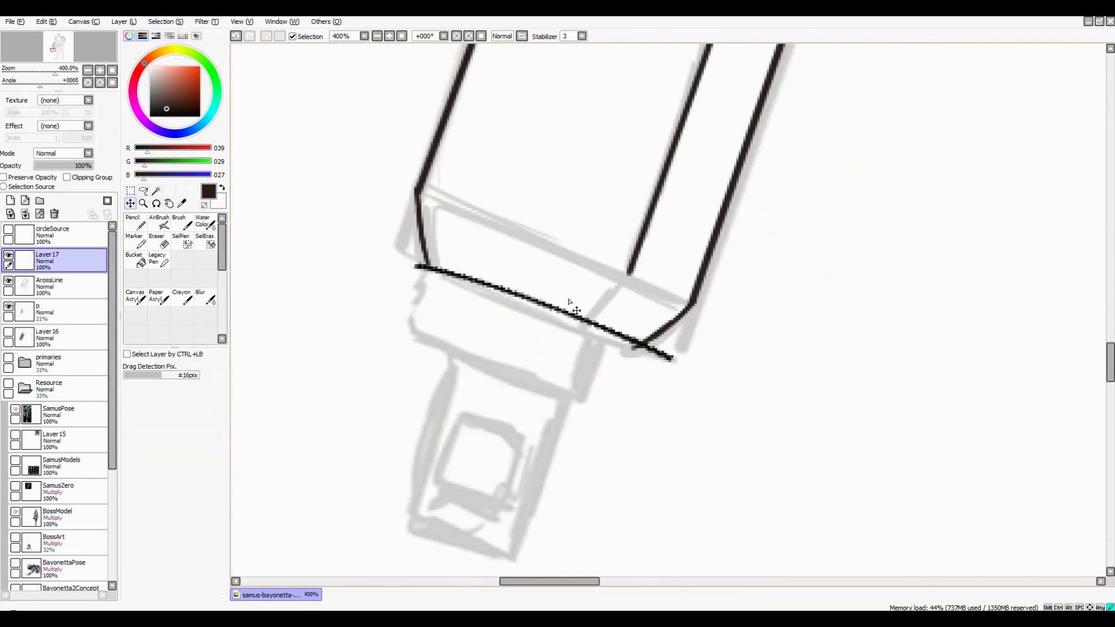
pyautogui.hotkey('ctrl', 't')
pyautogui.click(175, 492)
pyautogui.press('Return')
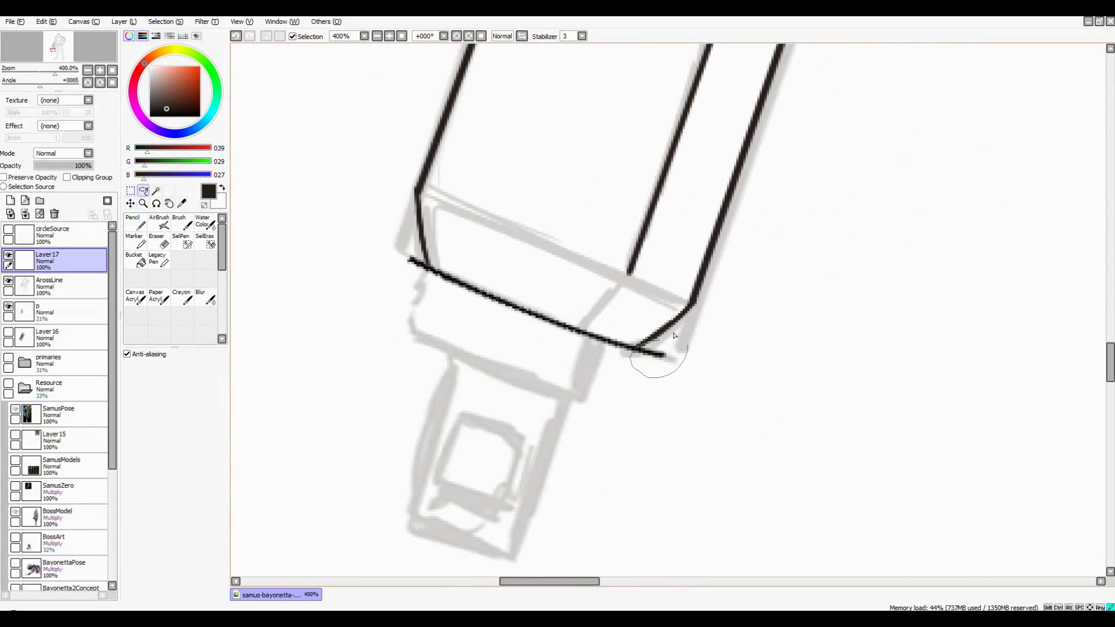
pyautogui.hotkey('ctrl', 'e')
# Draw the straight edge between the barrel section and its tapered end, plus the taper's inner edge
pyautogui.press('n')
pyautogui.moveTo(418, 192); pyautogui.dragTo(688, 304)
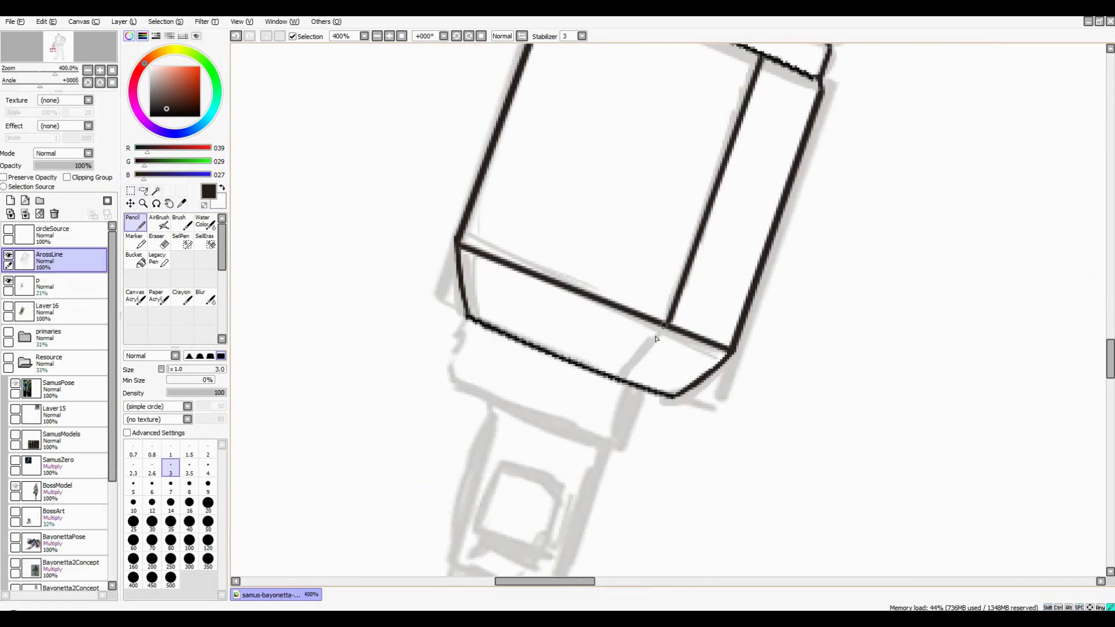
pyautogui.moveTo(707, 258); pyautogui.dragTo(700, 265)
# Outline the narrow collar beneath the tapered end and the rectangular muzzle tip below it
pyautogui.moveTo(506, 252); pyautogui.dragTo(534, 183)
pyautogui.moveTo(534, 183); pyautogui.dragTo(520, 235)
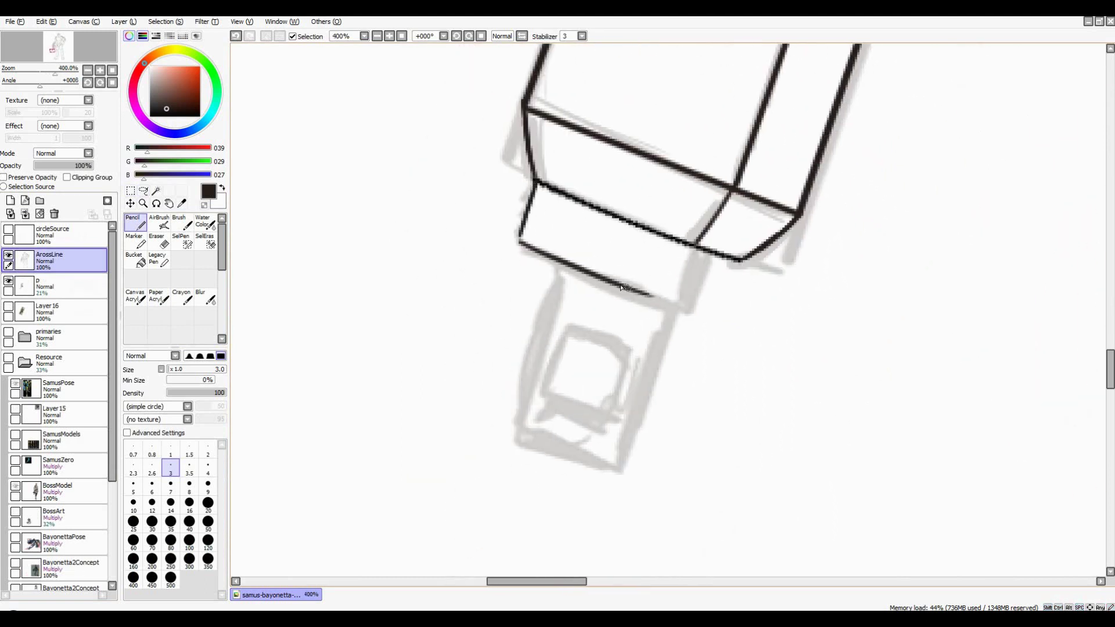
pyautogui.scroll(-3, 653, 364)
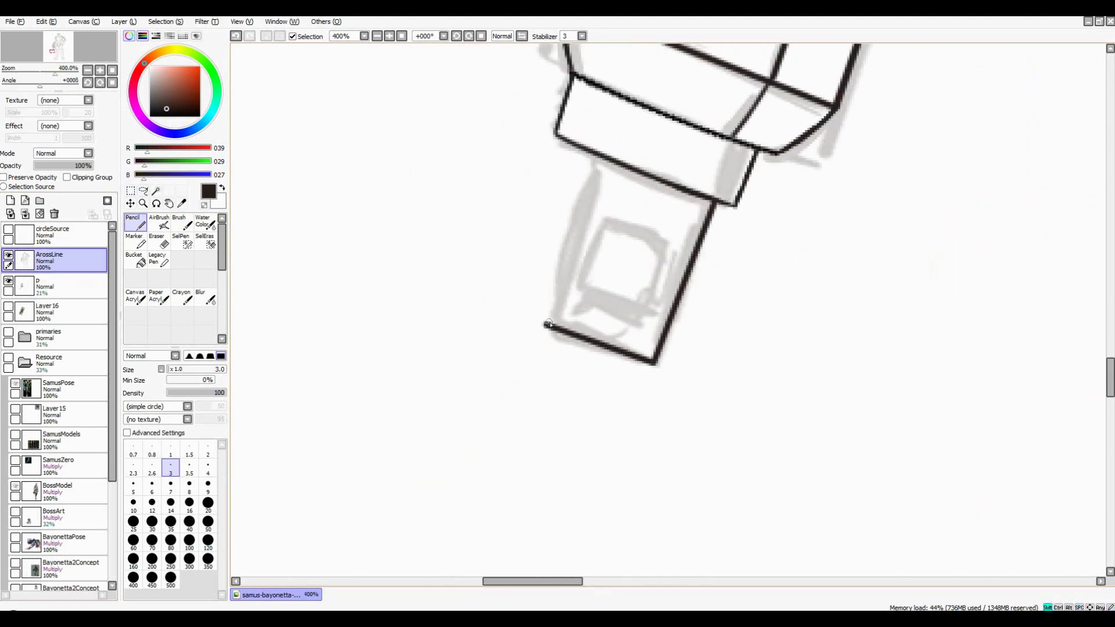
pyautogui.scroll(-1, 605, 164)
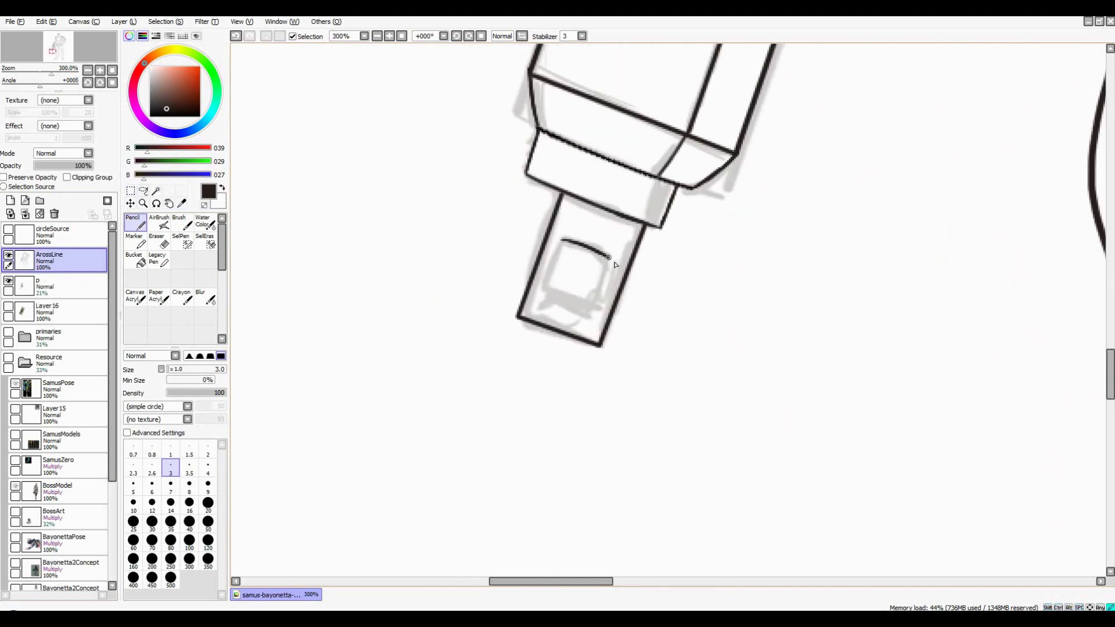
# Draw the square opening on the muzzle tip, with a double line just inside its upper edge
pyautogui.scroll(2, 620, 315)
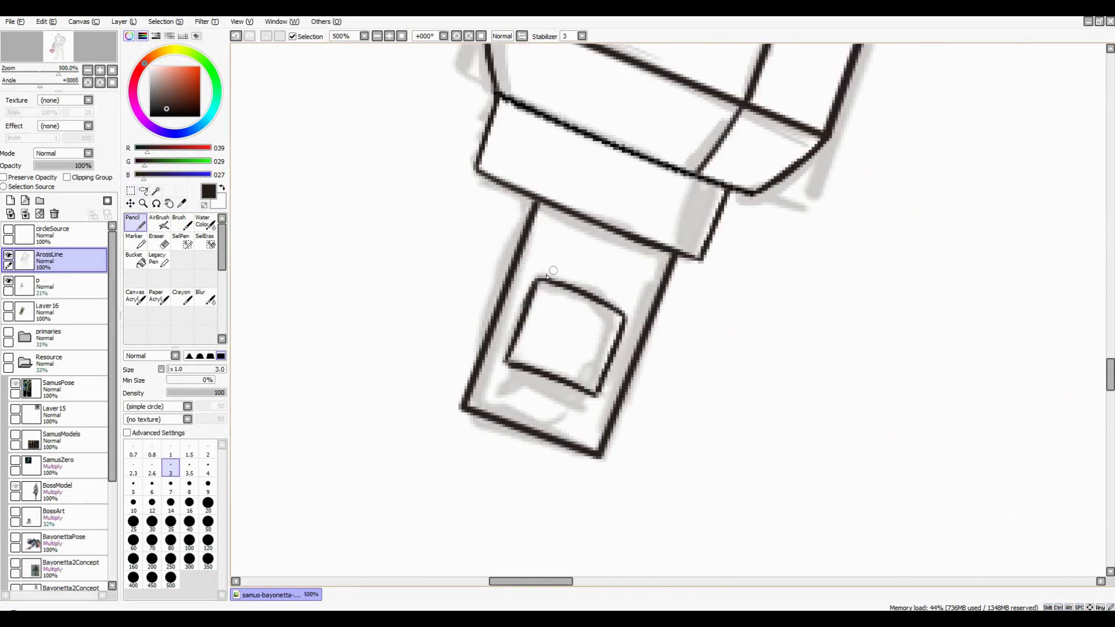
pyautogui.moveTo(576, 311); pyautogui.dragTo(621, 321)
pyautogui.scroll(-3, 581, 290)
# Redraw the end of the muzzle tip as a curved edge with an inner rim line
pyautogui.moveTo(494, 286)
pyautogui.mouseDown()
pyautogui.moveTo(550, 296)
pyautogui.moveTo(553, 319)
pyautogui.mouseUp()
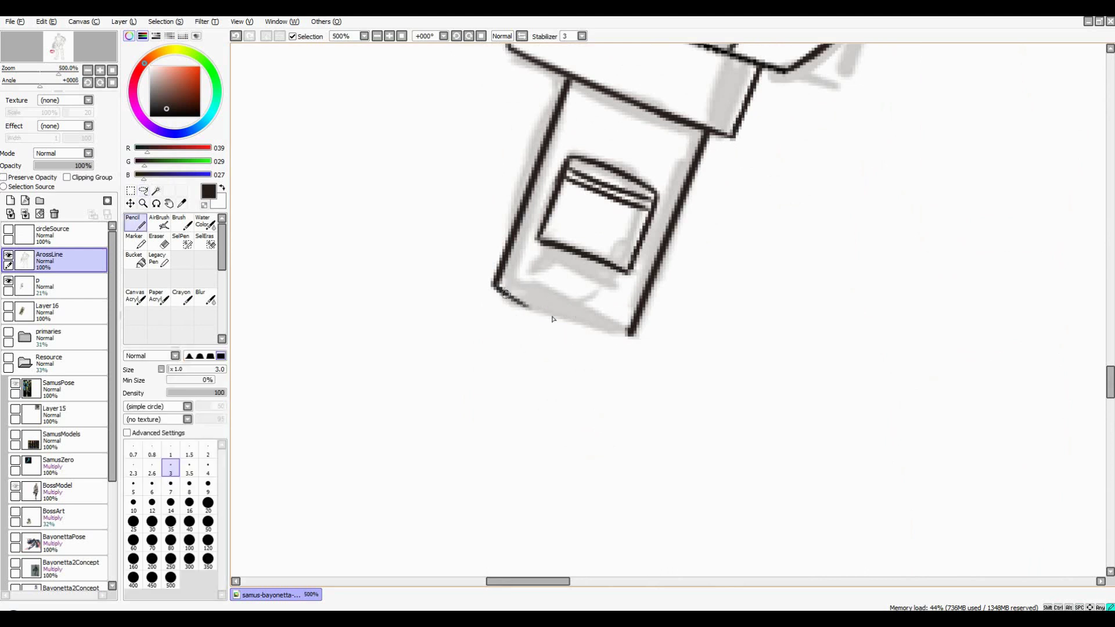
pyautogui.scroll(-2, 589, 320)
pyautogui.scroll(2, 517, 341)
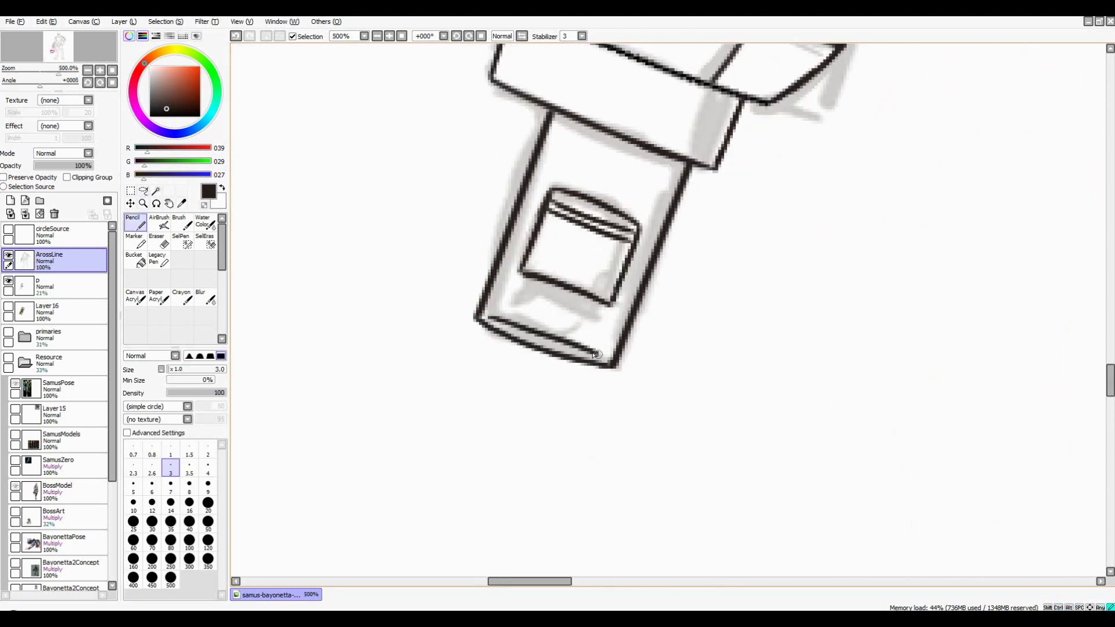
# Draw a small notch on the muzzle tip directly below the narrow collar
pyautogui.scroll(-3, 597, 355)
pyautogui.scroll(3, 717, 242)
pyautogui.moveTo(675, 278); pyautogui.dragTo(668, 300)
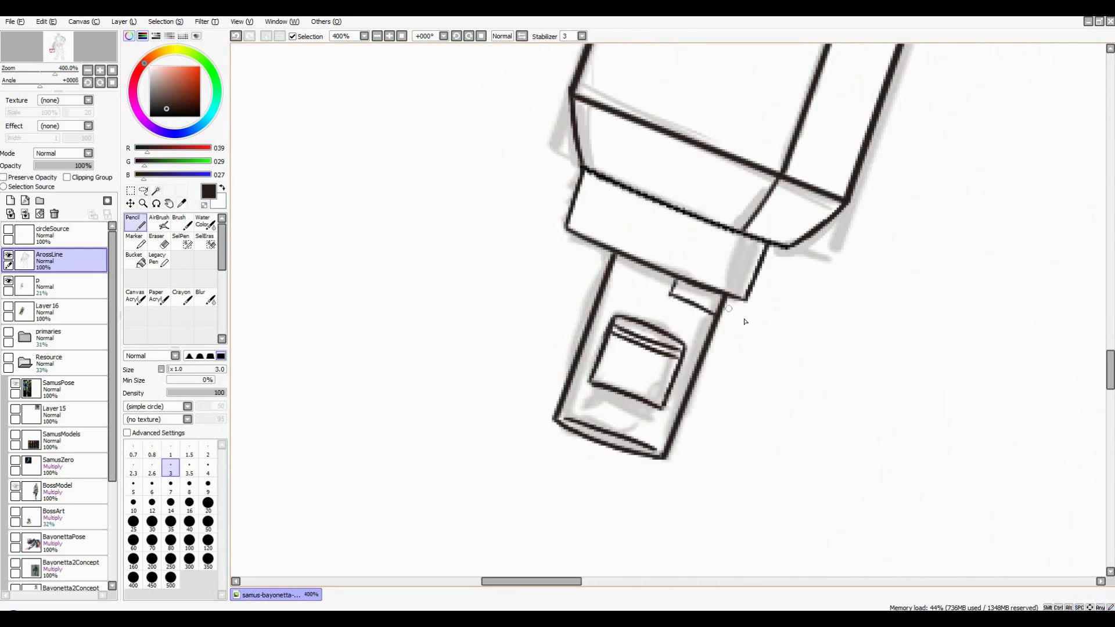
# Lasso the gun's upper body linework and place it on a new layer above ArossLine
pyautogui.scroll(-5, 745, 322)
pyautogui.scroll(2, 569, 174)
pyautogui.click(143, 191)
pyautogui.moveTo(525, 127); pyautogui.dragTo(569, 167)
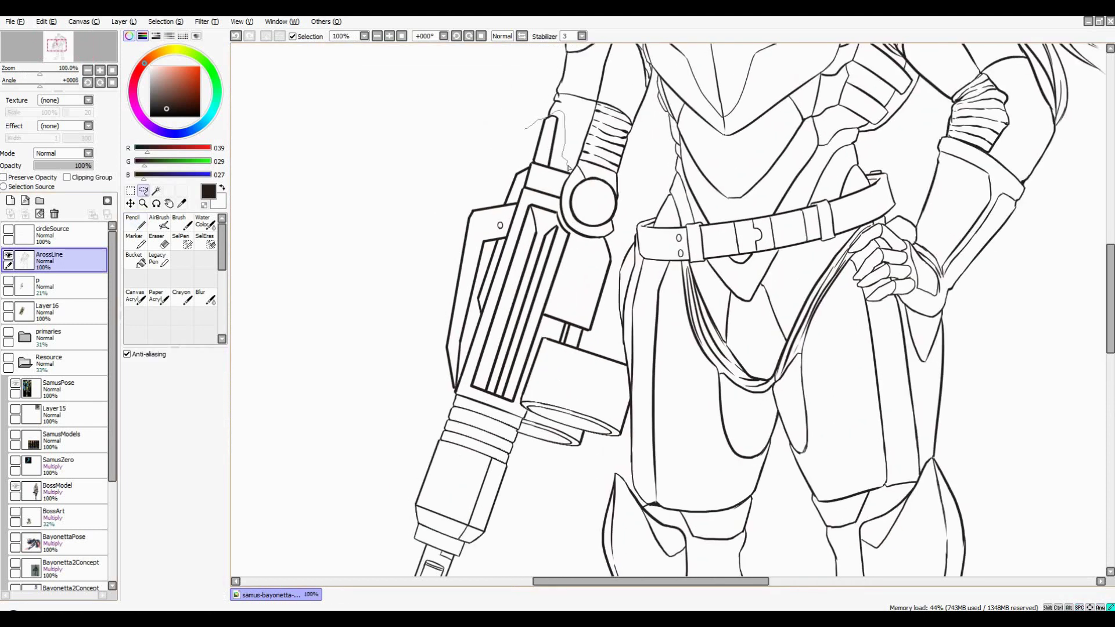
pyautogui.click(10, 200)
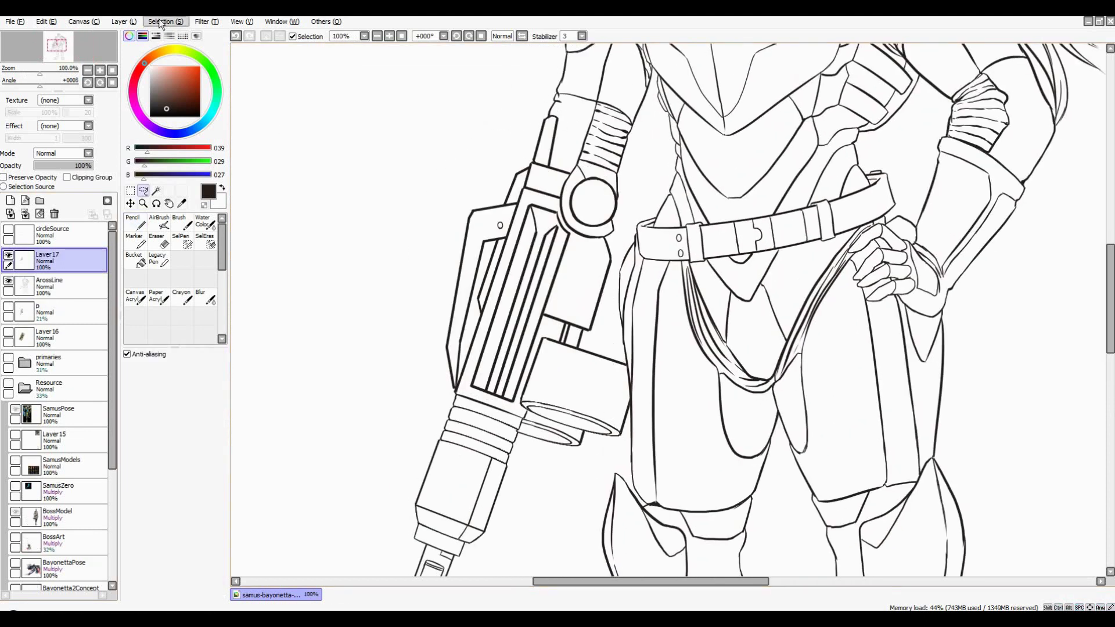
# Try selecting the regions around and between the gun's lines with the Magic Wand by colour difference on the working layer
pyautogui.click(156, 191)
pyautogui.click(348, 291)
pyautogui.click(500, 326)
pyautogui.click(578, 341)
pyautogui.scroll(4, 578, 342)
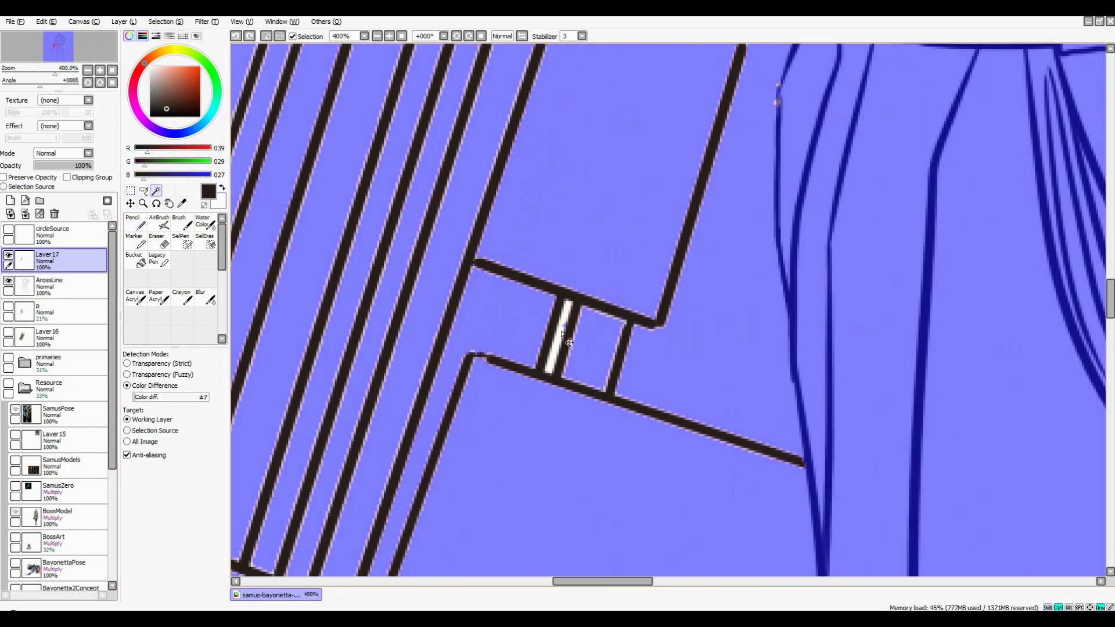
pyautogui.scroll(-4, 549, 368)
pyautogui.scroll(4, 475, 334)
pyautogui.scroll(-2, 474, 334)
pyautogui.click(133, 222)
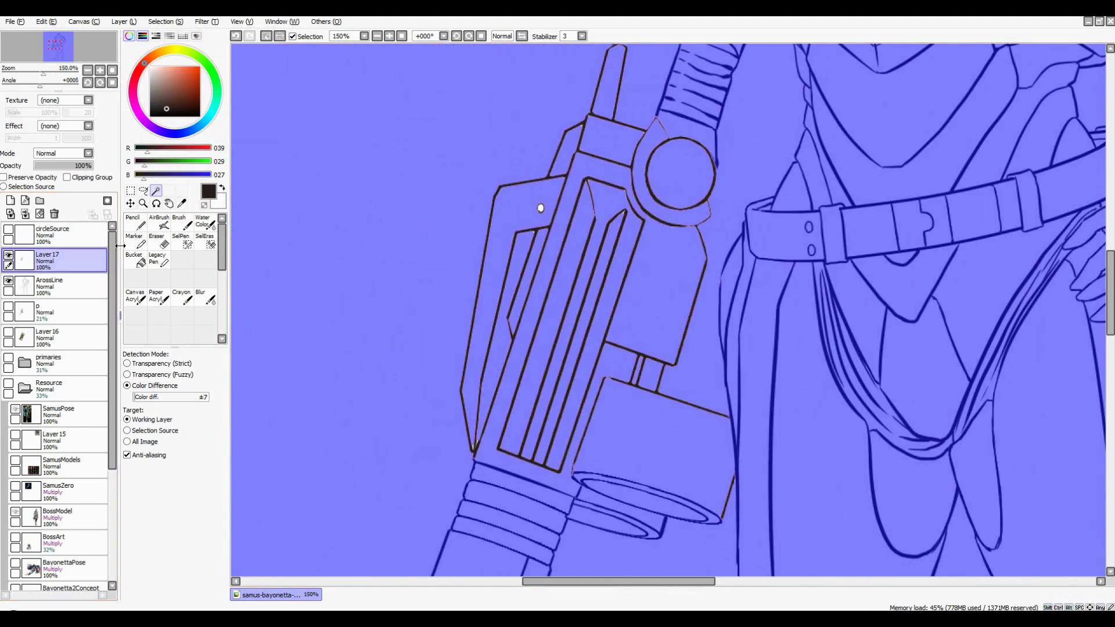
pyautogui.hotkey('ctrl', 'd')
# Tidy the linework where the forearm meets the gun's round joint
pyautogui.scroll(-3, 629, 229)
pyautogui.scroll(5, 629, 229)
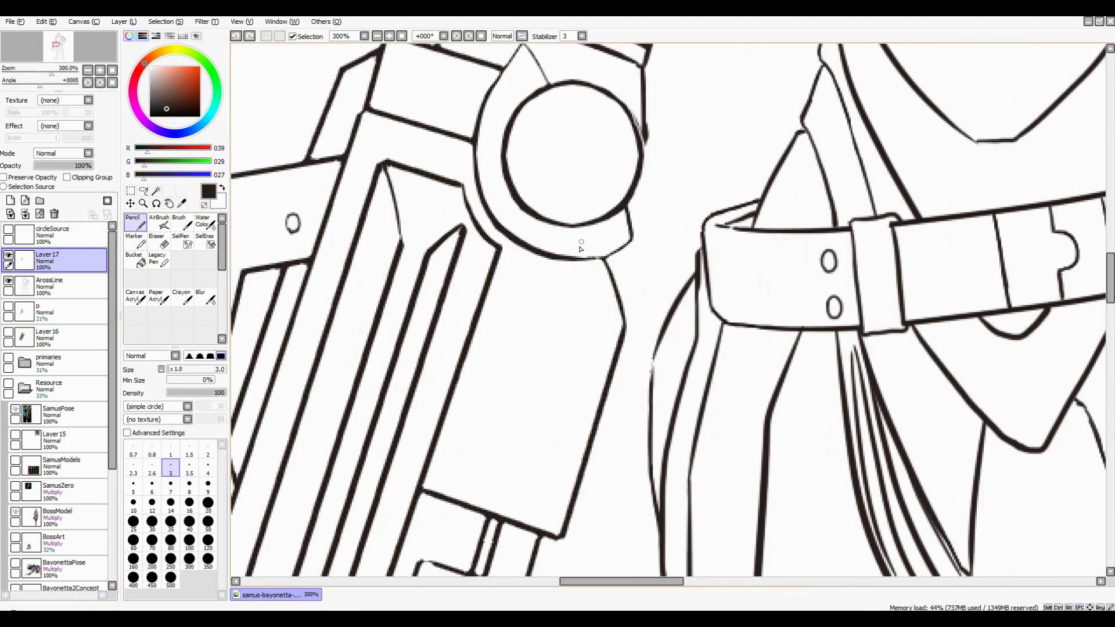
pyautogui.scroll(1, 607, 257)
pyautogui.press('a')
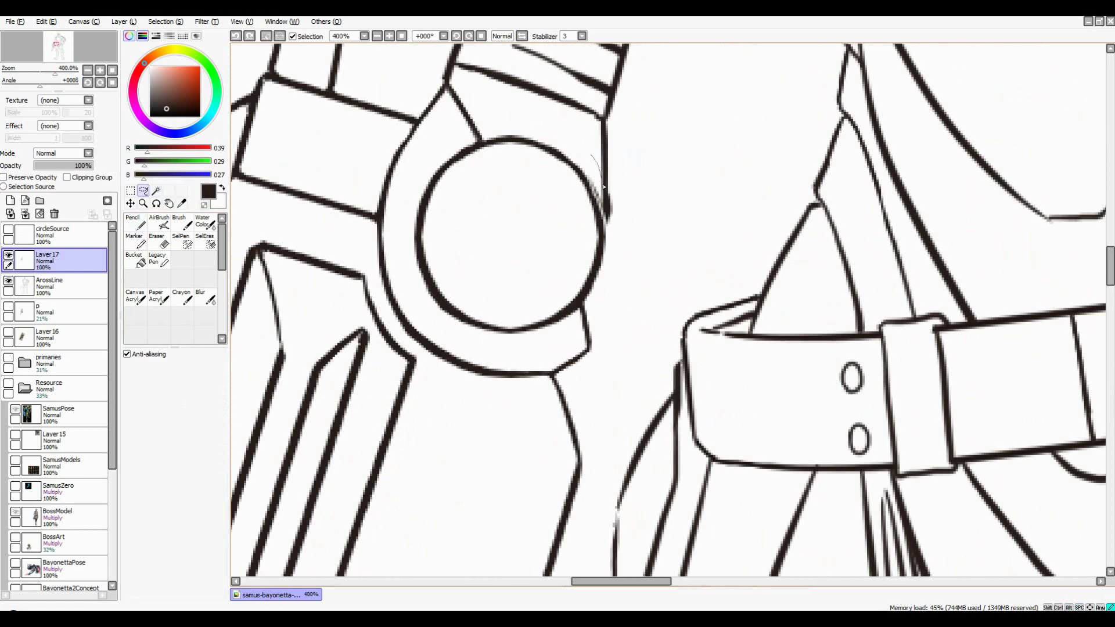
pyautogui.press('n')
# Examine the linework of the gun, its round joint and the whole figure for flaws
pyautogui.scroll(-6, 610, 251)
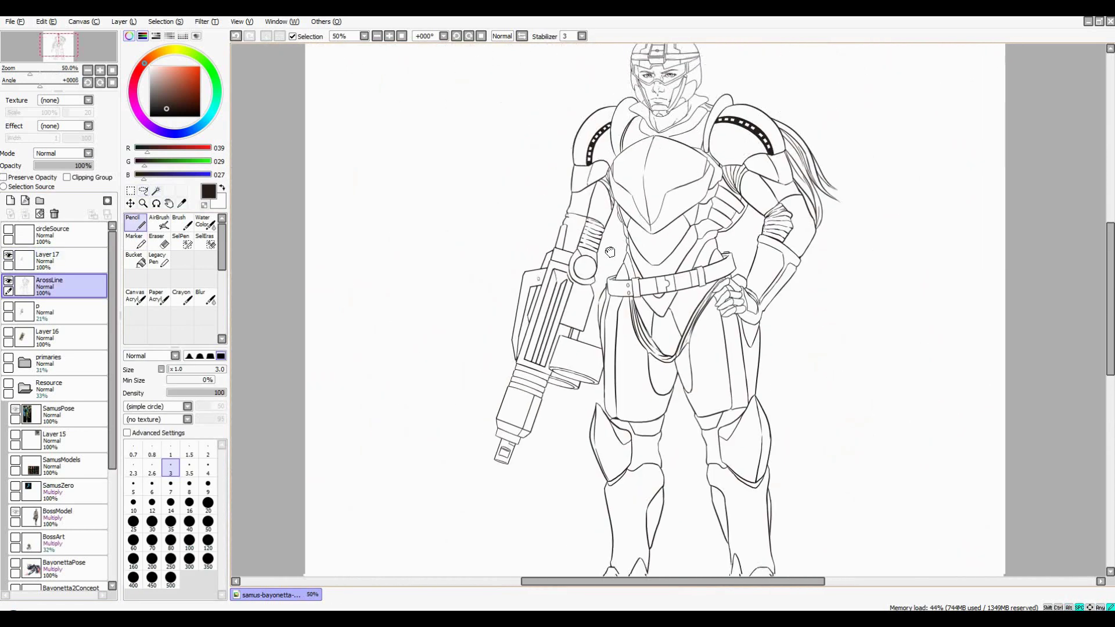
pyautogui.scroll(-1, 610, 252)
pyautogui.scroll(5, 610, 252)
pyautogui.scroll(-3, 581, 369)
pyautogui.scroll(2, 581, 369)
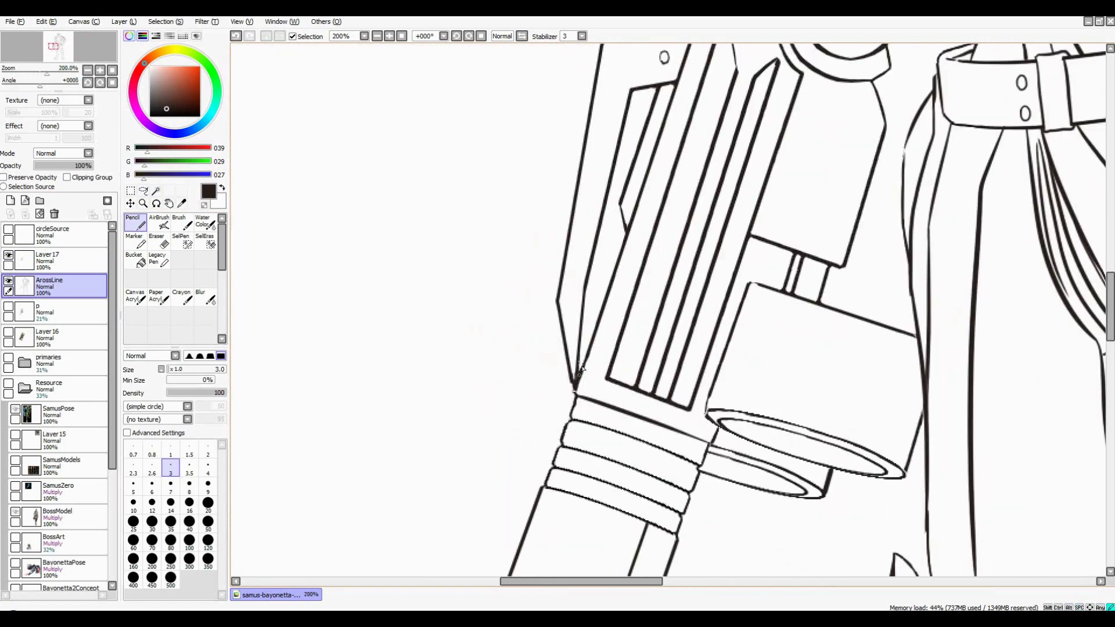
pyautogui.scroll(-1, 581, 369)
pyautogui.scroll(-2, 594, 247)
pyautogui.scroll(2, 594, 247)
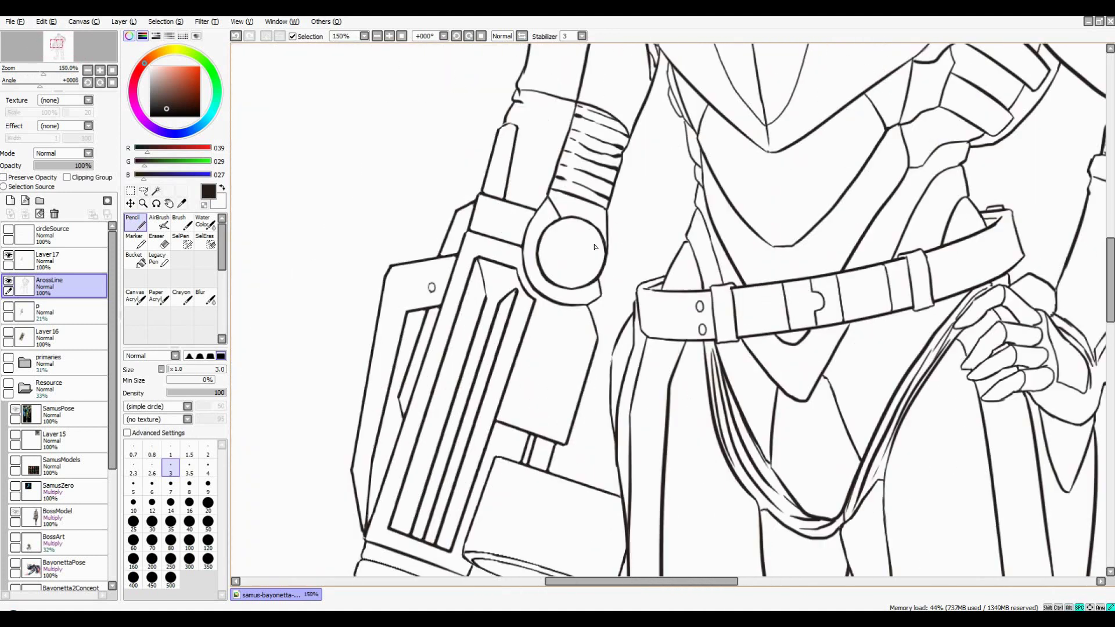
pyautogui.scroll(-4, 594, 247)
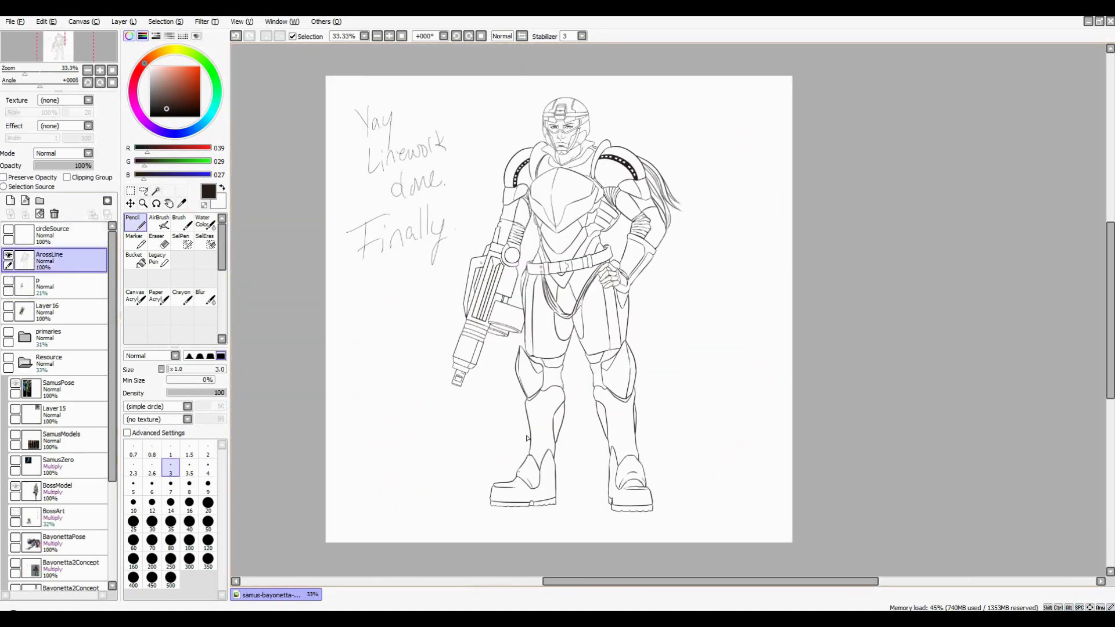
# Lasso the handwritten note beside the figure and delete it
pyautogui.press('l')
pyautogui.moveTo(436, 75); pyautogui.dragTo(360, 291)
pyautogui.press('Delete')
# Delete the rough sketch layer p and the gun reference photo on Layer16, and collapse the Resource folder
pyautogui.click(7, 285)
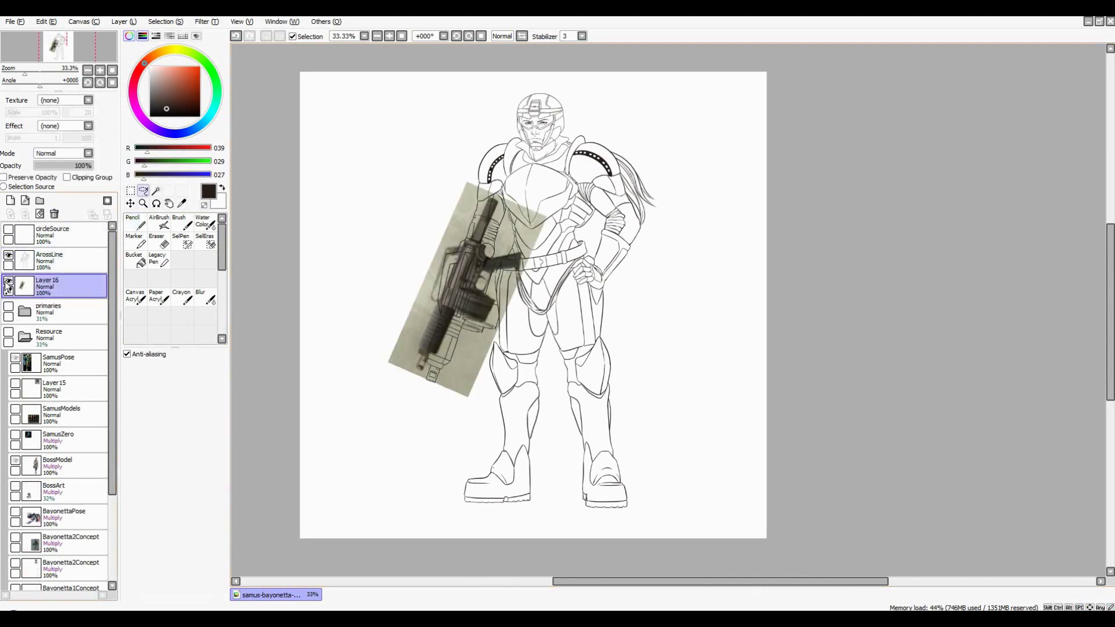
pyautogui.click(54, 214)
pyautogui.click(25, 337)
# Create a new layer folder above ArossLine and name it Aross
pyautogui.click(40, 200)
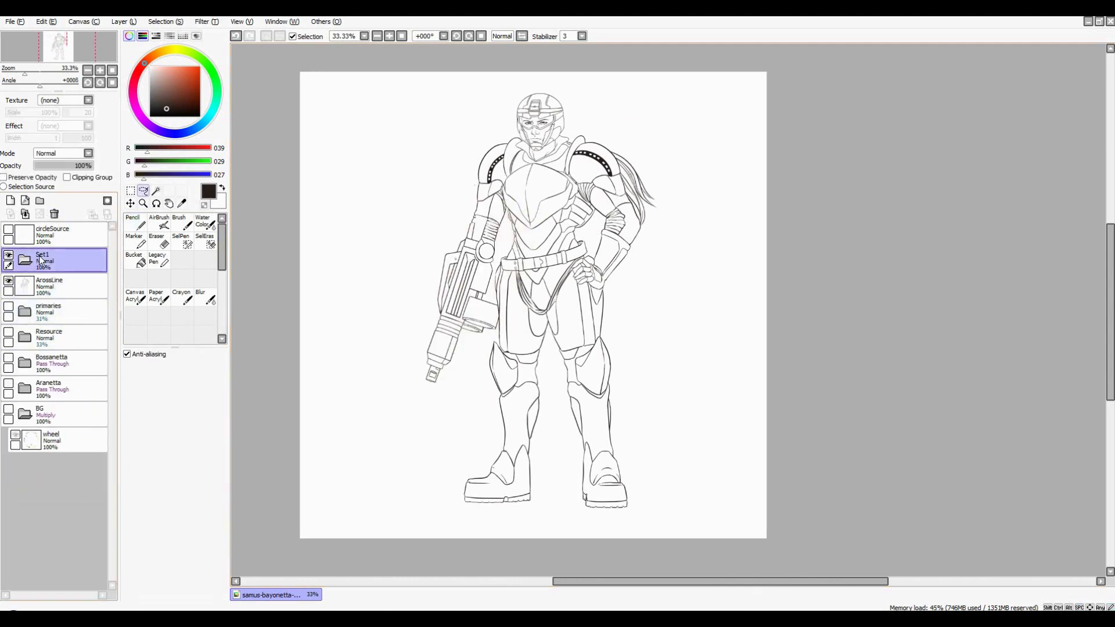
pyautogui.doubleClick(41, 261)
pyautogui.write('Aros')
pyautogui.write('Aross')
pyautogui.press('Return')
# Handwrite "Thinking of names" and name ideas such as "Aross" beside the figure at Pencil size 30
pyautogui.press('n')
pyautogui.click(52, 286)
pyautogui.moveTo(316, 117); pyautogui.dragTo(366, 87)
pyautogui.moveTo(360, 91); pyautogui.dragTo(350, 145)
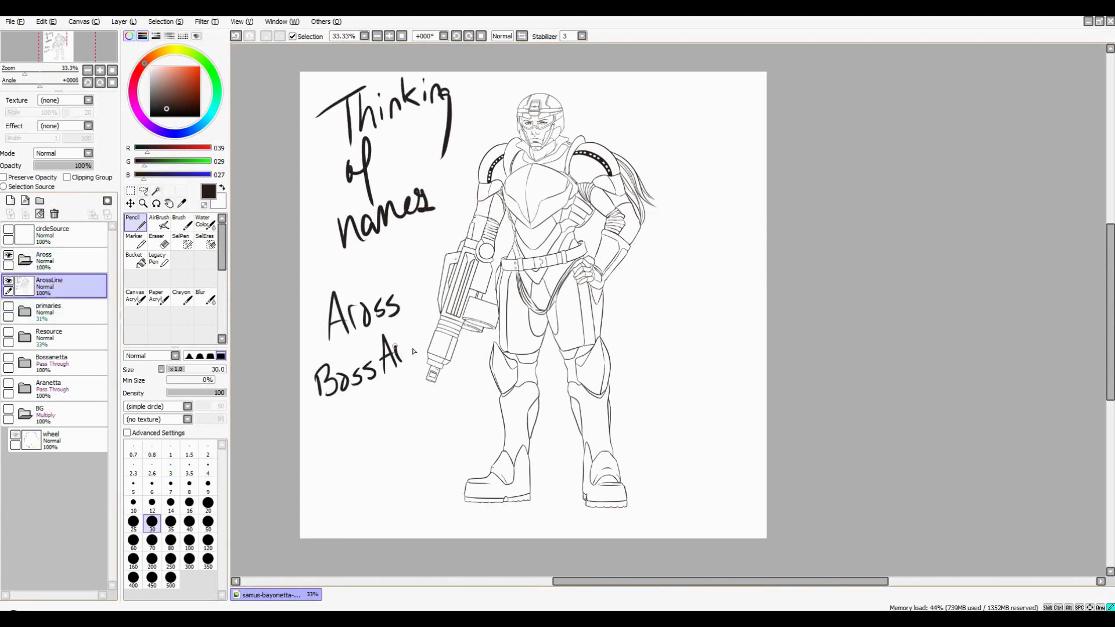
# Undo all the handwritten name notes beside the figure
pyautogui.hotkey('ctrl', 'z')
pyautogui.hotkey('ctrl', 'z')
pyautogui.hotkey('ctrl', 'z')
pyautogui.hotkey('ctrl', 'z')
pyautogui.hotkey('ctrl', 'z')
pyautogui.hotkey('ctrl', 'z')
pyautogui.hotkey('ctrl', 'z')
pyautogui.hotkey('ctrl', 'z')
pyautogui.hotkey('ctrl', 'z')
pyautogui.hotkey('ctrl', 'z')
pyautogui.hotkey('ctrl', 'z')
# Move the ArossLine layer into the Aross folder and add a new folder named Color
pyautogui.moveTo(52, 286); pyautogui.dragTo(53, 261)
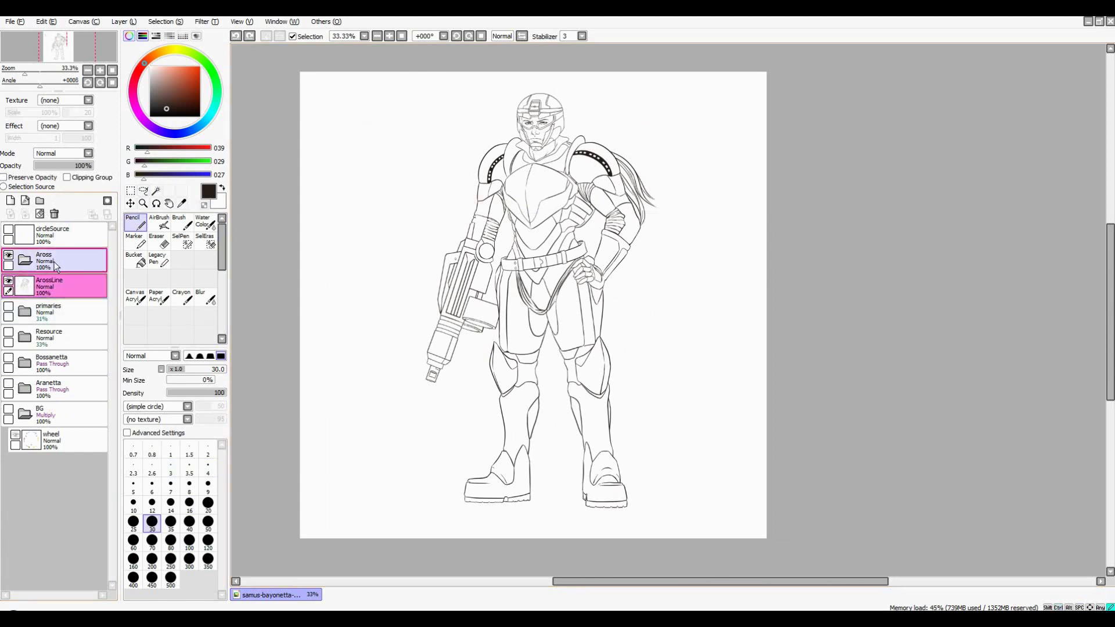
pyautogui.click(39, 201)
pyautogui.doubleClick(50, 285)
pyautogui.write('Color')
pyautogui.press('Return')
# Place the Color folder below ArossLine inside the Aross folder and set both folders' blending mode to Pass Through
pyautogui.moveTo(56, 314); pyautogui.dragTo(55, 282)
pyautogui.click(64, 153)
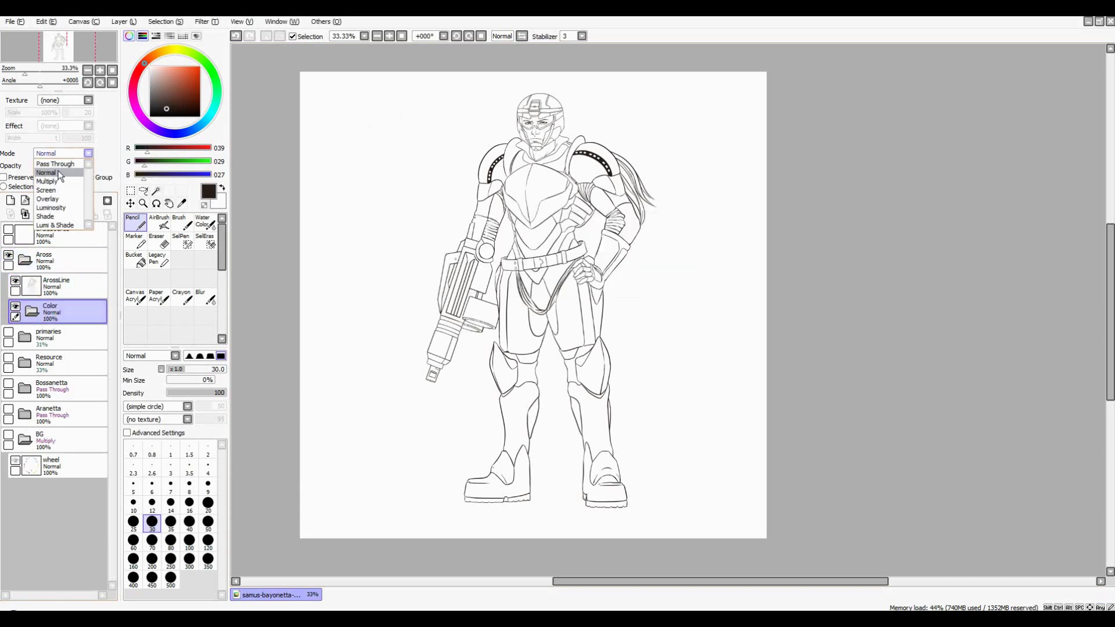
pyautogui.click(55, 157)
pyautogui.click(52, 261)
pyautogui.click(64, 153)
pyautogui.click(55, 157)
# Add a new layer named Skin inside the Color folder
pyautogui.click(52, 312)
pyautogui.click(10, 200)
pyautogui.doubleClick(64, 340)
pyautogui.write('Skin')
pyautogui.press('Return')
# Show the character references in the Resource folder, sample their skin tones and paint comparison swatches beside the helmet
pyautogui.click(8, 384)
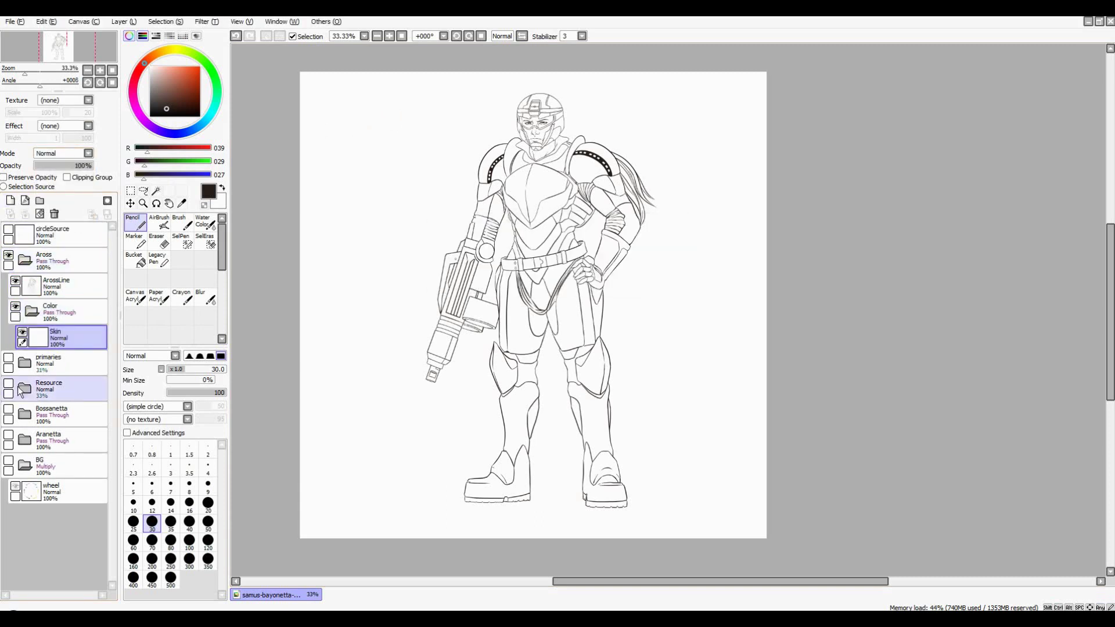
pyautogui.click(25, 388)
pyautogui.scroll(-1, 58, 407)
pyautogui.click(16, 417)
pyautogui.click(78, 318)
pyautogui.keyDown('alt'); pyautogui.click(981, 204); pyautogui.keyUp('alt')
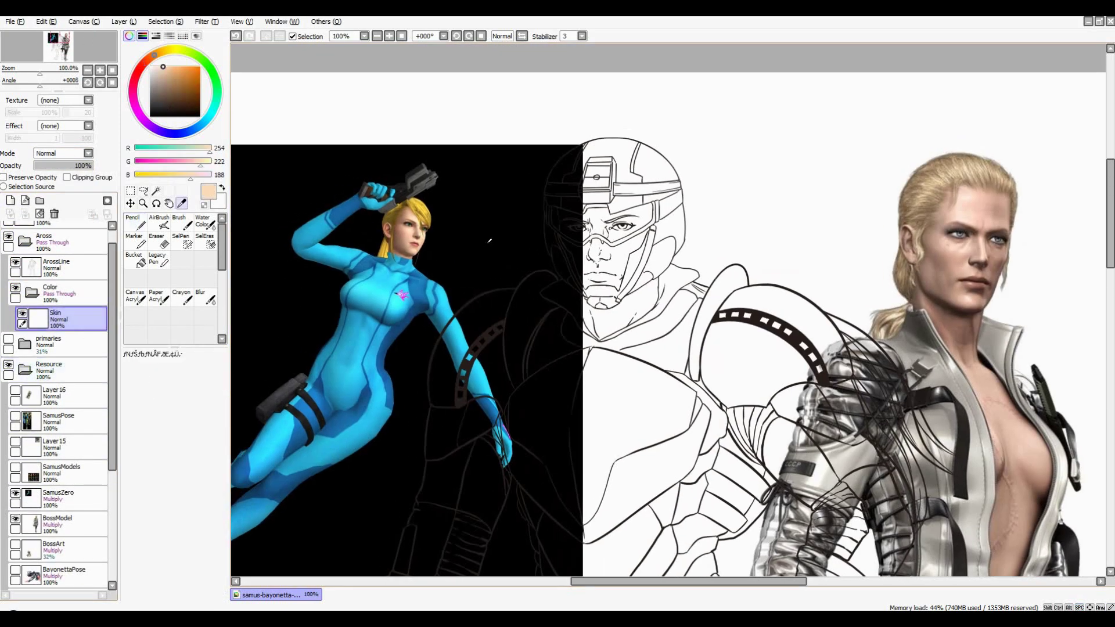
pyautogui.moveTo(980, 204); pyautogui.dragTo(891, 198)
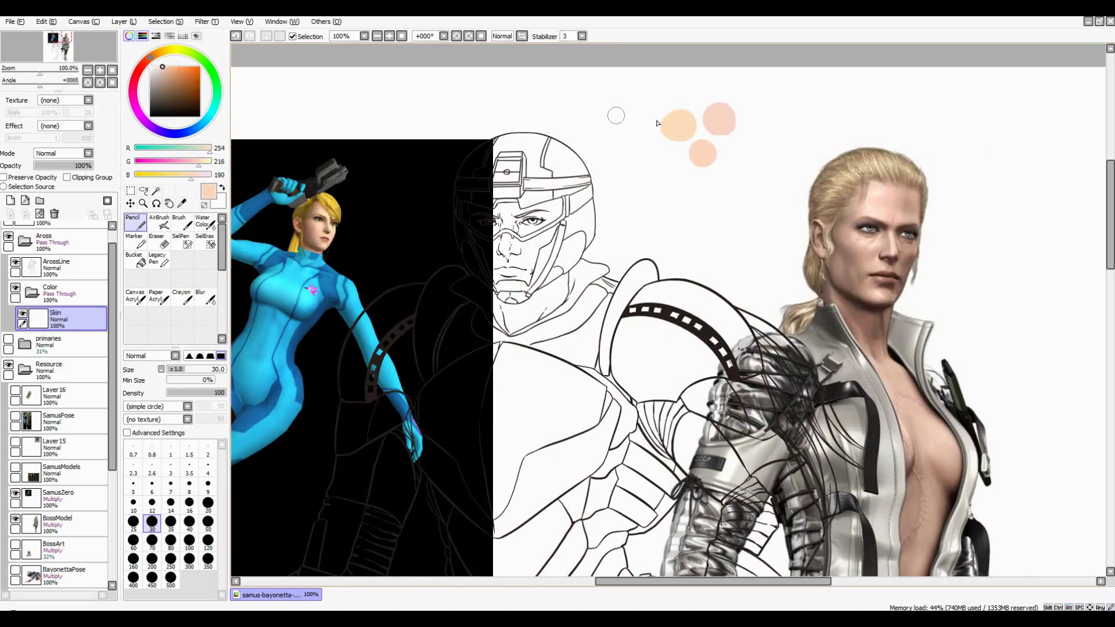
# Hide the references and paint the face inside the helmet opening in light peach (254, 216, 190), outlining it at Pencil size 7
pyautogui.click(8, 364)
pyautogui.scroll(4, 542, 229)
pyautogui.click(170, 487)
pyautogui.moveTo(417, 126); pyautogui.dragTo(427, 206)
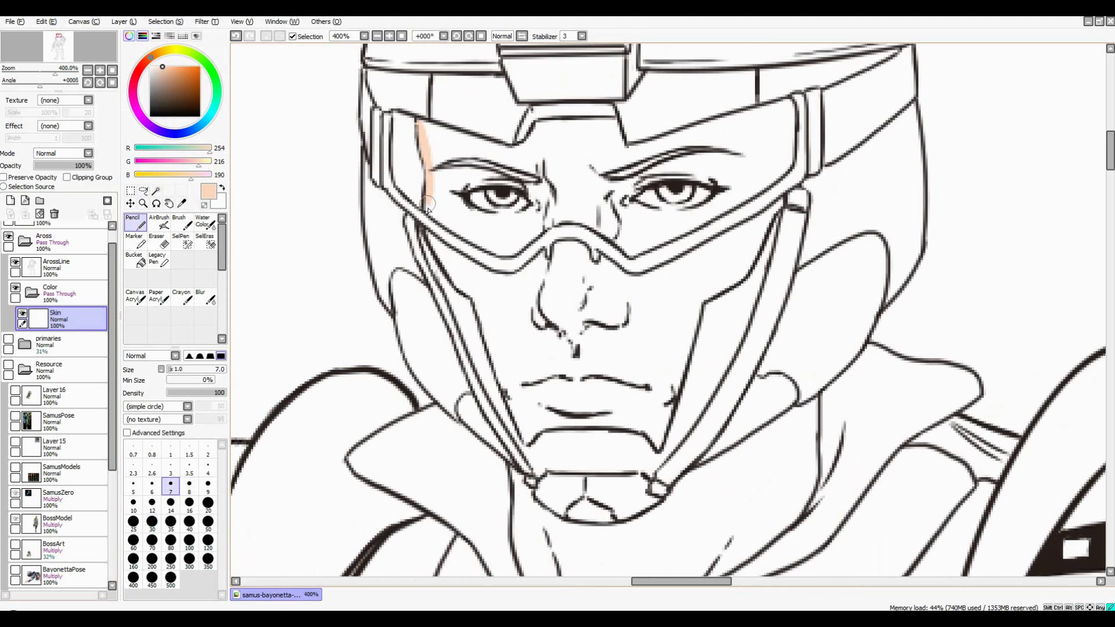
pyautogui.scroll(-1, 428, 206)
pyautogui.moveTo(419, 148)
pyautogui.mouseDown()
pyautogui.moveTo(429, 203)
pyautogui.moveTo(422, 174)
pyautogui.moveTo(455, 229)
pyautogui.mouseUp()
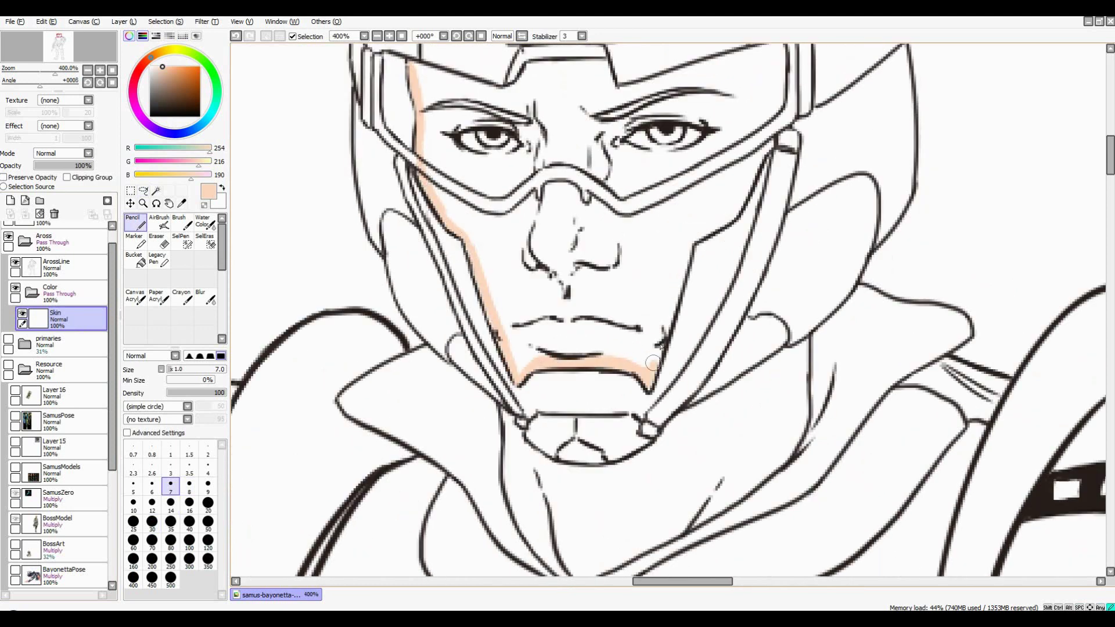
pyautogui.scroll(2, 743, 192)
pyautogui.moveTo(692, 293); pyautogui.dragTo(705, 196)
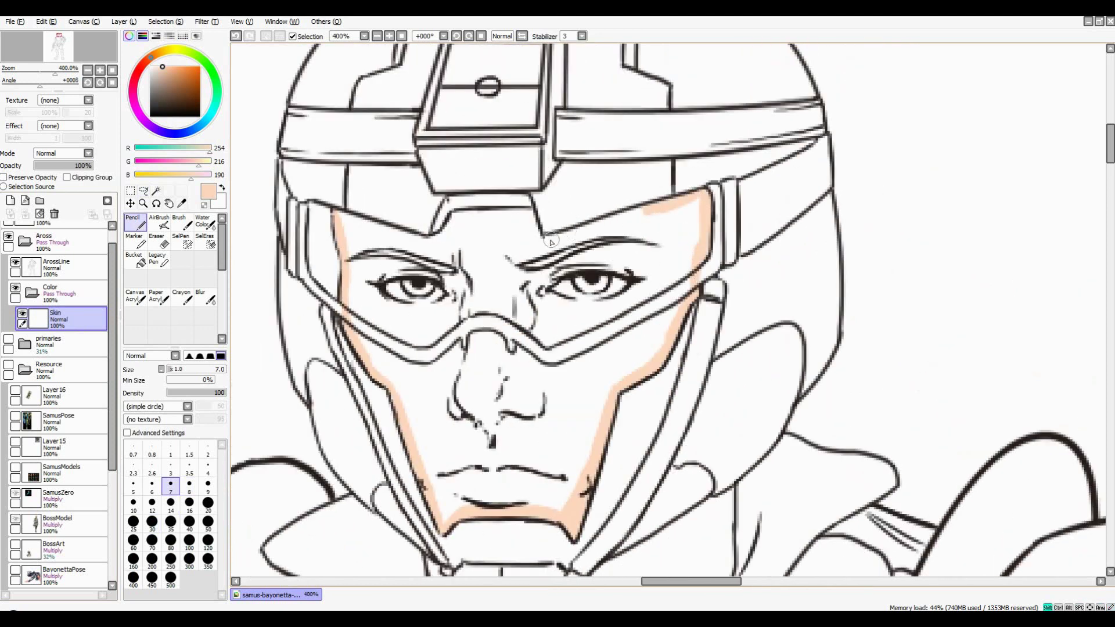
pyautogui.scroll(-2, 551, 350)
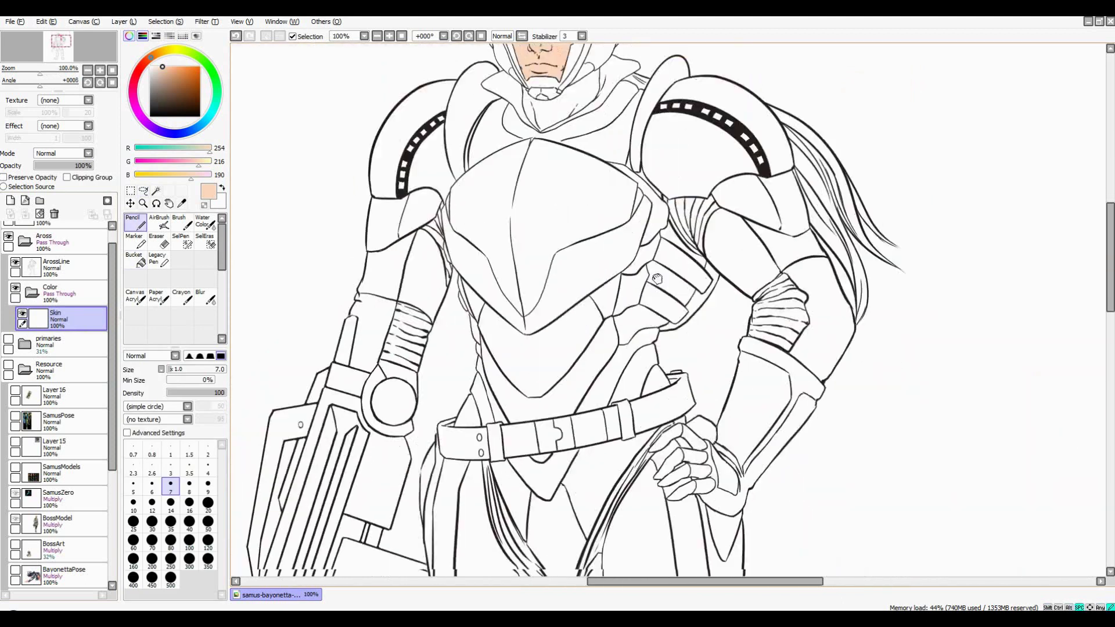
# Add a new layer named Hair above the Skin layer
pyautogui.scroll(1, 551, 349)
pyautogui.click(10, 200)
pyautogui.doubleClick(55, 314)
pyautogui.write('Hair')
pyautogui.press('Return')
# Show the references, paint swatches of both models' hair colours at Pencil size 12 and mix a golden blond between them
pyautogui.click(8, 390)
pyautogui.keyDown('alt'); pyautogui.click(302, 151); pyautogui.keyUp('alt')
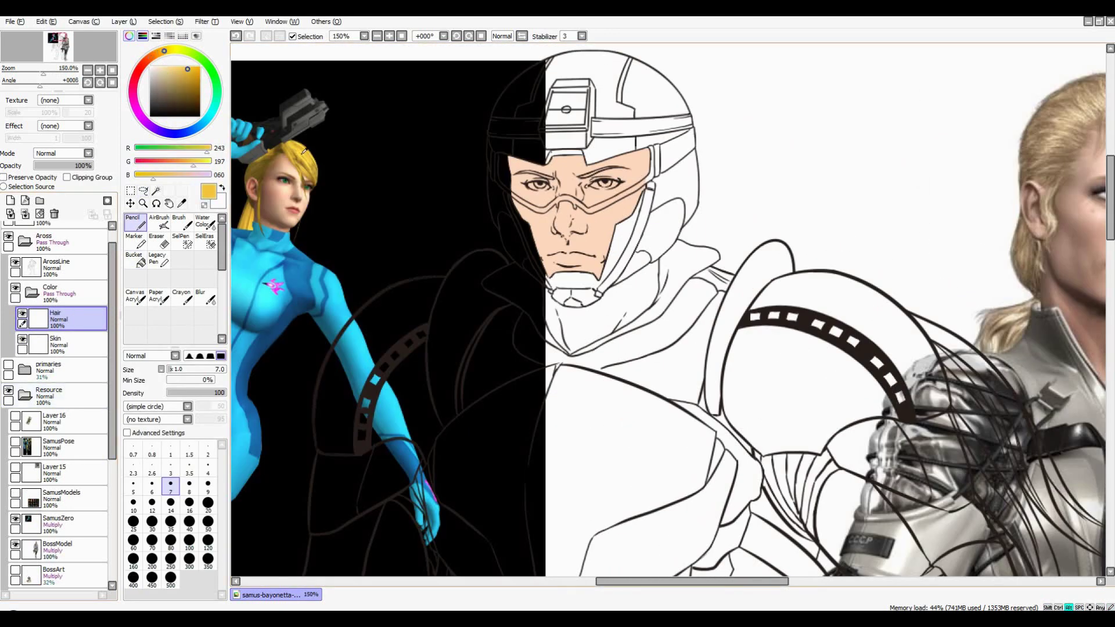
pyautogui.moveTo(730, 135); pyautogui.dragTo(651, 178)
pyautogui.click(151, 502)
pyautogui.click(766, 112)
pyautogui.keyDown('alt'); pyautogui.click(500, 250); pyautogui.keyUp('alt')
pyautogui.click(773, 143)
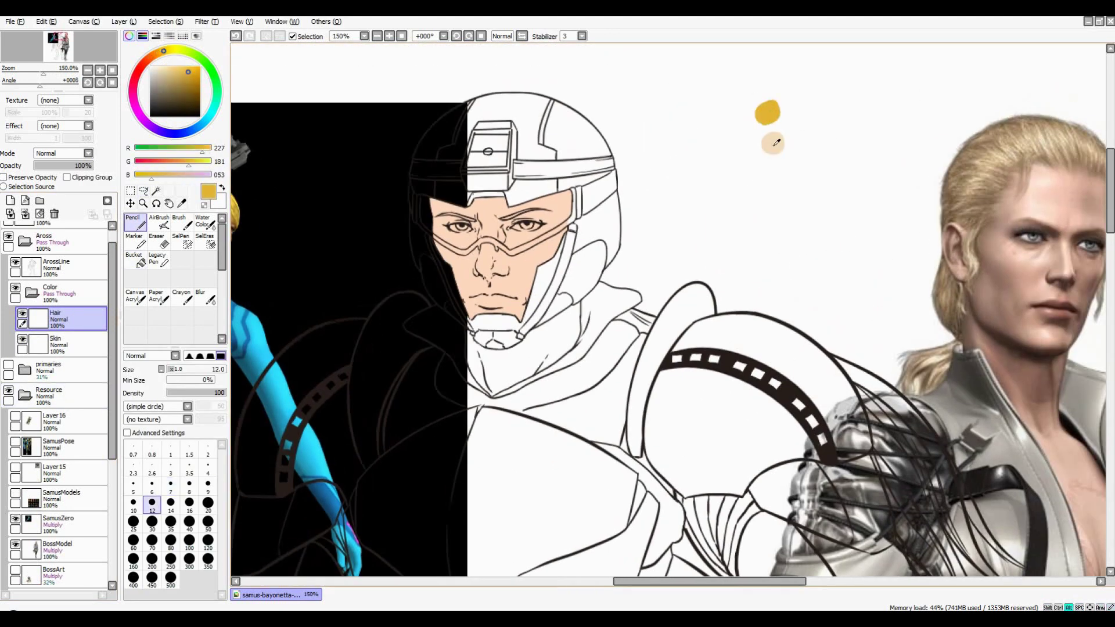
pyautogui.click(184, 68)
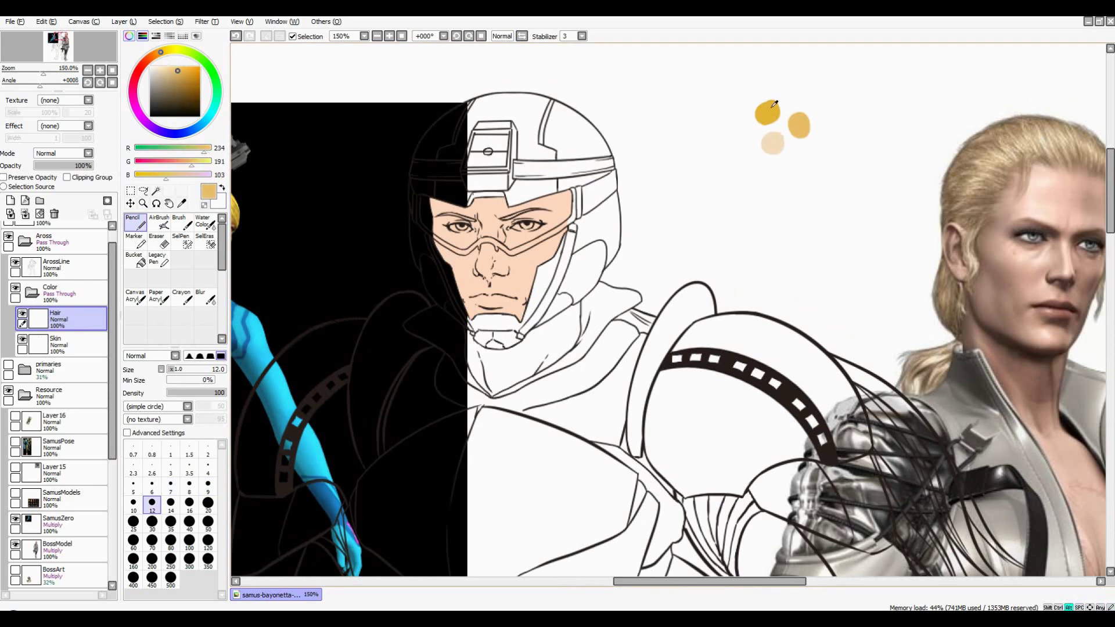
# Hide the references and paint both eyebrows golden blond at Pencil size 3
pyautogui.click(170, 471)
pyautogui.click(8, 389)
pyautogui.scroll(4, 522, 232)
pyautogui.moveTo(604, 196); pyautogui.dragTo(651, 181)
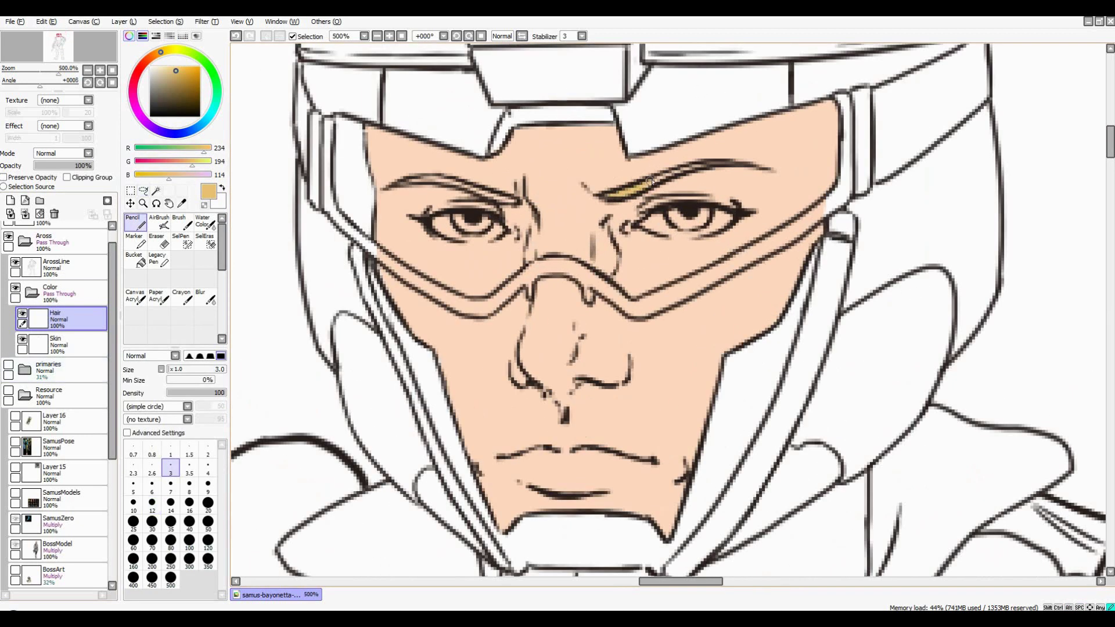
pyautogui.moveTo(454, 179); pyautogui.dragTo(523, 201)
pyautogui.scroll(-2, 523, 200)
# Paint blond along the ponytail's inner edge beside the shoulder armour and down to its lower tip
pyautogui.scroll(1, 578, 312)
pyautogui.moveTo(616, 284)
pyautogui.mouseDown()
pyautogui.moveTo(575, 309)
pyautogui.moveTo(587, 314)
pyautogui.mouseUp()
pyautogui.scroll(-1, 581, 290)
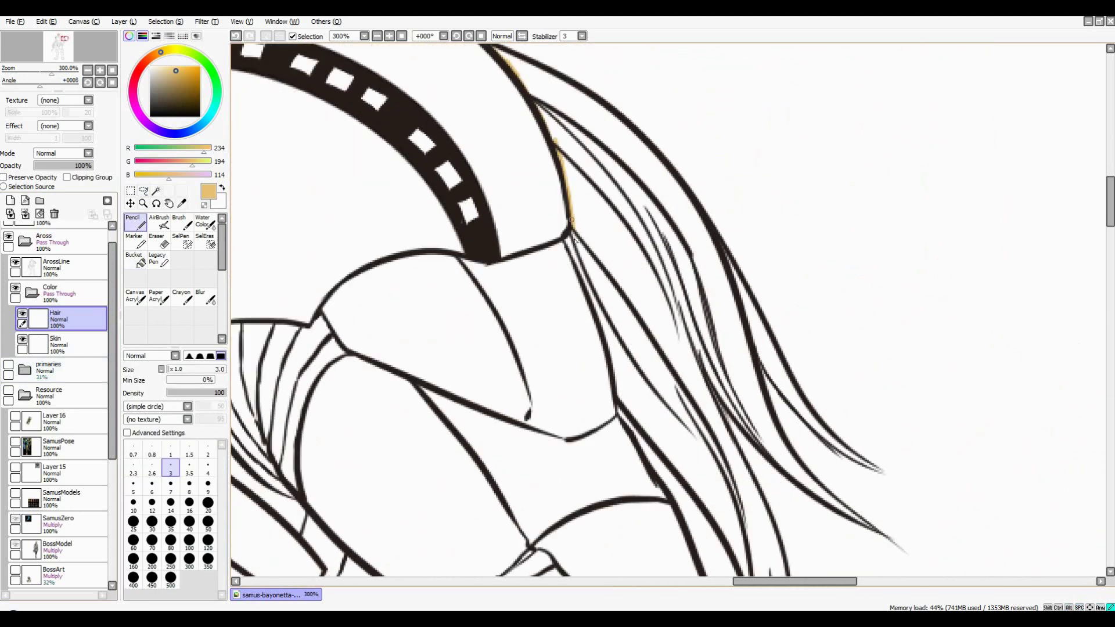
pyautogui.moveTo(540, 70)
pyautogui.mouseDown()
pyautogui.moveTo(569, 214)
pyautogui.moveTo(604, 313)
pyautogui.mouseUp()
pyautogui.scroll(-2, 604, 314)
pyautogui.scroll(1, 610, 273)
pyautogui.moveTo(574, 216); pyautogui.dragTo(616, 268)
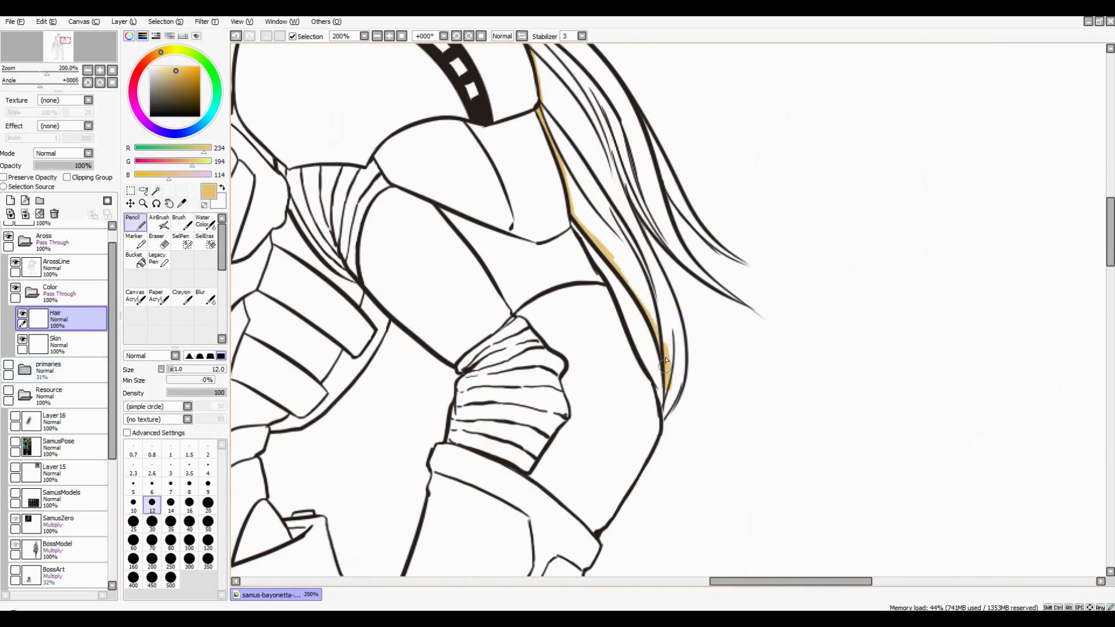
pyautogui.moveTo(639, 218); pyautogui.dragTo(718, 290)
# Fill the remaining ponytail strands and their outer tips with the blond colour at Pencil size 7
pyautogui.scroll(3, 715, 294)
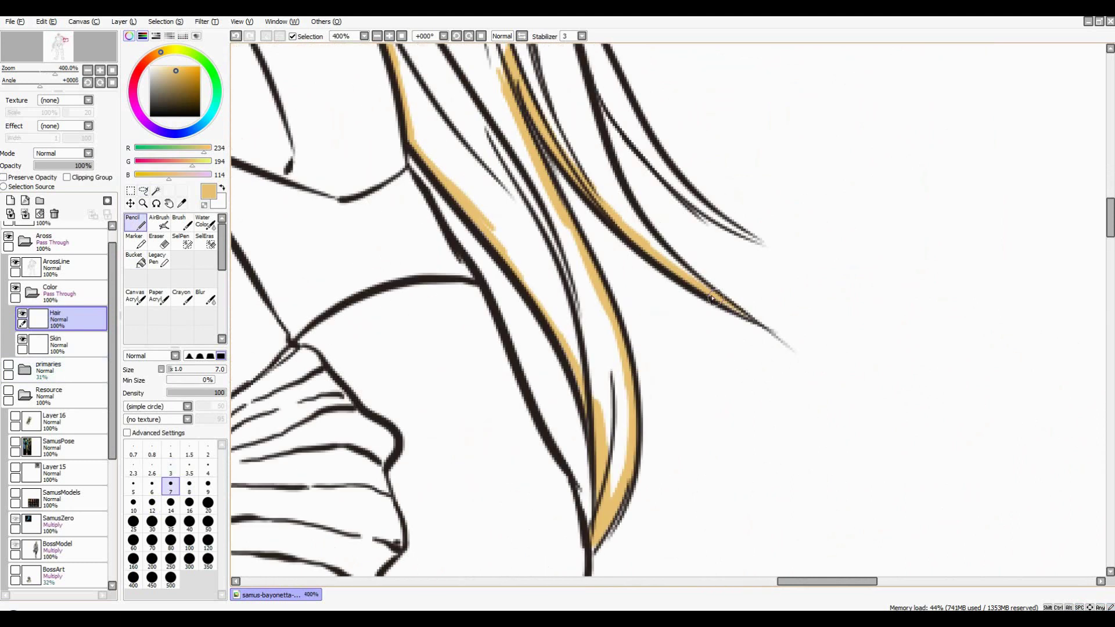
pyautogui.scroll(-1, 669, 231)
pyautogui.moveTo(593, 123)
pyautogui.mouseDown()
pyautogui.moveTo(666, 240)
pyautogui.moveTo(777, 332)
pyautogui.mouseUp()
pyautogui.scroll(-1, 720, 261)
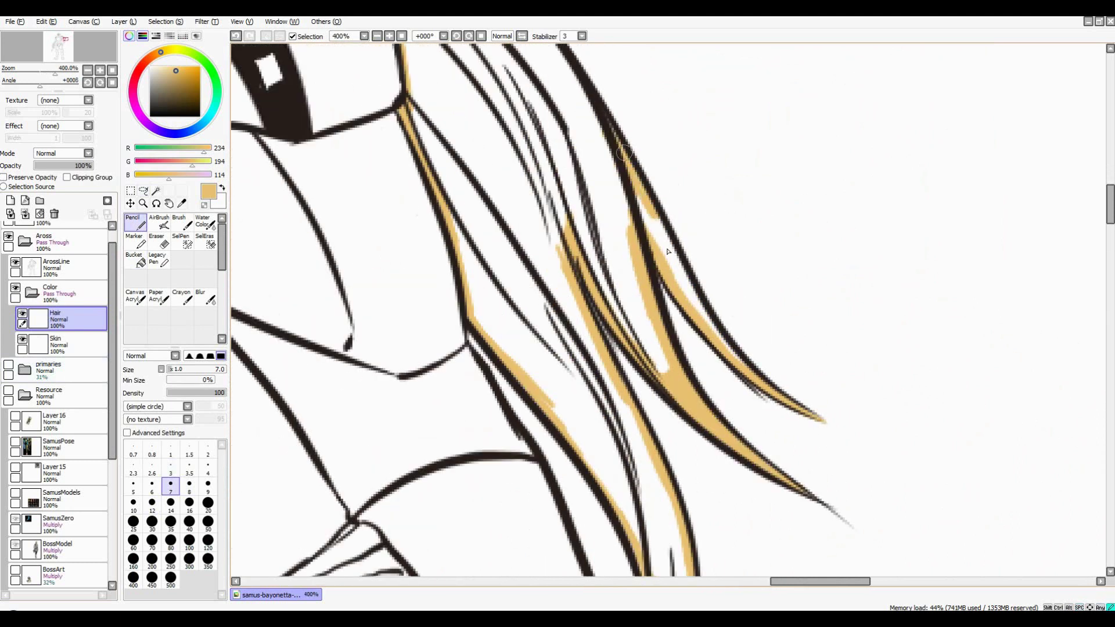
pyautogui.moveTo(634, 197); pyautogui.dragTo(738, 359)
pyautogui.scroll(-1, 485, 120)
pyautogui.scroll(-4, 593, 201)
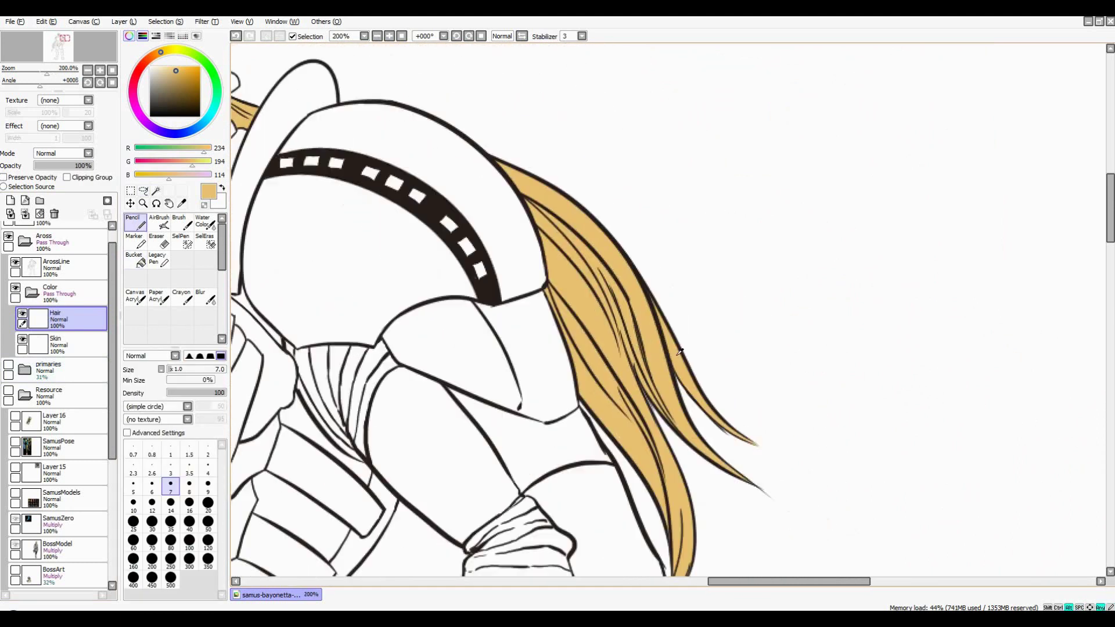
# Add a new layer named Visor and sample the green of the armoured Samus reference's visor, with the references hidden again
pyautogui.click(11, 200)
pyautogui.doubleClick(58, 325)
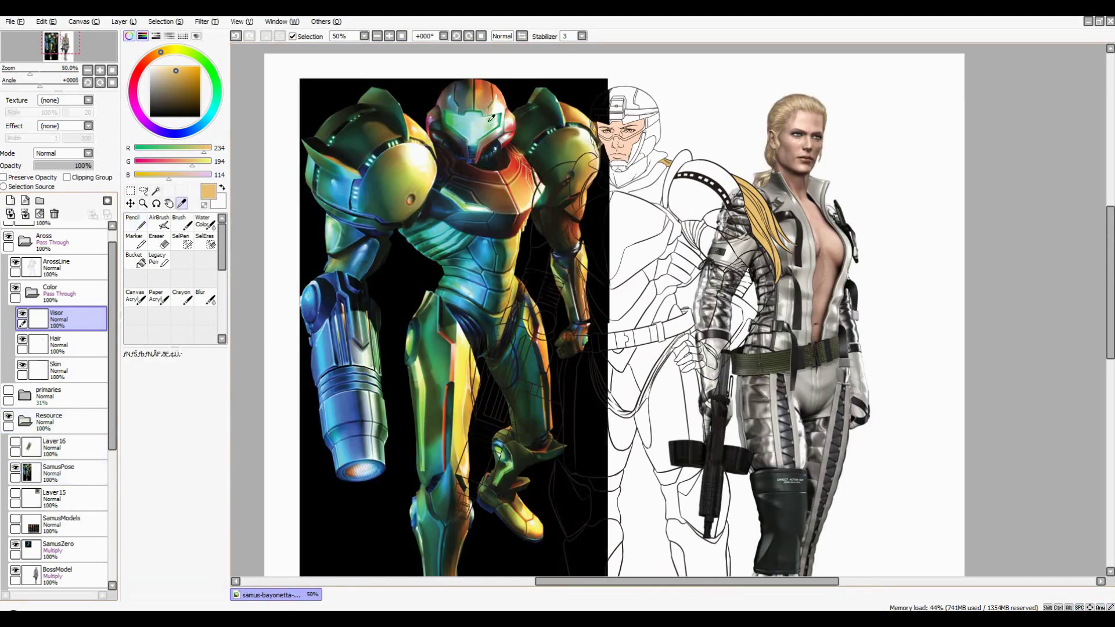
pyautogui.click(459, 115)
pyautogui.click(8, 416)
# Outline the visor in light green at Pencil size 5 and fill its whole area
pyautogui.press('n')
pyautogui.scroll(6, 630, 126)
pyautogui.moveTo(424, 107); pyautogui.dragTo(429, 175)
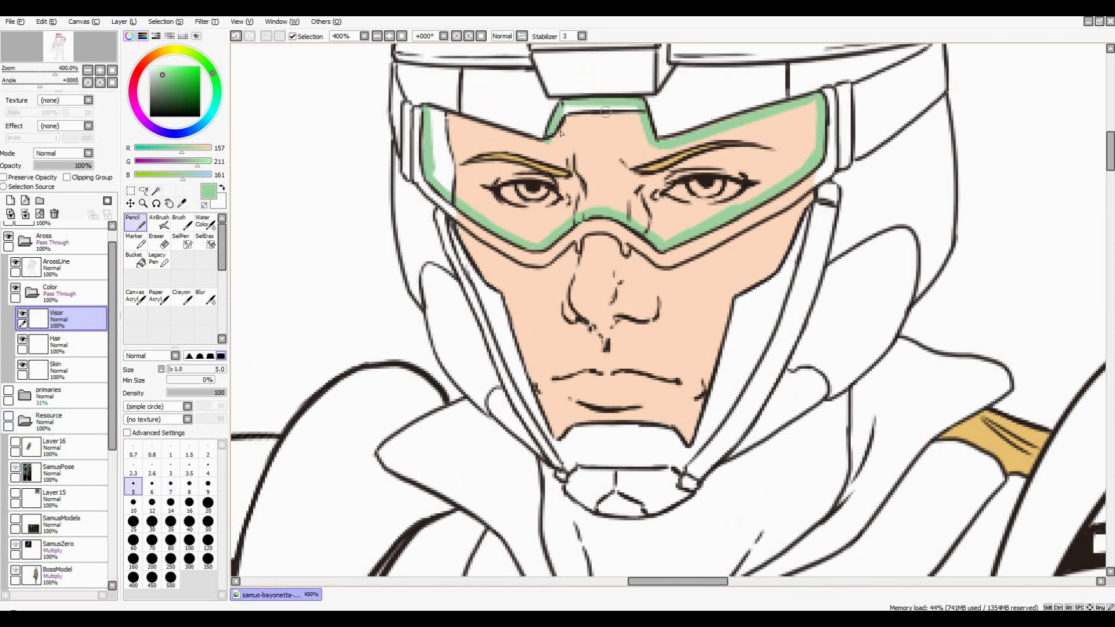
pyautogui.click(612, 185)
pyautogui.scroll(-2, 613, 186)
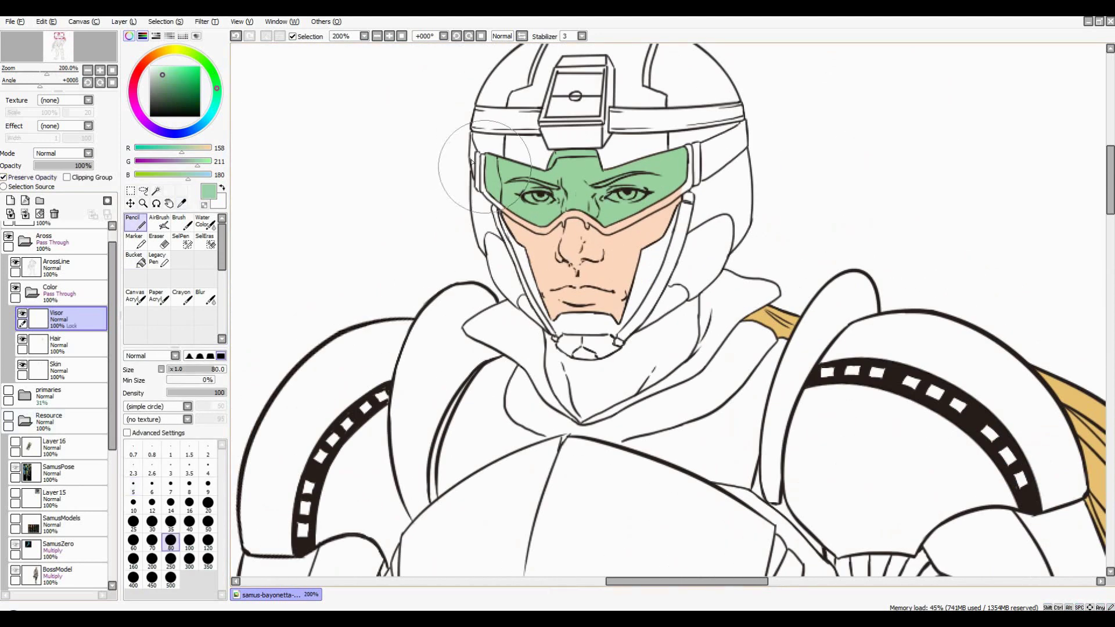
# With Preserve Opacity on, paint light blue diagonal reflections across the green visor using the Samus reference, and turn the lock off
pyautogui.moveTo(215, 106); pyautogui.dragTo(209, 115)
pyautogui.click(8, 417)
pyautogui.moveTo(465, 290); pyautogui.dragTo(622, 354)
pyautogui.click(189, 522)
pyautogui.moveTo(726, 233)
pyautogui.mouseDown()
pyautogui.moveTo(767, 279)
pyautogui.moveTo(701, 218)
pyautogui.moveTo(831, 293)
pyautogui.mouseUp()
pyautogui.moveTo(831, 293); pyautogui.dragTo(791, 295)
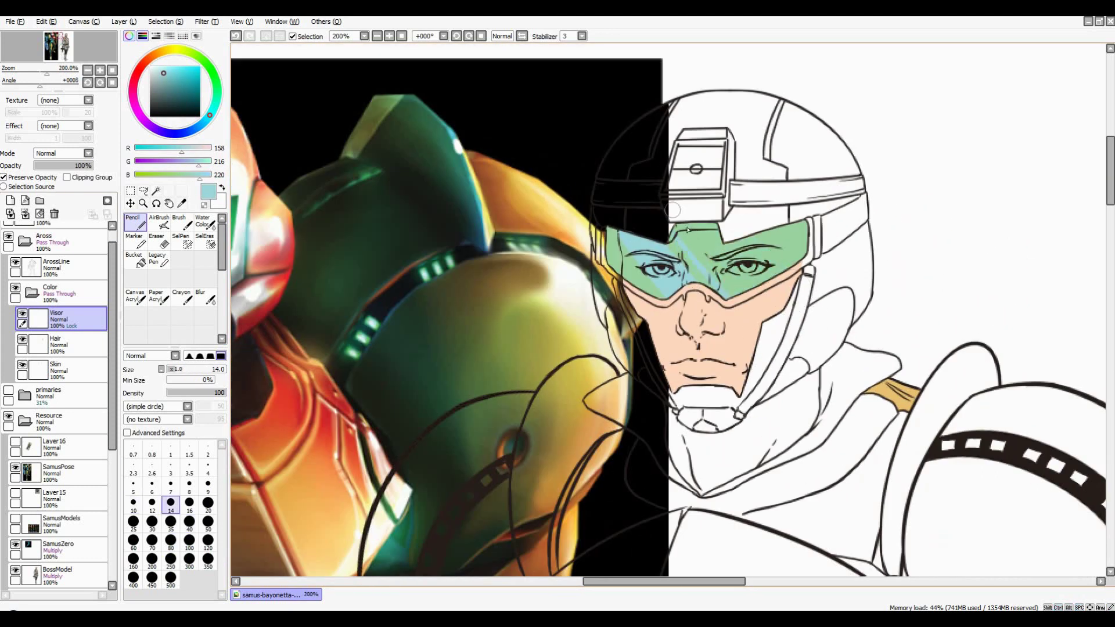
pyautogui.click(8, 417)
pyautogui.click(4, 177)
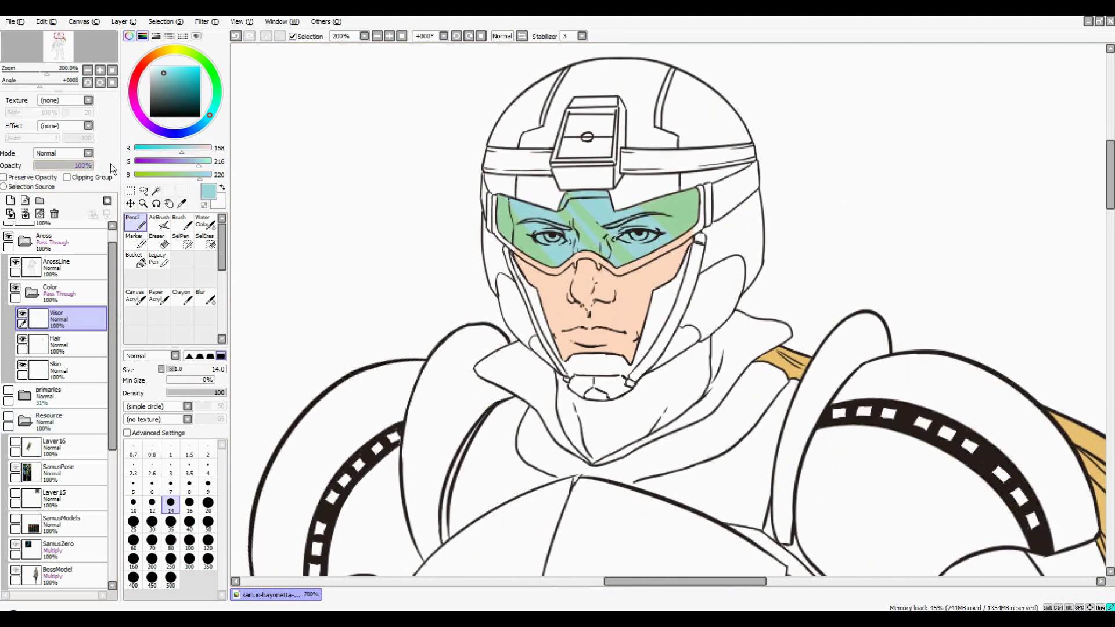
# Try a hue and saturation adjustment and a different opacity and blending mode on the Visor layer
pyautogui.hotkey('ctrl', 'u')
pyautogui.moveTo(921, 468); pyautogui.dragTo(936, 469)
pyautogui.click(971, 528)
pyautogui.moveTo(87, 165)
pyautogui.mouseDown()
pyautogui.moveTo(60, 168)
pyautogui.moveTo(93, 167)
pyautogui.mouseUp()
pyautogui.click(55, 153)
pyautogui.click(55, 182)
# Add a new layer named Eyes and paint the whites of both eyes at Pencil size 3
pyautogui.scroll(3, 55, 153)
pyautogui.click(10, 200)
pyautogui.doubleClick(56, 314)
pyautogui.write('Eyes')
pyautogui.press('Return')
pyautogui.scroll(4, 616, 236)
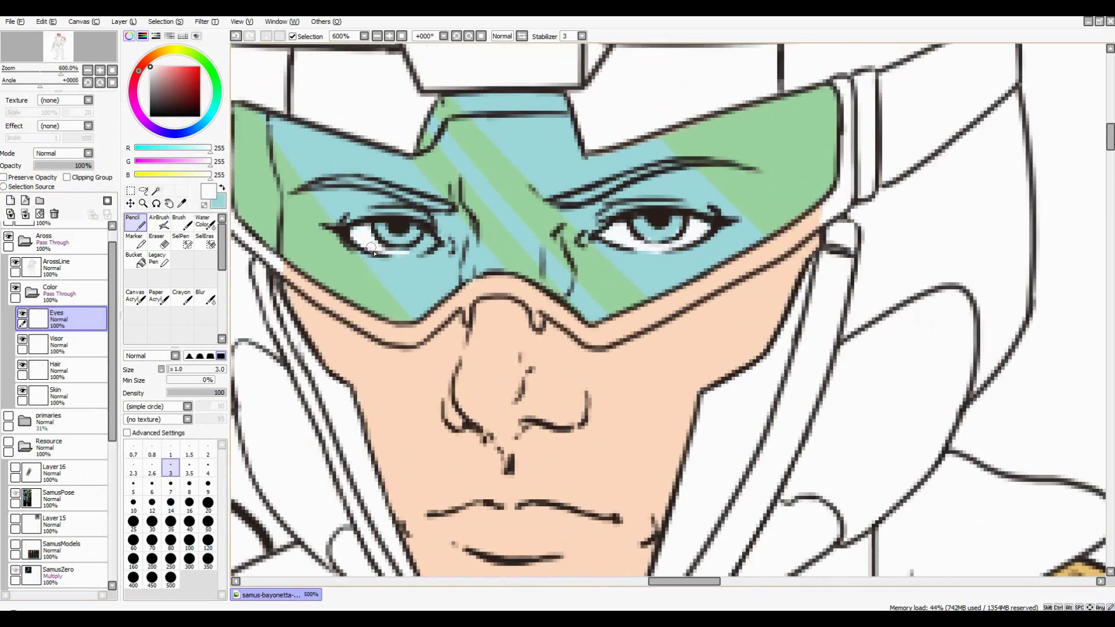
# Show the references and sample the green eye colour of the blue-suited Samus for a swatch at Pencil size 14
pyautogui.scroll(-3, 374, 252)
pyautogui.click(8, 442)
pyautogui.scroll(-3, 58, 523)
pyautogui.click(16, 505)
pyautogui.scroll(2, 485, 171)
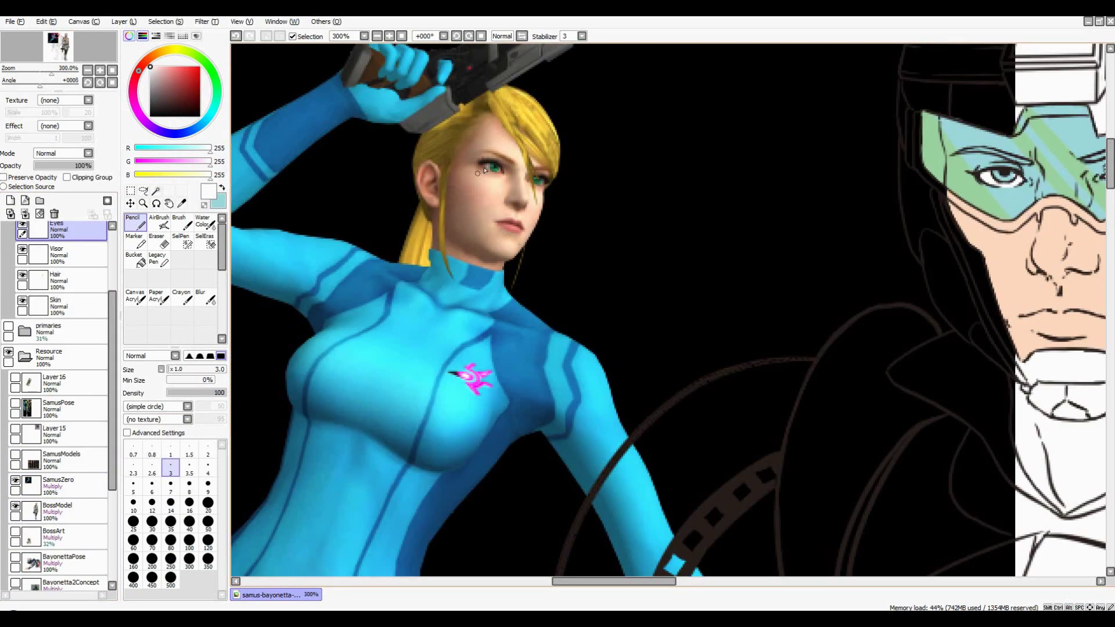
pyautogui.scroll(-3, 485, 170)
pyautogui.keyDown('alt'); pyautogui.click(639, 160); pyautogui.keyUp('alt')
pyautogui.press(']')
pyautogui.press(']')
pyautogui.press(']')
pyautogui.press(']')
pyautogui.press(']')
pyautogui.press(']')
pyautogui.press(']')
pyautogui.press(']')
pyautogui.press(']')
pyautogui.press(']')
# Paint a grey swatch sampled from the Boss model's eye and mix a dark teal (58, 103, 108) from both swatches
pyautogui.scroll(2, 1018, 226)
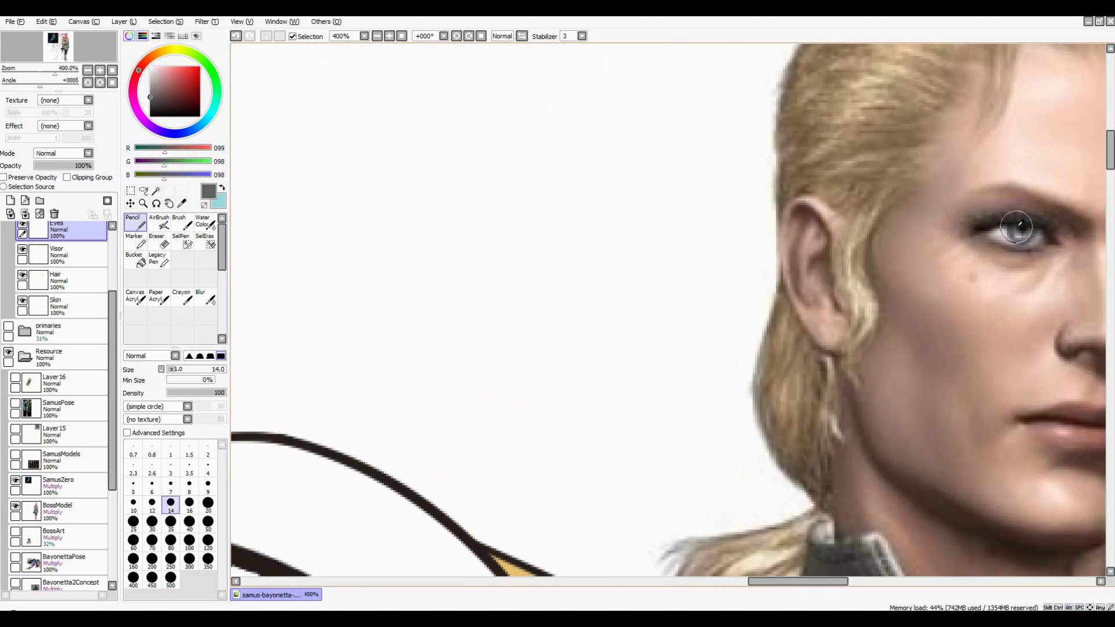
pyautogui.scroll(-2, 1018, 226)
pyautogui.hscroll(-5, 572, 163)
pyautogui.keyDown('alt'); pyautogui.click(537, 166); pyautogui.keyUp('alt')
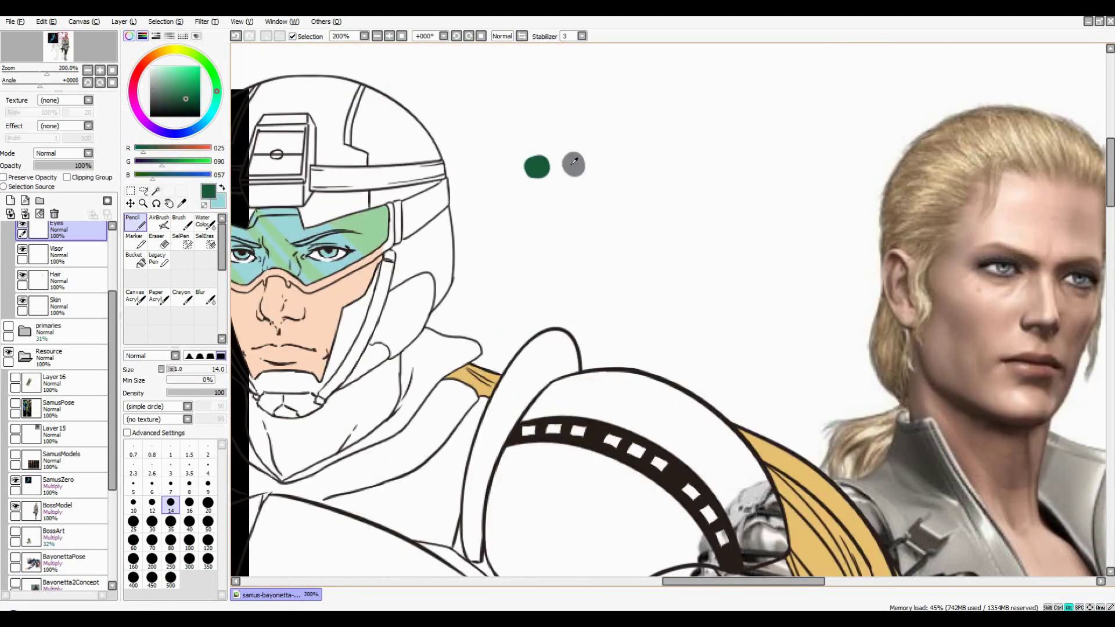
pyautogui.click(171, 96)
# Hide the references and paint both irises dark teal at Pencil size 3.5
pyautogui.press('[')
pyautogui.press('[')
pyautogui.press('[')
pyautogui.press('[')
pyautogui.press('[')
pyautogui.press('[')
pyautogui.press('[')
pyautogui.scroll(3, 680, 233)
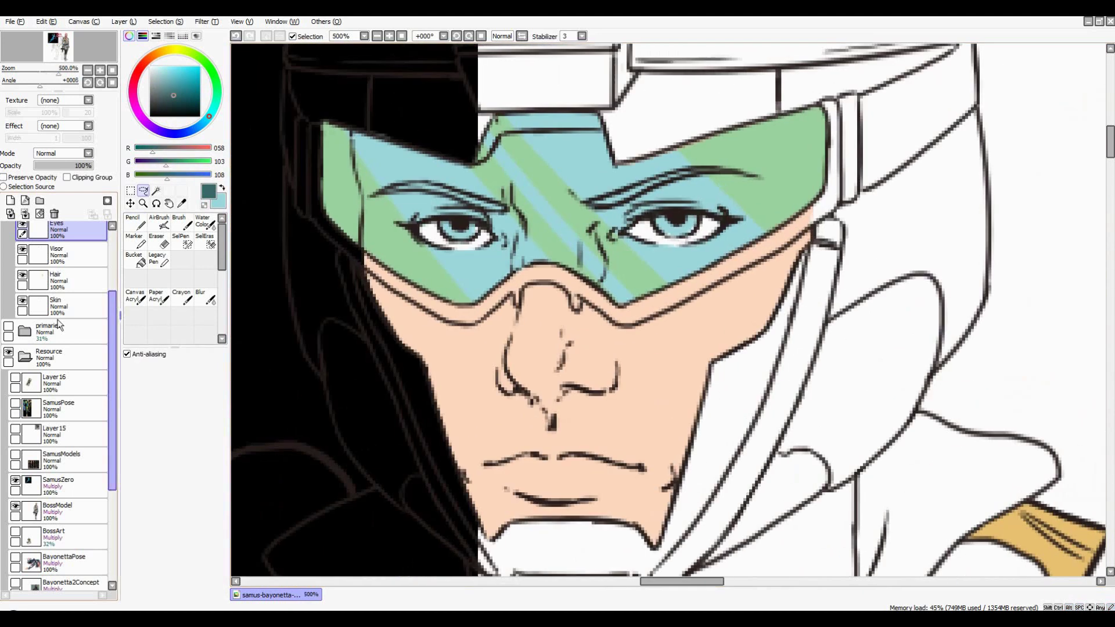
pyautogui.scroll(-5, 408, 228)
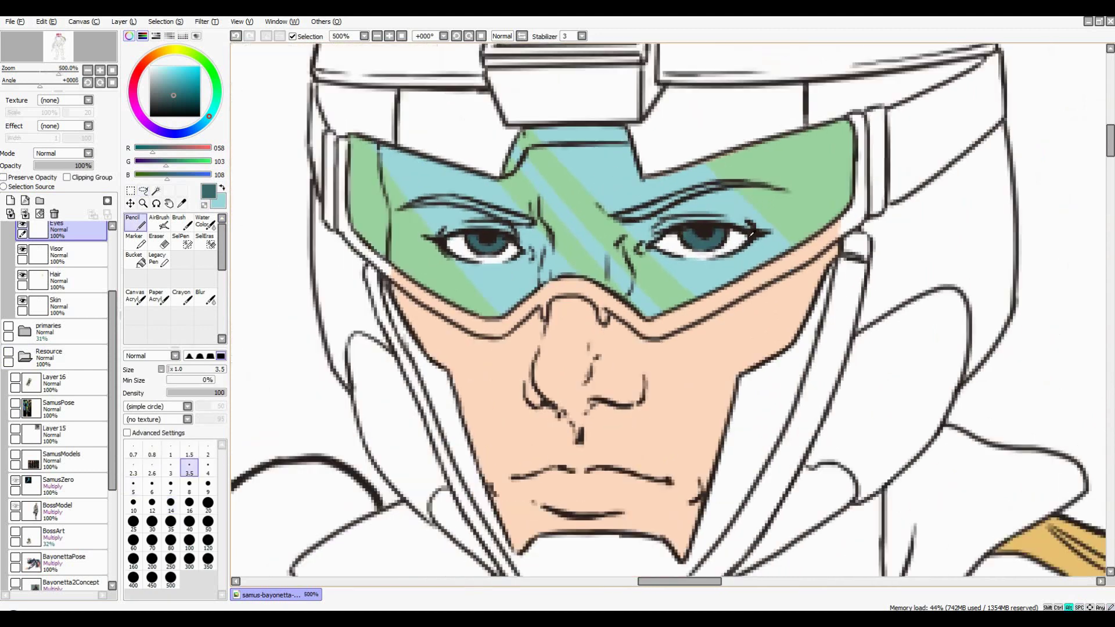
# Move the Visor layer above the Eyes layer and select it
pyautogui.scroll(2, 114, 274)
pyautogui.click(70, 279)
pyautogui.click(22, 278)
pyautogui.click(22, 276)
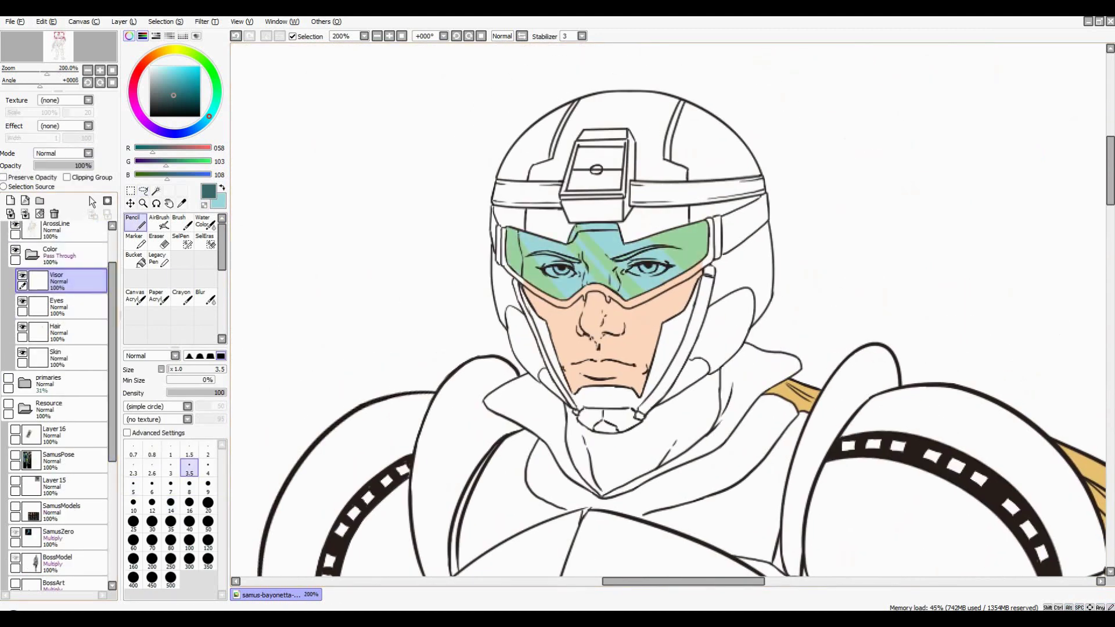
# Try several blending modes, including Multiply, on the Visor layer
pyautogui.click(59, 152)
pyautogui.click(45, 207)
pyautogui.click(58, 153)
pyautogui.click(47, 173)
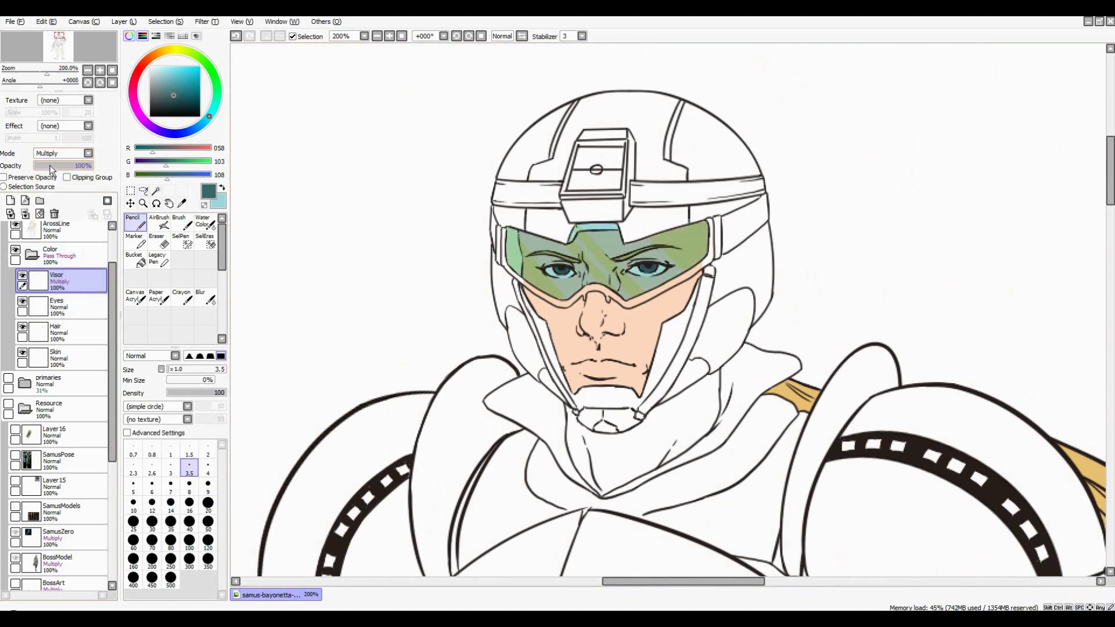
pyautogui.click(59, 153)
pyautogui.click(64, 260)
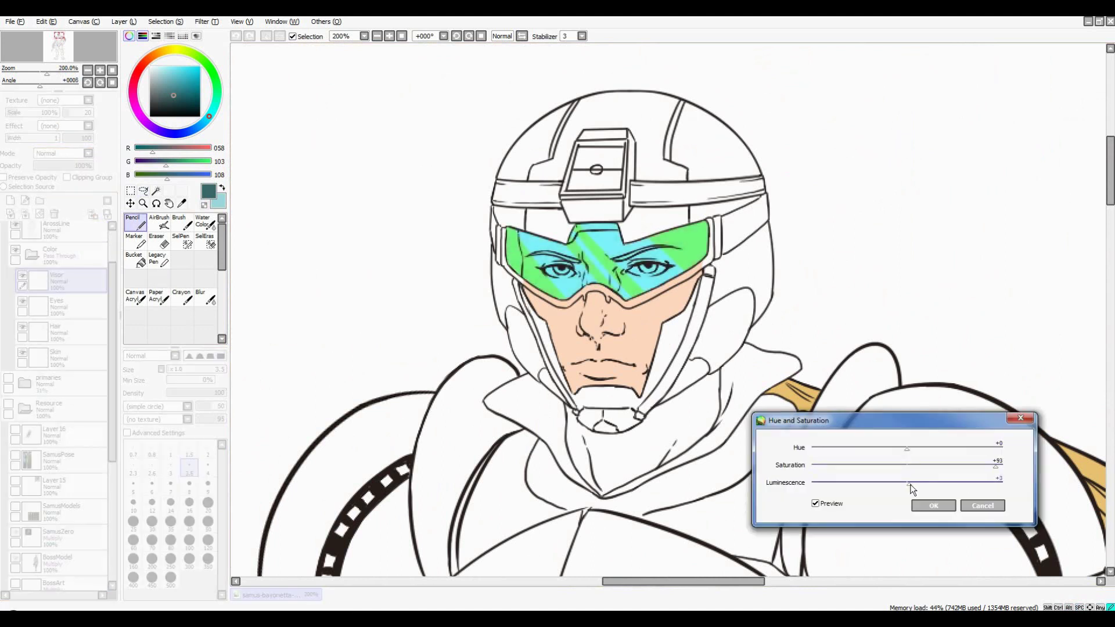
# Raise the Visor layer's saturation to +93, set its blending mode to Normal and reduce its opacity to about 45%
pyautogui.click(58, 153)
pyautogui.click(47, 163)
pyautogui.moveTo(75, 165); pyautogui.dragTo(61, 166)
# Add a new layer named Cloth and place it above the Visor layer
pyautogui.scroll(-2, 406, 291)
pyautogui.click(10, 200)
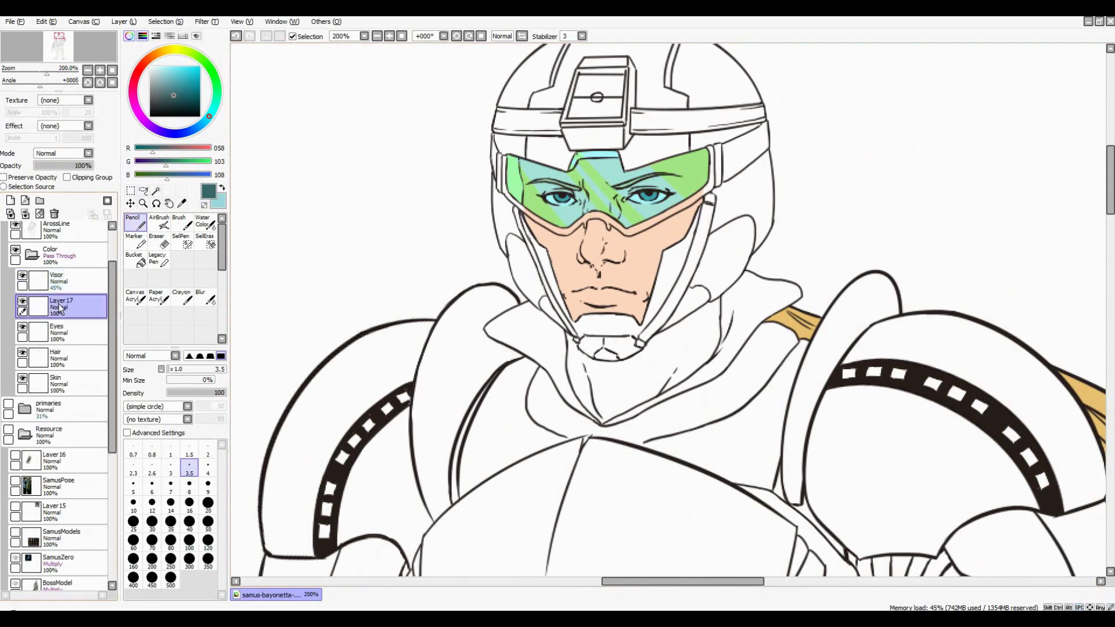
pyautogui.doubleClick(60, 306)
pyautogui.write('Cloth')
pyautogui.press('Return')
pyautogui.scroll(1, 639, 308)
# Add a new layer named Plastic and paint the visor's frame grey (132, 128, 123) at Pencil size 5
pyautogui.click(9, 201)
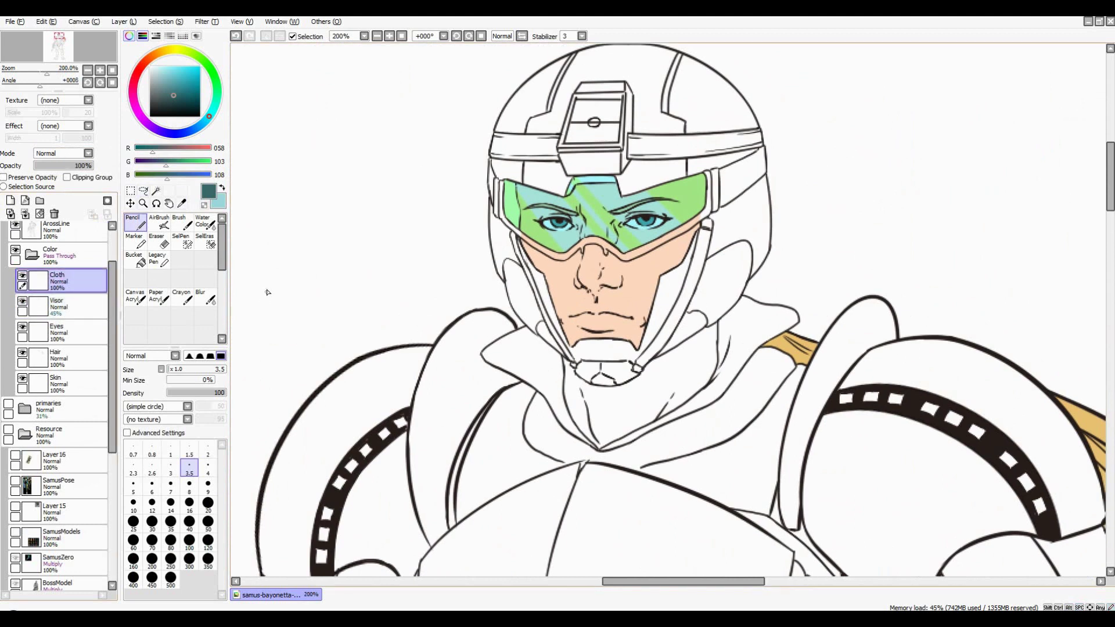
pyautogui.doubleClick(60, 281)
pyautogui.write('Plastic')
pyautogui.press('Return')
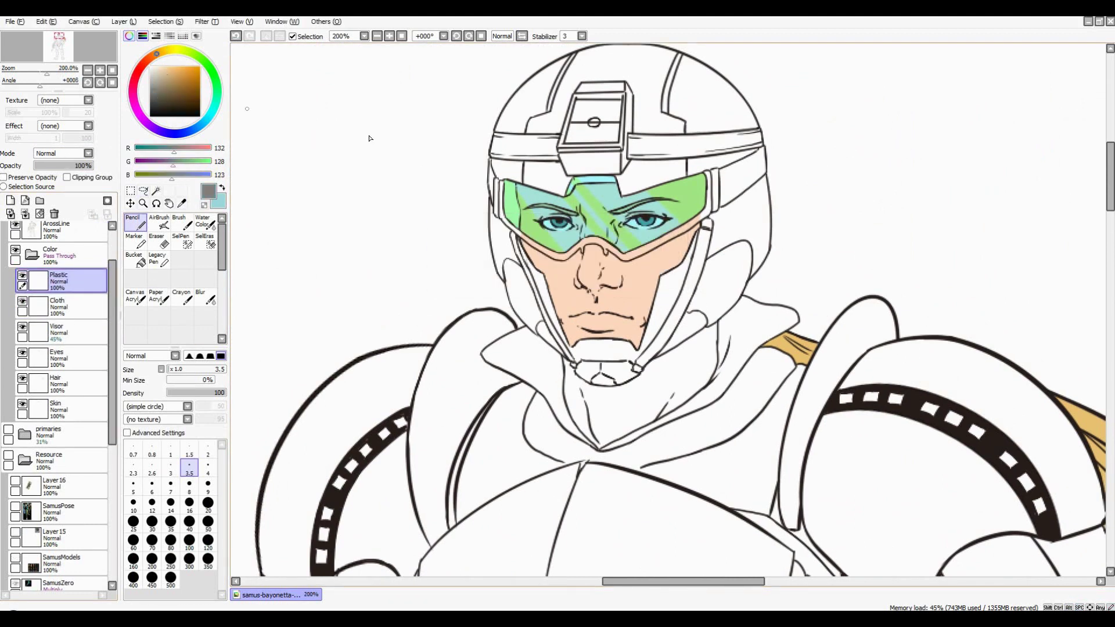
pyautogui.scroll(2, 766, 151)
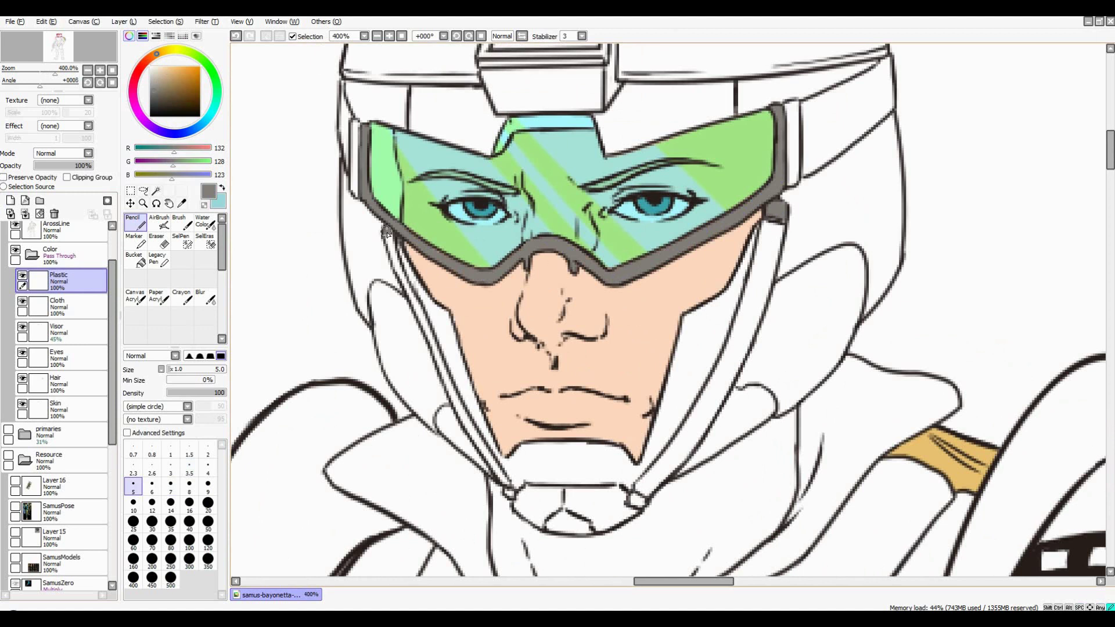
# Paint the helmet's chin guard and its strap clips grey (132, 128, 123) on the Plastic layer
pyautogui.scroll(-2, 388, 235)
pyautogui.scroll(3, 476, 368)
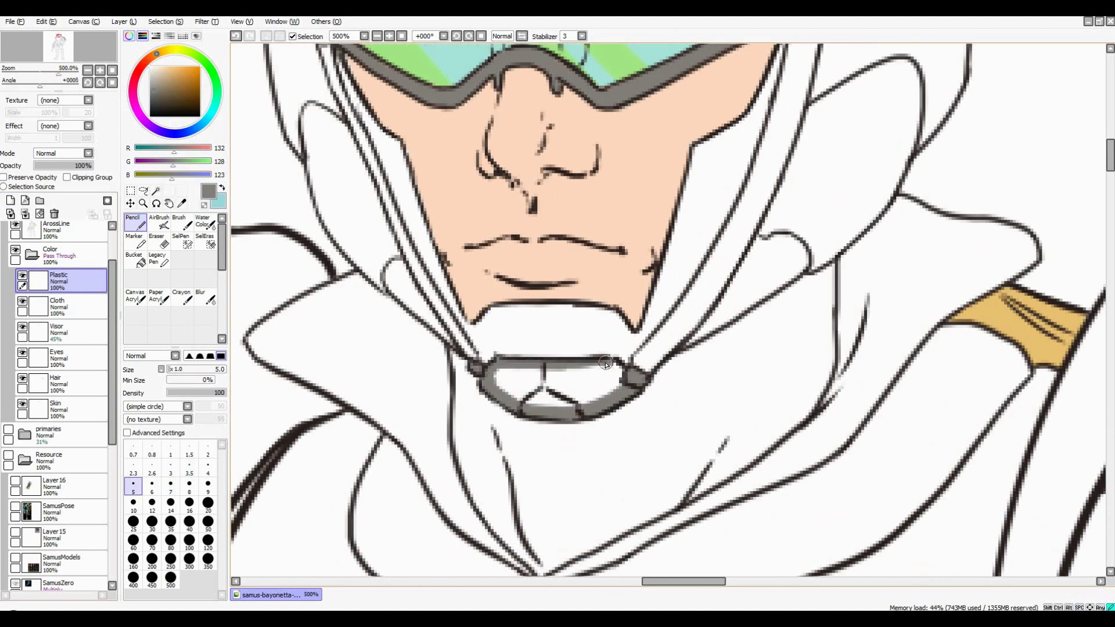
pyautogui.moveTo(606, 364)
pyautogui.mouseDown()
pyautogui.moveTo(570, 375)
pyautogui.moveTo(505, 396)
pyautogui.mouseUp()
# Paint the forehead device and the visor's side mounts grey on the Plastic layer with a smaller Pencil of size 3 to 4
pyautogui.press('[')
pyautogui.press('[')
pyautogui.press('[')
pyautogui.scroll(-3, 506, 397)
pyautogui.scroll(2, 598, 164)
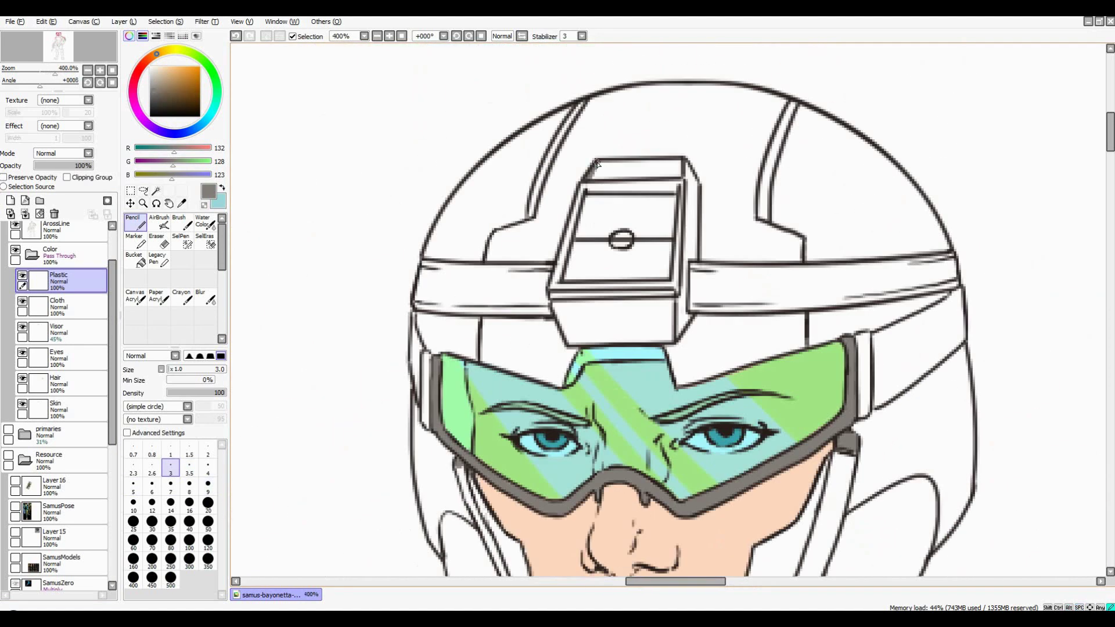
pyautogui.click(588, 189)
pyautogui.moveTo(861, 342); pyautogui.dragTo(744, 192)
pyautogui.scroll(-6, 744, 261)
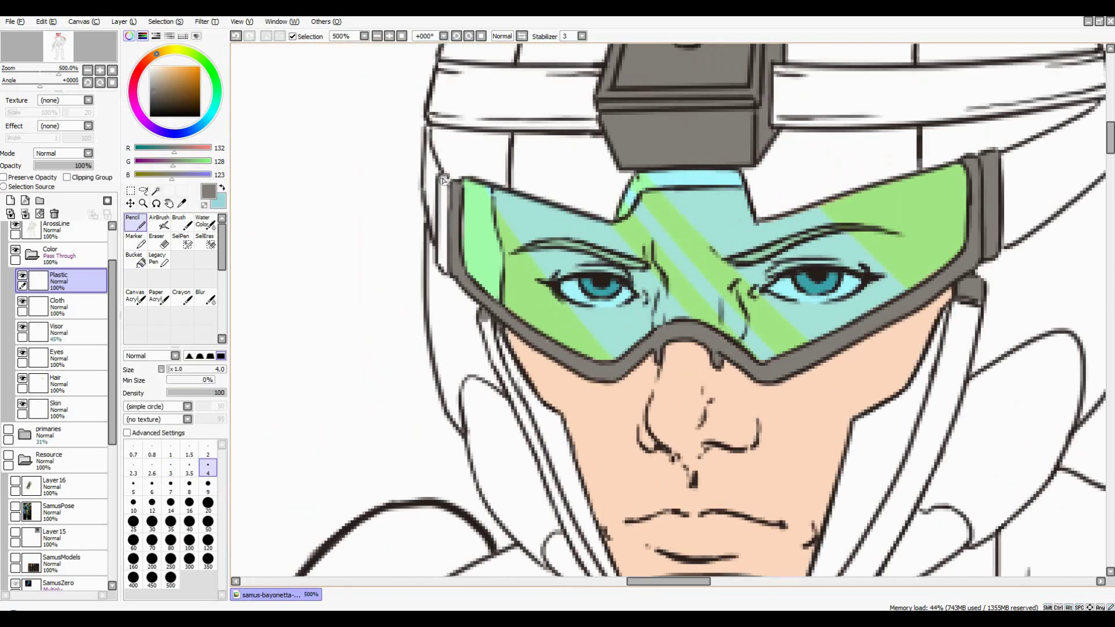
pyautogui.scroll(4, 710, 185)
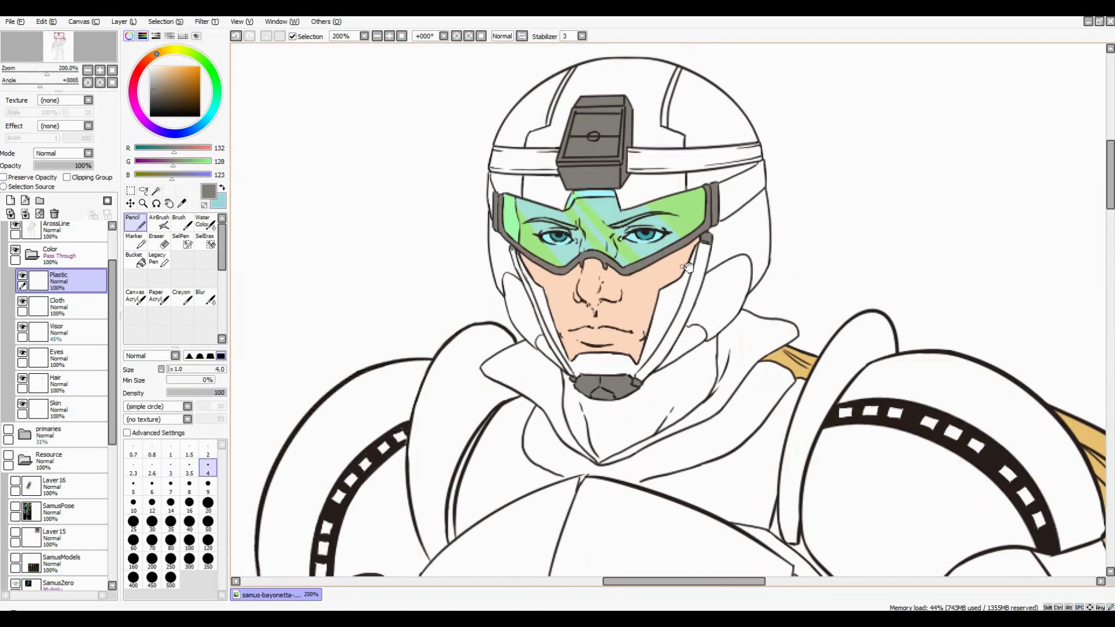
# Fill the visor's side strap and the helmet's headband dark grey (69, 65, 62) on the Cloth layer
pyautogui.click(58, 306)
pyautogui.scroll(2, 734, 228)
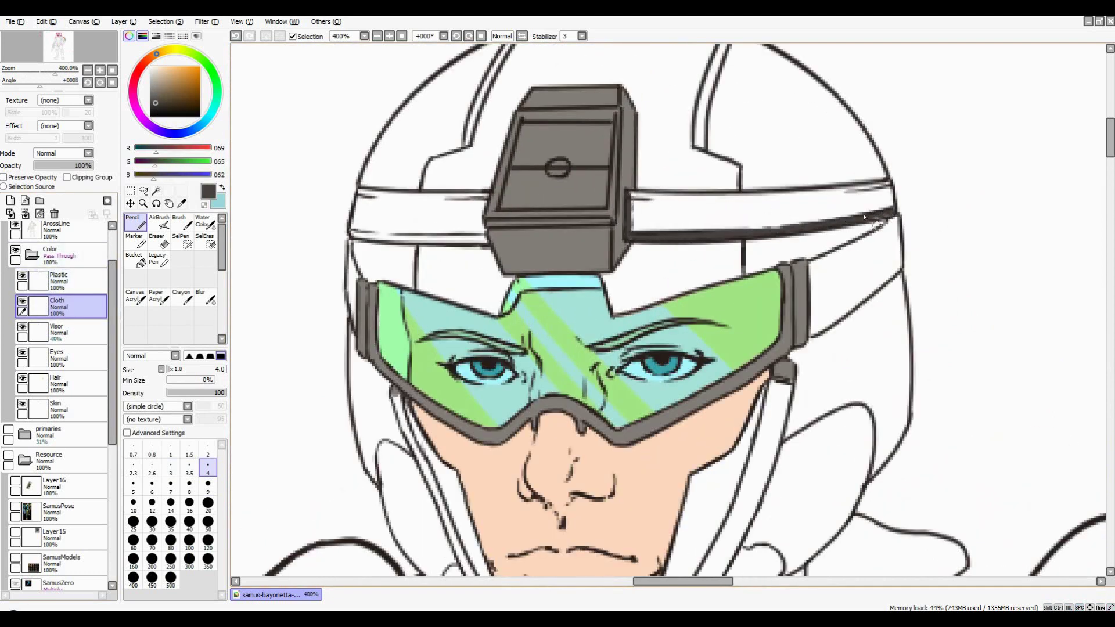
pyautogui.click(819, 259)
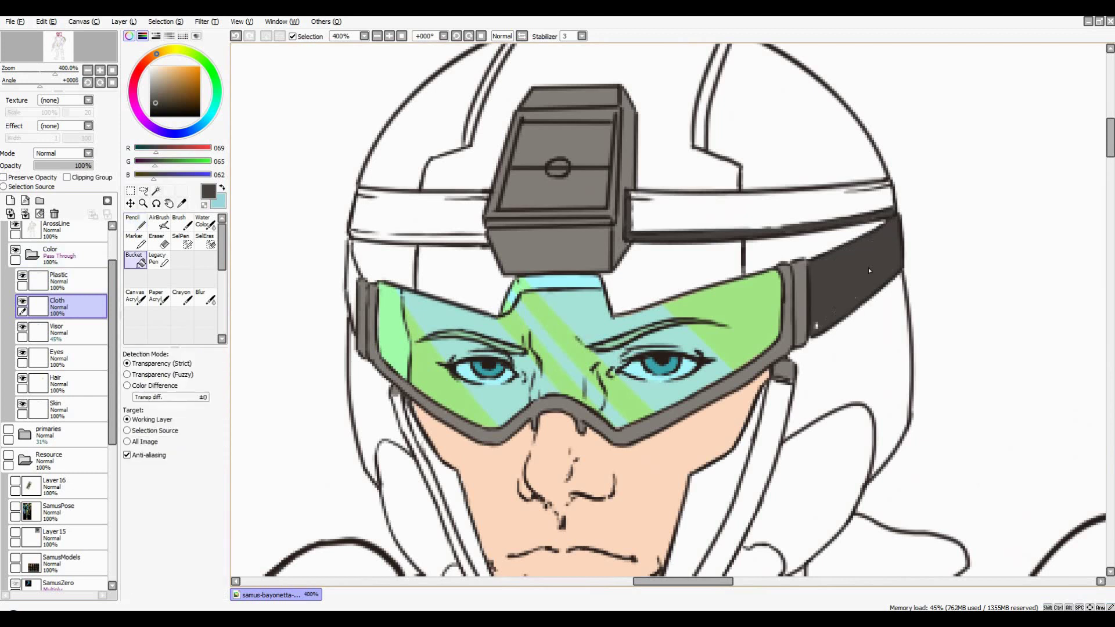
pyautogui.click(794, 216)
pyautogui.scroll(-2, 794, 216)
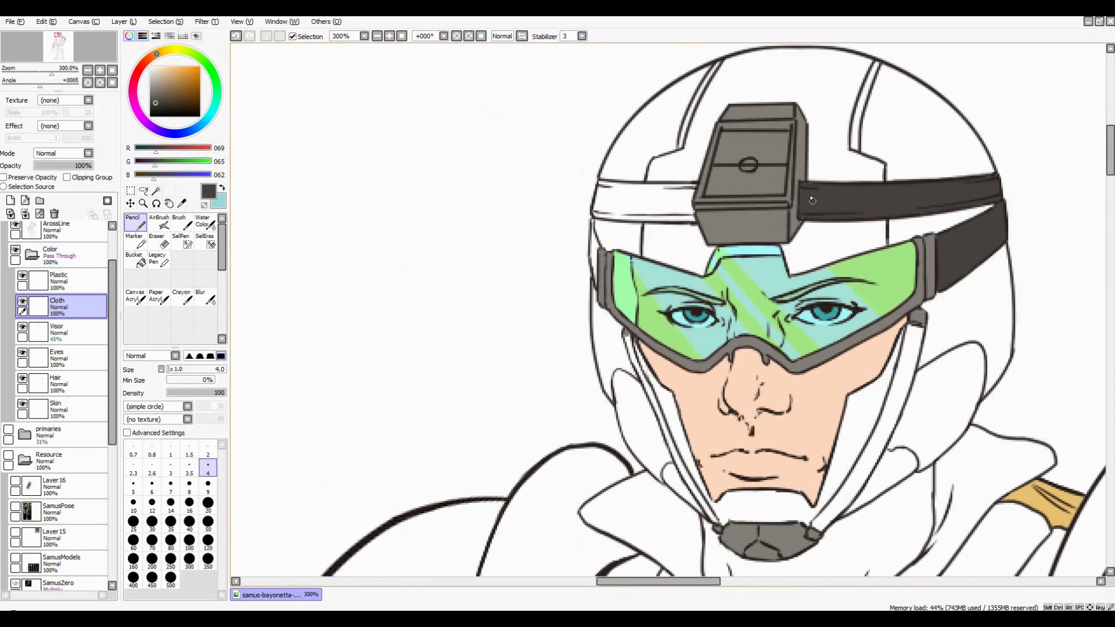
pyautogui.scroll(2, 498, 216)
pyautogui.click(511, 189)
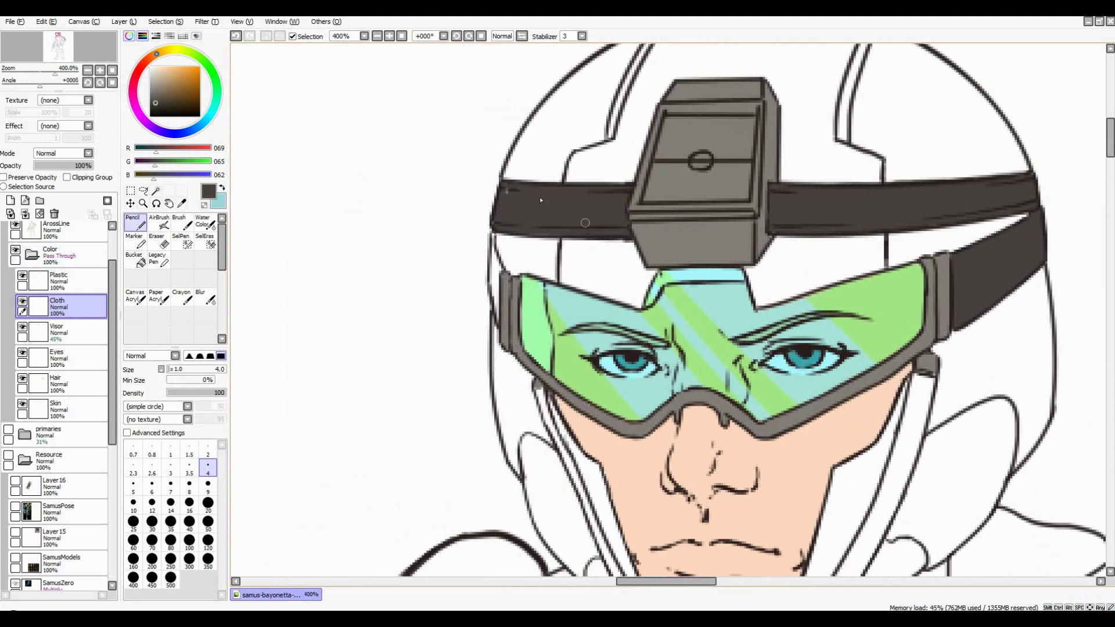
# Paint both chin straps of the helmet dark grey with the Pencil at size 7 to 9
pyautogui.scroll(-2, 511, 189)
pyautogui.scroll(2, 726, 96)
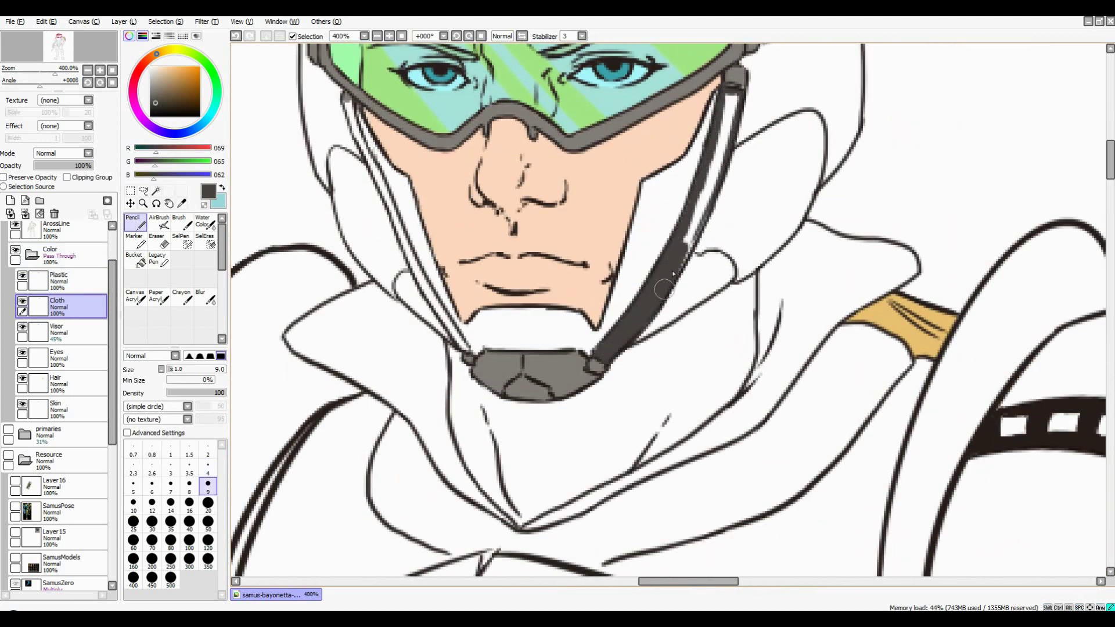
pyautogui.click(405, 238)
pyautogui.scroll(-3, 405, 238)
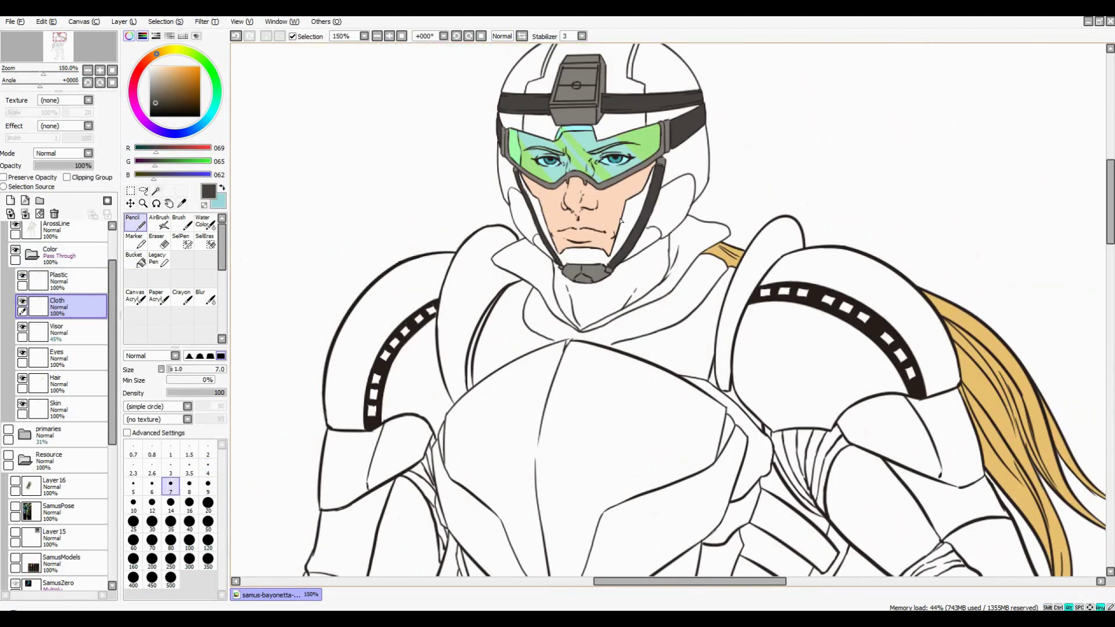
# Rename the Cloth layer as Belts and fill the inner neck collar below the chin guard dark grey
pyautogui.scroll(2, 670, 297)
pyautogui.scroll(-3, 669, 297)
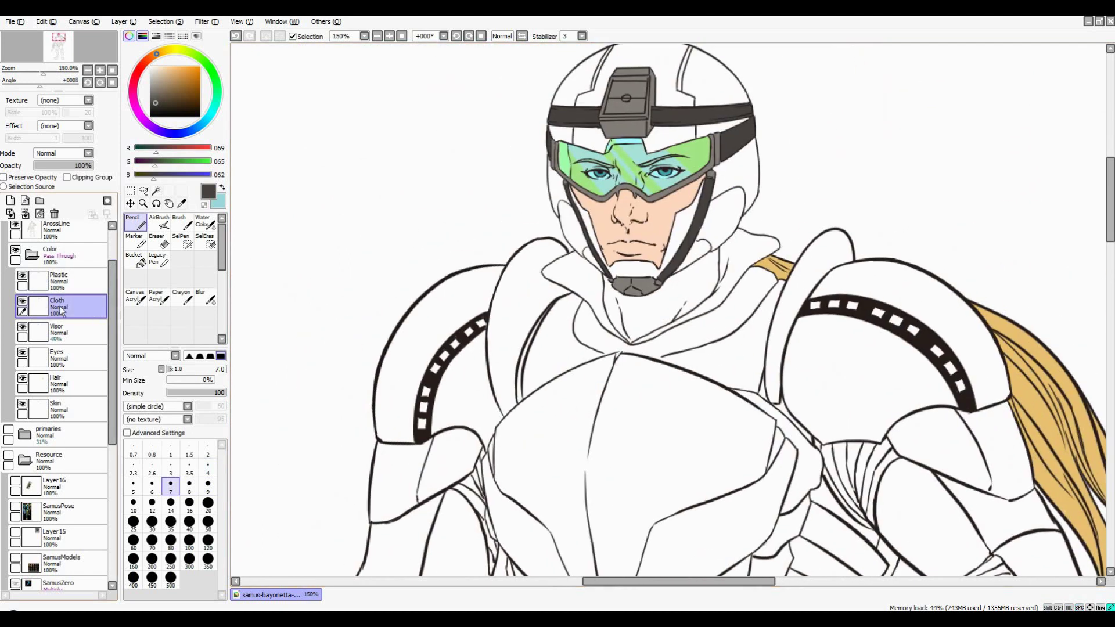
pyautogui.scroll(2, 720, 431)
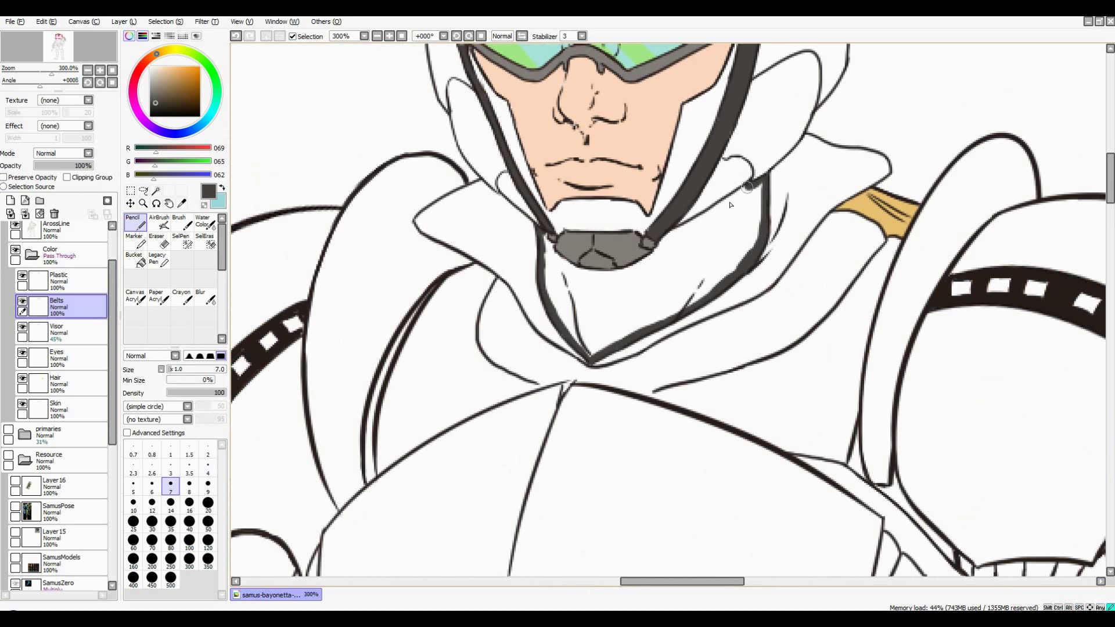
pyautogui.click(604, 285)
pyautogui.scroll(-3, 604, 284)
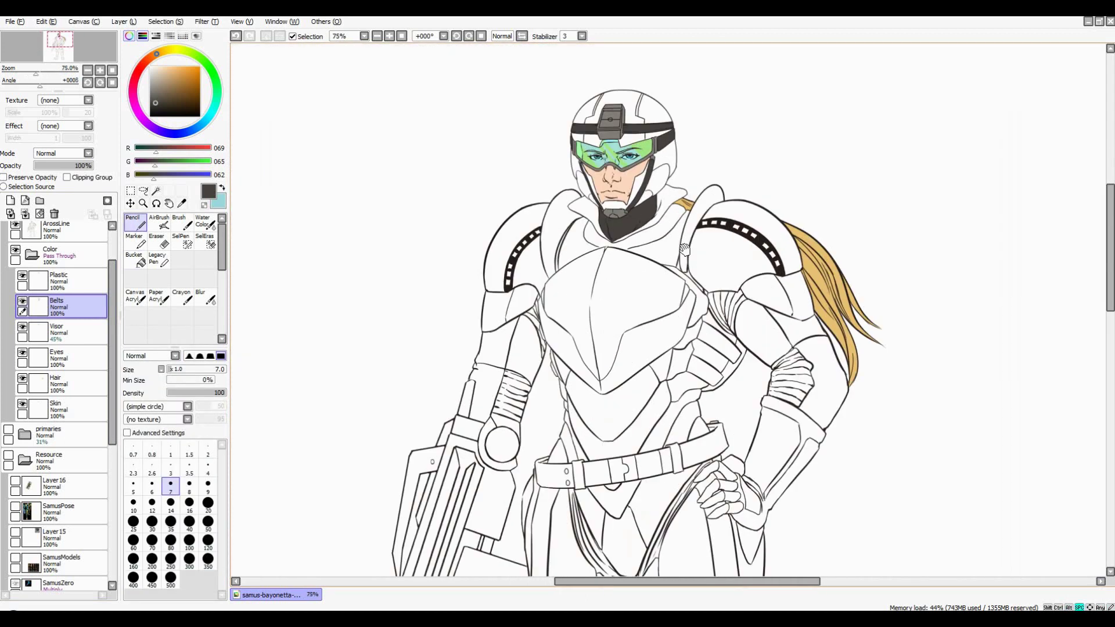
pyautogui.scroll(3, 458, 181)
pyautogui.click(457, 181)
pyautogui.scroll(-3, 496, 297)
# Colour the two bands on the torso's side below the chest plate dark grey on the Belts layer
pyautogui.scroll(3, 635, 253)
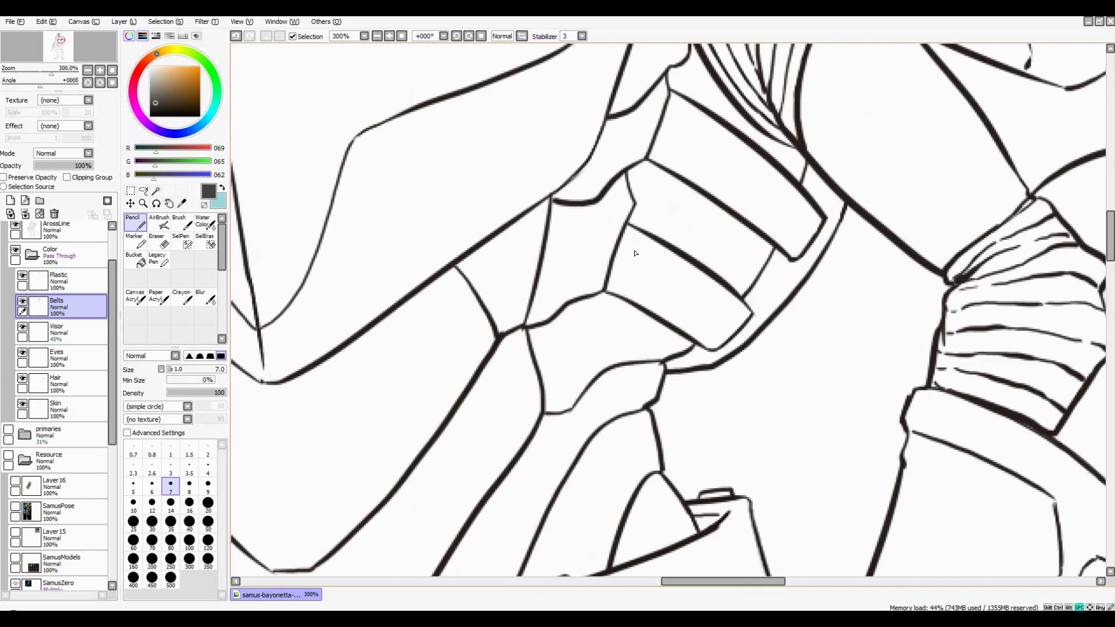
pyautogui.moveTo(657, 248); pyautogui.dragTo(713, 284)
pyautogui.scroll(-3, 652, 103)
pyautogui.scroll(3, 652, 103)
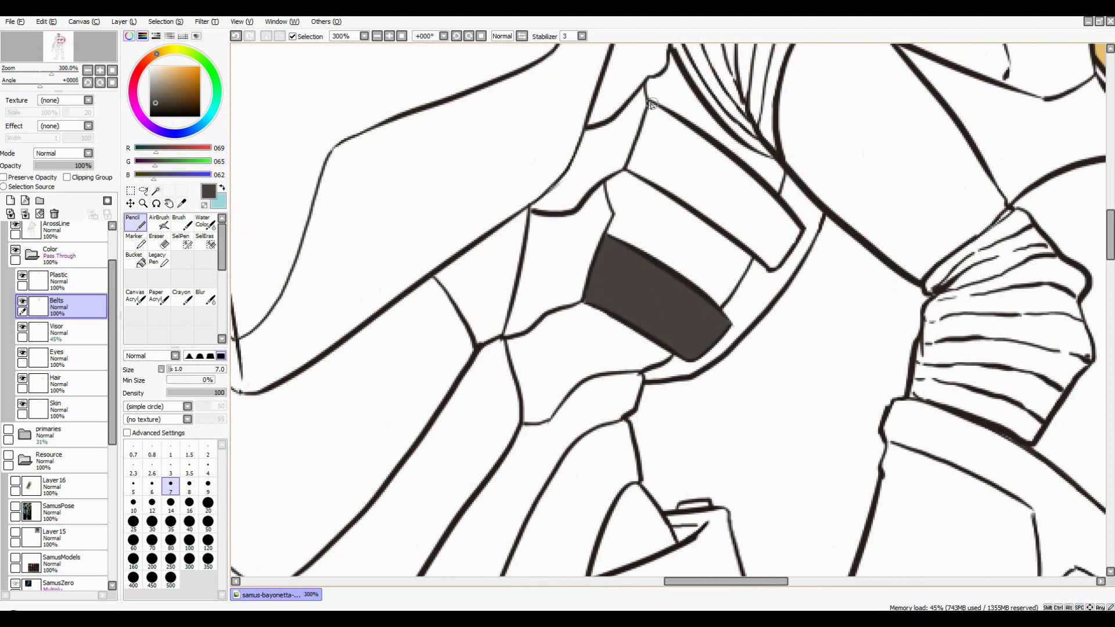
pyautogui.scroll(-3, 690, 224)
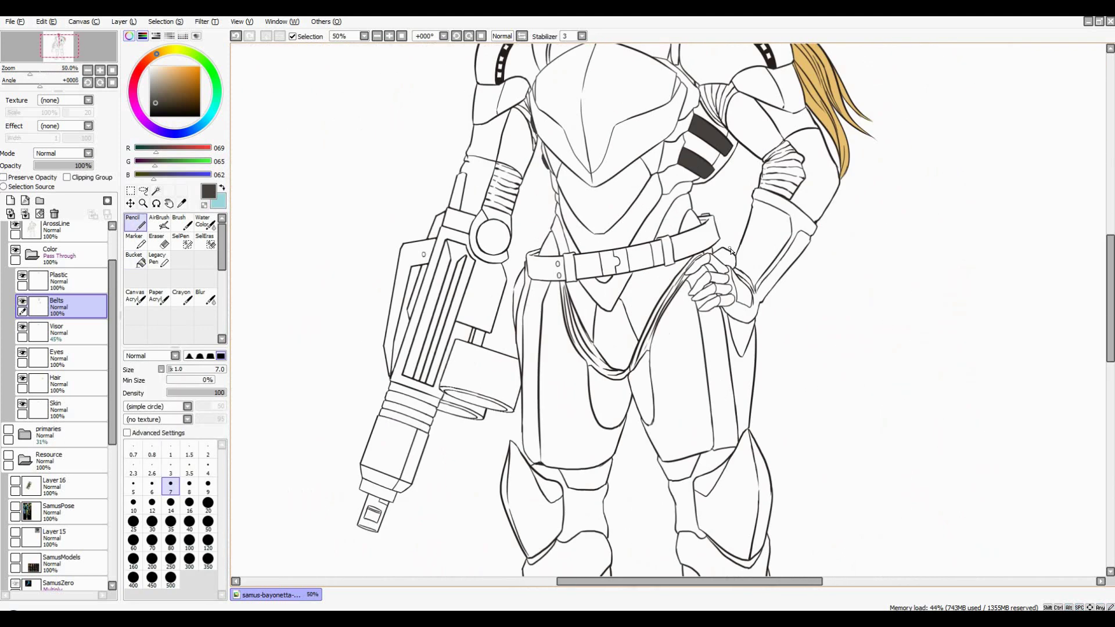
# Select the waist belt's sections on the ArossLine layer with the Magic Wand and fill them dark grey on the Belts layer, except the buckle
pyautogui.scroll(3, 570, 221)
pyautogui.click(56, 228)
pyautogui.click(155, 191)
pyautogui.click(727, 244)
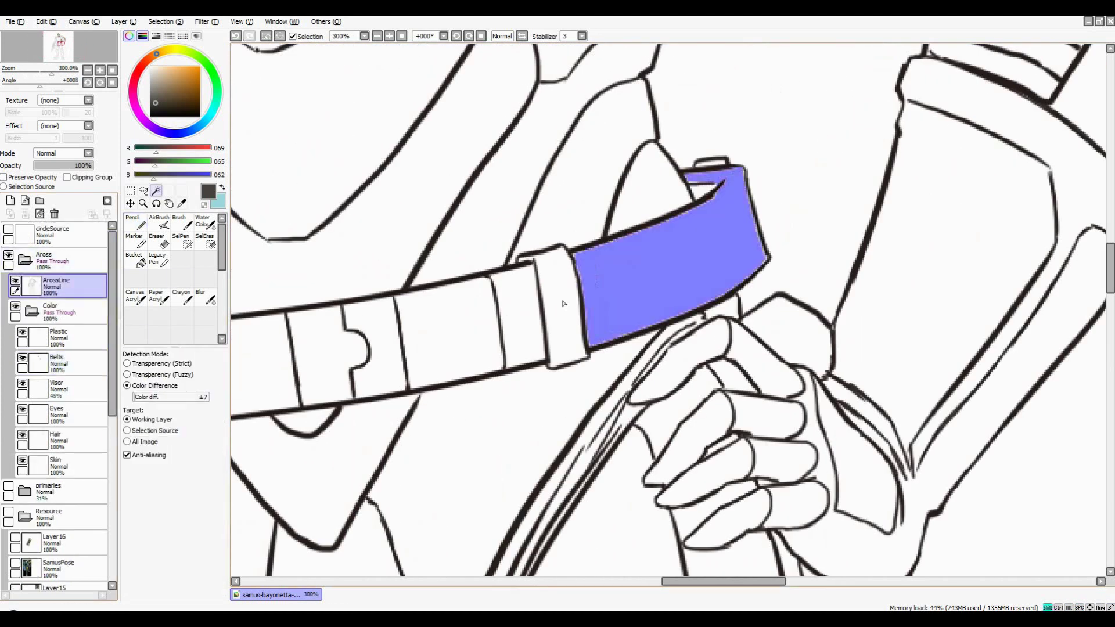
pyautogui.scroll(-3, 639, 291)
pyautogui.click(453, 342)
pyautogui.scroll(3, 639, 291)
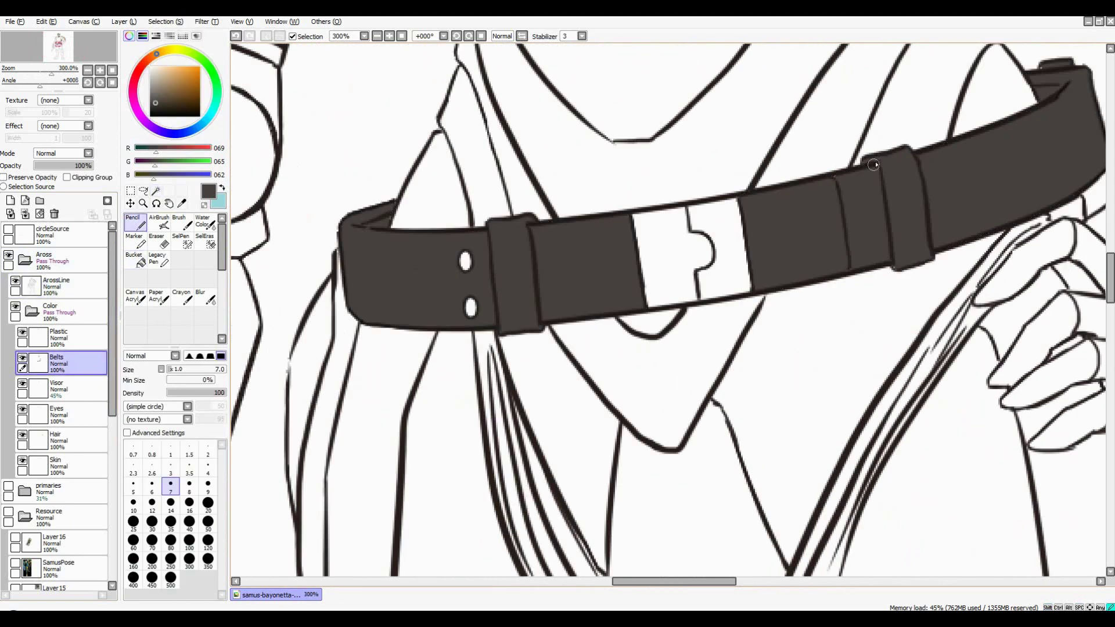
pyautogui.scroll(-5, 874, 165)
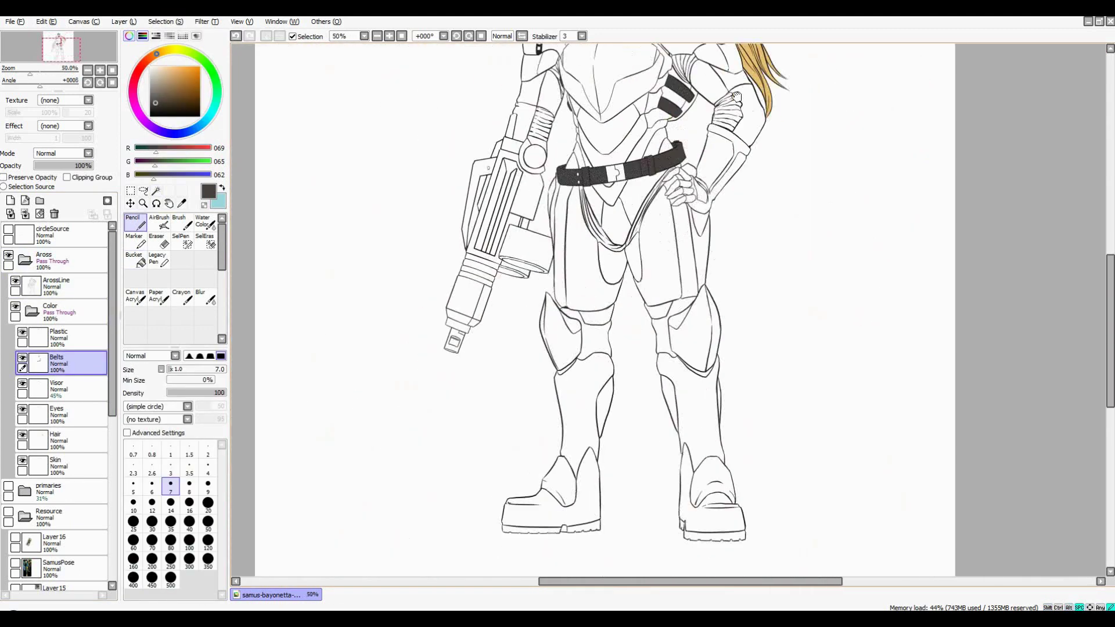
# Add a layer named Cloth above Belts and dab colour swatches from the reference models, including cyan (47, 221, 253), on another new layer
pyautogui.hotkey('ctrl', 'shift', 'n')
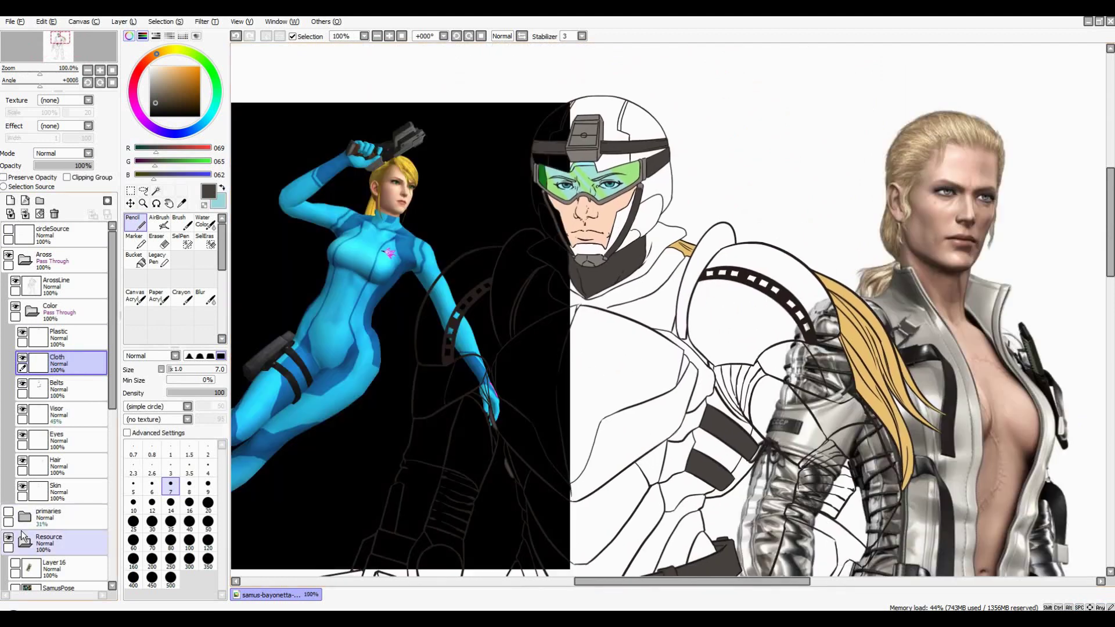
pyautogui.scroll(-2, 34, 502)
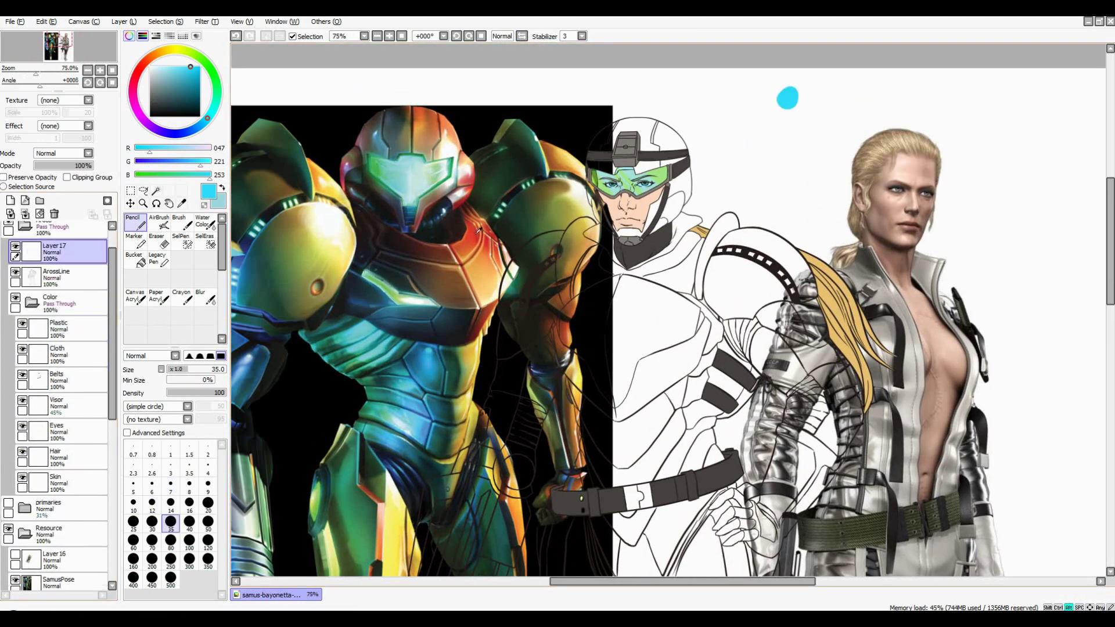
pyautogui.click(821, 124)
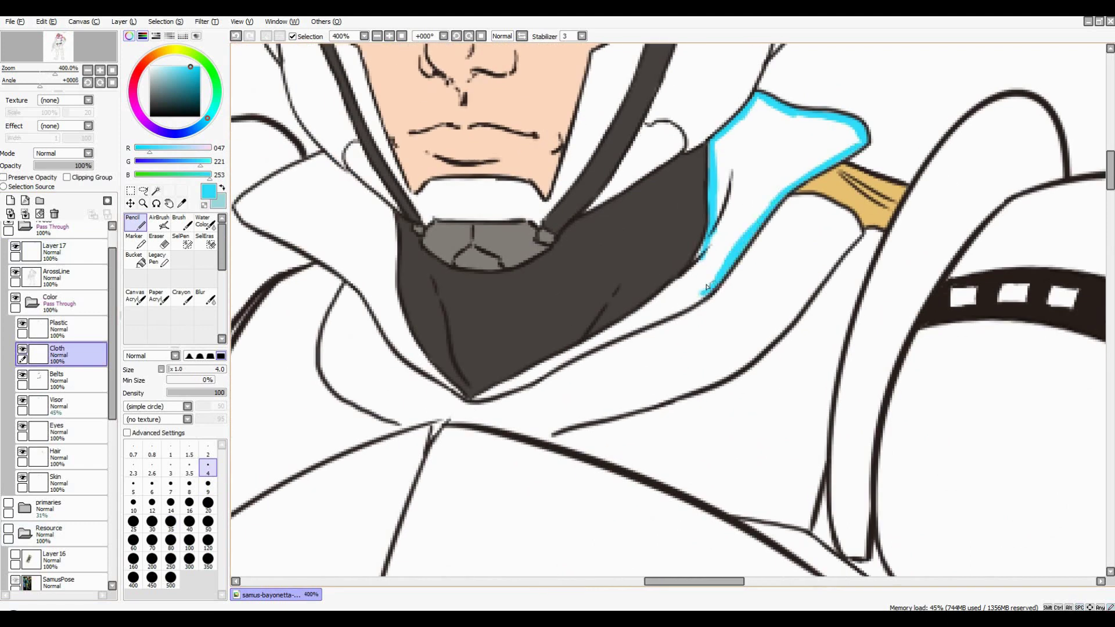
# Outline and fill the open outer collar cyan on the Cloth layer with the Pencil at size 4
pyautogui.moveTo(697, 273); pyautogui.dragTo(751, 234)
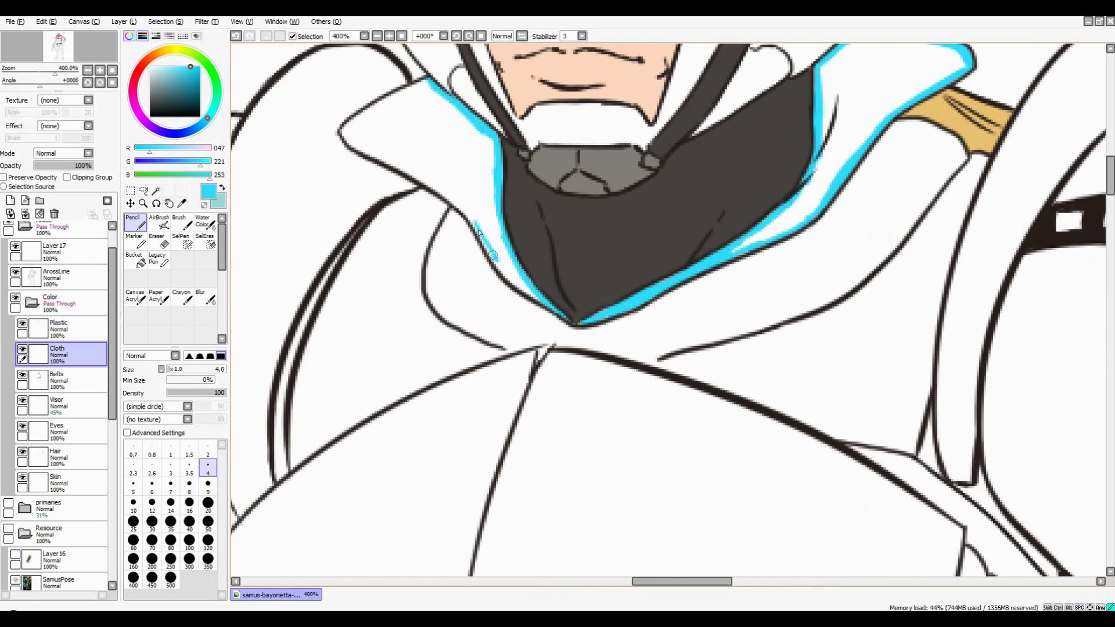
pyautogui.scroll(-6, 678, 182)
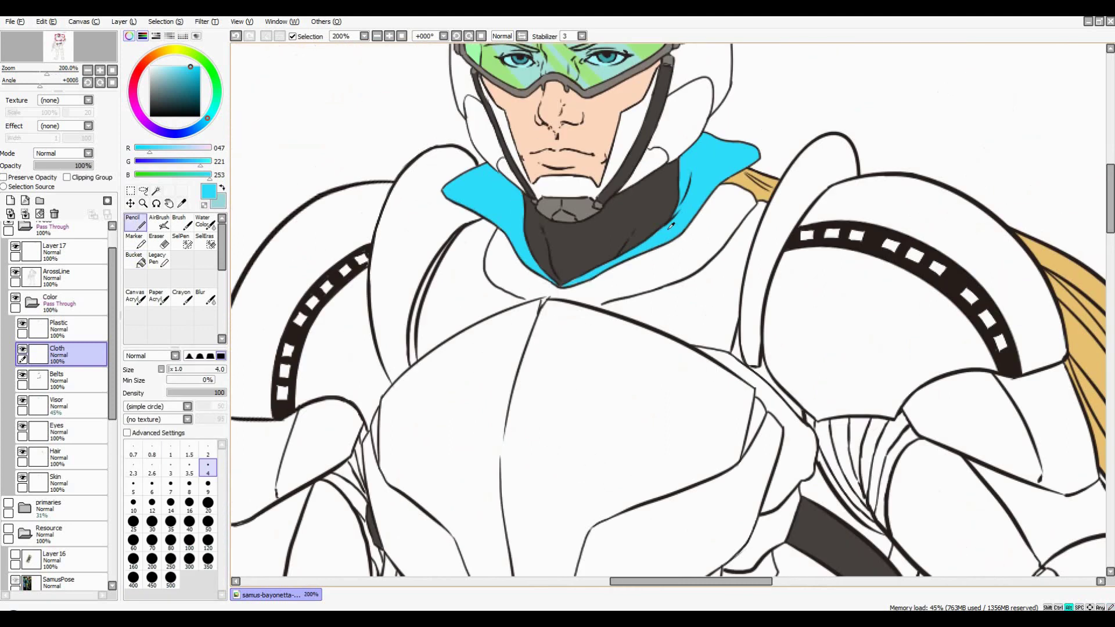
pyautogui.scroll(1, 678, 182)
# Outline the ribbed elbow cloth of the arm resting on the hip in cyan and fill it
pyautogui.scroll(3, 678, 182)
pyautogui.moveTo(635, 268); pyautogui.dragTo(666, 242)
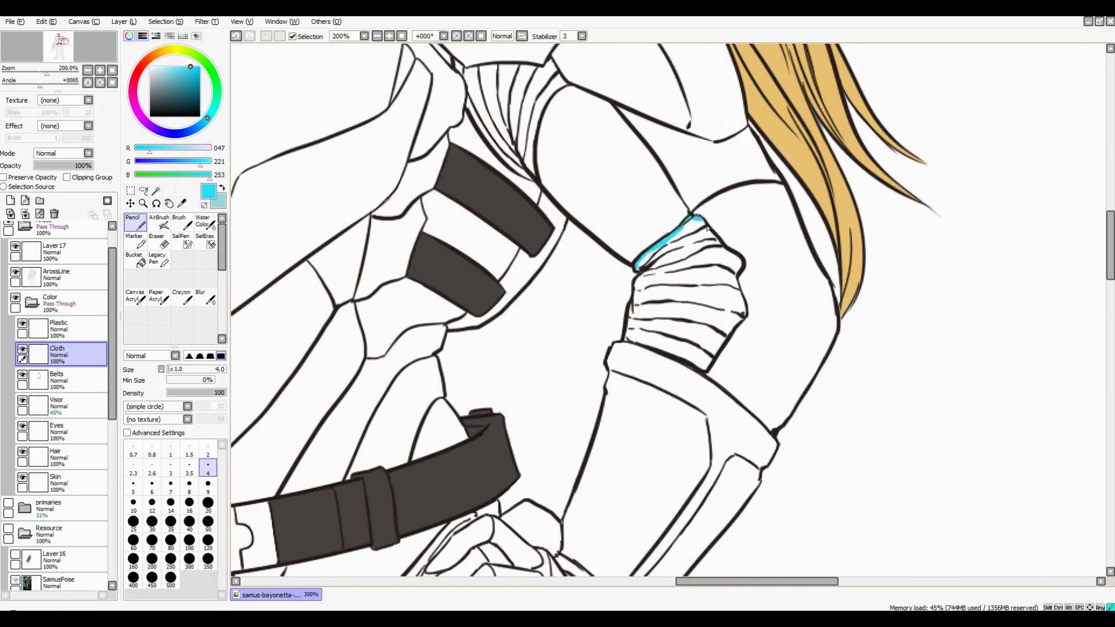
pyautogui.moveTo(736, 285); pyautogui.dragTo(758, 246)
pyautogui.moveTo(765, 269); pyautogui.dragTo(729, 331)
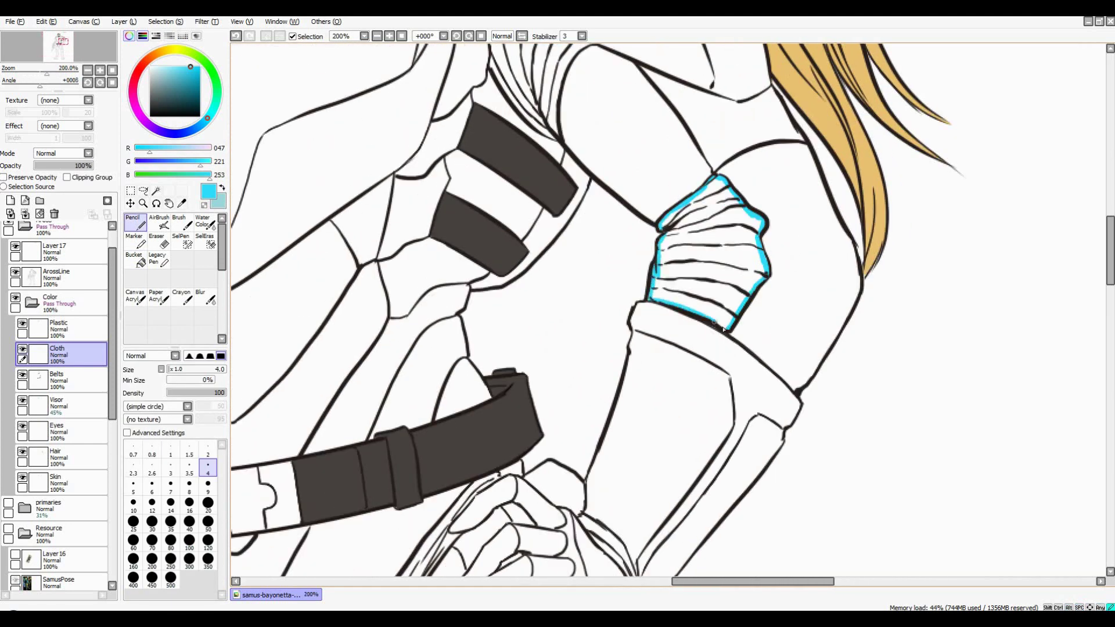
pyautogui.click(720, 313)
# Paint the pleated cloth at both armpits cyan with the Pencil at size 7
pyautogui.scroll(3, 553, 192)
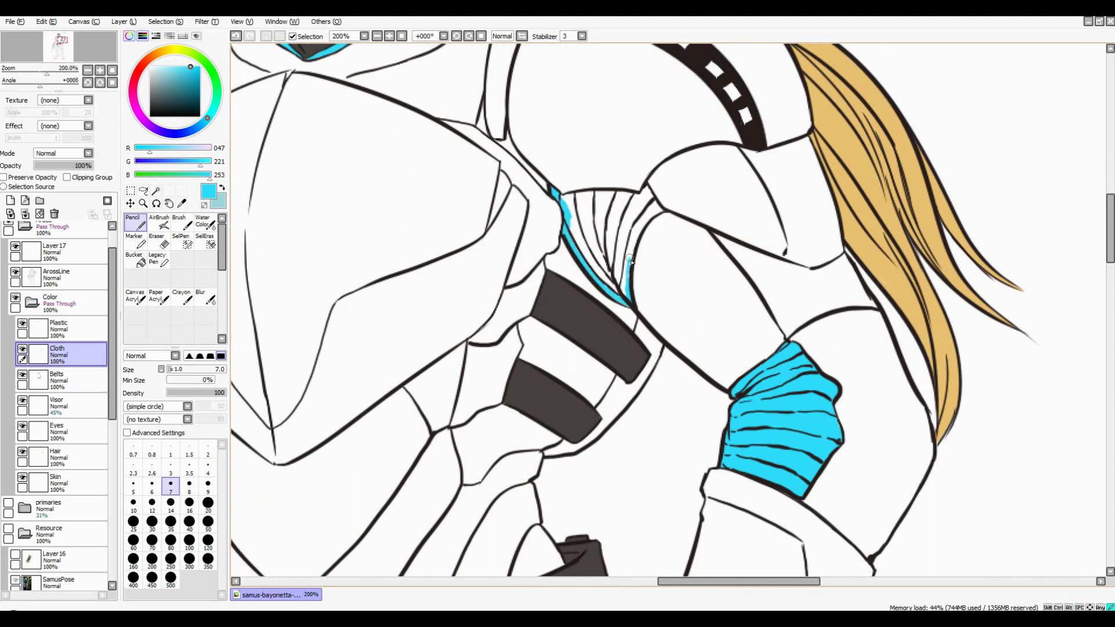
pyautogui.scroll(-5, 628, 227)
pyautogui.scroll(7, 651, 165)
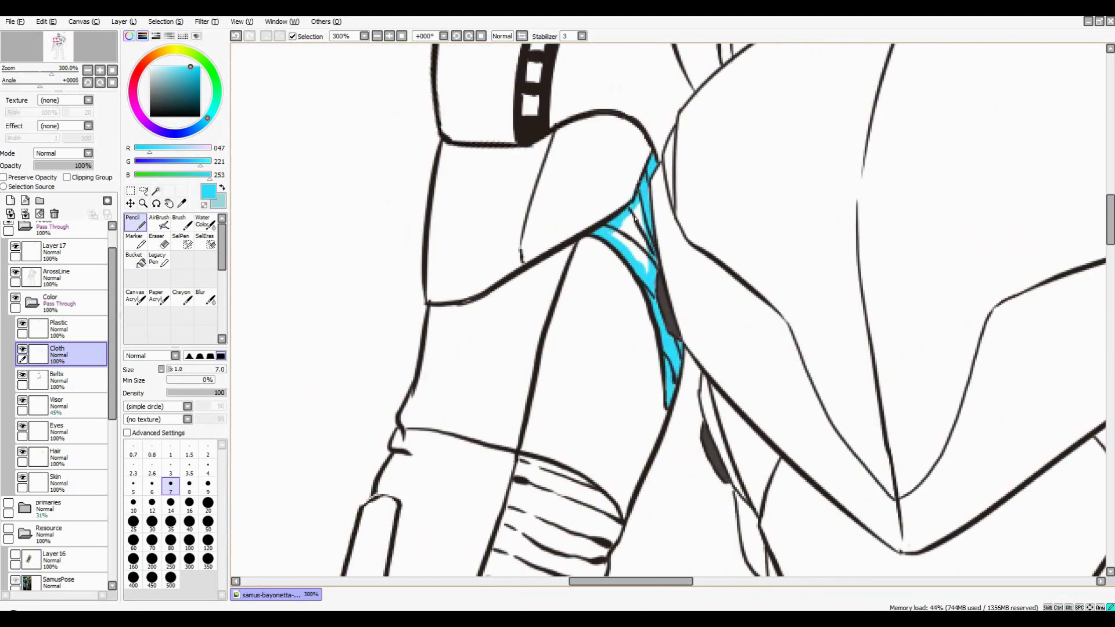
# Paint the ribbed elbow cloth of the gun arm cyan on the Cloth layer
pyautogui.scroll(-5, 634, 216)
pyautogui.scroll(4, 621, 260)
pyautogui.moveTo(637, 194); pyautogui.dragTo(623, 247)
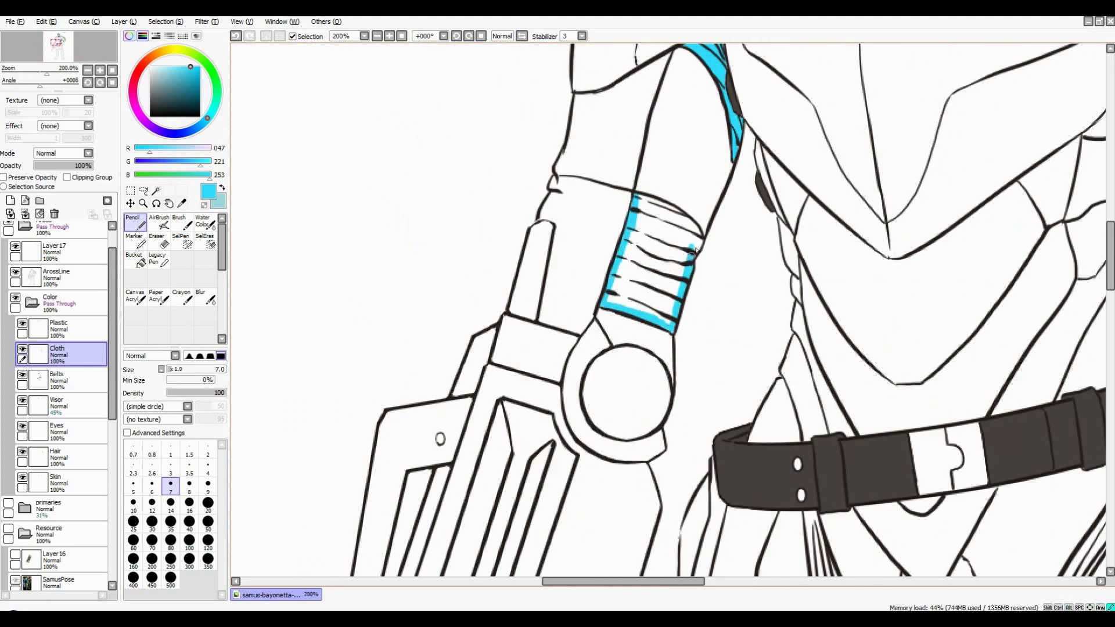
pyautogui.scroll(-5, 639, 247)
# Paint the folded cloth hanging below the waist belt cyan, enlarging the Pencil up to size 14
pyautogui.scroll(4, 581, 232)
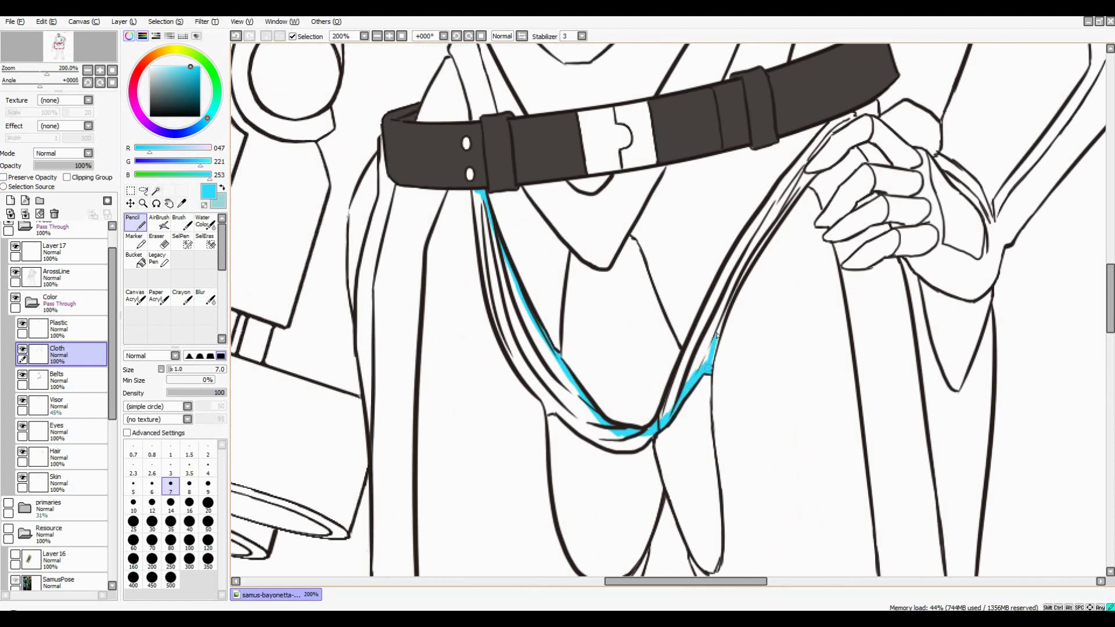
pyautogui.scroll(1, 808, 182)
pyautogui.moveTo(730, 260); pyautogui.dragTo(811, 166)
pyautogui.moveTo(776, 201); pyautogui.dragTo(710, 387)
pyautogui.moveTo(714, 383)
pyautogui.mouseDown()
pyautogui.moveTo(703, 299)
pyautogui.moveTo(680, 383)
pyautogui.mouseUp()
pyautogui.moveTo(680, 384); pyautogui.dragTo(735, 446)
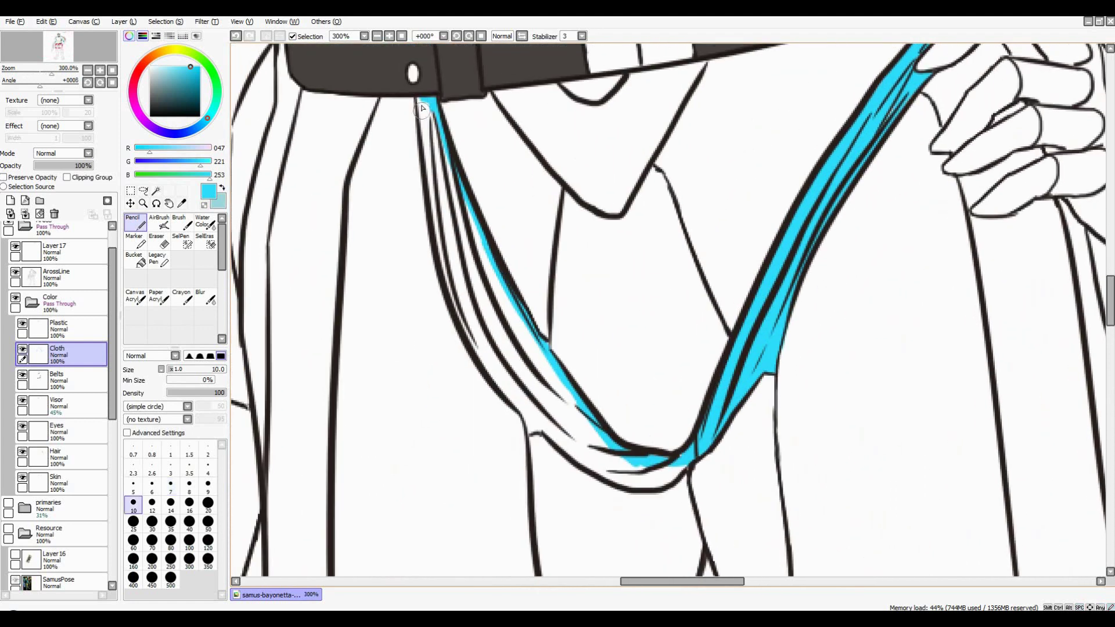
pyautogui.moveTo(418, 100)
pyautogui.mouseDown()
pyautogui.moveTo(439, 234)
pyautogui.moveTo(517, 401)
pyautogui.mouseUp()
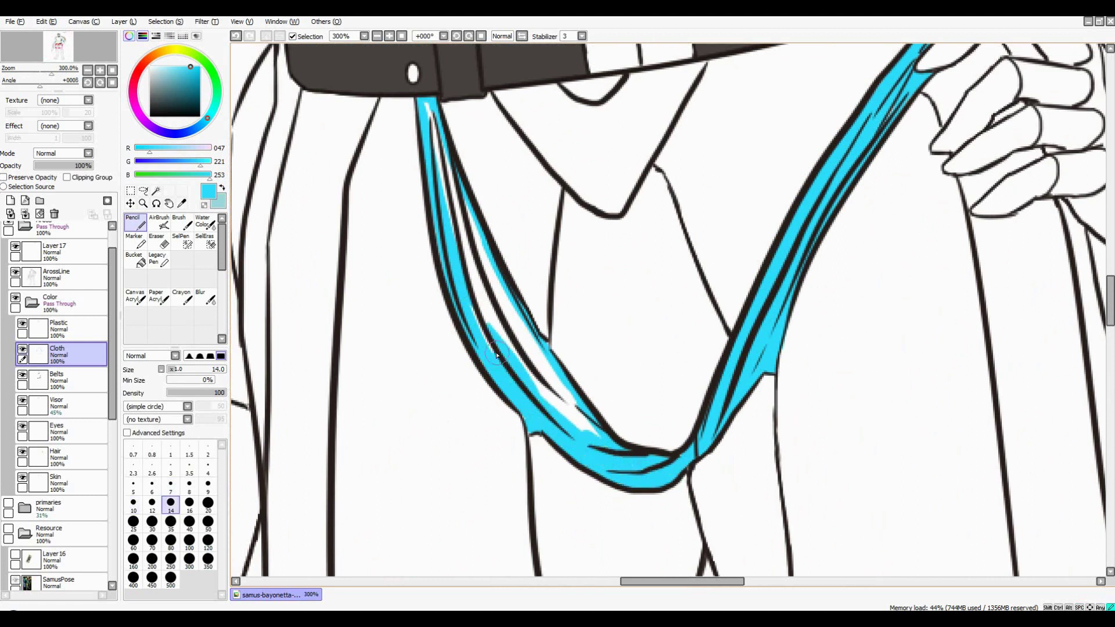
pyautogui.moveTo(496, 355)
pyautogui.mouseDown()
pyautogui.moveTo(488, 267)
pyautogui.moveTo(430, 110)
pyautogui.mouseUp()
pyautogui.scroll(-5, 430, 111)
pyautogui.scroll(3, 623, 290)
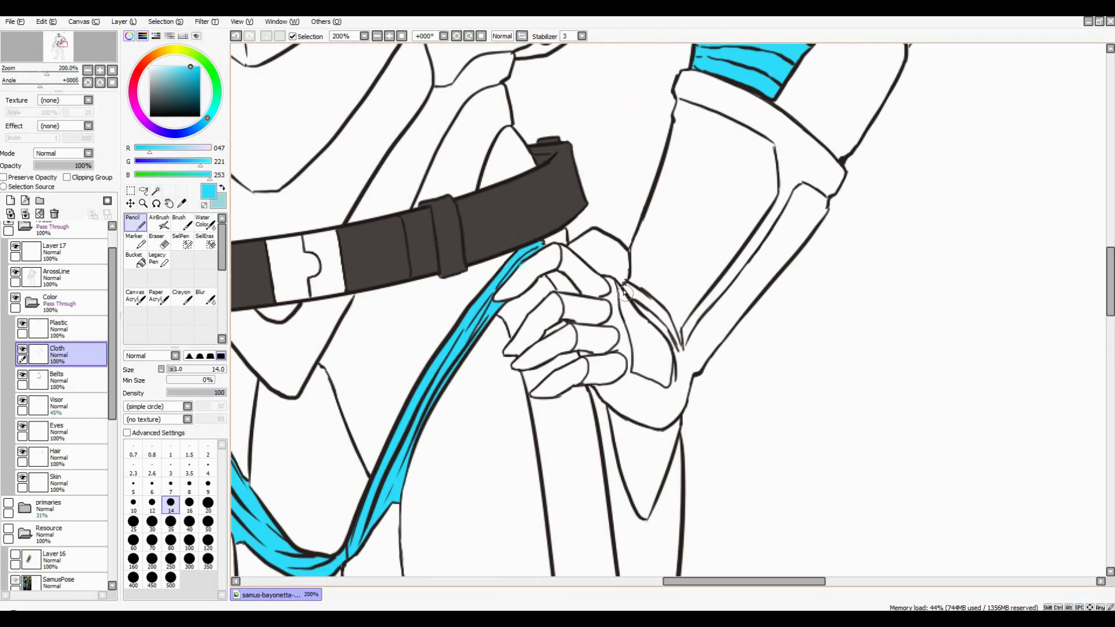
pyautogui.press(']')
pyautogui.scroll(-5, 623, 290)
pyautogui.scroll(2, 380, 119)
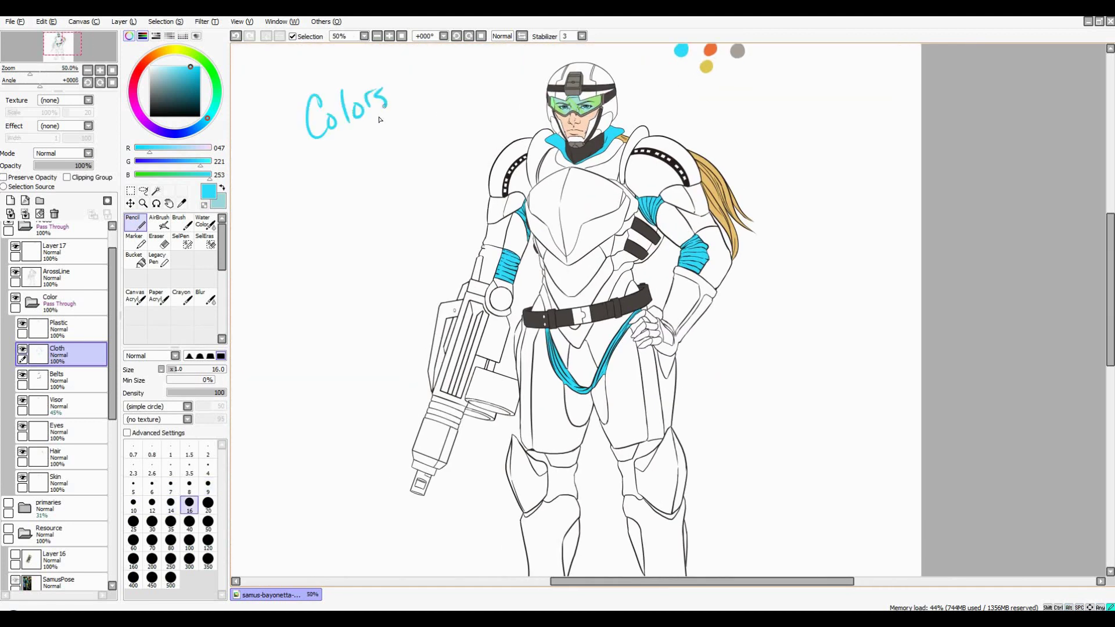
pyautogui.moveTo(387, 221); pyautogui.dragTo(426, 210)
pyautogui.press('a')
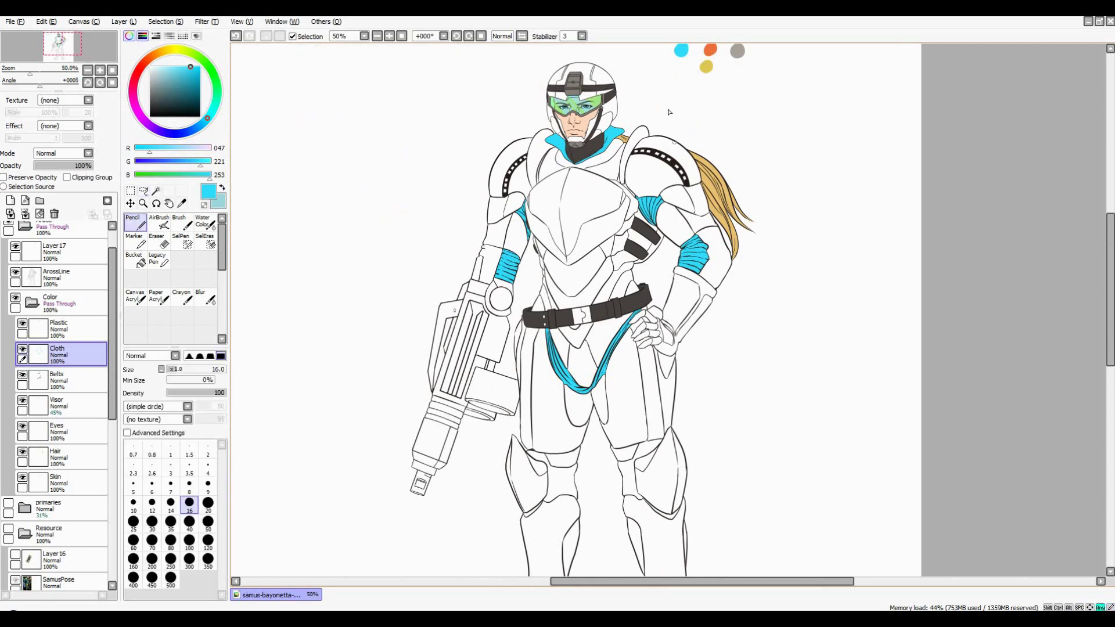
# Add an Armor1 layer, select the chest plate and collar from the line art, and fill them orange
pyautogui.press('Return')
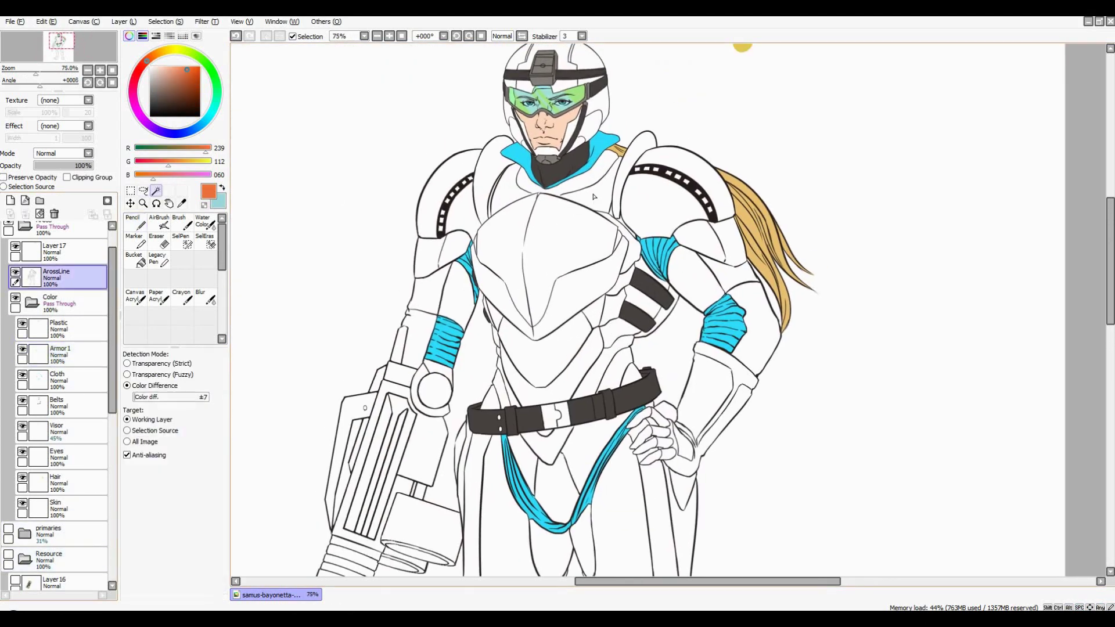
pyautogui.click(628, 266)
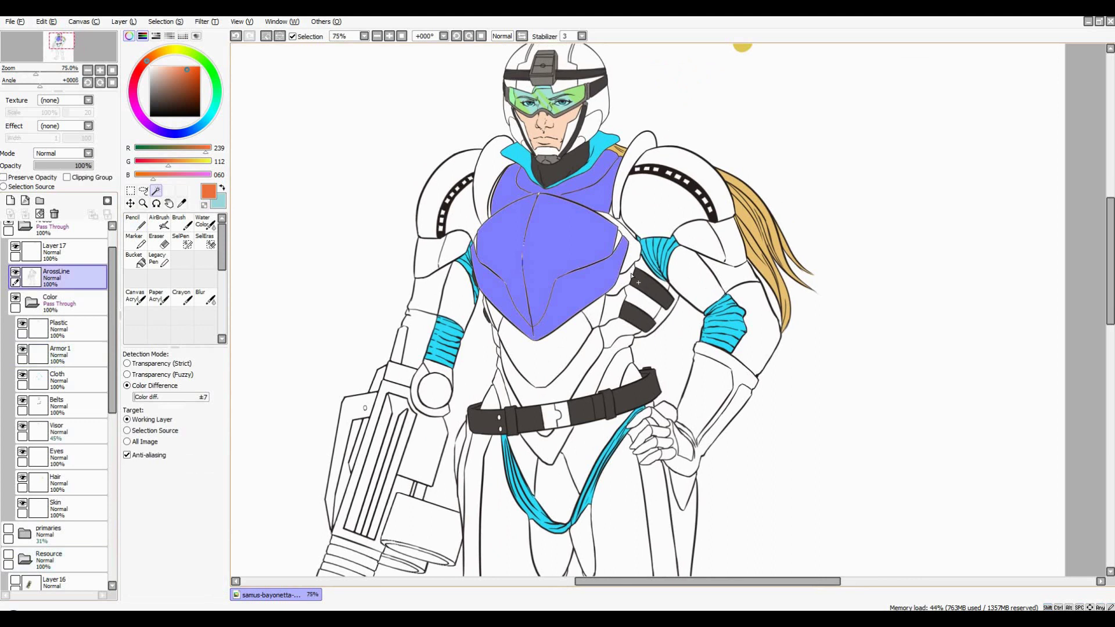
pyautogui.click(61, 353)
pyautogui.click(135, 222)
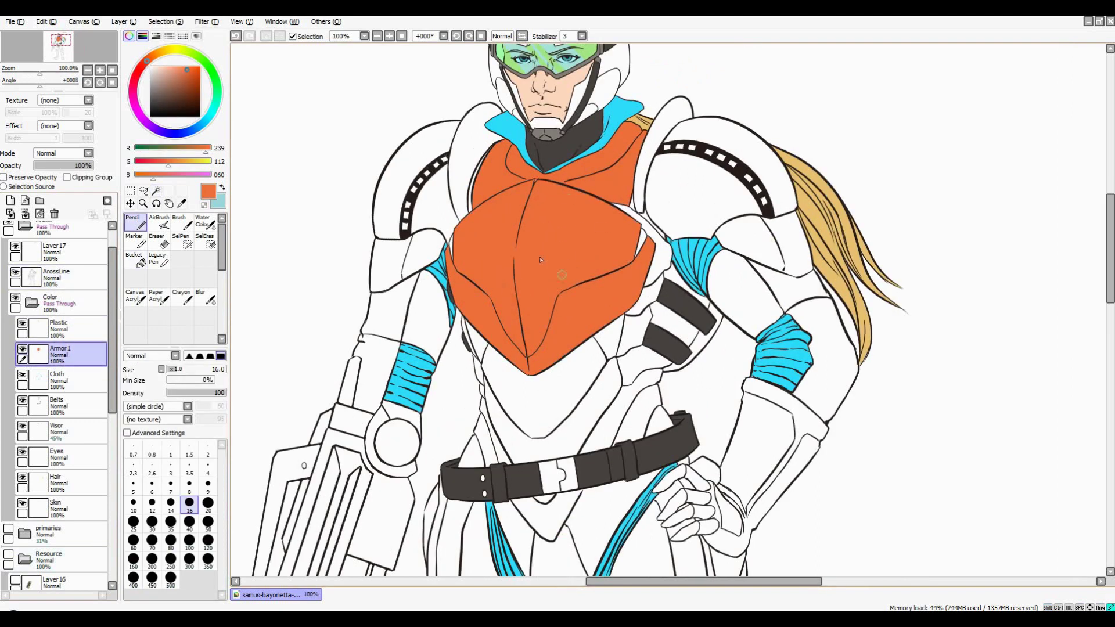
# Check the figure against the reference models in the Resource folder and add a layer named Armor2
pyautogui.scroll(-4, 540, 260)
pyautogui.scroll(-4, 58, 465)
pyautogui.click(9, 446)
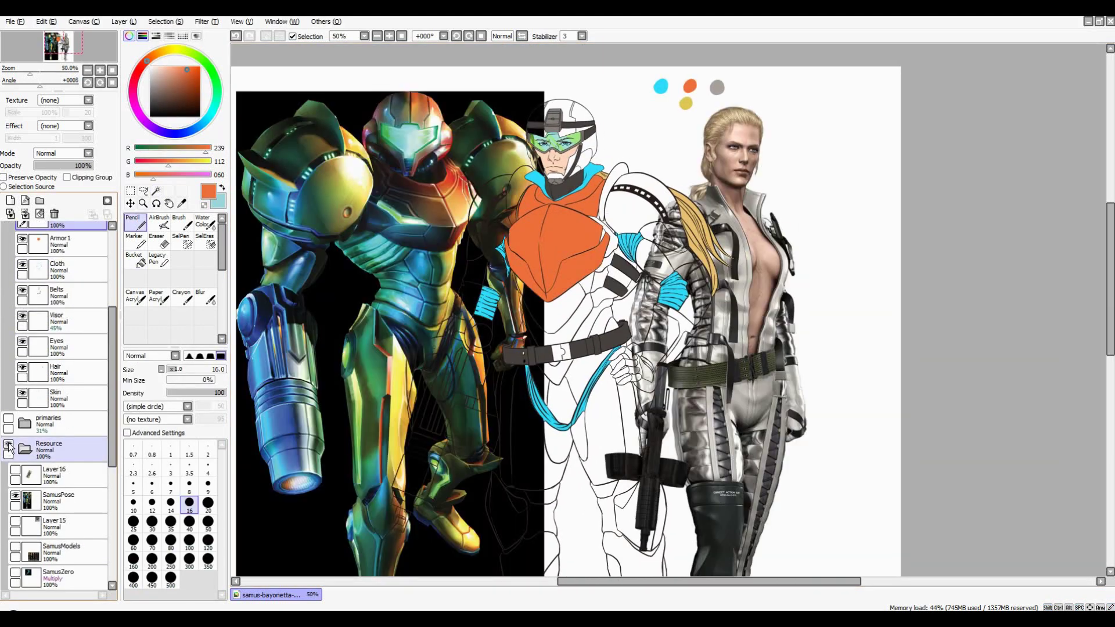
pyautogui.click(9, 446)
pyautogui.scroll(-1, 558, 313)
pyautogui.scroll(3, 76, 286)
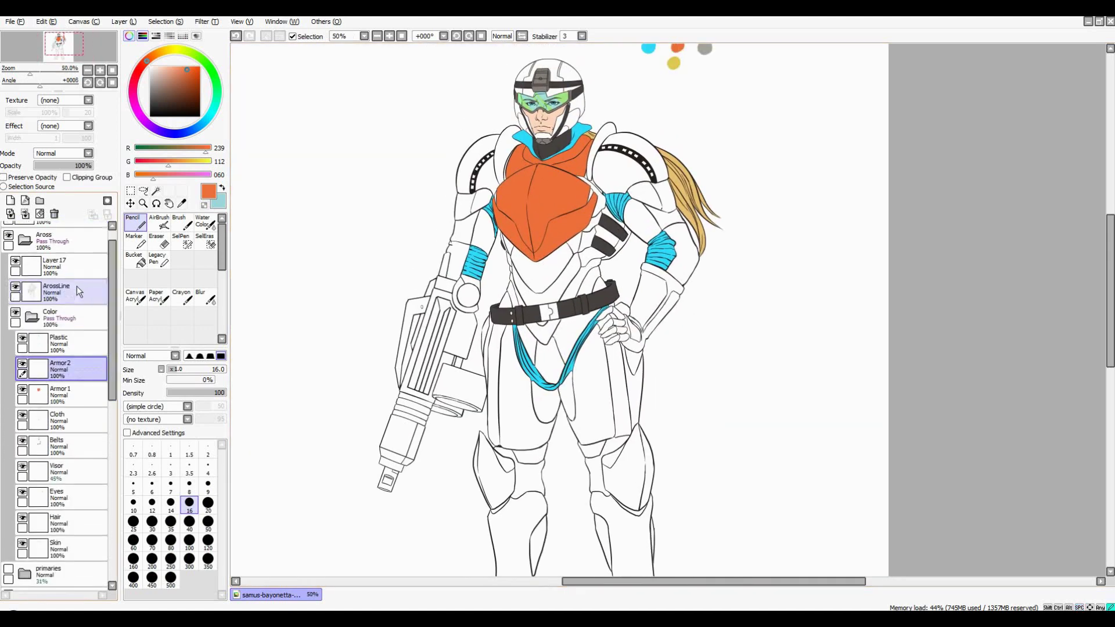
# Select both shoulder plates and the plate beside the chest with the Magic Wand on the ArossLine layer
pyautogui.click(77, 286)
pyautogui.click(156, 190)
pyautogui.click(624, 174)
pyautogui.scroll(1, 581, 233)
pyautogui.click(470, 229)
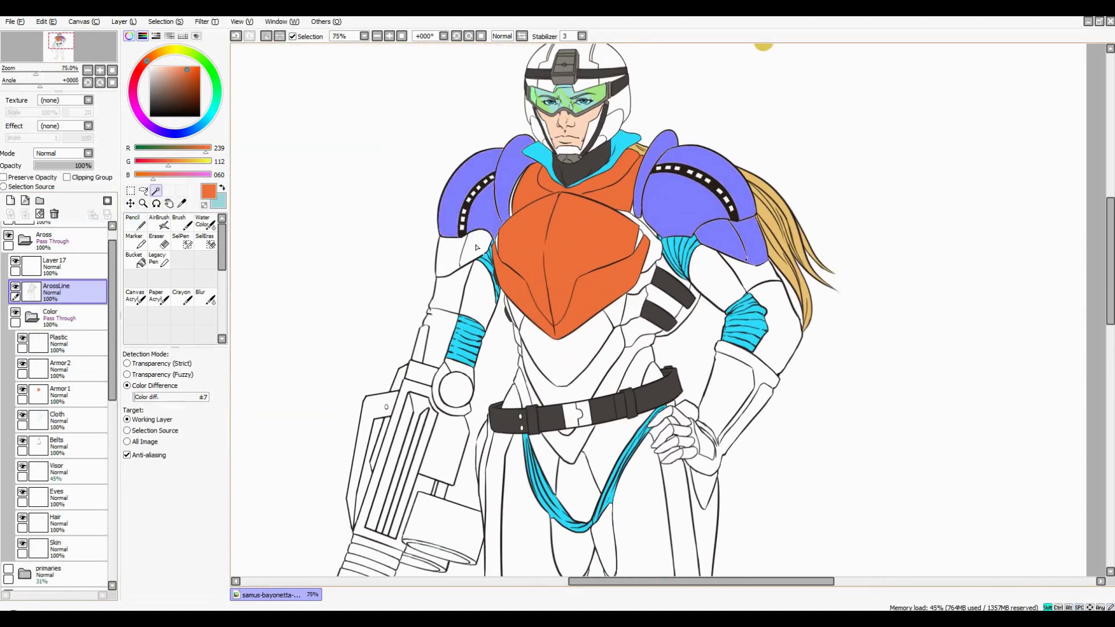
pyautogui.scroll(2, 476, 247)
pyautogui.click(680, 209)
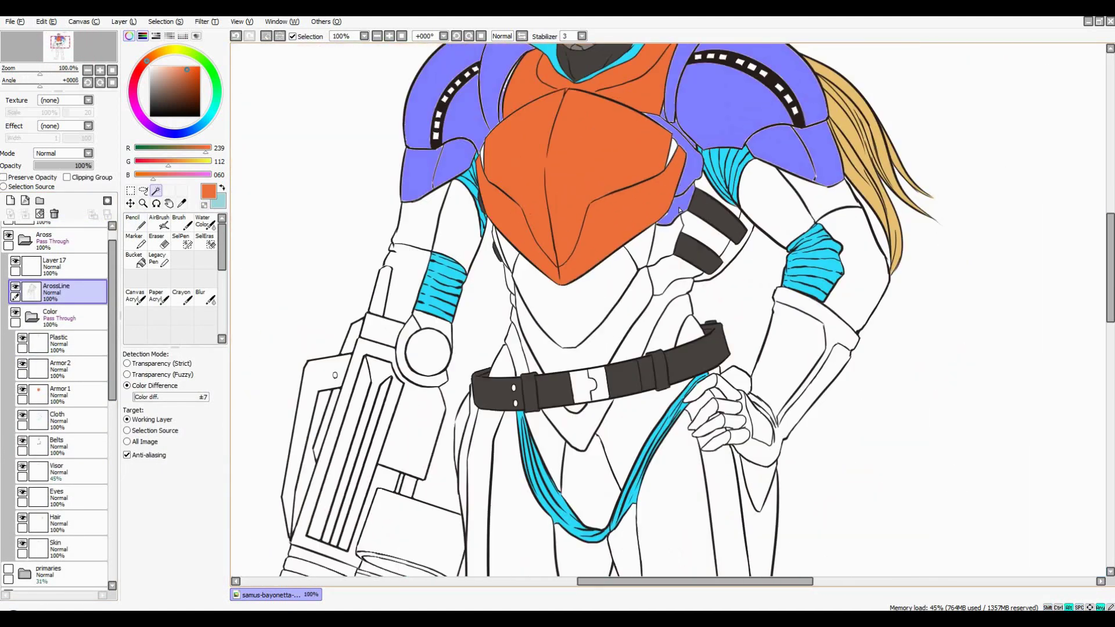
# Add the abdomen, waist and thigh armour panels to the Magic Wand selection
pyautogui.click(523, 294)
pyautogui.scroll(1, 523, 294)
pyautogui.scroll(-1, 526, 304)
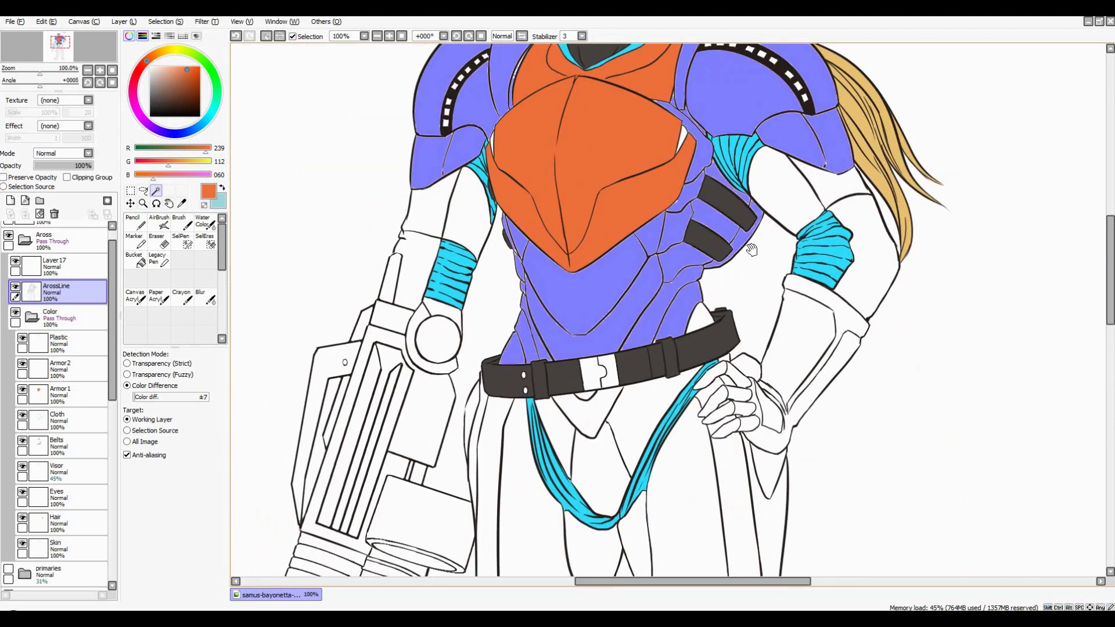
pyautogui.scroll(-3, 752, 250)
pyautogui.click(605, 325)
pyautogui.scroll(3, 627, 199)
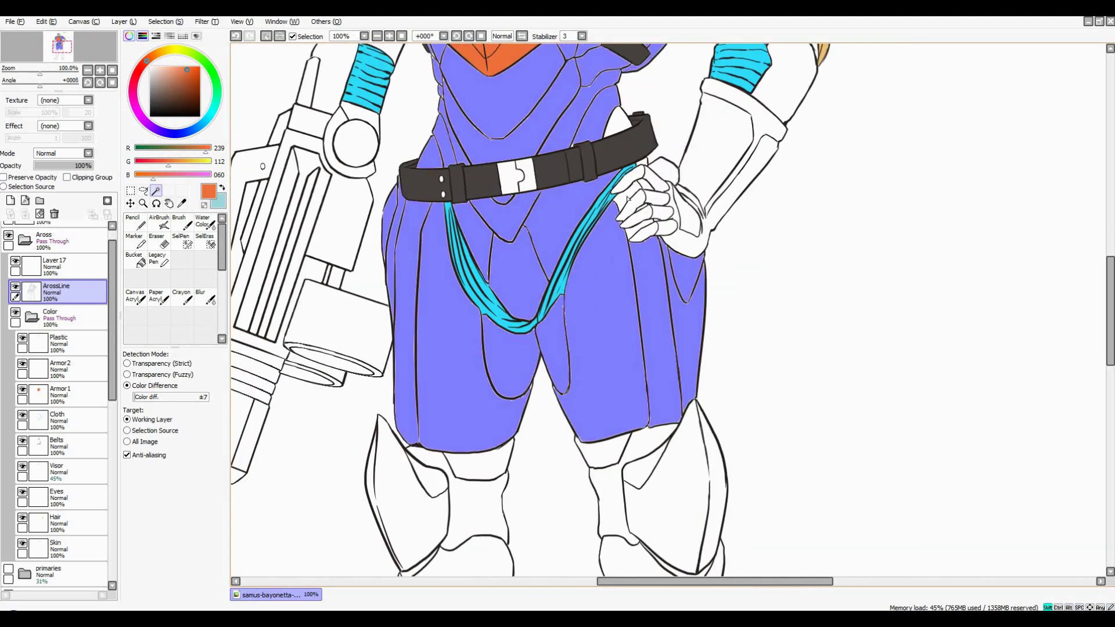
# Extend the selection to the knee guards, shins and boots of both legs
pyautogui.scroll(2, 628, 199)
pyautogui.scroll(-3, 628, 198)
pyautogui.scroll(-3, 639, 221)
pyautogui.click(639, 221)
pyautogui.click(651, 349)
pyautogui.click(450, 290)
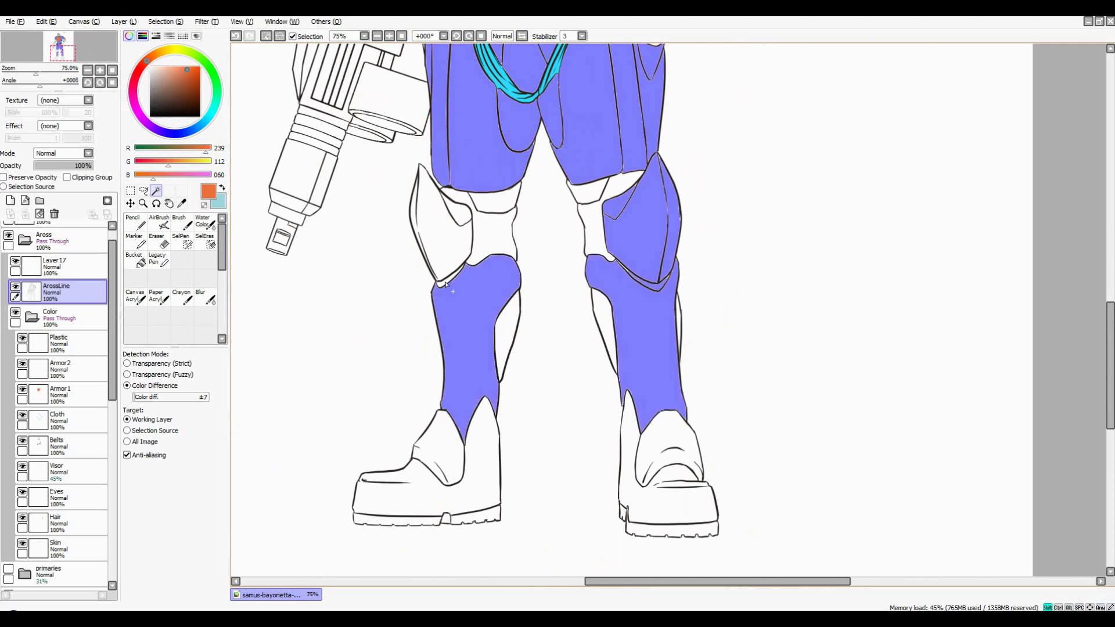
pyautogui.click(432, 233)
pyautogui.scroll(-1, 441, 278)
pyautogui.click(657, 413)
pyautogui.click(418, 430)
pyautogui.scroll(-3, 660, 297)
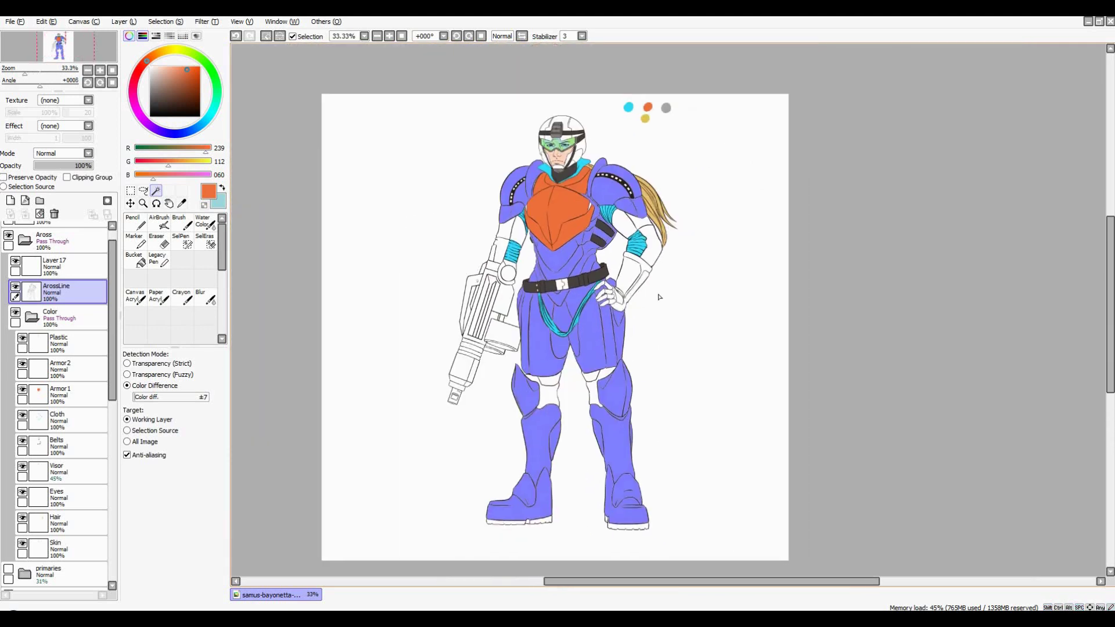
# Fill the selected armour on the Armor2 layer with the yellow swatch colour using the Bucket
pyautogui.click(59, 369)
pyautogui.keyDown('alt'); pyautogui.click(645, 119); pyautogui.keyUp('alt')
pyautogui.click(134, 259)
pyautogui.click(558, 220)
pyautogui.click(541, 372)
pyautogui.click(622, 453)
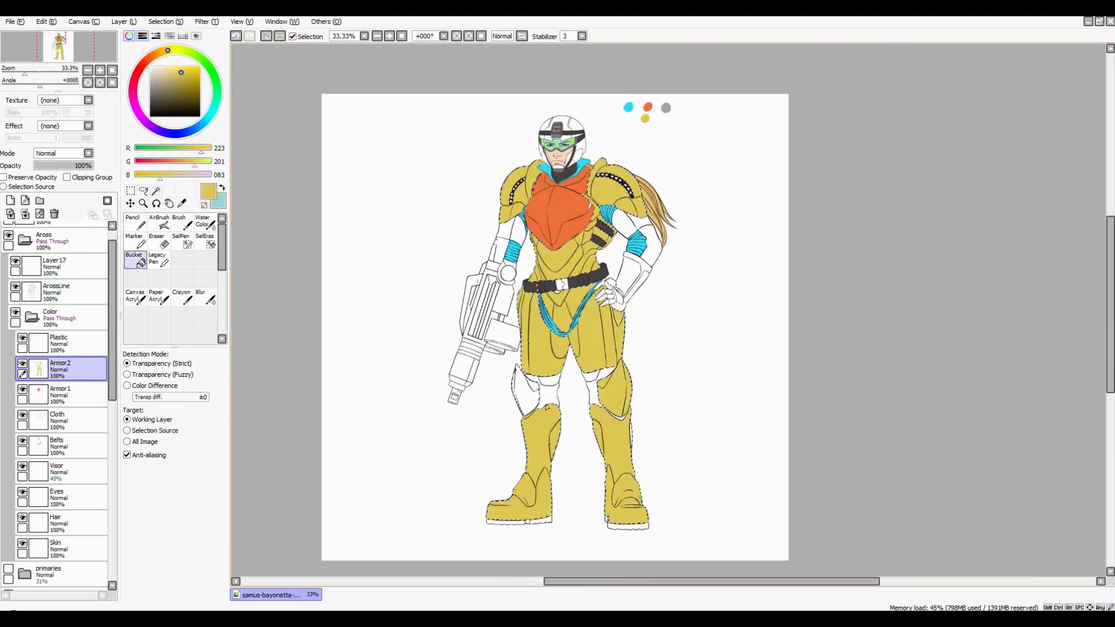
pyautogui.scroll(2, 591, 321)
pyautogui.scroll(-2, 591, 321)
# Darken the Armor2 fill with the hue and saturation filter and move the layer to the end of the Color folder
pyautogui.press('n')
pyautogui.hotkey('ctrl', 'u')
pyautogui.moveTo(890, 489); pyautogui.dragTo(801, 489)
pyautogui.click(927, 506)
pyautogui.scroll(3, 509, 194)
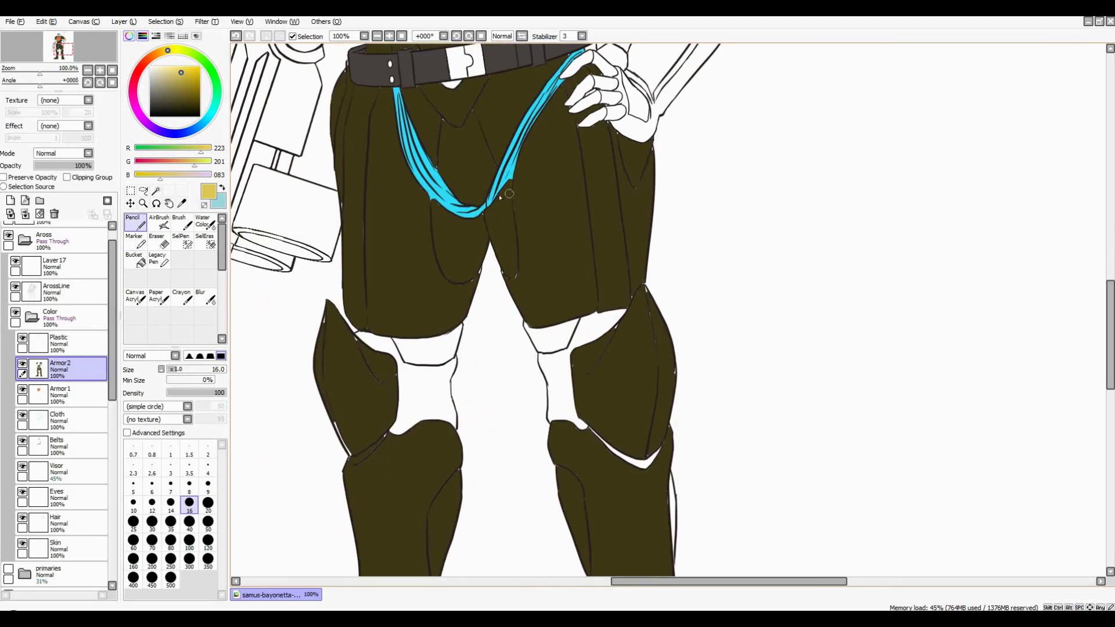
pyautogui.moveTo(67, 369)
pyautogui.mouseDown()
pyautogui.moveTo(64, 552)
pyautogui.moveTo(58, 537)
pyautogui.mouseUp()
# Paint yellow over the crotch and lower abdomen armour with the Pencil at size 60
pyautogui.moveTo(407, 174); pyautogui.dragTo(506, 302)
pyautogui.click(133, 540)
pyautogui.moveTo(523, 291); pyautogui.dragTo(624, 95)
pyautogui.scroll(2, 479, 174)
# Paint yellow along the waist and hip panel lines with the Pencil reduced to size 20
pyautogui.press('[')
pyautogui.press('[')
pyautogui.press('[')
pyautogui.press('[')
pyautogui.press('[')
pyautogui.press('[')
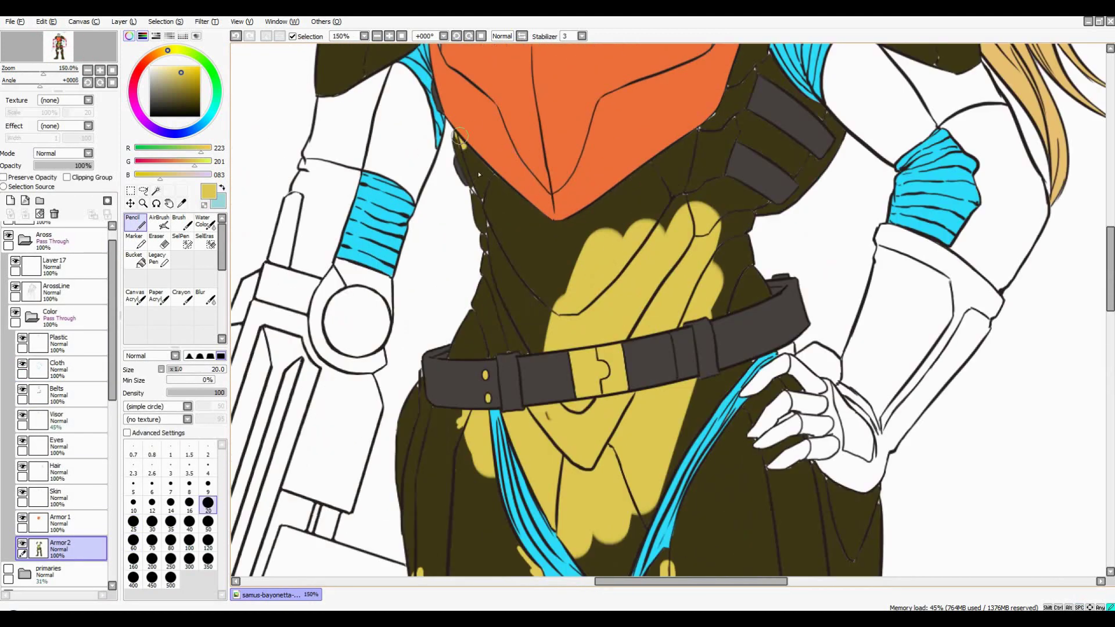
pyautogui.moveTo(517, 336)
pyautogui.mouseDown()
pyautogui.moveTo(476, 349)
pyautogui.moveTo(429, 523)
pyautogui.mouseUp()
pyautogui.moveTo(441, 406); pyautogui.dragTo(401, 419)
pyautogui.moveTo(726, 267); pyautogui.dragTo(674, 325)
# Paint the abdomen and side rib armour yellow with the Pencil at up to size 70
pyautogui.press(']')
pyautogui.moveTo(639, 174); pyautogui.dragTo(523, 279)
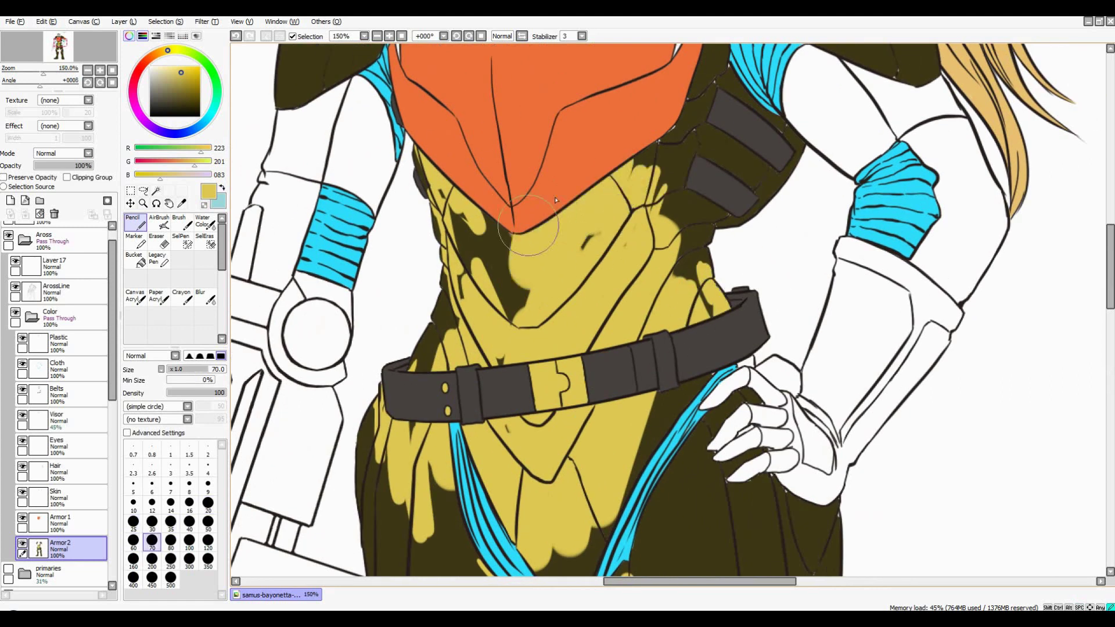
pyautogui.moveTo(726, 87)
pyautogui.mouseDown()
pyautogui.moveTo(755, 192)
pyautogui.moveTo(660, 236)
pyautogui.mouseUp()
pyautogui.moveTo(639, 175); pyautogui.dragTo(656, 336)
pyautogui.moveTo(656, 244); pyautogui.dragTo(663, 286)
# Paint yellow over the outlines and vent strip of the gun-arm shoulder plate with the Pencil at size 20
pyautogui.scroll(1, 663, 286)
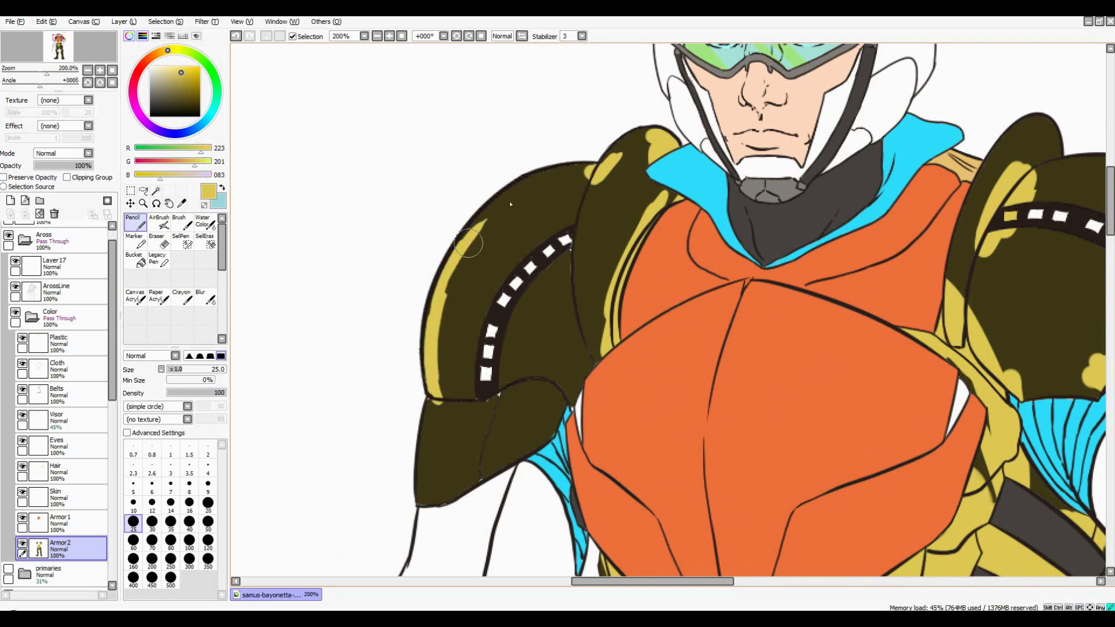
pyautogui.press('[')
pyautogui.press('[')
pyautogui.press('[')
pyautogui.press('[')
pyautogui.press('[')
pyautogui.moveTo(523, 349); pyautogui.dragTo(626, 203)
pyautogui.moveTo(668, 151)
pyautogui.mouseDown()
pyautogui.moveTo(656, 278)
pyautogui.moveTo(556, 249)
pyautogui.mouseUp()
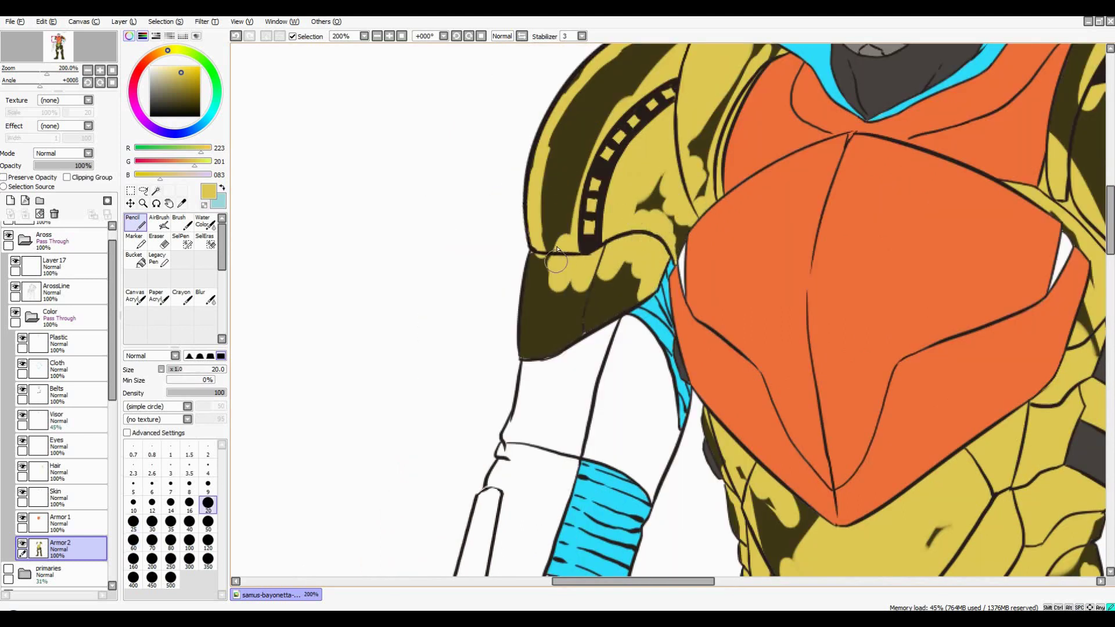
# Paint yellow along the thigh panel lines and beside the hand on the hip with the Pencil at size 25
pyautogui.scroll(-3, 578, 337)
pyautogui.scroll(3, 726, 233)
pyautogui.press(']')
pyautogui.press(']')
pyautogui.press(']')
pyautogui.press(']')
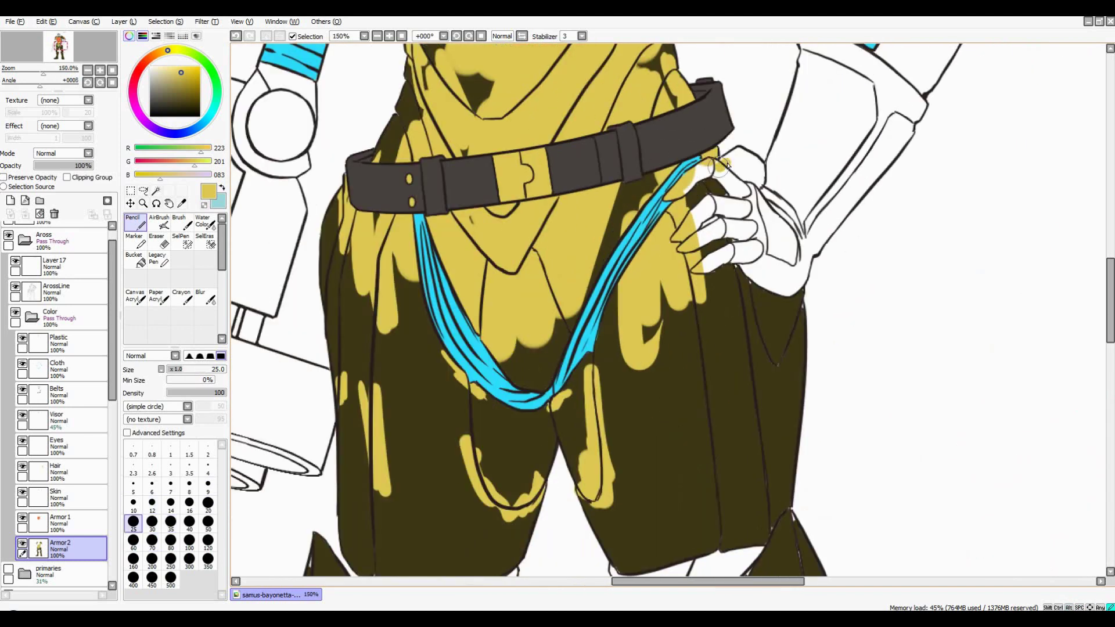
# Paint yellow over the outer thigh lines and knee guard of the leg below the resting hand
pyautogui.scroll(-2, 794, 297)
pyautogui.press(']')
pyautogui.press(']')
pyautogui.press(']')
pyautogui.press(']')
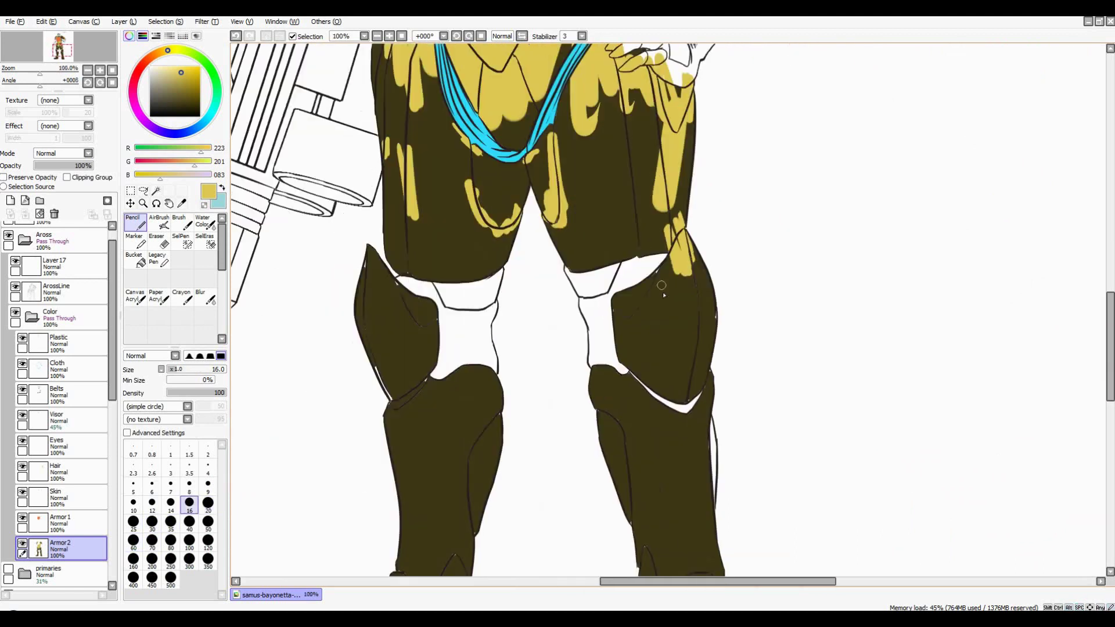
pyautogui.moveTo(639, 249); pyautogui.dragTo(610, 406)
pyautogui.moveTo(668, 291); pyautogui.dragTo(697, 430)
pyautogui.scroll(2, 637, 192)
pyautogui.moveTo(668, 249)
pyautogui.mouseDown()
pyautogui.moveTo(563, 281)
pyautogui.moveTo(507, 265)
pyautogui.moveTo(567, 432)
pyautogui.moveTo(648, 411)
pyautogui.moveTo(647, 341)
pyautogui.moveTo(697, 399)
pyautogui.moveTo(617, 241)
pyautogui.mouseUp()
# Paint yellow over the shin and boot lines with the Pencil enlarged to size 35
pyautogui.scroll(-5, 581, 320)
pyautogui.press(']')
pyautogui.press(']')
pyautogui.scroll(-1, 583, 341)
pyautogui.press(']')
pyautogui.press(']')
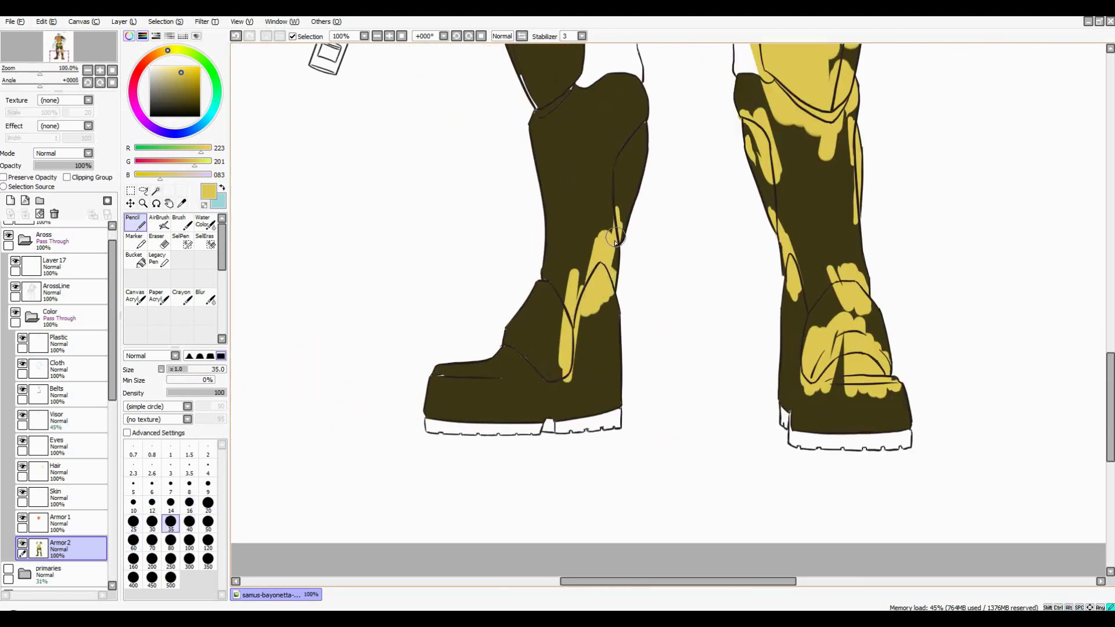
# Paint yellow along the edges of the gun-side knee guard with the Pencil at size 35
pyautogui.scroll(3, 521, 66)
pyautogui.moveTo(552, 325); pyautogui.dragTo(511, 198)
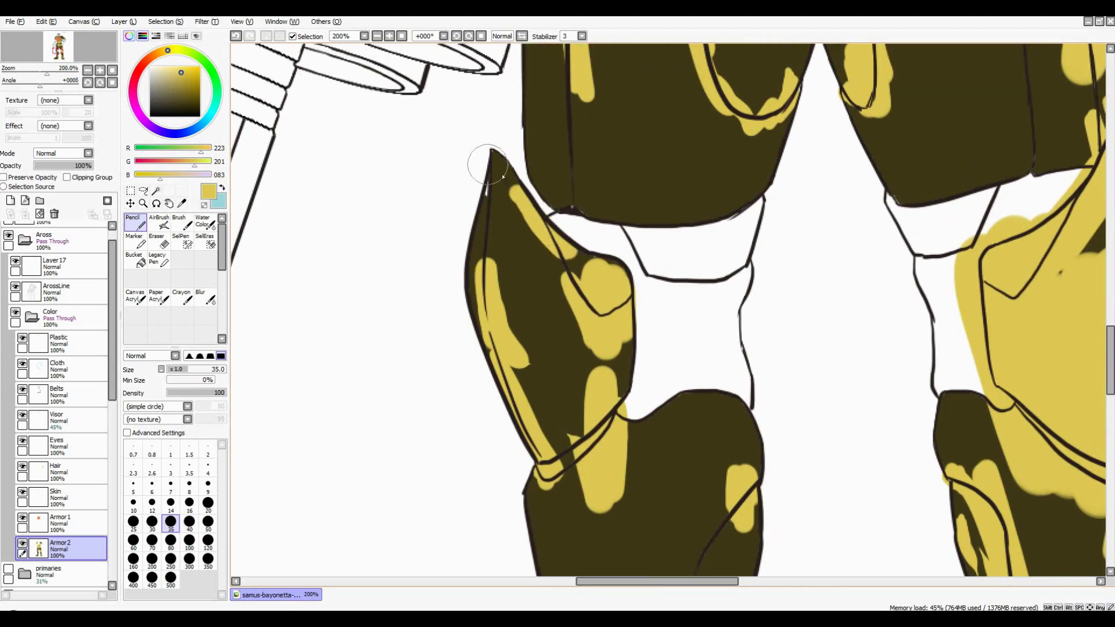
pyautogui.scroll(-2, 586, 255)
# Preserve the Armor2 layer's opacity and repaint all its dark armour yellow with the Pencil at size 500
pyautogui.press(']')
pyautogui.press(']')
pyautogui.scroll(-4, 552, 426)
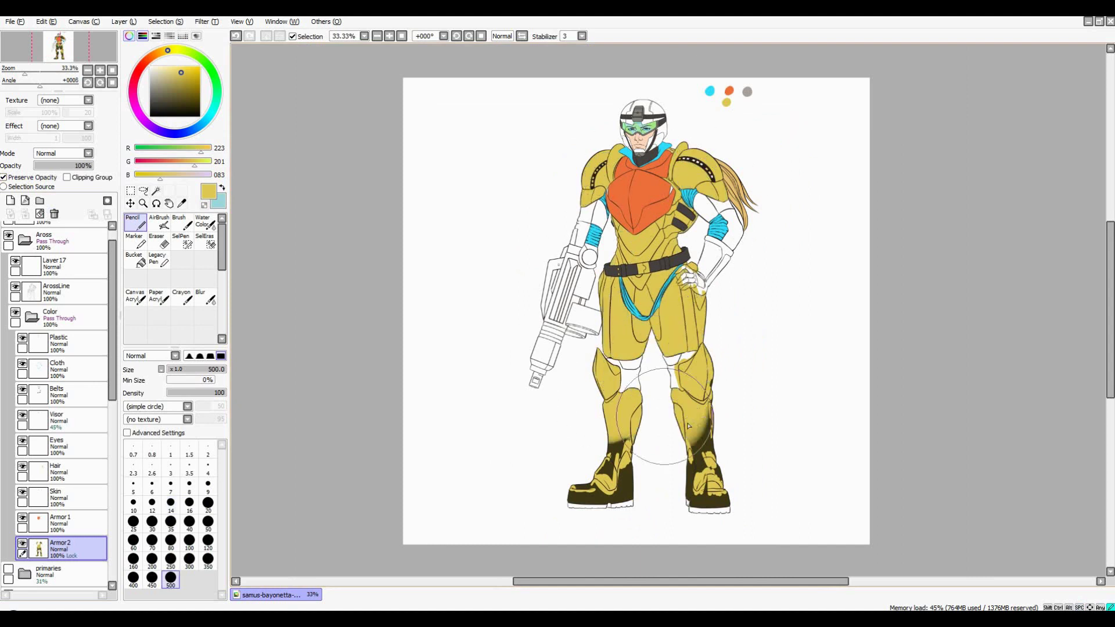
pyautogui.click(171, 578)
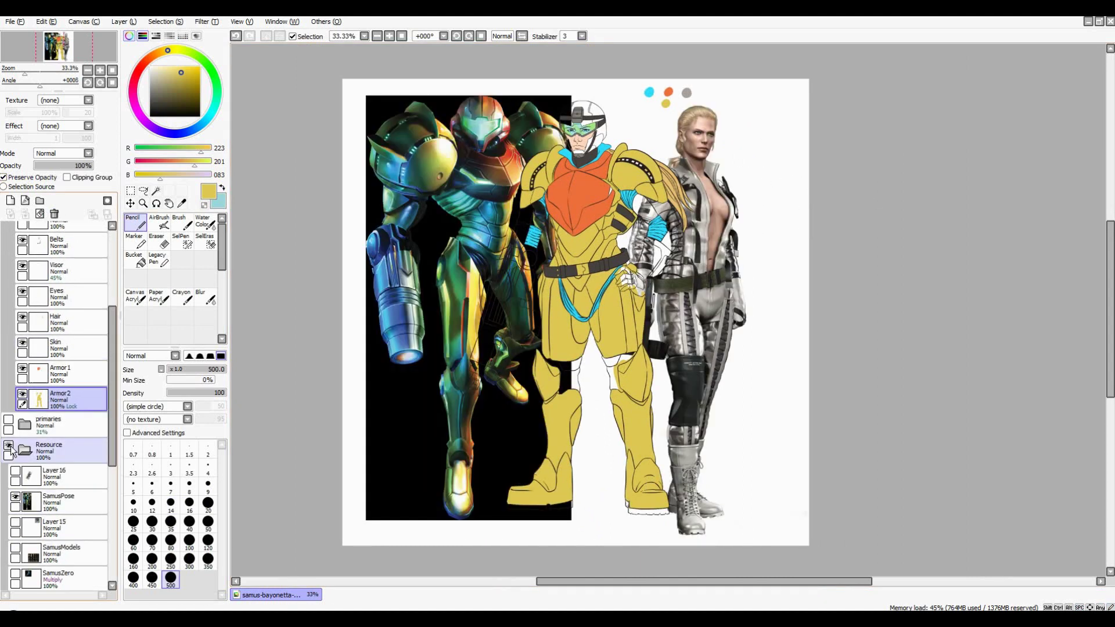
# Select the helmet's shell and cheek sections from the line art and fill them orange on the Armor1 layer
pyautogui.scroll(5, 580, 232)
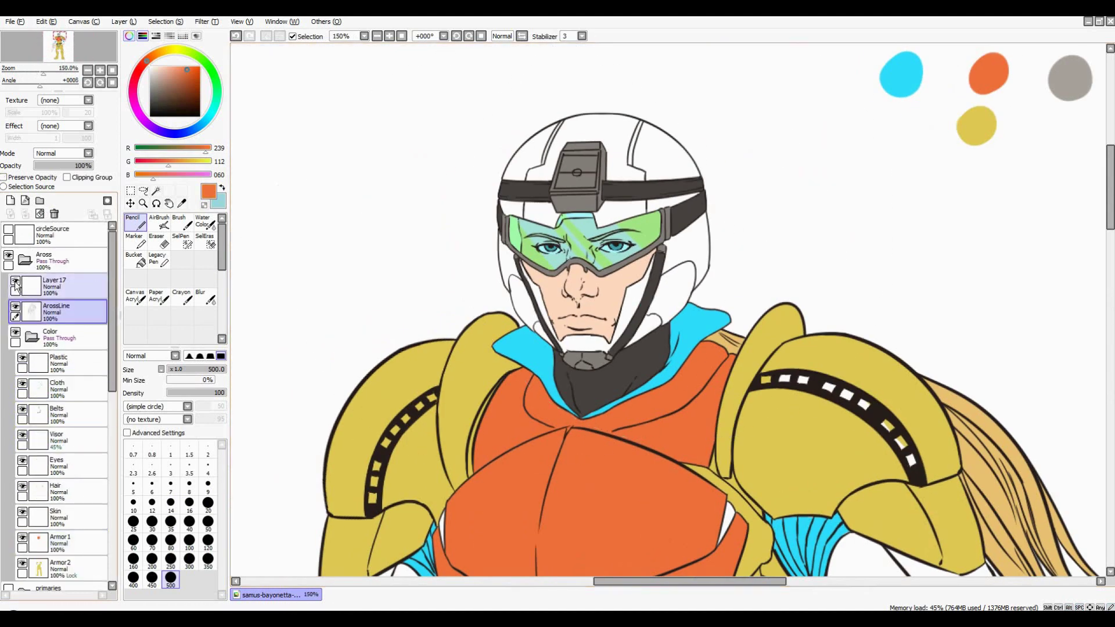
pyautogui.click(552, 156)
pyautogui.click(541, 209)
pyautogui.click(662, 151)
pyautogui.click(645, 323)
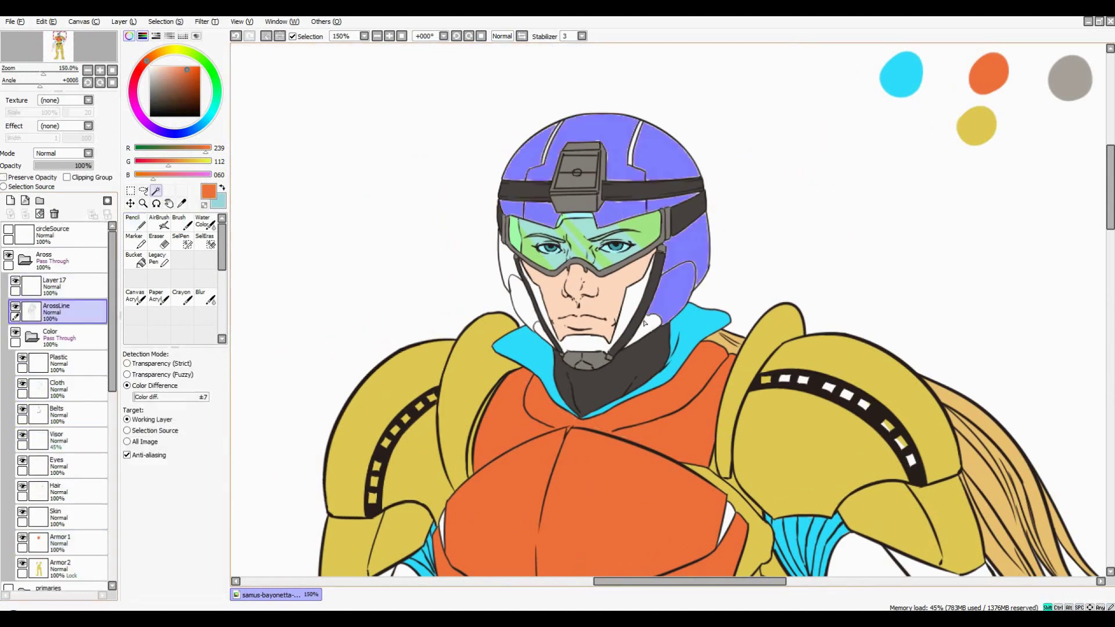
pyautogui.click(167, 22)
pyautogui.scroll(-3, 58, 406)
pyautogui.click(60, 450)
pyautogui.press('n')
pyautogui.hotkey('ctrl', 'f')
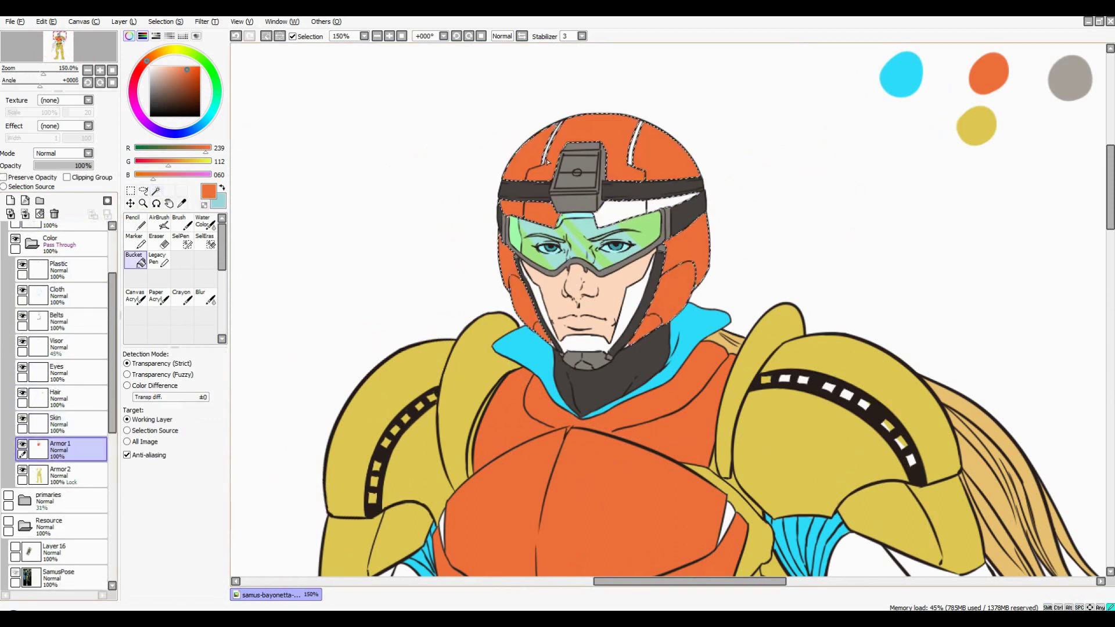
# Paint the remaining white strips and gaps on the helmet orange with the Pencil at sizes 8 and 7
pyautogui.scroll(3, 646, 285)
pyautogui.press('[')
pyautogui.press('[')
pyautogui.press('[')
pyautogui.scroll(3, 604, 261)
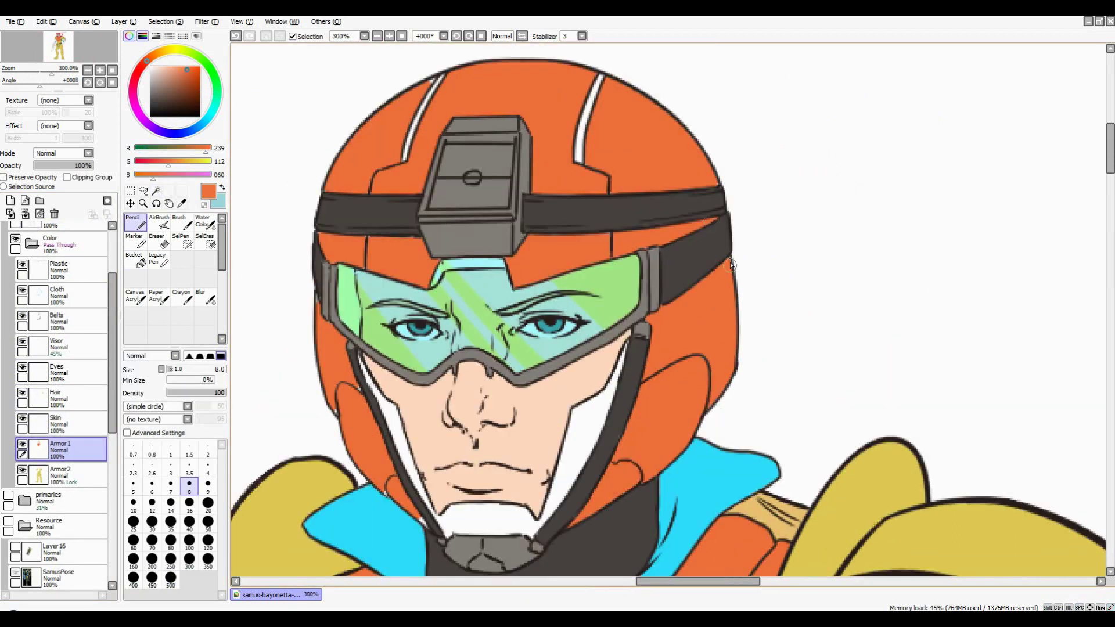
pyautogui.press(']')
pyautogui.press(']')
pyautogui.press(']')
pyautogui.press(']')
pyautogui.press(']')
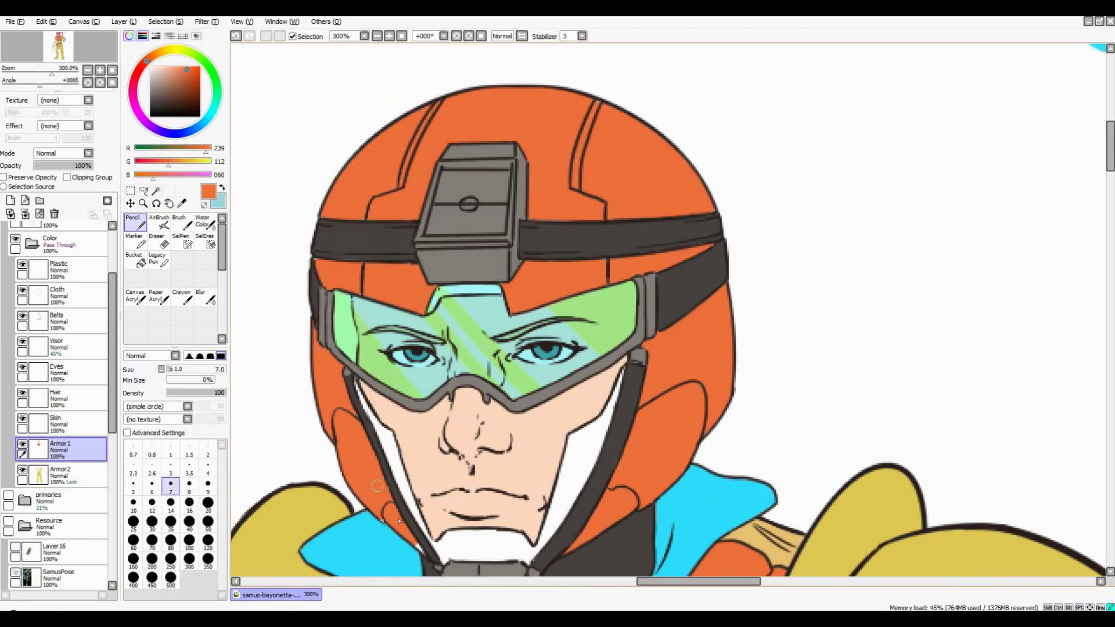
# Compare the figure with the reference models and try recolouring the Armor2 armour with the grey swatch at Pencil size 400
pyautogui.scroll(-5, 663, 348)
pyautogui.click(8, 521)
pyautogui.scroll(1, 730, 279)
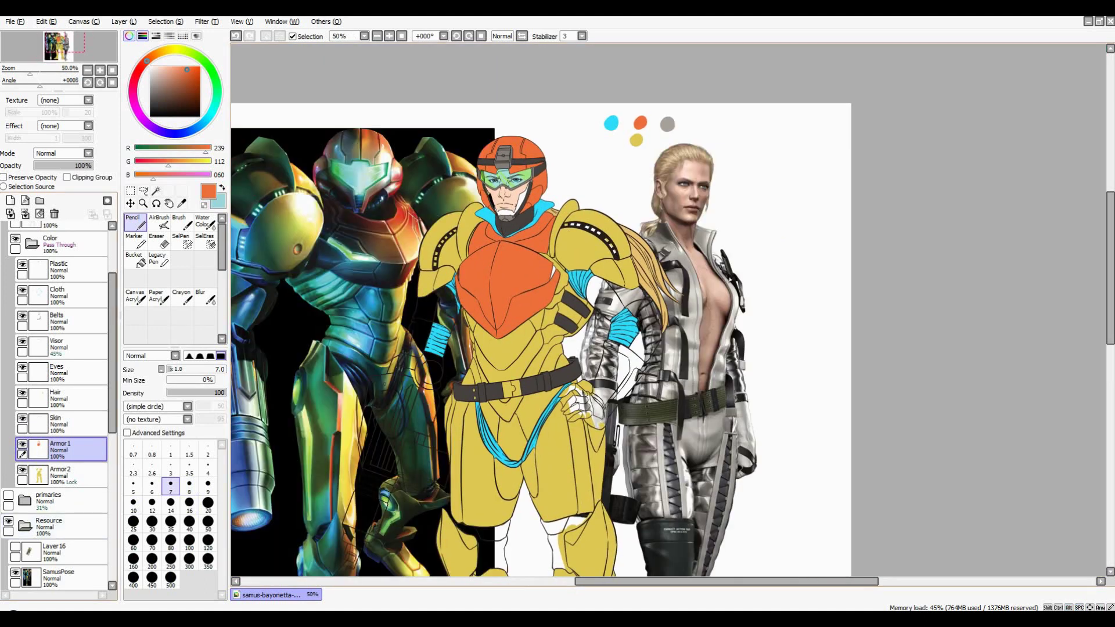
pyautogui.click(8, 524)
pyautogui.scroll(-1, 666, 347)
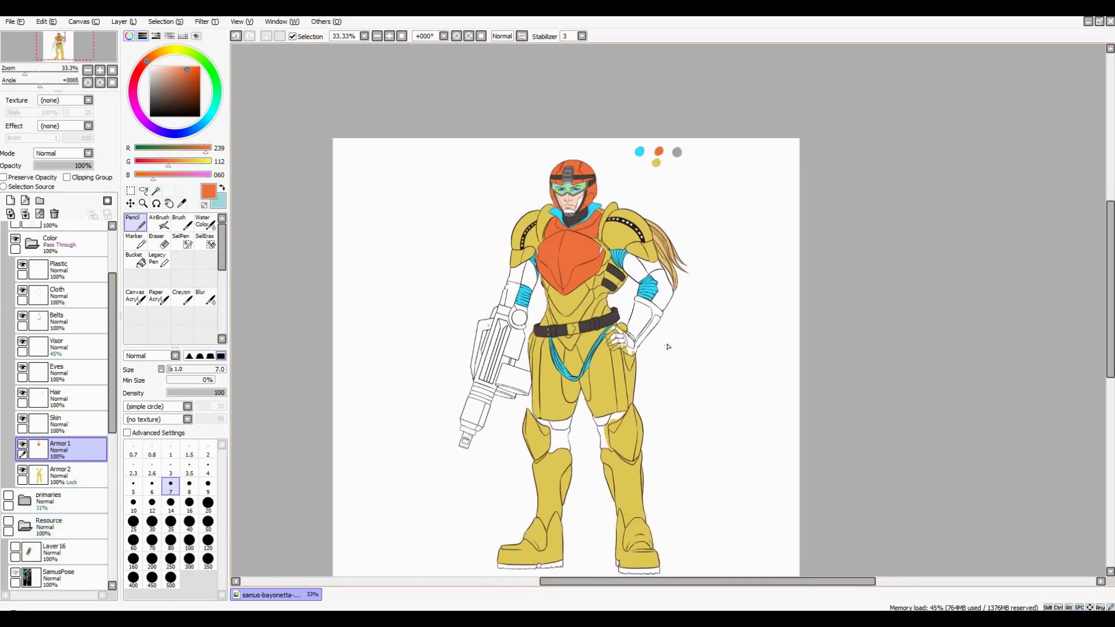
pyautogui.moveTo(573, 295); pyautogui.dragTo(617, 317)
pyautogui.click(65, 479)
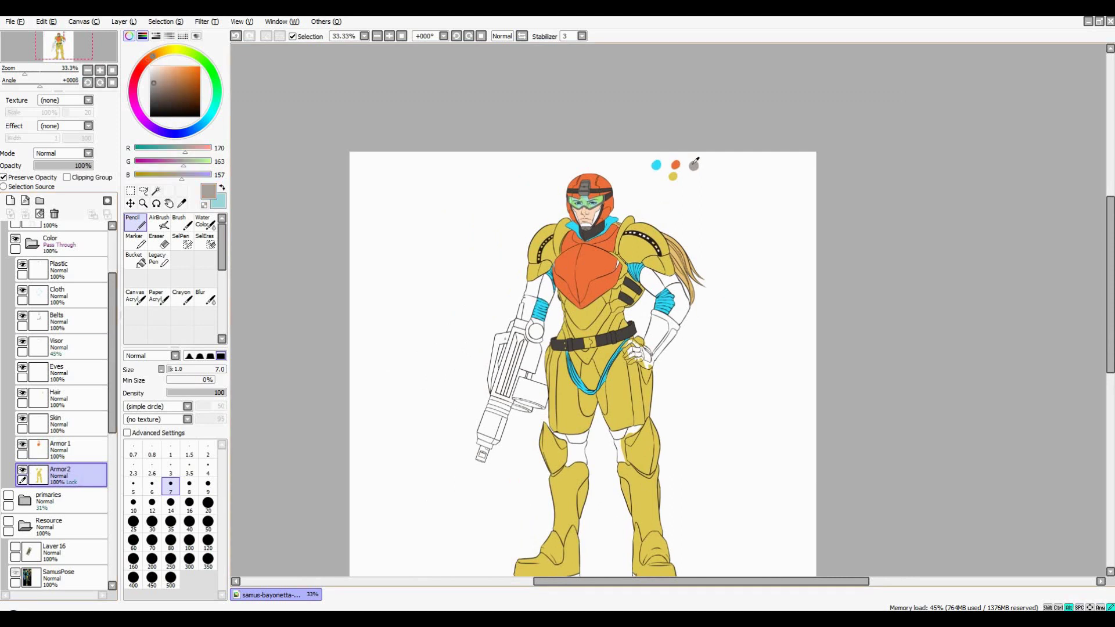
pyautogui.click(133, 578)
pyautogui.moveTo(645, 244)
pyautogui.mouseDown()
pyautogui.moveTo(580, 290)
pyautogui.moveTo(636, 506)
pyautogui.mouseUp()
pyautogui.click(8, 521)
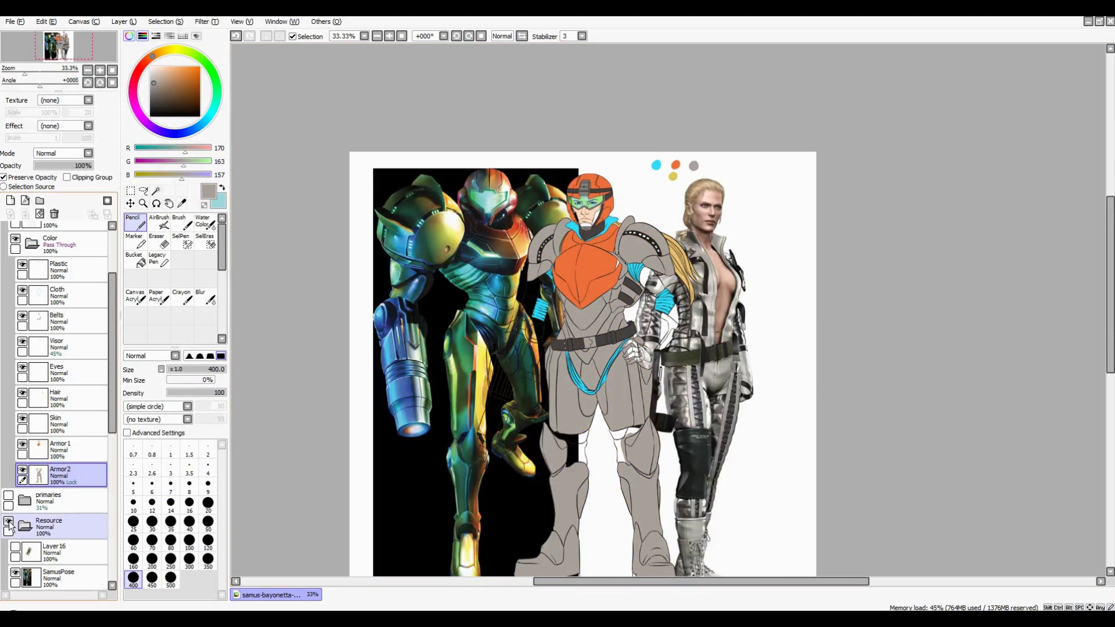
pyautogui.click(8, 522)
pyautogui.hotkey('ctrl', 'z')
# Add a new layer below Armor1 named Armor2 and rename the yellow armour layer Armor3
pyautogui.moveTo(767, 348); pyautogui.dragTo(616, 234)
pyautogui.click(61, 448)
pyautogui.hotkey('ctrl', 'shift', 'n')
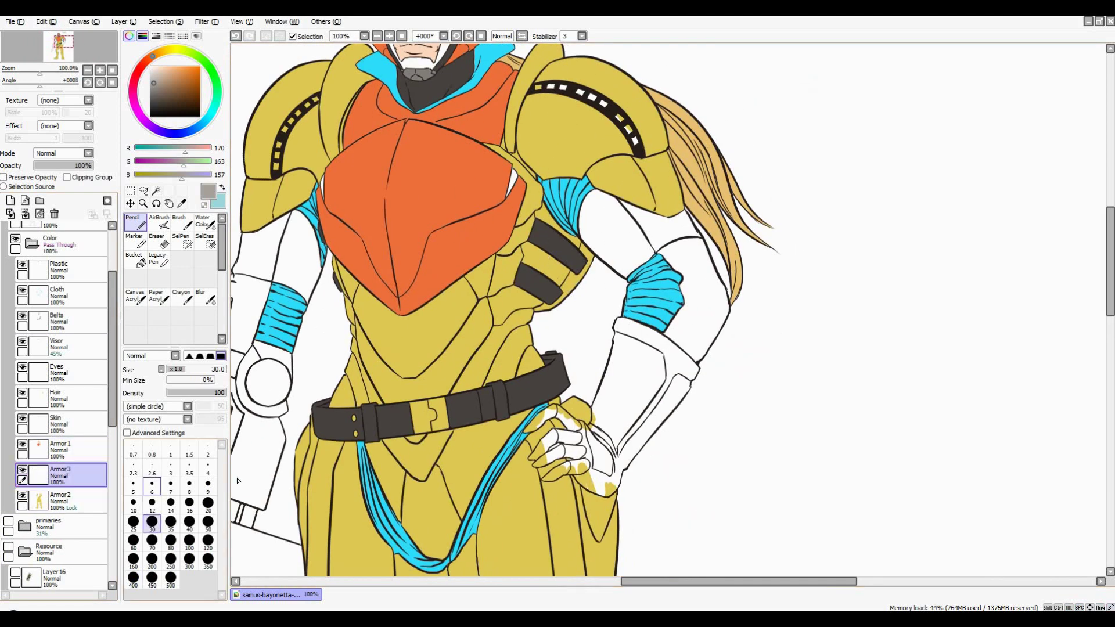
pyautogui.doubleClick(60, 470)
pyautogui.write('Armor2')
pyautogui.press('Return')
pyautogui.doubleClick(59, 495)
pyautogui.write('Armor3')
pyautogui.press('Return')
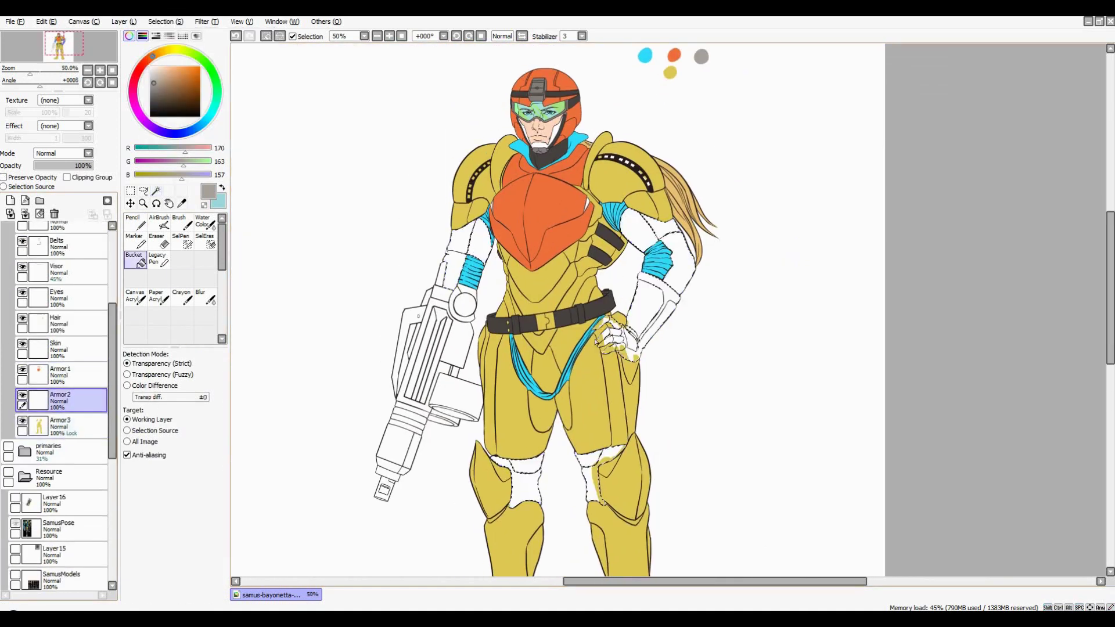
# Fill the selected arm sections, hand and knee joints with the grey swatch colour on the new Armor2 layer
pyautogui.click(616, 343)
pyautogui.click(465, 256)
pyautogui.click(668, 273)
pyautogui.click(517, 482)
pyautogui.click(598, 473)
pyautogui.scroll(1, 662, 308)
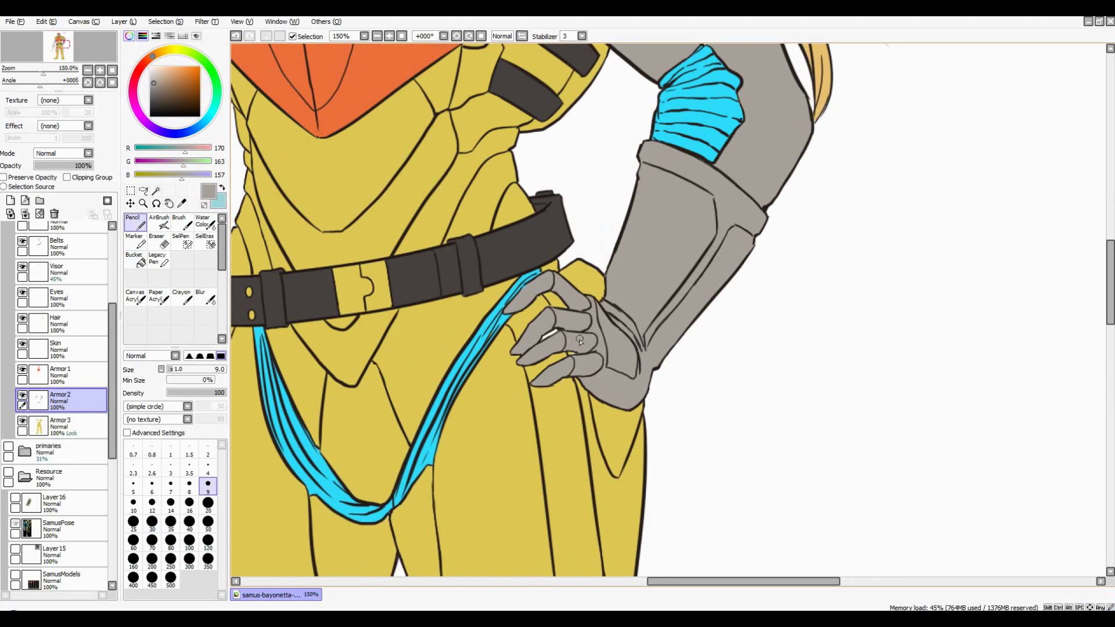
# Examine the grey hand, forearms, elbow and knee joints for gaps in the fill
pyautogui.scroll(-3, 686, 221)
pyautogui.scroll(3, 706, 238)
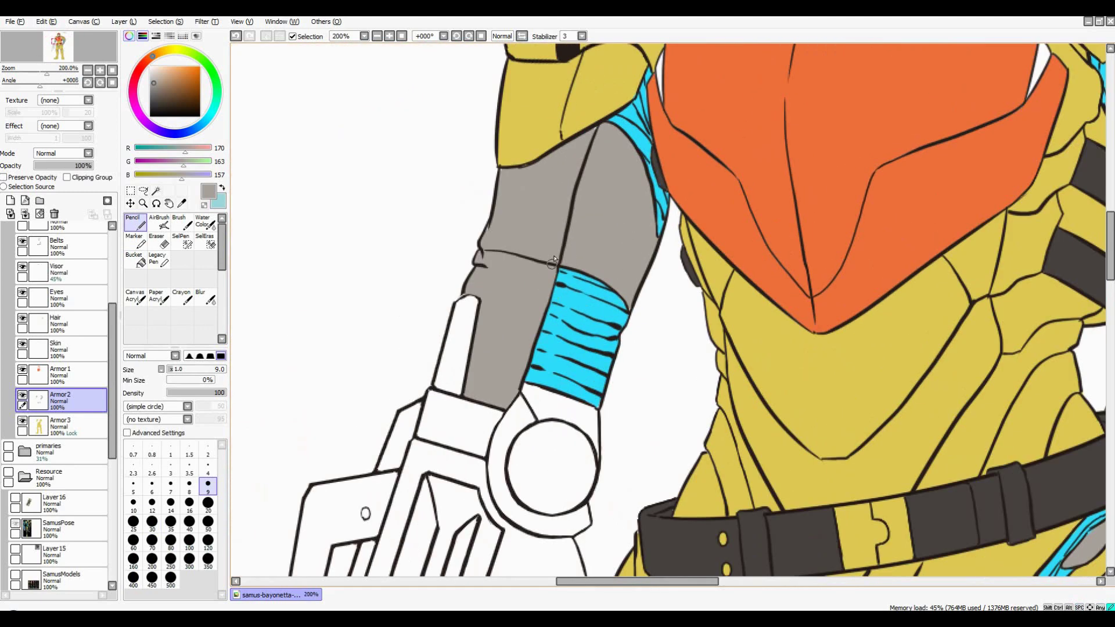
pyautogui.scroll(-2, 636, 297)
pyautogui.scroll(1, 645, 307)
pyautogui.scroll(-1, 645, 307)
pyautogui.moveTo(645, 306); pyautogui.dragTo(645, 197)
pyautogui.scroll(2, 857, 237)
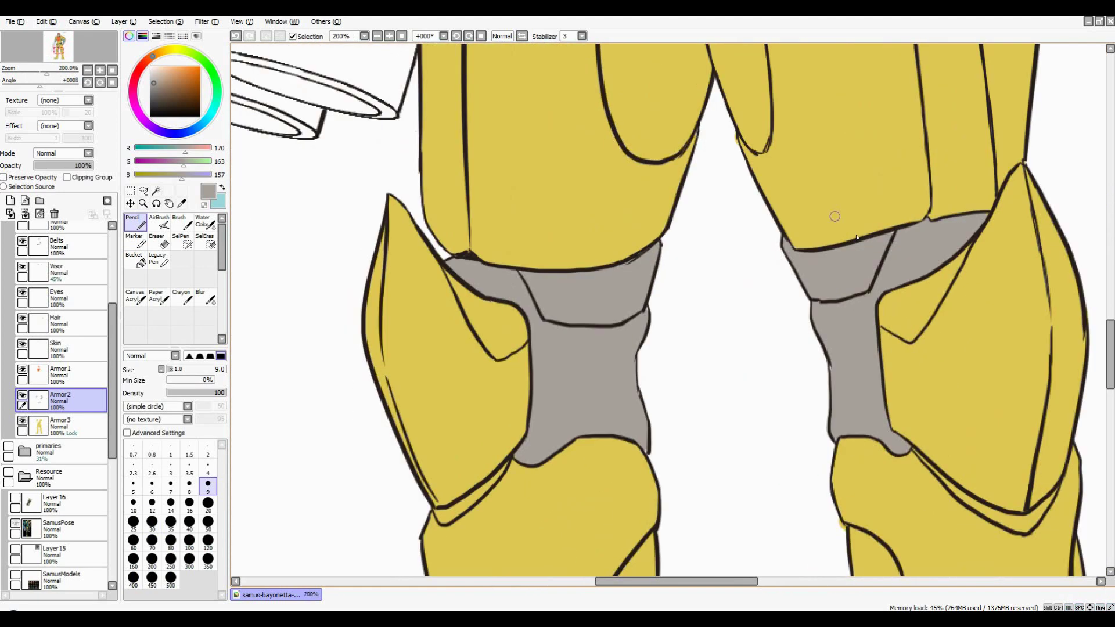
pyautogui.scroll(-5, 658, 281)
pyautogui.scroll(3, 740, 241)
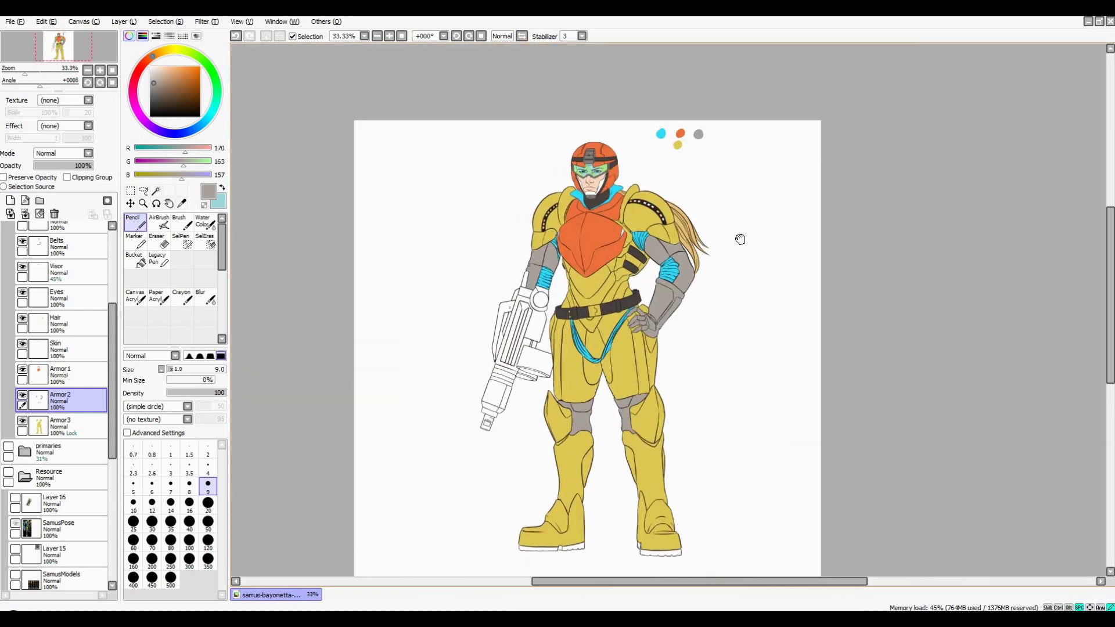
# Paint the narrow strip beneath the knee guard with the grey swatch on the Armor2 layer using the Pencil at size 9
pyautogui.keyDown('alt'); pyautogui.click(608, 276); pyautogui.keyUp('alt')
pyautogui.scroll(-3, 649, 300)
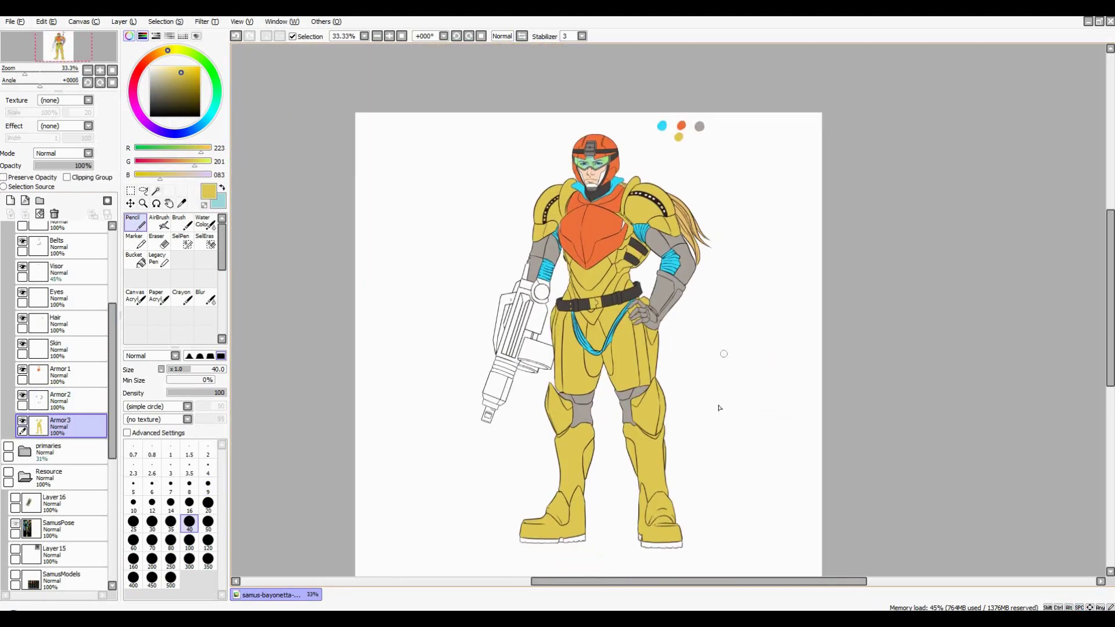
pyautogui.scroll(2, 719, 405)
pyautogui.keyDown('alt'); pyautogui.click(642, 316); pyautogui.keyUp('alt')
pyautogui.scroll(2, 518, 337)
pyautogui.press('[')
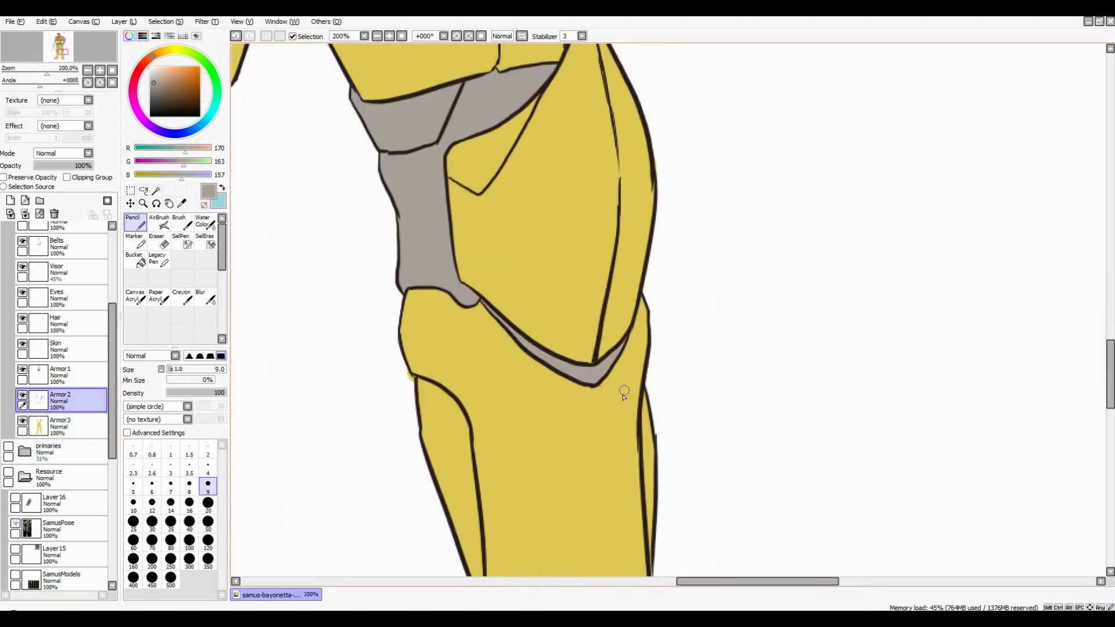
# Fill the white strips along both cheeks and the chin piece with the collar's cyan on the Cloth layer
pyautogui.scroll(-4, 624, 395)
pyautogui.scroll(3, 759, 276)
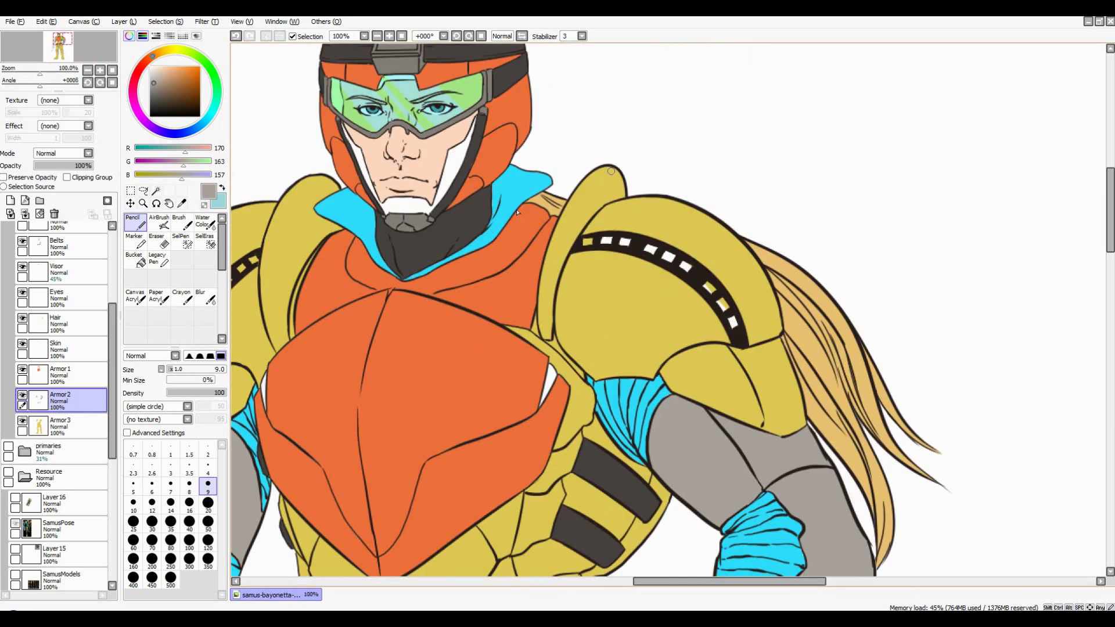
pyautogui.scroll(3, 611, 170)
pyautogui.moveTo(674, 187); pyautogui.dragTo(655, 227)
pyautogui.hotkey('ctrl', 'z')
pyautogui.keyDown('alt'); pyautogui.click(401, 314); pyautogui.keyUp('alt')
pyautogui.scroll(1, 448, 197)
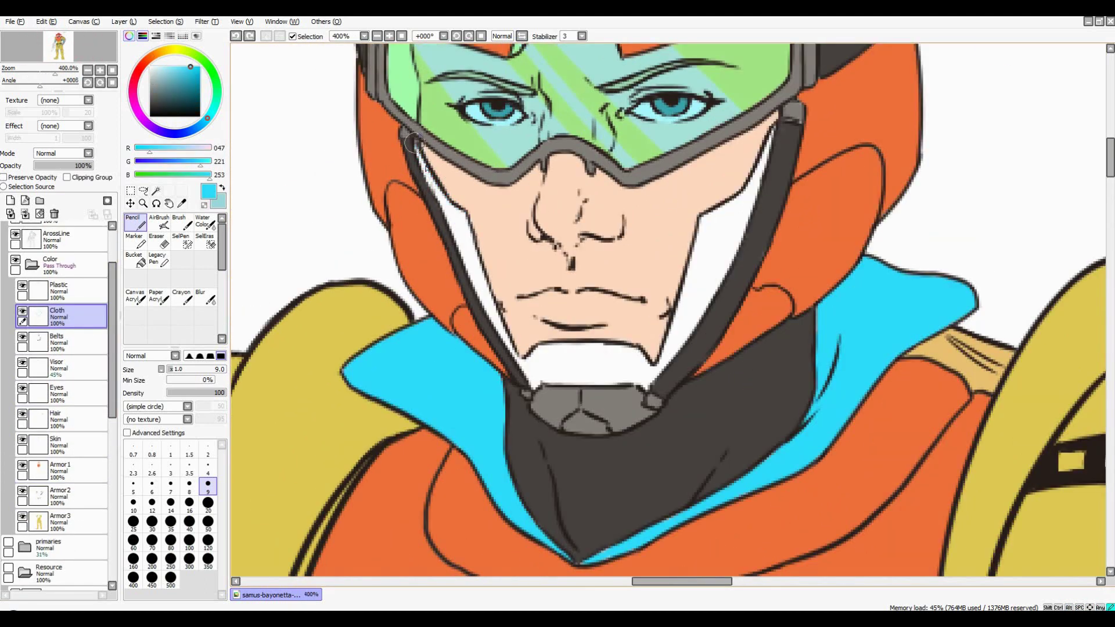
pyautogui.click(58, 240)
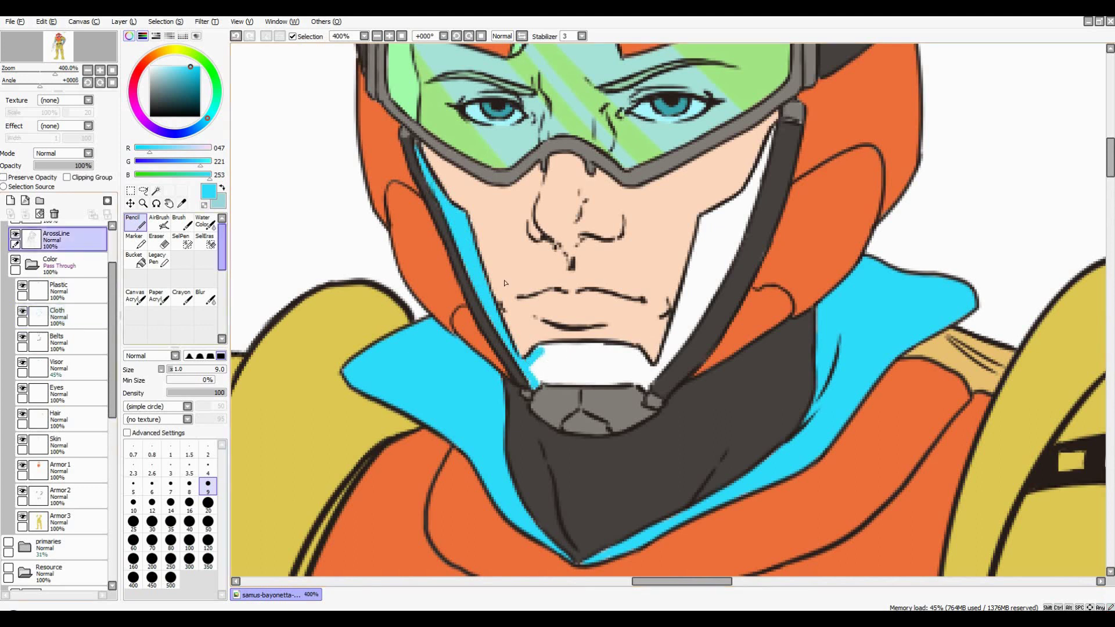
pyautogui.click(141, 263)
pyautogui.click(726, 221)
pyautogui.click(59, 317)
pyautogui.click(134, 223)
# Try the orange swatch on the Cloth layer with its opacity preserved, using the Pencil at size 350
pyautogui.scroll(-6, 755, 248)
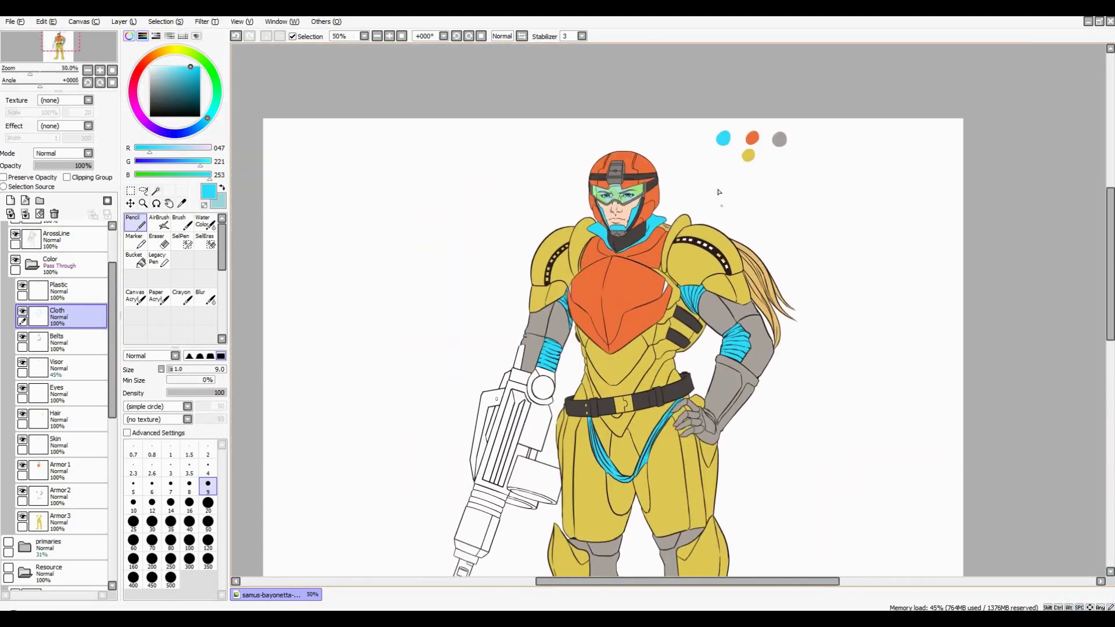
pyautogui.scroll(2, 755, 249)
pyautogui.scroll(-2, 671, 140)
pyautogui.scroll(1, 671, 140)
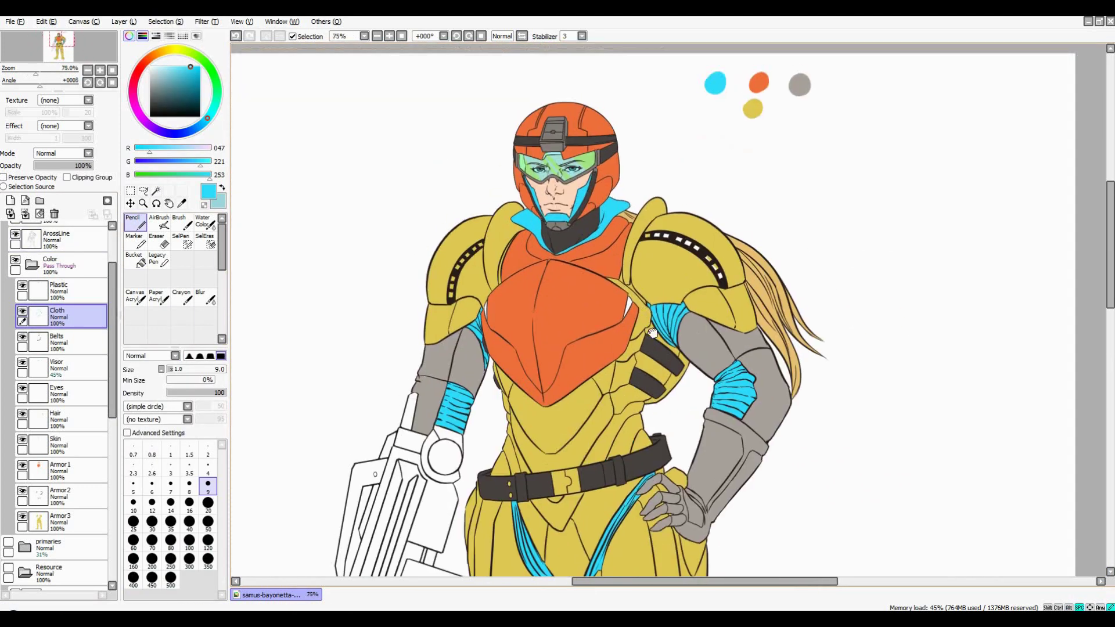
pyautogui.moveTo(671, 141); pyautogui.dragTo(686, 169)
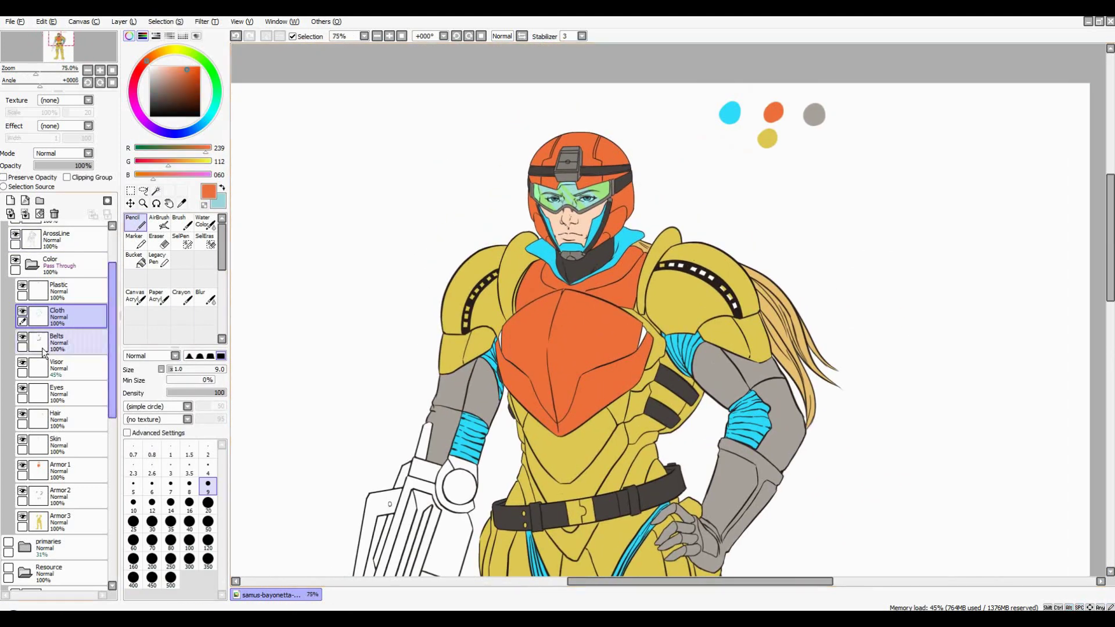
pyautogui.keyDown('alt'); pyautogui.click(780, 110); pyautogui.keyUp('alt')
pyautogui.moveTo(610, 244)
pyautogui.mouseDown()
pyautogui.moveTo(476, 430)
pyautogui.moveTo(674, 342)
pyautogui.mouseUp()
pyautogui.scroll(-1, 749, 116)
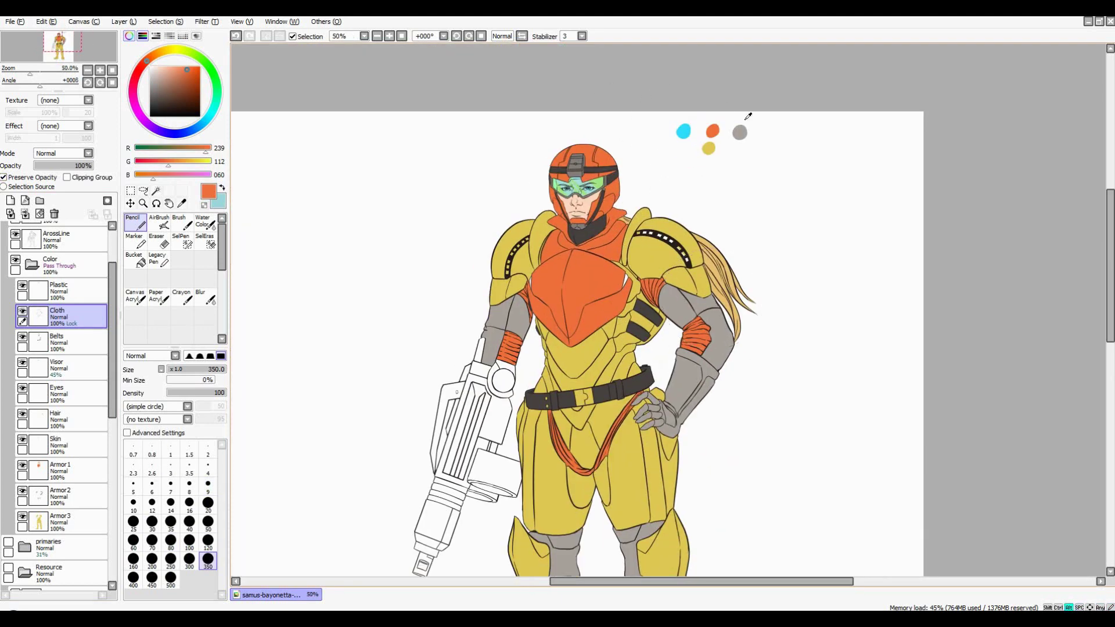
# Try the grey swatch on the Armor1 and Armor3 layers with their opacity preserved
pyautogui.keyDown('alt'); pyautogui.click(740, 132); pyautogui.keyUp('alt')
pyautogui.moveTo(581, 169)
pyautogui.mouseDown()
pyautogui.moveTo(527, 163)
pyautogui.moveTo(581, 302)
pyautogui.mouseUp()
pyautogui.hotkey('ctrl', 'z')
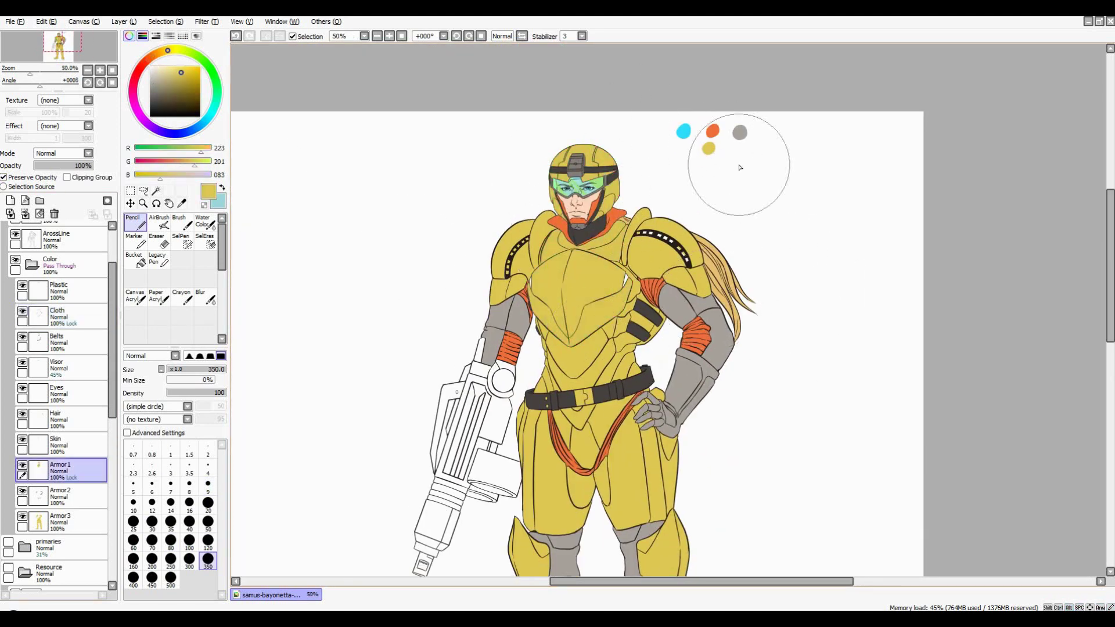
pyautogui.hotkey('ctrl', 'y')
pyautogui.click(58, 518)
pyautogui.click(4, 177)
pyautogui.moveTo(581, 261); pyautogui.dragTo(581, 465)
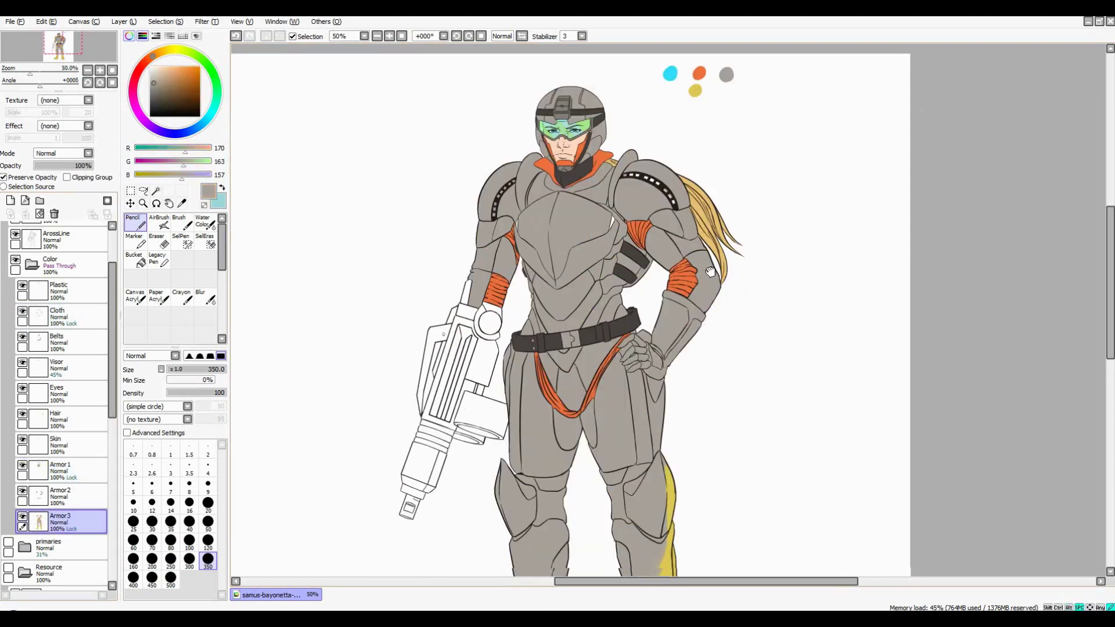
# Try the orange swatch on the arms and knee joints of Armor2, preserving opacity and using Pencil size 500
pyautogui.scroll(-1, 581, 291)
pyautogui.click(58, 494)
pyautogui.click(3, 177)
pyautogui.keyDown('alt'); pyautogui.click(649, 204); pyautogui.keyUp('alt')
pyautogui.click(171, 578)
pyautogui.moveTo(505, 313)
pyautogui.mouseDown()
pyautogui.moveTo(514, 331)
pyautogui.moveTo(639, 349)
pyautogui.mouseUp()
pyautogui.moveTo(639, 349); pyautogui.dragTo(679, 298)
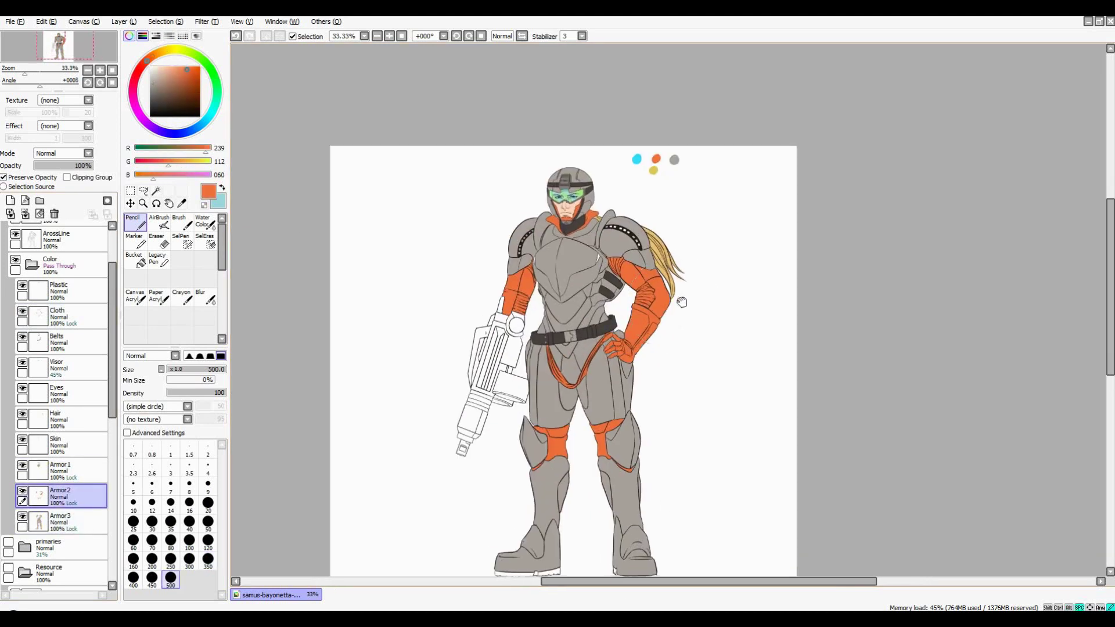
# Try a scheme with the yellow swatch on Armor1 and Armor2 and the orange swatch on Armor3
pyautogui.keyDown('alt'); pyautogui.click(656, 171); pyautogui.keyUp('alt')
pyautogui.moveTo(523, 279); pyautogui.dragTo(575, 517)
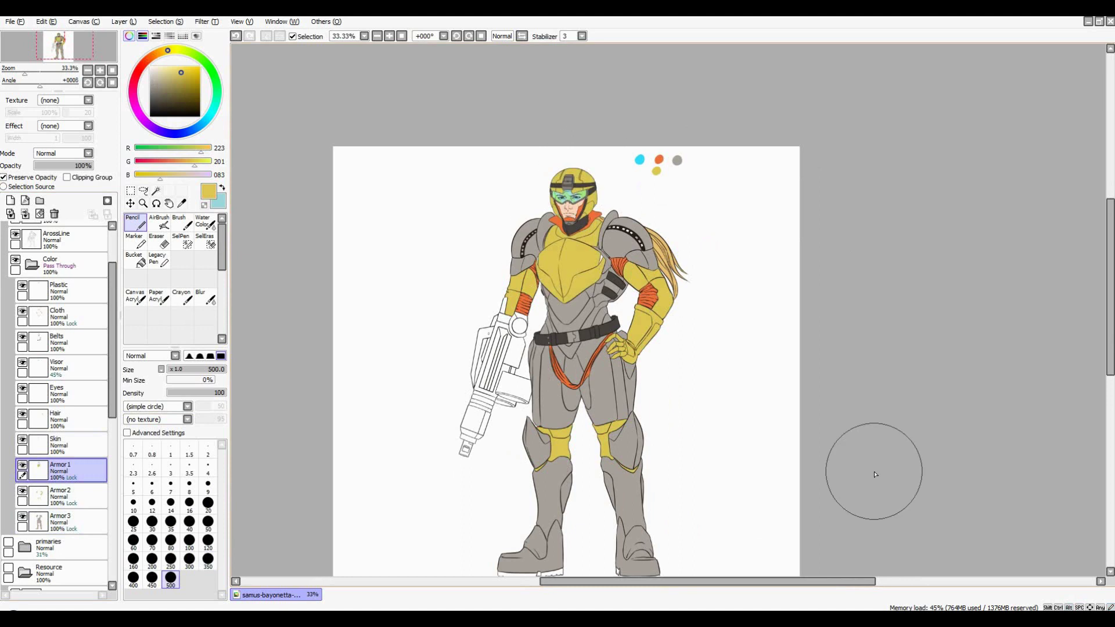
pyautogui.keyDown('alt'); pyautogui.click(659, 159); pyautogui.keyUp('alt')
pyautogui.click(58, 521)
pyautogui.moveTo(575, 249)
pyautogui.mouseDown()
pyautogui.moveTo(580, 371)
pyautogui.moveTo(616, 540)
pyautogui.mouseUp()
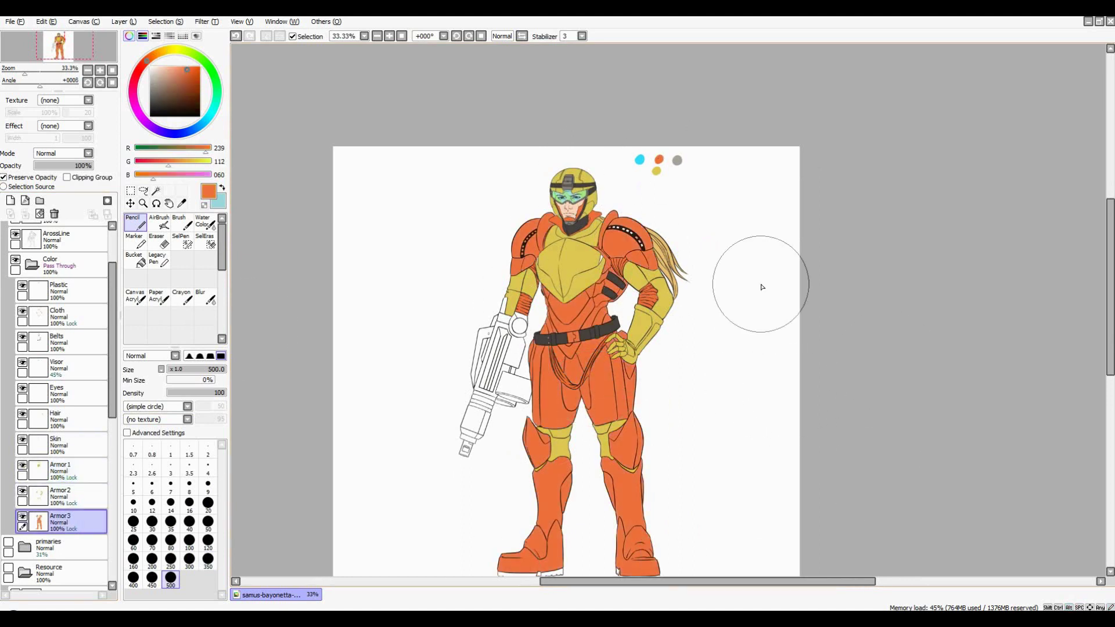
# Move the Cloth layer directly above Armor1, recolouring the cloth grey and Armor1 and Armor2 bright yellow (RGB 243, 217, 84)
pyautogui.moveTo(76, 328); pyautogui.dragTo(64, 444)
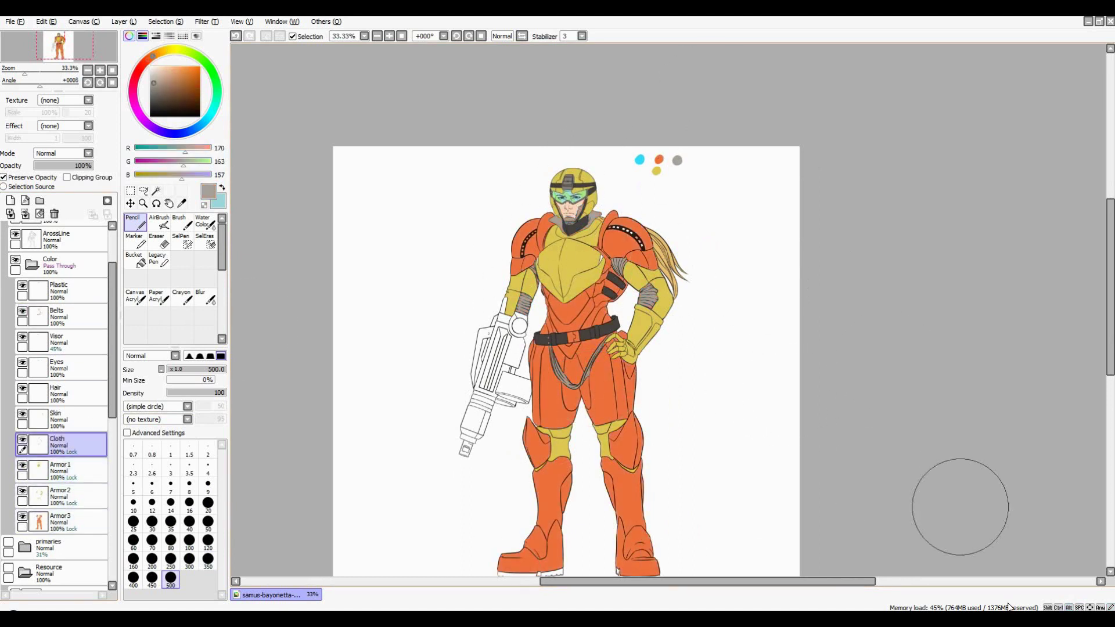
pyautogui.moveTo(702, 209); pyautogui.dragTo(669, 178)
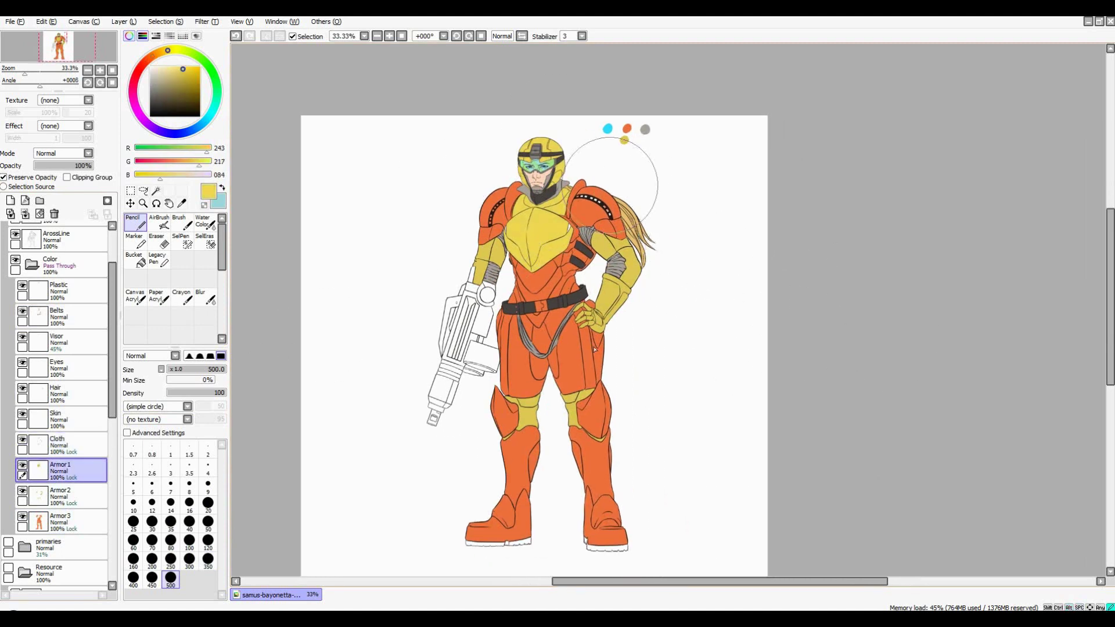
pyautogui.click(58, 497)
pyautogui.moveTo(766, 289); pyautogui.dragTo(792, 287)
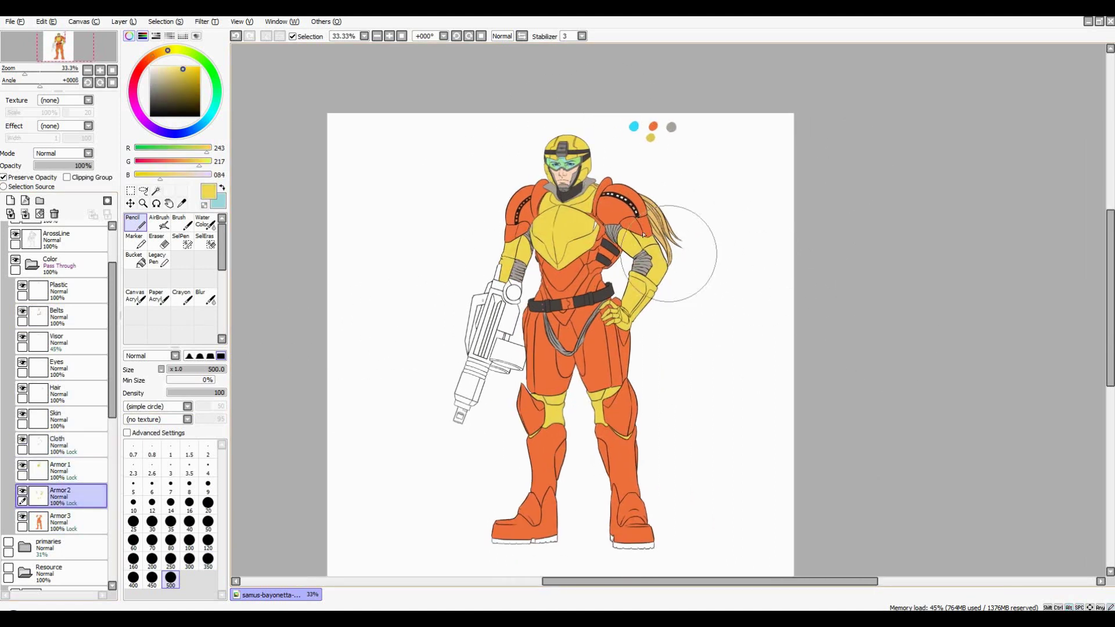
# Try light grey (RGB 225, 225, 225) on Armor3 with the grey swatch on Armor1 and Armor2
pyautogui.click(8, 568)
pyautogui.click(8, 568)
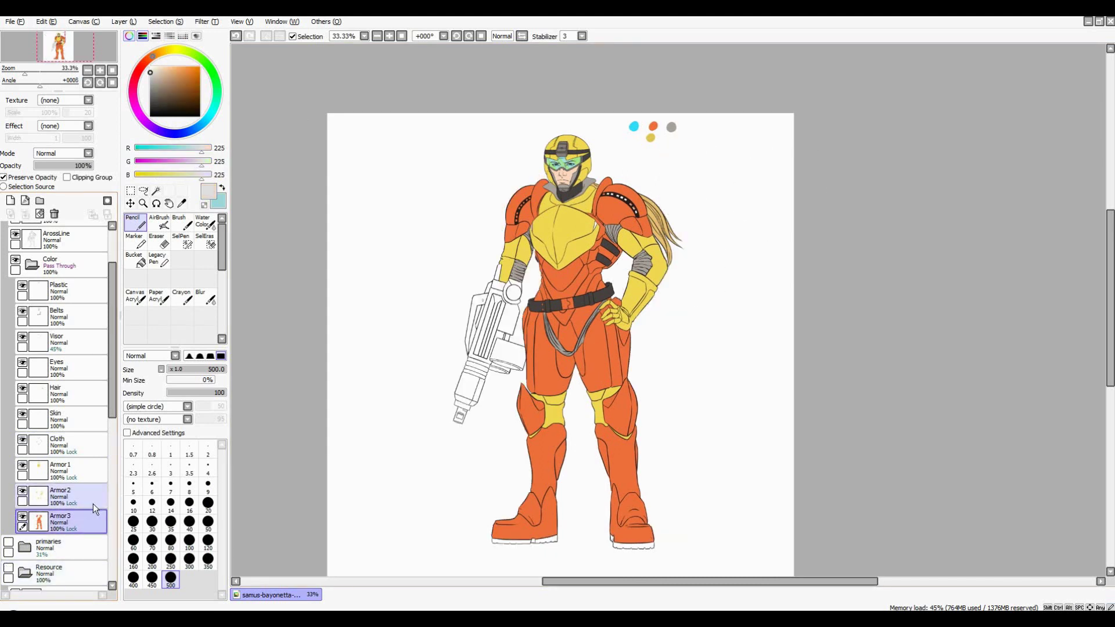
pyautogui.moveTo(581, 197); pyautogui.dragTo(654, 534)
pyautogui.keyDown('alt'); pyautogui.click(672, 126); pyautogui.keyUp('alt')
pyautogui.moveTo(558, 233); pyautogui.dragTo(547, 132)
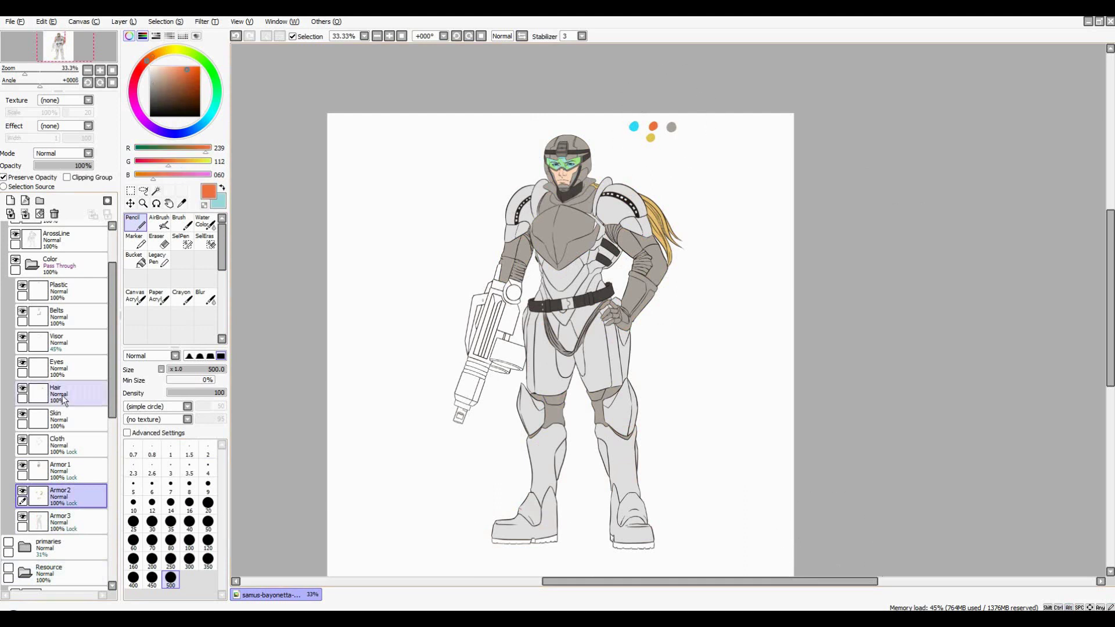
# Recolour the Cloth layer with the orange swatch and show the Resource references
pyautogui.click(58, 445)
pyautogui.scroll(-1, 783, 169)
pyautogui.click(8, 568)
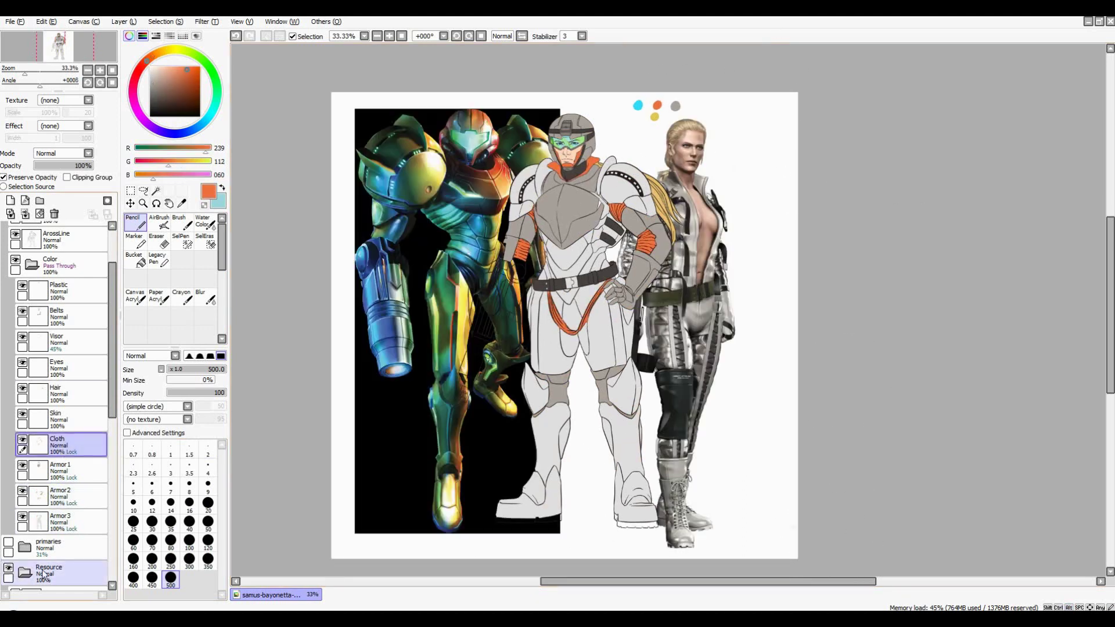
# Display the SamusModels reference sheet, sample a reddish brown (RGB 148, 82, 77) from it, and hide the Resource folder
pyautogui.scroll(-3, 58, 465)
pyautogui.moveTo(703, 445); pyautogui.dragTo(552, 221)
pyautogui.scroll(1, 575, 225)
pyautogui.scroll(3, 505, 202)
pyautogui.press('alt')
pyautogui.click(506, 202)
pyautogui.scroll(-4, 505, 201)
pyautogui.click(8, 418)
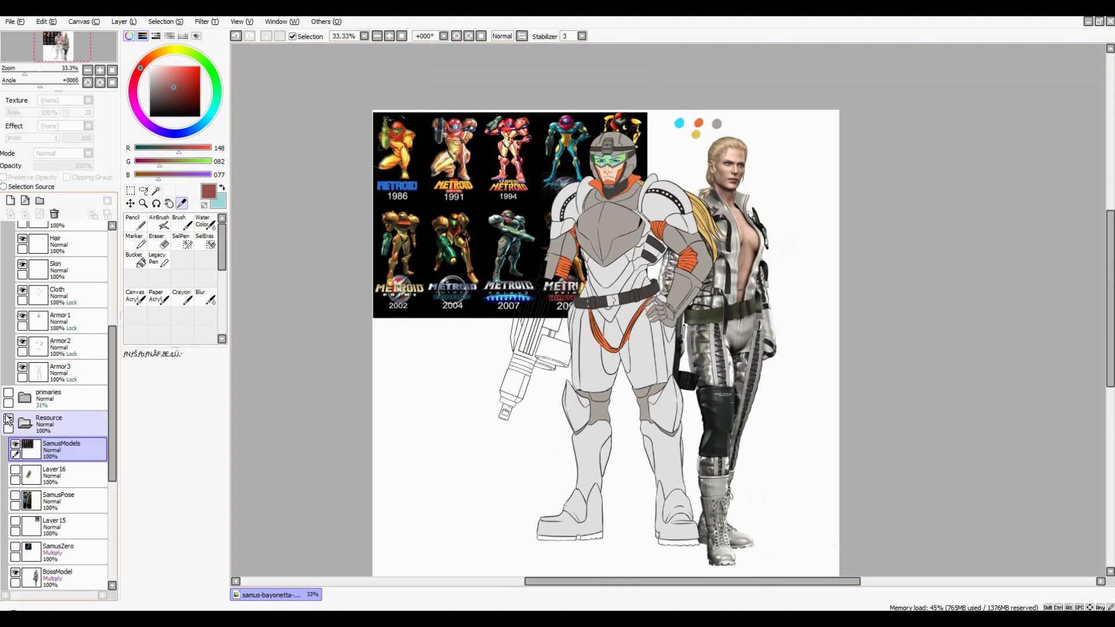
# Recolour the helmet and chest on Armor1 with the sampled reddish brown and add a light grey swatch below the grey one
pyautogui.click(58, 320)
pyautogui.click(135, 220)
pyautogui.moveTo(712, 240); pyautogui.dragTo(656, 223)
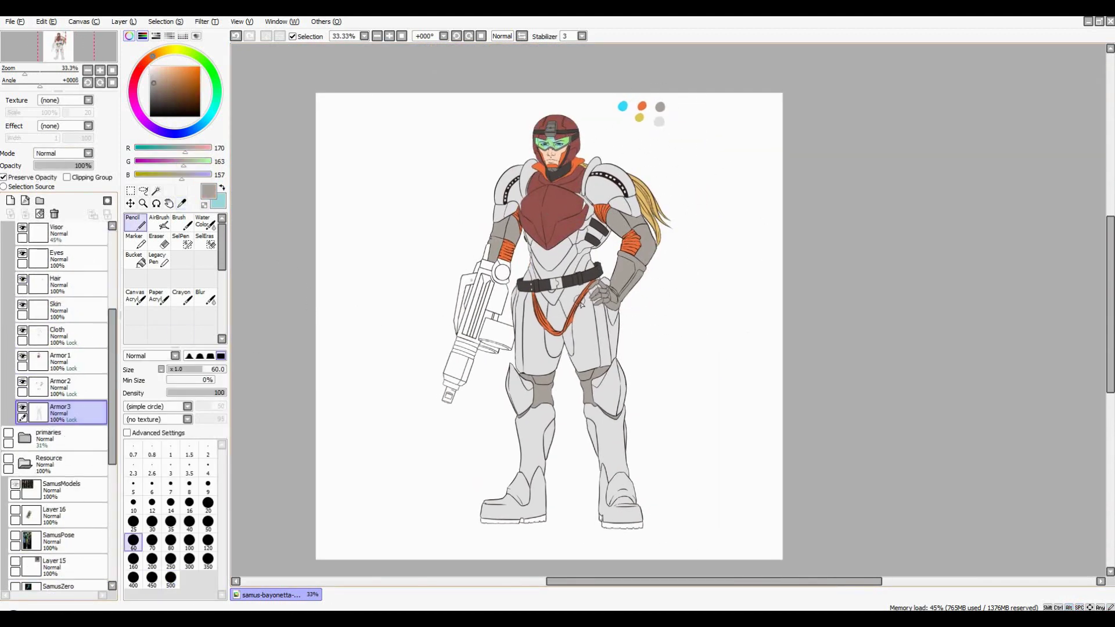
# Recolour Armor3 with the grey swatch and the arms and knee joints on Armor2 tan (RGB 205, 181, 138)
pyautogui.moveTo(511, 174)
pyautogui.mouseDown()
pyautogui.moveTo(558, 314)
pyautogui.moveTo(639, 180)
pyautogui.mouseUp()
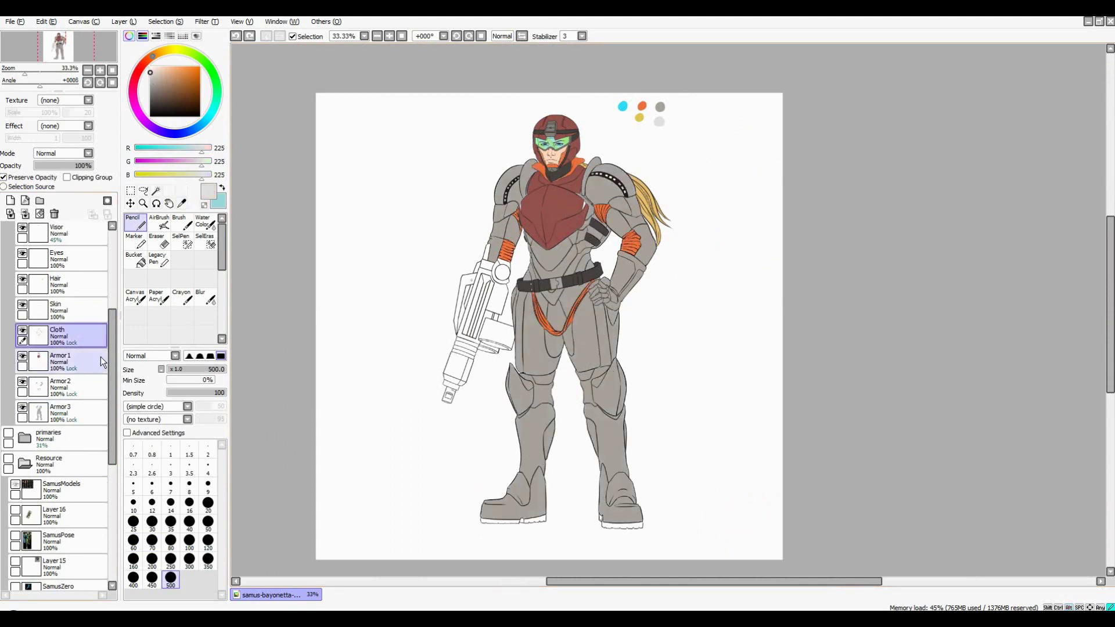
pyautogui.click(64, 387)
pyautogui.moveTo(503, 238); pyautogui.dragTo(532, 328)
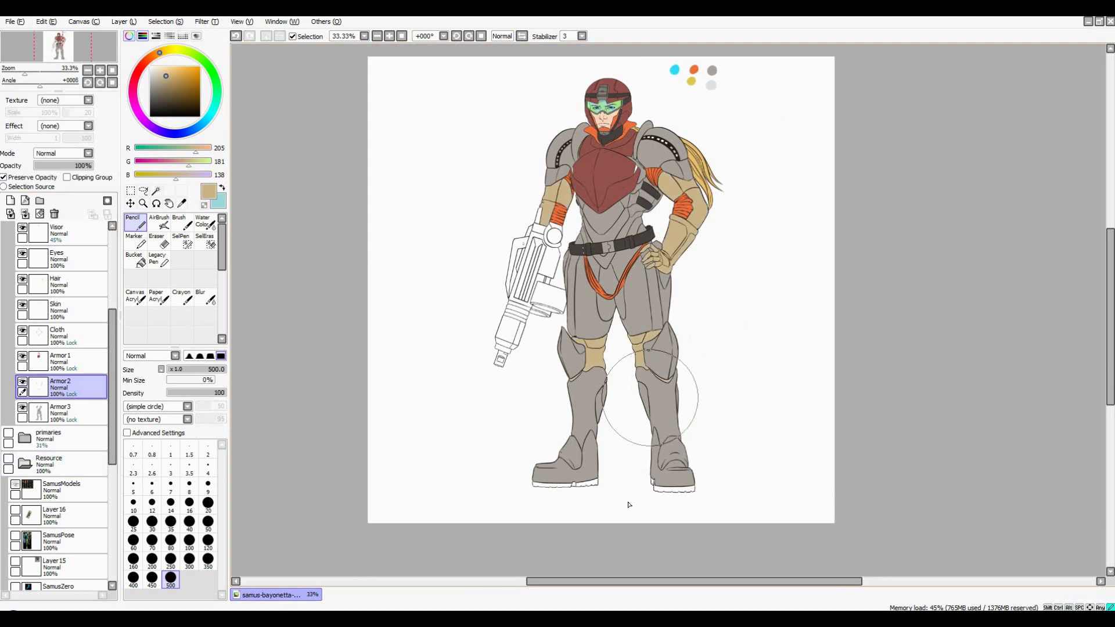
# Try the yellow swatch on the Cloth layer and compare the figure with the reference images
pyautogui.scroll(2, 737, 287)
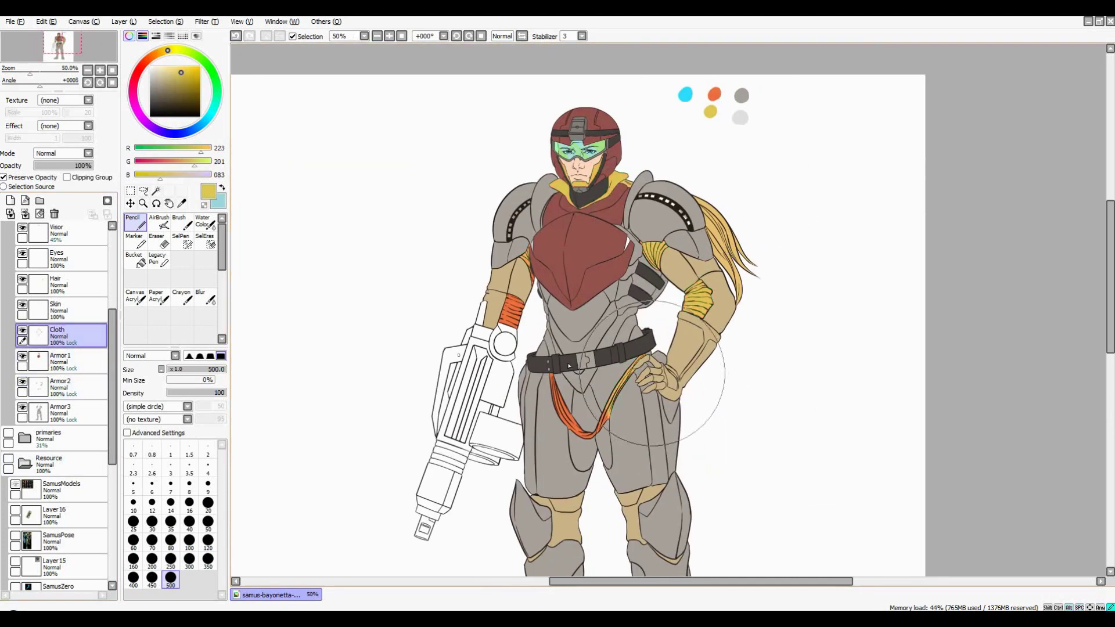
pyautogui.scroll(-1, 730, 210)
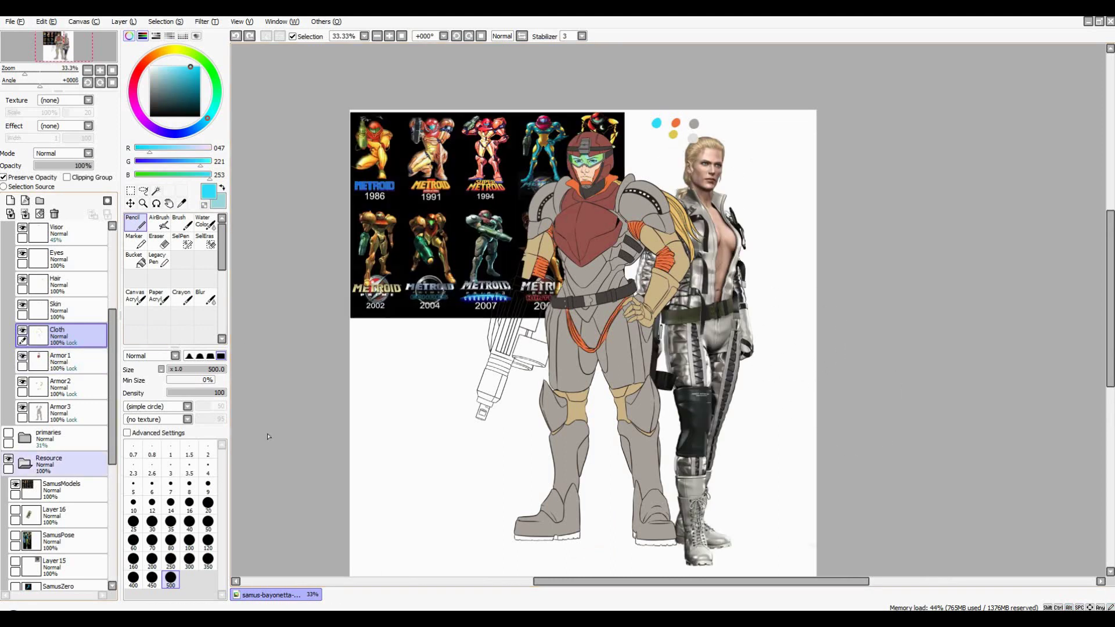
pyautogui.scroll(3, 291, 334)
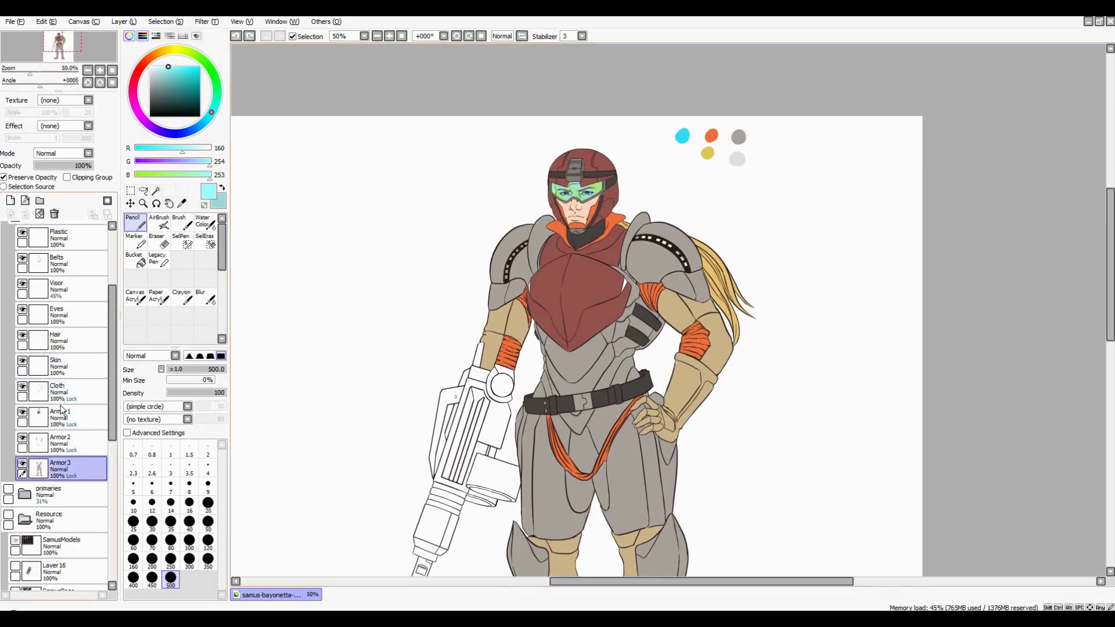
# Add a layer named Glow below Armor3 and colour the chest plate's side slit pale cyan (RGB 160, 254, 253)
pyautogui.click(10, 201)
pyautogui.doubleClick(58, 494)
pyautogui.write('Glow')
pyautogui.press('Return')
pyautogui.scroll(-1, 610, 290)
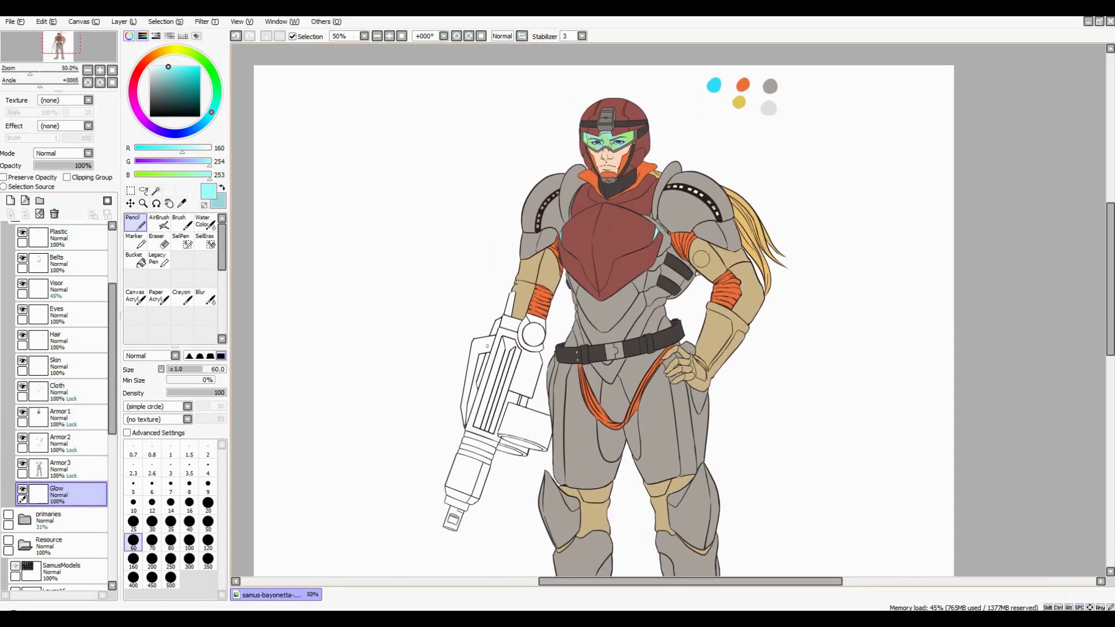
# Rename the reddish-brown Armor1 layer Armor0 and add a new layer named Armor1 beneath it
pyautogui.click(61, 415)
pyautogui.doubleClick(71, 455)
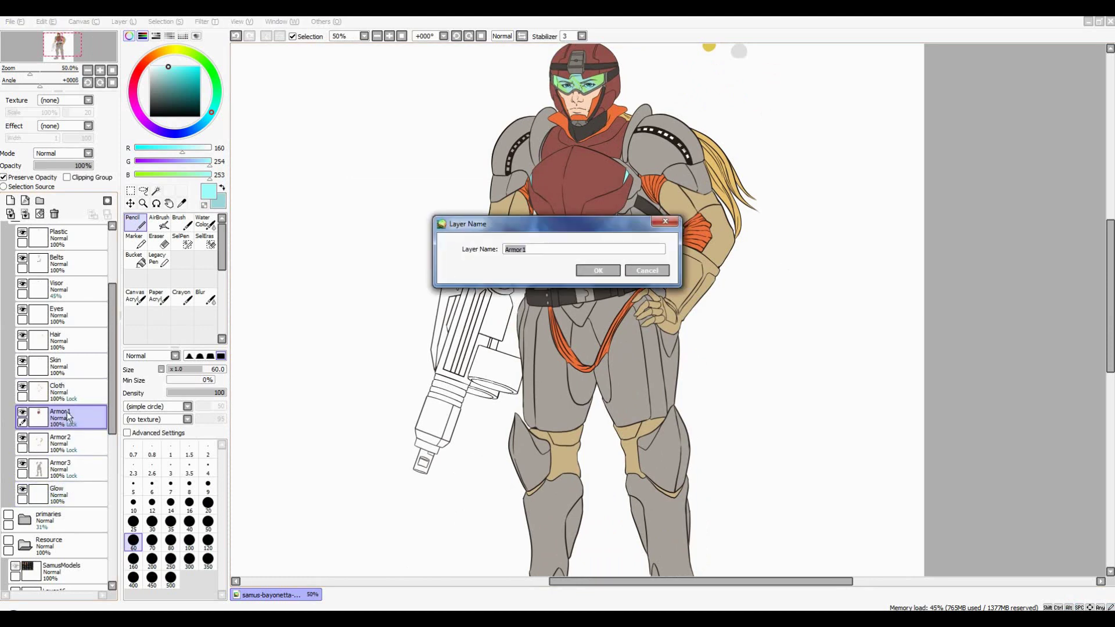
pyautogui.press('Return')
# Paint the bent arm's cuff, forearm strip and back-of-hand panel light grey (RGB 225, 225, 225) on the Armor1 layer
pyautogui.scroll(1, 772, 177)
pyautogui.scroll(2, 772, 178)
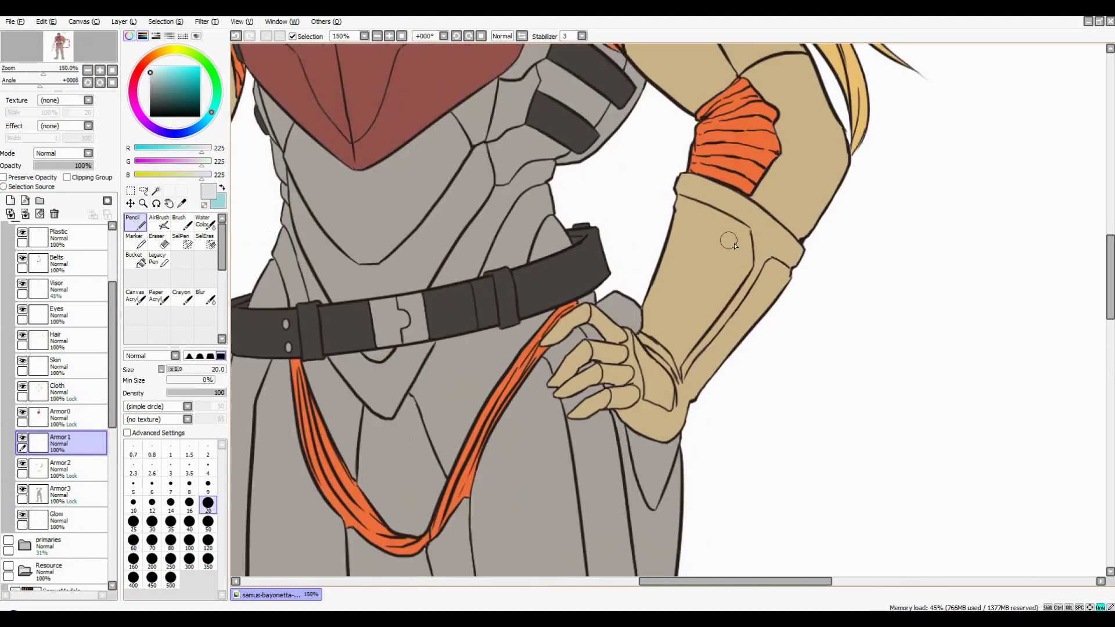
pyautogui.press('[')
pyautogui.press('[')
pyautogui.press('[')
pyautogui.press('[')
pyautogui.press('[')
pyautogui.press('[')
pyautogui.scroll(1, 772, 256)
pyautogui.press('[')
pyautogui.press('[')
pyautogui.press('[')
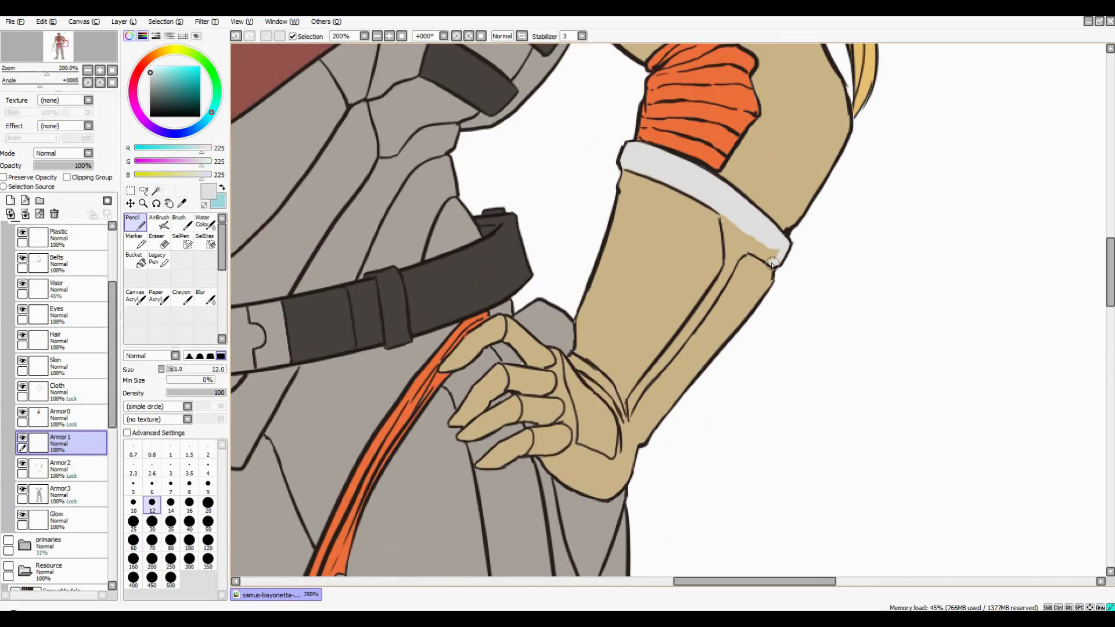
pyautogui.moveTo(750, 235); pyautogui.dragTo(828, 187)
pyautogui.moveTo(781, 266); pyautogui.dragTo(791, 237)
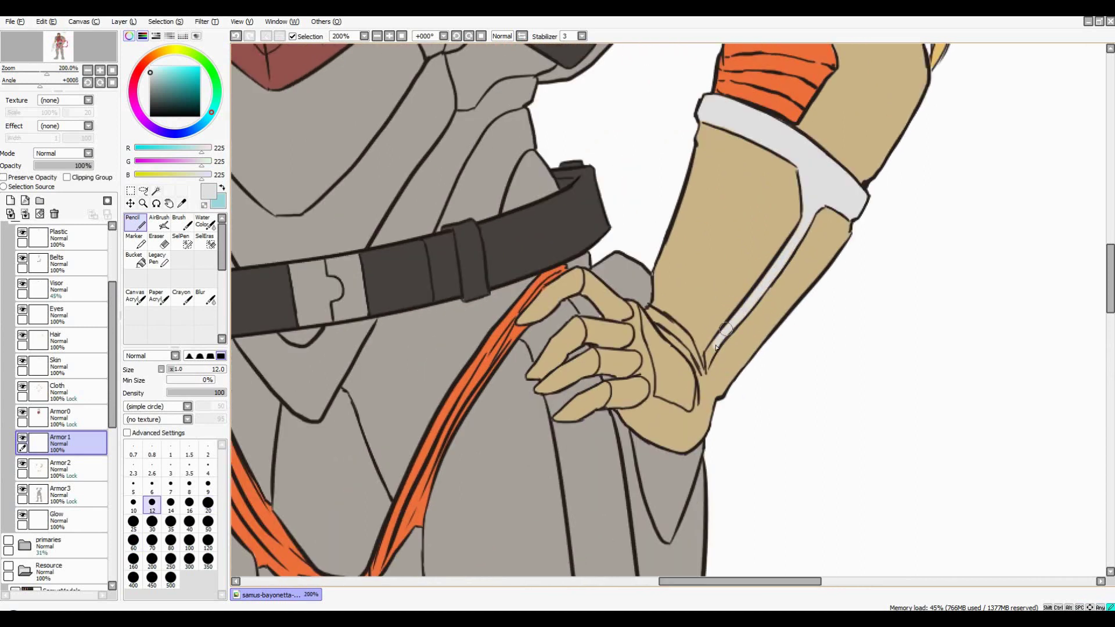
pyautogui.scroll(-1, 716, 347)
pyautogui.scroll(1, 629, 263)
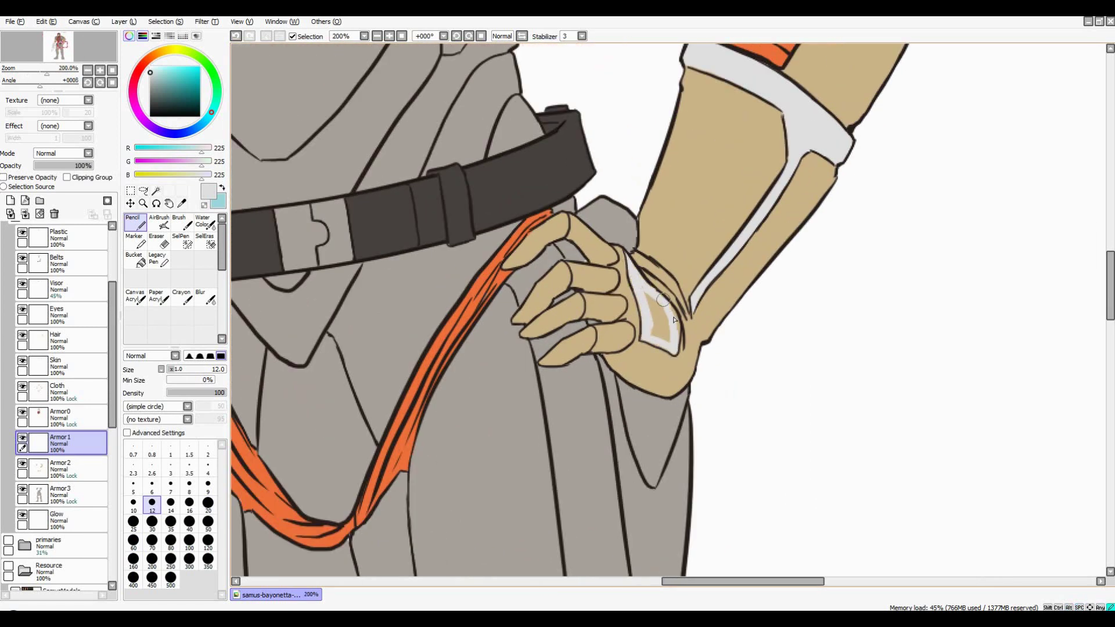
# Paint the inner upper-arm panels of both arms light grey on the Armor1 layer
pyautogui.scroll(-3, 675, 320)
pyautogui.scroll(2, 717, 239)
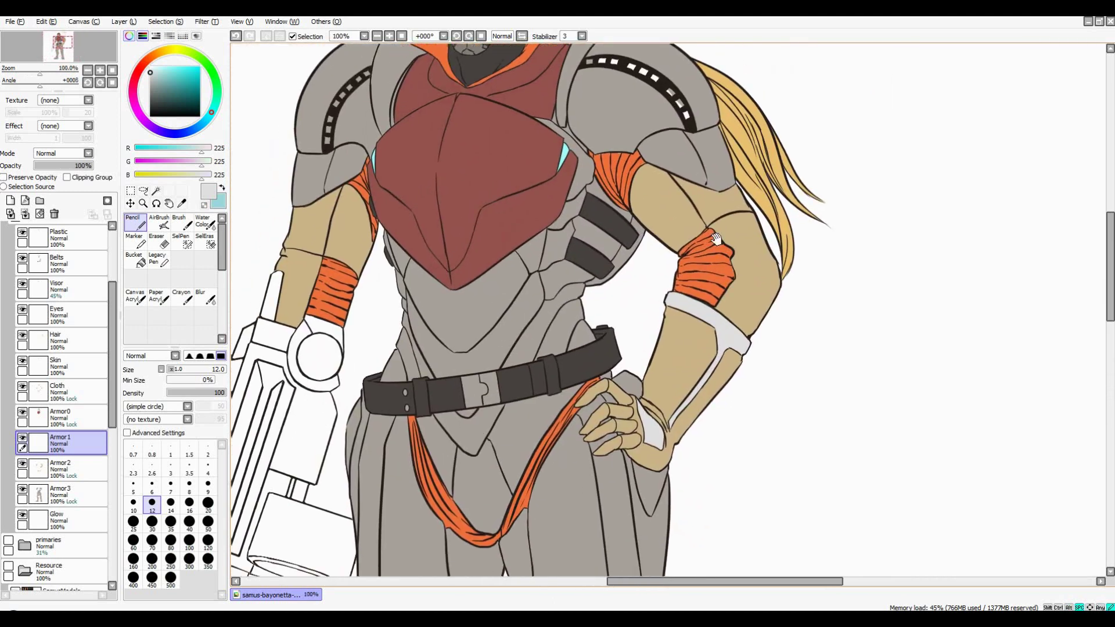
pyautogui.scroll(1, 716, 239)
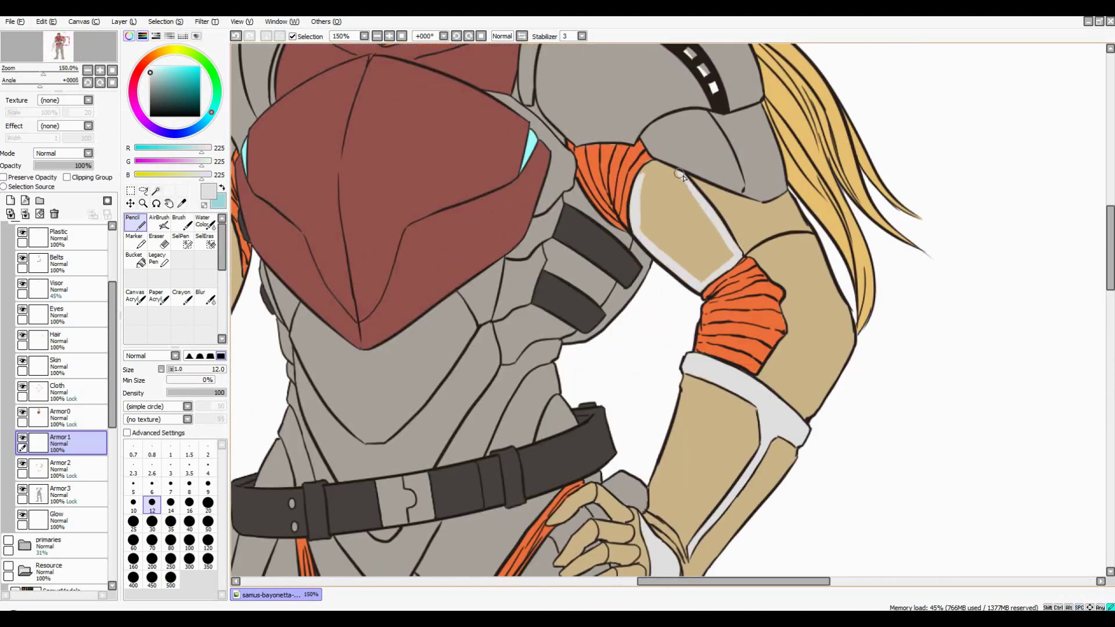
pyautogui.scroll(1, 683, 176)
pyautogui.press('h')
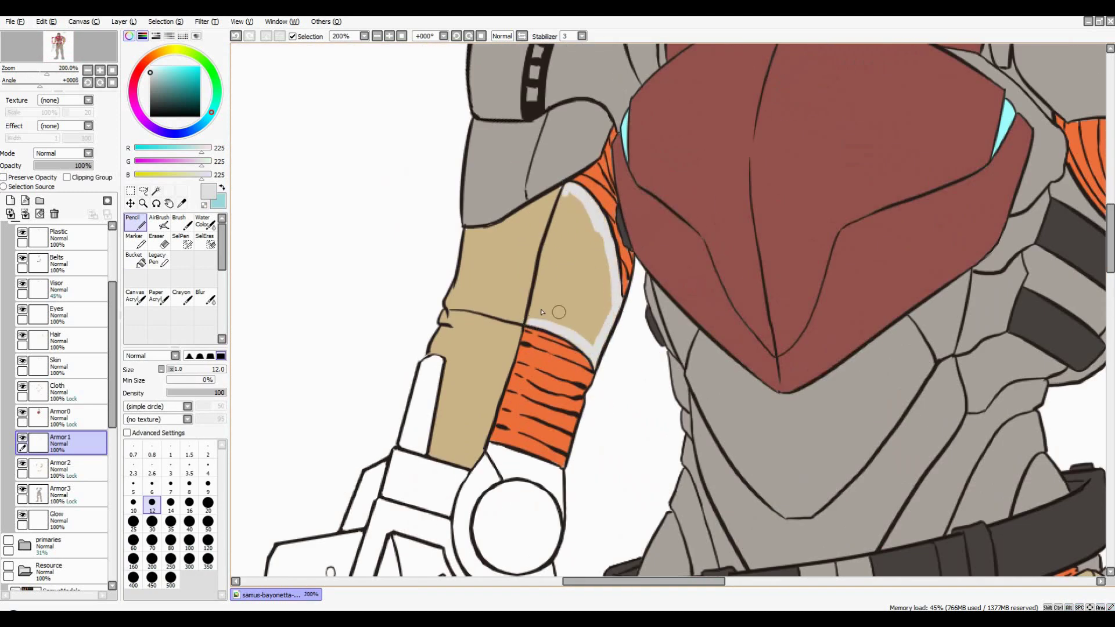
pyautogui.scroll(-5, 787, 319)
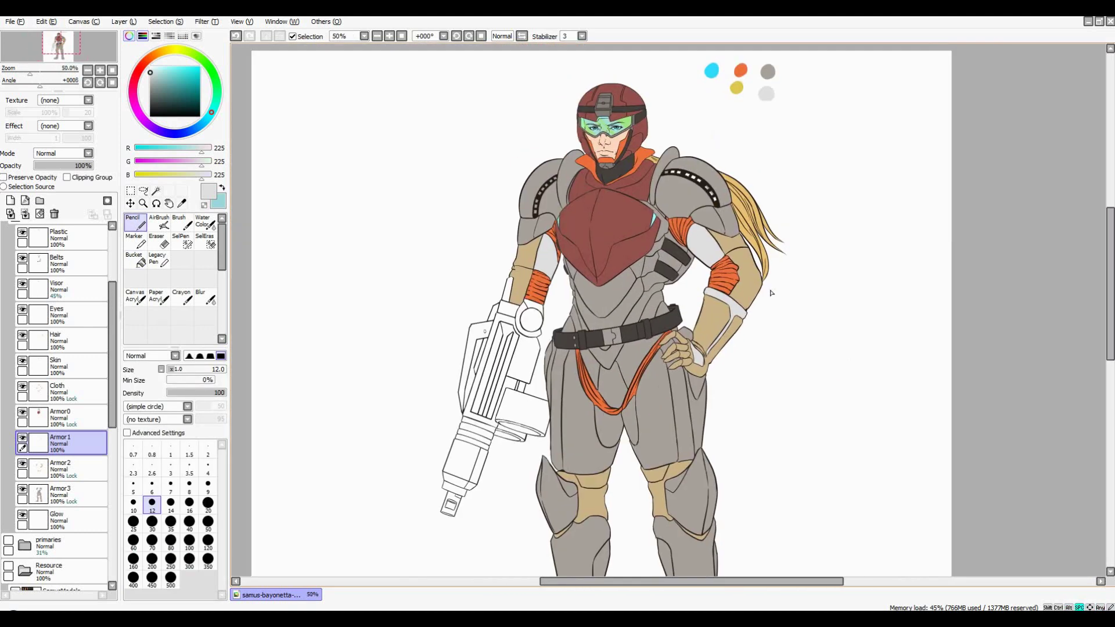
pyautogui.scroll(5, 748, 277)
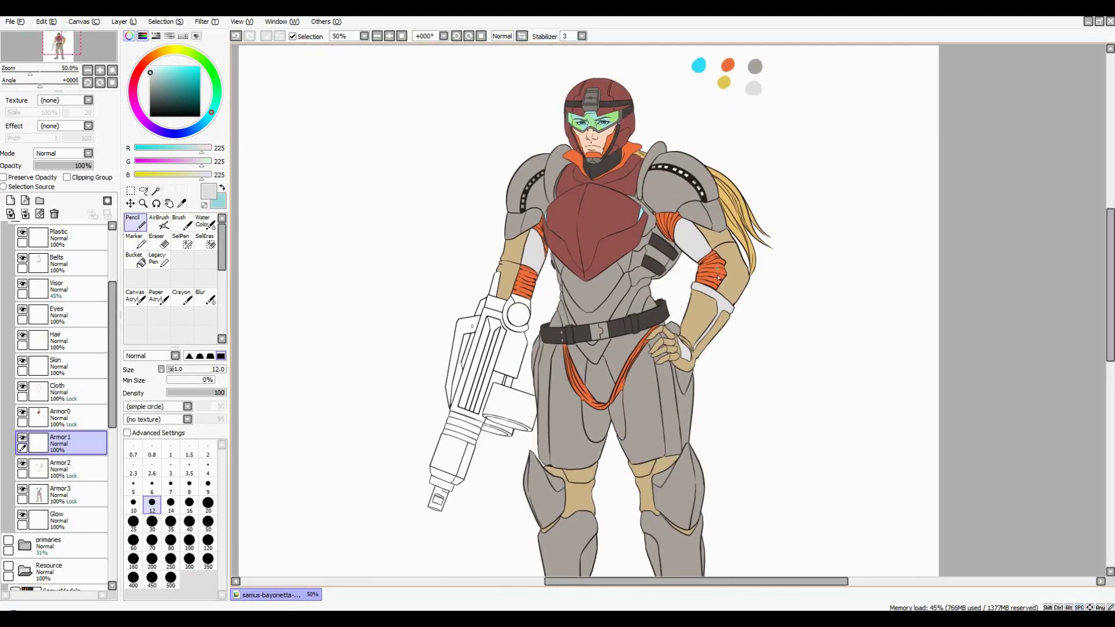
# Select the forearm panels and side of the hand within the ArossLine line art and fill them light grey on Armor1
pyautogui.press('l')
pyautogui.moveTo(586, 296); pyautogui.dragTo(604, 349)
pyautogui.click(166, 22)
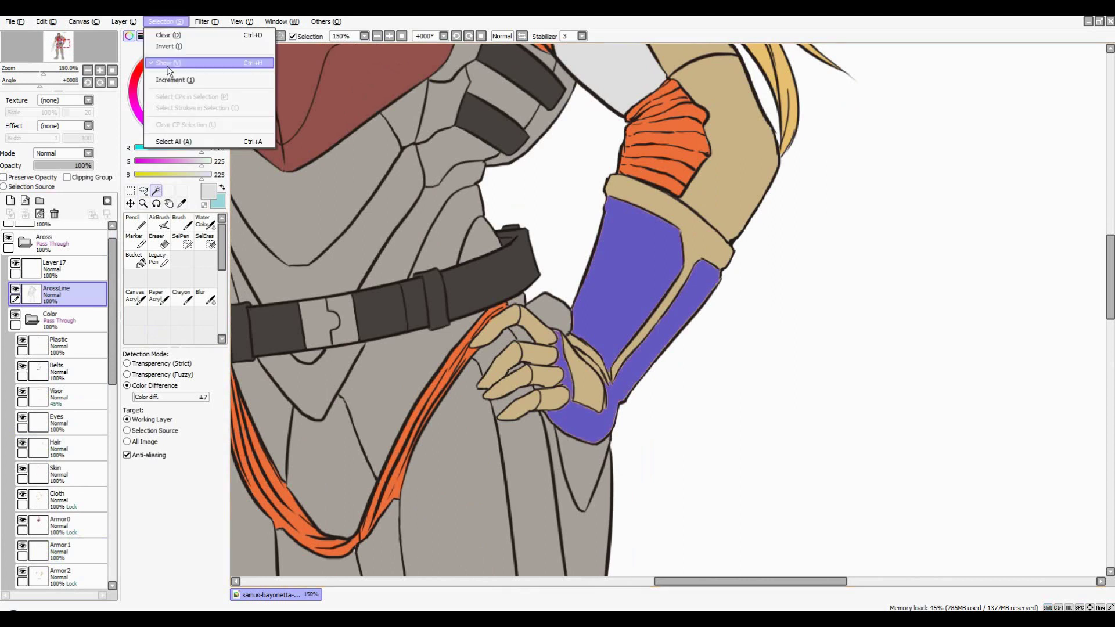
pyautogui.click(135, 259)
pyautogui.click(604, 348)
pyautogui.press('n')
pyautogui.scroll(-5, 604, 348)
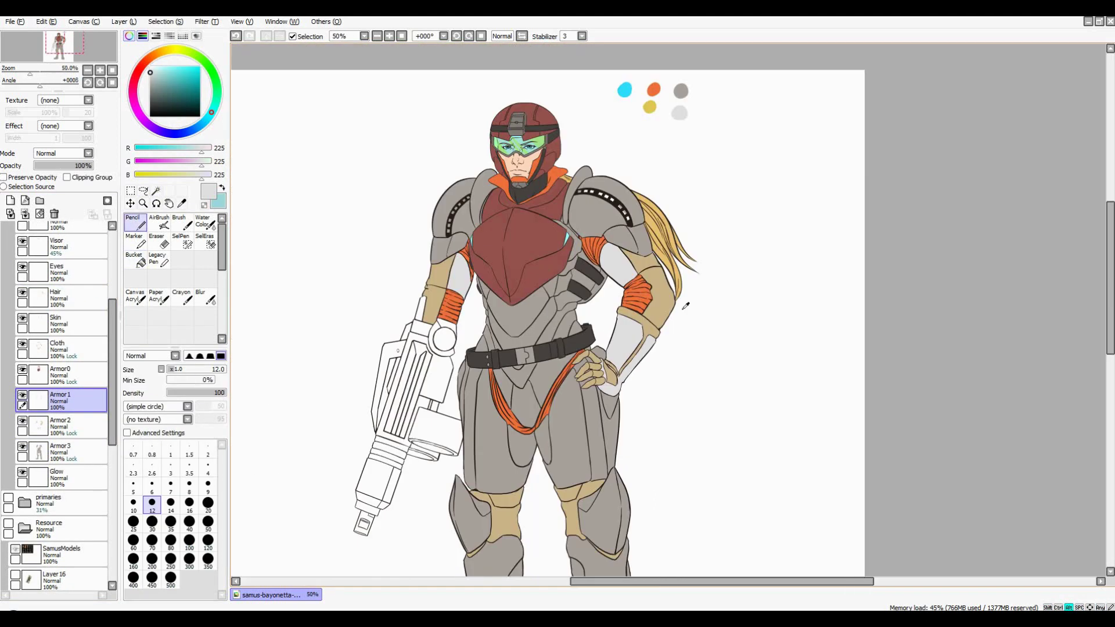
# Select the bent arm's outer elbow panel from the line art and fill it light grey on Armor1
pyautogui.scroll(5, 661, 214)
pyautogui.press('w')
pyautogui.click(726, 261)
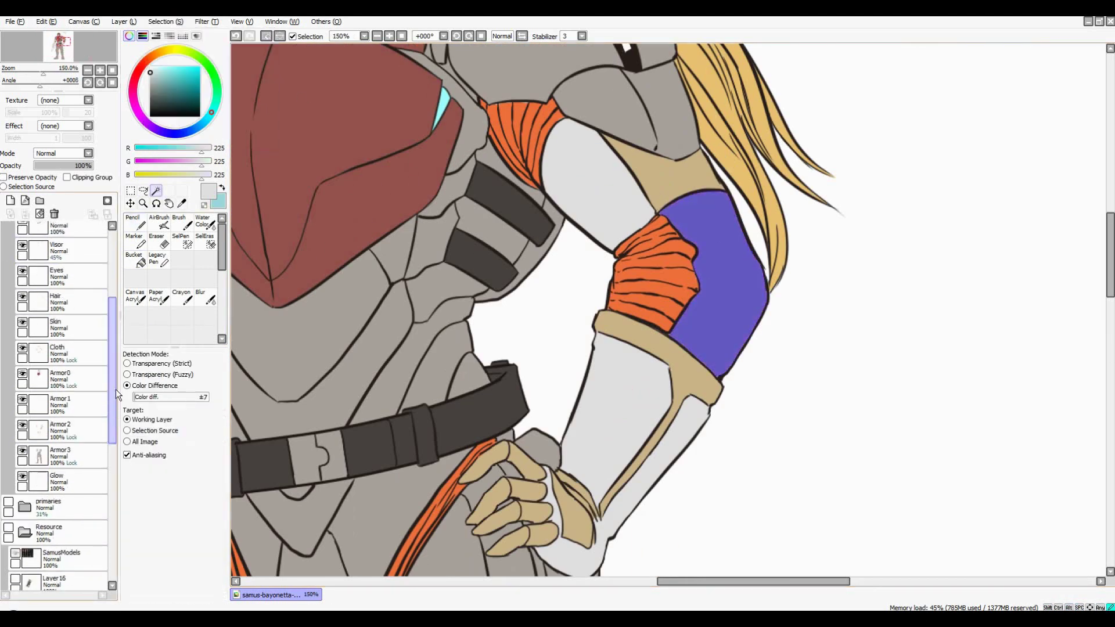
pyautogui.click(135, 259)
pyautogui.click(726, 261)
pyautogui.scroll(-5, 824, 327)
pyautogui.scroll(5, 824, 327)
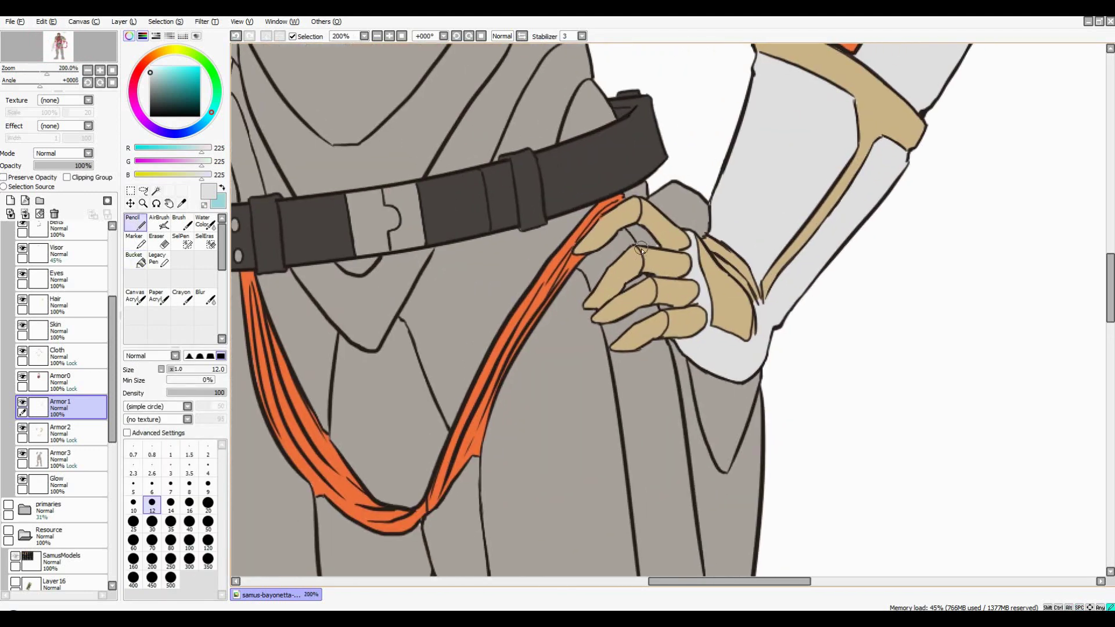
# Select the knuckle segments of the hand on the hip and colour them light grey on Armor1
pyautogui.press('w')
pyautogui.click(665, 230)
pyautogui.click(672, 267)
pyautogui.hotkey('ctrl', 'd')
pyautogui.scroll(-5, 58, 407)
pyautogui.click(61, 347)
pyautogui.press('n')
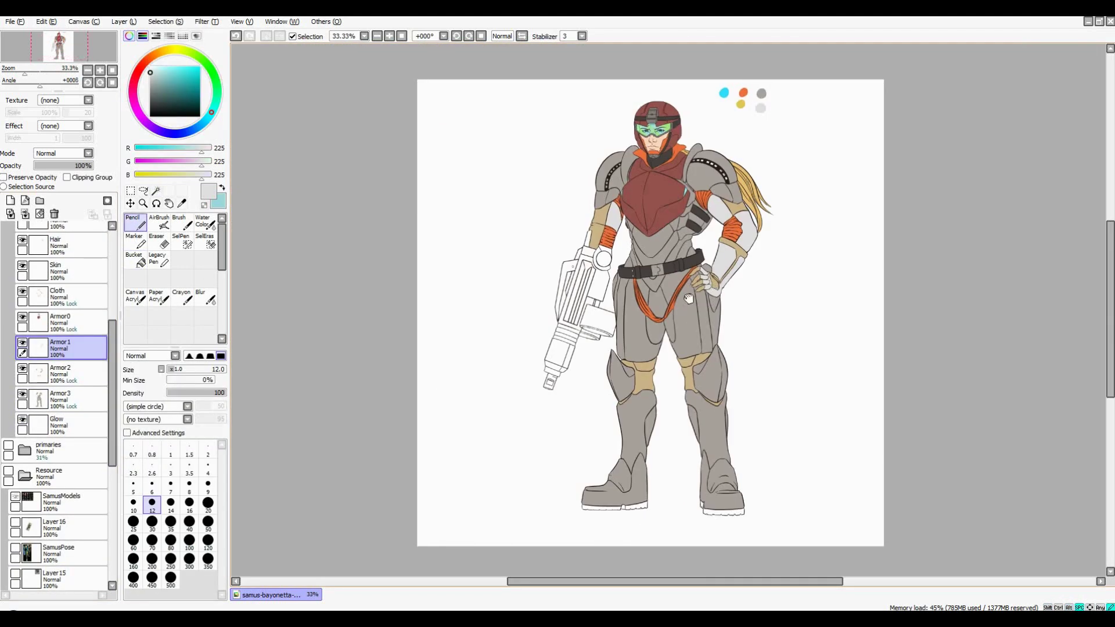
# Paint the gun arm's section above the weapon on Armor1 and recolour the whole layer tan (RGB 205, 181, 138)
pyautogui.scroll(-5, 581, 262)
pyautogui.scroll(6, 568, 240)
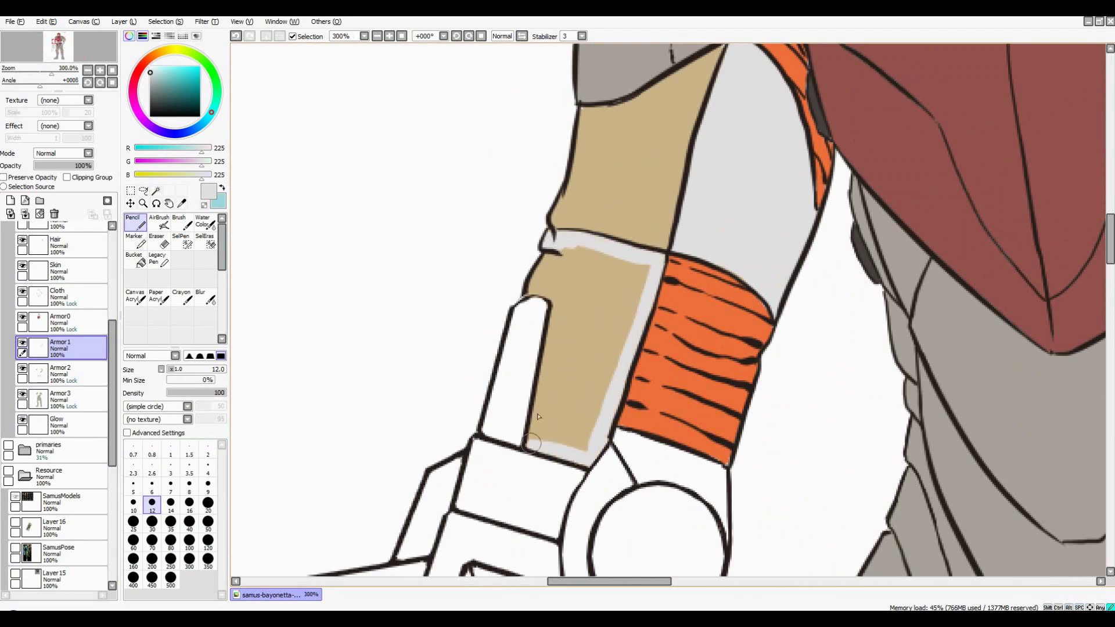
pyautogui.scroll(-6, 553, 260)
pyautogui.scroll(1, 795, 337)
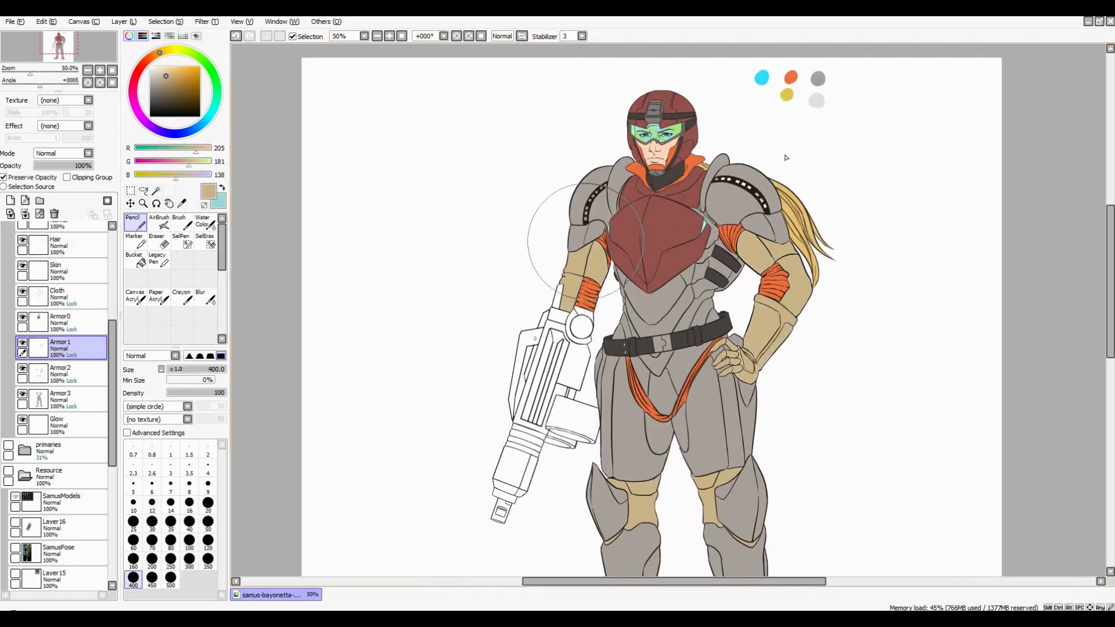
# Recolour all parts on the Armor2 layer light grey (RGB 225, 225, 225) with the 400 px pencil
pyautogui.scroll(-1, 738, 413)
pyautogui.scroll(2, 772, 306)
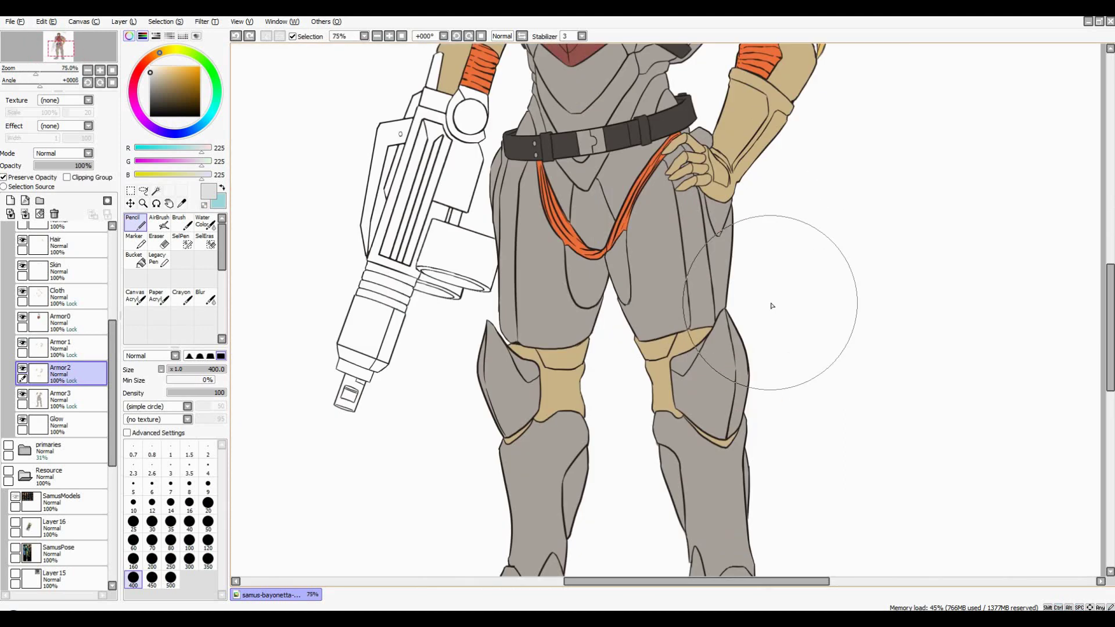
pyautogui.scroll(-2, 830, 293)
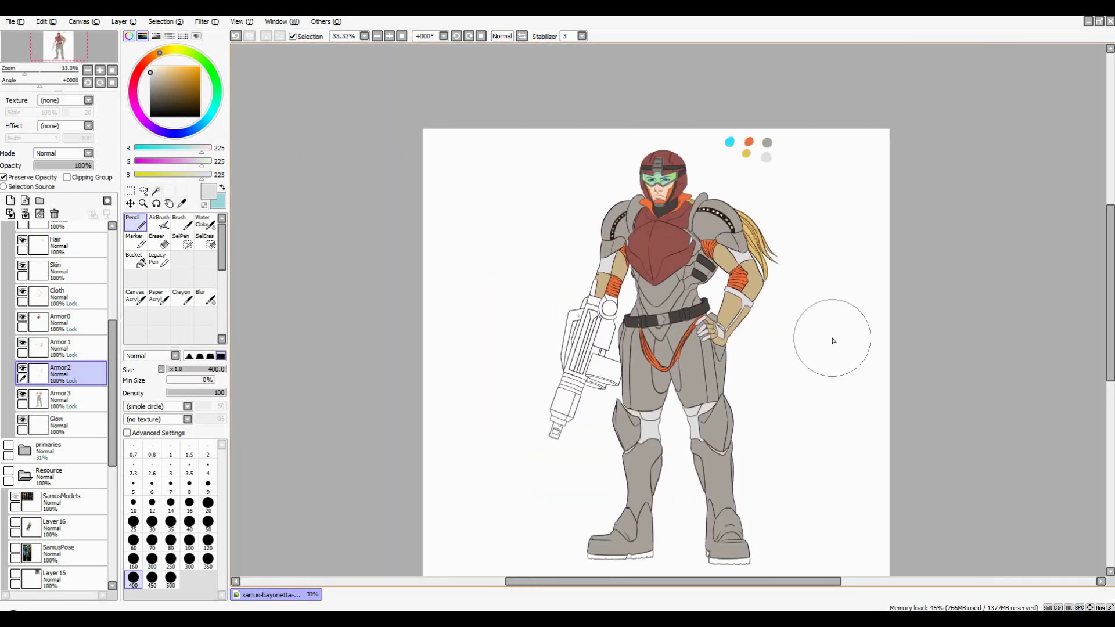
# Show the Resource reference images and compare the figure's arms and legs with the BossModel suit
pyautogui.click(8, 471)
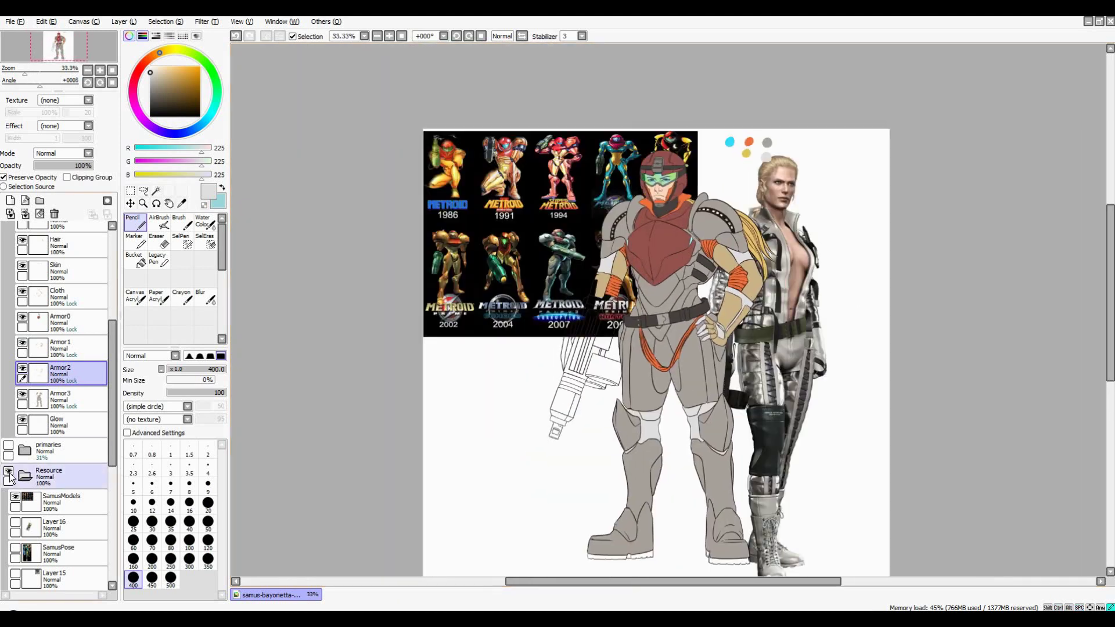
pyautogui.scroll(4, 523, 180)
pyautogui.scroll(-1, 565, 188)
pyautogui.keyDown('ctrl'); pyautogui.click(672, 361); pyautogui.keyUp('ctrl')
pyautogui.scroll(-2, 673, 360)
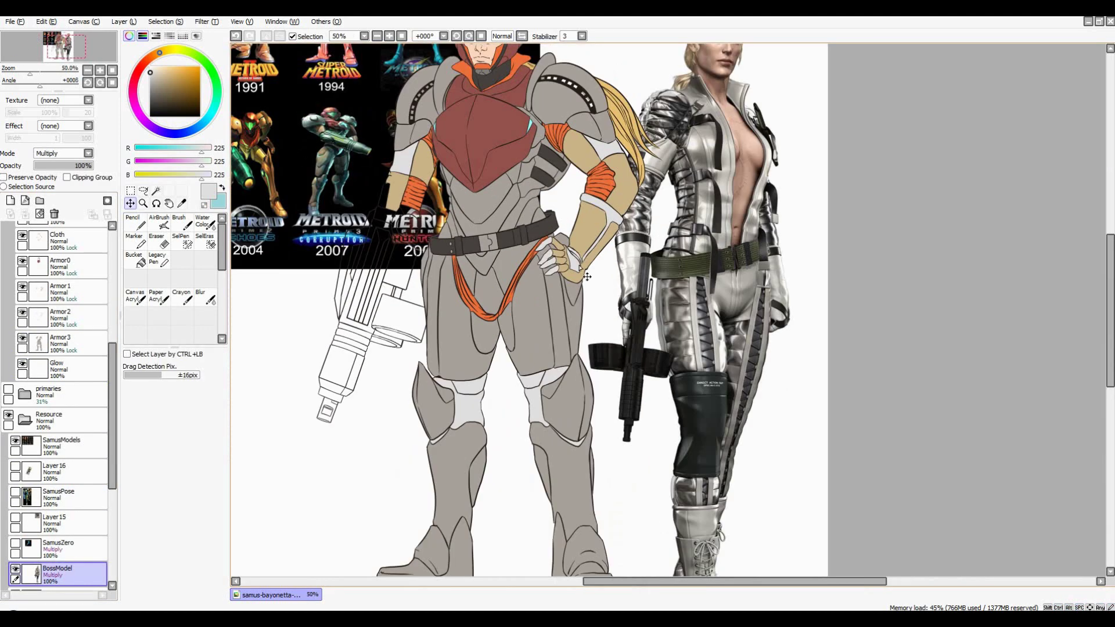
pyautogui.click(9, 421)
# Hide the Armor1 layer and remove the inner panel lines of the bent forearm from the ArossLine layer
pyautogui.keyDown('ctrl'); pyautogui.click(639, 233); pyautogui.keyUp('ctrl')
pyautogui.scroll(4, 618, 254)
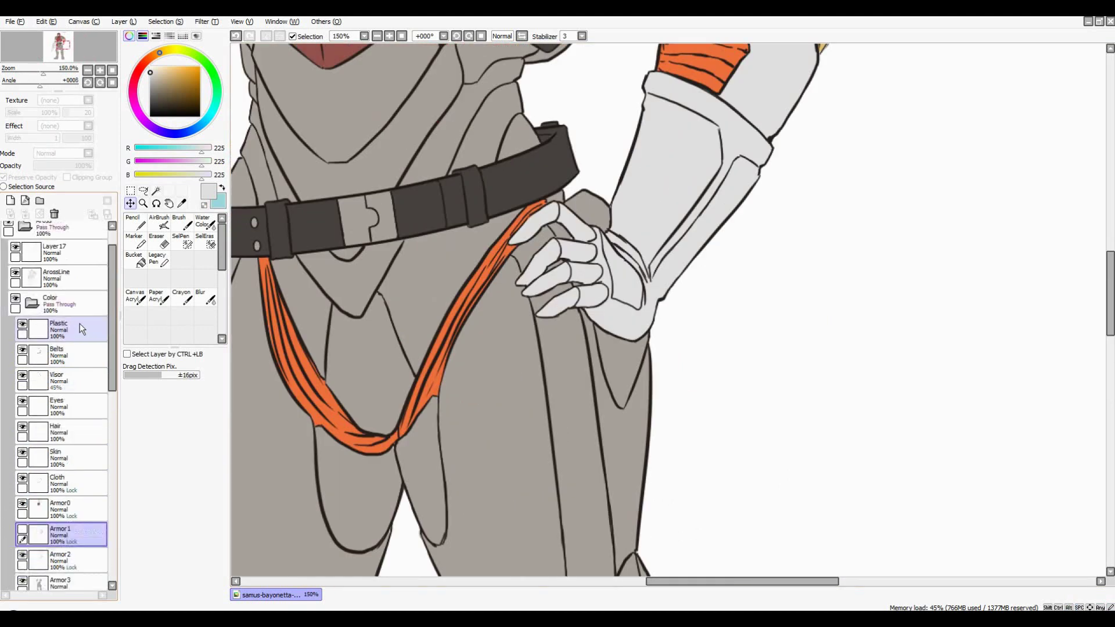
pyautogui.press('l')
pyautogui.moveTo(713, 126); pyautogui.dragTo(750, 161)
pyautogui.press('n')
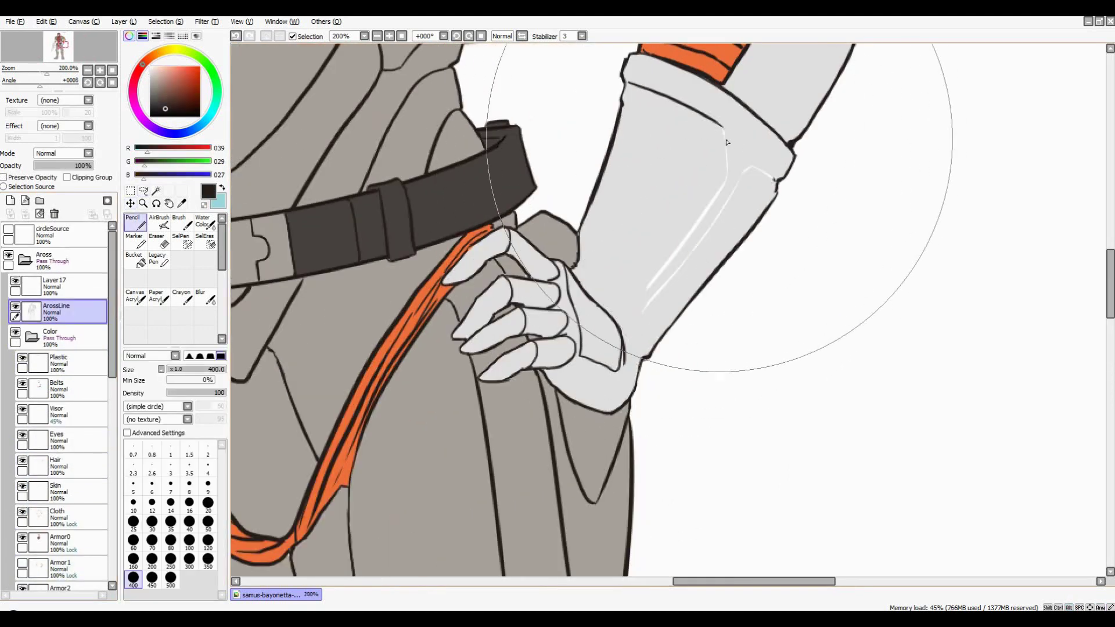
pyautogui.scroll(-3, 755, 158)
pyautogui.scroll(-5, 58, 407)
# Check the reference suit's wrist straps and redraw the forearm outline with a second band below the cuff, using a 3 px dark brown pencil
pyautogui.click(8, 560)
pyautogui.scroll(2, 523, 233)
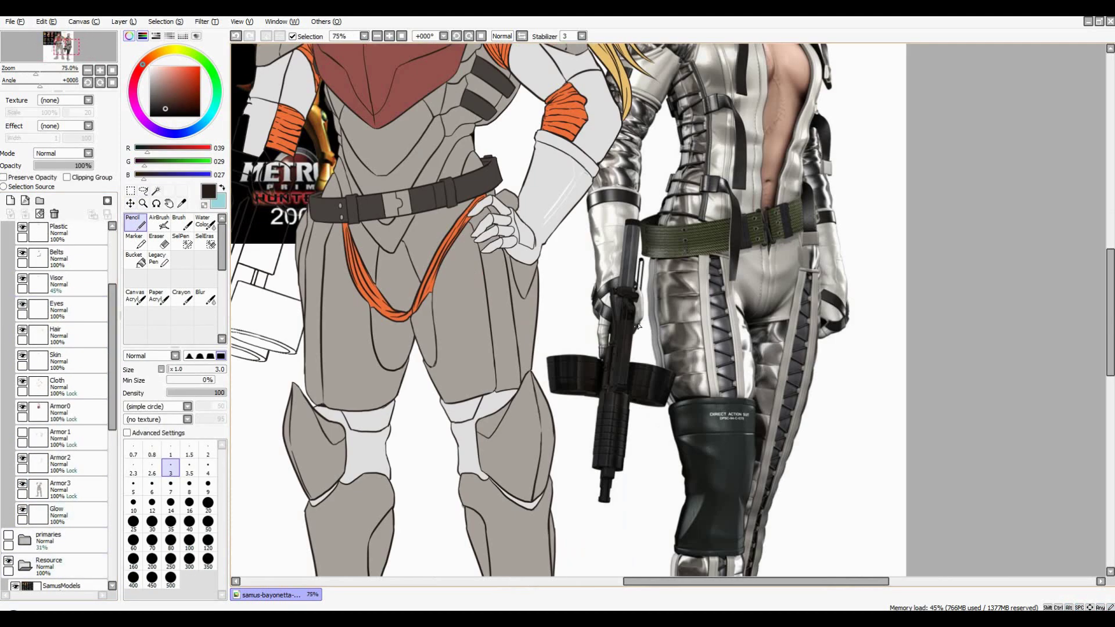
pyautogui.click(8, 561)
pyautogui.moveTo(697, 87); pyautogui.dragTo(550, 230)
pyautogui.scroll(1, 550, 230)
pyautogui.press('l')
pyautogui.moveTo(549, 180); pyautogui.dragTo(546, 222)
pyautogui.press('n')
pyautogui.scroll(1, 553, 195)
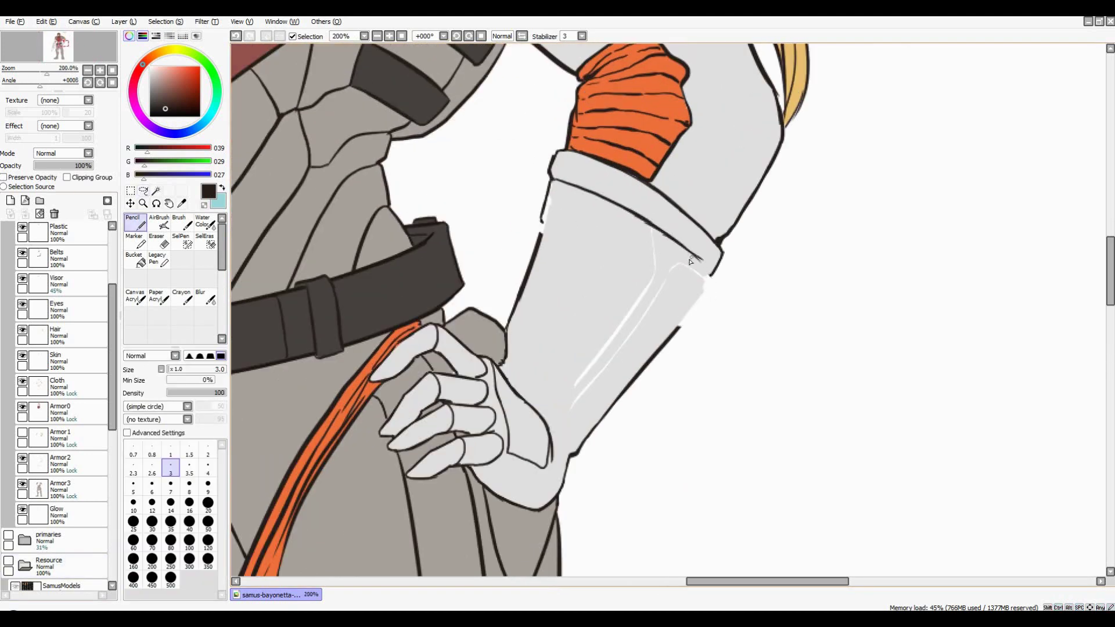
pyautogui.scroll(1, 701, 283)
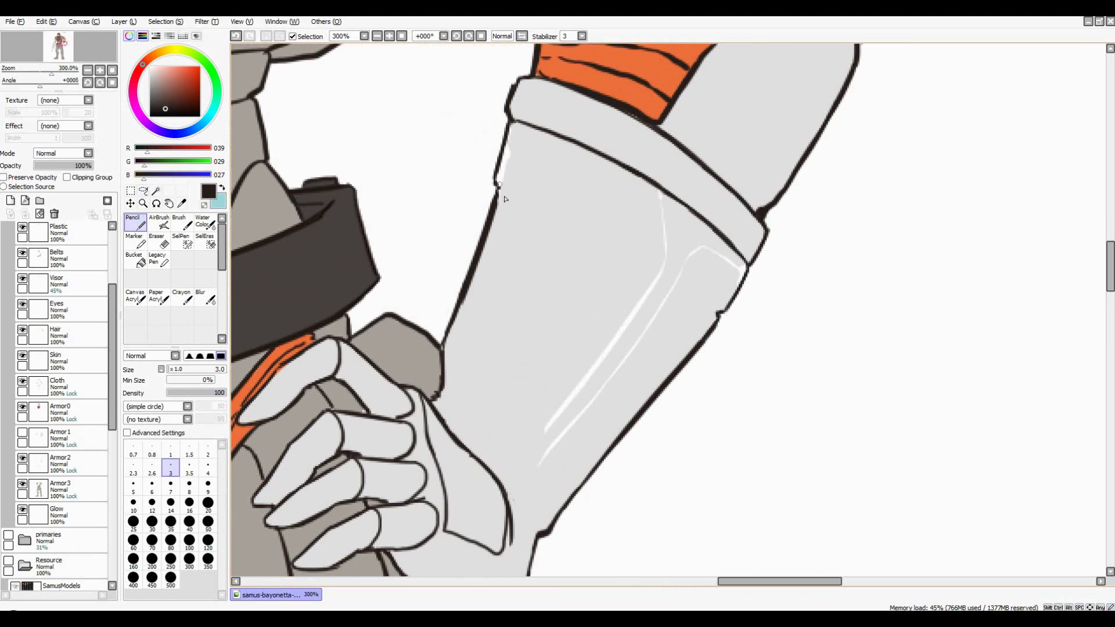
pyautogui.scroll(-6, 737, 313)
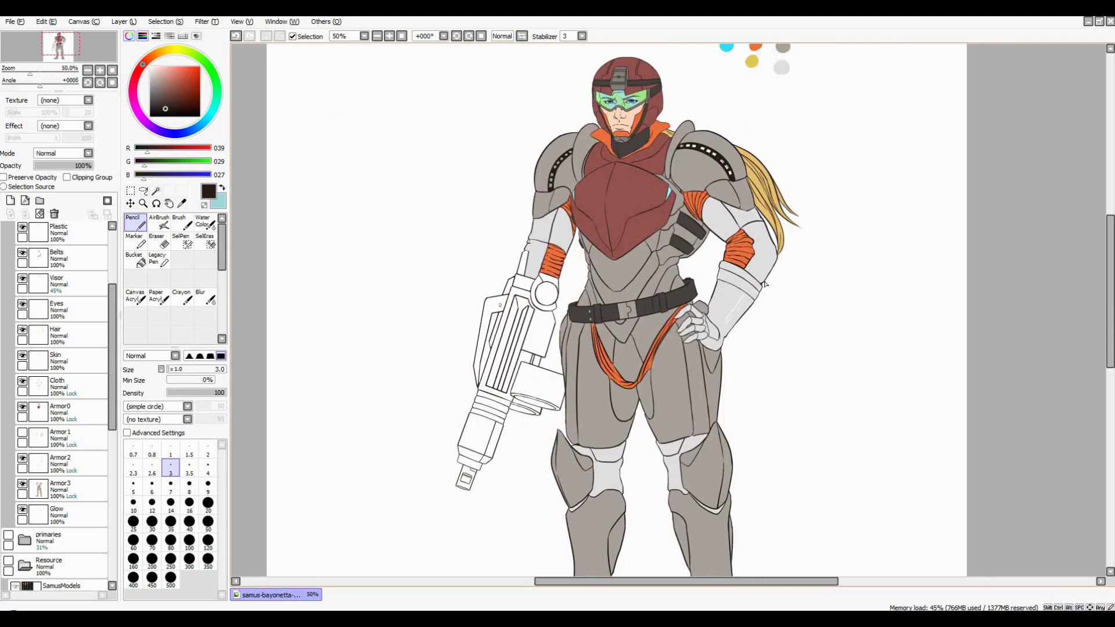
# Fill the white gaps left on the forearm with light grey (RGB 225, 225, 225) on Armor2 using a 10 px pencil
pyautogui.scroll(3, 523, 291)
pyautogui.click(49, 488)
pyautogui.scroll(2, 677, 262)
pyautogui.press(']')
pyautogui.press(']')
pyautogui.press(']')
pyautogui.press(']')
pyautogui.press(']')
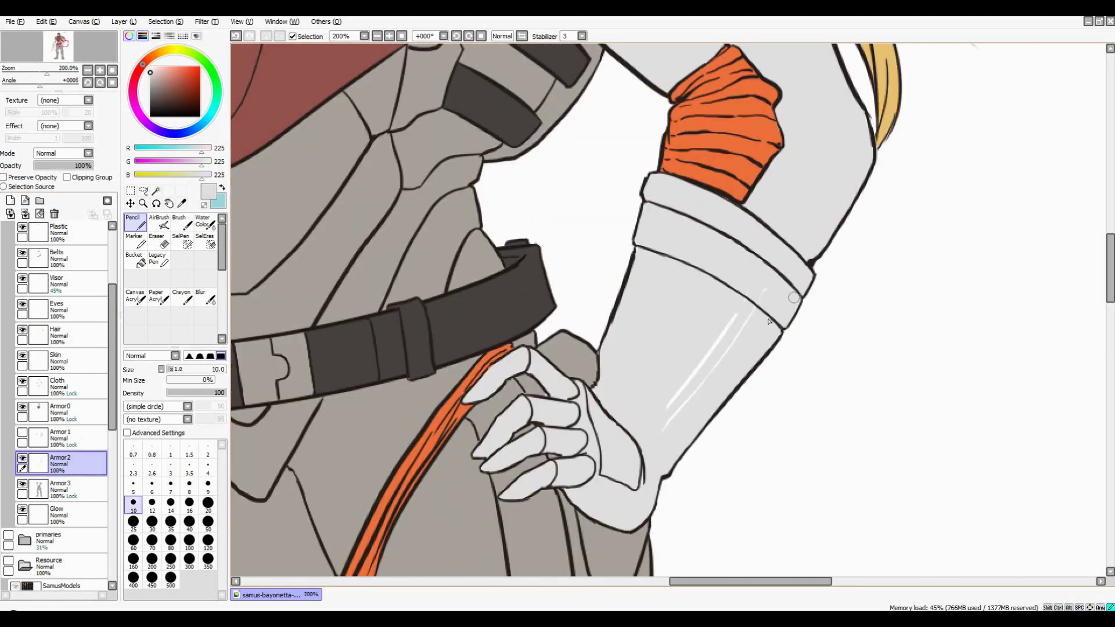
# Pick the armour grey (RGB 170, 163, 157) and set a 5 px pencil on the Armor3 layer
pyautogui.keyDown('alt'); pyautogui.click(568, 370); pyautogui.keyUp('alt')
pyautogui.scroll(-4, 569, 369)
pyautogui.press('[')
pyautogui.press('[')
pyautogui.press('[')
pyautogui.press('[')
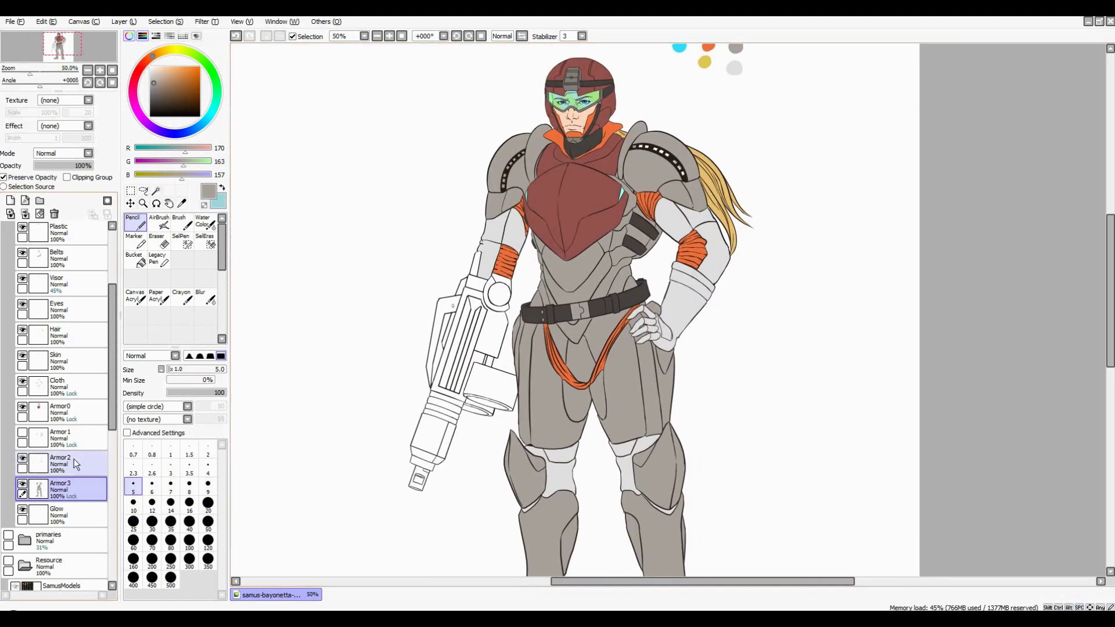
# Show Armor1 and clear its tan artwork, then add a tan swatch (RGB 205, 181, 138) to the palette on Layer17
pyautogui.click(30, 441)
pyautogui.click(22, 433)
pyautogui.scroll(2, 804, 344)
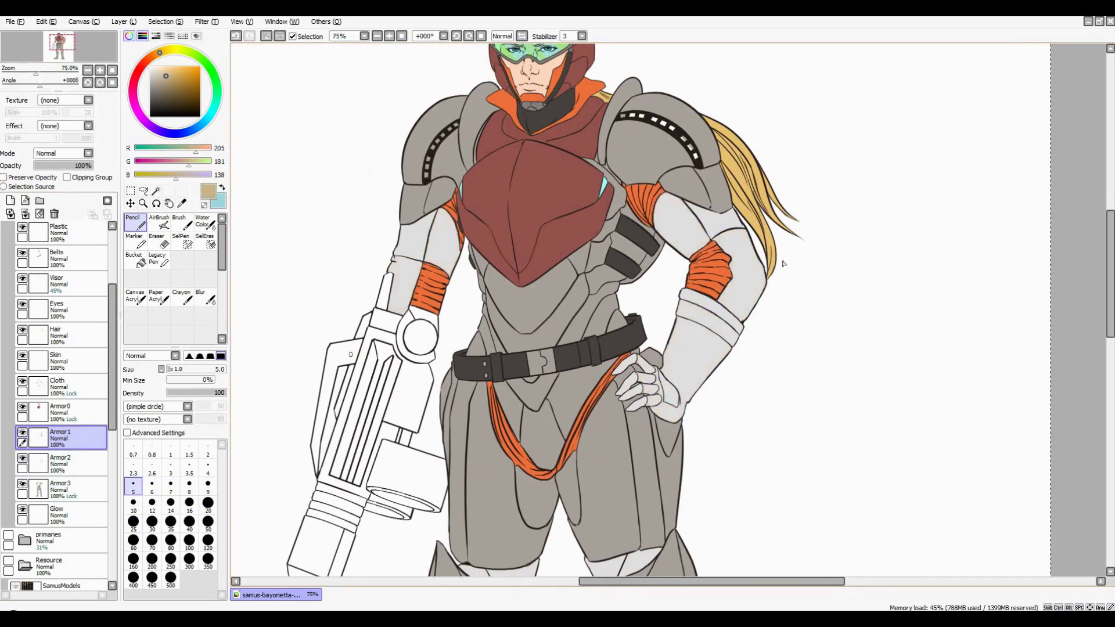
pyautogui.scroll(-2, 768, 277)
pyautogui.scroll(1, 768, 277)
pyautogui.scroll(-2, 672, 138)
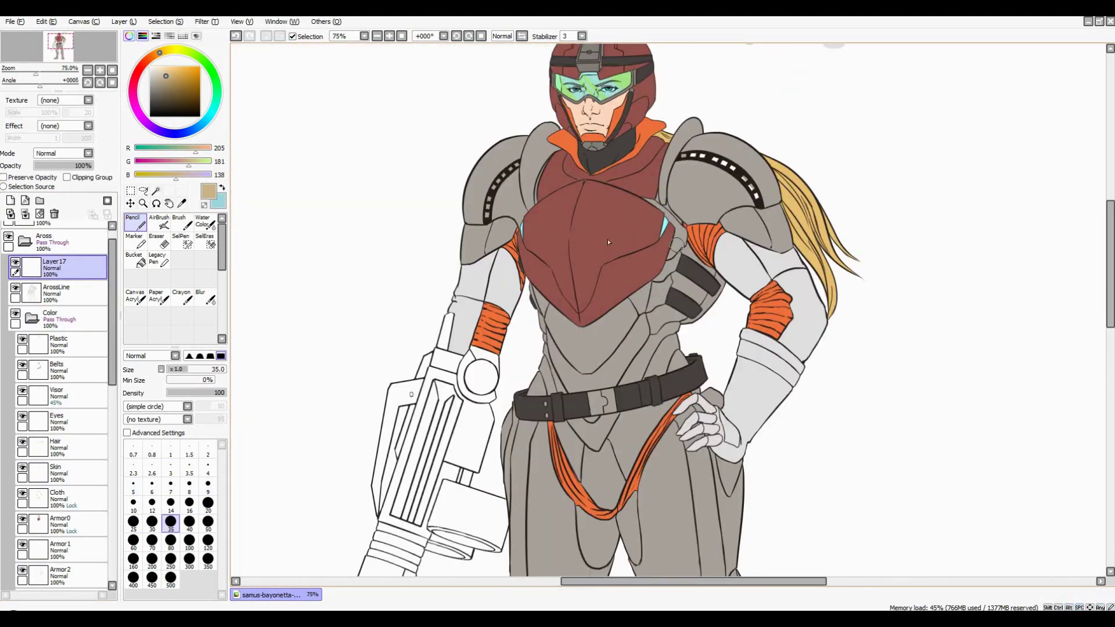
# Colour the slots in both shoulder pads pale cyan (RGB 160, 254, 253), cutting away the Armor3 grey that covers them
pyautogui.keyDown('alt'); pyautogui.click(668, 221); pyautogui.keyUp('alt')
pyautogui.scroll(5, 672, 186)
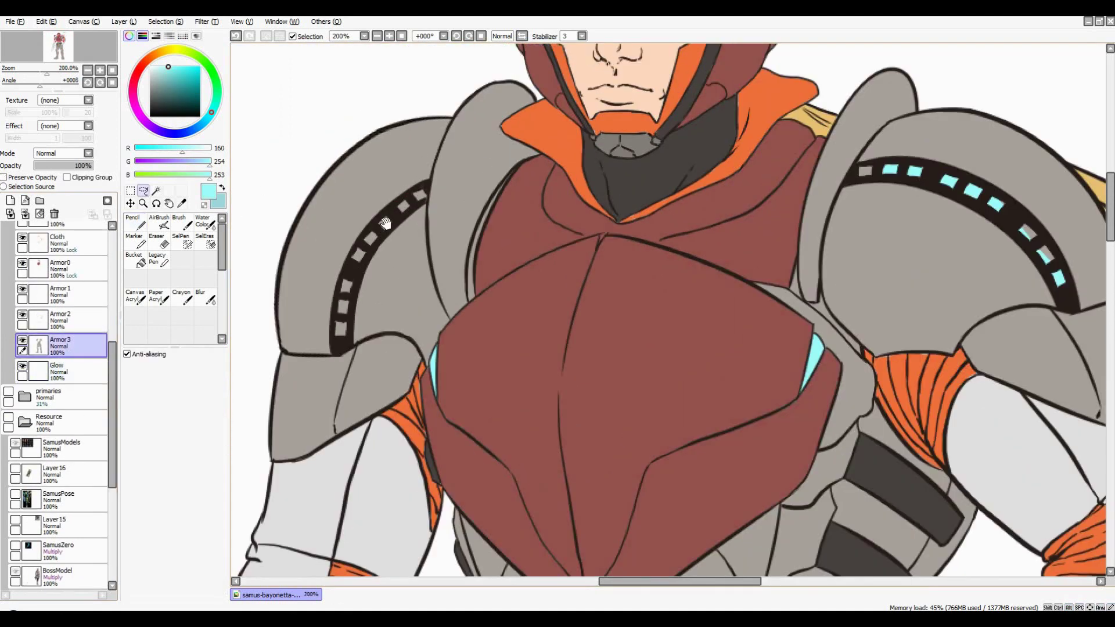
pyautogui.moveTo(587, 144); pyautogui.dragTo(491, 271)
pyautogui.scroll(-4, 485, 299)
pyautogui.scroll(3, 679, 247)
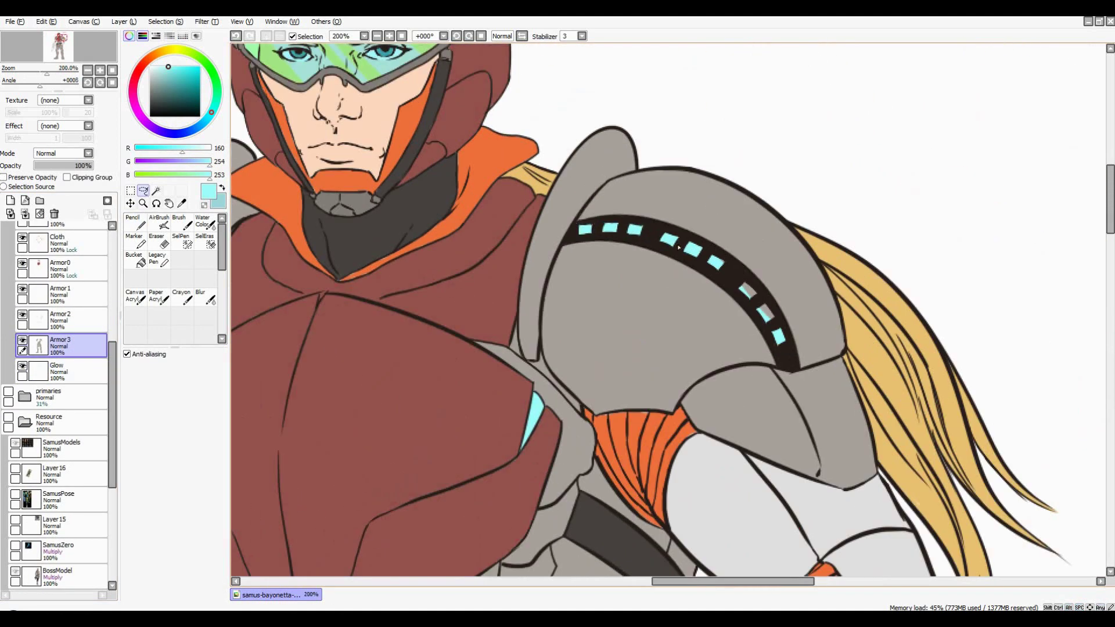
pyautogui.scroll(-3, 778, 351)
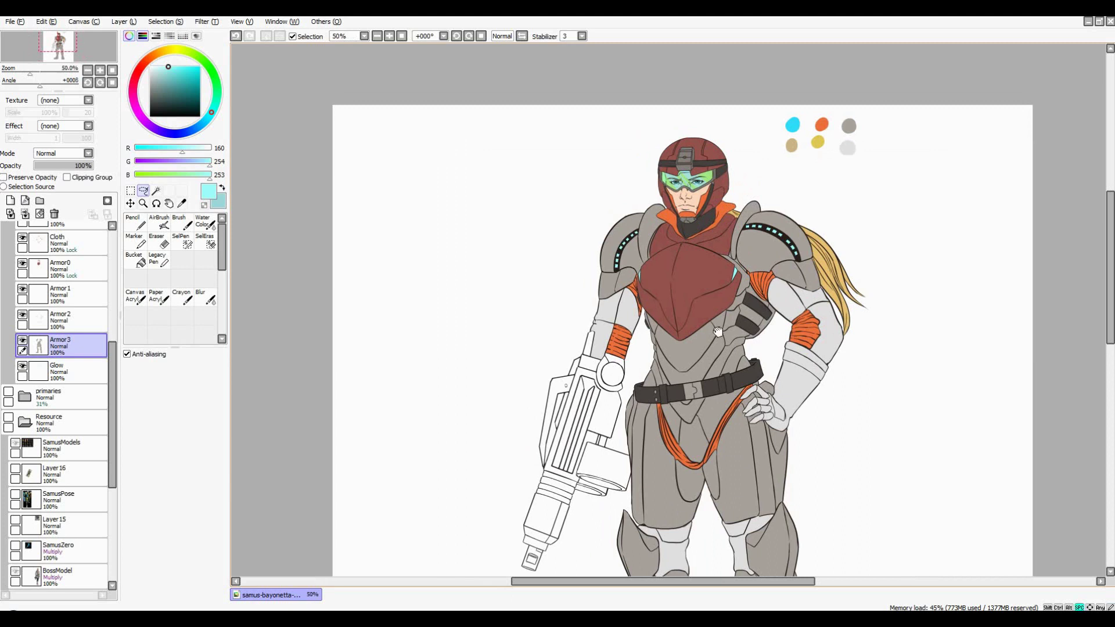
# Fill the new forearm band below the cuff dark grey (RGB 69, 65, 62) on the Belts layer with a 7 px pencil
pyautogui.scroll(2, 719, 331)
pyautogui.scroll(3, 74, 349)
pyautogui.click(74, 281)
pyautogui.scroll(2, 634, 208)
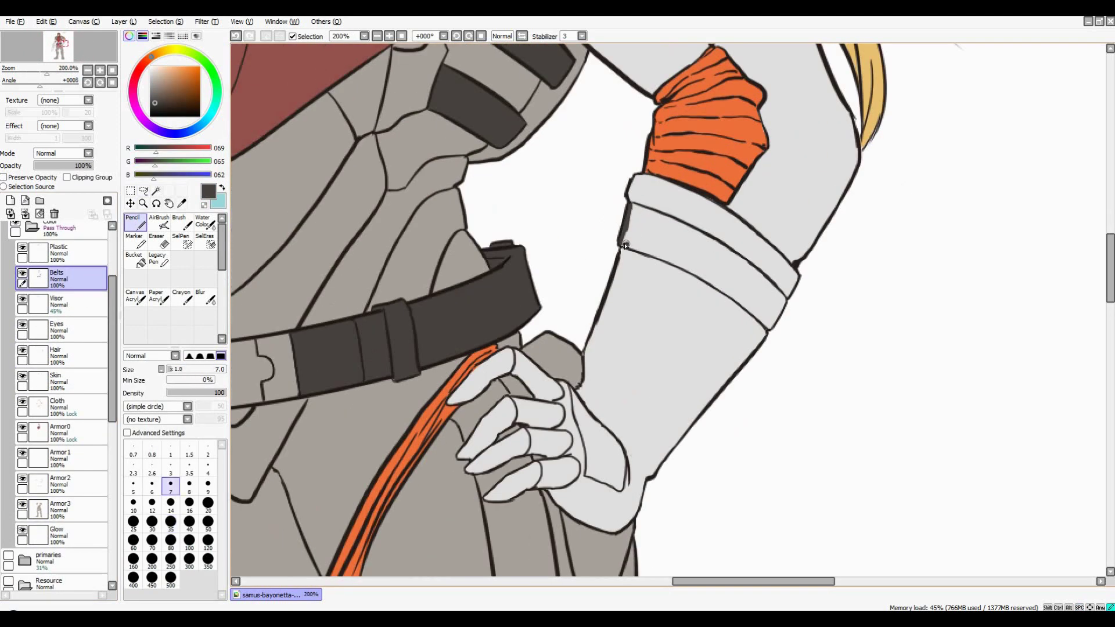
pyautogui.scroll(1, 753, 314)
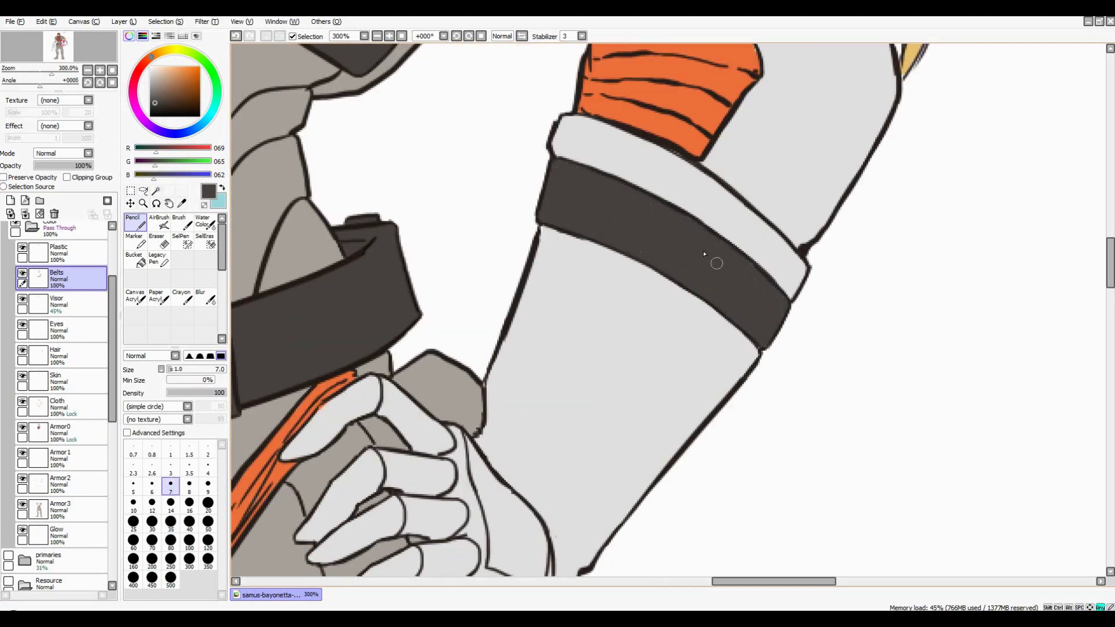
# Fill the outer arm and elbow sections of both arms with tan (RGB 205, 181, 138) on the Armor1 layer
pyautogui.scroll(-4, 726, 273)
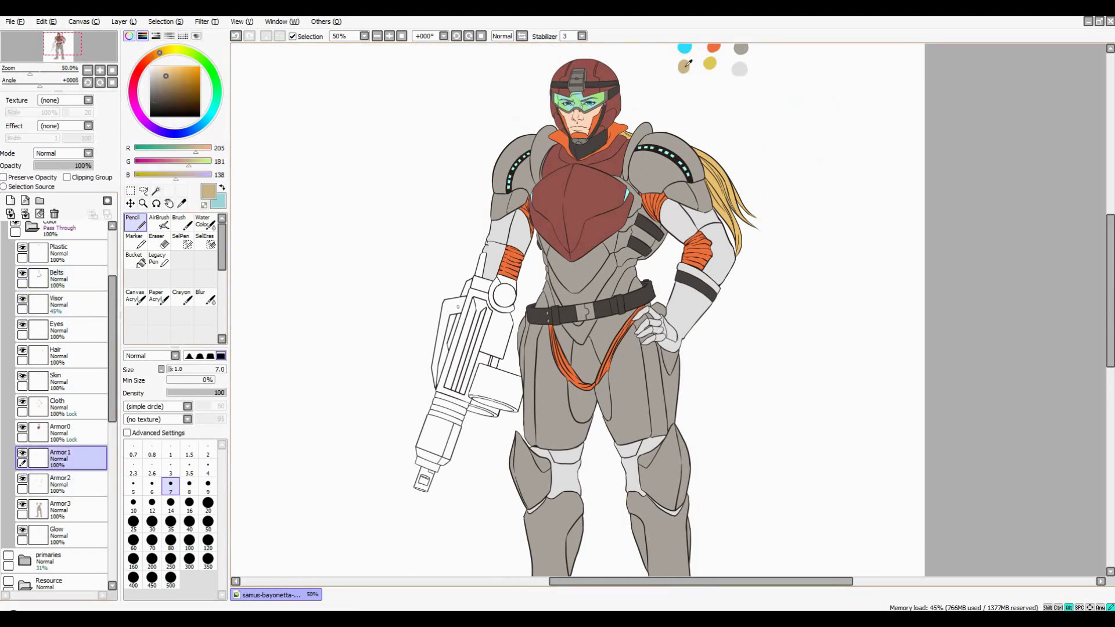
pyautogui.scroll(3, 697, 262)
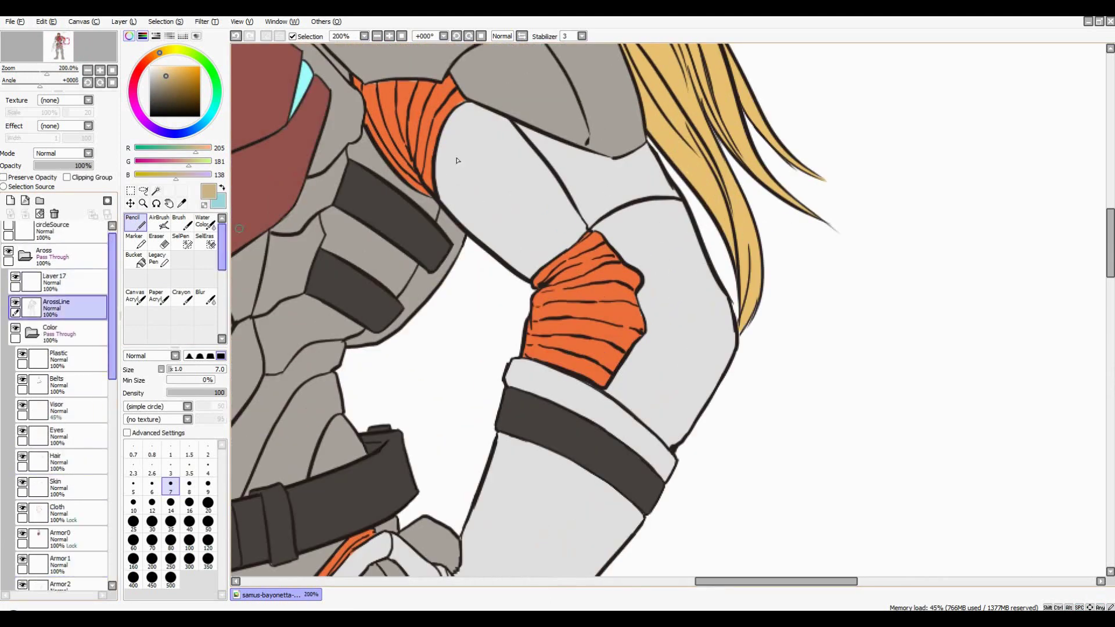
pyautogui.scroll(-2, 415, 169)
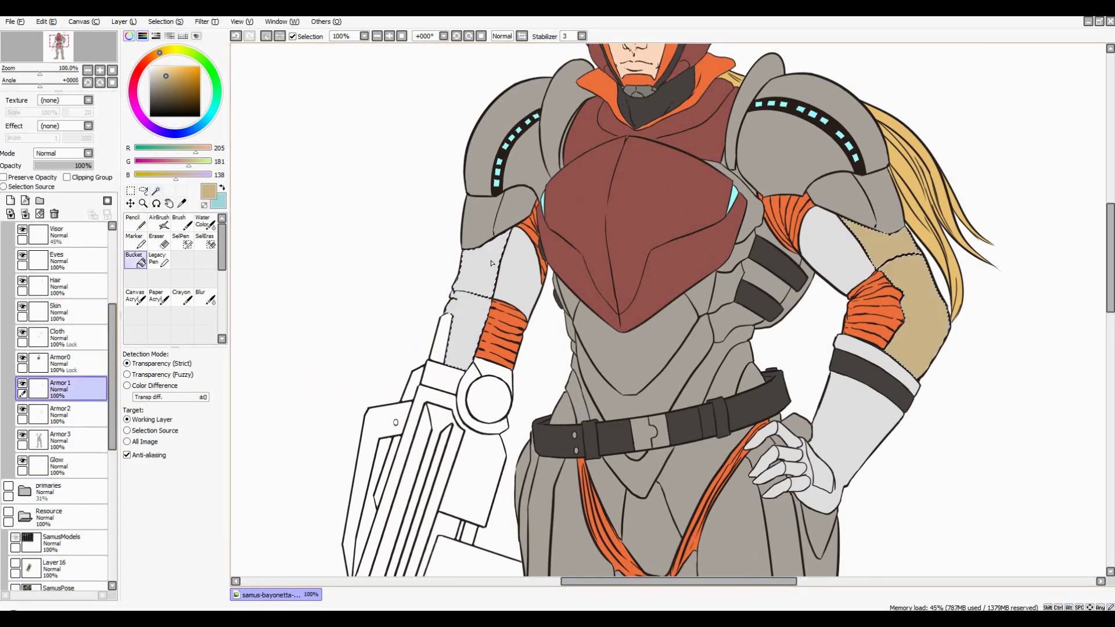
pyautogui.scroll(-3, 820, 241)
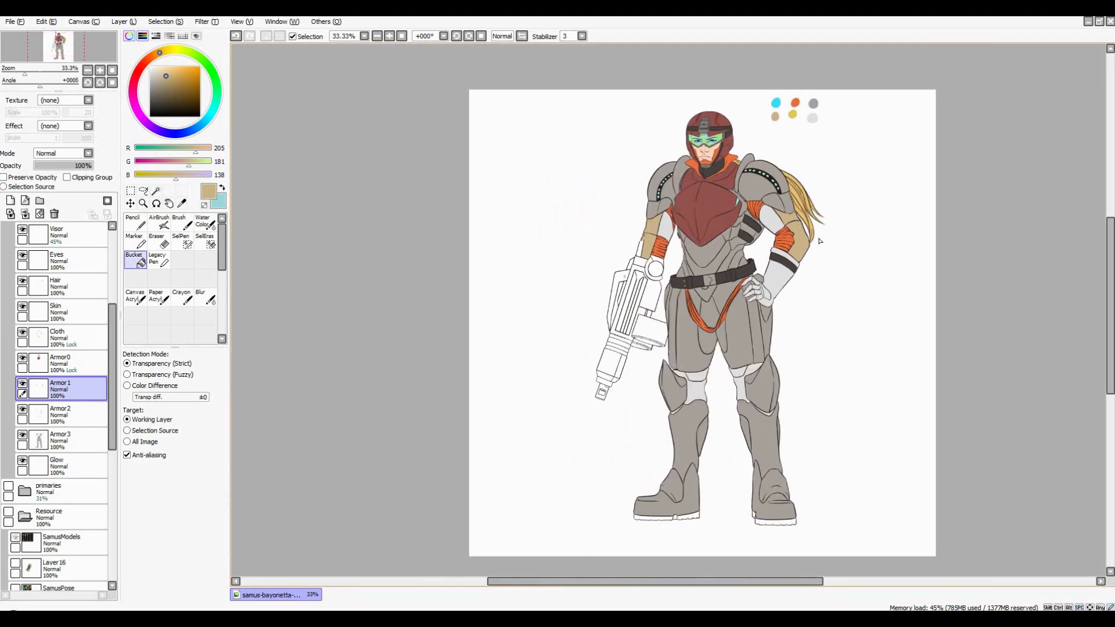
# Try outlining the plate on the back of the hand in tan with a 7 px pencil on Armor1
pyautogui.scroll(1, 786, 313)
pyautogui.press('n')
pyautogui.scroll(3, 732, 322)
pyautogui.scroll(-2, 468, 391)
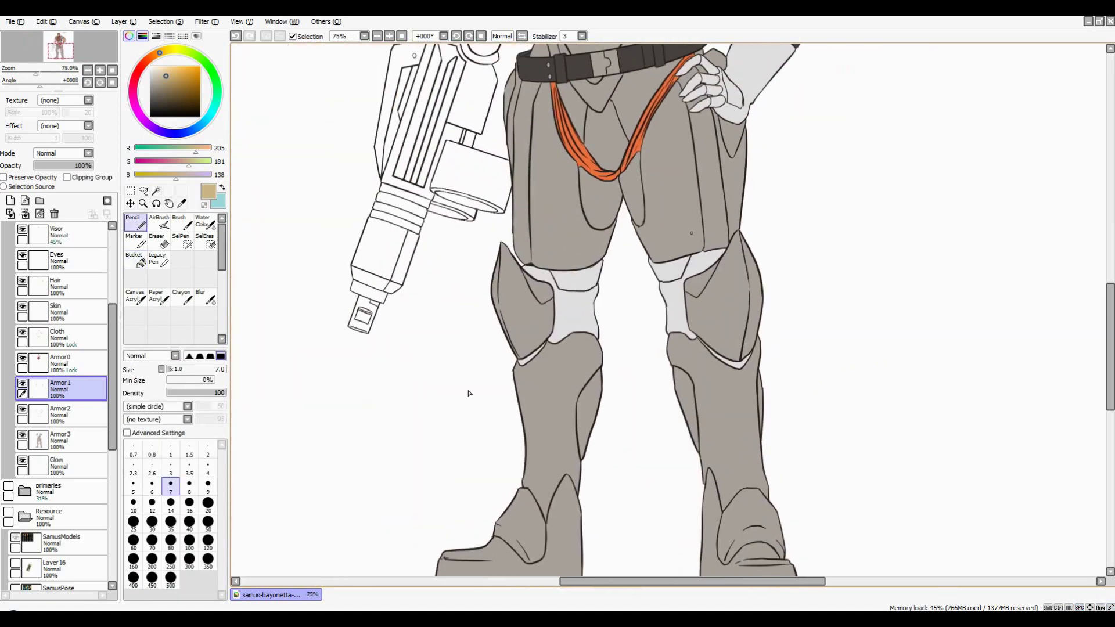
pyautogui.scroll(-3, 468, 391)
pyautogui.scroll(4, 694, 289)
pyautogui.scroll(1, 695, 290)
pyautogui.moveTo(684, 234); pyautogui.dragTo(728, 290)
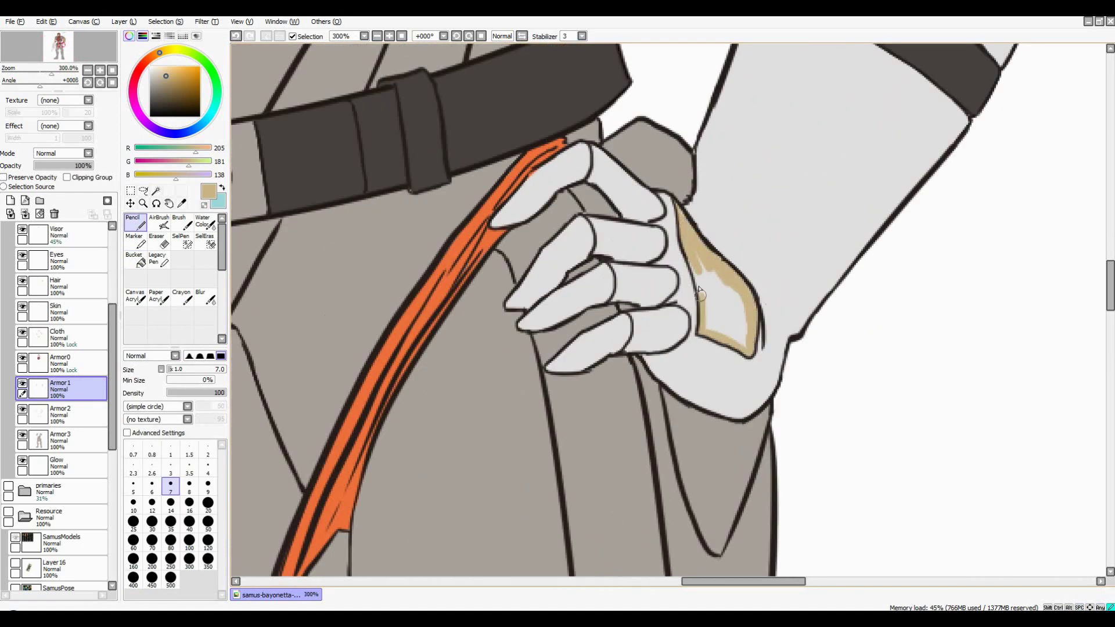
pyautogui.hotkey('ctrl', 'z')
# Select the fingertips of the hand on the hip from the ArossLine artwork and fill them tan on Armor1
pyautogui.scroll(-3, 715, 302)
pyautogui.scroll(2, 639, 325)
pyautogui.scroll(3, 58, 348)
pyautogui.click(58, 277)
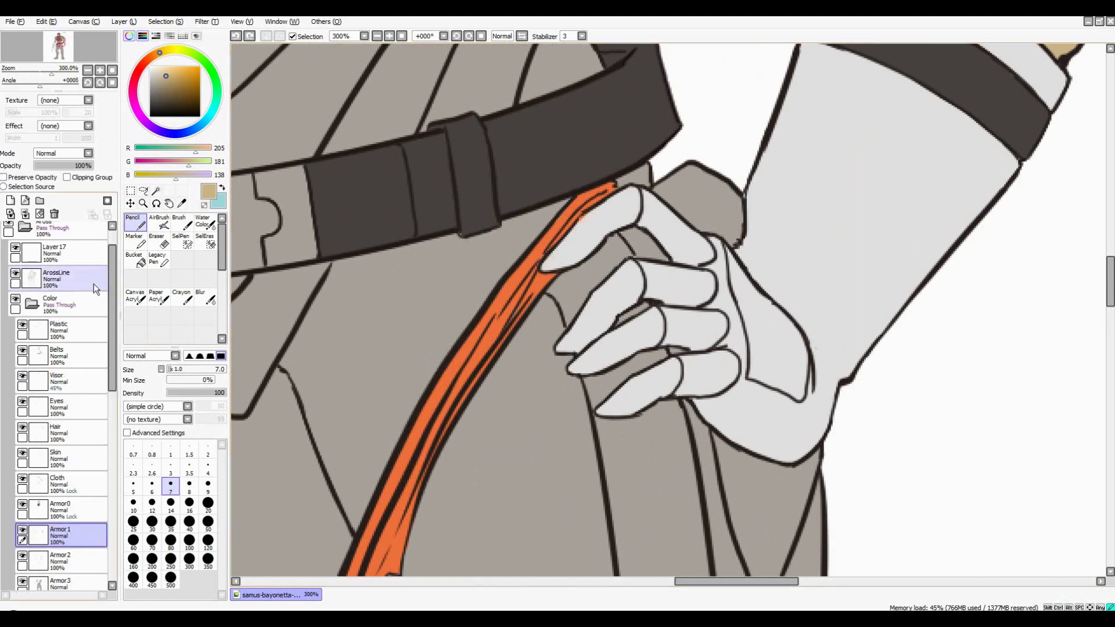
pyautogui.click(156, 190)
pyautogui.click(616, 279)
pyautogui.click(625, 349)
pyautogui.scroll(-3, 59, 348)
pyautogui.click(58, 380)
pyautogui.click(133, 258)
pyautogui.click(616, 325)
pyautogui.scroll(-3, 615, 325)
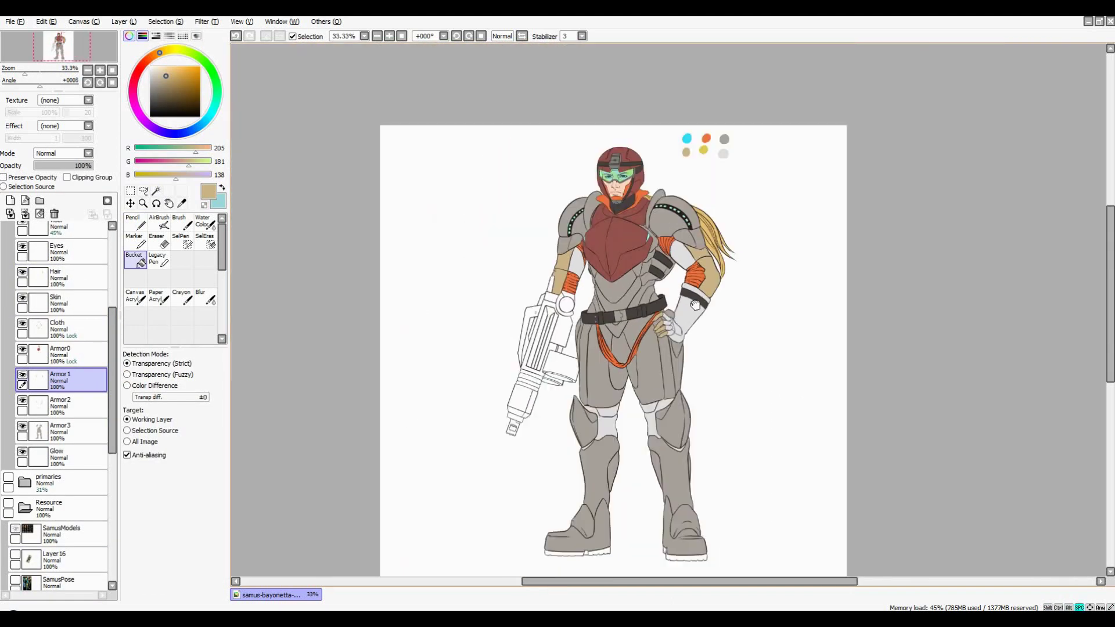
# Sample the elbow wrap's orange (RGB 239, 112, 60) on the Cloth layer and check the arms against the whole figure
pyautogui.scroll(2, 523, 291)
pyautogui.scroll(3, 58, 348)
pyautogui.click(35, 418)
pyautogui.press('n')
pyautogui.scroll(1, 639, 233)
pyautogui.scroll(-2, 639, 232)
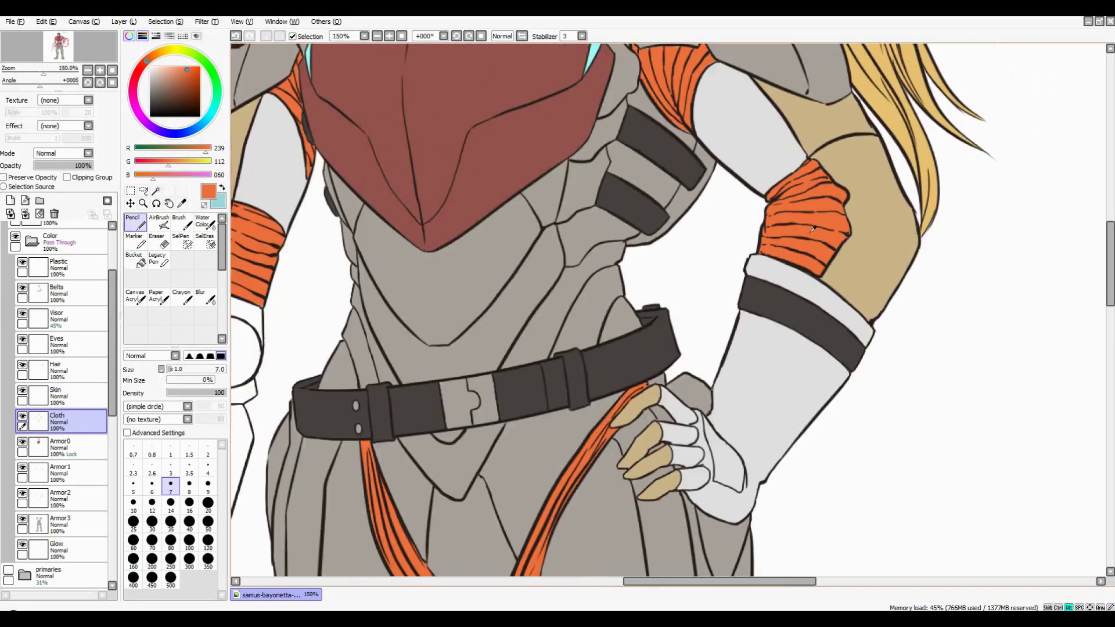
pyautogui.scroll(1, 715, 151)
pyautogui.scroll(-2, 715, 151)
pyautogui.scroll(2, 378, 325)
pyautogui.scroll(-2, 522, 349)
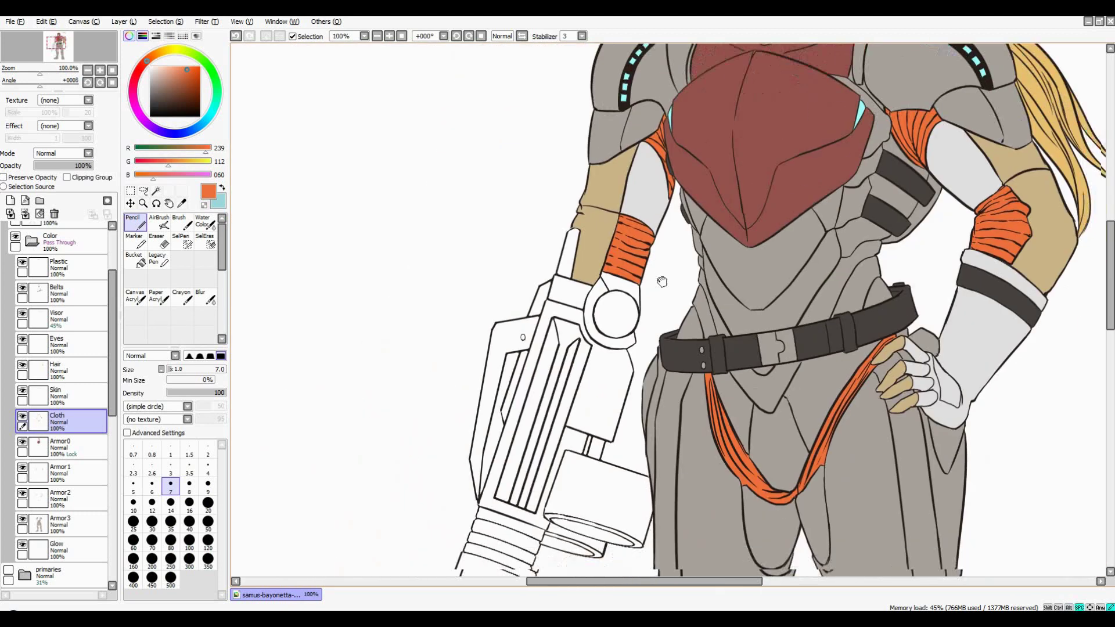
pyautogui.scroll(2, 706, 446)
pyautogui.scroll(-4, 706, 446)
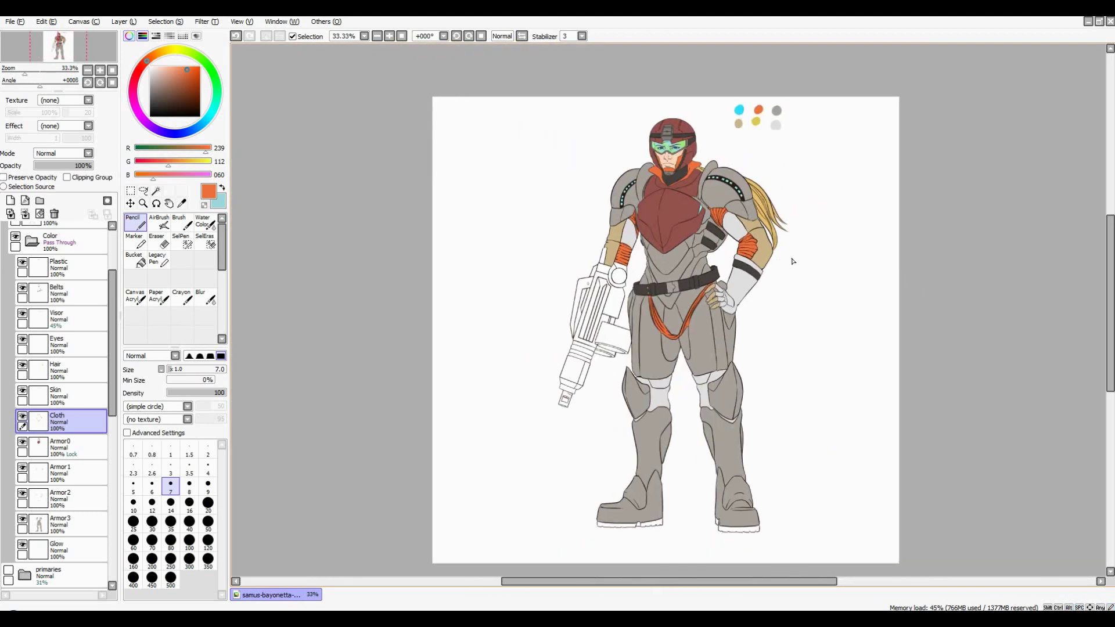
# Paint the small panels directly above both knees tan (RGB 205, 181, 138) on Armor1 with a 7 px pencil
pyautogui.scroll(1, 686, 306)
pyautogui.click(58, 472)
pyautogui.scroll(5, 581, 380)
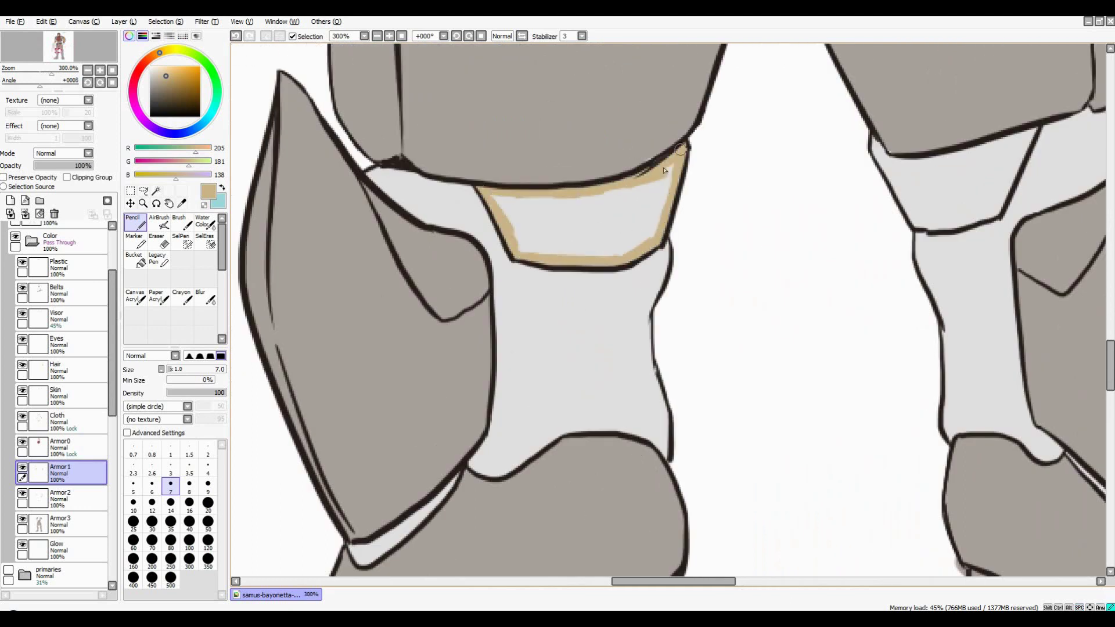
pyautogui.click(665, 170)
pyautogui.scroll(-1, 583, 226)
pyautogui.moveTo(582, 226)
pyautogui.mouseDown()
pyautogui.moveTo(600, 254)
pyautogui.moveTo(617, 249)
pyautogui.mouseUp()
pyautogui.scroll(1, 667, 274)
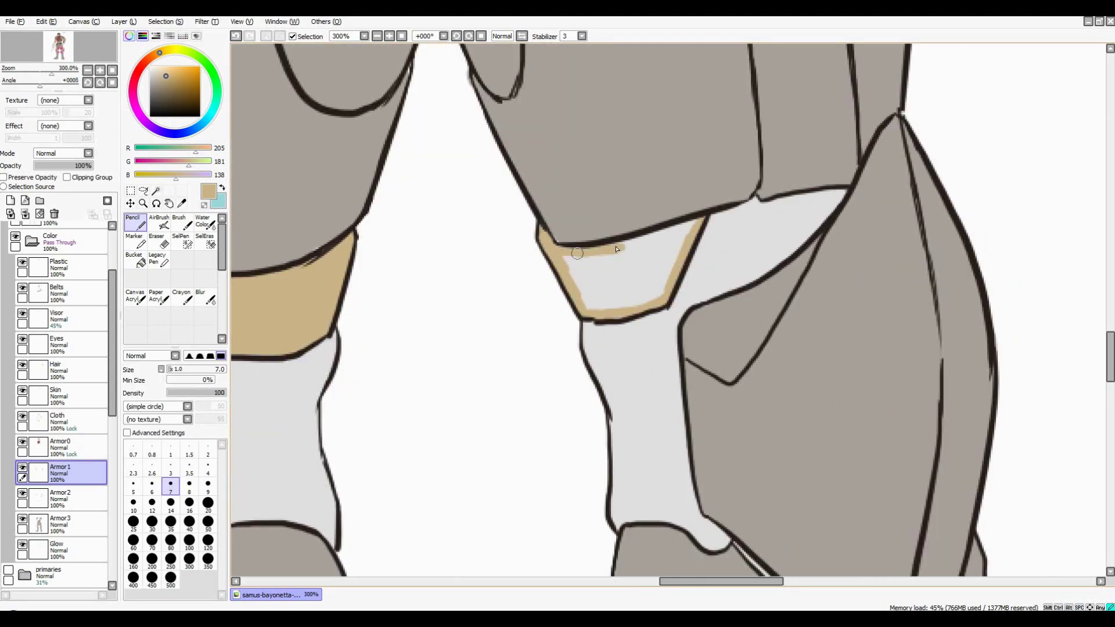
pyautogui.scroll(-6, 680, 257)
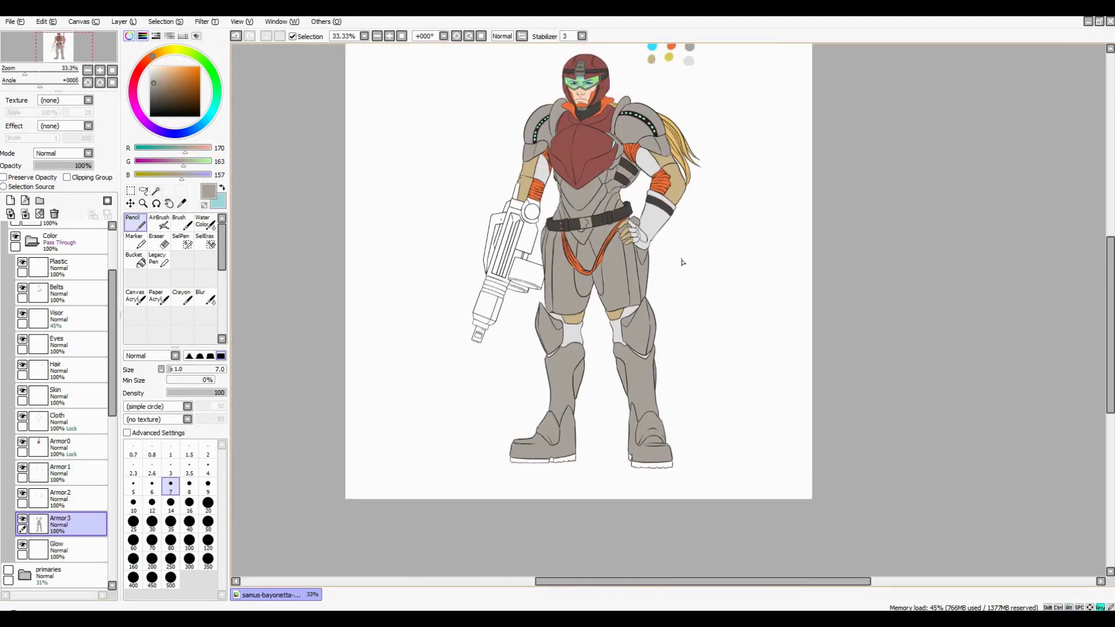
pyautogui.scroll(2, 690, 311)
pyautogui.scroll(-1, 719, 339)
pyautogui.scroll(-1, 719, 340)
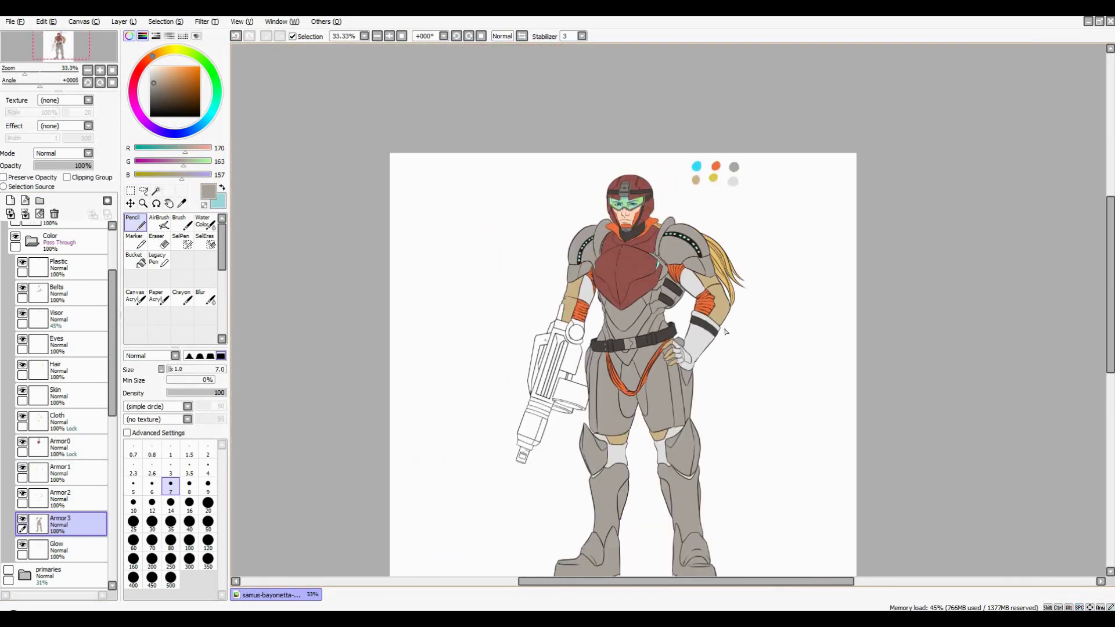
pyautogui.scroll(2, 726, 290)
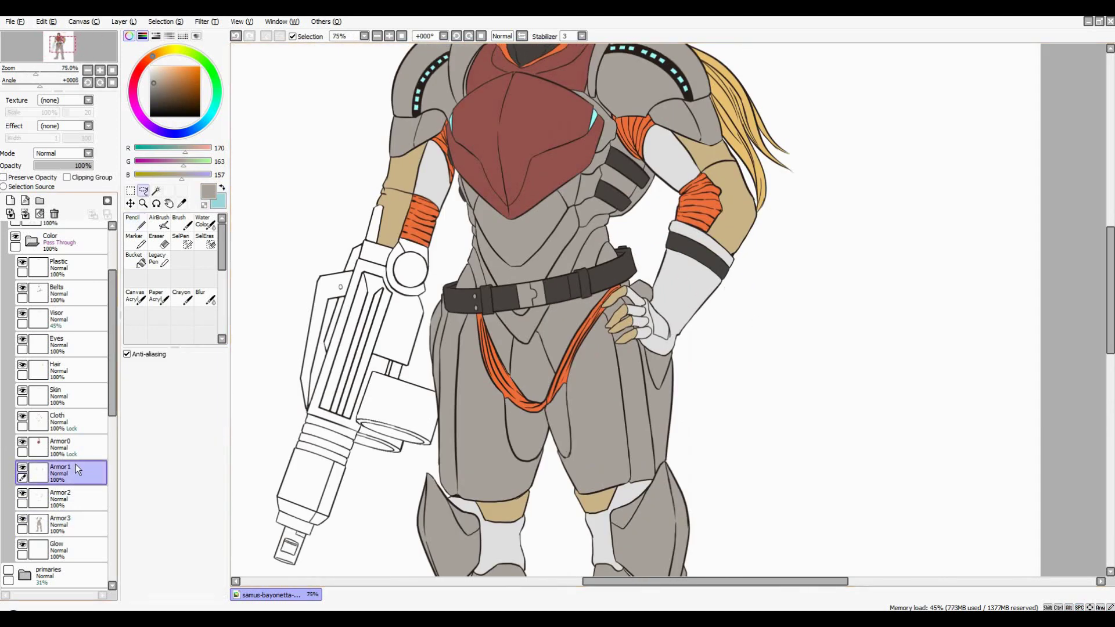
pyautogui.scroll(-3, 662, 343)
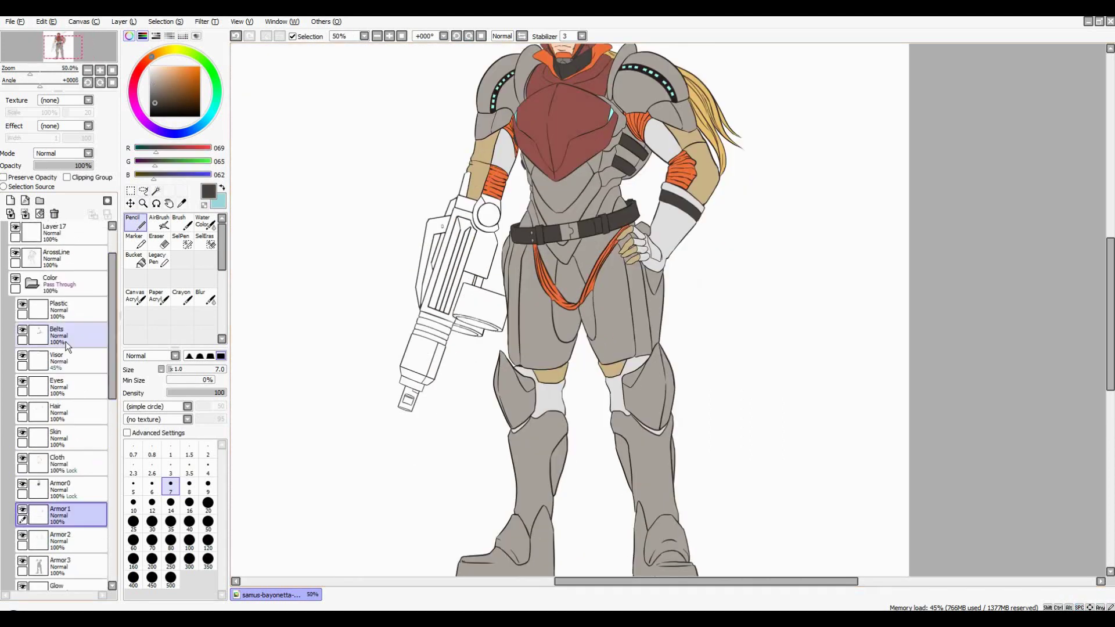
# Fill both boot soles dark grey (RGB 69, 65, 62) on the Belts layer and close the tread gaps with a 7 px pencil
pyautogui.scroll(3, 389, 328)
pyautogui.scroll(-1, 88, 360)
pyautogui.click(64, 296)
pyautogui.hotkey('ctrl', 'd')
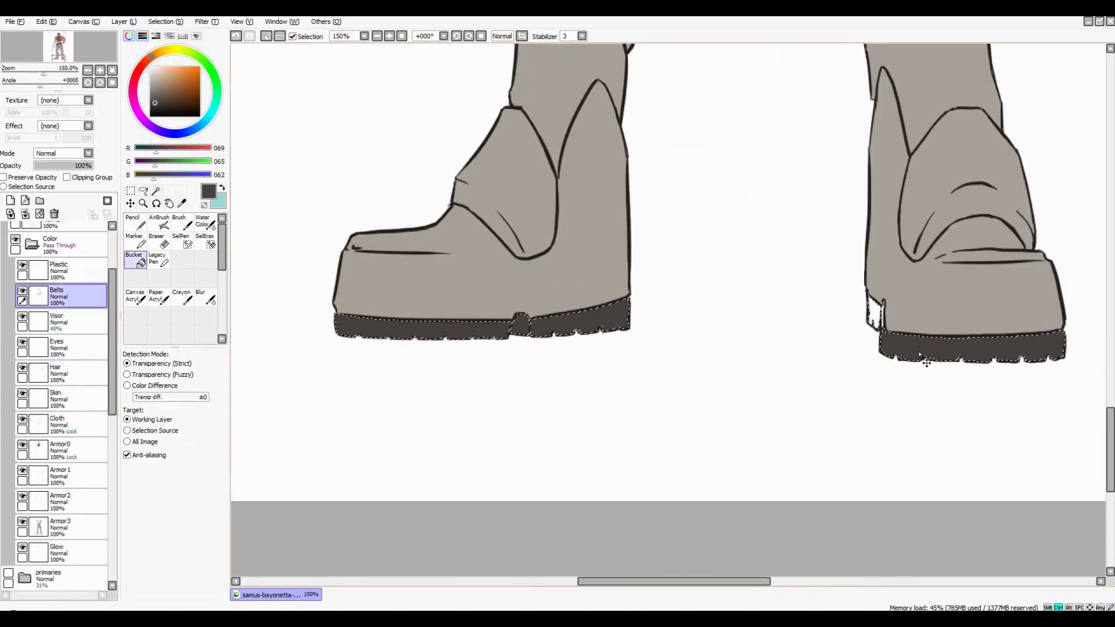
pyautogui.click(136, 224)
pyautogui.scroll(2, 499, 317)
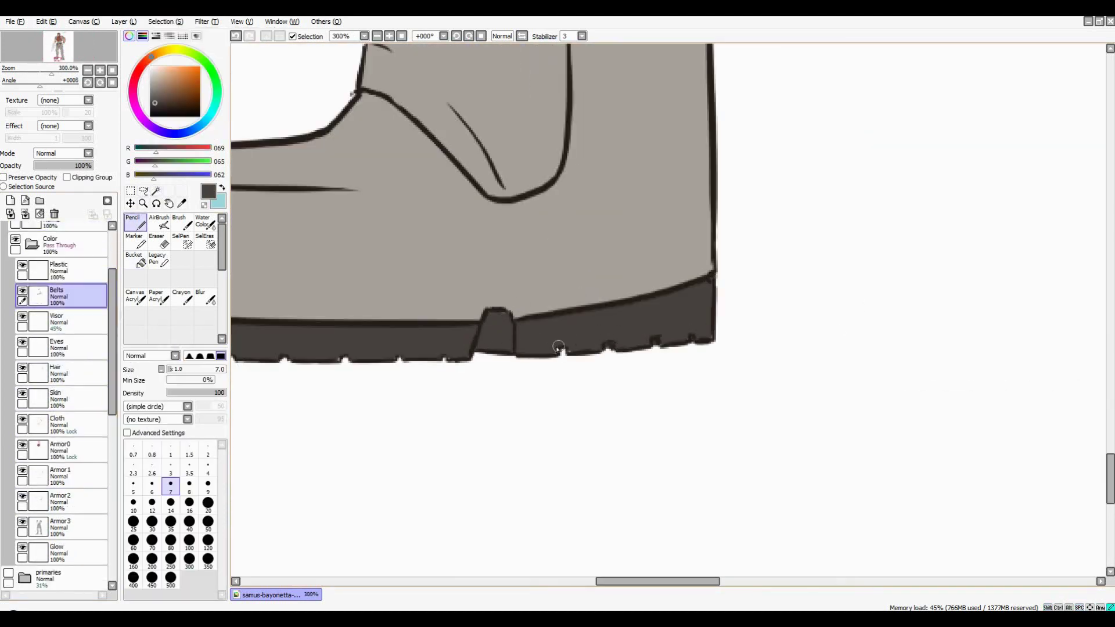
pyautogui.moveTo(559, 347); pyautogui.dragTo(639, 366)
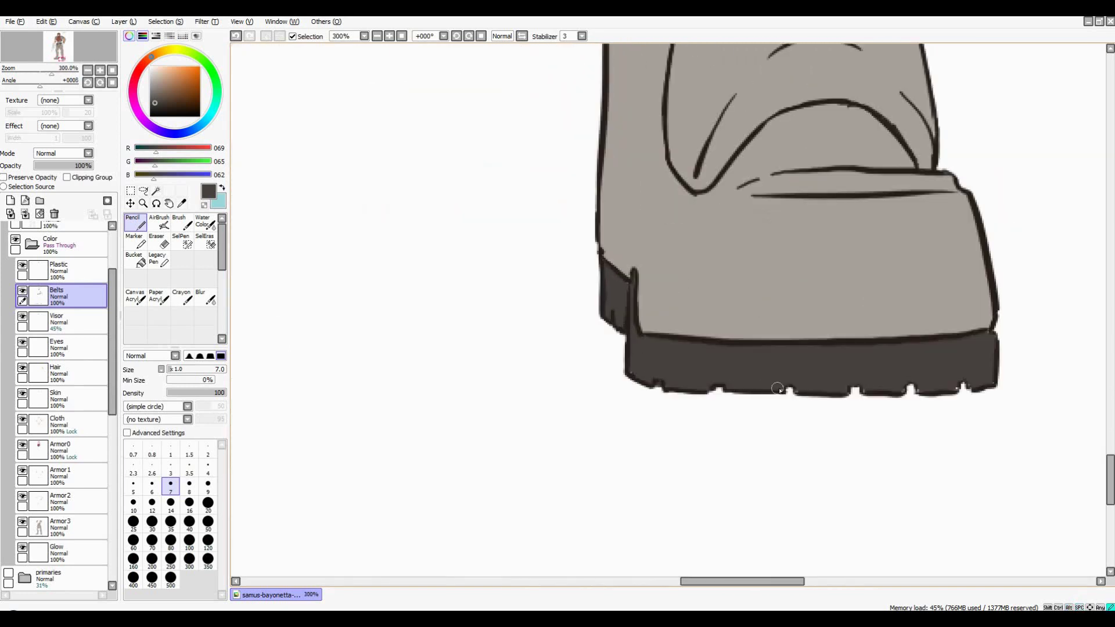
pyautogui.scroll(-7, 971, 410)
# Add three layers named Metal1, Metal2 and Metal3 above Plastic in the Color folder
pyautogui.scroll(2, 639, 319)
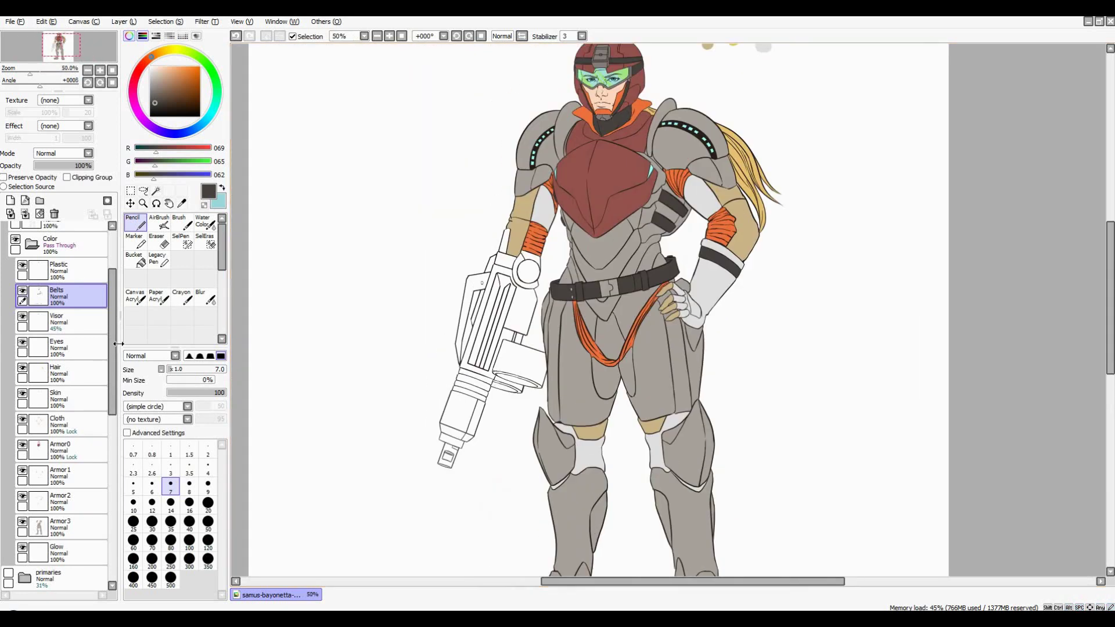
pyautogui.click(11, 200)
pyautogui.doubleClick(87, 290)
pyautogui.write('Metal1')
pyautogui.press('Return')
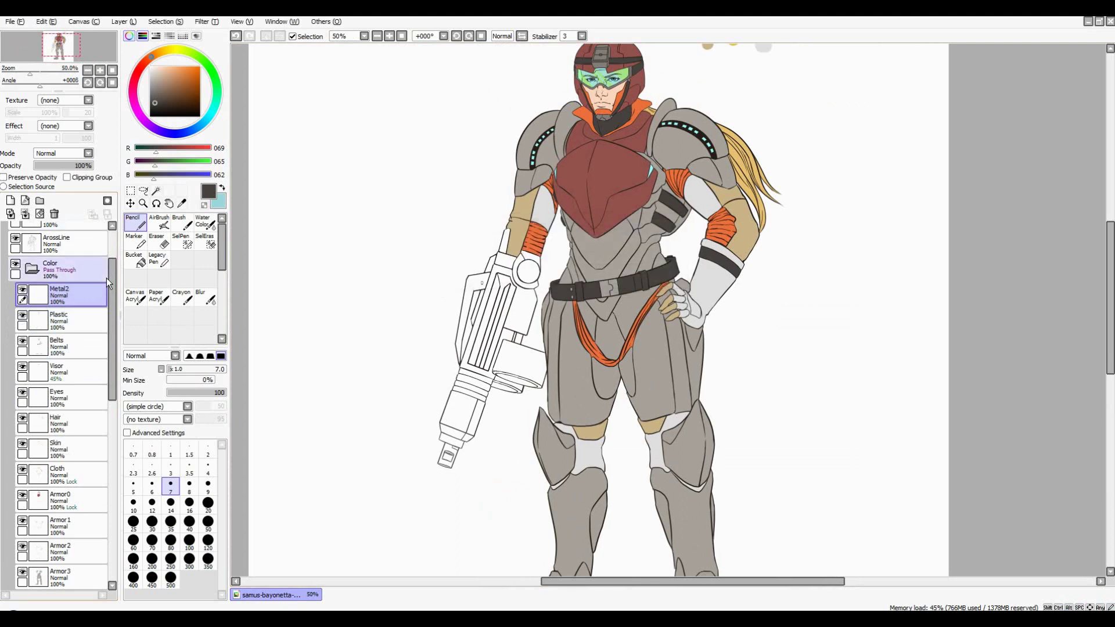
pyautogui.write('Metal2')
pyautogui.press('Return')
pyautogui.write('Metal3')
pyautogui.press('Return')
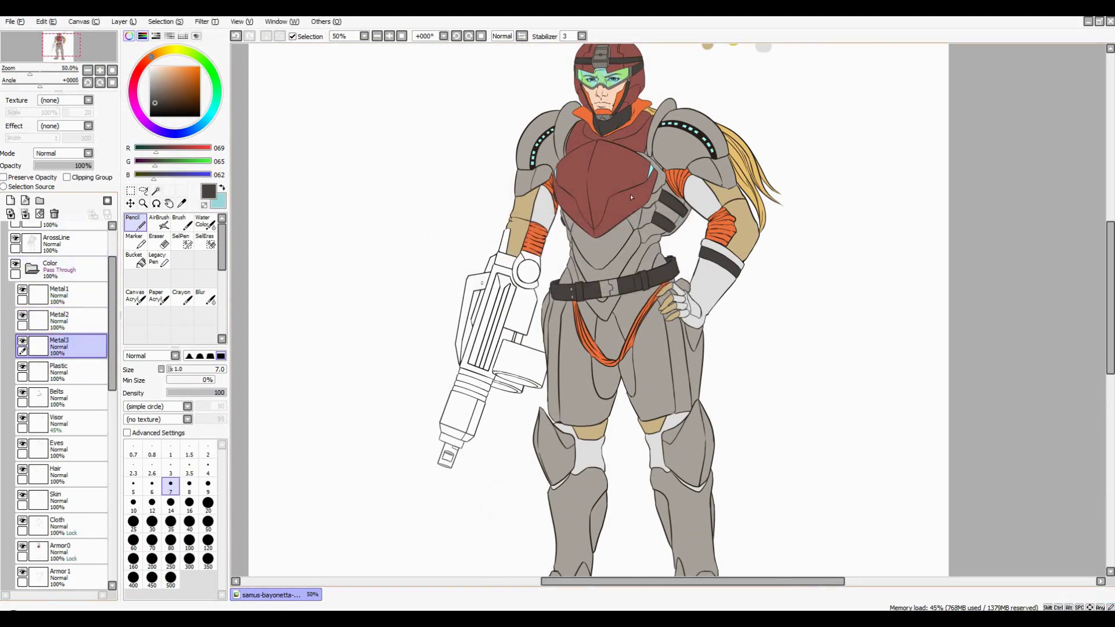
# Select the gun's body, side cylinders, barrel rings and muzzle with the Magic Wand on the ArossLine layer, leaving its open slots out
pyautogui.press('alt')
pyautogui.scroll(2, 419, 355)
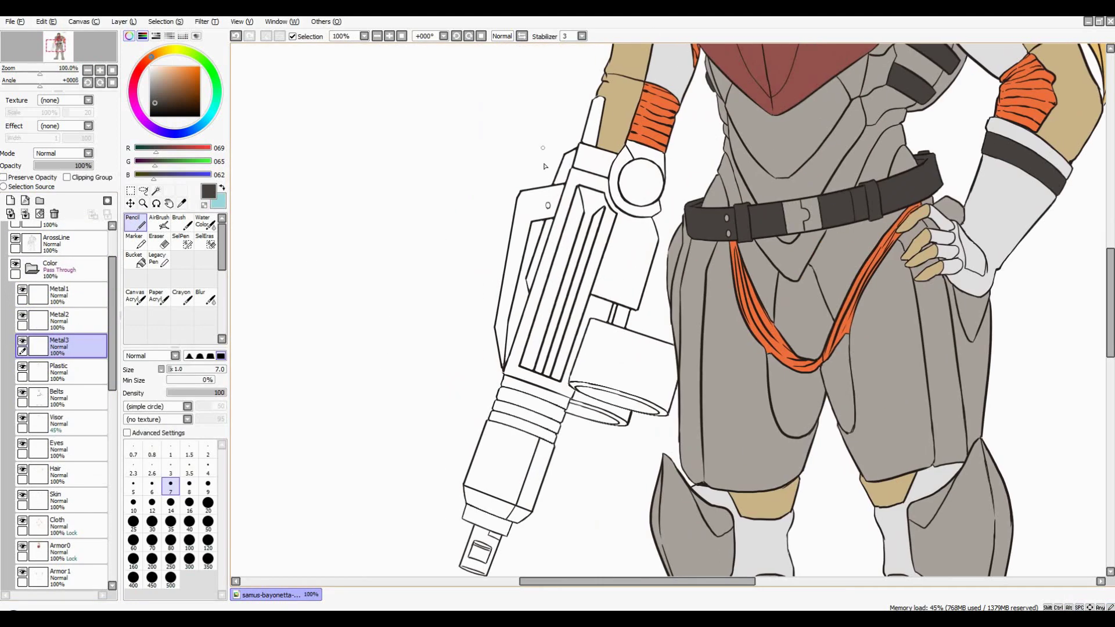
pyautogui.click(58, 241)
pyautogui.click(156, 191)
pyautogui.click(511, 261)
pyautogui.click(581, 232)
pyautogui.click(639, 181)
pyautogui.click(625, 360)
pyautogui.click(622, 316)
pyautogui.click(615, 401)
pyautogui.scroll(-2, 616, 401)
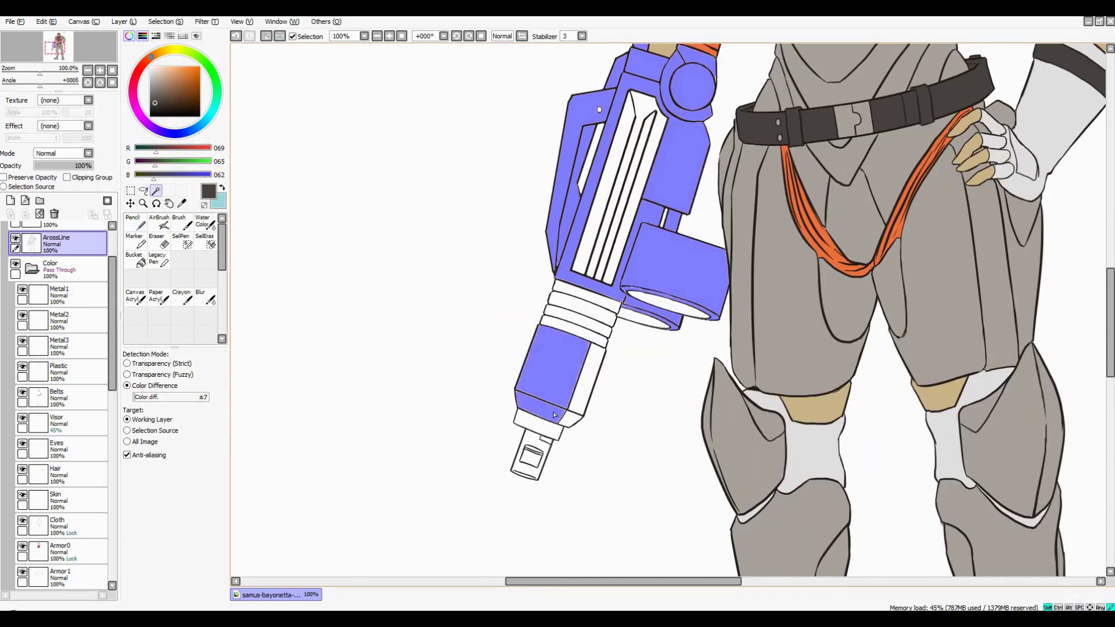
pyautogui.click(528, 418)
pyautogui.scroll(3, 528, 419)
pyautogui.scroll(-3, 581, 348)
pyautogui.scroll(1, 625, 290)
pyautogui.scroll(-2, 624, 291)
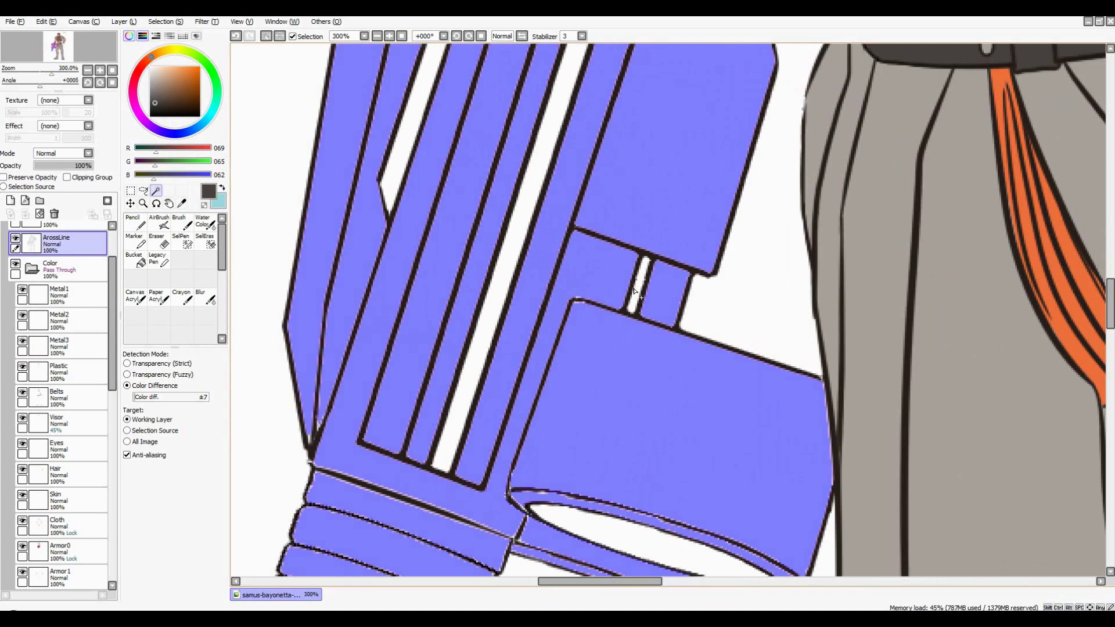
# Fill the selected gun areas dark grey (RGB 69, 65, 62) on the Metal3 layer
pyautogui.click(59, 346)
pyautogui.click(135, 259)
pyautogui.click(572, 305)
# Cover the unfilled specks and seams along the gun's body, barrel rings and muzzle on Metal3 with the dark grey pencil
pyautogui.press('n')
pyautogui.scroll(4, 581, 261)
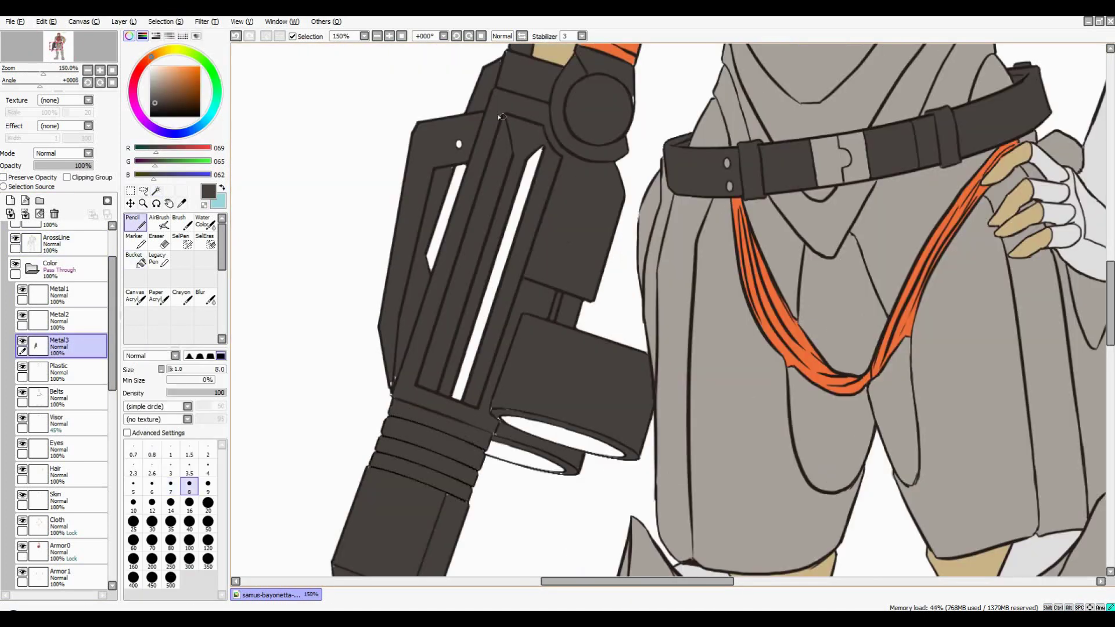
pyautogui.scroll(-2, 735, 275)
pyautogui.scroll(1, 506, 239)
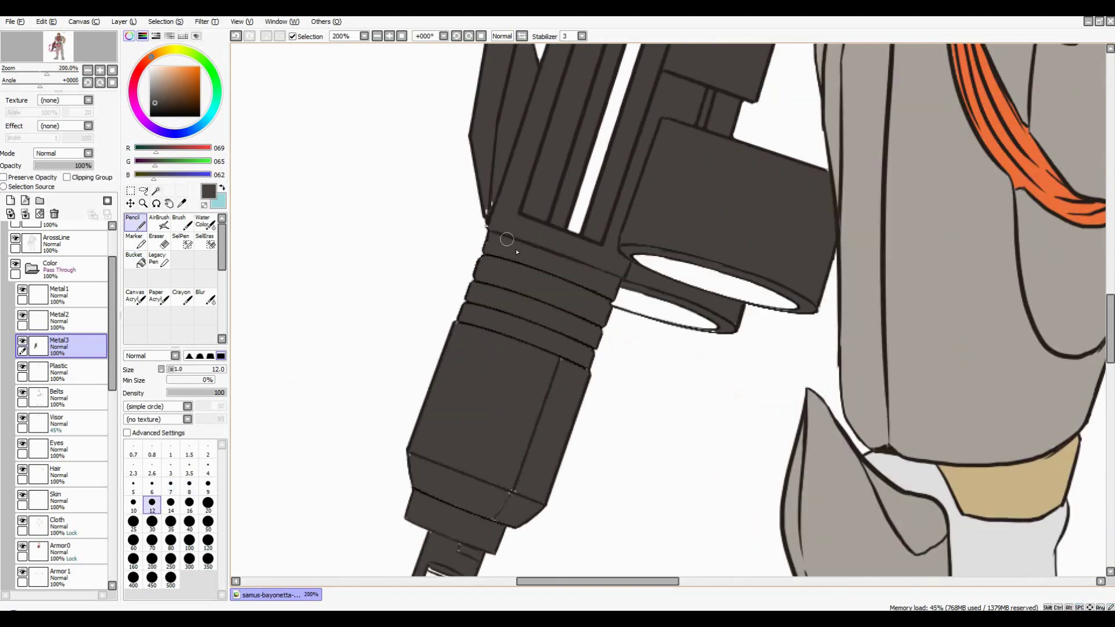
pyautogui.press('[')
pyautogui.press('[')
pyautogui.moveTo(464, 329); pyautogui.dragTo(594, 320)
pyautogui.scroll(2, 526, 297)
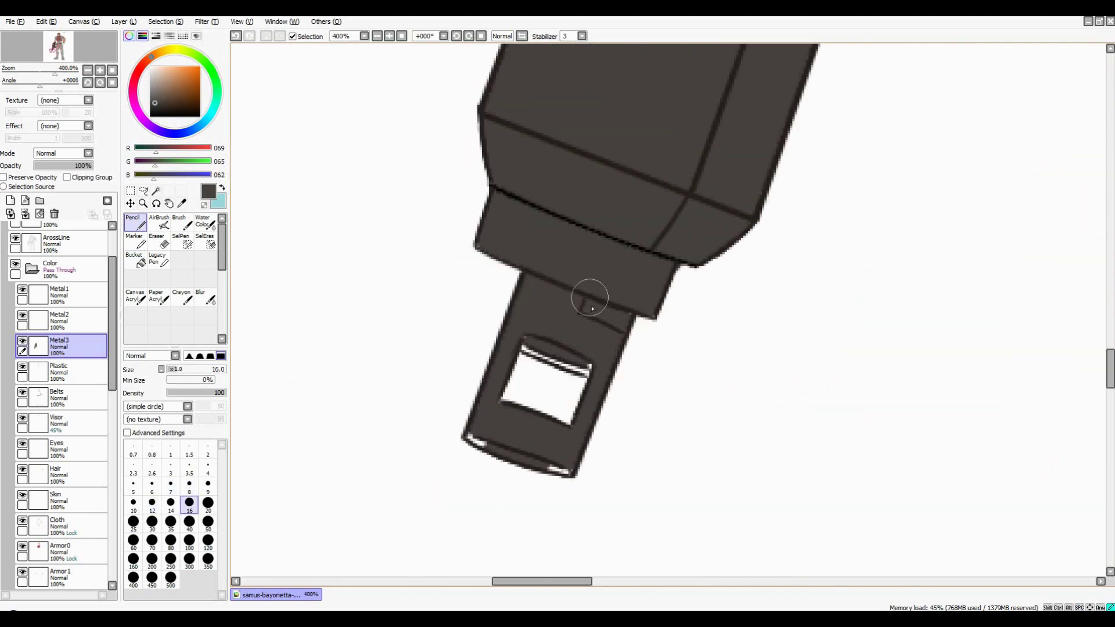
pyautogui.scroll(-3, 539, 457)
pyautogui.scroll(-2, 797, 169)
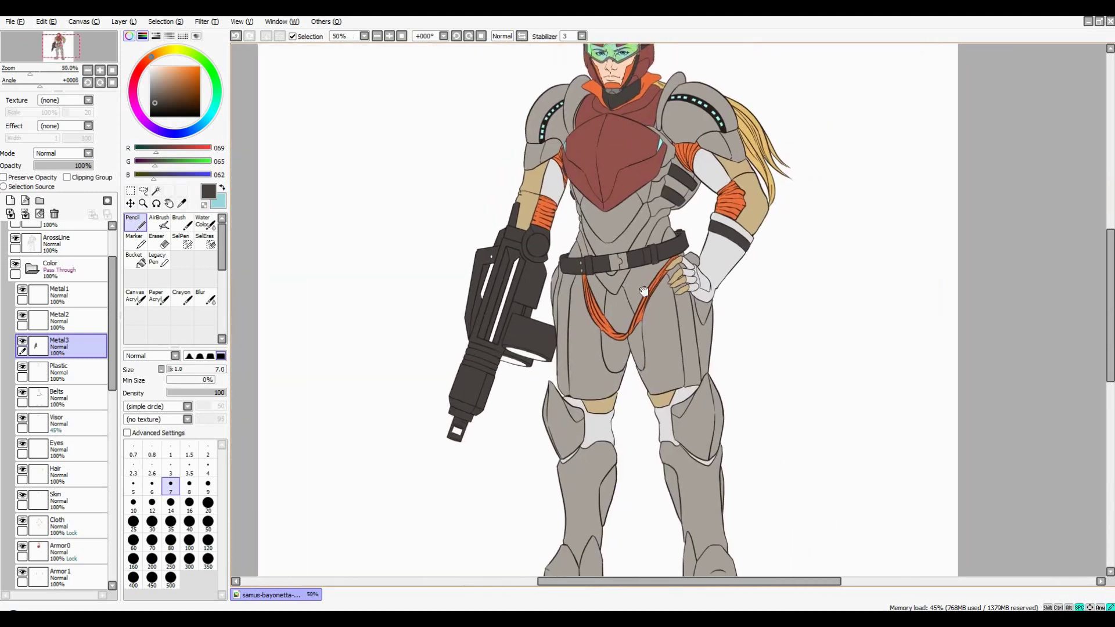
# Paint the gun's long central slot pale cyan on the Glow layer with a 70 px pencil
pyautogui.scroll(-3, 58, 464)
pyautogui.click(57, 388)
pyautogui.click(218, 201)
pyautogui.scroll(2, 590, 360)
pyautogui.click(152, 540)
pyautogui.scroll(1, 591, 359)
pyautogui.scroll(5, 58, 407)
# Mix a golden yellow (RGB 249, 219, 66) and paint the gun's small round stud and the two belt rivets on Metal2
pyautogui.click(58, 356)
pyautogui.click(168, 50)
pyautogui.click(181, 72)
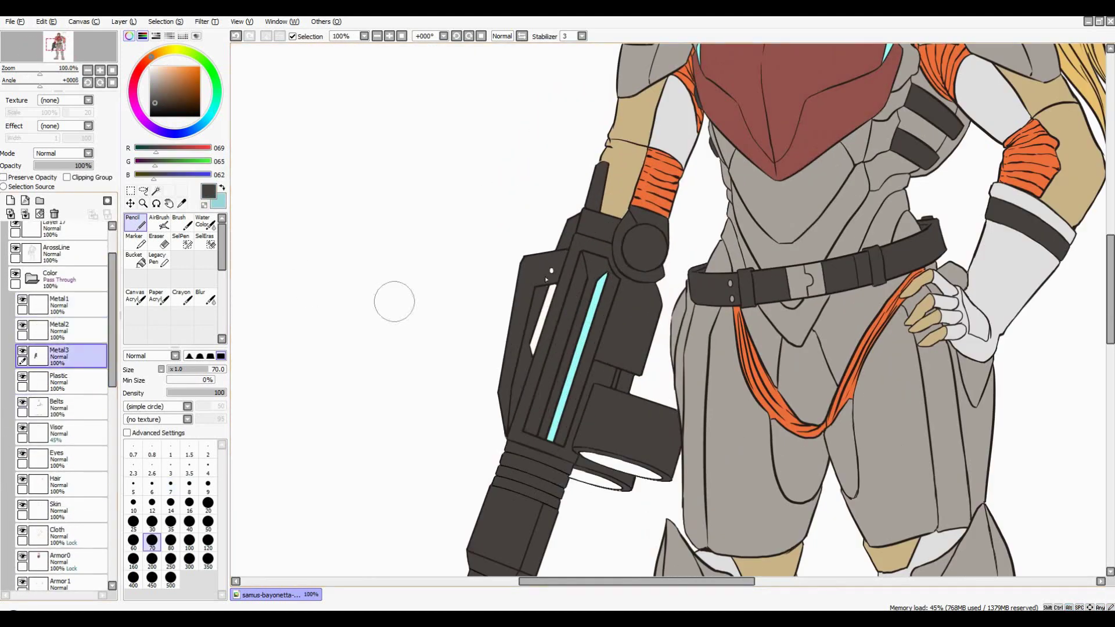
pyautogui.click(152, 502)
pyautogui.scroll(1, 393, 301)
pyautogui.scroll(-3, 643, 301)
pyautogui.scroll(6, 643, 301)
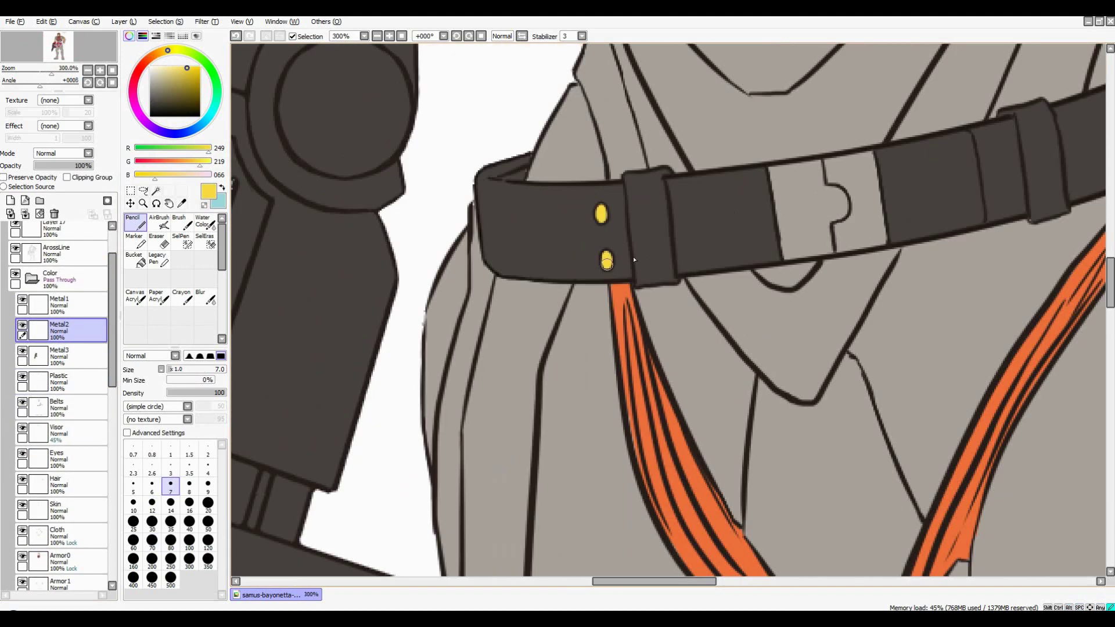
# Select the belt buckle and paint both its halves golden yellow on the Metal2 layer
pyautogui.press('w')
pyautogui.click(713, 203)
pyautogui.click(58, 329)
pyautogui.press('n')
pyautogui.moveTo(668, 220); pyautogui.dragTo(730, 216)
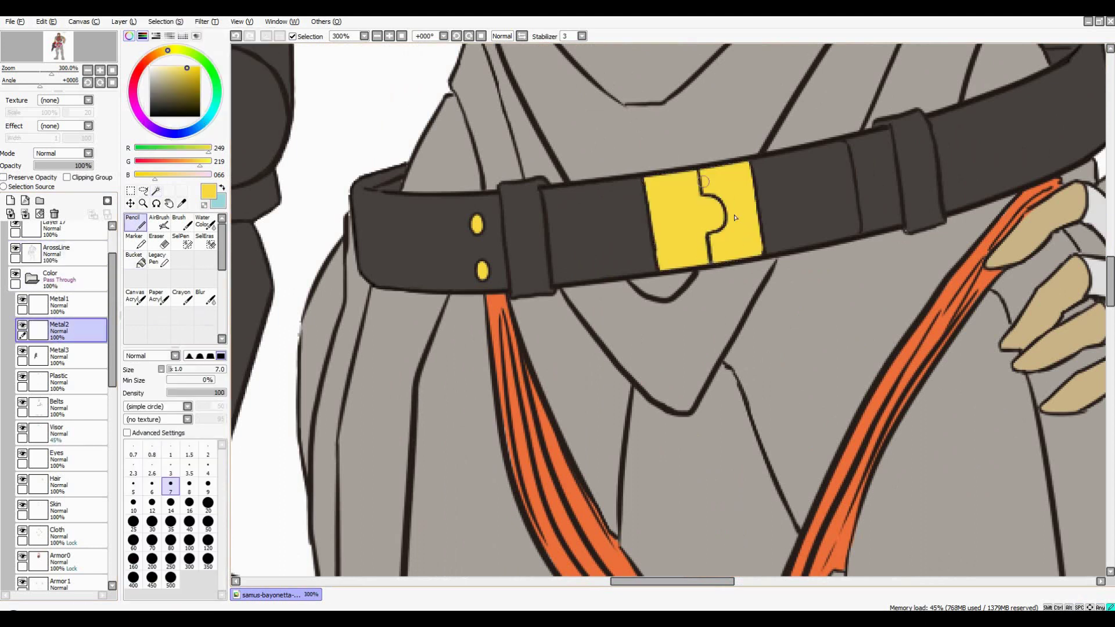
pyautogui.scroll(-4, 730, 216)
# Select the rims of the gun's two side cylinders on ArossLine and paint them golden yellow on Metal2
pyautogui.scroll(2, 687, 220)
pyautogui.scroll(3, 687, 220)
pyautogui.press('w')
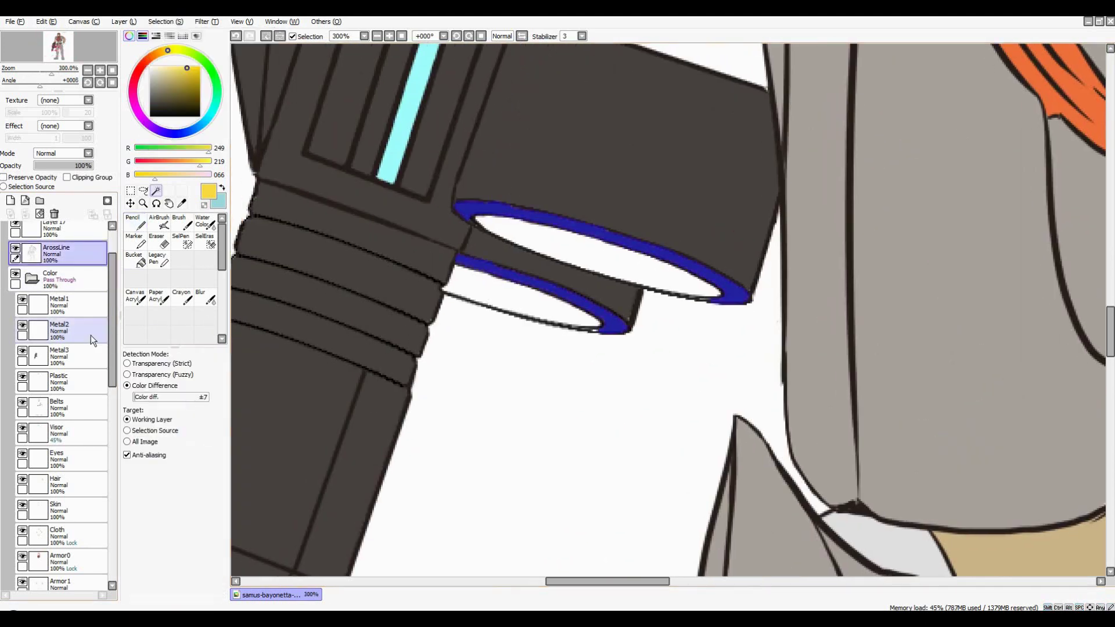
pyautogui.click(90, 336)
pyautogui.press('n')
pyautogui.moveTo(686, 273); pyautogui.dragTo(470, 221)
# Try filling the openings of the gun's two side cylinders with bright red (RGB 255, 17, 1) on the Metal1 layer
pyautogui.scroll(2, 469, 221)
pyautogui.press('alt')
pyautogui.scroll(-6, 507, 285)
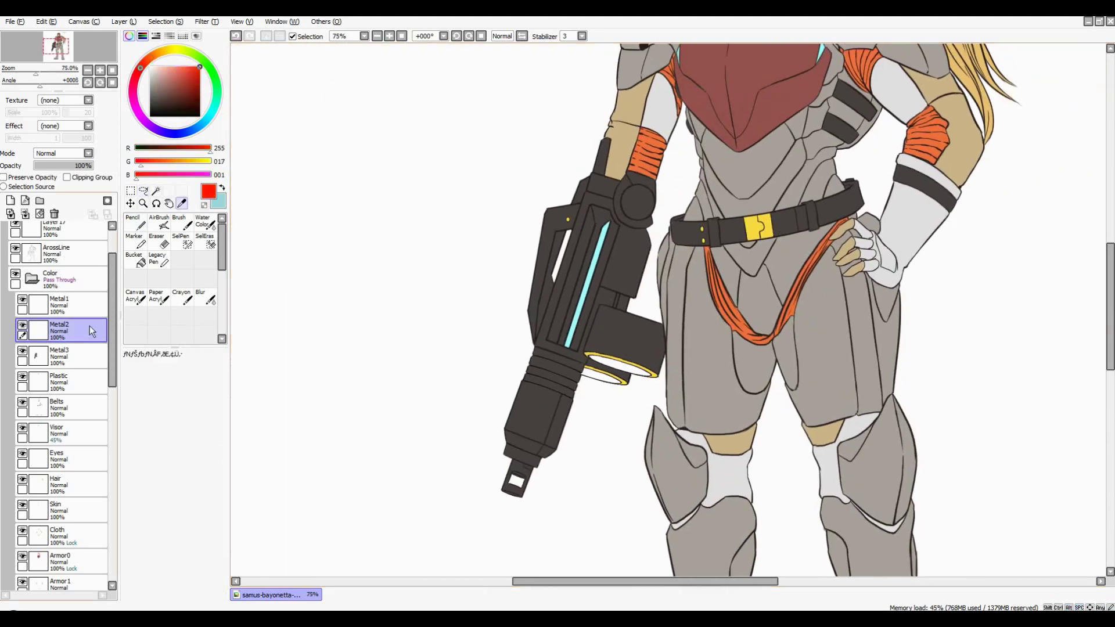
pyautogui.click(70, 305)
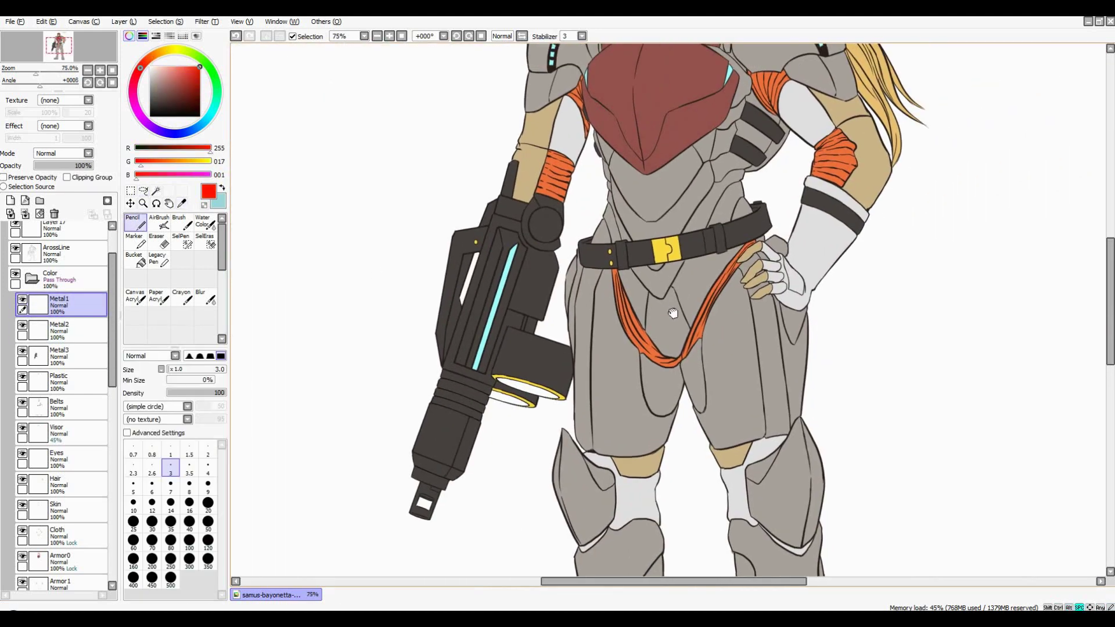
pyautogui.scroll(2, 679, 464)
pyautogui.click(135, 258)
pyautogui.scroll(1, 680, 464)
pyautogui.click(510, 238)
pyautogui.click(473, 286)
pyautogui.scroll(-1, 698, 208)
pyautogui.scroll(-4, 697, 208)
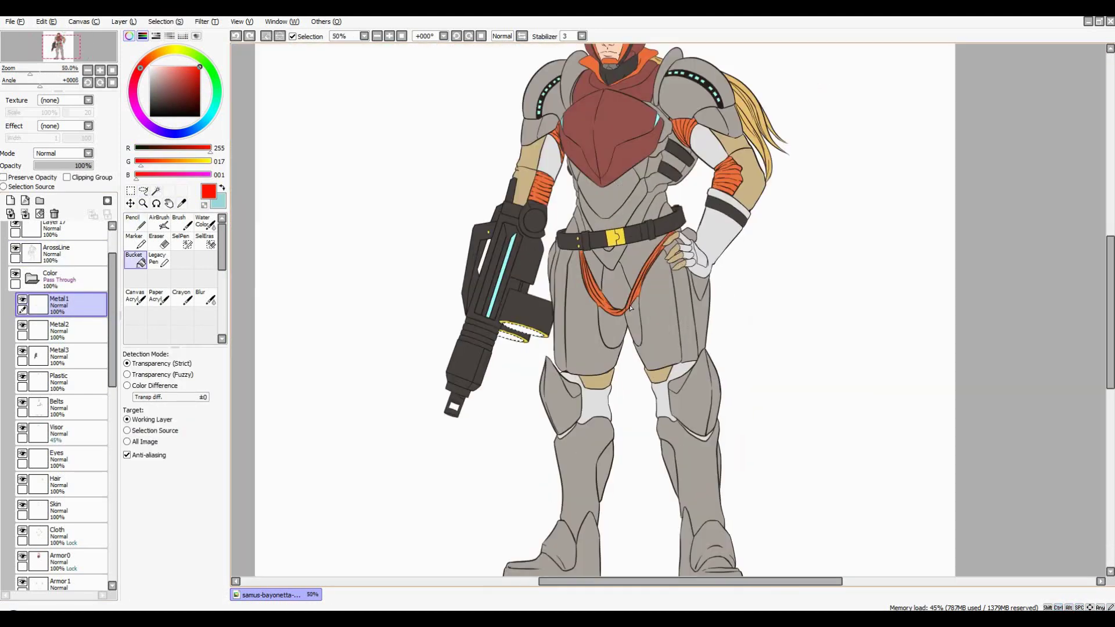
pyautogui.scroll(1, 398, 176)
pyautogui.press('n')
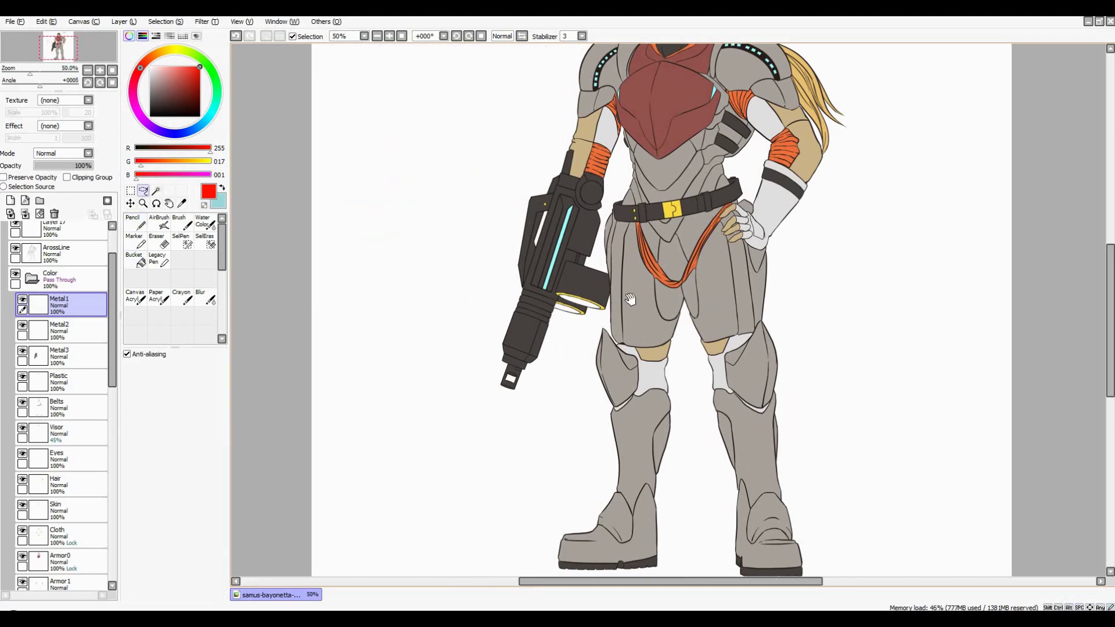
# Preserve opacity on Metal2 and recolour the gun's stud and cylinder rims warm grey (RGB 170, 163, 157) with a 200 px pencil
pyautogui.scroll(1, 506, 290)
pyautogui.click(58, 328)
pyautogui.click(4, 177)
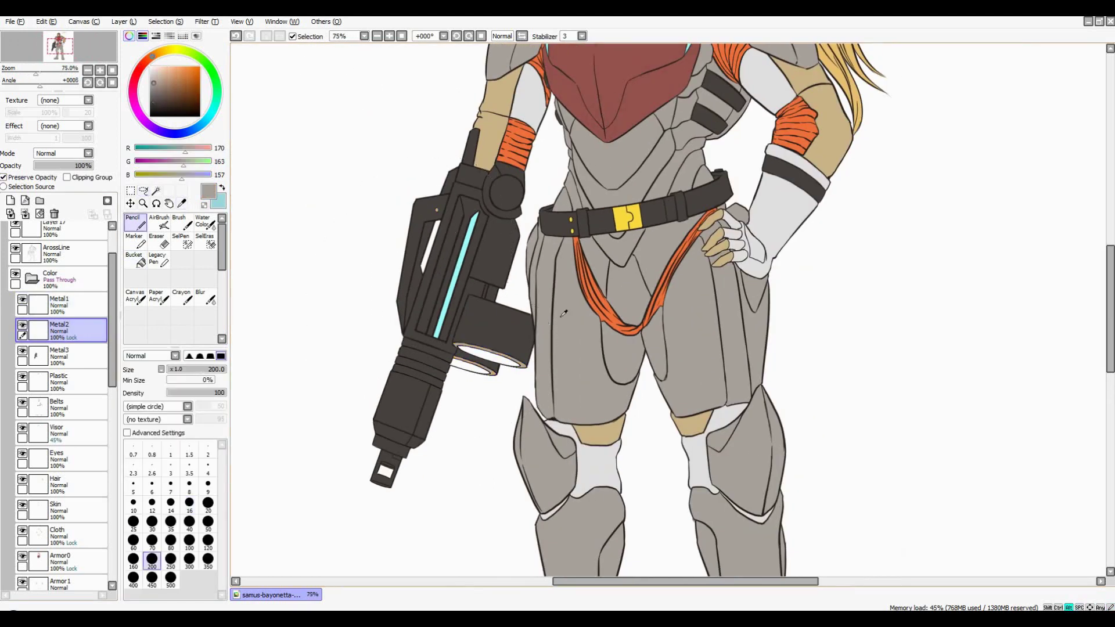
# Select the openings of the gun's two side cylinders and fill them dark grey (RGB 69, 65, 62) on Metal3
pyautogui.scroll(2, 564, 313)
pyautogui.scroll(-1, 448, 323)
pyautogui.click(69, 354)
pyautogui.click(156, 191)
pyautogui.click(166, 21)
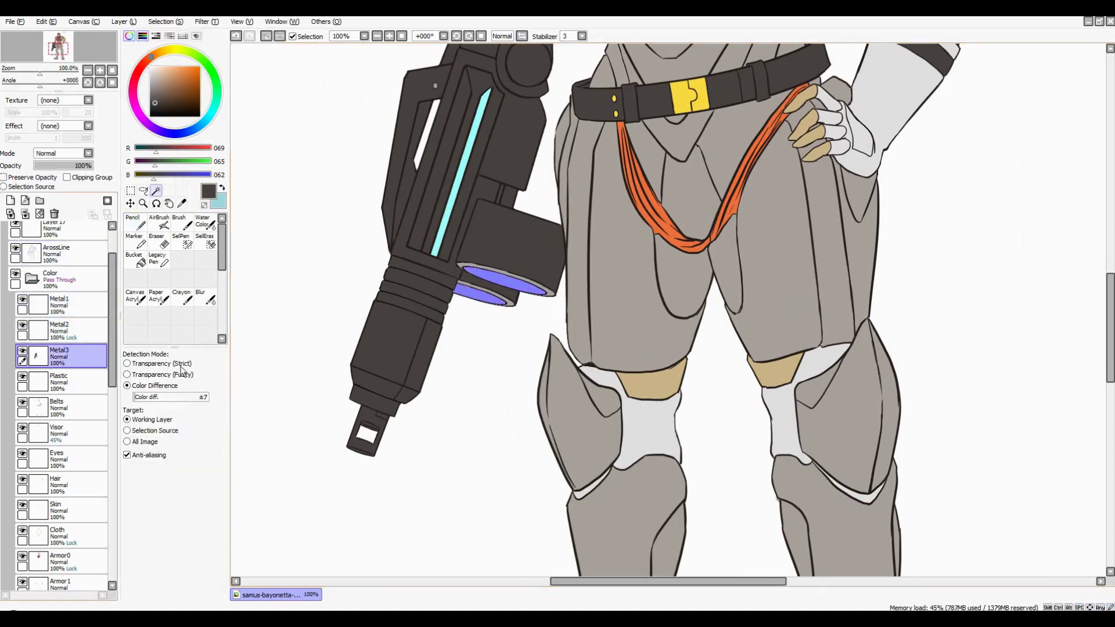
# Try painting the whole gun pale green (RGB 159, 190, 176) on Metal3 with opacity preserved and a 300 px pencil
pyautogui.hotkey('ctrl', '-')
pyautogui.press('b')
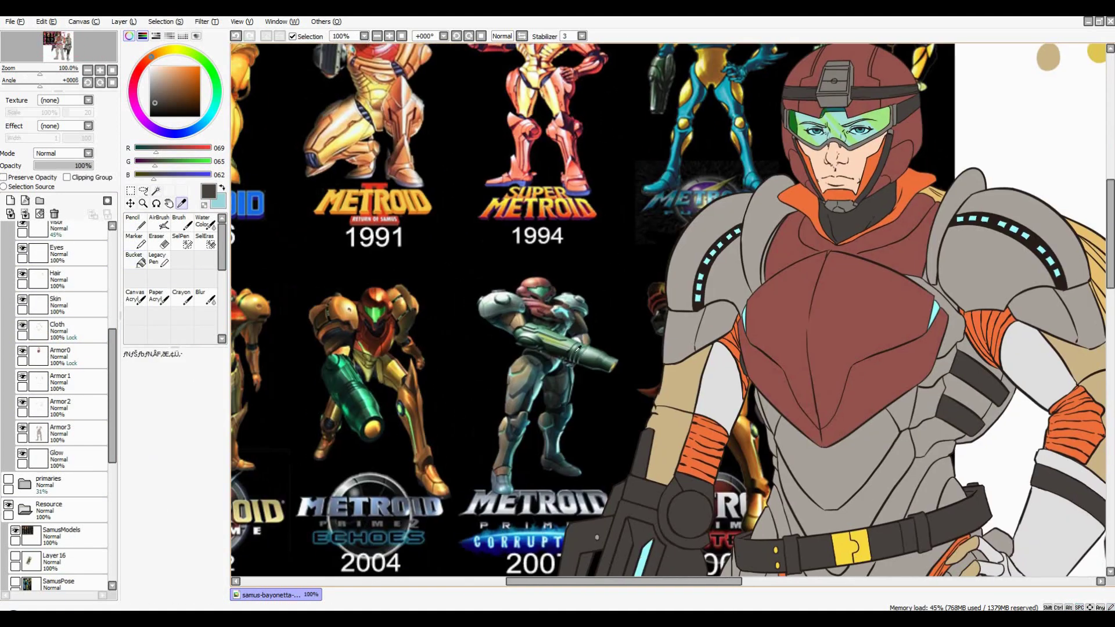
pyautogui.click(132, 222)
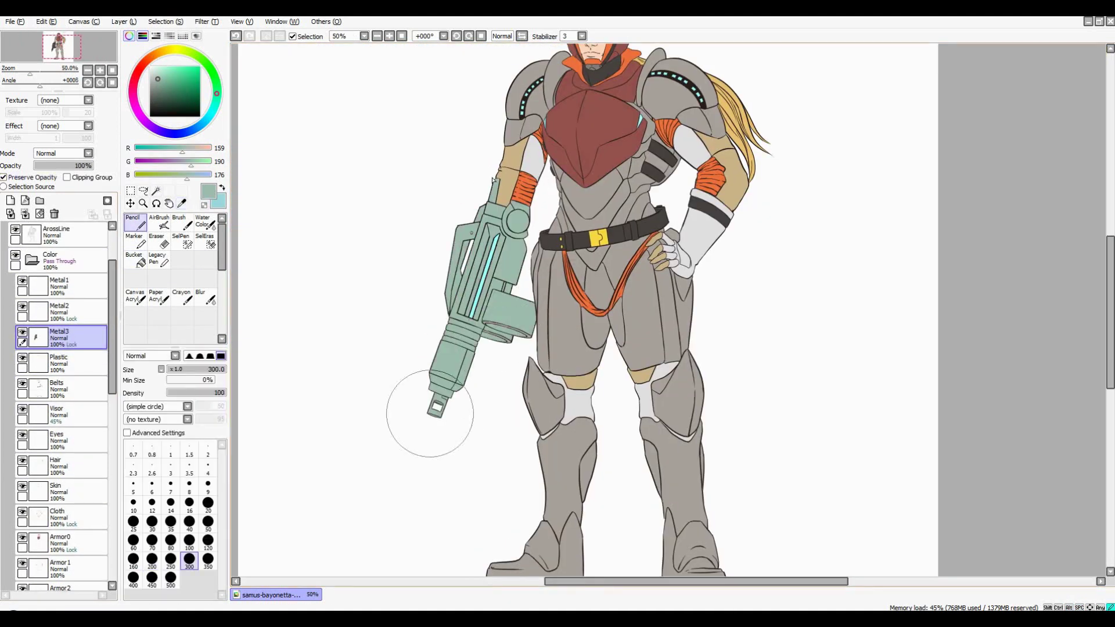
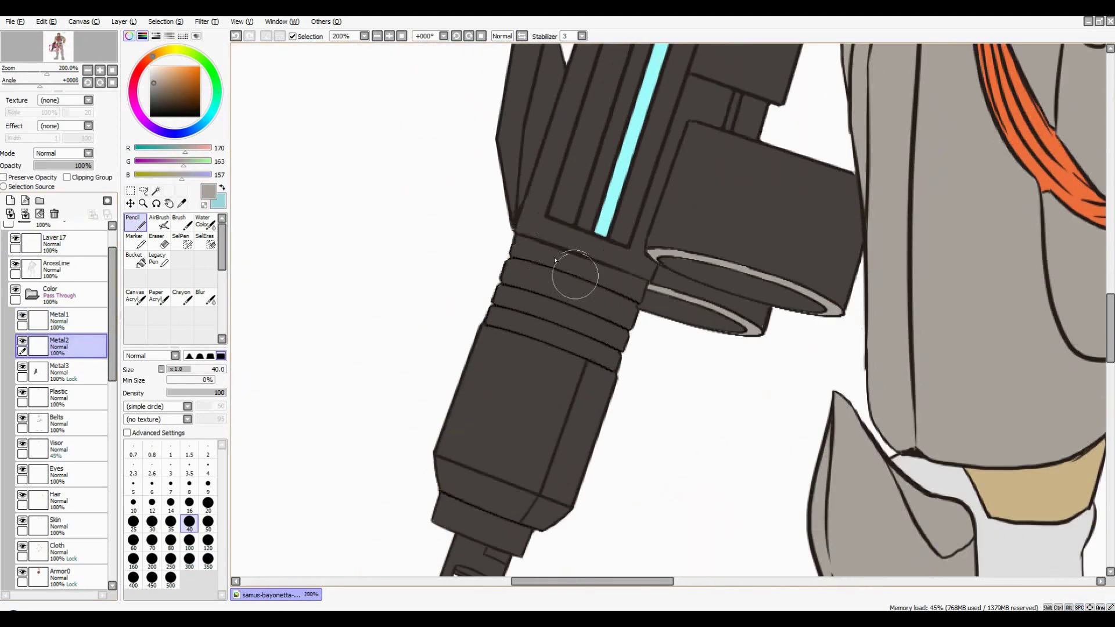
# Try colouring the gun barrel's ribbed rings warm grey (RGB 170, 163, 157) on the Metal2 layer
pyautogui.scroll(-4, 511, 262)
pyautogui.scroll(6, 531, 206)
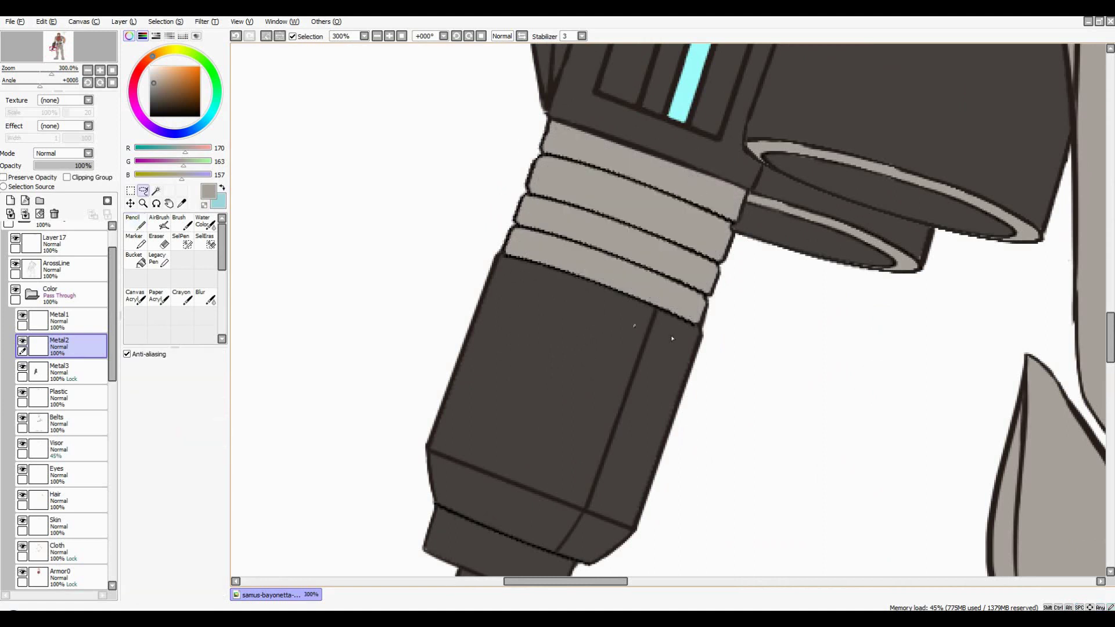
pyautogui.scroll(-6, 672, 338)
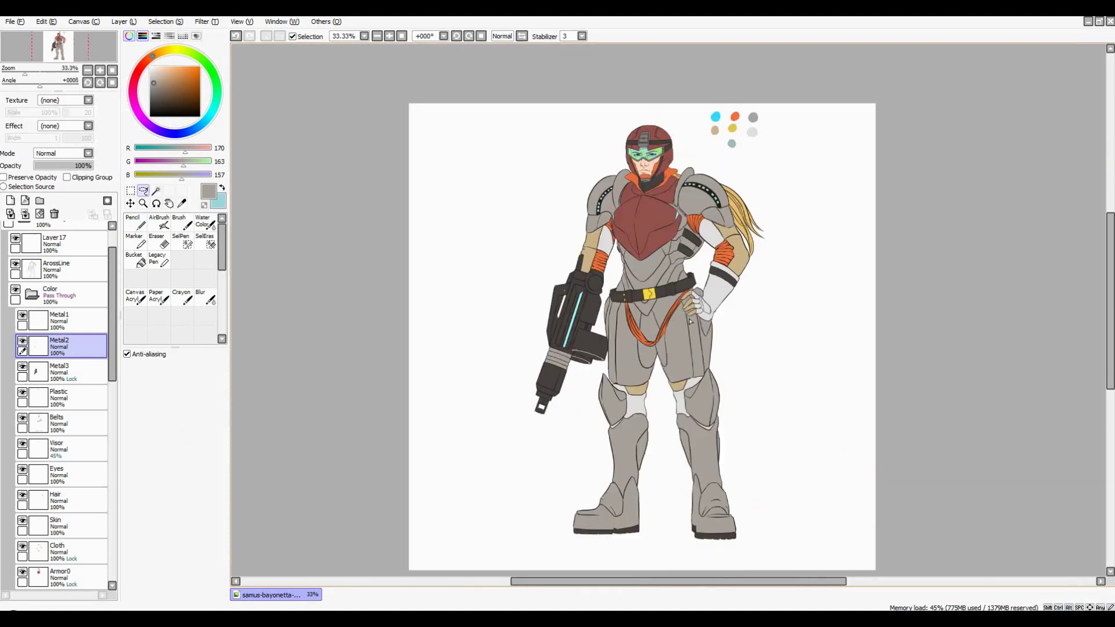
pyautogui.scroll(5, 690, 321)
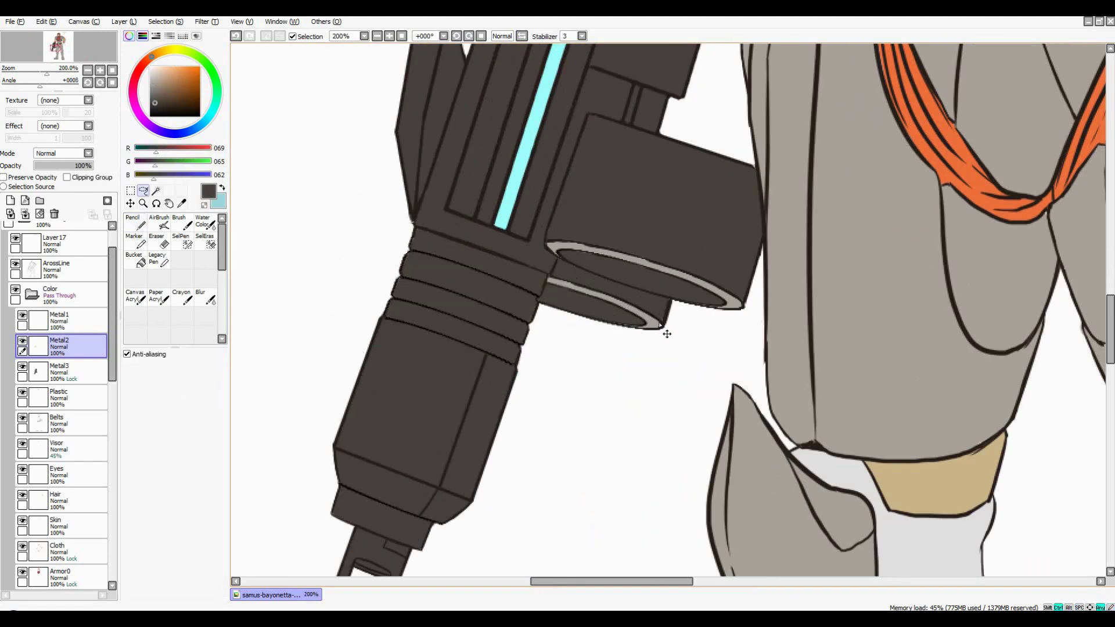
# Place the barrel's ribbed rings in dark grey (RGB 69, 65, 62) on the Metal1 layer and preserve its opacity
pyautogui.click(25, 214)
pyautogui.moveTo(438, 344); pyautogui.dragTo(386, 349)
pyautogui.scroll(-5, 714, 241)
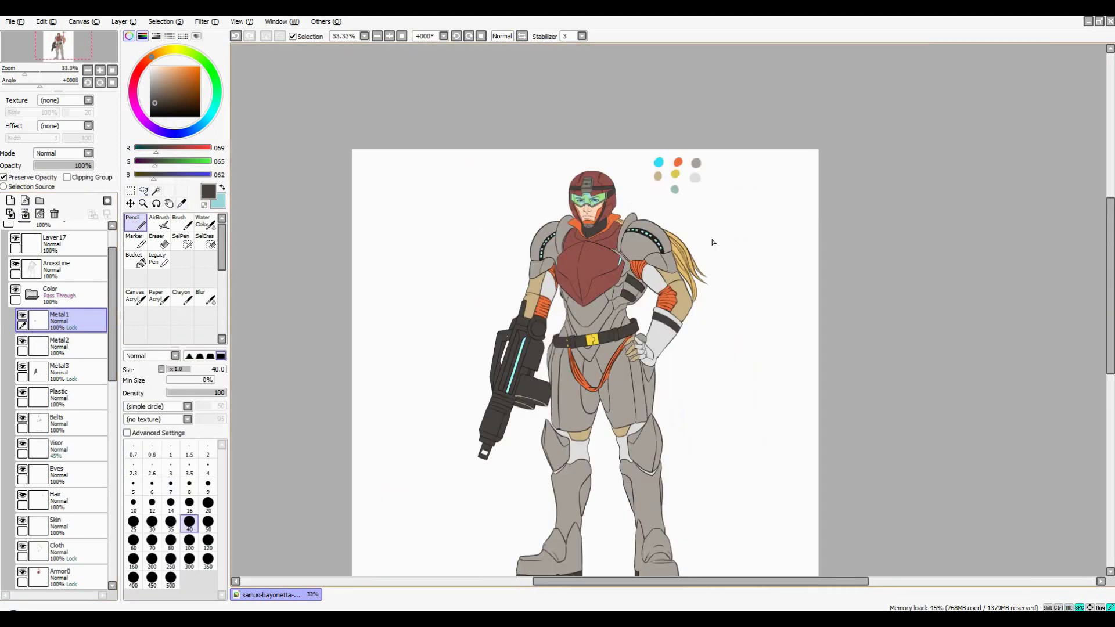
# Recolour the gun pale green (RGB 159, 190, 176) on Metal3 and lower its luminescence to -41
pyautogui.scroll(2, 715, 242)
pyautogui.scroll(-1, 587, 141)
pyautogui.hotkey('ctrl', 'u')
pyautogui.moveTo(897, 488); pyautogui.dragTo(867, 487)
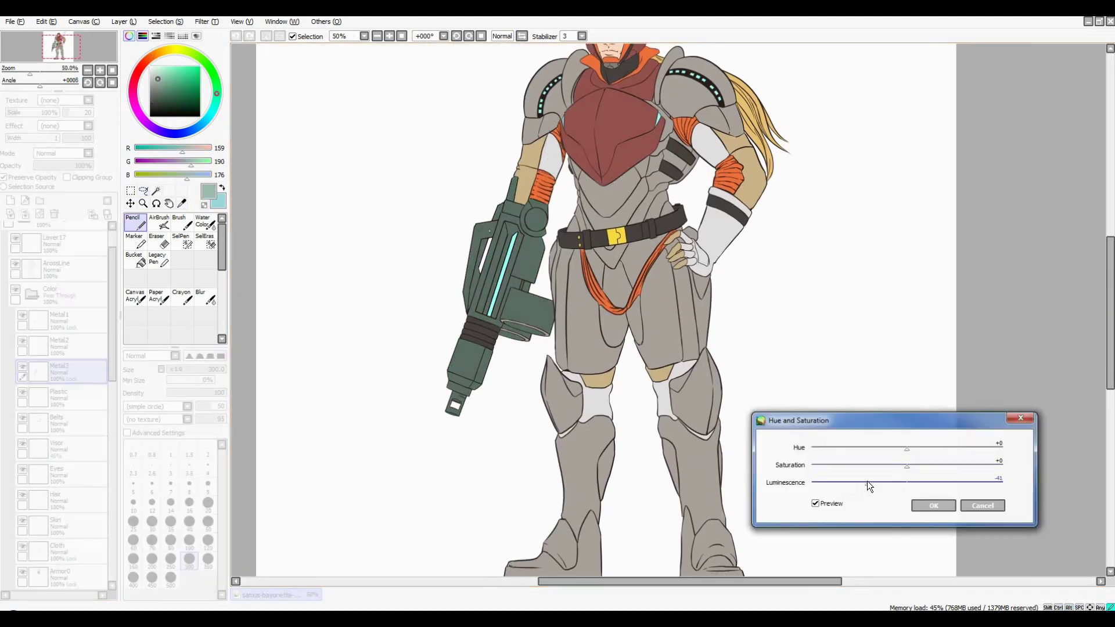
pyautogui.press('Return')
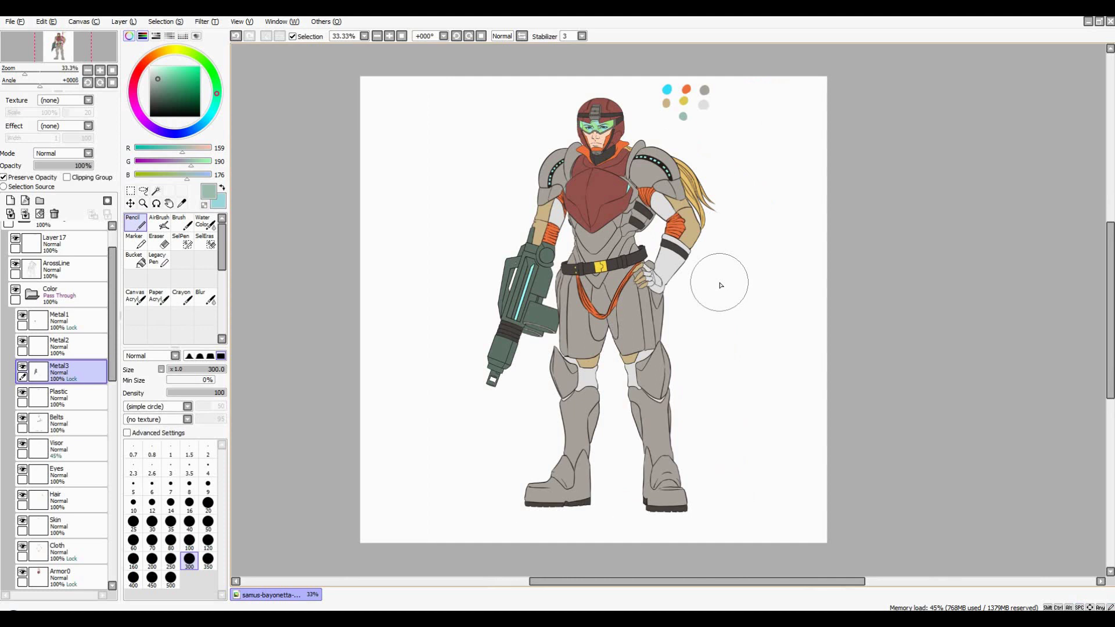
# Try recolouring the gun's stud and cylinder rims golden yellow (RGB 249, 219, 66) on Metal2 with opacity preserved
pyautogui.keyDown('alt'); pyautogui.click(600, 267); pyautogui.keyUp('alt')
pyautogui.scroll(1, 581, 261)
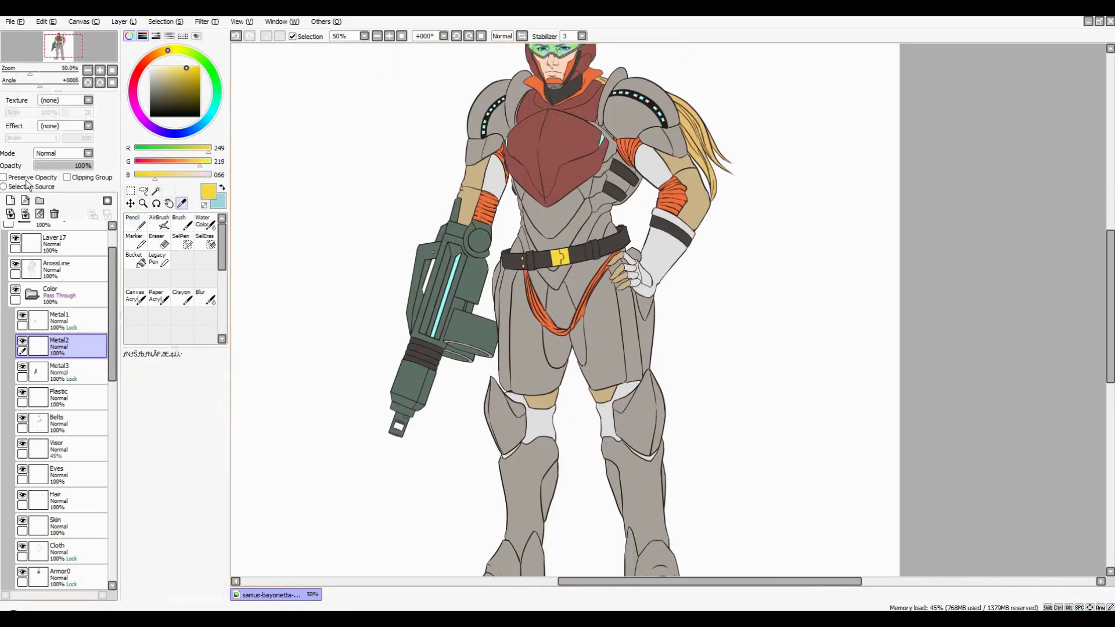
pyautogui.click(26, 179)
pyautogui.scroll(-1, 634, 341)
pyautogui.scroll(3, 635, 341)
pyautogui.moveTo(401, 482); pyautogui.dragTo(430, 491)
pyautogui.scroll(-3, 581, 348)
pyautogui.scroll(2, 560, 389)
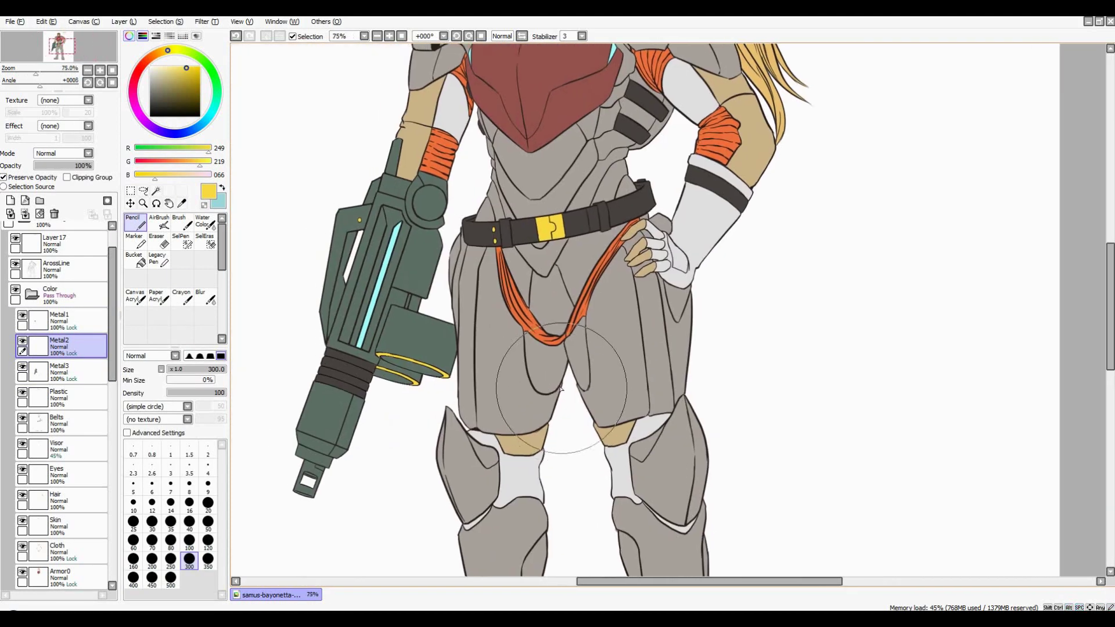
# Lasso the rim line art of the two side cylinders on ArossLine, place it on a new layer and transform it
pyautogui.scroll(2, 561, 389)
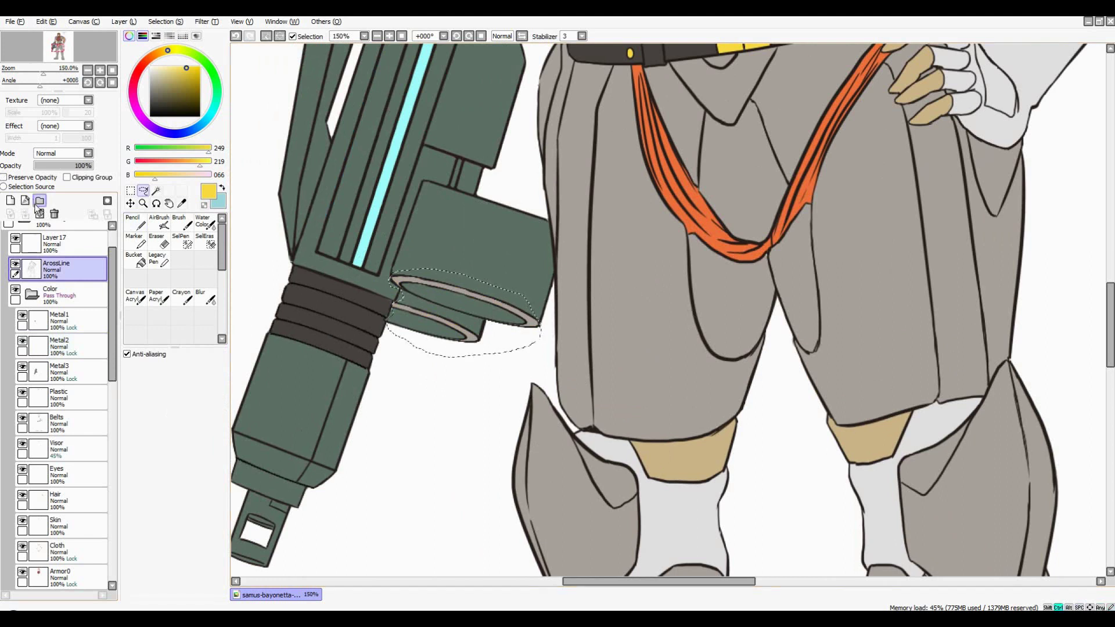
pyautogui.hotkey('ctrl', 'c')
pyautogui.hotkey('ctrl', 'v')
pyautogui.hotkey('ctrl', 't')
pyautogui.press('Return')
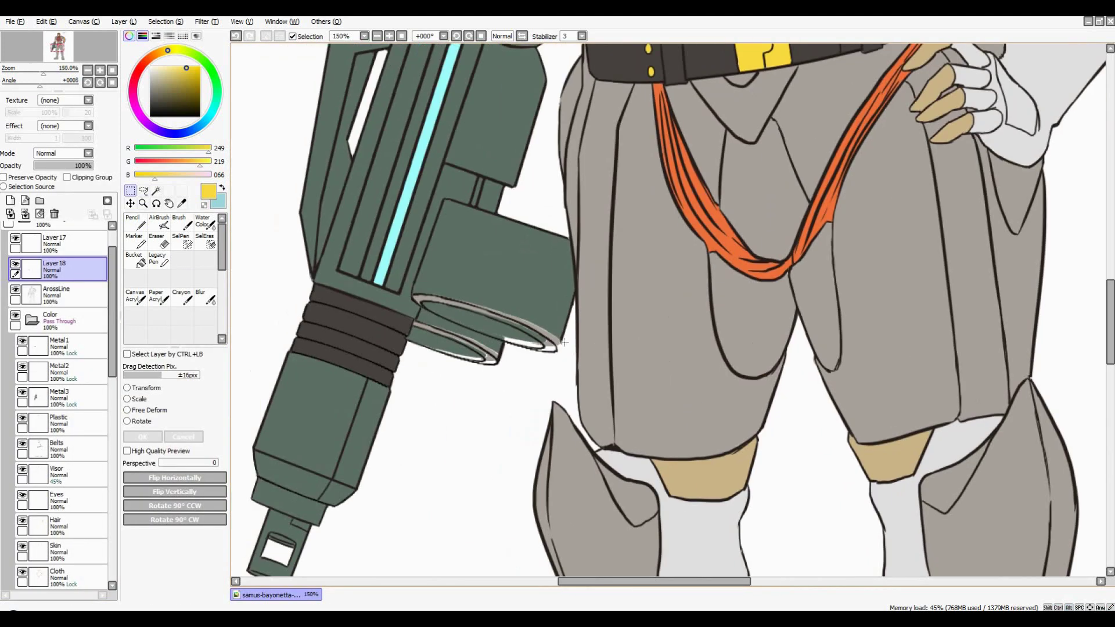
# On another new layer, redraw the large cylinder's side edge in dark brown (RGB 39, 29, 27) with a 4 px pencil
pyautogui.hotkey('ctrl', 'shift', 'n')
pyautogui.press('n')
pyautogui.scroll(2, 557, 326)
pyautogui.keyDown('alt'); pyautogui.click(558, 325); pyautogui.keyUp('alt')
pyautogui.scroll(1, 559, 323)
pyautogui.moveTo(559, 324); pyautogui.dragTo(539, 362)
pyautogui.scroll(-2, 539, 362)
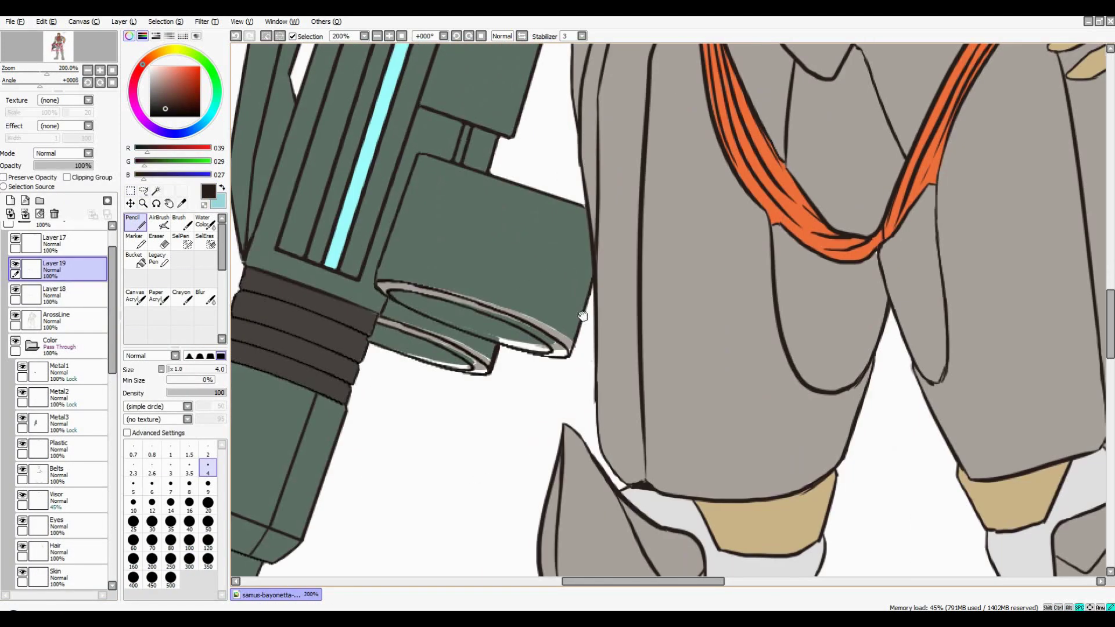
# Clear the grey cylinder rims on Metal2 and fill the white gaps with dark green (RGB 94, 113, 104) on Metal3
pyautogui.press('m')
pyautogui.moveTo(559, 274); pyautogui.dragTo(618, 345)
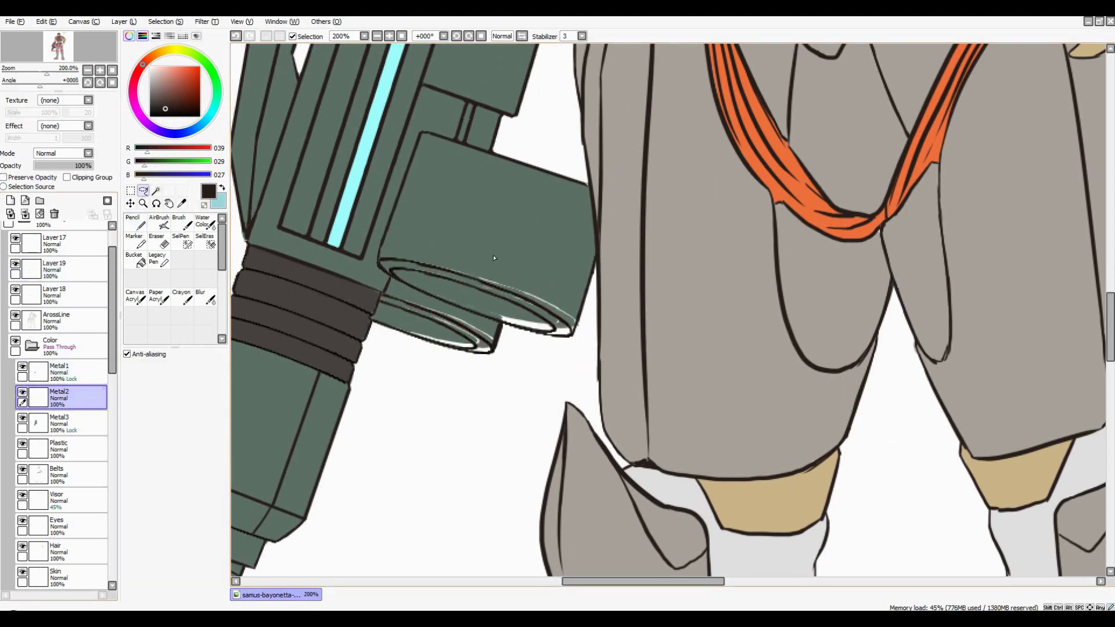
pyautogui.hotkey('ctrl', 'Down')
pyautogui.press('n')
pyautogui.keyDown('alt'); pyautogui.click(568, 331); pyautogui.keyUp('alt')
pyautogui.scroll(1, 571, 334)
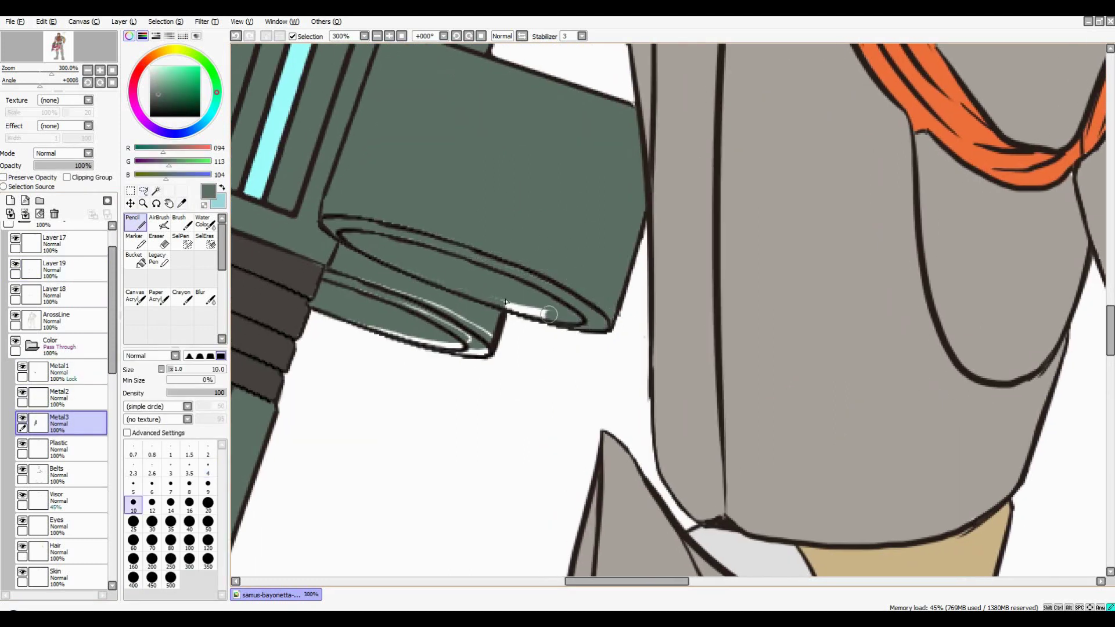
pyautogui.scroll(-2, 499, 302)
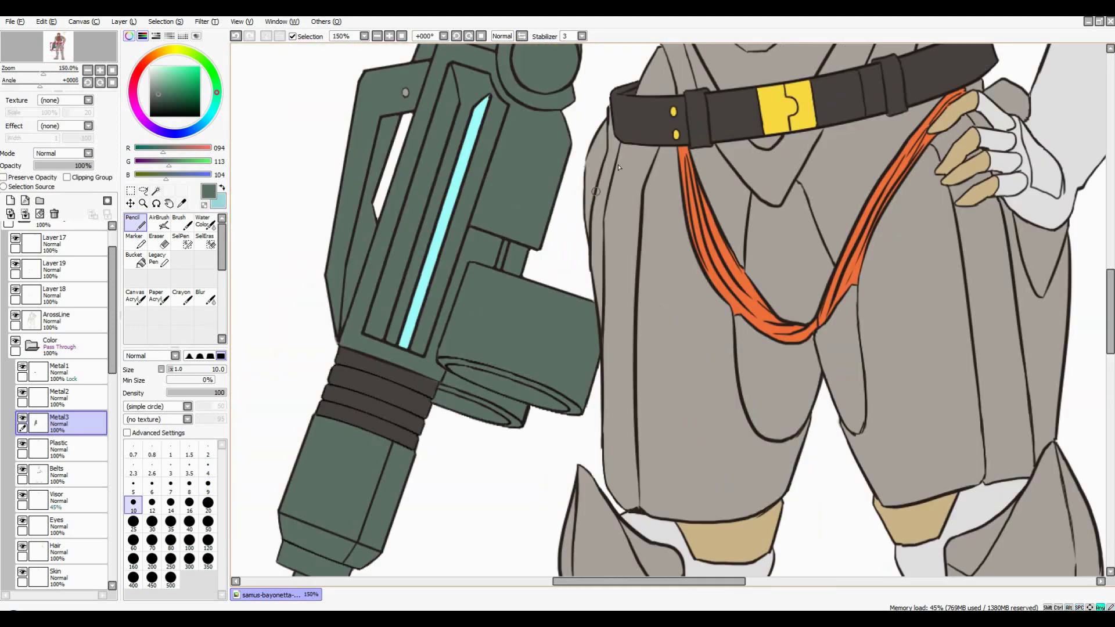
# Try painting both cylinder rims golden yellow (RGB 249, 219, 66) on Metal2 with a 10 px pencil
pyautogui.hotkey('ctrl', 'Up')
pyautogui.keyDown('alt'); pyautogui.click(788, 107); pyautogui.keyUp('alt')
pyautogui.scroll(2, 441, 232)
pyautogui.moveTo(381, 221); pyautogui.dragTo(435, 223)
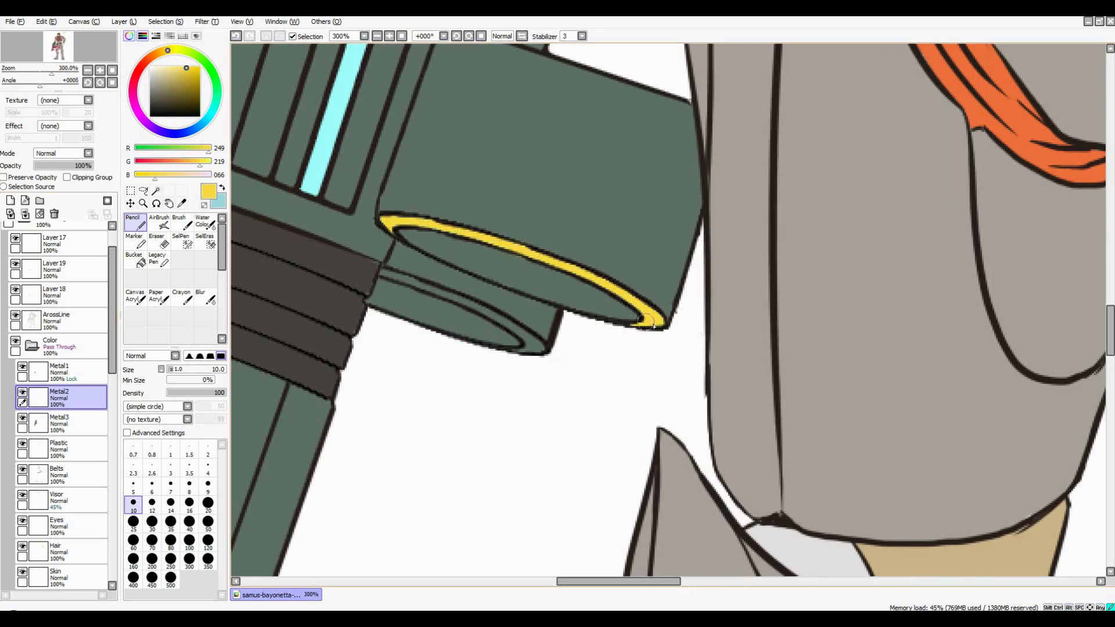
pyautogui.scroll(-4, 506, 348)
pyautogui.scroll(1, 522, 342)
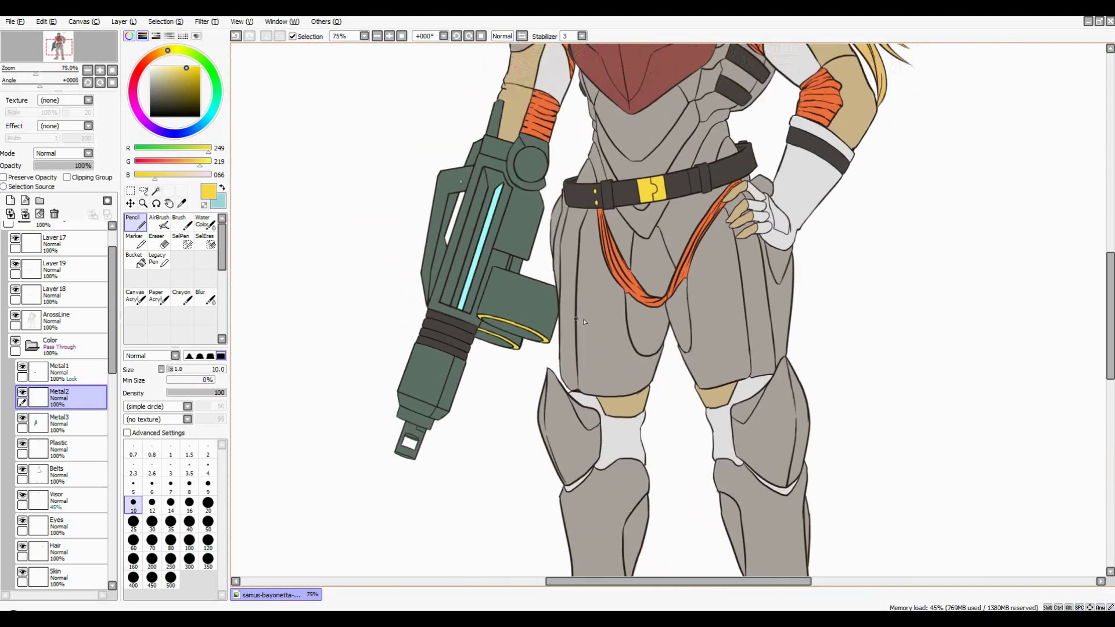
# Merge the two extra cylinder line layers, Layer19 and Layer18, down into ArossLine
pyautogui.scroll(-2, 535, 337)
pyautogui.scroll(3, 548, 332)
pyautogui.press('l')
pyautogui.scroll(1, 548, 332)
pyautogui.hotkey('ctrl', 'Up')
pyautogui.hotkey('ctrl', 'Up')
pyautogui.hotkey('ctrl', 'Up')
pyautogui.hotkey('ctrl', 'Up')
pyautogui.hotkey('ctrl', 'Up')
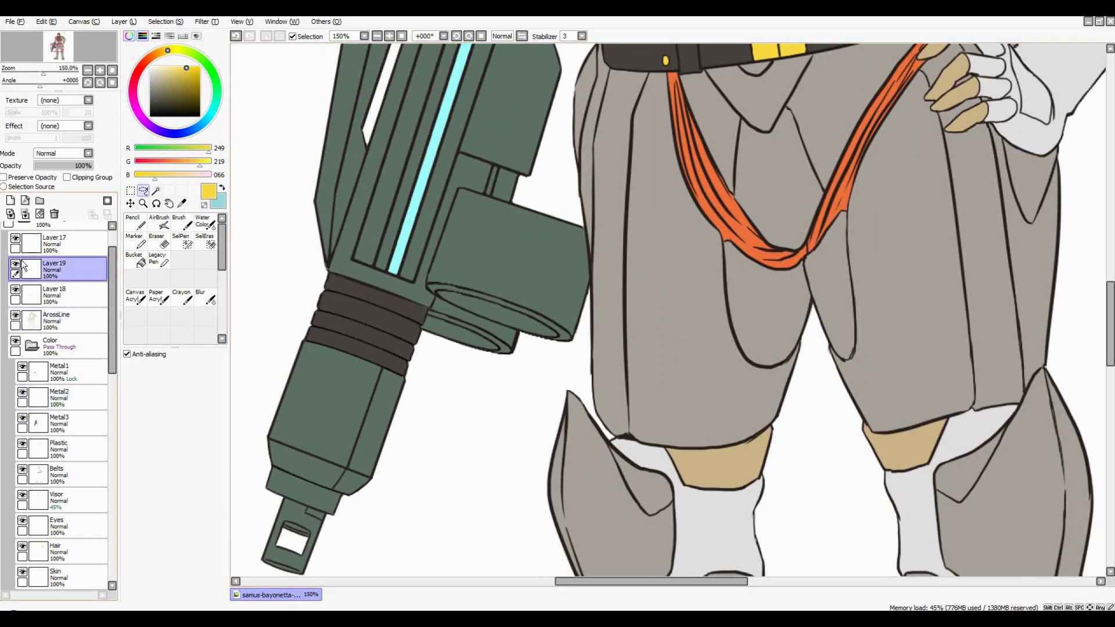
pyautogui.hotkey('ctrl', 'e')
pyautogui.hotkey('ctrl', 'e')
# Lasso the rims of the two side cylinders and remove their line art from ArossLine
pyautogui.moveTo(557, 308); pyautogui.dragTo(572, 336)
pyautogui.moveTo(427, 287); pyautogui.dragTo(574, 342)
pyautogui.scroll(2, 500, 357)
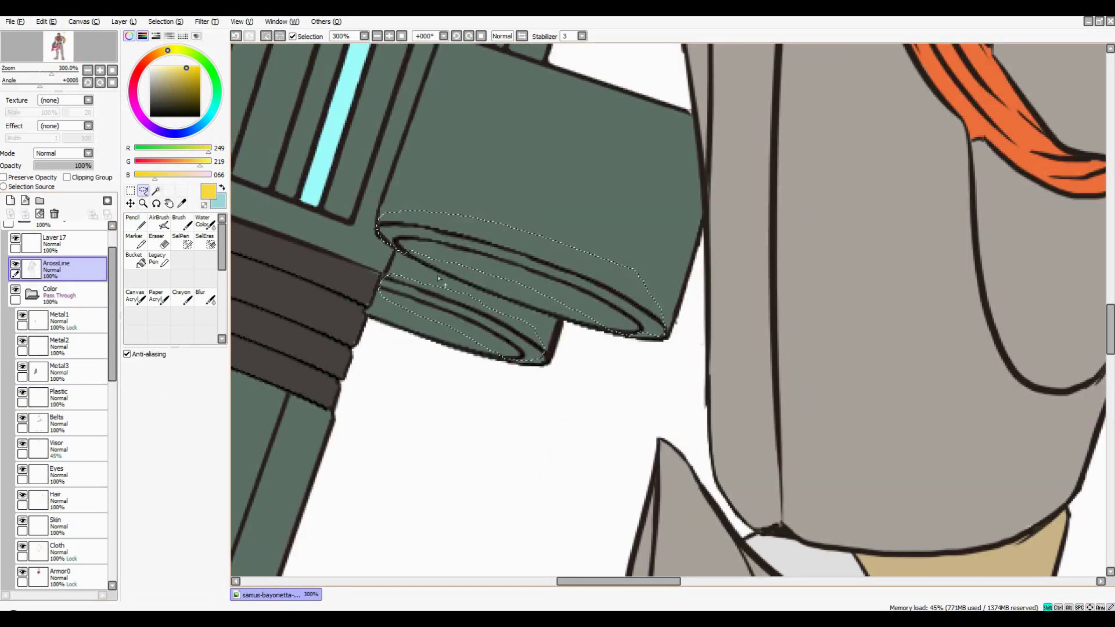
pyautogui.hotkey('ctrl', 't')
pyautogui.moveTo(383, 220); pyautogui.dragTo(388, 242)
pyautogui.press('Return')
pyautogui.scroll(-1, 561, 277)
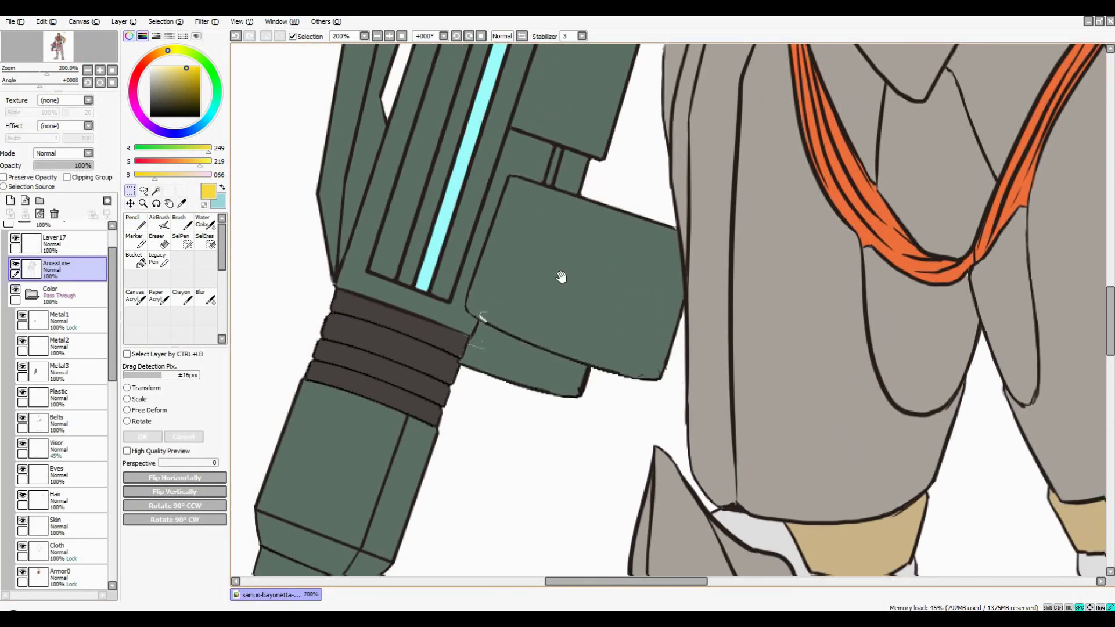
# Clear the remaining lower outlines of the gun's side cylinders from ArossLine
pyautogui.moveTo(561, 277); pyautogui.dragTo(558, 267)
pyautogui.press('l')
pyautogui.moveTo(637, 351); pyautogui.dragTo(616, 381)
# Redraw the lower outlines of both side cylinders on ArossLine in dark brown (RGB 39, 29, 27) with a 4 px pencil
pyautogui.press('n')
pyautogui.keyDown('alt'); pyautogui.click(517, 374); pyautogui.keyUp('alt')
pyautogui.scroll(2, 517, 374)
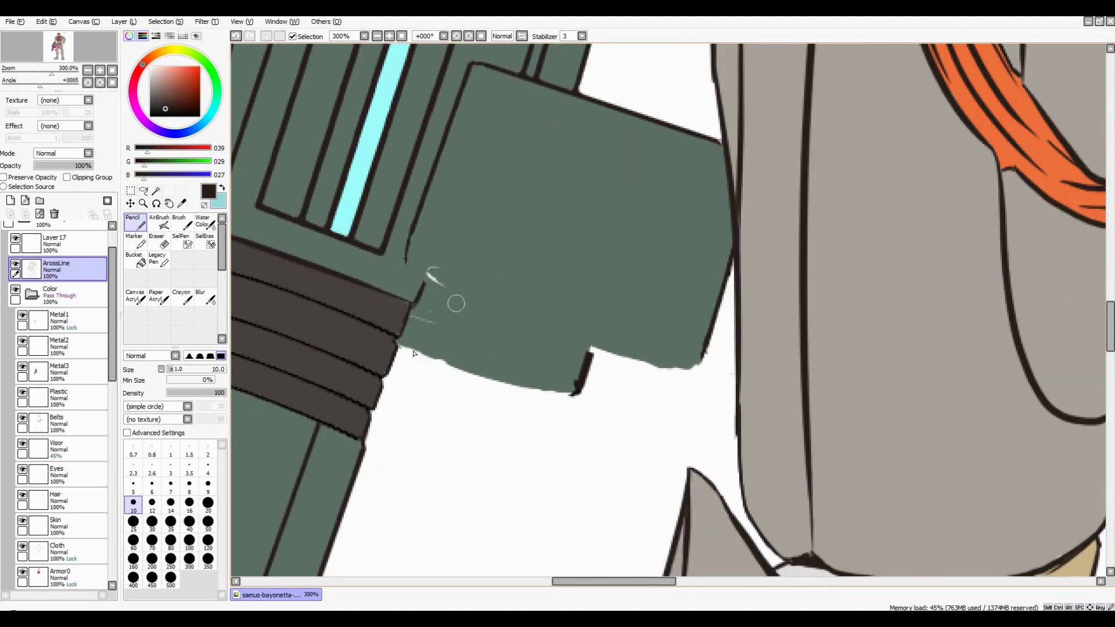
pyautogui.moveTo(457, 383); pyautogui.dragTo(617, 417)
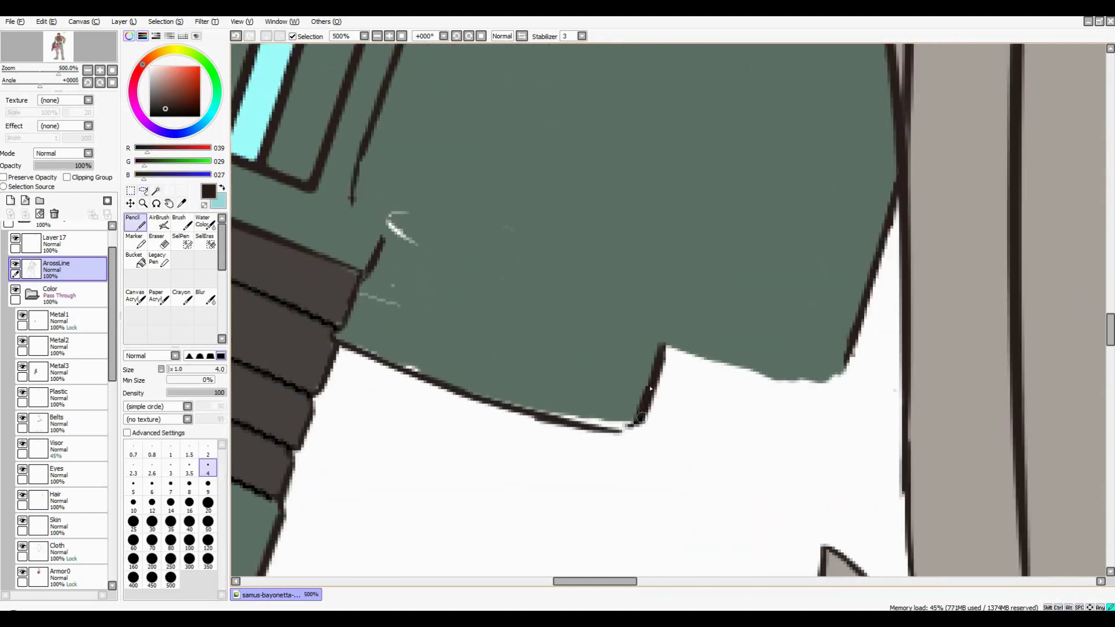
pyautogui.scroll(-1, 444, 289)
pyautogui.scroll(-3, 609, 381)
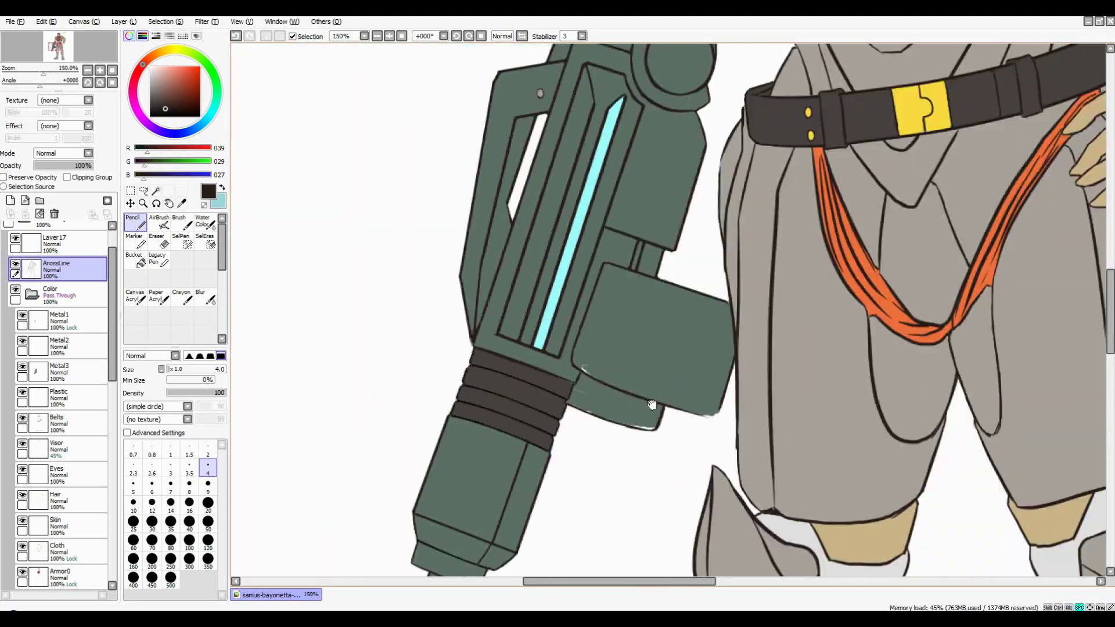
pyautogui.scroll(3, 586, 399)
pyautogui.moveTo(560, 392); pyautogui.dragTo(659, 413)
pyautogui.scroll(1, 669, 400)
pyautogui.scroll(-5, 669, 399)
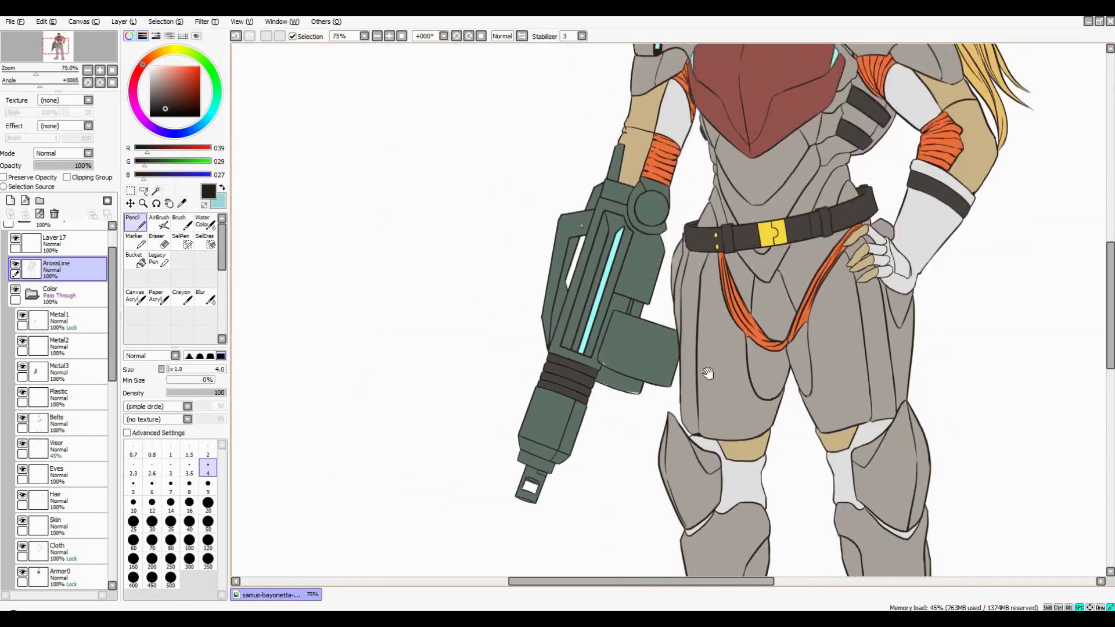
# Draw an upper panel line and a side edge line on the gun's large side block with the 4 px pencil
pyautogui.scroll(3, 489, 337)
pyautogui.scroll(-4, 461, 323)
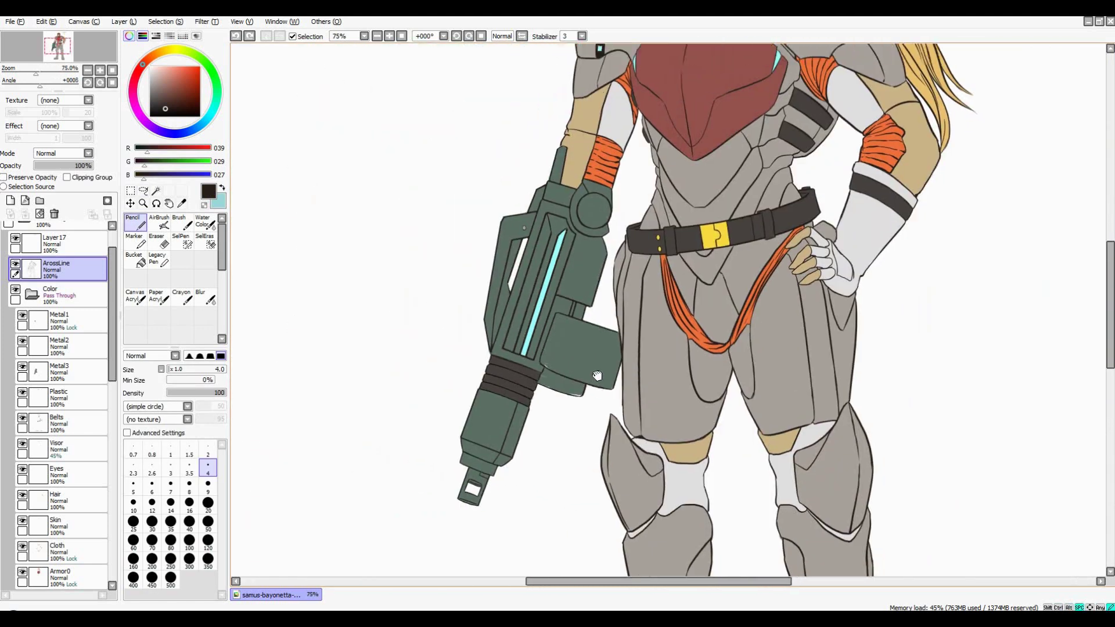
pyautogui.scroll(3, 462, 282)
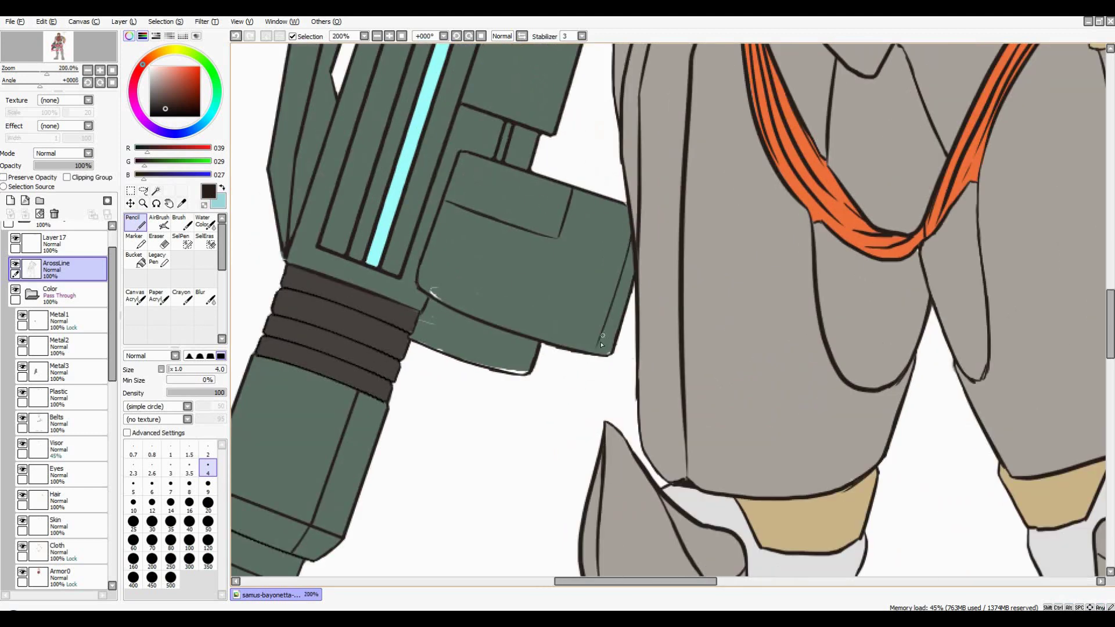
# Sample the gun's green and select the gun's whole silhouette from the Metal3 layer
pyautogui.keyDown('alt'); pyautogui.click(570, 310); pyautogui.keyUp('alt')
pyautogui.keyDown('ctrl'); pyautogui.keyDown('alt'); pyautogui.click(395, 317); pyautogui.keyUp('alt'); pyautogui.keyUp('ctrl')
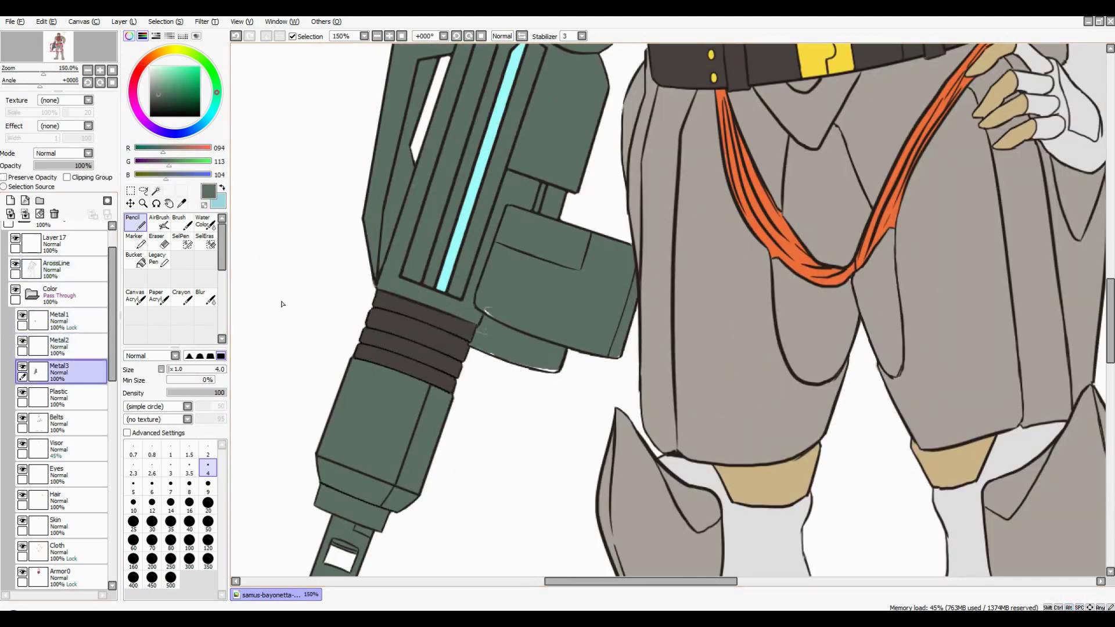
pyautogui.scroll(-4, 486, 346)
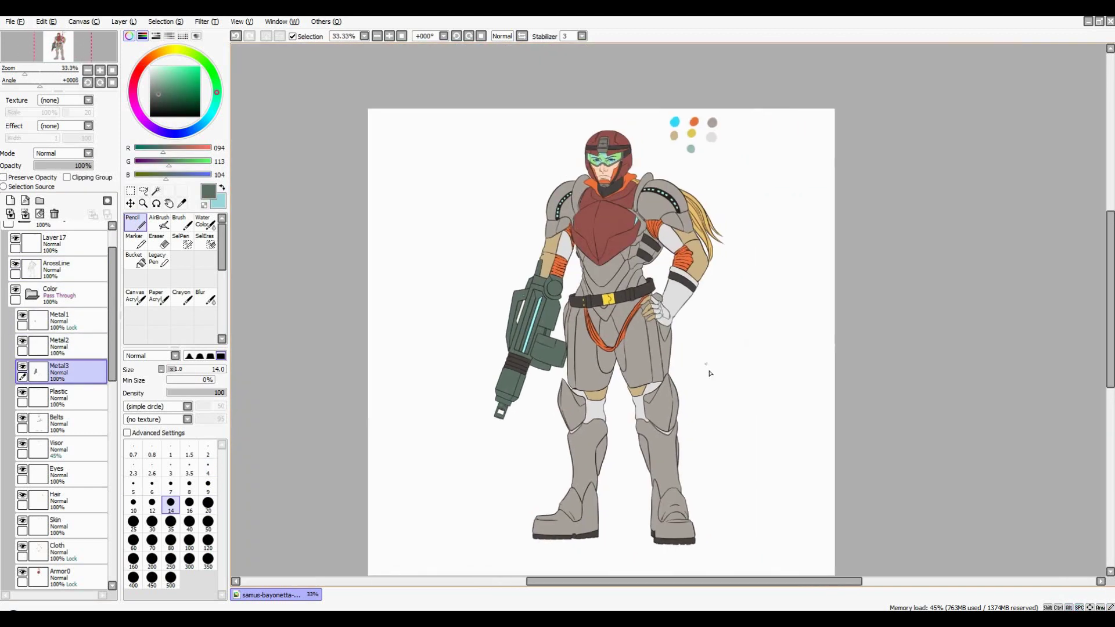
pyautogui.scroll(1, 632, 272)
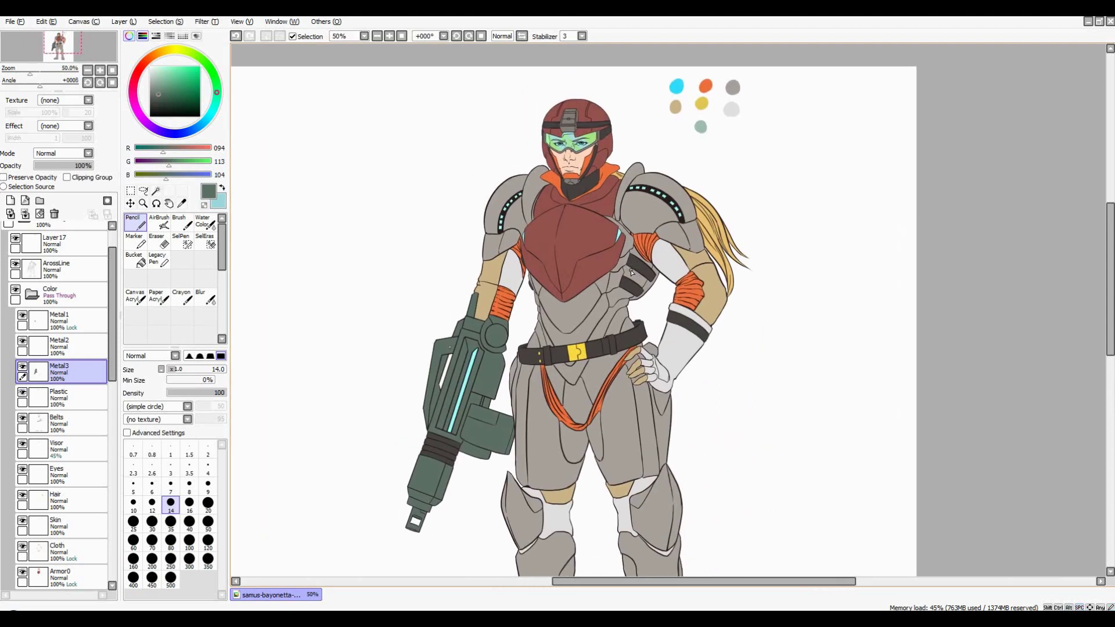
pyautogui.press('w')
pyautogui.click(426, 368)
pyautogui.click(165, 21)
pyautogui.click(168, 49)
pyautogui.scroll(1, 549, 212)
pyautogui.scroll(-2, 608, 293)
# Add a layer named Shade between ArossLine and the Color folder and set its blending mode to Multiply
pyautogui.click(10, 200)
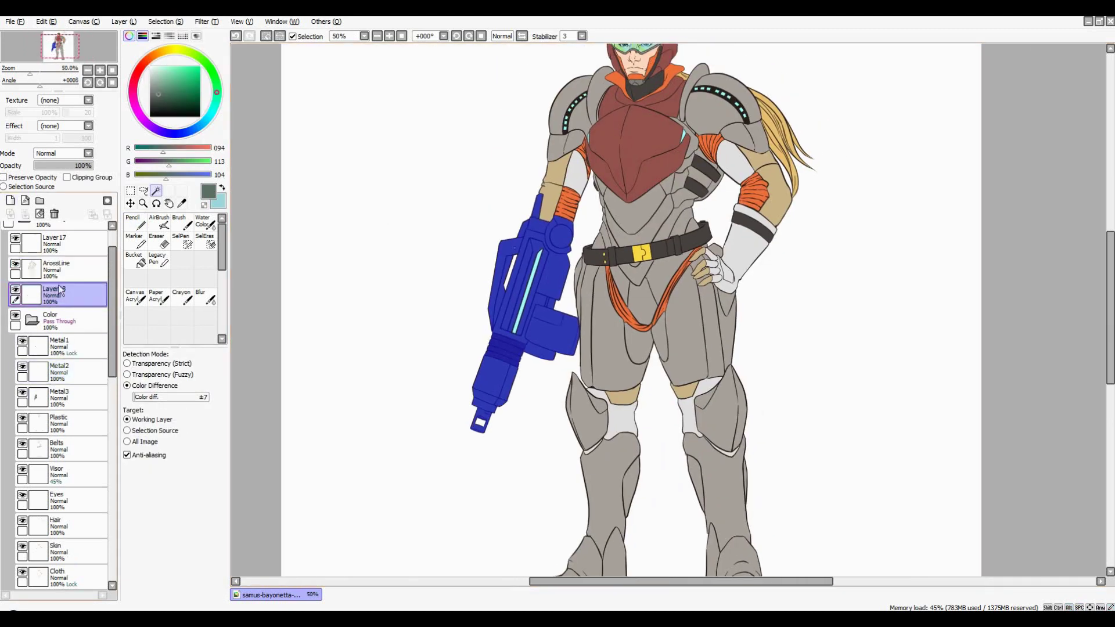
pyautogui.doubleClick(58, 290)
pyautogui.write('Shade')
pyautogui.click(88, 152)
pyautogui.click(61, 174)
# Shade the gun's rear rod beside the forearm on Shade with a 20 px pencil in grey-green (RGB 125, 156, 141)
pyautogui.press('n')
pyautogui.scroll(4, 578, 106)
pyautogui.press(']')
pyautogui.press(']')
pyautogui.scroll(-1, 578, 106)
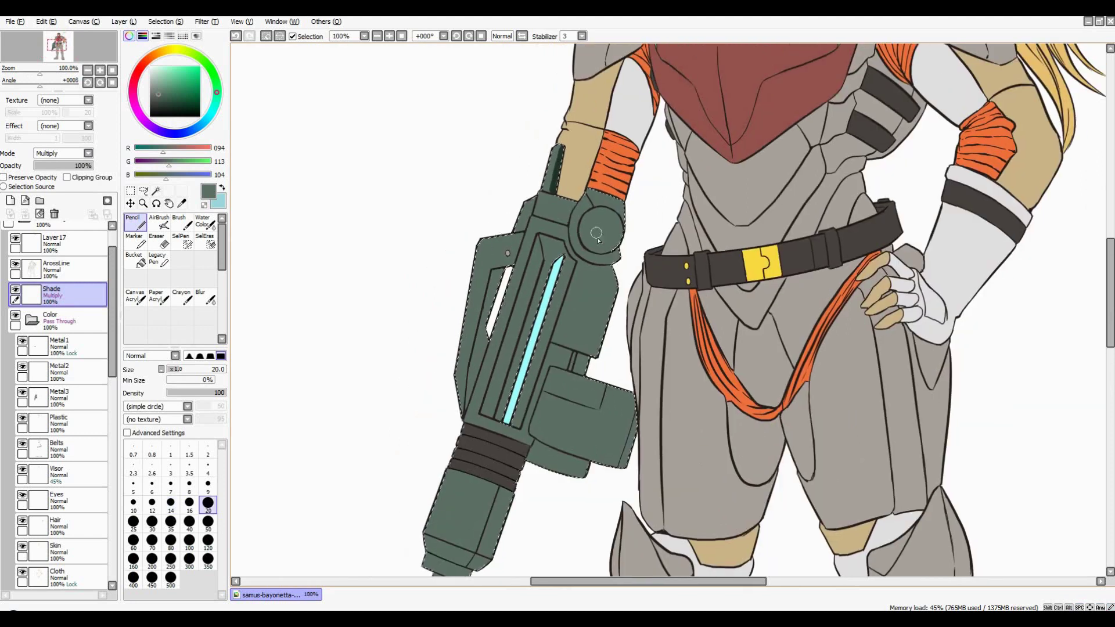
pyautogui.scroll(1, 566, 174)
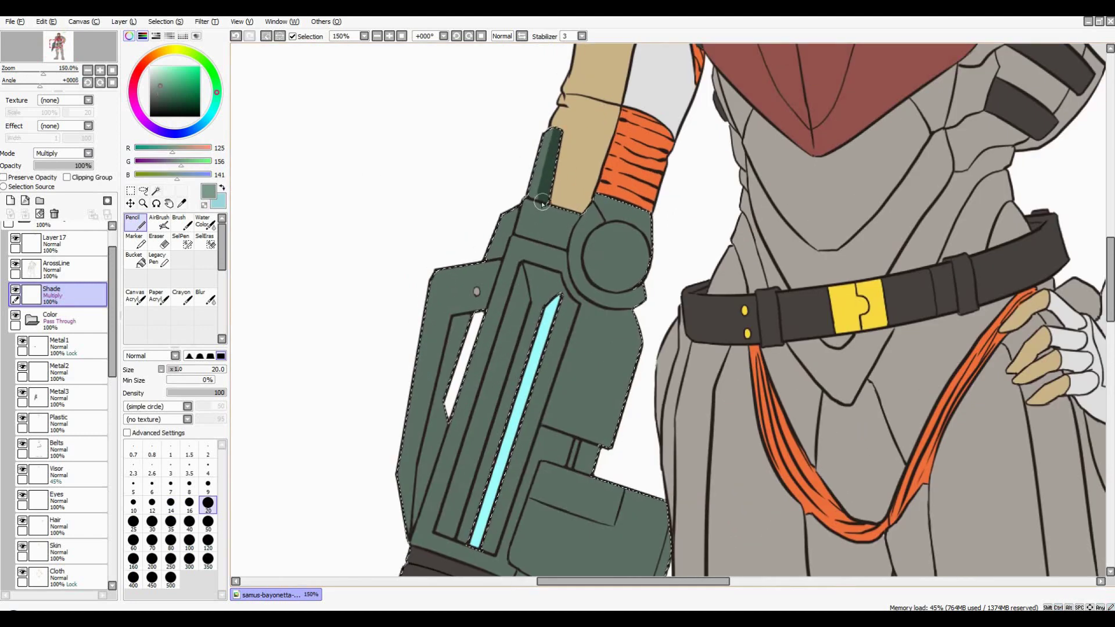
pyautogui.scroll(1, 542, 203)
pyautogui.moveTo(526, 197); pyautogui.dragTo(483, 140)
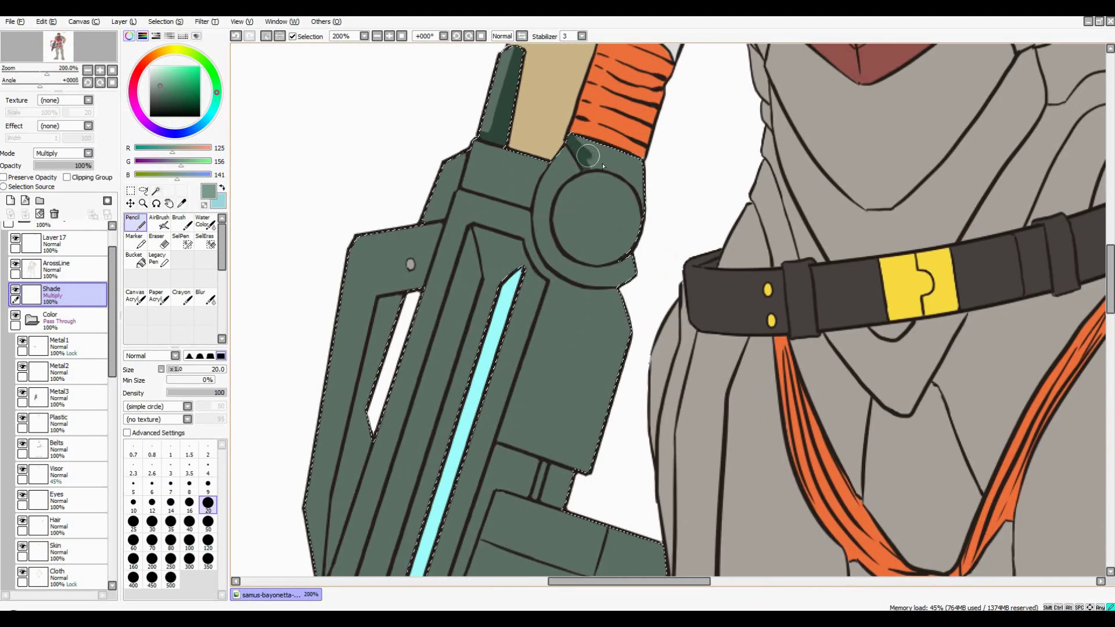
# Shade the gun's round joint, its circular cap and the surrounding ring with the 20 px pencil, keeping lit patches
pyautogui.scroll(-1, 627, 147)
pyautogui.scroll(1, 587, 138)
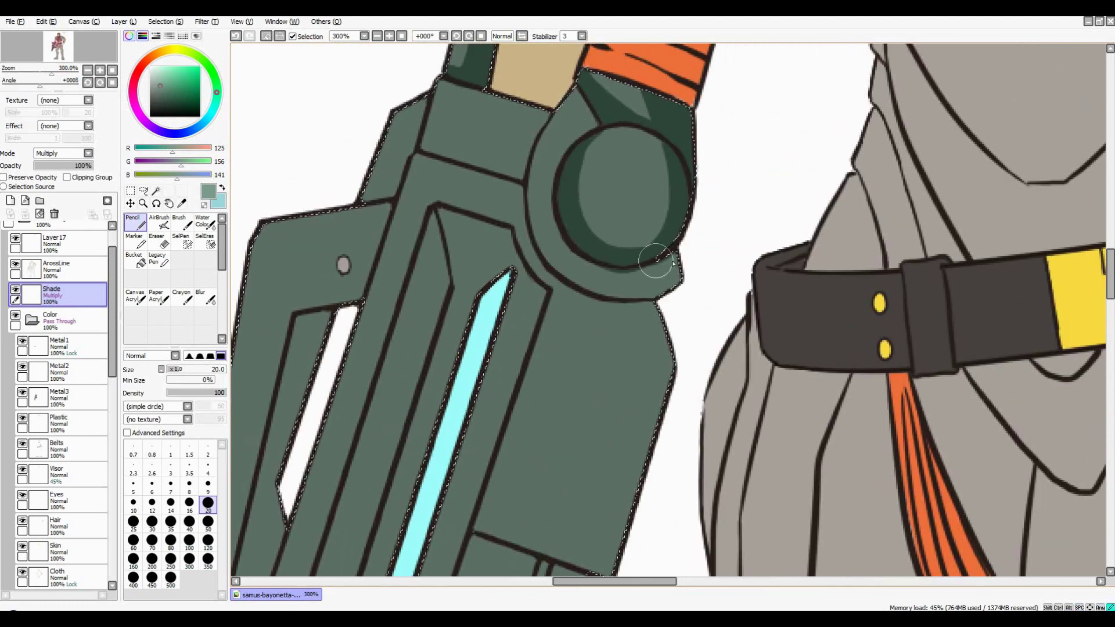
pyautogui.scroll(-2, 663, 188)
pyautogui.scroll(2, 592, 261)
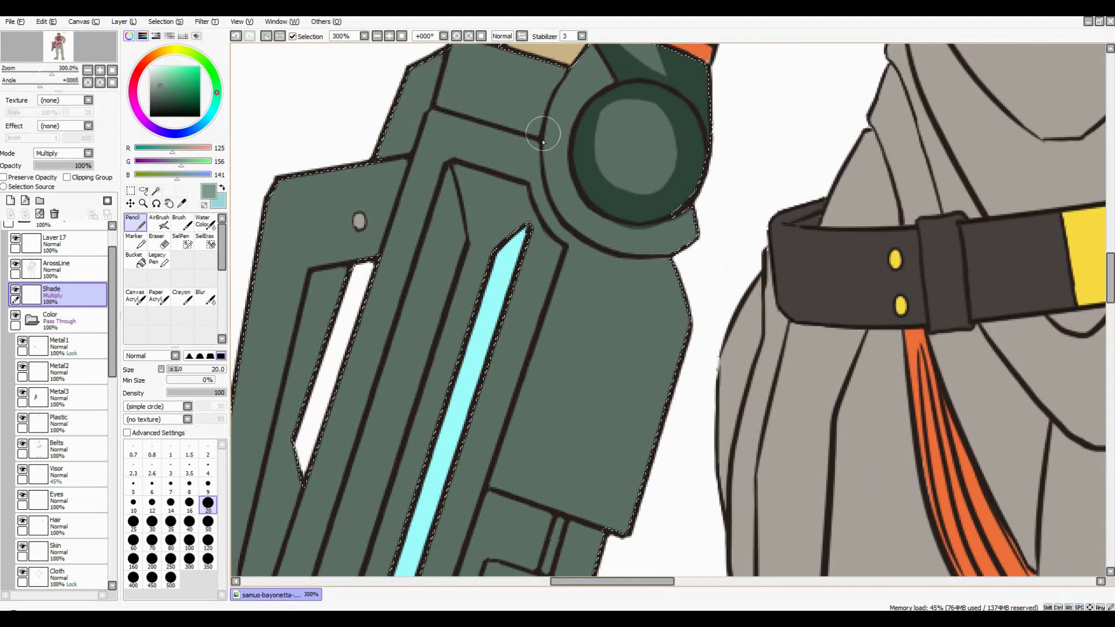
pyautogui.scroll(-3, 630, 228)
pyautogui.scroll(3, 597, 203)
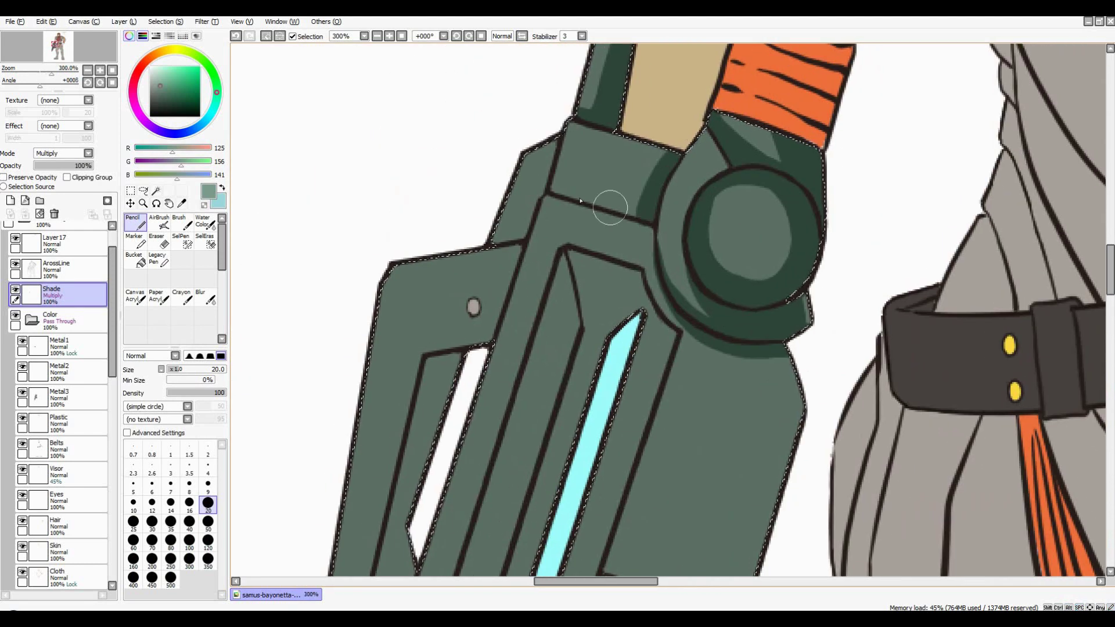
# Shade the gun's rear block with the strip below it, and the inner edge of the upper side panel
pyautogui.scroll(-3, 701, 400)
pyautogui.scroll(3, 702, 400)
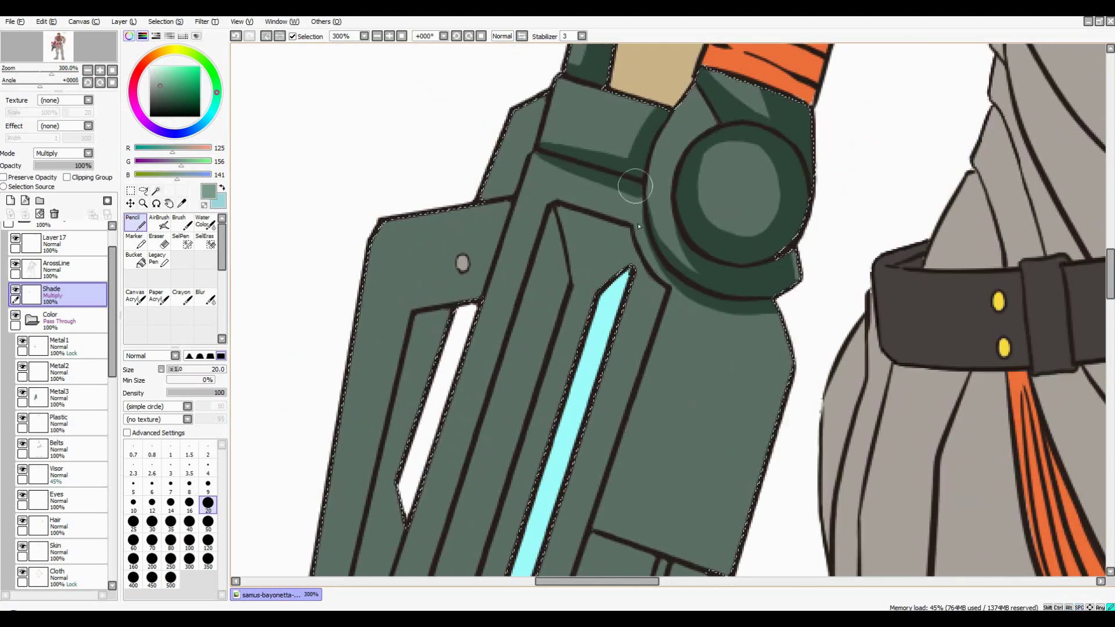
pyautogui.scroll(-3, 571, 200)
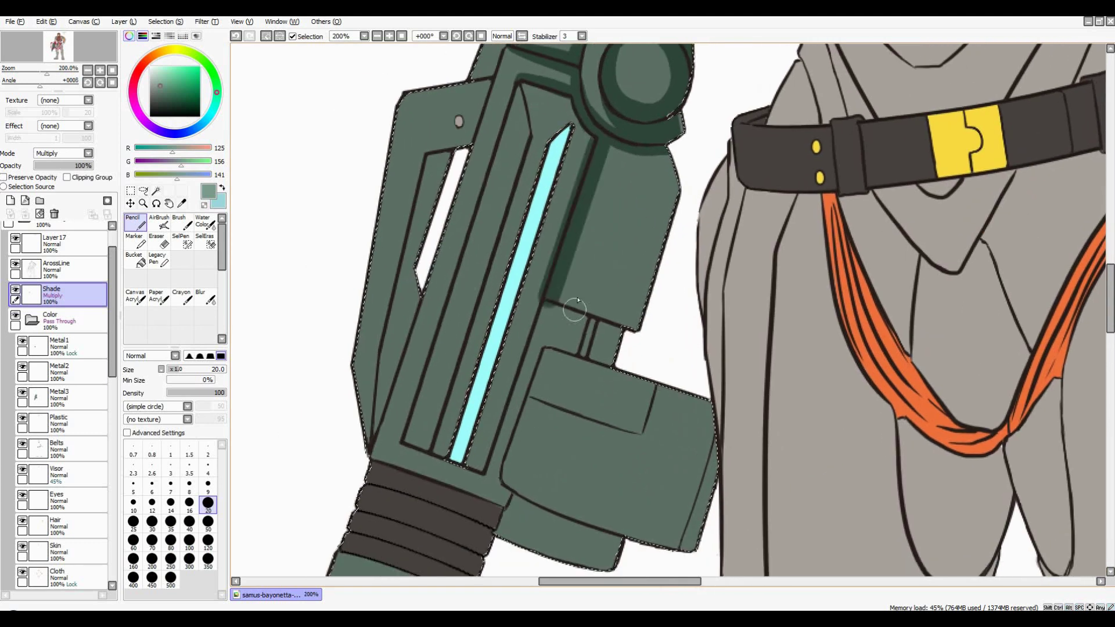
# Fill the long recessed channel on the handle side of the cyan light strip with shadow, undoing a stray stroke
pyautogui.scroll(2, 521, 475)
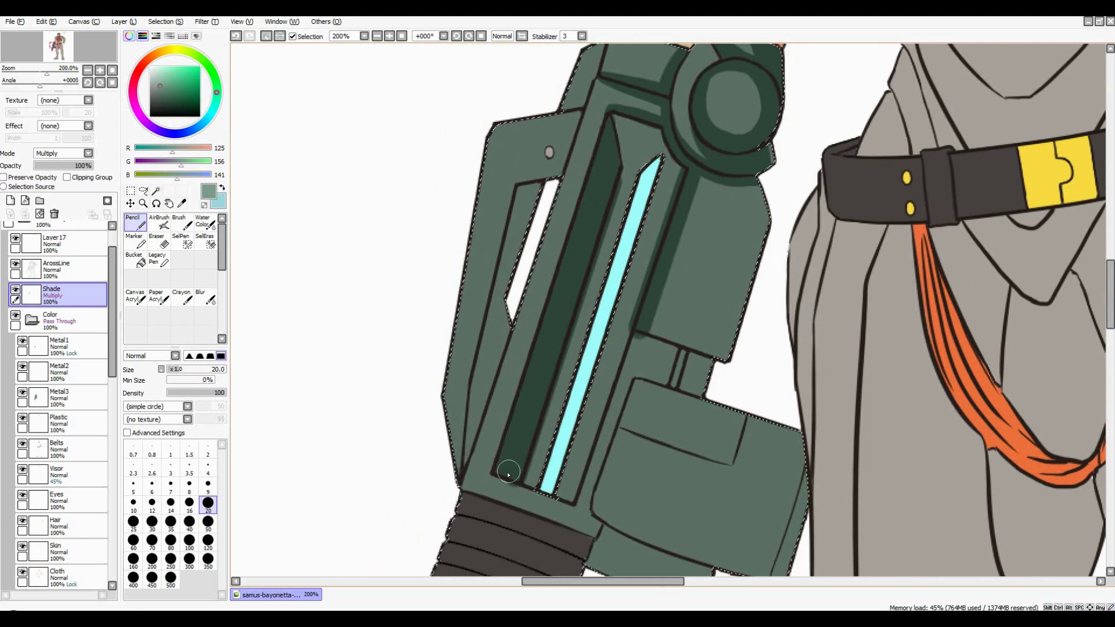
pyautogui.scroll(-2, 612, 468)
pyautogui.hotkey('ctrl', 'z')
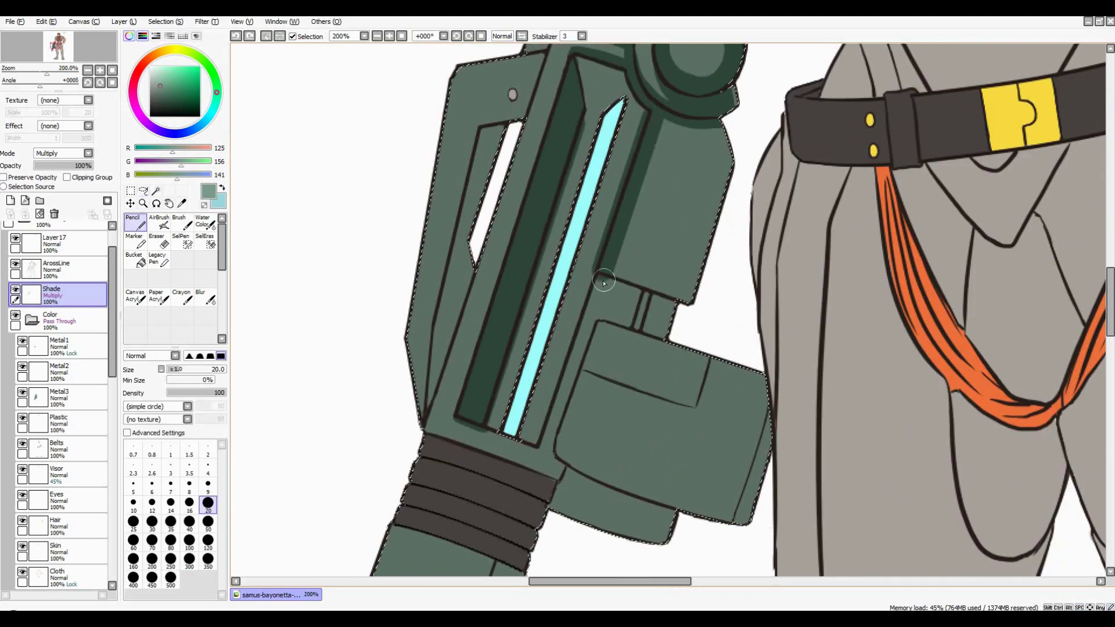
# Shade the connectors between the upper side panel and side block, and the body strip beside the large block
pyautogui.moveTo(657, 327); pyautogui.dragTo(703, 248)
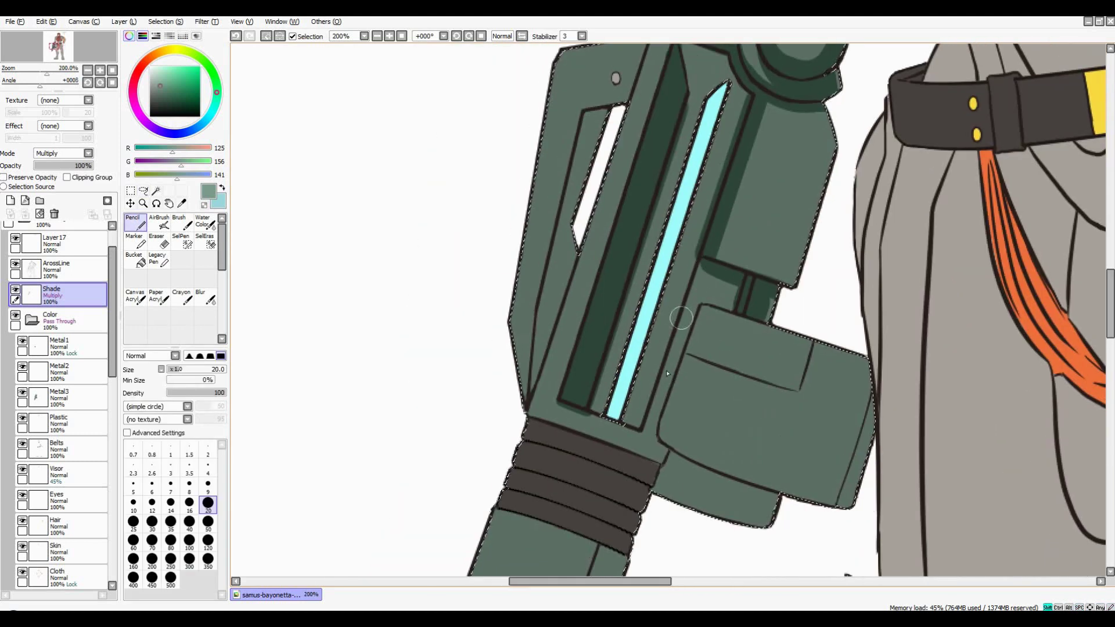
pyautogui.scroll(-2, 721, 292)
pyautogui.scroll(2, 697, 291)
pyautogui.scroll(-3, 668, 287)
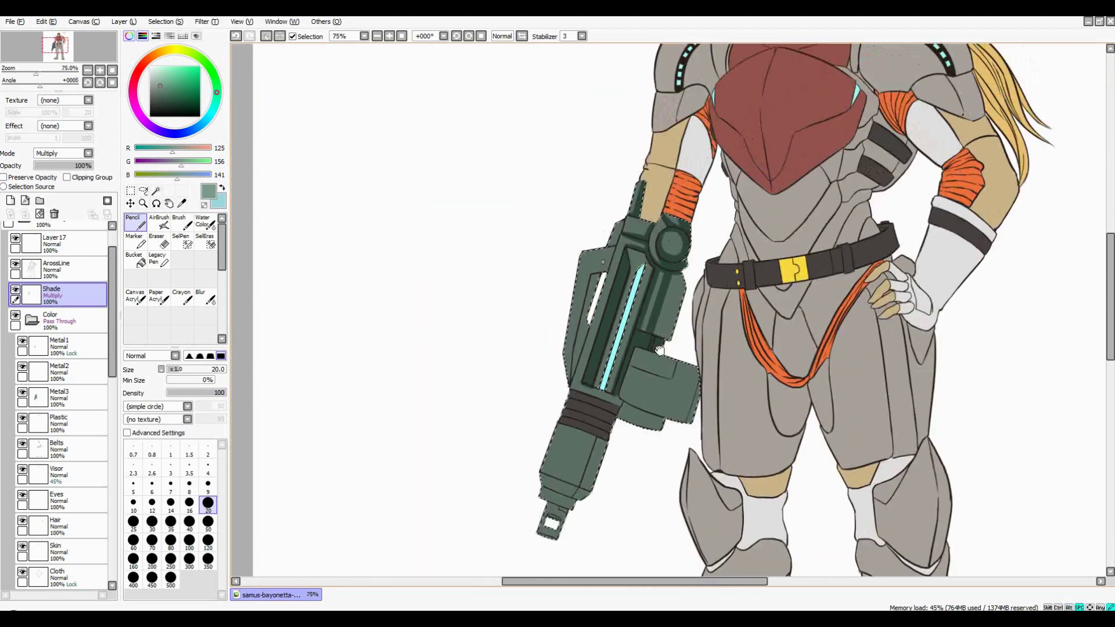
pyautogui.scroll(3, 639, 286)
pyautogui.scroll(-2, 630, 289)
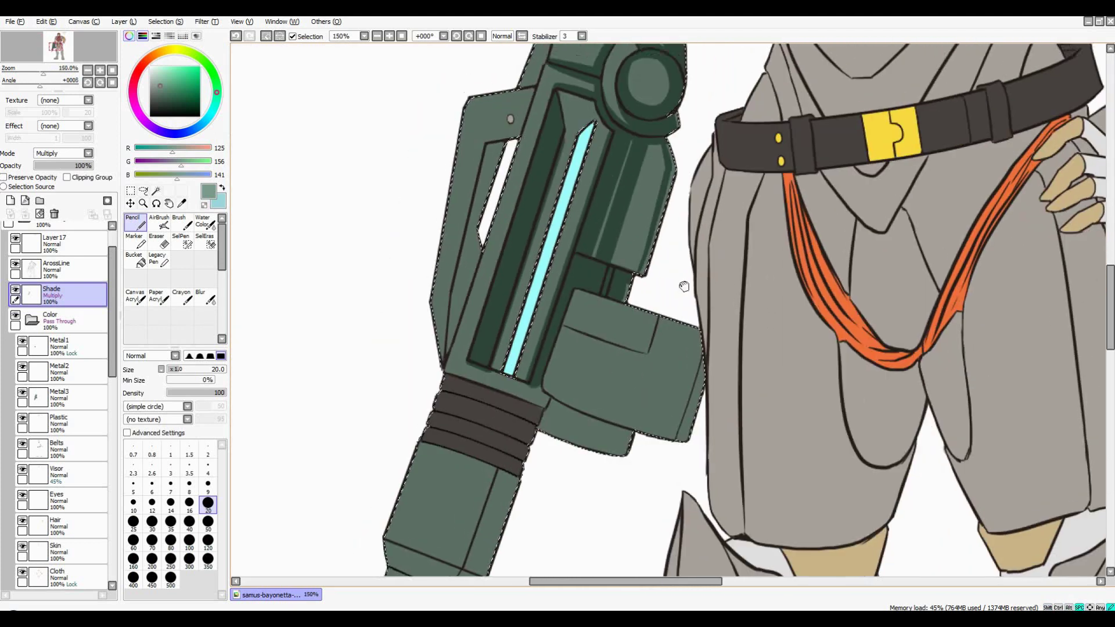
pyautogui.scroll(2, 599, 196)
pyautogui.scroll(-2, 684, 270)
# Shade the large side block and its raised panel with pencil sizes from 20 to 35 px, leaving lit edges
pyautogui.press(']')
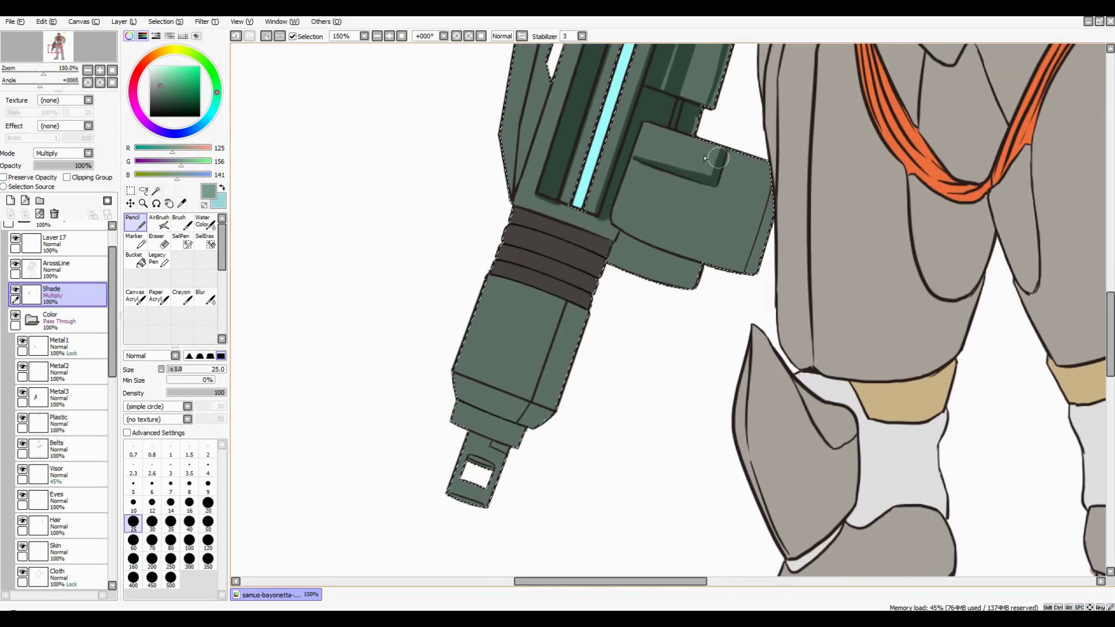
pyautogui.scroll(2, 755, 168)
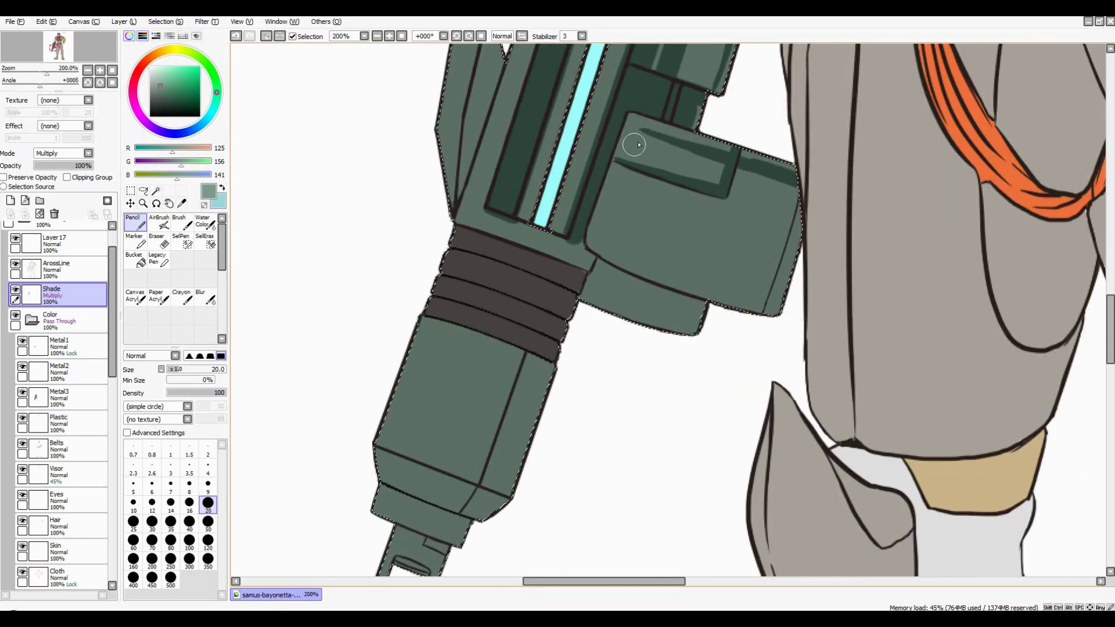
pyautogui.moveTo(678, 235)
pyautogui.mouseDown()
pyautogui.moveTo(695, 183)
pyautogui.moveTo(641, 174)
pyautogui.mouseUp()
pyautogui.press(']')
pyautogui.press(']')
pyautogui.press(']')
pyautogui.press(']')
pyautogui.press(']')
pyautogui.scroll(-3, 806, 139)
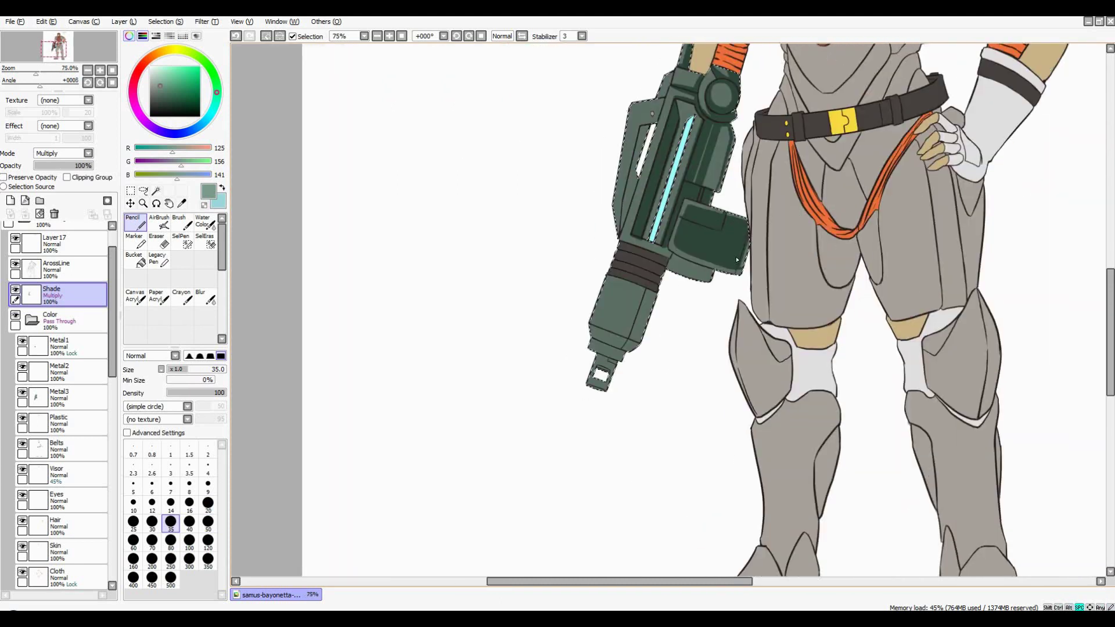
# Shade the small cylinder under the side block and the gun's handle frame with a 14 px pencil
pyautogui.scroll(3, 638, 278)
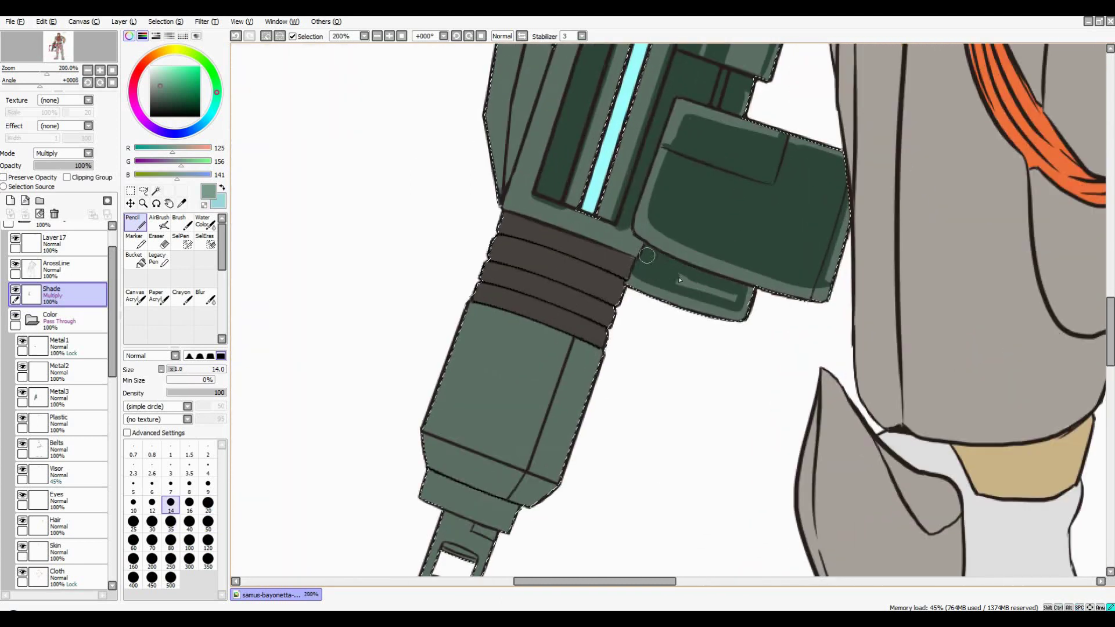
pyautogui.scroll(-3, 679, 281)
pyautogui.scroll(3, 659, 407)
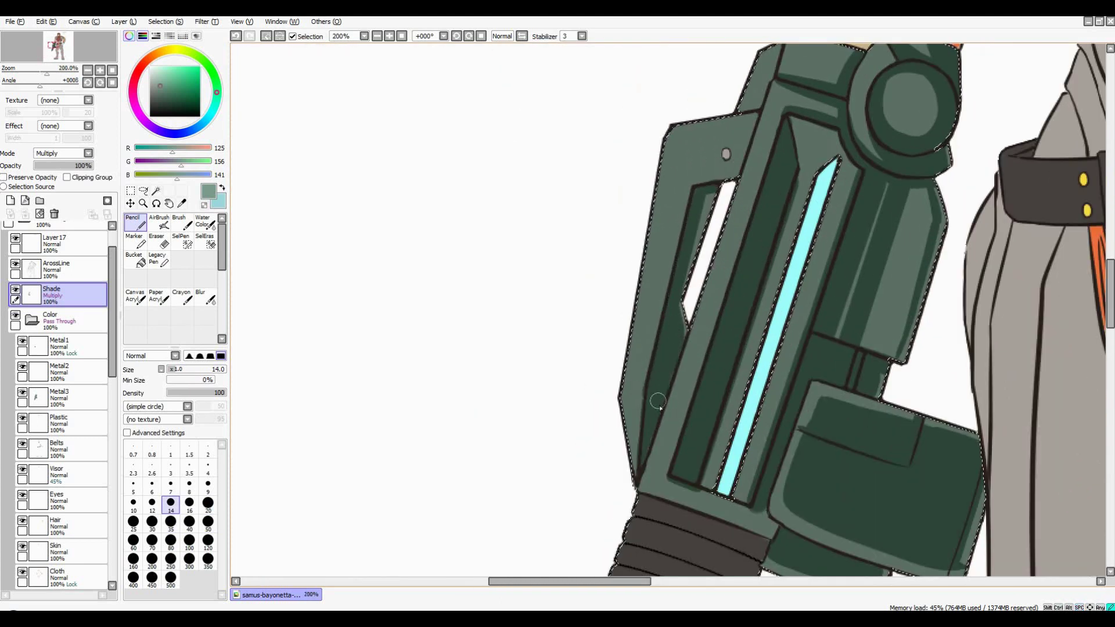
pyautogui.scroll(-2, 658, 401)
pyautogui.scroll(1, 657, 326)
pyautogui.scroll(1, 655, 284)
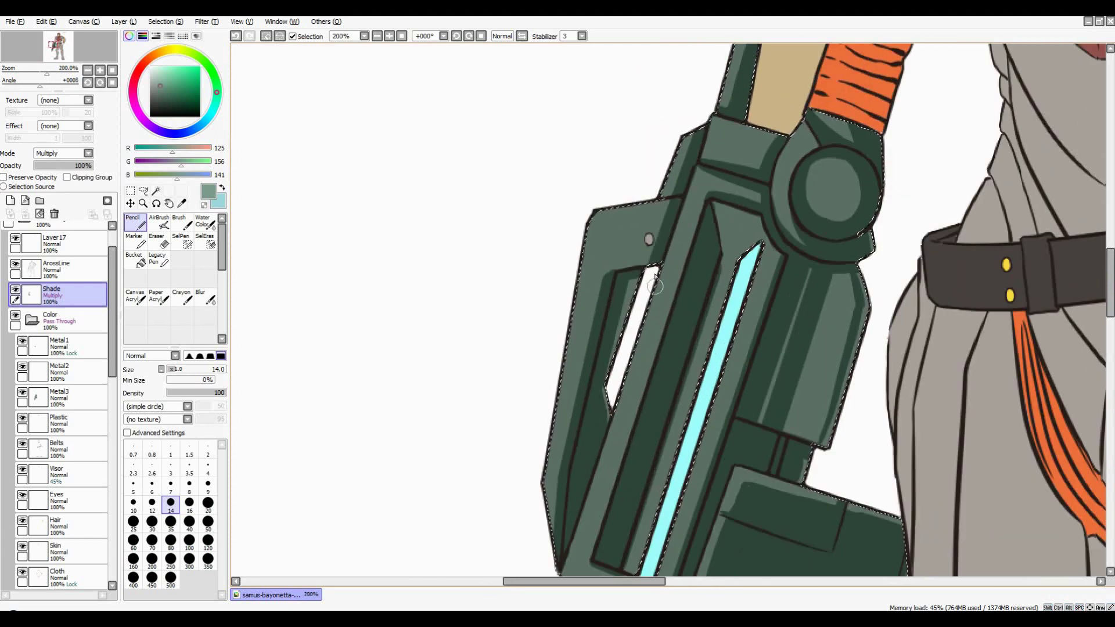
# Shade the barrel's large faces with a 50 px pencil and refine the shadow edges at 14 px
pyautogui.scroll(-3, 655, 279)
pyautogui.scroll(2, 633, 220)
pyautogui.press(']')
pyautogui.press(']')
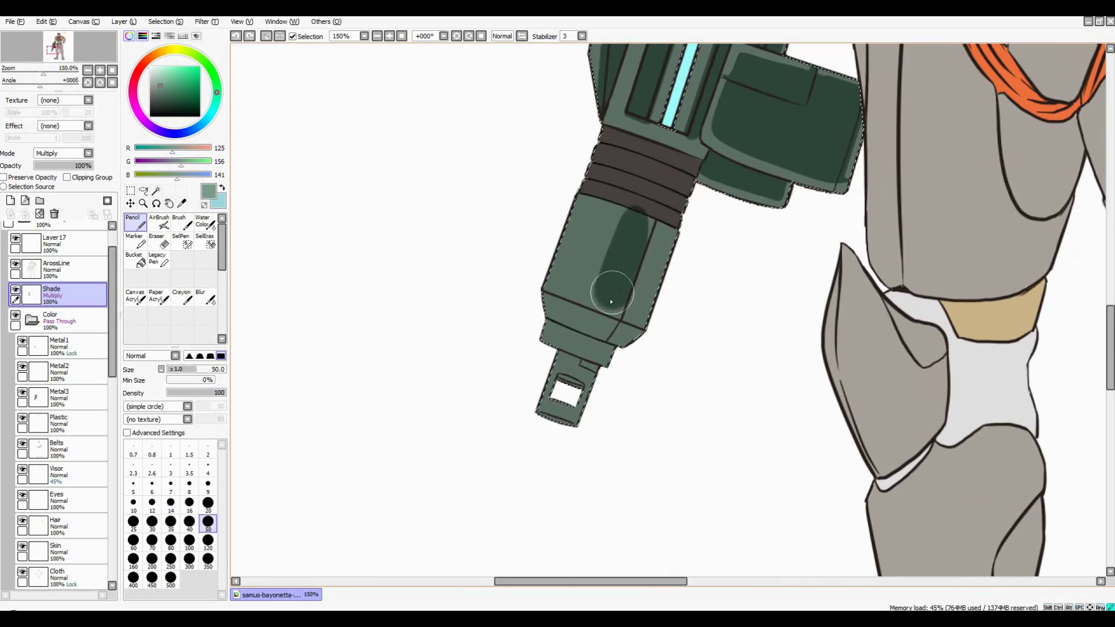
pyautogui.scroll(1, 611, 250)
pyautogui.press('[')
pyautogui.press('[')
pyautogui.press('[')
pyautogui.press('[')
pyautogui.press('[')
pyautogui.press('[')
pyautogui.press('[')
pyautogui.moveTo(618, 200); pyautogui.dragTo(604, 262)
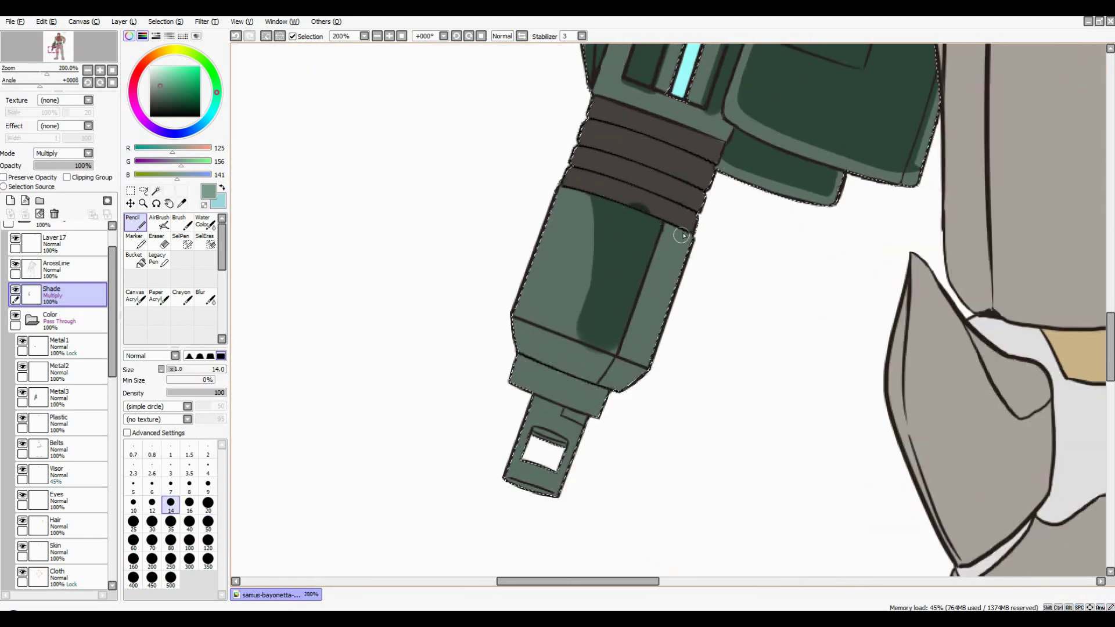
pyautogui.moveTo(683, 235); pyautogui.dragTo(653, 308)
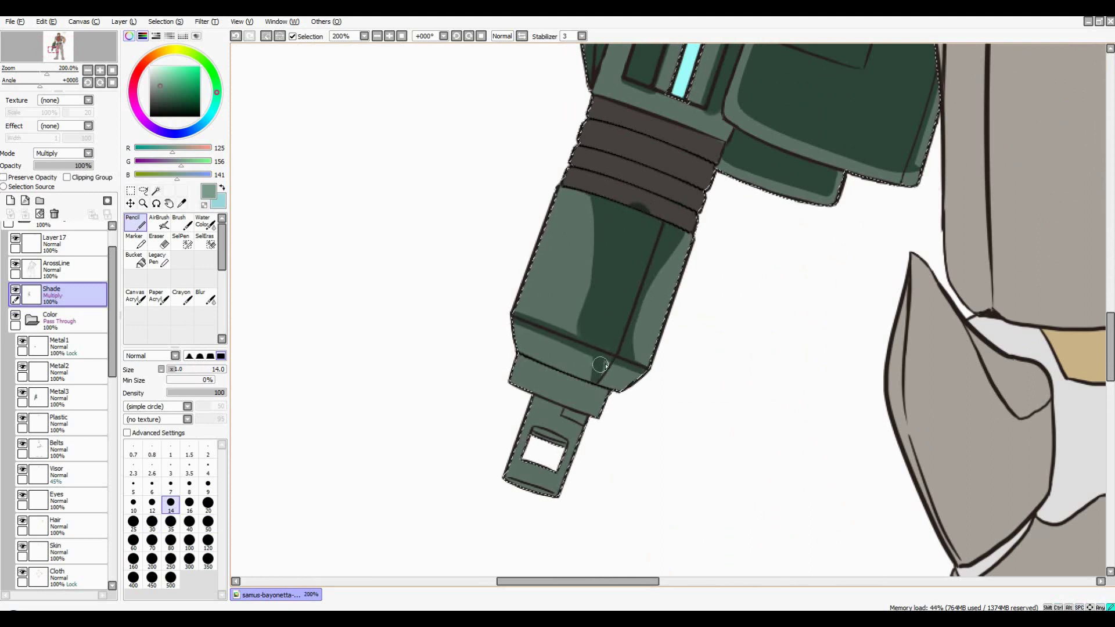
# Narrow the barrel's long highlight into thin lit bands, reducing the pencil from 14 to 3.5 px
pyautogui.scroll(-3, 649, 292)
pyautogui.scroll(2, 650, 292)
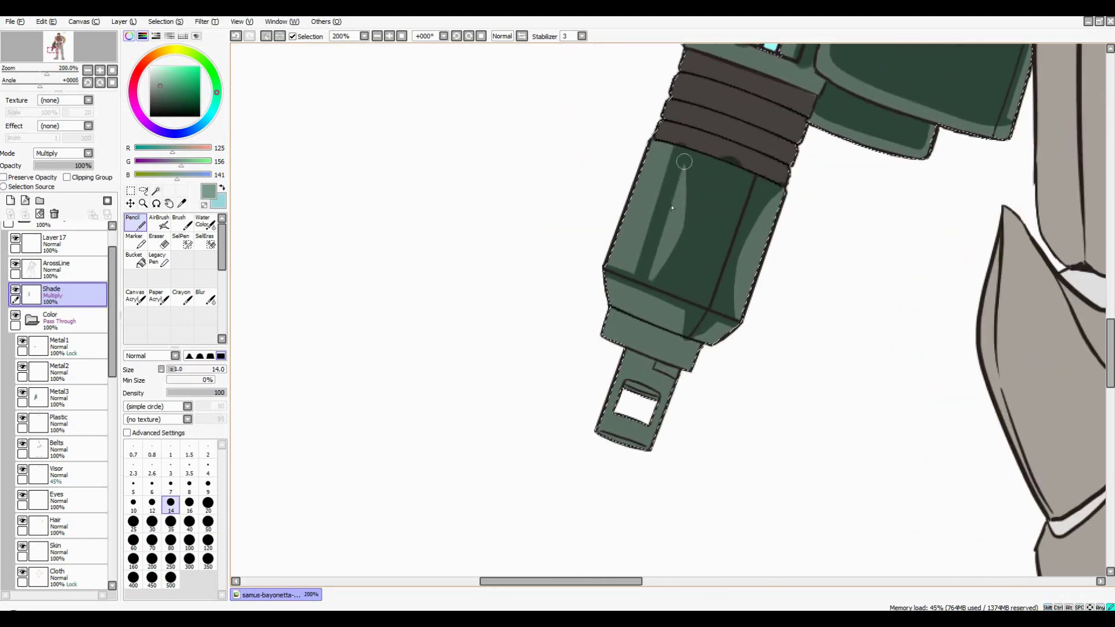
pyautogui.scroll(-1, 690, 282)
pyautogui.scroll(1, 689, 281)
pyautogui.press('[')
pyautogui.press('[')
pyautogui.press('[')
pyautogui.press('[')
pyautogui.press('[')
pyautogui.press('[')
pyautogui.press('[')
pyautogui.press('[')
pyautogui.press('[')
pyautogui.scroll(-1, 668, 267)
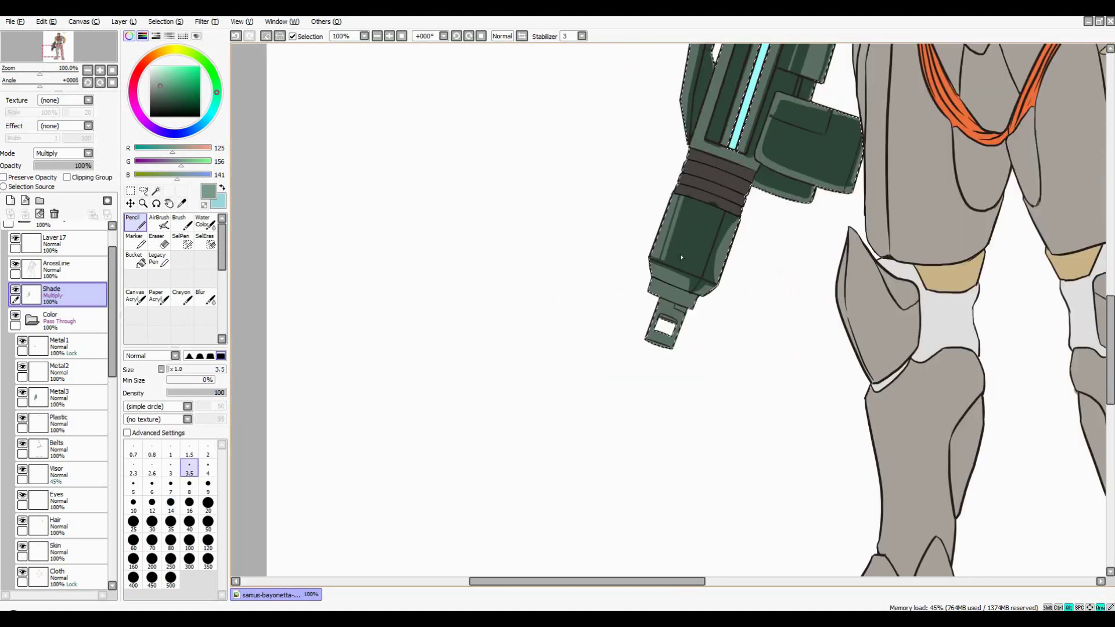
# Shade the barrel's tapered end and the muzzle with a 20 px pencil
pyautogui.scroll(1, 665, 267)
pyautogui.press(']')
pyautogui.press(']')
pyautogui.press(']')
pyautogui.press(']')
pyautogui.press(']')
pyautogui.press(']')
pyautogui.press(']')
pyautogui.press(']')
pyautogui.press(']')
pyautogui.press(']')
pyautogui.press(']')
pyautogui.moveTo(665, 267); pyautogui.dragTo(639, 93)
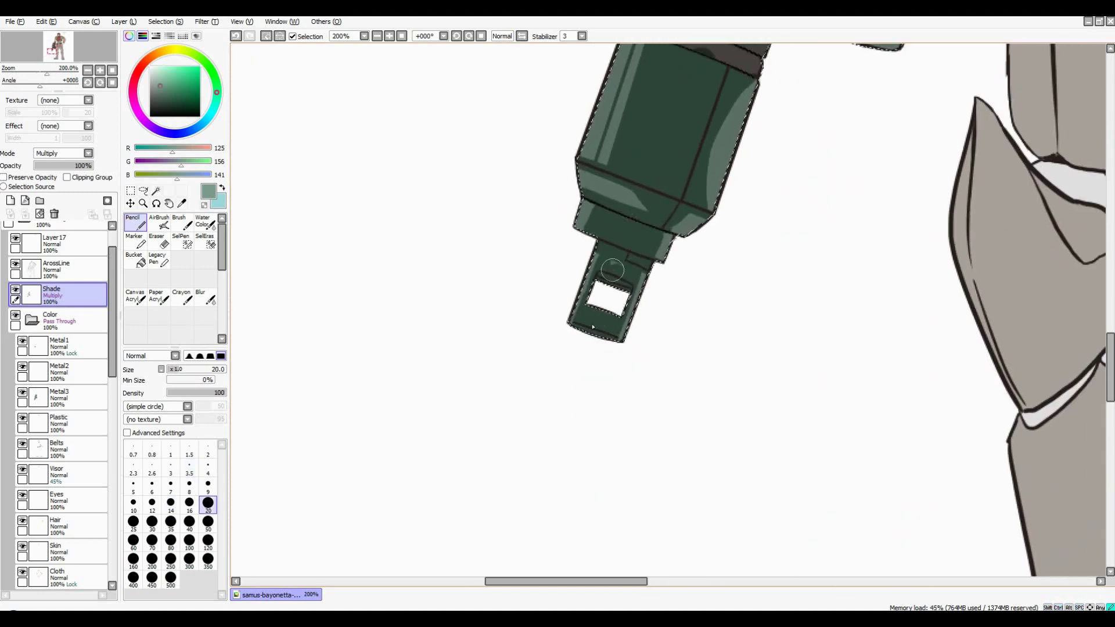
# Complete the muzzle shading and shade the gun body just above the dark ribbed bands
pyautogui.scroll(-1, 612, 271)
pyautogui.scroll(1, 569, 310)
pyautogui.scroll(-1, 645, 335)
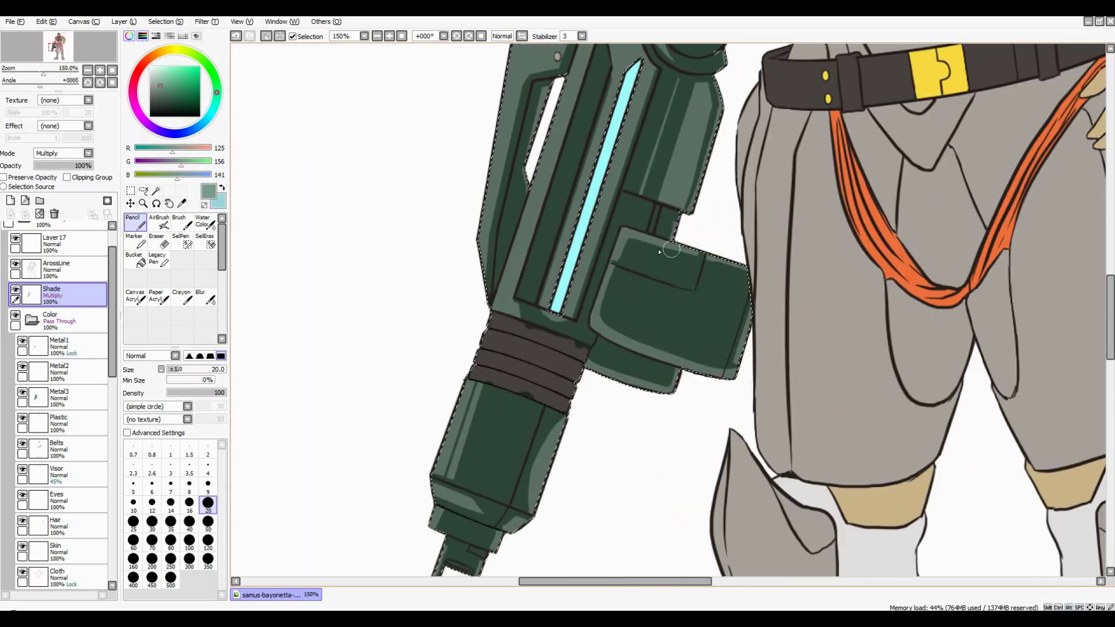
pyautogui.scroll(1, 624, 232)
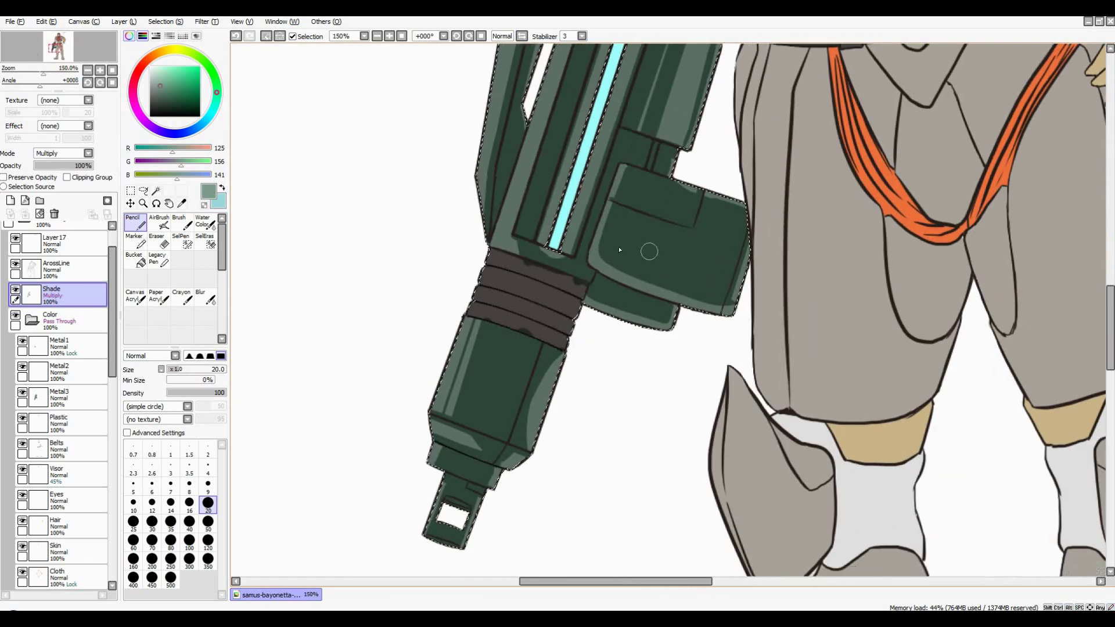
pyautogui.scroll(-1, 618, 236)
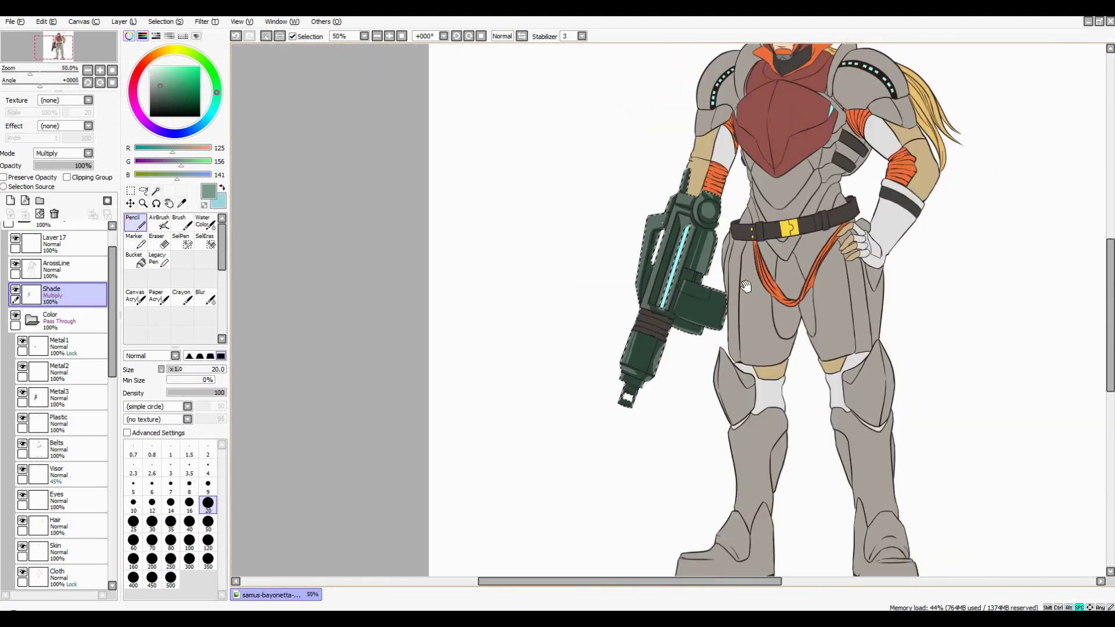
pyautogui.scroll(1, 632, 224)
pyautogui.scroll(-2, 632, 223)
pyautogui.scroll(1, 678, 215)
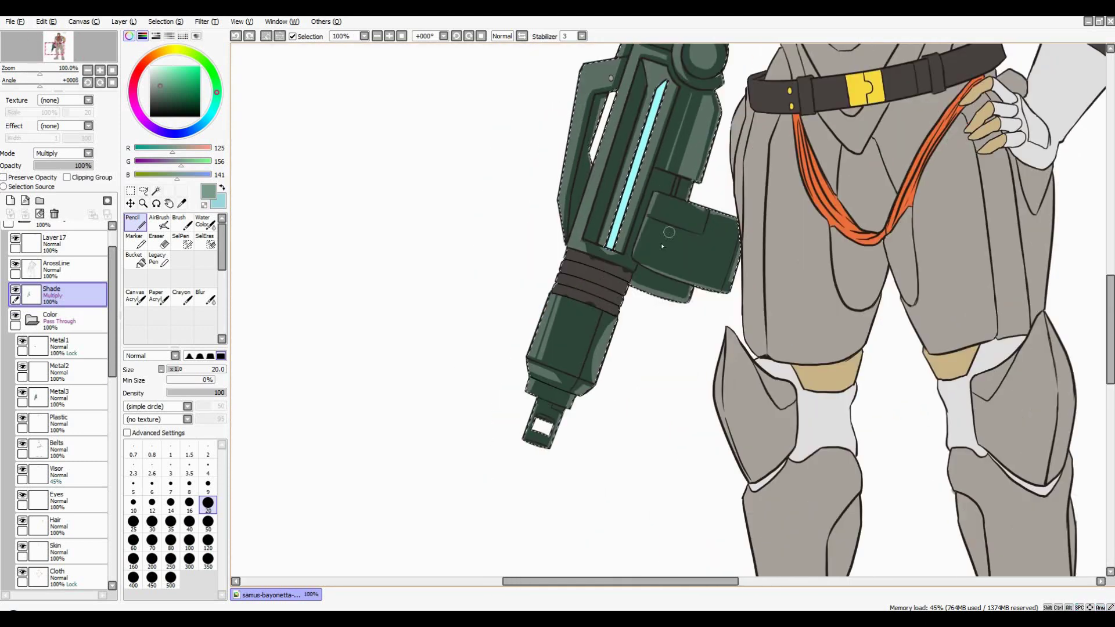
# Shade the uppermost dark ribbed band of the gun with a 20 px pencil in RGB 158, 168, 147
pyautogui.scroll(1, 561, 249)
pyautogui.keyDown('alt'); pyautogui.click(561, 249); pyautogui.keyUp('alt')
pyautogui.keyDown('alt'); pyautogui.click(564, 254); pyautogui.keyUp('alt')
pyautogui.moveTo(575, 256); pyautogui.dragTo(656, 279)
pyautogui.scroll(1, 630, 264)
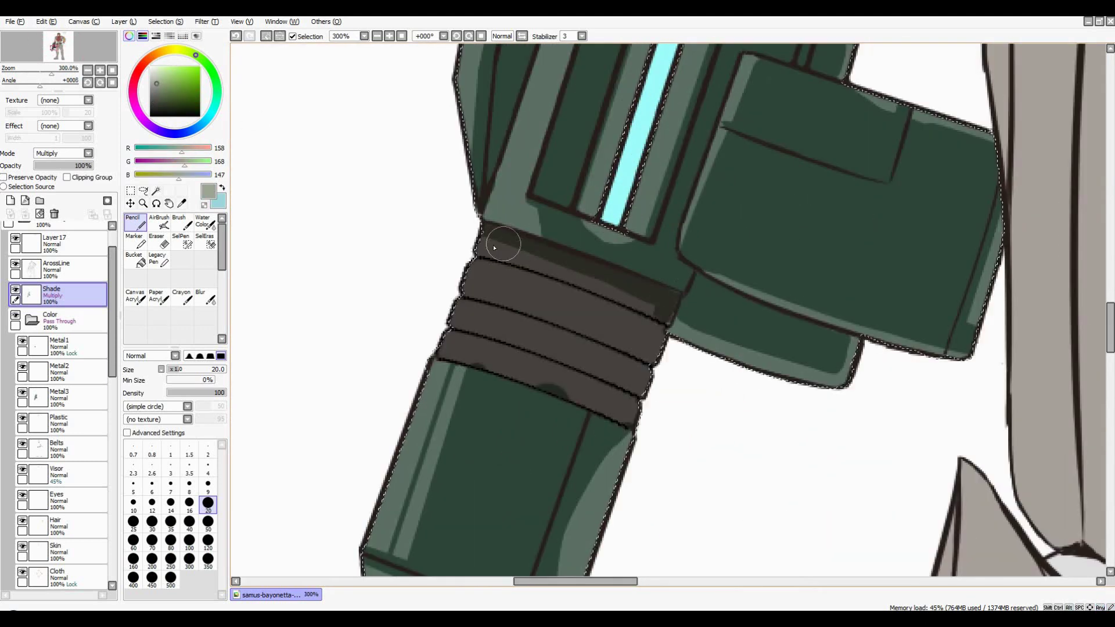
# Shade the edges of the remaining ribbed bands, reducing the pencil to 10 px for the narrow shadows
pyautogui.moveTo(533, 273); pyautogui.dragTo(654, 314)
pyautogui.moveTo(465, 302); pyautogui.dragTo(599, 339)
pyautogui.press('[')
pyautogui.press('[')
pyautogui.press('[')
pyautogui.press('[')
pyautogui.moveTo(488, 326)
pyautogui.mouseDown()
pyautogui.moveTo(662, 366)
pyautogui.moveTo(473, 360)
pyautogui.moveTo(642, 403)
pyautogui.mouseUp()
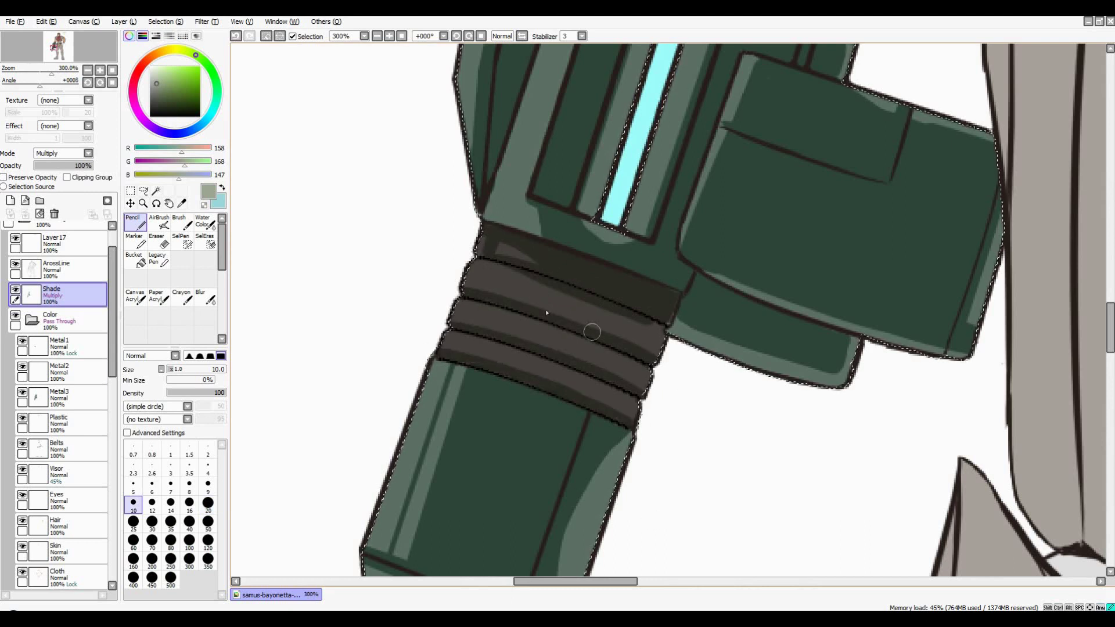
# Fill in the shadows across the middle of the remaining ribbed bands with the 10 px pencil
pyautogui.moveTo(604, 345)
pyautogui.mouseDown()
pyautogui.moveTo(568, 357)
pyautogui.moveTo(603, 347)
pyautogui.mouseUp()
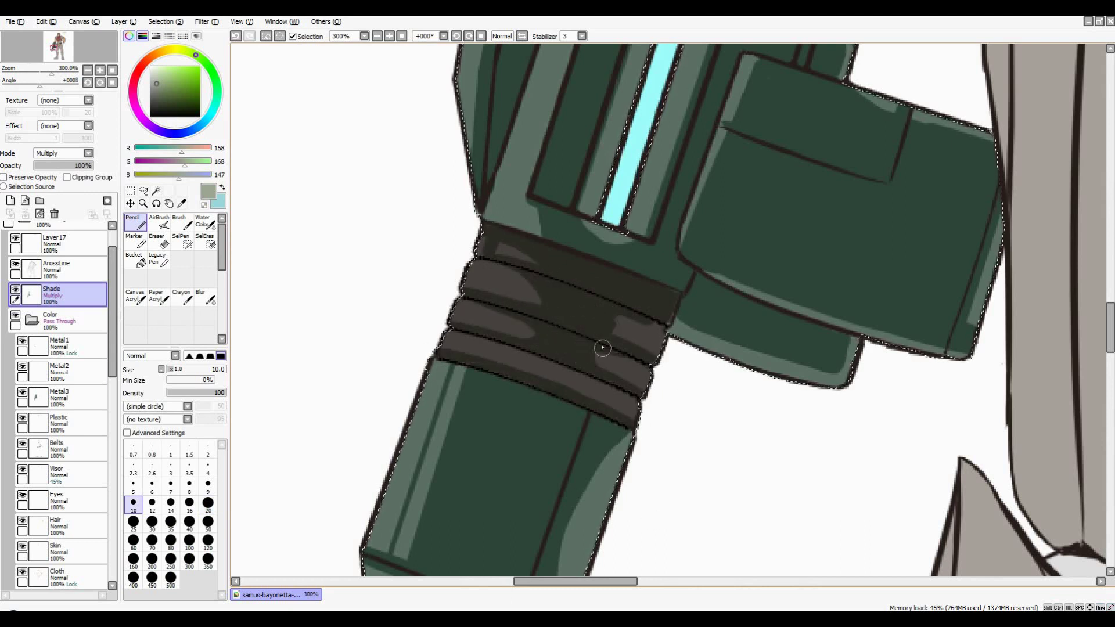
pyautogui.scroll(-3, 558, 369)
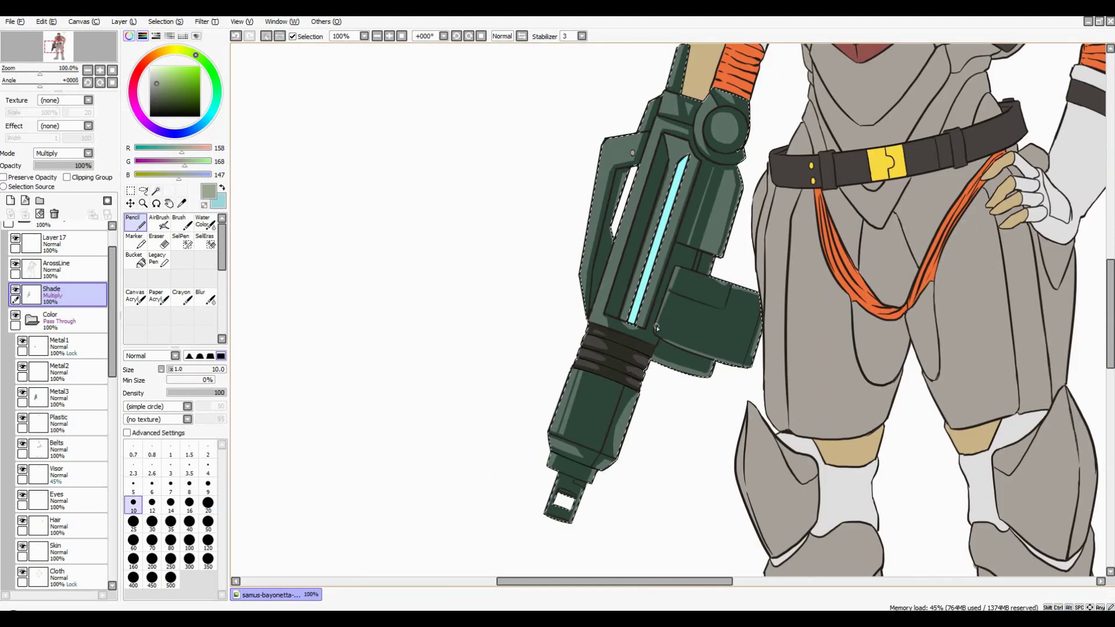
# Soften the shading edges on the ribbed bands, handle and round joint with the Eraser at density 18, using 16 px and 30 px sizes
pyautogui.scroll(2, 574, 327)
pyautogui.press('e')
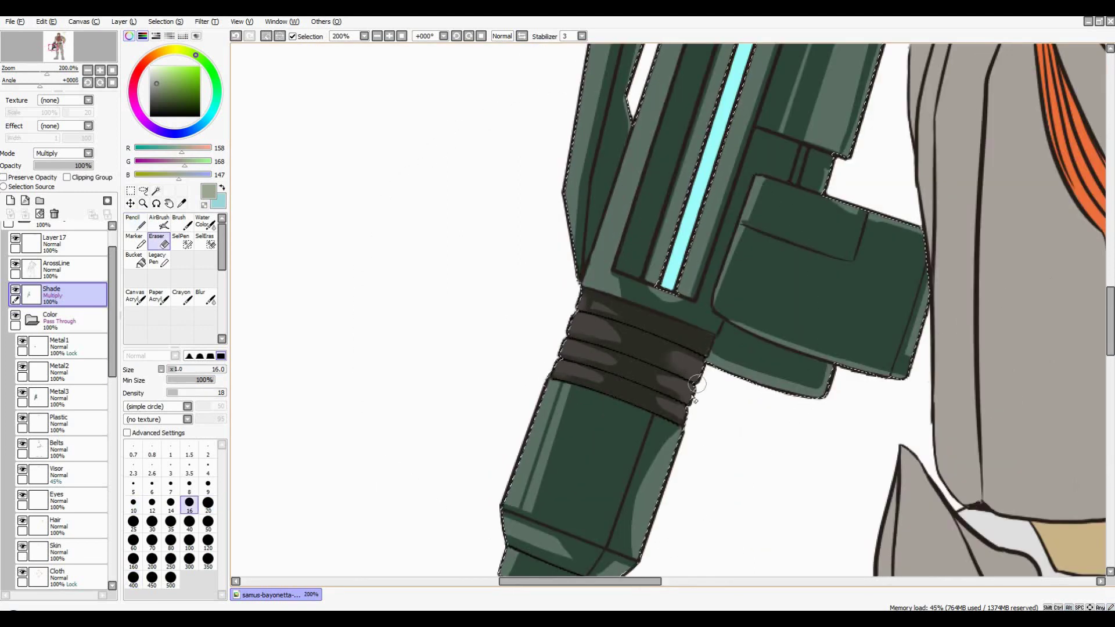
pyautogui.scroll(-1, 619, 368)
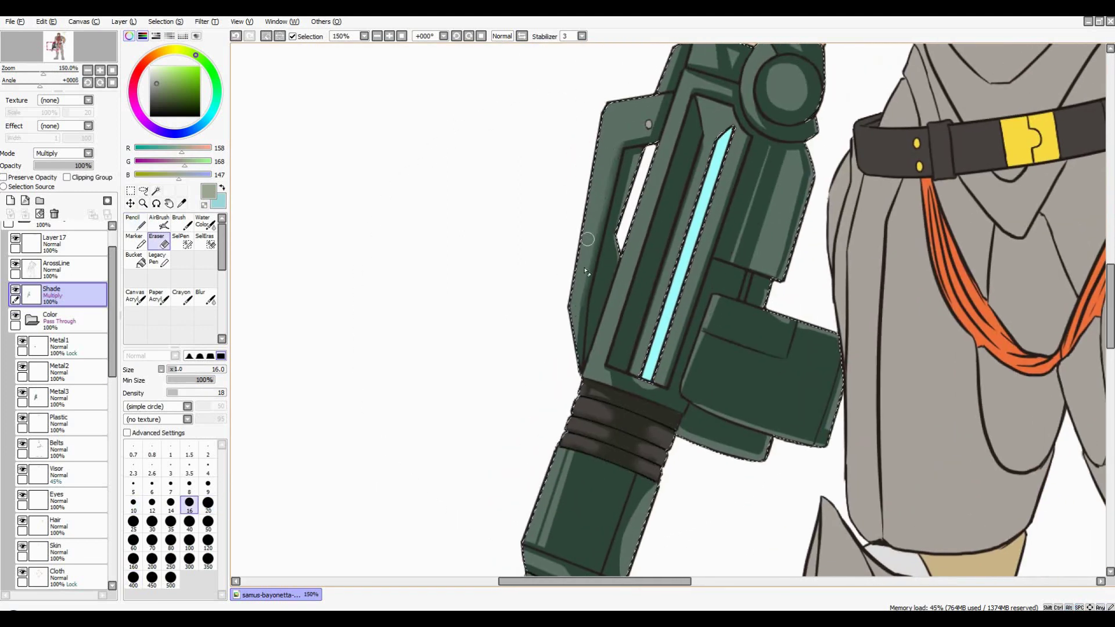
pyautogui.scroll(4, 586, 272)
pyautogui.press('[')
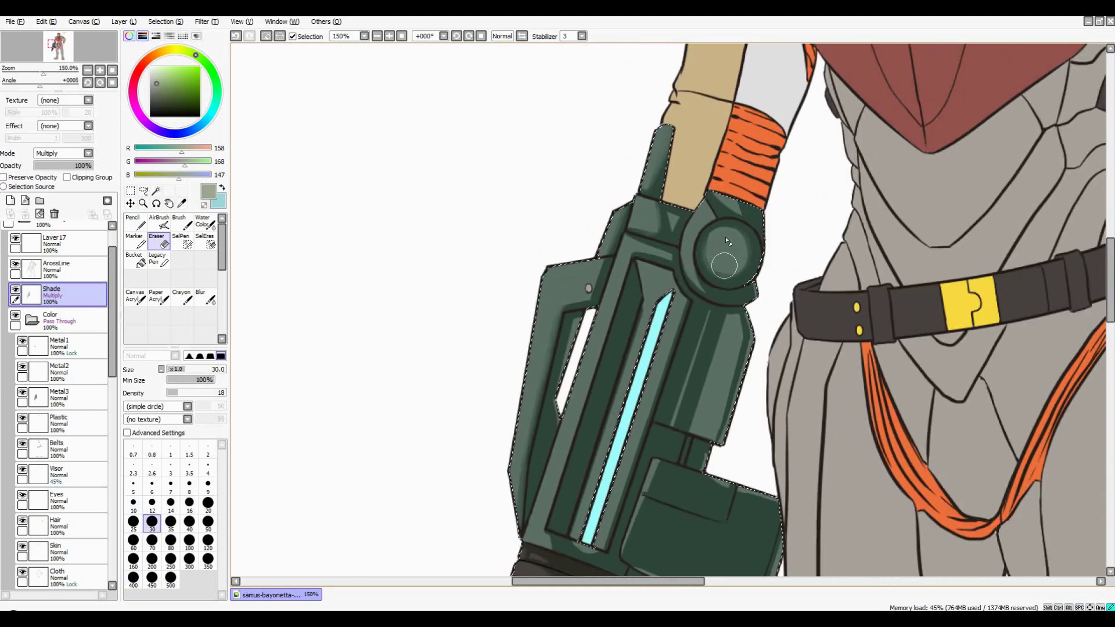
# Soften the shading edges on the gun's boxy side attachment and barrel with a 14 px Eraser at density 18
pyautogui.scroll(-5, 722, 249)
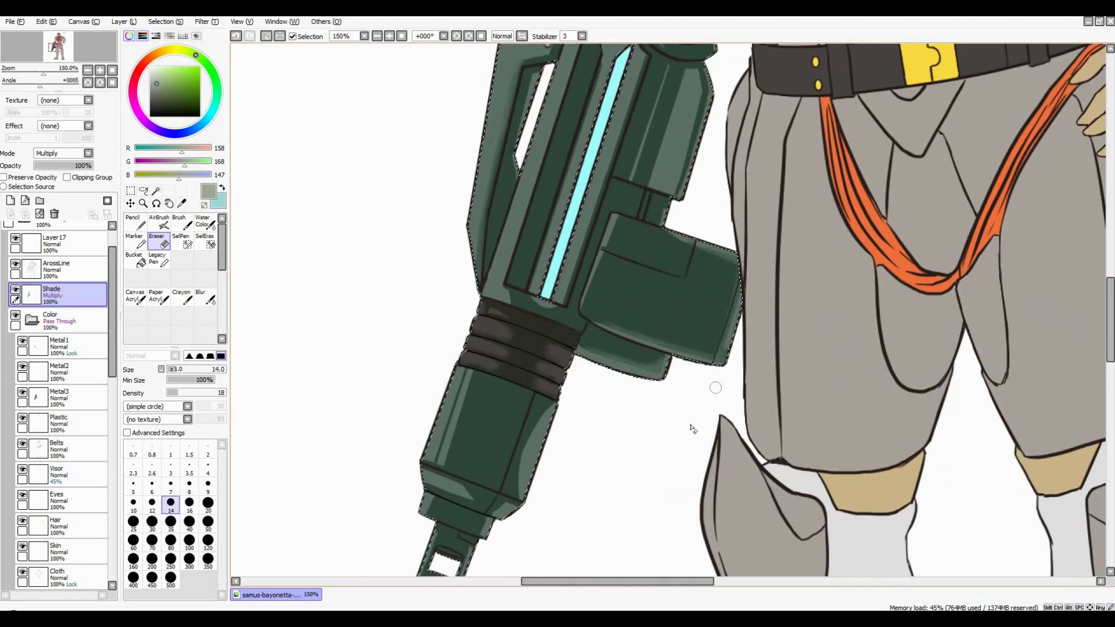
pyautogui.moveTo(679, 217); pyautogui.dragTo(819, 255)
pyautogui.scroll(-1, 679, 236)
pyautogui.scroll(1, 678, 236)
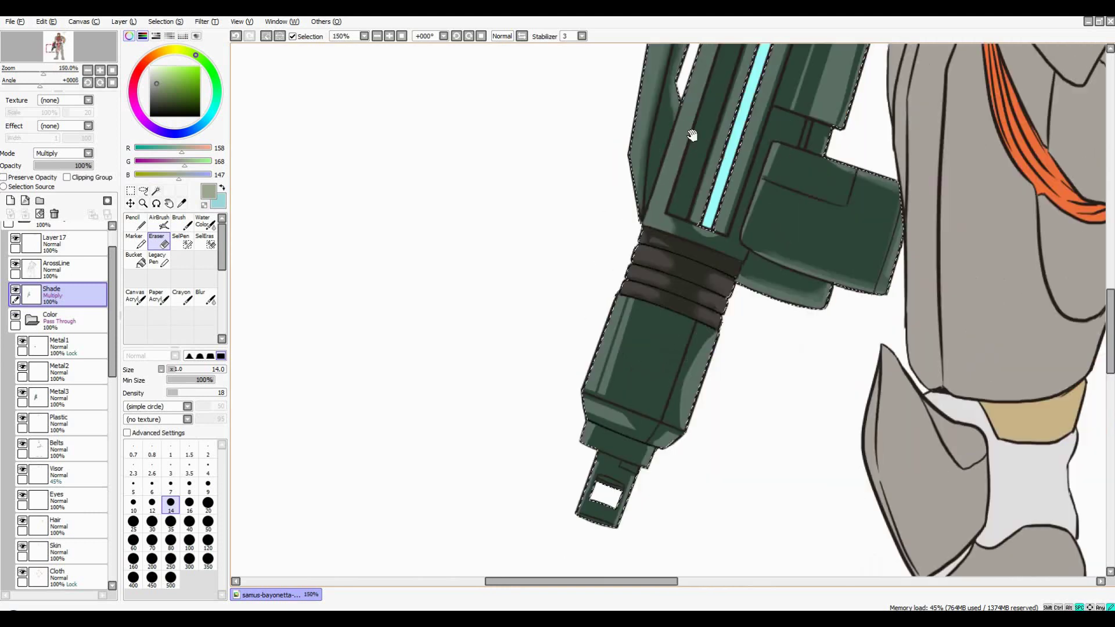
pyautogui.press(']')
pyautogui.press(']')
pyautogui.press(']')
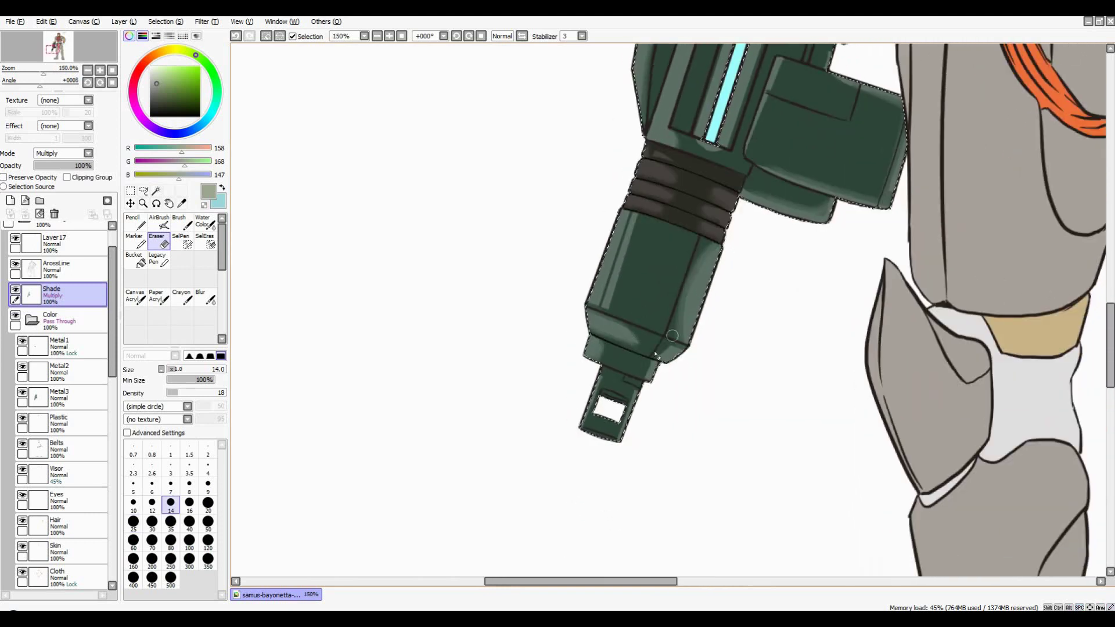
# Enlarge the Eraser to 30 px and blend the remaining shading edges on the barrel and gun body
pyautogui.scroll(-1, 611, 401)
pyautogui.press(']')
pyautogui.press(']')
pyautogui.press(']')
pyautogui.press(']')
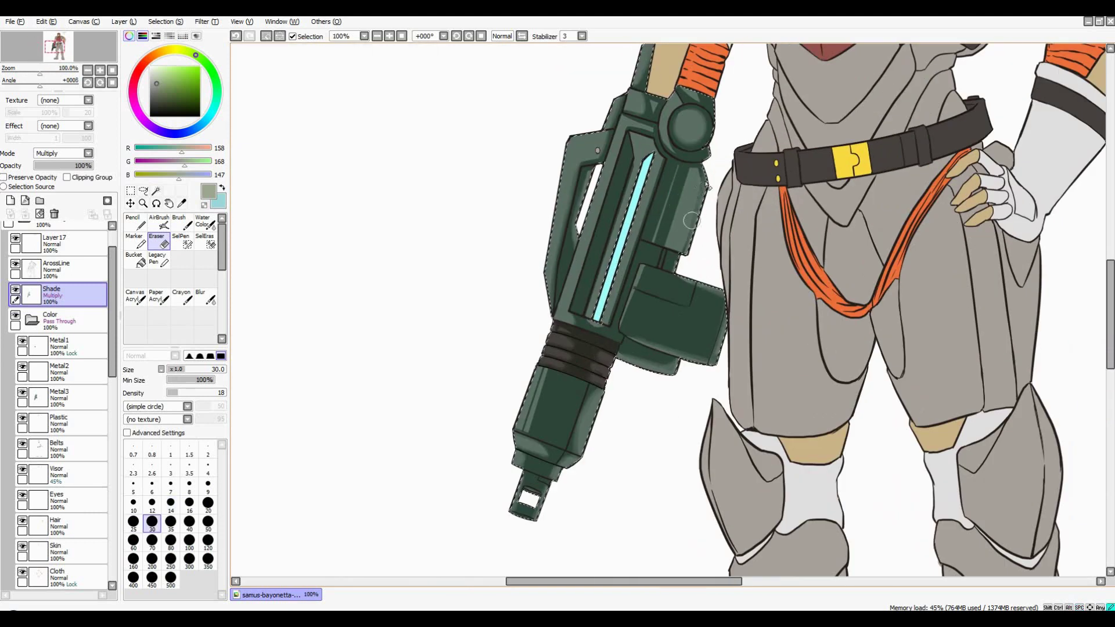
# Clear the gun selection and make the Metal1 layer active
pyautogui.scroll(-2, 707, 318)
pyautogui.scroll(1, 669, 284)
pyautogui.click(58, 347)
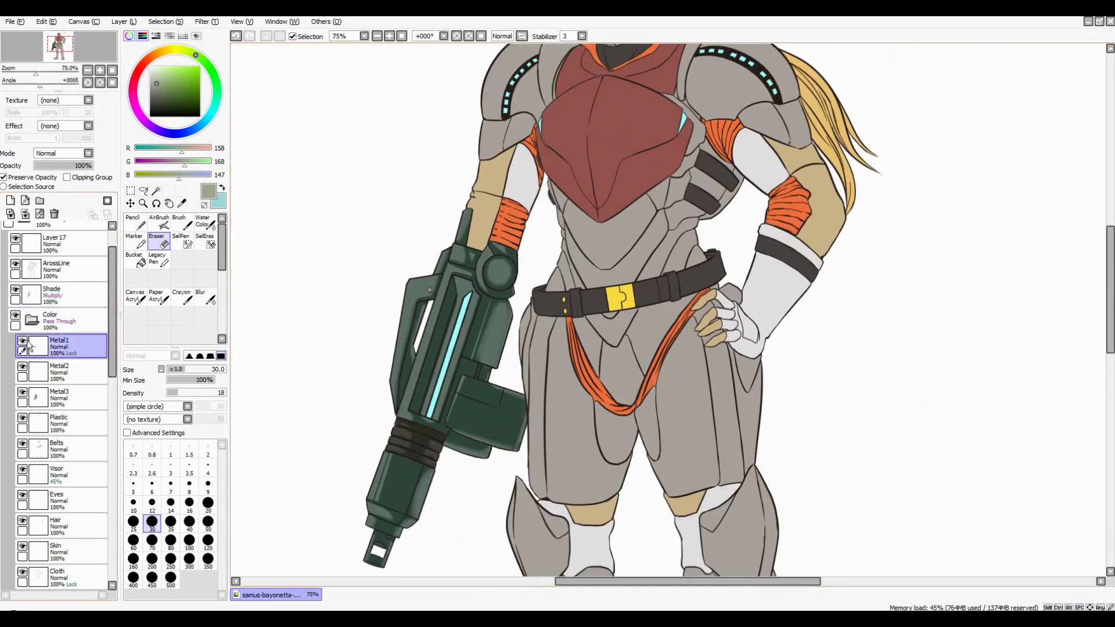
# Shade the yellow belt buckle and studs on the Shade layer in orange-brown (189, 131, 39), enlarging the pencil to 16
pyautogui.scroll(-1, 670, 285)
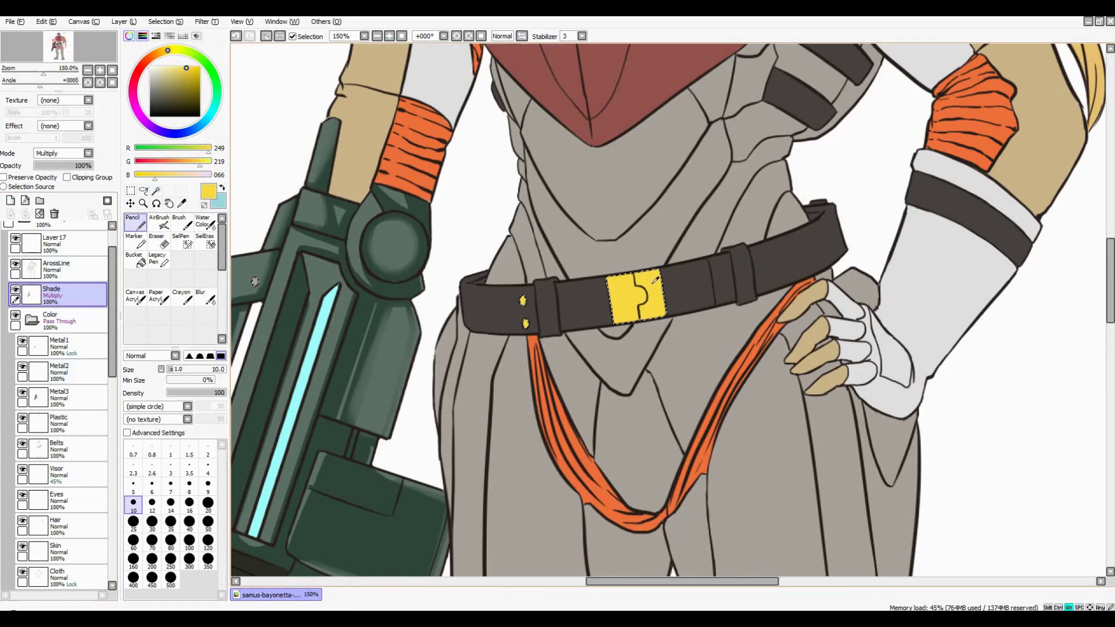
pyautogui.keyDown('alt'); pyautogui.click(584, 332); pyautogui.keyUp('alt')
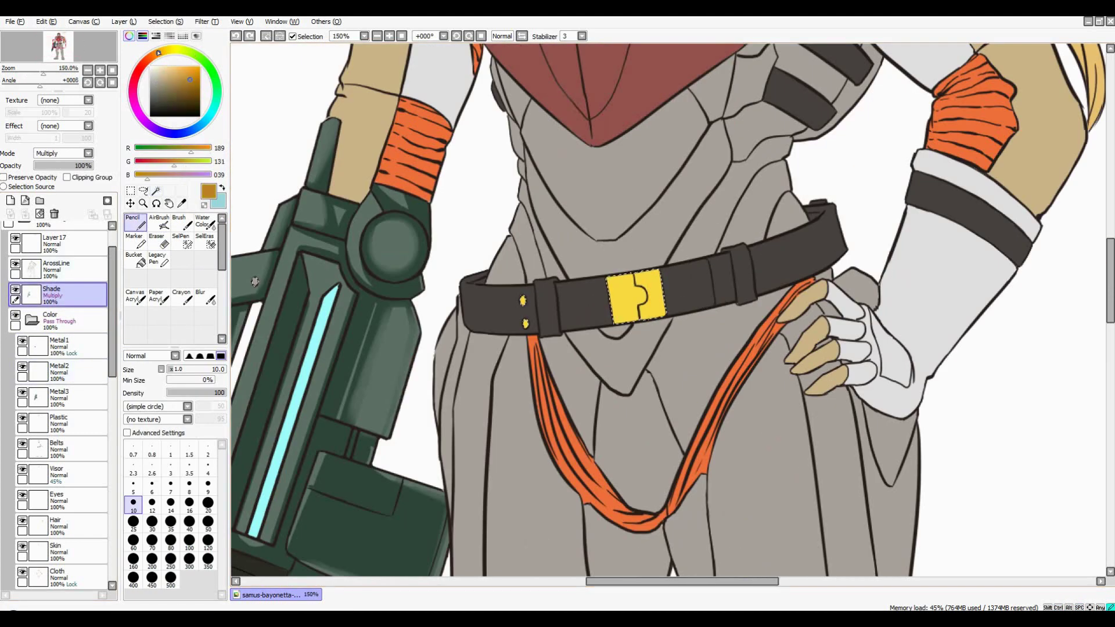
pyautogui.press(']')
pyautogui.press(']')
pyautogui.press(']')
pyautogui.scroll(1, 661, 283)
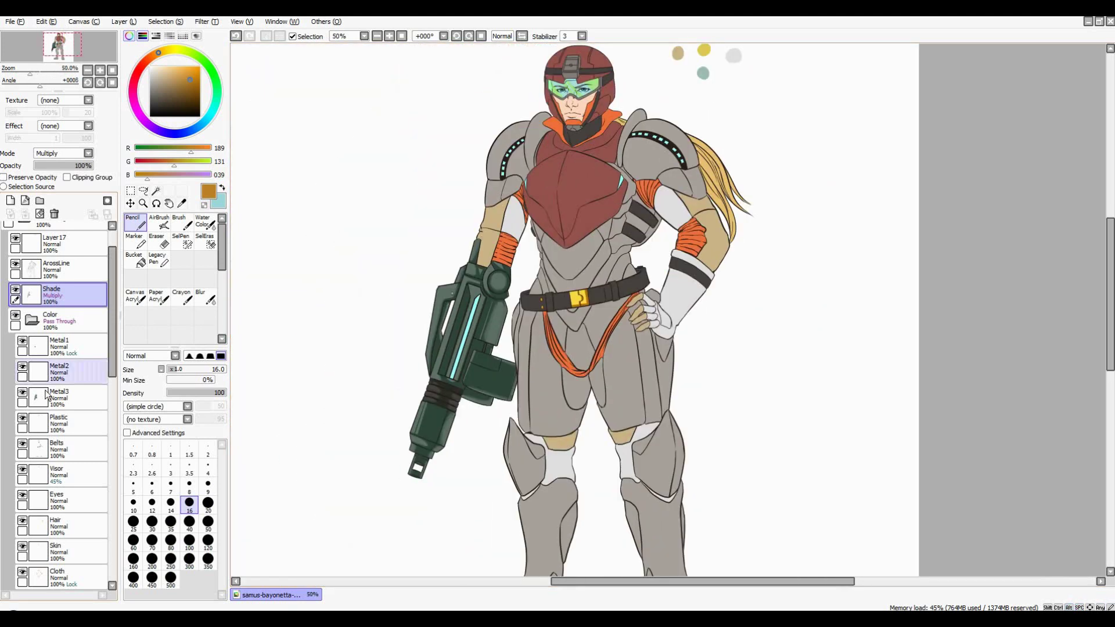
# Select the Plastic layer's grey parts with the Magic Wand and shade the helmet lamp on the Shade layer with a size 7 pencil
pyautogui.click(58, 423)
pyautogui.click(156, 190)
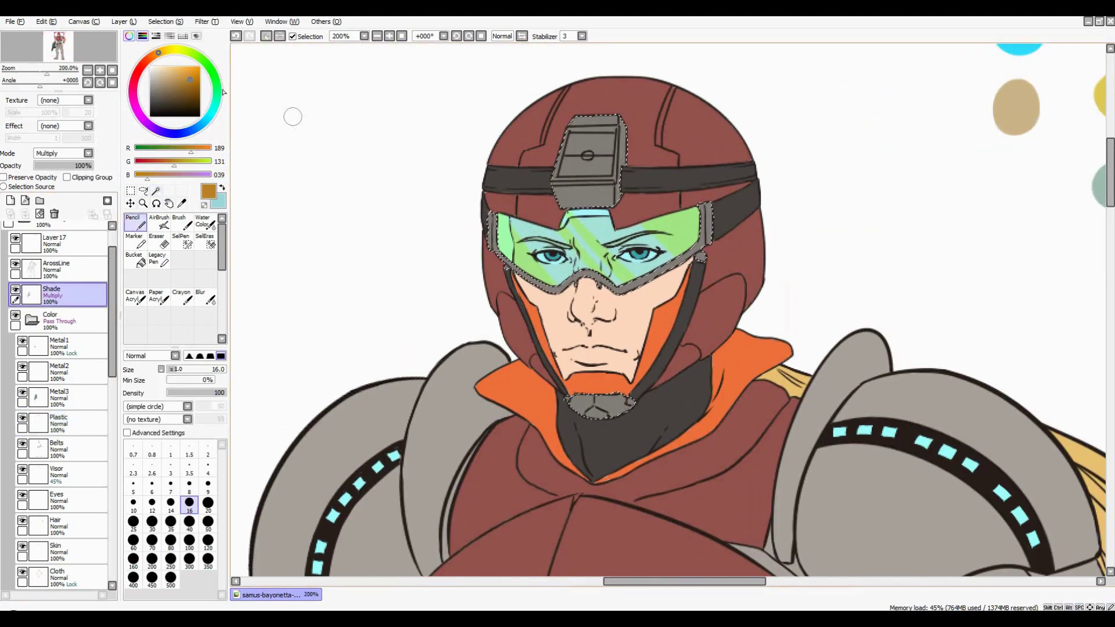
pyautogui.scroll(1, 619, 157)
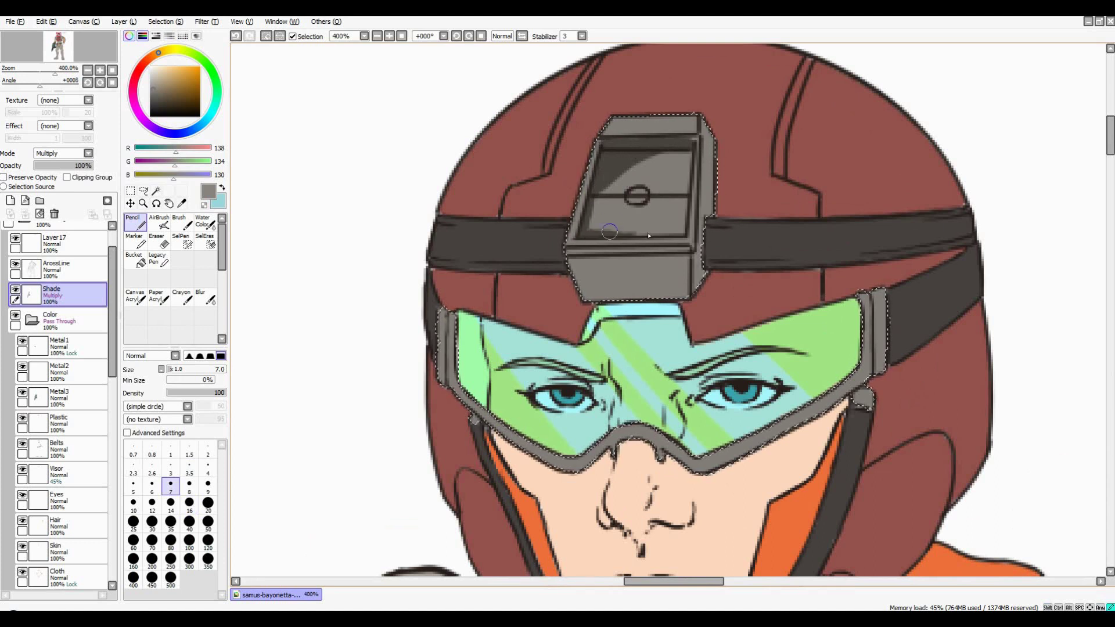
pyautogui.moveTo(591, 221)
pyautogui.mouseDown()
pyautogui.moveTo(688, 199)
pyautogui.moveTo(620, 231)
pyautogui.mouseUp()
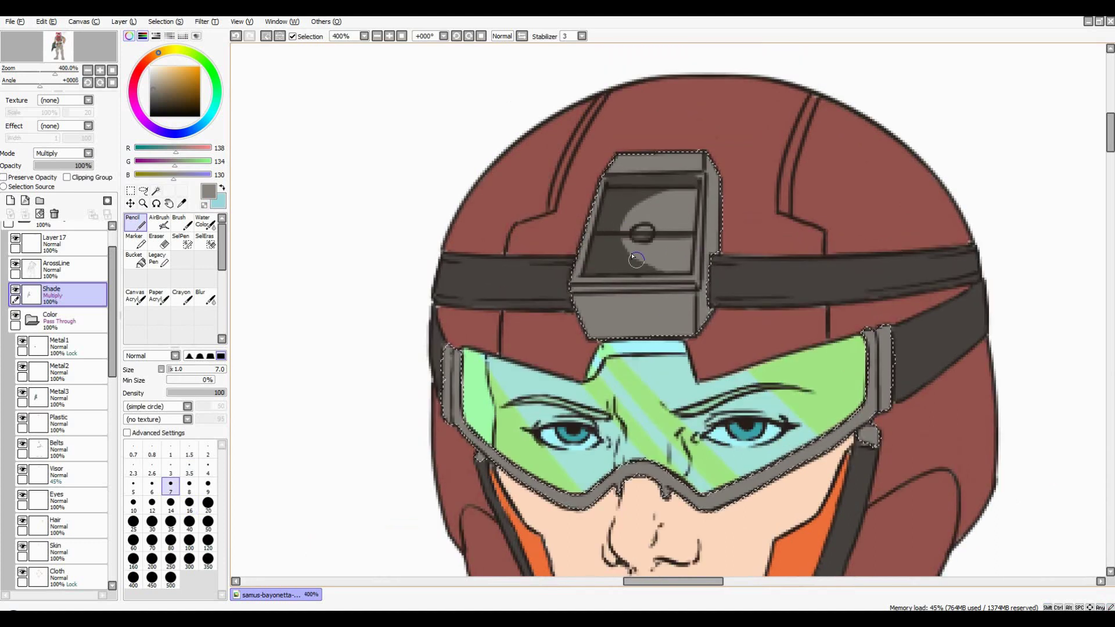
pyautogui.scroll(1, 620, 231)
pyautogui.moveTo(583, 292)
pyautogui.mouseDown()
pyautogui.moveTo(639, 279)
pyautogui.moveTo(593, 273)
pyautogui.moveTo(645, 259)
pyautogui.mouseUp()
pyautogui.hscroll(1, 647, 258)
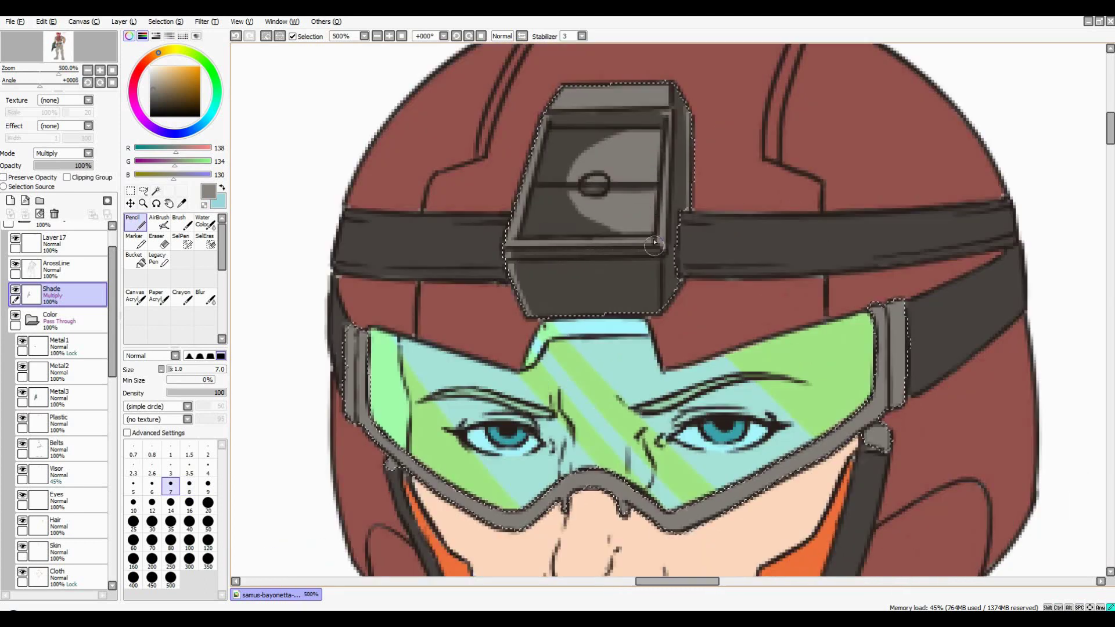
# Shade the goggle frame around the visor with the grey size 7 pencil and clear the selection
pyautogui.scroll(-3, 647, 257)
pyautogui.scroll(3, 704, 231)
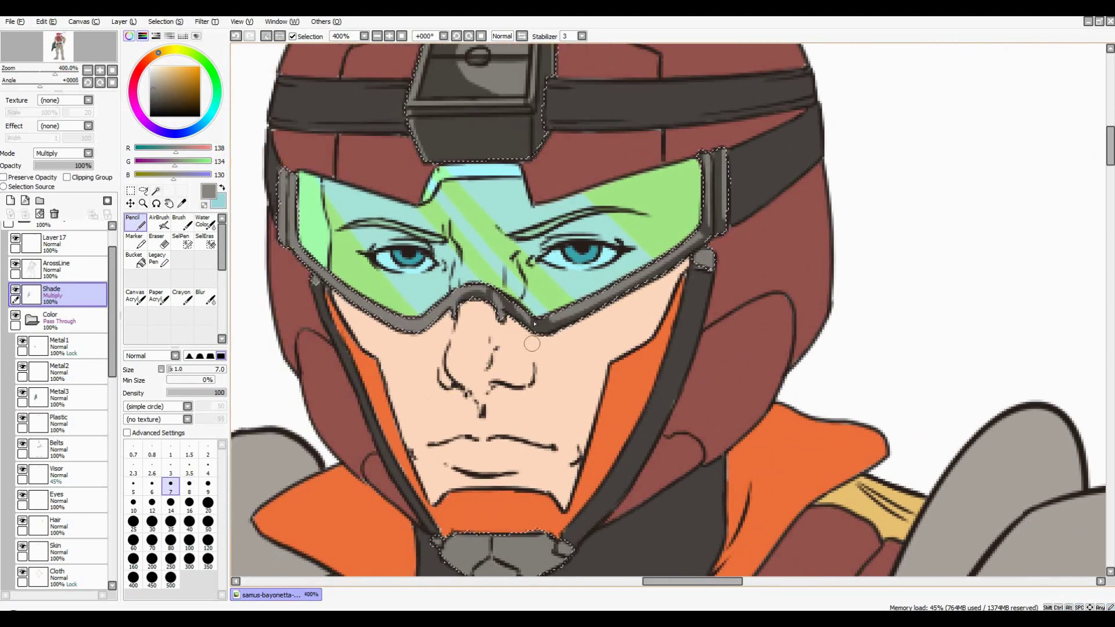
pyautogui.moveTo(468, 306); pyautogui.dragTo(554, 306)
pyautogui.hotkey('ctrl', 'd')
pyautogui.scroll(-4, 110, 360)
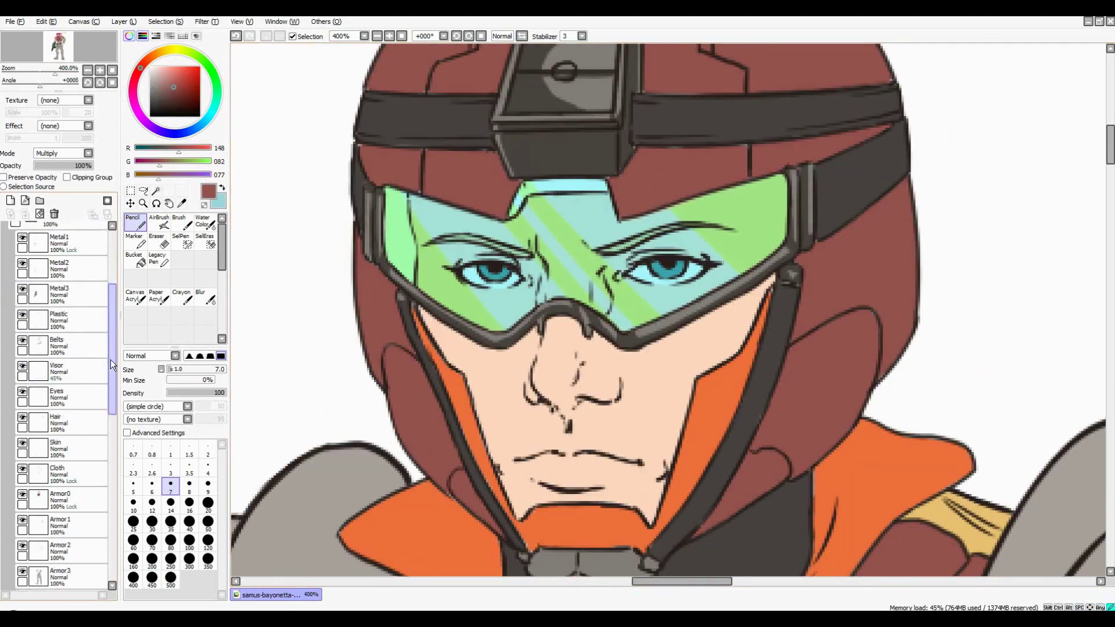
# Touch up the maroon base colour on the Armor0 layer and shade the chin guard in grey (138, 134, 130) on the Shade layer
pyautogui.scroll(-3, 110, 360)
pyautogui.click(70, 386)
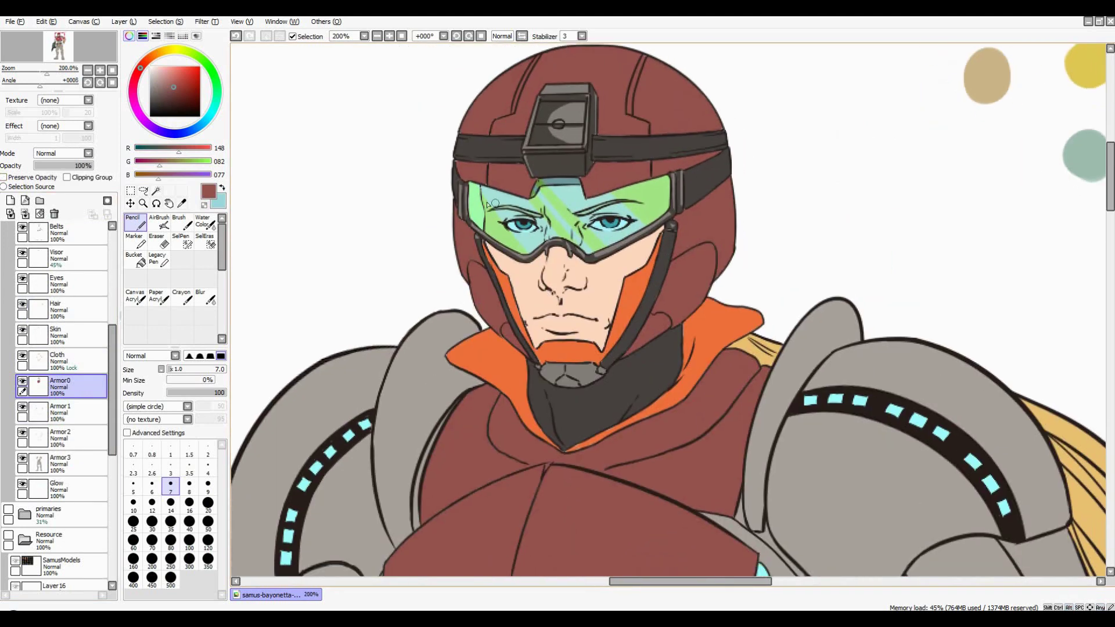
pyautogui.scroll(5, 98, 273)
pyautogui.click(58, 258)
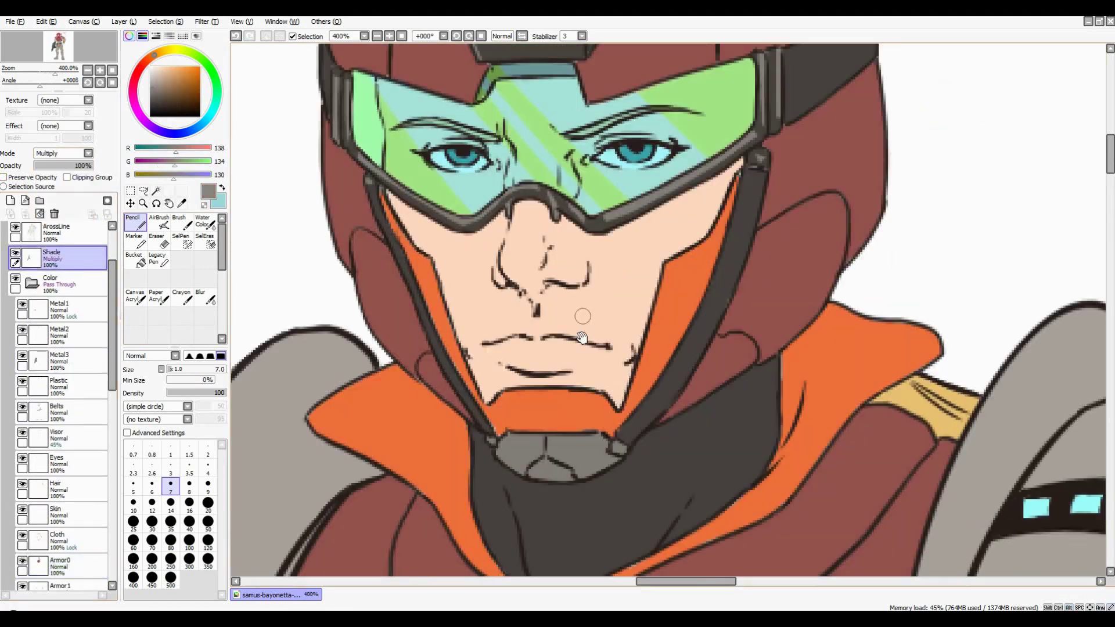
pyautogui.scroll(1, 582, 337)
pyautogui.moveTo(692, 344); pyautogui.dragTo(712, 359)
pyautogui.scroll(-5, 660, 356)
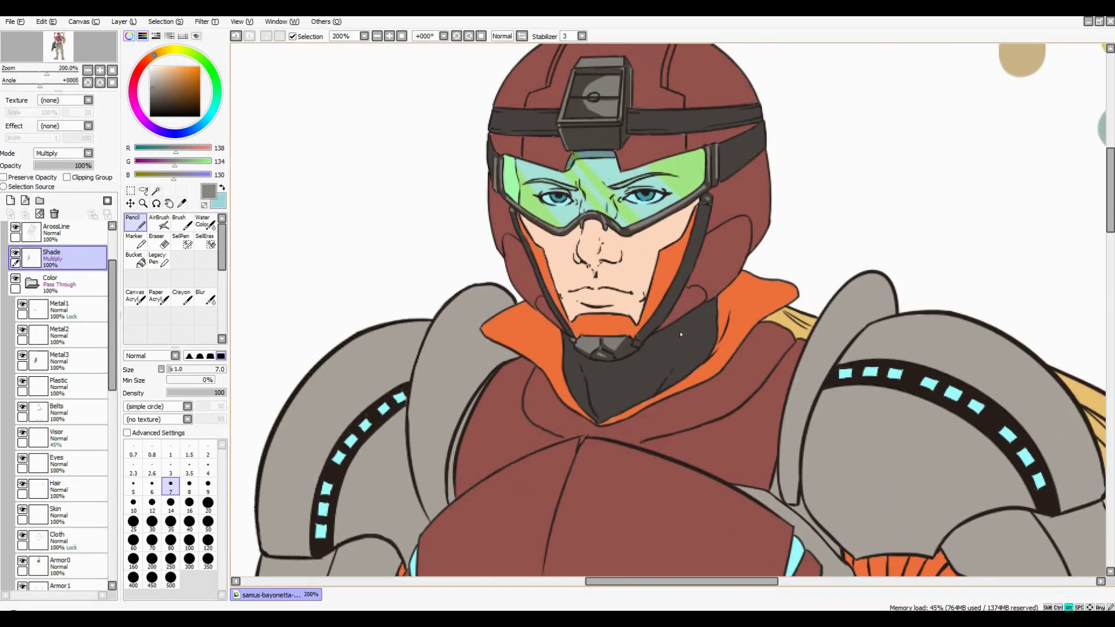
pyautogui.scroll(5, 588, 317)
pyautogui.scroll(-3, 569, 318)
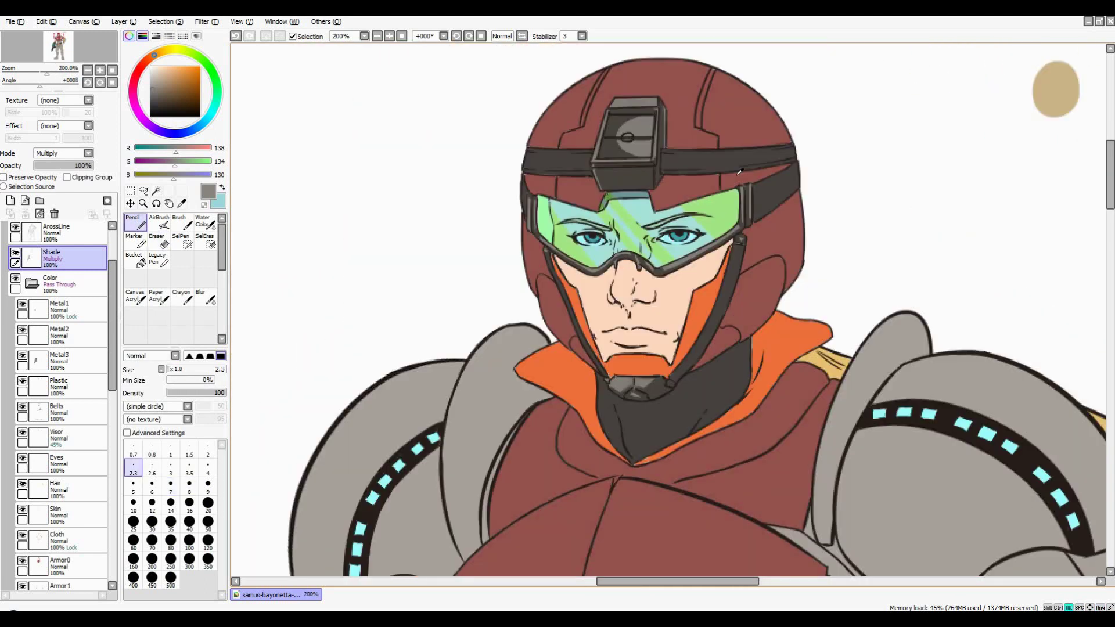
# Select the dark helmet straps and neck piece on the Belts layer with the Magic Wand
pyautogui.scroll(-2, 739, 170)
pyautogui.click(57, 412)
pyautogui.click(155, 191)
pyautogui.click(498, 249)
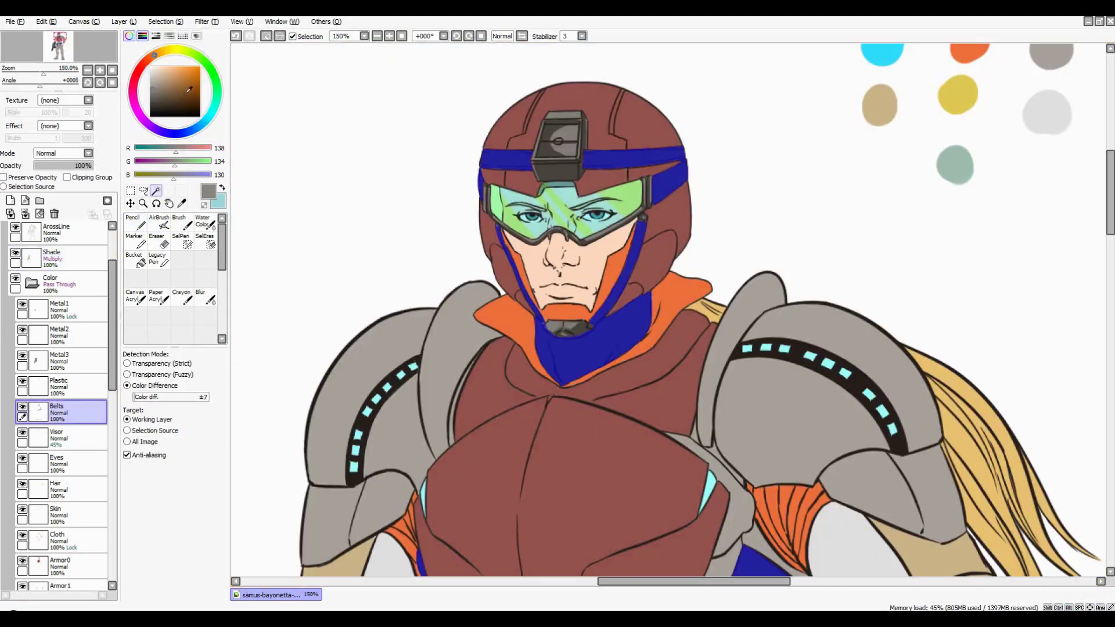
# Shade the helmet's headband on the Shade layer with a size 14 pencil in grey (159, 159, 159)
pyautogui.click(136, 222)
pyautogui.click(56, 256)
pyautogui.scroll(3, 523, 261)
pyautogui.click(170, 504)
pyautogui.moveTo(536, 152); pyautogui.dragTo(617, 162)
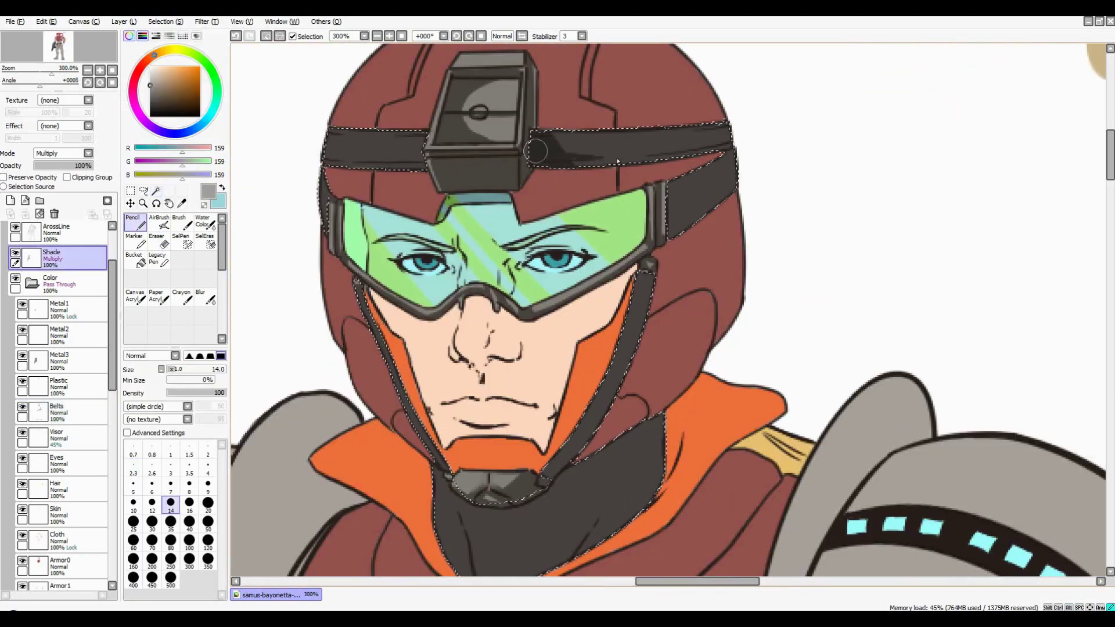
pyautogui.scroll(1, 715, 140)
pyautogui.press('e')
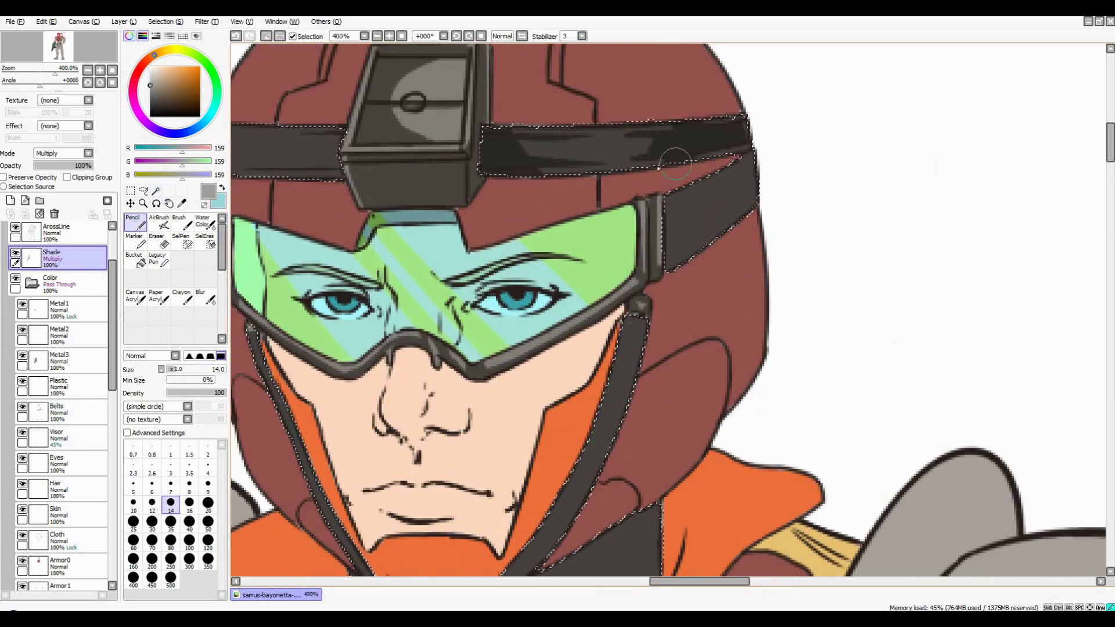
# Shade the goggle side strap and the chin straps along the face with the grey size 14 pencil
pyautogui.press('e')
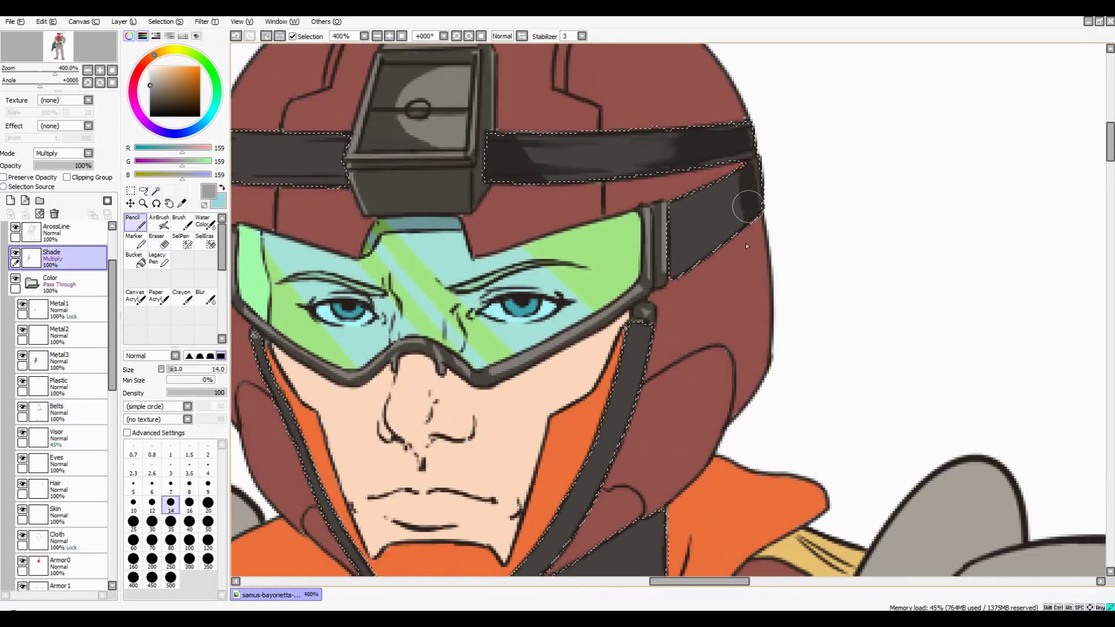
pyautogui.moveTo(677, 262); pyautogui.dragTo(710, 314)
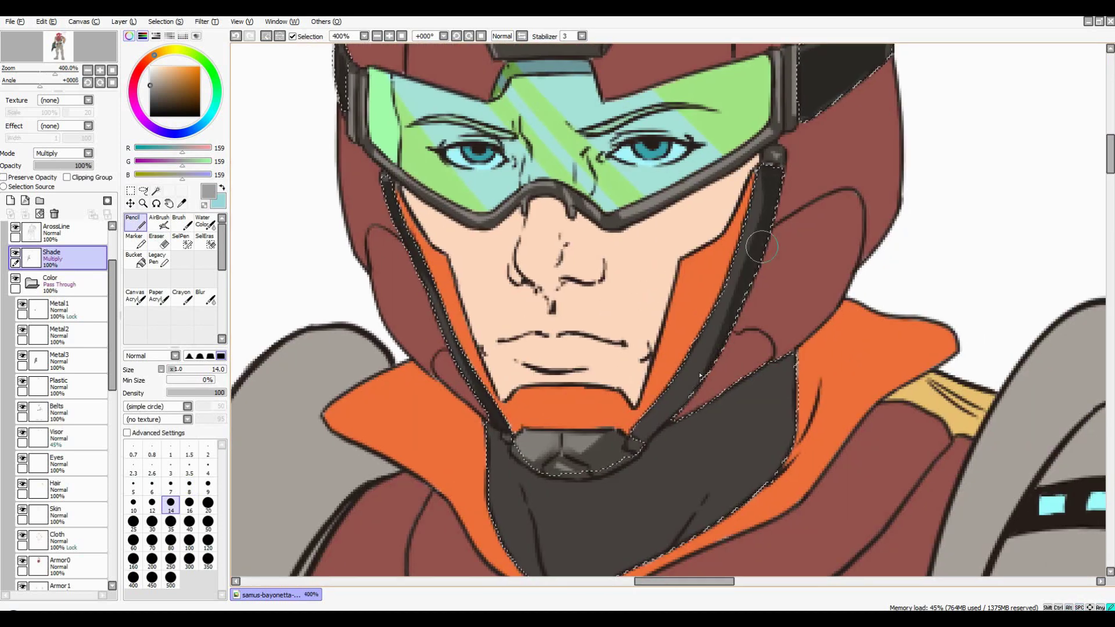
pyautogui.moveTo(667, 416); pyautogui.dragTo(763, 575)
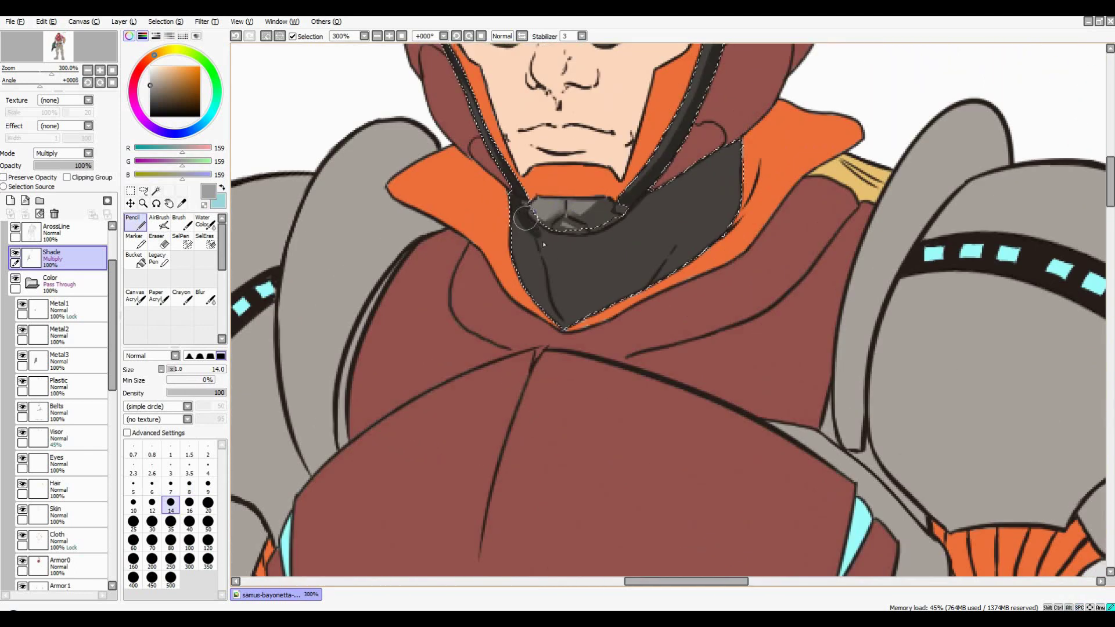
# Shade the dark neck piece below the chin guard, adding fold shadows, and clear the selection
pyautogui.scroll(1, 543, 242)
pyautogui.moveTo(750, 151)
pyautogui.mouseDown()
pyautogui.moveTo(653, 242)
pyautogui.moveTo(511, 237)
pyautogui.mouseUp()
pyautogui.moveTo(522, 279)
pyautogui.mouseDown()
pyautogui.moveTo(620, 267)
pyautogui.moveTo(656, 340)
pyautogui.mouseUp()
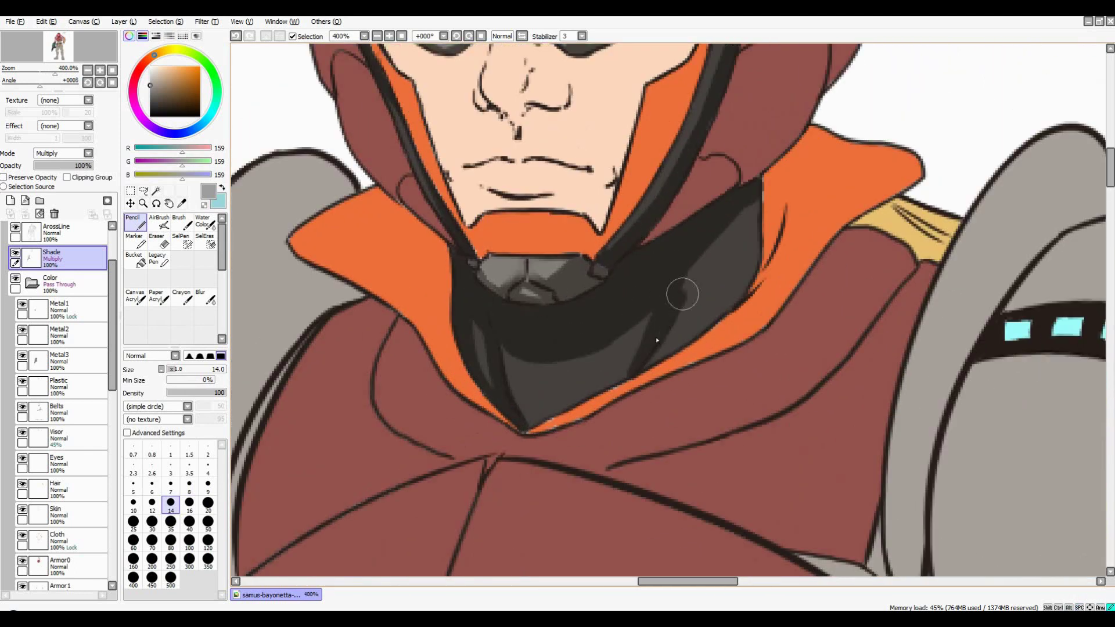
# Touch up the collar's edge on the Cloth layer with a size 4 pencil in orange (239, 112, 60)
pyautogui.scroll(-3, 740, 282)
pyautogui.scroll(-3, 58, 407)
pyautogui.click(58, 378)
pyautogui.scroll(3, 740, 282)
pyautogui.click(208, 468)
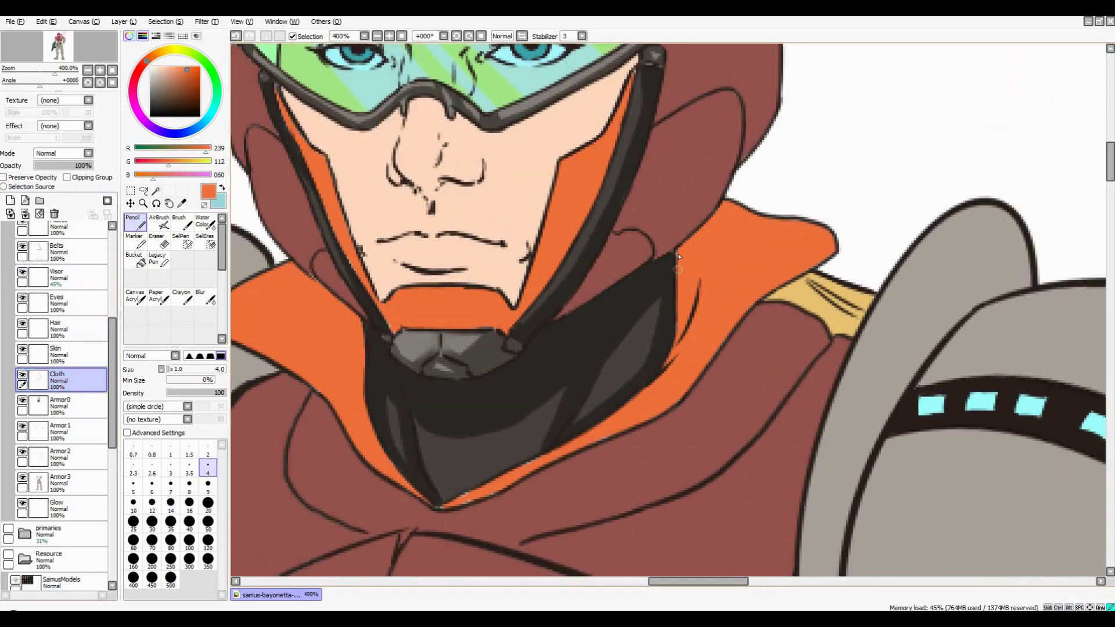
pyautogui.moveTo(714, 273); pyautogui.dragTo(773, 313)
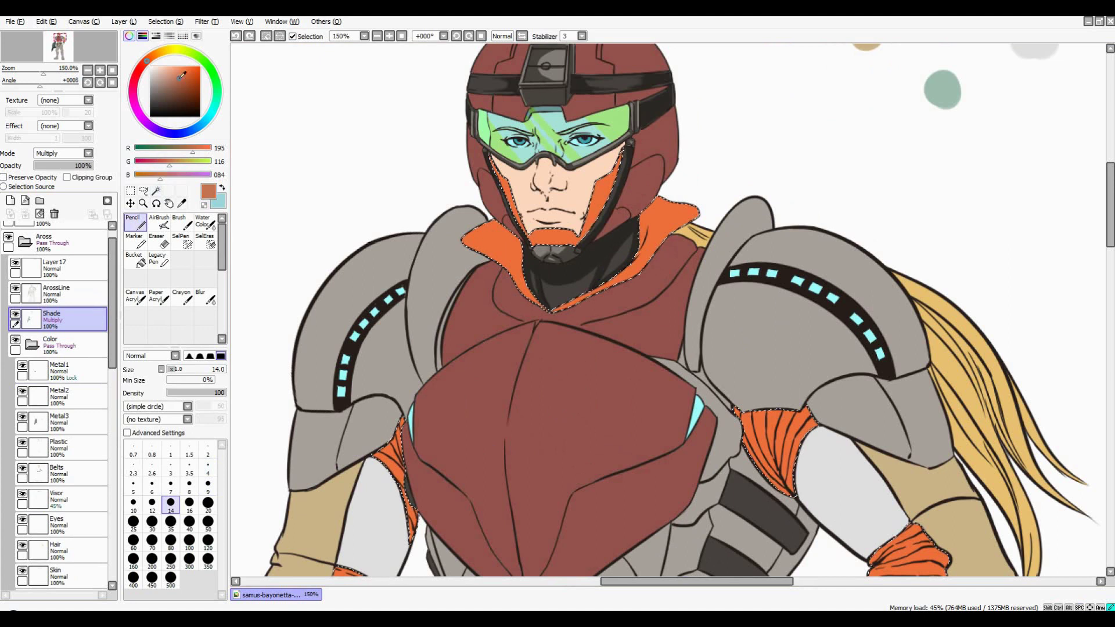
# Shade the left half of the orange collar on the Shade layer in reddish brown (168, 109, 86), refining its edge and folds
pyautogui.scroll(2, 523, 262)
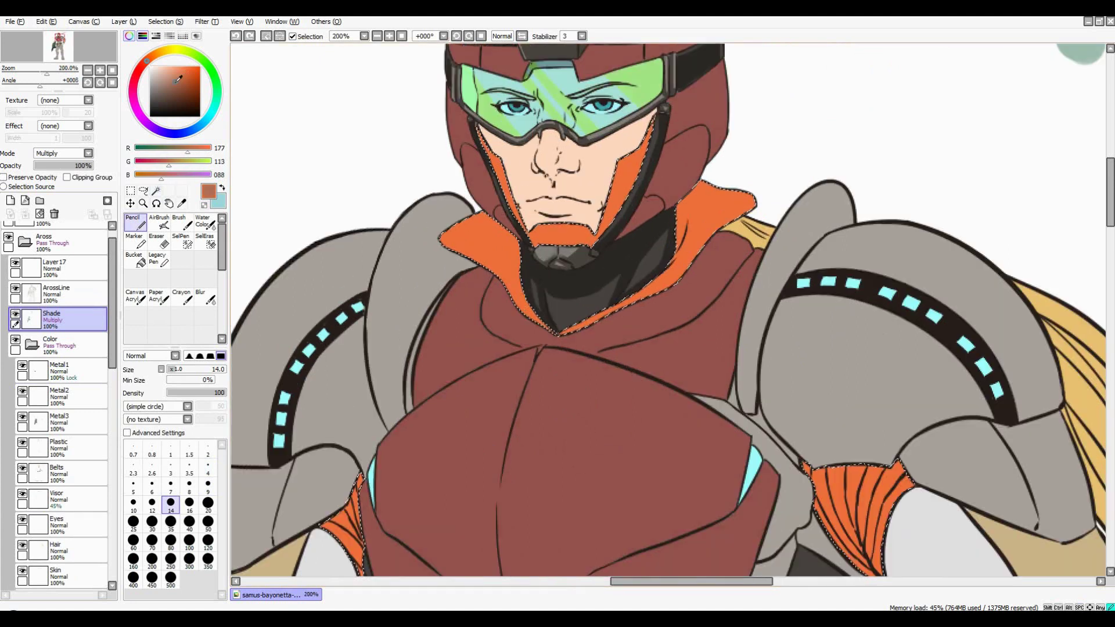
pyautogui.moveTo(616, 244); pyautogui.dragTo(557, 326)
pyautogui.moveTo(482, 238)
pyautogui.mouseDown()
pyautogui.moveTo(512, 279)
pyautogui.moveTo(471, 237)
pyautogui.mouseUp()
pyautogui.hotkey('ctrl', 'z')
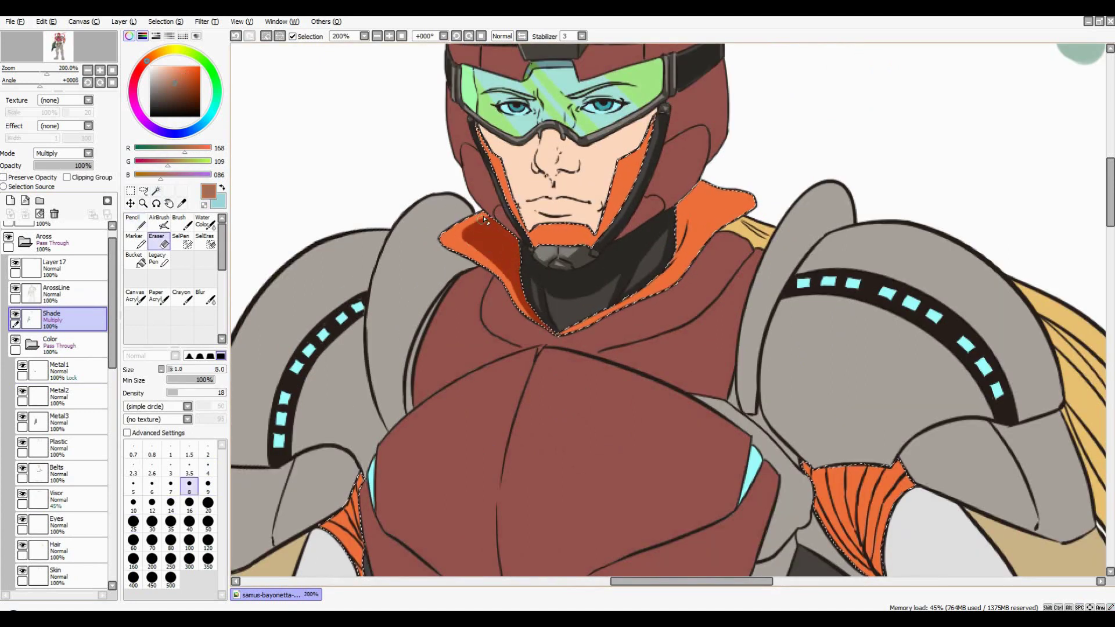
pyautogui.click(189, 474)
pyautogui.scroll(2, 499, 263)
pyautogui.scroll(-2, 499, 263)
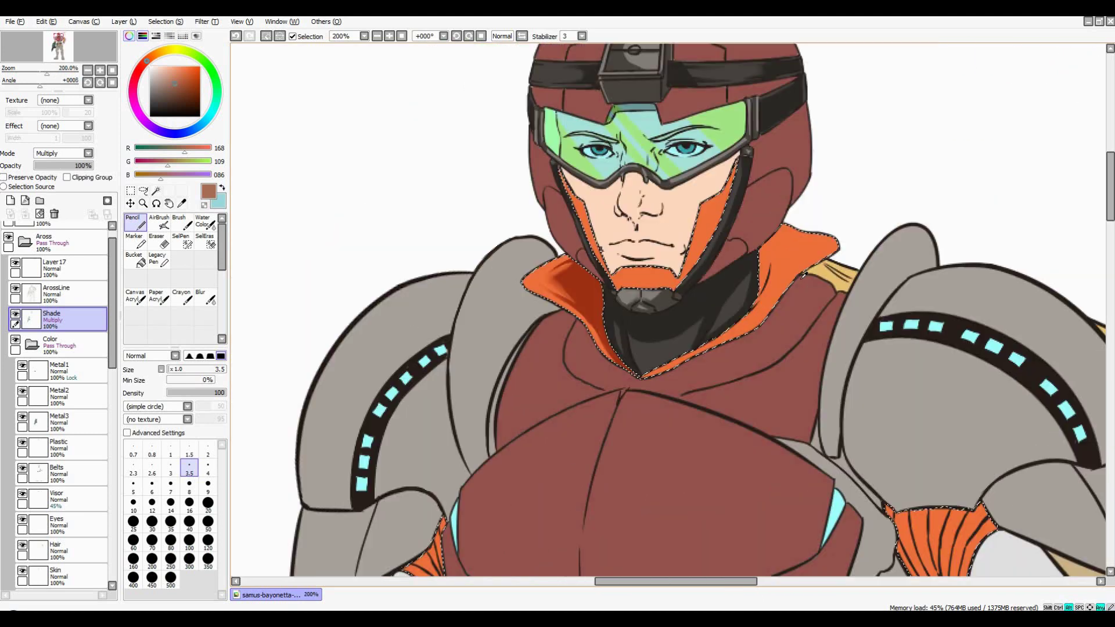
# Shade the right half of the orange collar down to its point with a size 9 pencil
pyautogui.scroll(1, 805, 274)
pyautogui.click(208, 484)
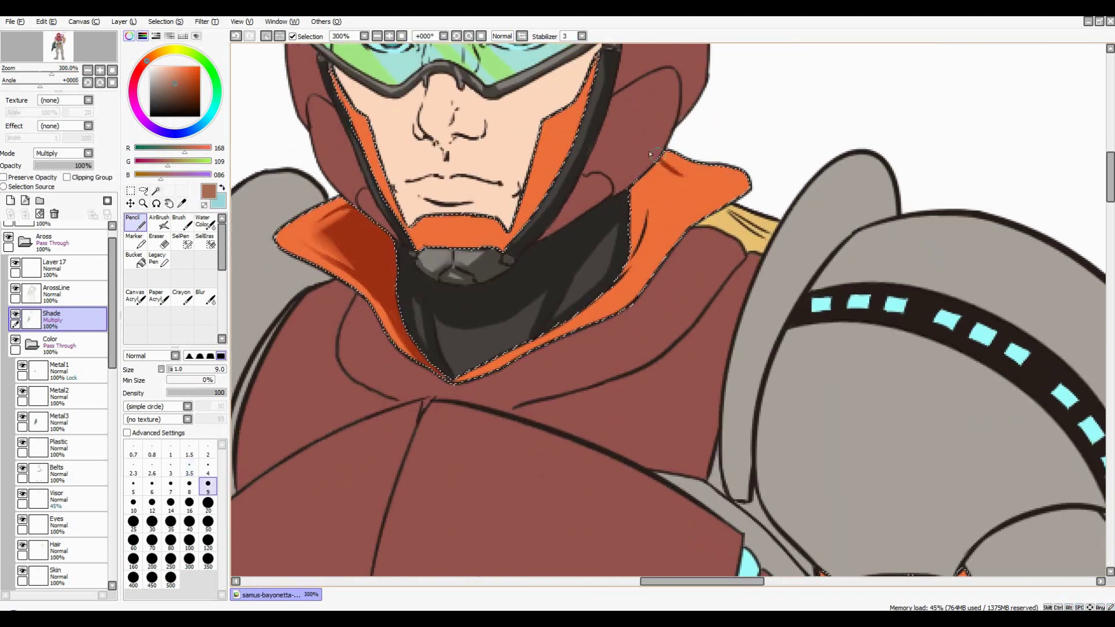
pyautogui.moveTo(674, 168)
pyautogui.mouseDown()
pyautogui.moveTo(668, 225)
pyautogui.moveTo(680, 192)
pyautogui.moveTo(650, 256)
pyautogui.mouseUp()
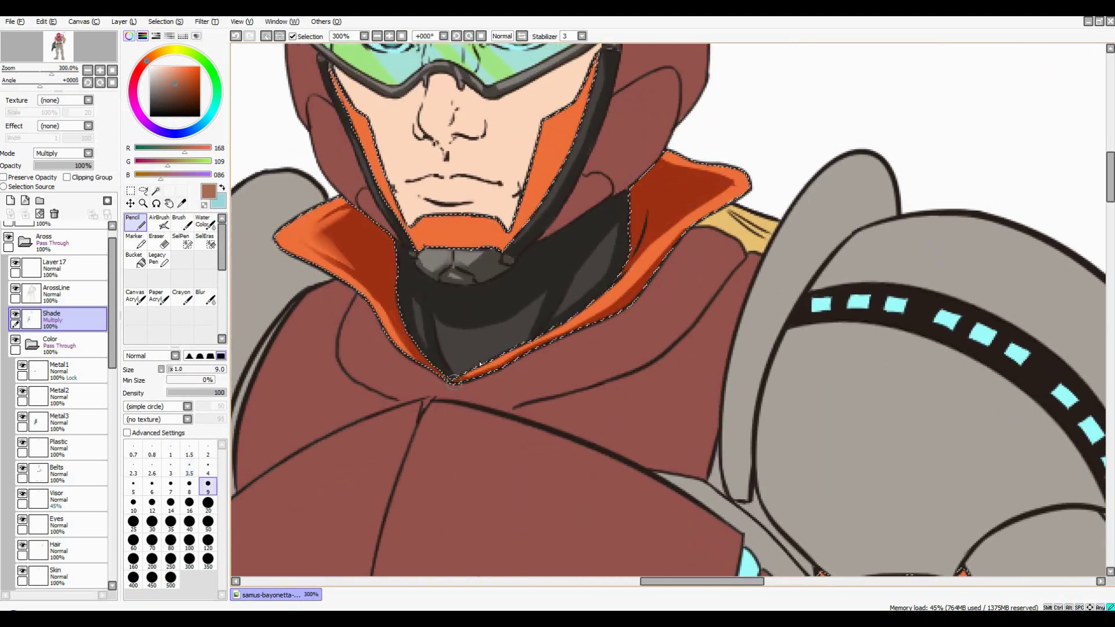
pyautogui.press('e')
# Shade the orange helmet lining beside the cheek and around the chin with a size 16 pencil
pyautogui.moveTo(697, 300); pyautogui.dragTo(848, 363)
pyautogui.click(135, 221)
pyautogui.click(190, 503)
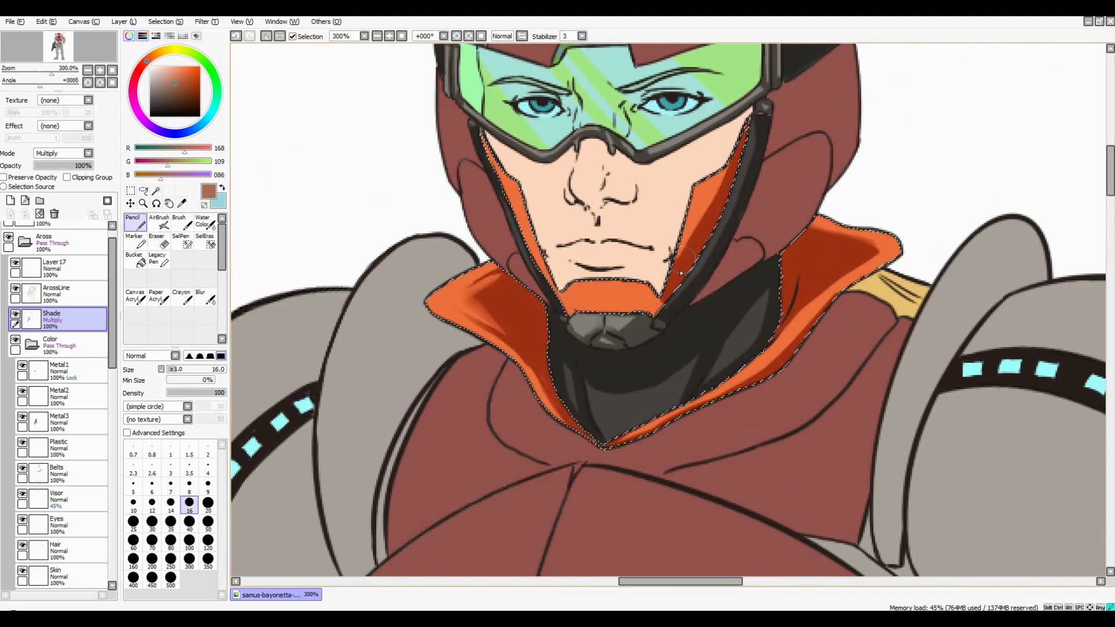
pyautogui.moveTo(564, 320)
pyautogui.mouseDown()
pyautogui.moveTo(639, 430)
pyautogui.moveTo(592, 418)
pyautogui.moveTo(668, 407)
pyautogui.mouseUp()
# Shade the folds of the orange cloth wraps on both arms with the reddish-brown size 16 pencil
pyautogui.scroll(-4, 687, 243)
pyautogui.scroll(3, 687, 243)
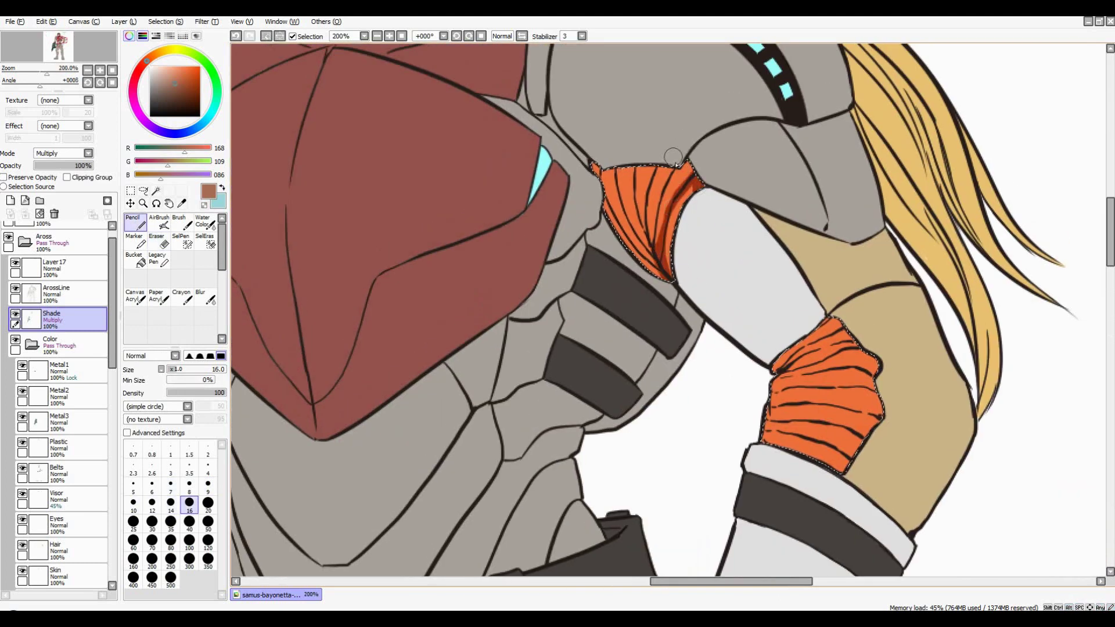
pyautogui.scroll(1, 670, 271)
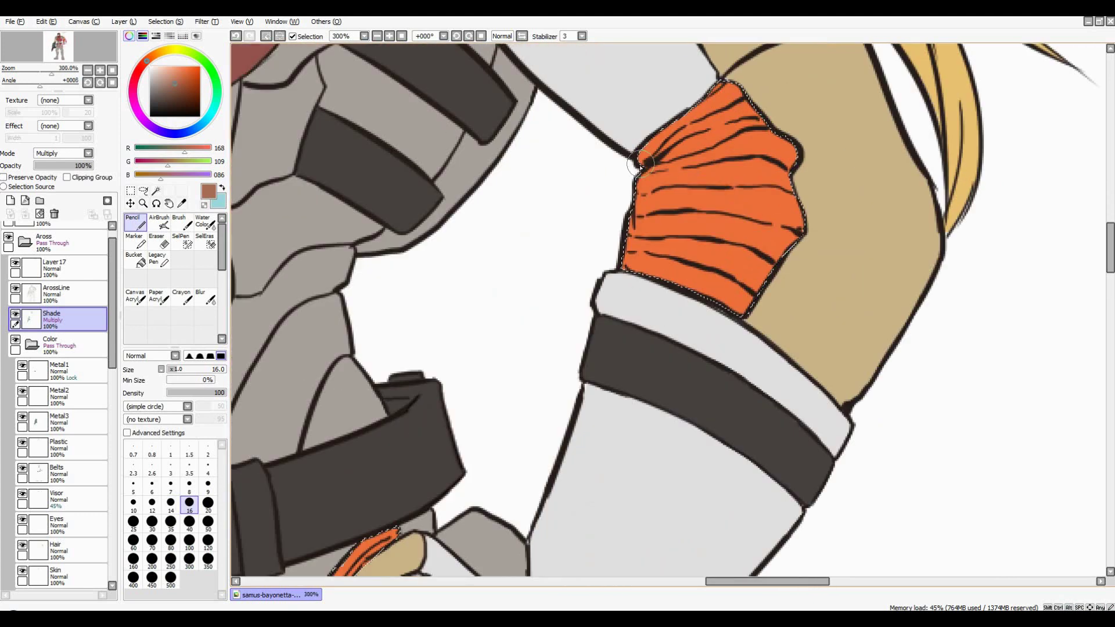
pyautogui.moveTo(686, 133); pyautogui.dragTo(740, 328)
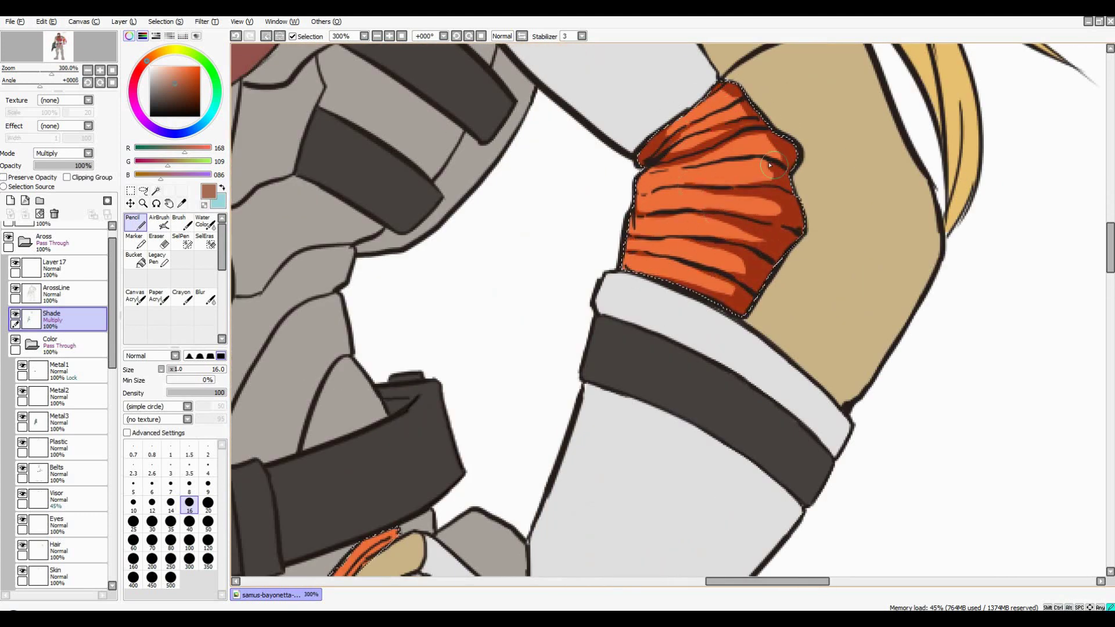
pyautogui.scroll(-4, 770, 166)
pyautogui.scroll(4, 678, 242)
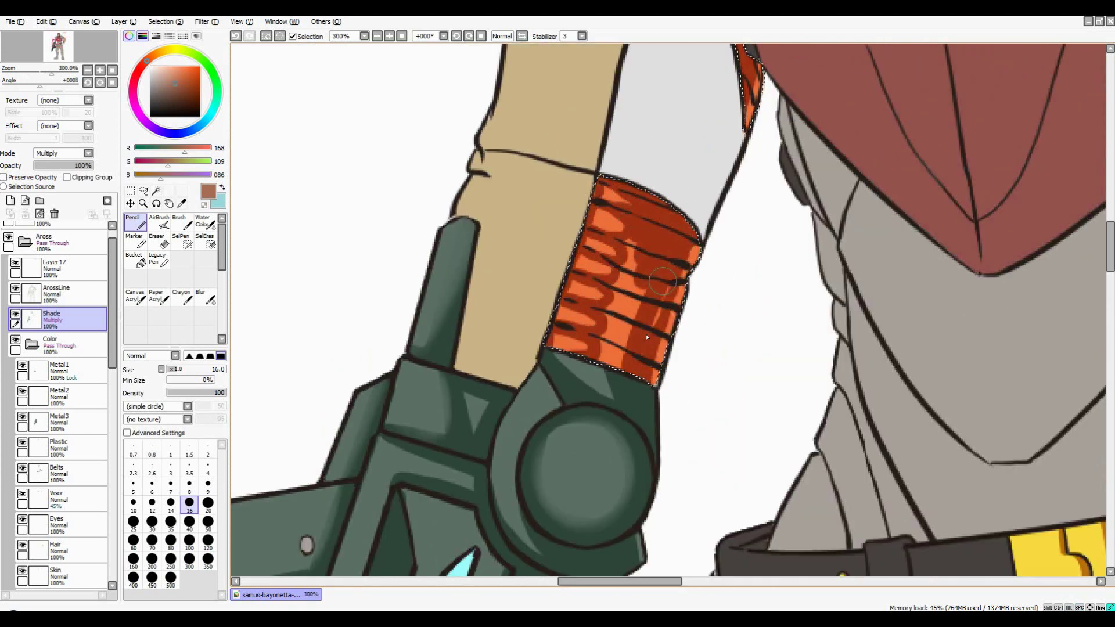
# Shade both sides of the orange sash hanging below the belt and clear the selection
pyautogui.scroll(-4, 647, 337)
pyautogui.scroll(2, 758, 201)
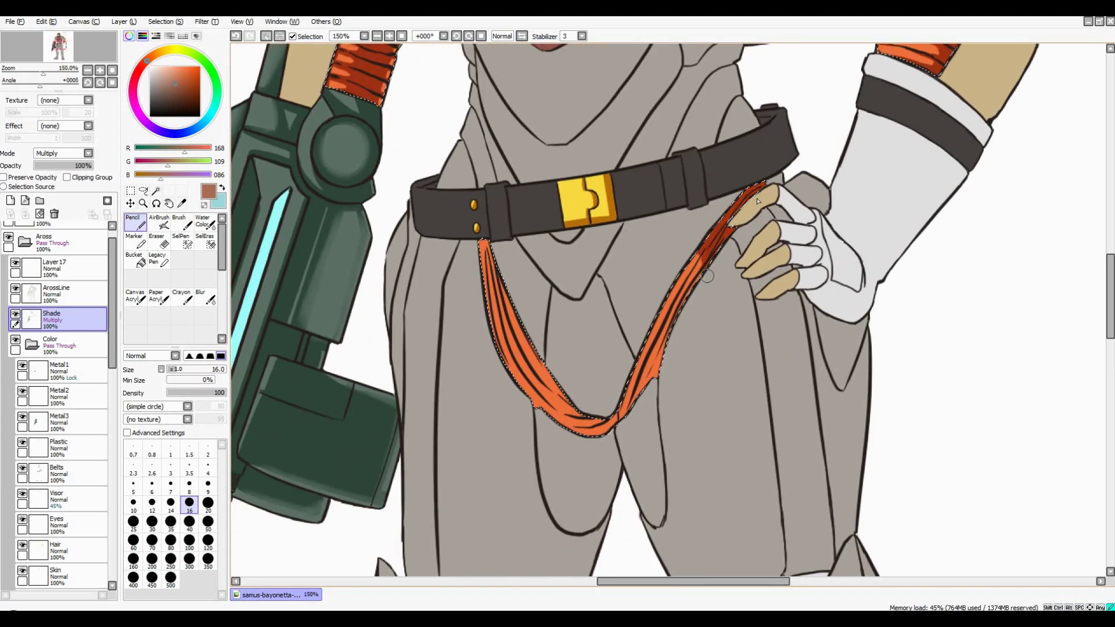
pyautogui.moveTo(700, 244); pyautogui.dragTo(619, 418)
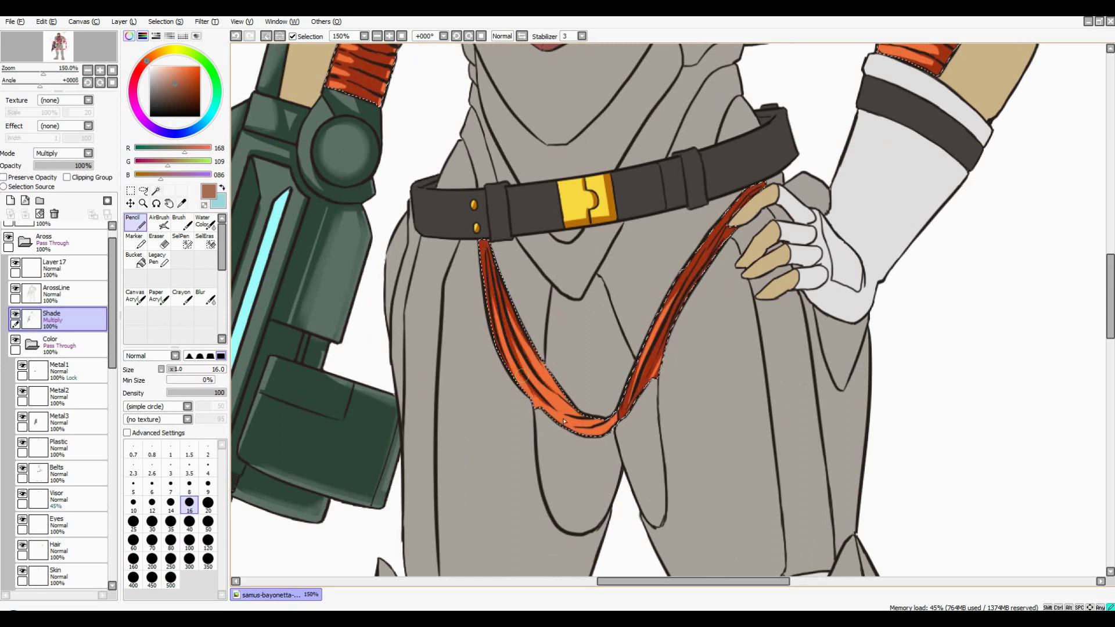
pyautogui.scroll(-3, 596, 414)
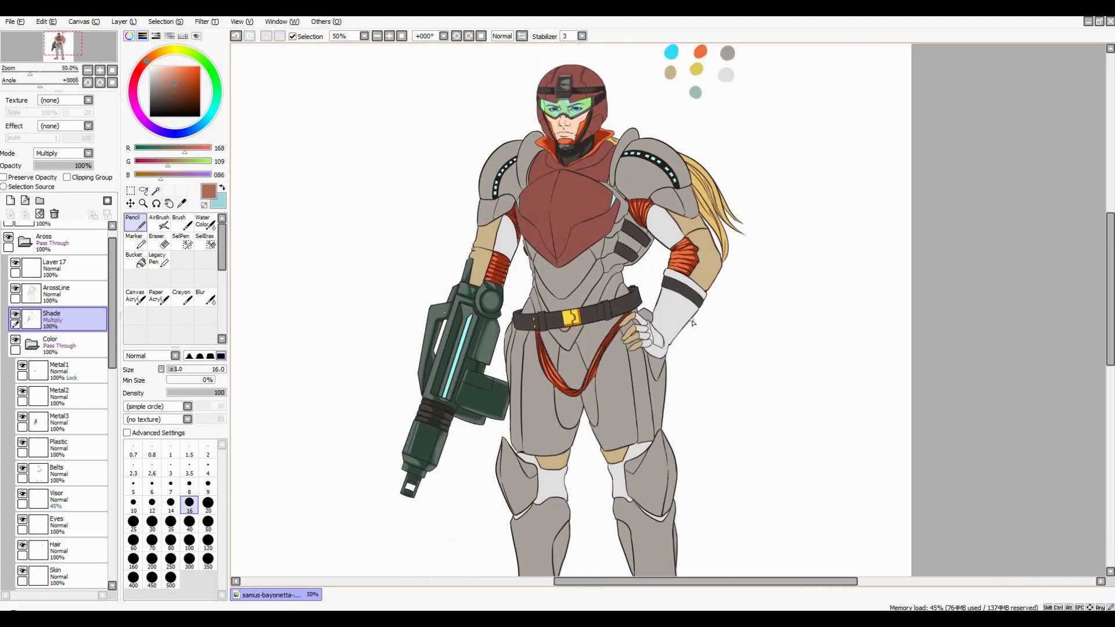
# Select the dark strap areas and shade the two side straps on the torso with a grey pencil around lighter patches
pyautogui.click(166, 21)
pyautogui.scroll(2, 581, 290)
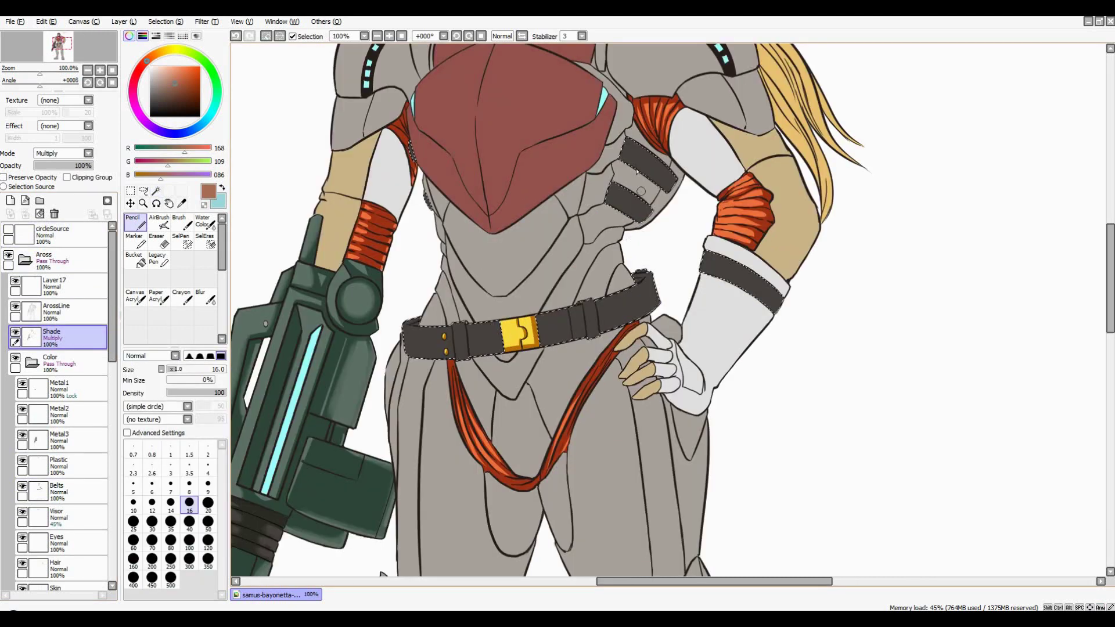
pyautogui.scroll(2, 580, 320)
pyautogui.moveTo(685, 273)
pyautogui.mouseDown()
pyautogui.moveTo(639, 343)
pyautogui.moveTo(680, 383)
pyautogui.mouseUp()
pyautogui.moveTo(598, 320); pyautogui.dragTo(668, 366)
pyautogui.moveTo(714, 285); pyautogui.dragTo(732, 320)
pyautogui.scroll(-2, 732, 319)
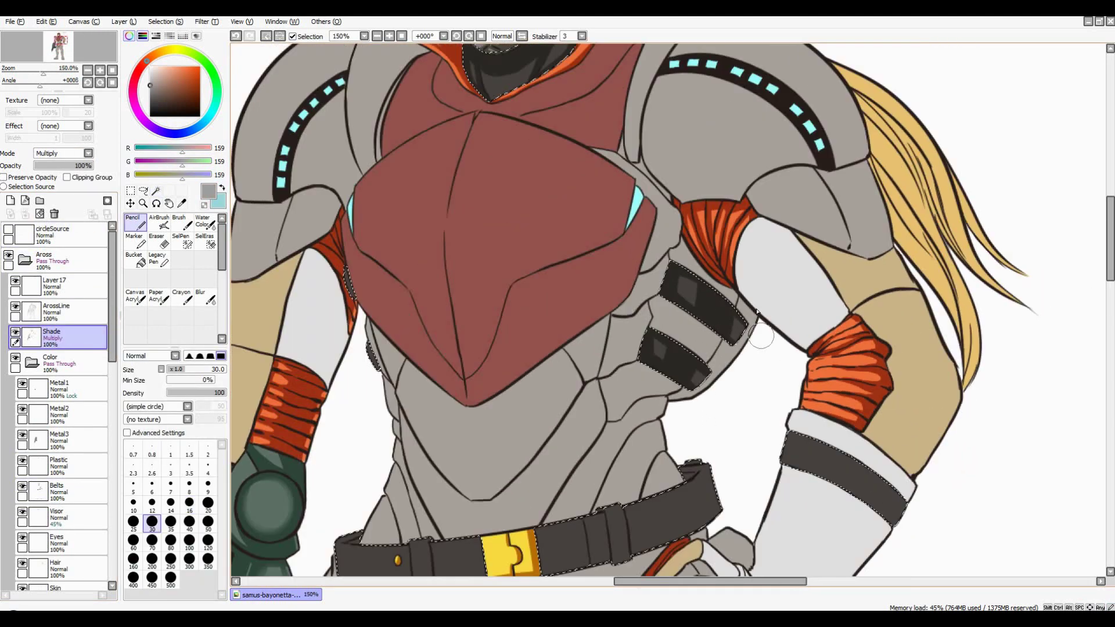
# Shade the right end of the belt around a lighter centre, using the grey pencil at size 9
pyautogui.scroll(3, 792, 268)
pyautogui.moveTo(793, 269)
pyautogui.mouseDown()
pyautogui.moveTo(828, 253)
pyautogui.moveTo(807, 241)
pyautogui.moveTo(833, 245)
pyautogui.moveTo(854, 355)
pyautogui.mouseUp()
pyautogui.press('[')
pyautogui.press('[')
pyautogui.press('[')
pyautogui.press('[')
pyautogui.press('[')
pyautogui.press('[')
pyautogui.press('[')
pyautogui.moveTo(755, 325)
pyautogui.mouseDown()
pyautogui.moveTo(776, 286)
pyautogui.moveTo(723, 384)
pyautogui.mouseUp()
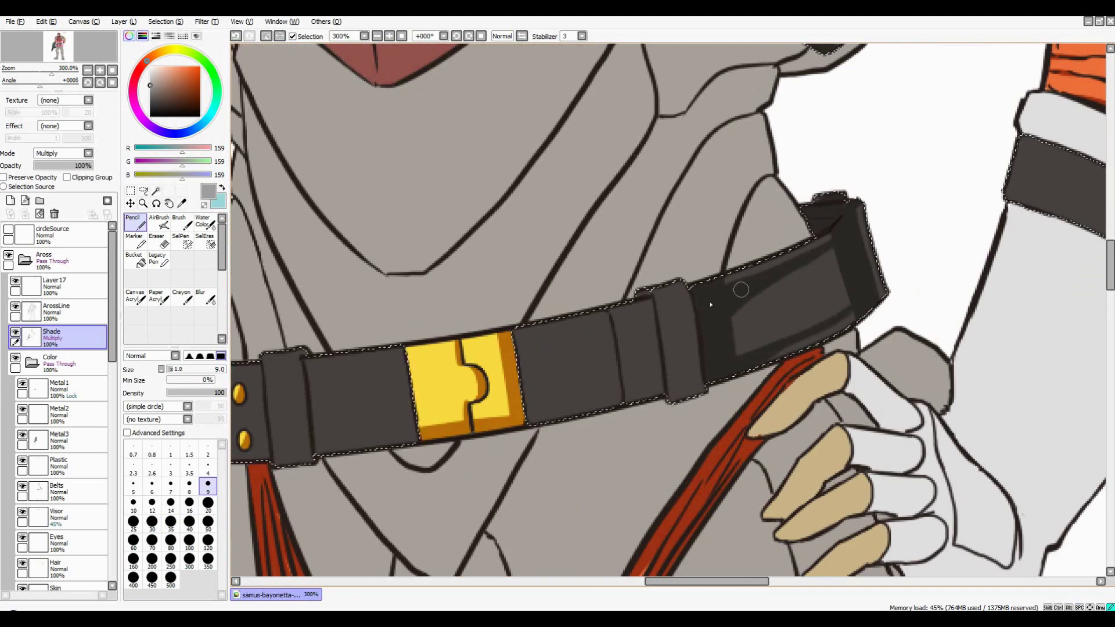
pyautogui.moveTo(726, 283); pyautogui.dragTo(825, 256)
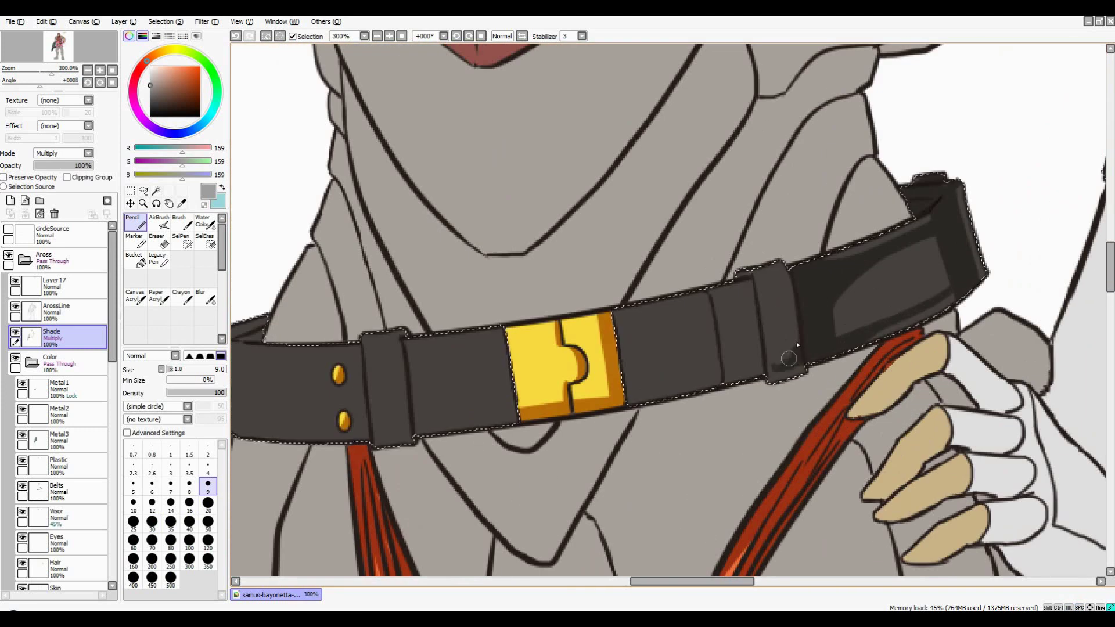
# Shade the right belt loop and the segments beside it, softening the edges with a size 14 low-density eraser
pyautogui.scroll(-2, 703, 317)
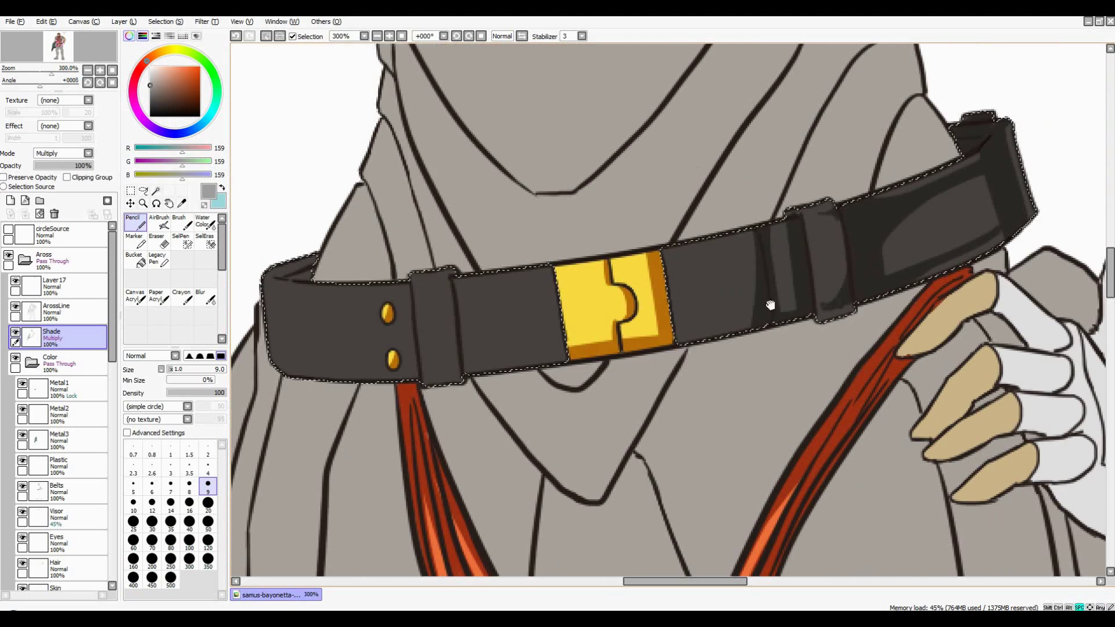
pyautogui.scroll(-2, 772, 304)
pyautogui.press('e')
pyautogui.scroll(4, 812, 259)
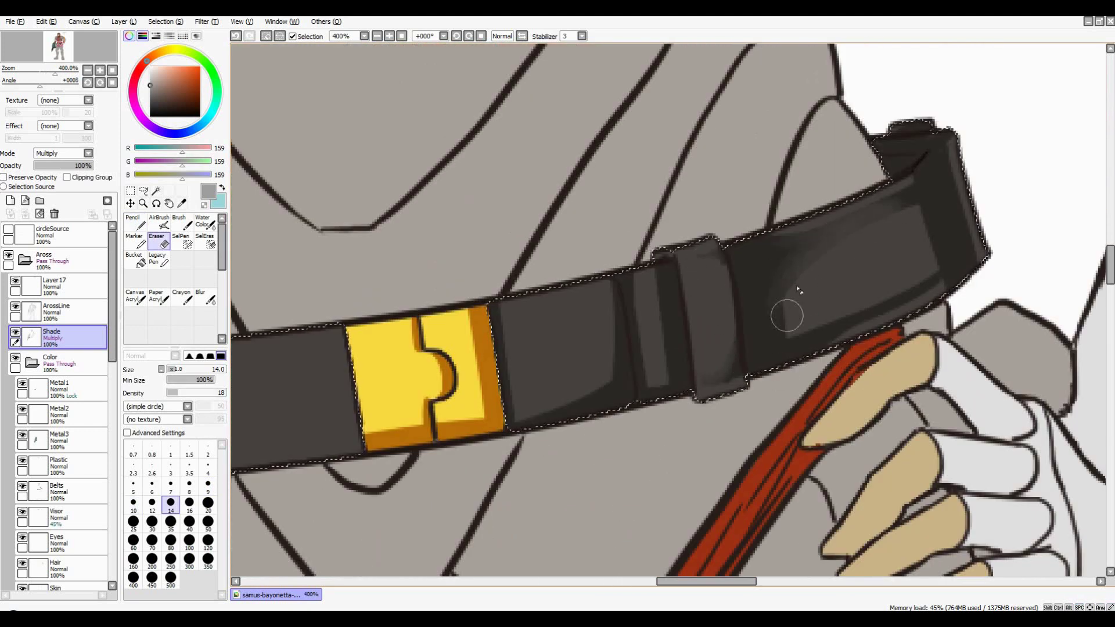
pyautogui.moveTo(784, 312); pyautogui.dragTo(830, 222)
pyautogui.scroll(-3, 782, 304)
# Touch up the shading on the belt's right end and the short segment next to the right loop
pyautogui.scroll(1, 808, 319)
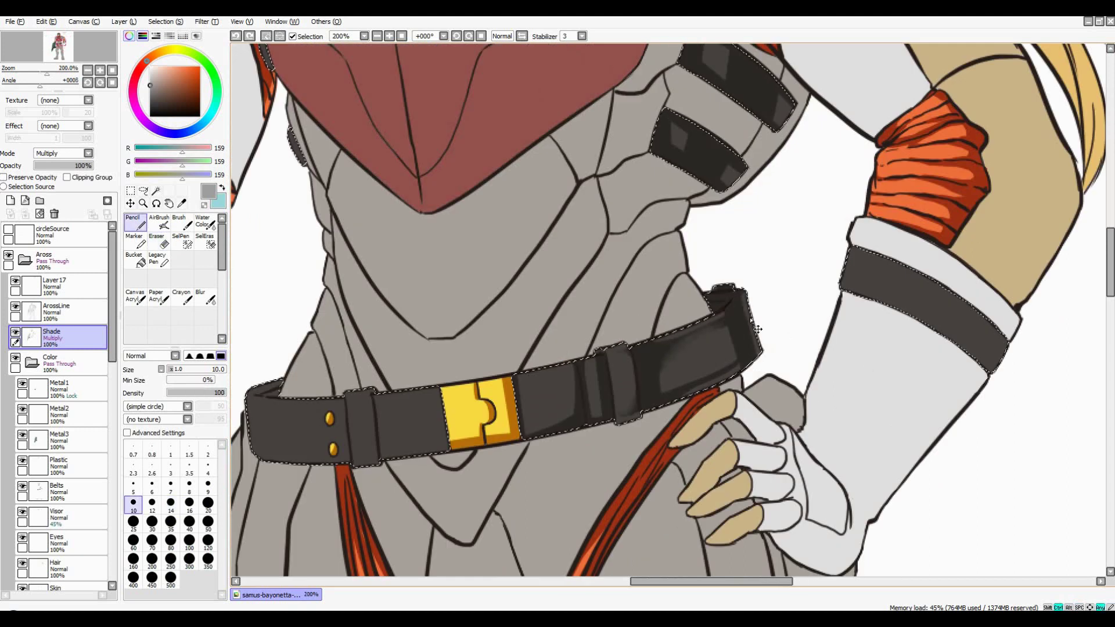
pyautogui.scroll(2, 812, 328)
pyautogui.scroll(-2, 812, 328)
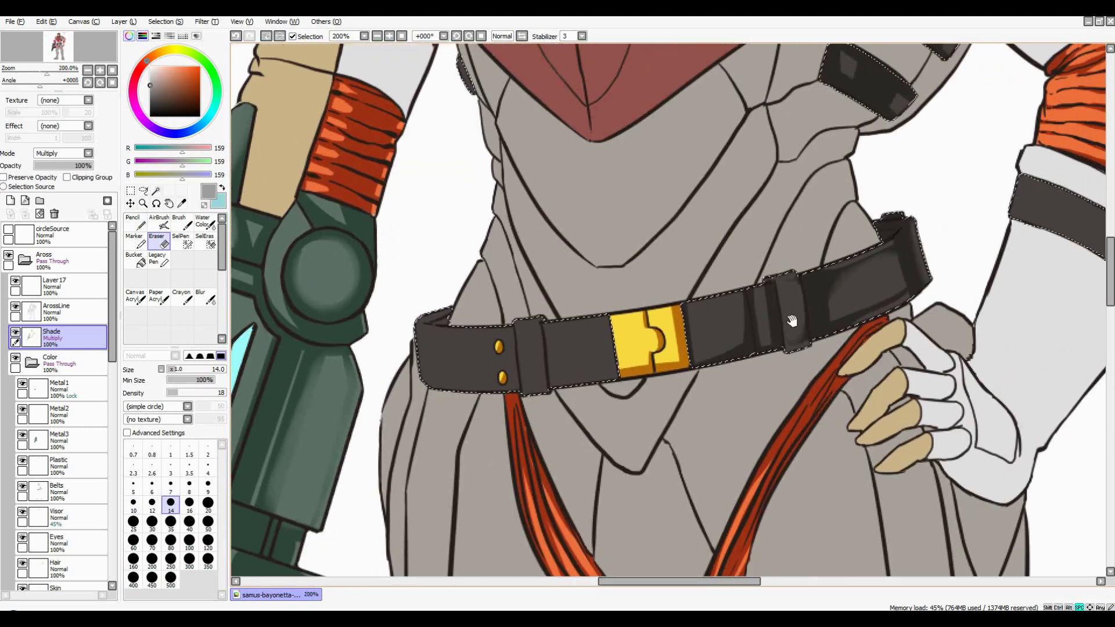
pyautogui.press('n')
pyautogui.scroll(1, 778, 340)
pyautogui.scroll(1, 776, 342)
pyautogui.moveTo(760, 294)
pyautogui.mouseDown()
pyautogui.moveTo(797, 318)
pyautogui.moveTo(789, 392)
pyautogui.moveTo(791, 250)
pyautogui.moveTo(758, 298)
pyautogui.mouseUp()
# Shade the belt segment left of the yellow buckle with a size 16 pencil and soften it with the eraser
pyautogui.scroll(-2, 758, 298)
pyautogui.scroll(2, 645, 360)
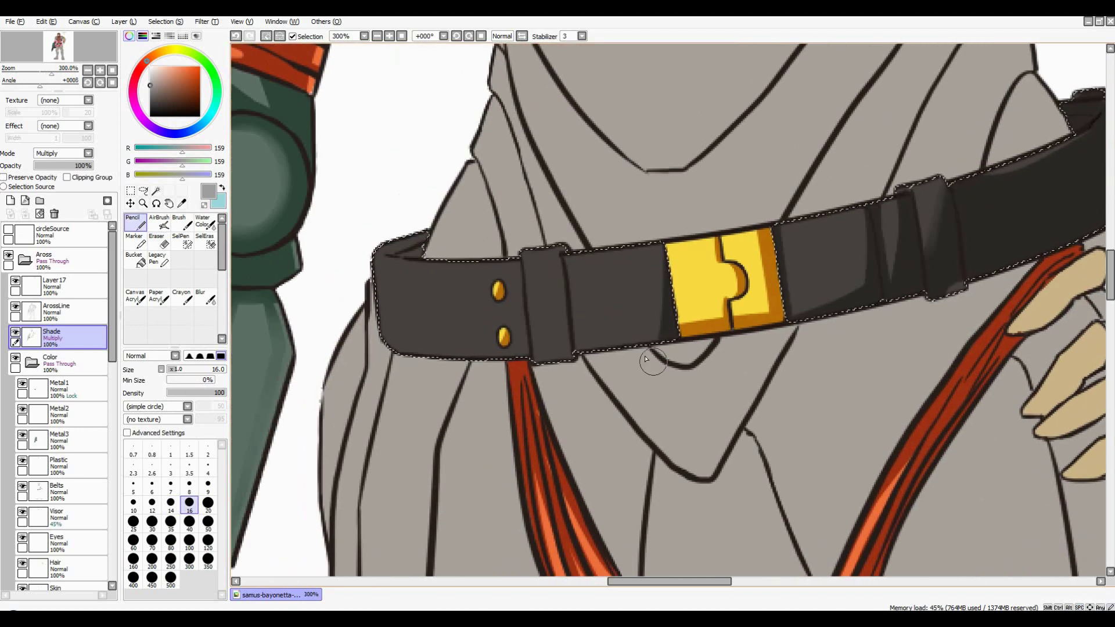
pyautogui.scroll(-1, 643, 356)
pyautogui.press('e')
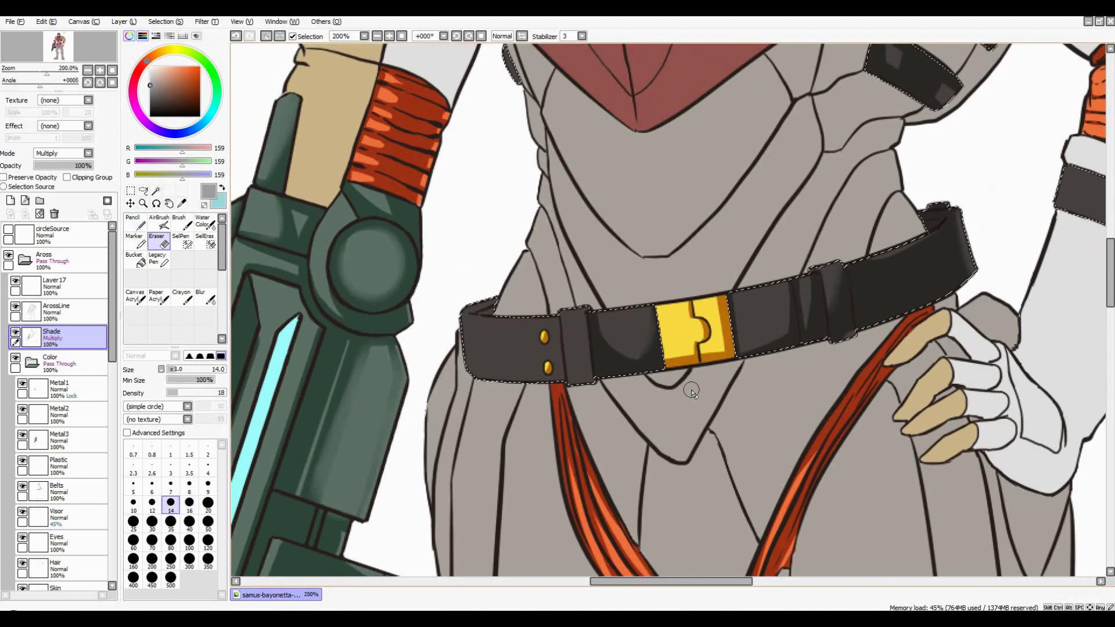
# Shade the left belt loop and the belt's left end beside the two studs, blending with the size 14 eraser
pyautogui.scroll(1, 668, 372)
pyautogui.press('n')
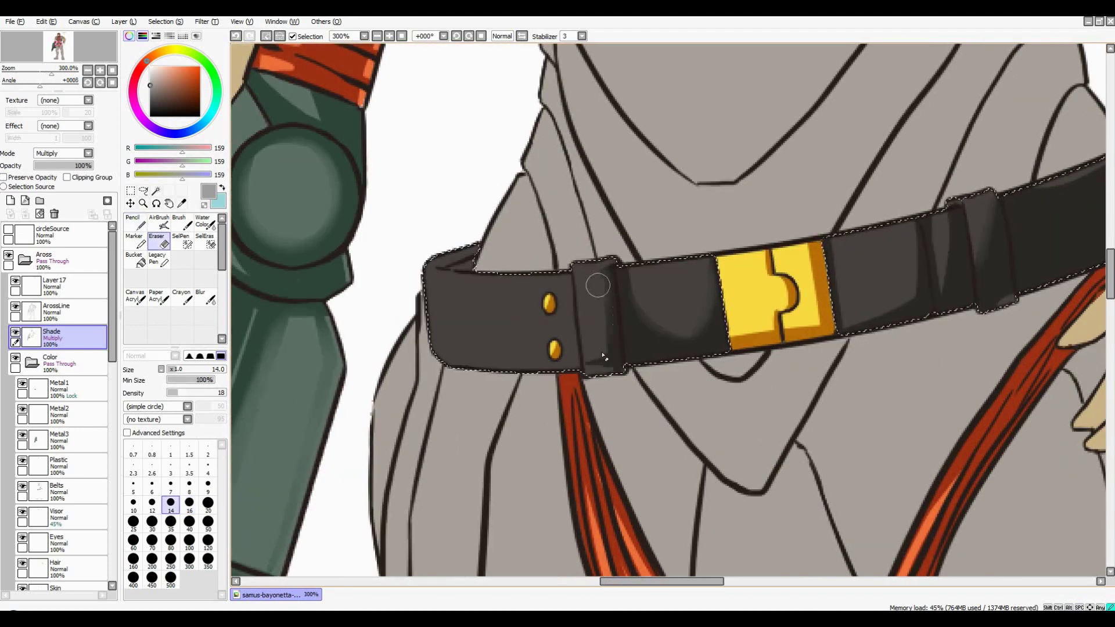
pyautogui.scroll(1, 612, 300)
pyautogui.moveTo(451, 189); pyautogui.dragTo(503, 300)
# Shade the dark band on the white forearm cuff with a size 16 pencil, soften it and clear the selection
pyautogui.scroll(-3, 484, 306)
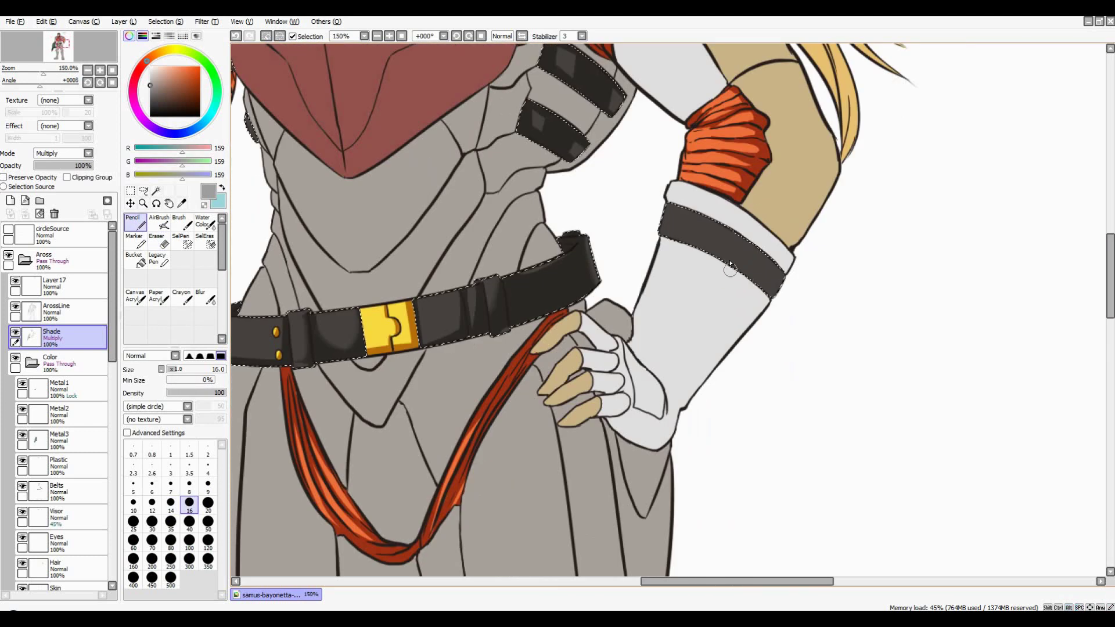
pyautogui.scroll(-2, 483, 306)
pyautogui.press('e')
pyautogui.moveTo(555, 172); pyautogui.dragTo(752, 256)
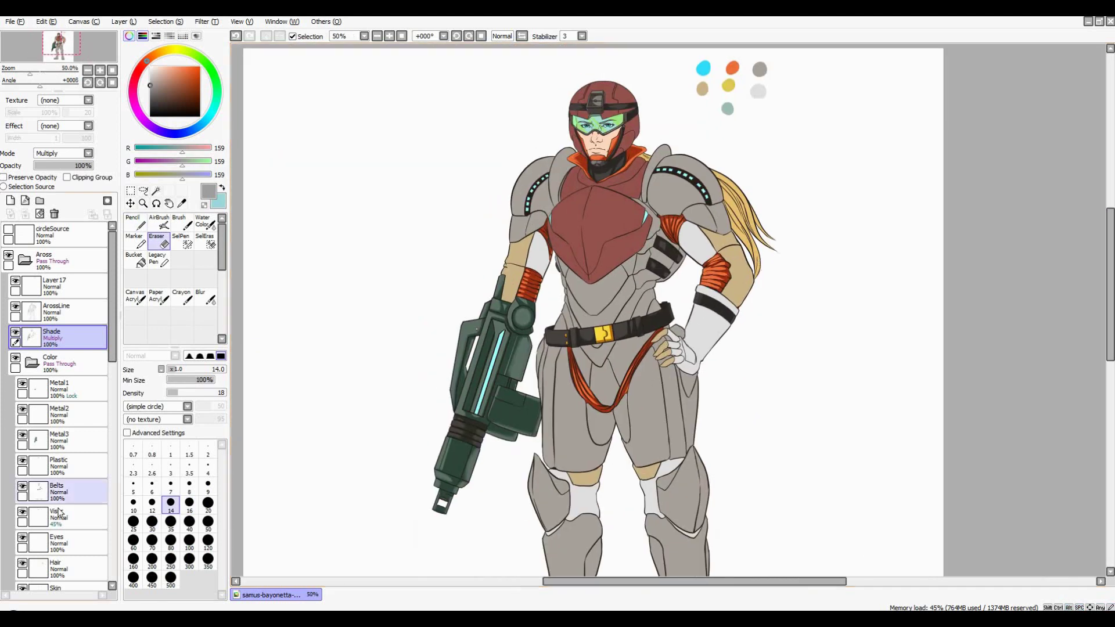
pyautogui.scroll(-1, 58, 465)
# Hide the visor and shade the eye whites on the Eyes layer with a dark grey size 3 pencil
pyautogui.click(58, 503)
pyautogui.scroll(8, 589, 119)
pyautogui.keyDown('alt'); pyautogui.click(604, 172); pyautogui.keyUp('alt')
pyautogui.click(209, 118)
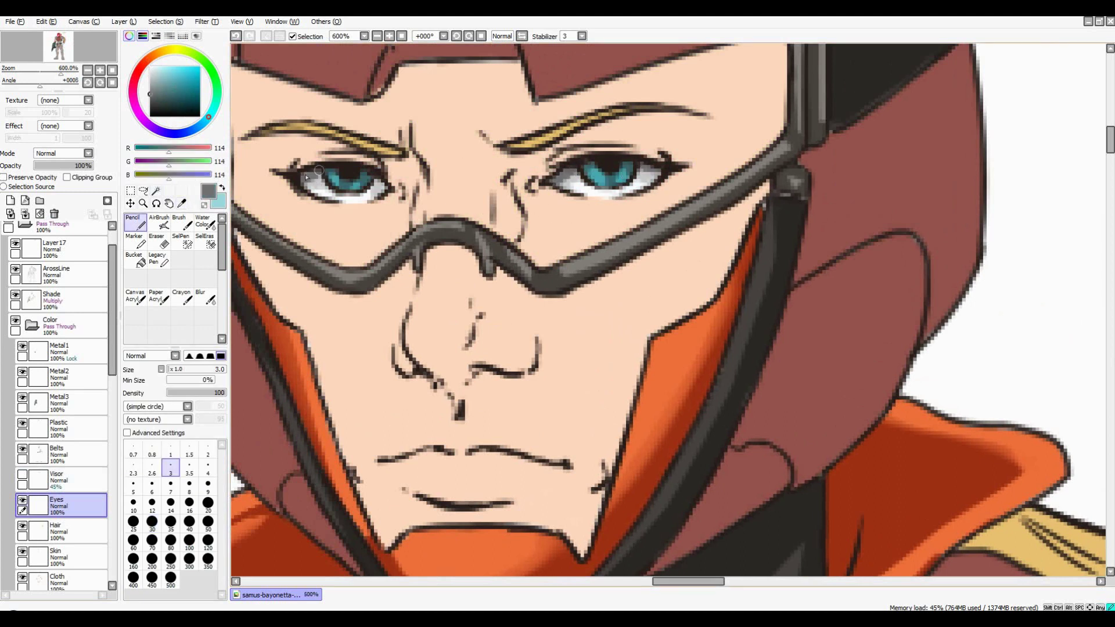
# Fill the white gap inside the left edge of the goggles on the Armor0 layer with the helmet's red, using a size 7 pencil
pyautogui.scroll(-3, 319, 170)
pyautogui.keyDown('alt'); pyautogui.click(414, 127); pyautogui.keyUp('alt')
pyautogui.scroll(-3, 58, 406)
pyautogui.click(60, 465)
pyautogui.scroll(2, 414, 128)
pyautogui.click(170, 483)
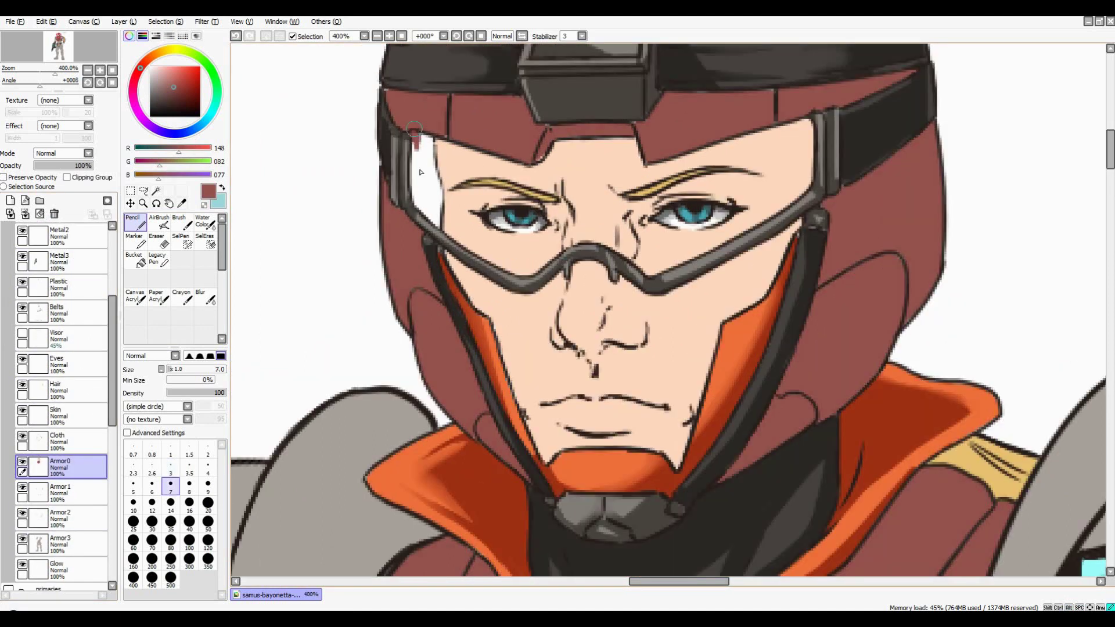
pyautogui.scroll(-1, 439, 229)
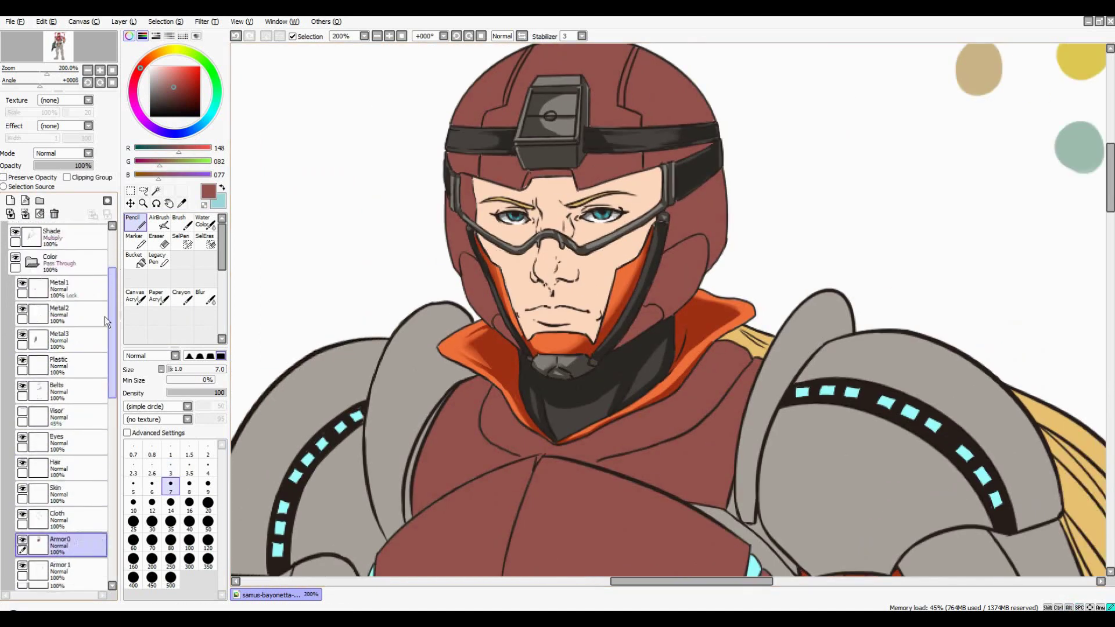
# Show the visor again, select the skin area and shade the face on the Shade layer with light brown size 10 and 12 pencils
pyautogui.click(22, 330)
pyautogui.click(165, 22)
pyautogui.click(175, 35)
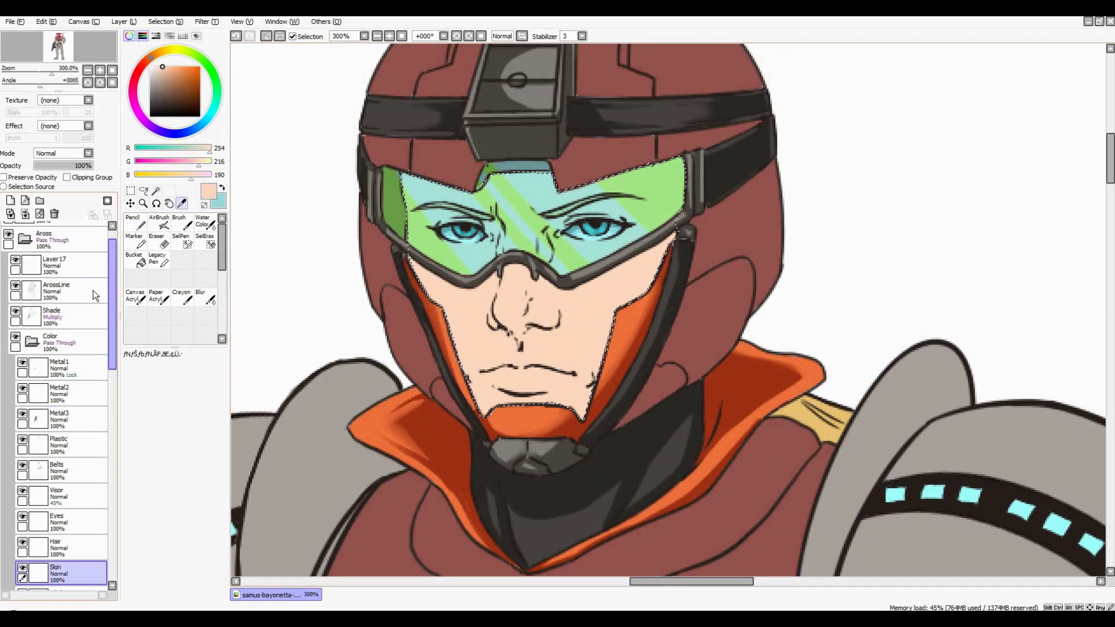
pyautogui.scroll(3, 58, 348)
pyautogui.click(58, 316)
pyautogui.click(149, 56)
pyautogui.click(164, 67)
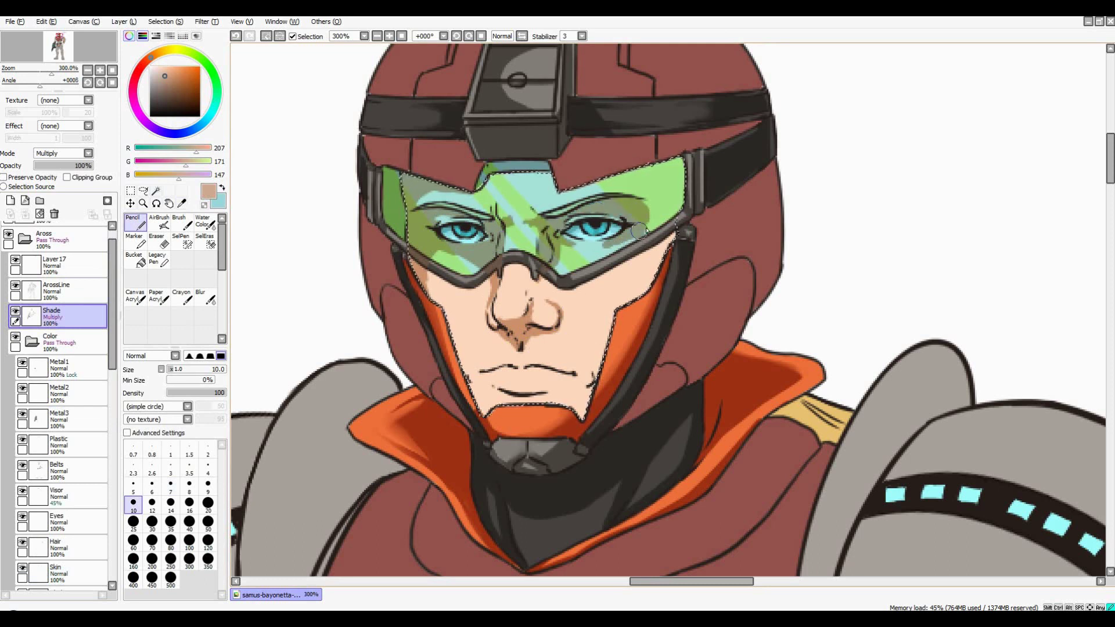
pyautogui.press(']')
pyautogui.scroll(-1, 631, 215)
pyautogui.hscroll(-1, 625, 282)
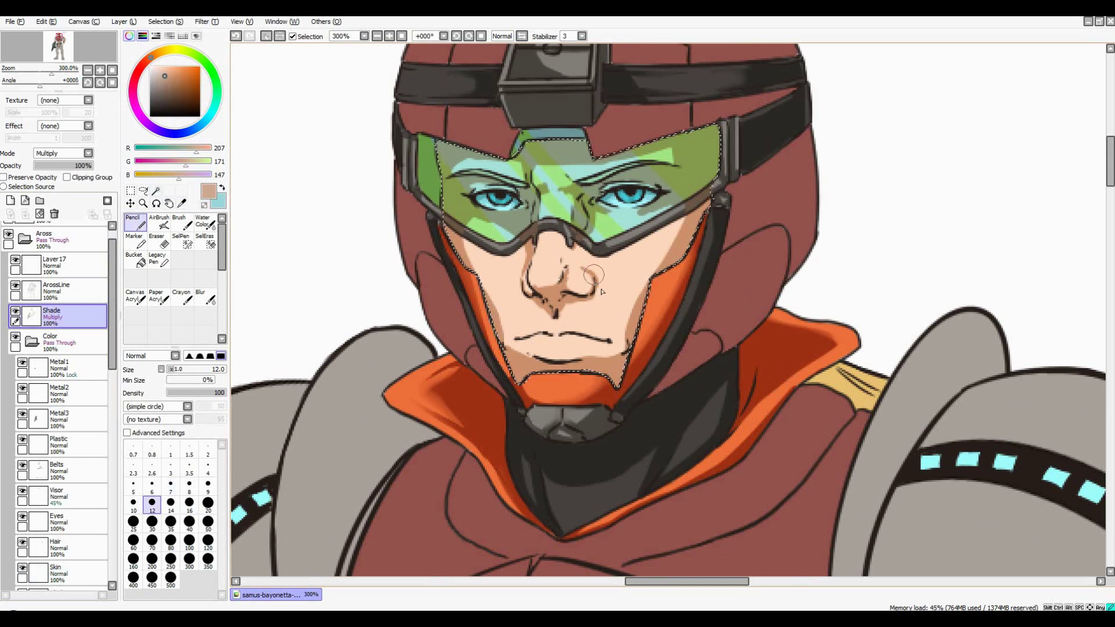
# Soften the face shading with a low-density eraser, reducing its size from 14 to 10, and clear the selection
pyautogui.press('e')
pyautogui.scroll(1, 669, 207)
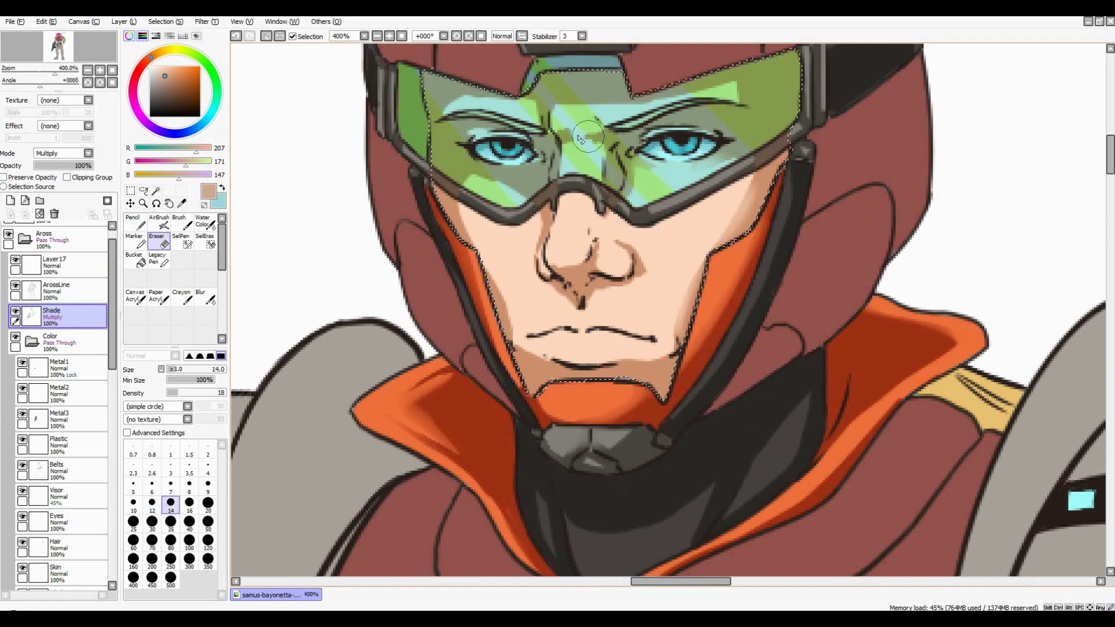
pyautogui.press('[')
pyautogui.press('[')
pyautogui.press('[')
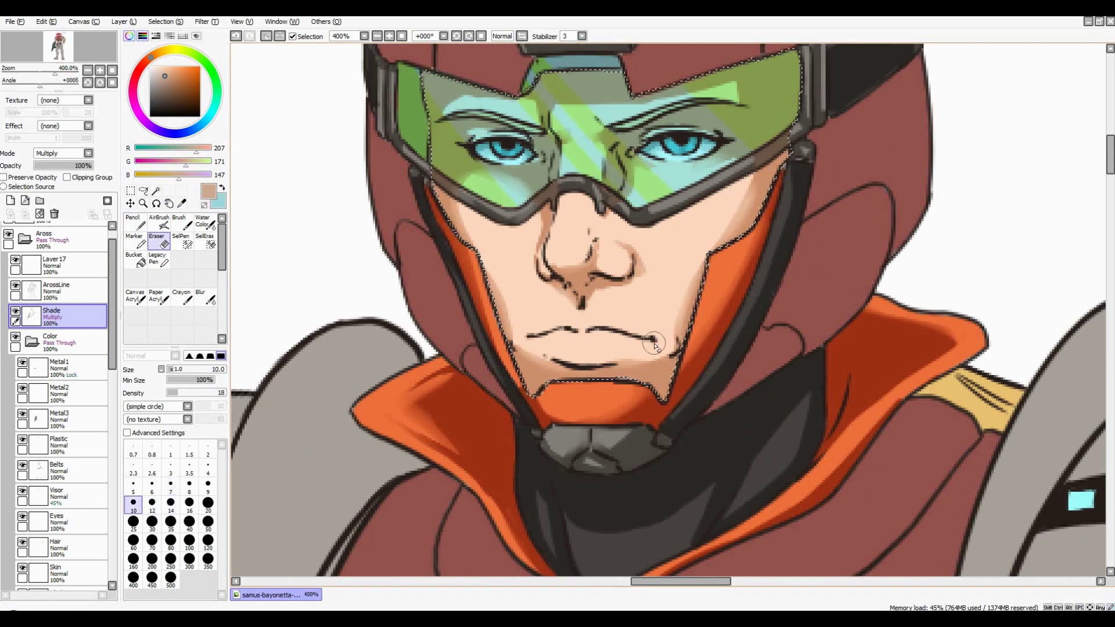
pyautogui.scroll(-1, 558, 230)
pyautogui.scroll(-3, 629, 203)
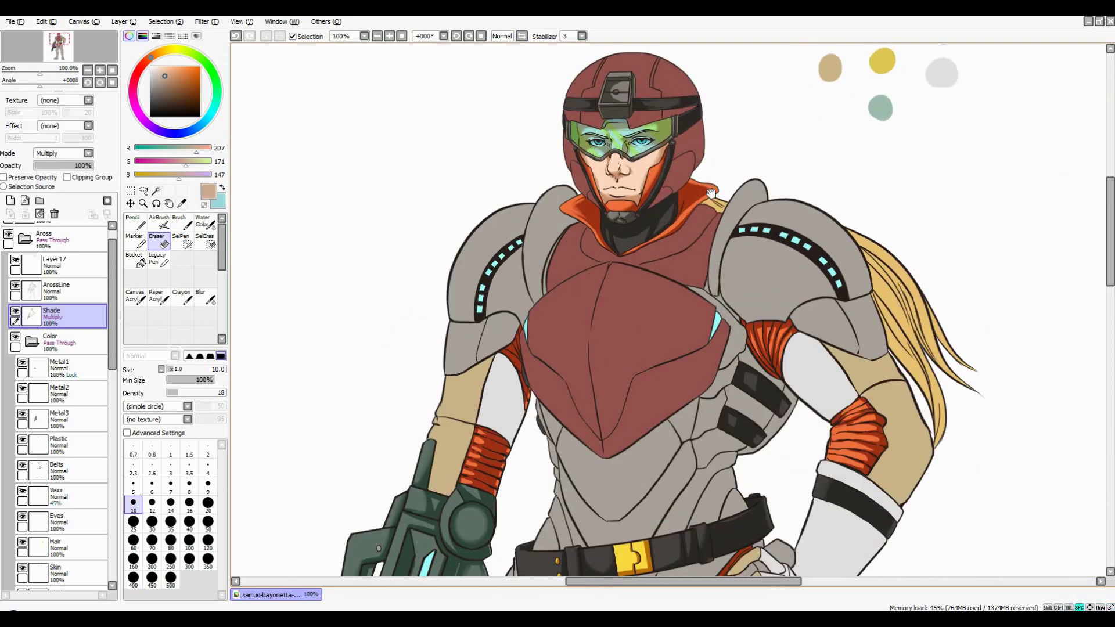
# Select the blonde hair area and shade its strands on the Shade layer with a dark yellow-brown size 20 pencil
pyautogui.scroll(-5, 58, 349)
pyautogui.click(92, 323)
pyautogui.click(156, 190)
pyautogui.hotkey('ctrl', 'a')
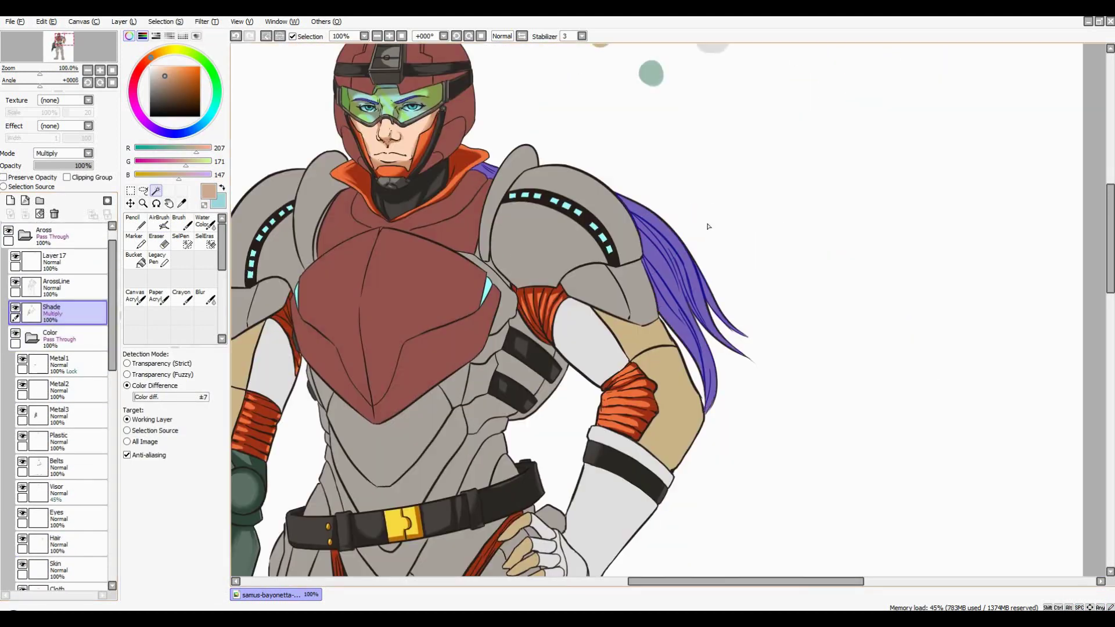
pyautogui.press('n')
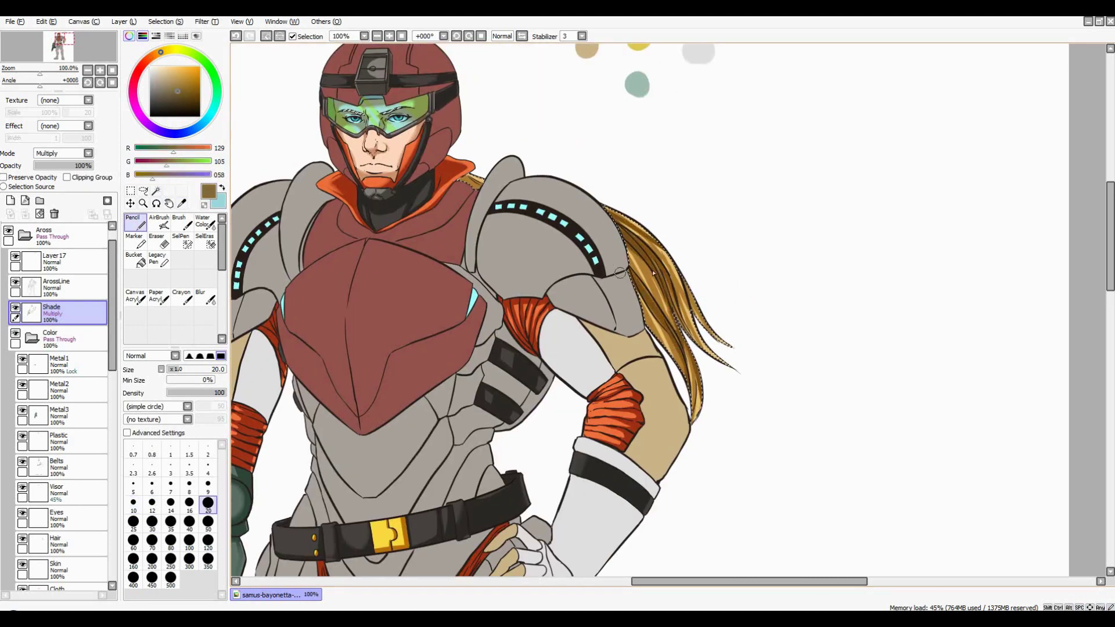
# Select the red armour area and shade the chest plate's centre ridge and lower right facet with a muted red size 35 pencil
pyautogui.scroll(-2, 546, 240)
pyautogui.scroll(-3, 58, 407)
pyautogui.click(59, 427)
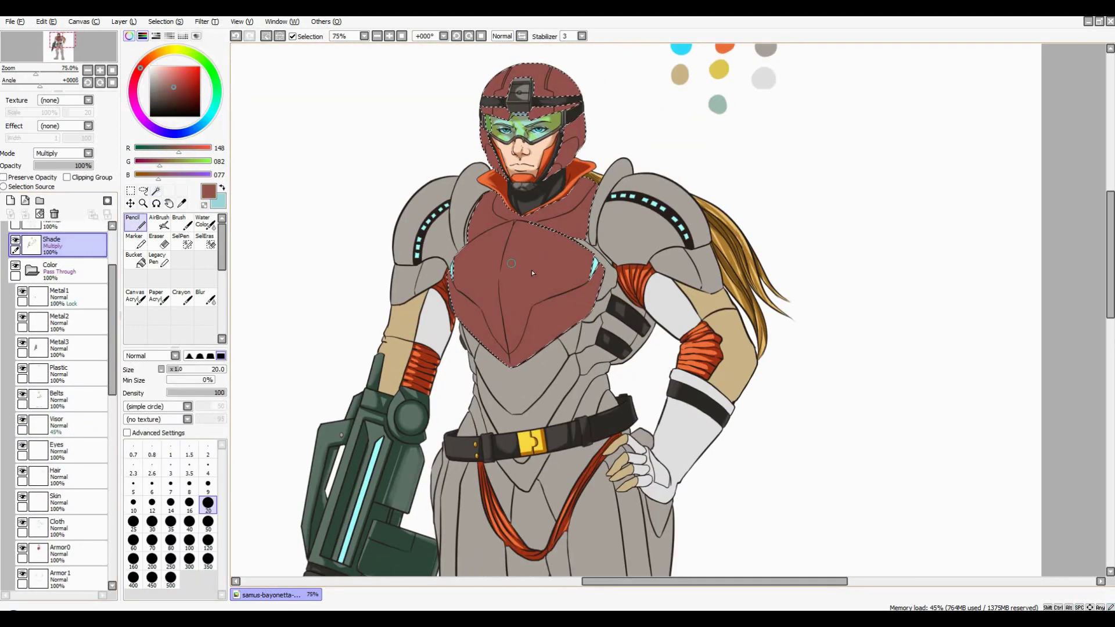
pyautogui.moveTo(532, 270)
pyautogui.mouseDown()
pyautogui.moveTo(518, 231)
pyautogui.moveTo(515, 285)
pyautogui.mouseUp()
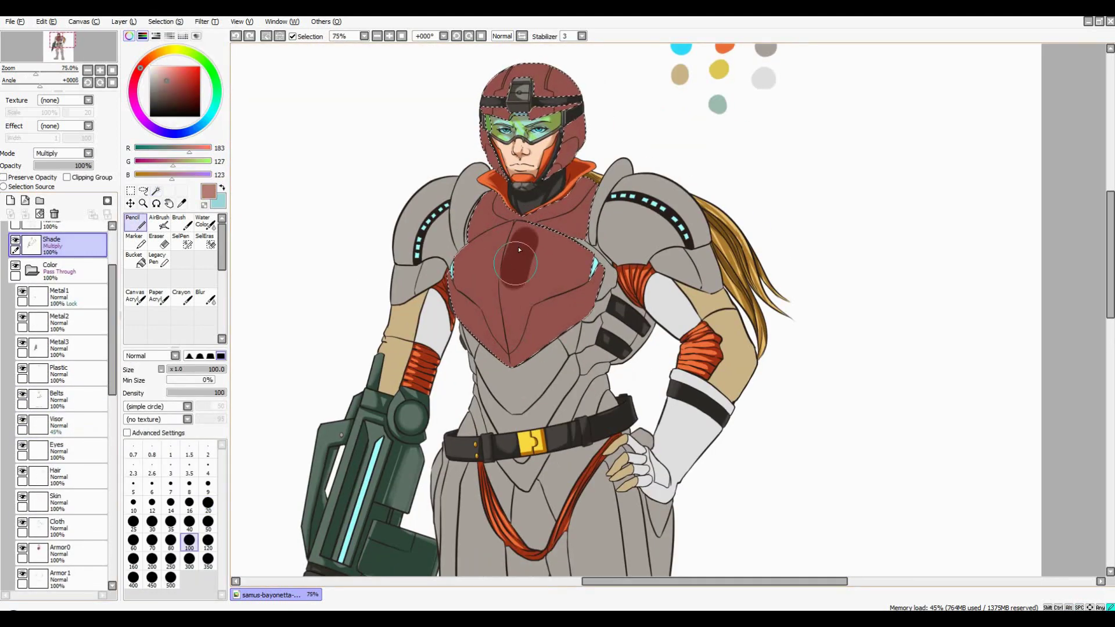
pyautogui.scroll(2, 517, 162)
pyautogui.press(']')
pyautogui.press(']')
pyautogui.press(']')
pyautogui.moveTo(512, 158)
pyautogui.mouseDown()
pyautogui.moveTo(484, 244)
pyautogui.moveTo(497, 429)
pyautogui.mouseUp()
pyautogui.moveTo(499, 273); pyautogui.dragTo(525, 418)
pyautogui.moveTo(546, 322)
pyautogui.mouseDown()
pyautogui.moveTo(663, 269)
pyautogui.moveTo(581, 366)
pyautogui.moveTo(540, 383)
pyautogui.moveTo(619, 295)
pyautogui.moveTo(557, 349)
pyautogui.mouseUp()
pyautogui.moveTo(482, 401); pyautogui.dragTo(567, 436)
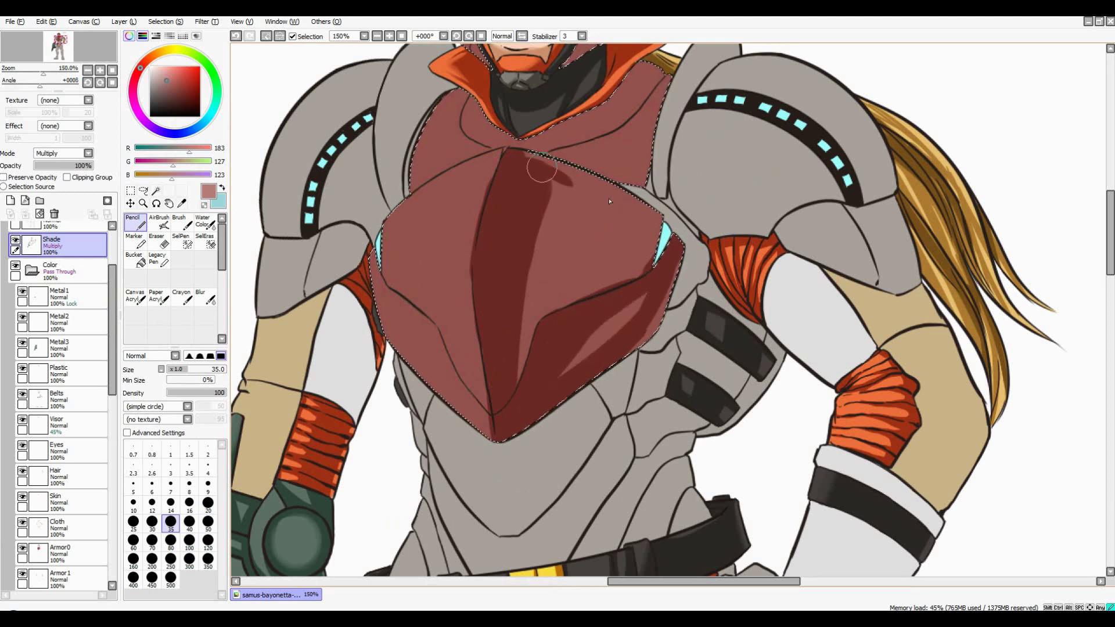
# Shade the borders of the chest plate's upper right facet around a lighter centre, and the crease on its left side
pyautogui.moveTo(528, 154); pyautogui.dragTo(649, 236)
pyautogui.moveTo(538, 192); pyautogui.dragTo(526, 372)
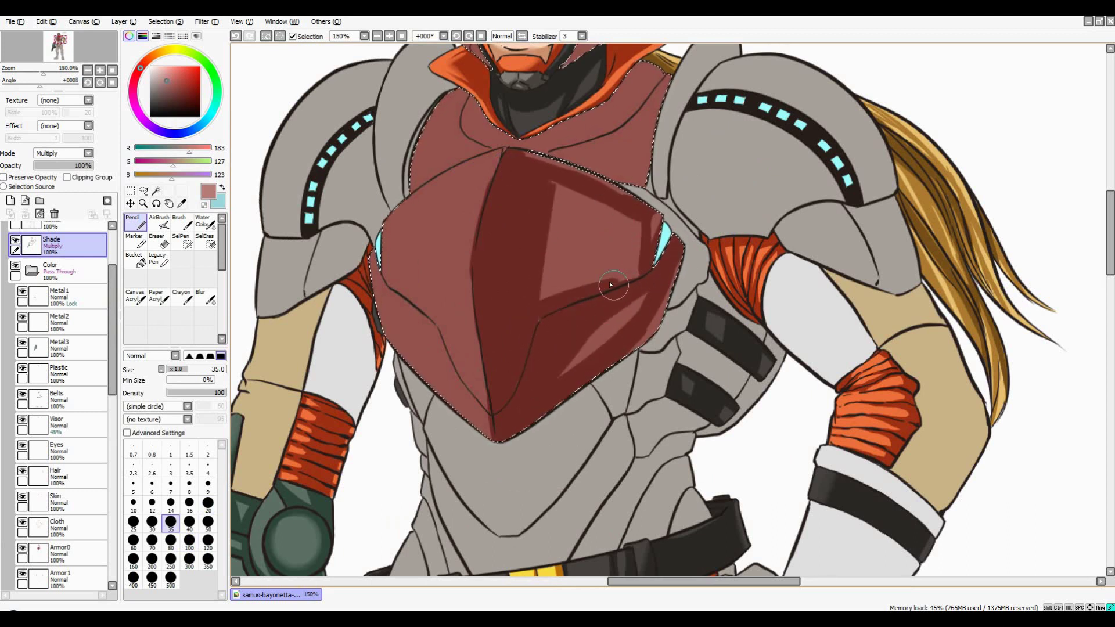
pyautogui.moveTo(644, 224)
pyautogui.mouseDown()
pyautogui.moveTo(558, 255)
pyautogui.moveTo(639, 406)
pyautogui.mouseUp()
pyautogui.scroll(-1, 639, 244)
pyautogui.scroll(1, 554, 269)
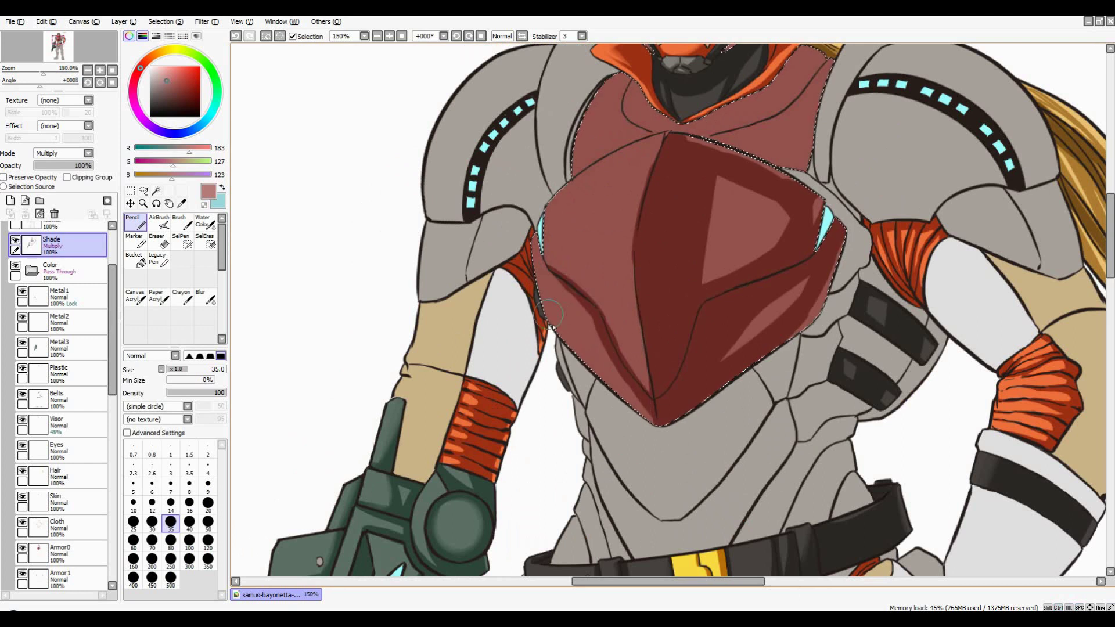
pyautogui.scroll(3, 541, 267)
pyautogui.scroll(1, 541, 268)
# Shade the red upper chest on both sides below the orange collar, leaving lighter triangular patches
pyautogui.moveTo(604, 169)
pyautogui.mouseDown()
pyautogui.moveTo(639, 226)
pyautogui.moveTo(537, 252)
pyautogui.mouseUp()
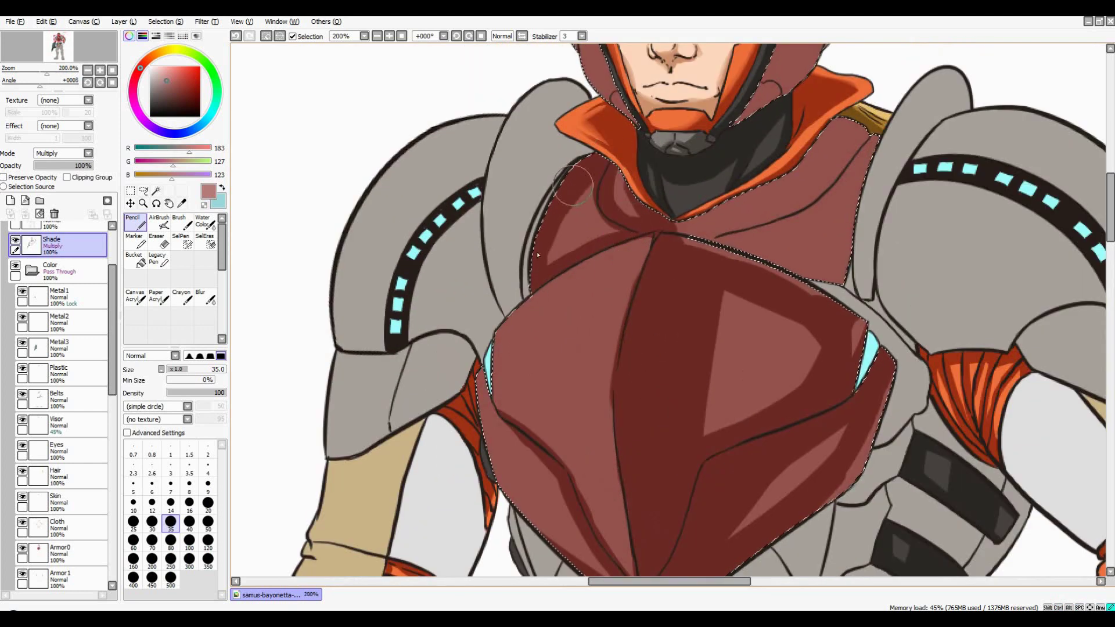
pyautogui.moveTo(558, 175)
pyautogui.mouseDown()
pyautogui.moveTo(645, 250)
pyautogui.moveTo(540, 279)
pyautogui.mouseUp()
pyautogui.moveTo(750, 175)
pyautogui.mouseDown()
pyautogui.moveTo(714, 237)
pyautogui.moveTo(756, 192)
pyautogui.moveTo(616, 354)
pyautogui.mouseUp()
pyautogui.moveTo(738, 250)
pyautogui.mouseDown()
pyautogui.moveTo(639, 349)
pyautogui.moveTo(695, 334)
pyautogui.mouseUp()
pyautogui.moveTo(767, 244); pyautogui.dragTo(664, 303)
# Soften the shading edges on the chest plate's facets with a low-density eraser, raising its size from 10 to 20
pyautogui.scroll(-2, 662, 302)
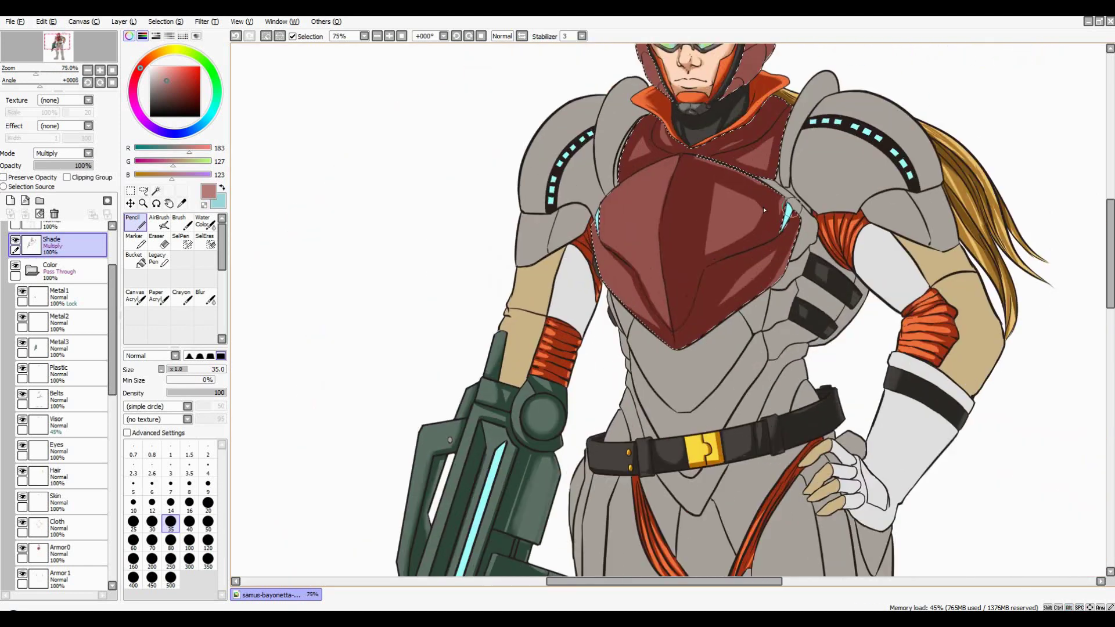
pyautogui.scroll(2, 665, 202)
pyautogui.press('e')
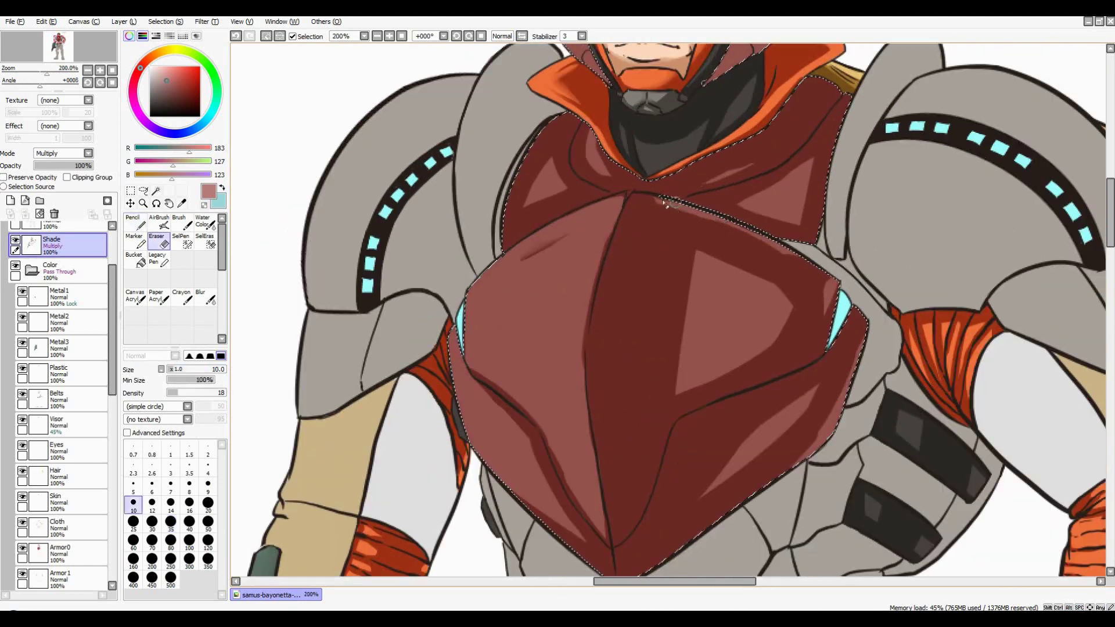
pyautogui.moveTo(664, 202)
pyautogui.mouseDown()
pyautogui.moveTo(766, 238)
pyautogui.moveTo(677, 279)
pyautogui.moveTo(734, 263)
pyautogui.mouseUp()
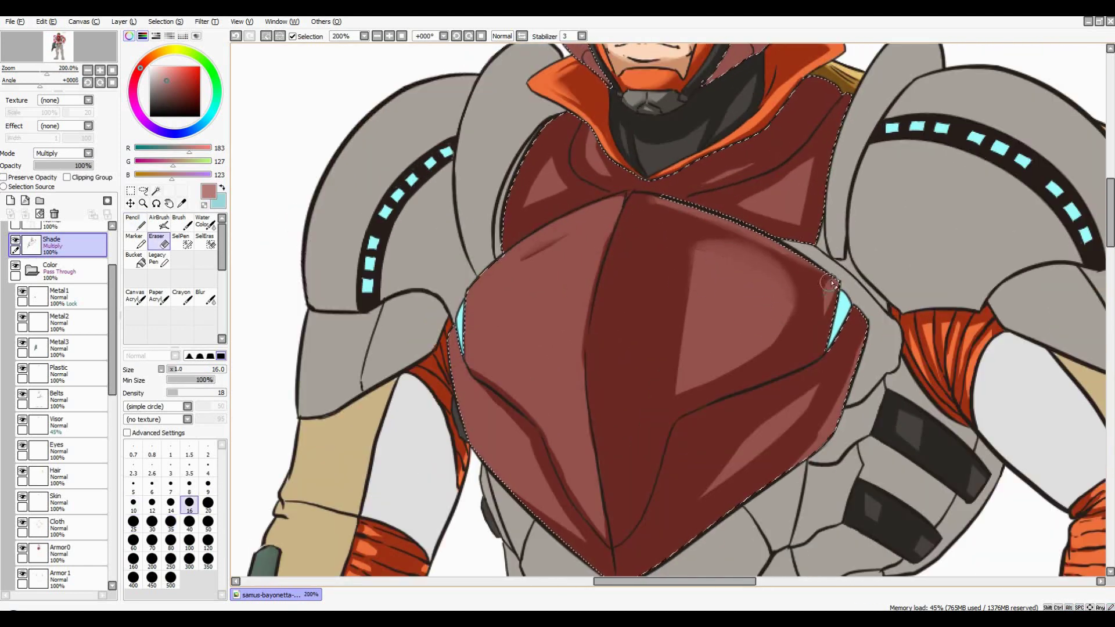
pyautogui.moveTo(812, 400); pyautogui.dragTo(779, 446)
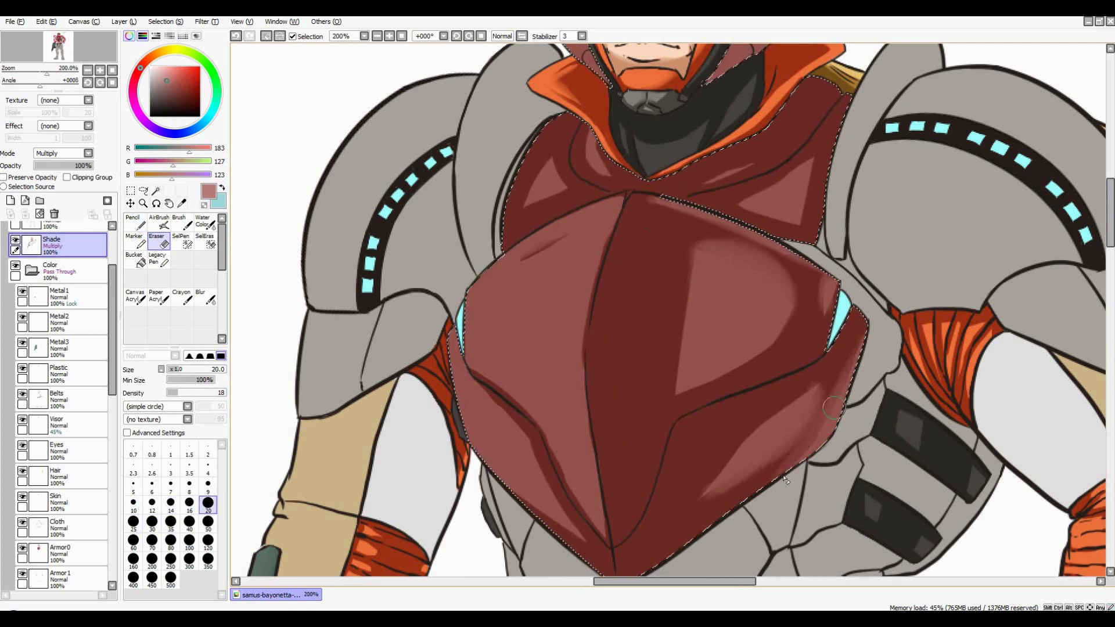
pyautogui.scroll(-1, 604, 305)
pyautogui.scroll(-3, 666, 332)
pyautogui.scroll(4, 852, 210)
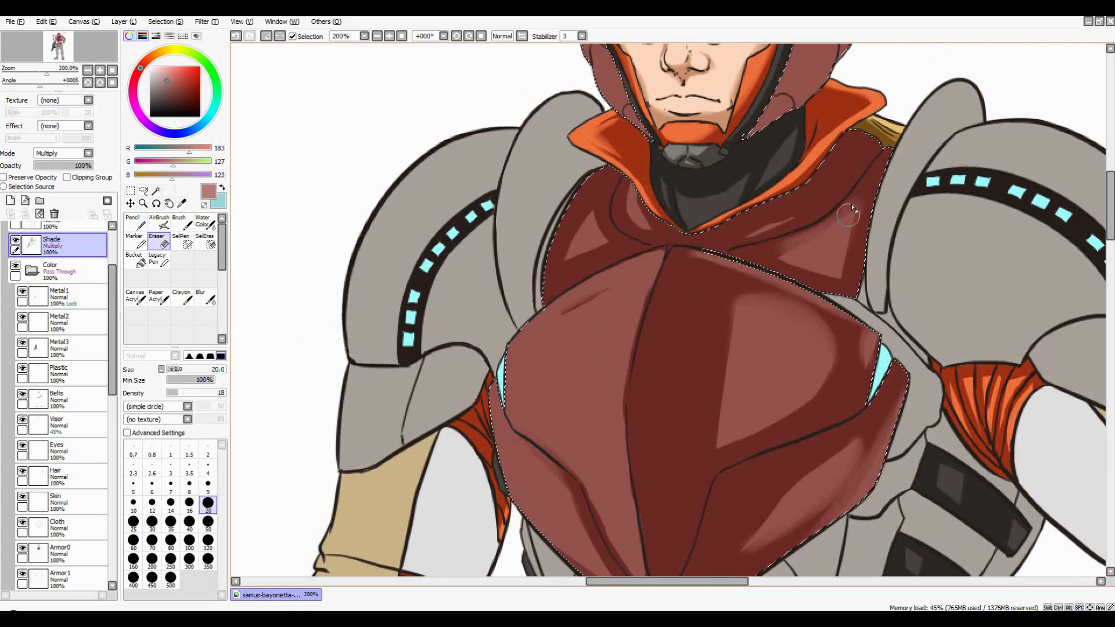
# Shade the top of the red helmet around the headlamp with a size 30 pencil in muted red, leaving lighter patches
pyautogui.scroll(-4, 771, 231)
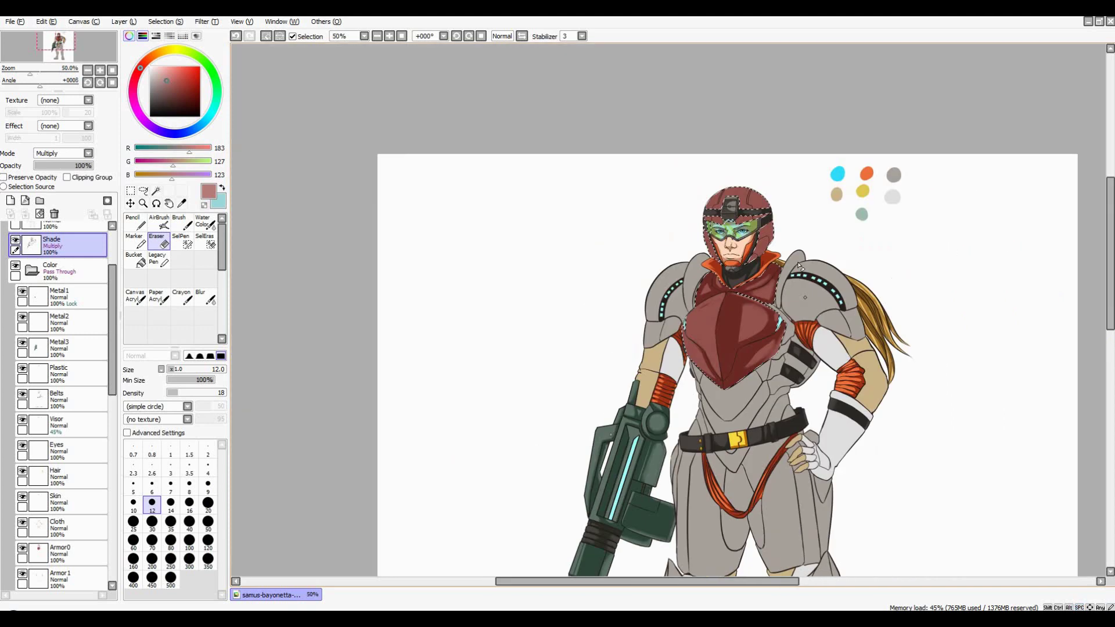
pyautogui.press('n')
pyautogui.scroll(3, 753, 255)
pyautogui.scroll(1, 752, 255)
pyautogui.press('[')
pyautogui.press('[')
pyautogui.press('[')
pyautogui.press('[')
pyautogui.press('[')
pyautogui.press('[')
pyautogui.press('[')
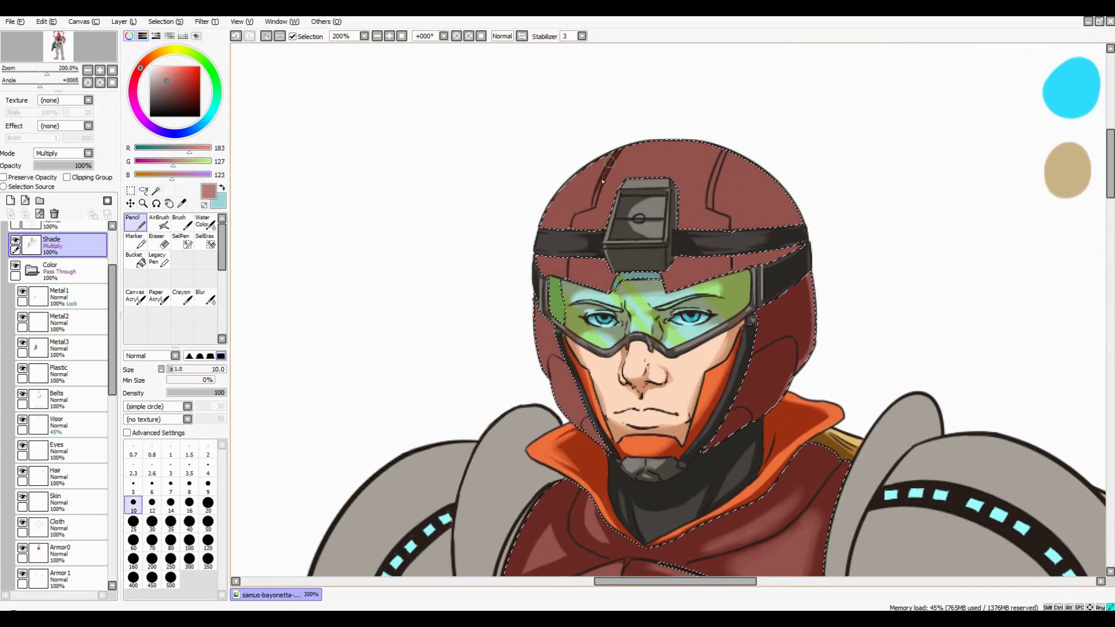
pyautogui.moveTo(694, 162)
pyautogui.mouseDown()
pyautogui.moveTo(775, 208)
pyautogui.moveTo(772, 222)
pyautogui.mouseUp()
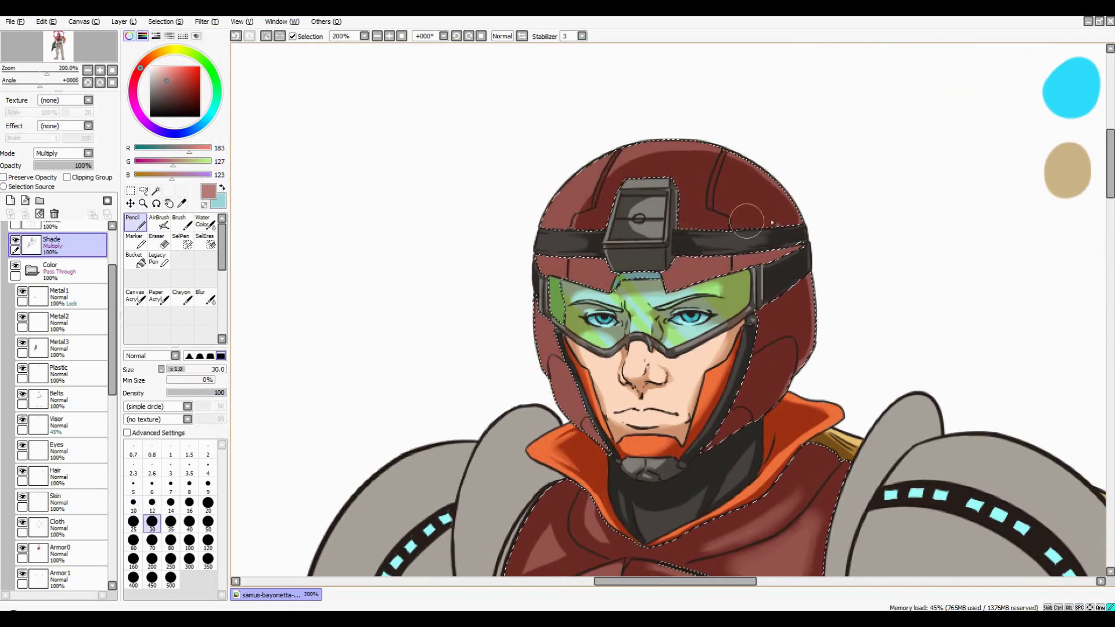
# Shade the helmet's brow, sides and cheek guards with the size 30 muted red pencil
pyautogui.scroll(-3, 685, 267)
pyautogui.scroll(3, 842, 211)
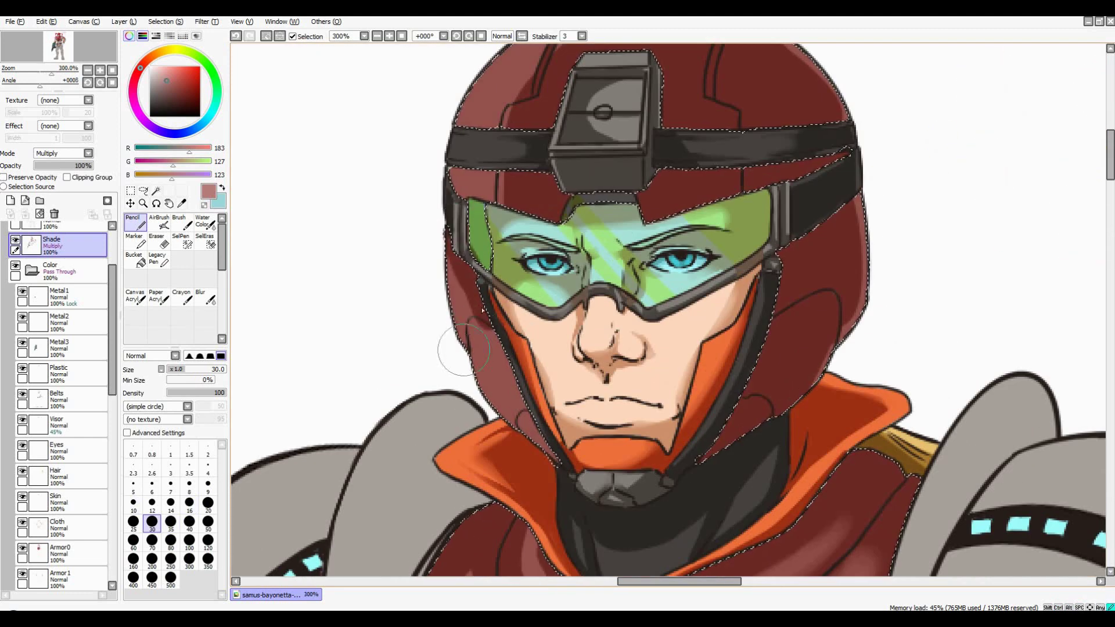
pyautogui.scroll(-3, 639, 274)
pyautogui.scroll(2, 625, 275)
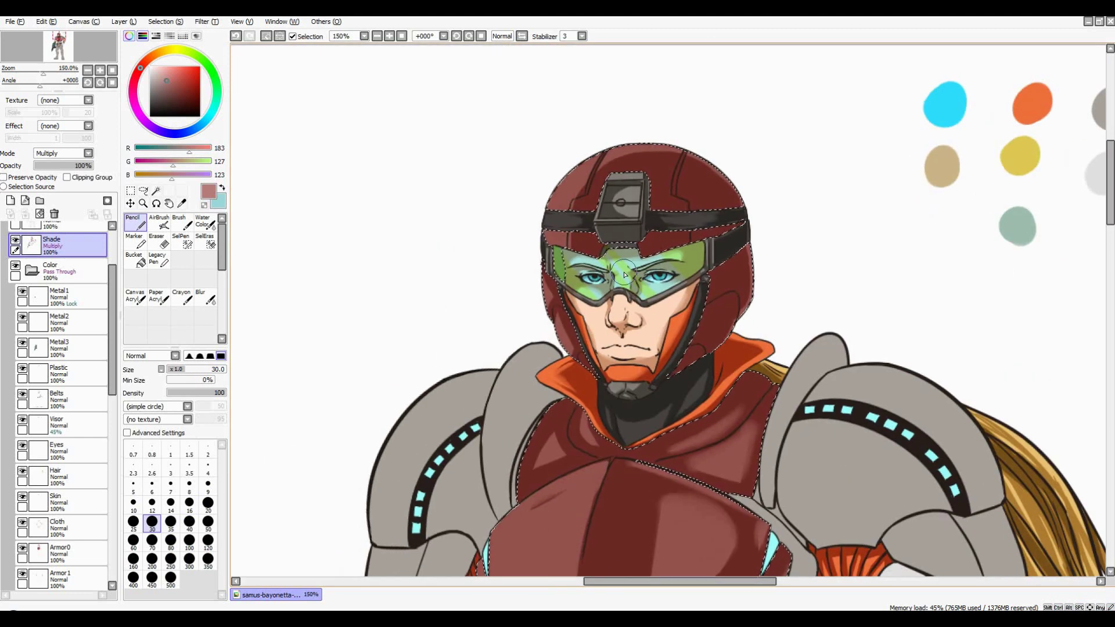
pyautogui.scroll(1, 625, 275)
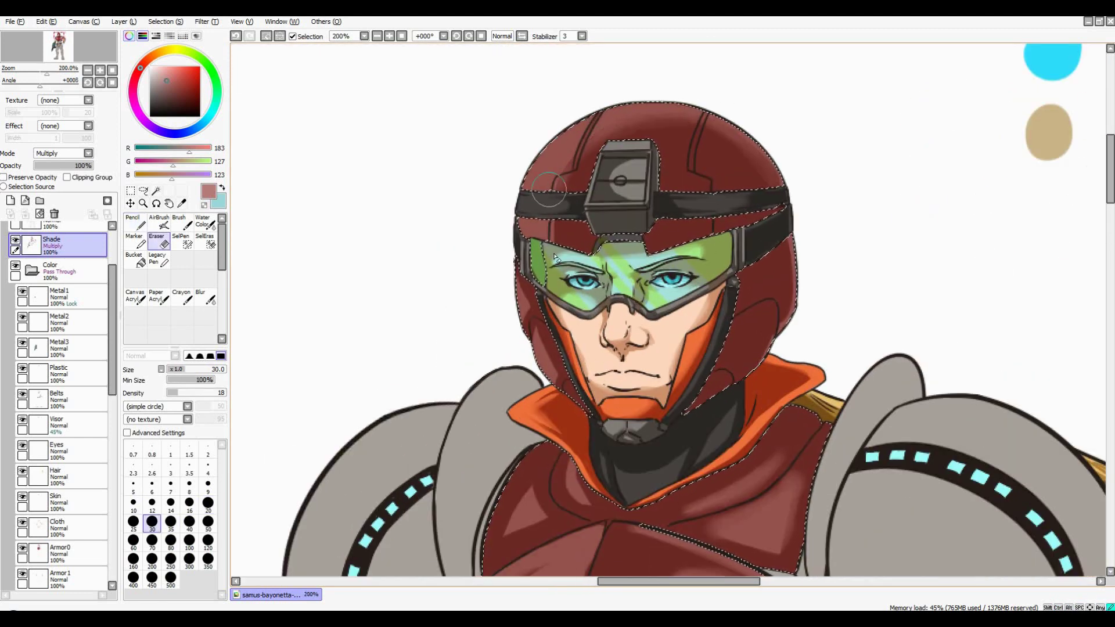
# Soften the shading edges across the helmet with a low-density eraser, reducing its size from 30 to 12
pyautogui.press('[')
pyautogui.press('[')
pyautogui.press('[')
pyautogui.press('[')
pyautogui.press('[')
pyautogui.scroll(-2, 778, 277)
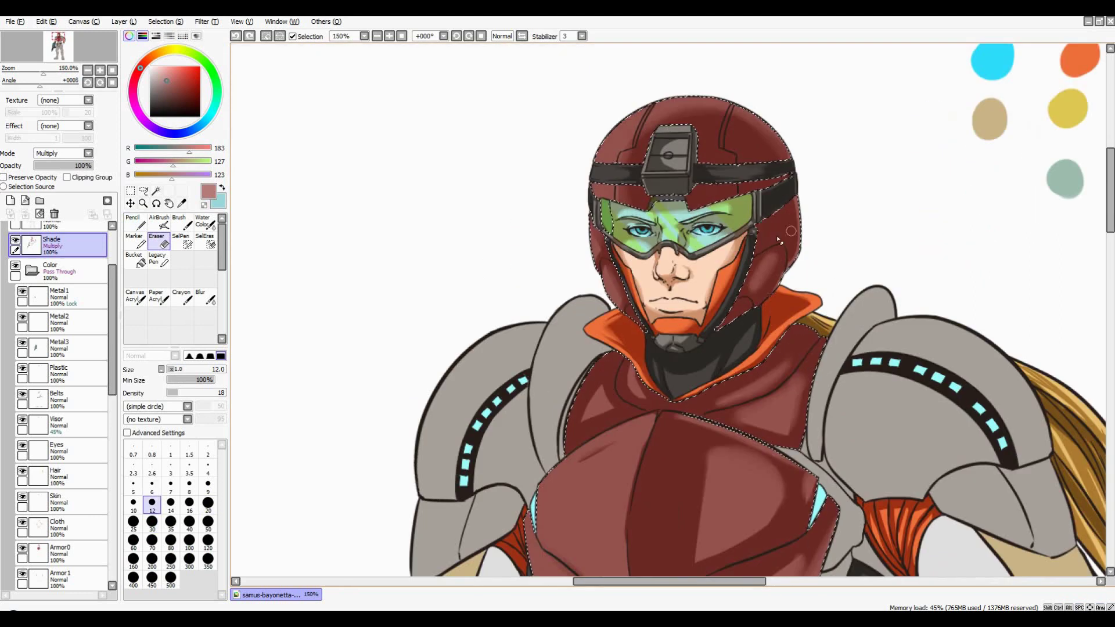
pyautogui.scroll(2, 777, 278)
# Add fine shading along the helmet's panel seams with a size 9 pencil
pyautogui.press('n')
pyautogui.scroll(2, 604, 195)
pyautogui.scroll(-5, 603, 193)
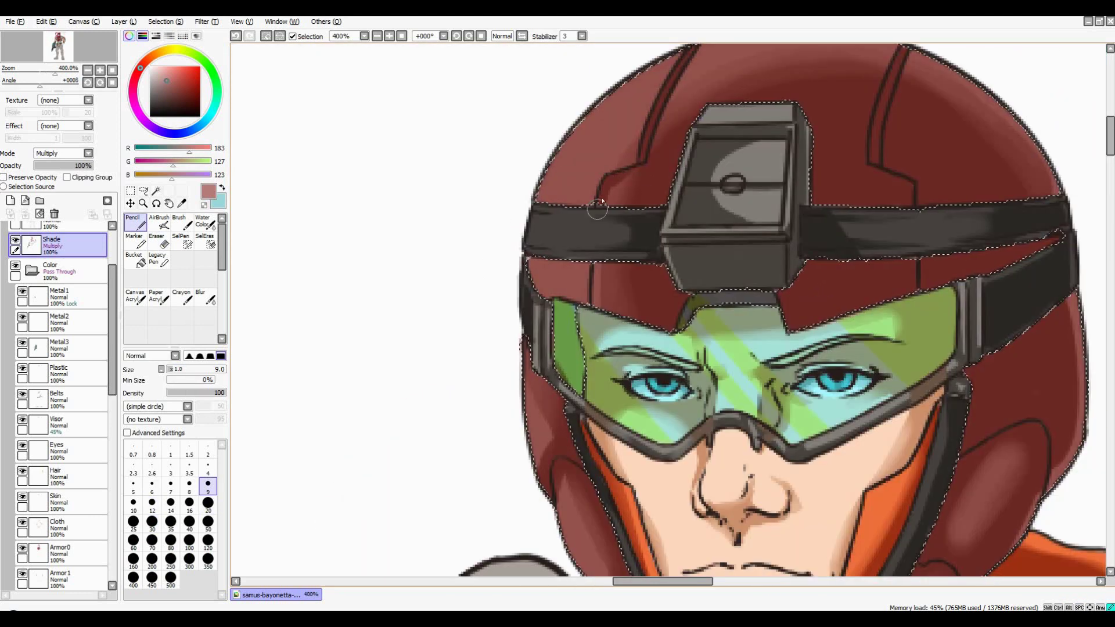
pyautogui.scroll(-2, 794, 161)
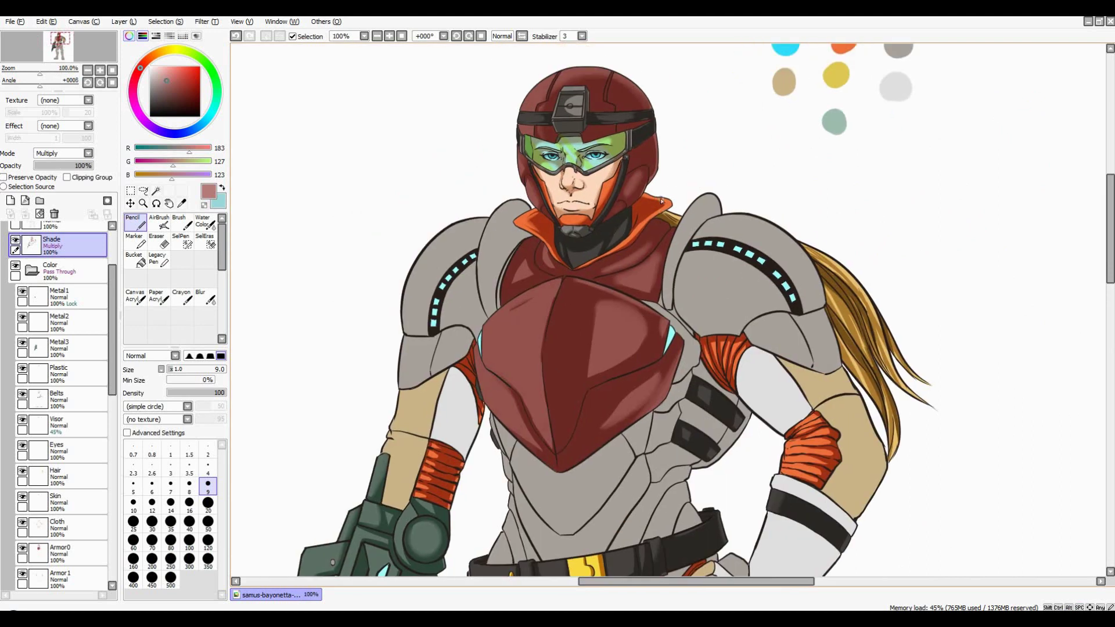
# Select the grey armour on the Armor3 layer by picking the empty background and inverting, and take its grey as drawing colour
pyautogui.scroll(-3, 58, 407)
pyautogui.click(61, 518)
pyautogui.press('w')
pyautogui.click(838, 333)
pyautogui.hotkey('ctrl', 'i')
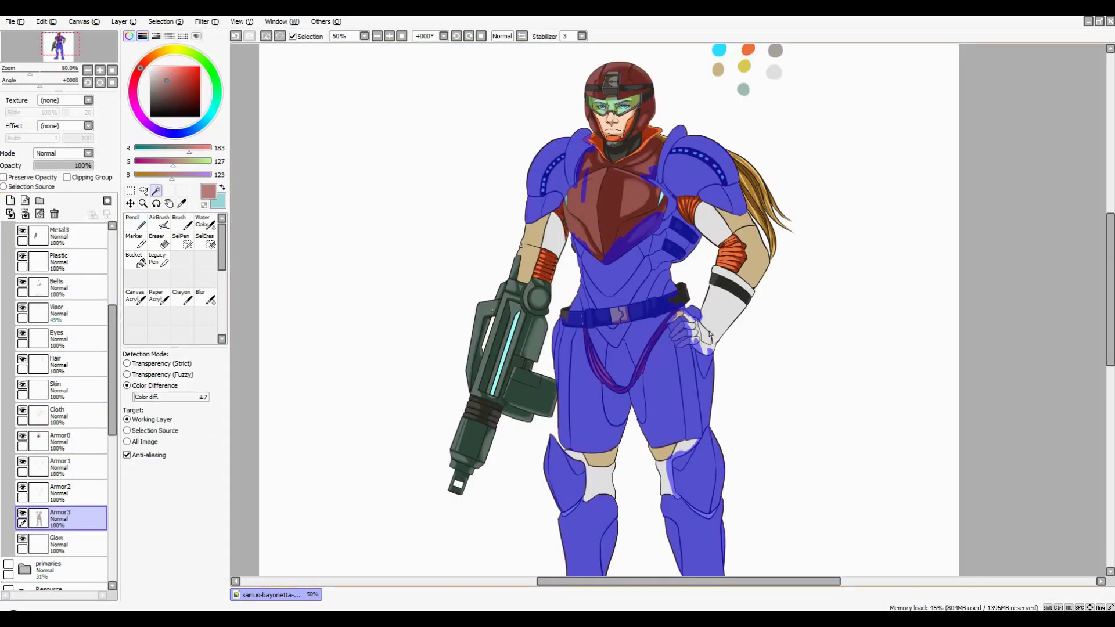
pyautogui.scroll(-3, 58, 378)
pyautogui.press('n')
pyautogui.scroll(4, 446, 177)
# Remove the red chest armour on the Armor0 layer from the grey armour selection
pyautogui.click(61, 404)
pyautogui.click(66, 357)
pyautogui.press('w')
pyautogui.click(607, 236)
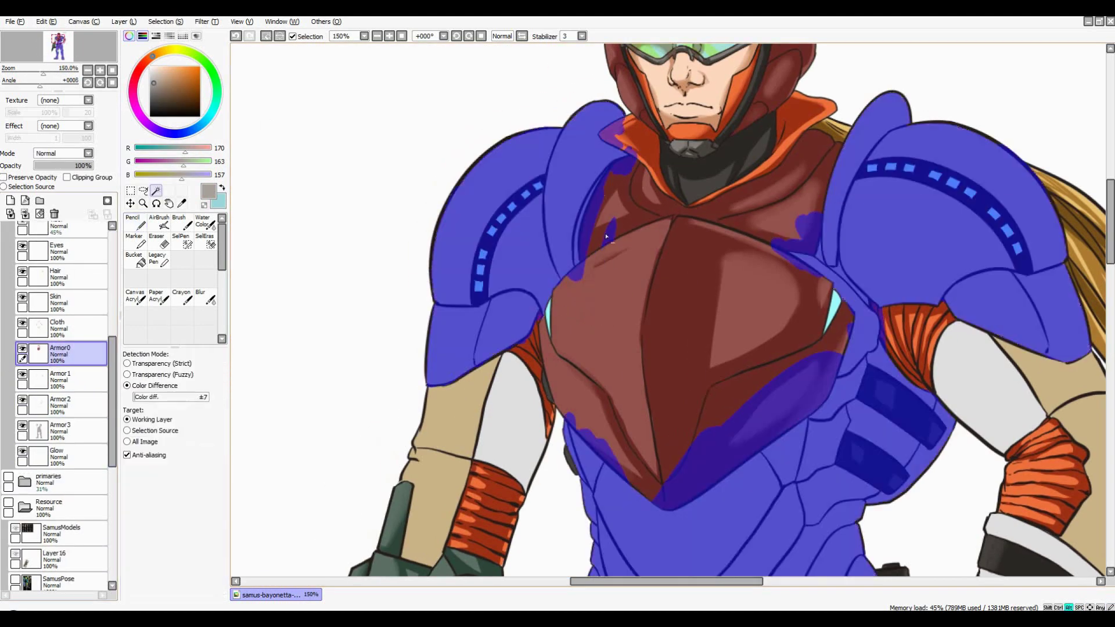
pyautogui.scroll(-3, 530, 332)
pyautogui.scroll(-3, 531, 332)
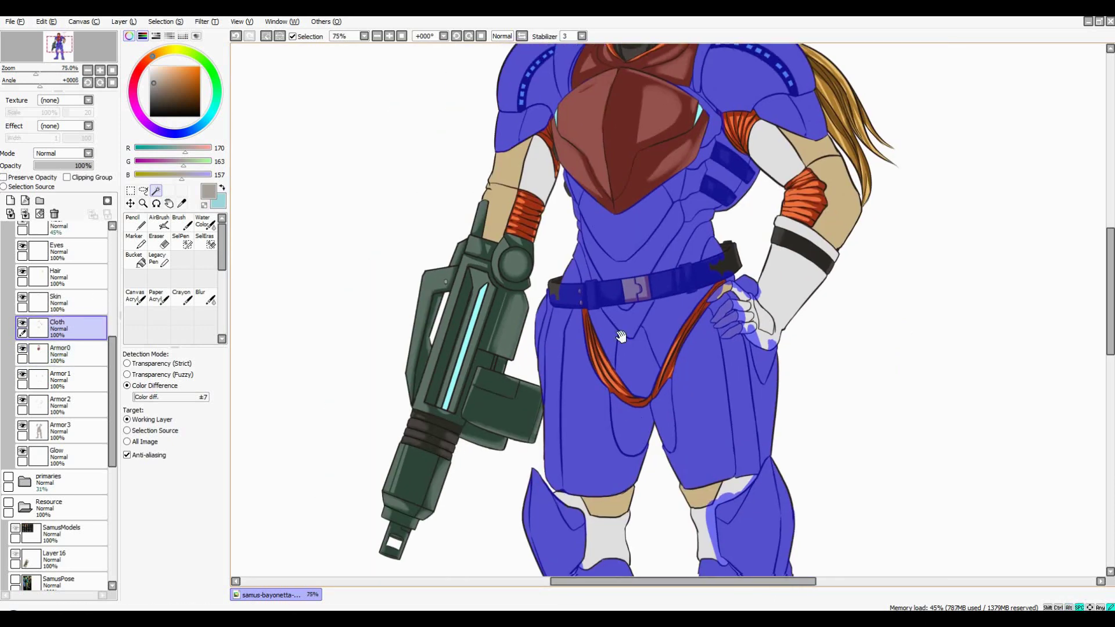
# Remove the black belt and the orange hanging straps from the grey armour selection
pyautogui.scroll(3, 58, 348)
pyautogui.click(58, 321)
pyautogui.moveTo(633, 311); pyautogui.dragTo(601, 154)
pyautogui.scroll(-2, 58, 407)
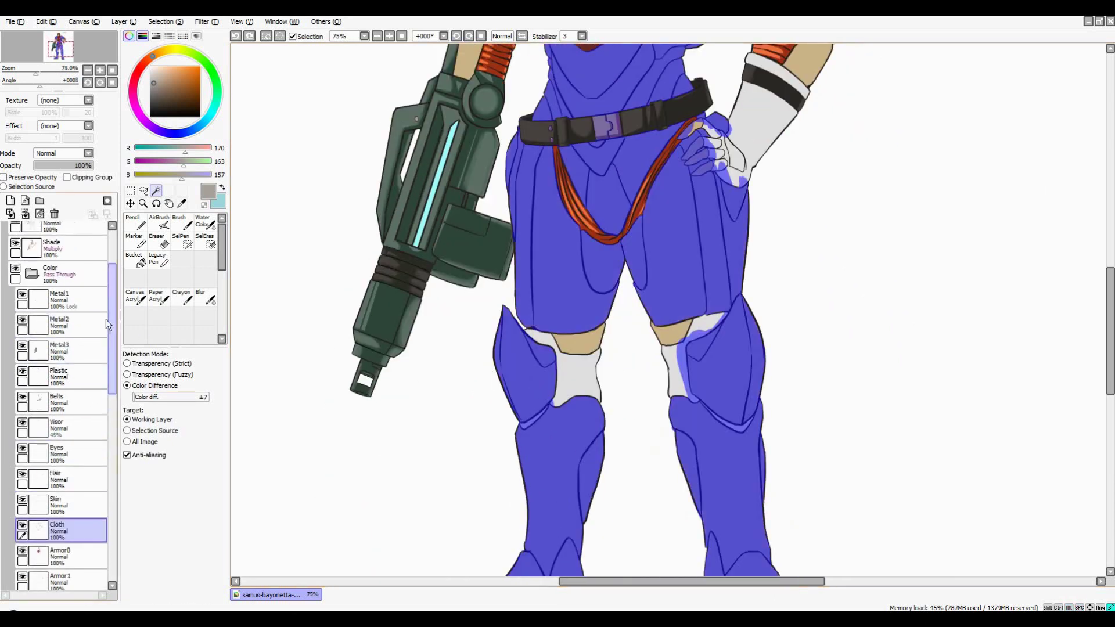
pyautogui.click(33, 477)
# Remove the white glove and knee pieces, the black side straps and the orange collar from the selection
pyautogui.click(58, 504)
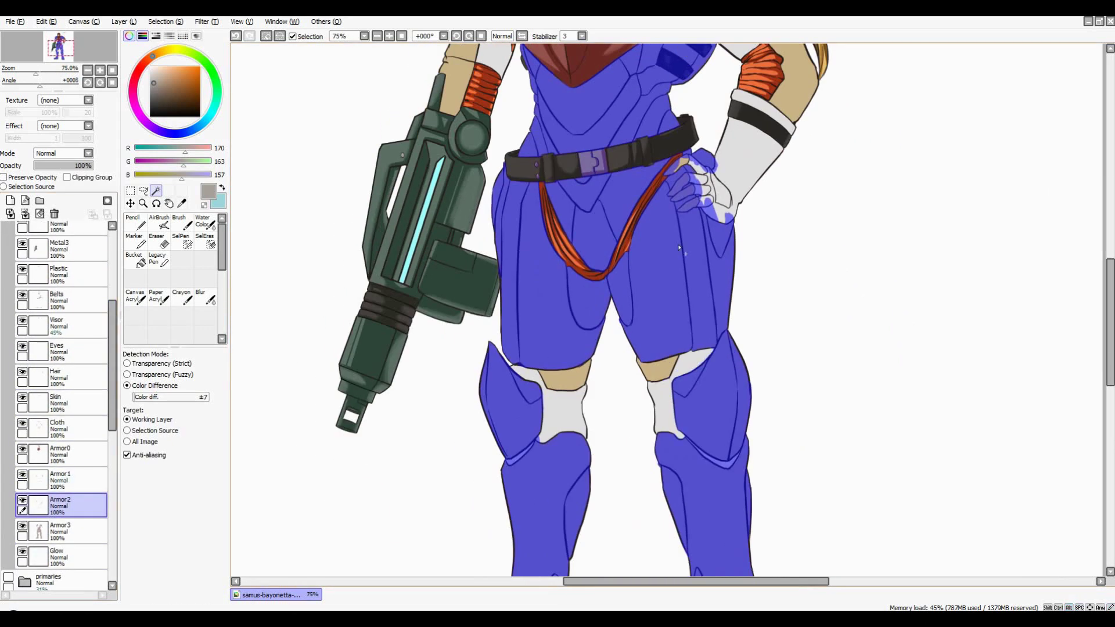
pyautogui.moveTo(753, 116); pyautogui.dragTo(727, 279)
pyautogui.click(58, 301)
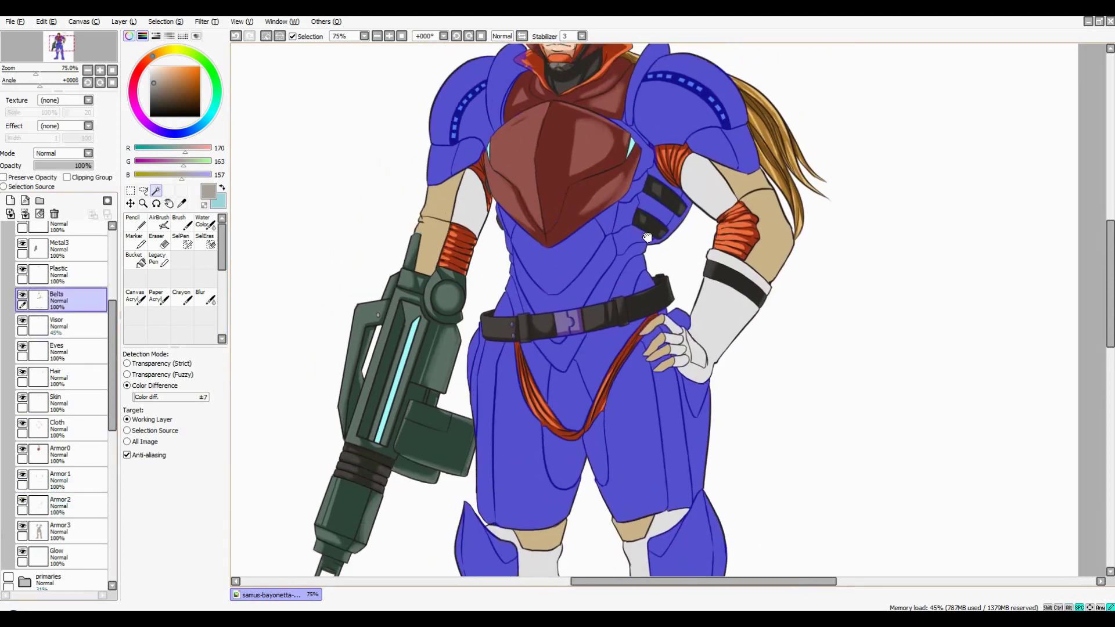
pyautogui.scroll(3, 58, 349)
pyautogui.click(59, 346)
pyautogui.scroll(-2, 569, 325)
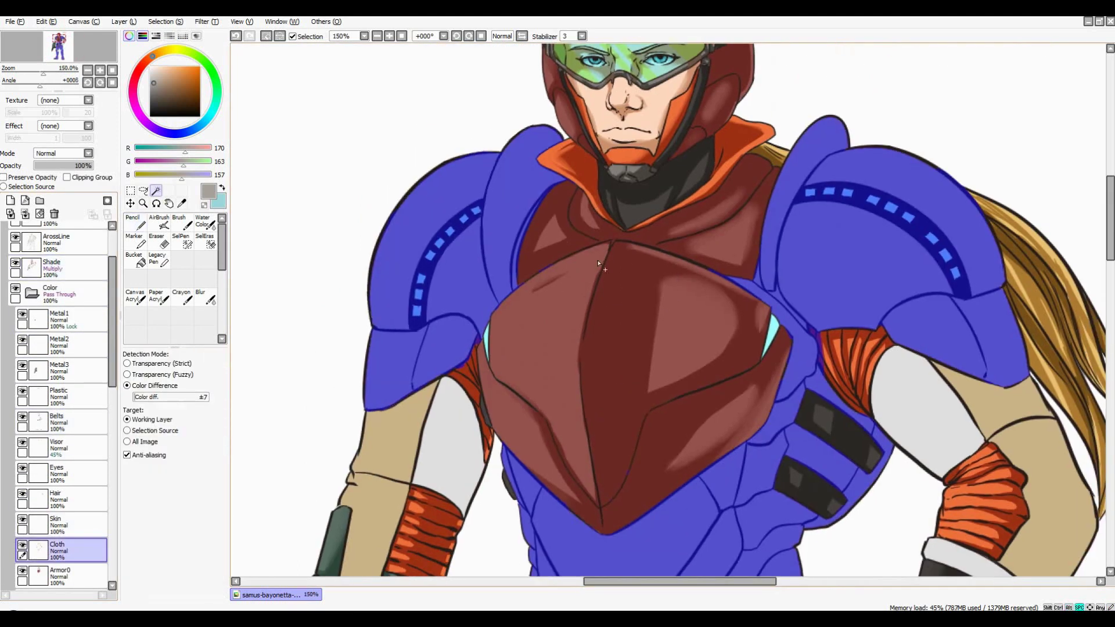
# On the Shade layer, shade the grey shoulder guard and upper-arm plate beside the ponytail with a size 30 grey pencil
pyautogui.scroll(-3, 94, 434)
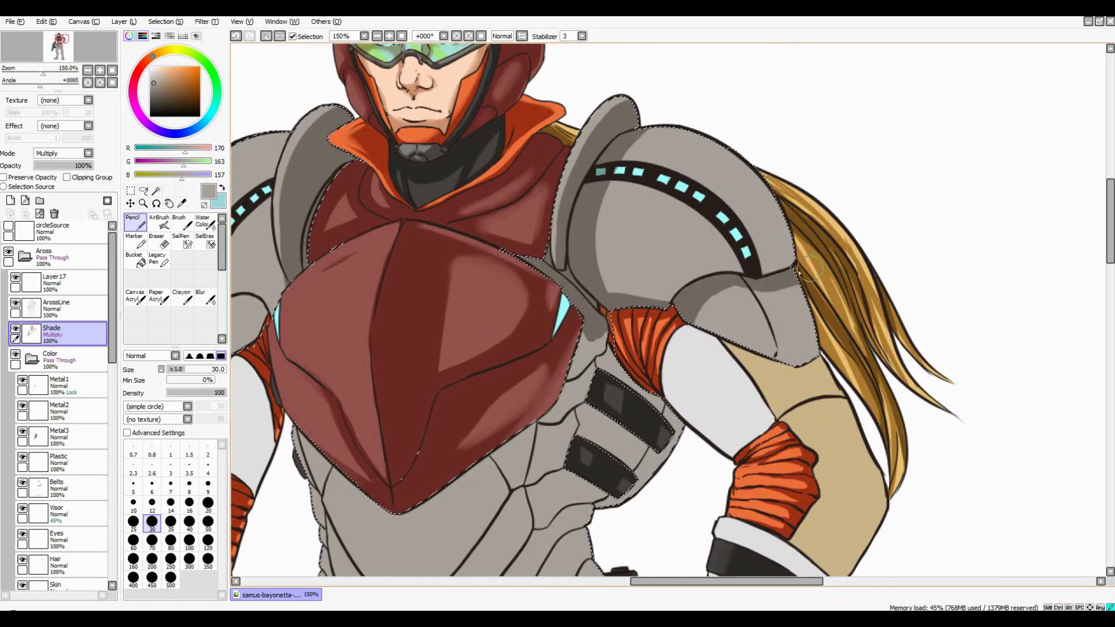
pyautogui.scroll(4, 696, 291)
pyautogui.scroll(-2, 747, 211)
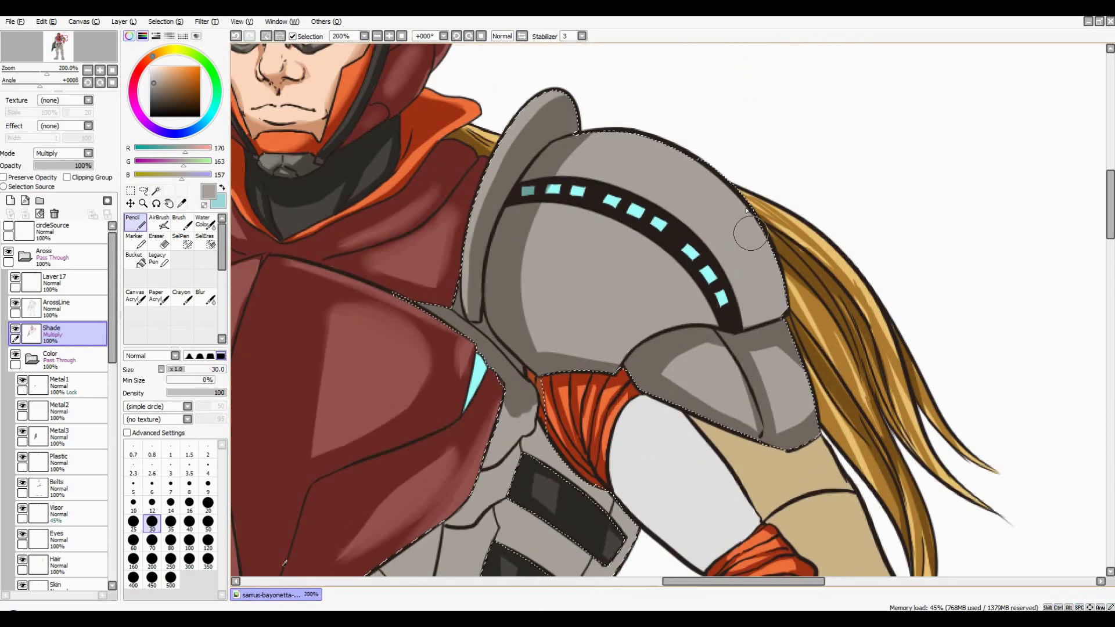
pyautogui.scroll(-4, 626, 356)
pyautogui.scroll(4, 655, 287)
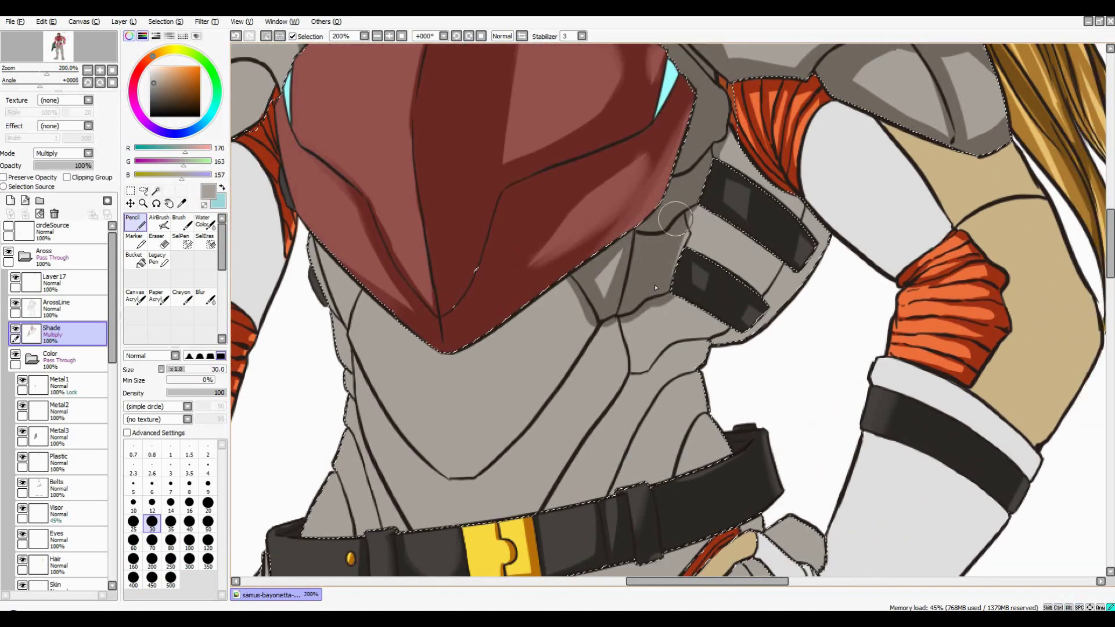
# Shade the grey rib plates below the chest plate and around the black side straps
pyautogui.moveTo(656, 287); pyautogui.dragTo(785, 225)
pyautogui.moveTo(615, 232); pyautogui.dragTo(813, 244)
pyautogui.scroll(-3, 683, 227)
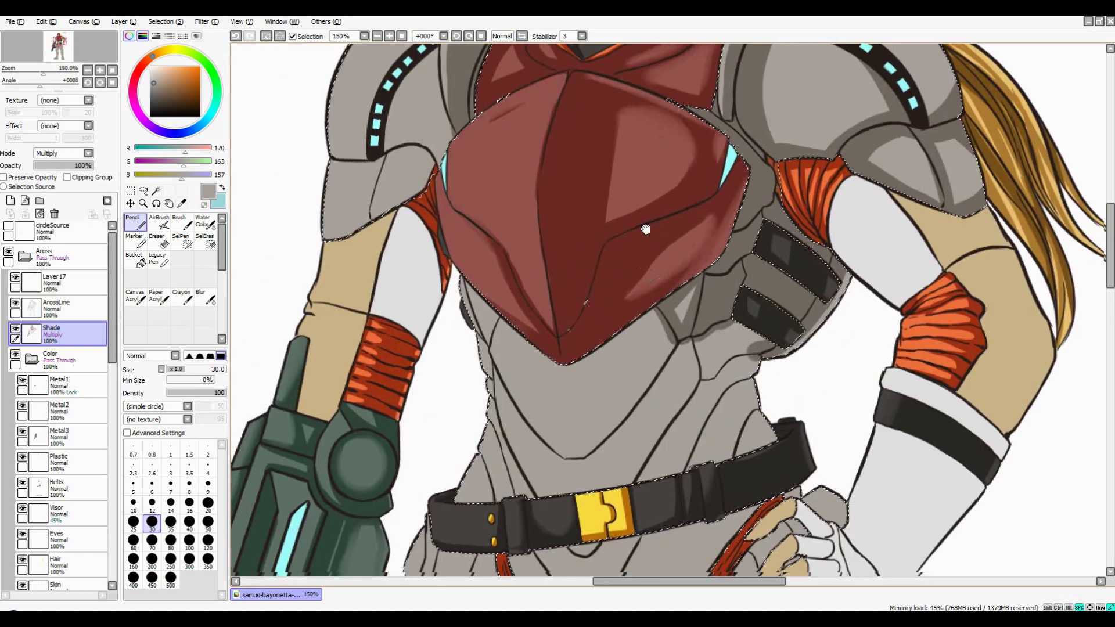
pyautogui.scroll(3, 683, 228)
pyautogui.scroll(-2, 683, 227)
pyautogui.scroll(2, 715, 213)
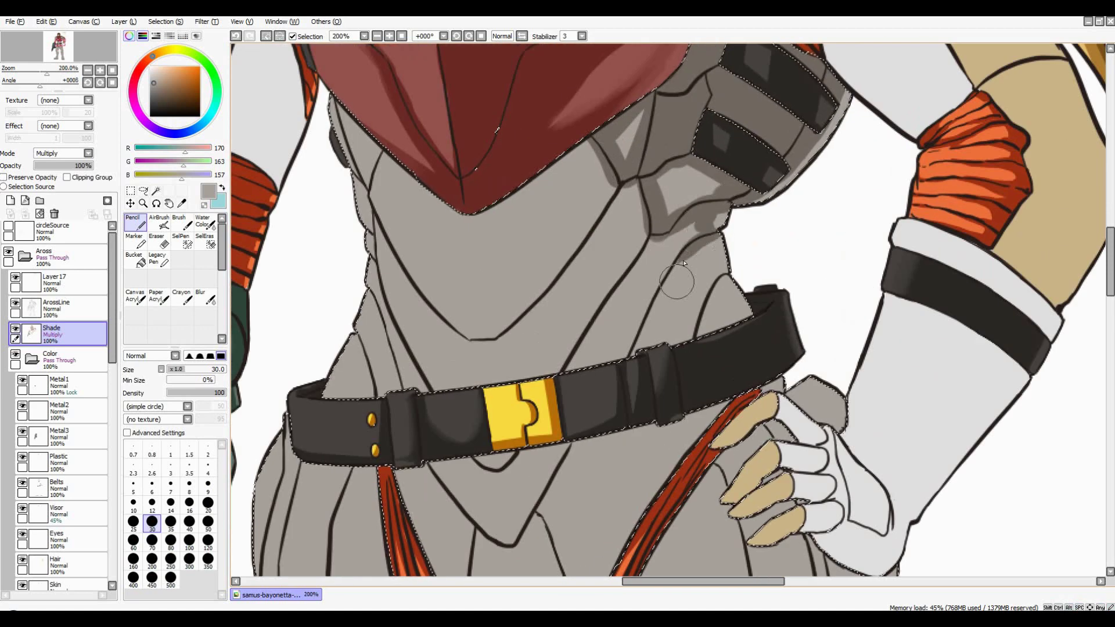
# Shade the grey waist plates above the belt on the side of the hand on the hip, leaving light streaks
pyautogui.scroll(-2, 684, 345)
pyautogui.scroll(2, 665, 281)
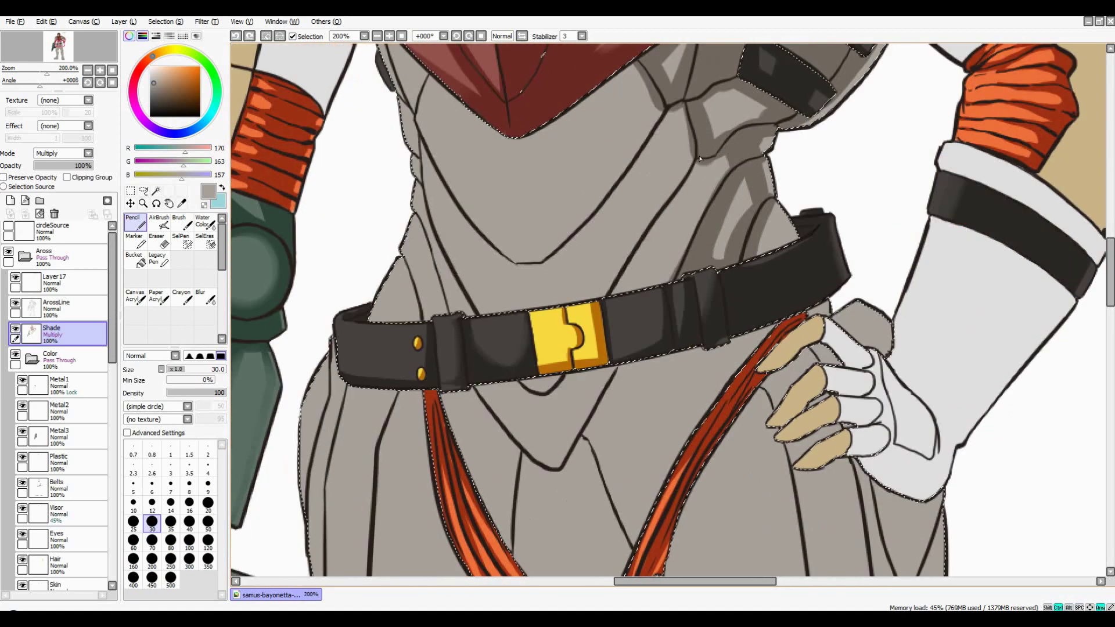
pyautogui.moveTo(715, 174)
pyautogui.mouseDown()
pyautogui.moveTo(685, 180)
pyautogui.moveTo(665, 282)
pyautogui.mouseUp()
pyautogui.scroll(-2, 671, 266)
pyautogui.scroll(2, 639, 302)
pyautogui.moveTo(744, 171)
pyautogui.mouseDown()
pyautogui.moveTo(633, 310)
pyautogui.moveTo(686, 178)
pyautogui.mouseUp()
pyautogui.scroll(-1, 589, 332)
pyautogui.scroll(-1, 629, 195)
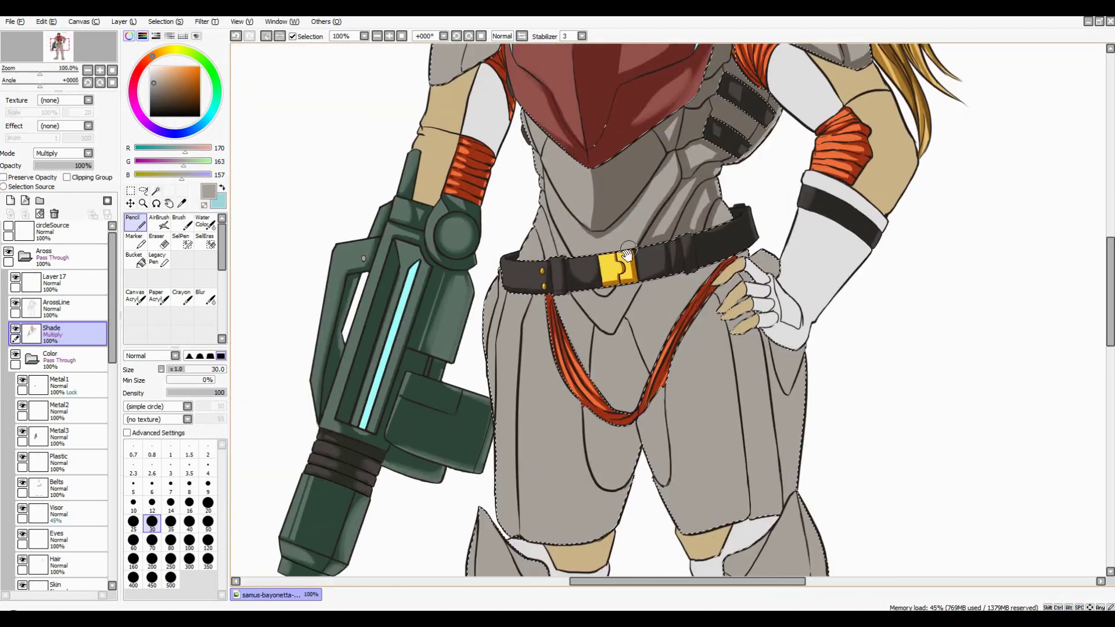
# Shade the central abdomen plate and the waist plates on the gun side
pyautogui.scroll(1, 629, 194)
pyautogui.scroll(-1, 631, 254)
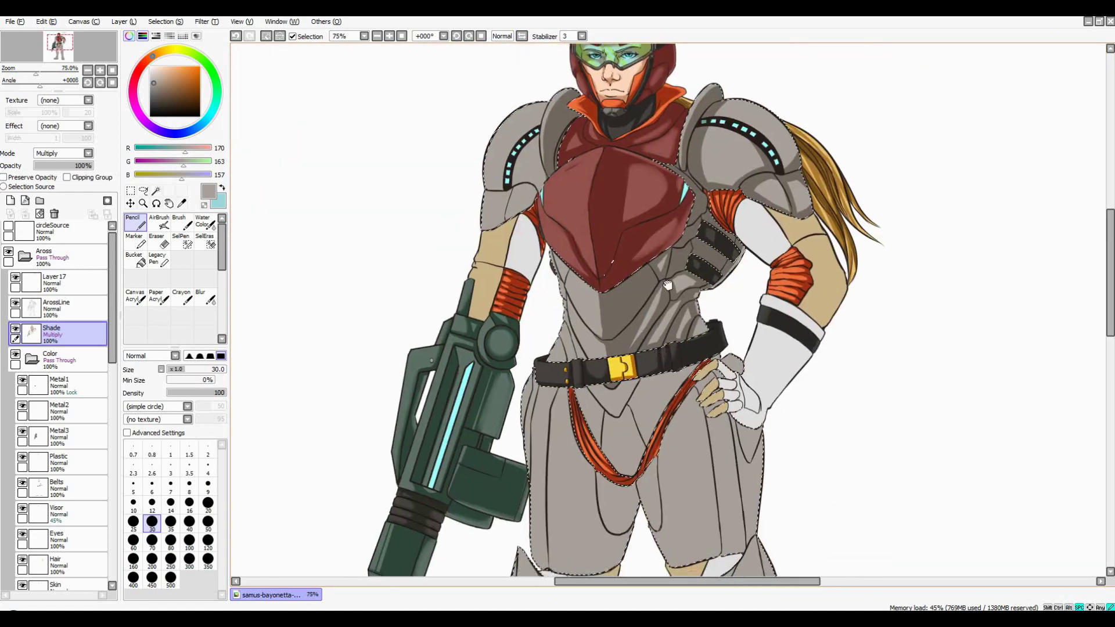
pyautogui.scroll(1, 618, 209)
pyautogui.moveTo(539, 240); pyautogui.dragTo(529, 202)
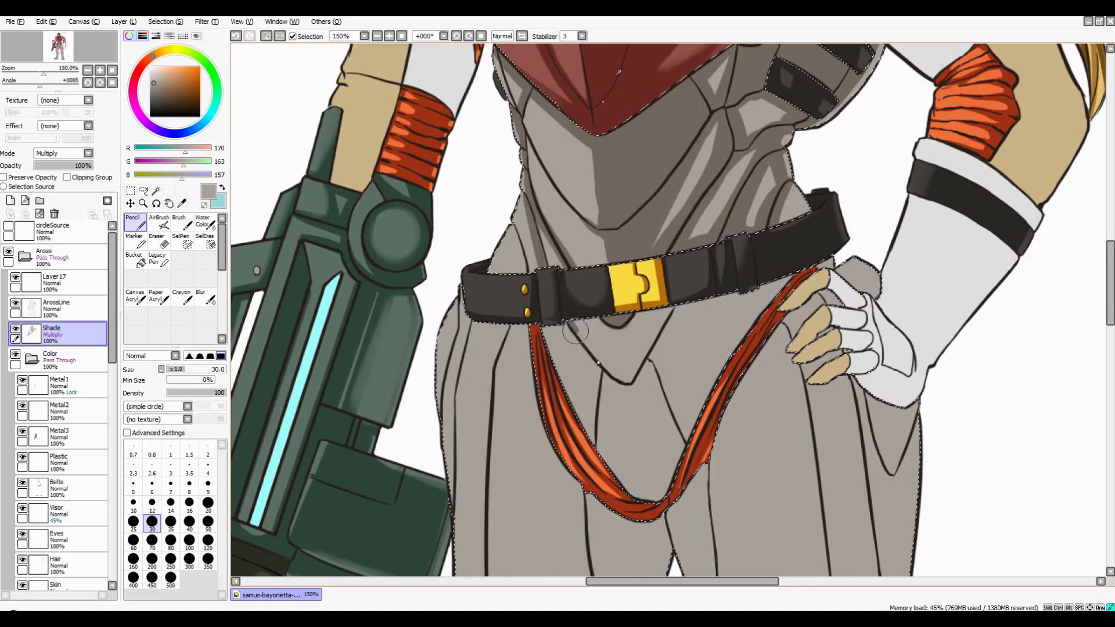
# Shade the grey pelvis plates below the belt and between the orange hanging straps
pyautogui.scroll(-1, 598, 363)
pyautogui.scroll(2, 723, 255)
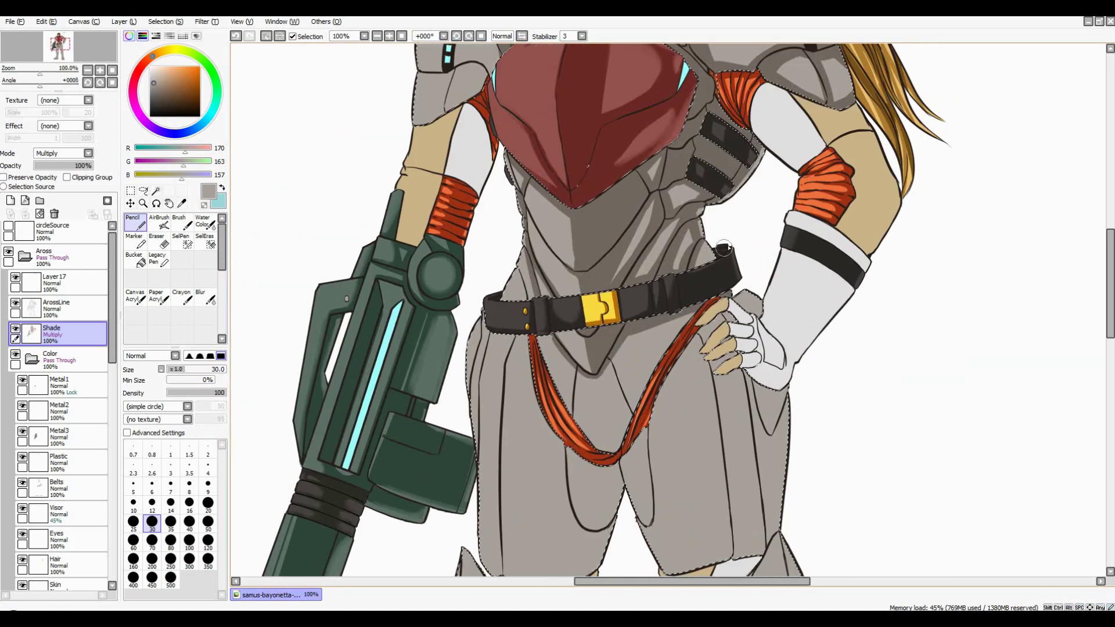
pyautogui.scroll(-3, 611, 268)
pyautogui.scroll(2, 611, 267)
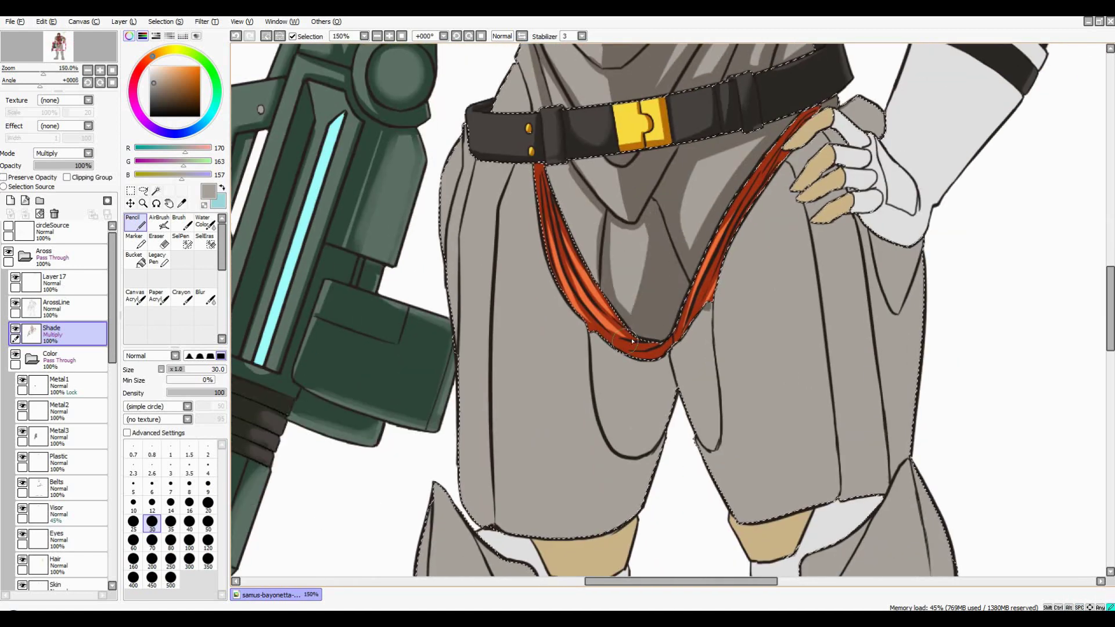
# Shade the grey shoulder guard and upper-arm plate on the gun side, leaving lighter facets
pyautogui.scroll(6, 611, 267)
pyautogui.hscroll(-3, 589, 261)
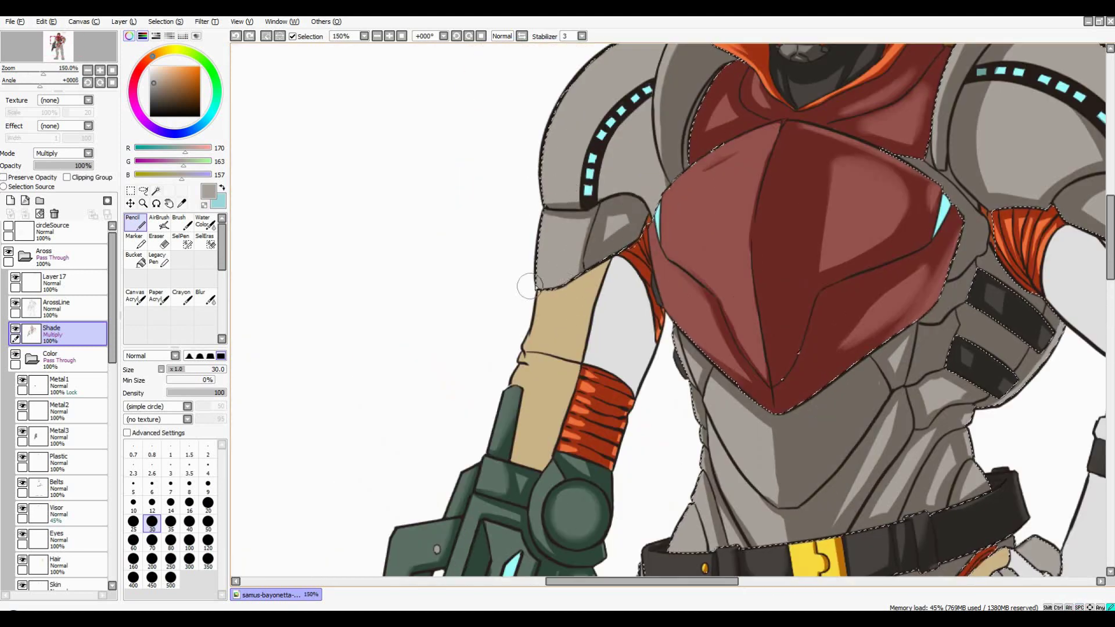
pyautogui.scroll(2, 595, 244)
pyautogui.scroll(-2, 601, 227)
pyautogui.scroll(2, 601, 227)
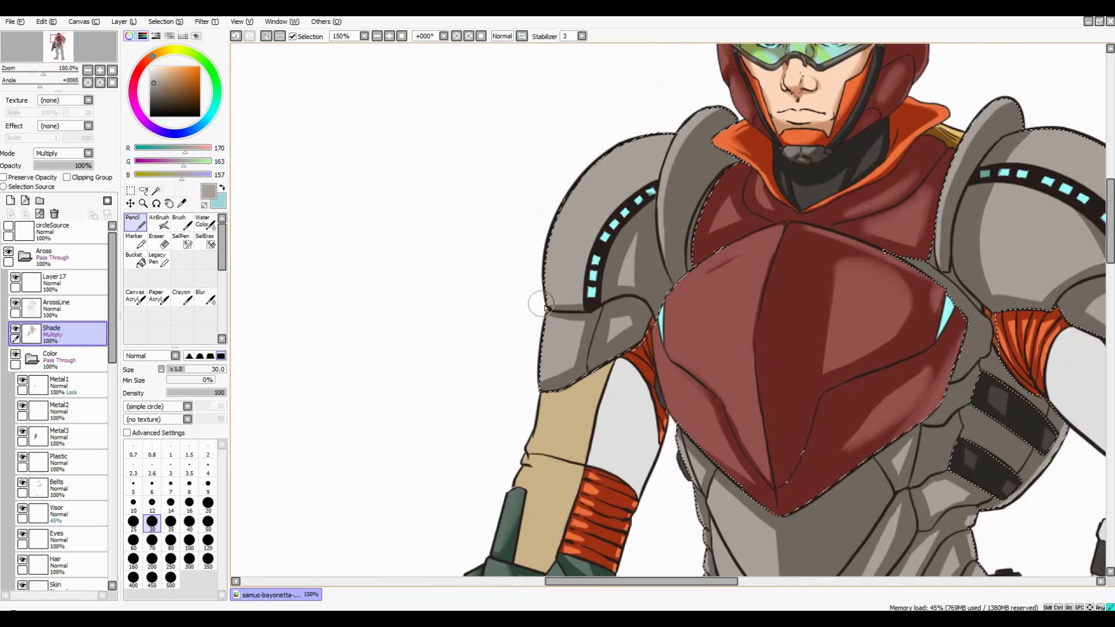
pyautogui.scroll(-2, 592, 186)
pyautogui.scroll(2, 592, 180)
# Shade the inner side of the grey thigh armour next to the gun
pyautogui.scroll(-3, 591, 180)
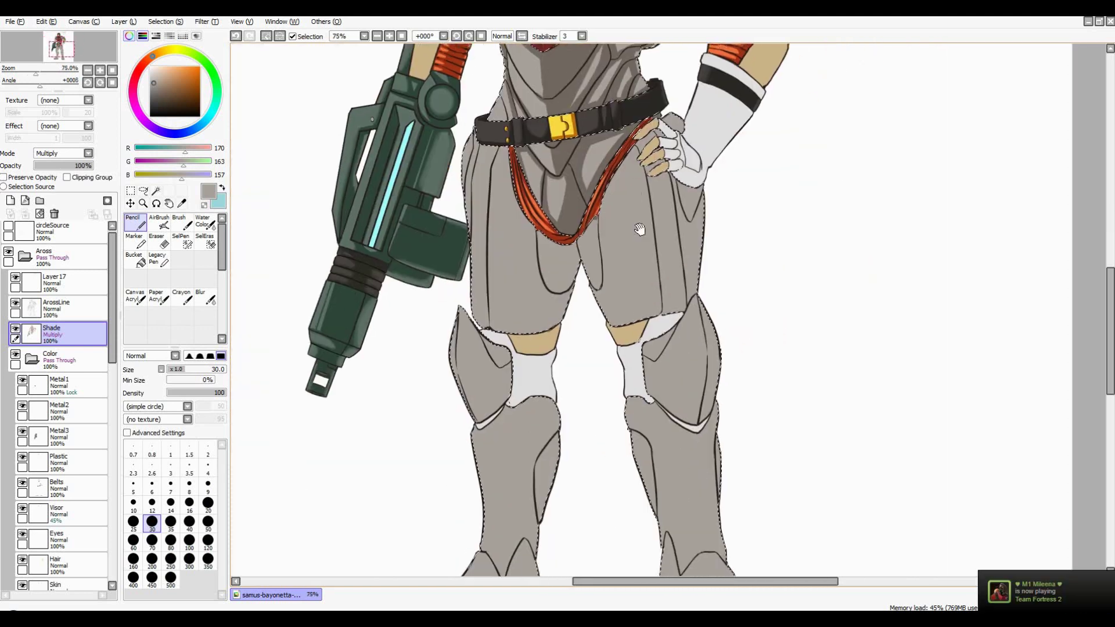
pyautogui.scroll(1, 552, 191)
pyautogui.scroll(-1, 523, 194)
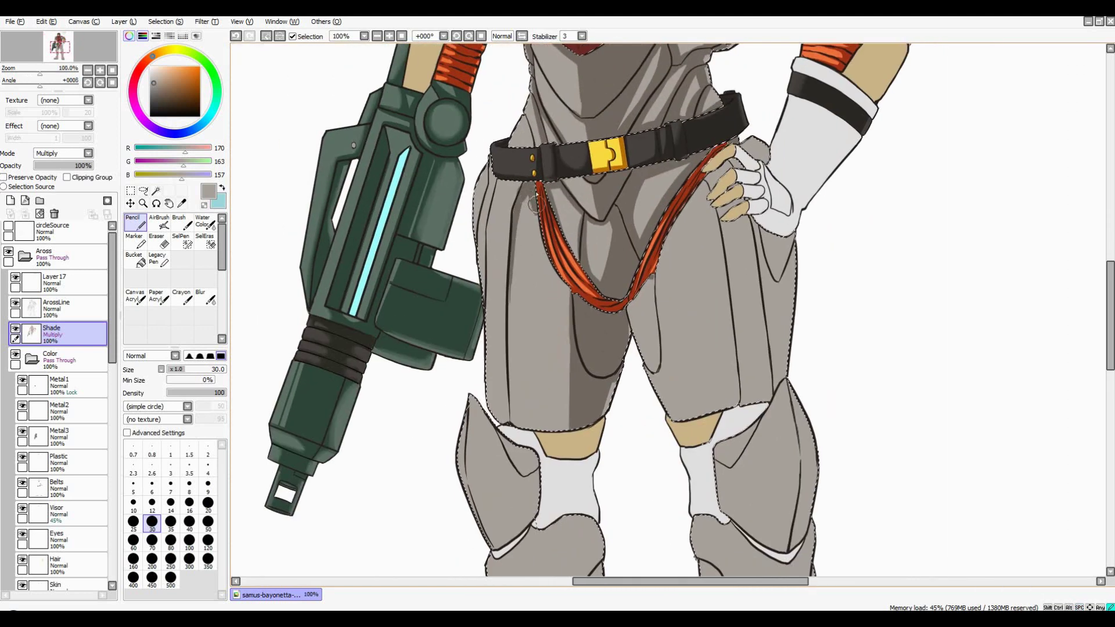
pyautogui.scroll(-2, 533, 204)
pyautogui.scroll(2, 561, 257)
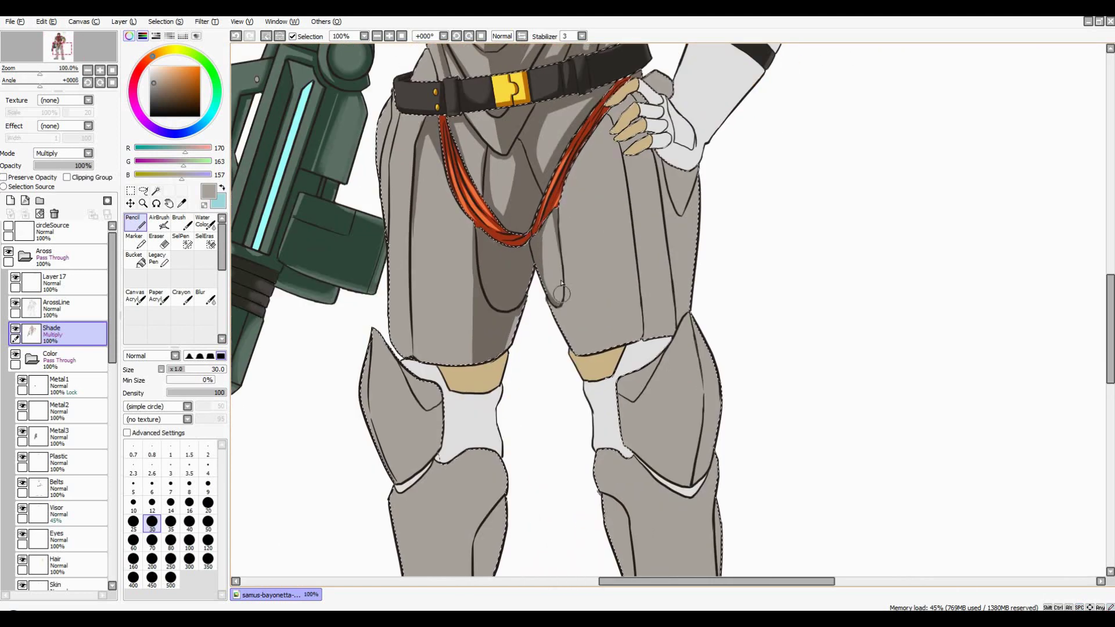
# Shade the inner panel and outer side of the grey thigh armour below the hand on the hip
pyautogui.scroll(-1, 621, 118)
pyautogui.scroll(1, 621, 118)
pyautogui.scroll(2, 671, 166)
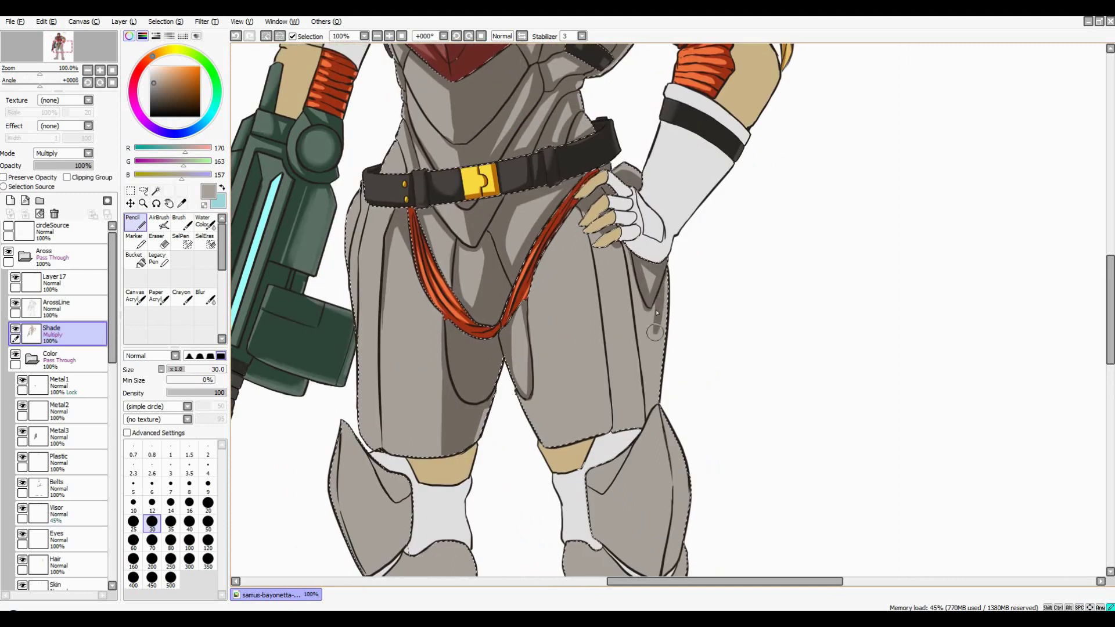
pyautogui.scroll(-2, 630, 348)
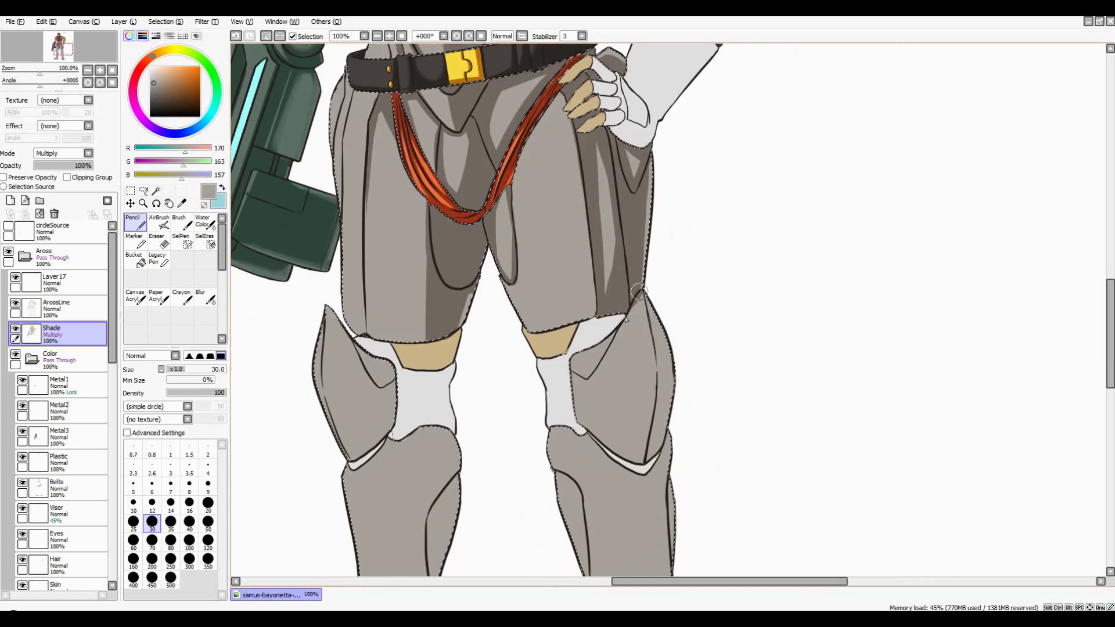
# Shade the grey knee guards on both legs, darkening most of the gun-side guard and the outer facet of the other
pyautogui.scroll(-4, 619, 335)
pyautogui.scroll(-2, 629, 240)
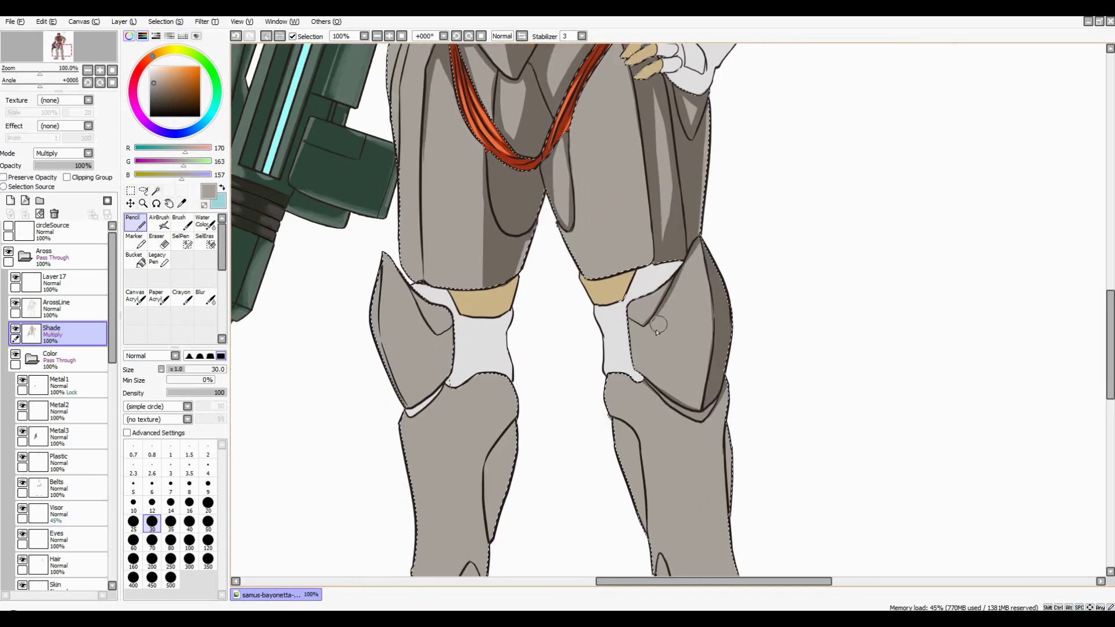
pyautogui.scroll(2, 553, 251)
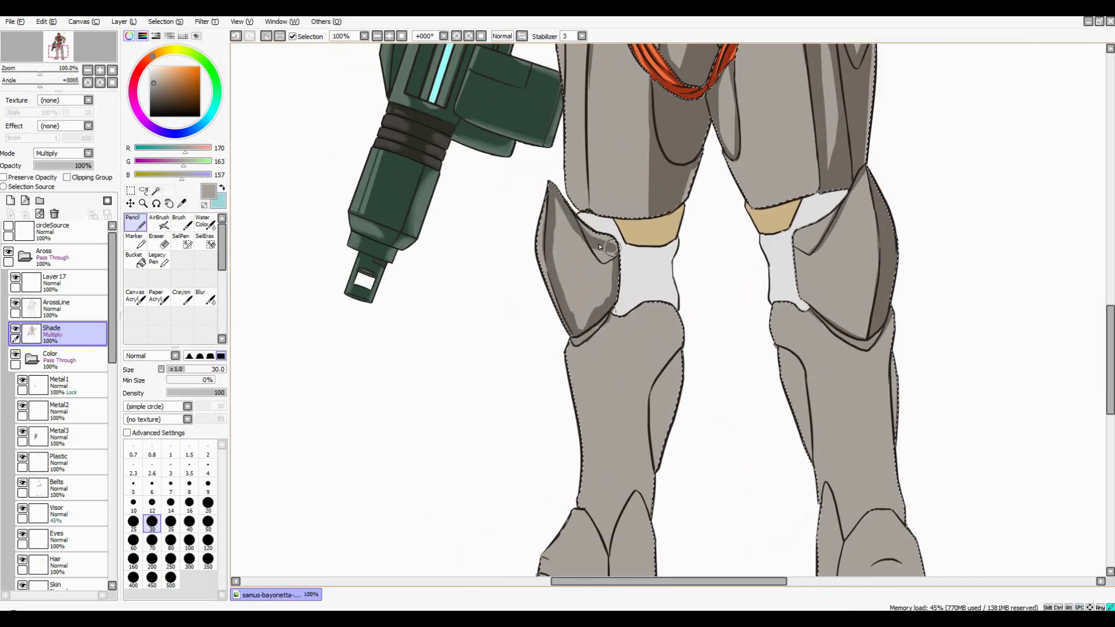
pyautogui.scroll(-2, 608, 274)
pyautogui.scroll(2, 609, 274)
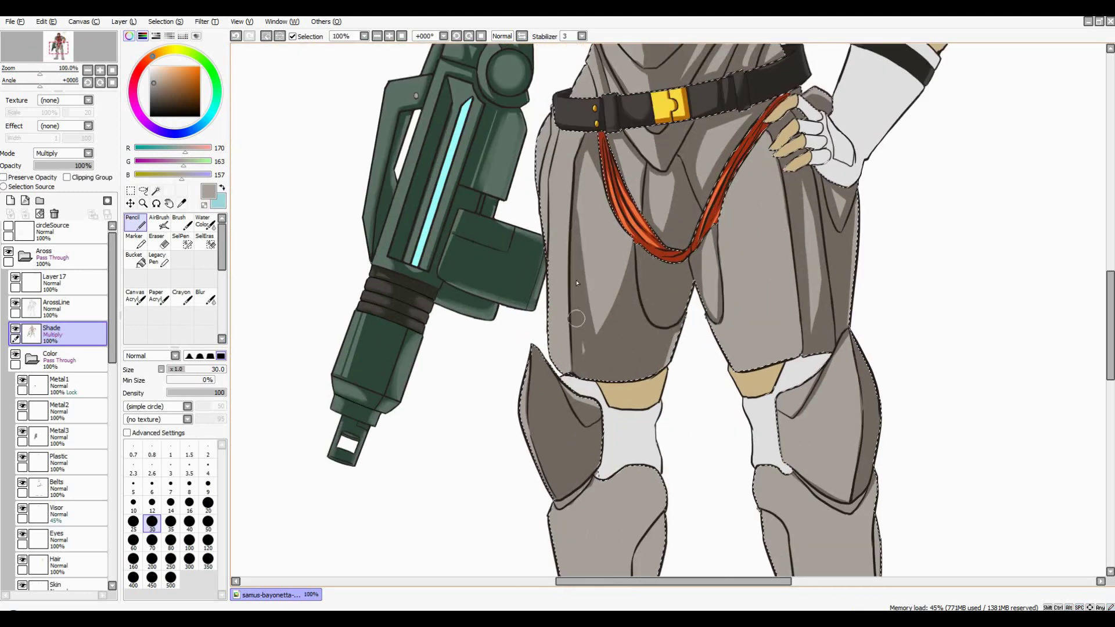
pyautogui.moveTo(775, 279); pyautogui.dragTo(649, 235)
pyautogui.scroll(-2, 595, 275)
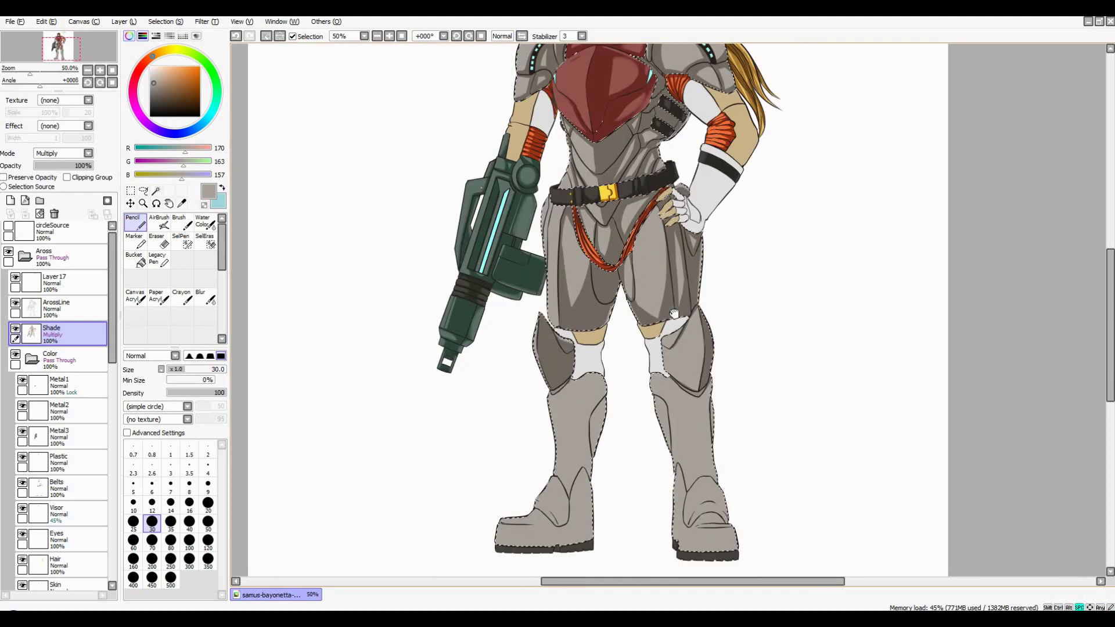
# Shade the grey shin armour on the leg below the hand on the hip, using a 40 px brush for the broad areas
pyautogui.scroll(2, 639, 290)
pyautogui.moveTo(701, 212); pyautogui.dragTo(698, 194)
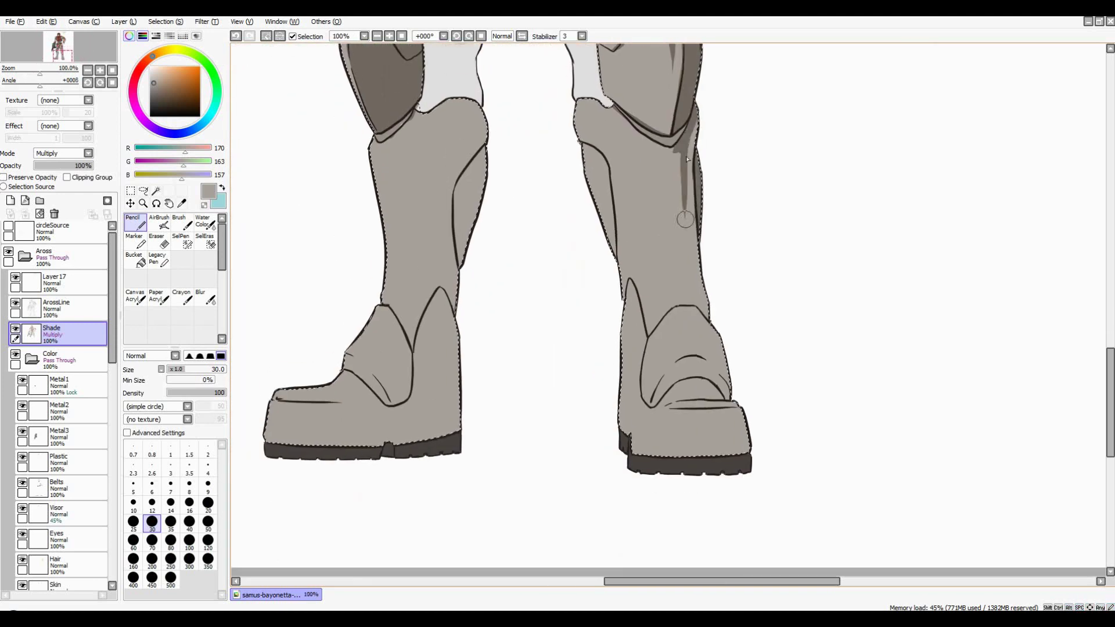
pyautogui.press(']')
pyautogui.scroll(-2, 639, 174)
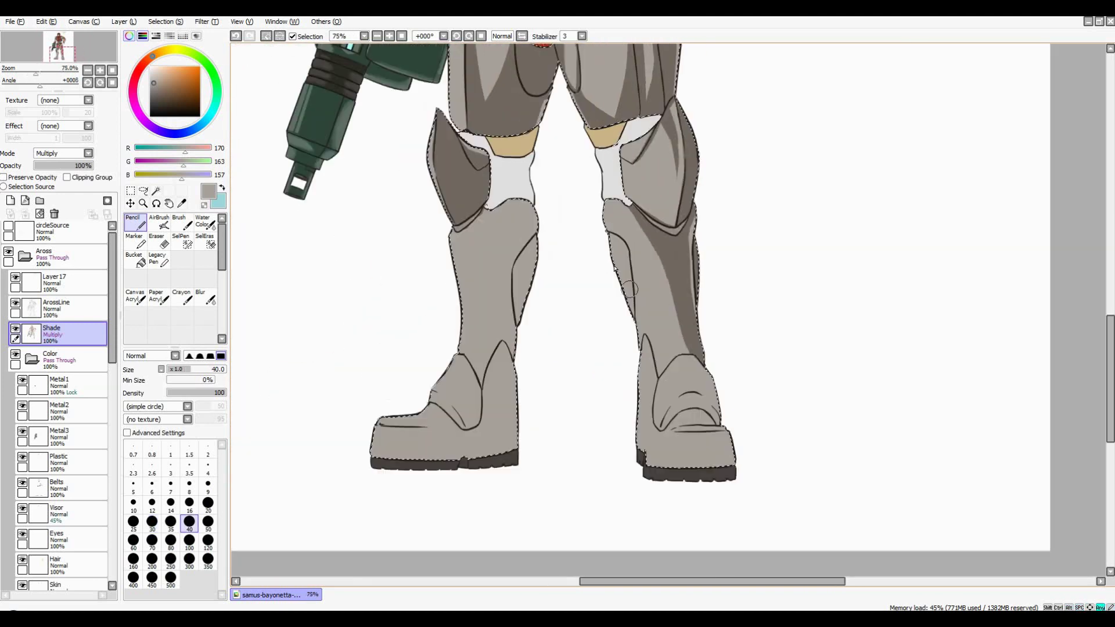
pyautogui.scroll(2, 633, 204)
pyautogui.scroll(-2, 626, 246)
pyautogui.scroll(2, 625, 247)
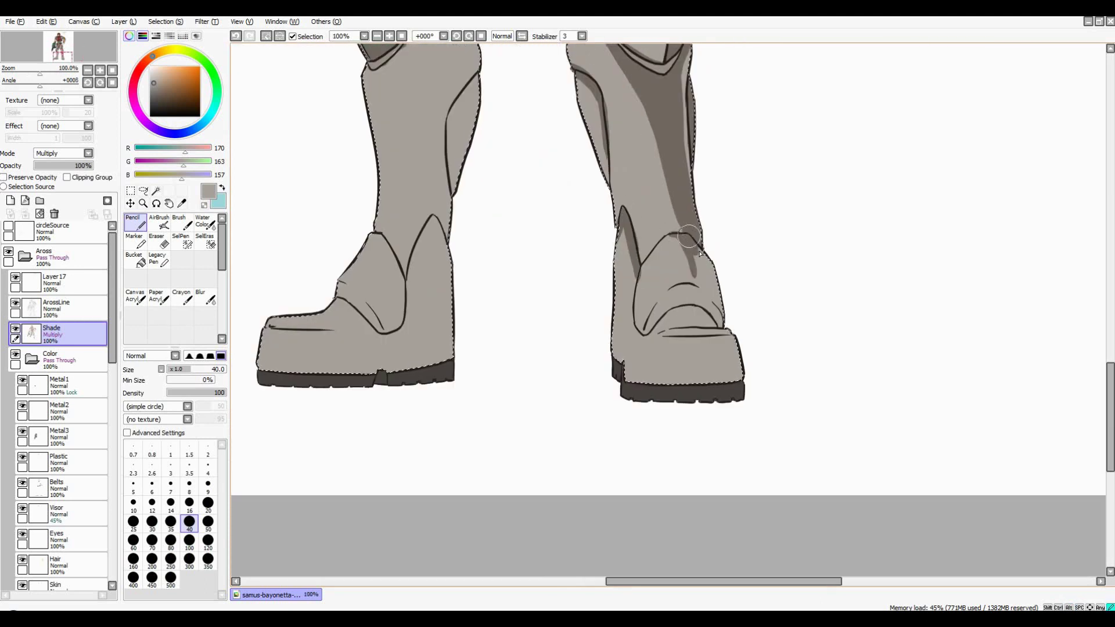
# Shade the instep, toe fold and lower edges of the grey boot on the hip-hand side
pyautogui.moveTo(720, 321); pyautogui.dragTo(705, 311)
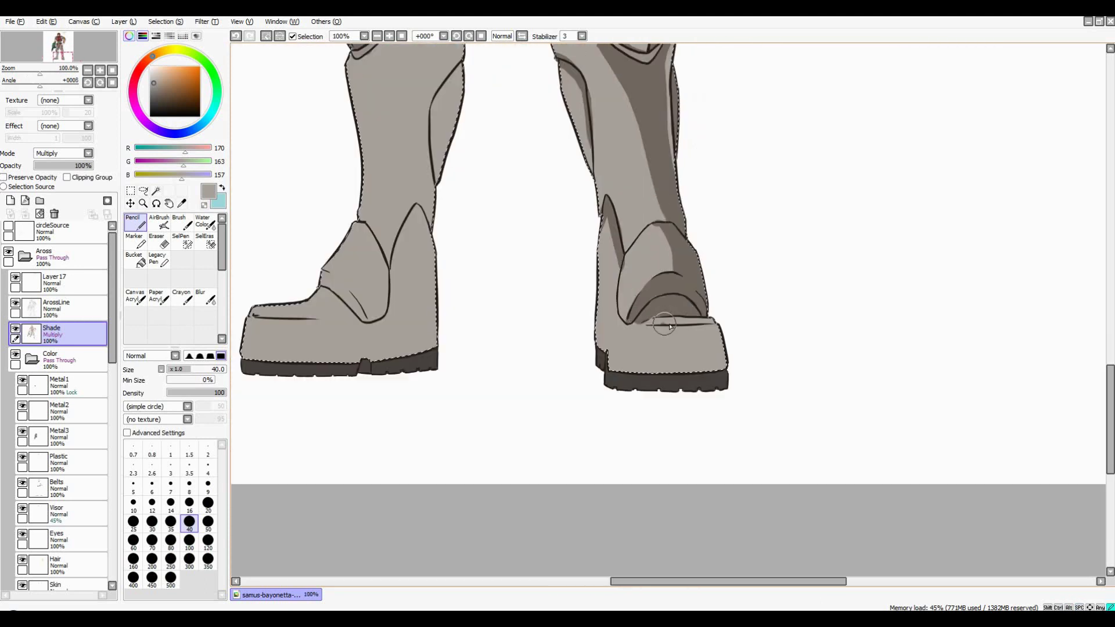
pyautogui.scroll(-2, 617, 332)
pyautogui.scroll(2, 643, 111)
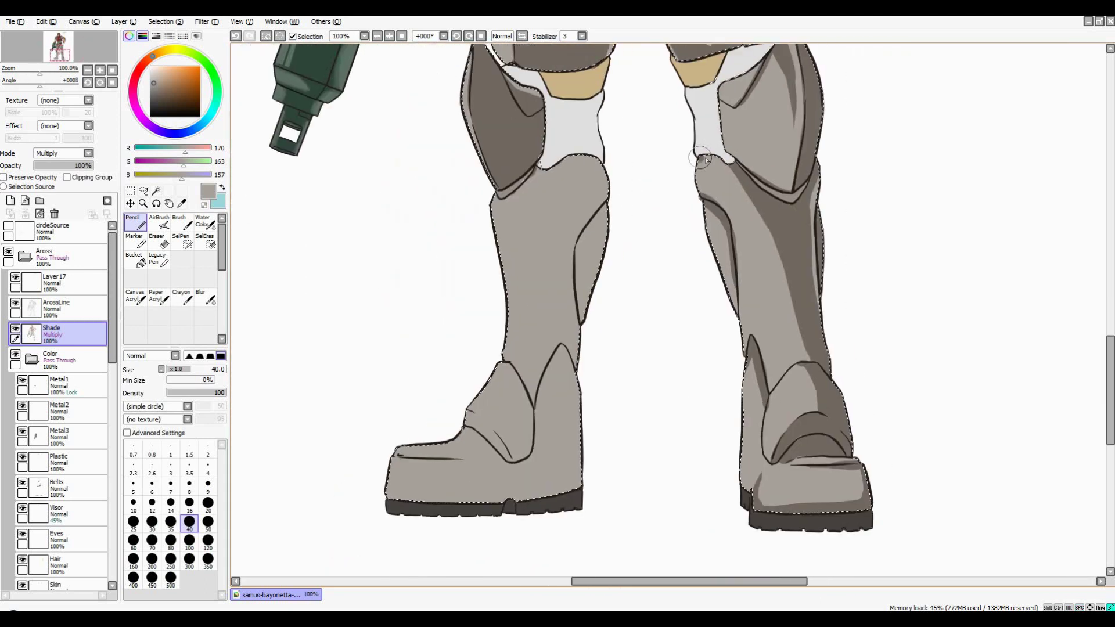
# Shade the gun-side shin armour and the ankle and heel plates of its boot, leaving a lighter outer strip
pyautogui.moveTo(654, 183); pyautogui.dragTo(646, 273)
pyautogui.moveTo(570, 154); pyautogui.dragTo(579, 220)
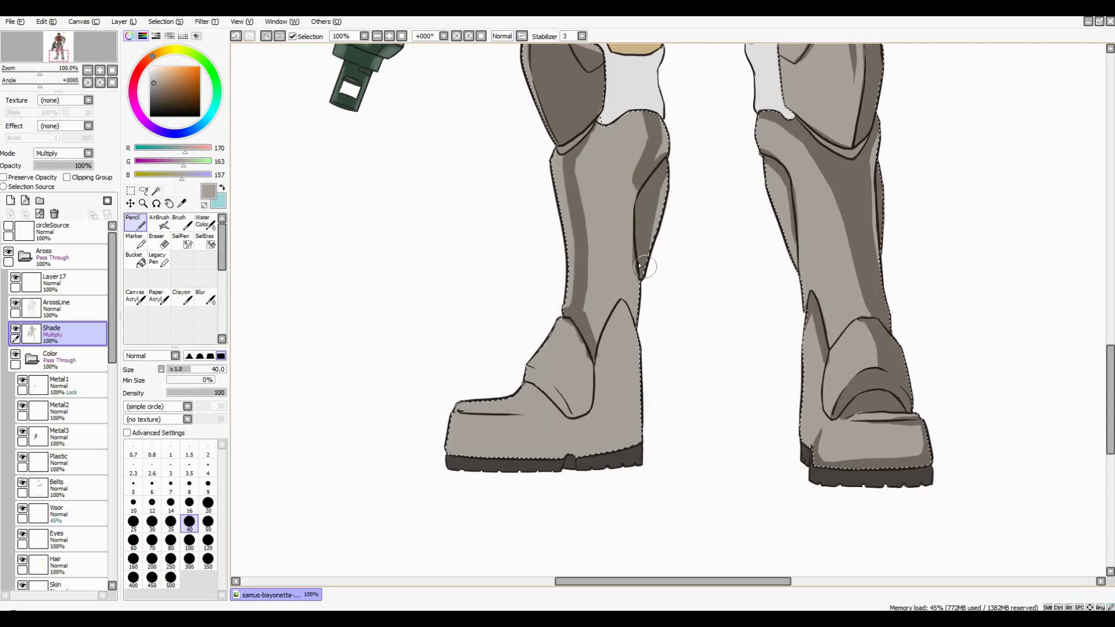
pyautogui.moveTo(559, 323); pyautogui.dragTo(567, 412)
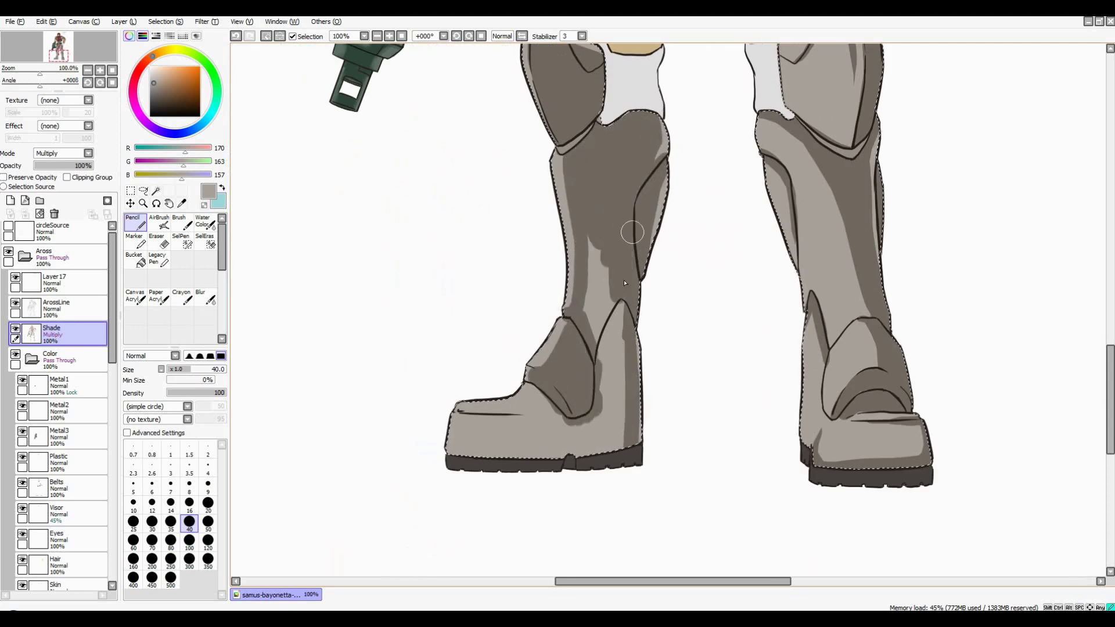
pyautogui.scroll(-2, 567, 439)
pyautogui.scroll(-3, 644, 365)
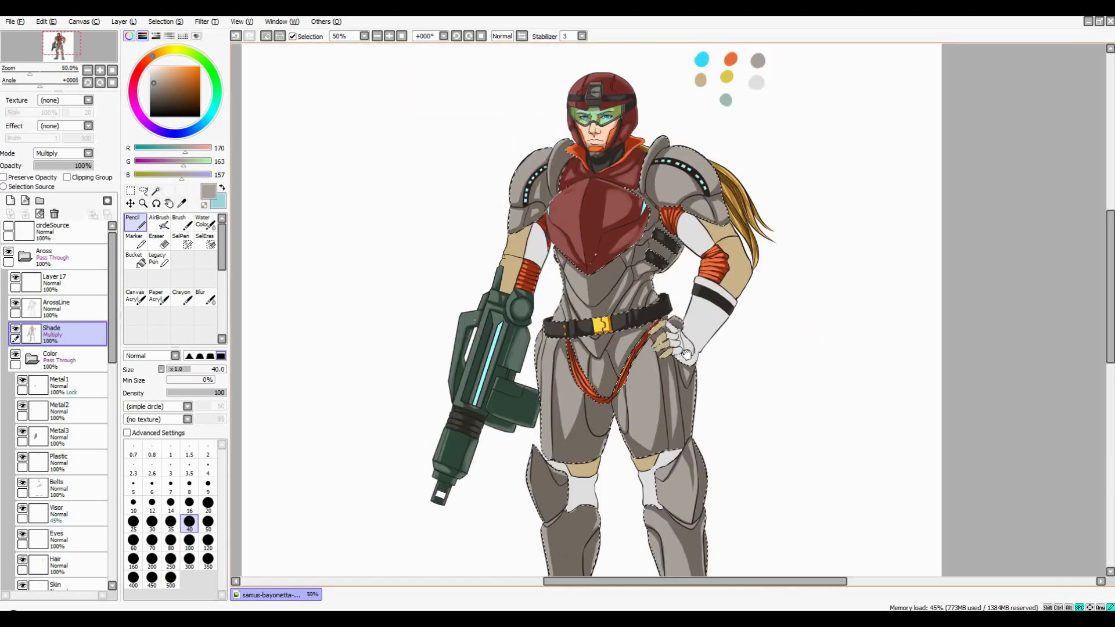
# Fill the side strips of both thighs with light grey (225, 225, 225) on the Armor2 layer, and clear the selection
pyautogui.scroll(3, 751, 194)
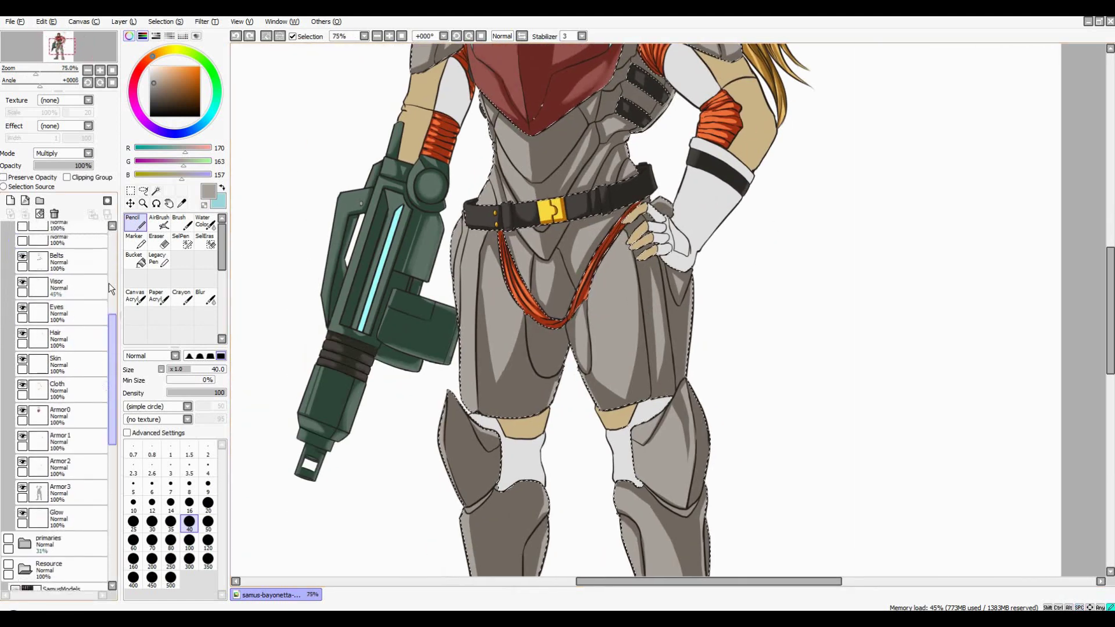
pyautogui.click(69, 311)
pyautogui.click(156, 191)
pyautogui.scroll(3, 664, 287)
pyautogui.click(572, 493)
pyautogui.scroll(-3, 664, 287)
pyautogui.moveTo(664, 287); pyautogui.dragTo(684, 191)
pyautogui.moveTo(114, 309); pyautogui.dragTo(113, 396)
pyautogui.click(61, 456)
pyautogui.click(135, 259)
pyautogui.click(492, 167)
pyautogui.hotkey('ctrl', 'd')
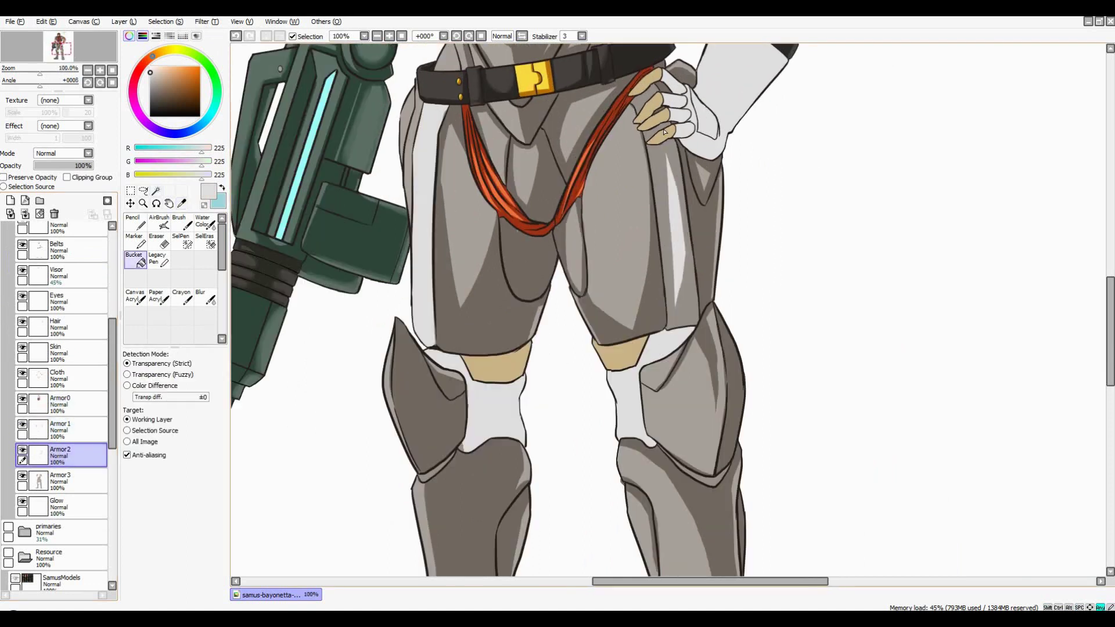
# Shade the light thigh side strips on the Multiply Shade layer with the sampled grey (170, 163, 157)
pyautogui.scroll(-3, 639, 291)
pyautogui.press('n')
pyautogui.scroll(2, 639, 290)
pyautogui.moveTo(112, 348); pyautogui.dragTo(113, 282)
pyautogui.click(58, 277)
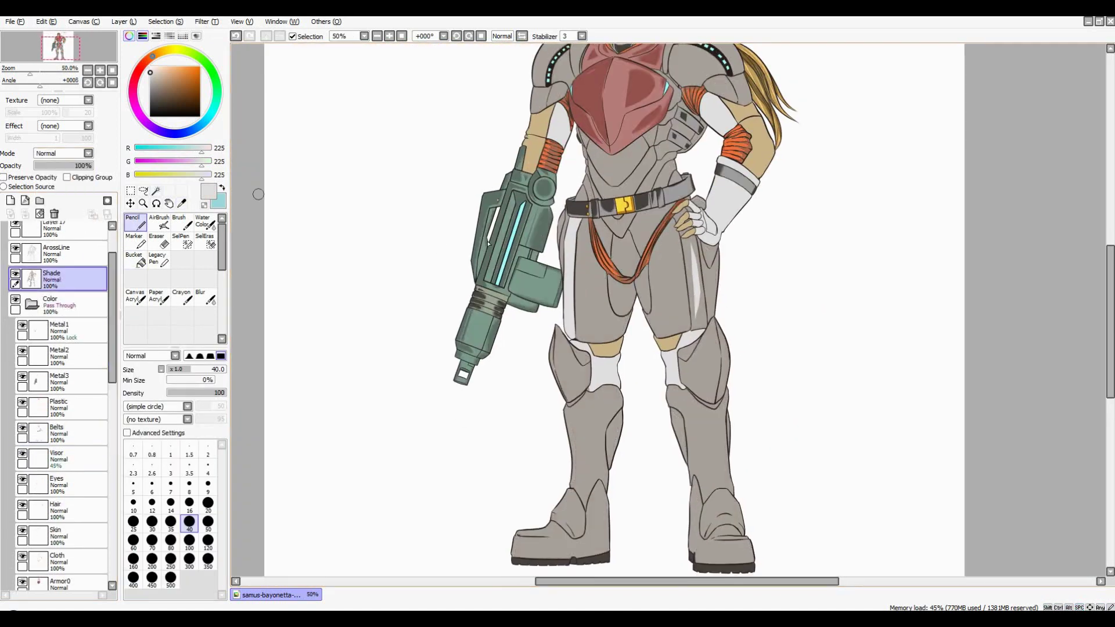
pyautogui.rightClick(572, 233)
pyautogui.scroll(2, 616, 195)
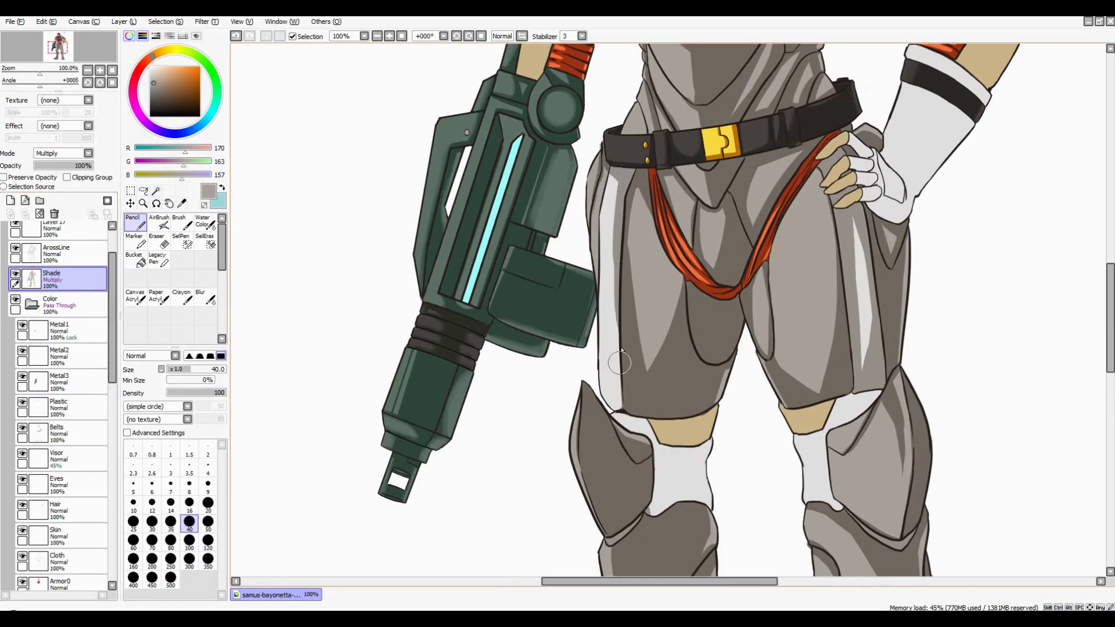
pyautogui.moveTo(622, 351); pyautogui.dragTo(619, 263)
pyautogui.scroll(1, 619, 262)
pyautogui.moveTo(537, 329)
pyautogui.mouseDown()
pyautogui.moveTo(596, 361)
pyautogui.moveTo(608, 478)
pyautogui.mouseUp()
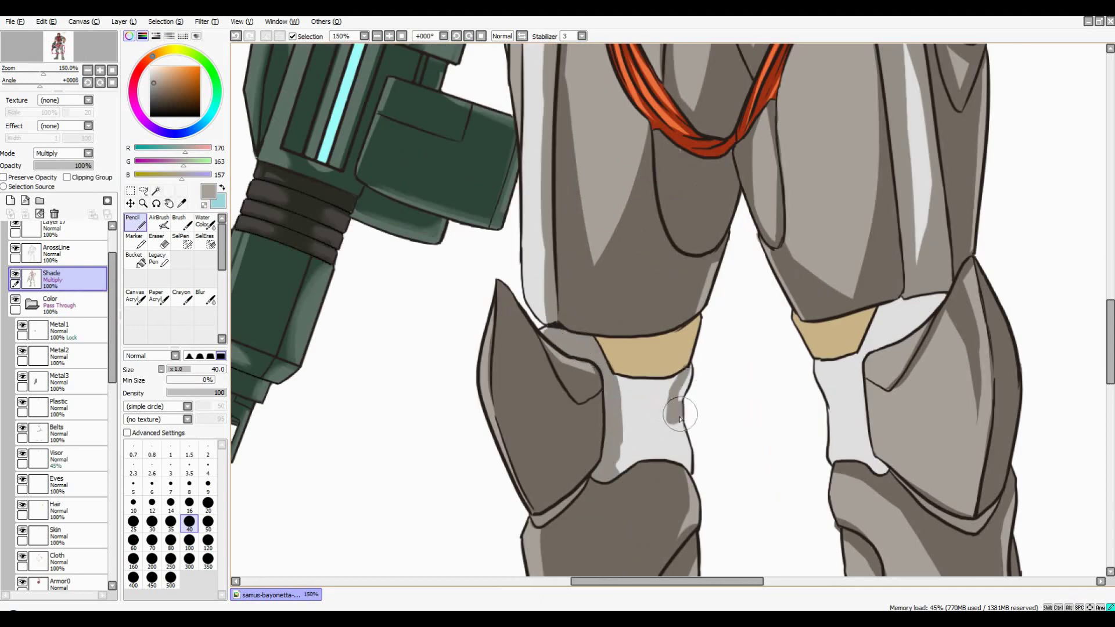
# Shade the white undersuit behind both knees and add first shadows to the tan bands below the thigh armour
pyautogui.moveTo(679, 418)
pyautogui.mouseDown()
pyautogui.moveTo(607, 406)
pyautogui.moveTo(682, 389)
pyautogui.mouseUp()
pyautogui.scroll(-3, 682, 389)
pyautogui.scroll(3, 673, 215)
pyautogui.moveTo(595, 227); pyautogui.dragTo(672, 215)
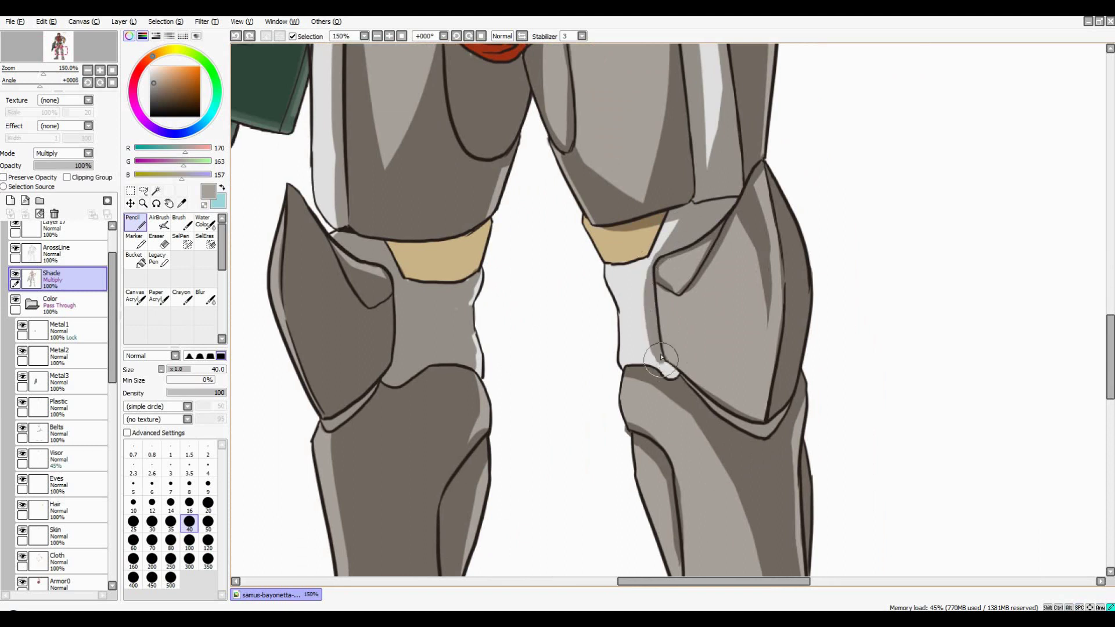
pyautogui.scroll(-1, 628, 319)
pyautogui.scroll(1, 630, 248)
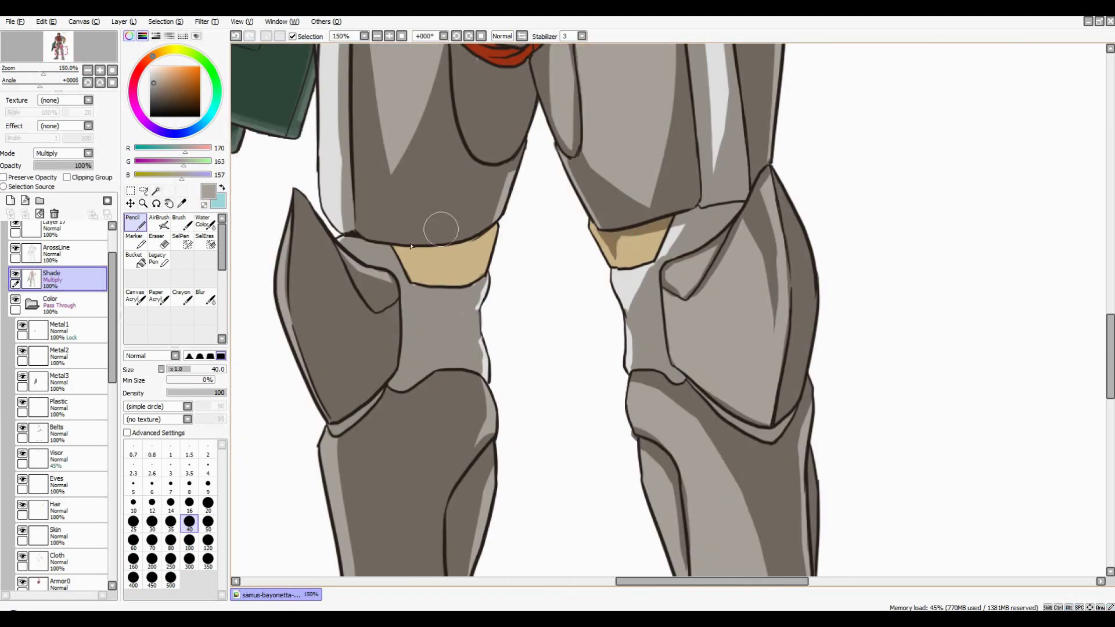
pyautogui.scroll(-4, 486, 238)
pyautogui.scroll(3, 639, 291)
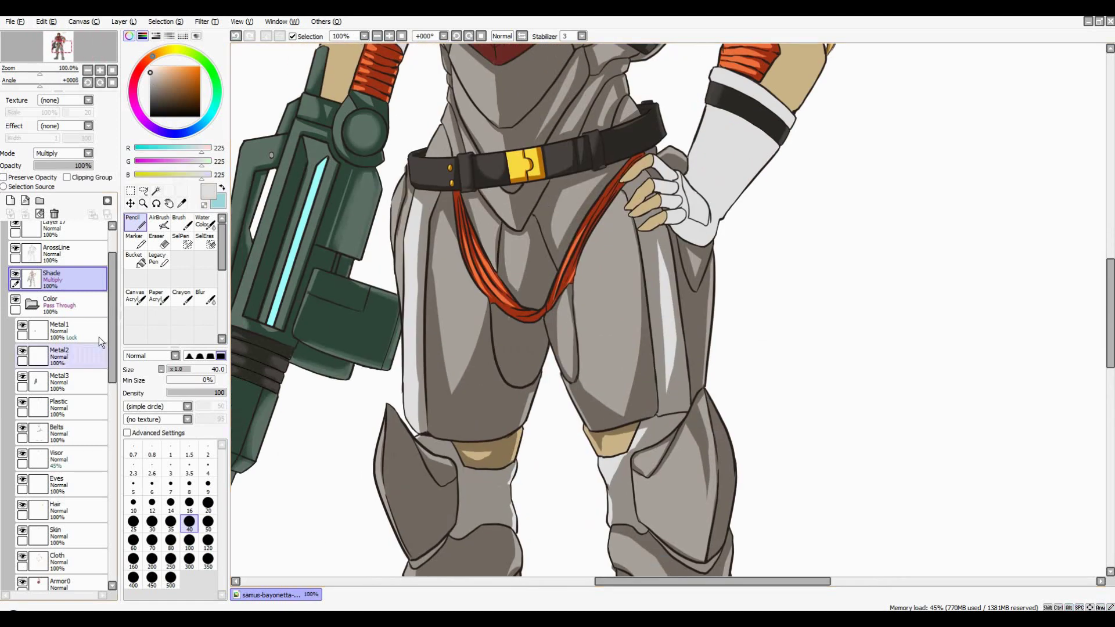
# Recolour the pointed plate below the hand on the hip light grey (225, 225, 225) on the Armor1 layer with a 12 px pencil
pyautogui.scroll(-3, 99, 337)
pyautogui.click(64, 384)
pyautogui.press('[')
pyautogui.press('[')
pyautogui.press('[')
pyautogui.scroll(2, 520, 173)
pyautogui.scroll(-1, 496, 249)
pyautogui.scroll(1, 664, 311)
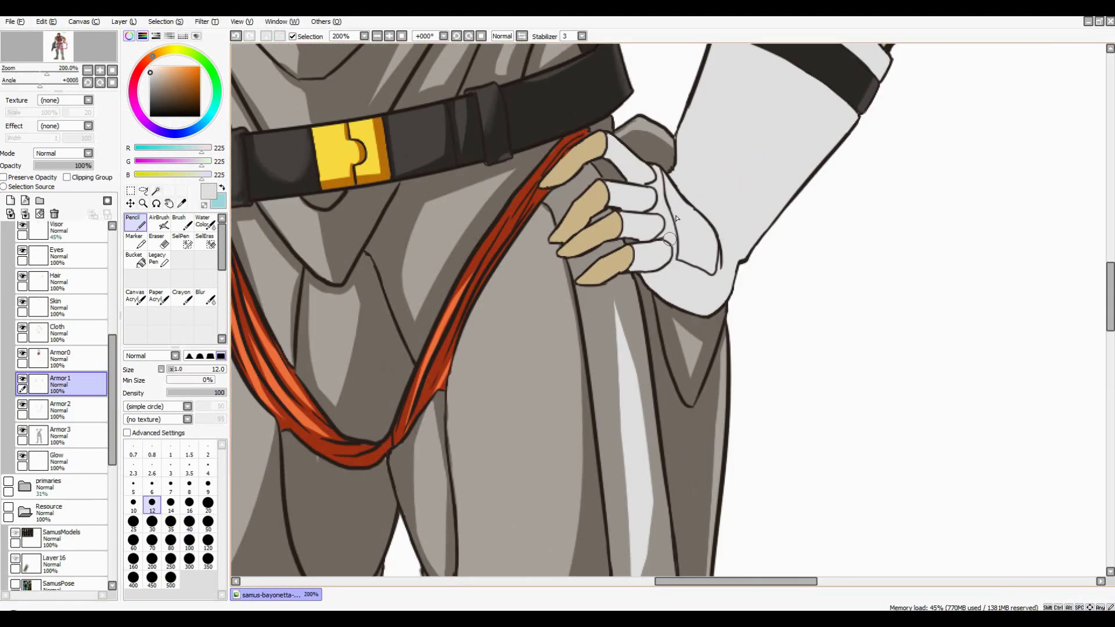
# Touch up the line art beside the thumb of the hand on the hip, using the dark line colour and a 3.5 px pencil on ArossLine
pyautogui.keyDown('ctrl'); pyautogui.keyDown('shift'); pyautogui.click(646, 171); pyautogui.keyUp('shift'); pyautogui.keyUp('ctrl')
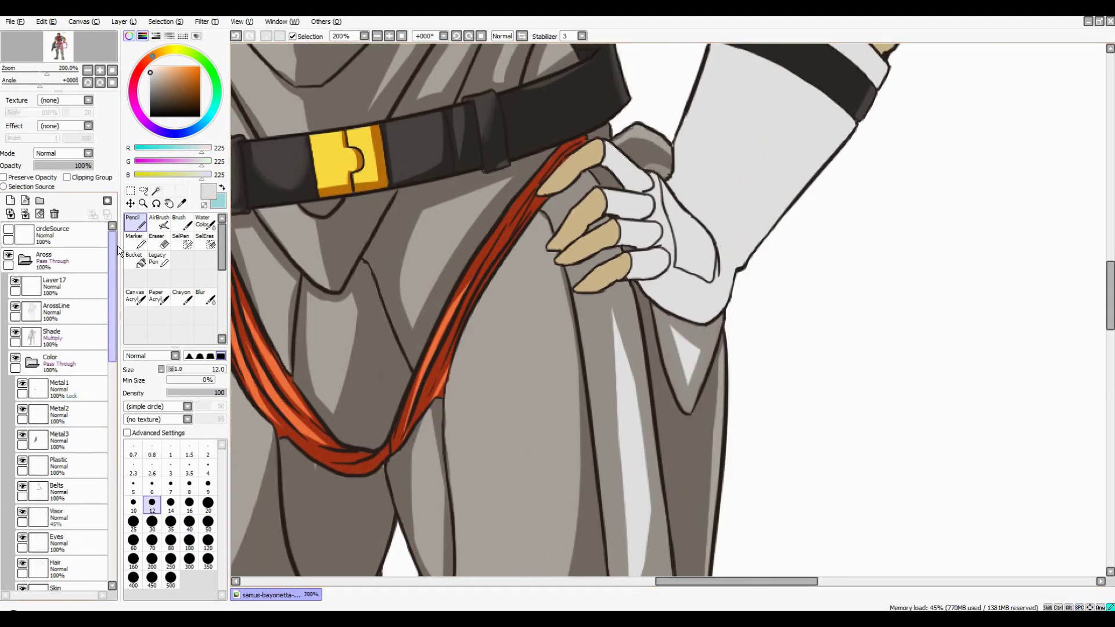
pyautogui.keyDown('alt'); pyautogui.click(646, 170); pyautogui.keyUp('alt')
pyautogui.scroll(2, 648, 168)
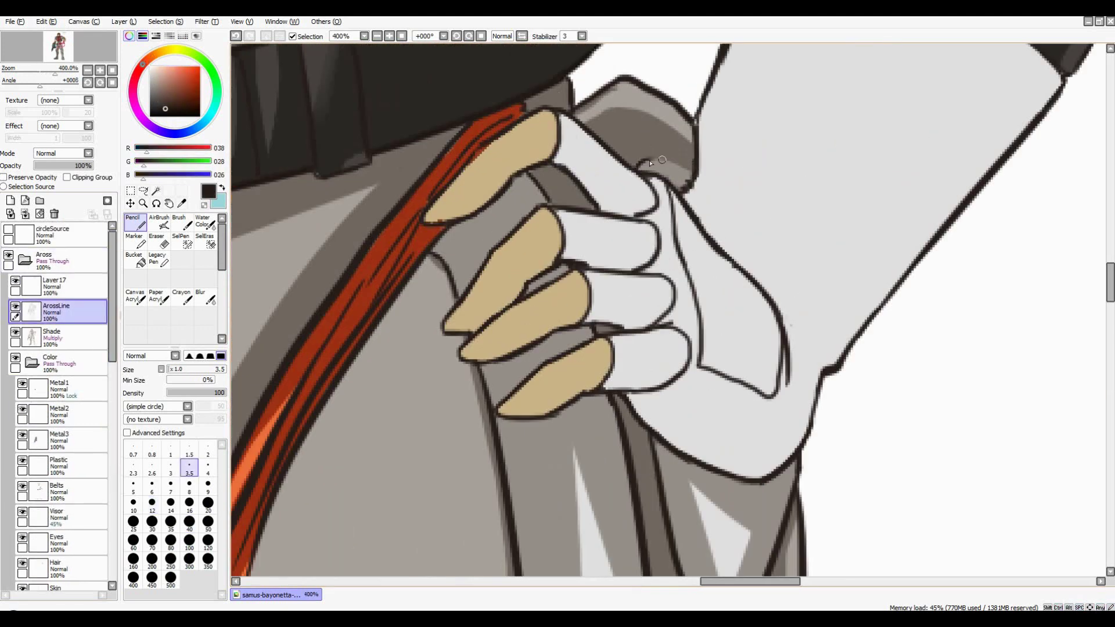
pyautogui.scroll(-5, 650, 164)
pyautogui.scroll(1, 650, 164)
# Select the Armor1 coloured areas by colour difference, and return to the Shade layer with the Pencil
pyautogui.scroll(-3, 64, 406)
pyautogui.click(61, 419)
pyautogui.press('w')
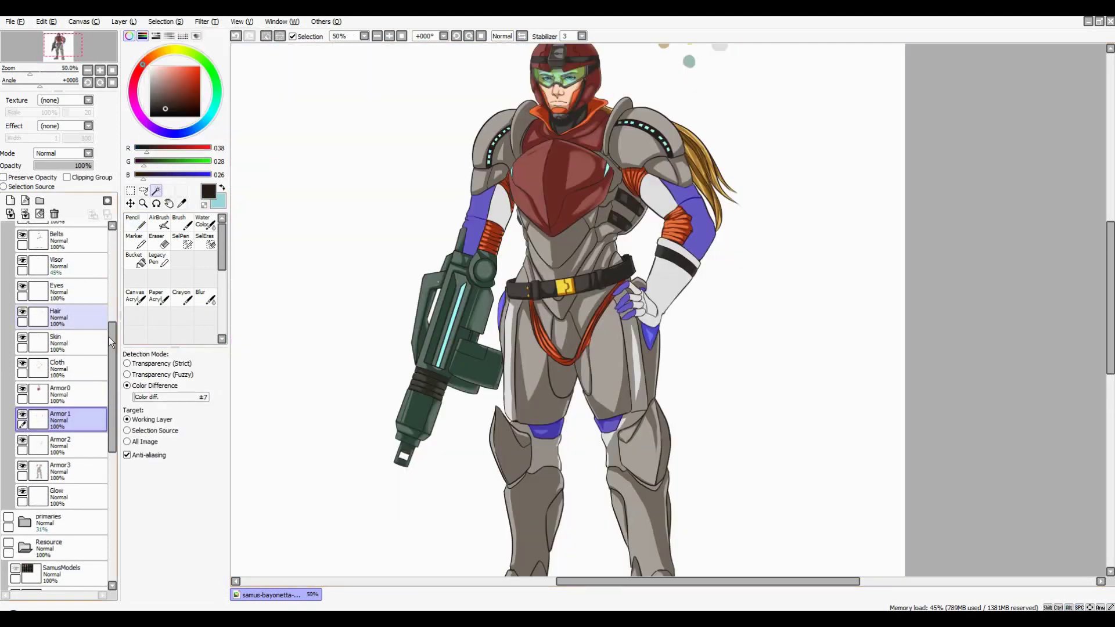
pyautogui.scroll(5, 64, 348)
pyautogui.click(58, 317)
pyautogui.press('n')
# Shade the tan bands above both knees with a darker tan (162, 137, 94) and soften the highlights with a low-density eraser
pyautogui.scroll(2, 557, 313)
pyautogui.scroll(1, 726, 300)
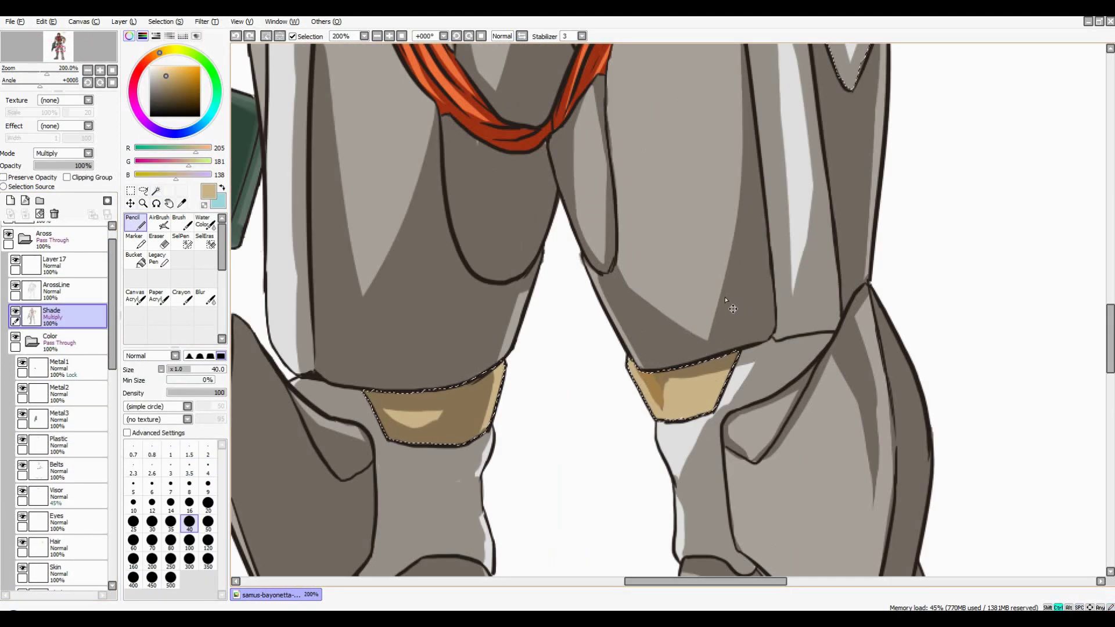
pyautogui.keyDown('alt'); pyautogui.click(651, 393); pyautogui.keyUp('alt')
pyautogui.moveTo(639, 372)
pyautogui.mouseDown()
pyautogui.moveTo(715, 383)
pyautogui.moveTo(732, 360)
pyautogui.mouseUp()
pyautogui.moveTo(581, 349); pyautogui.dragTo(619, 290)
pyautogui.moveTo(418, 343)
pyautogui.mouseDown()
pyautogui.moveTo(488, 365)
pyautogui.moveTo(442, 348)
pyautogui.moveTo(511, 345)
pyautogui.moveTo(446, 347)
pyautogui.mouseUp()
pyautogui.press('e')
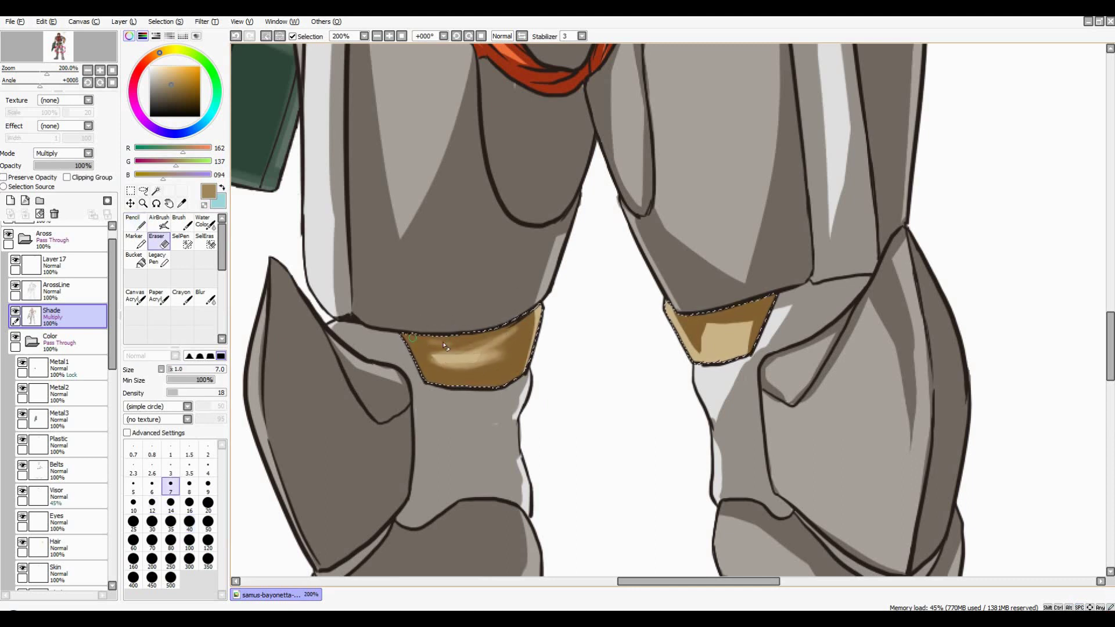
pyautogui.scroll(-1, 446, 347)
# Shade the tan elbow and upper-arm sections of the arm on the hip, and blend the highlights with the soft eraser
pyautogui.press('n')
pyautogui.scroll(-1, 639, 261)
pyautogui.scroll(-1, 779, 187)
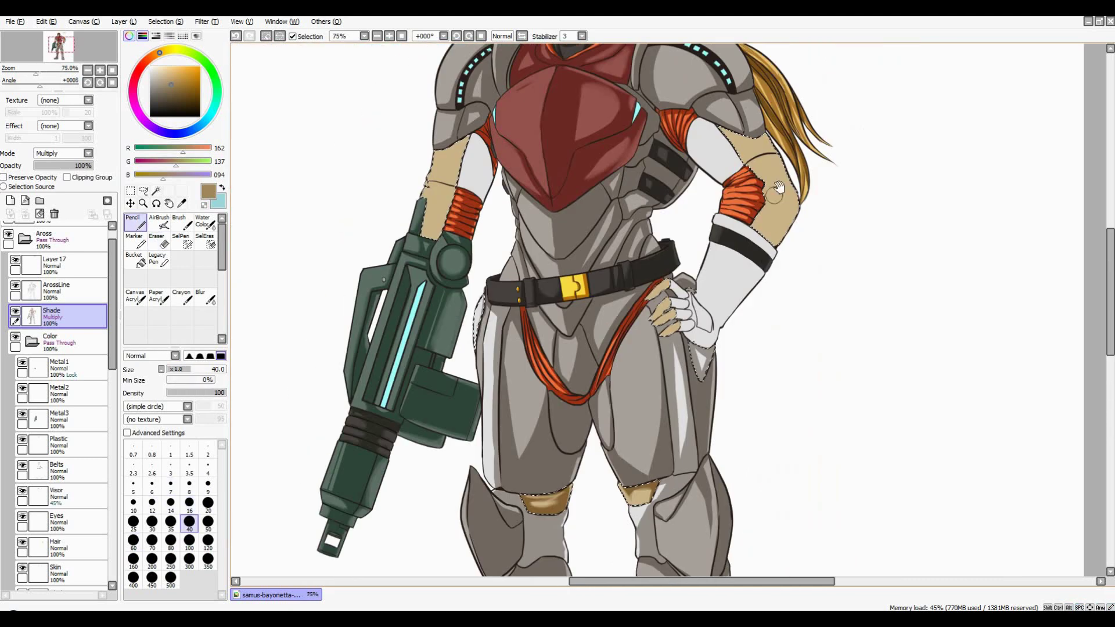
pyautogui.scroll(1, 779, 187)
pyautogui.moveTo(674, 200)
pyautogui.mouseDown()
pyautogui.moveTo(744, 271)
pyautogui.moveTo(689, 305)
pyautogui.mouseUp()
pyautogui.moveTo(725, 250); pyautogui.dragTo(700, 320)
pyautogui.press('e')
pyautogui.scroll(1, 709, 209)
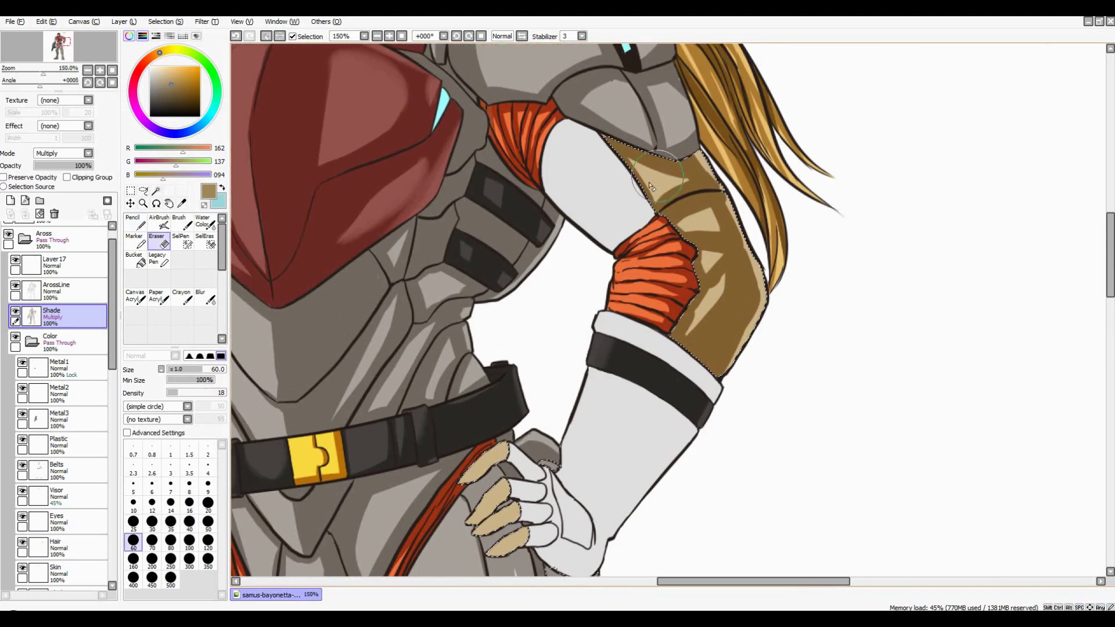
pyautogui.moveTo(686, 223); pyautogui.dragTo(718, 230)
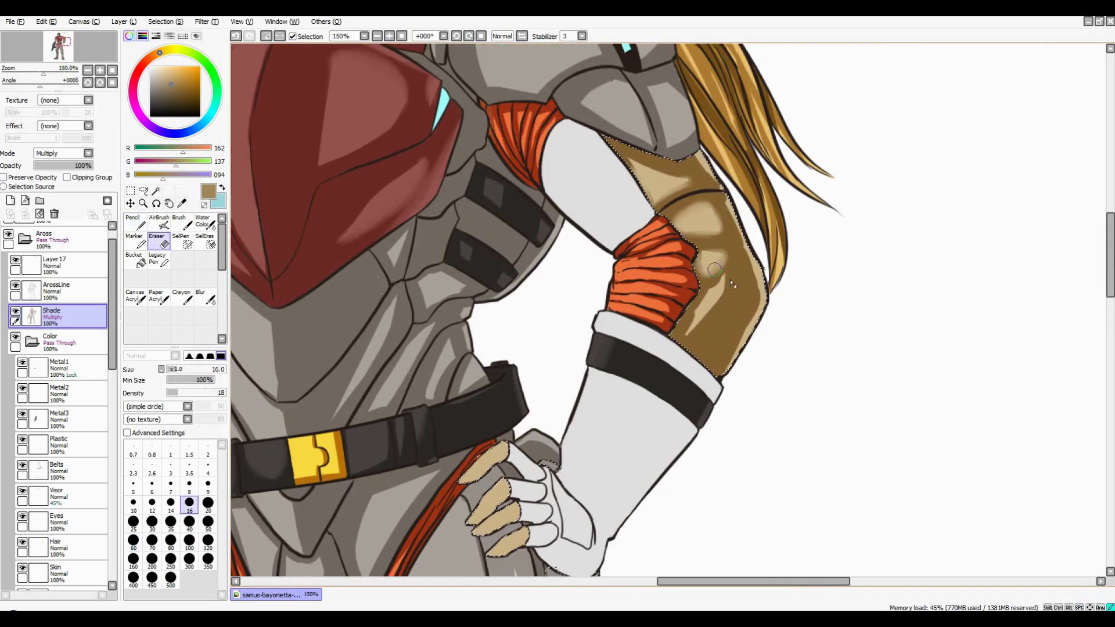
# Shade the tan forearm and upper-arm sections above the gun, softening the lit areas with a 14 px eraser
pyautogui.scroll(-4, 703, 315)
pyautogui.press('n')
pyautogui.scroll(4, 665, 274)
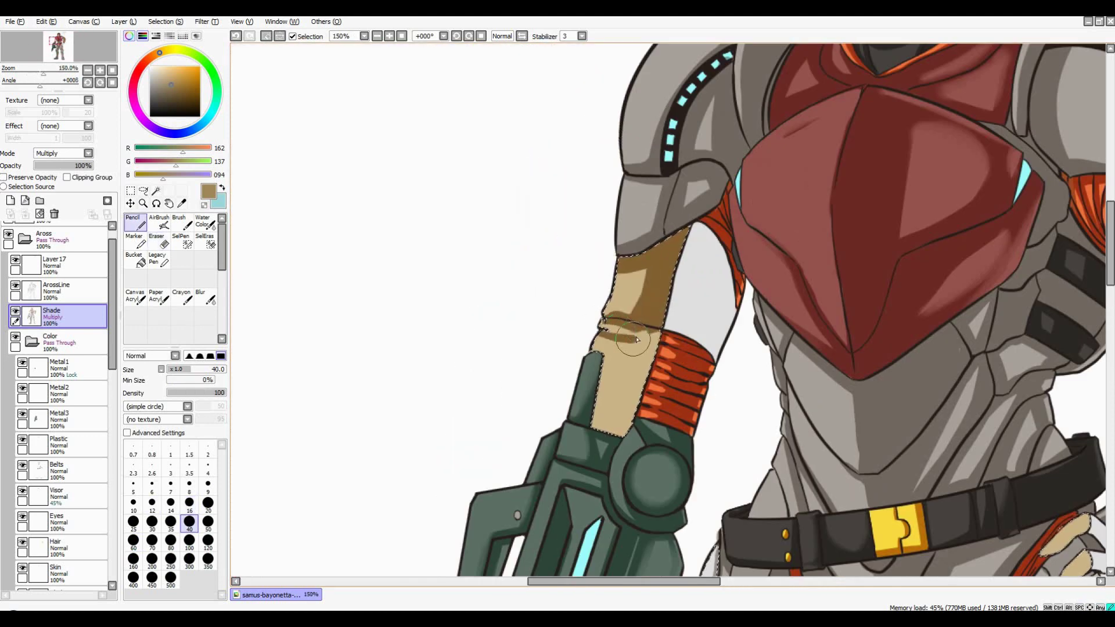
pyautogui.press('e')
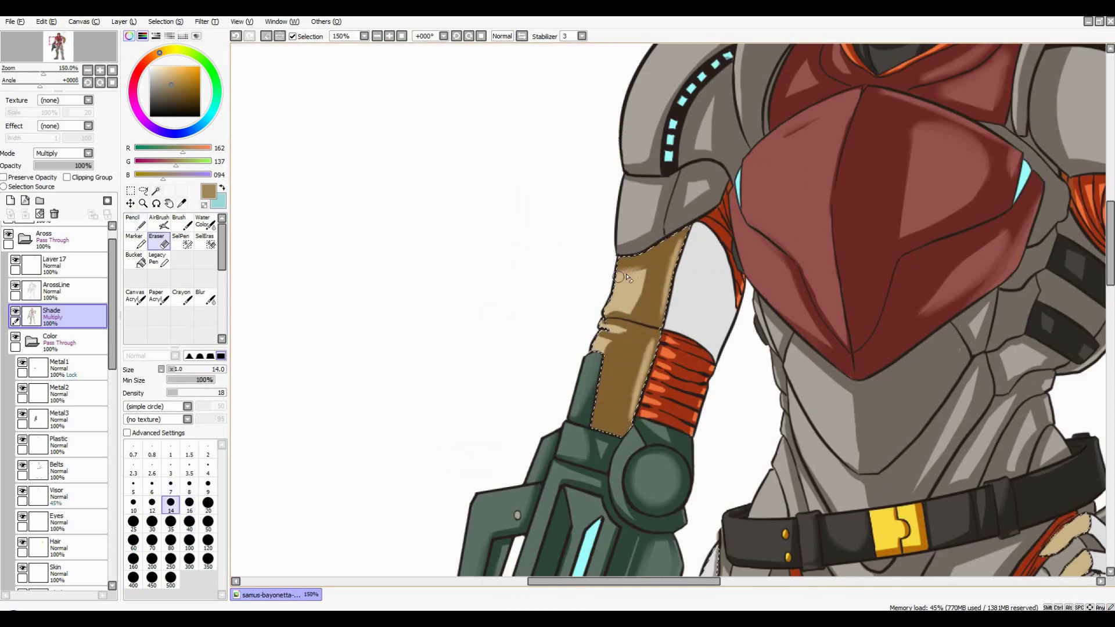
# Try to shade the white sleeves, gauntlet and glove in grey (151, 144, 139) on the Armor2 layer
pyautogui.scroll(-3, 625, 336)
pyautogui.scroll(1, 592, 287)
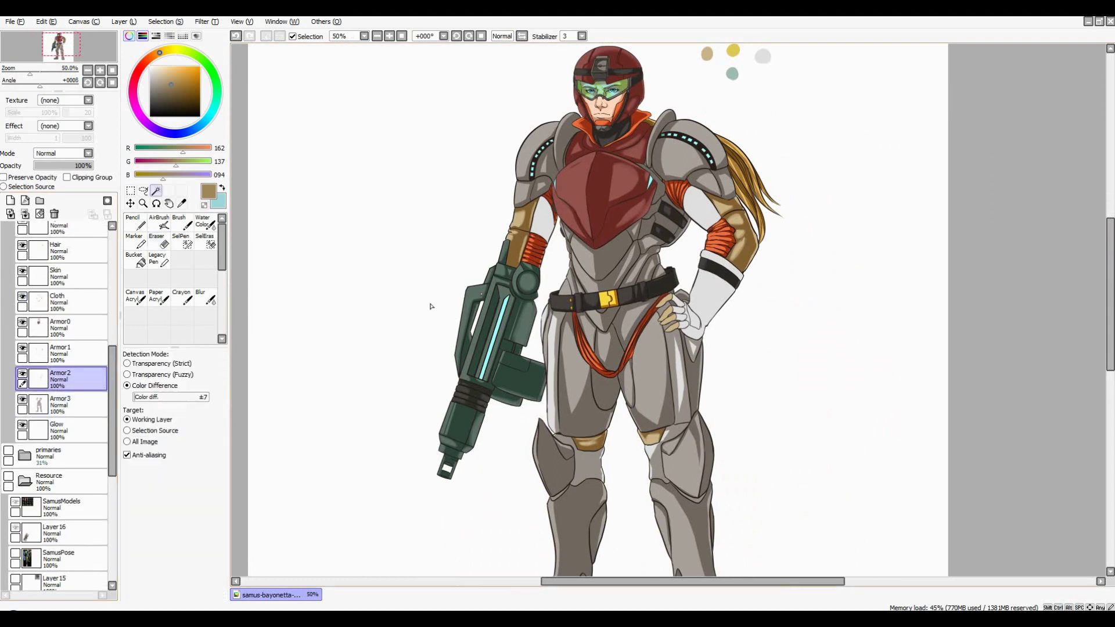
pyautogui.scroll(1, 592, 288)
pyautogui.press('n')
pyautogui.moveTo(592, 288)
pyautogui.mouseDown()
pyautogui.moveTo(592, 165)
pyautogui.moveTo(604, 445)
pyautogui.mouseUp()
pyautogui.scroll(1, 644, 175)
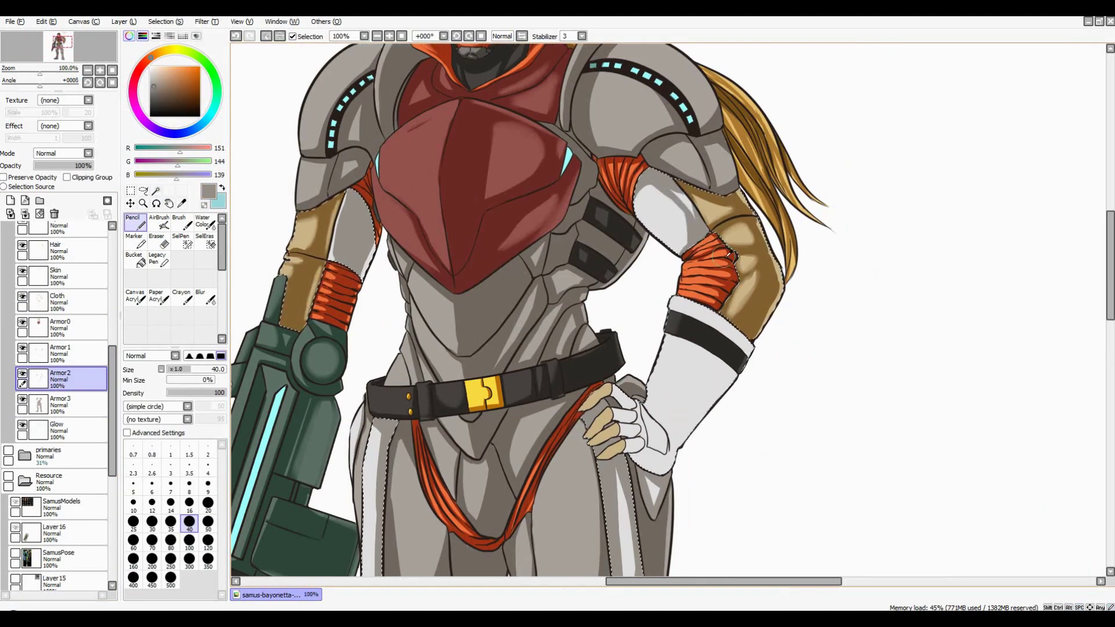
pyautogui.scroll(-1, 696, 230)
pyautogui.scroll(1, 696, 230)
pyautogui.moveTo(698, 300)
pyautogui.mouseDown()
pyautogui.moveTo(751, 199)
pyautogui.moveTo(710, 261)
pyautogui.mouseUp()
pyautogui.moveTo(737, 226); pyautogui.dragTo(731, 266)
pyautogui.moveTo(677, 328)
pyautogui.mouseDown()
pyautogui.moveTo(715, 317)
pyautogui.moveTo(671, 291)
pyautogui.moveTo(663, 264)
pyautogui.moveTo(636, 262)
pyautogui.mouseUp()
pyautogui.moveTo(725, 217); pyautogui.dragTo(695, 257)
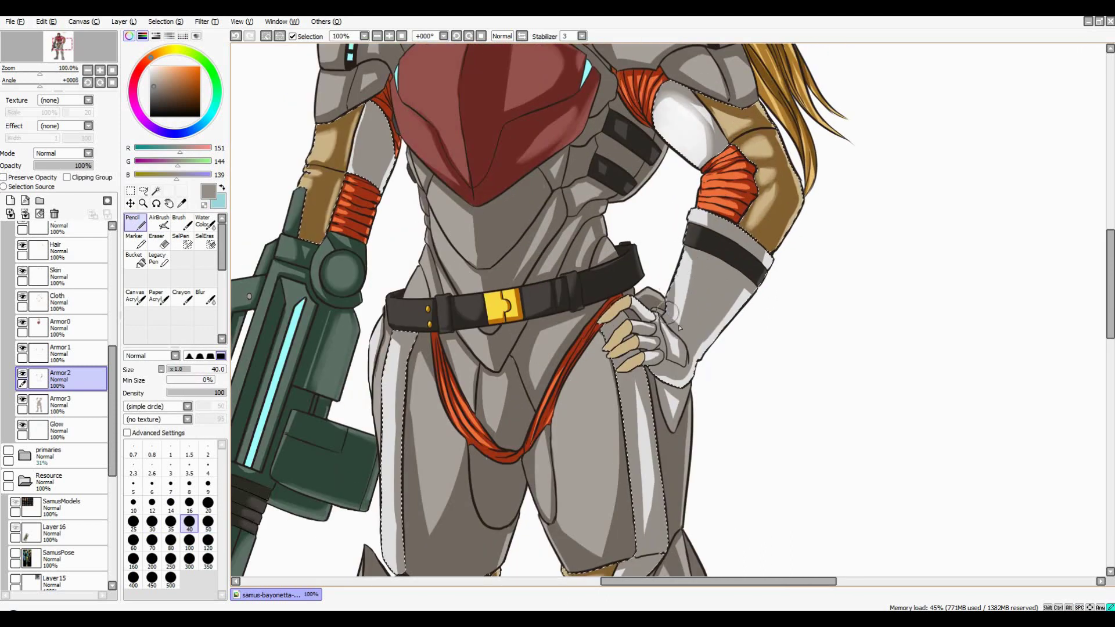
# Try to soften the shadows on the white arm pieces with a 20 px low-density eraser, and undo the arm shading
pyautogui.press('e')
pyautogui.press('[')
pyautogui.press('[')
pyautogui.press('[')
pyautogui.press('[')
pyautogui.scroll(1, 633, 305)
pyautogui.scroll(-3, 646, 343)
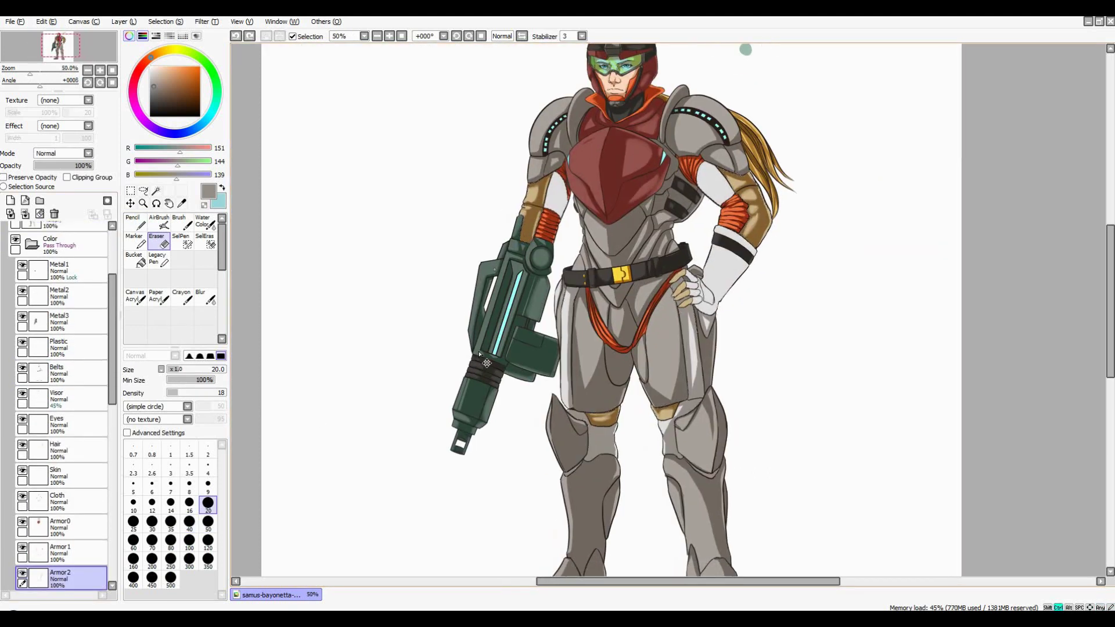
# Shade the tan fingertips of the hand on the hip on the Shade layer and soften them with a 20 px low-density eraser
pyautogui.click(52, 232)
pyautogui.scroll(2, 755, 244)
pyautogui.scroll(-1, 81, 156)
pyautogui.scroll(2, 548, 334)
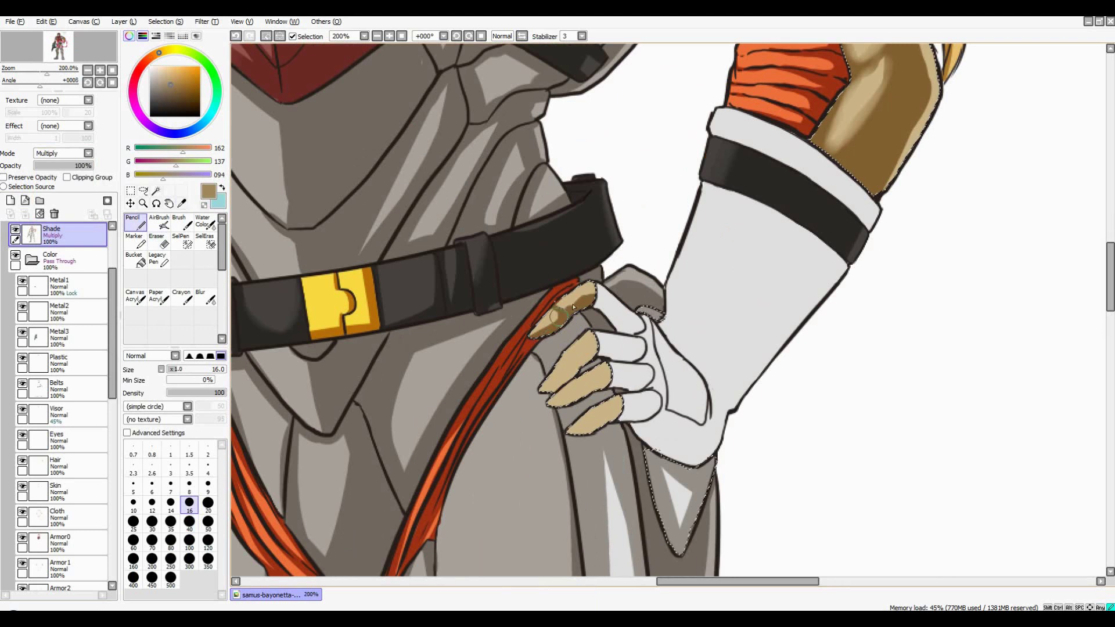
pyautogui.press('e')
pyautogui.scroll(-3, 581, 366)
pyautogui.scroll(3, 664, 339)
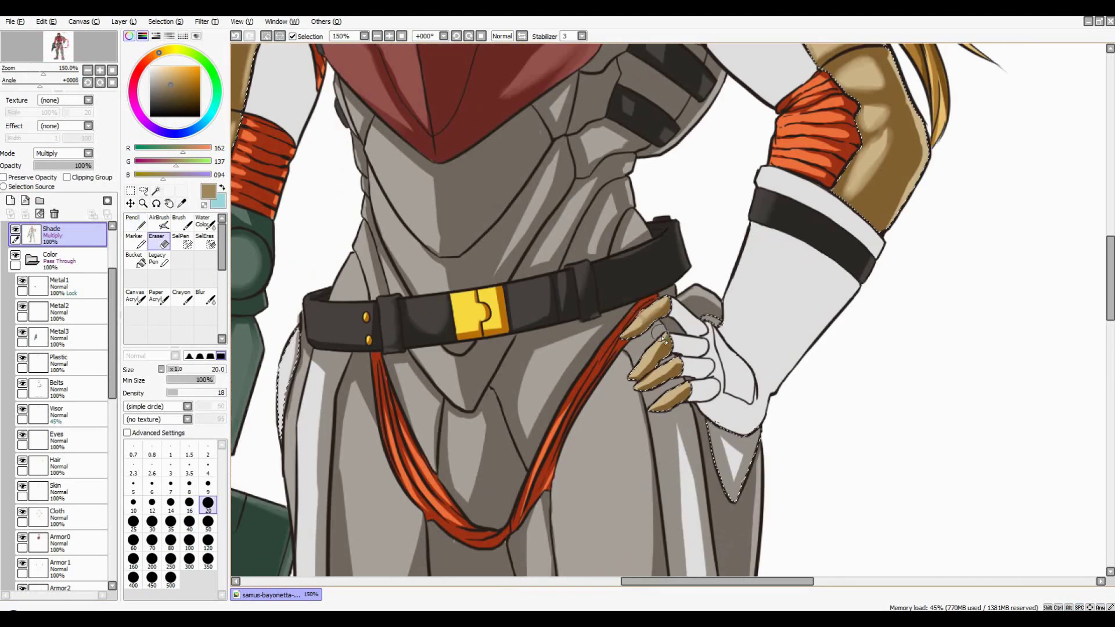
pyautogui.scroll(-3, 769, 345)
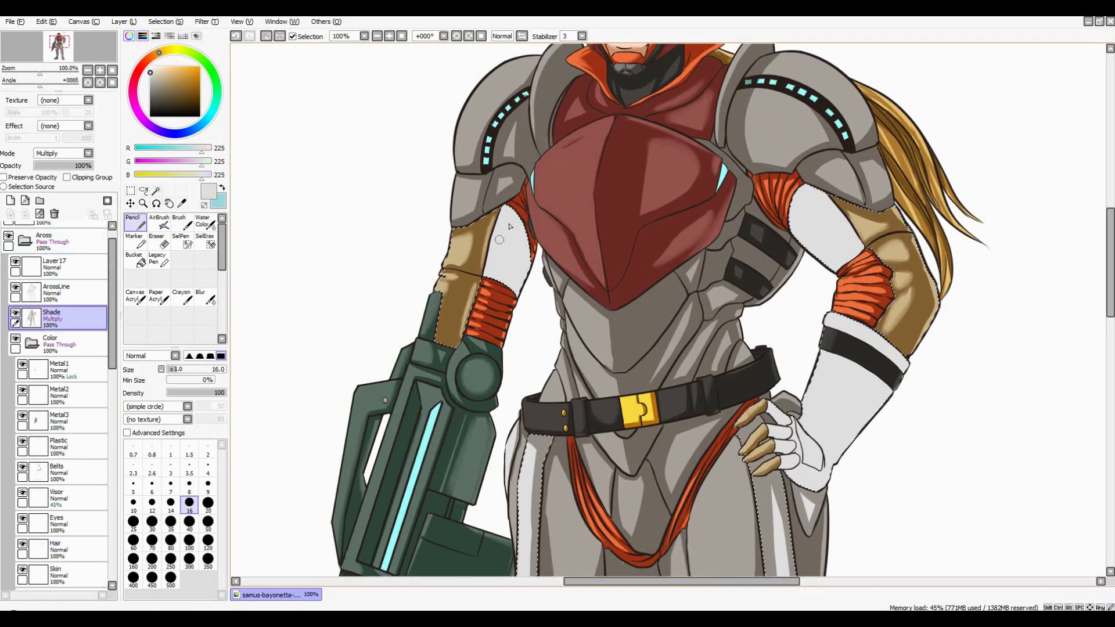
# Shade the white upper sleeves of both arms in grey (170, 163, 157) with a 35 px pencil
pyautogui.keyDown('alt'); pyautogui.click(510, 227); pyautogui.keyUp('alt')
pyautogui.moveTo(499, 210)
pyautogui.mouseDown()
pyautogui.moveTo(493, 236)
pyautogui.moveTo(496, 296)
pyautogui.mouseUp()
pyautogui.click(170, 521)
pyautogui.scroll(2, 500, 290)
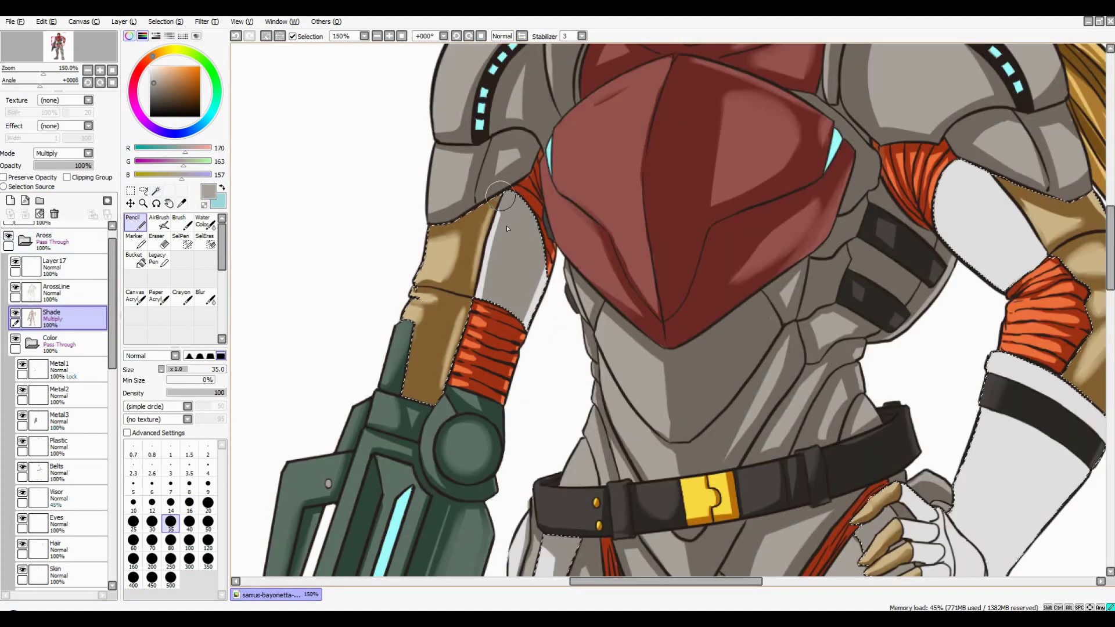
pyautogui.hscroll(5, 629, 164)
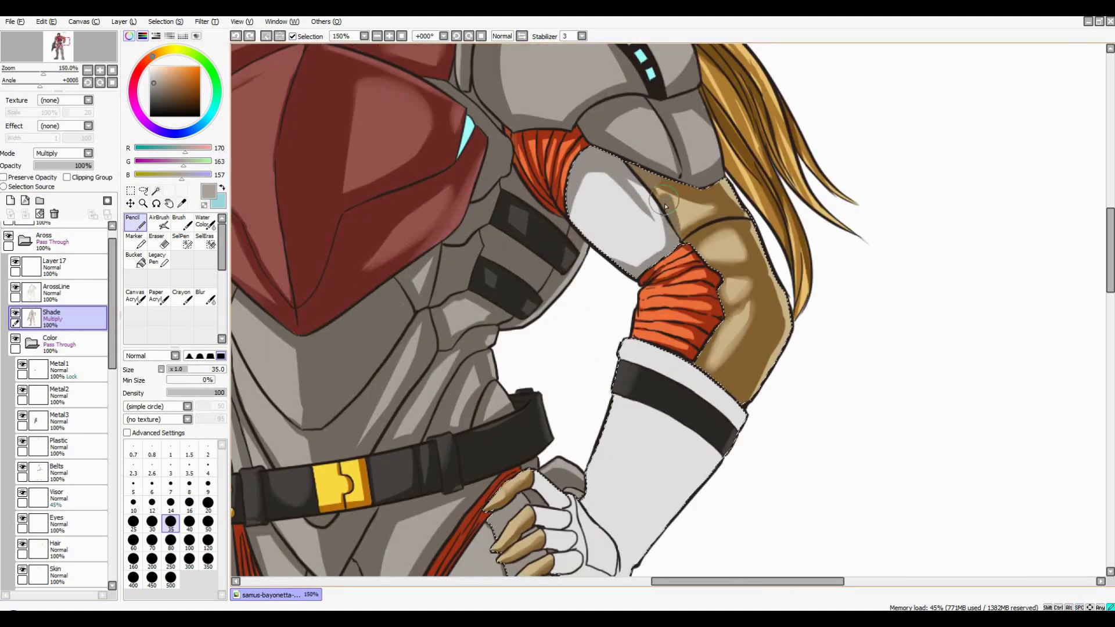
pyautogui.moveTo(667, 205); pyautogui.dragTo(624, 203)
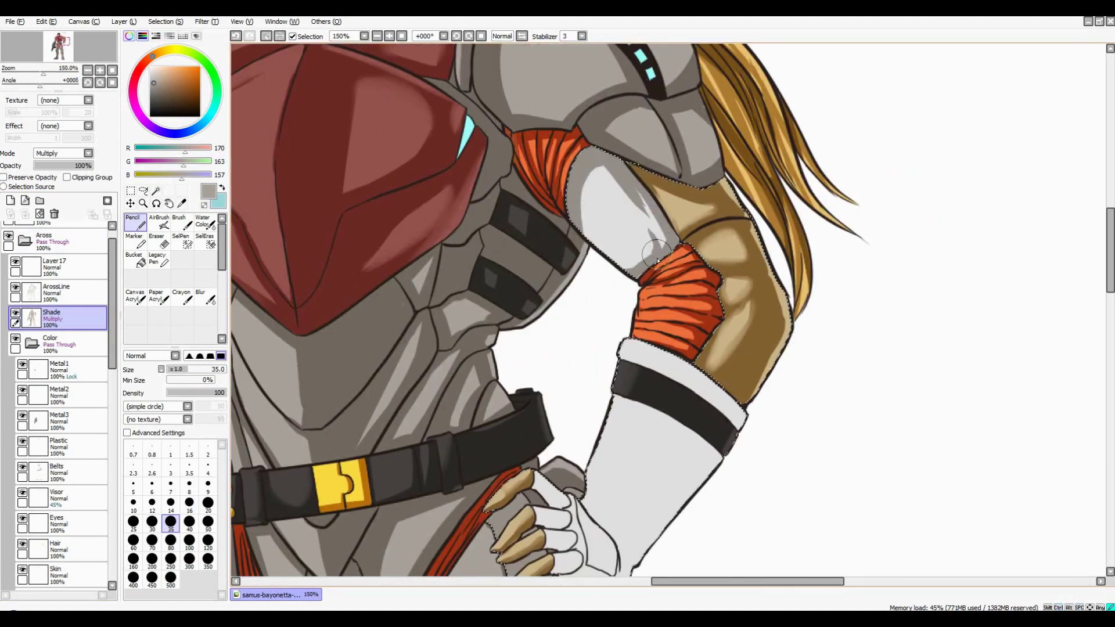
# Shade the white gauntlet on the hip-side arm, and the glove's back and fingers with a 20 px pencil
pyautogui.scroll(-3, 657, 260)
pyautogui.scroll(3, 657, 220)
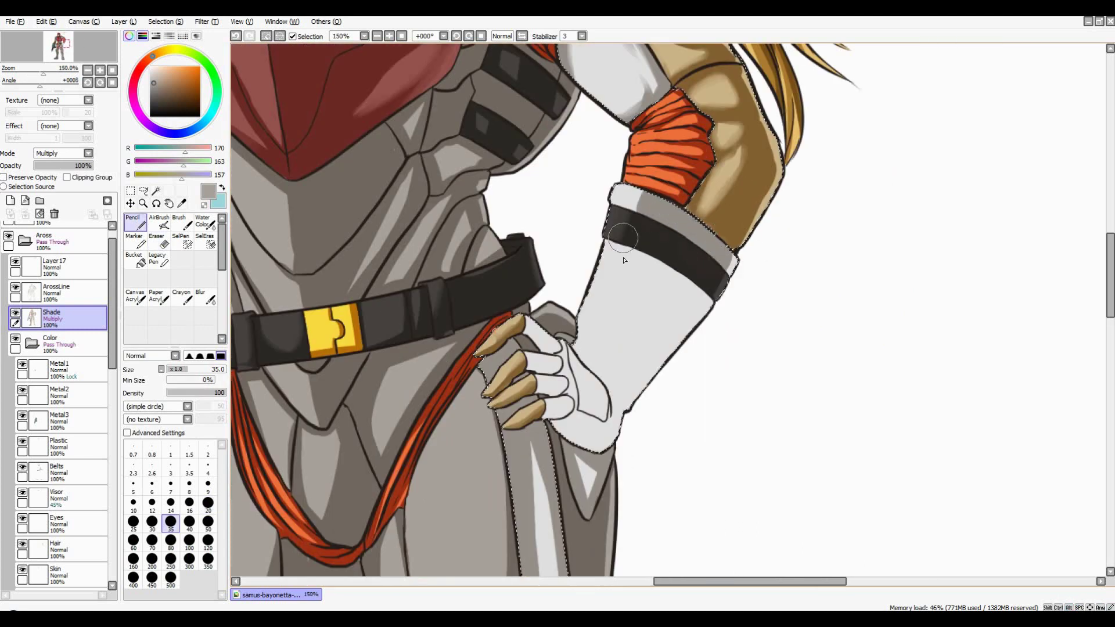
pyautogui.scroll(-3, 638, 378)
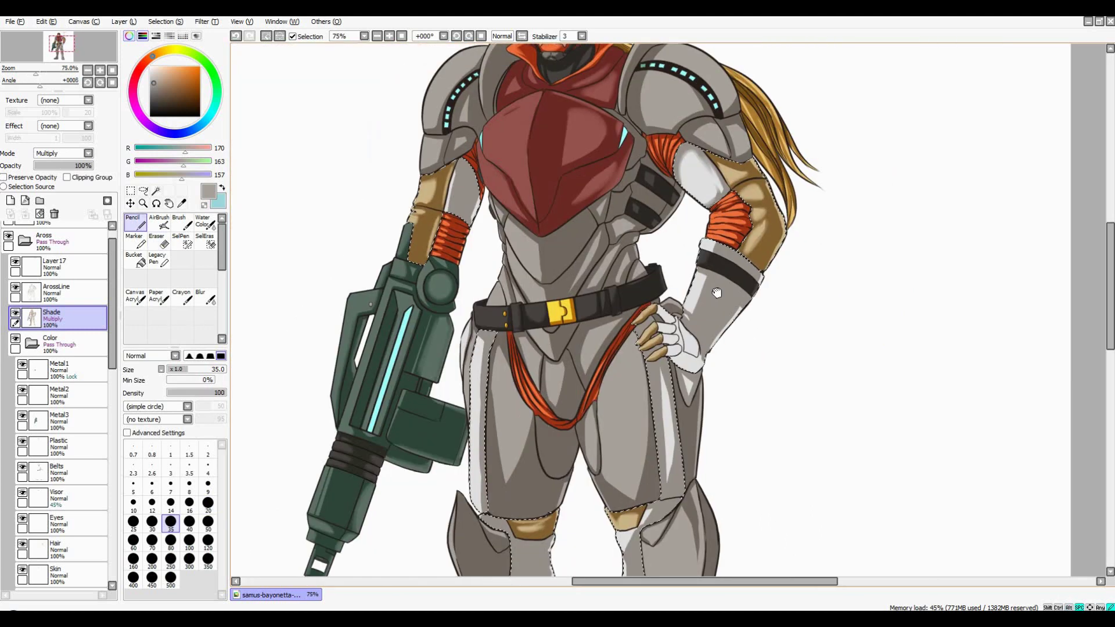
pyautogui.scroll(4, 635, 274)
pyautogui.press('[')
pyautogui.press('[')
pyautogui.press('[')
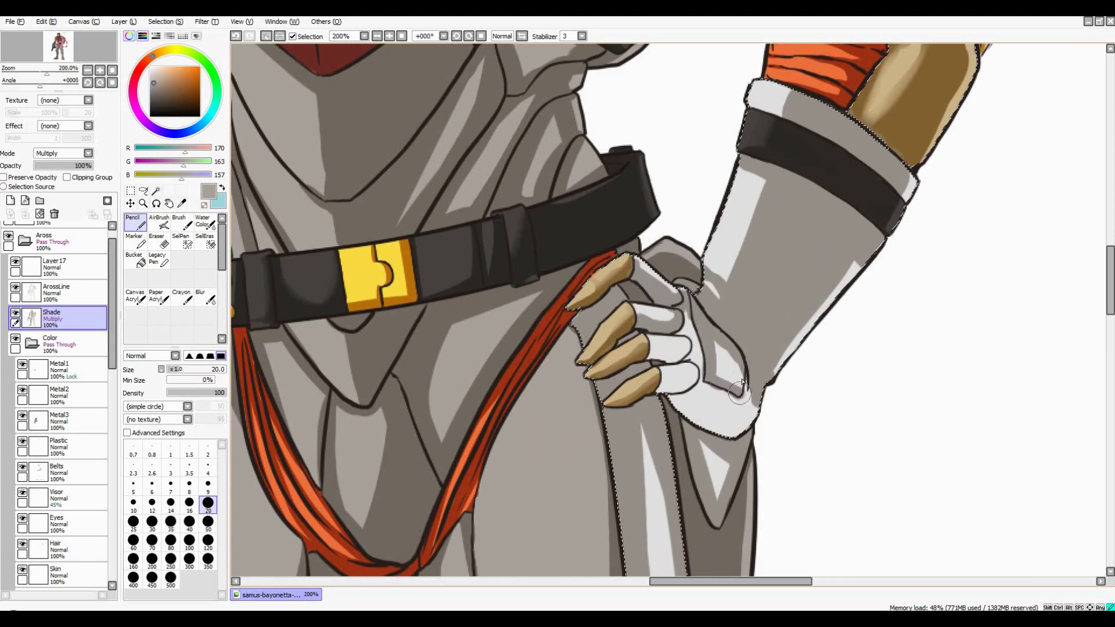
pyautogui.moveTo(743, 384)
pyautogui.mouseDown()
pyautogui.moveTo(698, 417)
pyautogui.moveTo(657, 388)
pyautogui.moveTo(662, 376)
pyautogui.moveTo(723, 407)
pyautogui.moveTo(691, 356)
pyautogui.mouseUp()
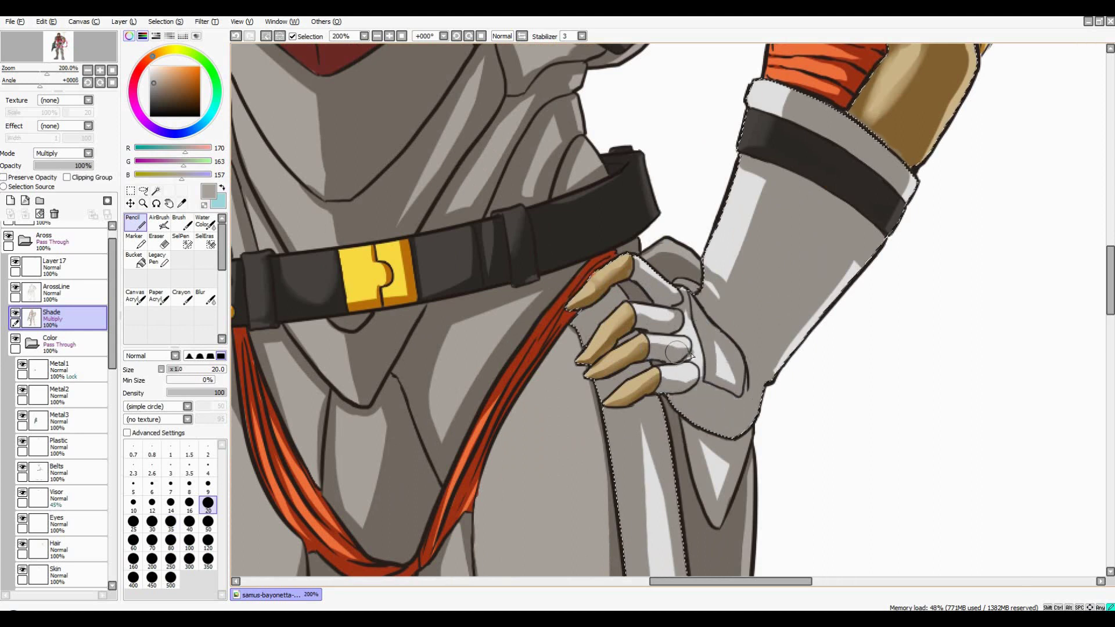
# Soften the shading on the white sleeves, gauntlet and glove with the low-density eraser, going down to 10 px for small areas
pyautogui.press('e')
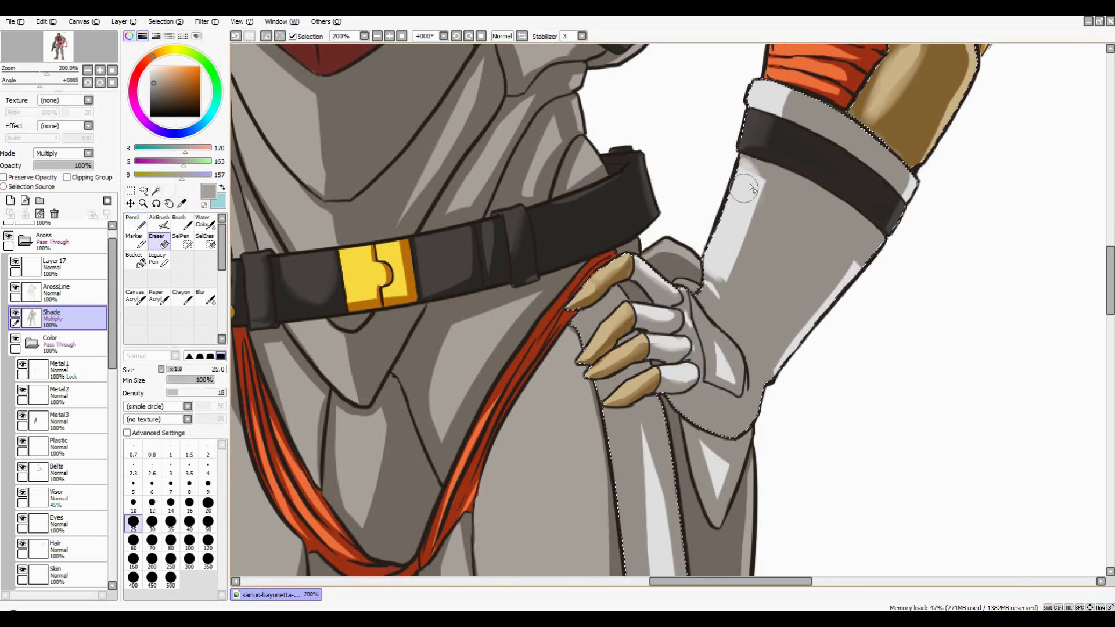
pyautogui.scroll(-4, 749, 188)
pyautogui.scroll(3, 715, 383)
pyautogui.press('[')
pyautogui.press('[')
pyautogui.press('[')
pyautogui.press('[')
pyautogui.press('[')
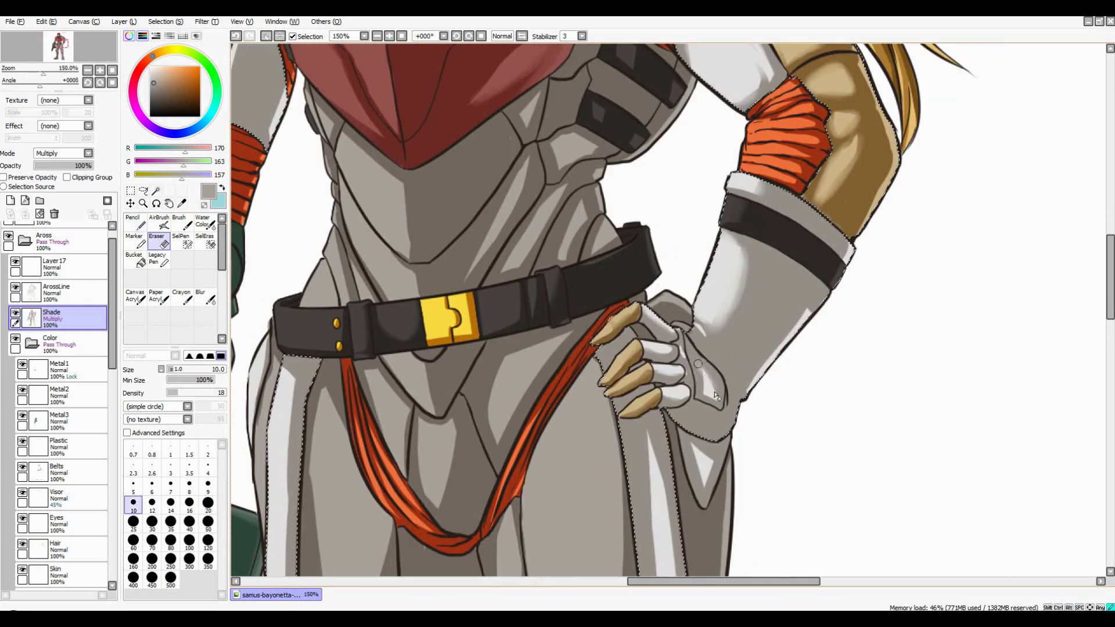
pyautogui.scroll(-2, 716, 396)
pyautogui.scroll(2, 716, 396)
pyautogui.moveTo(685, 232); pyautogui.dragTo(749, 482)
pyautogui.scroll(-4, 651, 259)
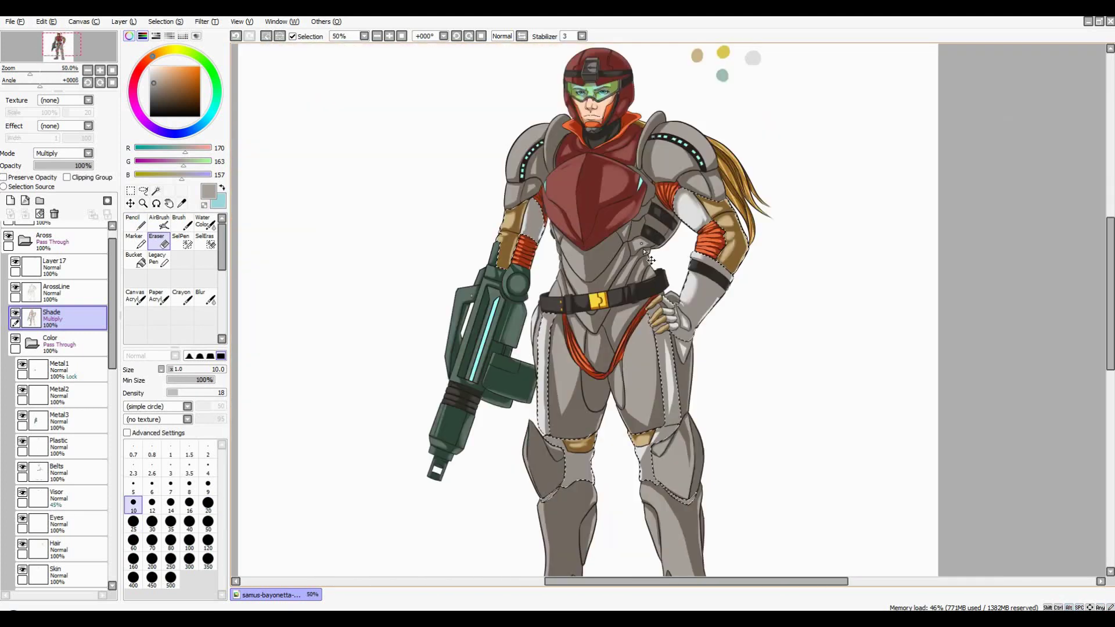
# Set Layer17 above the line art to Overlay mode and rename it Shine
pyautogui.scroll(-1, 651, 259)
pyautogui.click(55, 267)
pyautogui.scroll(1, 58, 407)
pyautogui.click(63, 153)
pyautogui.click(58, 190)
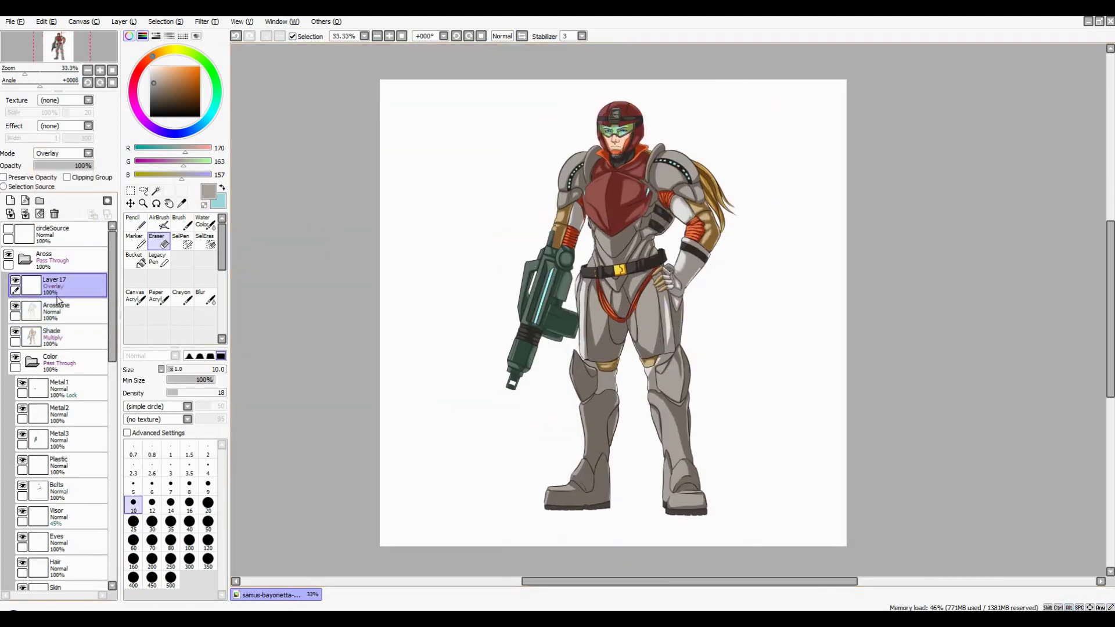
pyautogui.doubleClick(55, 284)
pyautogui.write('Shine')
pyautogui.press('Return')
# Paint white highlights along the upper edge, centre ridge and side contours of the red chest plate with a 20 px pencil
pyautogui.scroll(3, 626, 164)
pyautogui.moveTo(552, 201); pyautogui.dragTo(577, 185)
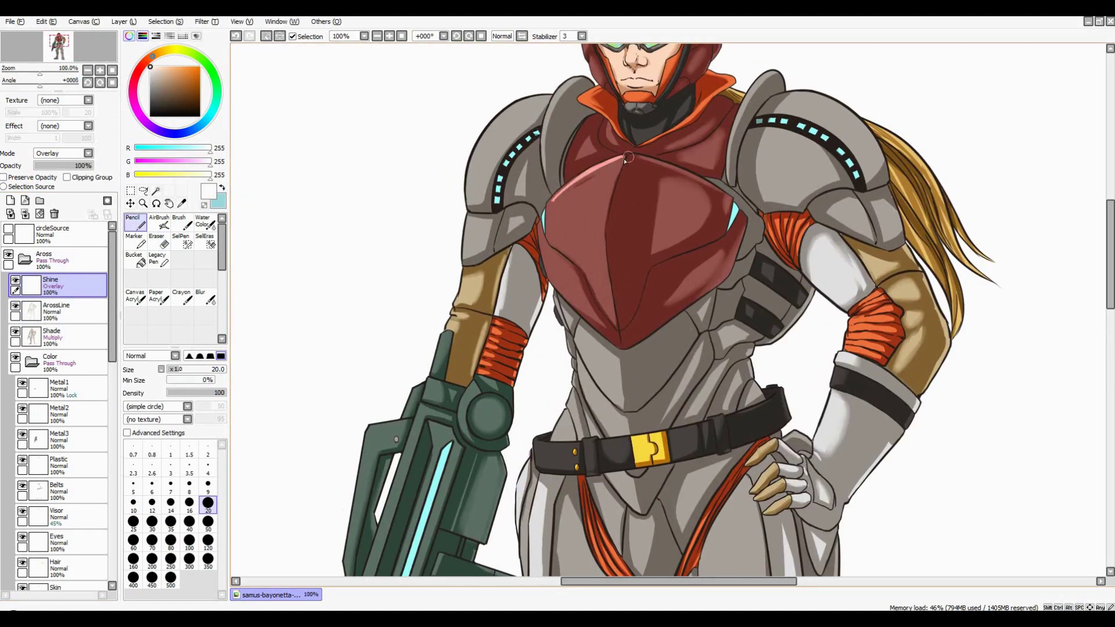
pyautogui.moveTo(540, 230); pyautogui.dragTo(543, 279)
pyautogui.scroll(-3, 543, 279)
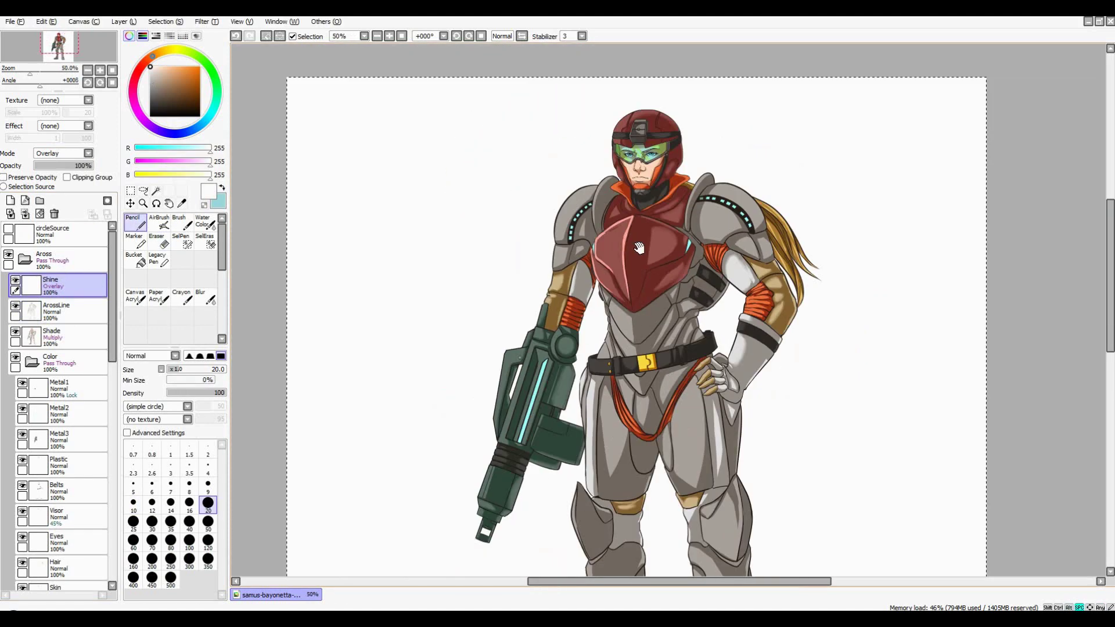
# Paint diagonal white reflections across the visor and add highlights to the nose and cheeks with a fine pencil
pyautogui.scroll(4, 626, 255)
pyautogui.scroll(3, 629, 149)
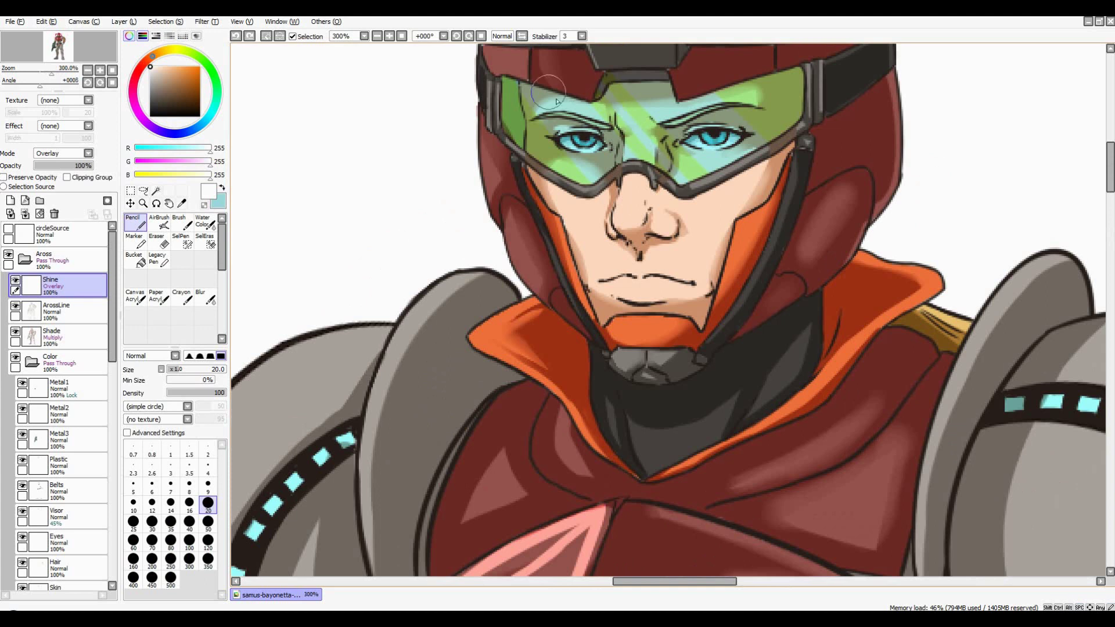
pyautogui.moveTo(628, 170); pyautogui.dragTo(638, 194)
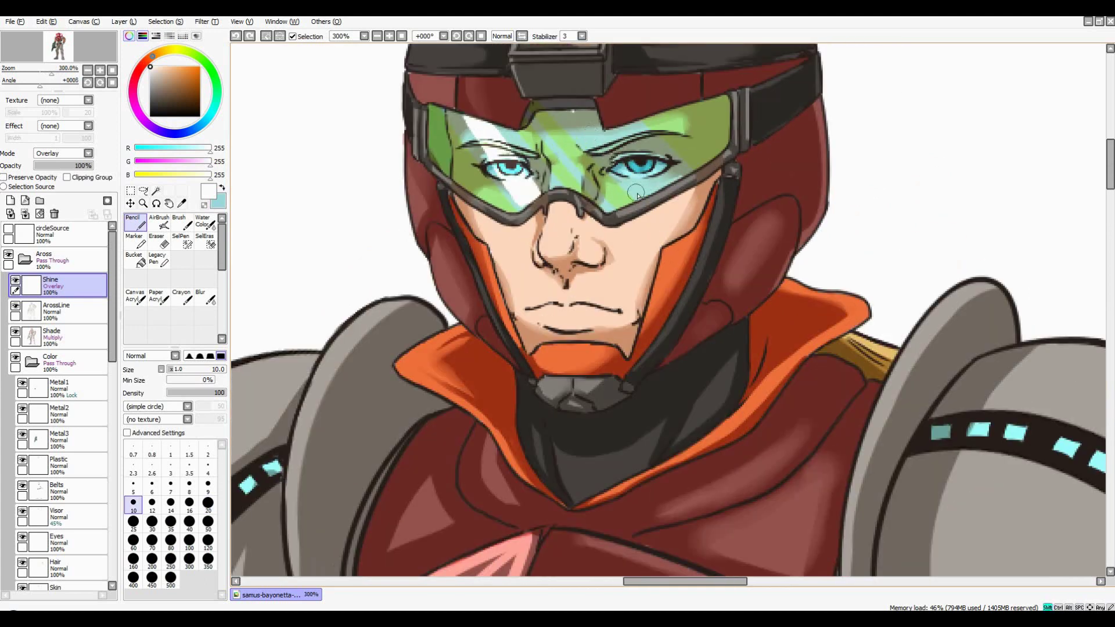
pyautogui.scroll(1, 546, 109)
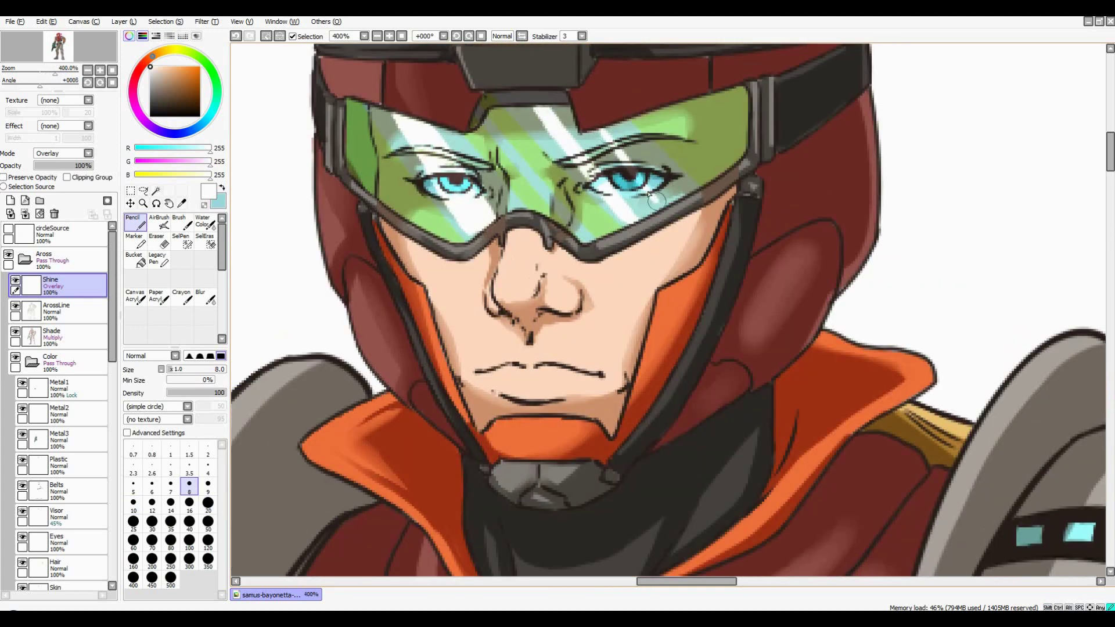
pyautogui.scroll(-2, 649, 196)
pyautogui.scroll(1, 559, 210)
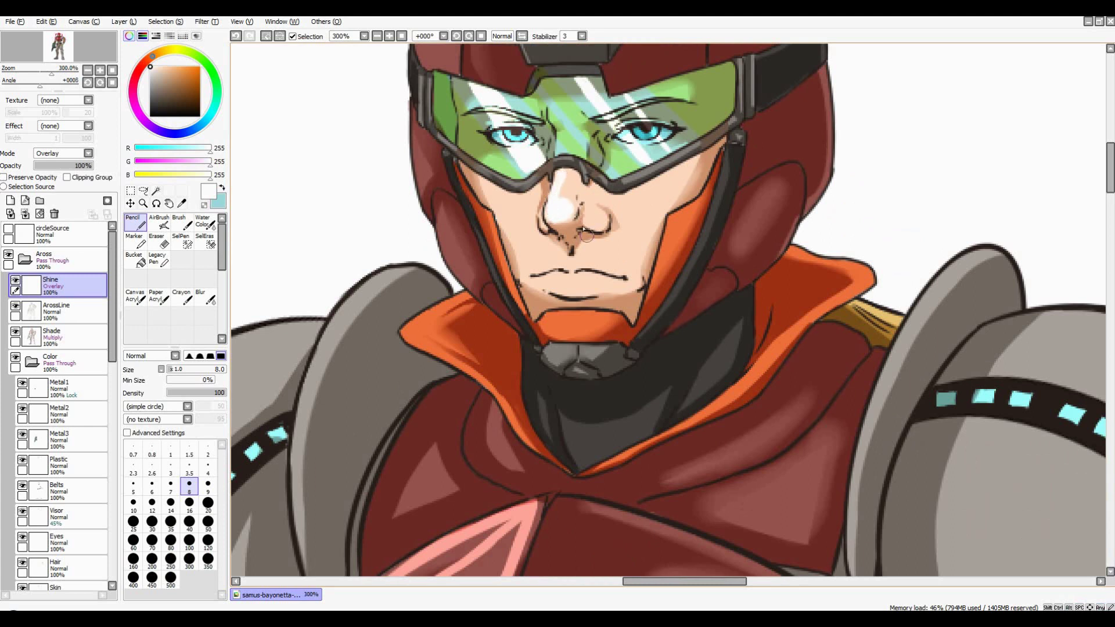
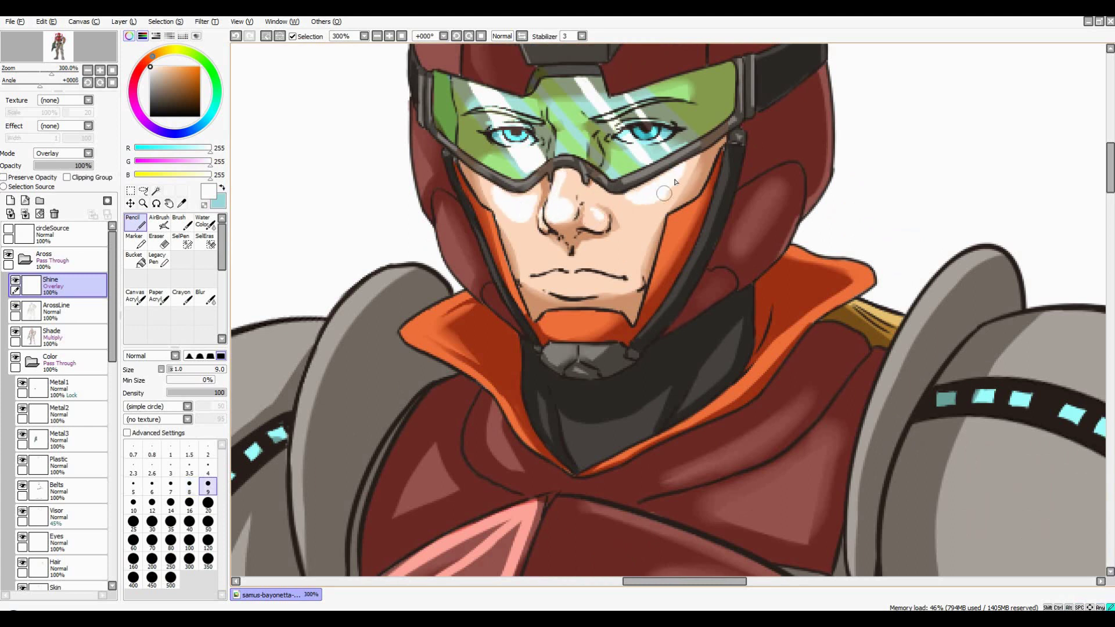
# Add white highlights to the lips, the helmet lamp and the lit side of the red helmet shell with a 9 px pencil
pyautogui.moveTo(598, 282); pyautogui.dragTo(677, 459)
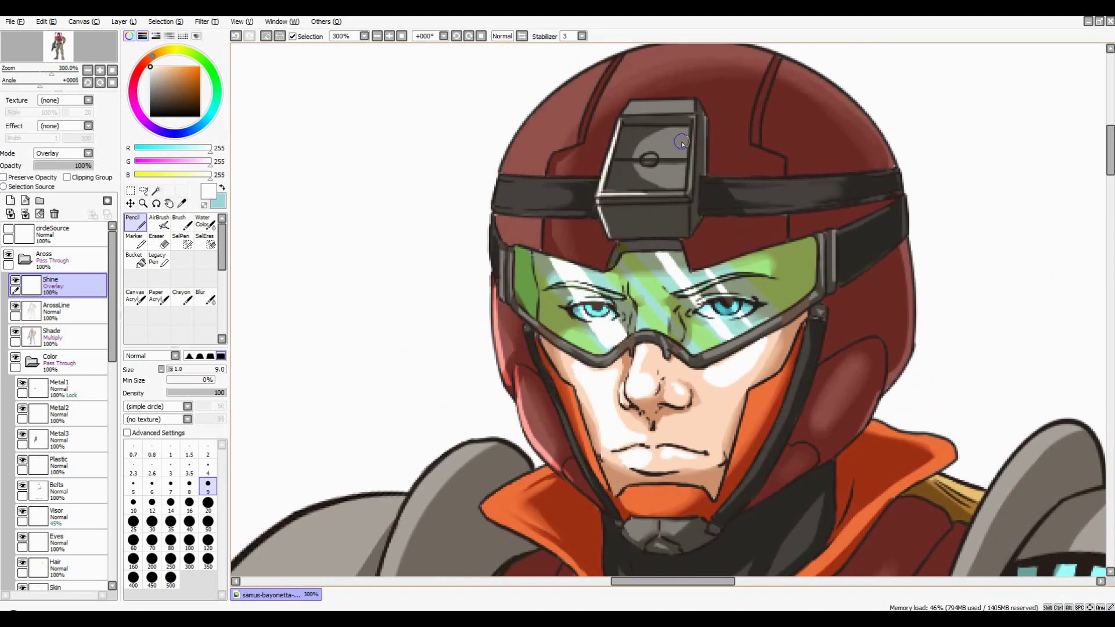
pyautogui.scroll(-2, 649, 108)
pyautogui.scroll(2, 687, 105)
pyautogui.moveTo(781, 88); pyautogui.dragTo(687, 105)
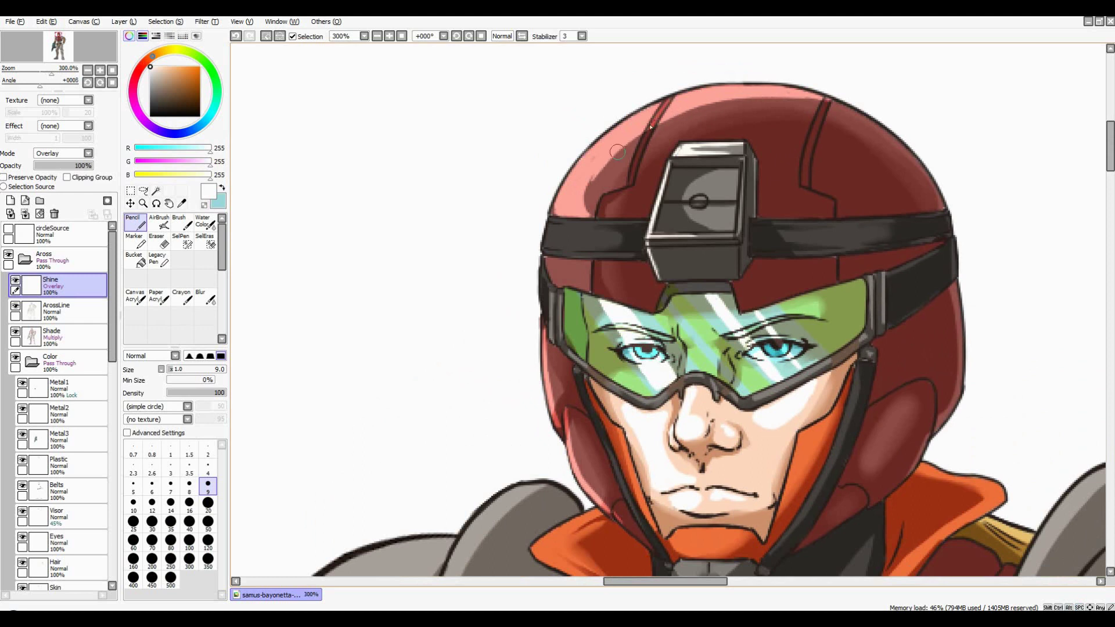
pyautogui.scroll(-2, 617, 151)
pyautogui.scroll(2, 594, 184)
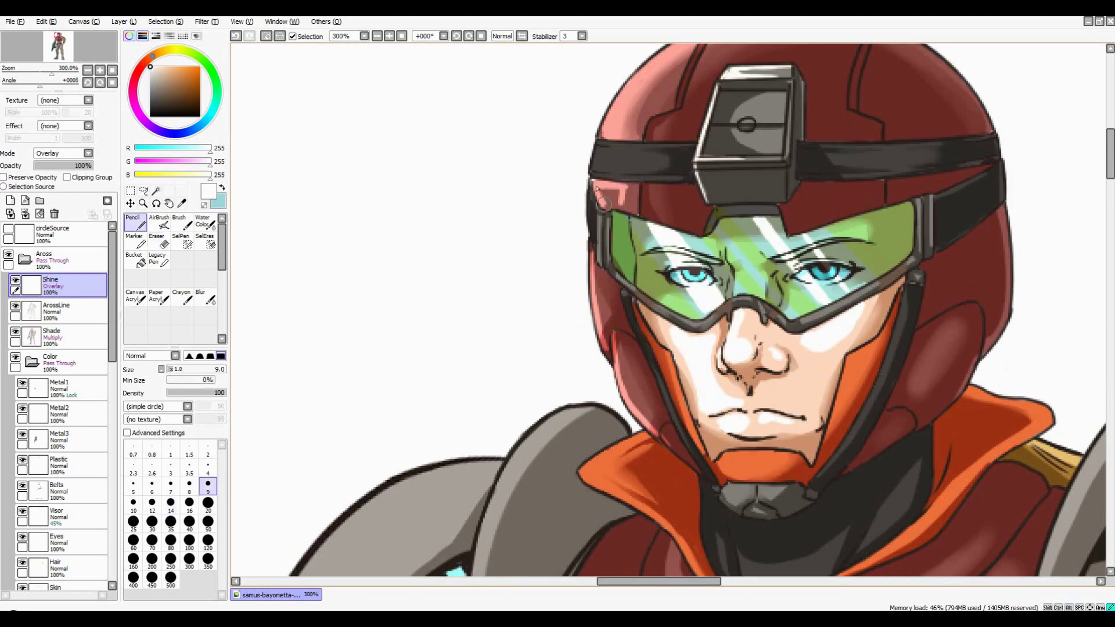
# Add thin white highlights to the goggle frame, helmet straps, chin guard and orange collar
pyautogui.scroll(-2, 621, 209)
pyautogui.scroll(2, 540, 207)
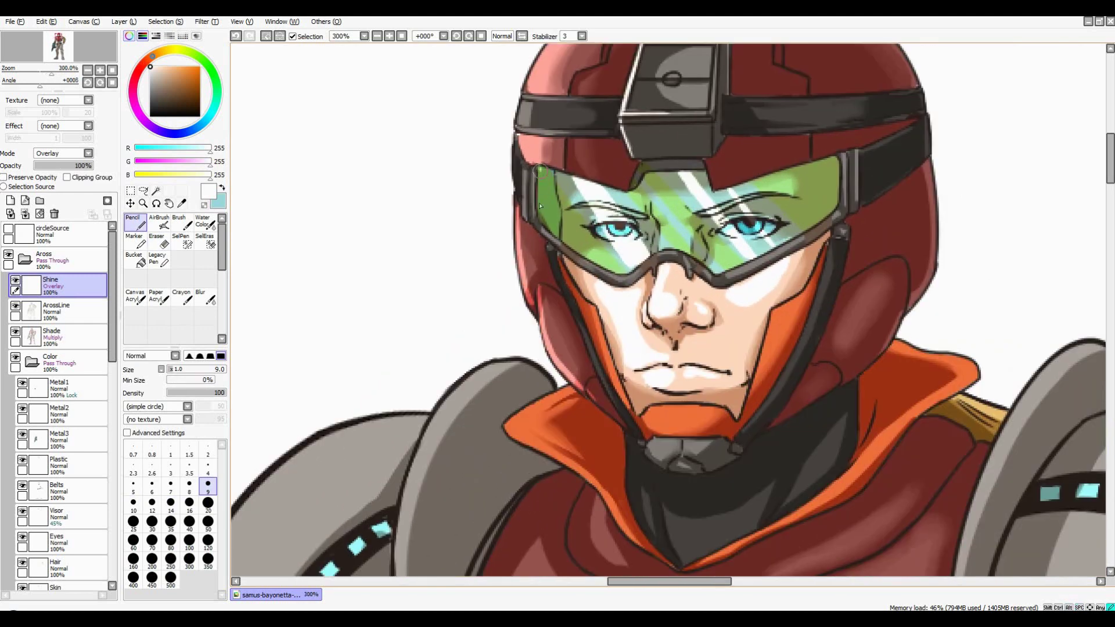
pyautogui.scroll(-2, 547, 173)
pyautogui.scroll(2, 547, 172)
pyautogui.scroll(-2, 639, 279)
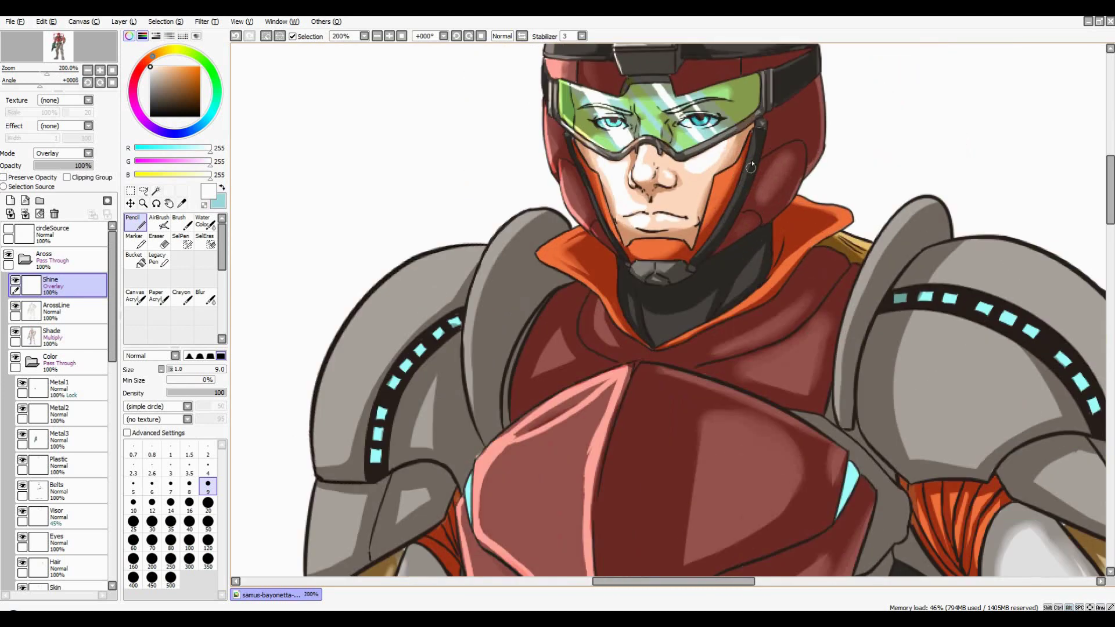
pyautogui.scroll(2, 669, 307)
pyautogui.scroll(-2, 669, 307)
pyautogui.scroll(2, 669, 307)
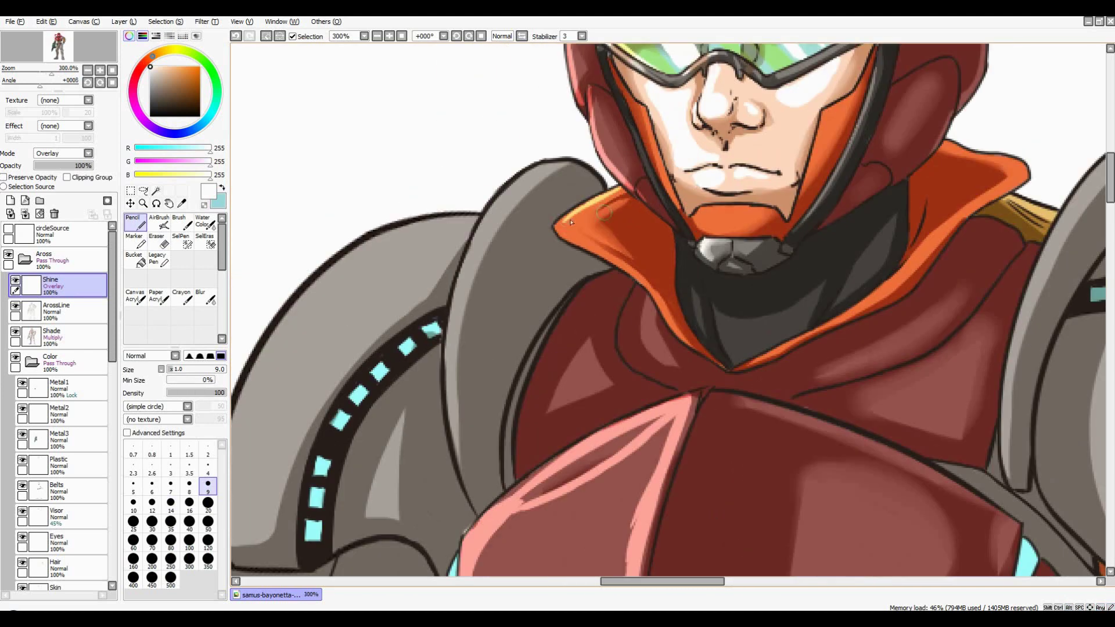
# Finish the orange collar highlights and paint white shine along the raised grey guard between collar and shoulder
pyautogui.scroll(-1, 700, 268)
pyautogui.moveTo(700, 268); pyautogui.dragTo(588, 152)
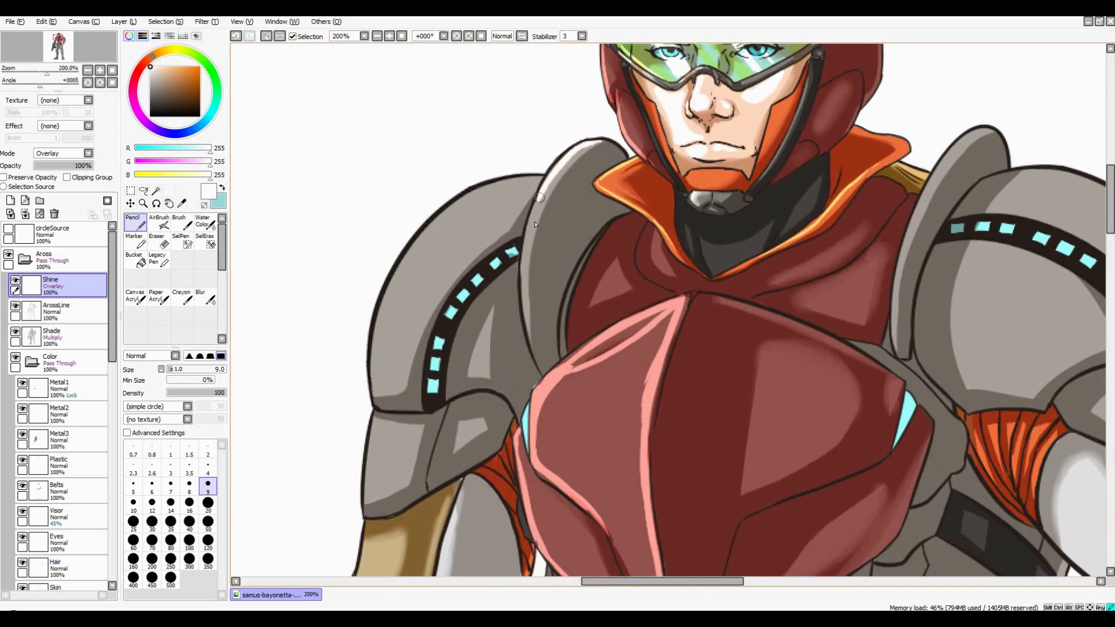
pyautogui.scroll(-2, 535, 225)
pyautogui.scroll(1, 639, 221)
pyautogui.scroll(-2, 697, 215)
pyautogui.scroll(-1, 756, 209)
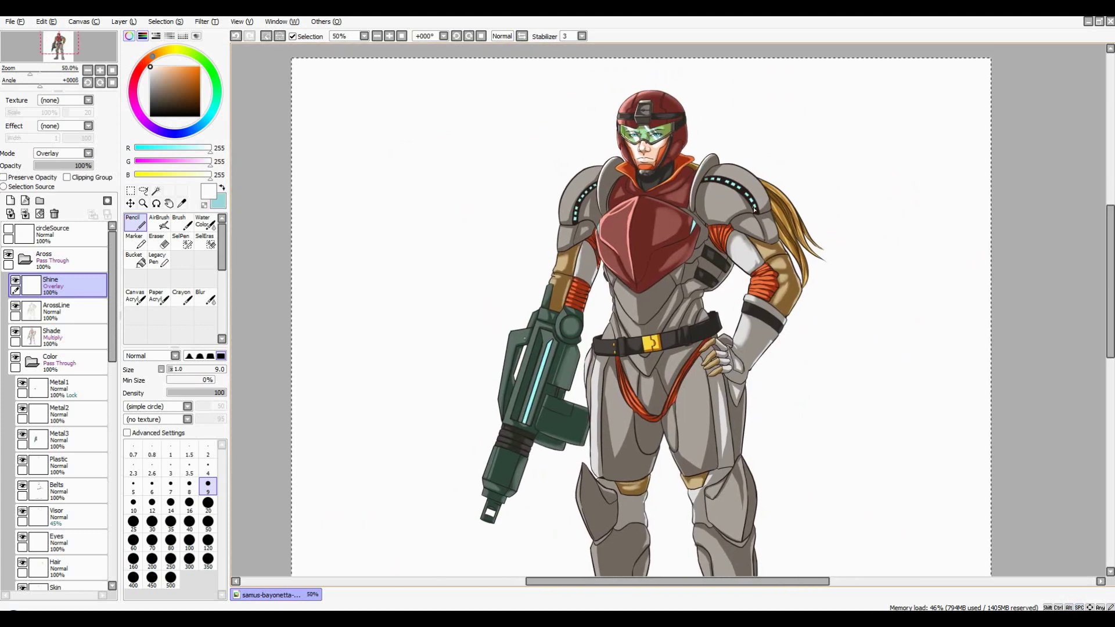
# Soften the white highlights on the red chest plate with a 20 px low-density eraser
pyautogui.scroll(2, 674, 244)
pyautogui.press('e')
pyautogui.scroll(-2, 536, 180)
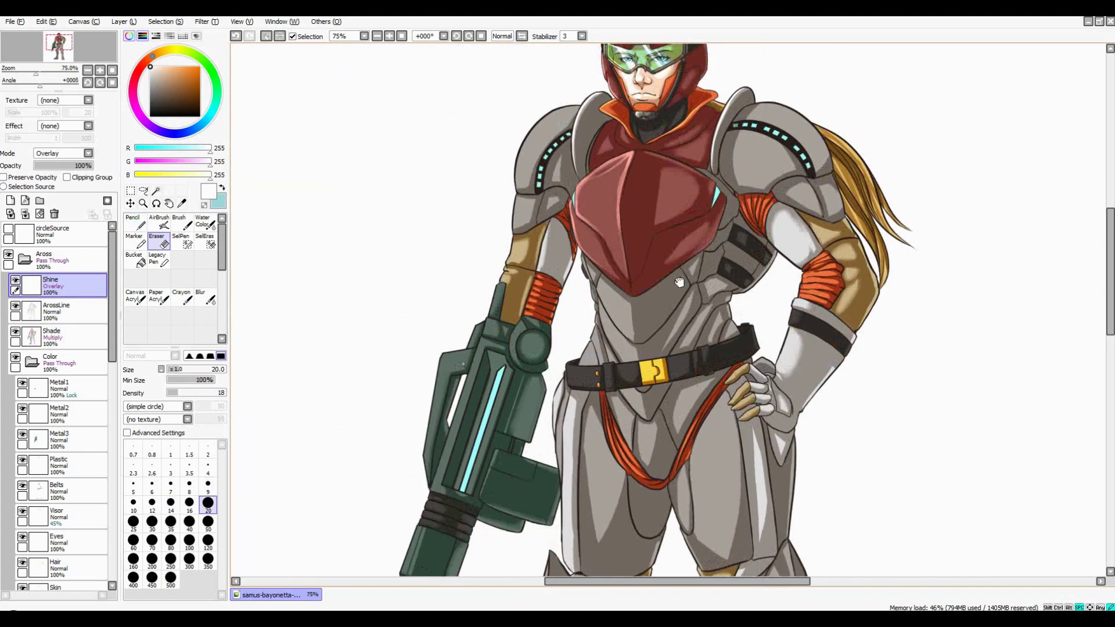
# Select the grey armour areas and make the Shine layer active for painting with the pencil
pyautogui.click(64, 473)
pyautogui.moveTo(112, 261)
pyautogui.mouseDown()
pyautogui.moveTo(109, 344)
pyautogui.moveTo(111, 227)
pyautogui.mouseUp()
pyautogui.press('n')
pyautogui.click(58, 285)
# Paint broad white highlights on the grey shoulder plates, enlarging the pencil to 50 px
pyautogui.scroll(2, 668, 174)
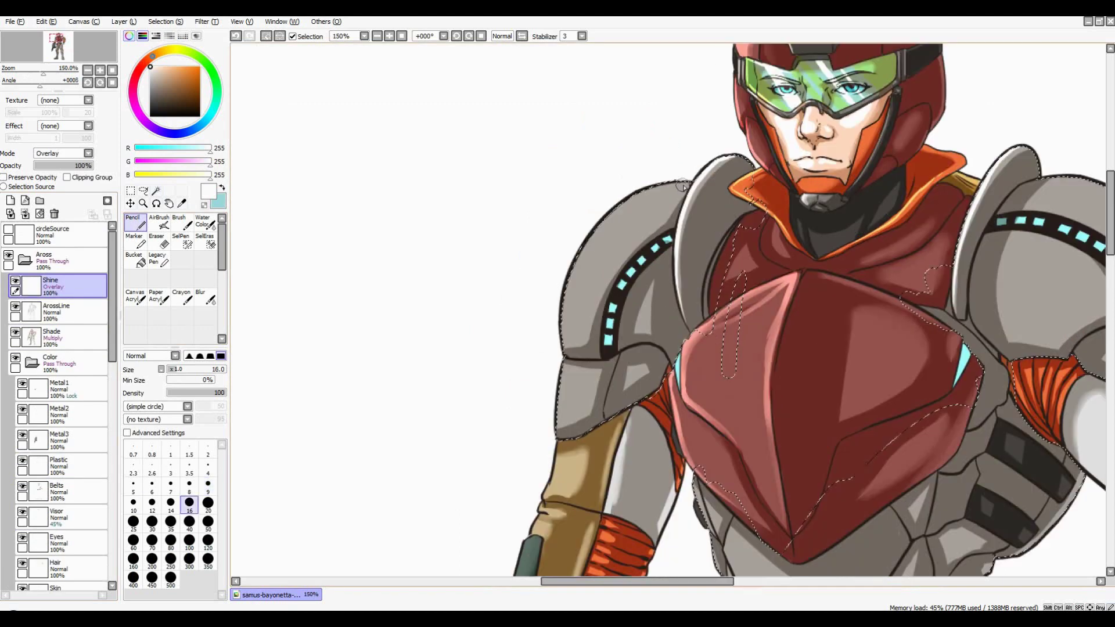
pyautogui.press(']')
pyautogui.press(']')
pyautogui.press(']')
pyautogui.press(']')
pyautogui.press(']')
pyautogui.press(']')
pyautogui.press(']')
pyautogui.scroll(-2, 592, 231)
pyautogui.scroll(2, 593, 231)
pyautogui.press(']')
pyautogui.press(']')
pyautogui.press(']')
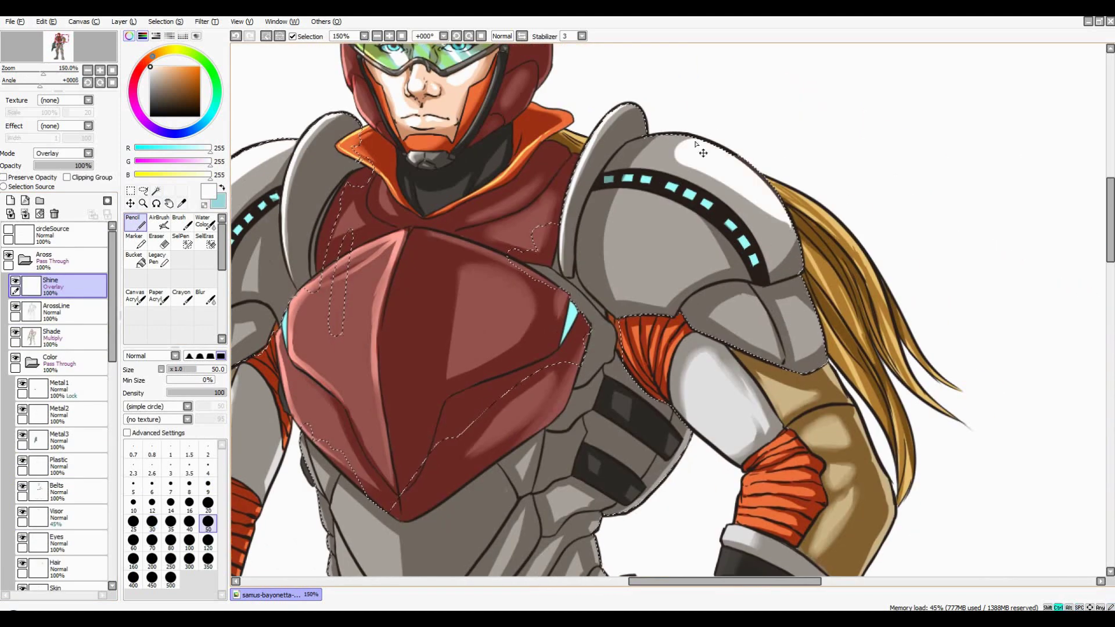
pyautogui.moveTo(655, 227); pyautogui.dragTo(663, 241)
# Blend the shoulder plate highlights into the grey armour with a 50 px low-density eraser
pyautogui.press('e')
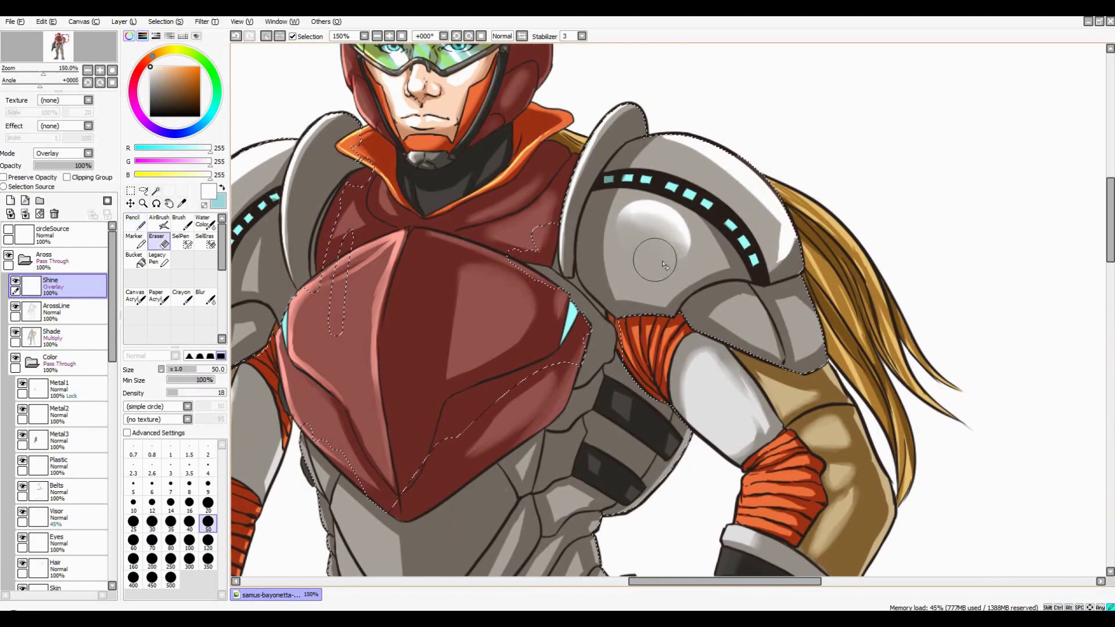
pyautogui.scroll(-4, 665, 265)
pyautogui.scroll(2, 506, 252)
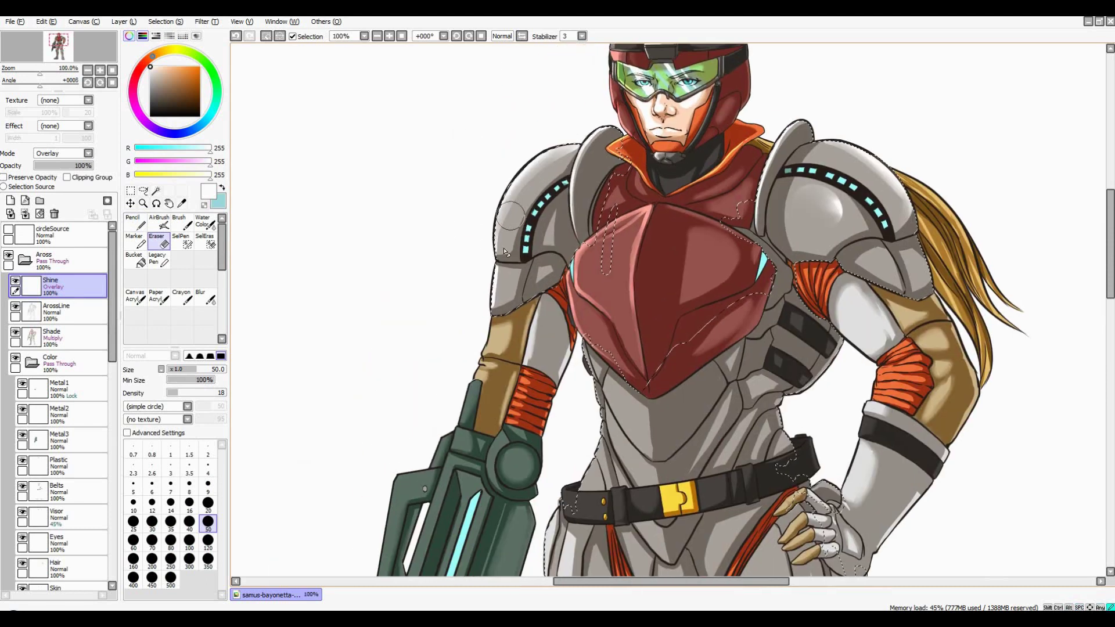
pyautogui.press('n')
pyautogui.scroll(-1, 505, 253)
pyautogui.scroll(1, 668, 262)
pyautogui.scroll(-1, 680, 274)
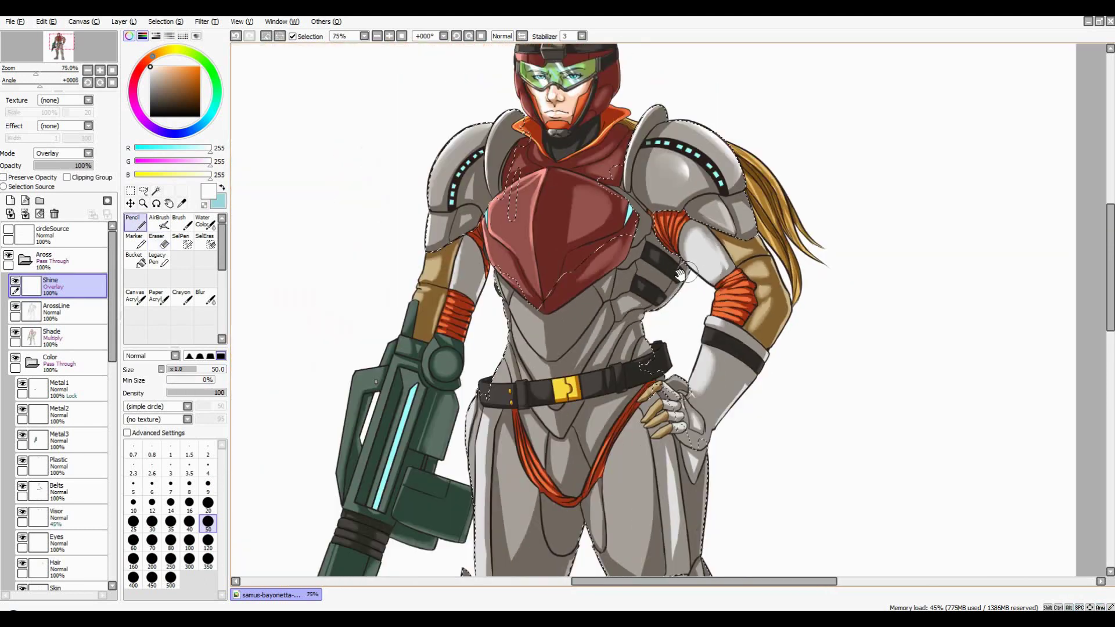
# Paint white highlights along the gun-side boot's upper edge and down the opposite shin plate with the 50 px pencil
pyautogui.scroll(-8, 681, 274)
pyautogui.scroll(2, 577, 349)
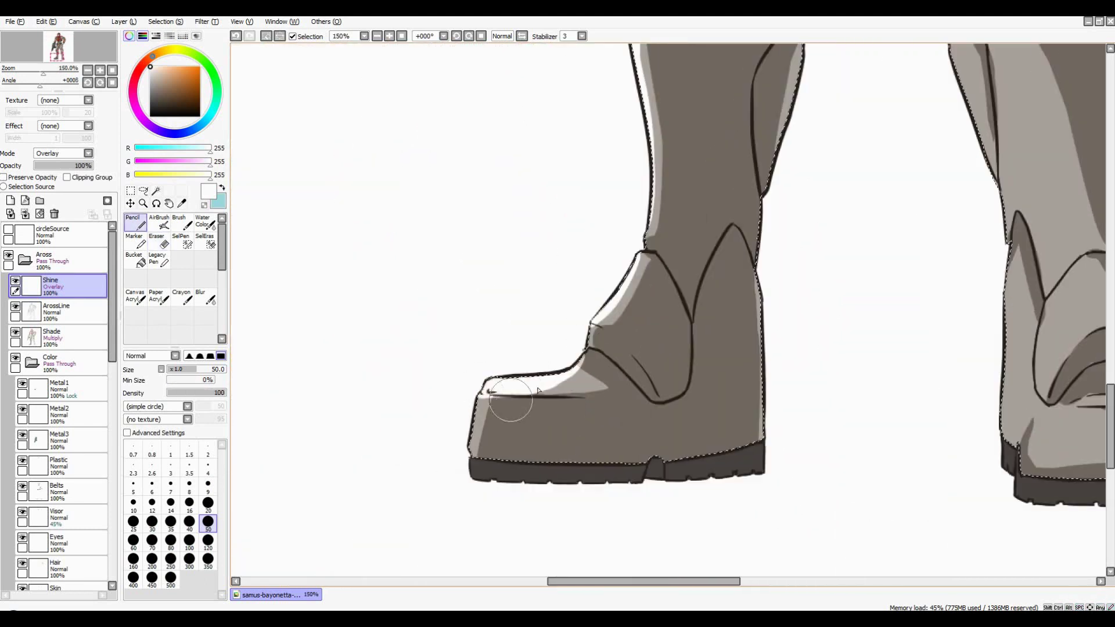
pyautogui.scroll(-2, 538, 391)
pyautogui.scroll(1, 630, 361)
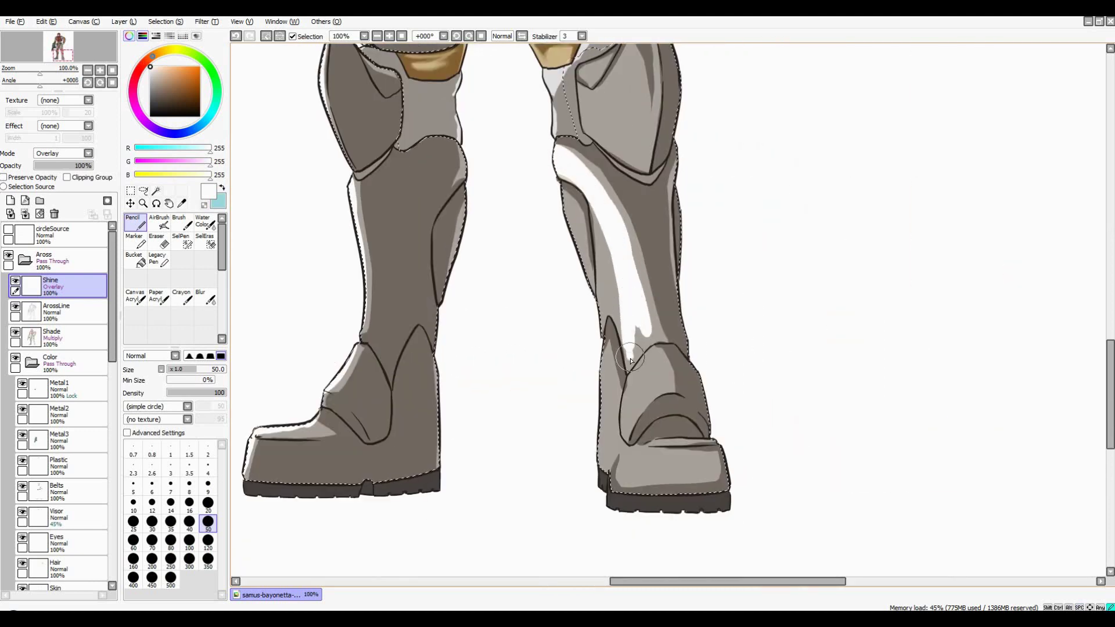
# Blend the broad shin highlight into the grey armour with a low-density eraser, enlarging it from 30 to 60 px
pyautogui.press('e')
pyautogui.moveTo(607, 313); pyautogui.dragTo(632, 269)
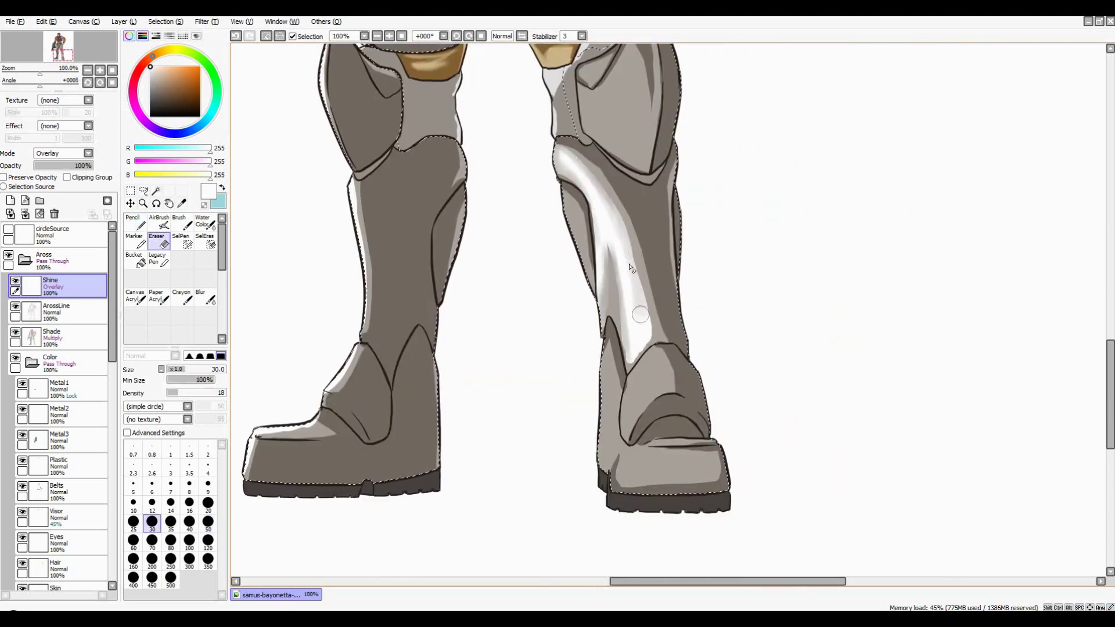
pyautogui.scroll(1, 614, 305)
pyautogui.scroll(-2, 677, 354)
pyautogui.scroll(1, 625, 142)
# Paint white highlights on both knee guards with a 30 px pencil and soften the broad one
pyautogui.press('n')
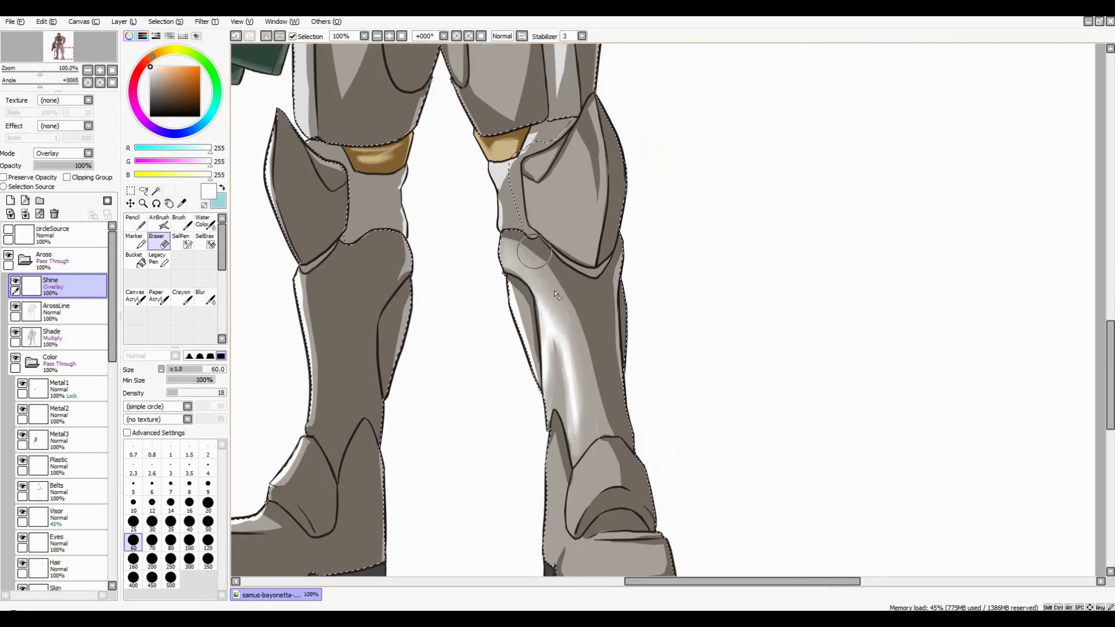
pyautogui.moveTo(624, 143); pyautogui.dragTo(636, 218)
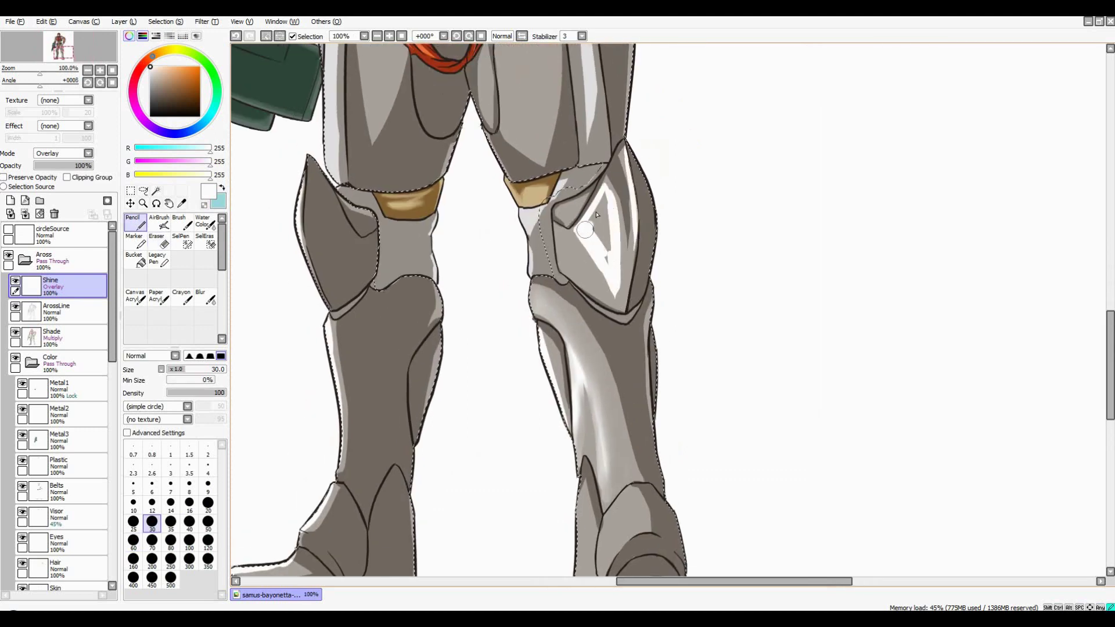
pyautogui.scroll(1, 508, 177)
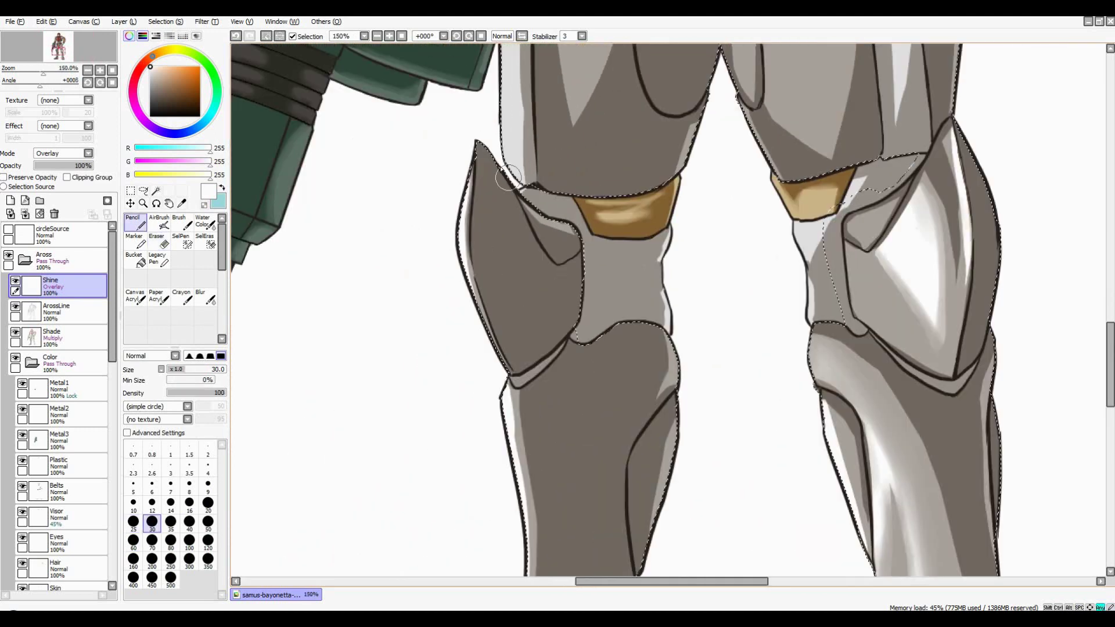
# Reduce the pencil to 14 px and add thin white highlights along the gun-side knee guard and thigh edges
pyautogui.press('[')
pyautogui.press('[')
pyautogui.press('[')
pyautogui.press('[')
pyautogui.scroll(-1, 509, 177)
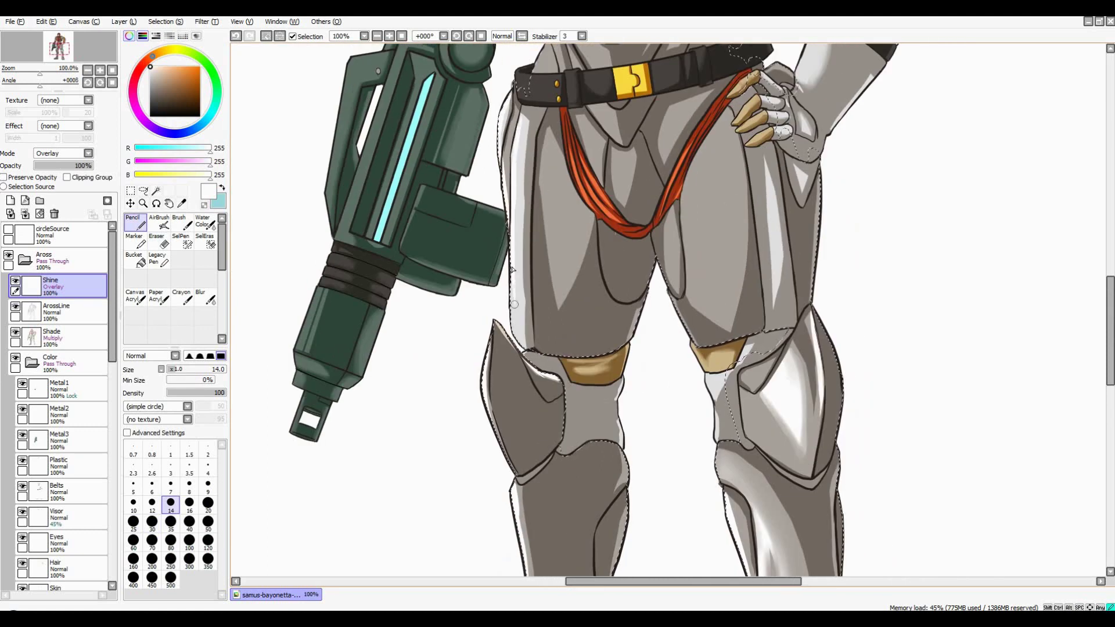
# Paint 14 px white highlights on the orange hip straps, gold buckle and black belt, clearing the armour selection
pyautogui.scroll(2, 595, 248)
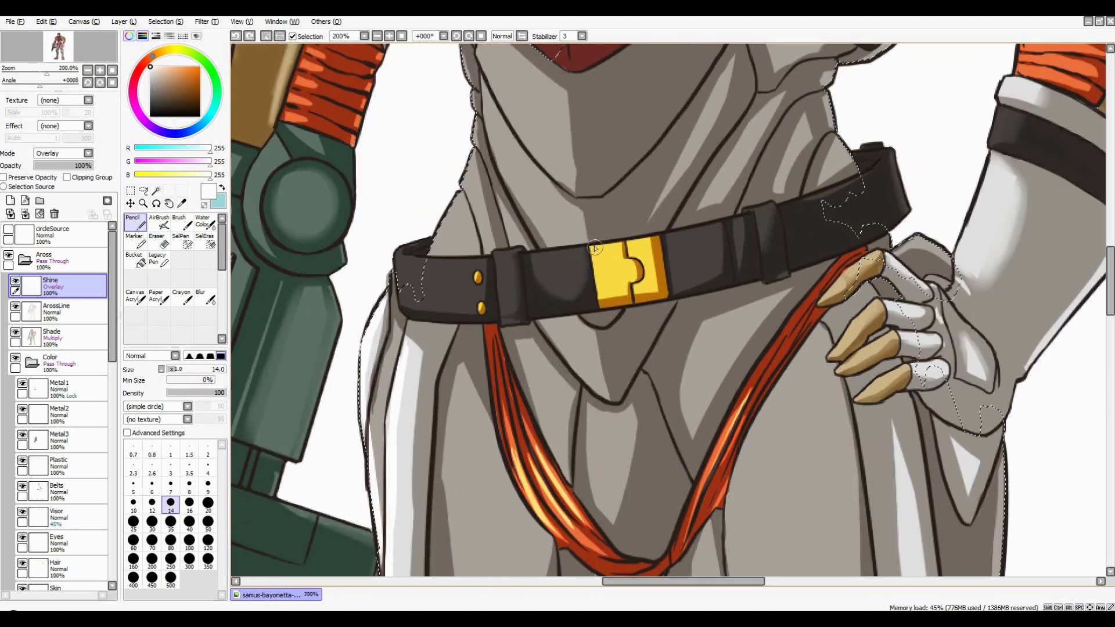
pyautogui.moveTo(502, 256); pyautogui.dragTo(498, 311)
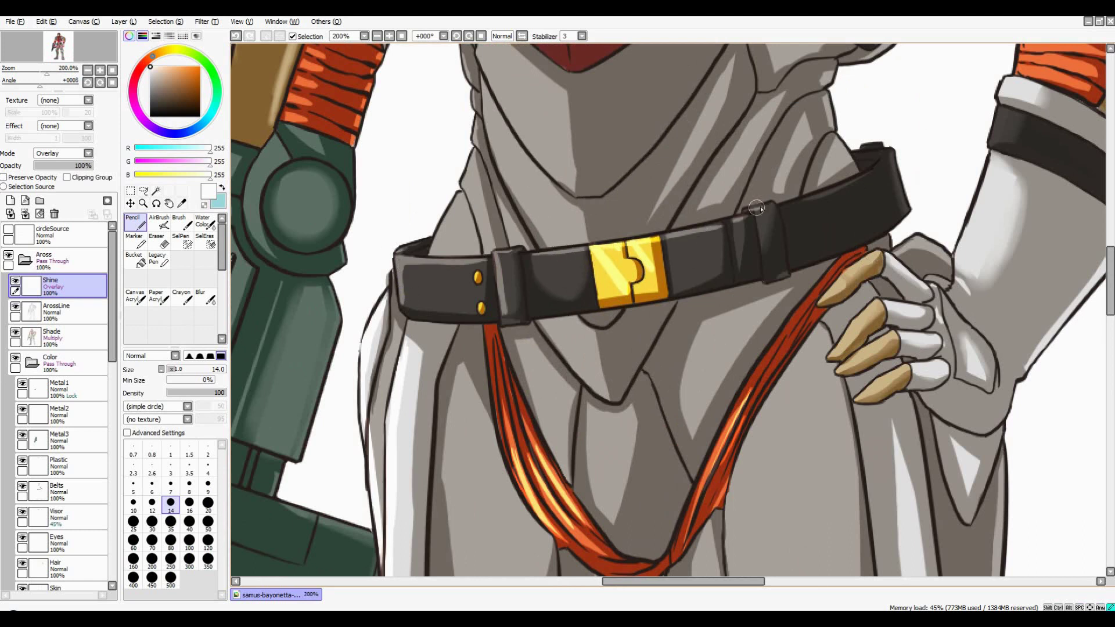
pyautogui.scroll(-3, 756, 208)
pyautogui.scroll(2, 783, 149)
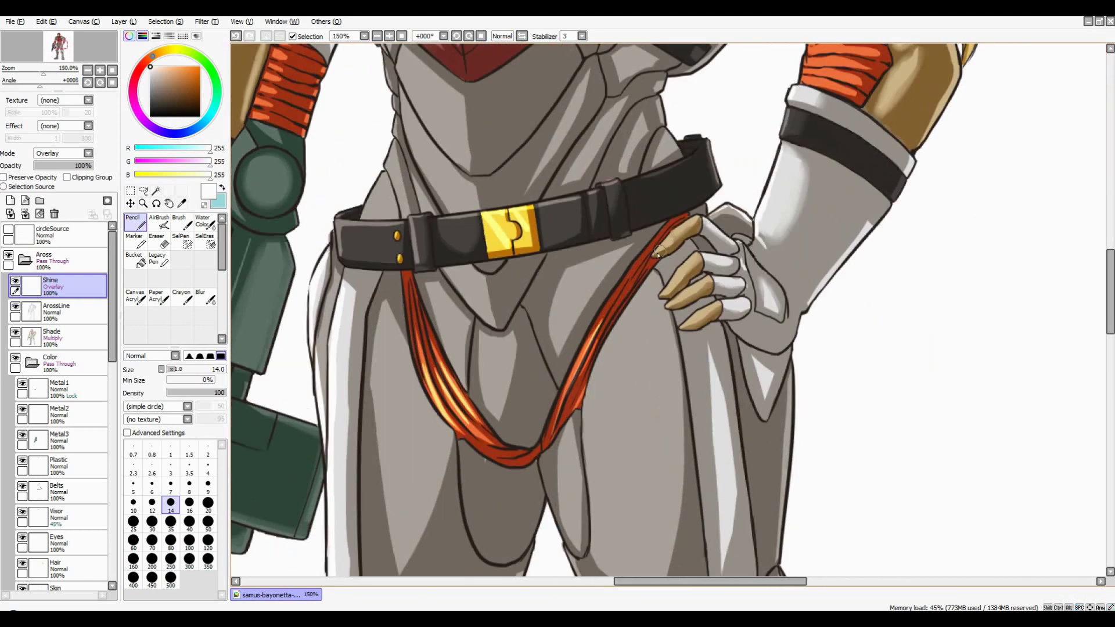
# Paint white edge highlights on the green gun's frame and side housing, reducing the pencil to 5 px
pyautogui.hscroll(-5, 663, 143)
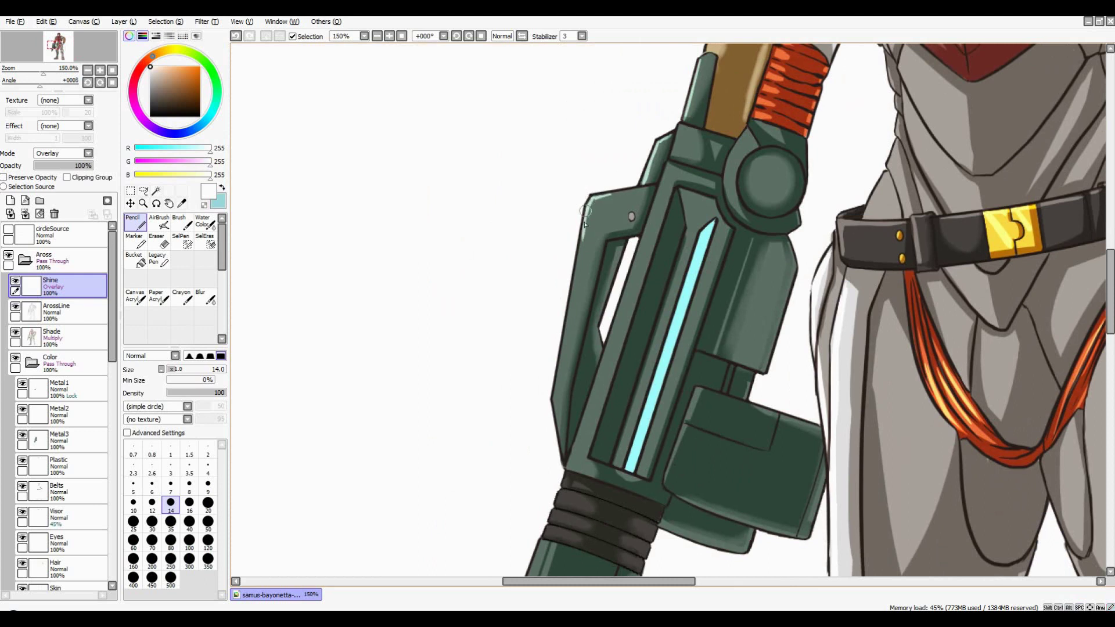
pyautogui.moveTo(585, 223)
pyautogui.mouseDown()
pyautogui.moveTo(552, 145)
pyautogui.moveTo(570, 192)
pyautogui.mouseUp()
pyautogui.press('[')
pyautogui.press('[')
pyautogui.press('[')
pyautogui.press('[')
pyautogui.press('[')
pyautogui.press('[')
pyautogui.press('[')
pyautogui.scroll(2, 581, 290)
pyautogui.moveTo(632, 354); pyautogui.dragTo(570, 332)
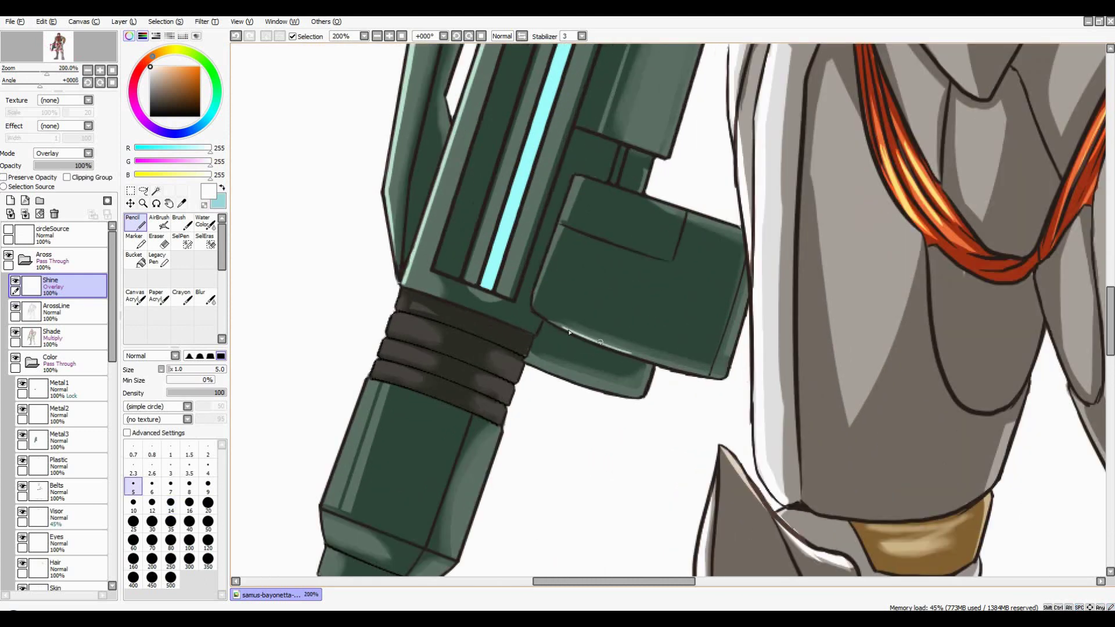
# Add 5 px white highlights to the gun's dark ribbed collar and the edges of its green barrel
pyautogui.scroll(1, 743, 317)
pyautogui.scroll(-1, 743, 317)
pyautogui.scroll(2, 726, 349)
pyautogui.moveTo(755, 279); pyautogui.dragTo(726, 360)
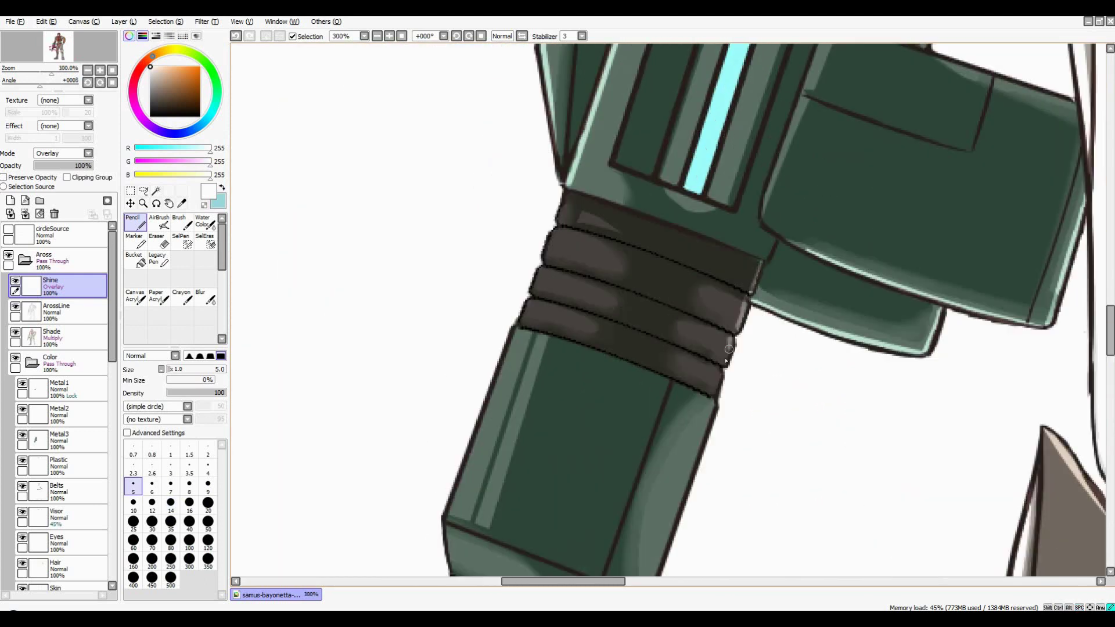
pyautogui.moveTo(548, 257); pyautogui.dragTo(522, 325)
pyautogui.scroll(-2, 665, 243)
pyautogui.scroll(-3, 673, 267)
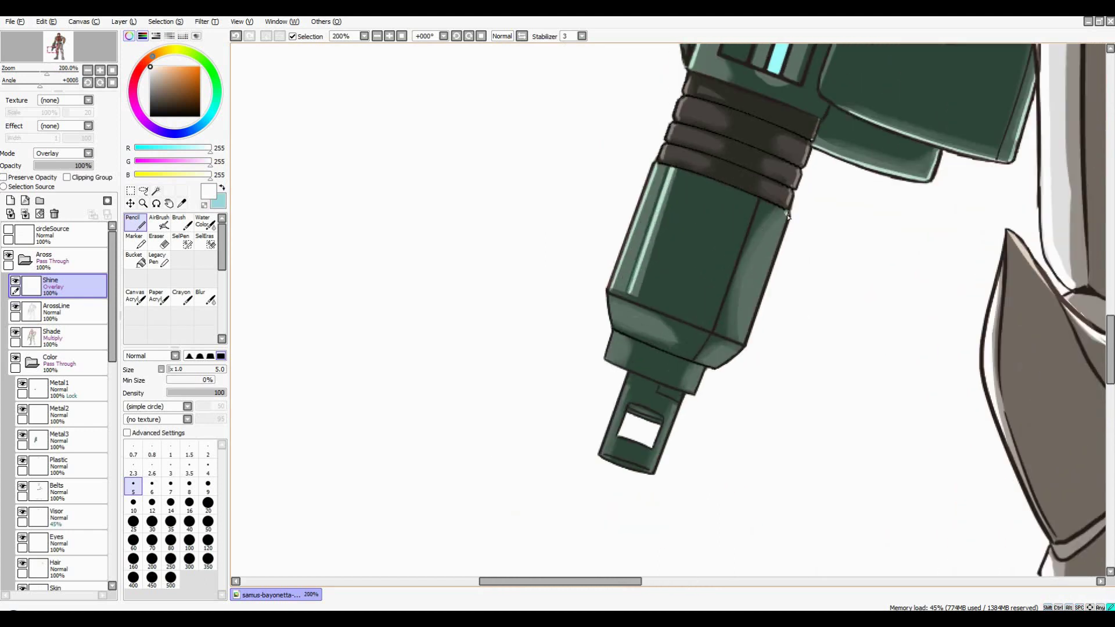
# Paint a highlight on the gun's round joint and soften it with a 10 px low-density eraser
pyautogui.scroll(3, 734, 192)
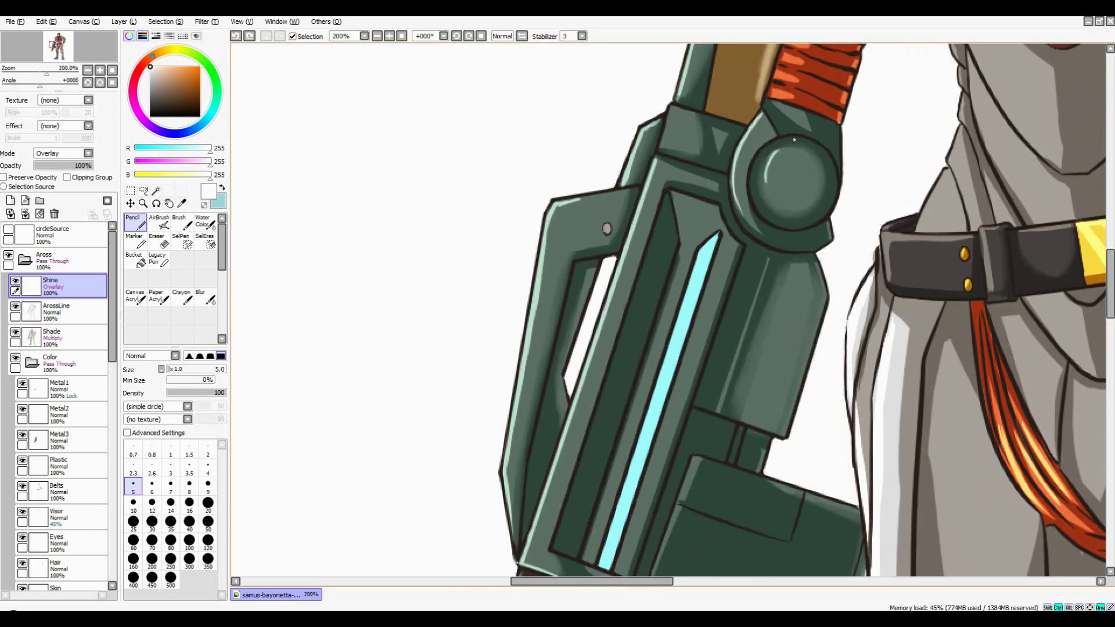
pyautogui.press('e')
pyautogui.moveTo(808, 151)
pyautogui.mouseDown()
pyautogui.moveTo(796, 183)
pyautogui.moveTo(783, 188)
pyautogui.moveTo(797, 168)
pyautogui.mouseUp()
pyautogui.scroll(-3, 784, 192)
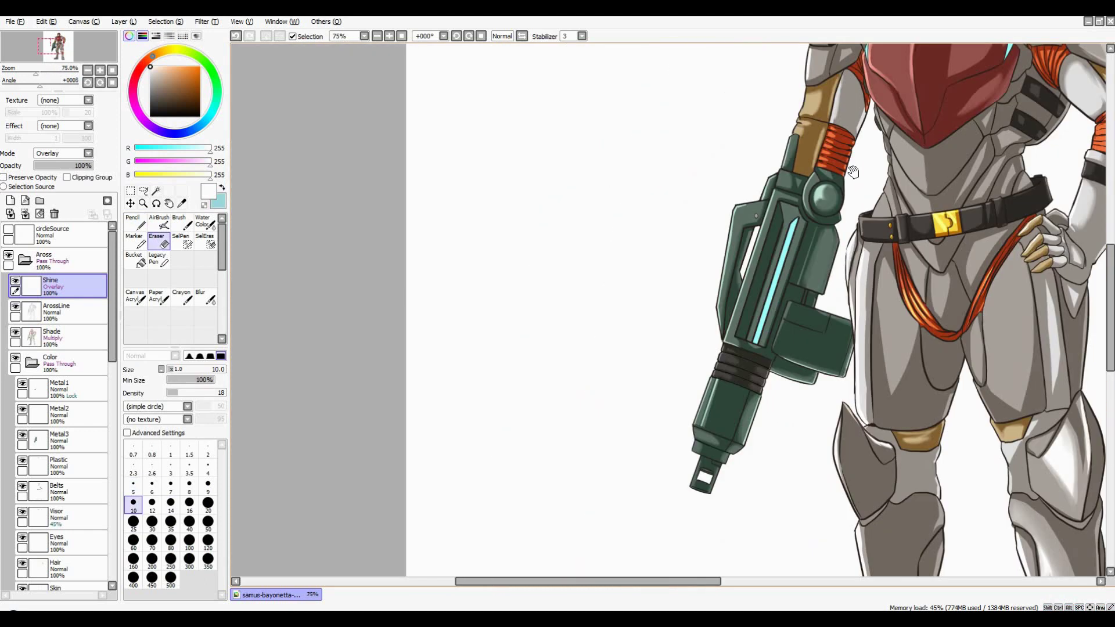
# Paint fine white highlights on the gun's lower barrel and muzzle with a 7 px pencil
pyautogui.scroll(3, 755, 244)
pyautogui.scroll(-3, 726, 406)
pyautogui.scroll(3, 697, 372)
pyautogui.press('n')
pyautogui.moveTo(712, 324); pyautogui.dragTo(698, 382)
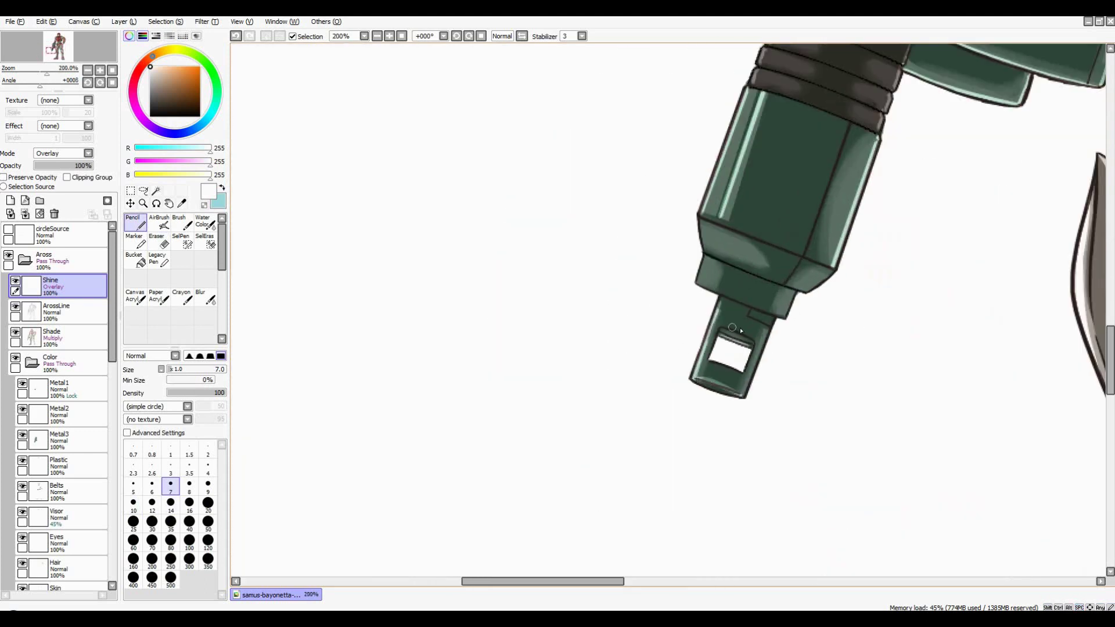
pyautogui.scroll(2, 733, 328)
pyautogui.scroll(-4, 768, 283)
pyautogui.scroll(4, 726, 285)
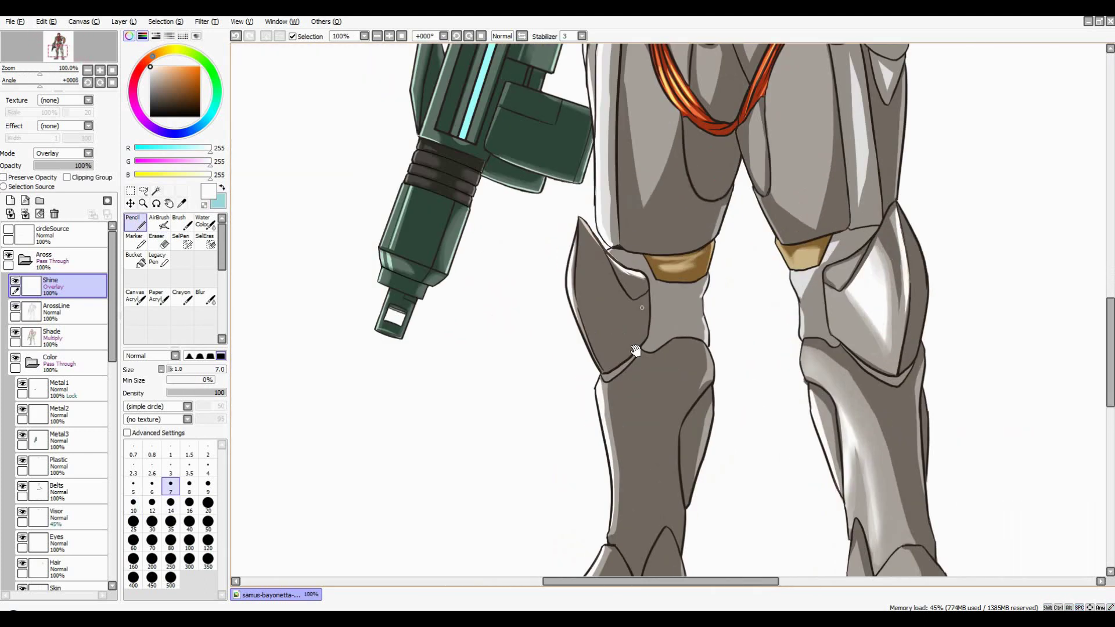
# Add small highlights to the gun-side shin top and the tan knee patches with the 7 px pencil, softening with the eraser
pyautogui.moveTo(718, 283); pyautogui.dragTo(697, 314)
pyautogui.press('e')
pyautogui.scroll(2, 708, 348)
pyautogui.press('n')
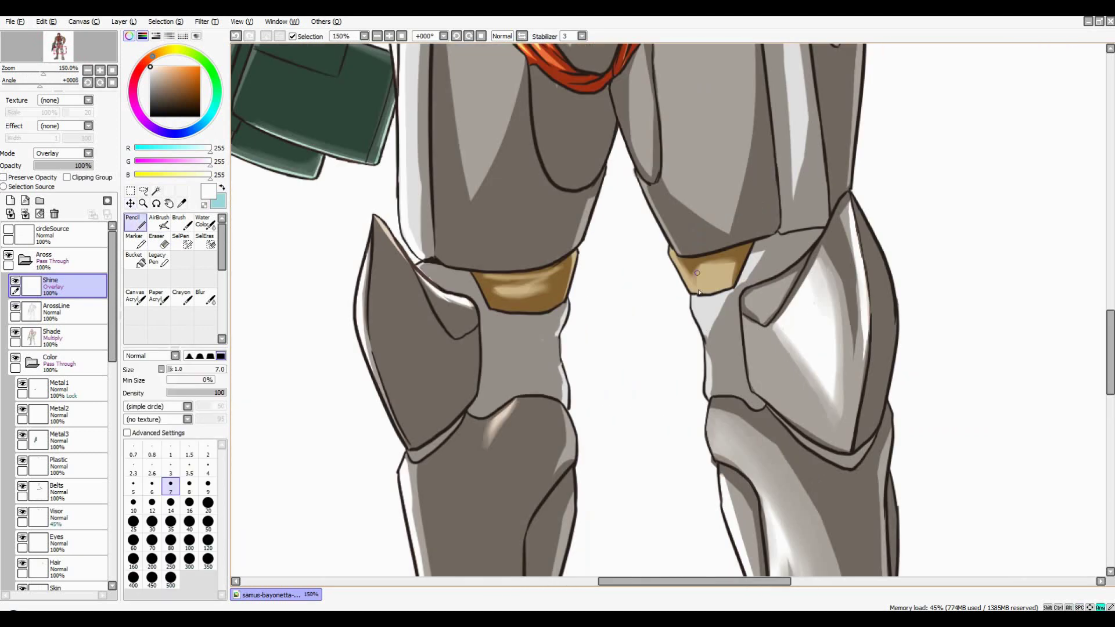
pyautogui.scroll(-4, 557, 357)
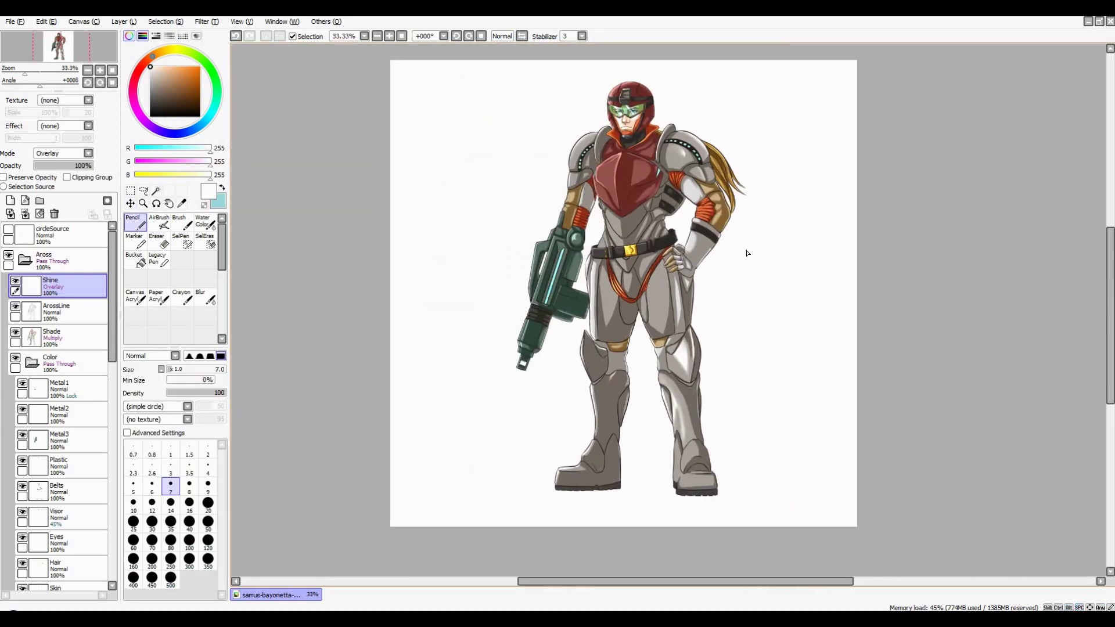
# Add a new layer named Shade2 directly above the Shade layer
pyautogui.scroll(1, 567, 330)
pyautogui.click(58, 337)
pyautogui.click(10, 200)
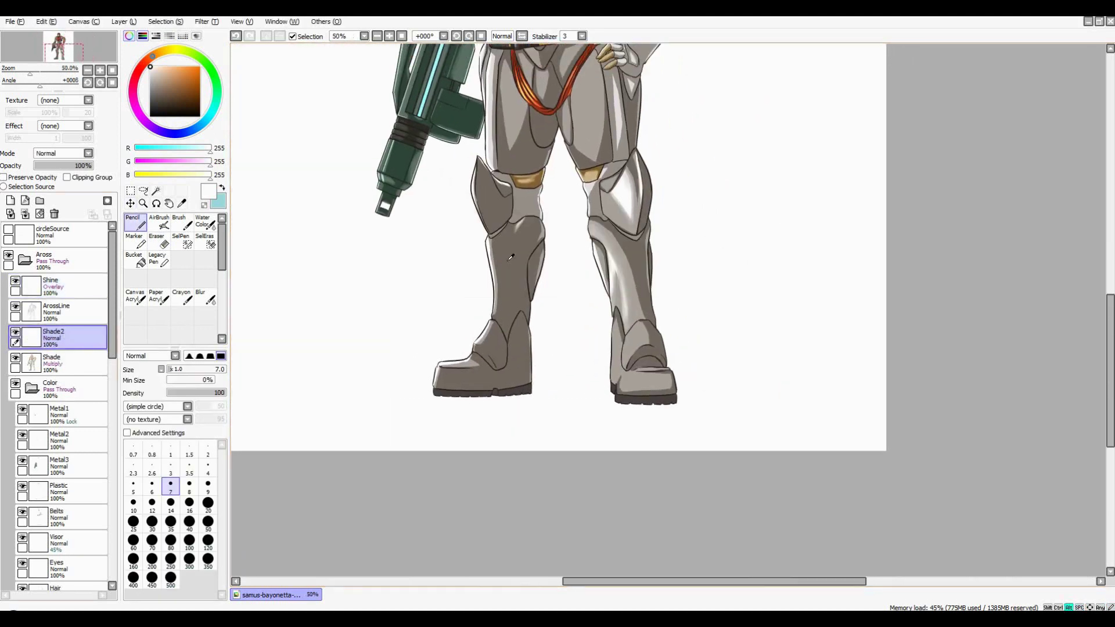
pyautogui.scroll(2, 487, 194)
# Shade the gun-side knee guard on Shade2 in Multiply mode, using the sampled armour grey and a 30 px pencil
pyautogui.keyDown('alt'); pyautogui.click(487, 194); pyautogui.keyUp('alt')
pyautogui.press(']')
pyautogui.press(']')
pyautogui.press(']')
pyautogui.press(']')
pyautogui.press(']')
pyautogui.press(']')
pyautogui.press(']')
pyautogui.press(']')
pyautogui.press(']')
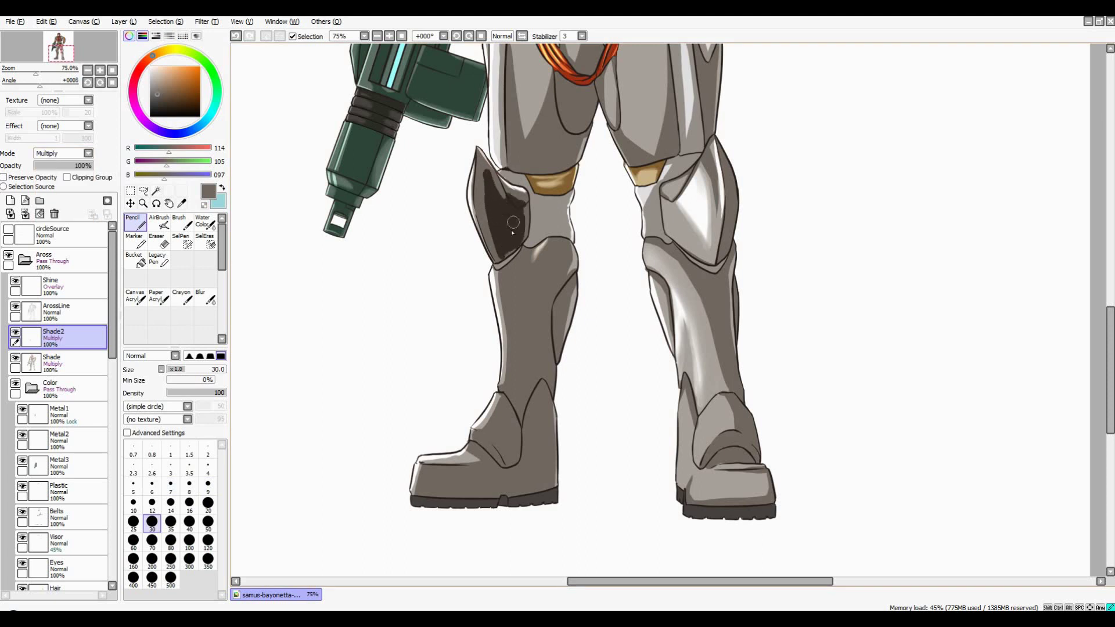
pyautogui.moveTo(487, 210); pyautogui.dragTo(475, 167)
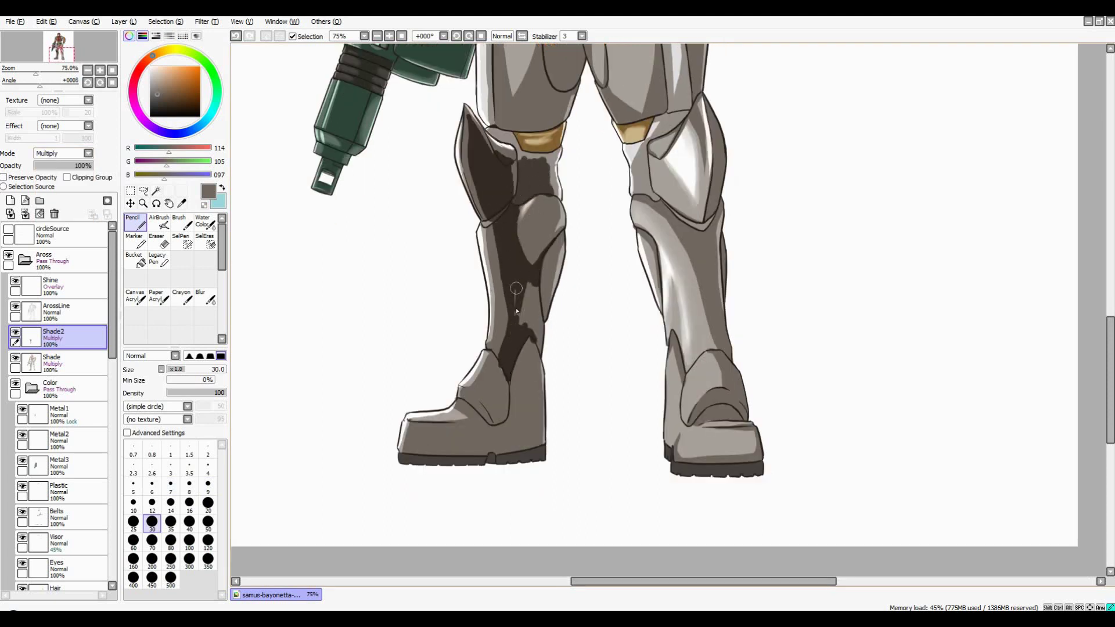
# Paint dark second-level shadows down the gun-side shin and over its boot and sole with the 30 px pencil
pyautogui.moveTo(517, 312); pyautogui.dragTo(536, 263)
pyautogui.moveTo(497, 329); pyautogui.dragTo(525, 274)
pyautogui.moveTo(546, 212); pyautogui.dragTo(561, 313)
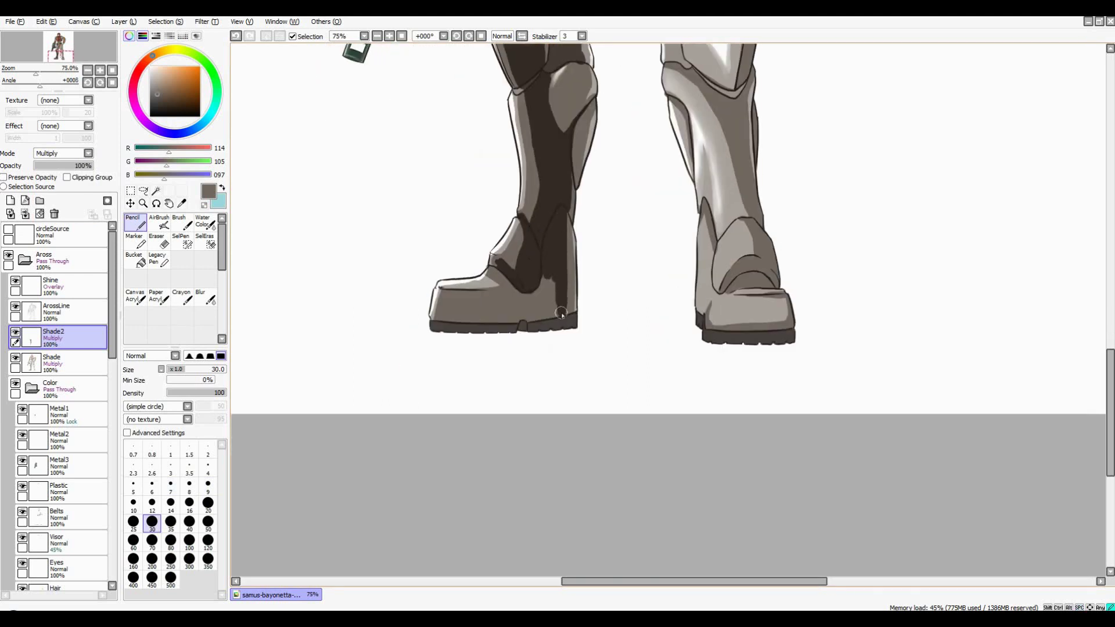
pyautogui.scroll(-3, 467, 316)
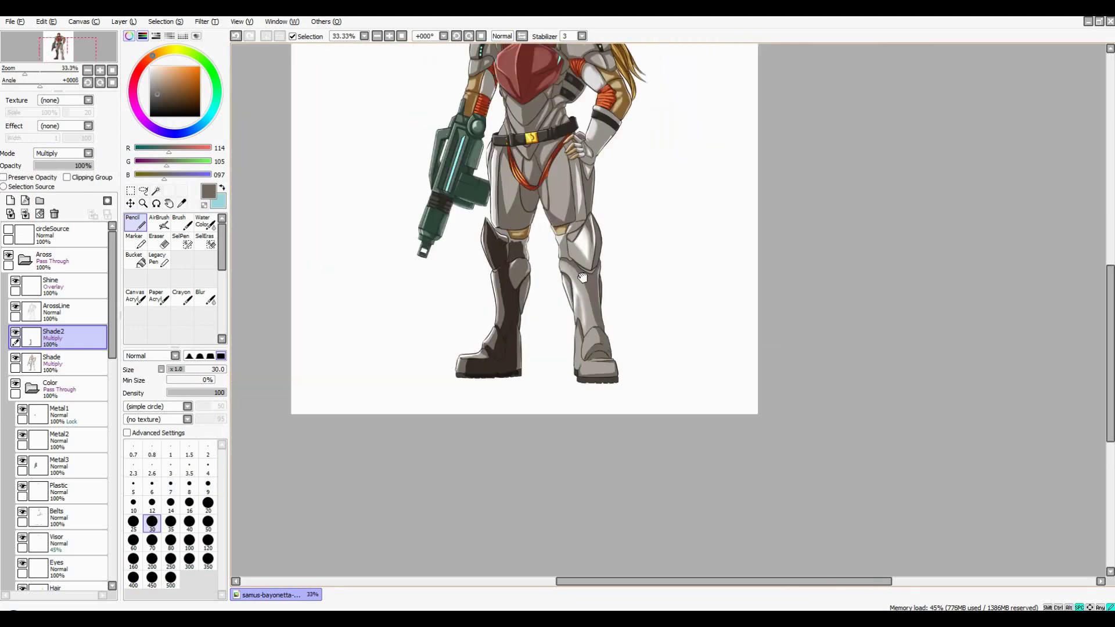
# Paint dark shadows along the outer edge of the other shin and on its boot and sole
pyautogui.scroll(3, 588, 125)
pyautogui.scroll(-2, 599, 291)
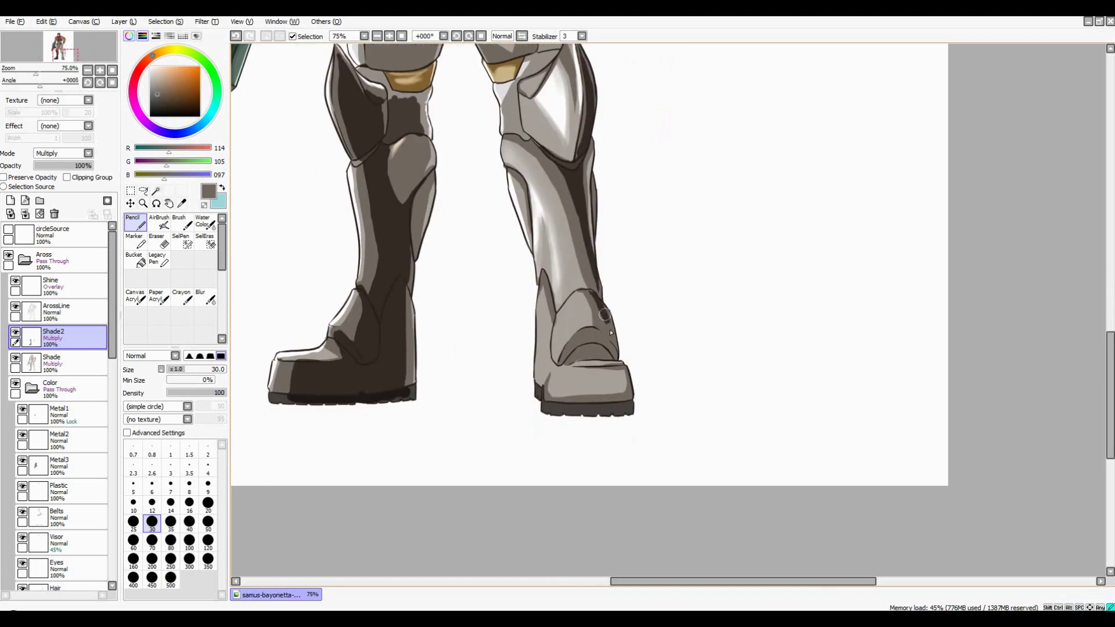
pyautogui.scroll(1, 604, 349)
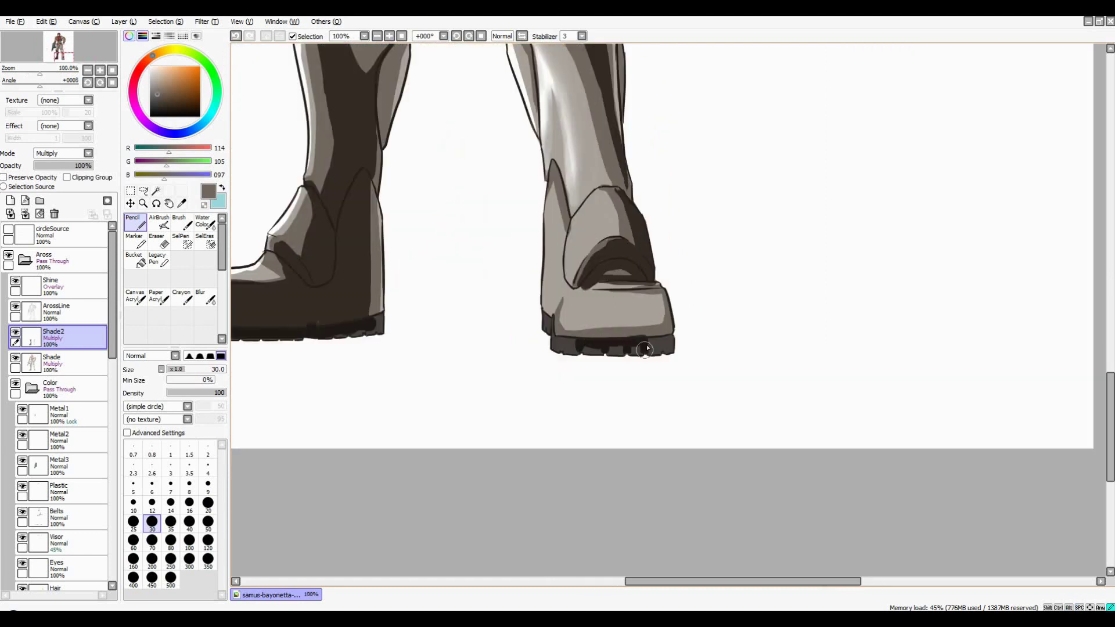
pyautogui.scroll(-1, 645, 349)
# Enlarge the pencil to 35 px and darken the shadow areas of the thighs, crotch and outer hip armour
pyautogui.scroll(6, 505, 264)
pyautogui.scroll(-1, 581, 250)
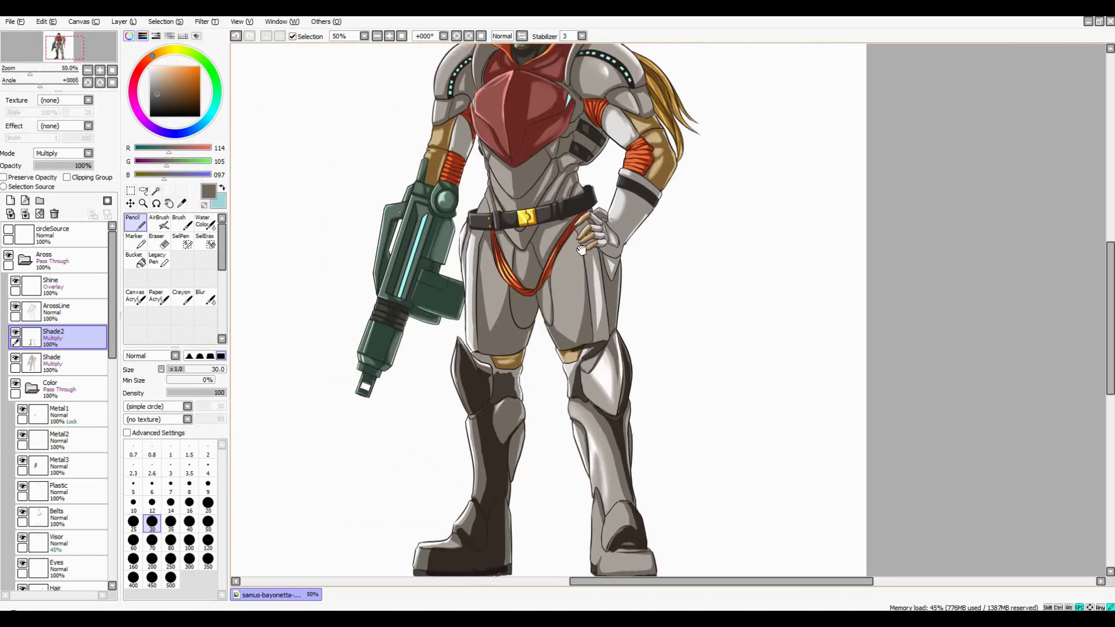
pyautogui.scroll(2, 581, 250)
pyautogui.press(']')
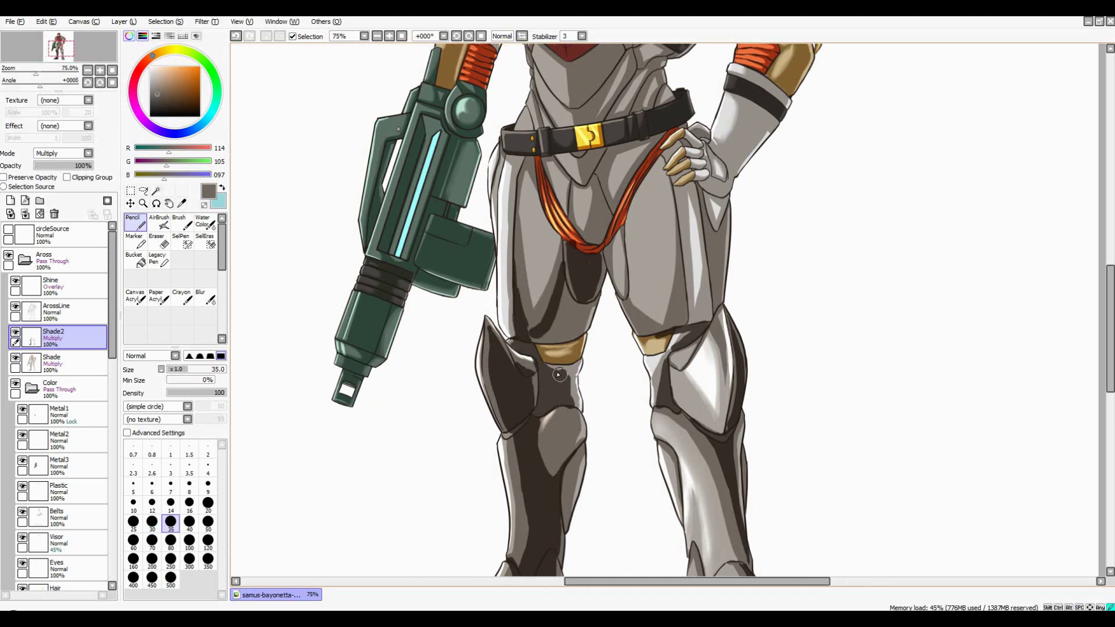
pyautogui.scroll(1, 581, 262)
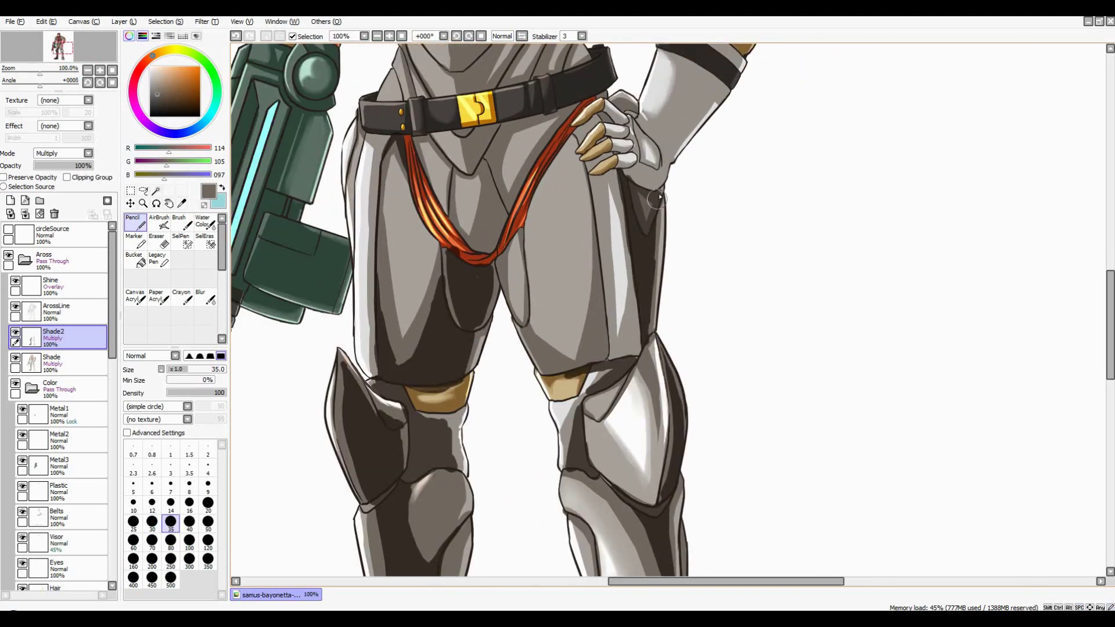
pyautogui.moveTo(659, 197); pyautogui.dragTo(650, 307)
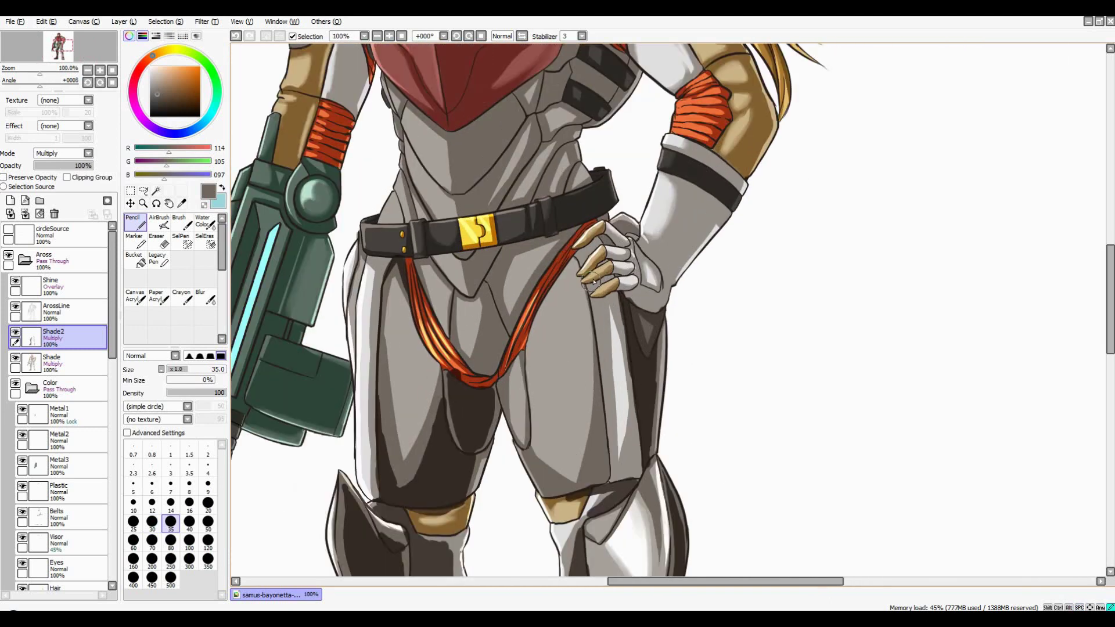
# Paint dark shadows on the hand resting on the hip, its forearm guard and the tan elbow sleeve
pyautogui.scroll(2, 649, 306)
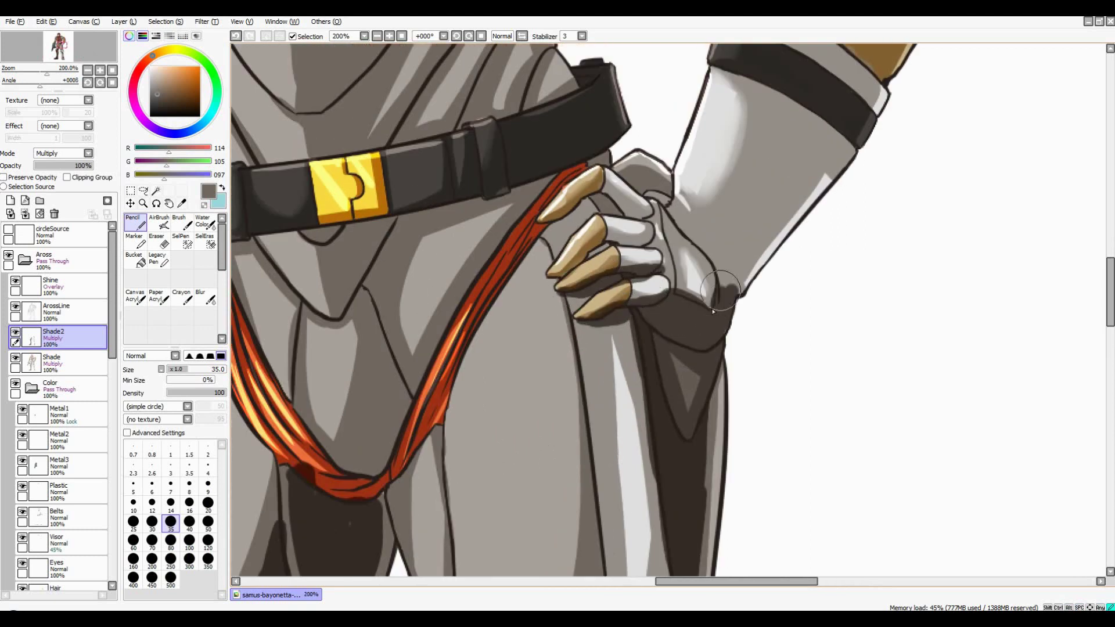
pyautogui.scroll(-2, 668, 308)
pyautogui.scroll(1, 773, 173)
pyautogui.scroll(-1, 659, 197)
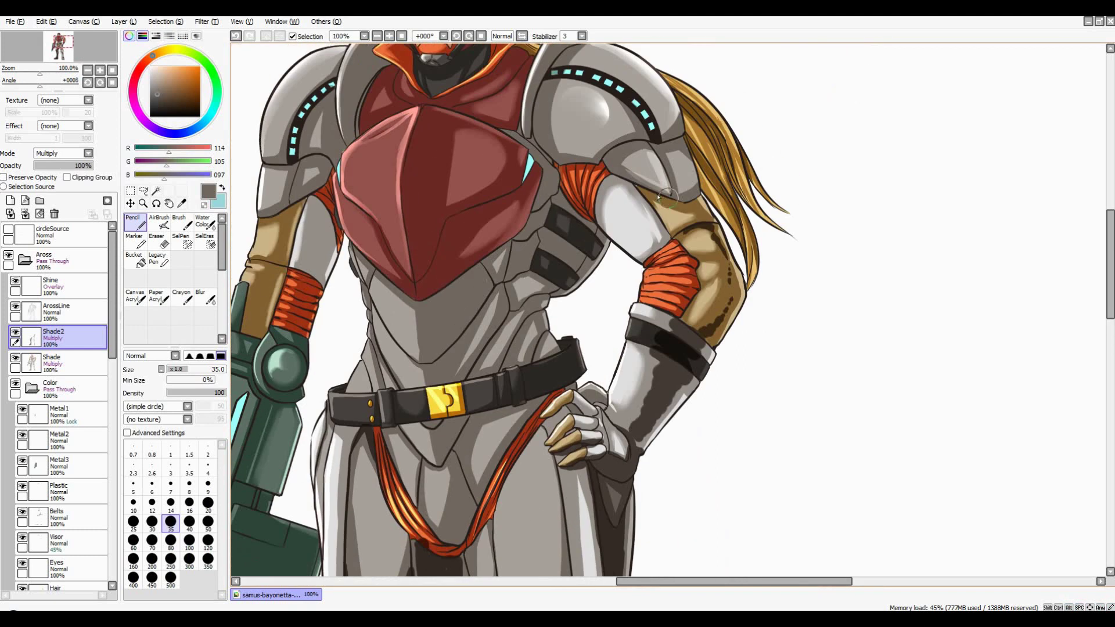
# Darken the gap under the shoulder beside the chest plate and the padded side ribs on the hand-on-hip side
pyautogui.scroll(1, 649, 186)
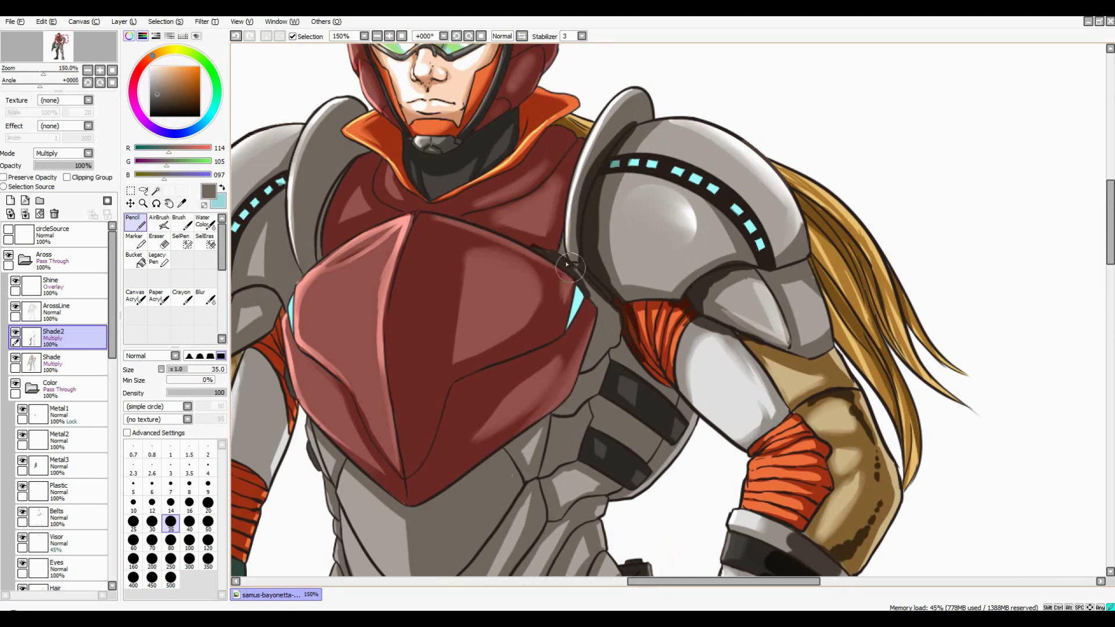
pyautogui.scroll(-3, 593, 290)
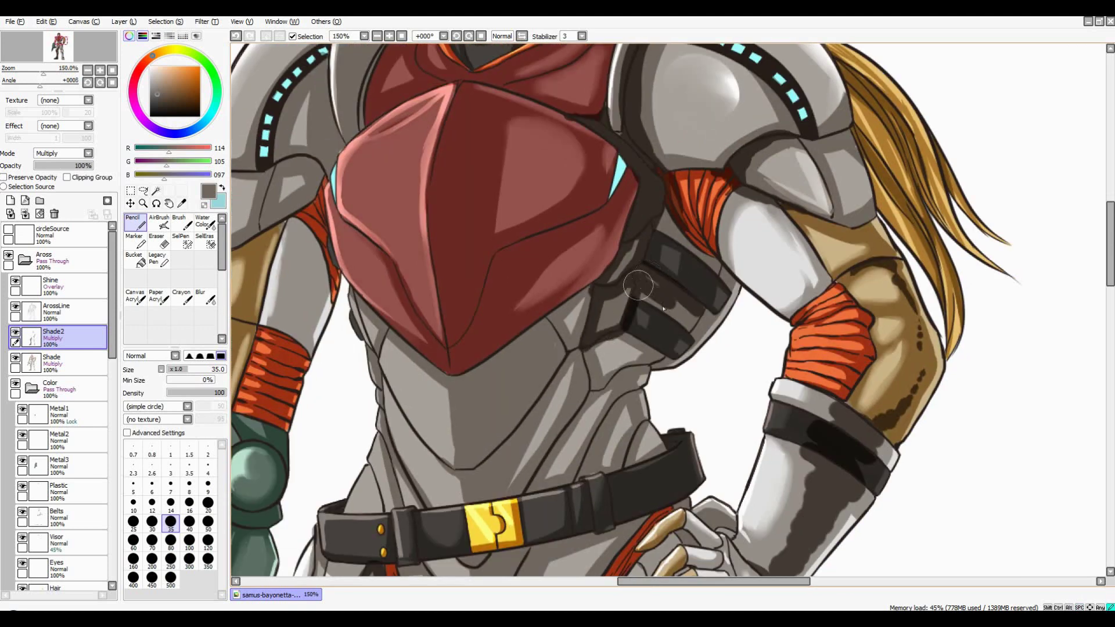
pyautogui.moveTo(607, 386); pyautogui.dragTo(650, 269)
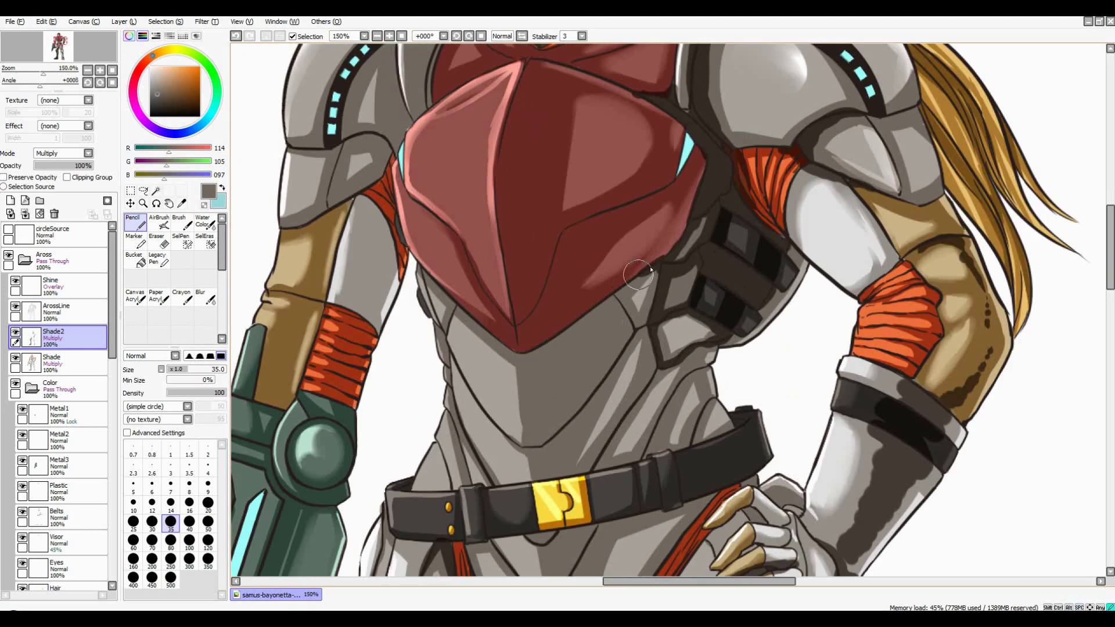
# Paint dark shadows across the shaded half of the abdomen beneath the chest plate and along the waist folds above the belt
pyautogui.moveTo(540, 351); pyautogui.dragTo(540, 442)
pyautogui.moveTo(566, 331); pyautogui.dragTo(598, 378)
pyautogui.scroll(-1, 581, 348)
pyautogui.scroll(1, 581, 348)
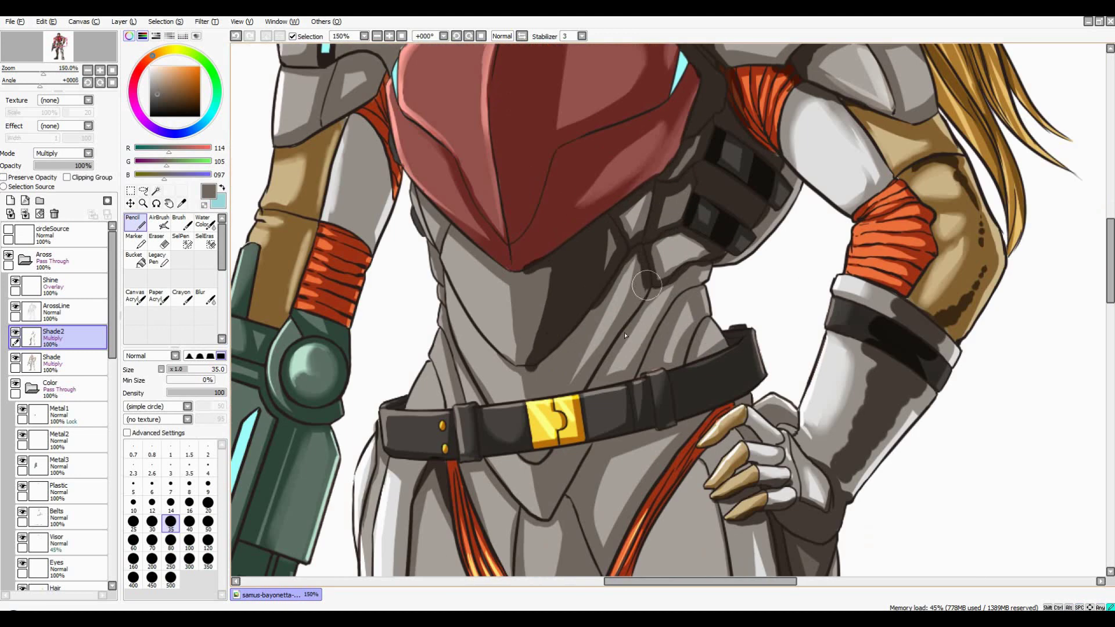
pyautogui.scroll(-1, 657, 261)
pyautogui.scroll(-1, 726, 250)
pyautogui.scroll(1, 744, 243)
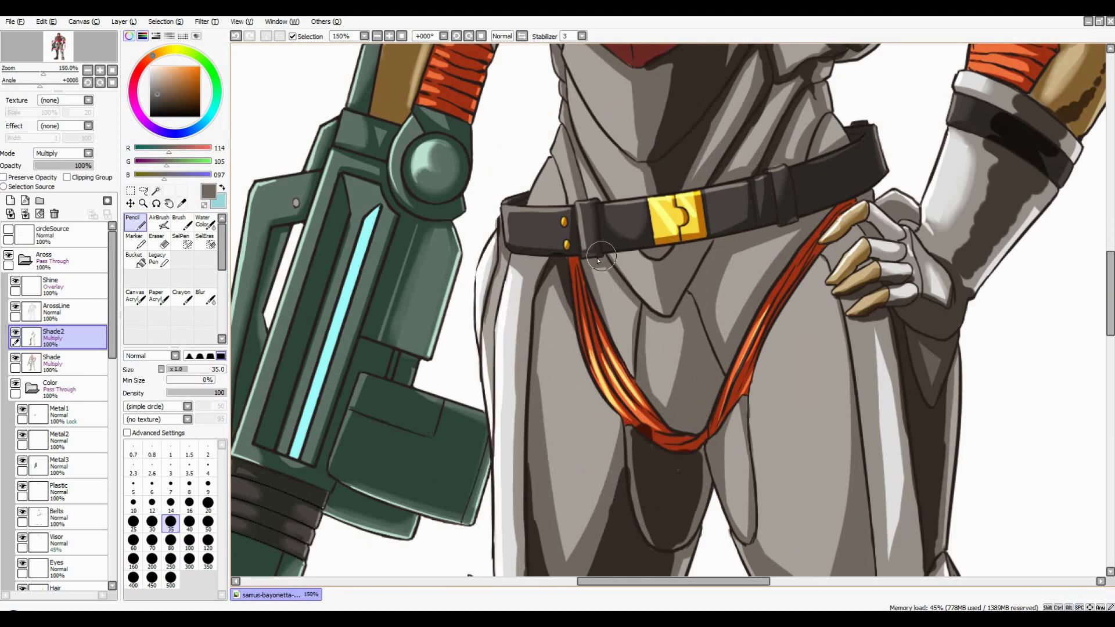
# Darken the shaded side of the pelvis panel below the belt and the lowest part of the orange straps
pyautogui.moveTo(687, 301); pyautogui.dragTo(683, 430)
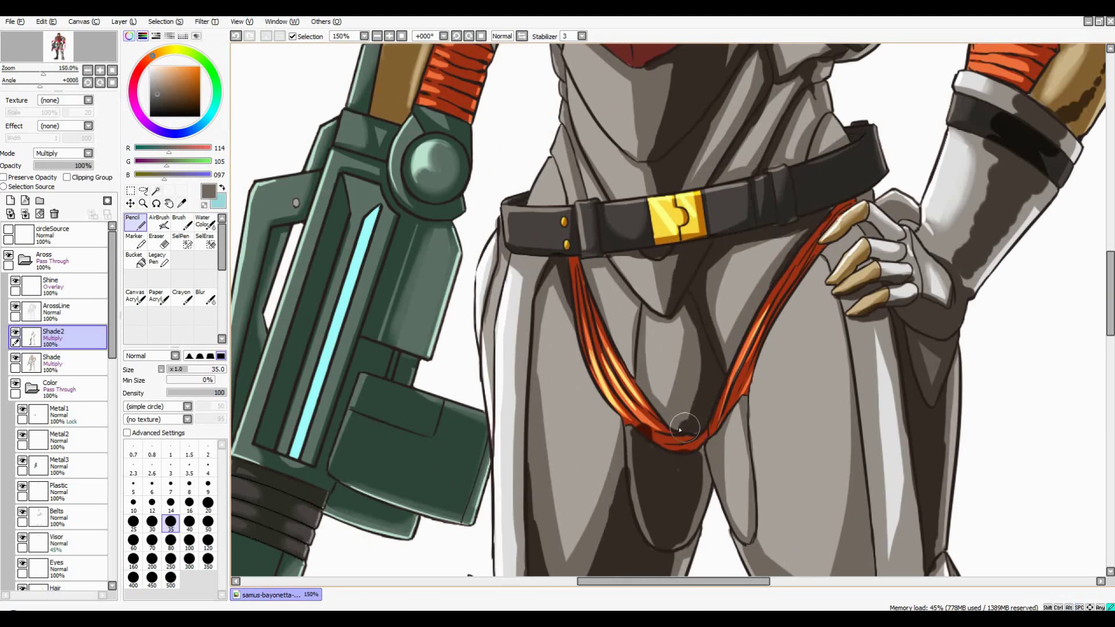
pyautogui.moveTo(685, 326); pyautogui.dragTo(683, 436)
pyautogui.scroll(-1, 692, 407)
pyautogui.scroll(1, 697, 393)
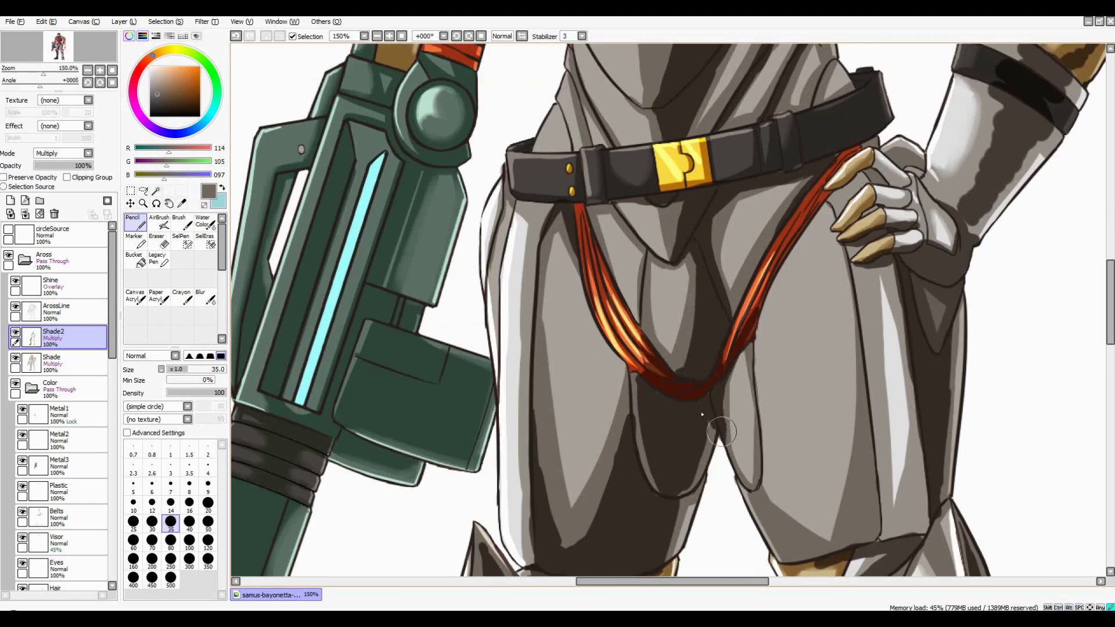
# Paint a dark shadow down the chest plate beside its centre ridge and over the red cloth beneath the orange collar
pyautogui.scroll(-1, 703, 415)
pyautogui.scroll(1, 639, 233)
pyautogui.scroll(-1, 616, 203)
pyautogui.scroll(1, 616, 201)
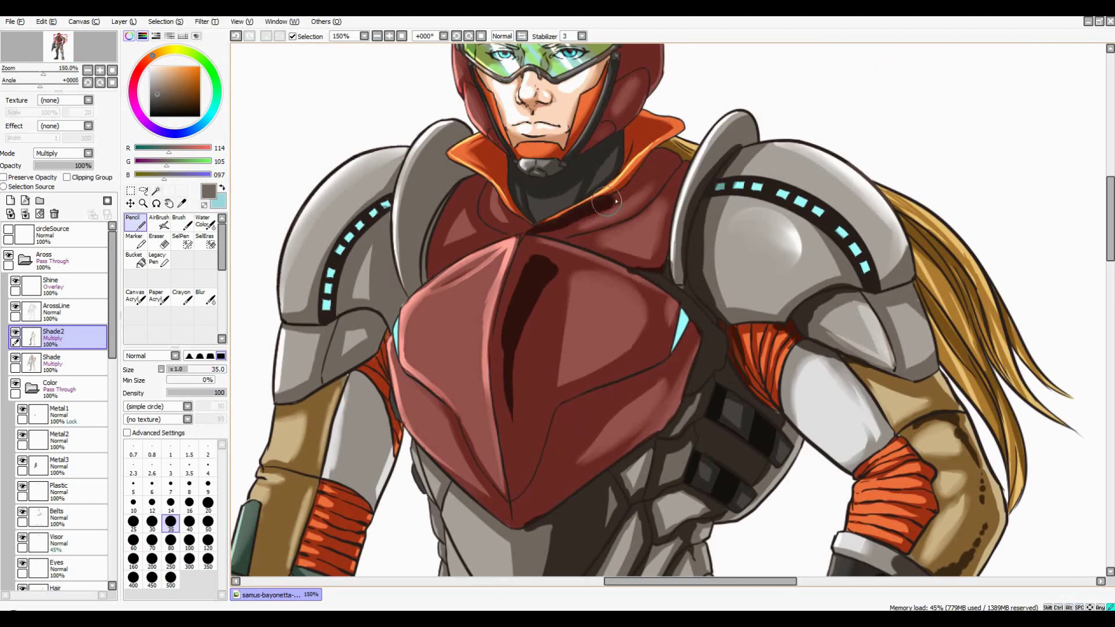
pyautogui.scroll(-1, 615, 201)
pyautogui.scroll(1, 522, 244)
# Paint dark shadows on the inner face of the gun-side raised shoulder guard and the red cloth beside it
pyautogui.scroll(1, 517, 298)
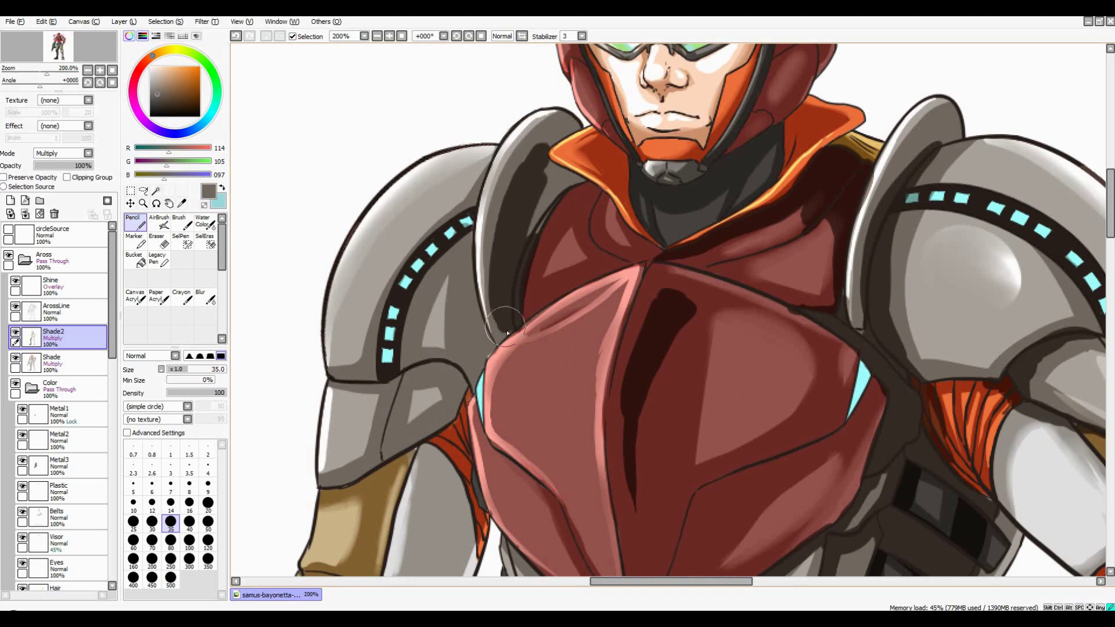
pyautogui.moveTo(523, 133); pyautogui.dragTo(623, 223)
pyautogui.scroll(-3, 569, 210)
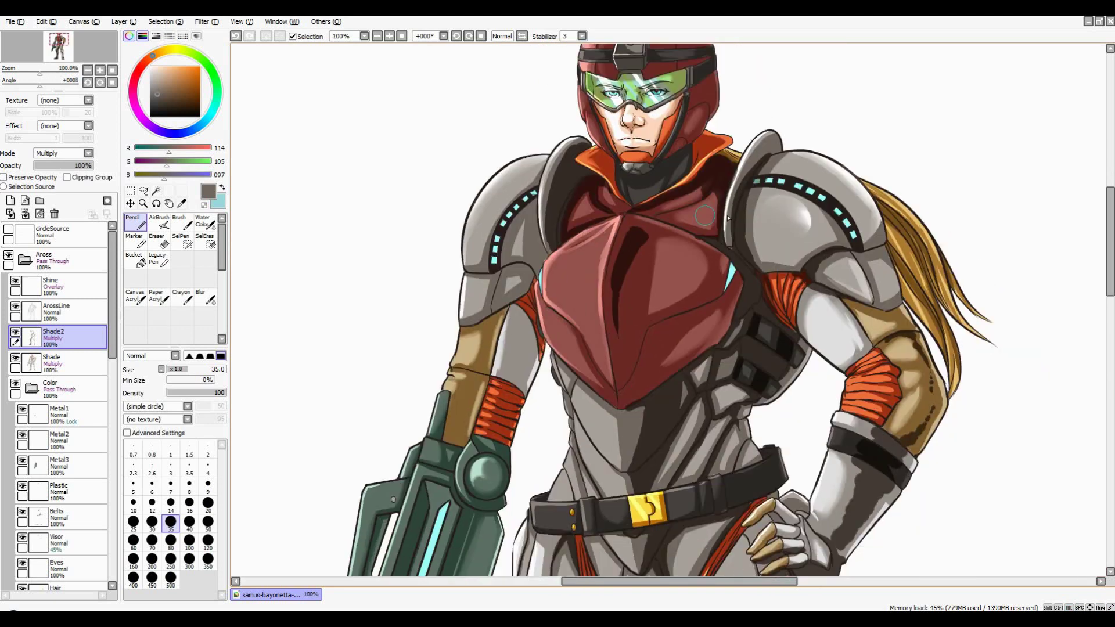
pyautogui.scroll(2, 507, 210)
pyautogui.scroll(-3, 537, 231)
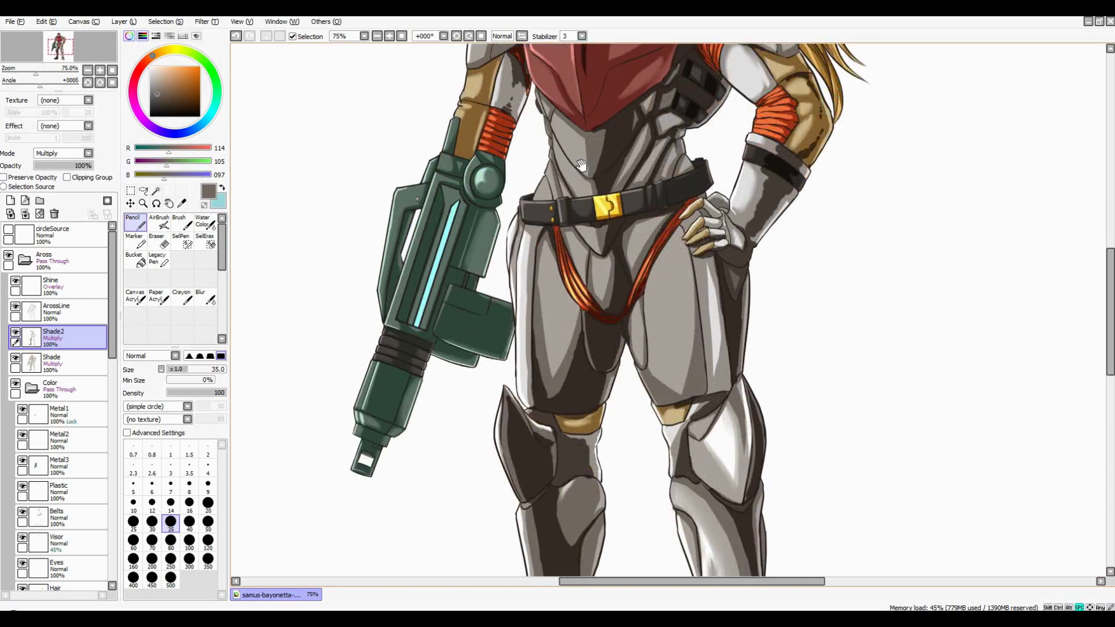
# Darken the helmet's panel seams, the headlamp's shaded side and the shadow it casts on the helmet and strap
pyautogui.scroll(3, 589, 212)
pyautogui.scroll(2, 589, 212)
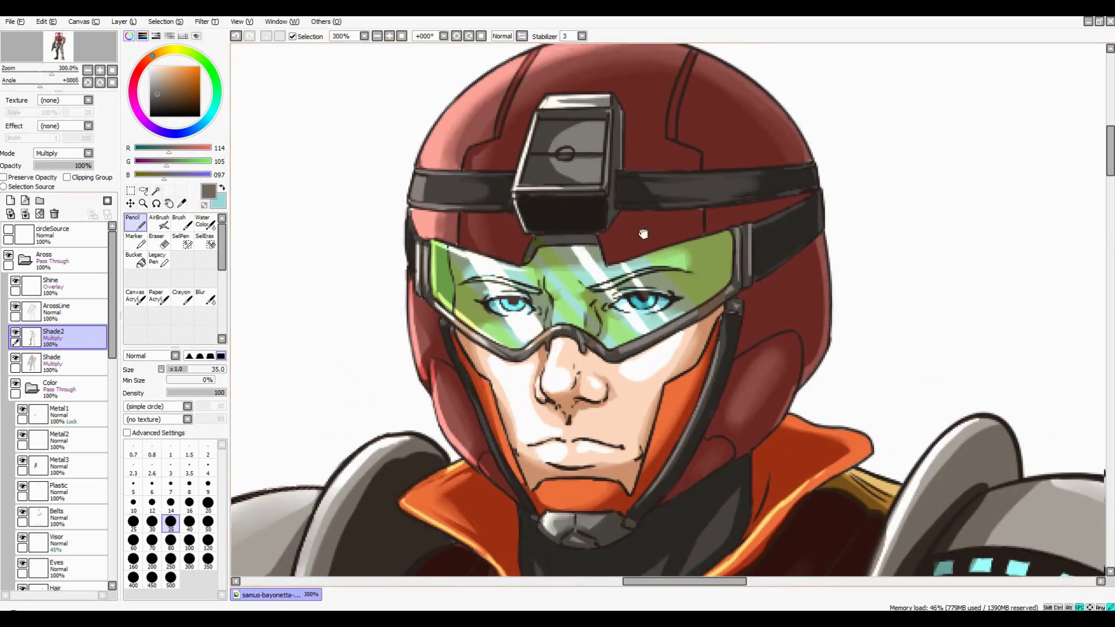
pyautogui.moveTo(670, 97)
pyautogui.mouseDown()
pyautogui.moveTo(726, 244)
pyautogui.moveTo(767, 250)
pyautogui.moveTo(775, 275)
pyautogui.moveTo(904, 187)
pyautogui.mouseUp()
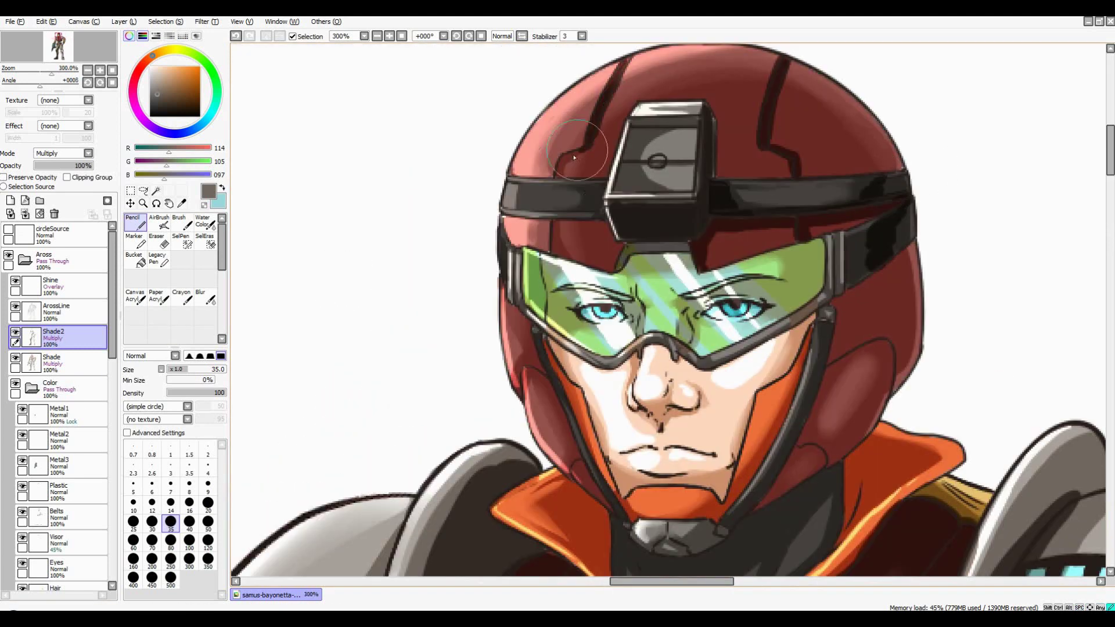
pyautogui.scroll(-3, 575, 224)
pyautogui.scroll(2, 574, 224)
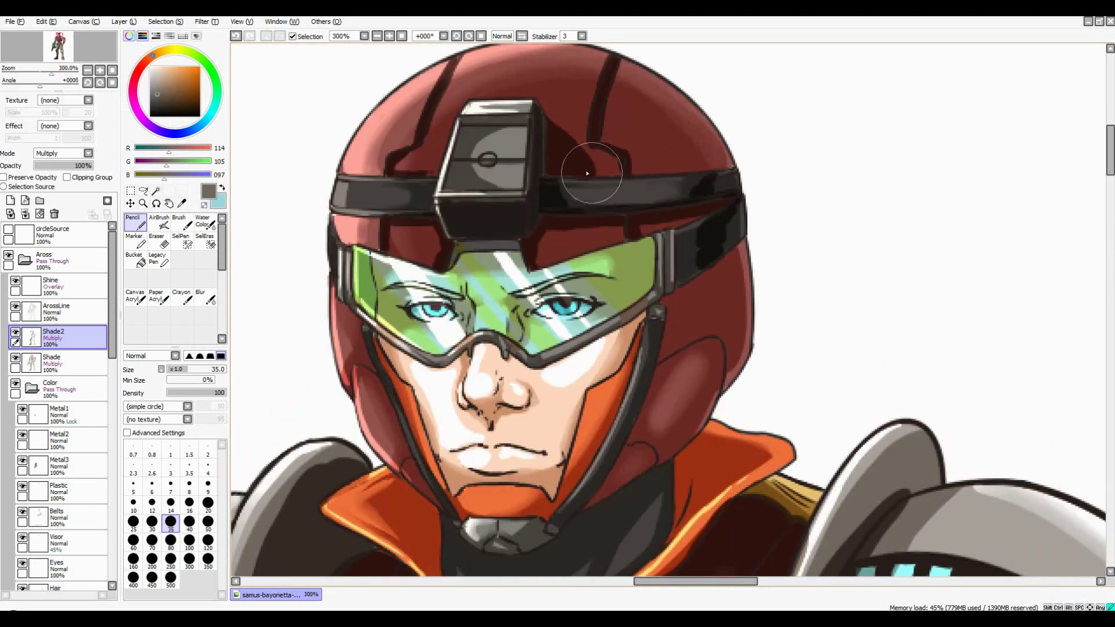
# Paint dark shadows on the neck beneath the chin guard and on the shaded side of the helmet behind the chin strap
pyautogui.moveTo(558, 472); pyautogui.dragTo(573, 189)
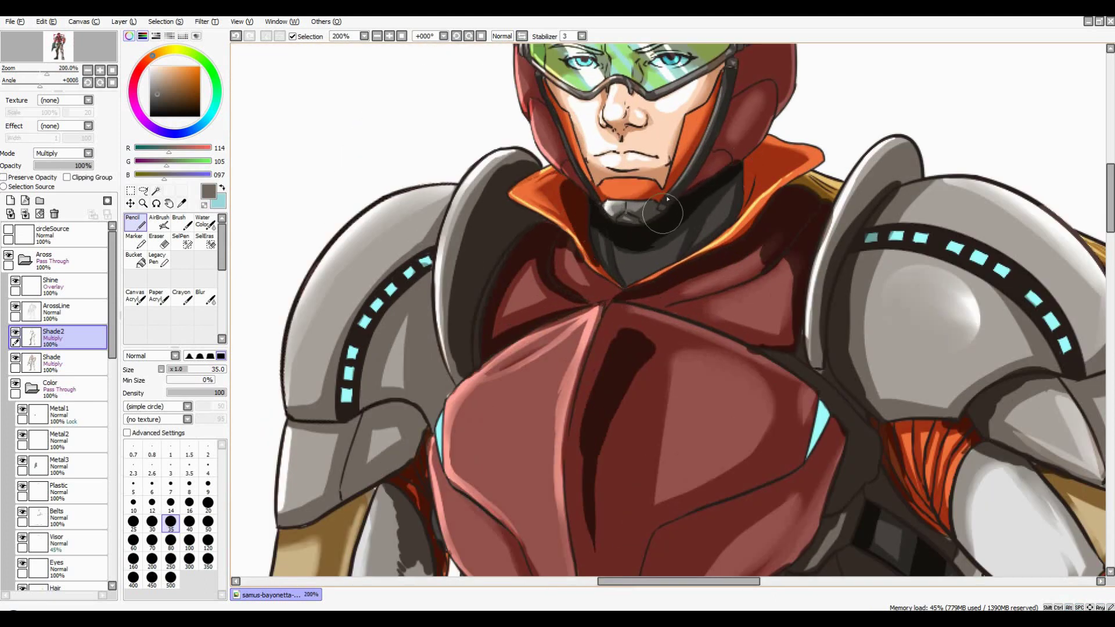
pyautogui.moveTo(712, 139); pyautogui.dragTo(627, 249)
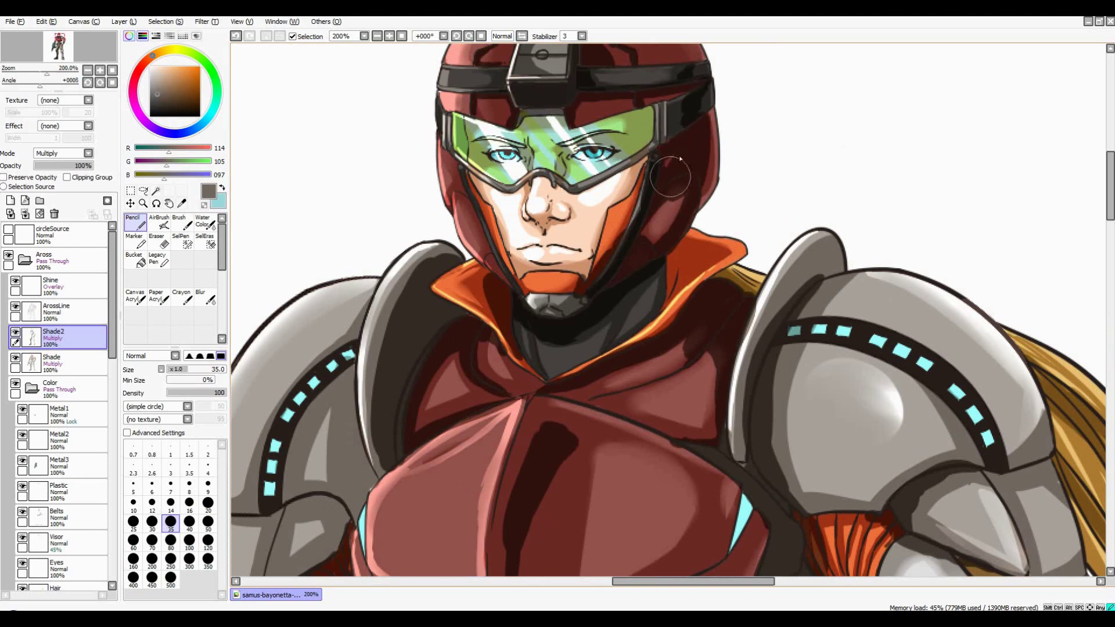
# Preserve the Shade2 layer's opacity and warm its shadow colour with Hue and Saturation, using hue -6 and adjusted saturation and luminescence
pyautogui.scroll(-3, 680, 158)
pyautogui.click(62, 153)
pyautogui.click(58, 218)
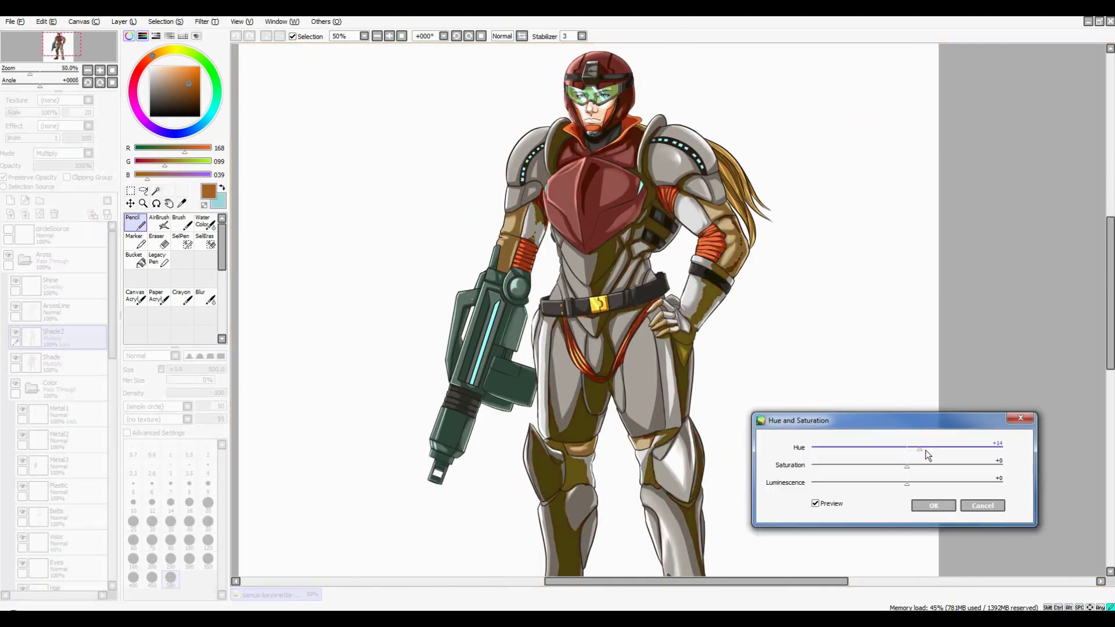
pyautogui.moveTo(924, 456); pyautogui.dragTo(916, 456)
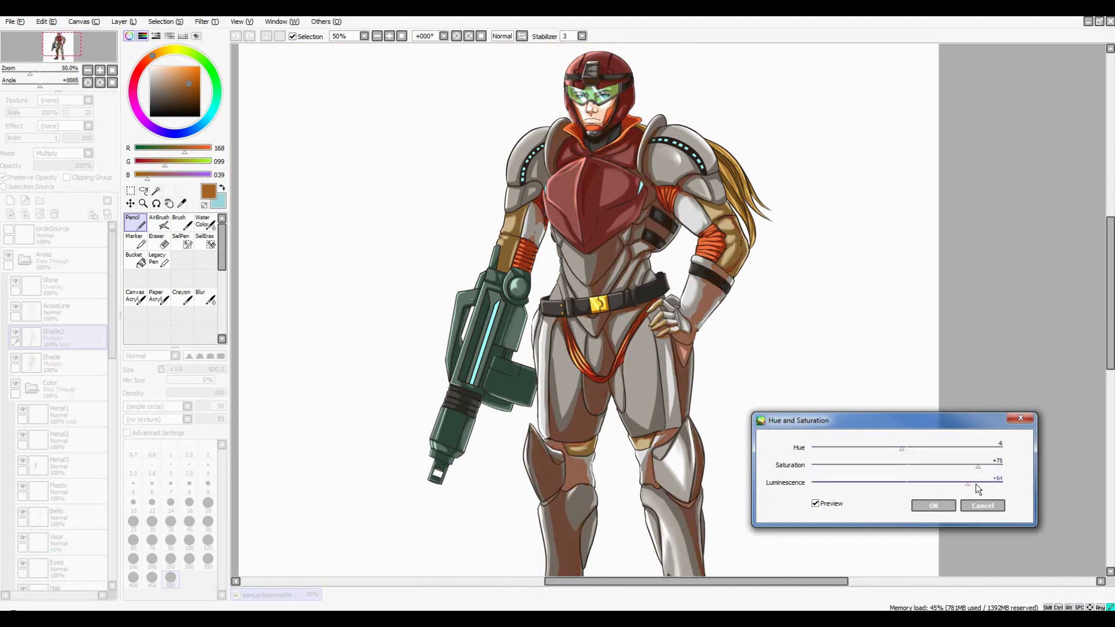
pyautogui.moveTo(979, 490); pyautogui.dragTo(931, 488)
pyautogui.moveTo(979, 466); pyautogui.dragTo(836, 468)
pyautogui.click(933, 505)
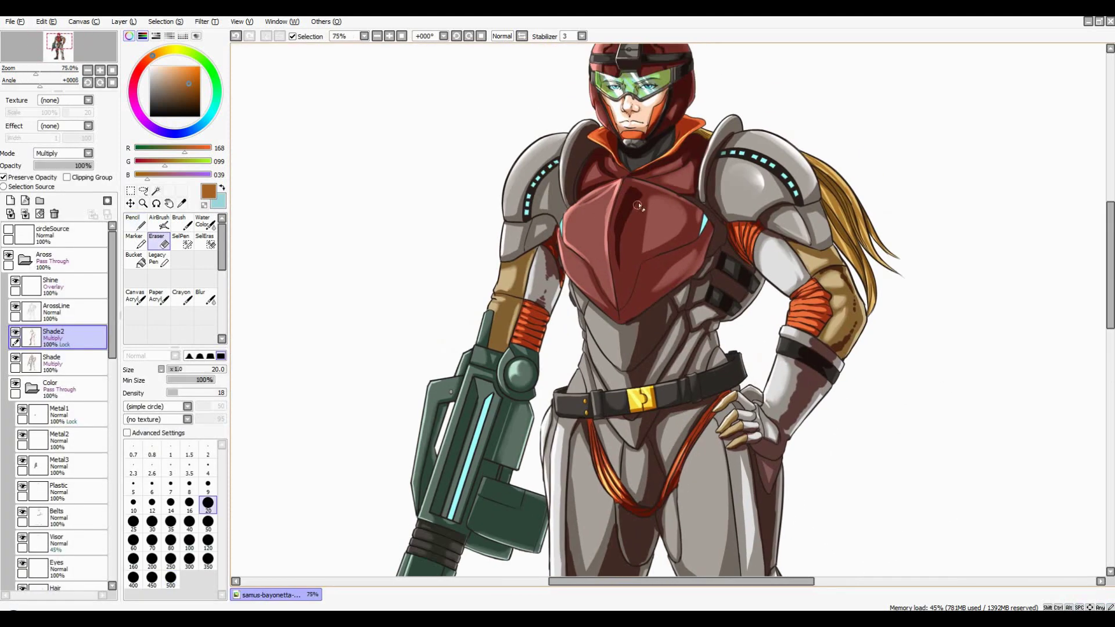
# Soften the dark shadows on the chest plate, helmet, torso and arms with the low-density eraser, enlarging it to 30 px
pyautogui.scroll(3, 728, 144)
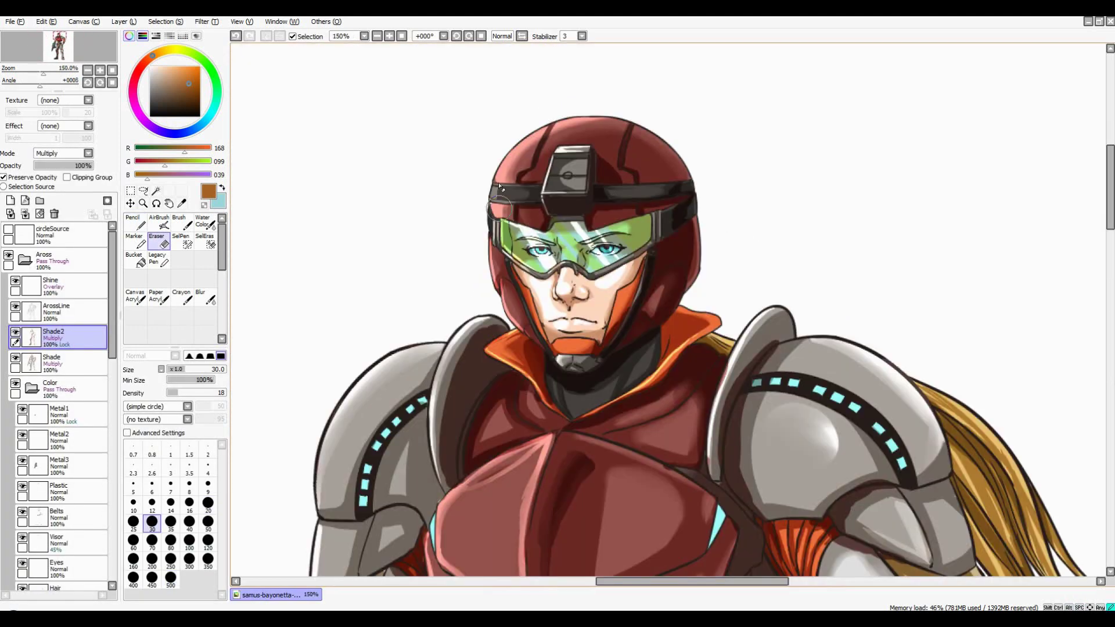
pyautogui.scroll(-2, 720, 231)
pyautogui.scroll(-2, 740, 227)
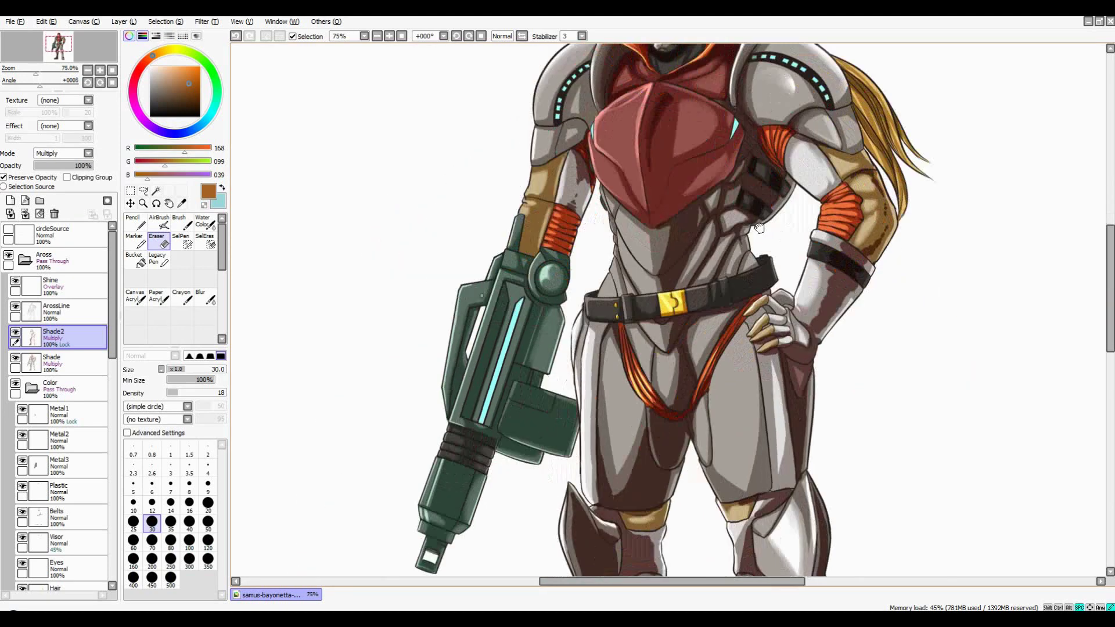
pyautogui.scroll(2, 757, 323)
pyautogui.scroll(-1, 844, 215)
pyautogui.scroll(-6, 525, 229)
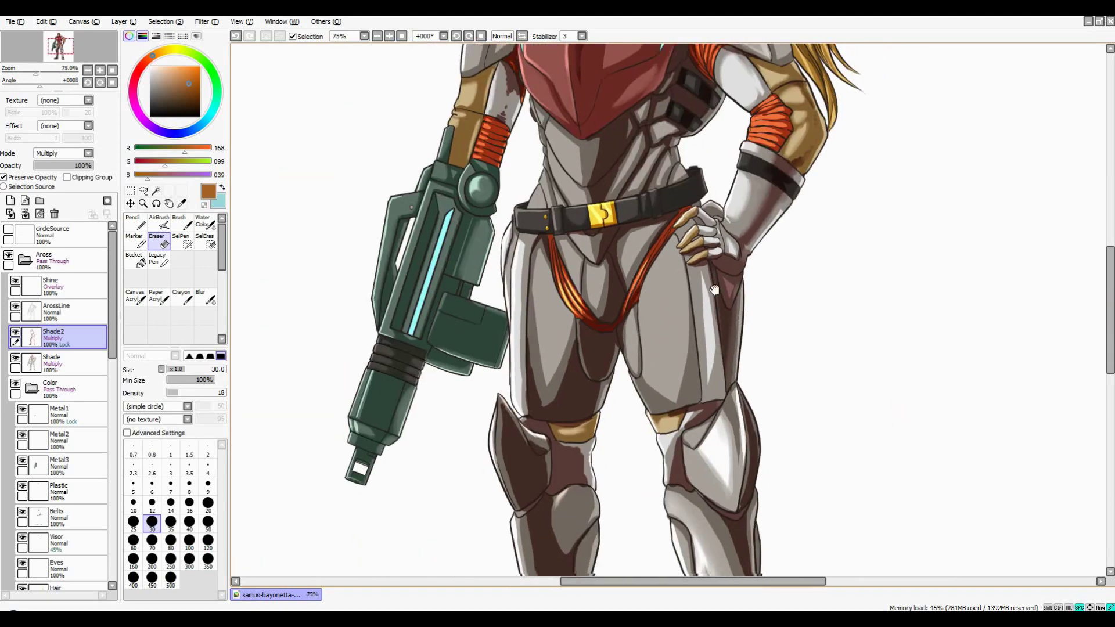
# Enlarge the eraser to 60 px and soften the shadows on the knee armour, shins and boots
pyautogui.click(133, 540)
pyautogui.moveTo(445, 168)
pyautogui.mouseDown()
pyautogui.moveTo(511, 277)
pyautogui.moveTo(464, 470)
pyautogui.moveTo(412, 505)
pyautogui.mouseUp()
pyautogui.moveTo(522, 523); pyautogui.dragTo(529, 325)
pyautogui.scroll(-1, 645, 301)
pyautogui.hscroll(1, 645, 301)
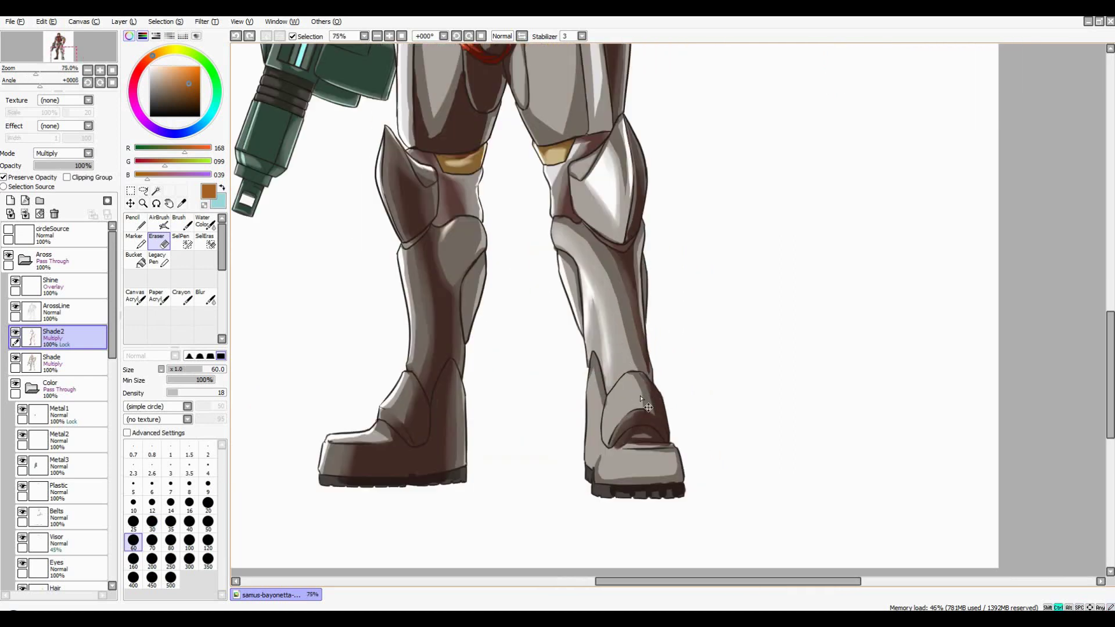
pyautogui.scroll(3, 625, 418)
pyautogui.scroll(-3, 628, 326)
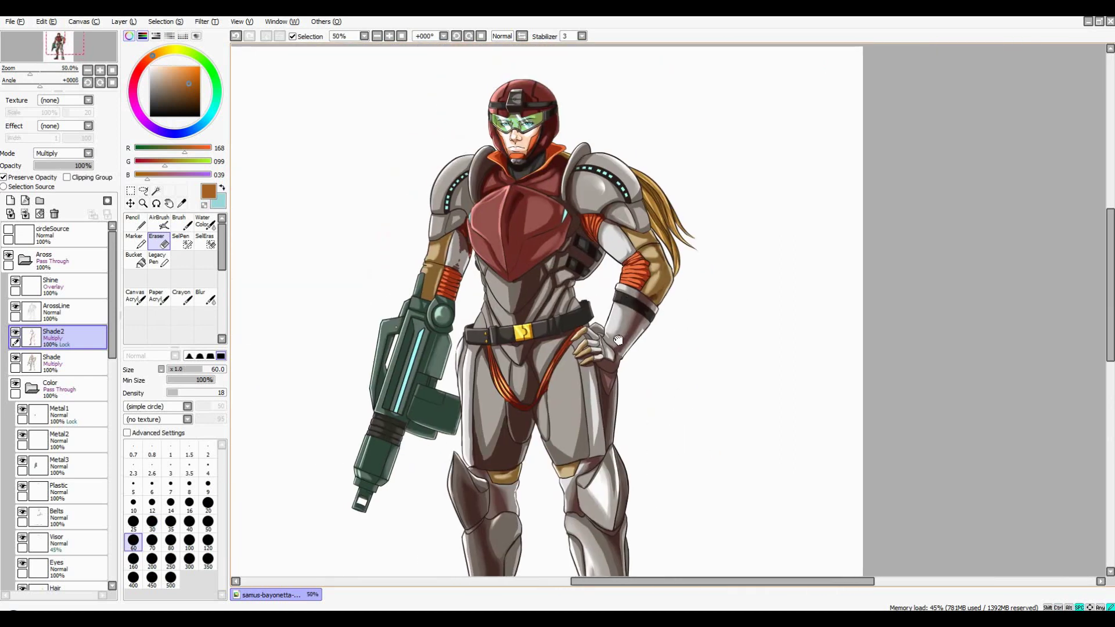
# Reduce the eraser to 35 px and soften the shadow edges on the gun-side thigh armour
pyautogui.scroll(4, 546, 279)
pyautogui.hscroll(-1, 543, 279)
pyautogui.scroll(-3, 542, 279)
pyautogui.scroll(2, 543, 279)
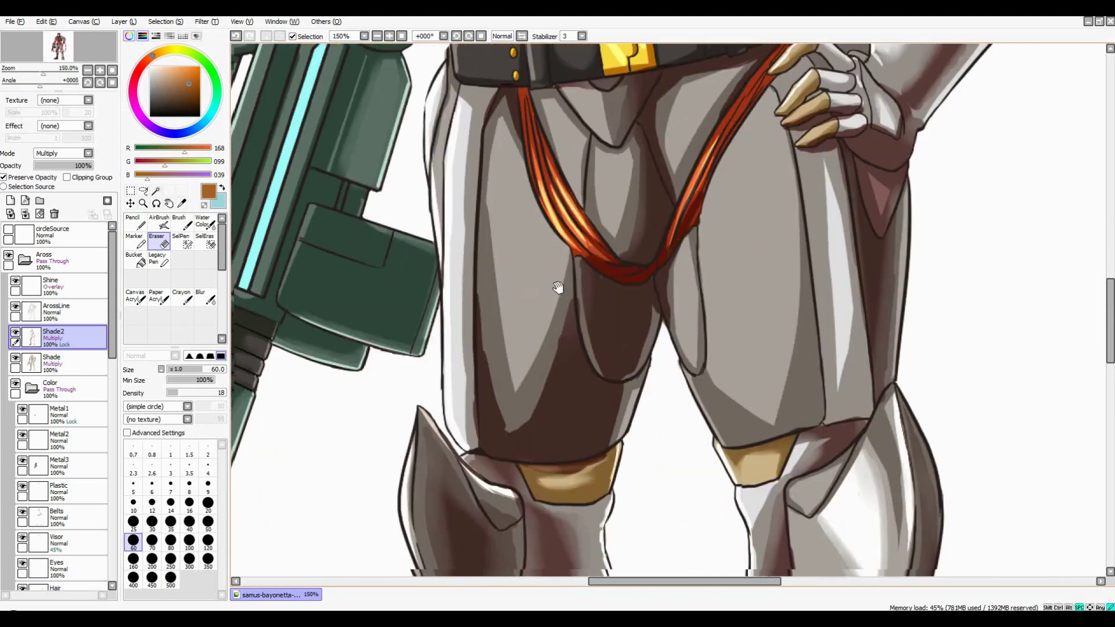
pyautogui.scroll(-1, 523, 302)
pyautogui.press('[')
pyautogui.press('[')
pyautogui.press('[')
pyautogui.moveTo(575, 314); pyautogui.dragTo(523, 407)
pyautogui.moveTo(500, 290); pyautogui.dragTo(482, 378)
pyautogui.moveTo(464, 285); pyautogui.dragTo(478, 424)
# Lower the Shade2 layer's opacity to 54%
pyautogui.scroll(-5, 516, 282)
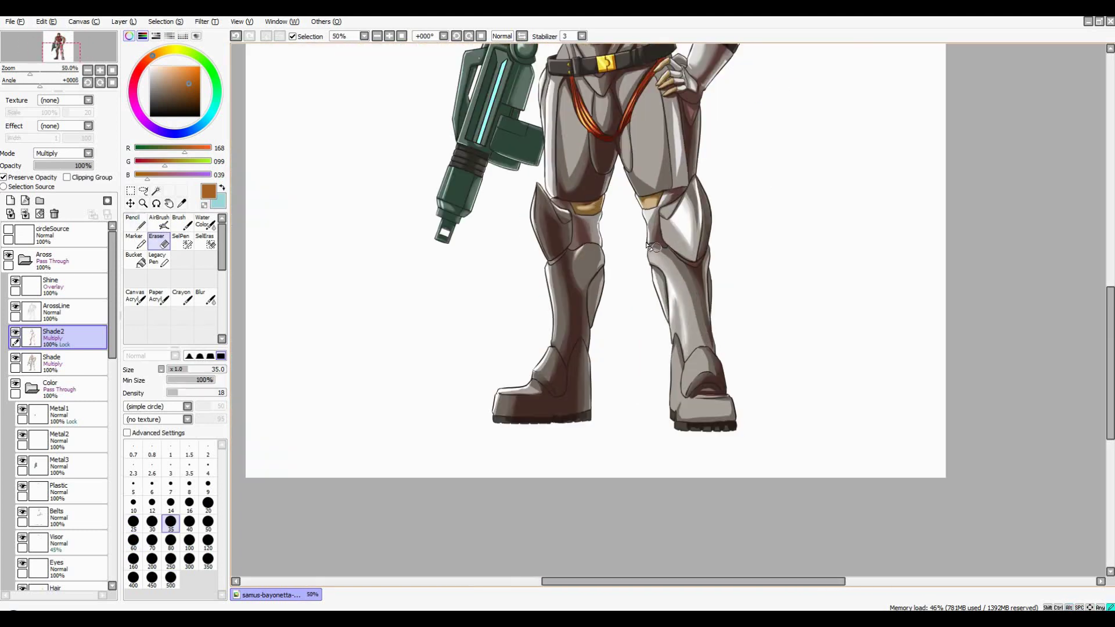
pyautogui.moveTo(92, 166); pyautogui.dragTo(66, 166)
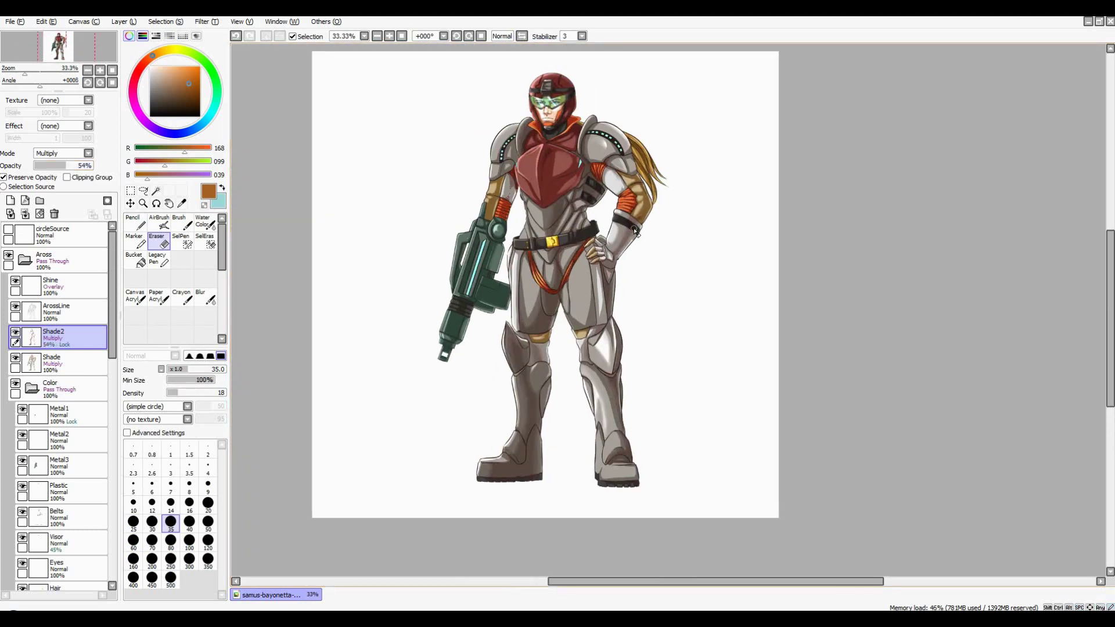
pyautogui.scroll(1, 654, 252)
# Add a new layer above Shine and name it Extra
pyautogui.click(58, 311)
pyautogui.click(10, 200)
pyautogui.doubleClick(59, 284)
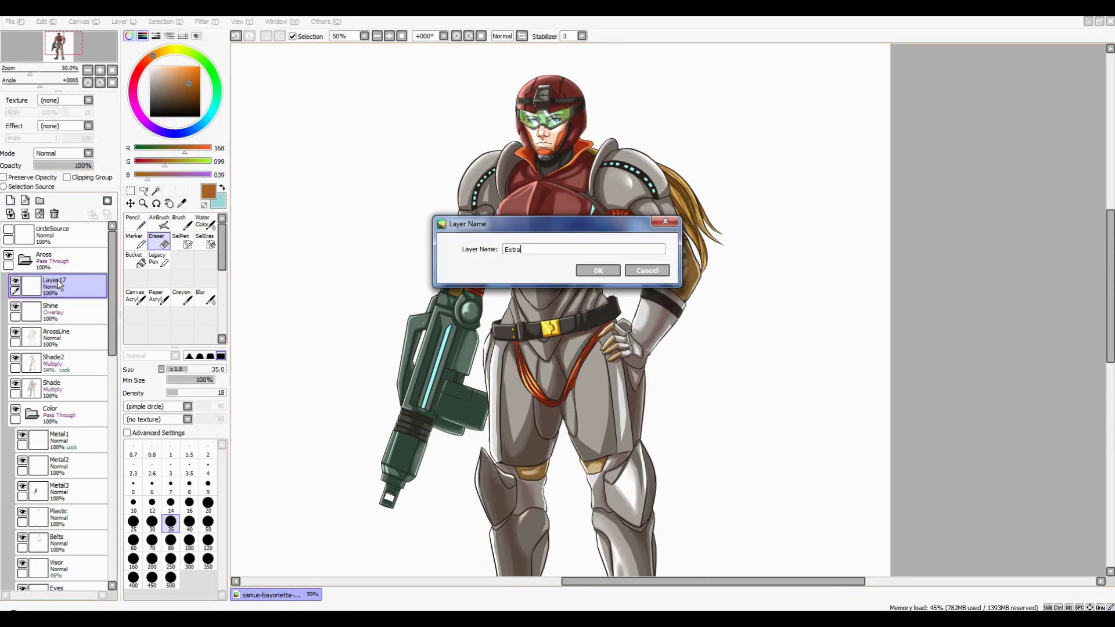
pyautogui.write('Extra')
pyautogui.press('Return')
# Paint small white glints on the eyes and visor with a white 2.6 px pencil
pyautogui.press('n')
pyautogui.scroll(5, 599, 244)
pyautogui.press('[')
pyautogui.scroll(2, 575, 232)
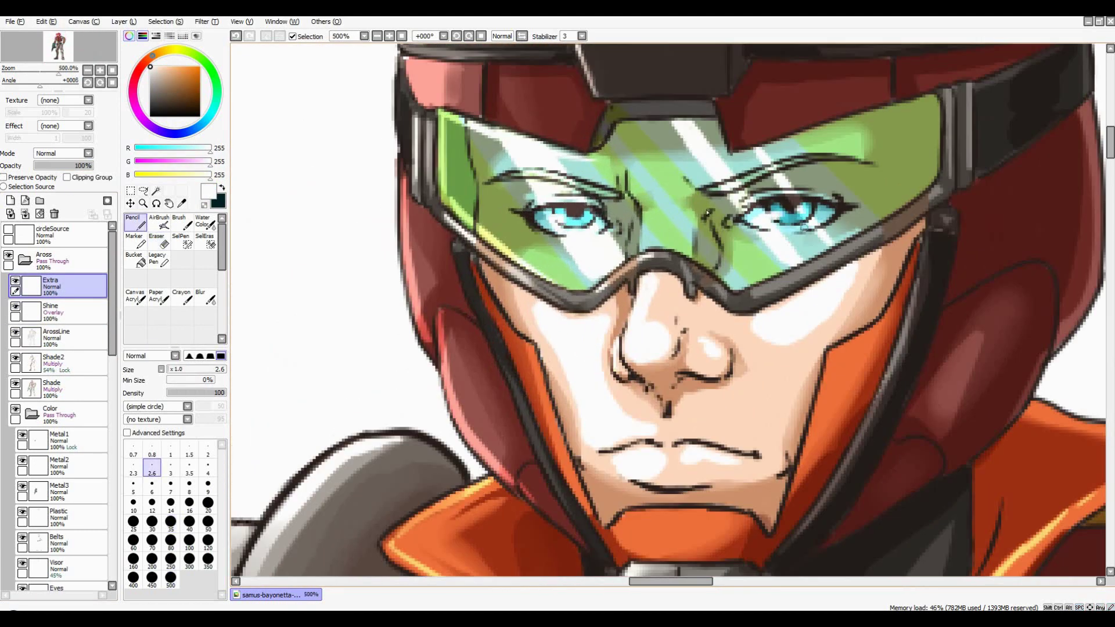
pyautogui.moveTo(708, 214); pyautogui.dragTo(594, 254)
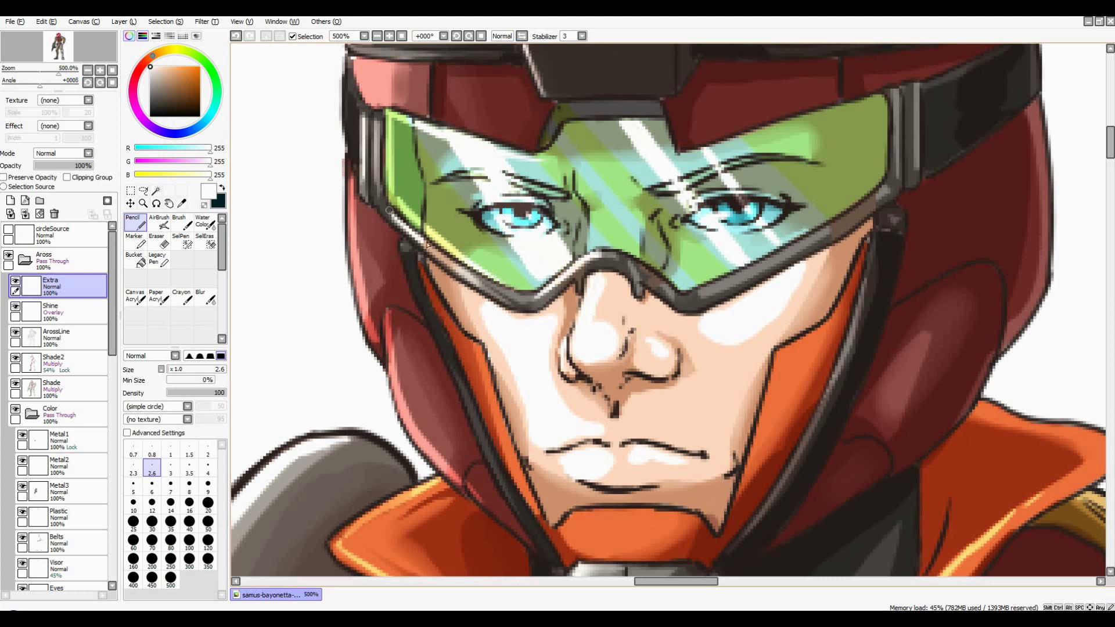
# Draw a thin white rim light along the gun-side outer edge of the helmet
pyautogui.scroll(-1, 389, 210)
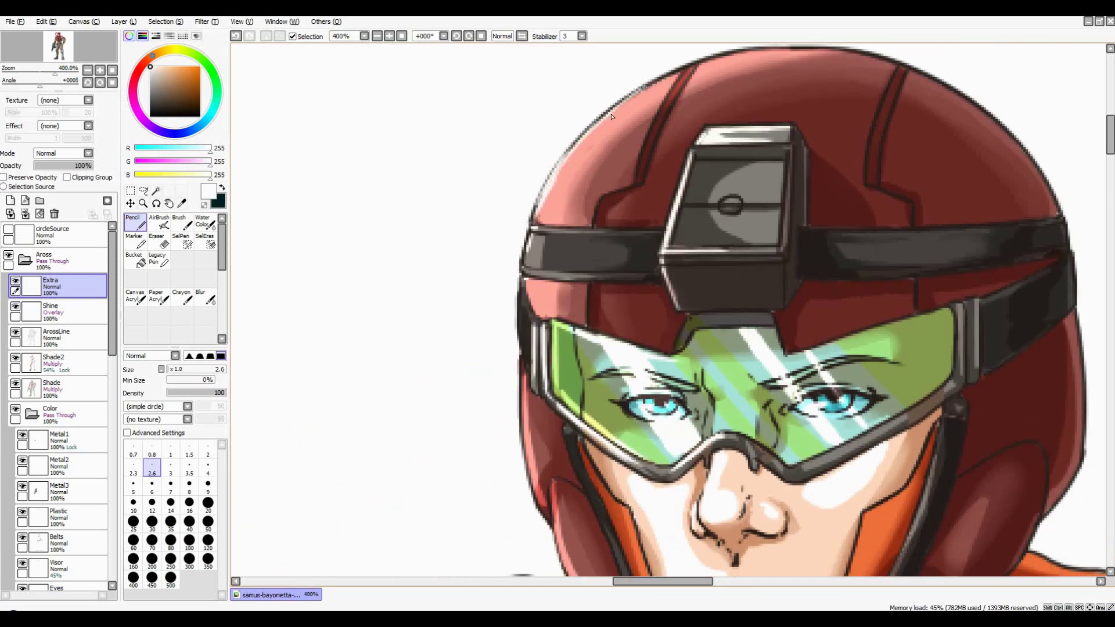
pyautogui.scroll(-1, 612, 116)
pyautogui.moveTo(540, 442); pyautogui.dragTo(541, 248)
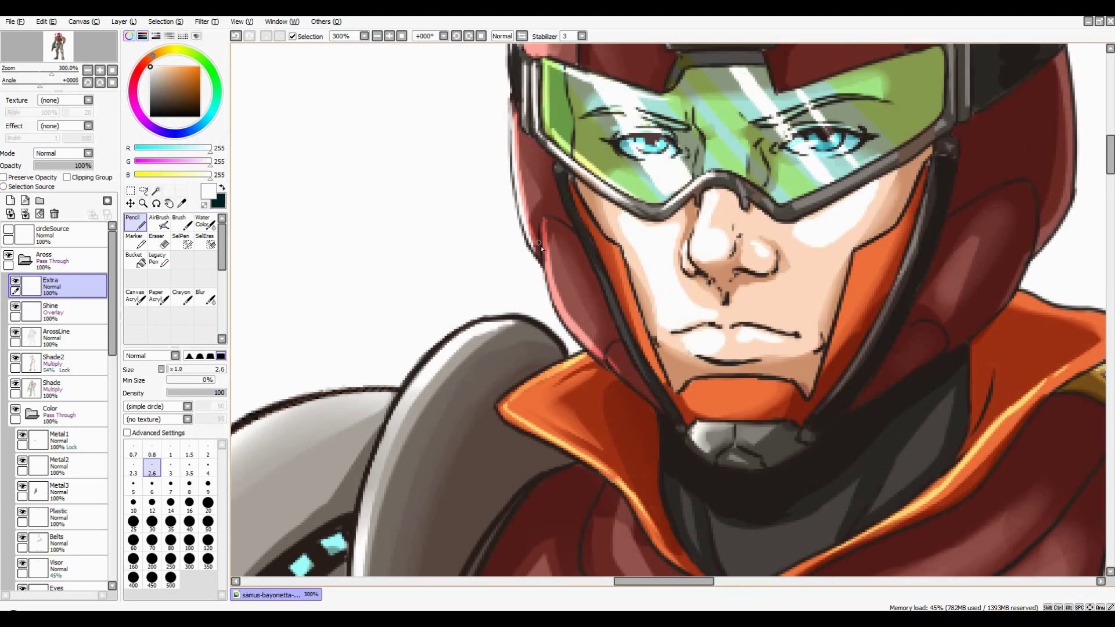
# Draw a thin white rim light along the outer edge of the gun-side raised shoulder guard
pyautogui.scroll(-1, 541, 248)
pyautogui.scroll(1, 581, 221)
pyautogui.scroll(-3, 639, 186)
pyautogui.scroll(3, 726, 122)
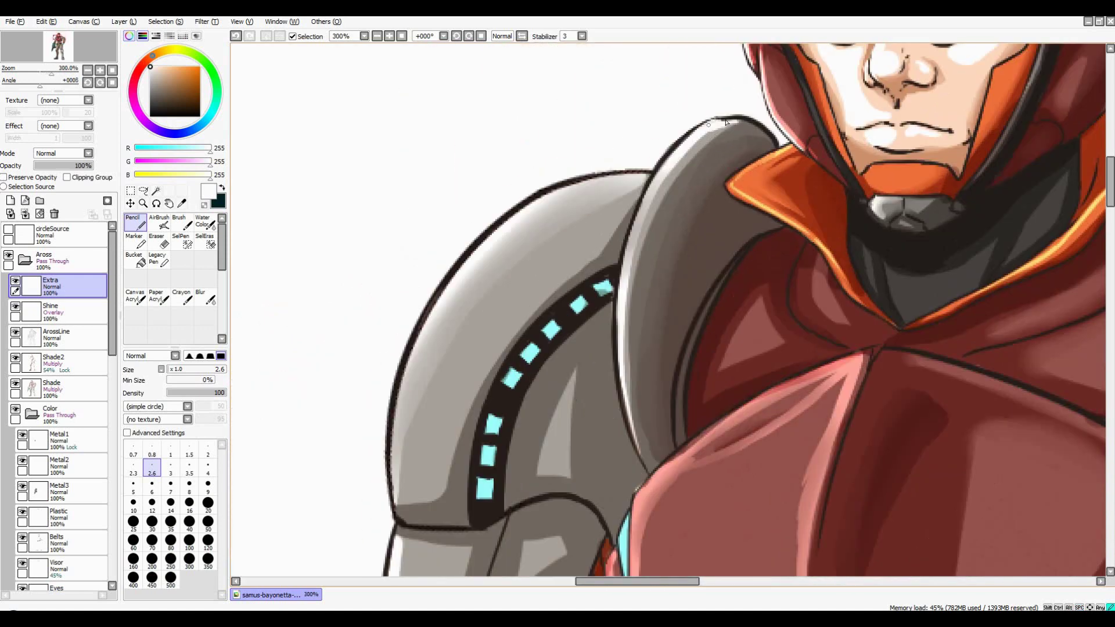
pyautogui.scroll(1, 621, 348)
pyautogui.scroll(-1, 627, 262)
# Draw a thin white rim light along the outer contour of the gun-side rounded shoulder pad
pyautogui.scroll(-1, 633, 232)
pyautogui.scroll(1, 644, 94)
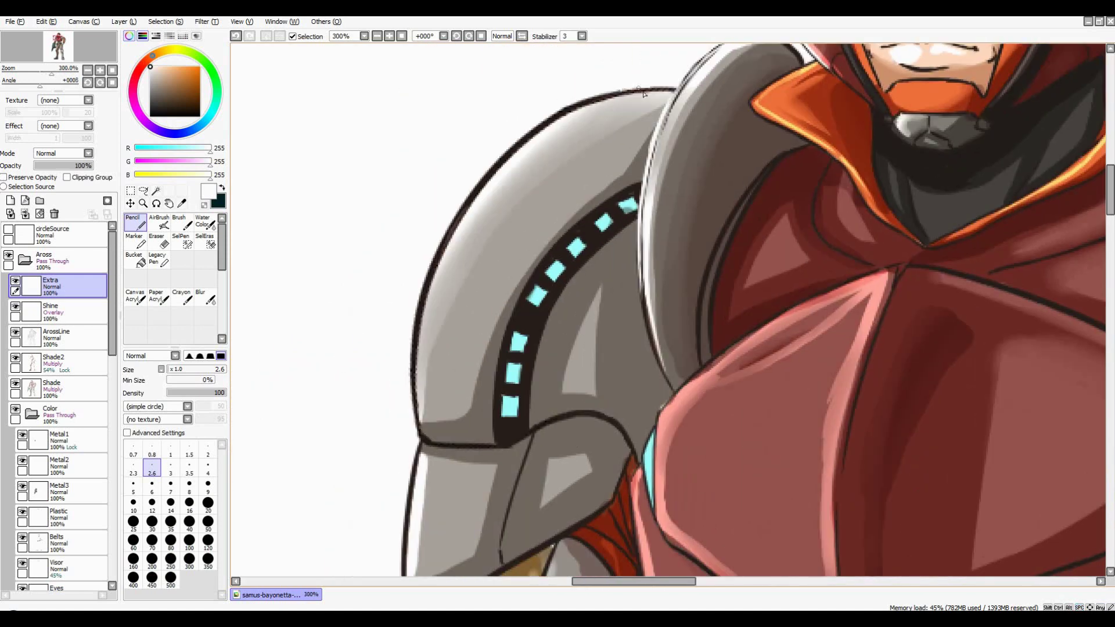
pyautogui.scroll(-1, 438, 249)
pyautogui.scroll(1, 465, 249)
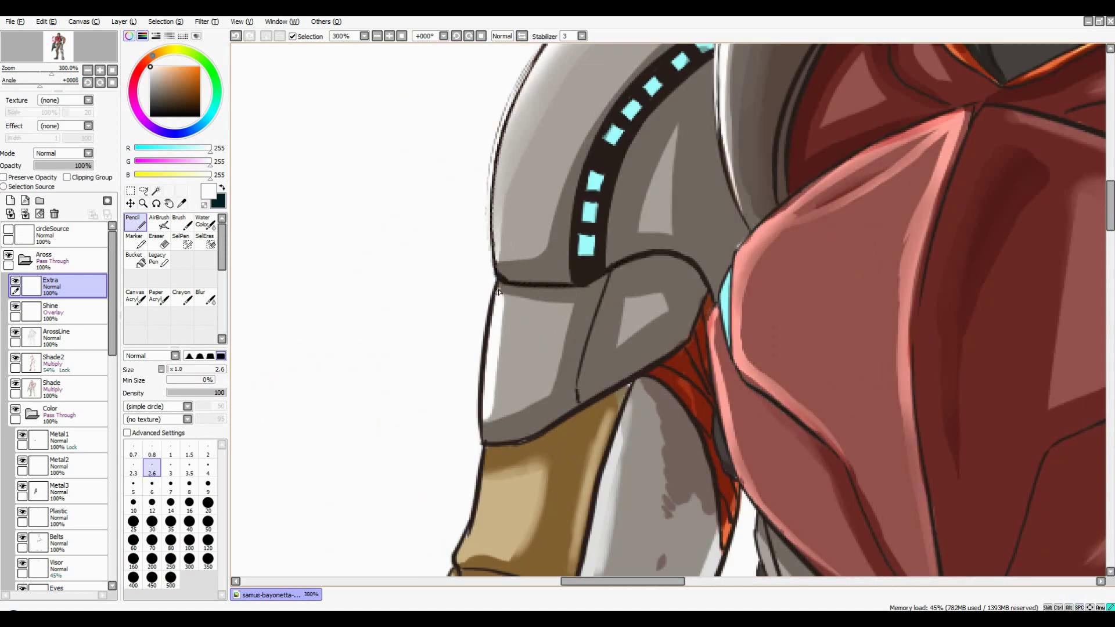
# Draw a thin white rim light along the outer edge and elbow creases of the gun arm's brown sleeve
pyautogui.scroll(-3, 494, 250)
pyautogui.scroll(3, 535, 248)
pyautogui.scroll(-3, 546, 261)
pyautogui.scroll(3, 558, 273)
pyautogui.scroll(-1, 598, 259)
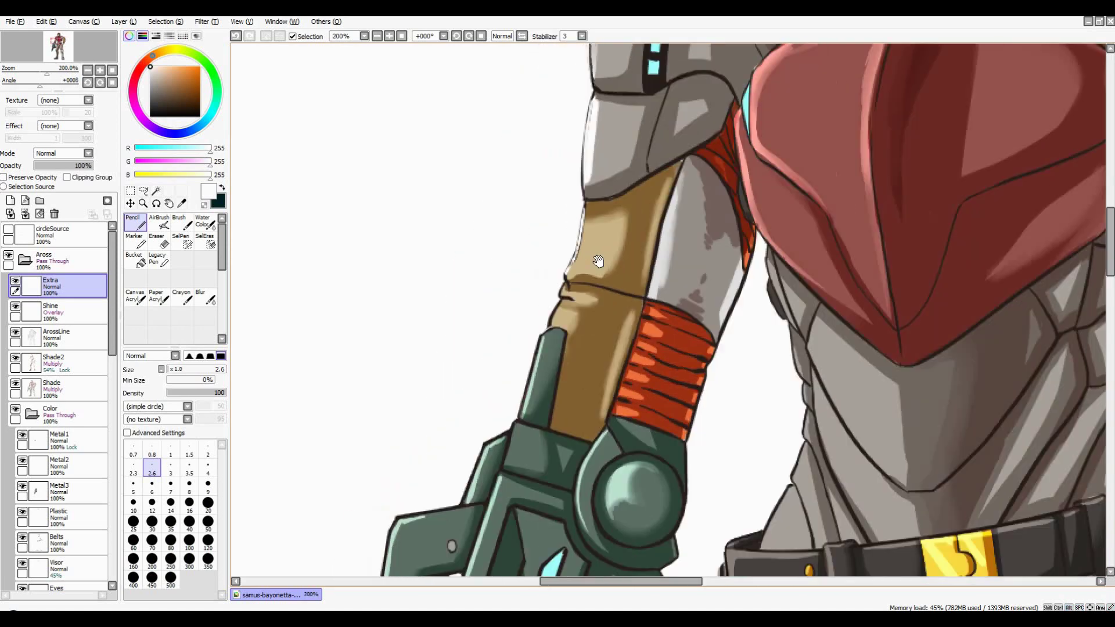
pyautogui.scroll(1, 587, 279)
pyautogui.scroll(1, 579, 307)
pyautogui.scroll(-1, 580, 307)
pyautogui.scroll(-1, 570, 331)
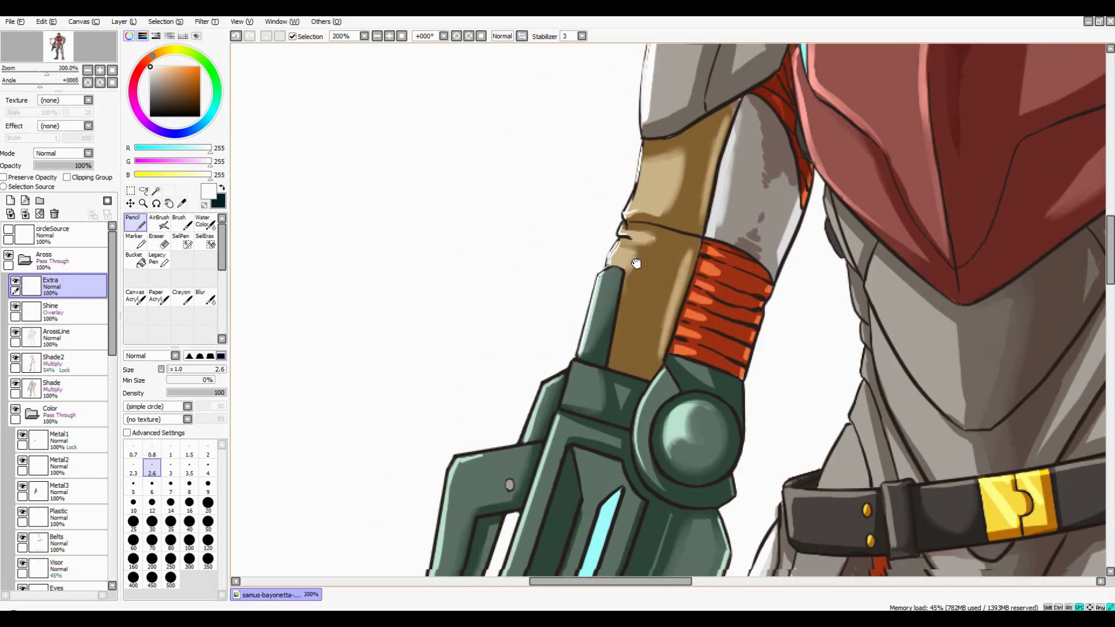
# Paint a white core along the gun's cyan light strip with the pencil at 7 px
pyautogui.scroll(1, 562, 349)
pyautogui.scroll(-1, 587, 329)
pyautogui.press(']')
pyautogui.press(']')
pyautogui.press(']')
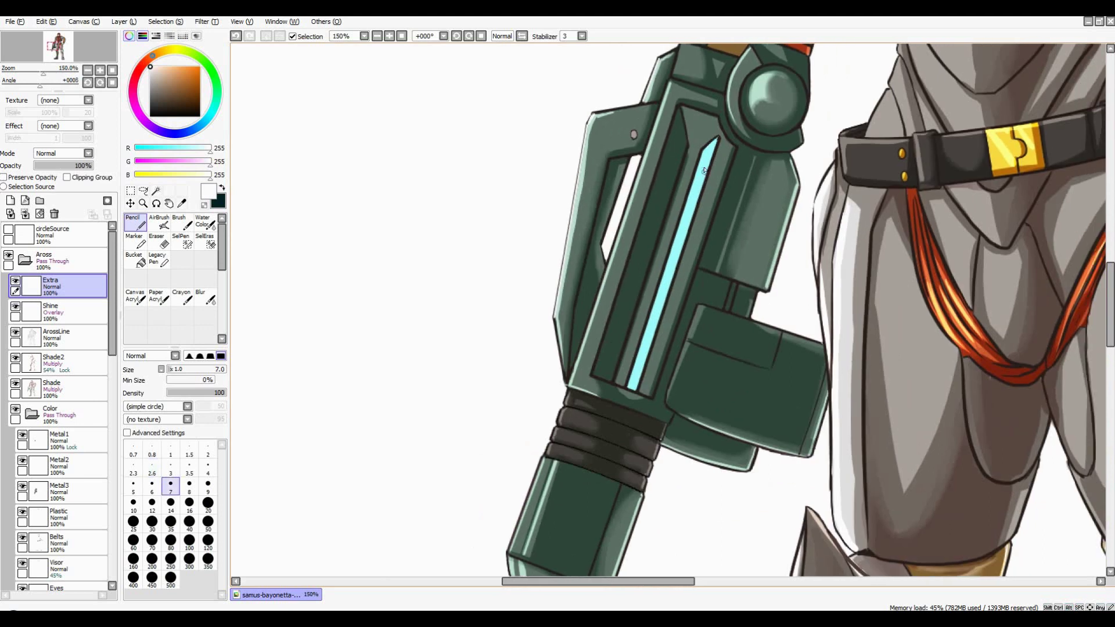
pyautogui.scroll(-2, 668, 174)
pyautogui.scroll(3, 680, 156)
pyautogui.scroll(-2, 643, 255)
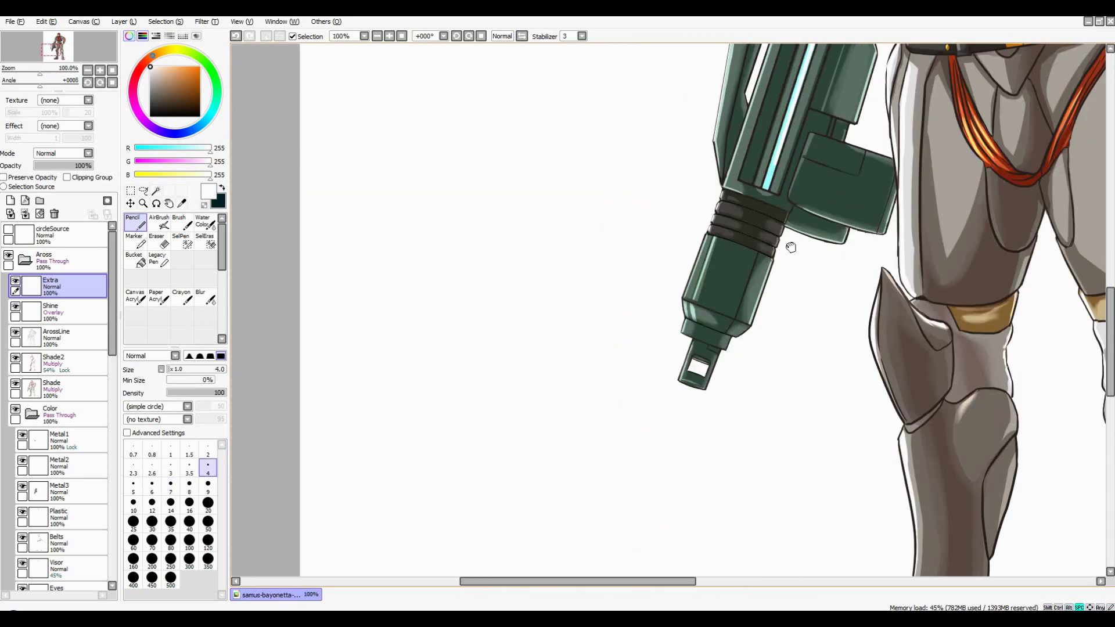
# Draw thin white rim lights along the red chest plate's upper edges, gun-side edge and centre ridge with a 4 px pencil
pyautogui.scroll(3, 652, 203)
pyautogui.scroll(1, 607, 164)
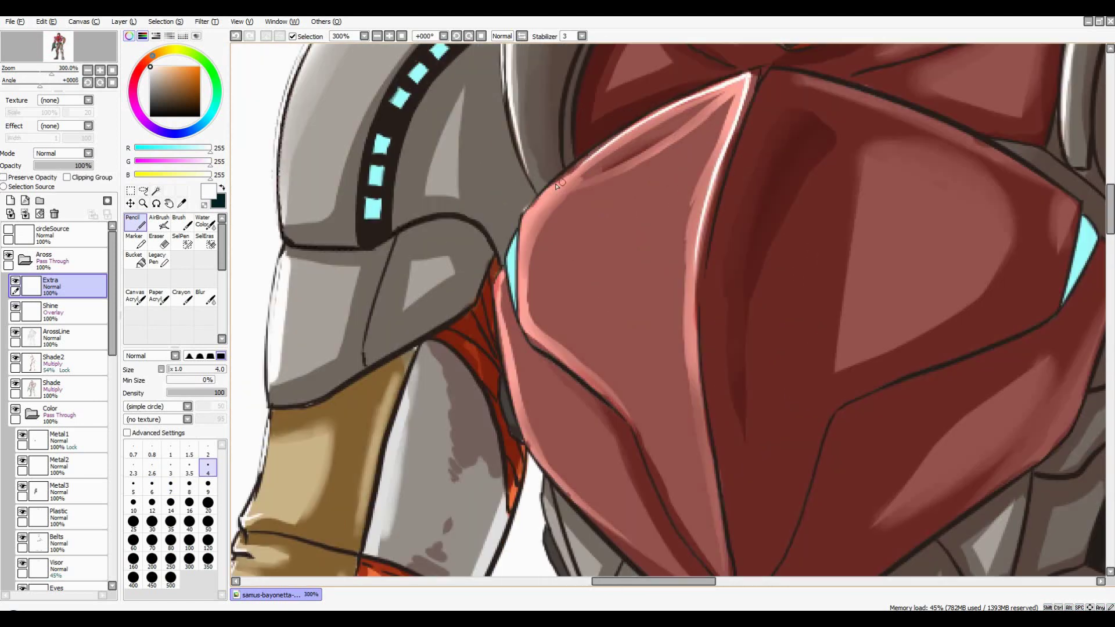
pyautogui.scroll(-2, 571, 334)
pyautogui.scroll(2, 632, 232)
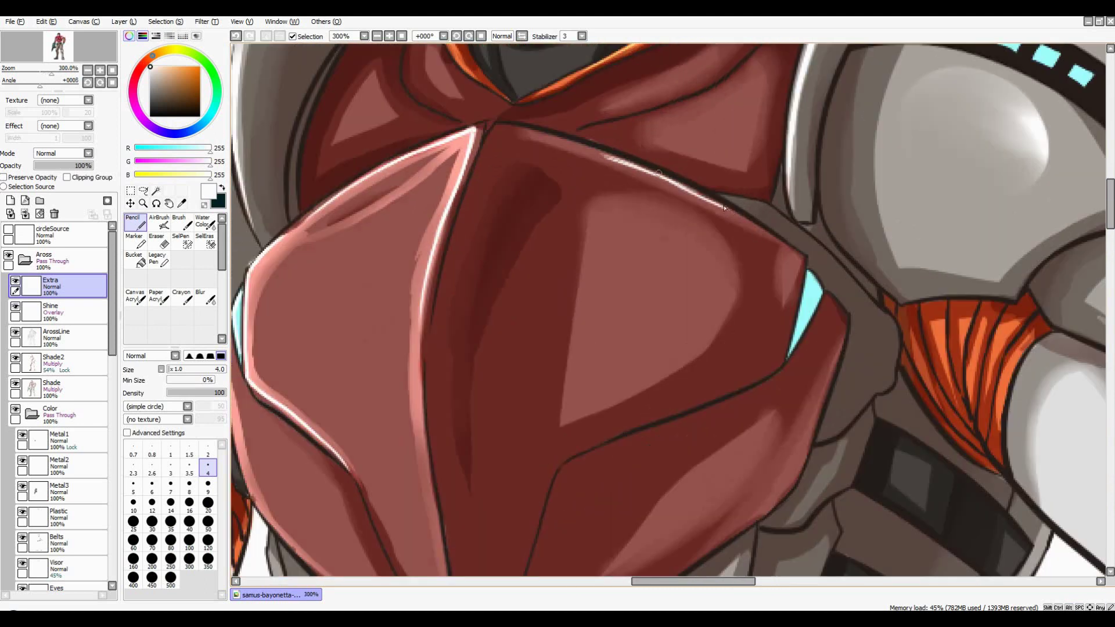
# Draw a thin white rim light along the gun-side edges of the abdomen plate and waist folds
pyautogui.scroll(-1, 578, 168)
pyautogui.moveTo(610, 258); pyautogui.dragTo(685, 364)
pyautogui.scroll(1, 568, 167)
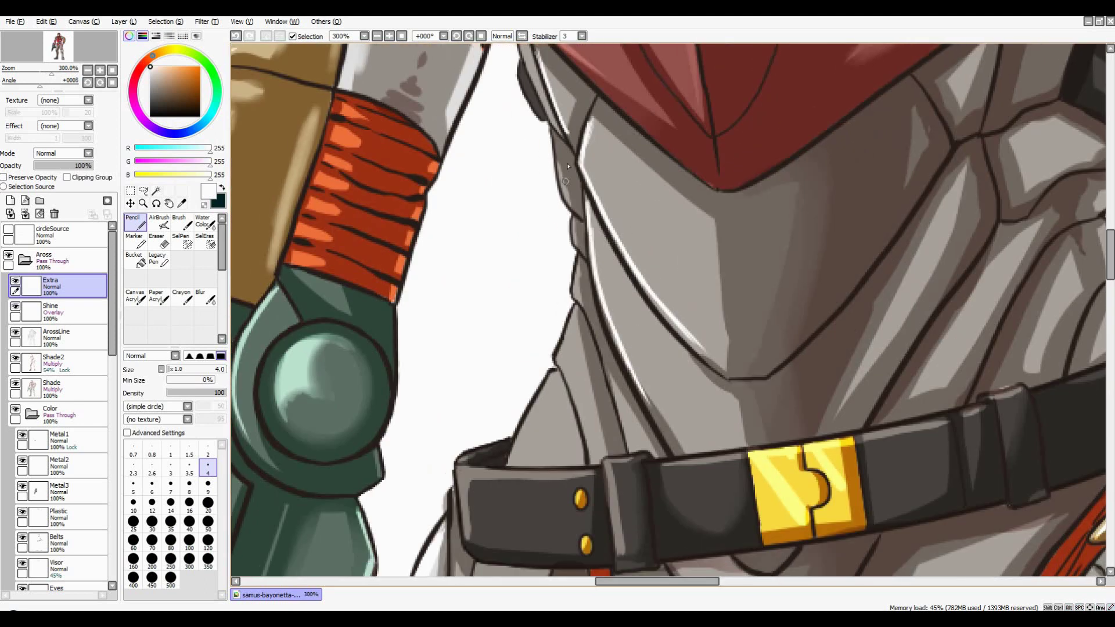
# Add thin white edge highlights along the gun-side end and upper edge of the belt
pyautogui.scroll(-3, 580, 260)
pyautogui.scroll(4, 584, 244)
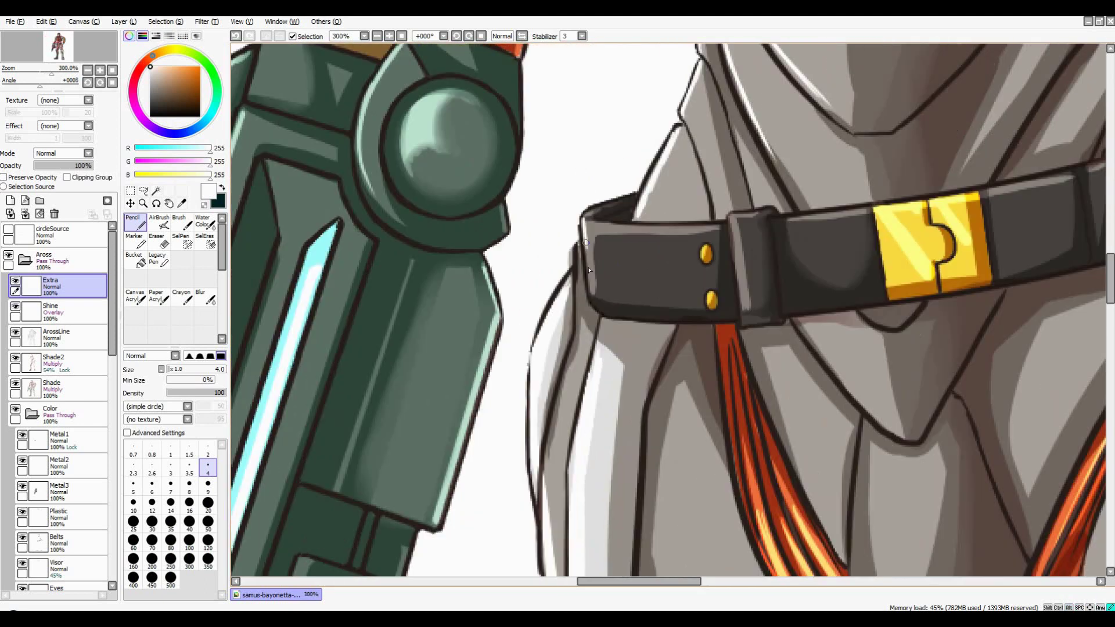
pyautogui.scroll(-1, 585, 231)
pyautogui.scroll(-4, 731, 234)
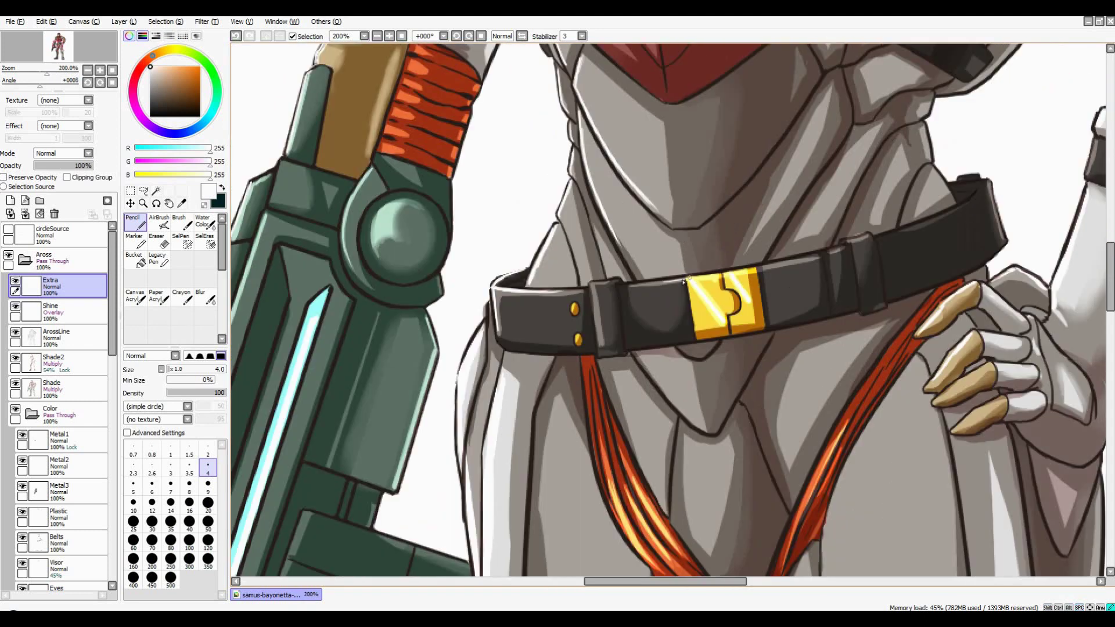
# Draw thin white rim lights along the edges of both knee joints and the gun-side spiked knee guard
pyautogui.moveTo(675, 494); pyautogui.dragTo(597, 242)
pyautogui.scroll(3, 596, 241)
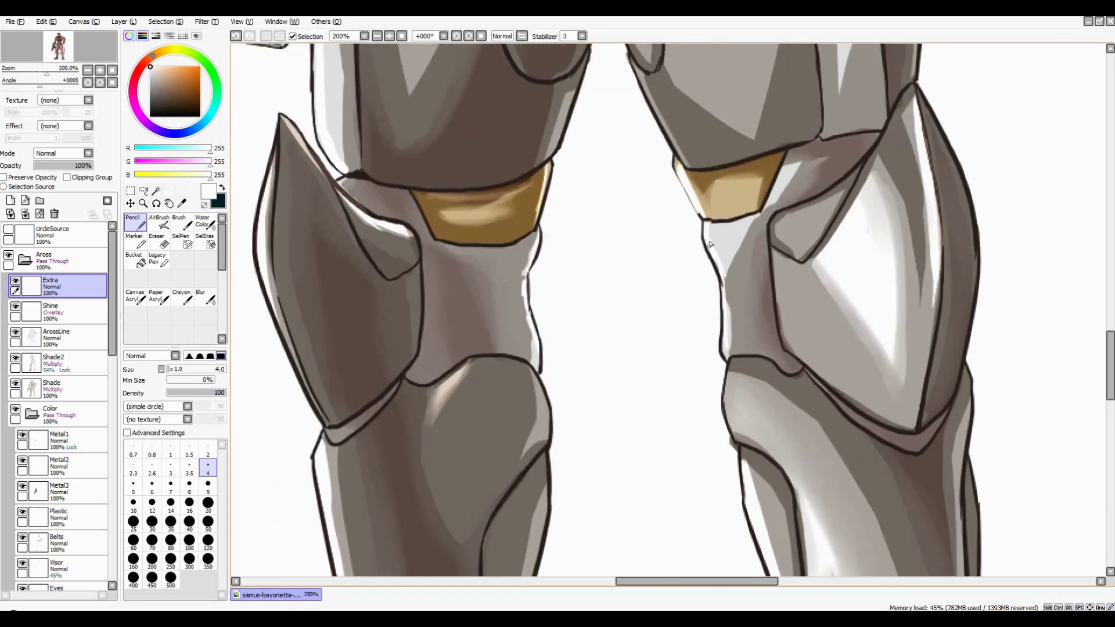
pyautogui.scroll(-2, 721, 341)
pyautogui.scroll(2, 610, 244)
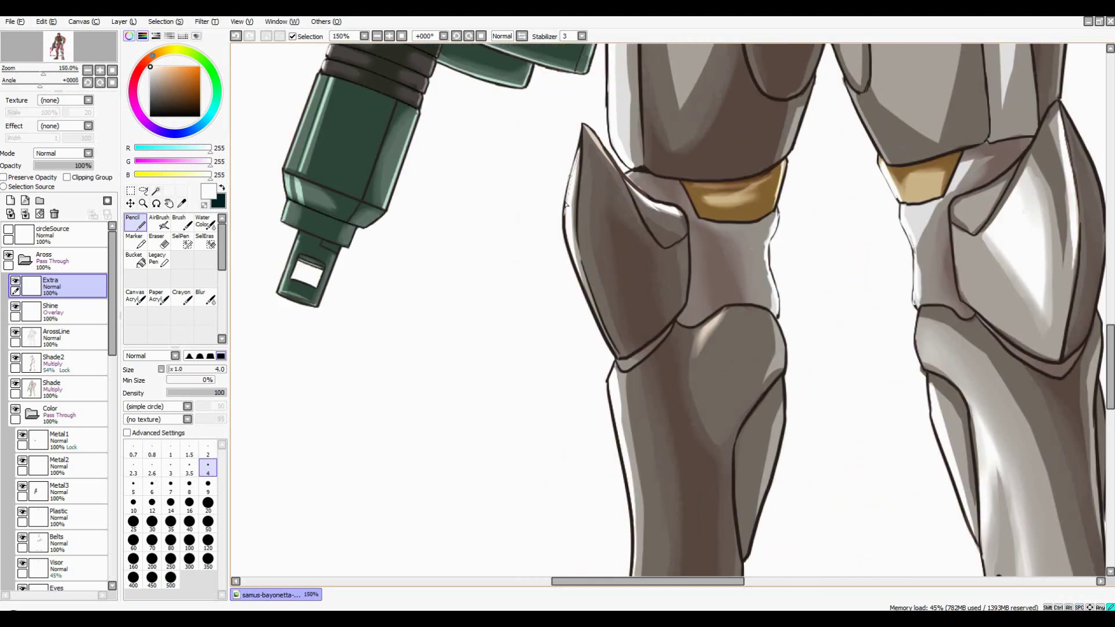
# Draw thin white rim lights along the front of the gun-side shin, ankle guard and boot toe
pyautogui.scroll(-1, 610, 244)
pyautogui.scroll(-2, 610, 244)
pyautogui.scroll(2, 623, 412)
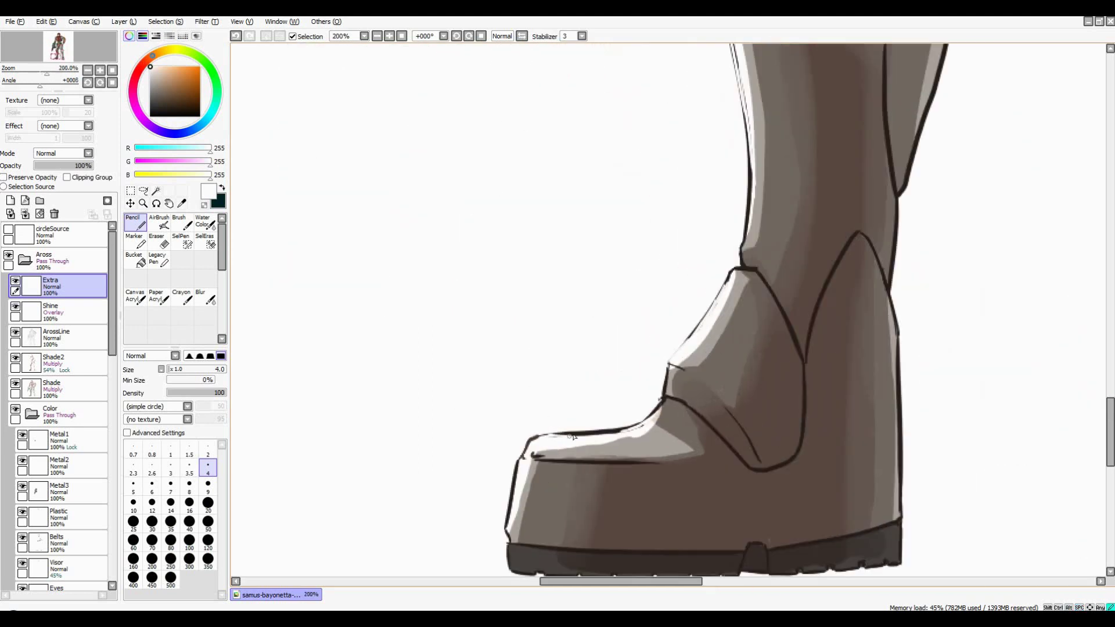
# Draw thin white rim lights along the inner edges of the other leg's boot and shin
pyautogui.scroll(1, 573, 437)
pyautogui.scroll(-3, 667, 393)
pyautogui.scroll(1, 679, 368)
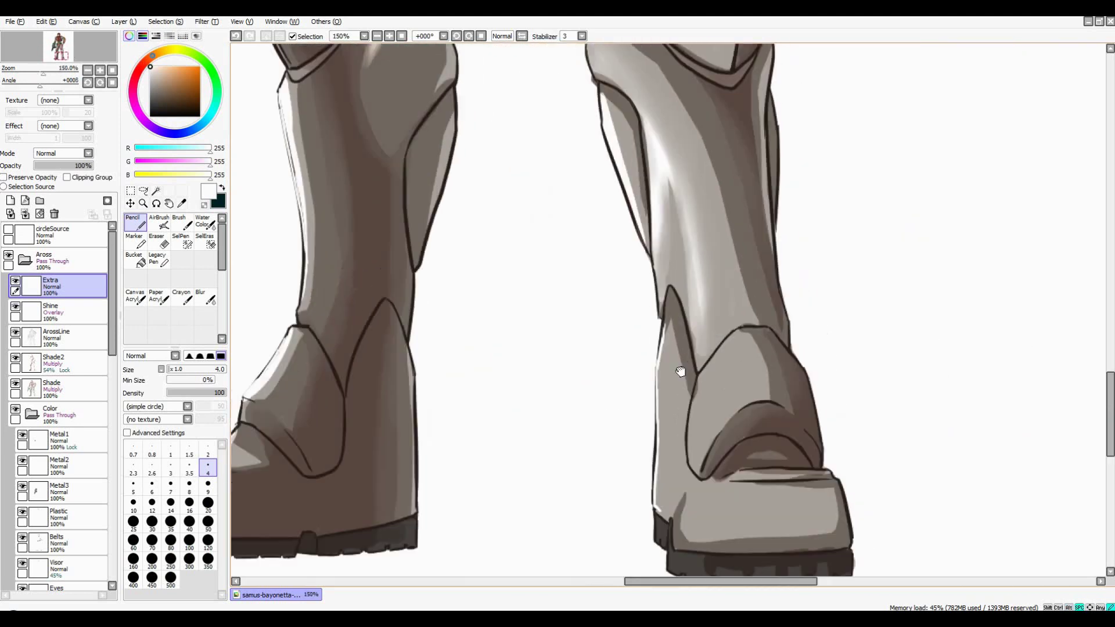
pyautogui.scroll(3, 608, 359)
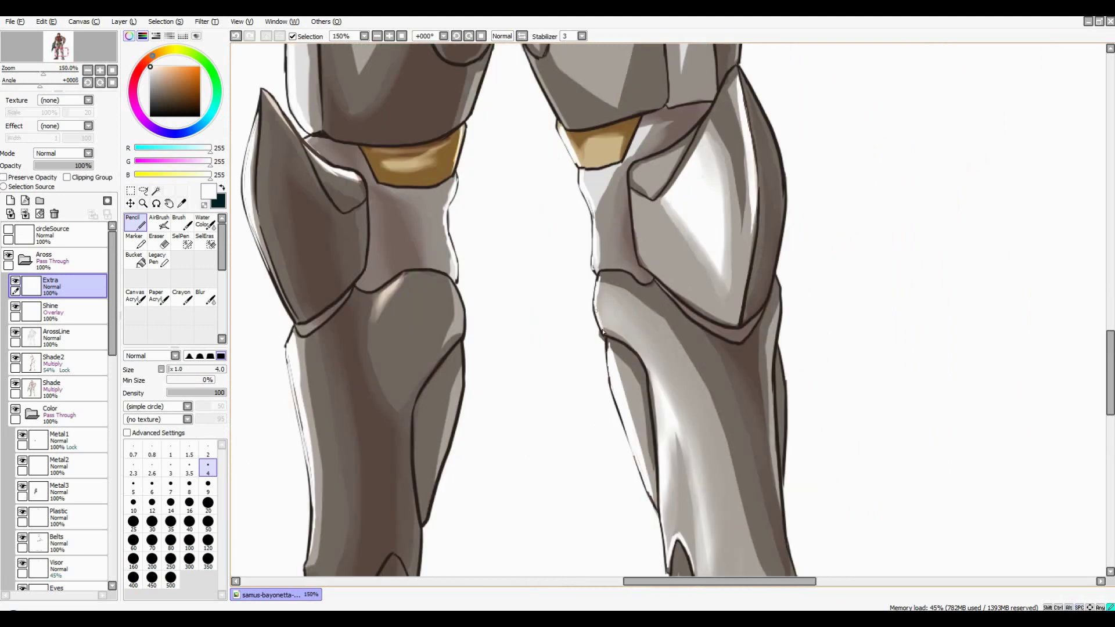
# Add small white glints to the pelvis plate and a thin white rim light along the free arm's gauntlet
pyautogui.scroll(-2, 603, 332)
pyautogui.scroll(2, 609, 266)
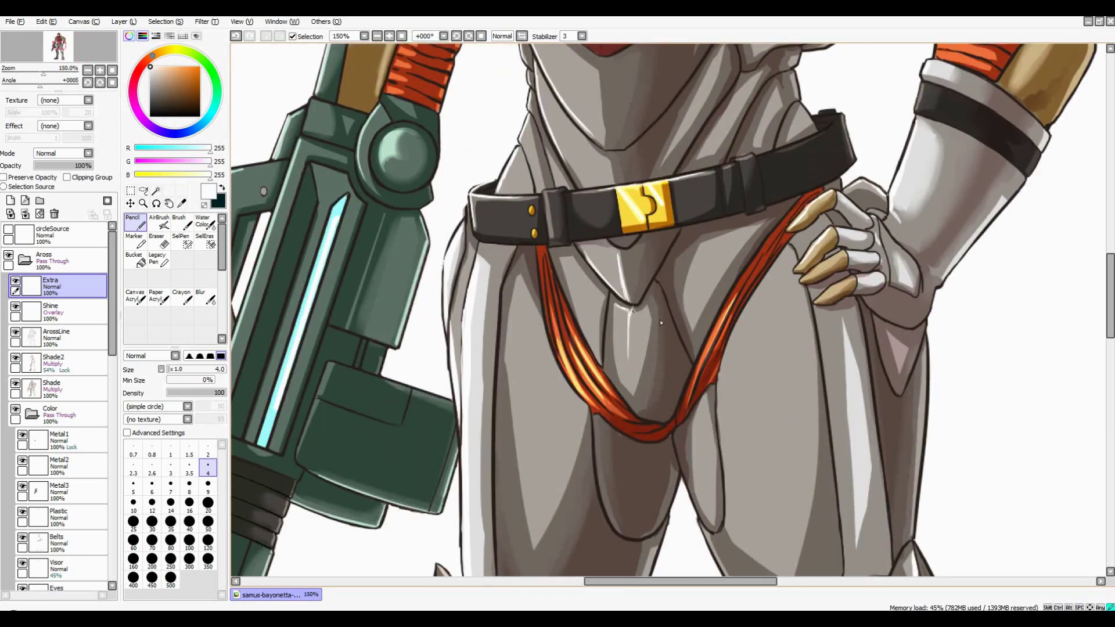
pyautogui.scroll(-2, 660, 319)
pyautogui.scroll(3, 793, 302)
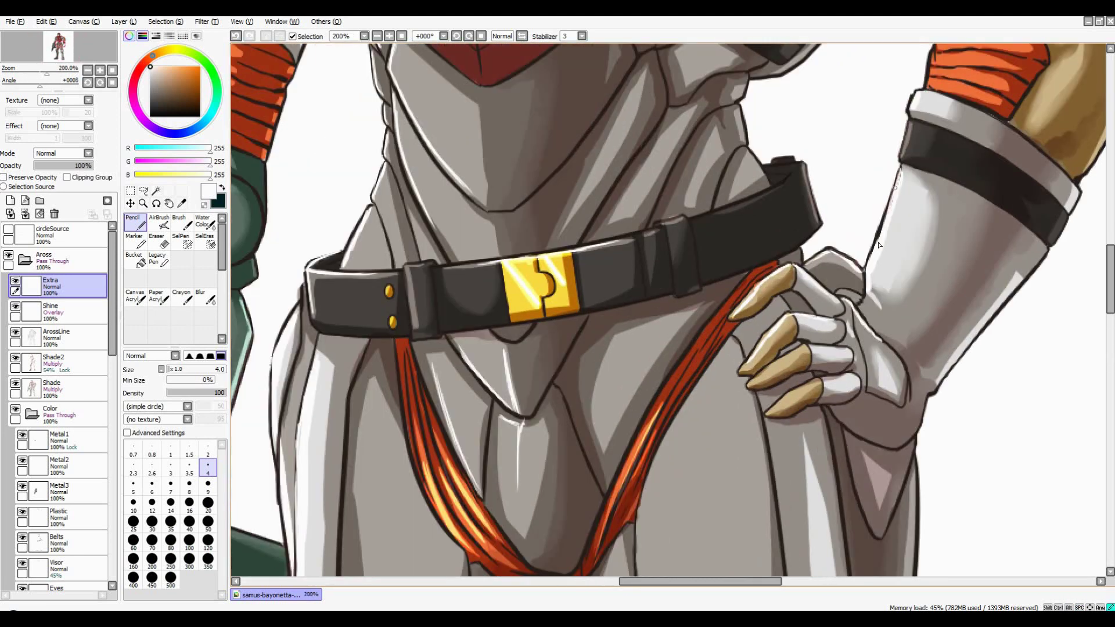
pyautogui.scroll(-2, 879, 245)
pyautogui.scroll(2, 810, 273)
pyautogui.scroll(-3, 788, 267)
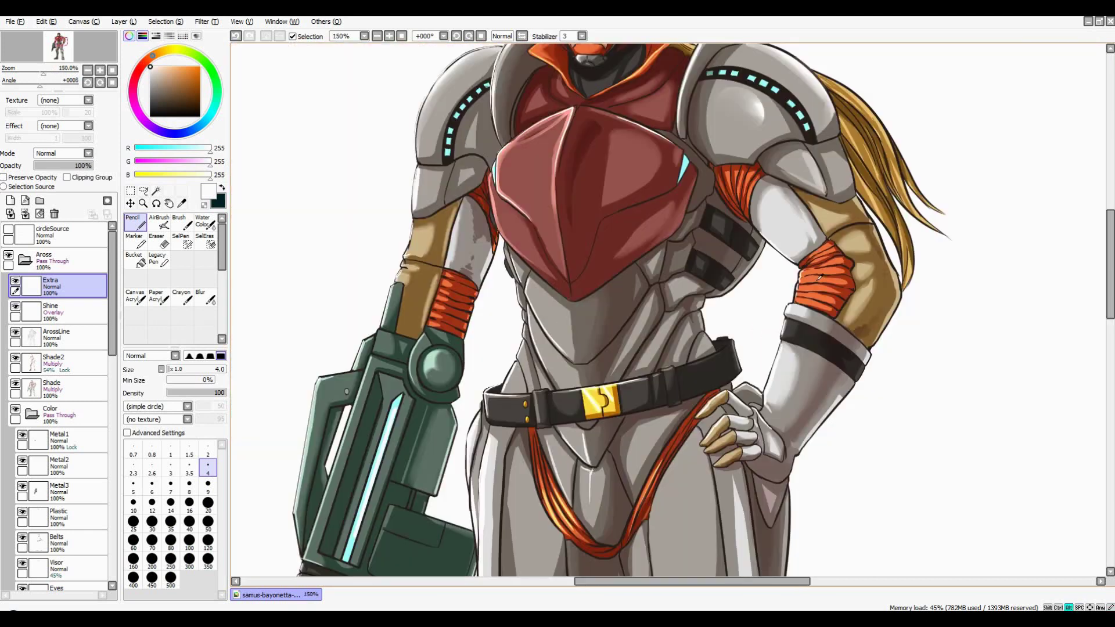
# Outline the toe cap of the forward-facing boot with white edge highlights using a 9 px pencil
pyautogui.scroll(1, 710, 210)
pyautogui.scroll(2, 700, 302)
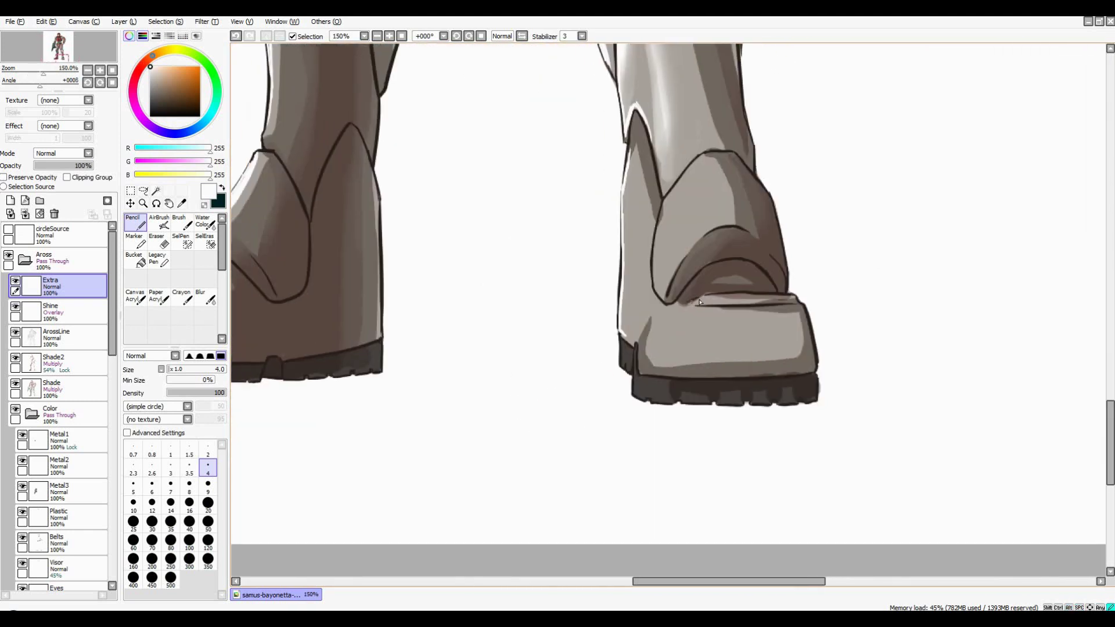
pyautogui.scroll(-1, 691, 306)
pyautogui.press(']')
pyautogui.press(']')
pyautogui.press(']')
pyautogui.press(']')
pyautogui.press(']')
pyautogui.moveTo(678, 289); pyautogui.dragTo(668, 333)
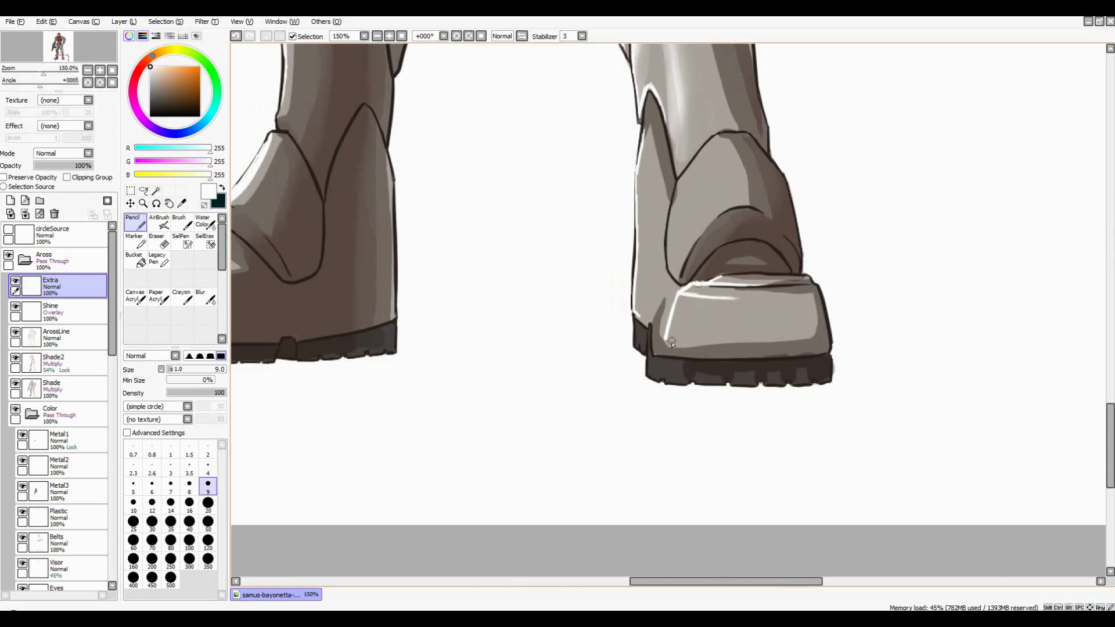
# Draw white edge highlights along the ankle guard of the forward-facing boot
pyautogui.scroll(-1, 672, 343)
pyautogui.scroll(2, 752, 371)
pyautogui.scroll(2, 706, 339)
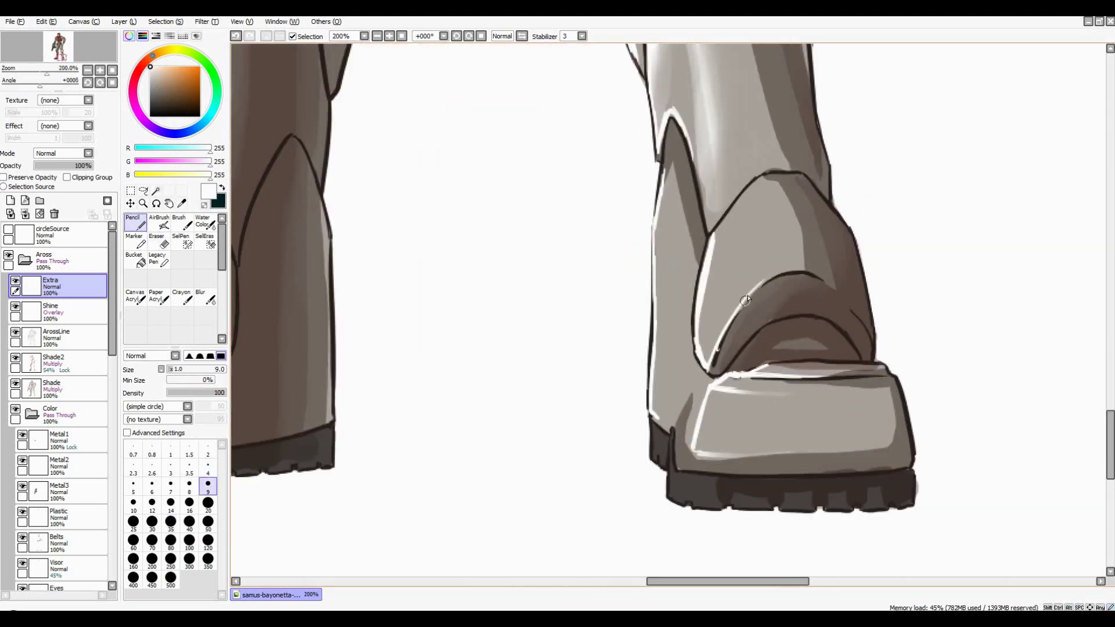
pyautogui.scroll(-4, 773, 318)
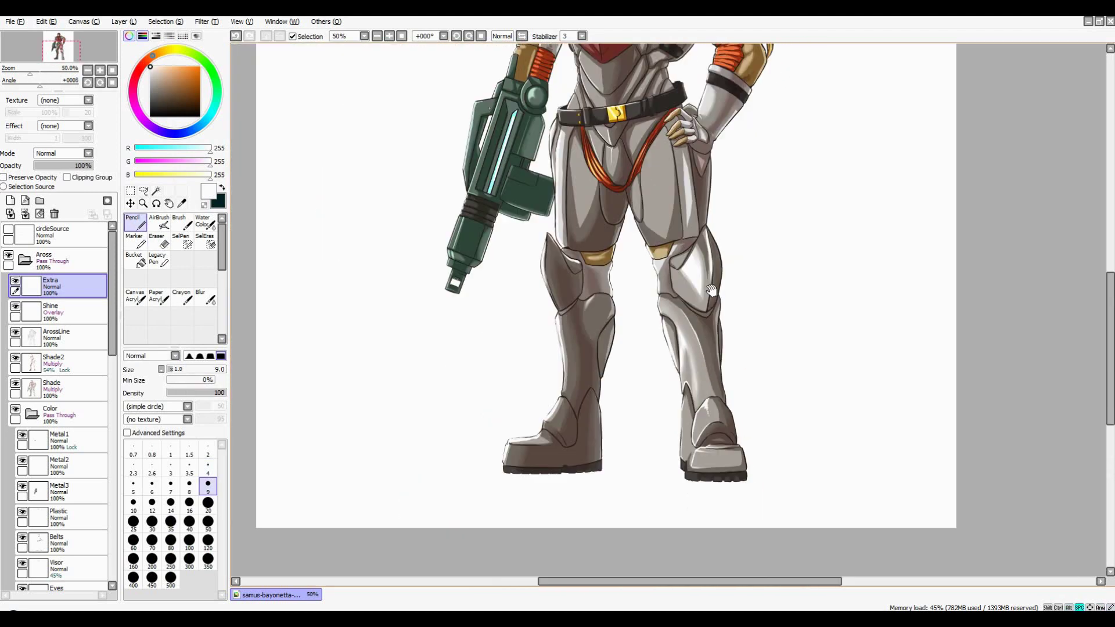
# Draw a white rim light along the outer contour of the torso side with the black straps
pyautogui.scroll(3, 684, 289)
pyautogui.scroll(-3, 683, 288)
pyautogui.scroll(3, 639, 314)
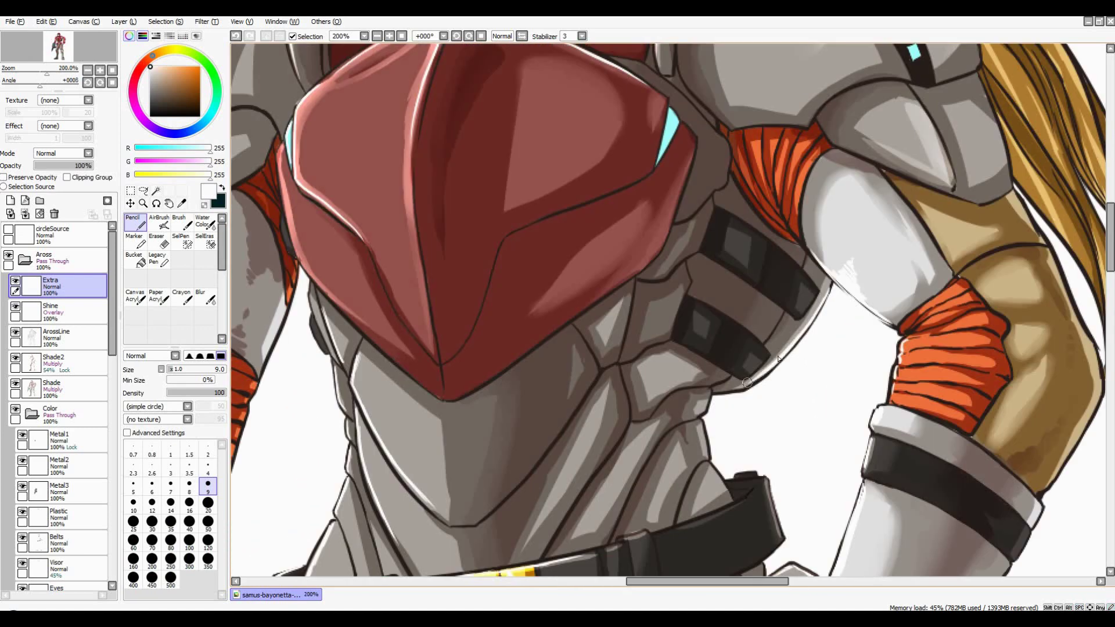
pyautogui.moveTo(586, 395); pyautogui.dragTo(593, 323)
# Paint bright highlight strands on the ponytail using the belt buckle's yellow (255, 246, 64)
pyautogui.scroll(-1, 592, 323)
pyautogui.scroll(-2, 593, 323)
pyautogui.scroll(1, 592, 323)
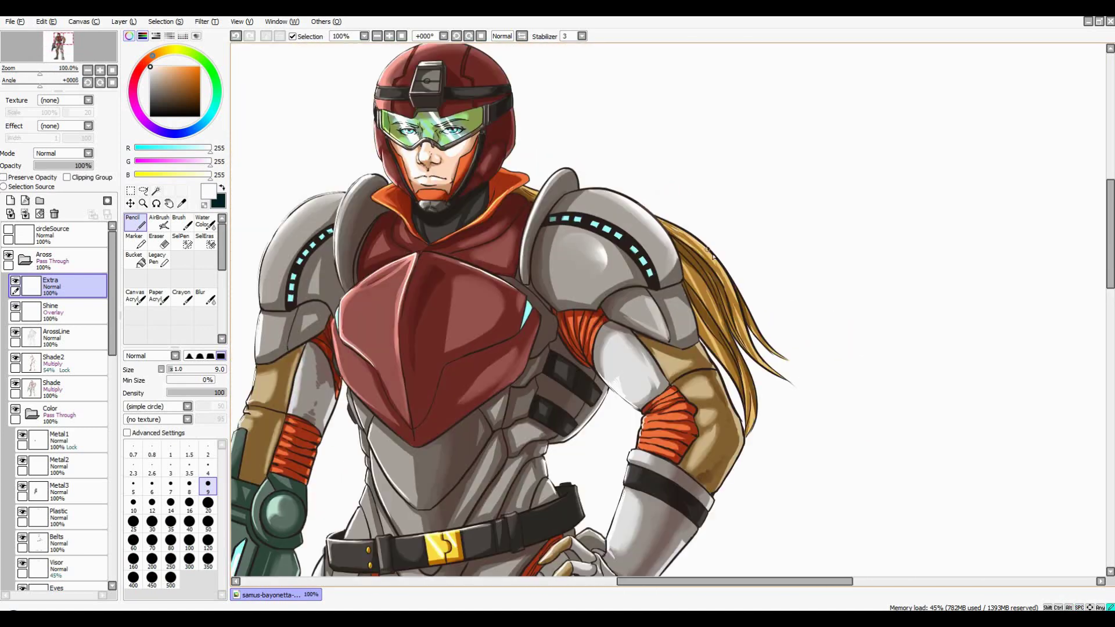
pyautogui.keyDown('alt'); pyautogui.click(441, 538); pyautogui.keyUp('alt')
pyautogui.scroll(2, 648, 227)
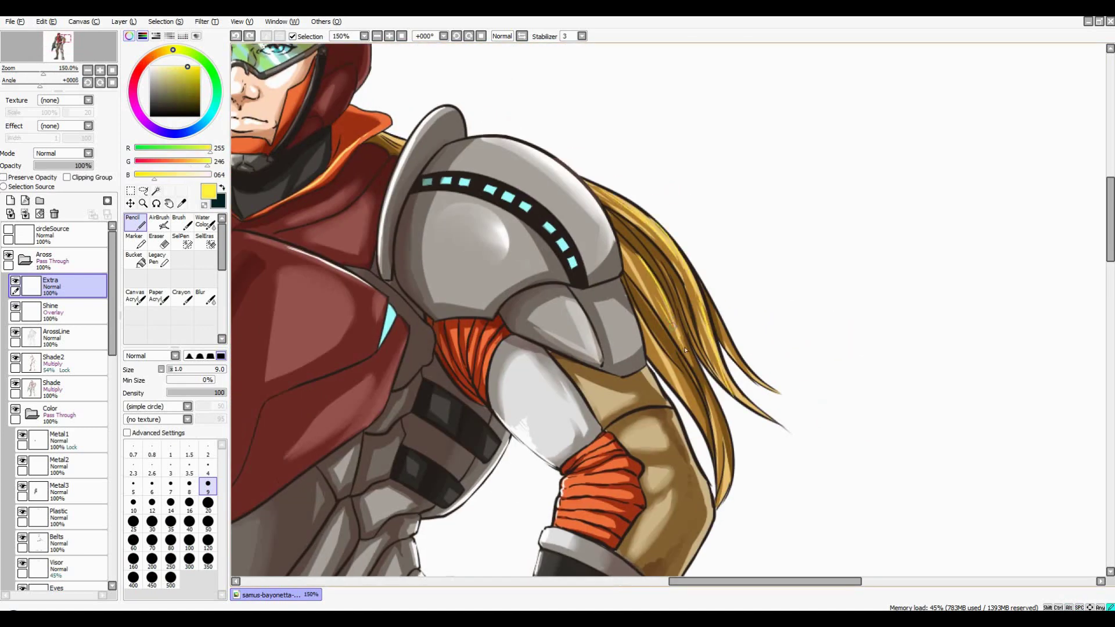
pyautogui.moveTo(686, 350); pyautogui.dragTo(750, 279)
pyautogui.scroll(-2, 783, 325)
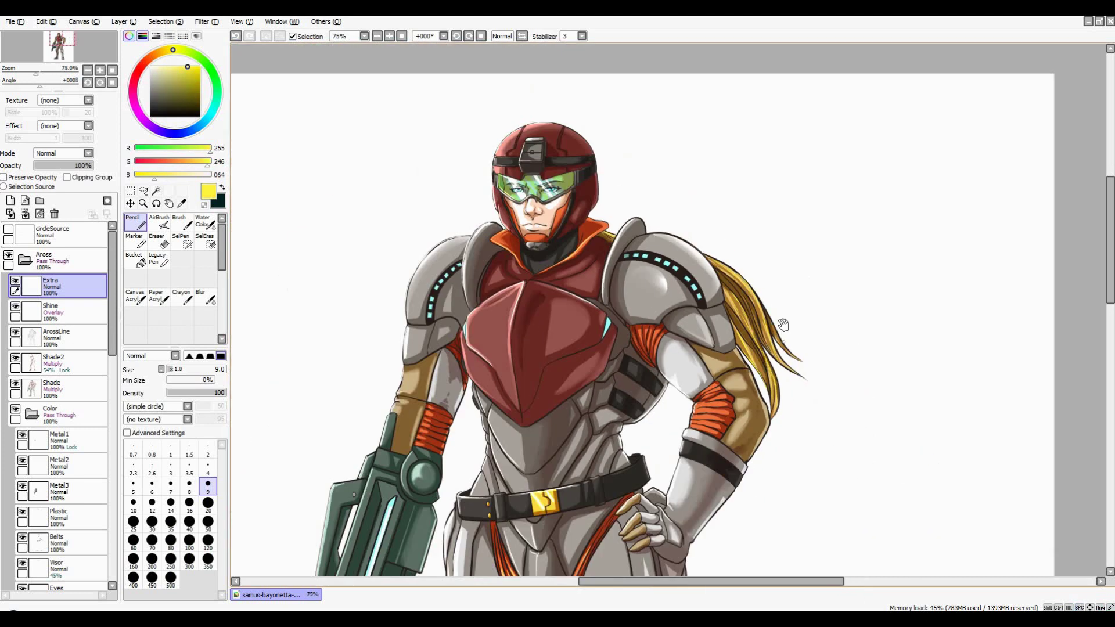
# Sample the light cyan (160, 254, 253) of the gun's light strip and create a layer named Glow above Extra
pyautogui.scroll(-1, 783, 325)
pyautogui.scroll(3, 523, 482)
pyautogui.keyDown('alt'); pyautogui.click(560, 448); pyautogui.keyUp('alt')
pyautogui.scroll(-3, 561, 448)
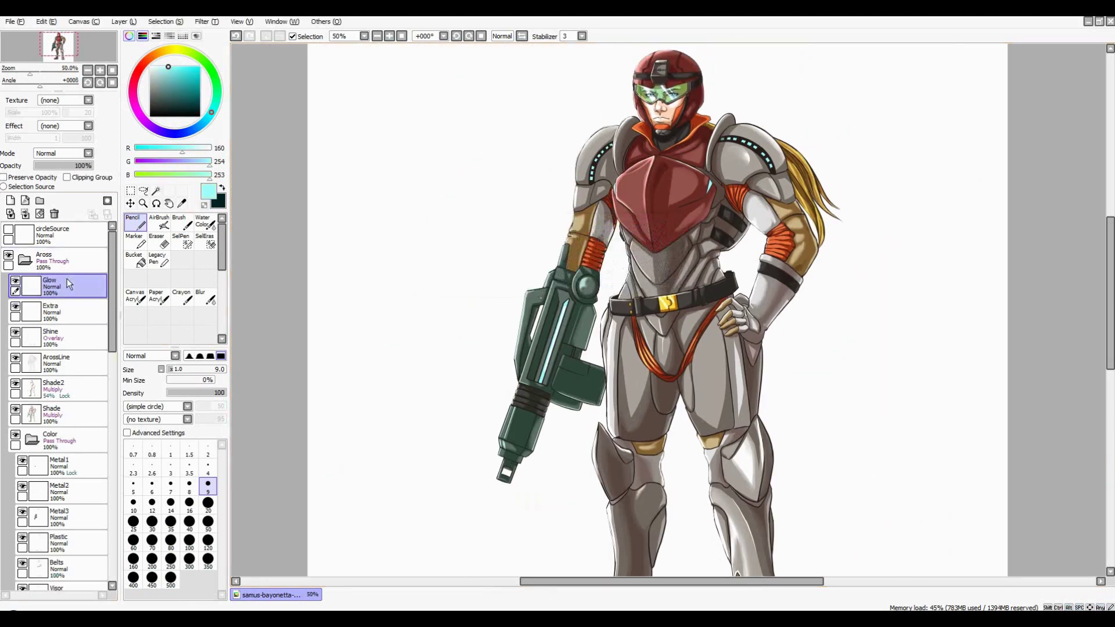
# Airbrush soft cyan glows at 80 px over the gun's light strip, the chest plate's side lights and both shoulder light rows
pyautogui.scroll(2, 558, 369)
pyautogui.click(158, 222)
pyautogui.moveTo(604, 250); pyautogui.dragTo(558, 395)
pyautogui.moveTo(581, 232); pyautogui.dragTo(572, 459)
pyautogui.click(627, 247)
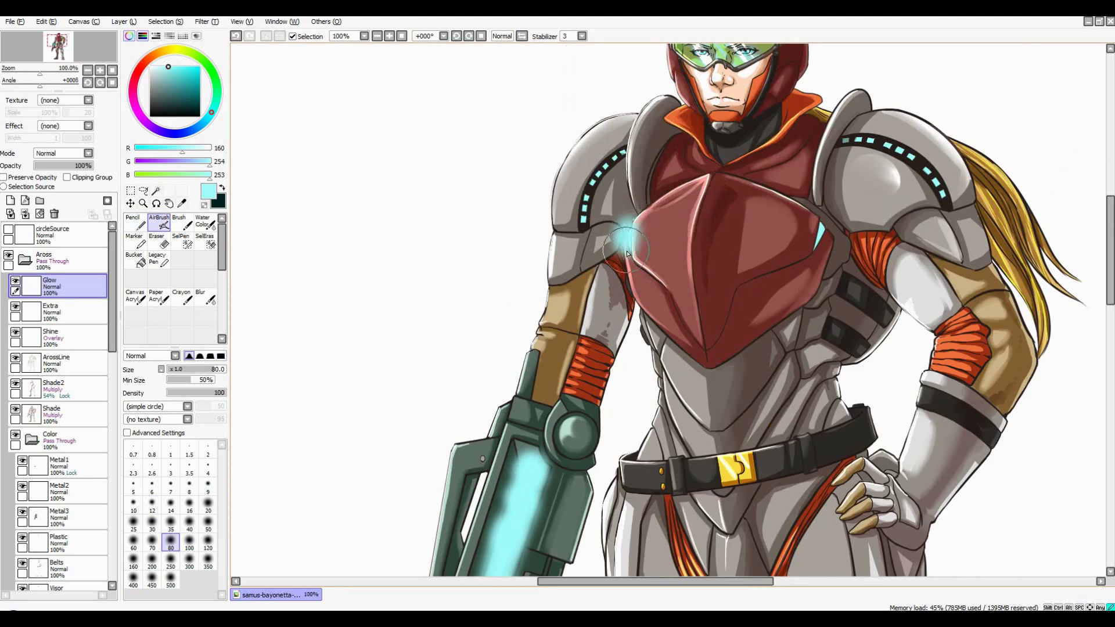
pyautogui.click(815, 238)
pyautogui.moveTo(581, 229); pyautogui.dragTo(611, 163)
pyautogui.moveTo(843, 134); pyautogui.dragTo(935, 197)
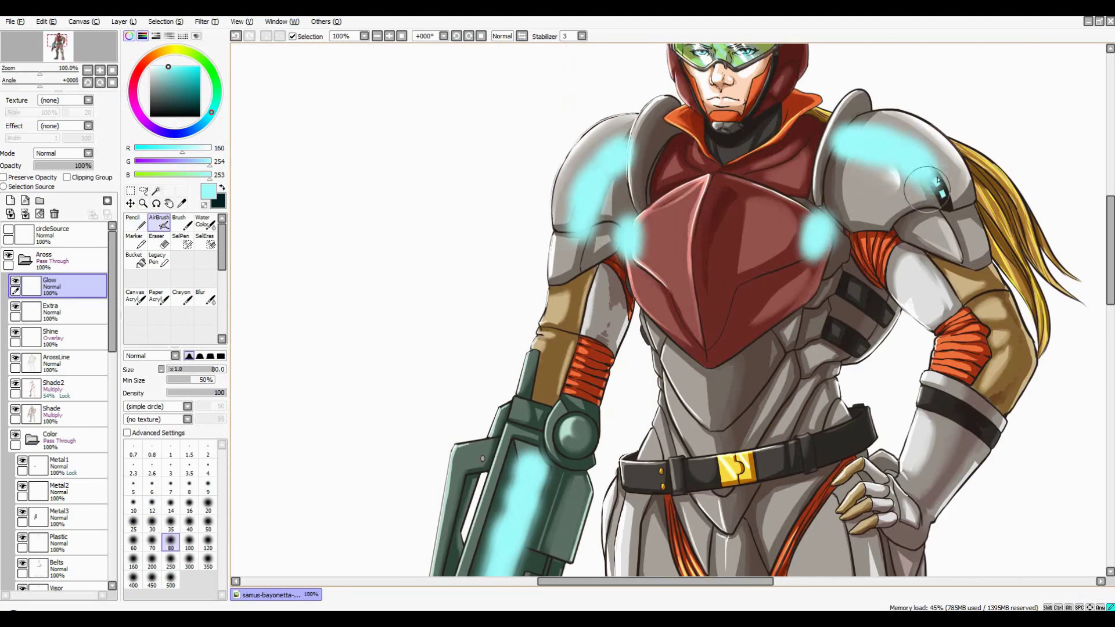
# Try the Glow layer in Screen mode, then in Lumi & Shade mode at 54% opacity
pyautogui.scroll(1, 668, 290)
pyautogui.click(143, 191)
pyautogui.scroll(-2, 668, 290)
pyautogui.click(88, 152)
pyautogui.click(66, 199)
pyautogui.click(88, 153)
pyautogui.click(64, 186)
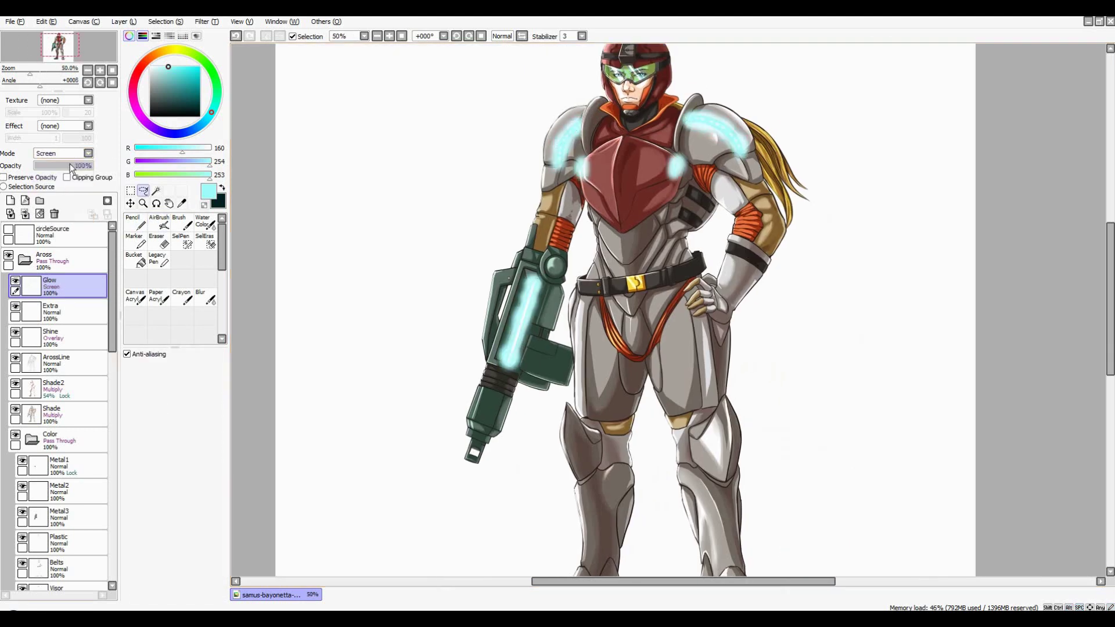
pyautogui.moveTo(92, 166)
pyautogui.mouseDown()
pyautogui.moveTo(71, 166)
pyautogui.moveTo(83, 166)
pyautogui.mouseUp()
pyautogui.click(88, 153)
pyautogui.click(52, 187)
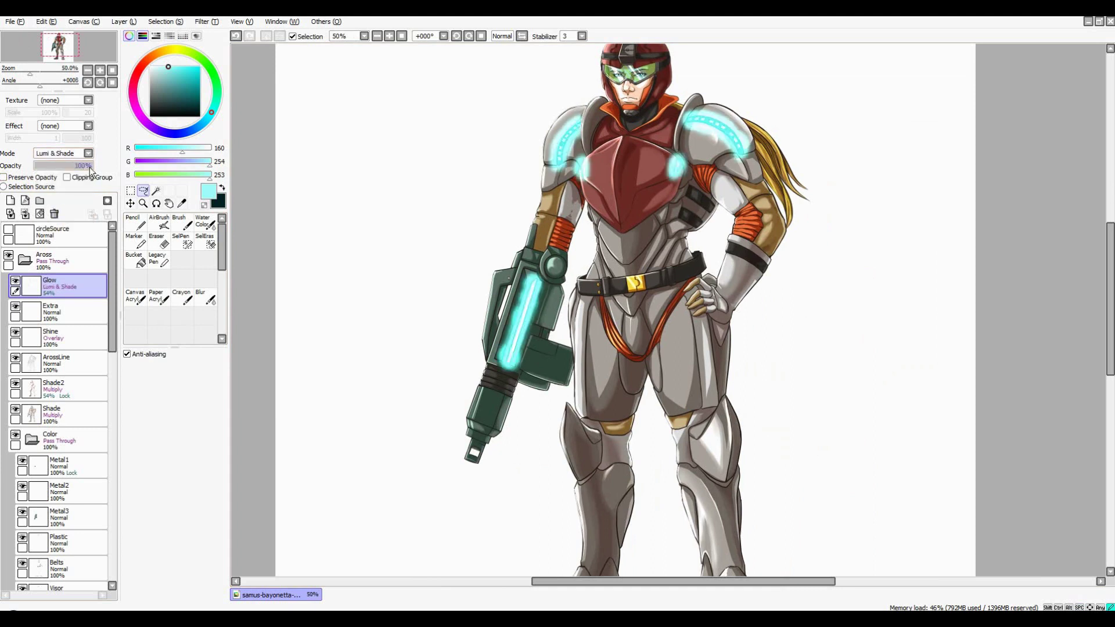
# Create a new layer below Glow and airbrush wide cyan halos at 200 px over the shoulder, chest and gun lights
pyautogui.press('n')
pyautogui.scroll(1, 523, 348)
pyautogui.scroll(-1, 494, 337)
pyautogui.hotkey('ctrl', 'shift', 'n')
pyautogui.press('a')
pyautogui.moveTo(527, 389)
pyautogui.mouseDown()
pyautogui.moveTo(560, 342)
pyautogui.moveTo(560, 375)
pyautogui.moveTo(526, 405)
pyautogui.moveTo(562, 330)
pyautogui.moveTo(529, 407)
pyautogui.mouseUp()
pyautogui.hotkey('ctrl', 'z')
pyautogui.moveTo(607, 207)
pyautogui.mouseDown()
pyautogui.moveTo(592, 154)
pyautogui.moveTo(738, 163)
pyautogui.moveTo(697, 203)
pyautogui.moveTo(616, 191)
pyautogui.mouseUp()
# Delete the Glow layer and try the wide halo layer in Lumi & Shade mode
pyautogui.click(58, 285)
pyautogui.click(54, 213)
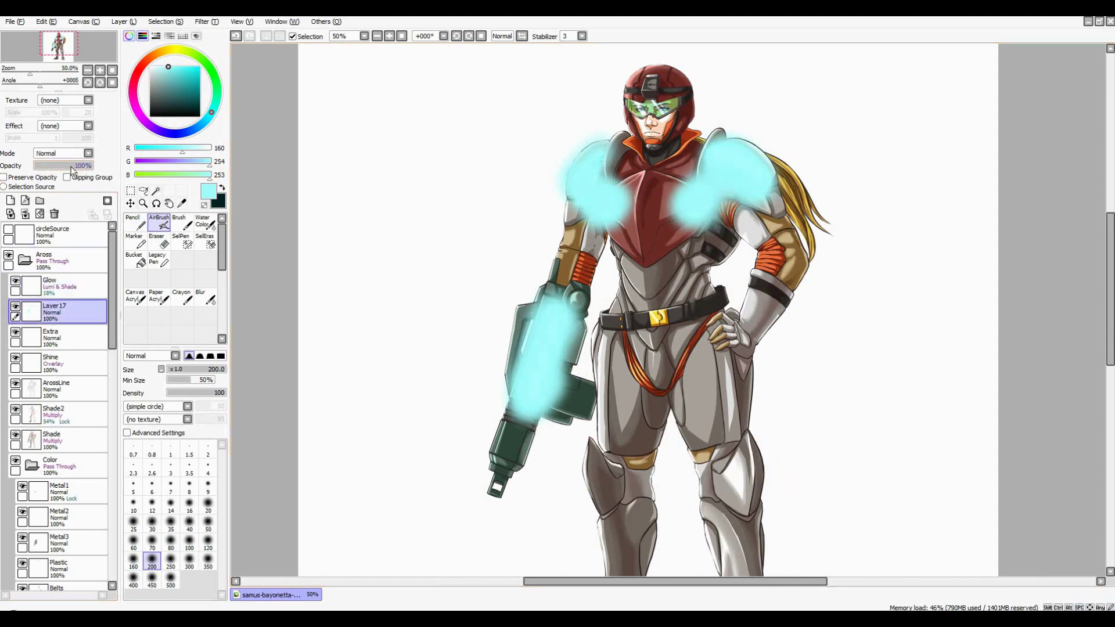
pyautogui.click(61, 153)
pyautogui.click(56, 201)
pyautogui.click(61, 152)
pyautogui.click(56, 183)
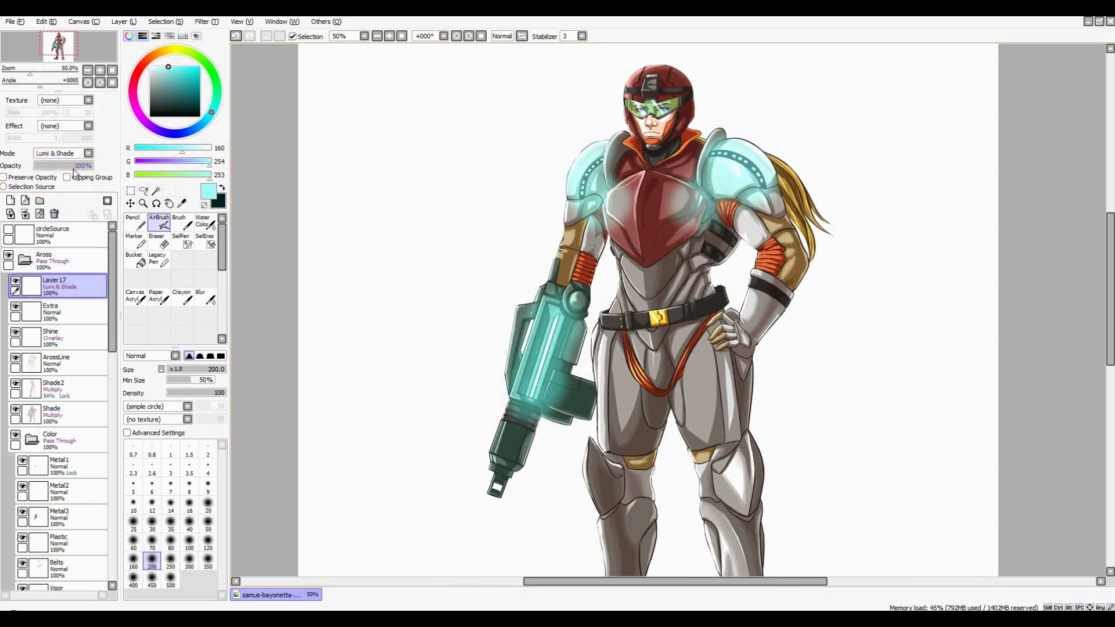
pyautogui.press('e')
pyautogui.scroll(-1, 642, 225)
pyautogui.scroll(1, 642, 226)
# Undo the Glow layer's deletion and the halo layer's blending mode change
pyautogui.hotkey('ctrl', 'z')
pyautogui.hotkey('ctrl', 'z')
pyautogui.hotkey('ctrl', 'z')
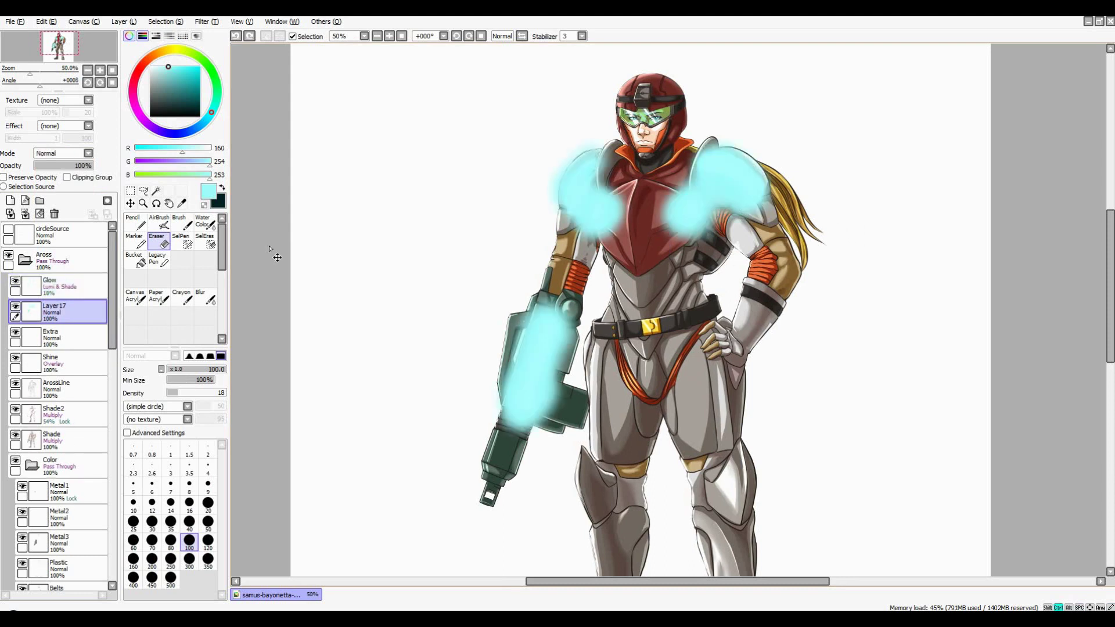
# Set the Glow layer to Luminosity at 14% opacity and the wide halo layer's opacity to 22%
pyautogui.click(51, 154)
pyautogui.click(51, 154)
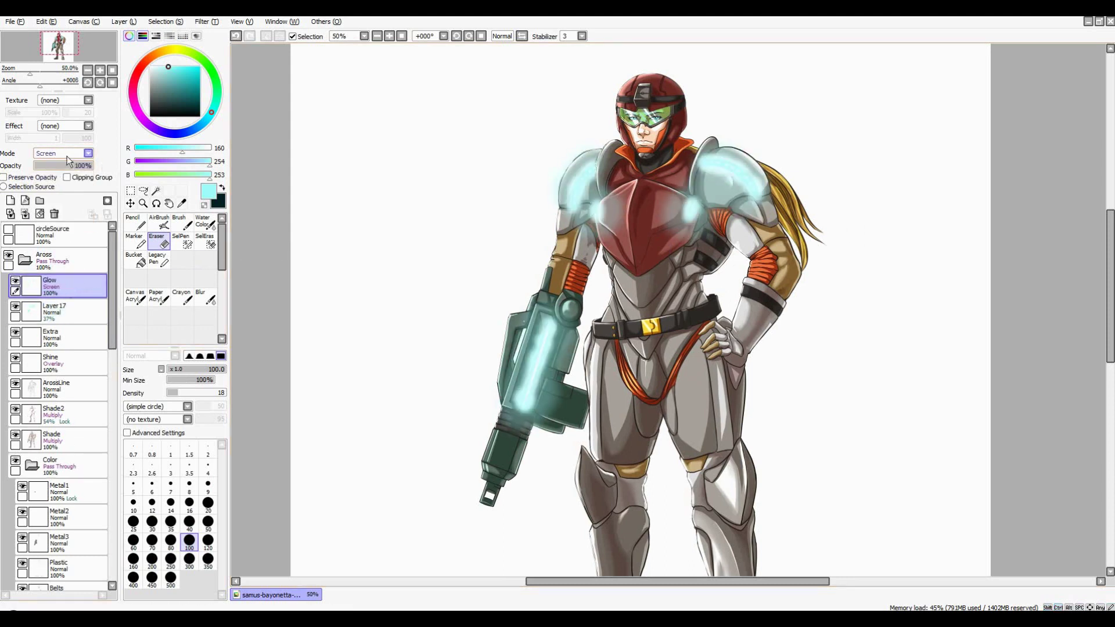
pyautogui.click(68, 154)
pyautogui.click(56, 202)
pyautogui.click(43, 167)
pyautogui.click(58, 311)
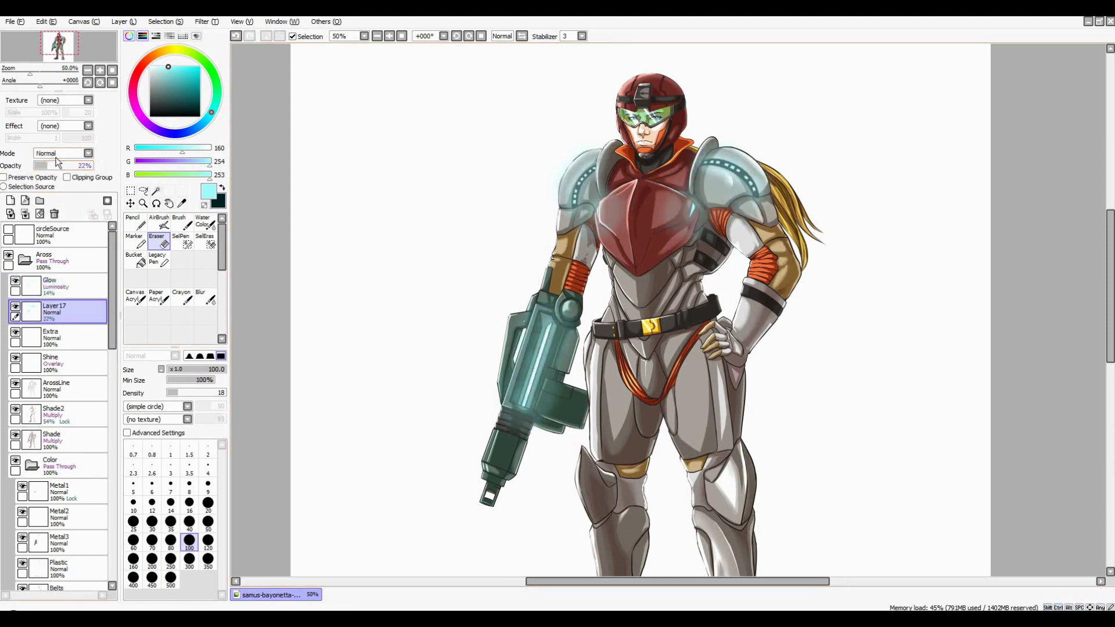
# Set the wide halo layer to Luminosity at 19% opacity and rename the two glow layers Glow2 and Glow3
pyautogui.click(61, 152)
pyautogui.click(57, 201)
pyautogui.click(47, 165)
pyautogui.doubleClick(58, 286)
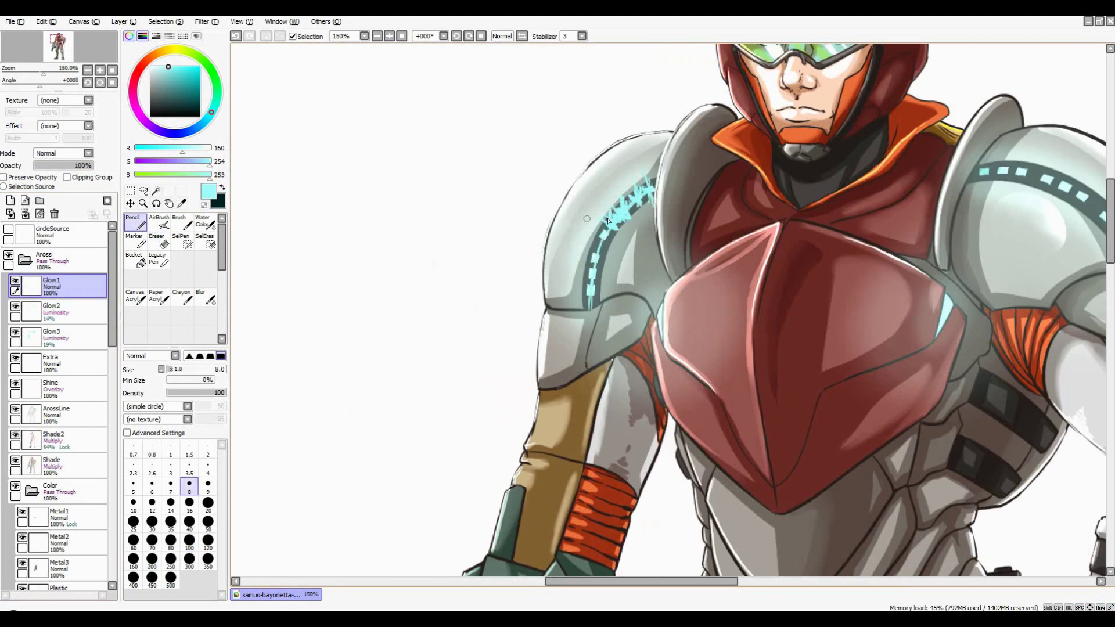
# Pencil jagged cyan sparks at 16 px over the shoulder, chest and gun lights on the Glow1 layer
pyautogui.hscroll(5, 602, 263)
pyautogui.moveTo(708, 152); pyautogui.dragTo(711, 173)
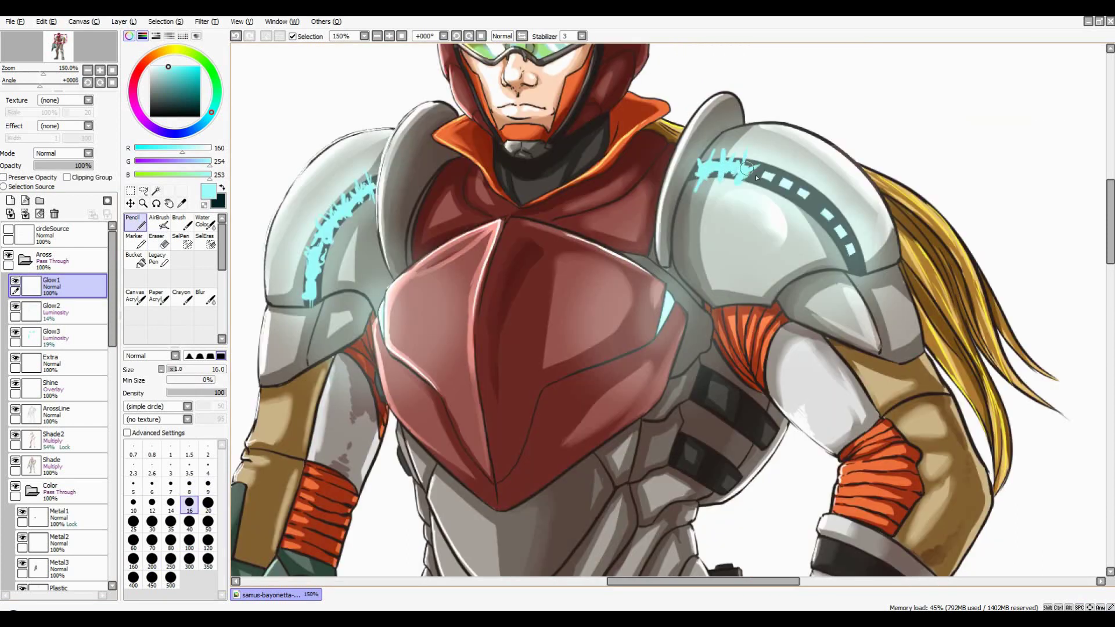
pyautogui.scroll(-5, 853, 245)
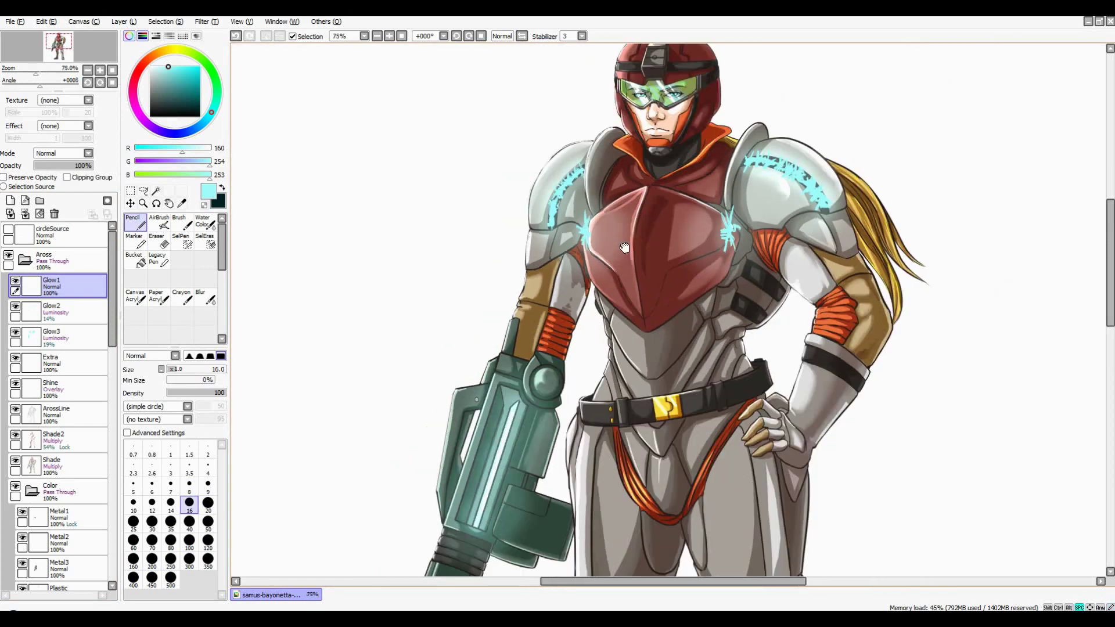
pyautogui.scroll(4, 570, 291)
pyautogui.moveTo(575, 275); pyautogui.dragTo(571, 310)
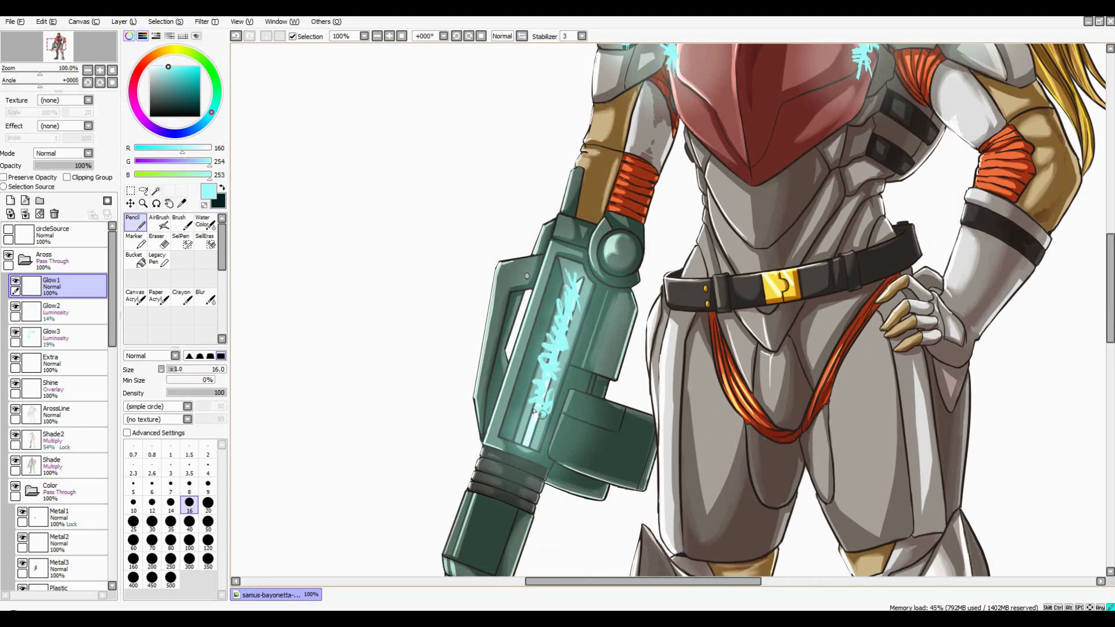
pyautogui.moveTo(535, 412); pyautogui.dragTo(523, 440)
pyautogui.scroll(-2, 523, 406)
# Set Glow1 to Luminosity and soften its sparks over the lights with a 60 px eraser
pyautogui.click(61, 153)
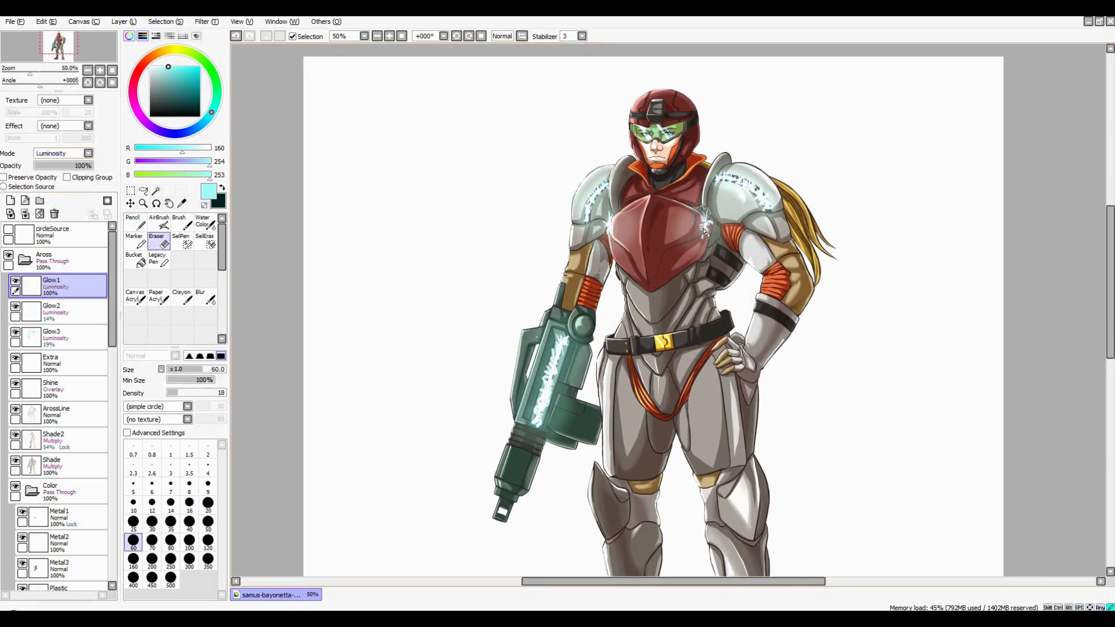
pyautogui.hotkey('ctrl', 'z')
pyautogui.scroll(1, 543, 413)
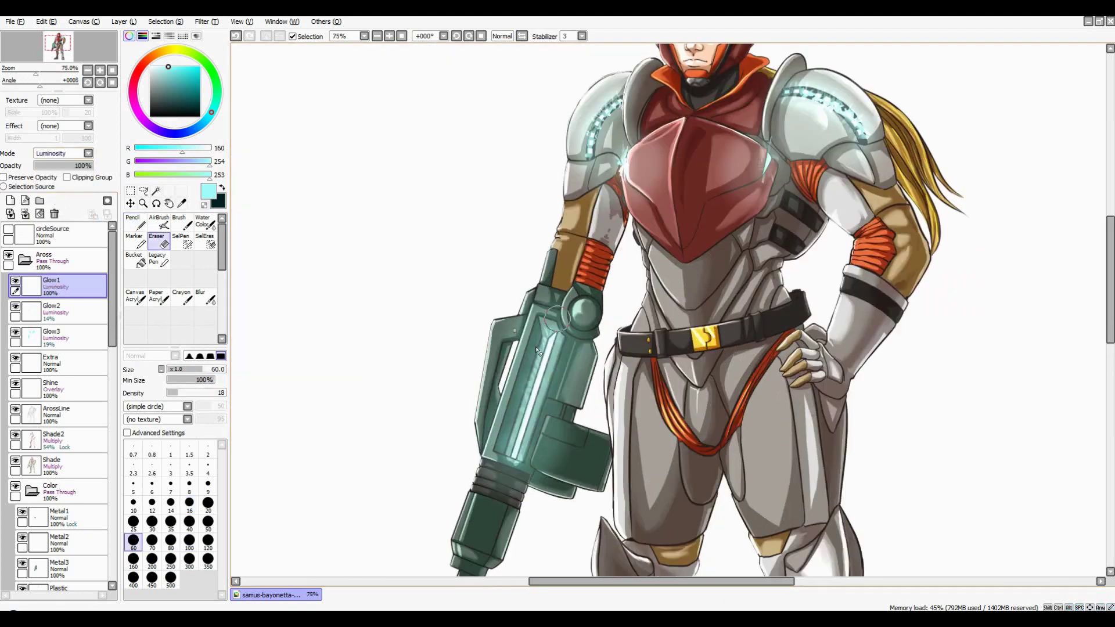
pyautogui.scroll(-1, 793, 267)
pyautogui.scroll(1, 639, 261)
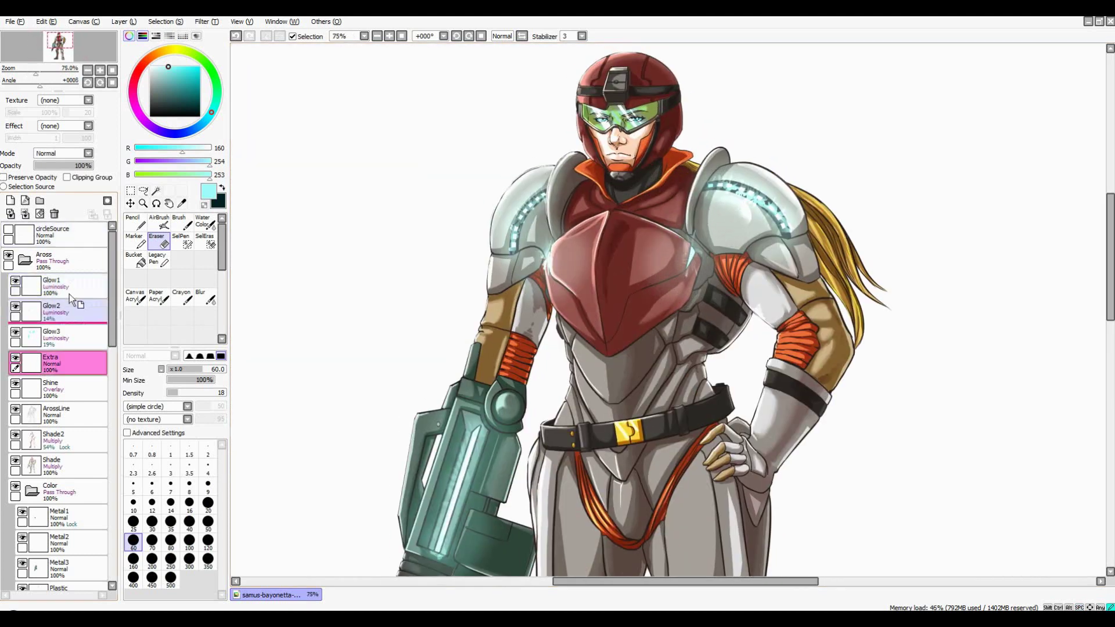
# Place the Extra layer above Glow1 and pencil white glints at 5 px over both shoulder light strips
pyautogui.moveTo(59, 363); pyautogui.dragTo(58, 280)
pyautogui.press('n')
pyautogui.keyDown('alt'); pyautogui.click(590, 221); pyautogui.keyUp('alt')
pyautogui.scroll(1, 591, 221)
pyautogui.scroll(1, 642, 231)
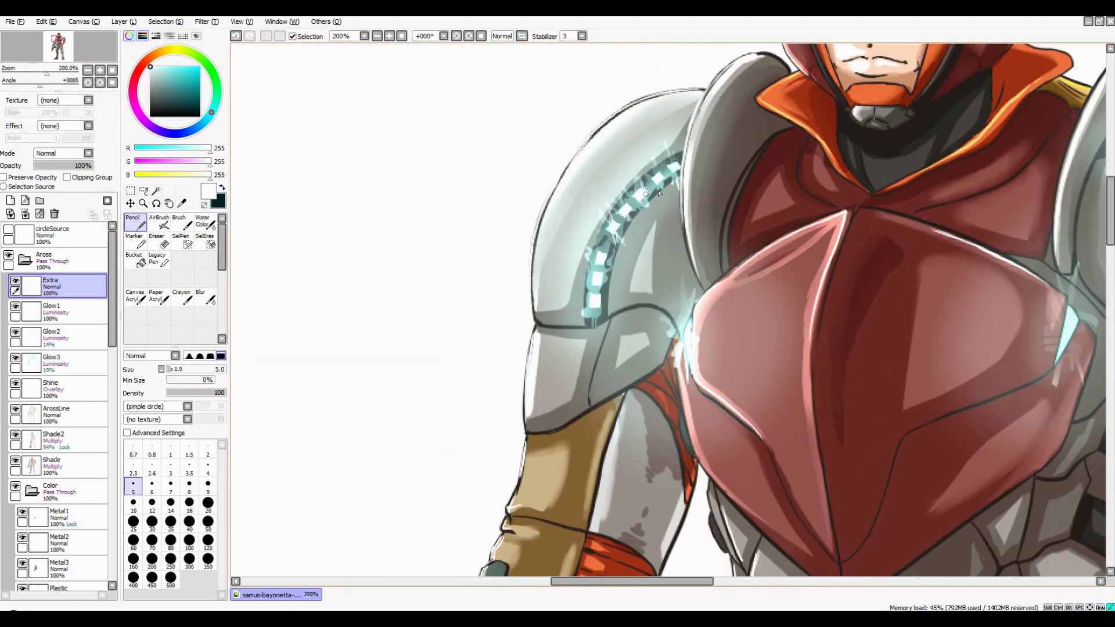
pyautogui.scroll(-4, 594, 302)
pyautogui.scroll(3, 700, 194)
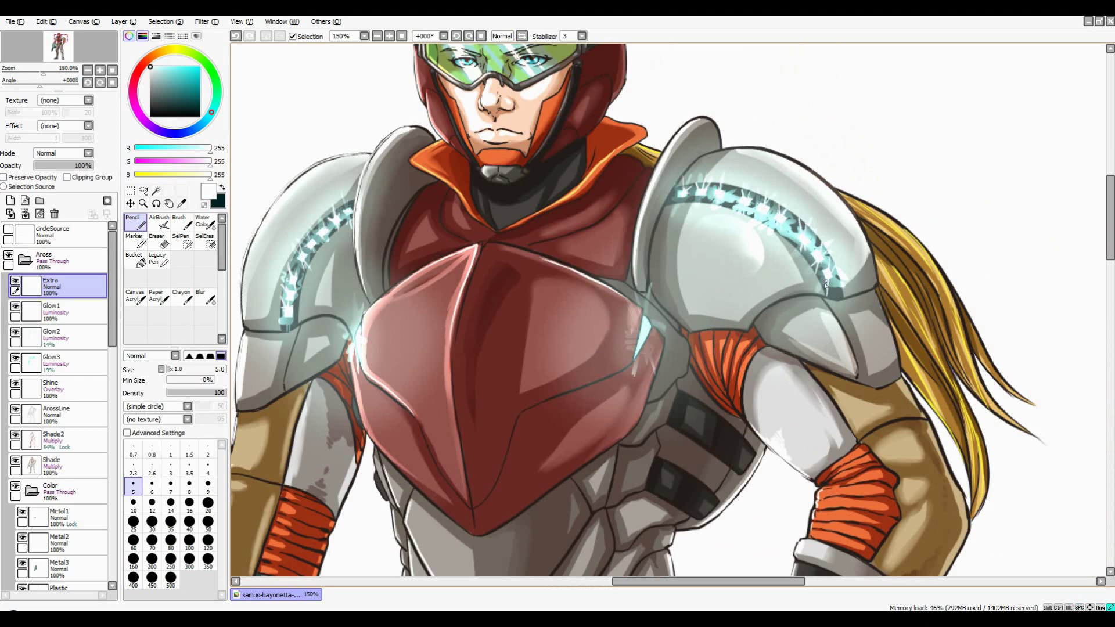
# Pencil white glints at 5 px over the chest lights and along the gun's light strip on Extra
pyautogui.scroll(-2, 772, 233)
pyautogui.scroll(3, 656, 207)
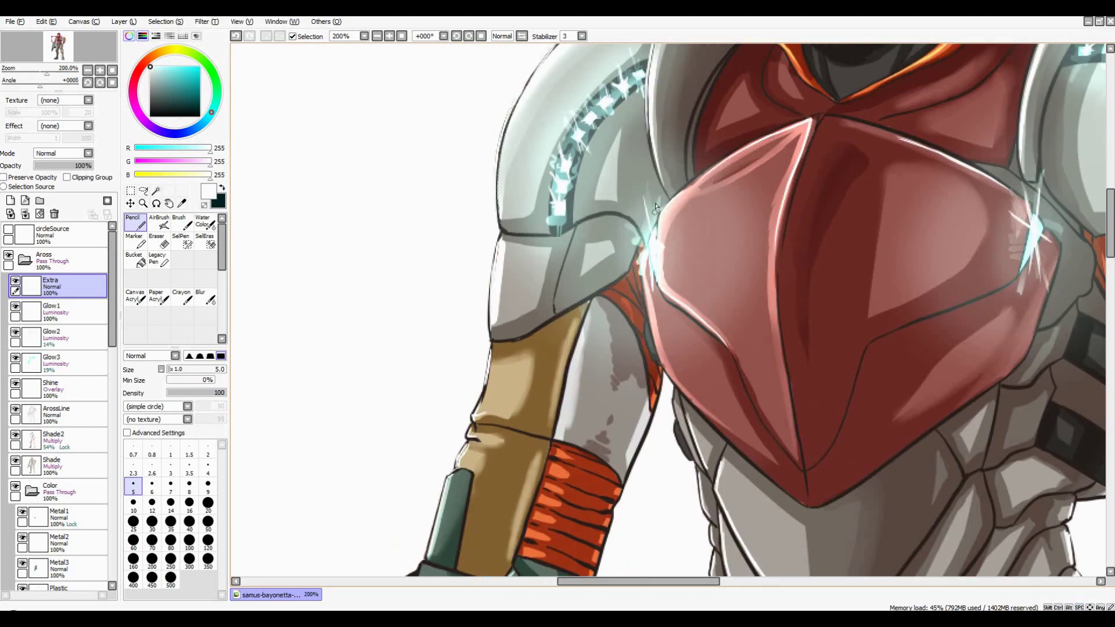
pyautogui.scroll(-4, 655, 206)
pyautogui.scroll(3, 687, 214)
pyautogui.press(']')
pyautogui.press(']')
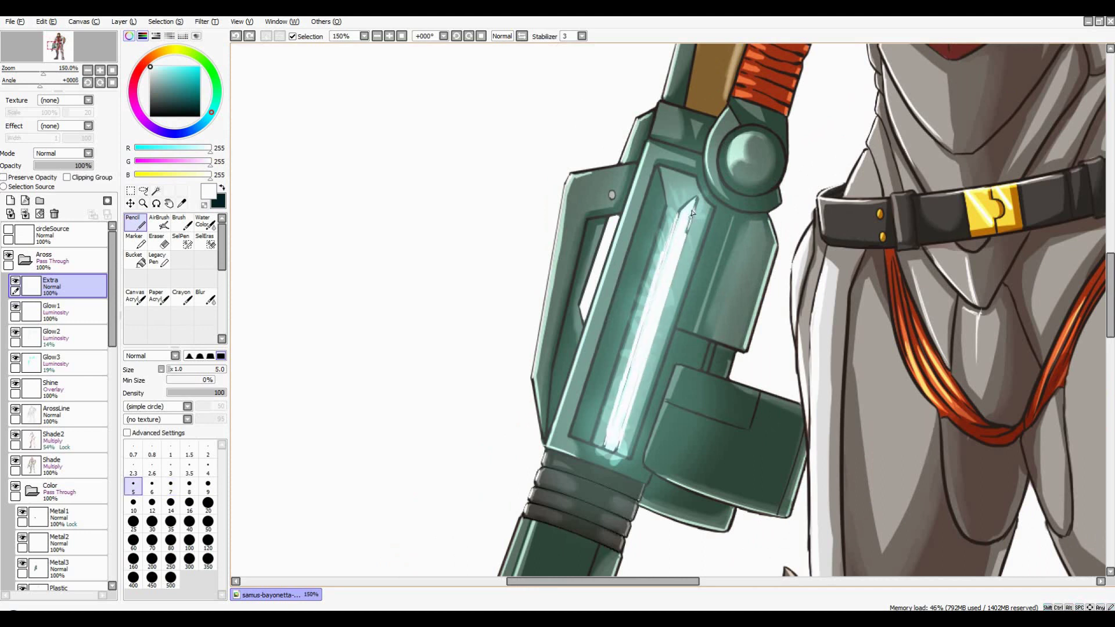
pyautogui.scroll(-3, 672, 299)
pyautogui.scroll(2, 581, 290)
# Set the opacity of Glow2 to 35% and of Glow3 to 10%
pyautogui.click(56, 311)
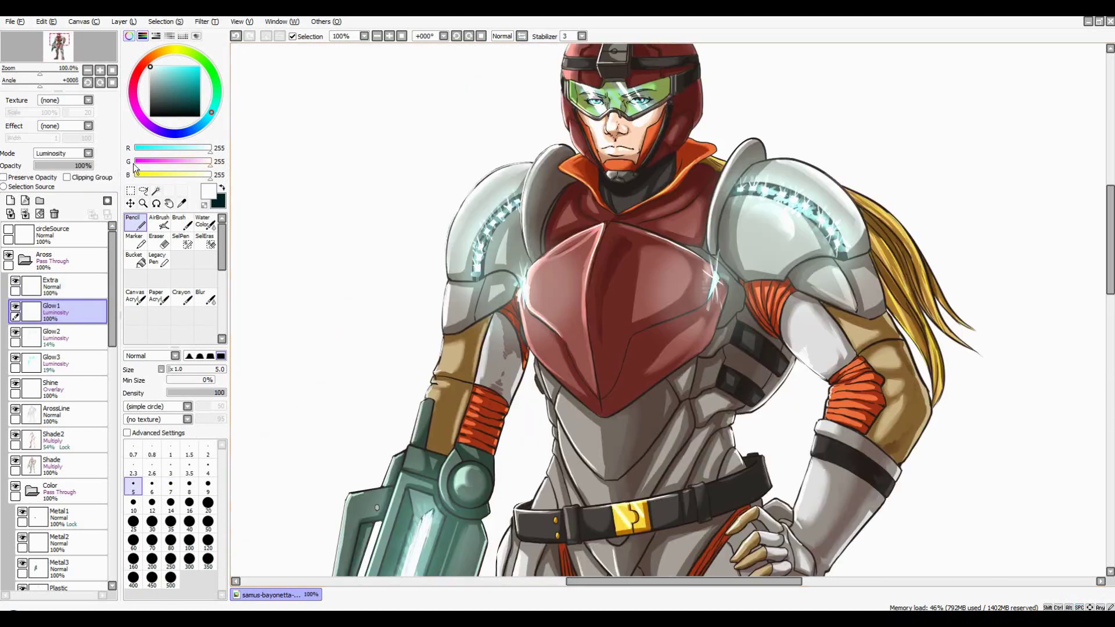
pyautogui.click(55, 337)
pyautogui.moveTo(42, 166)
pyautogui.mouseDown()
pyautogui.moveTo(78, 165)
pyautogui.moveTo(39, 167)
pyautogui.mouseUp()
pyautogui.scroll(-2, 581, 291)
pyautogui.scroll(1, 581, 290)
pyautogui.click(55, 363)
pyautogui.scroll(-2, 581, 290)
pyautogui.scroll(2, 581, 290)
# Soften the white glints on the Extra layer with a 30 px eraser
pyautogui.click(55, 284)
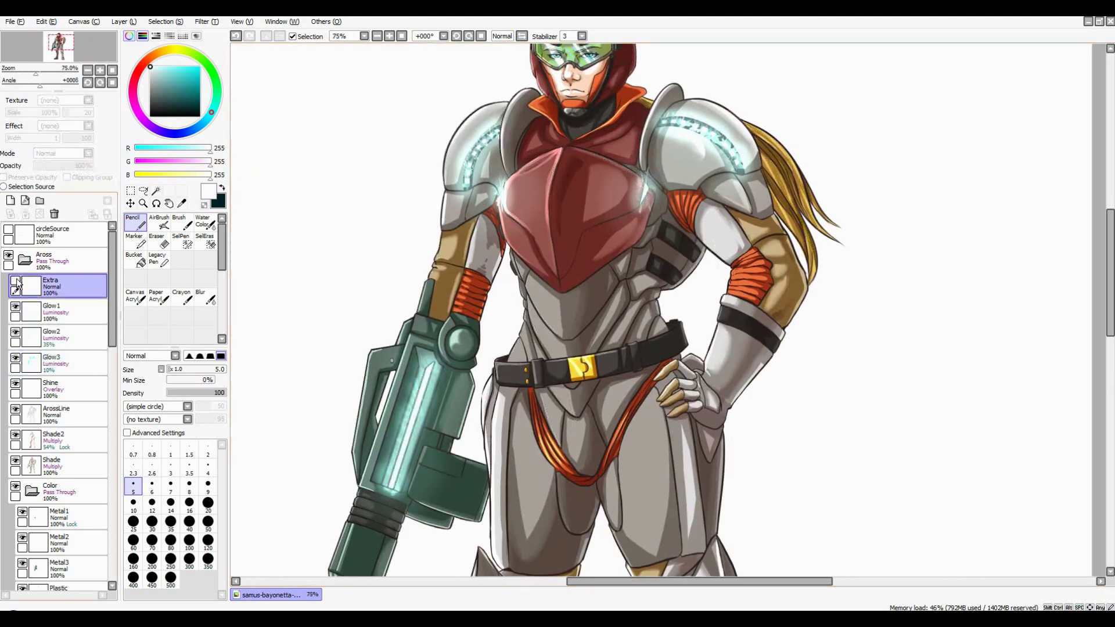
pyautogui.press('e')
pyautogui.scroll(-2, 719, 156)
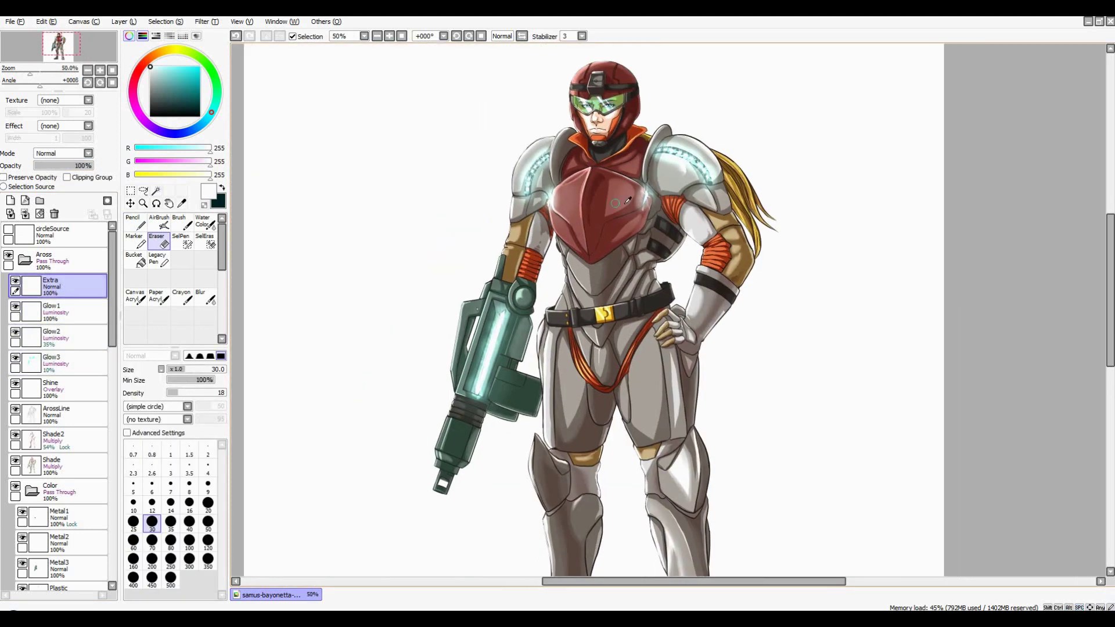
# Pencil a small white starburst glint at 5 px on the upper corner of the gold belt buckle
pyautogui.press('n')
pyautogui.scroll(3, 555, 229)
pyautogui.scroll(1, 566, 248)
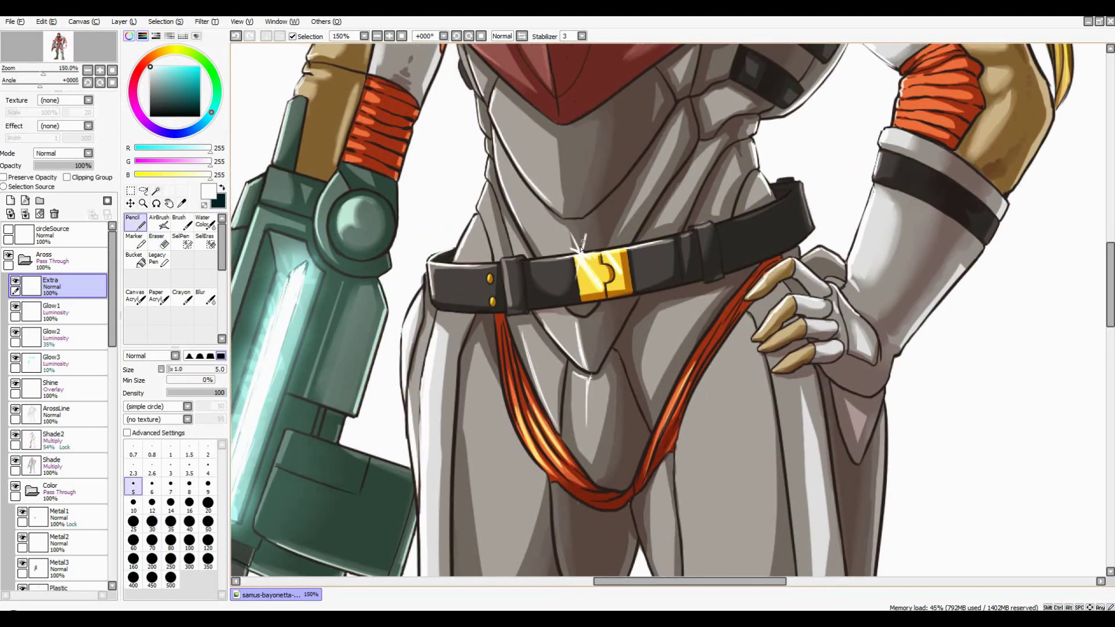
pyautogui.hotkey('ctrl', 'z')
pyautogui.scroll(-4, 581, 254)
pyautogui.scroll(5, 531, 268)
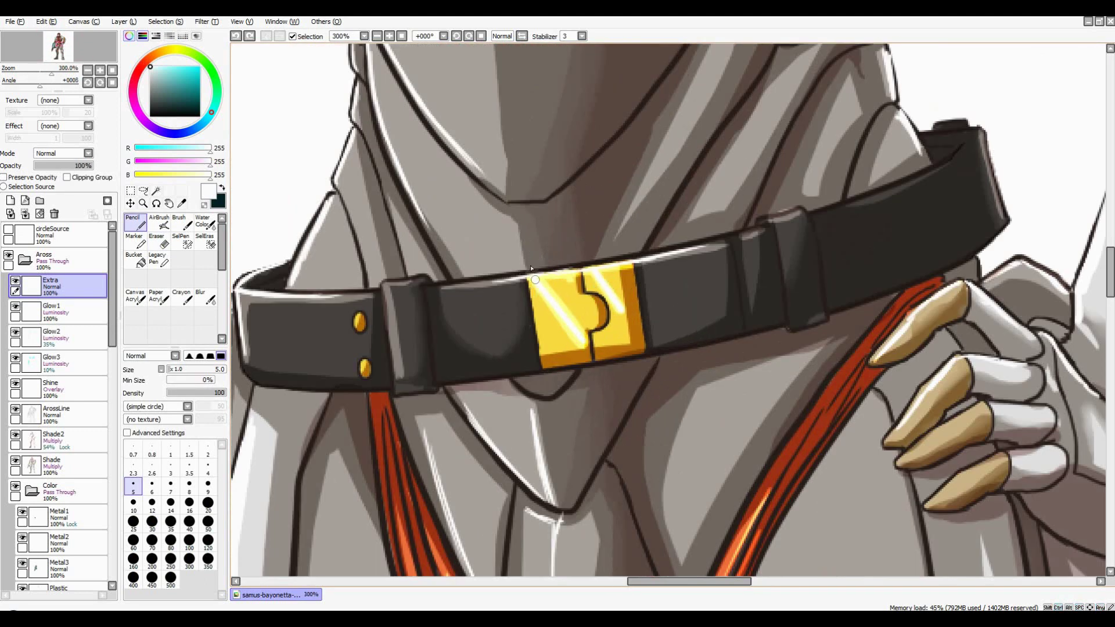
pyautogui.moveTo(538, 244); pyautogui.dragTo(518, 311)
pyautogui.scroll(-4, 561, 295)
pyautogui.scroll(3, 445, 297)
pyautogui.scroll(-3, 373, 523)
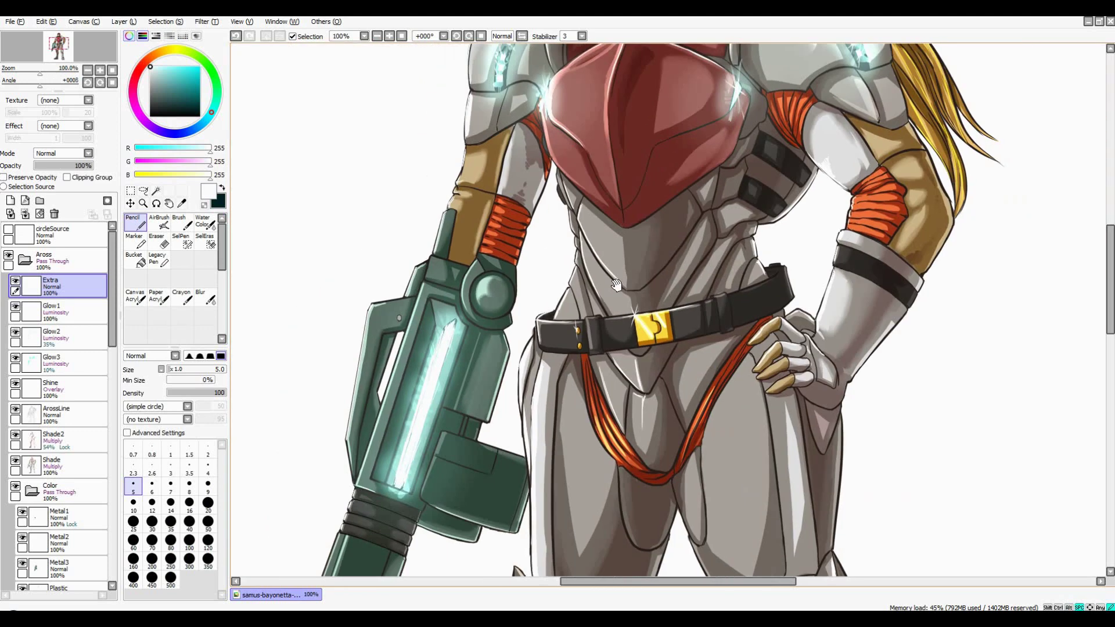
# Select the character's silhouette by wand-selecting the empty background on the Color folder and inverting the selection
pyautogui.scroll(-2, 641, 193)
pyautogui.click(58, 490)
pyautogui.click(155, 190)
pyautogui.click(755, 436)
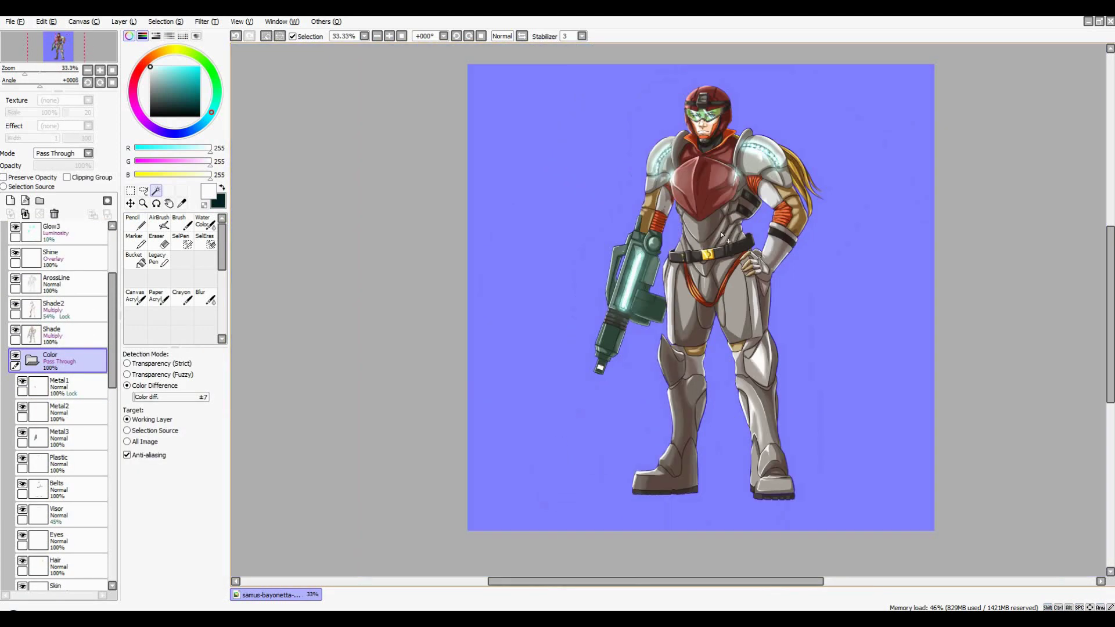
pyautogui.hotkey('ctrl', 'i')
# Create a layer named Overlay above Shine, fill the silhouette with cyan and set the layer to Multiply
pyautogui.click(10, 200)
pyautogui.doubleClick(53, 383)
pyautogui.write('Overlay')
pyautogui.press('Return')
pyautogui.click(135, 260)
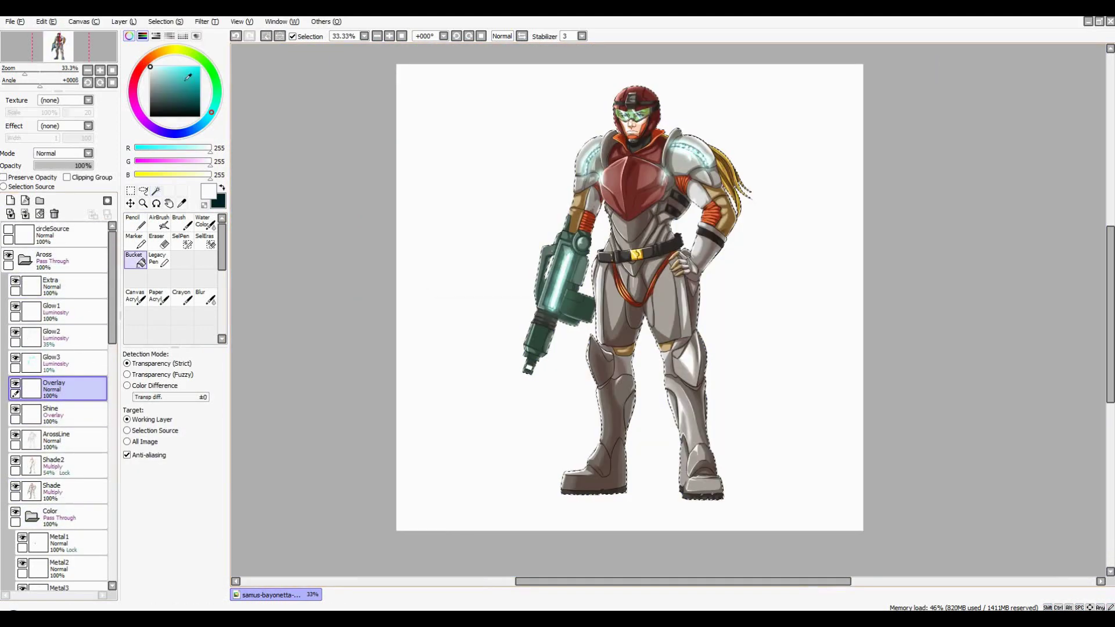
pyautogui.click(458, 186)
# Shift the Overlay layer's hue by -80 and raise its luminescence to leave a faint warm tint
pyautogui.hotkey('ctrl', 'u')
pyautogui.moveTo(907, 448); pyautogui.dragTo(837, 447)
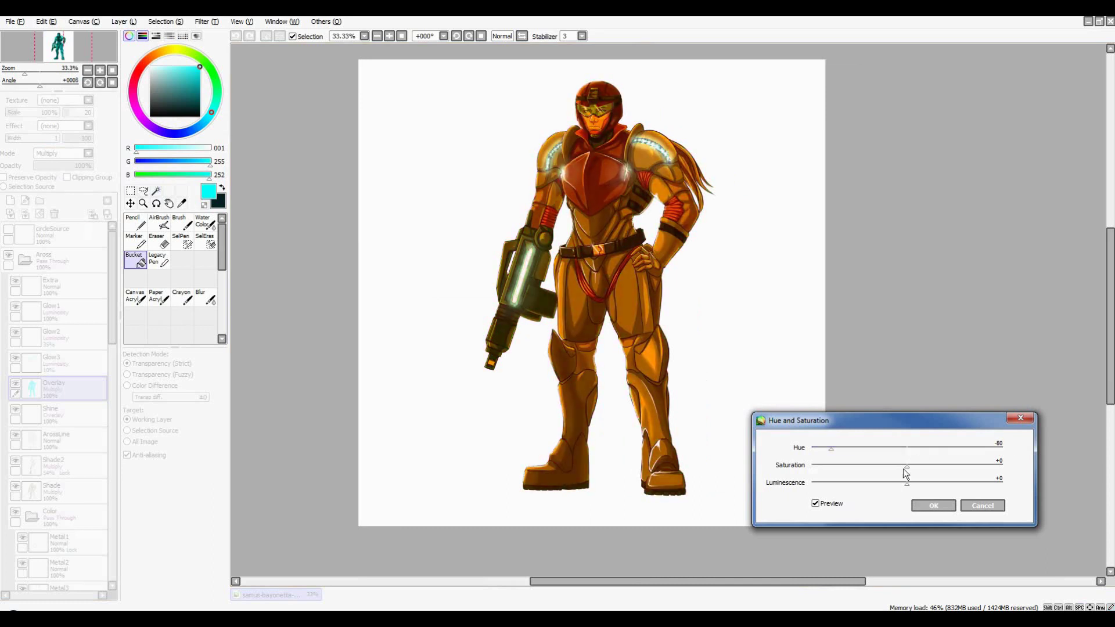
pyautogui.moveTo(906, 483); pyautogui.dragTo(994, 484)
pyautogui.click(934, 505)
pyautogui.scroll(1, 667, 212)
pyautogui.scroll(-1, 667, 212)
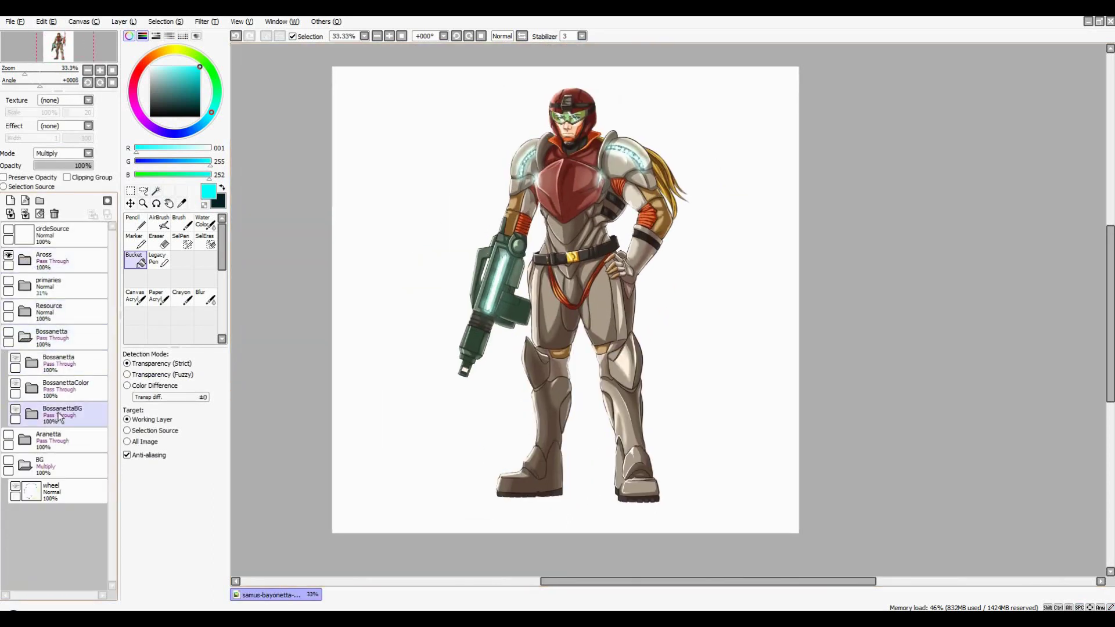
# Bring a copy of the Bossanetta background layers into a folder named BG above Aross
pyautogui.click(64, 440)
pyautogui.moveTo(64, 440); pyautogui.dragTo(50, 256)
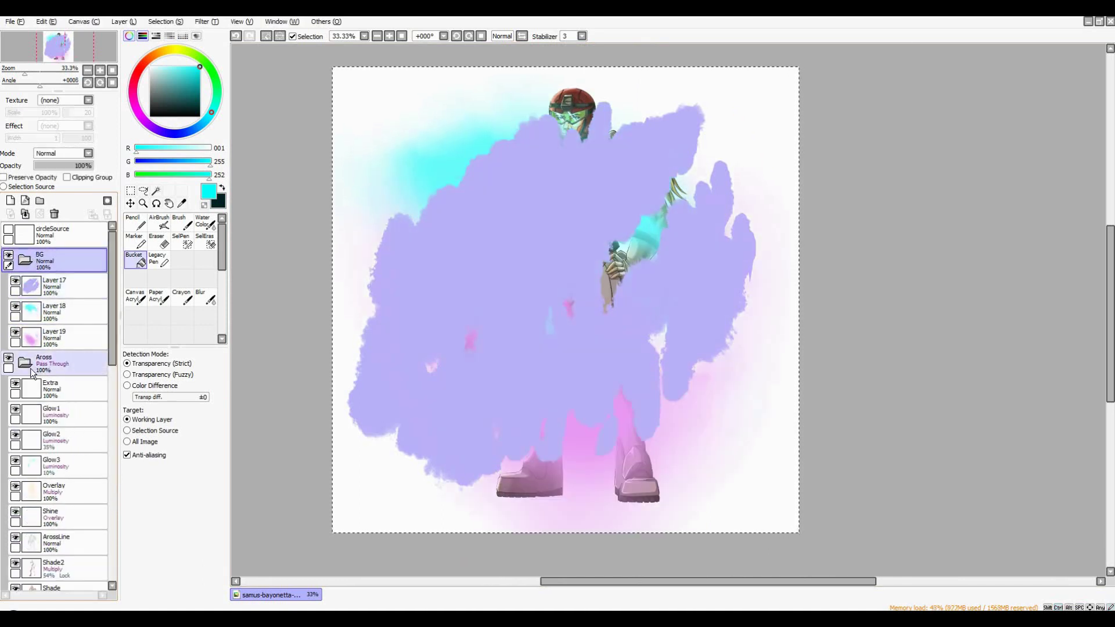
# Group the Shade through Extra layers in a new Top folder and move BG below Color inside Aross
pyautogui.click(51, 449)
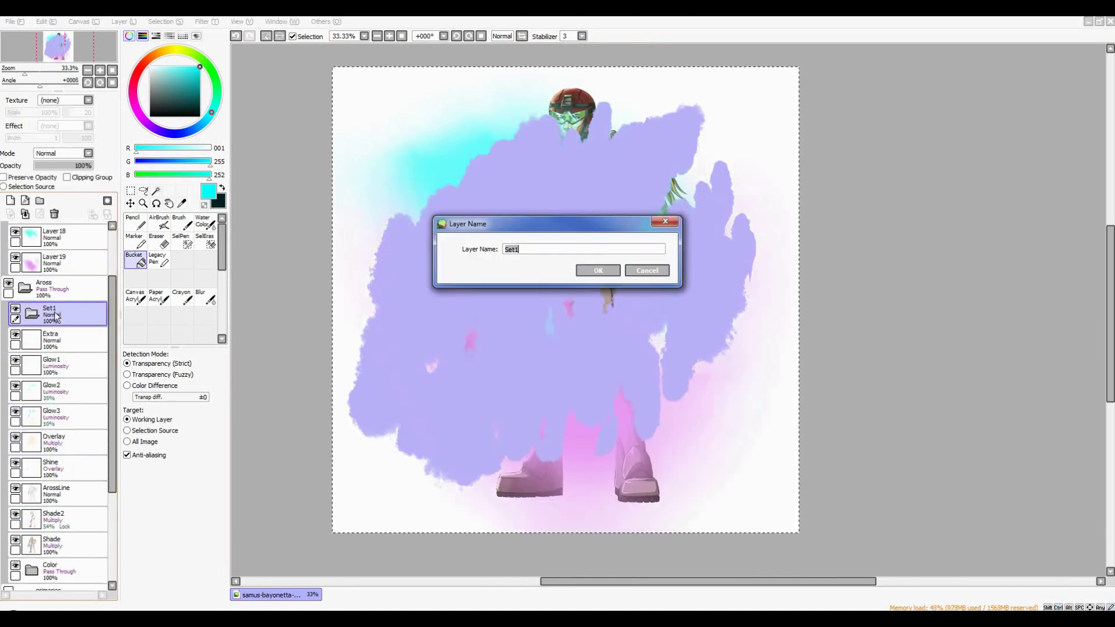
pyautogui.press('Return')
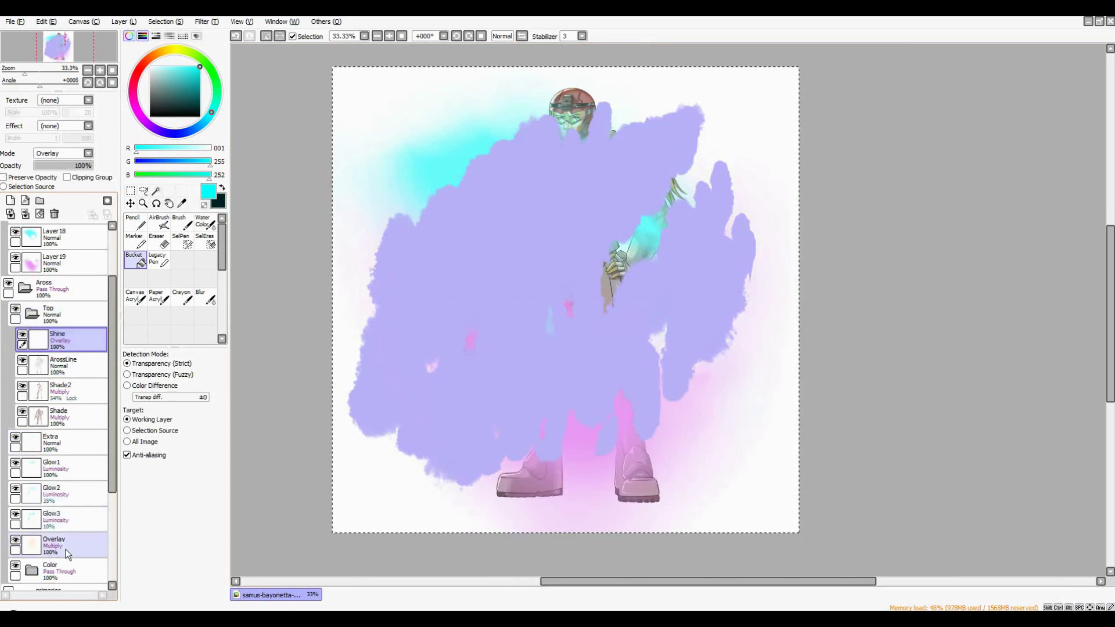
pyautogui.click(66, 548)
pyautogui.moveTo(66, 499); pyautogui.dragTo(66, 380)
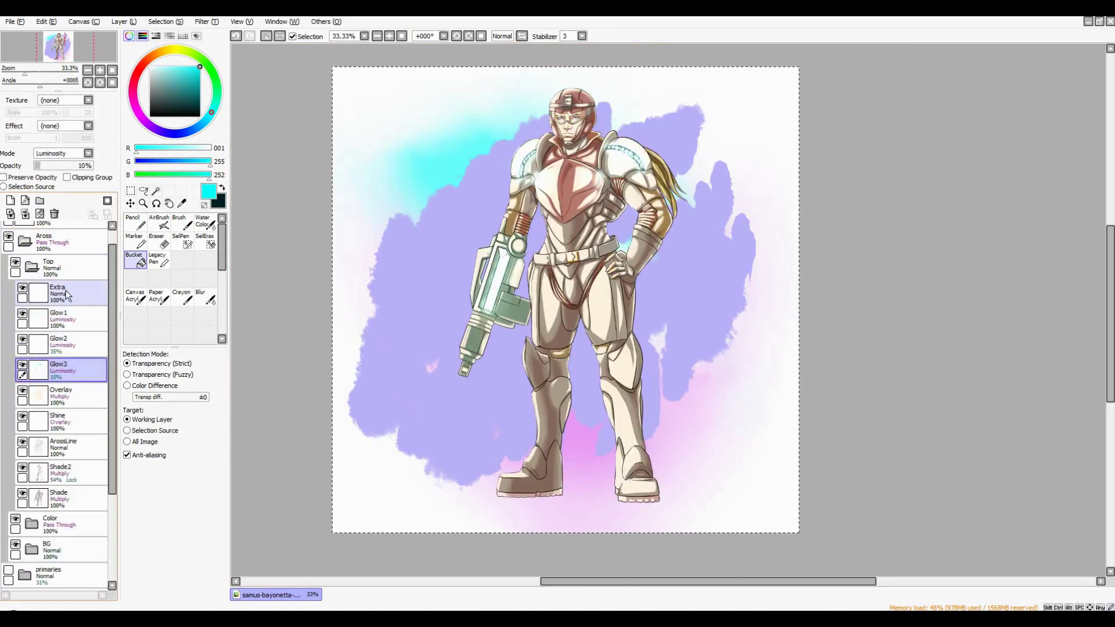
# Hide the BG folder, set the Top folder to Pass Through and collapse the folders inside Aross
pyautogui.click(15, 544)
pyautogui.click(68, 429)
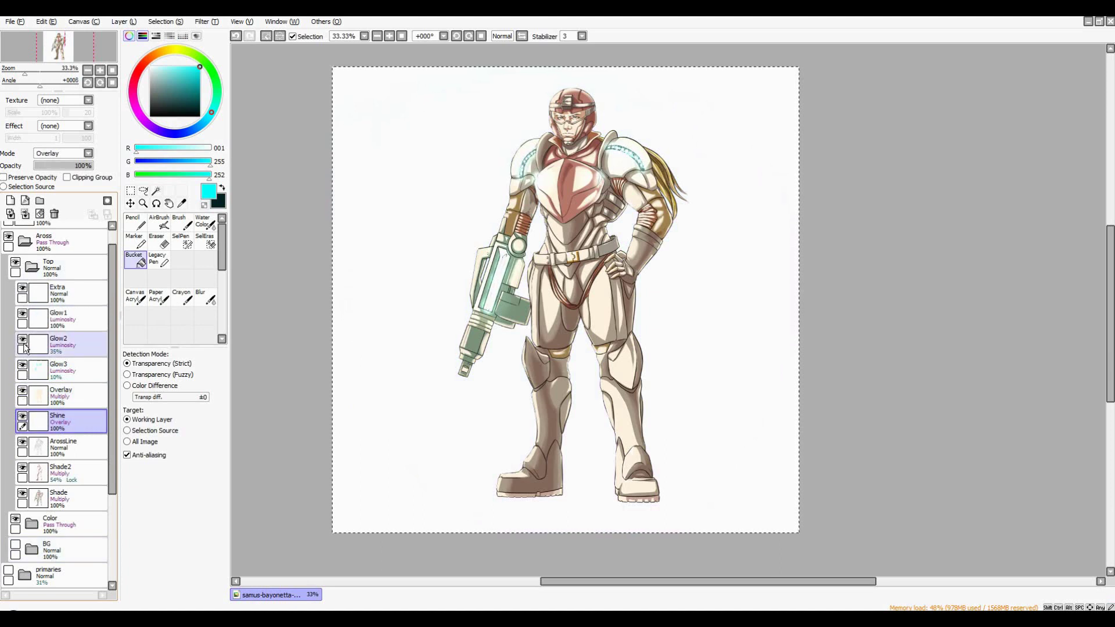
pyautogui.click(64, 267)
pyautogui.click(63, 153)
pyautogui.click(64, 293)
pyautogui.click(32, 267)
pyautogui.click(31, 319)
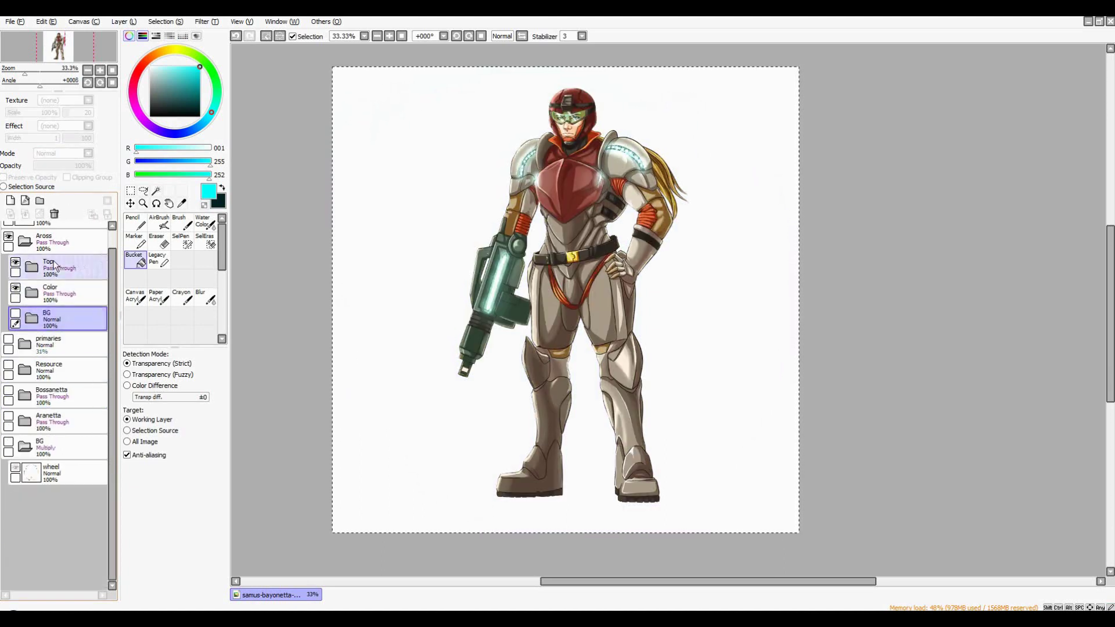
# Show the BG folder and shift the hue of its Layer17 to orange and Layer18 to red-orange
pyautogui.click(15, 314)
pyautogui.hotkey('ctrl', 'u')
pyautogui.moveTo(907, 449); pyautogui.dragTo(827, 457)
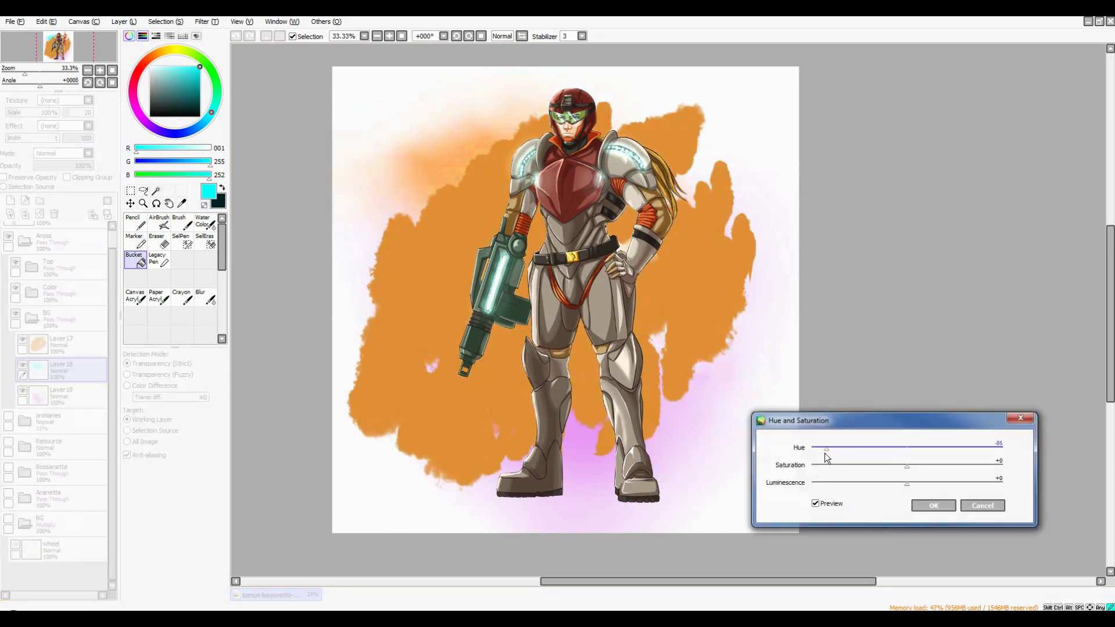
pyautogui.press('Return')
# Shift Layer19's hue to yellow and reverse the order of the BG layers so Layer19 is uppermost
pyautogui.click(58, 395)
pyautogui.hotkey('ctrl', 'u')
pyautogui.moveTo(907, 450); pyautogui.dragTo(933, 457)
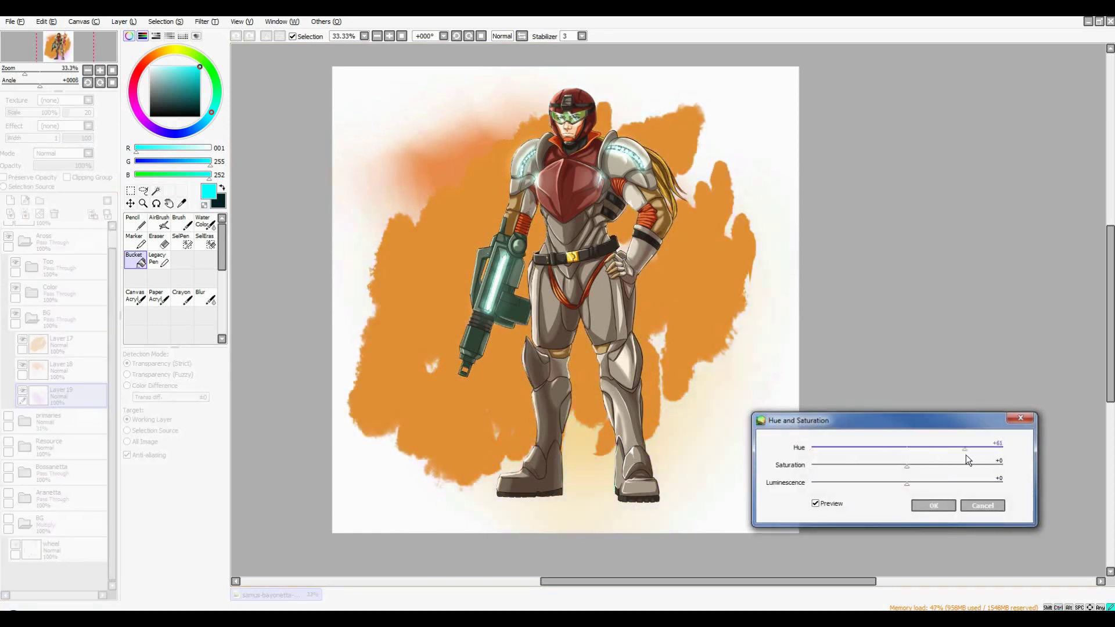
pyautogui.press('Return')
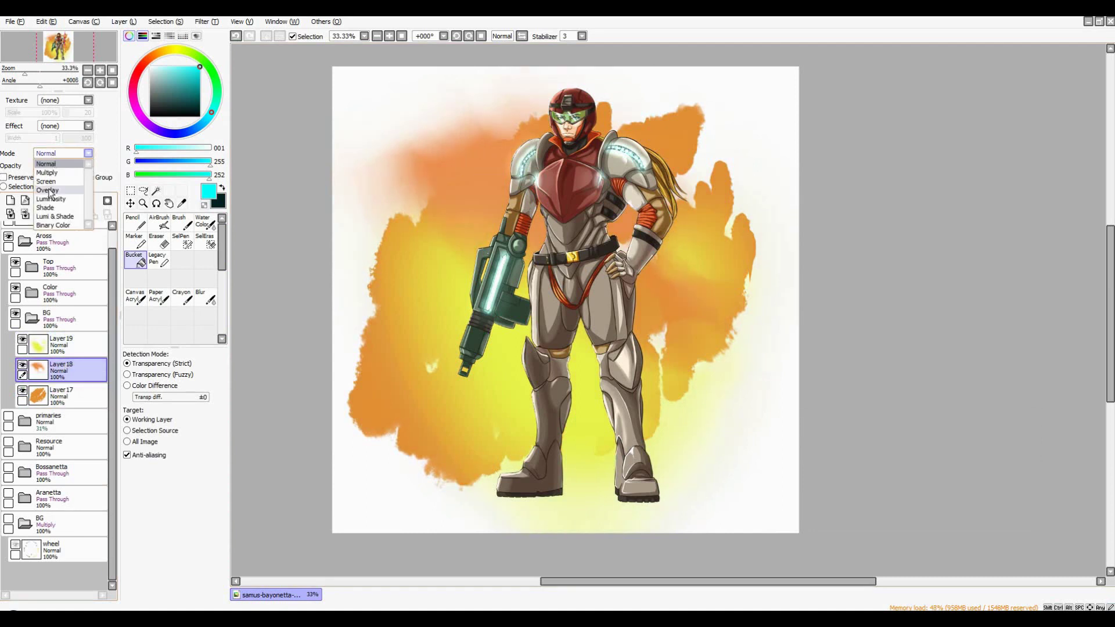
# Set Layer18 to Luminosity and Layer19 to Lumi & Shade mode
pyautogui.click(52, 198)
pyautogui.press('Down')
pyautogui.press('Down')
pyautogui.press('Down')
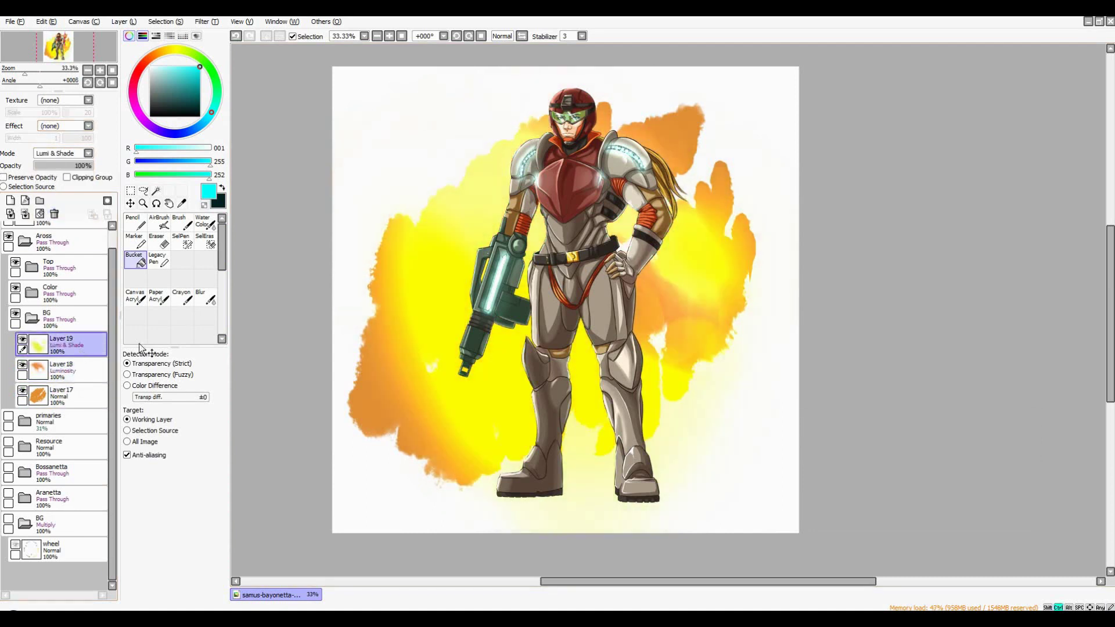
# Shift the hue of Layer19 from yellow to pinkish red
pyautogui.hotkey('ctrl', 'u')
pyautogui.moveTo(907, 448)
pyautogui.mouseDown()
pyautogui.moveTo(857, 463)
pyautogui.moveTo(892, 455)
pyautogui.mouseUp()
pyautogui.press('Return')
# Shift Layer17's hue to red-orange and set its opacity to 68%
pyautogui.click(61, 395)
pyautogui.hotkey('ctrl', 'u')
pyautogui.click(934, 505)
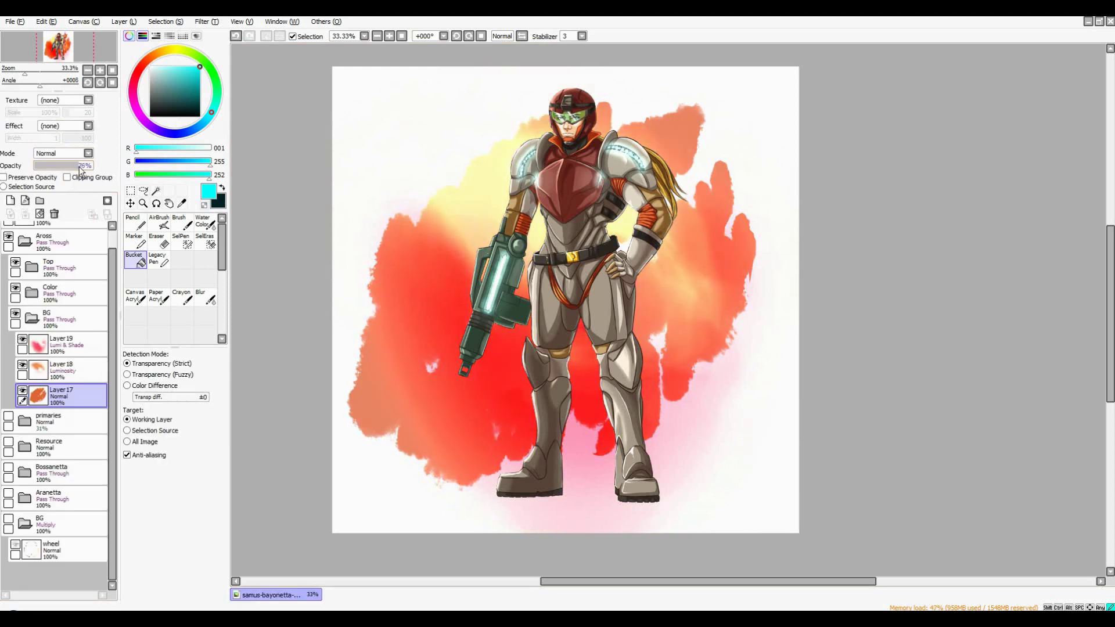
pyautogui.click(73, 166)
# Try Layer19 in Multiply, return it to Lumi & Shade and shift its hue to orange
pyautogui.click(61, 343)
pyautogui.click(58, 154)
pyautogui.click(54, 225)
pyautogui.click(58, 153)
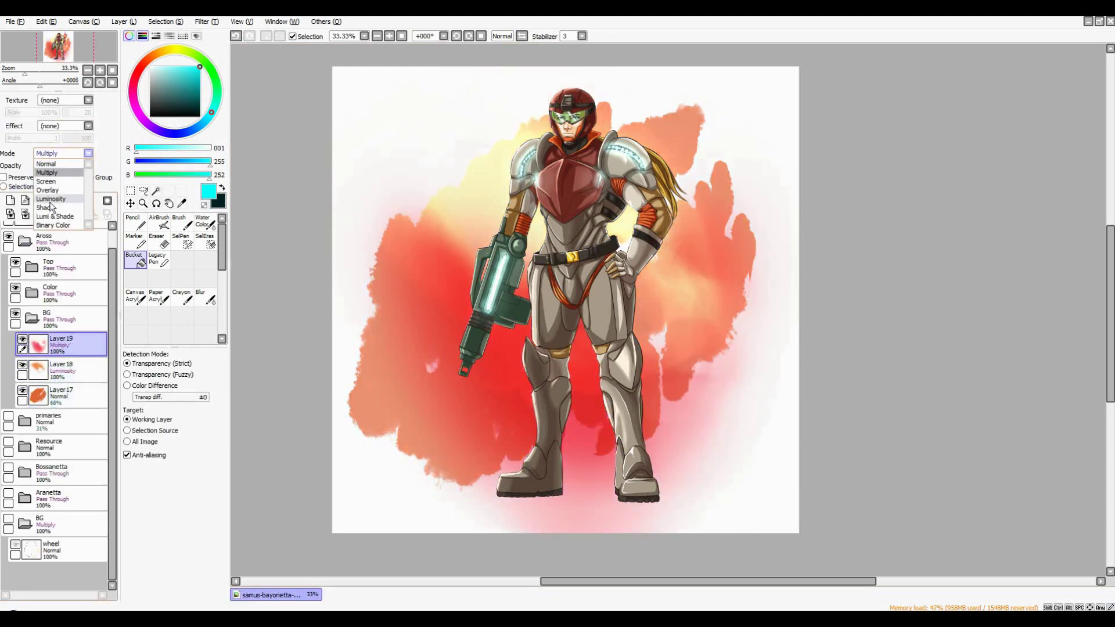
pyautogui.click(55, 216)
pyautogui.hotkey('ctrl', 'u')
pyautogui.moveTo(906, 448)
pyautogui.mouseDown()
pyautogui.moveTo(928, 456)
pyautogui.moveTo(916, 449)
pyautogui.mouseUp()
pyautogui.press('Return')
# Add a new layer in the BG folder and paint a large cyan blob behind the character's legs with the size 500 Pencil
pyautogui.hotkey('ctrl', 'shift', 'n')
pyautogui.press('n')
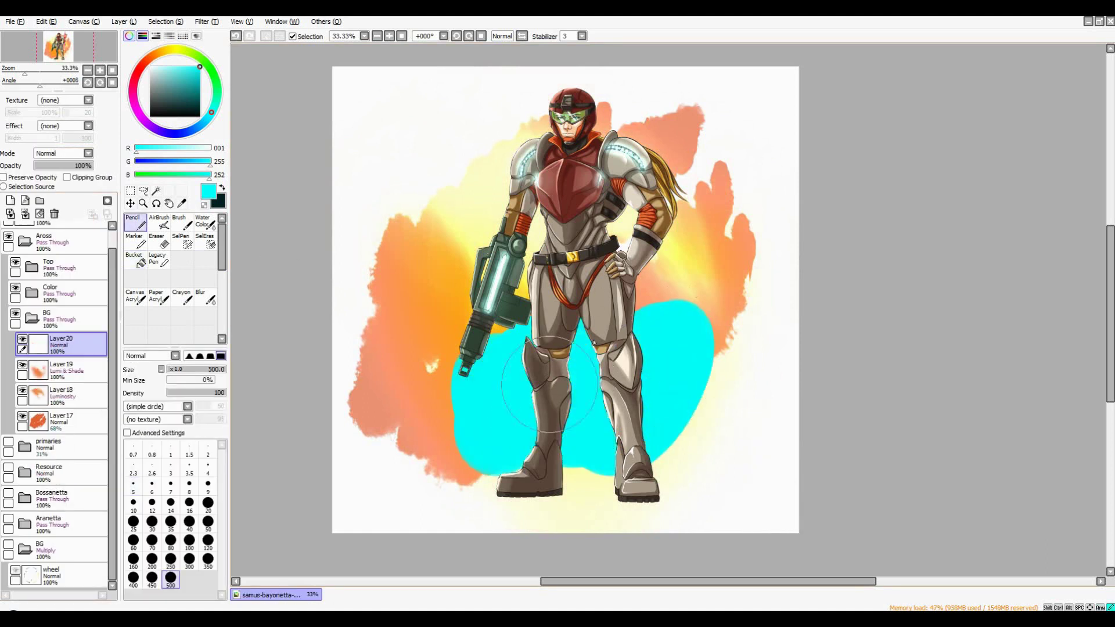
pyautogui.moveTo(550, 385); pyautogui.dragTo(717, 348)
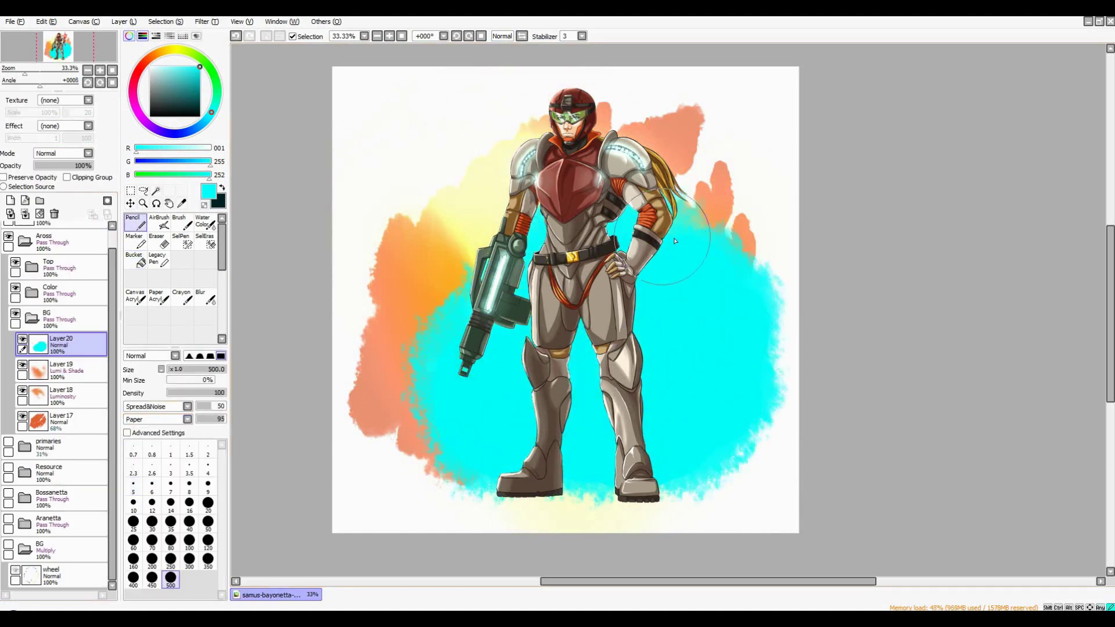
# Set Layer20 to Shade mode and shift its hue from cyan to yellow
pyautogui.click(62, 153)
pyautogui.click(58, 209)
pyautogui.hotkey('ctrl', 'u')
pyautogui.moveTo(908, 448); pyautogui.dragTo(838, 454)
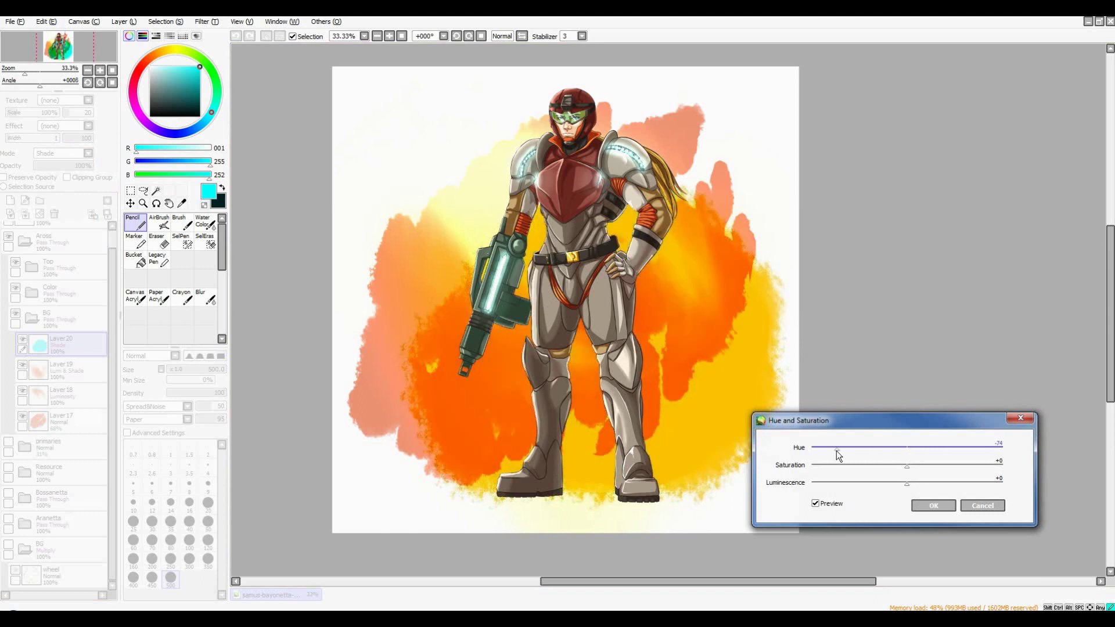
pyautogui.click(933, 506)
pyautogui.click(58, 422)
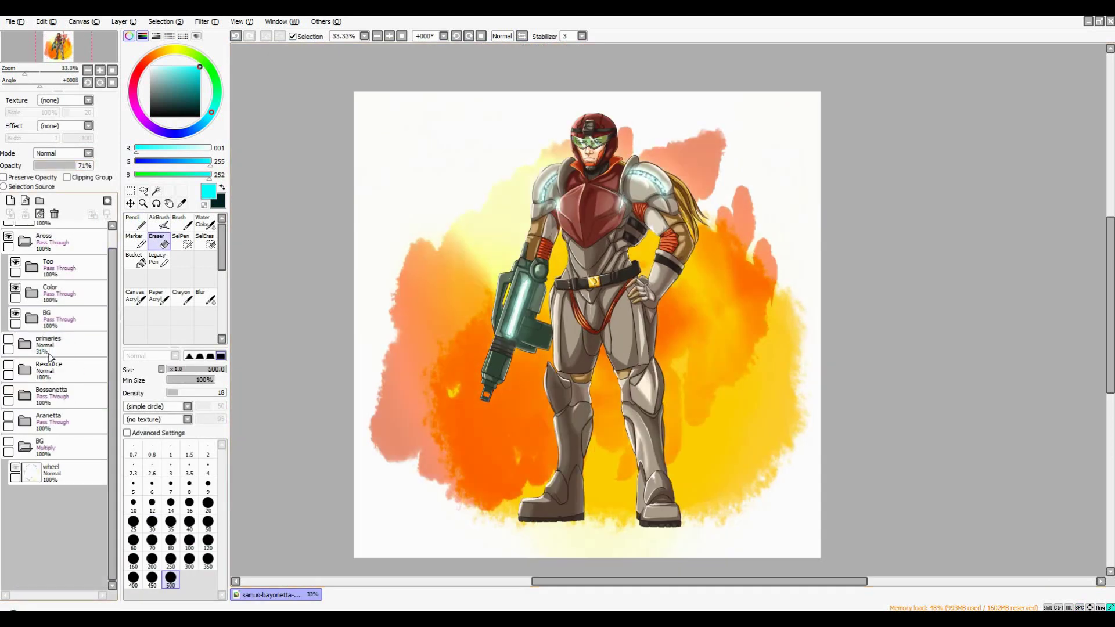
pyautogui.hotkey('ctrl', 'u')
pyautogui.click(983, 506)
pyautogui.click(58, 395)
pyautogui.hotkey('ctrl', 'u')
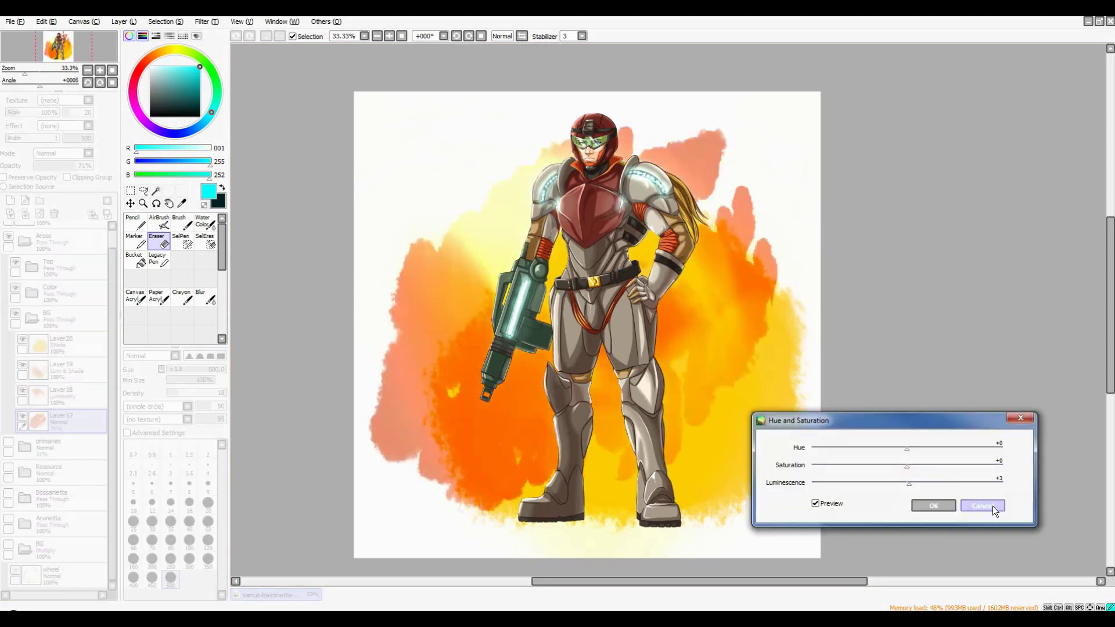
pyautogui.click(983, 505)
# Shift Layer17's hue to violet with its opacity at 41%, and lower Layer18's opacity to 89%
pyautogui.click(58, 344)
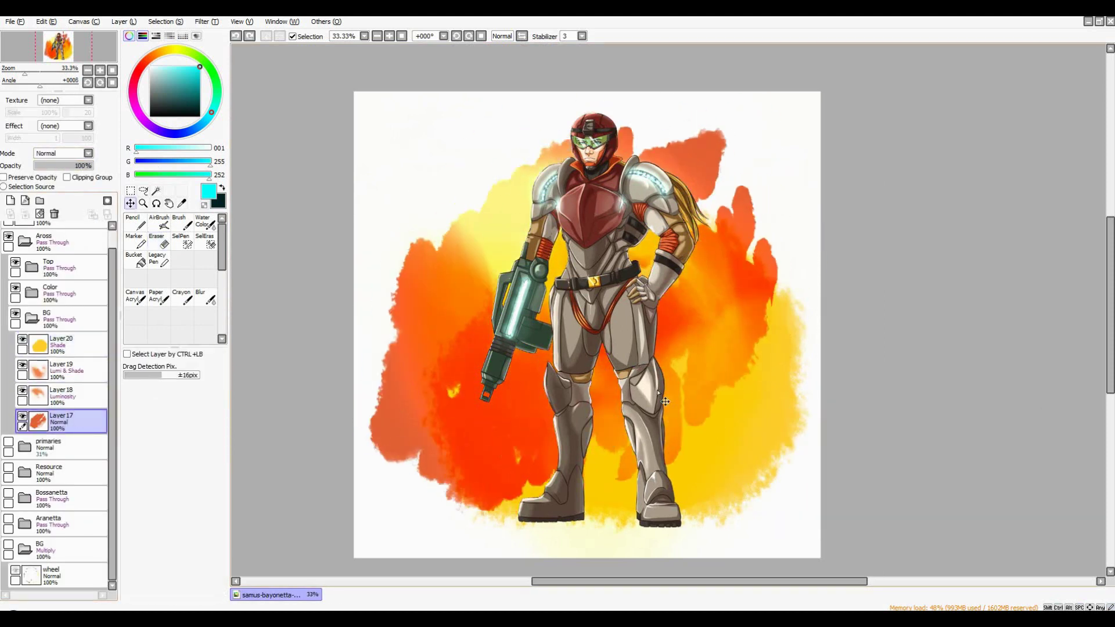
pyautogui.moveTo(87, 165)
pyautogui.mouseDown()
pyautogui.moveTo(66, 169)
pyautogui.moveTo(81, 167)
pyautogui.mouseUp()
pyautogui.click(58, 422)
pyautogui.hotkey('ctrl', 'u')
pyautogui.moveTo(907, 448); pyautogui.dragTo(878, 457)
pyautogui.click(934, 506)
# Shift Layer20's hue to red and set its opacity to 32%
pyautogui.click(58, 343)
pyautogui.hotkey('ctrl', 'u')
pyautogui.press('Return')
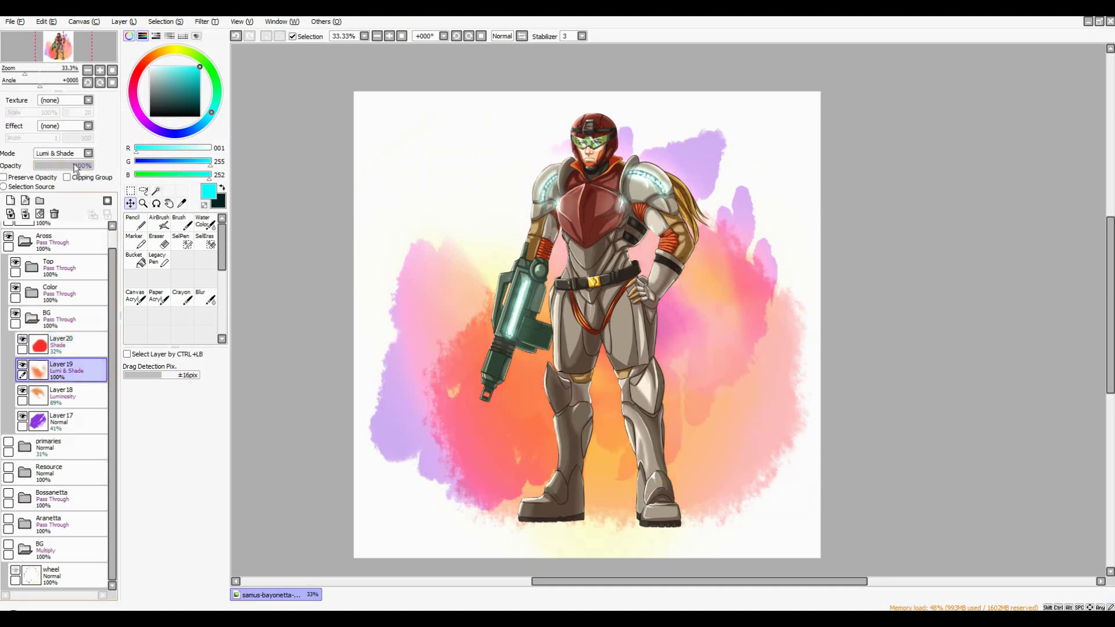
# Add a new layer above all the folders and paint on it beside the character with the size 500 Pencil
pyautogui.click(58, 369)
pyautogui.moveTo(642, 252); pyautogui.dragTo(627, 157)
pyautogui.click(58, 318)
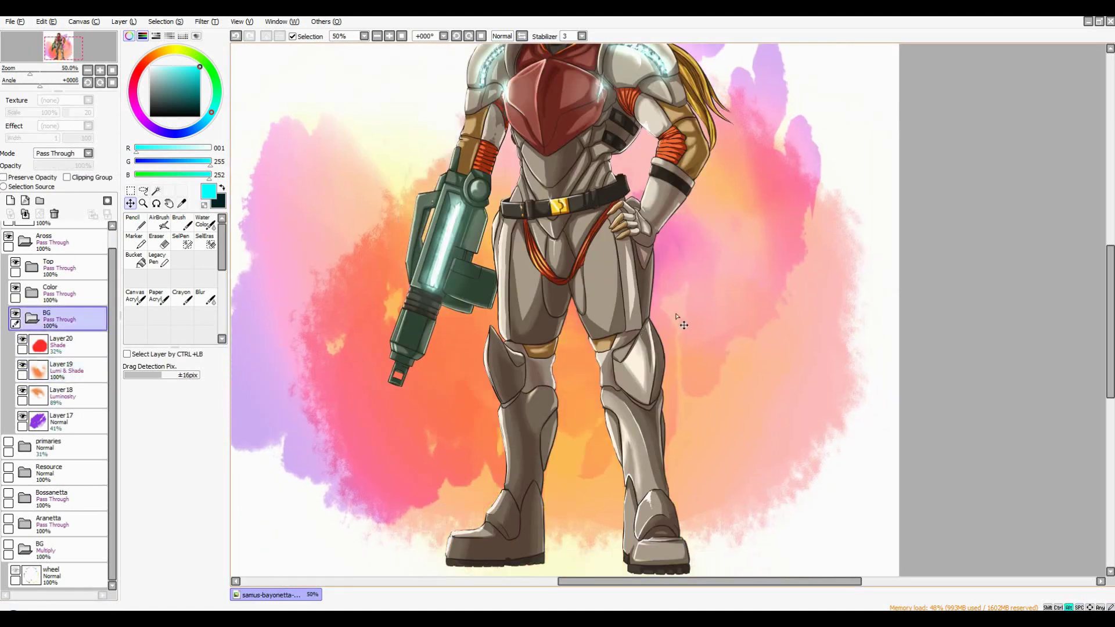
pyautogui.moveTo(677, 318); pyautogui.dragTo(705, 363)
pyautogui.moveTo(704, 254); pyautogui.dragTo(726, 269)
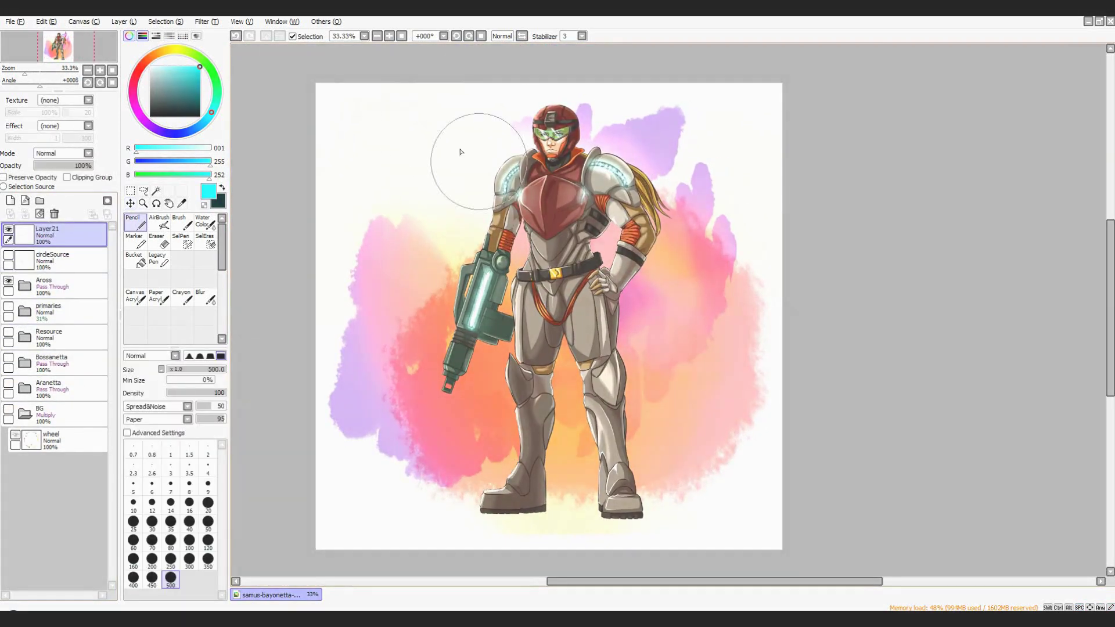
pyautogui.moveTo(339, 209); pyautogui.dragTo(500, 221)
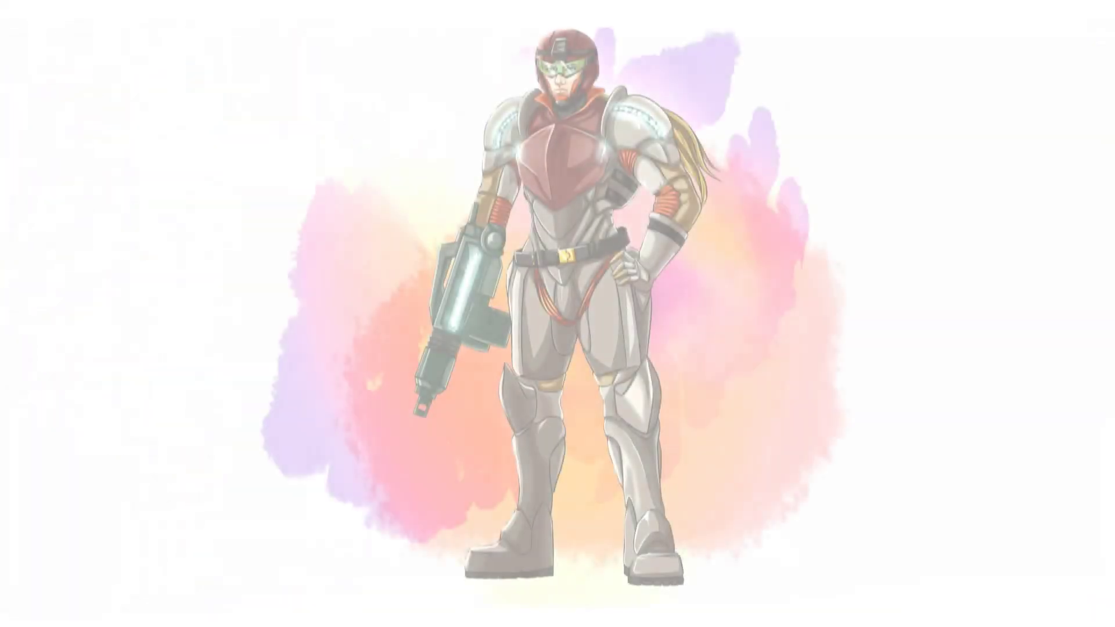